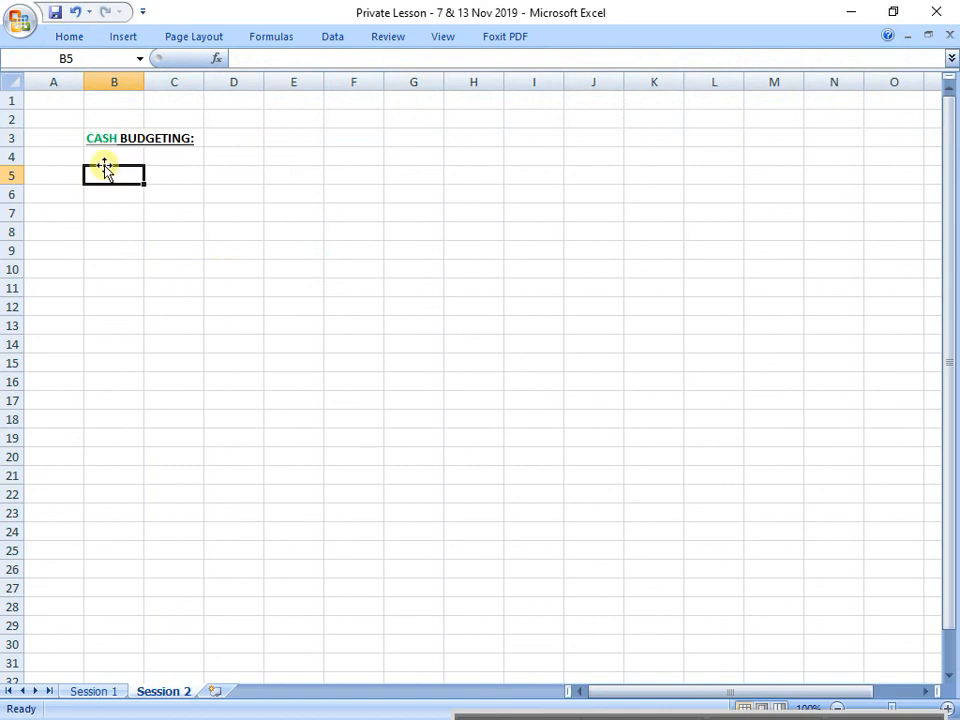
Step: Enter the note "*purpose is to ANALYSE INFLOW and OUTFLOW....... Business operate if cash management" in cell B5
{"action": "type", "text": "*"}
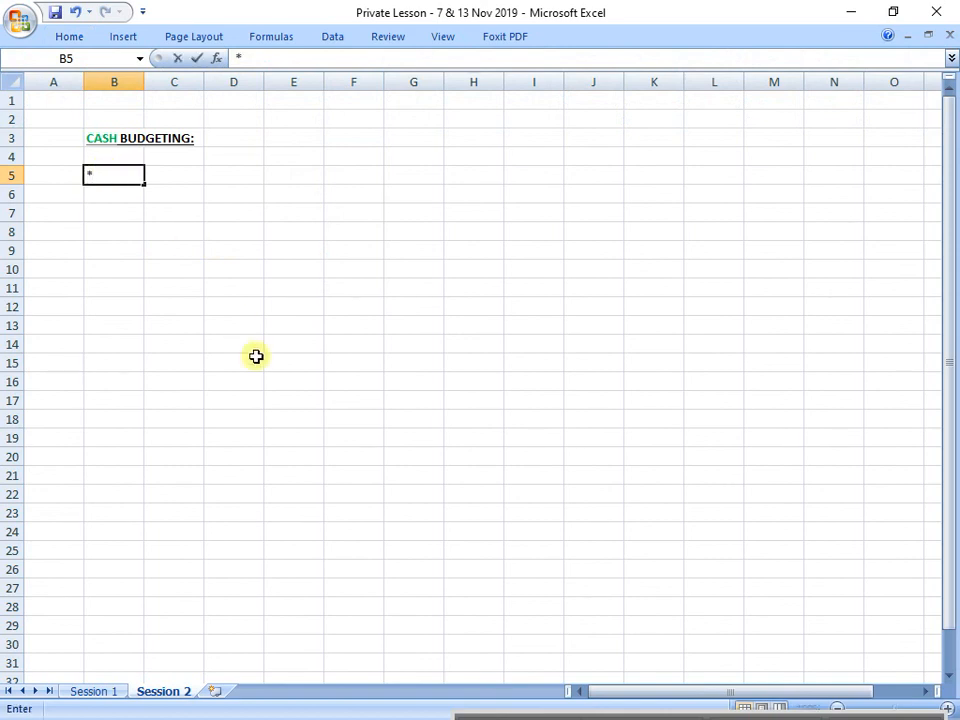
{"action": "type", "text": "purpise"}
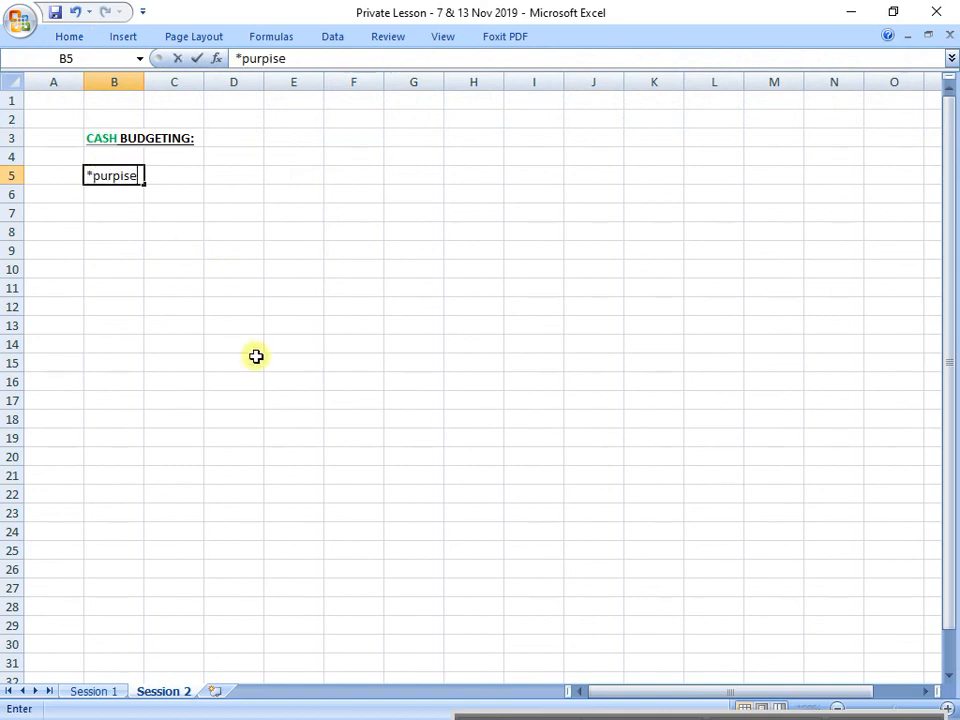
{"action": "key", "text": "BackSpace"}
{"action": "key", "text": "BackSpace"}
{"action": "key", "text": "BackSpace"}
{"action": "type", "text": "ose is to "}
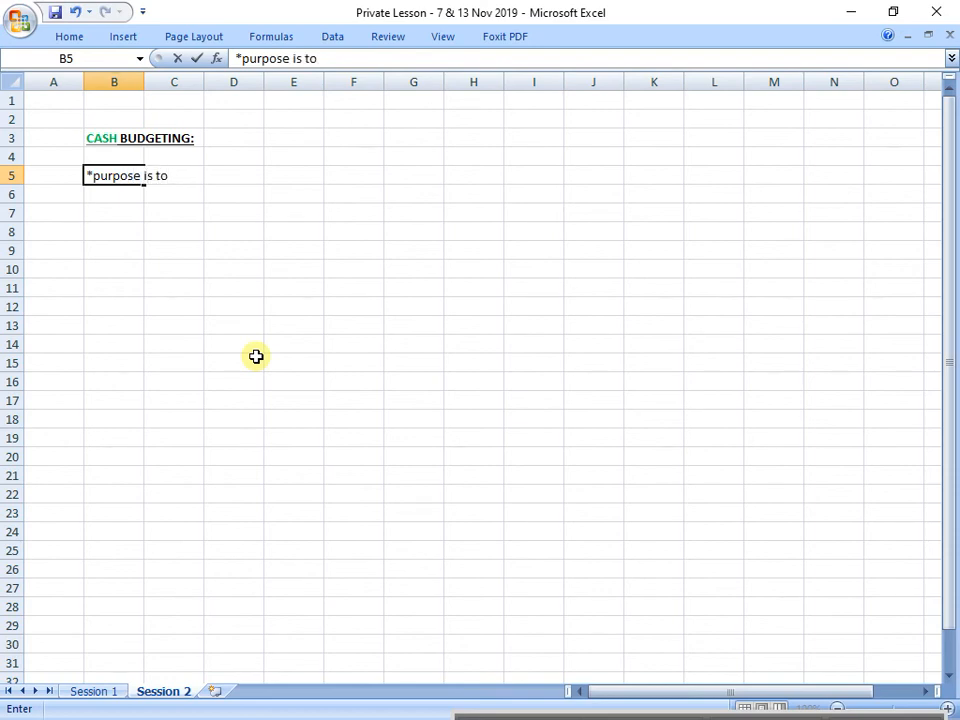
{"action": "type", "text": "ANALYSE"}
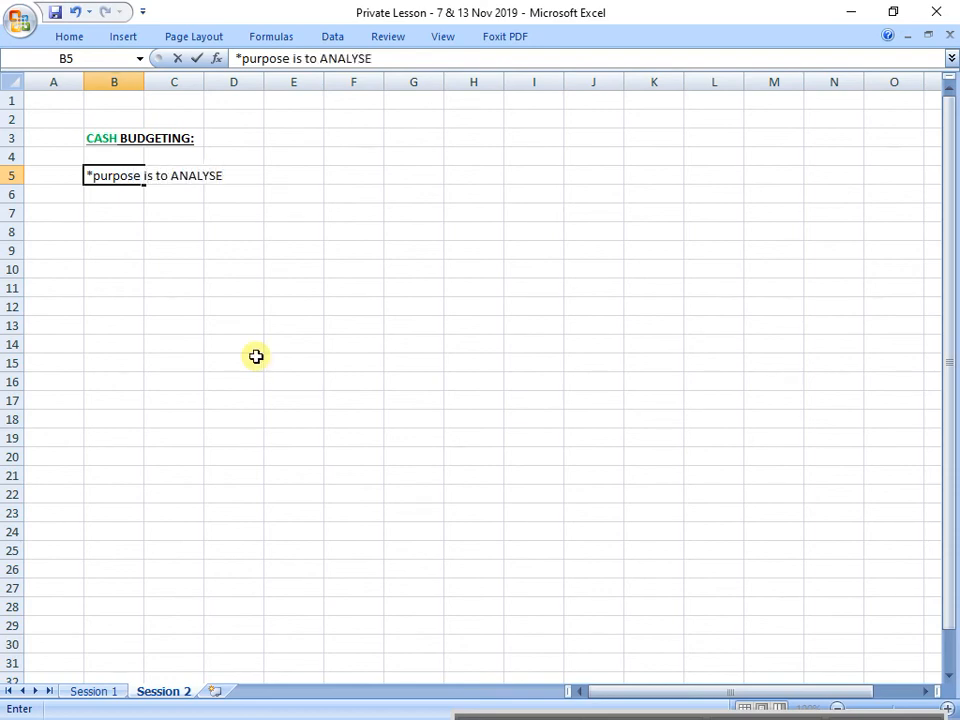
{"action": "type", "text": " INFLOW and OUTFLOW"}
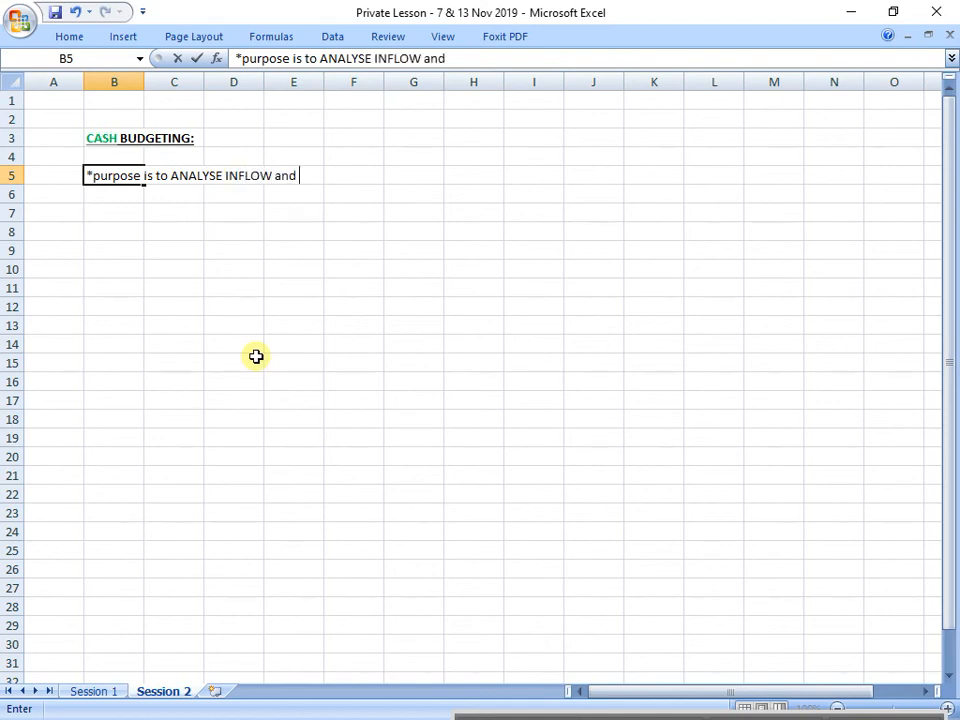
{"action": "type", "text": "..."}
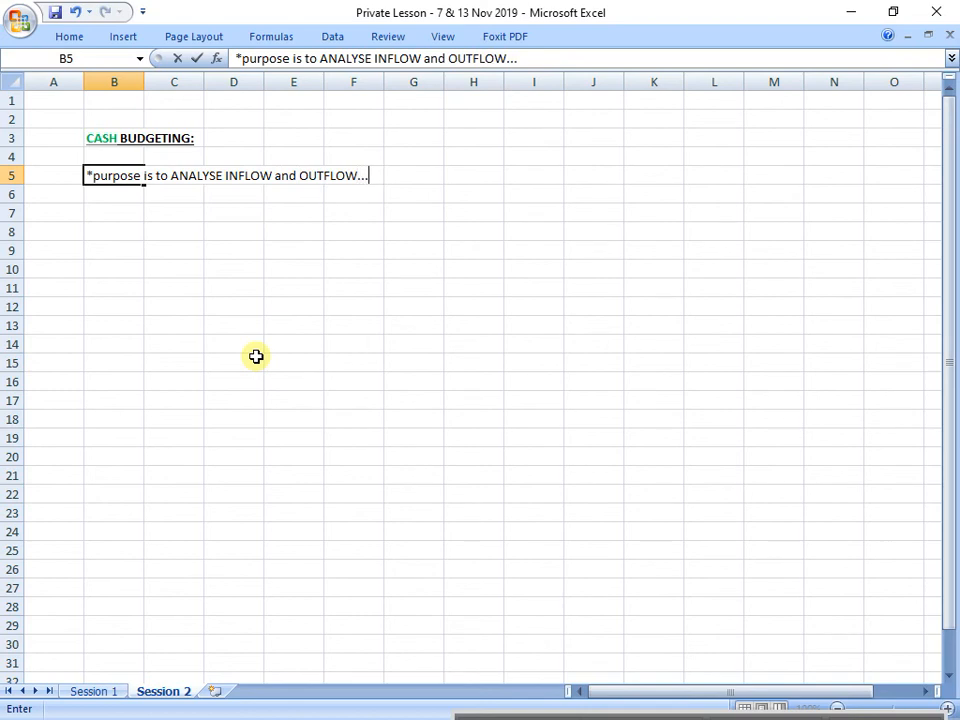
{"action": "type", "text": "....  business"}
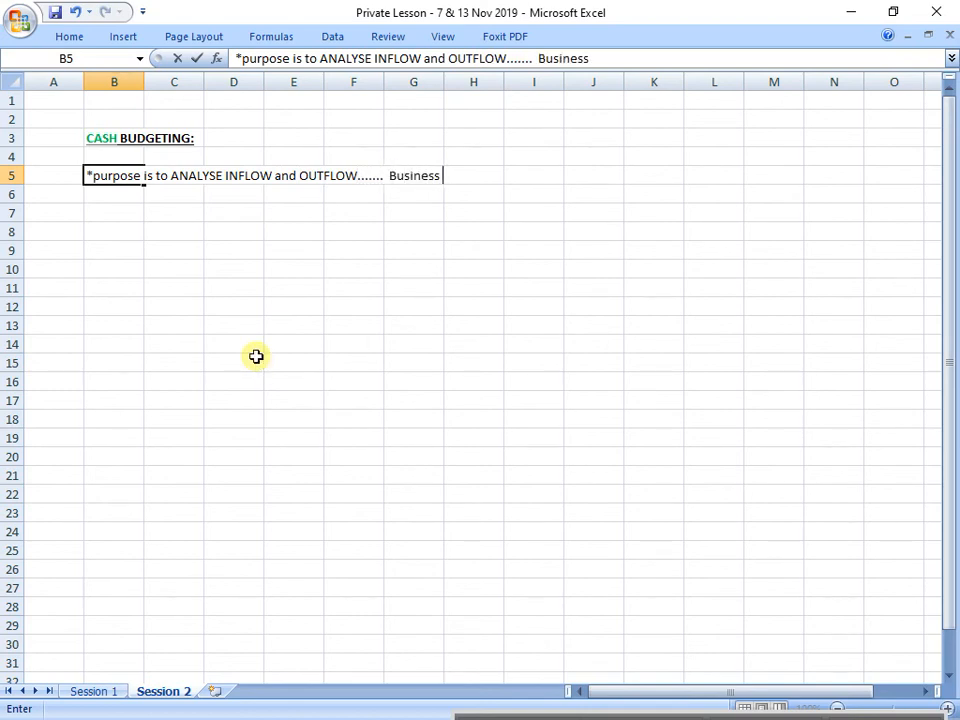
{"action": "type", "text": " operate "}
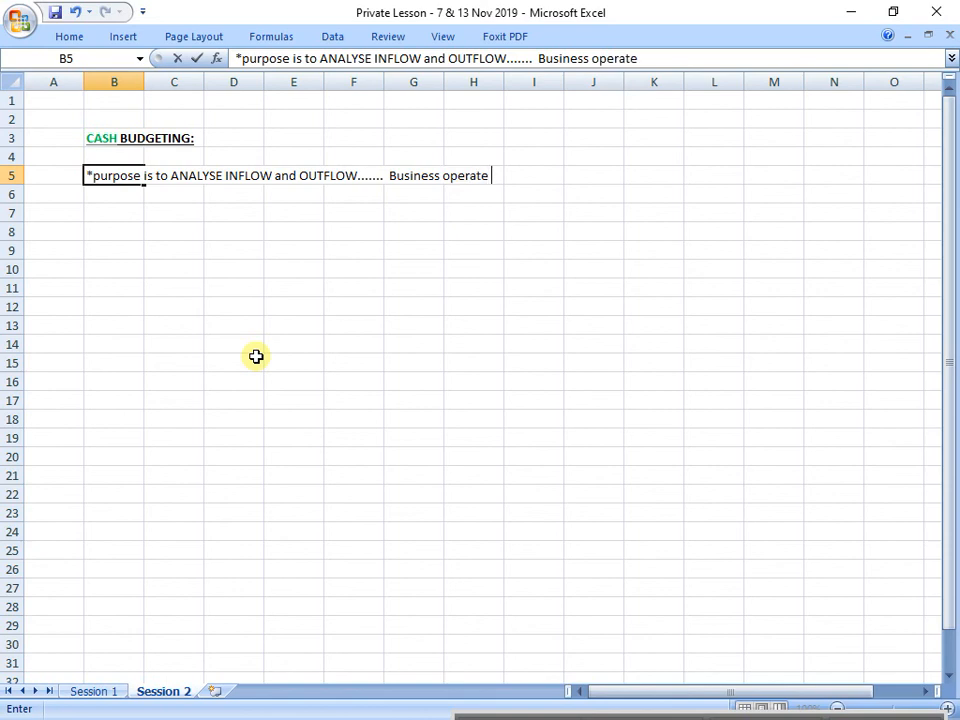
{"action": "type", "text": "if cash management"}
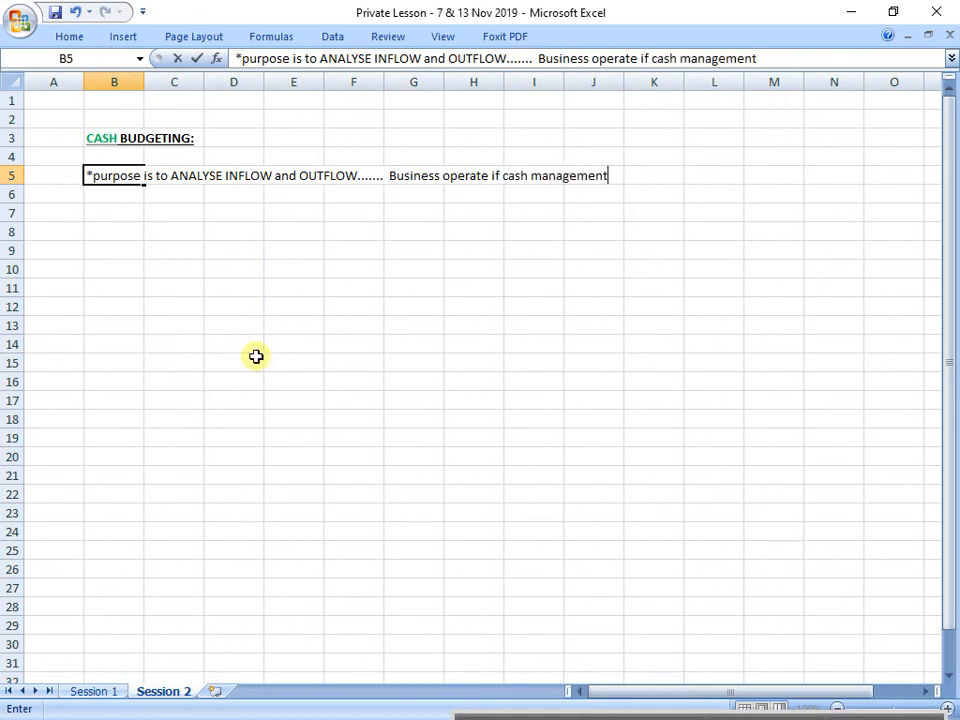
{"action": "key", "text": "Return"}
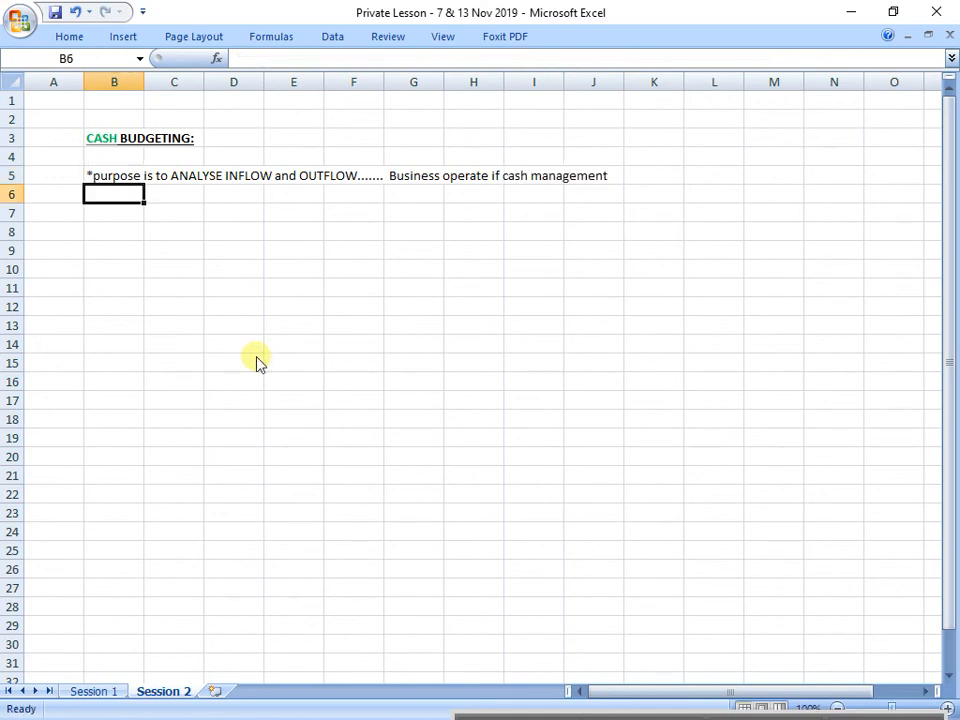
Step: Colour the purpose note in cell B5 green
{"action": "left_click", "coordinate": [111, 158]}
{"action": "left_click", "coordinate": [111, 173]}
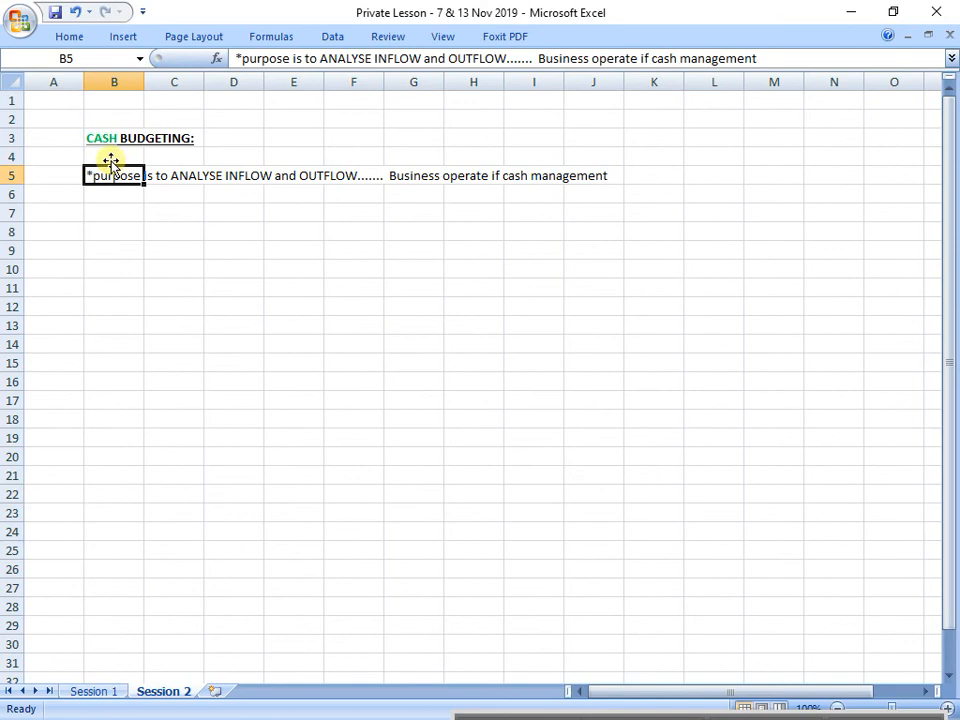
{"action": "left_click", "coordinate": [69, 37]}
{"action": "left_click", "coordinate": [235, 97]}
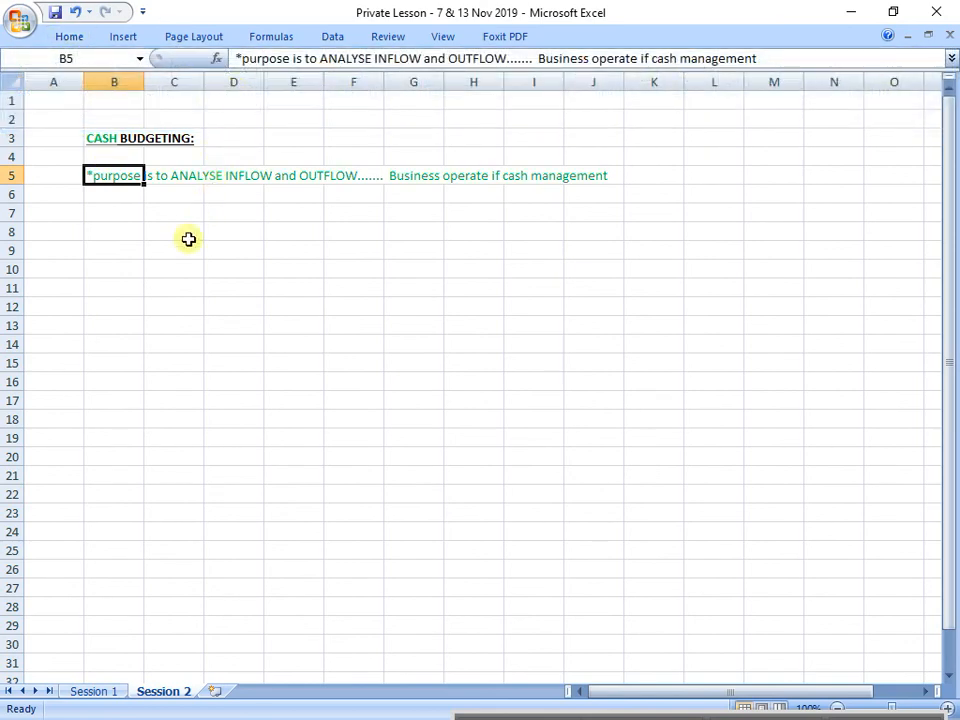
Step: Enter the note "*Manage/Forecst the future (expect to receive or pay)" in cell B6
{"action": "key", "text": "Down"}
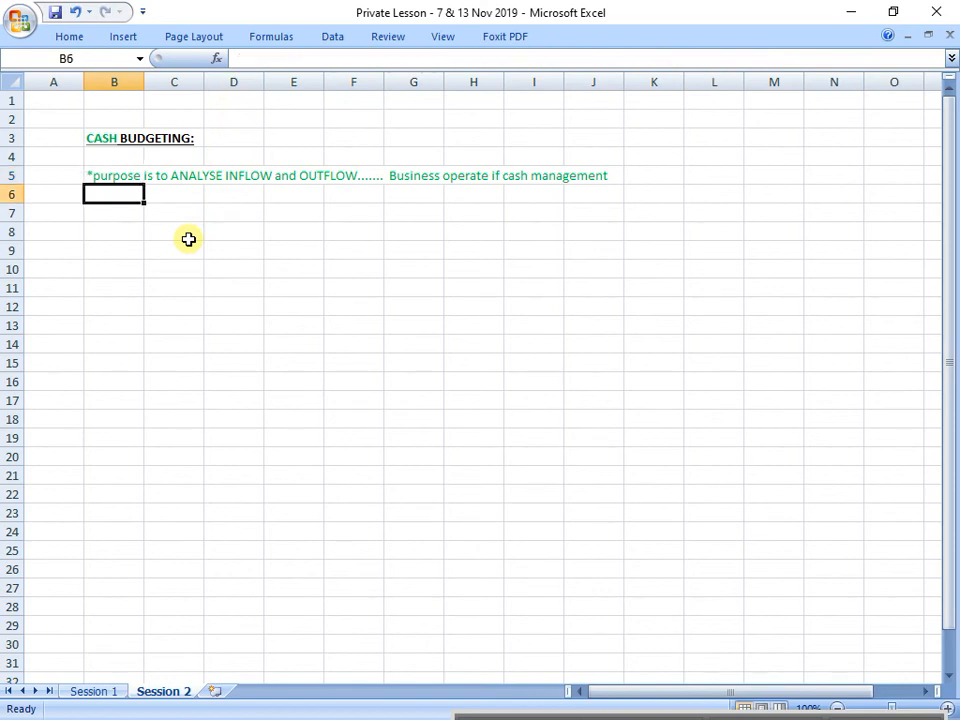
{"action": "type", "text": "*Mana"}
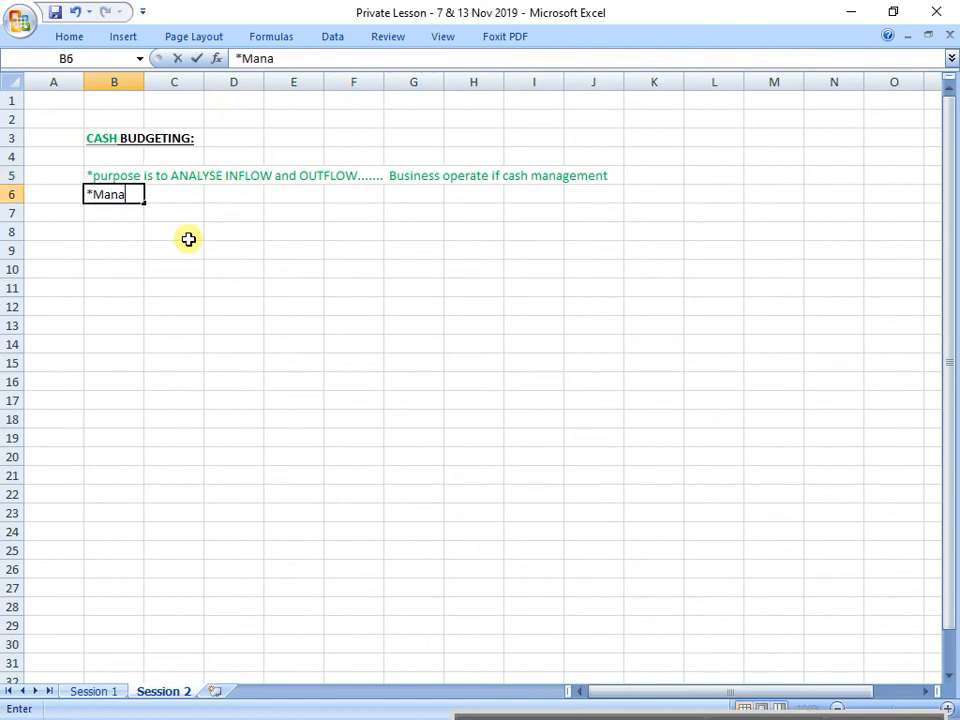
{"action": "type", "text": "ge/For"}
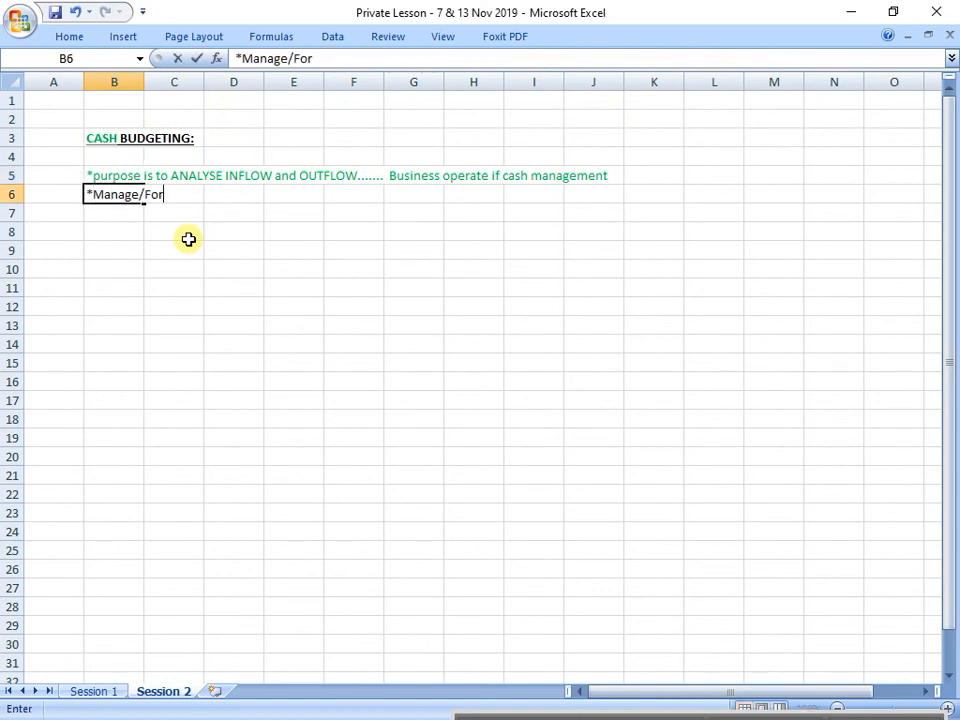
{"action": "type", "text": "ecst the future "}
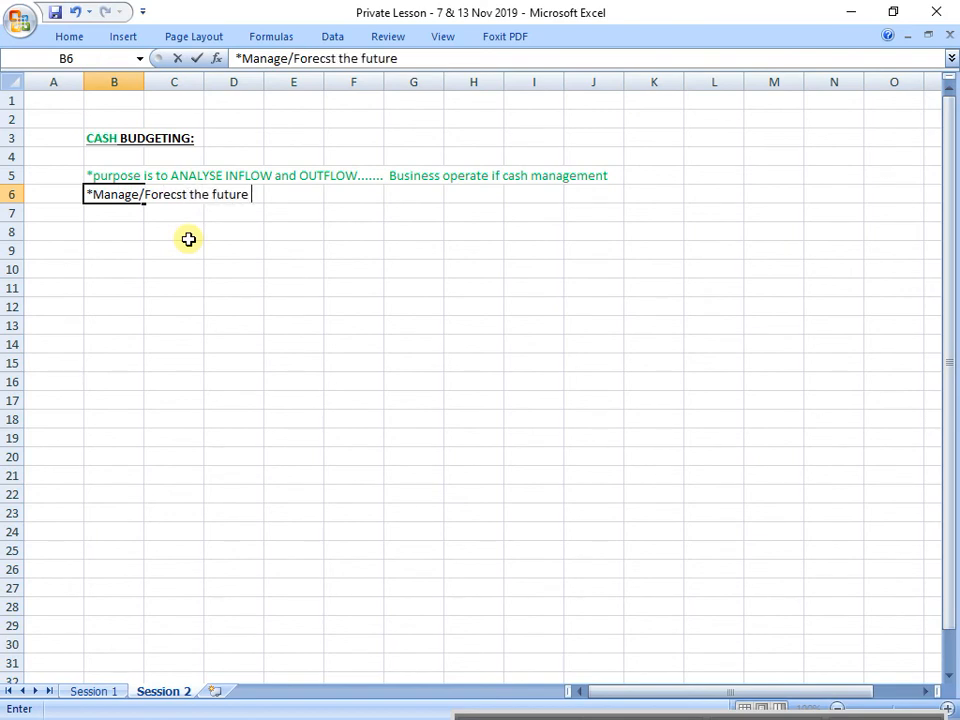
{"action": "type", "text": "(expect to receive"}
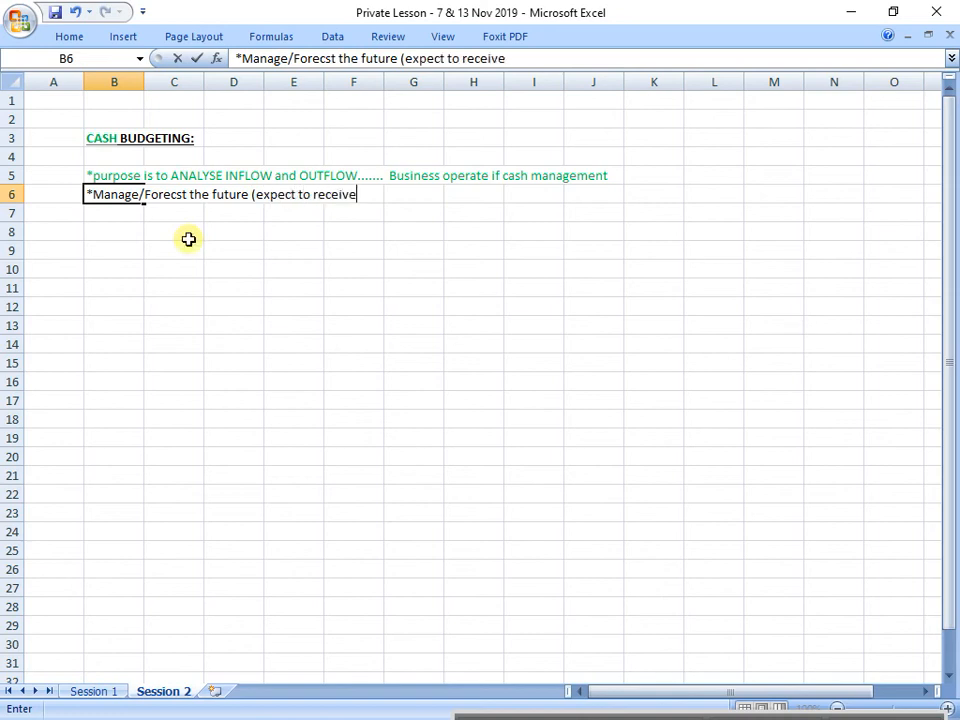
{"action": "type", "text": " or pay)"}
{"action": "key", "text": "Return"}
Step: In the cell B6 note, colour the word "receive" green and the word "pay" red
{"action": "key", "text": "Up"}
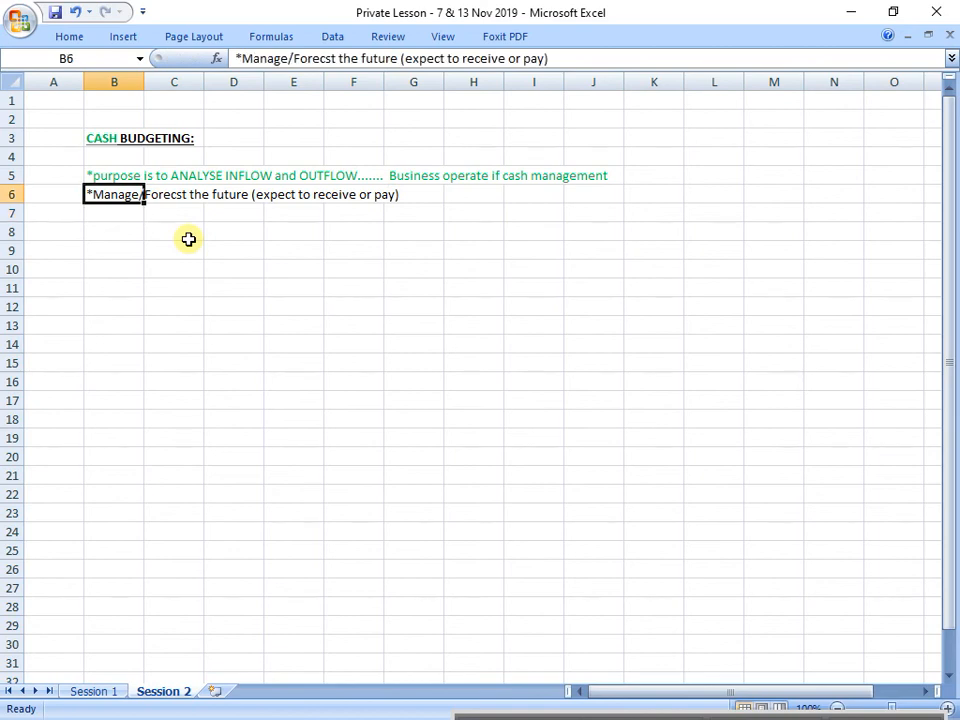
{"action": "left_click_drag", "start_coordinate": [463, 58], "coordinate": [505, 58]}
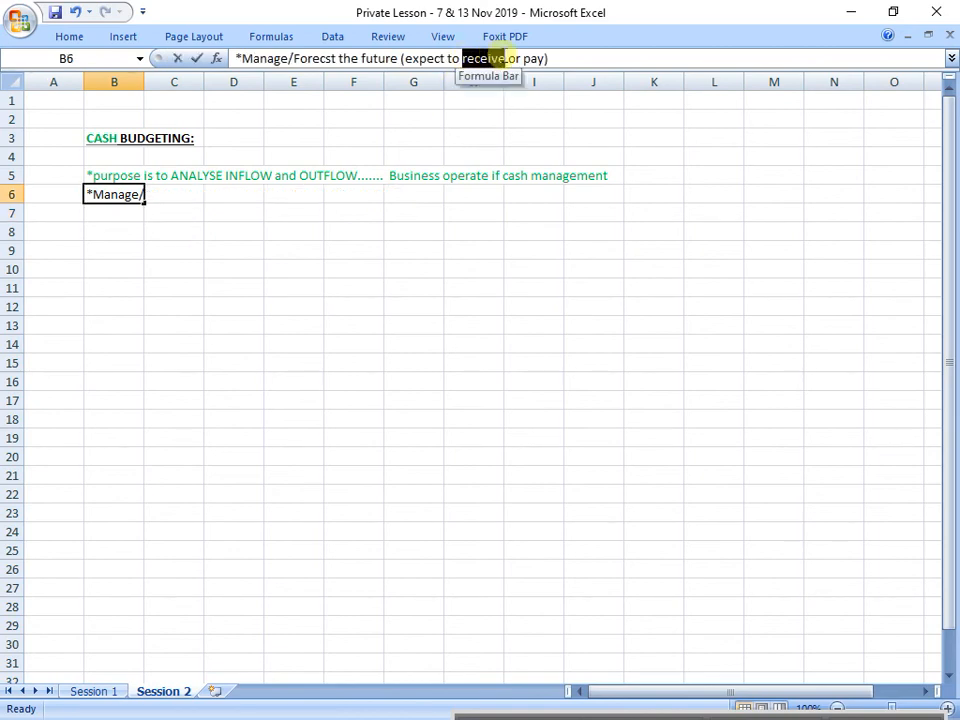
{"action": "left_click", "coordinate": [60, 37]}
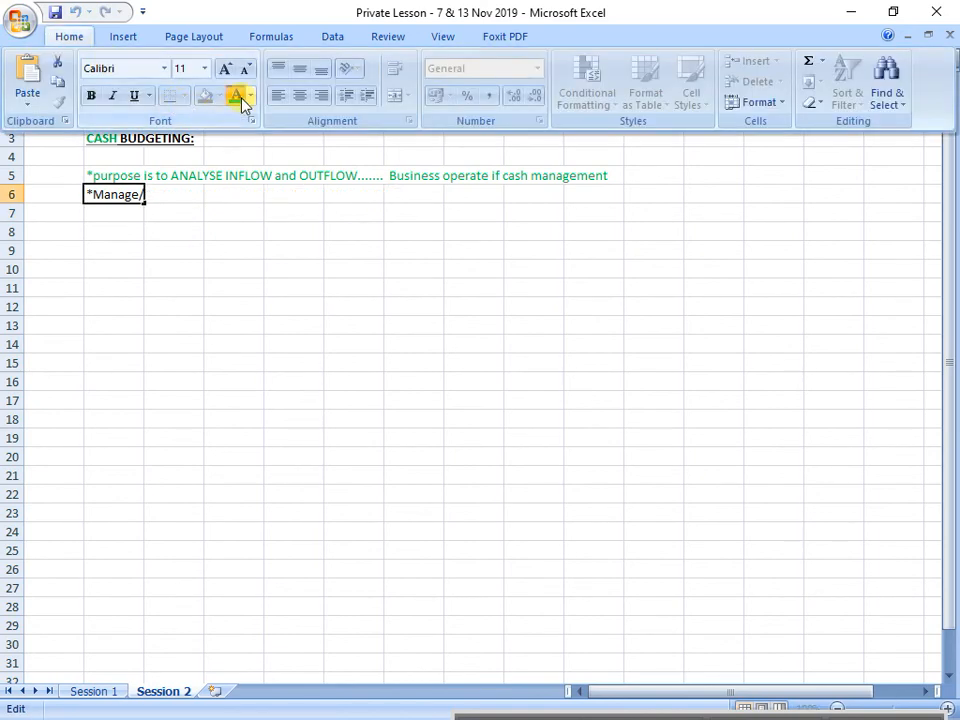
{"action": "left_click", "coordinate": [241, 99]}
{"action": "left_click_drag", "start_coordinate": [524, 58], "coordinate": [546, 59]}
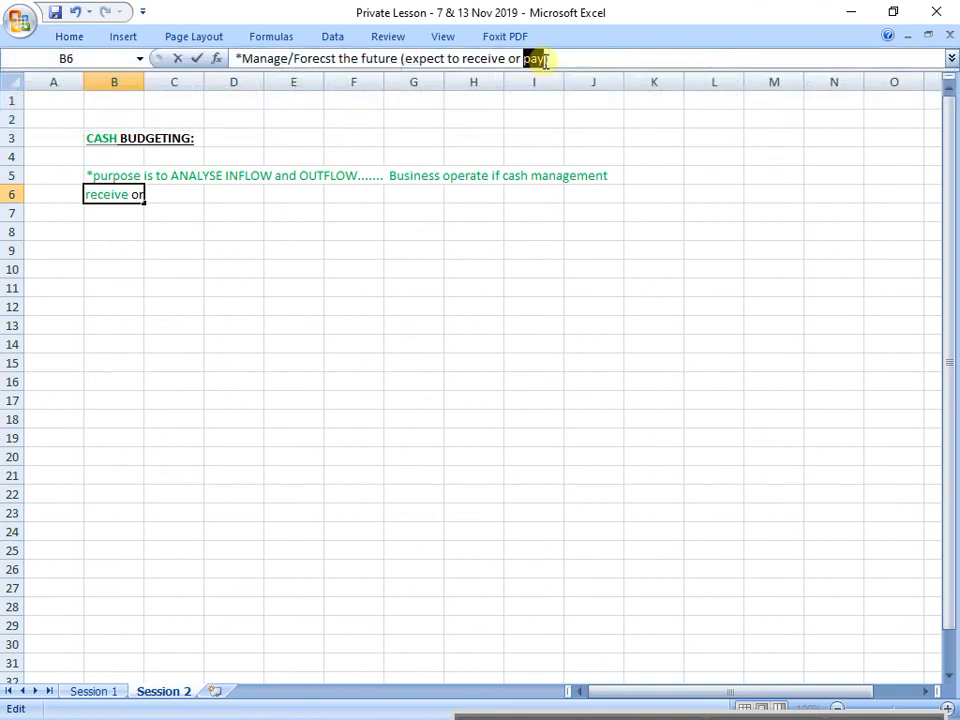
{"action": "left_click", "coordinate": [75, 38]}
{"action": "left_click", "coordinate": [236, 99]}
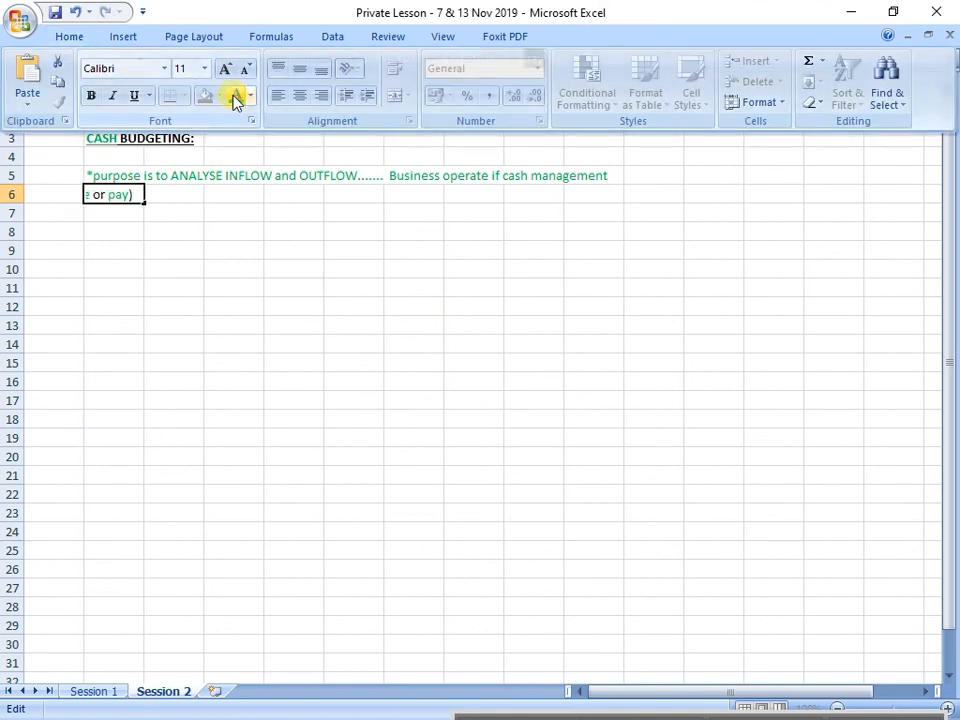
{"action": "left_click", "coordinate": [75, 37]}
{"action": "left_click", "coordinate": [251, 96]}
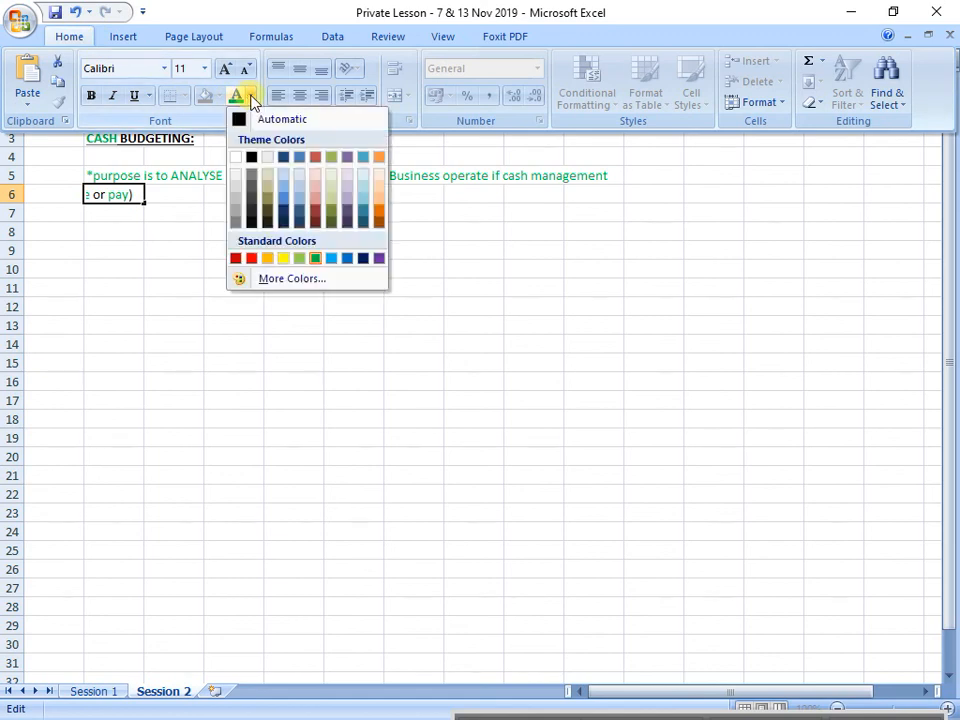
{"action": "left_click", "coordinate": [253, 260]}
{"action": "left_click", "coordinate": [132, 236]}
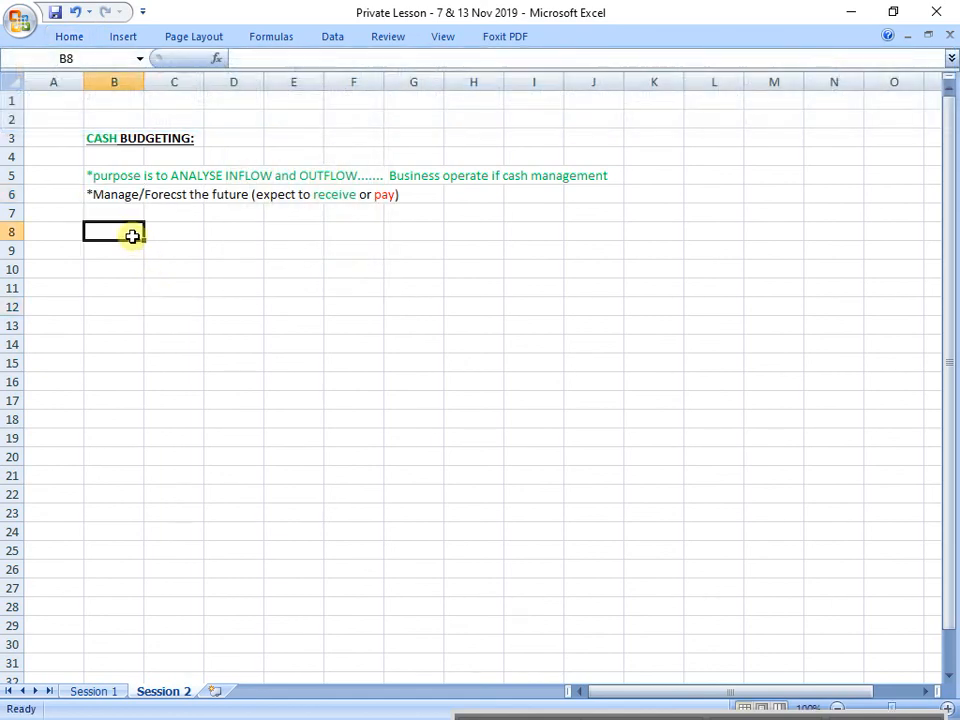
Step: Enter "NB: CASH FLOW......" in cell B7 and make it bold
{"action": "key", "text": "Up"}
{"action": "type", "text": "NB: "}
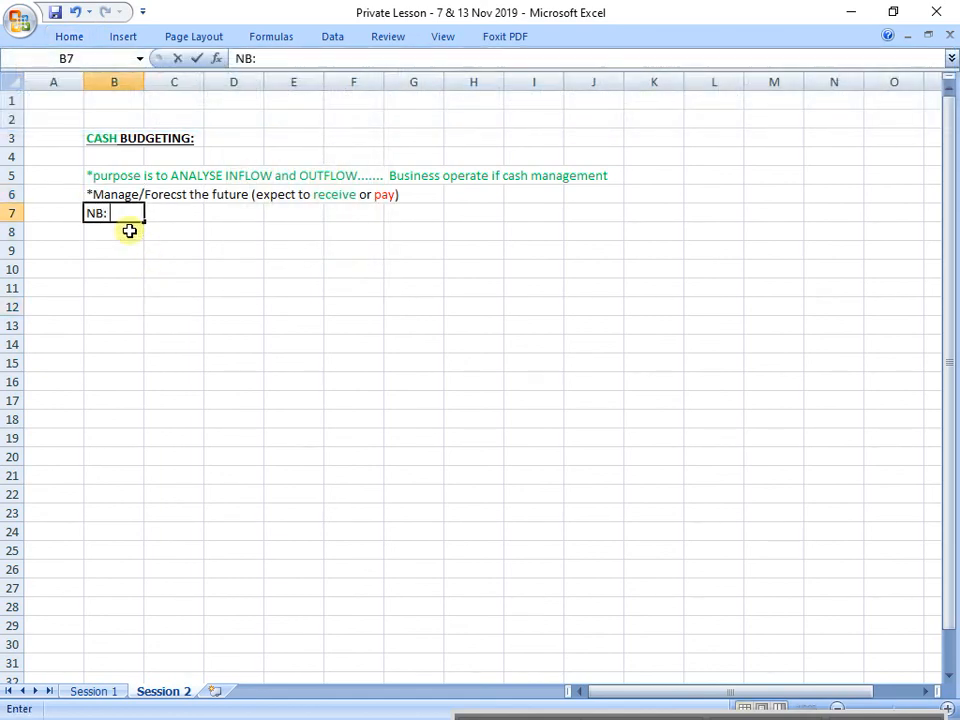
{"action": "type", "text": "CASH FLOW."}
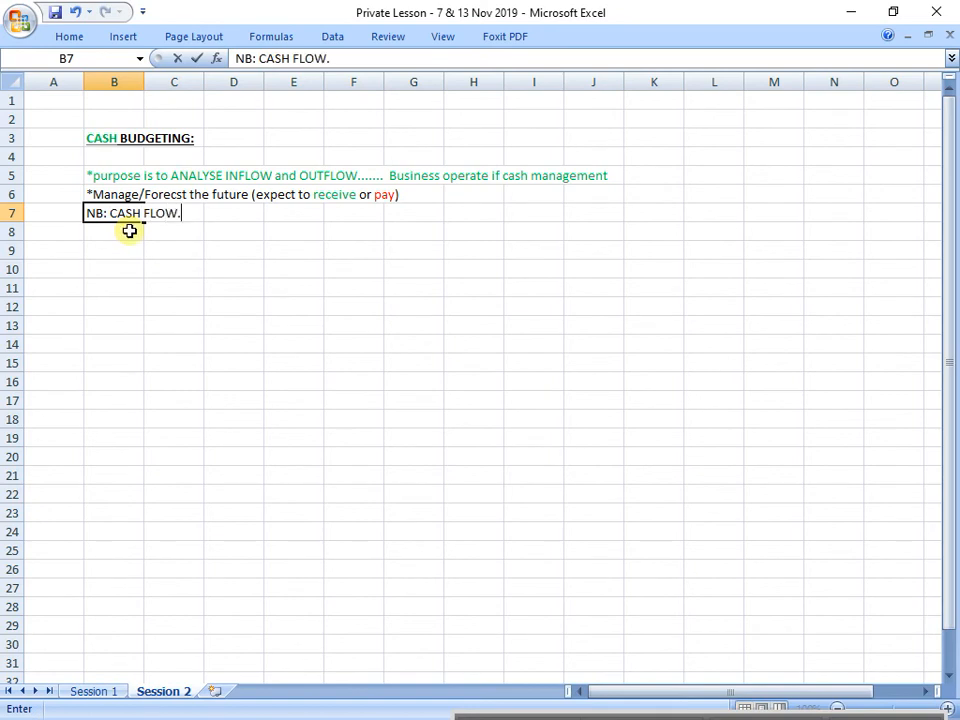
{"action": "type", "text": "....."}
{"action": "key", "text": "Return"}
{"action": "key", "text": "Up"}
{"action": "key", "text": "ctrl+b"}
{"action": "key", "text": "Down"}
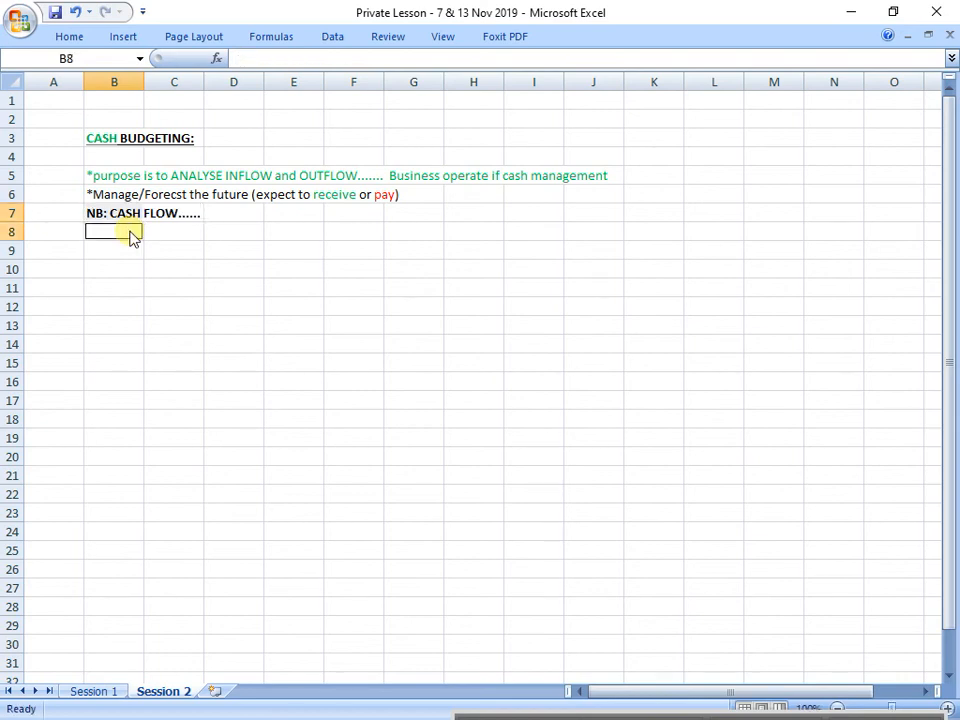
{"action": "left_click", "coordinate": [116, 251]}
{"action": "left_click", "coordinate": [121, 213]}
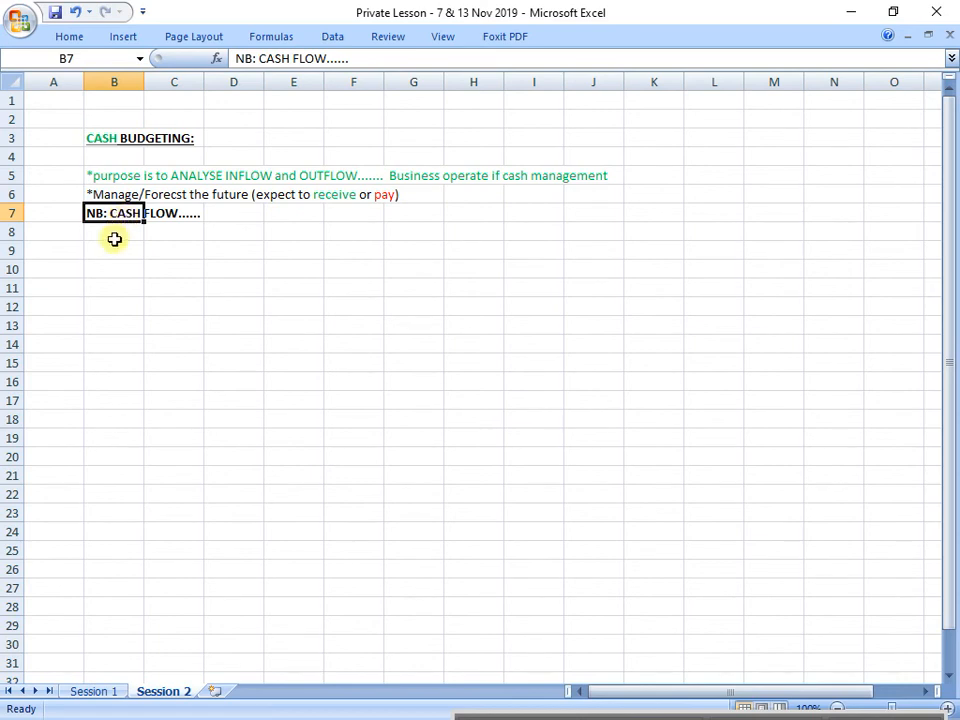
{"action": "left_click", "coordinate": [116, 236]}
{"action": "left_click", "coordinate": [126, 248]}
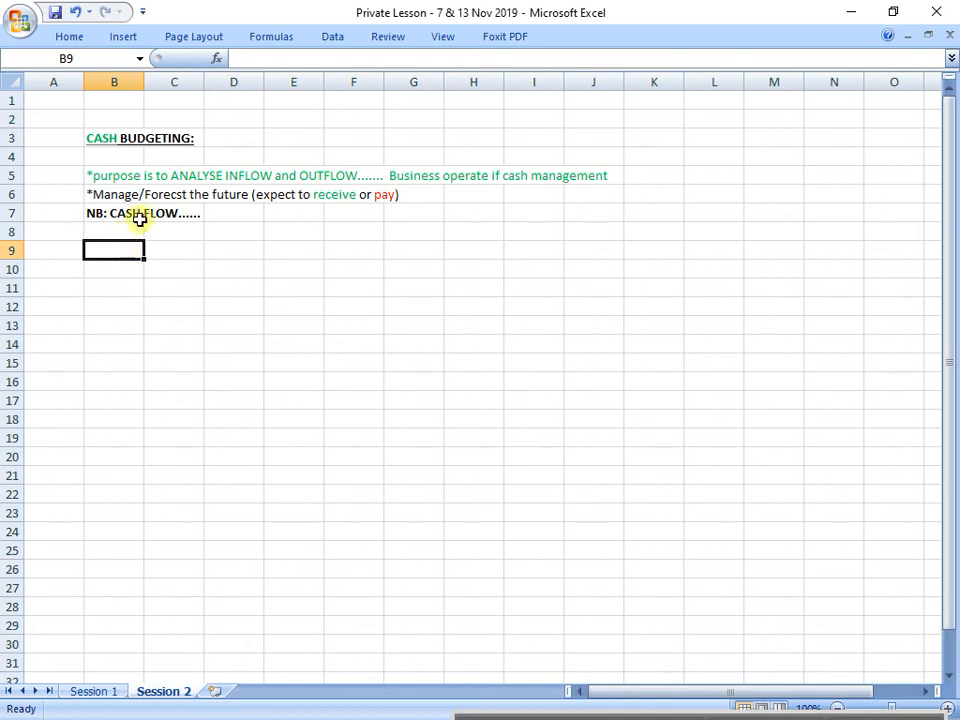
Step: Append "Inflow VS outflow" to the end of the cash flow note in cell B7
{"action": "left_click", "coordinate": [135, 214]}
{"action": "left_click", "coordinate": [372, 55]}
{"action": "type", "text": "inflow"}
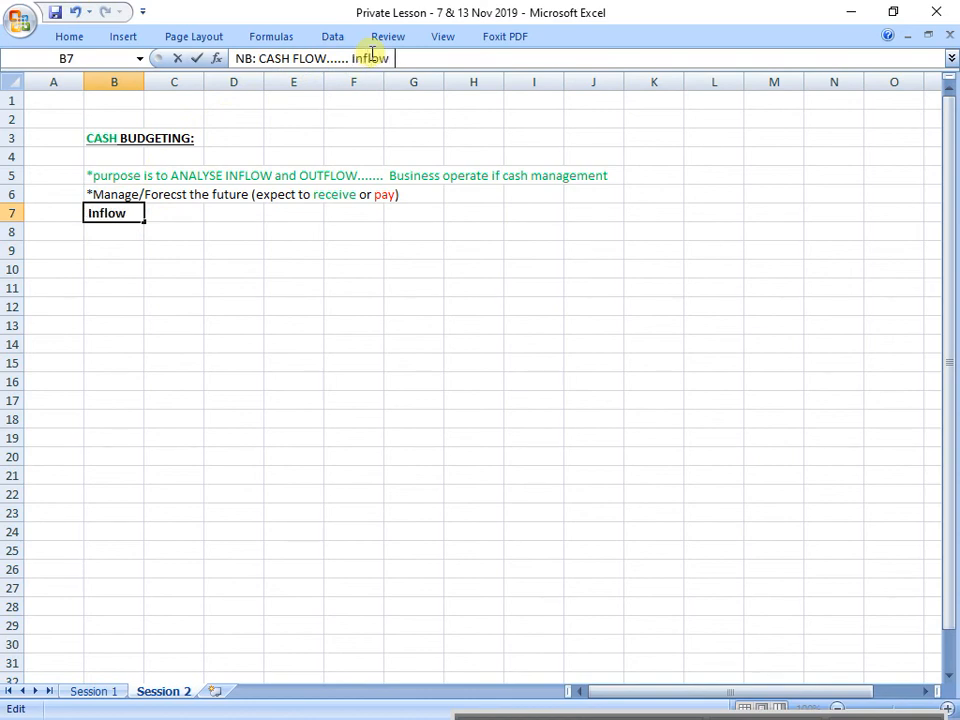
{"action": "type", "text": "  VS out"}
{"action": "type", "text": "flow"}
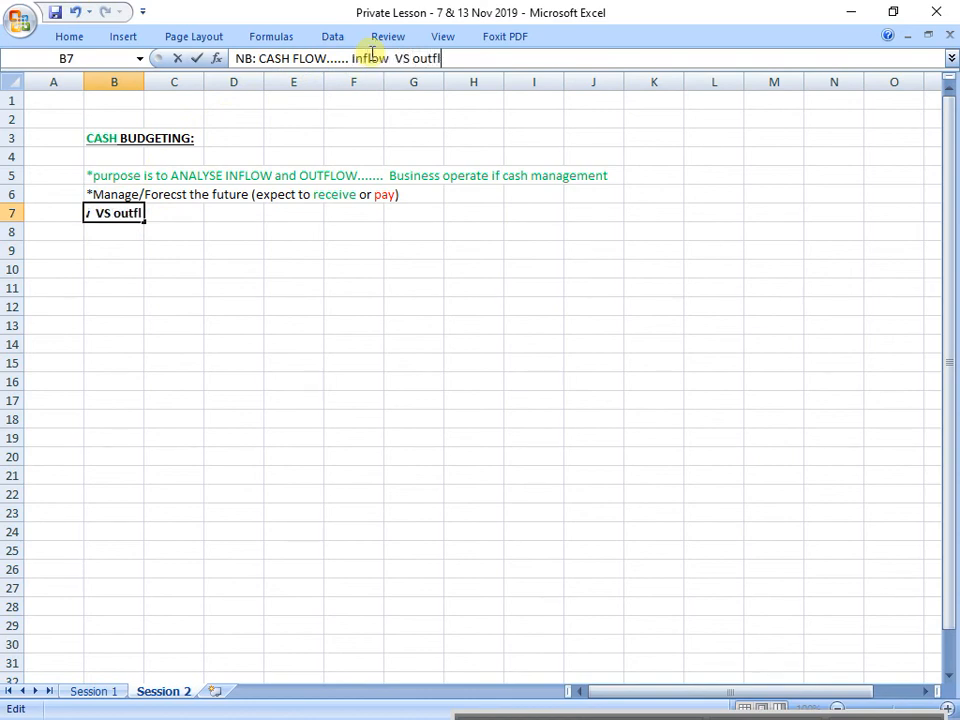
{"action": "key", "text": "Return"}
Step: In the cash flow note in cell B7, colour the word "Inflow" green
{"action": "key", "text": "Up"}
{"action": "left_click", "coordinate": [354, 58]}
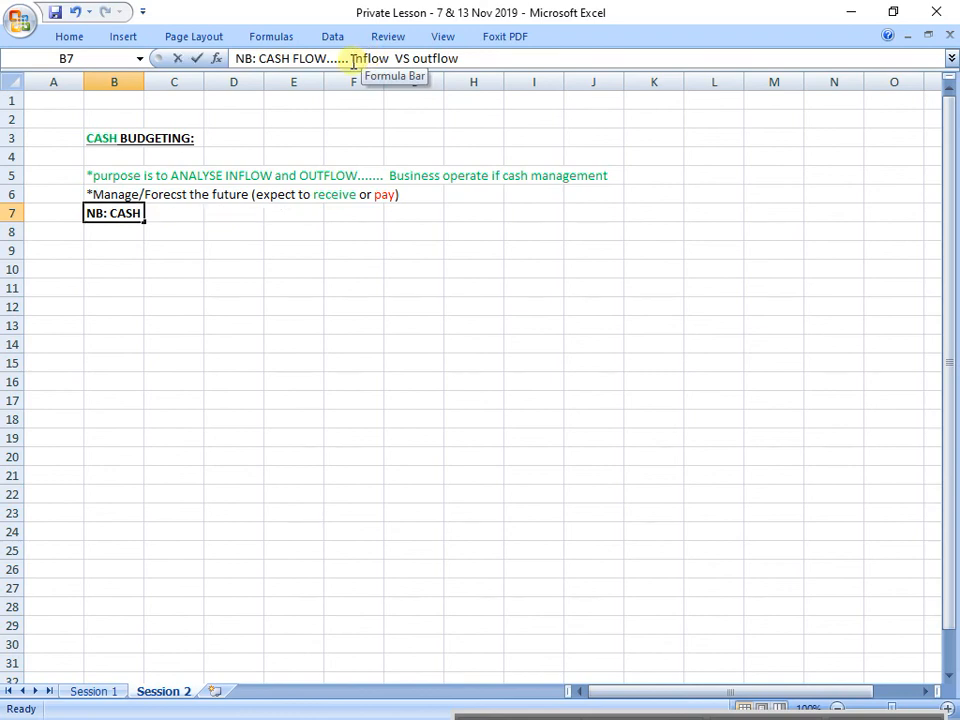
{"action": "double_click", "coordinate": [364, 58]}
{"action": "left_click", "coordinate": [272, 60]}
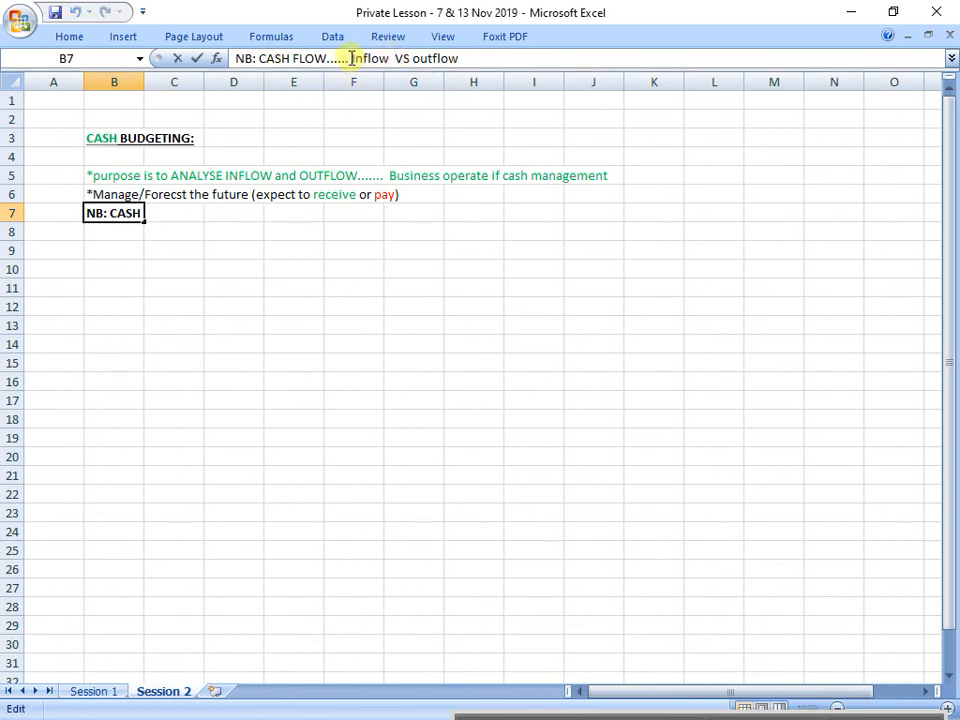
{"action": "left_click_drag", "start_coordinate": [351, 58], "coordinate": [392, 58]}
{"action": "left_click", "coordinate": [84, 48]}
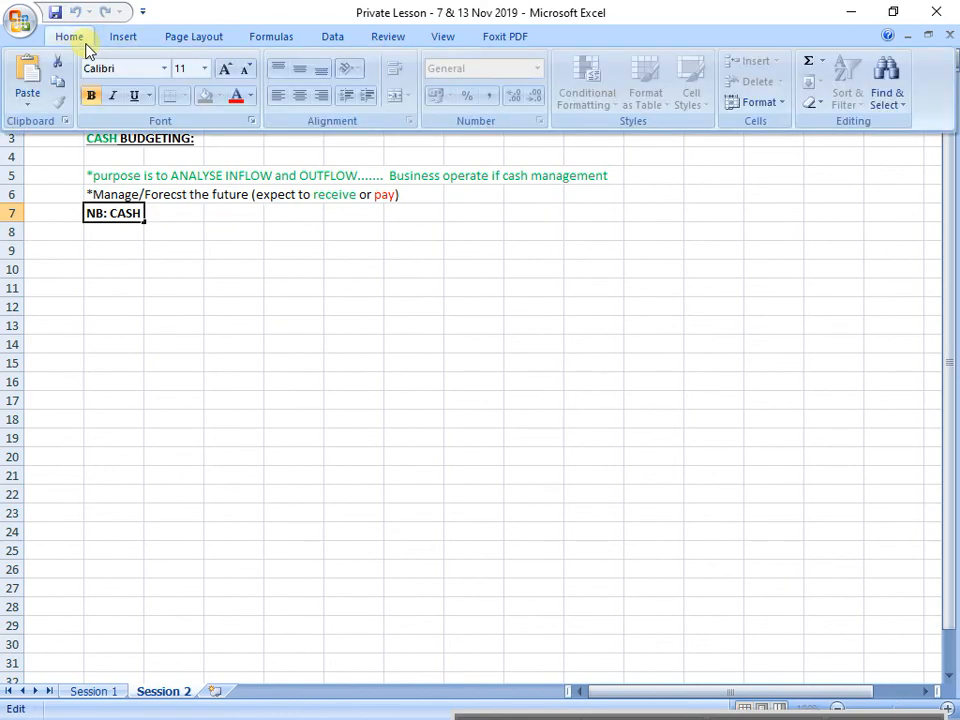
{"action": "left_click", "coordinate": [251, 95]}
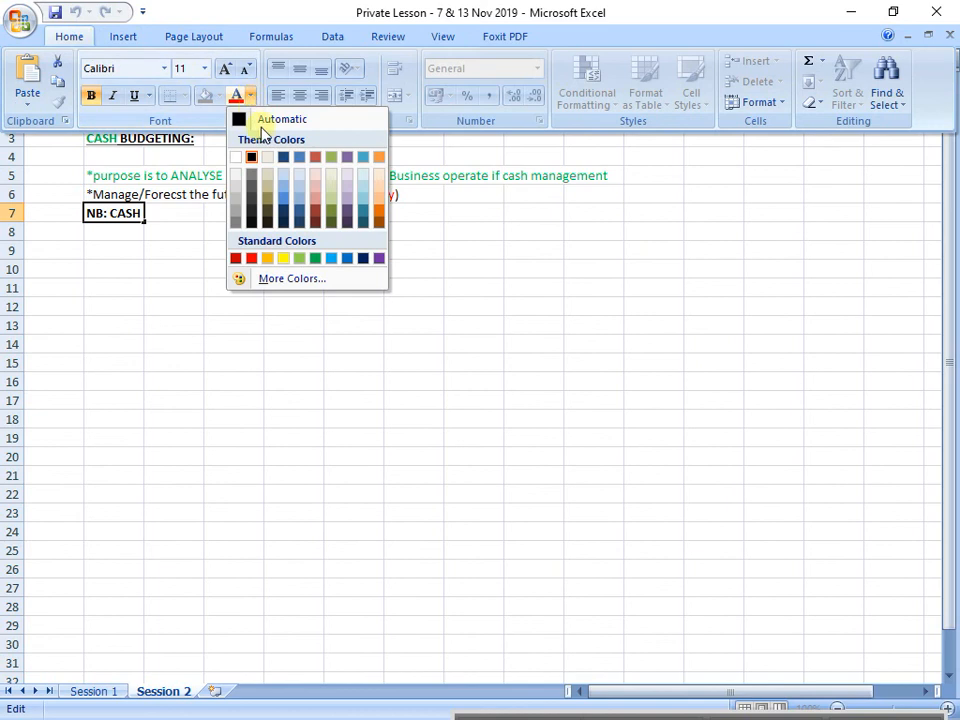
{"action": "left_click", "coordinate": [315, 259]}
Step: Colour the word "outflow" red at the end of the note in cell B7
{"action": "left_click_drag", "start_coordinate": [413, 58], "coordinate": [484, 58]}
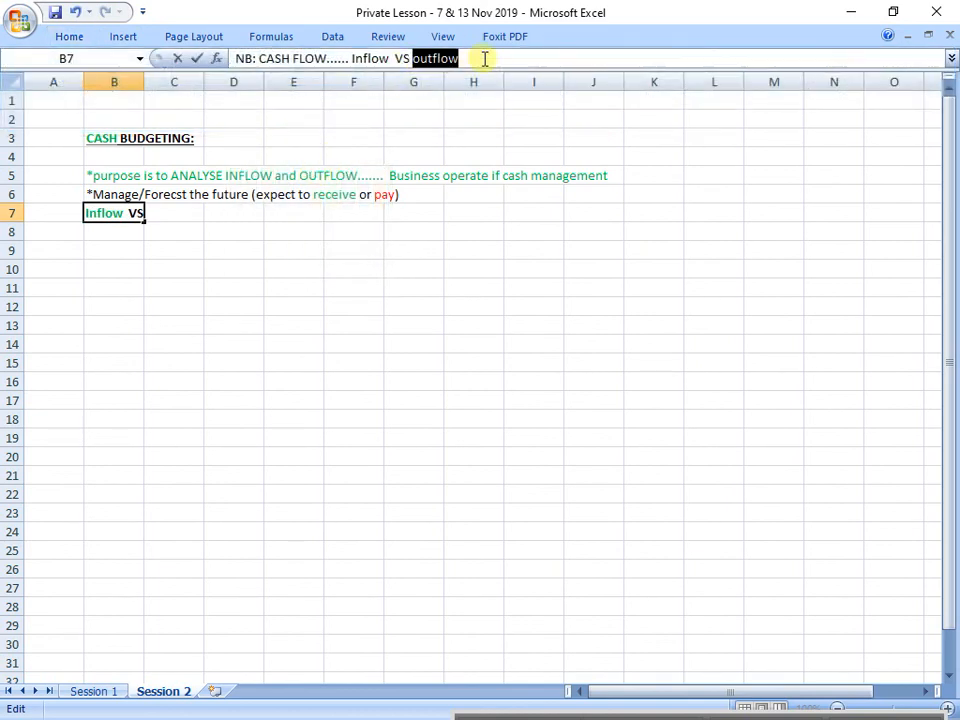
{"action": "left_click", "coordinate": [75, 36]}
{"action": "left_click", "coordinate": [250, 96]}
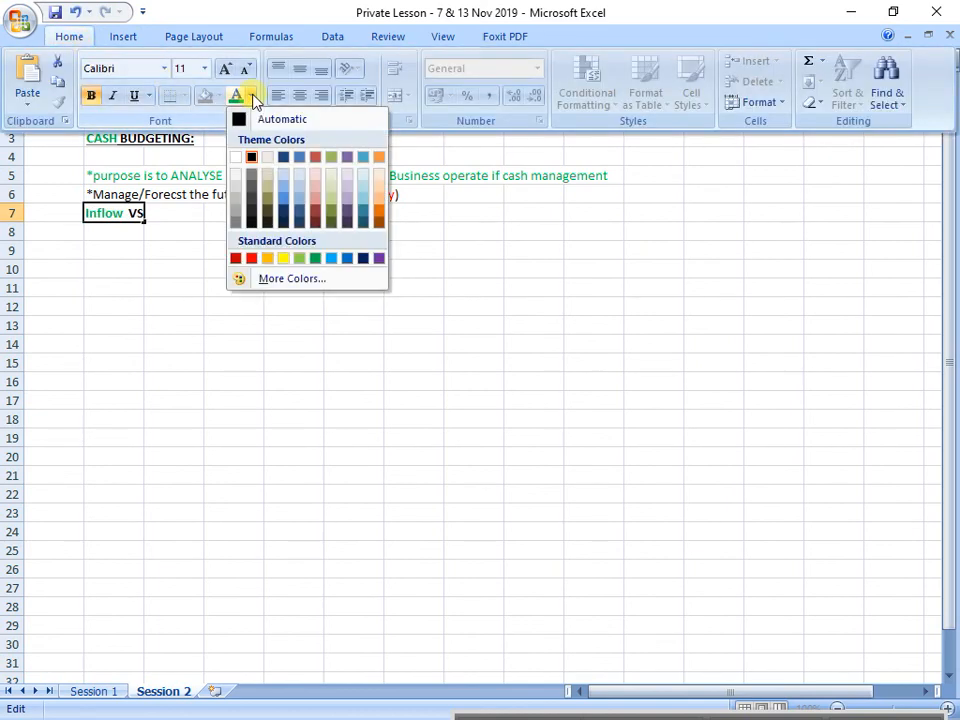
{"action": "left_click", "coordinate": [250, 258]}
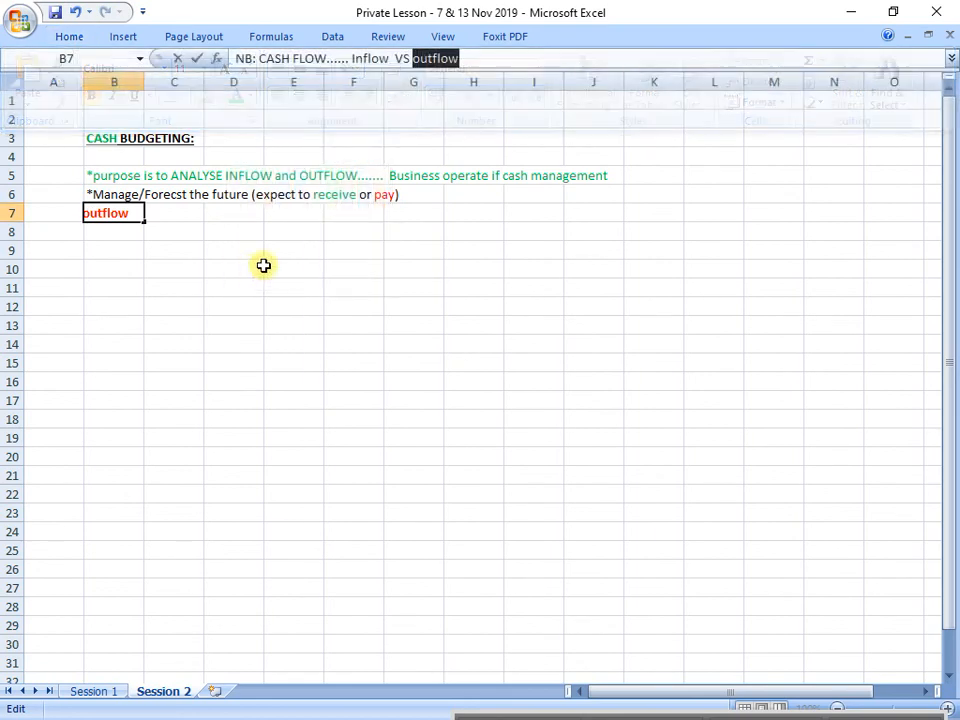
Step: Capitalise the first letter of "outflow" in cell B7 and colour that letter red to match the word
{"action": "left_click", "coordinate": [415, 58]}
{"action": "key", "text": "BackSpace"}
{"action": "type", "text": "O"}
{"action": "key", "text": "Return"}
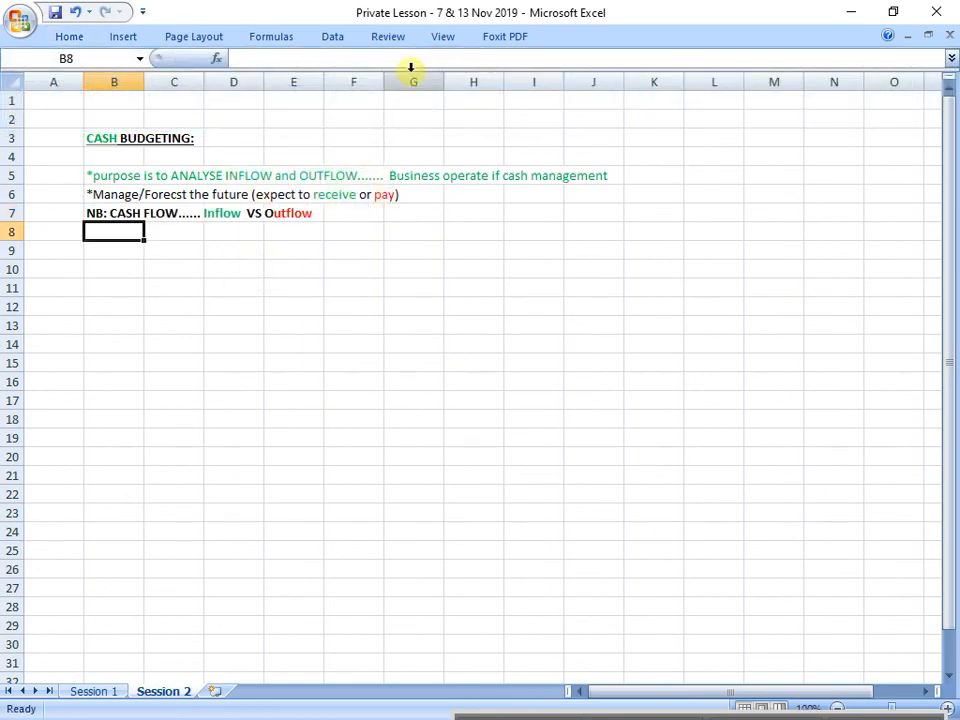
{"action": "left_click", "coordinate": [103, 210]}
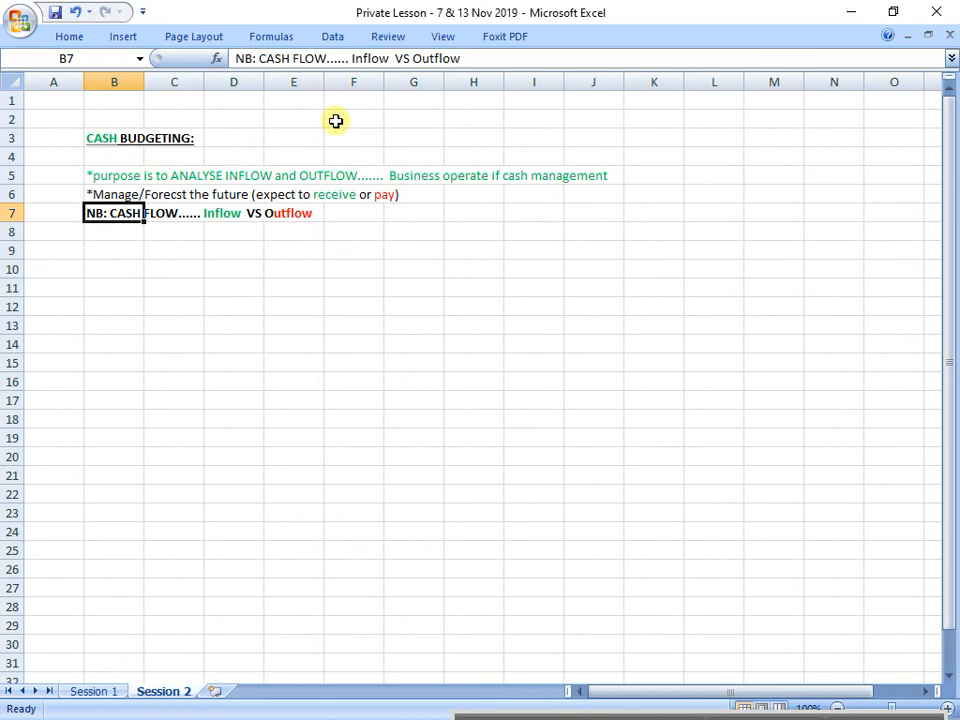
{"action": "double_click", "coordinate": [420, 58]}
{"action": "left_click", "coordinate": [87, 46]}
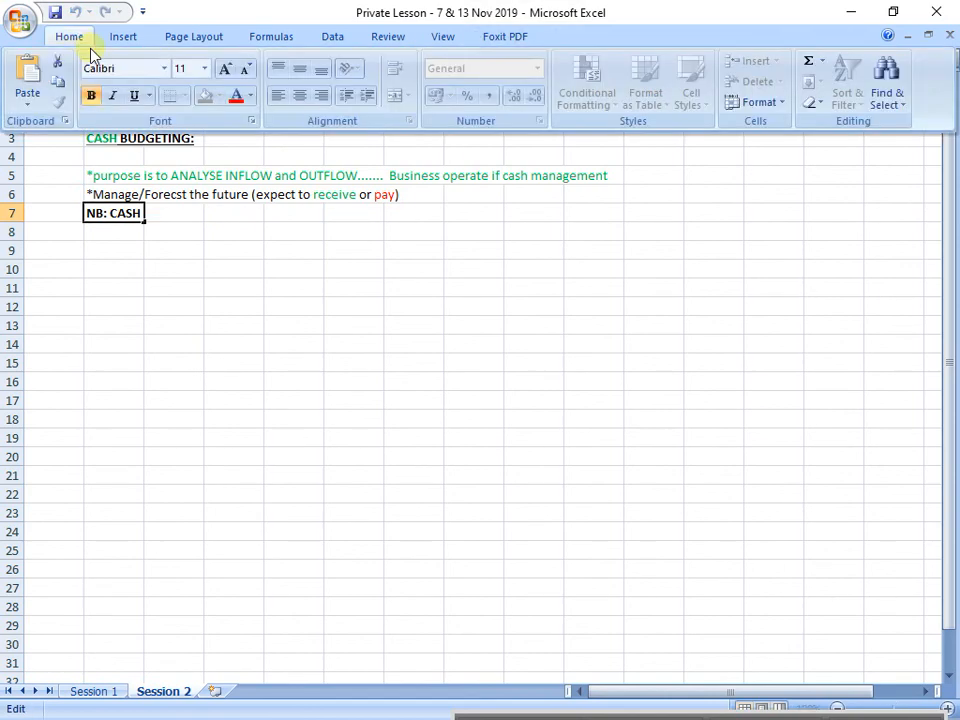
{"action": "left_click", "coordinate": [231, 94]}
{"action": "left_click", "coordinate": [305, 341]}
Step: Enter the heading "QUESTION:" in cell B10 and make it bold and underlined
{"action": "left_click", "coordinate": [117, 270]}
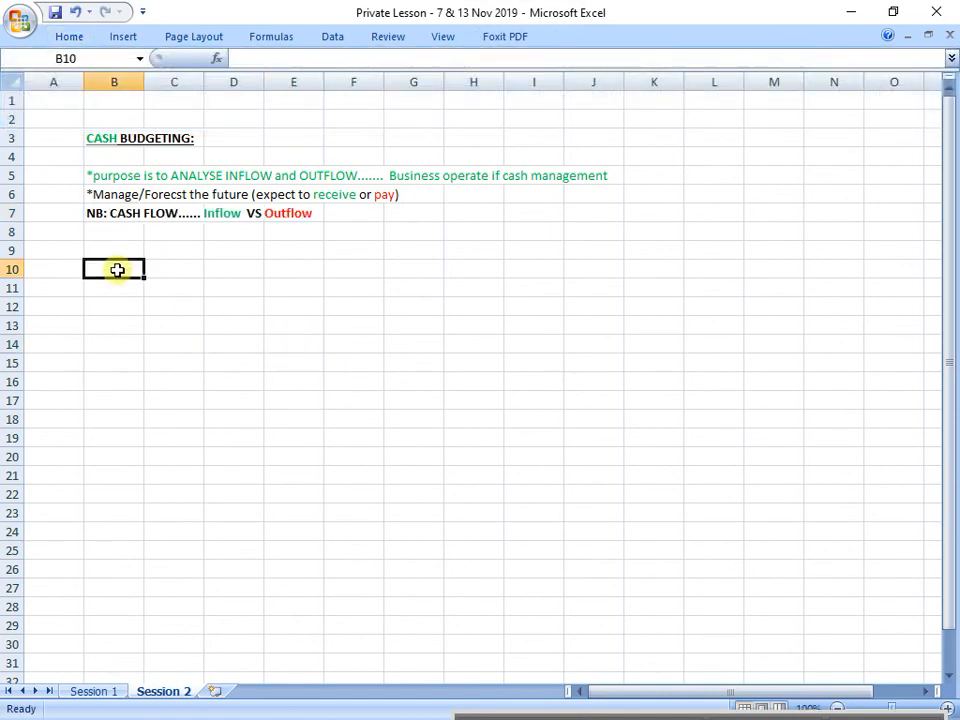
{"action": "type", "text": "QUESTION:"}
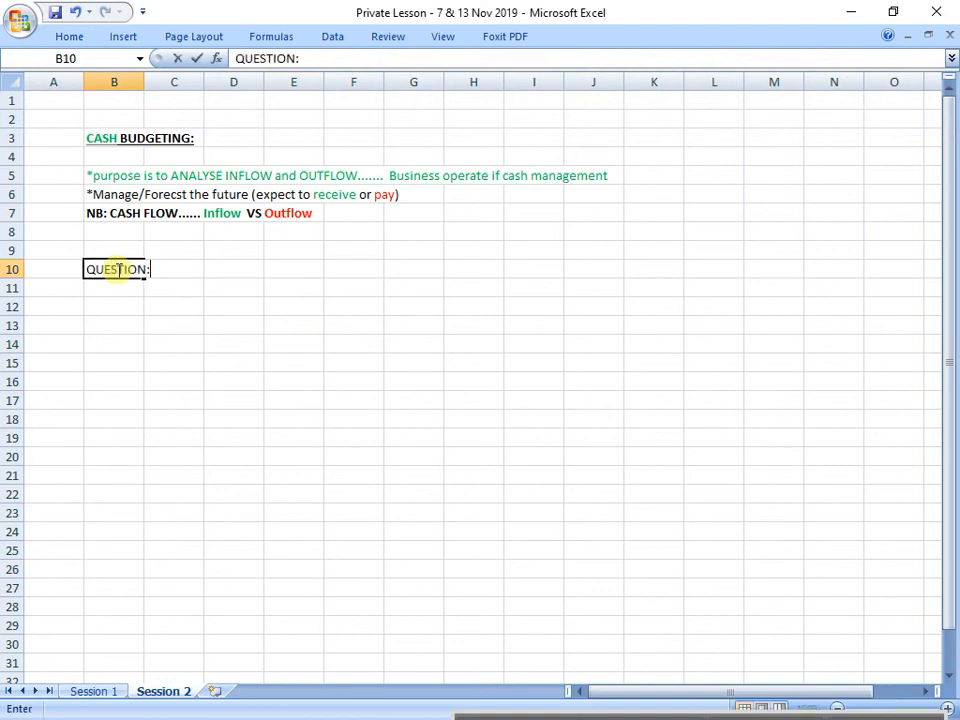
{"action": "key", "text": "Return"}
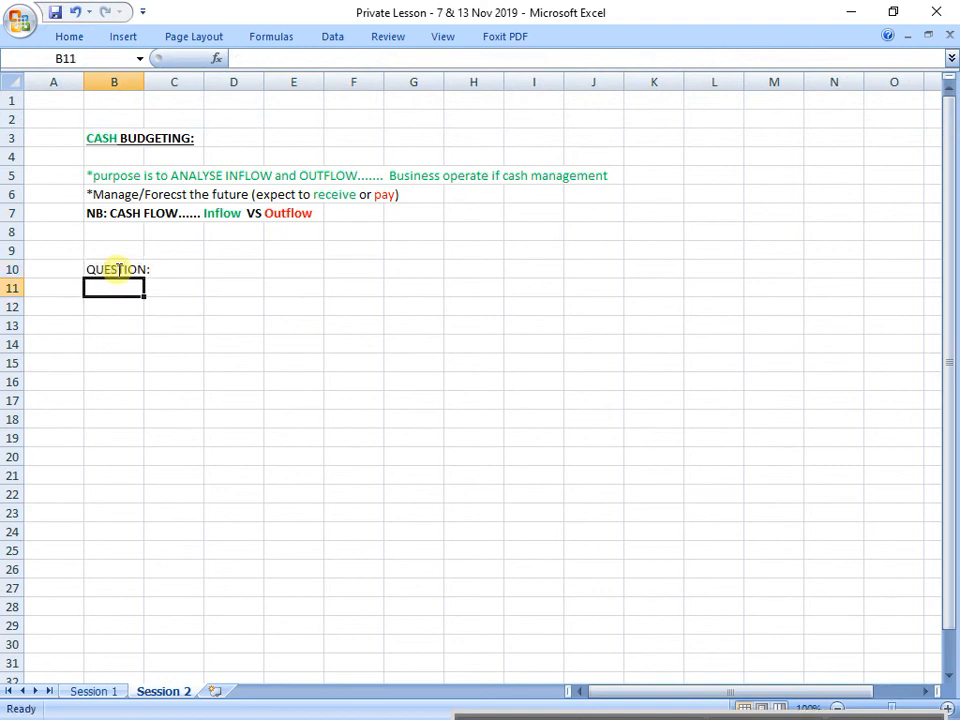
{"action": "left_click", "coordinate": [117, 270]}
{"action": "key", "text": "ctrl+b"}
{"action": "key", "text": "Return"}
Step: Enter "Budgeting...." in cell B11 below the question heading
{"action": "type", "text": "Bud"}
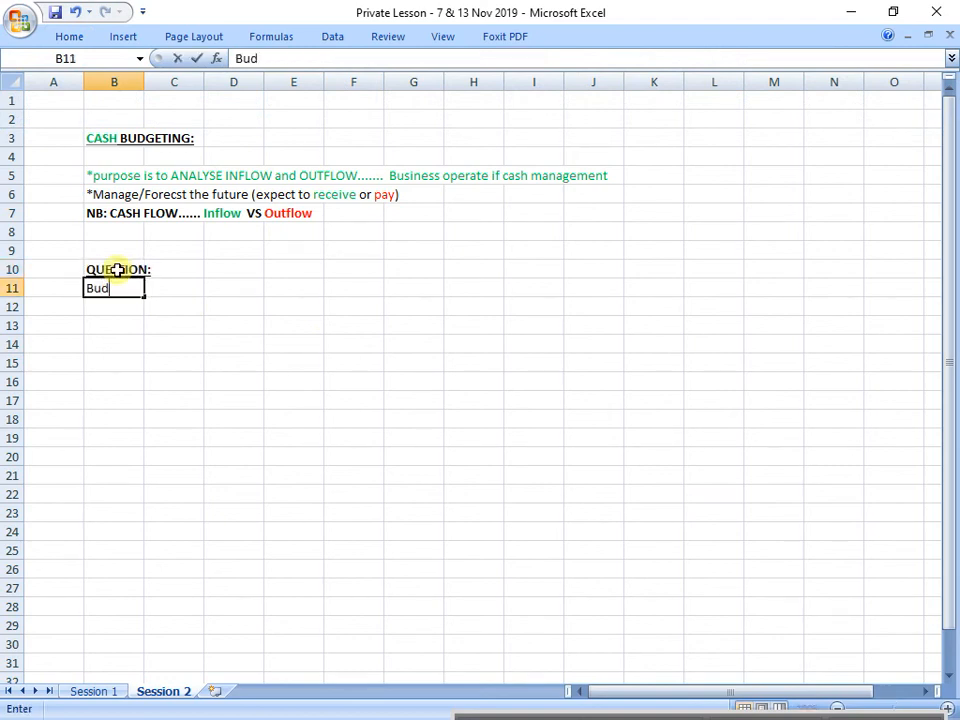
{"action": "type", "text": "geting...."}
{"action": "key", "text": "Return"}
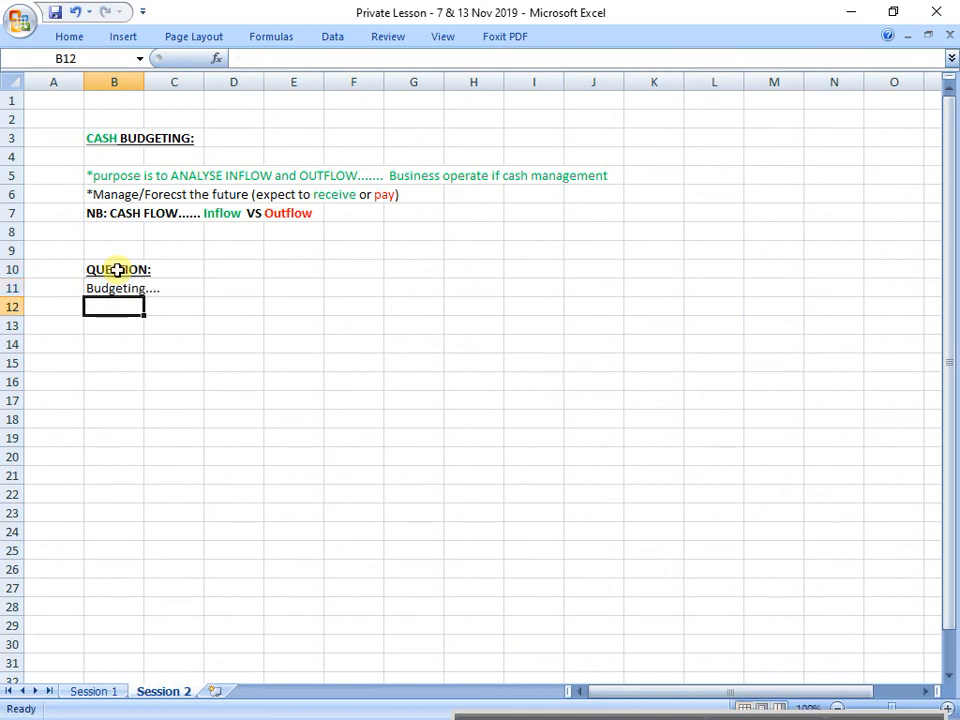
Step: Enter "Required: Create a Budget for the first quarter of 2020....." in cell B12 and make it bold and underlined
{"action": "type", "text": "Required"}
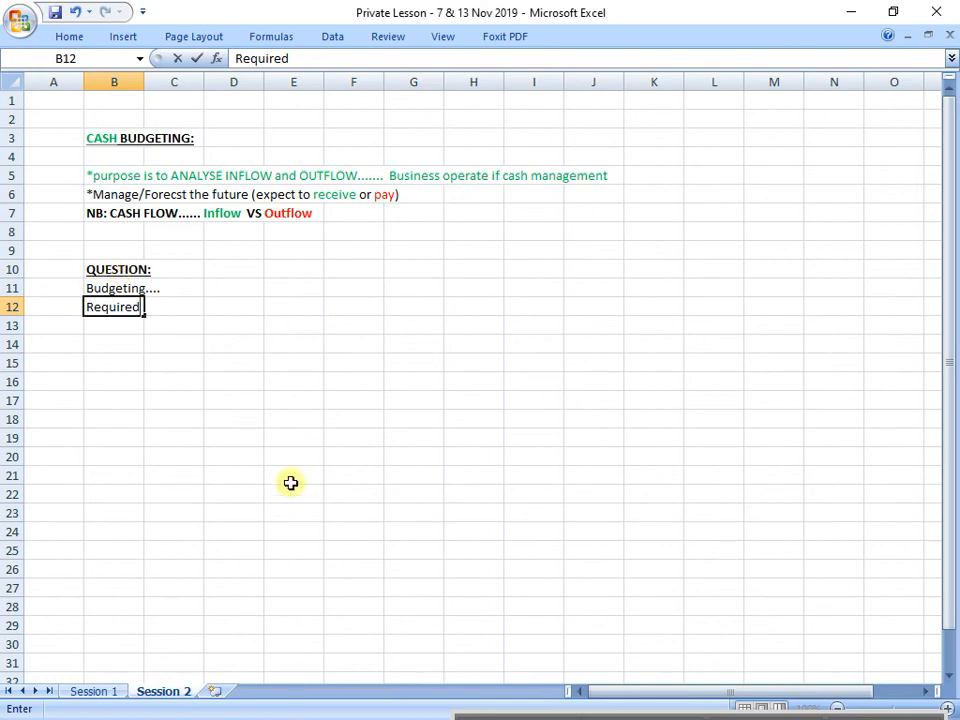
{"action": "type", "text": ": B"}
{"action": "key", "text": "BackSpace"}
{"action": "type", "text": "Create a B"}
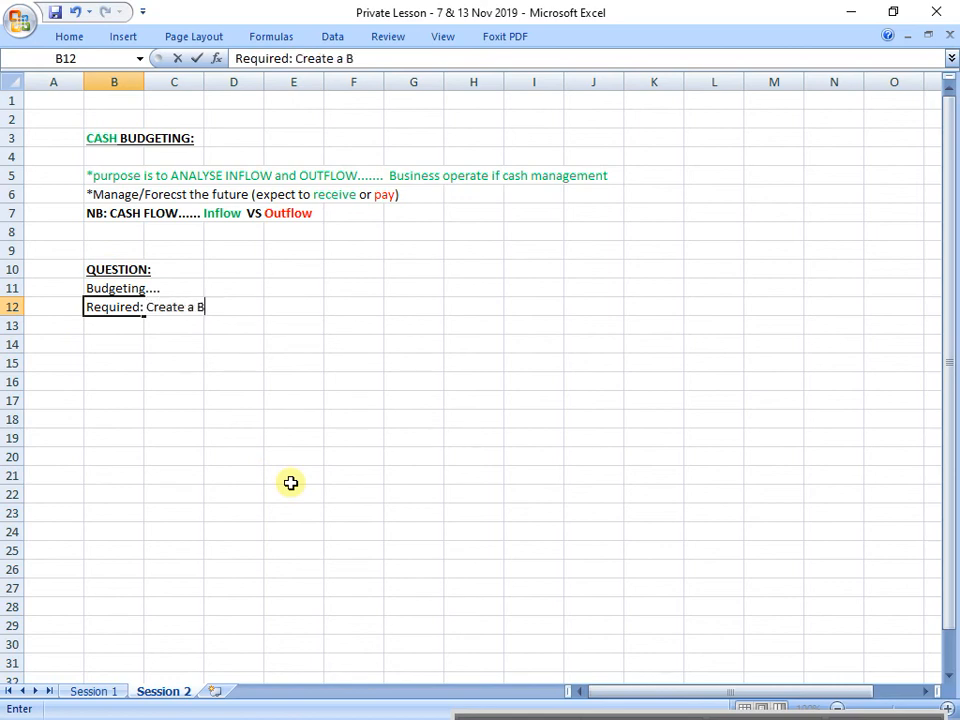
{"action": "type", "text": "udget for the "}
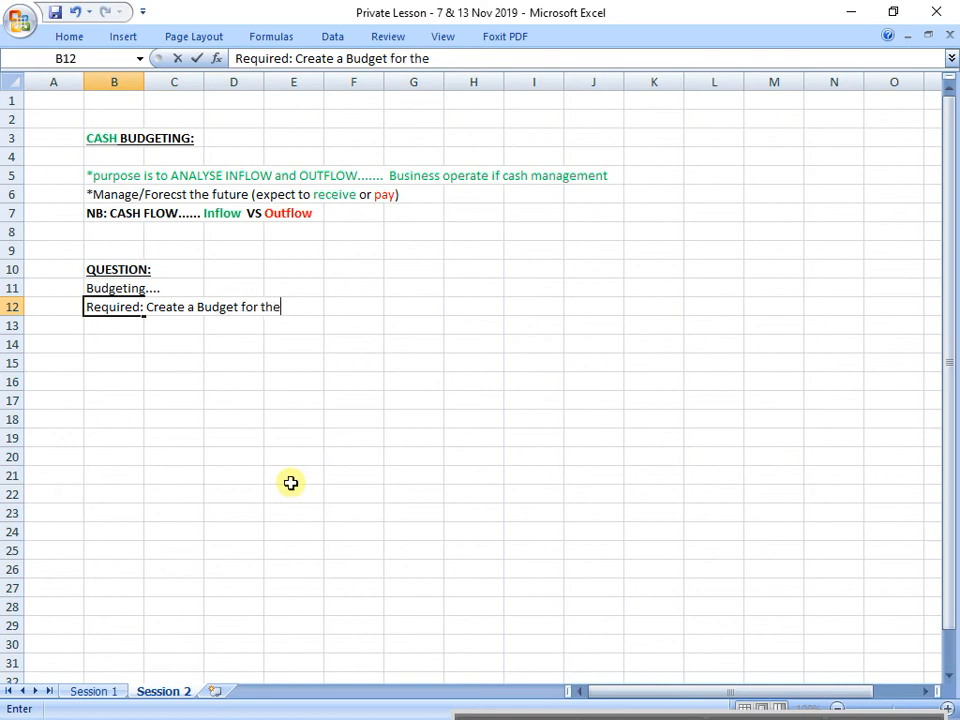
{"action": "type", "text": "first quarter of "}
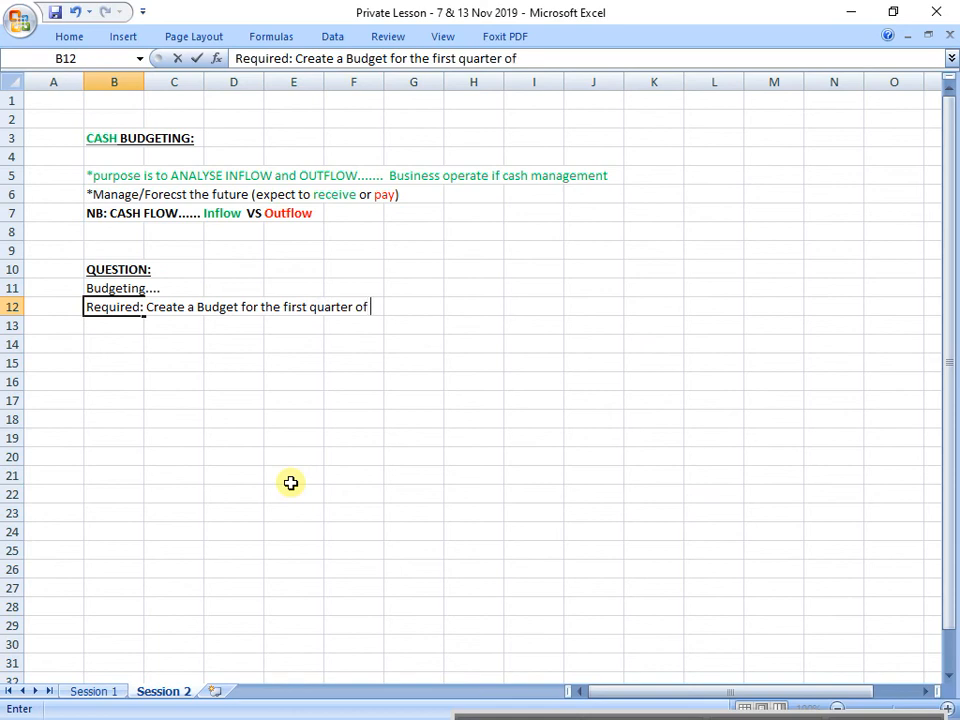
{"action": "type", "text": "2020....."}
{"action": "key", "text": "Return"}
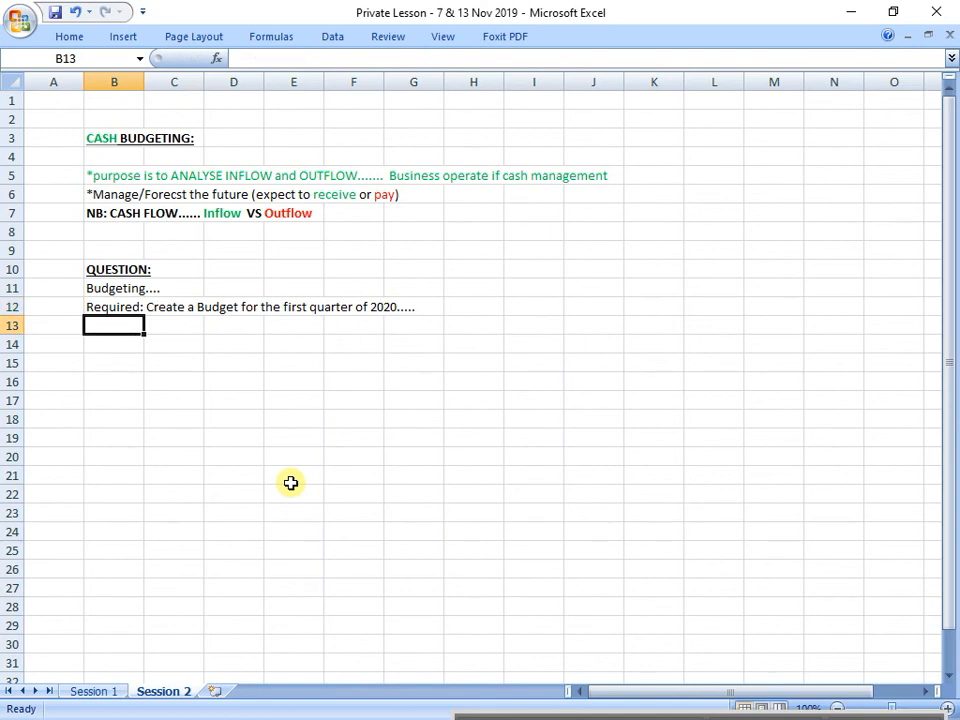
{"action": "left_click_drag", "start_coordinate": [136, 304], "coordinate": [411, 310]}
{"action": "key", "text": "ctrl+b"}
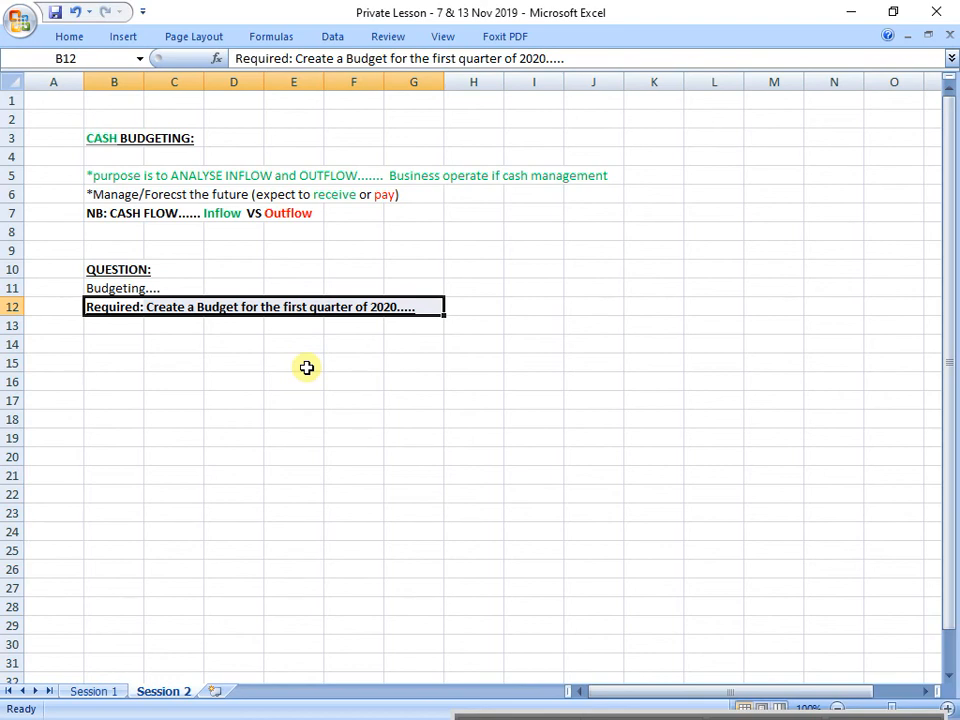
Step: Enter the side note "longer the budget (TIME FRAME BUDGETED FOR...)" in cell J12
{"action": "left_click", "coordinate": [571, 308]}
{"action": "type", "text": "lo"}
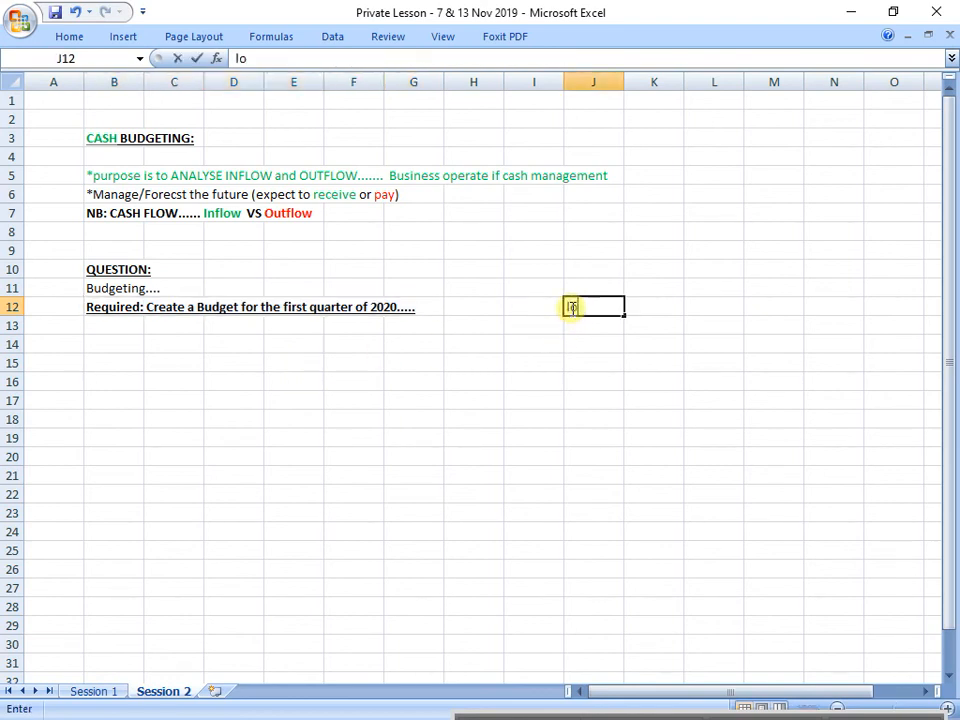
{"action": "type", "text": "nger the budget ("}
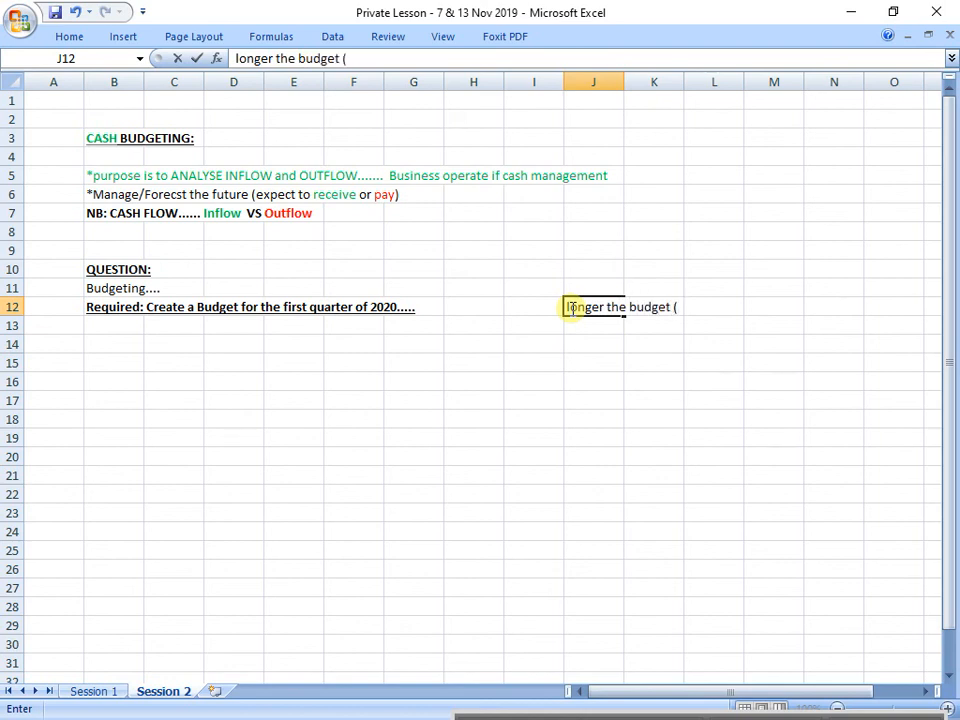
{"action": "type", "text": "TIME FRAME"}
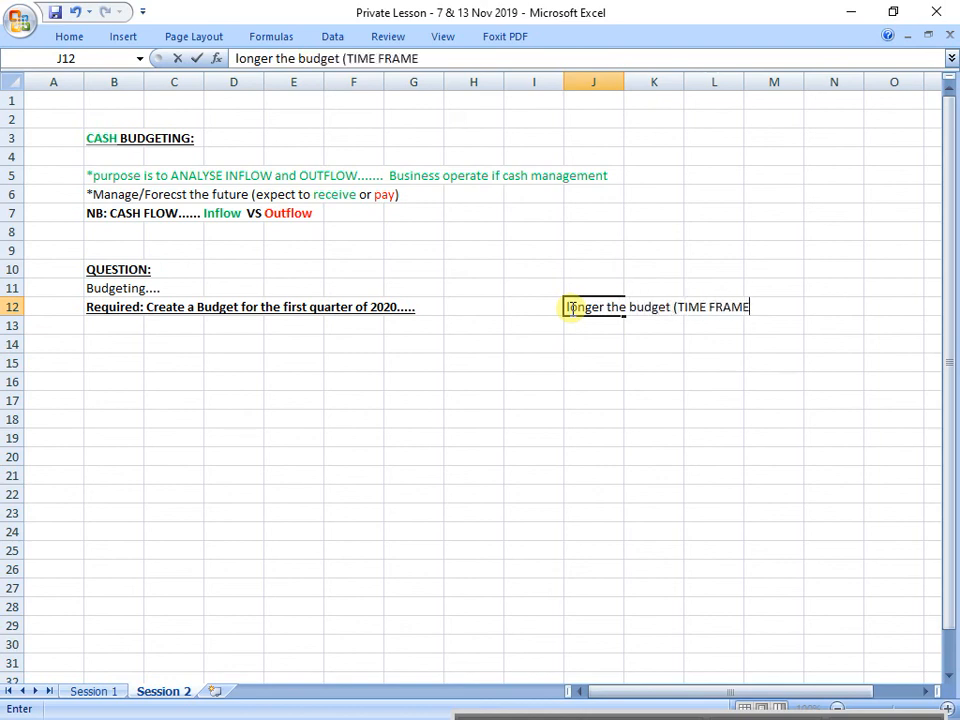
{"action": "type", "text": " BUDGETED FOR..."}
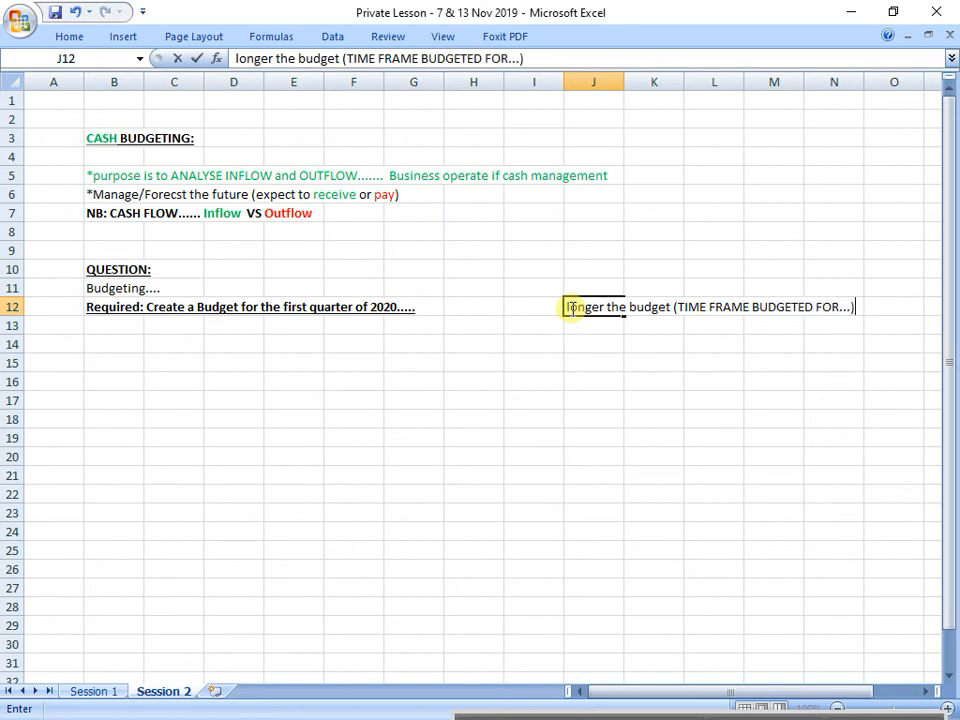
{"action": "key", "text": "Return"}
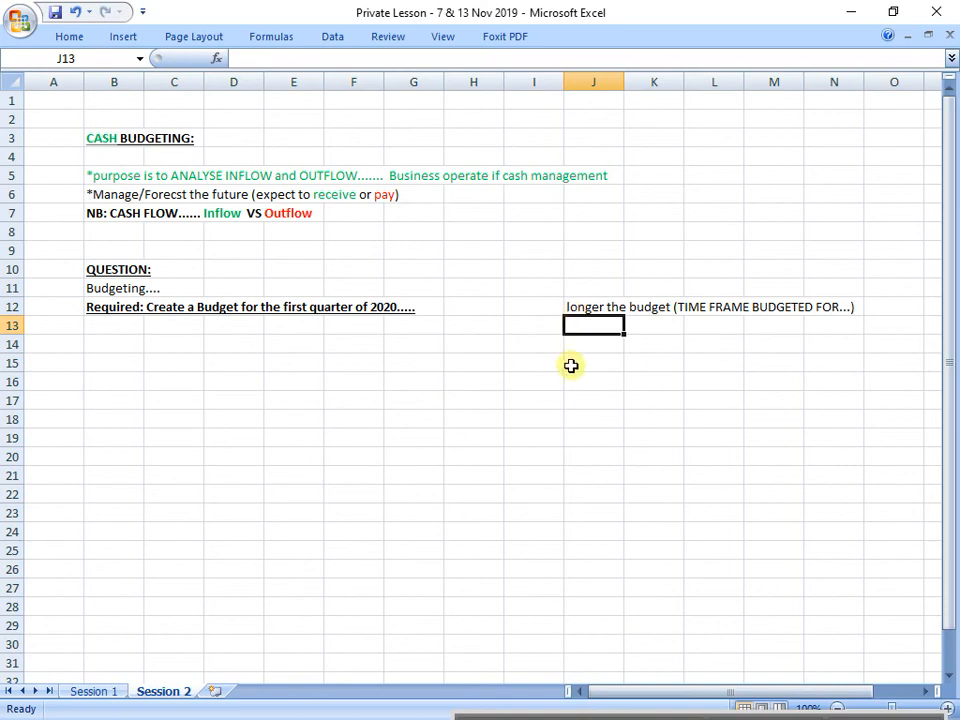
Step: Enter the note "further forward you go in time (Less accurate the budget)" in cell J13
{"action": "type", "text": "f"}
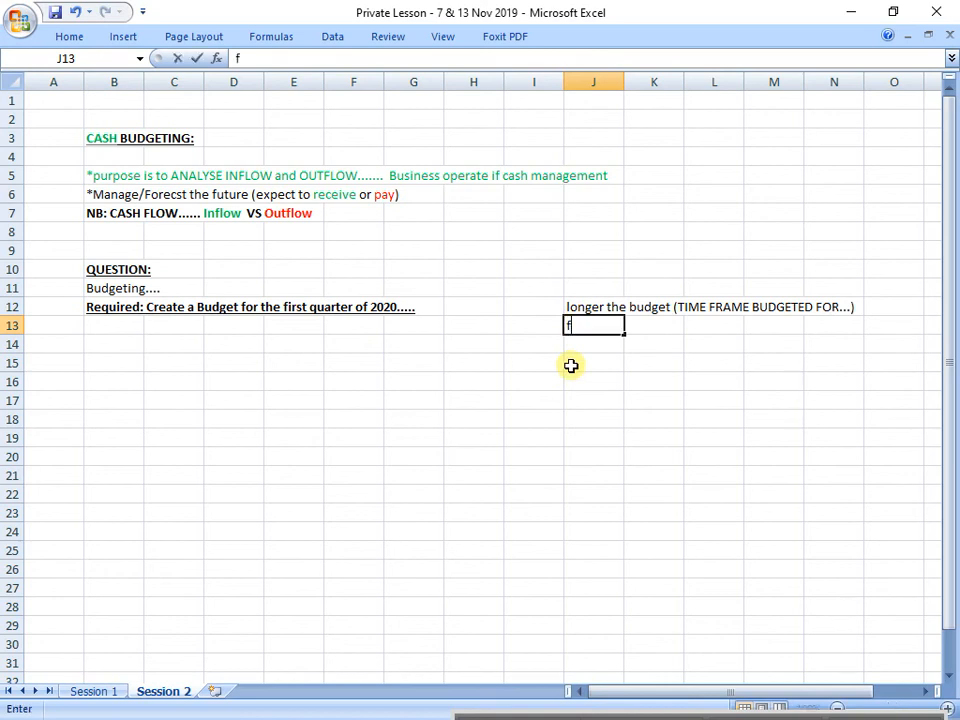
{"action": "type", "text": "urther forawrd"}
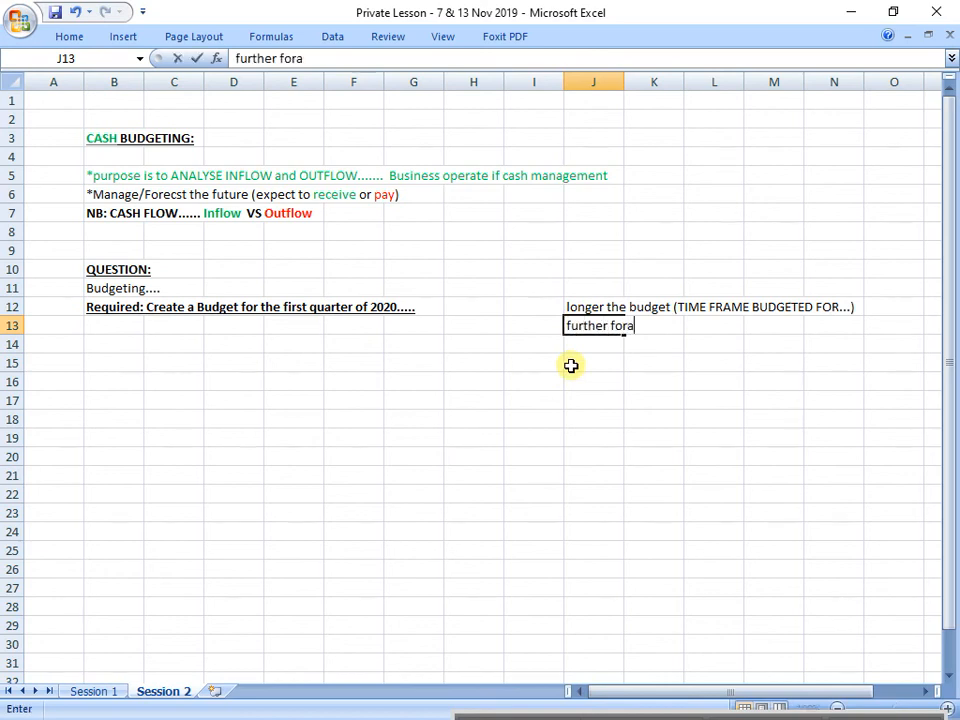
{"action": "key", "text": "BackSpace"}
{"action": "key", "text": "BackSpace"}
{"action": "key", "text": "BackSpace"}
{"action": "key", "text": "BackSpace"}
{"action": "type", "text": "ward you g"}
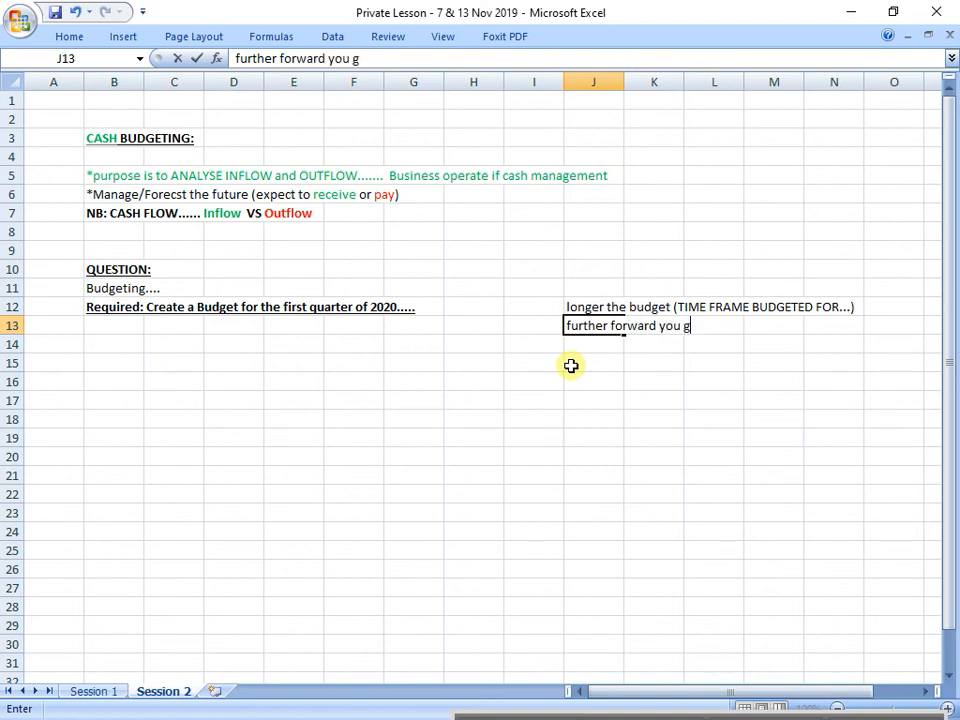
{"action": "type", "text": "o in time "}
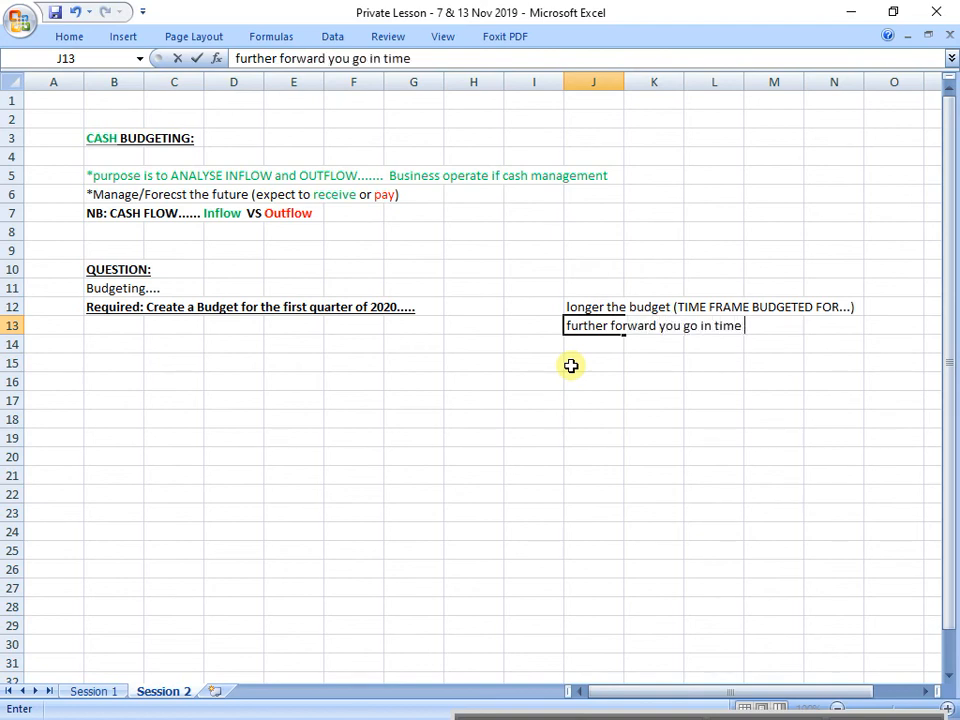
{"action": "type", "text": "(Less accurate the bud"}
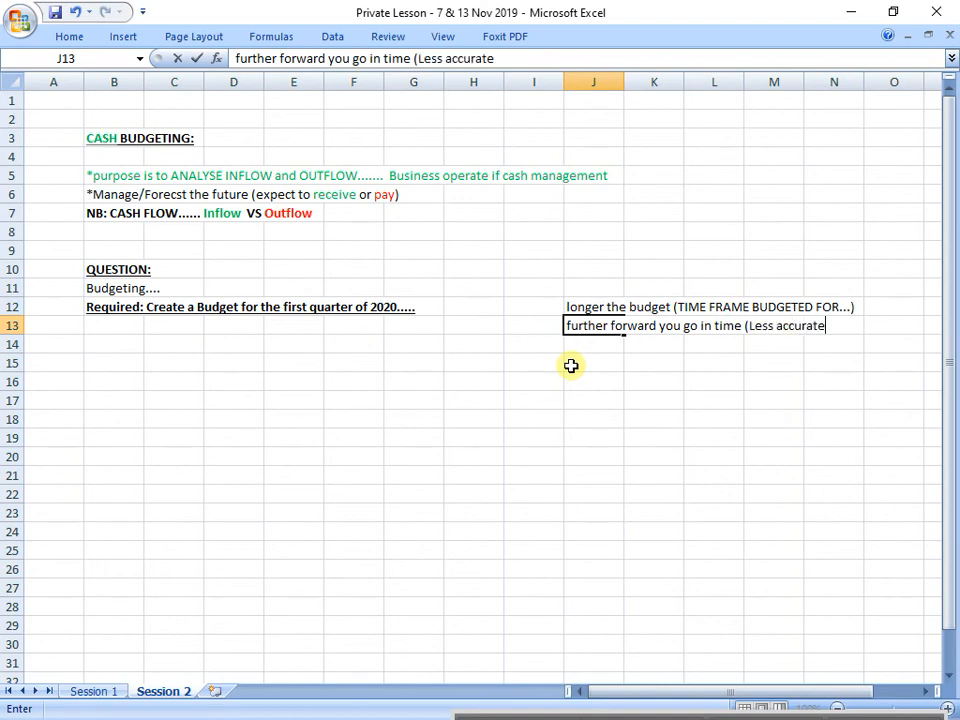
{"action": "type", "text": "get)"}
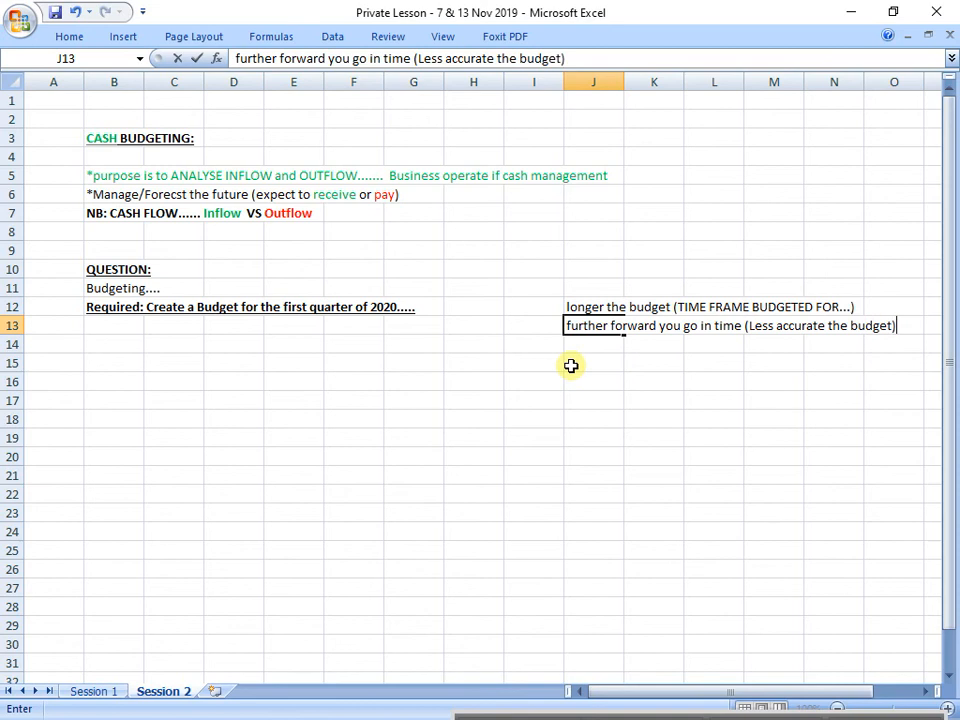
{"action": "key", "text": "Return"}
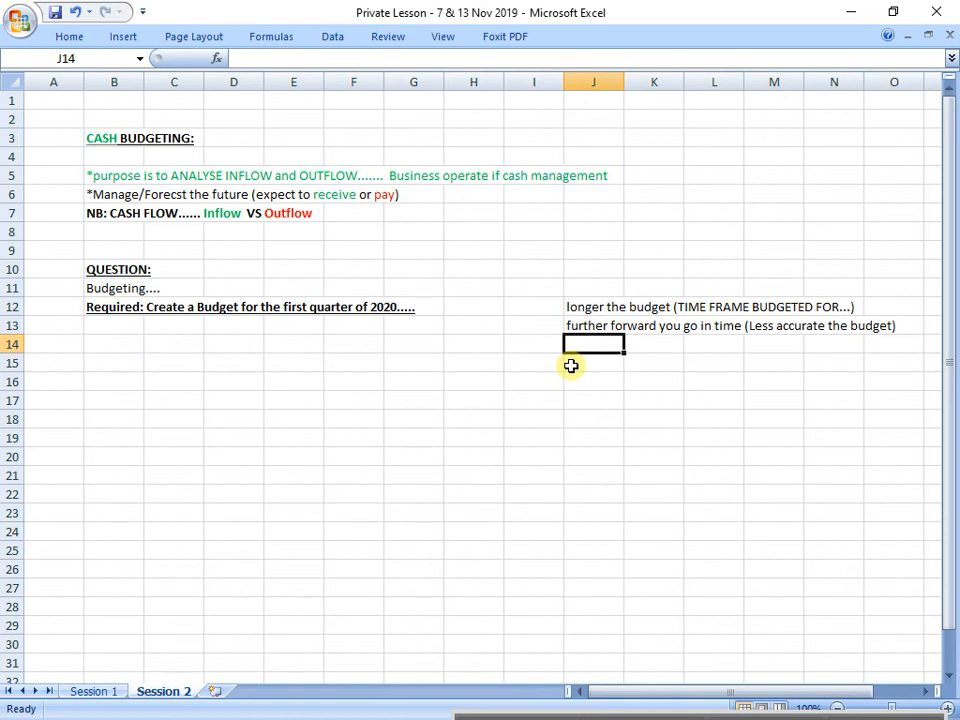
Step: Extend the text in cell B11 to "Budgeting.... Guideline..." and make it bold and underlined
{"action": "left_click", "coordinate": [105, 287]}
{"action": "left_click", "coordinate": [315, 58]}
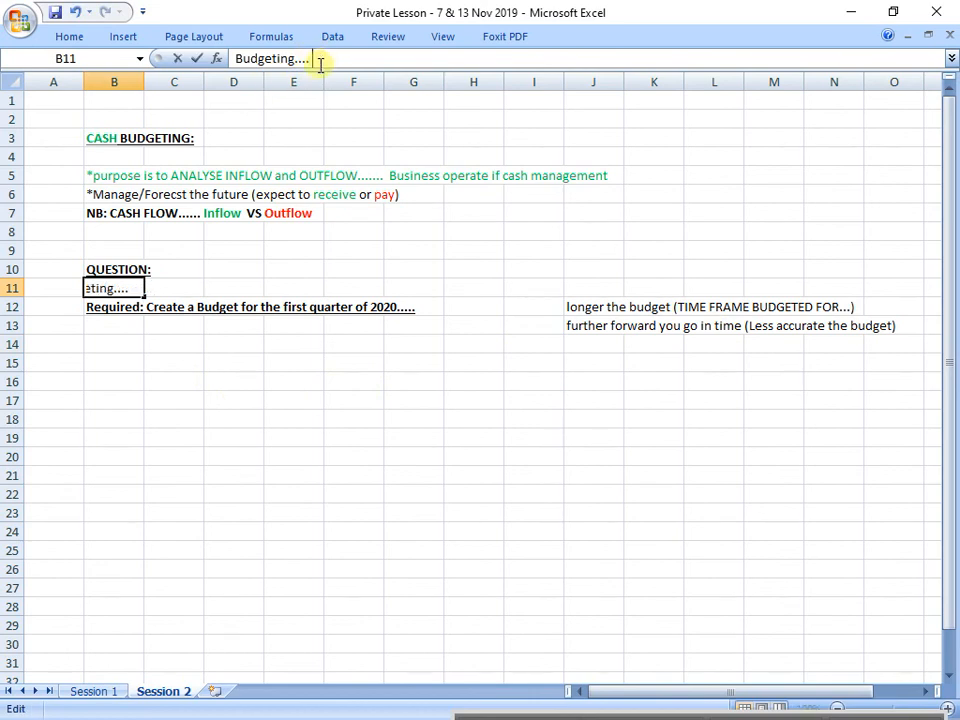
{"action": "type", "text": "guid"}
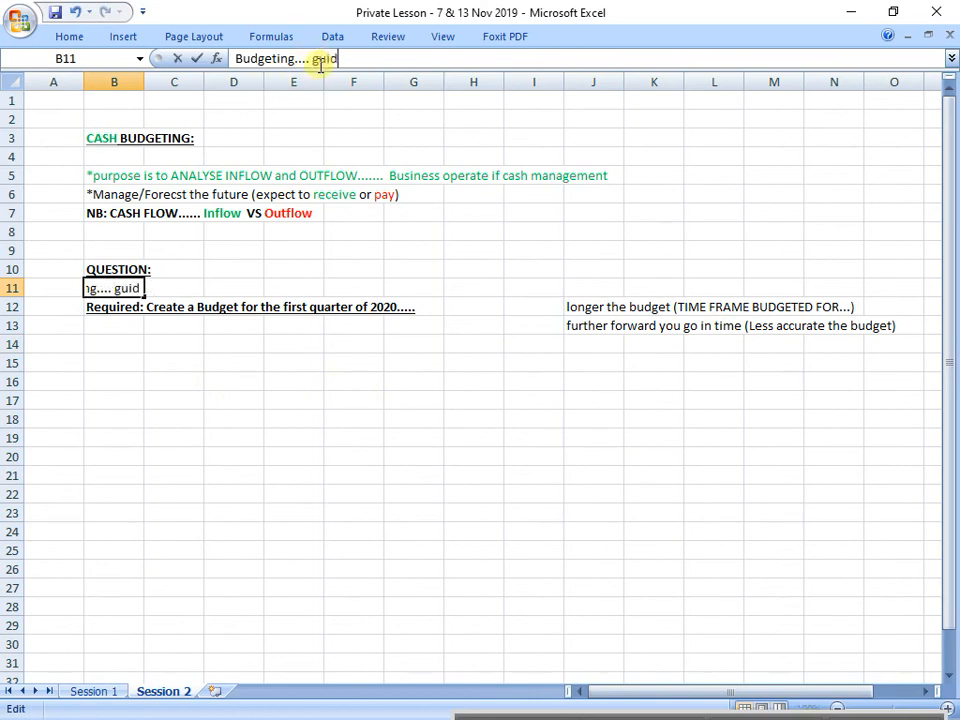
{"action": "type", "text": "eline..."}
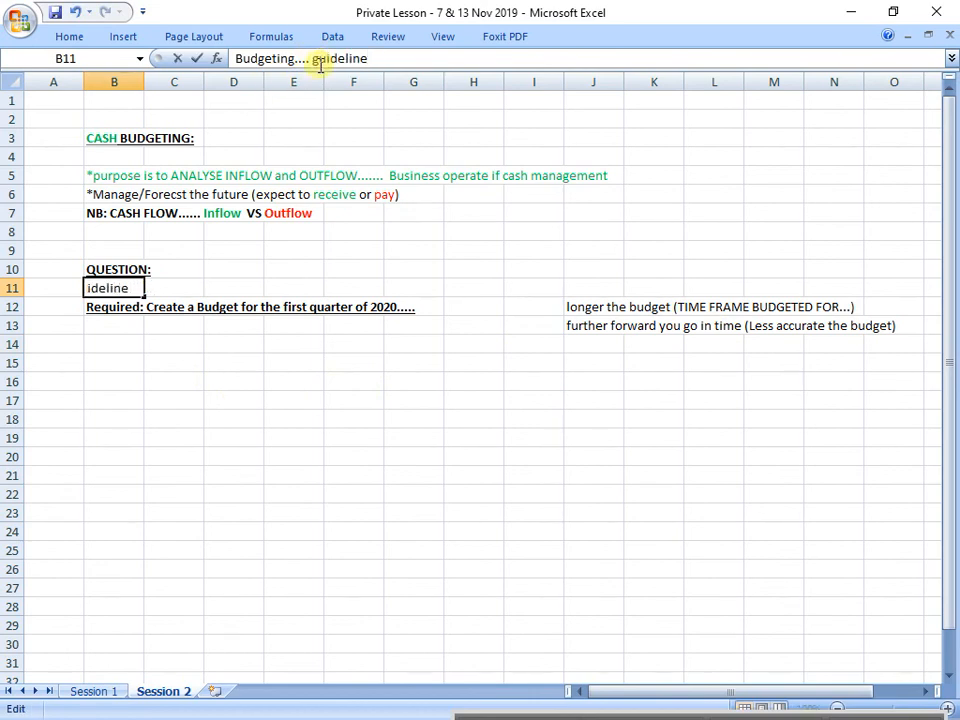
{"action": "key", "text": "Return"}
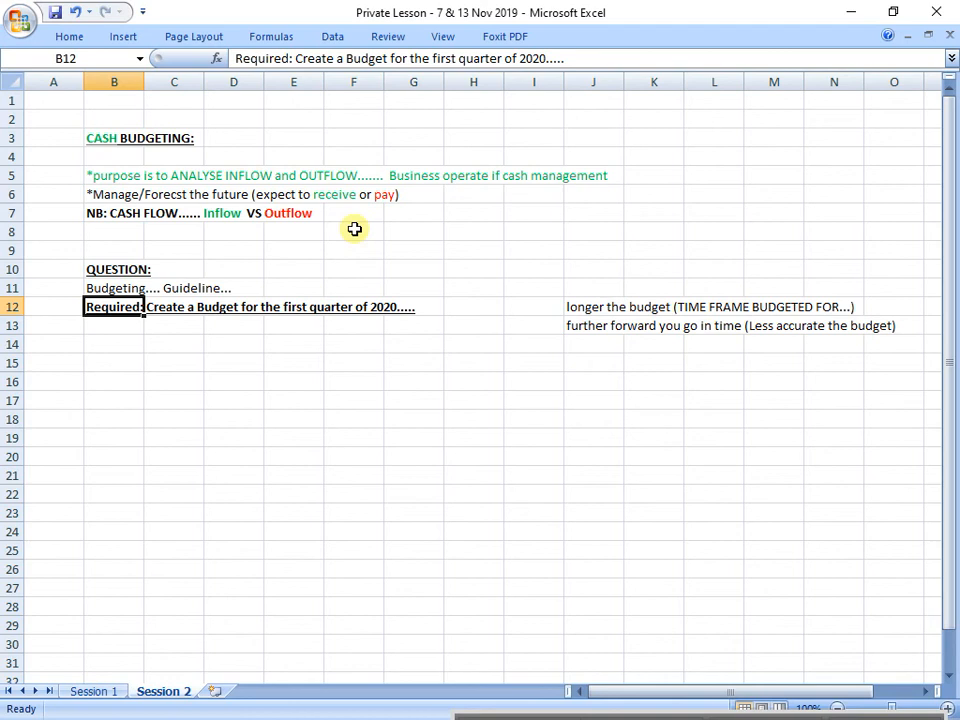
{"action": "left_click", "coordinate": [110, 288]}
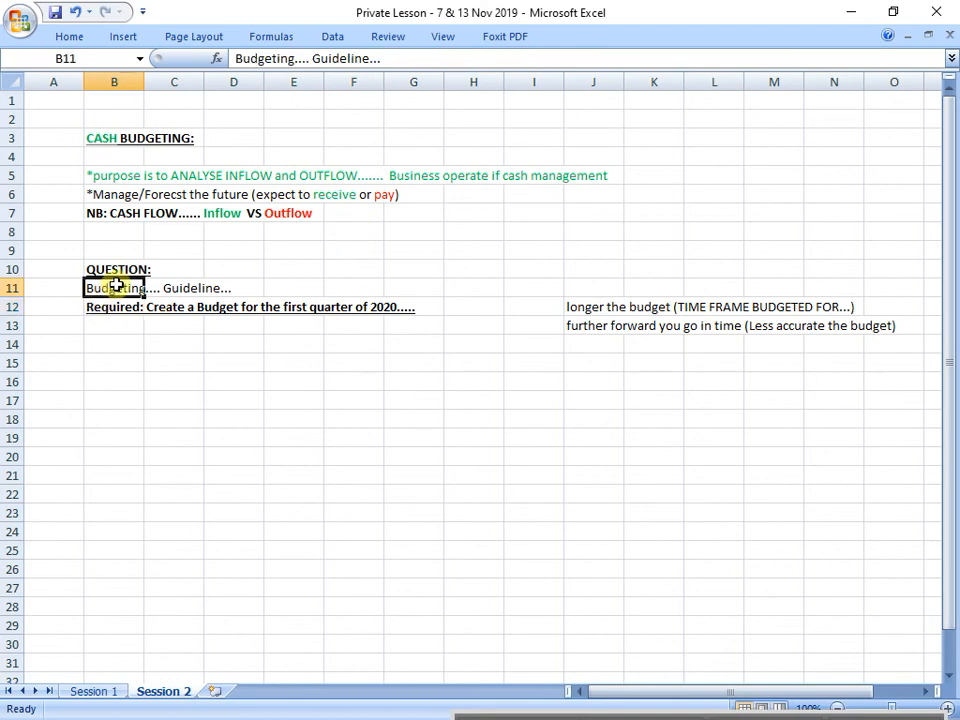
{"action": "key", "text": "ctrl+b"}
{"action": "key", "text": "ctrl+u"}
{"action": "left_click", "coordinate": [162, 367]}
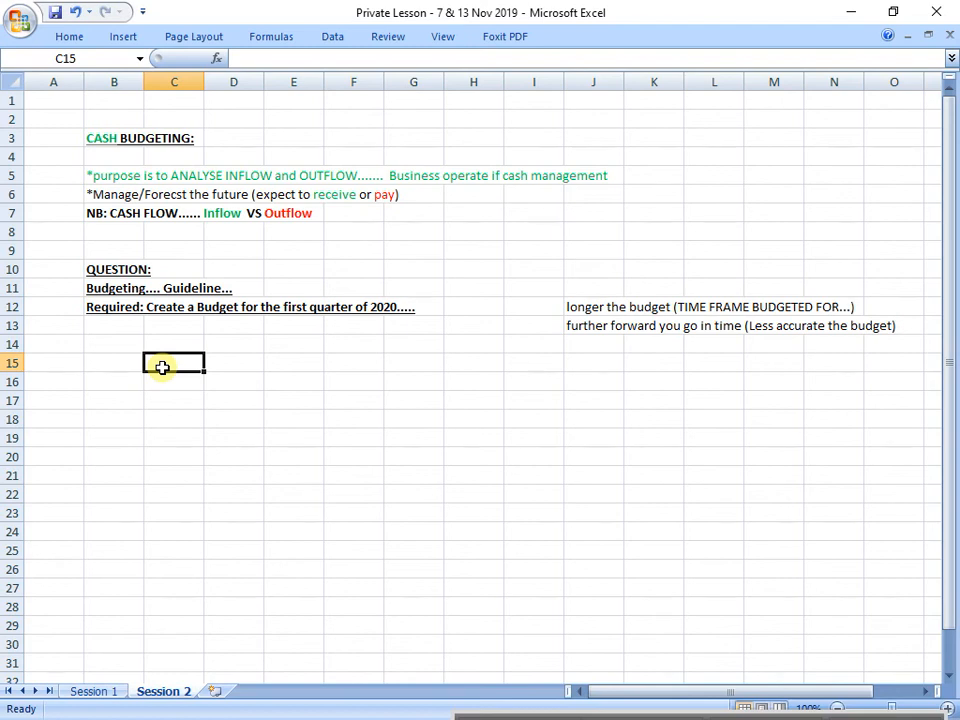
Step: Highlight the "Required" line across cells B12 to G12 with a yellow fill
{"action": "left_click_drag", "start_coordinate": [107, 304], "coordinate": [436, 302]}
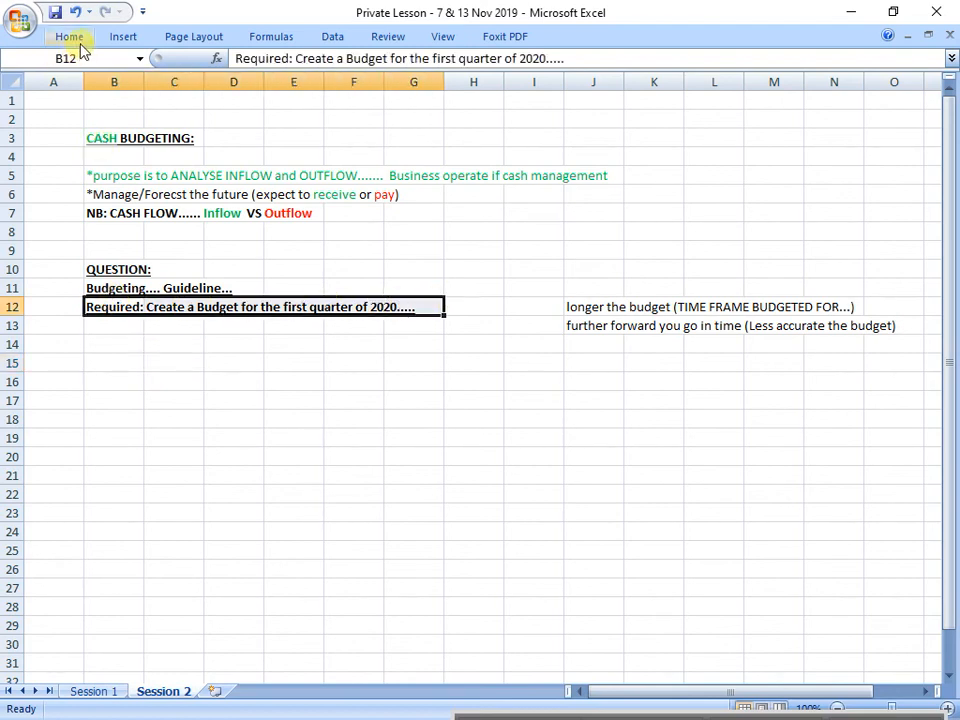
{"action": "left_click", "coordinate": [69, 36]}
{"action": "left_click", "coordinate": [208, 96]}
{"action": "left_click", "coordinate": [272, 414]}
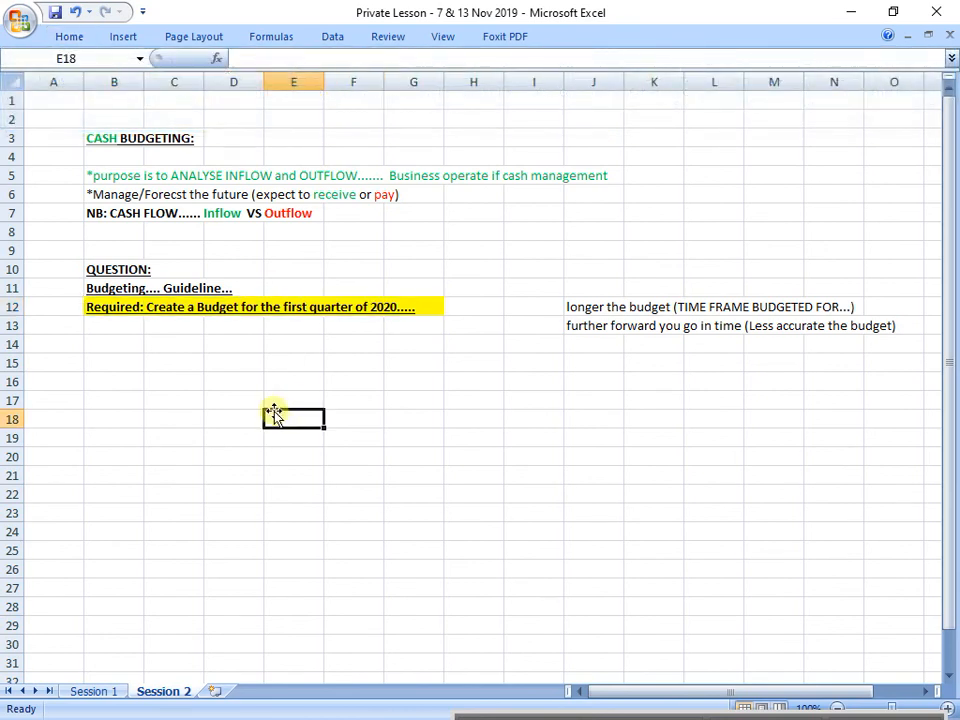
Step: Enter "ABC ltd..... Company selling goods...." in cell B14 and make it bold and underlined
{"action": "left_click", "coordinate": [110, 340]}
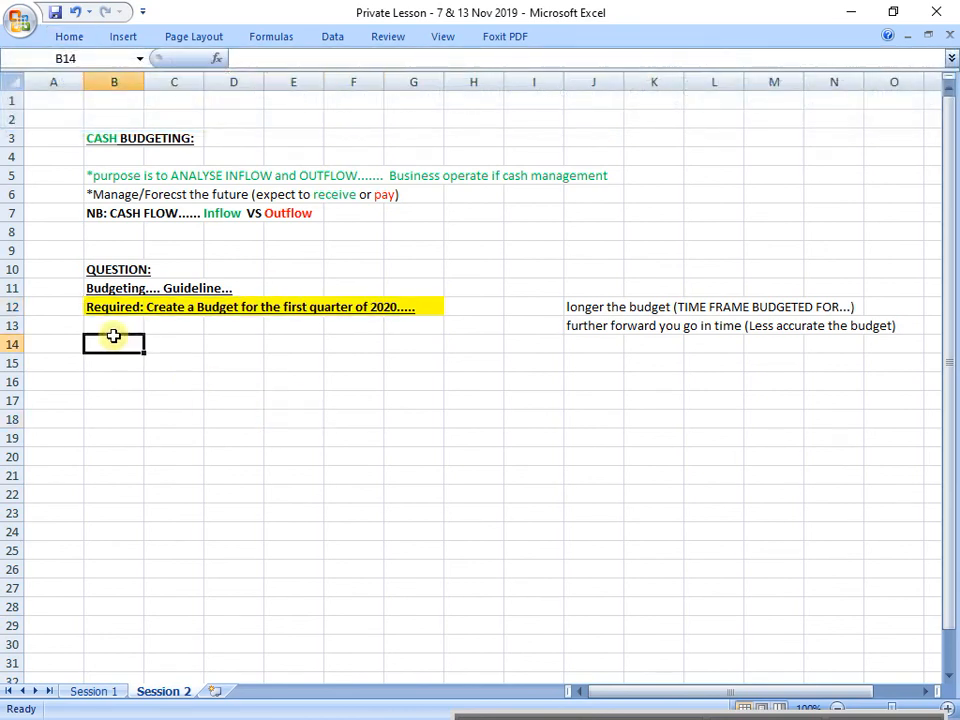
{"action": "type", "text": "AB"}
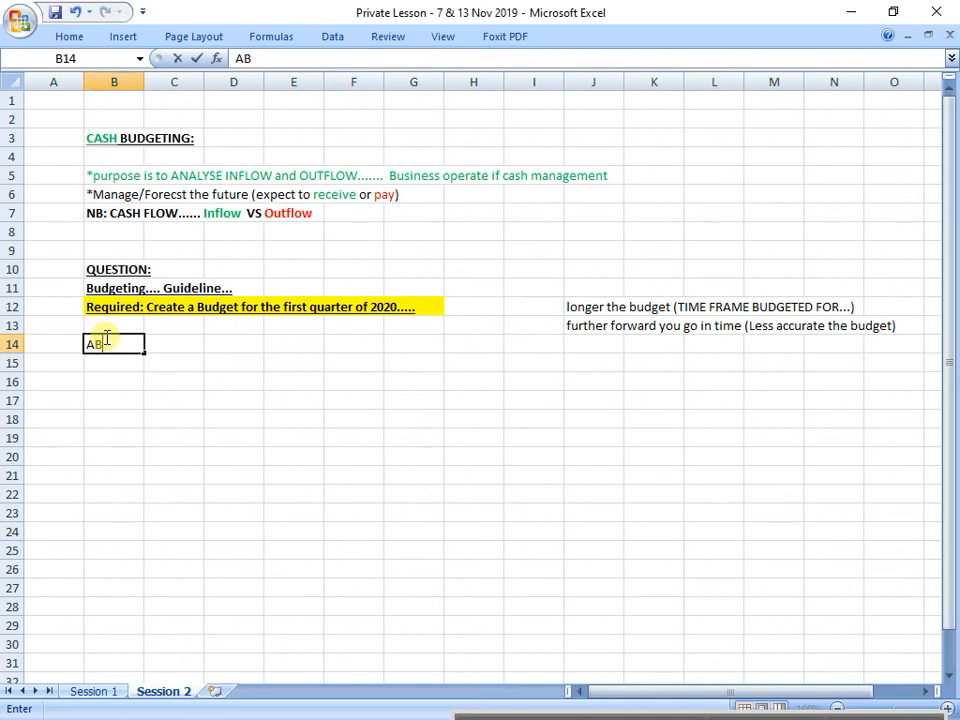
{"action": "type", "text": "C Itd..... compan"}
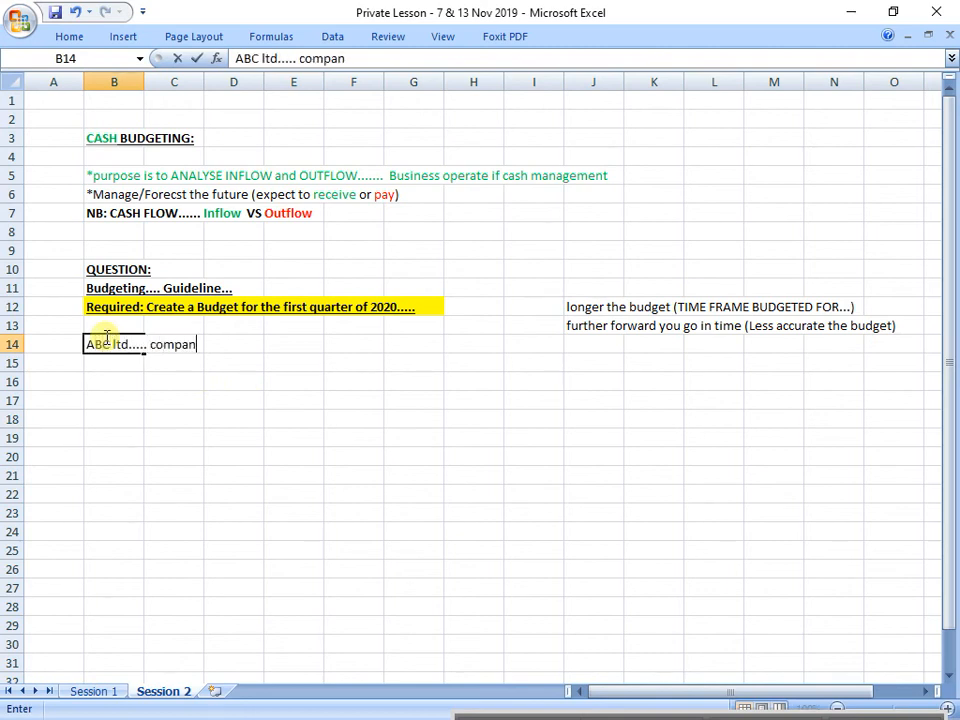
{"action": "type", "text": "y selling g"}
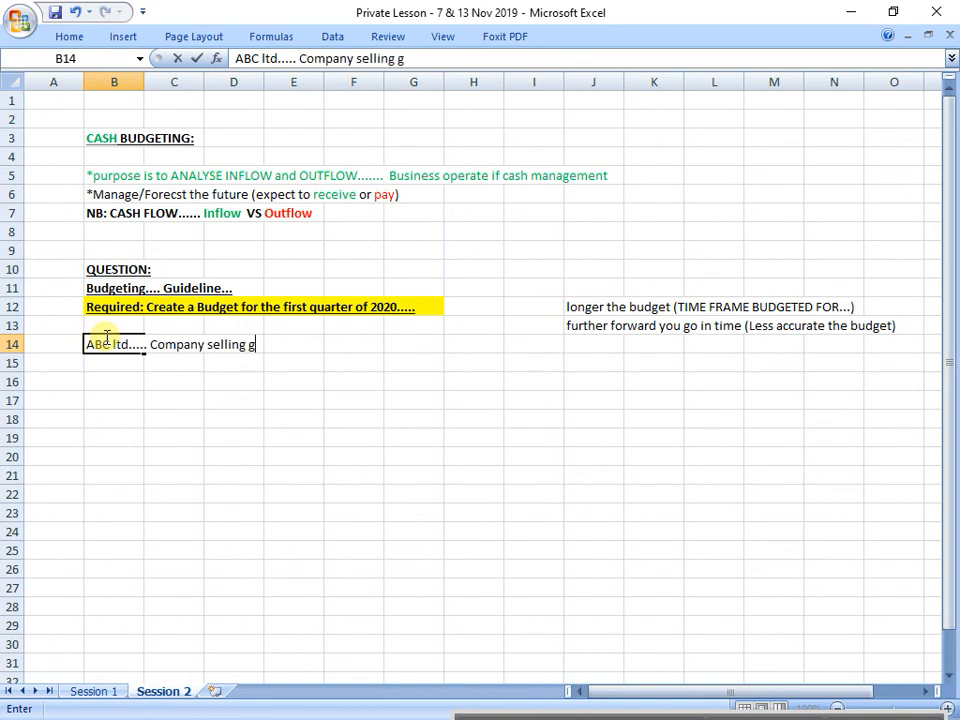
{"action": "type", "text": "oods...."}
{"action": "key", "text": "Return"}
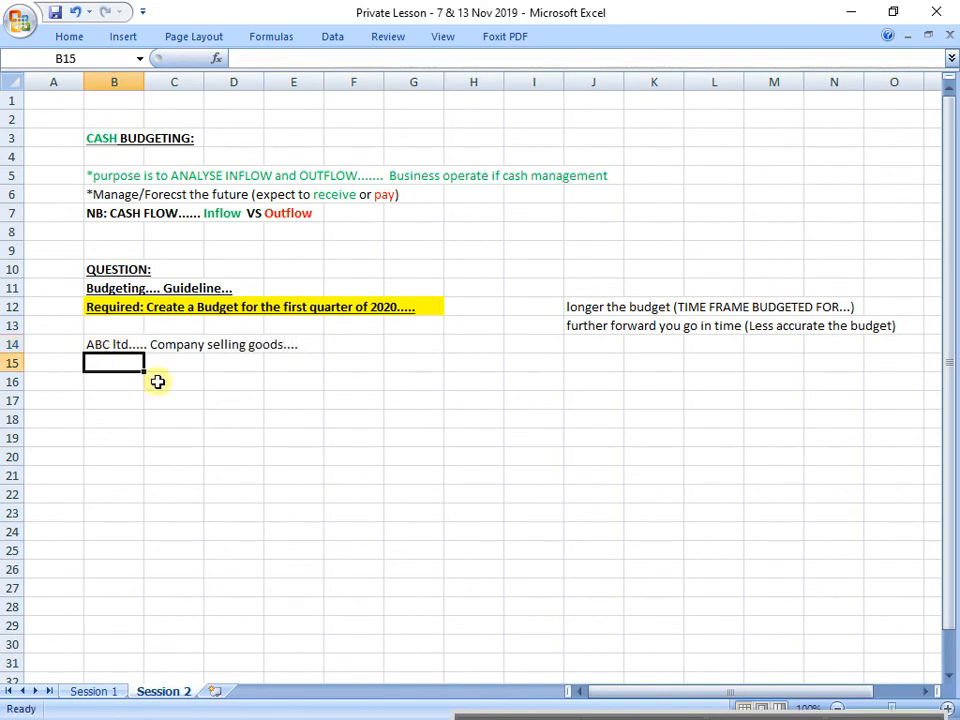
{"action": "key", "text": "Up"}
{"action": "key", "text": "ctrl+b"}
{"action": "key", "text": "Down"}
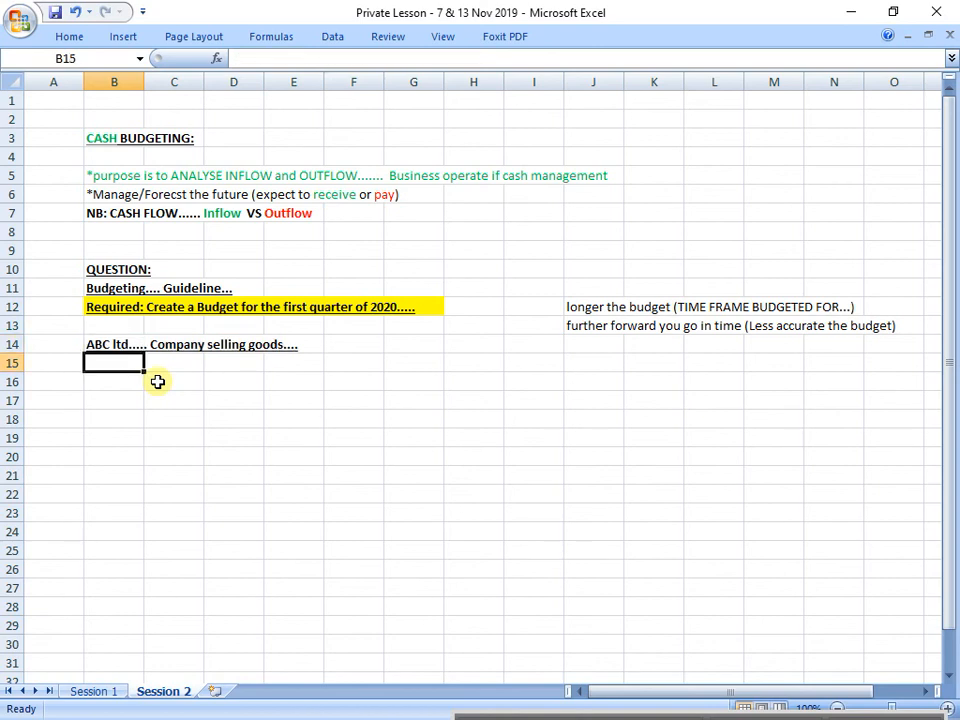
Step: Enter the heading "Given information (part of the question)" in cell B17 and make it bold and underlined
{"action": "left_click", "coordinate": [130, 398]}
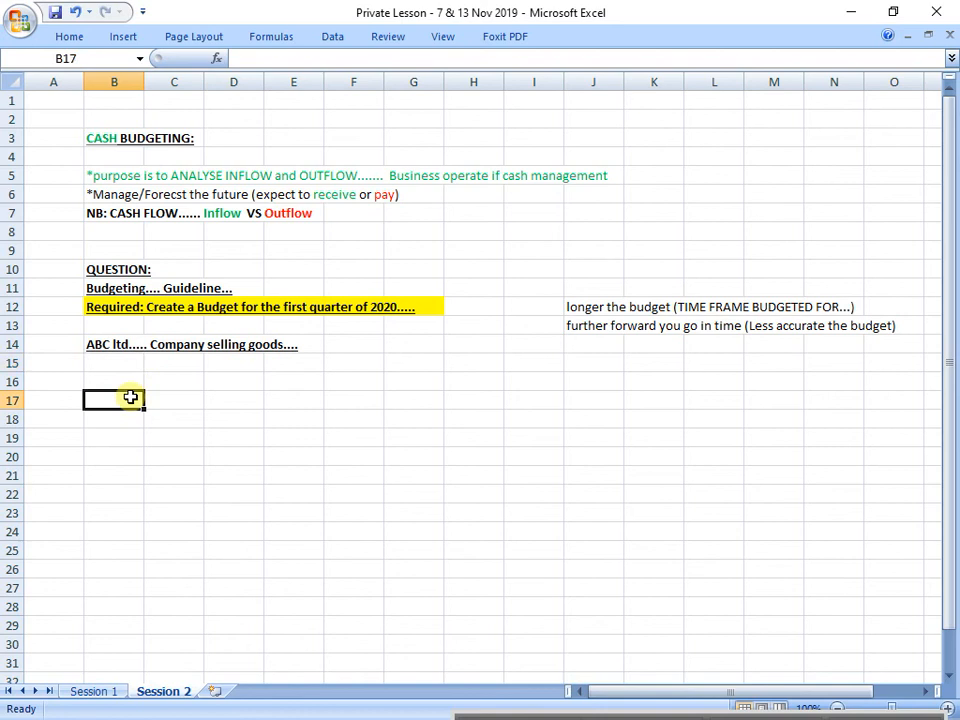
{"action": "type", "text": "Giv"}
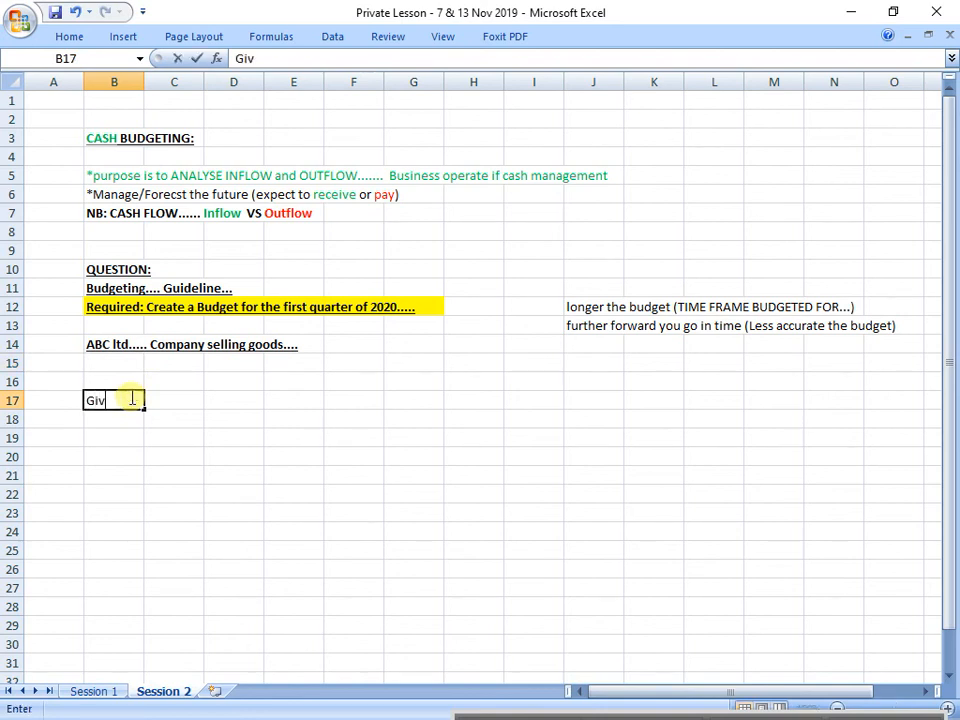
{"action": "type", "text": "en information"}
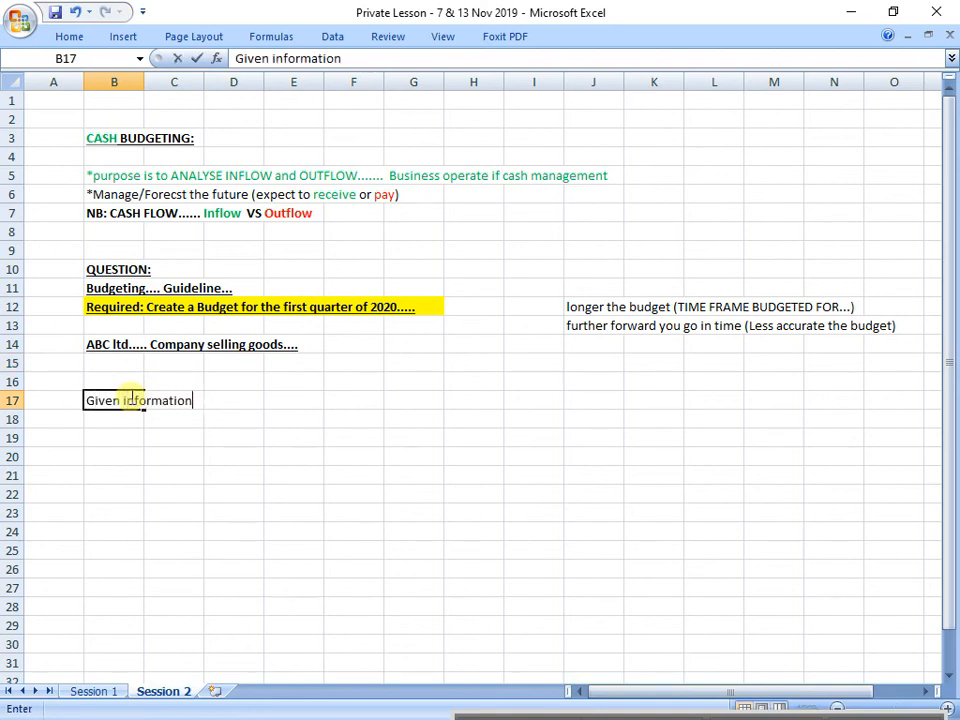
{"action": "type", "text": " (part of"}
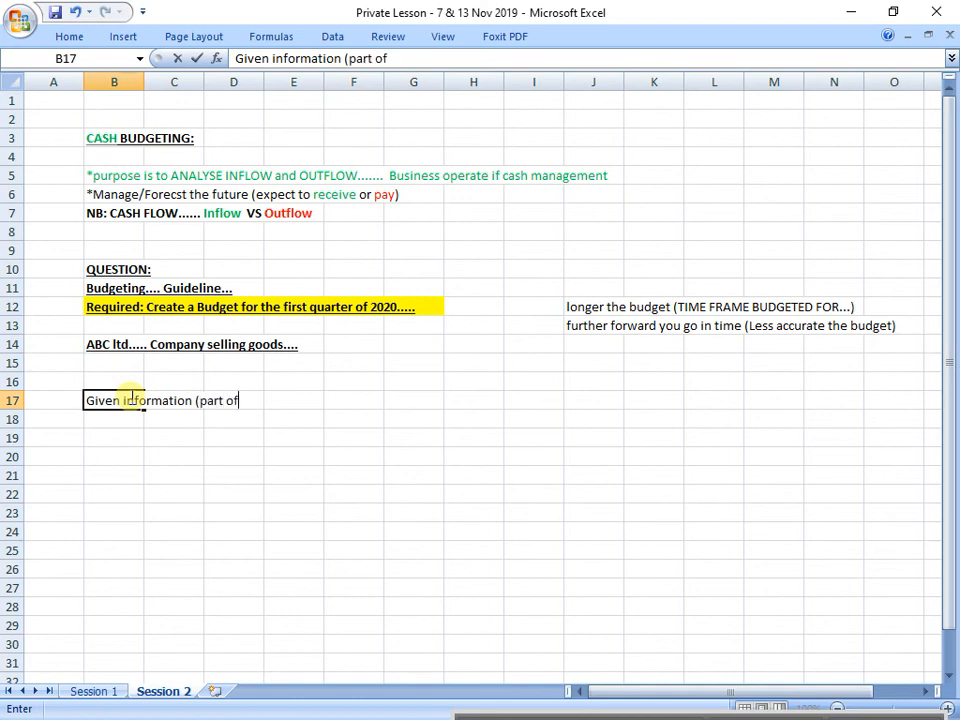
{"action": "type", "text": " the question)"}
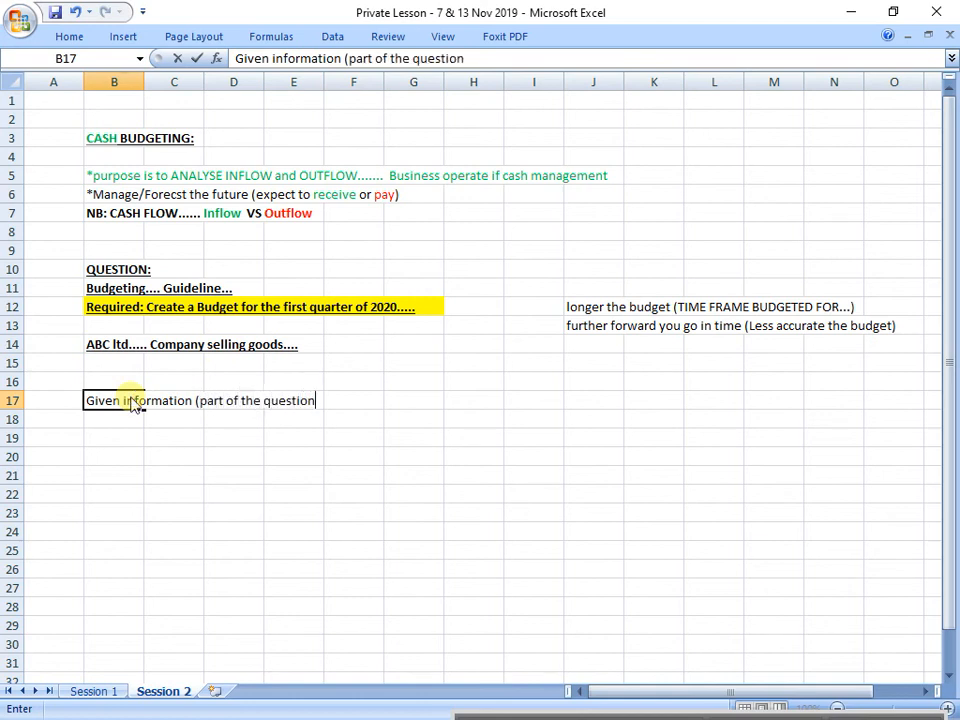
{"action": "key", "text": "Return"}
{"action": "left_click", "coordinate": [131, 398]}
{"action": "key", "text": "ctrl+b"}
{"action": "key", "text": "Return"}
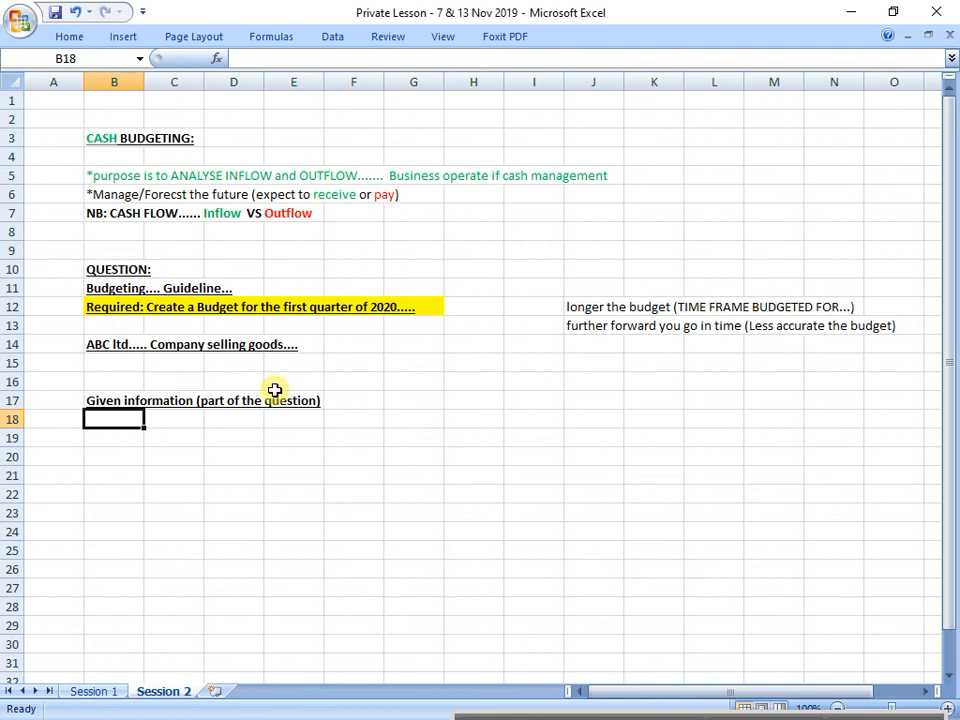
Step: Write "1. Total expected sales for the next three month starting Jan 2020 is R1000000." in cell B19
{"action": "key", "text": "Down"}
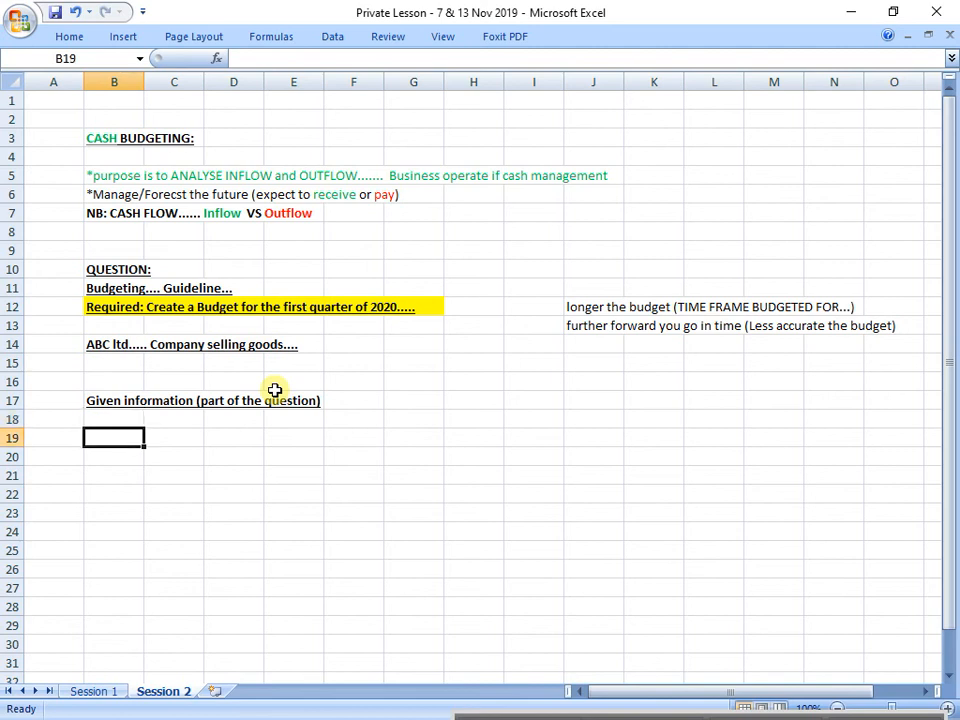
{"action": "type", "text": "1."}
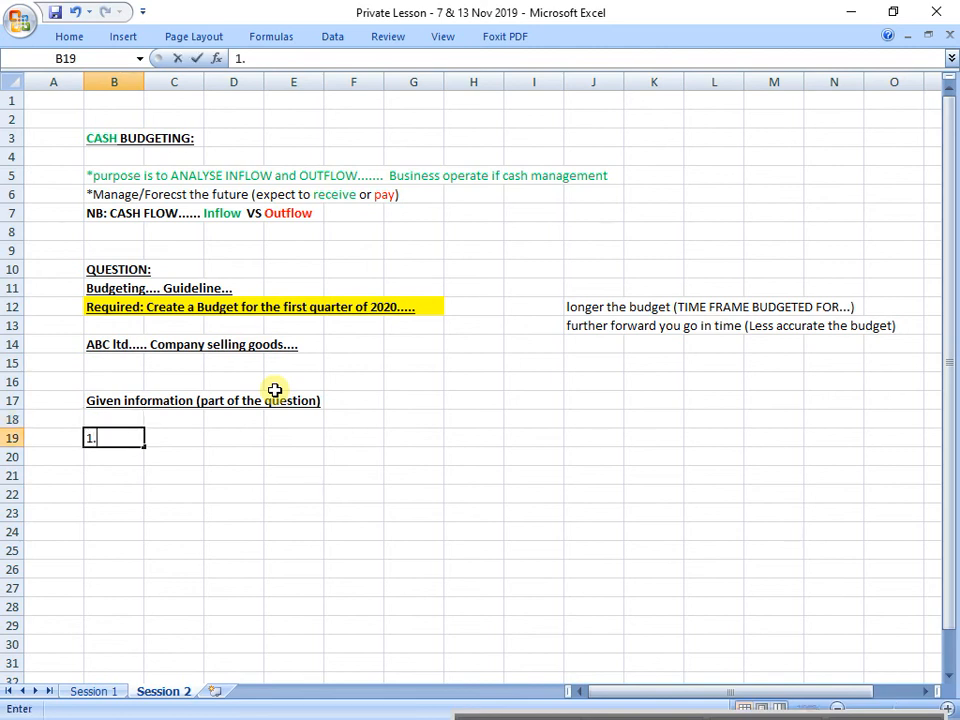
{"action": "type", "text": "  Total expect"}
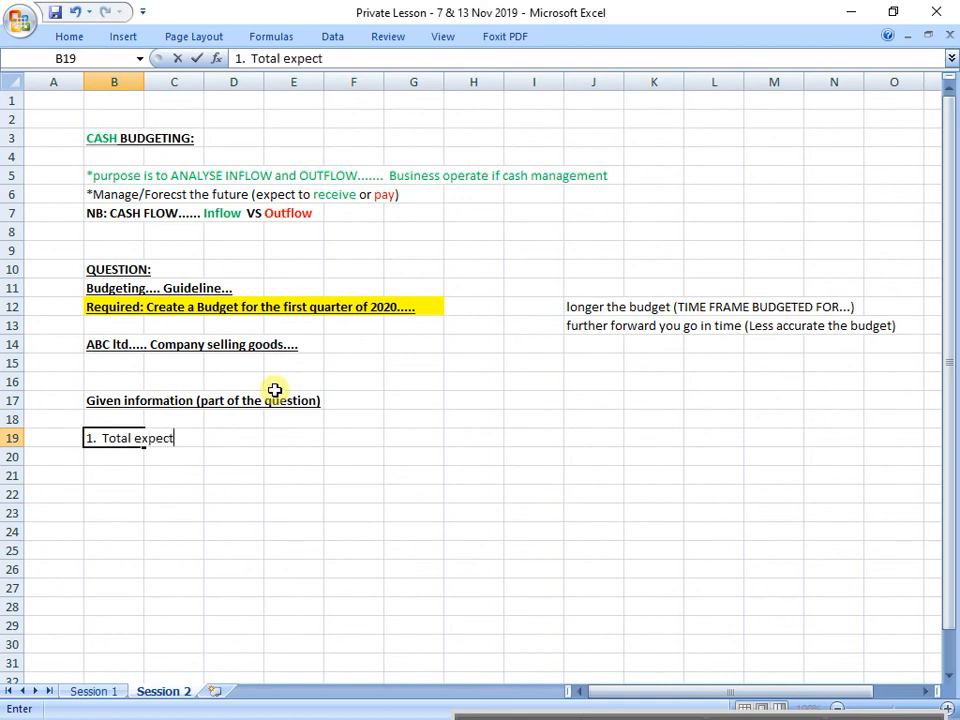
{"action": "type", "text": "ed sales "}
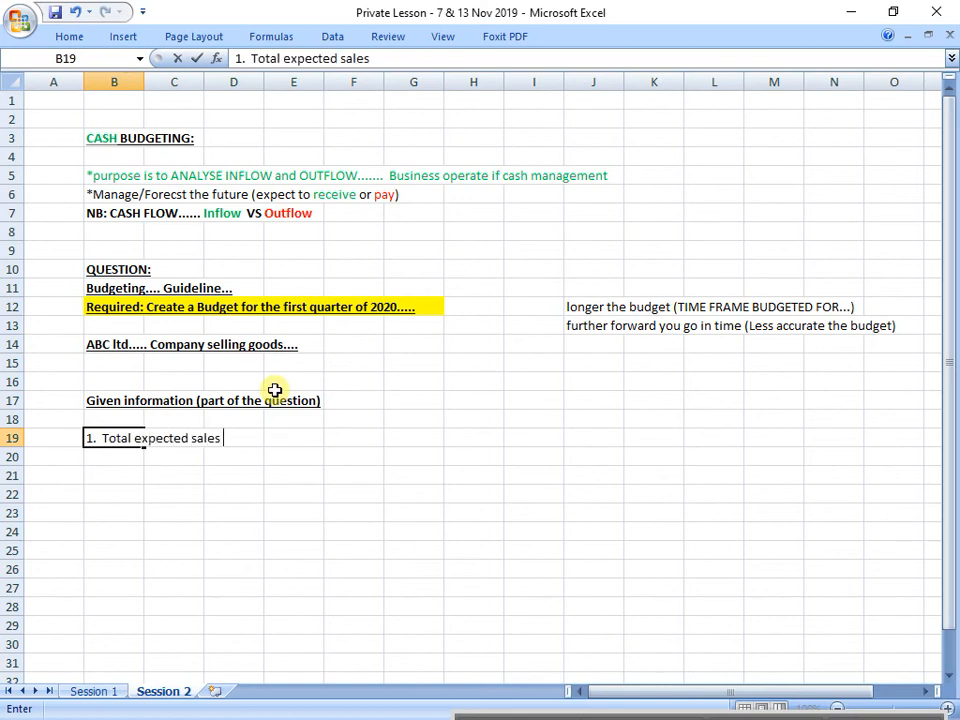
{"action": "type", "text": "for the ne"}
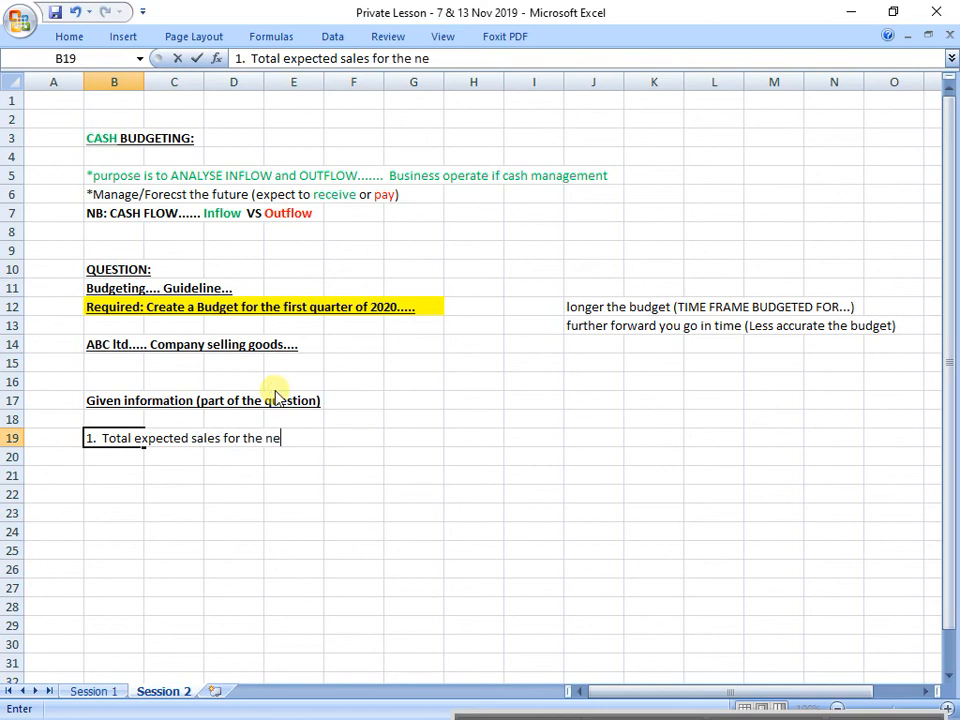
{"action": "type", "text": "xt three month"}
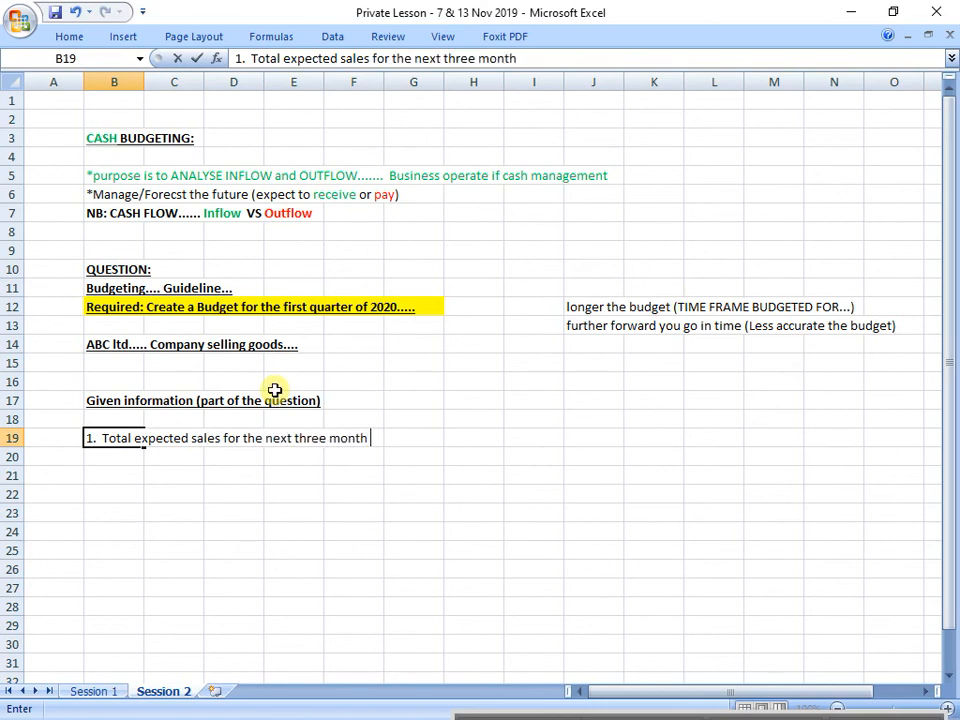
{"action": "type", "text": " starting Jan 2020"}
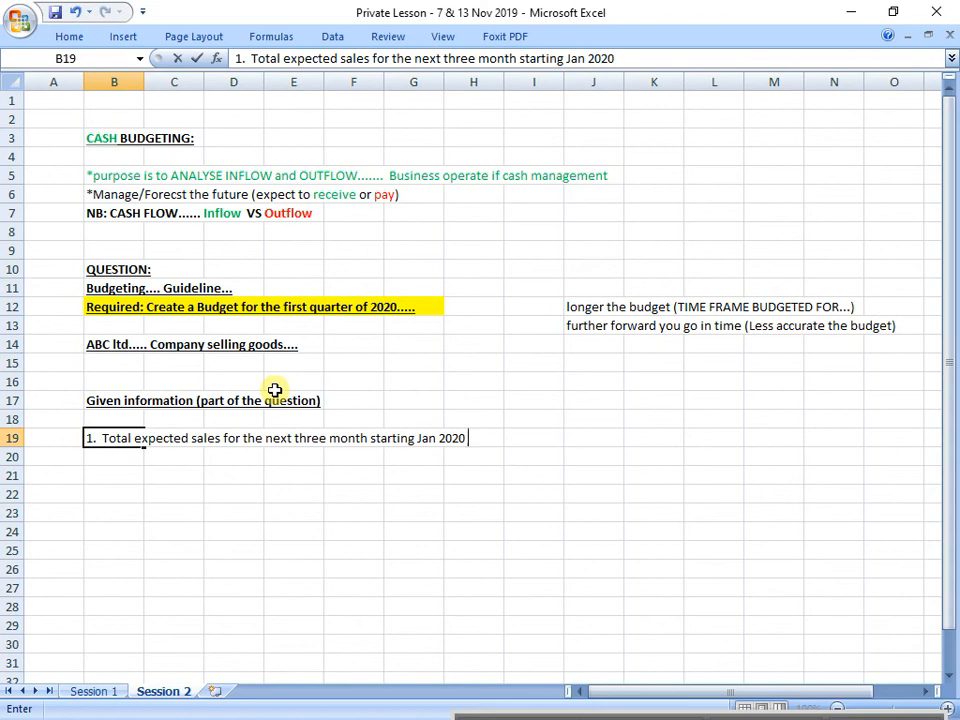
{"action": "type", "text": " is R1000"}
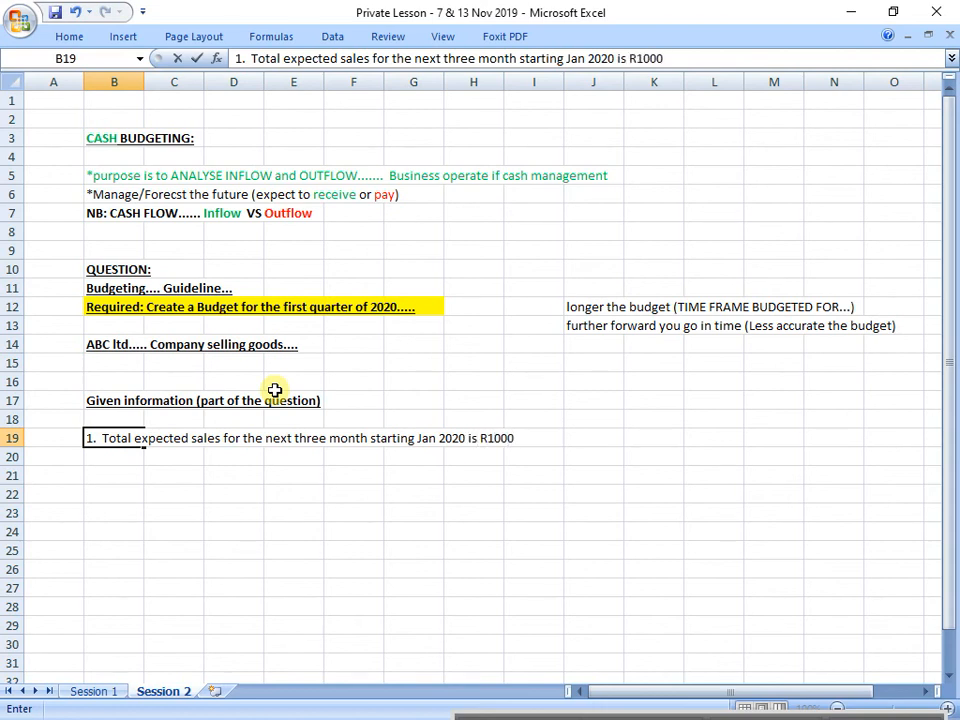
{"action": "type", "text": "000. The expected"}
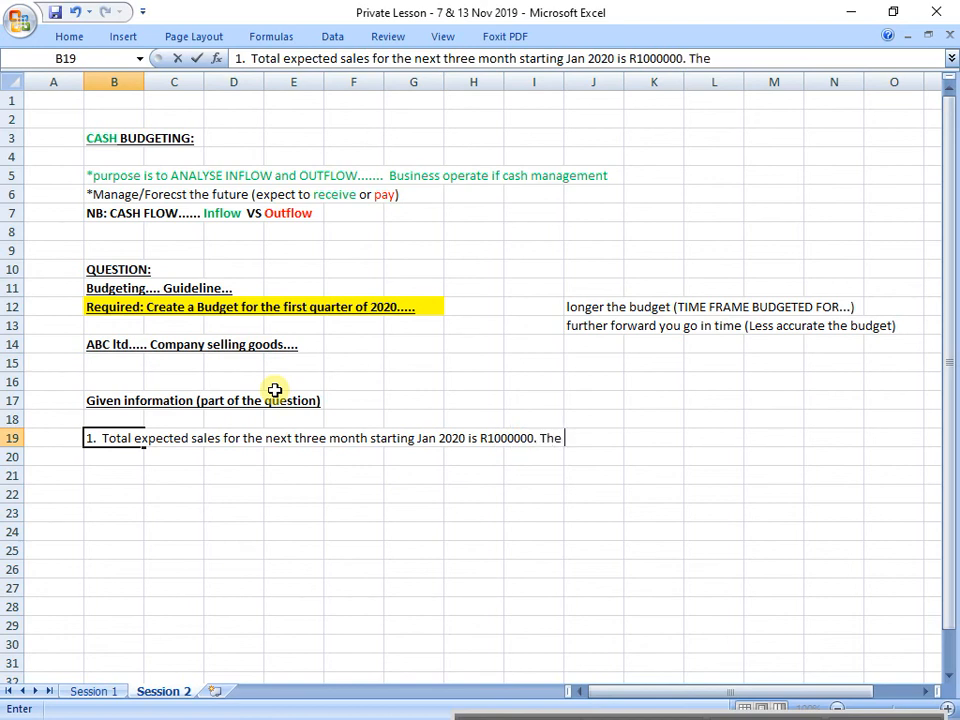
{"action": "type", "text": " sa"}
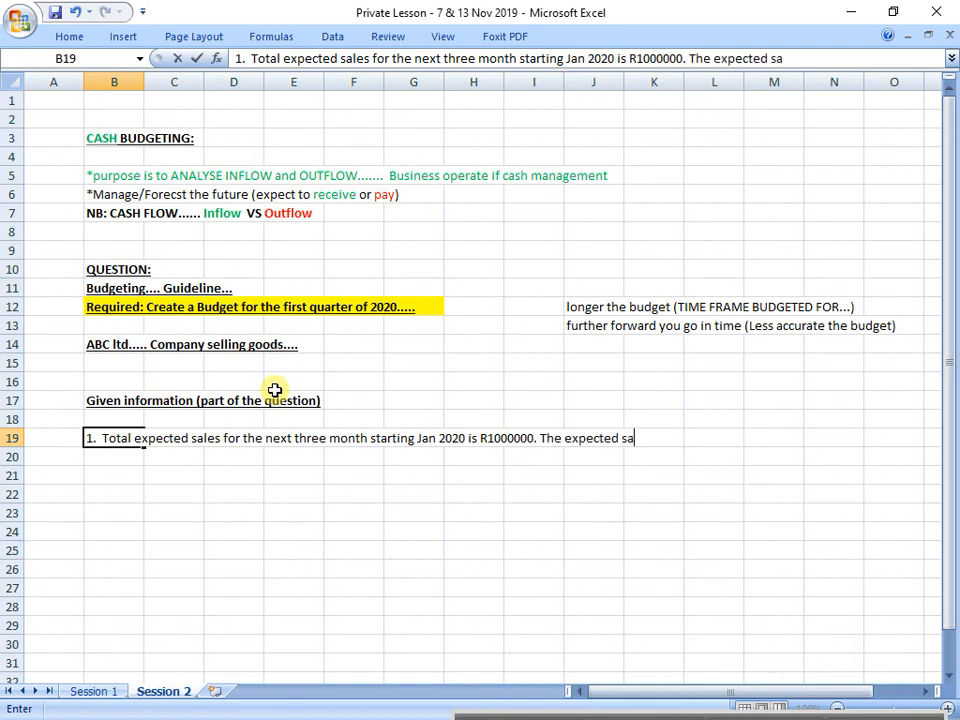
{"action": "type", "text": "les are separated "}
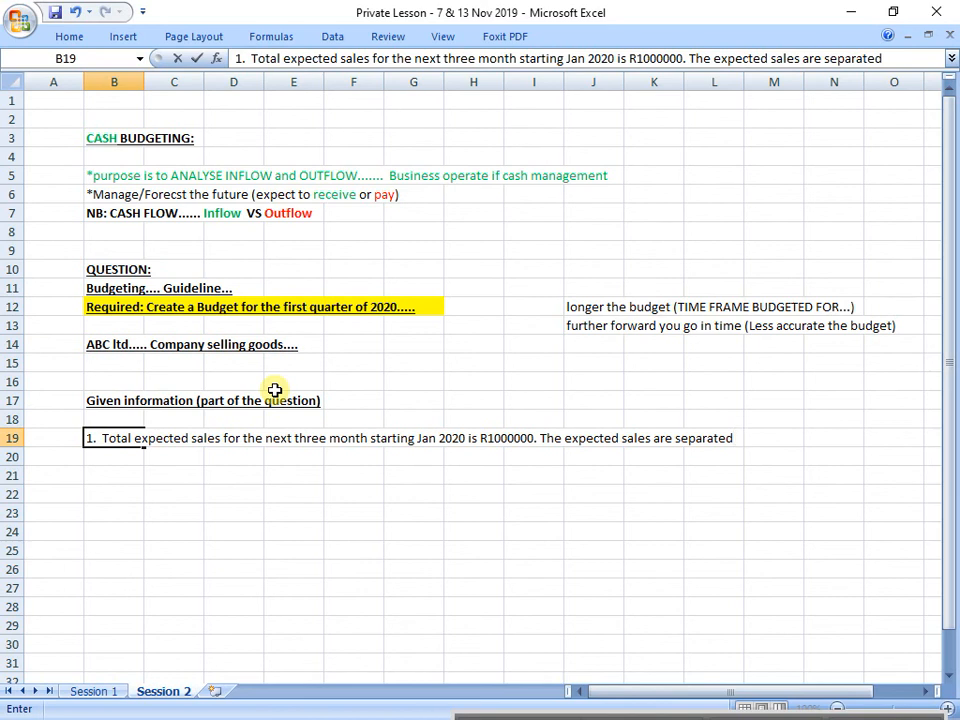
{"action": "type", "text": "according"}
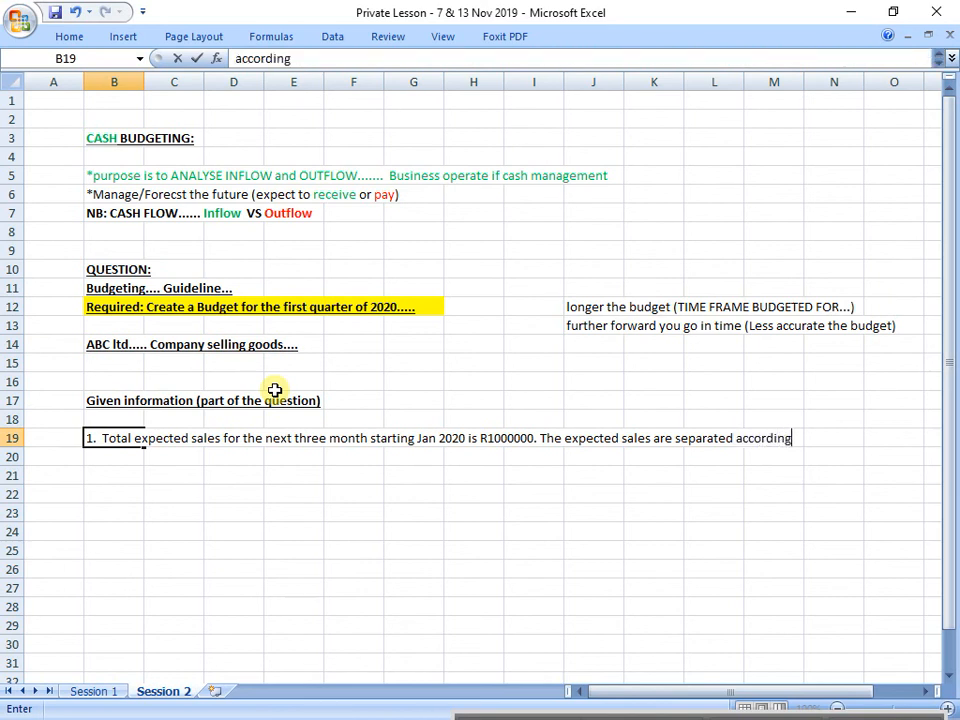
{"action": "type", "text": " to the finan"}
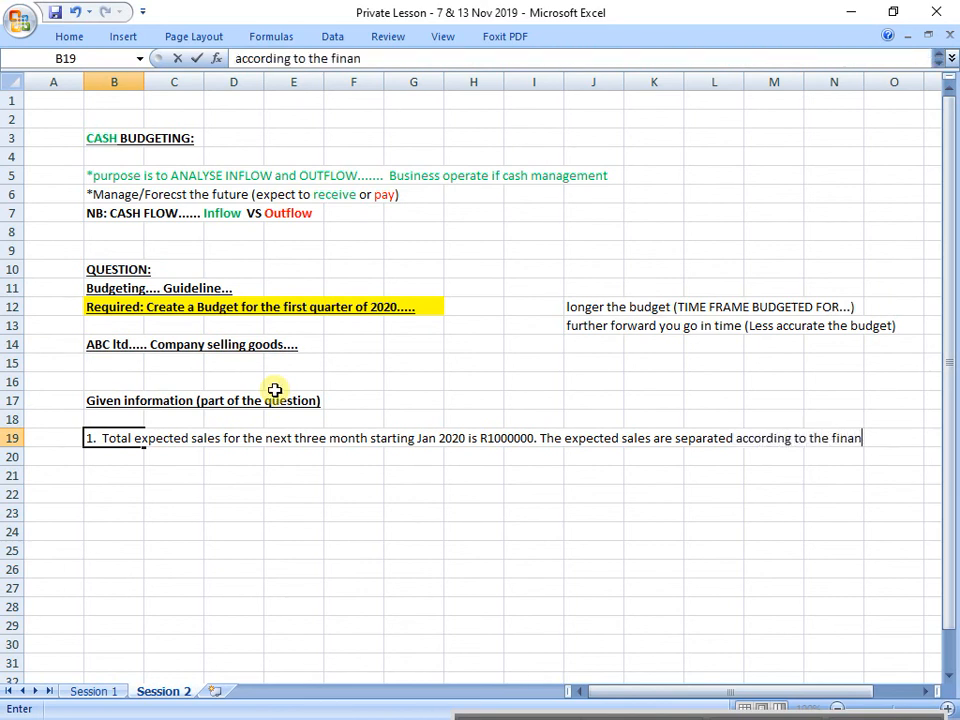
{"action": "type", "text": "cial managers"}
Step: Complete the cell B19 entry with the sentence "The expected sales are separated according to the financial managers"
{"action": "key", "text": "Return"}
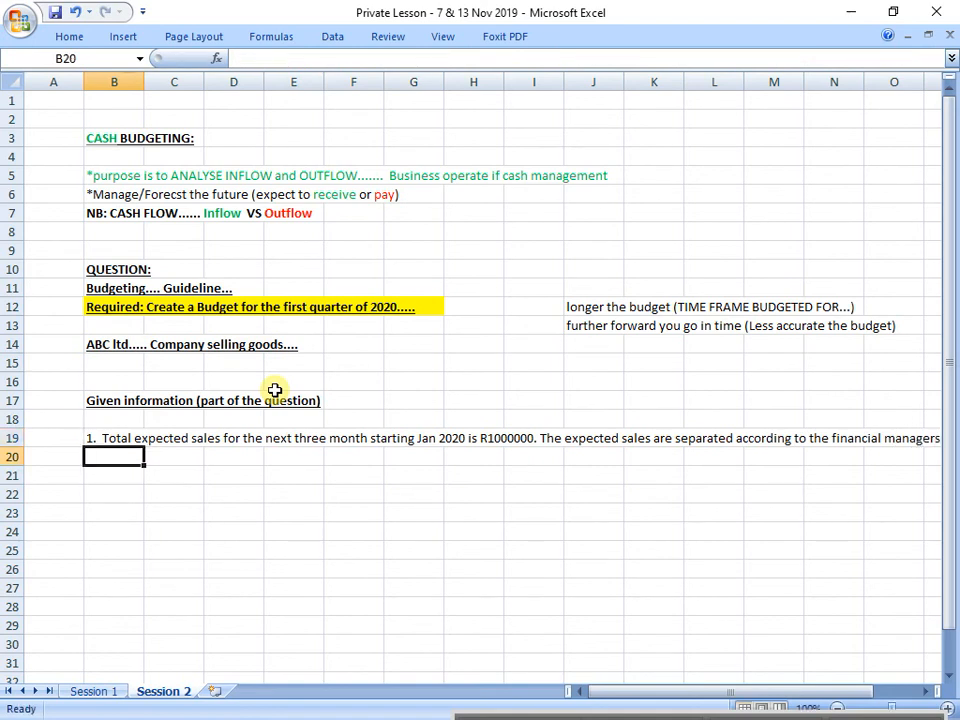
Step: Continue point 1 in cell B20 with "past experience. Sales are 40% in Jan; 30% in Feb and 30% in Mar"
{"action": "type", "text": "past e"}
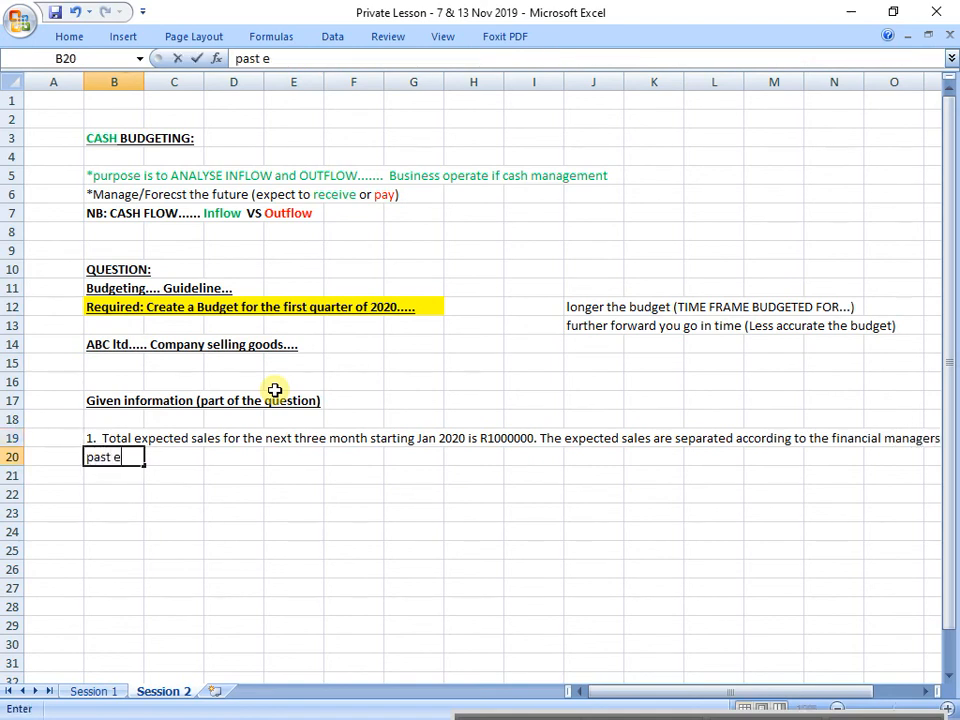
{"action": "type", "text": "xperience."}
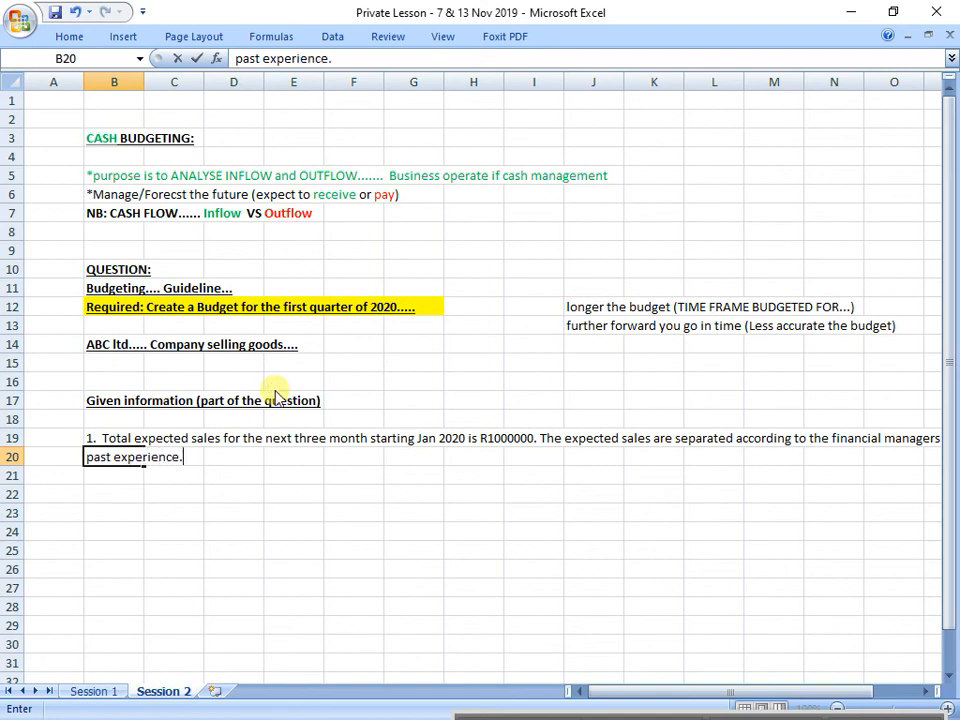
{"action": "type", "text": " Sales are"}
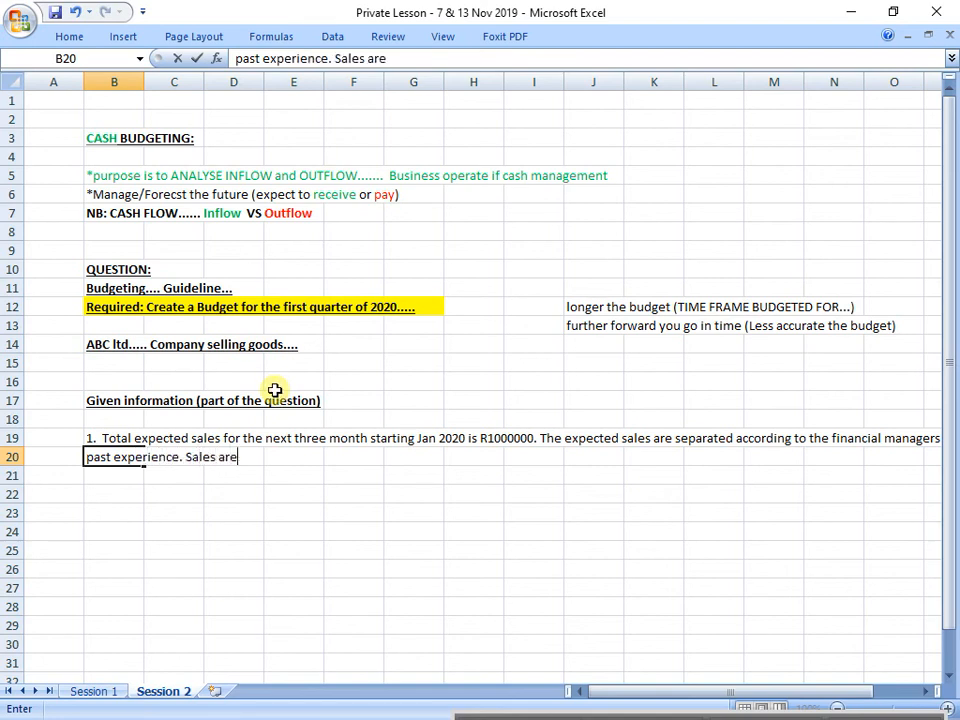
{"action": "type", "text": "0% in Jan; "}
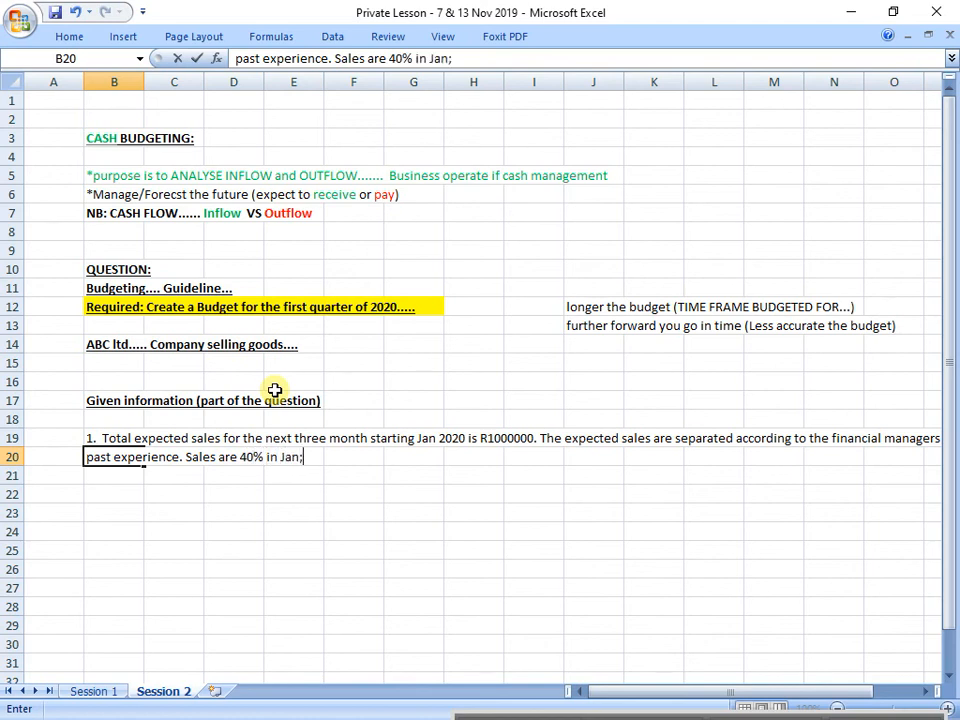
{"action": "type", "text": "30% in Feb"}
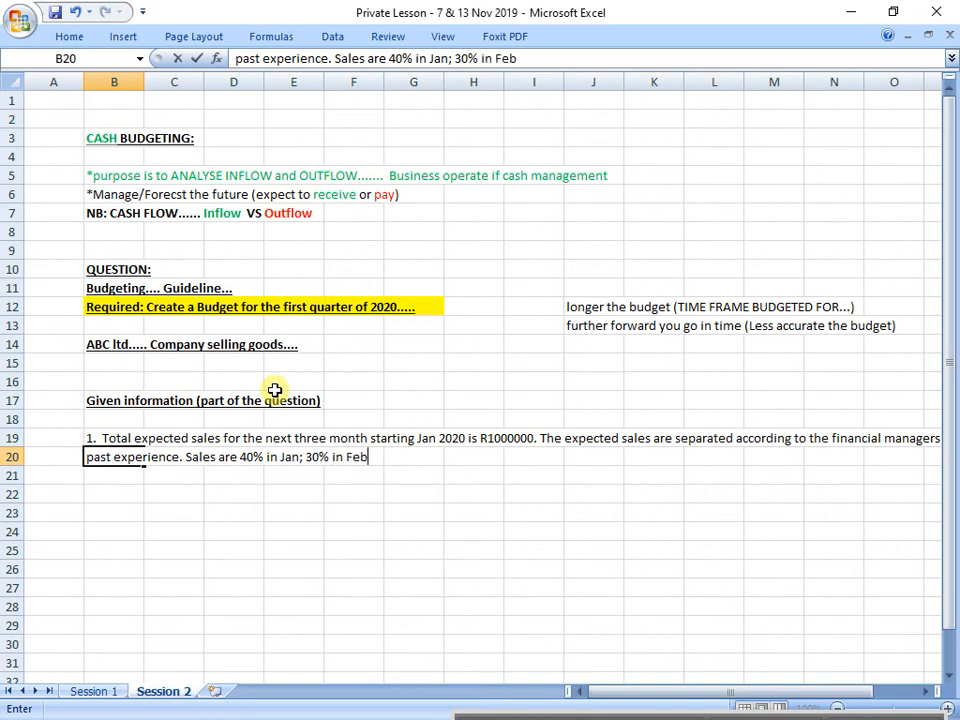
{"action": "type", "text": " and 30% in "}
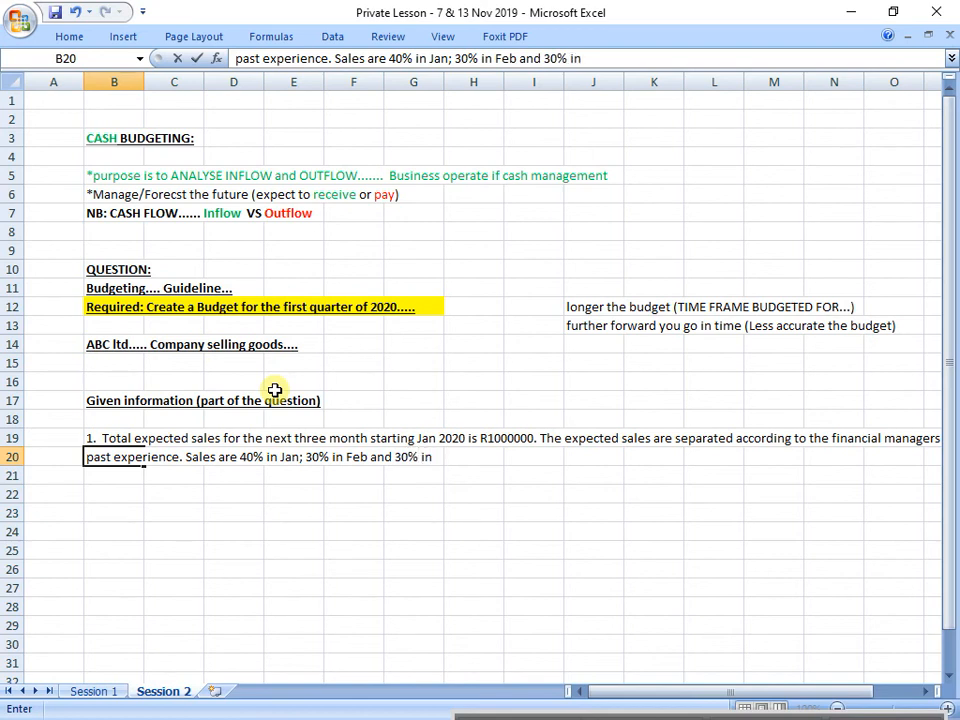
{"action": "type", "text": "Mar"}
{"action": "key", "text": "Return"}
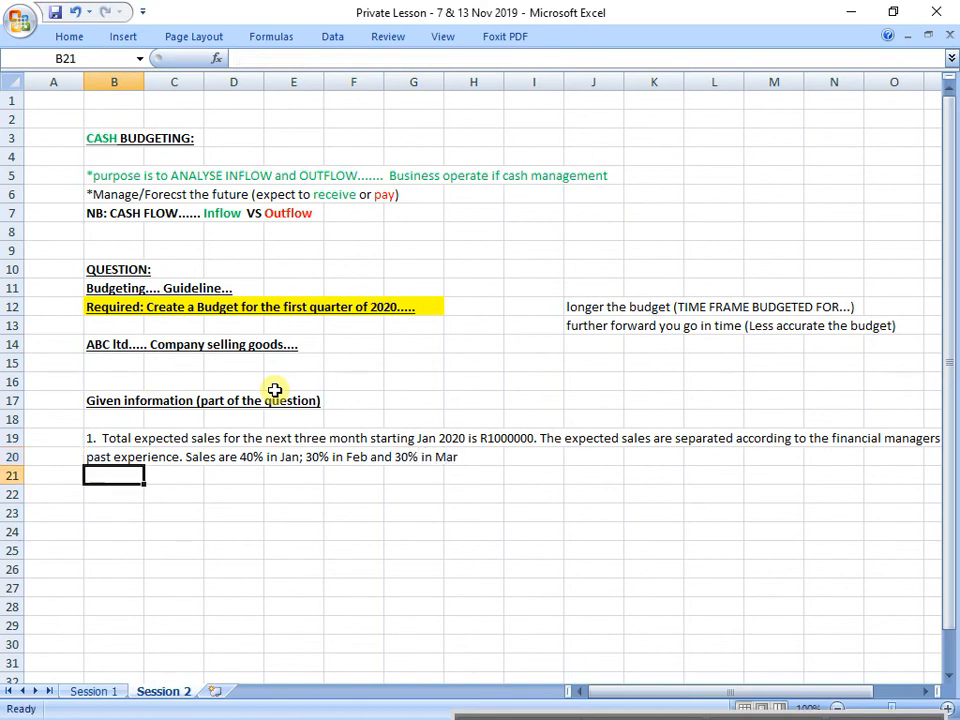
Step: Enter "2. Total CREDIT sales amount to 40% of total sales" in cell B22, leaving a blank row above it
{"action": "key", "text": "Return"}
{"action": "type", "text": "2."}
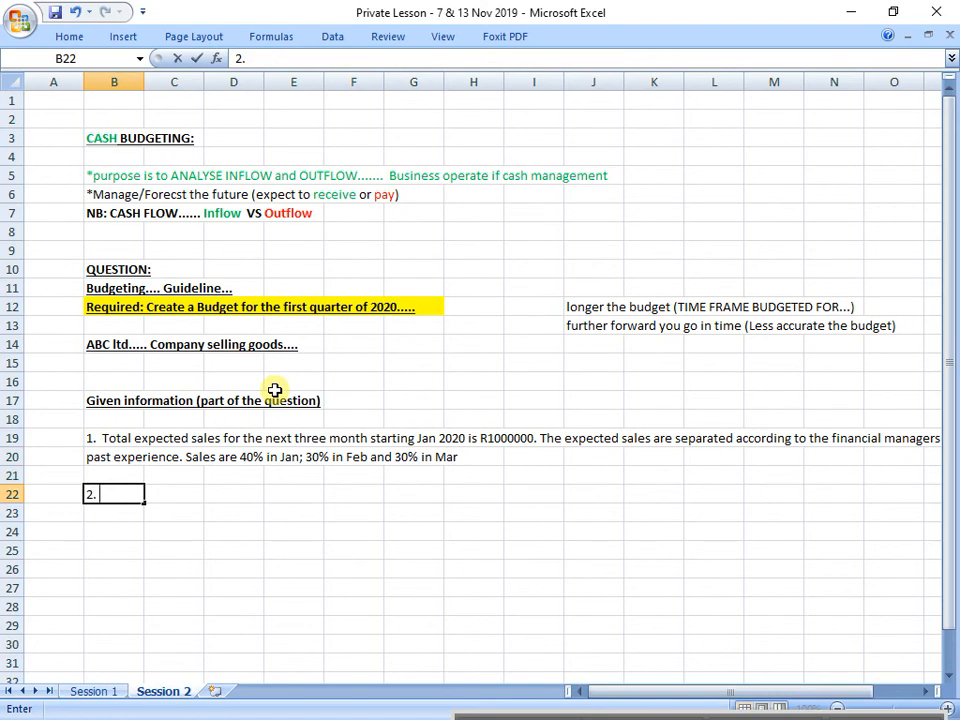
{"action": "type", "text": " T"}
{"action": "key", "text": "BackSpace"}
{"action": "type", "text": "Total CREDIT"}
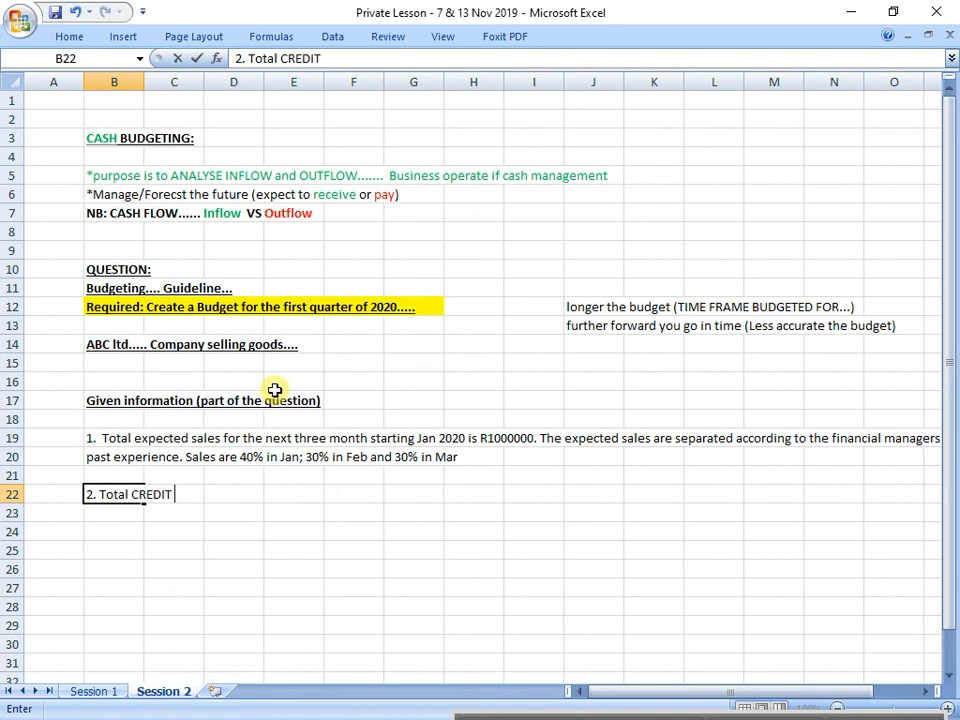
{"action": "type", "text": " sales amount to"}
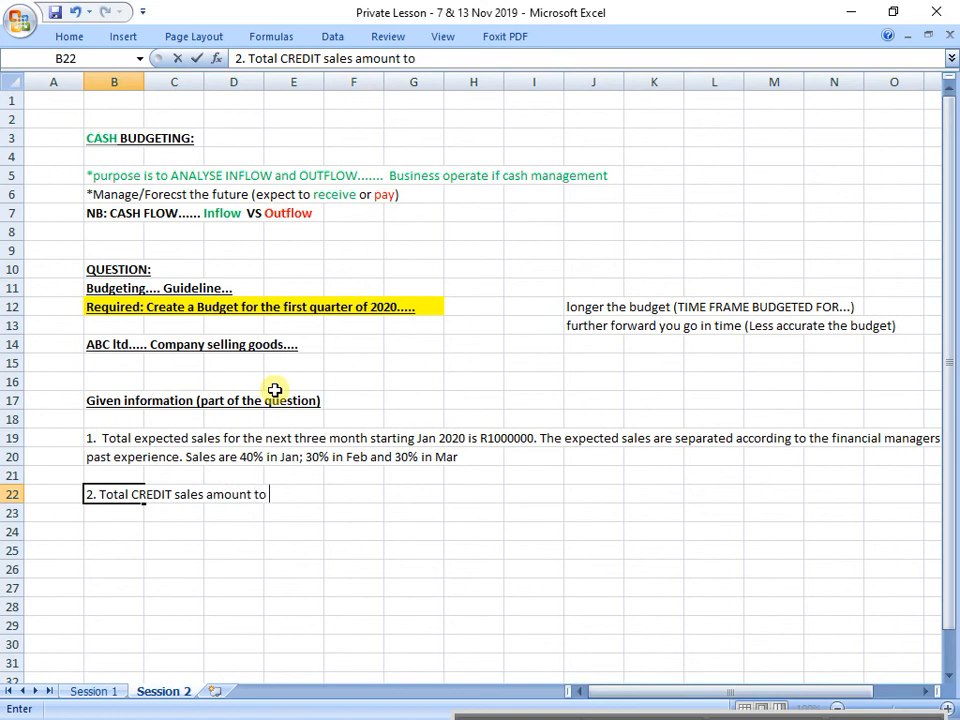
{"action": "type", "text": " 40% "}
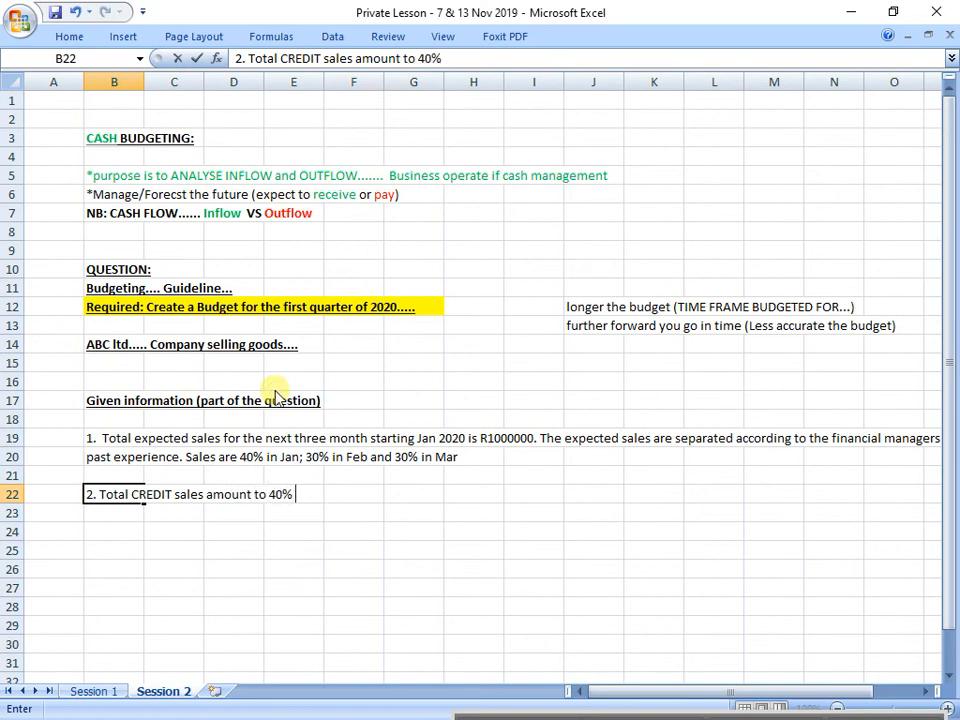
{"action": "type", "text": "of tot"}
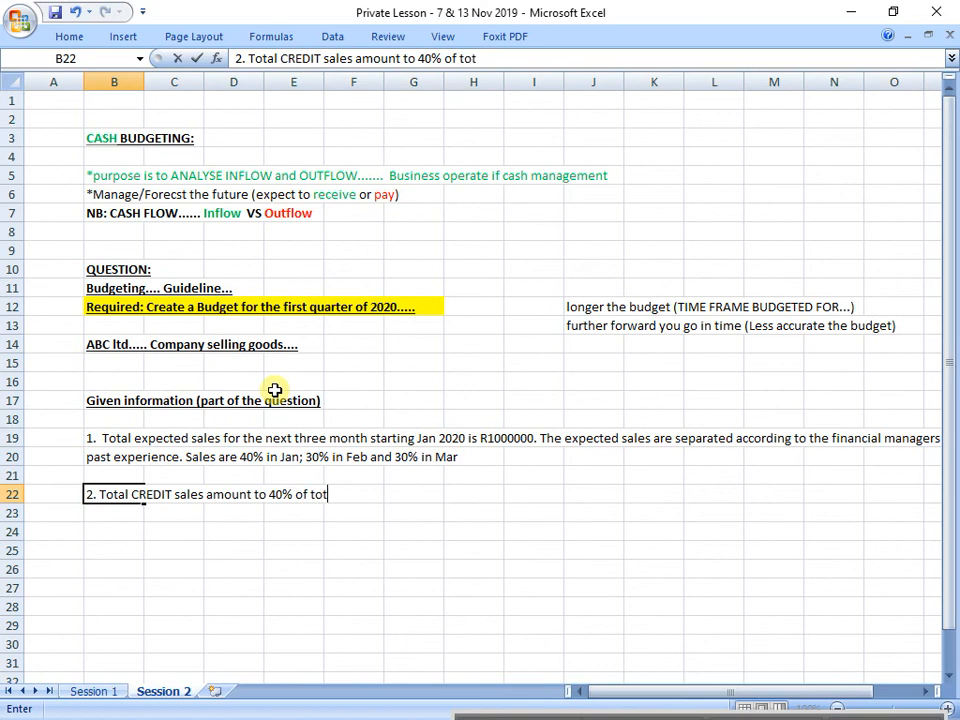
{"action": "type", "text": "al sales"}
{"action": "key", "text": "Return"}
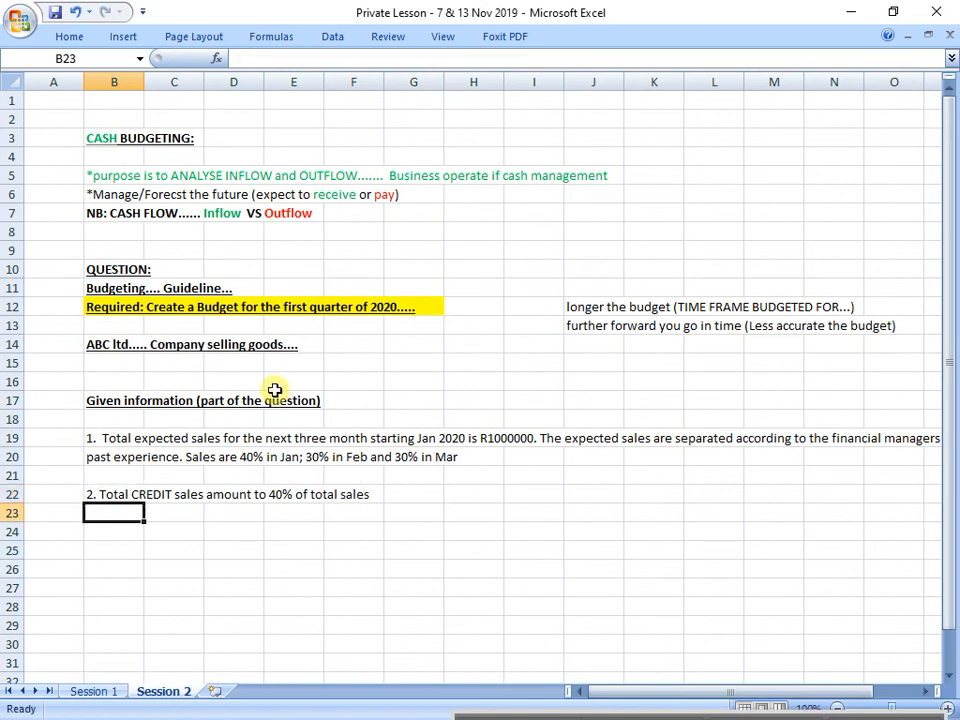
Step: Enter "3. Credit sales are collected according to the following schedule:" in cell B24
{"action": "left_click", "coordinate": [100, 535]}
{"action": "type", "text": "3"}
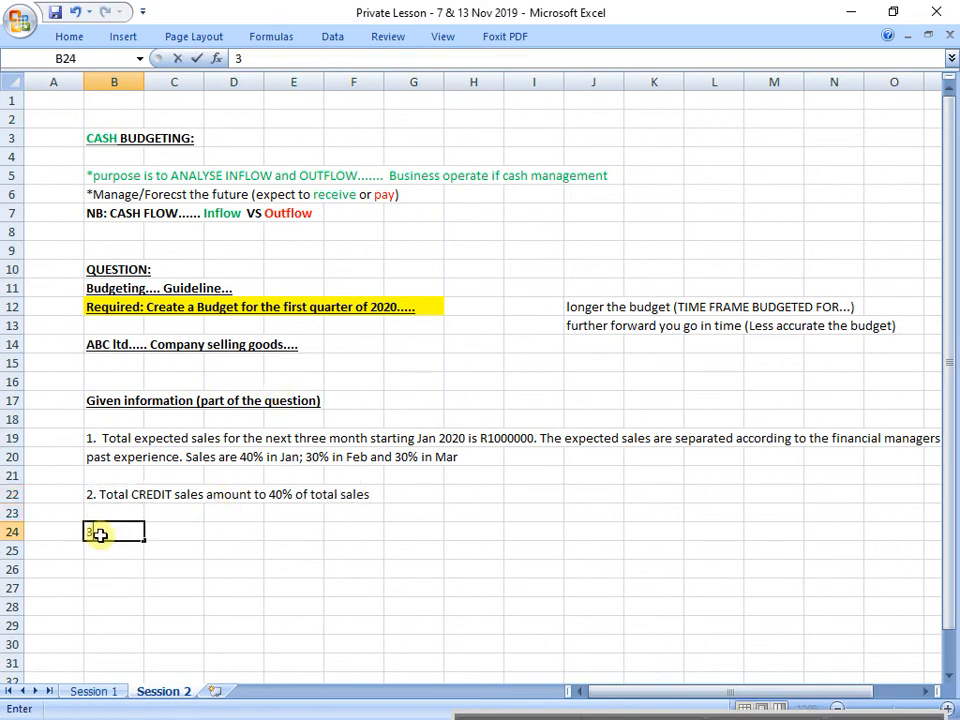
{"action": "type", "text": "."}
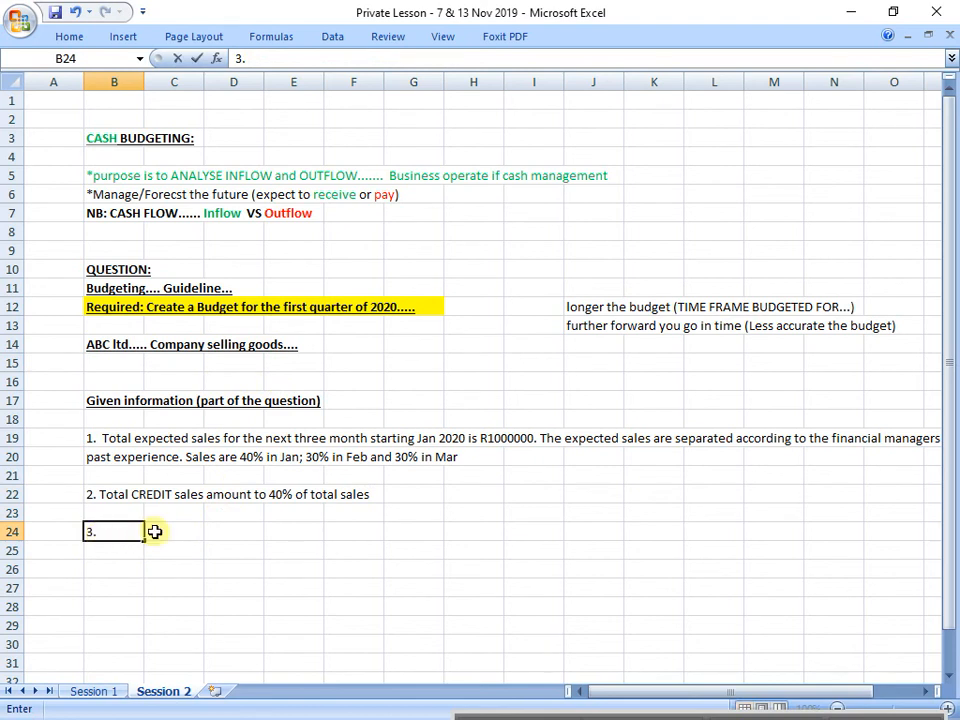
{"action": "type", "text": " Credit sa"}
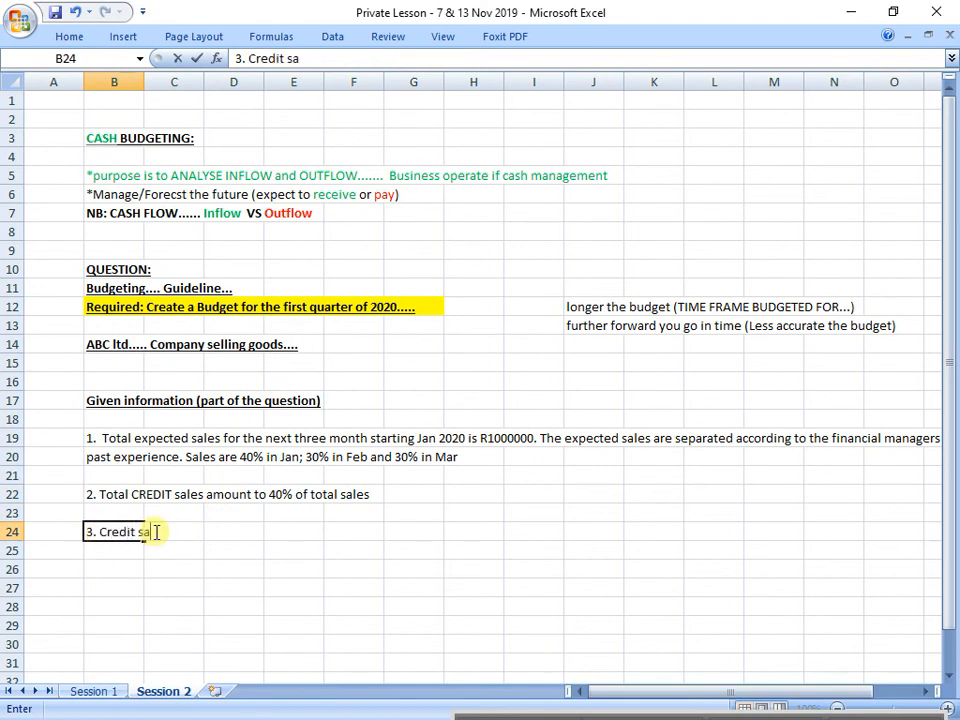
{"action": "type", "text": "les are coll"}
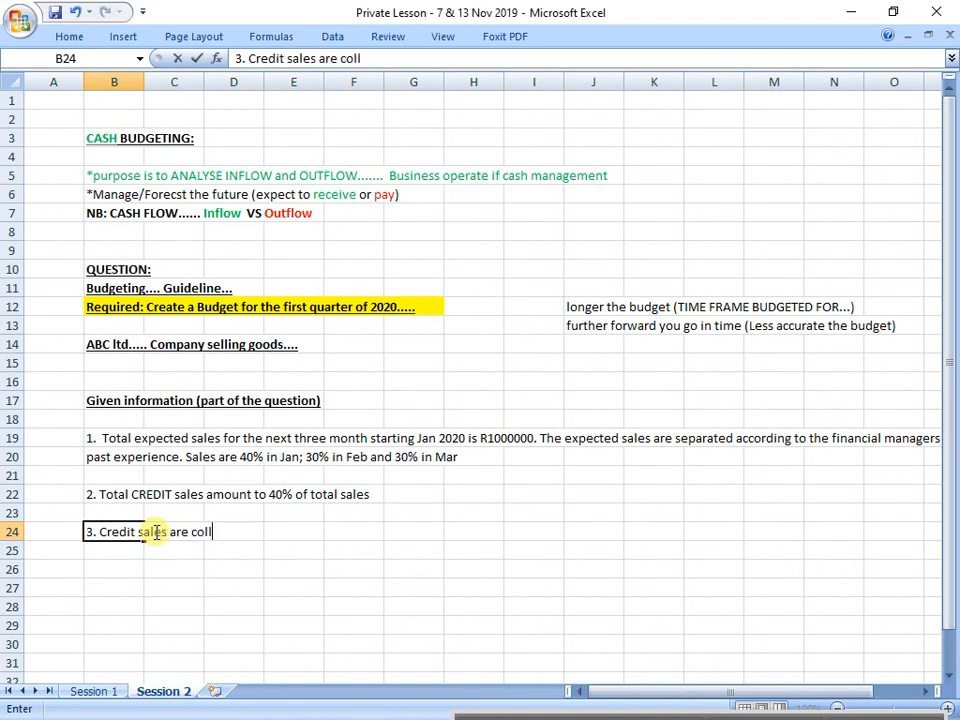
{"action": "type", "text": "ected acc"}
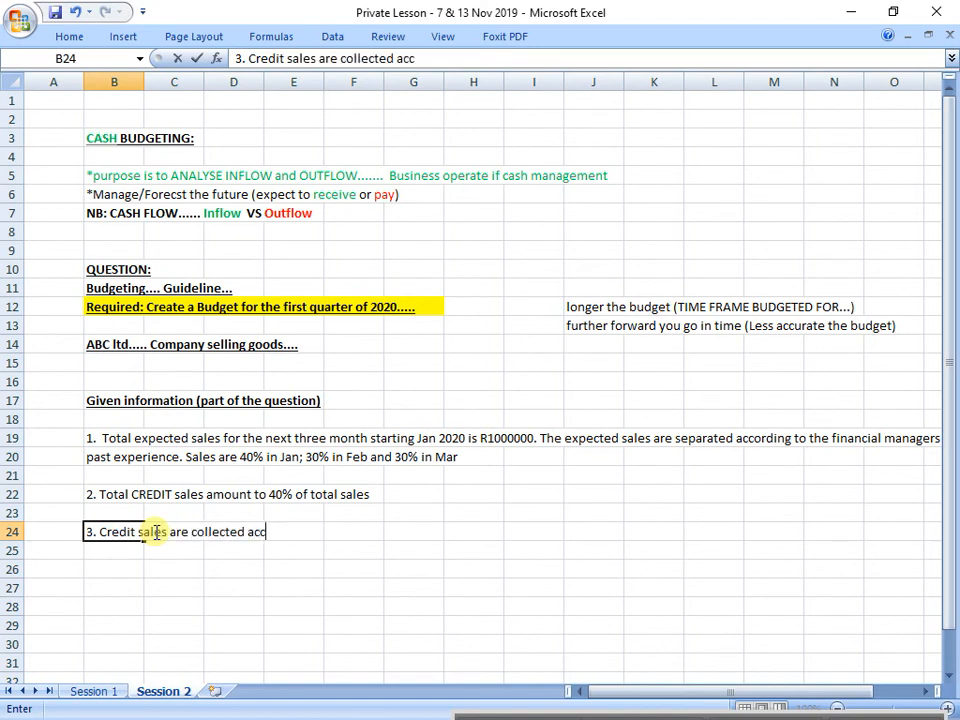
{"action": "type", "text": "ordin"}
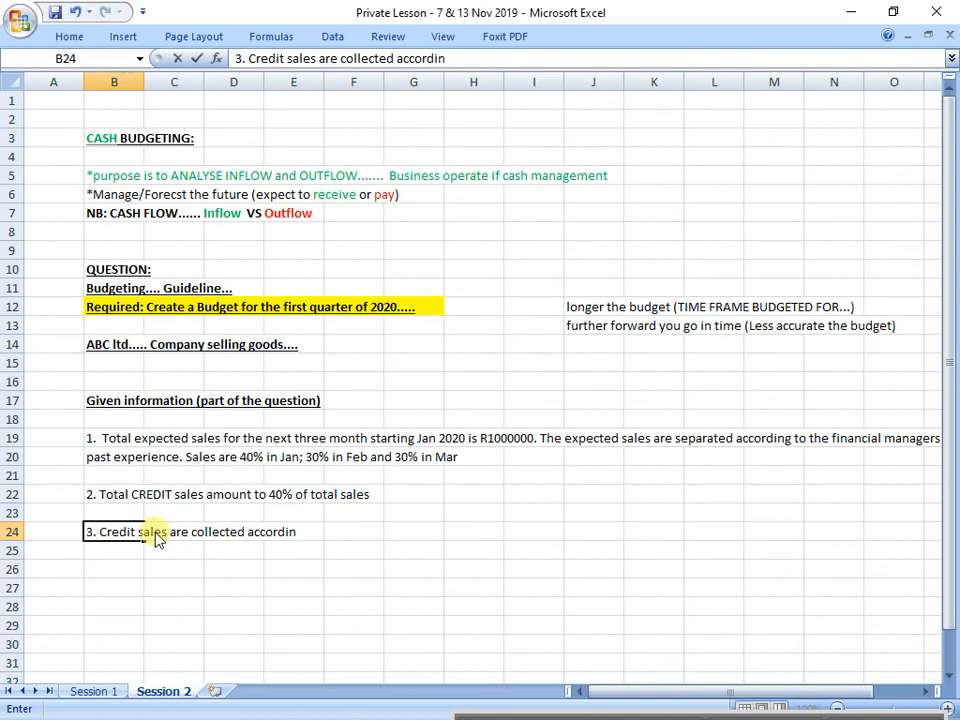
{"action": "type", "text": "g to the foll"}
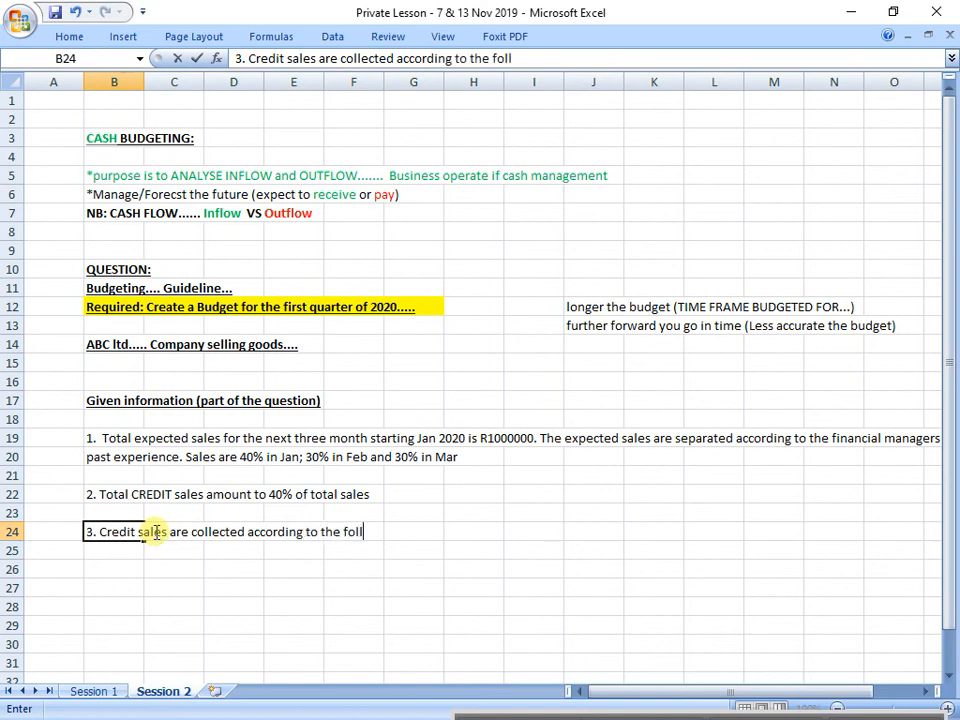
{"action": "type", "text": "owing in"}
{"action": "key", "text": "BackSpace"}
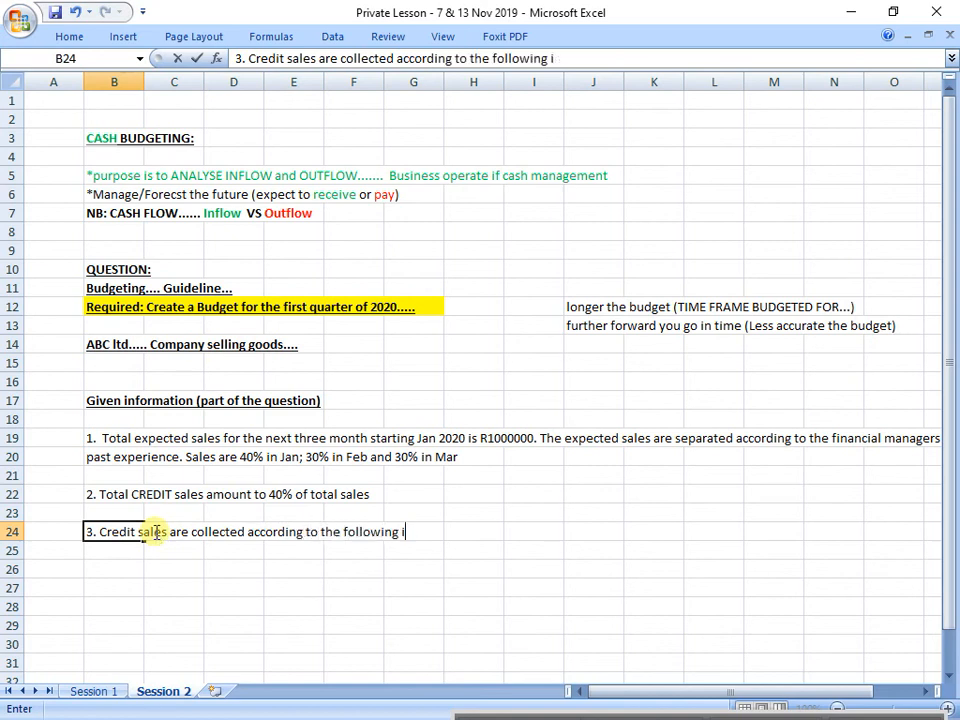
{"action": "key", "text": "BackSpace"}
{"action": "type", "text": "schedu"}
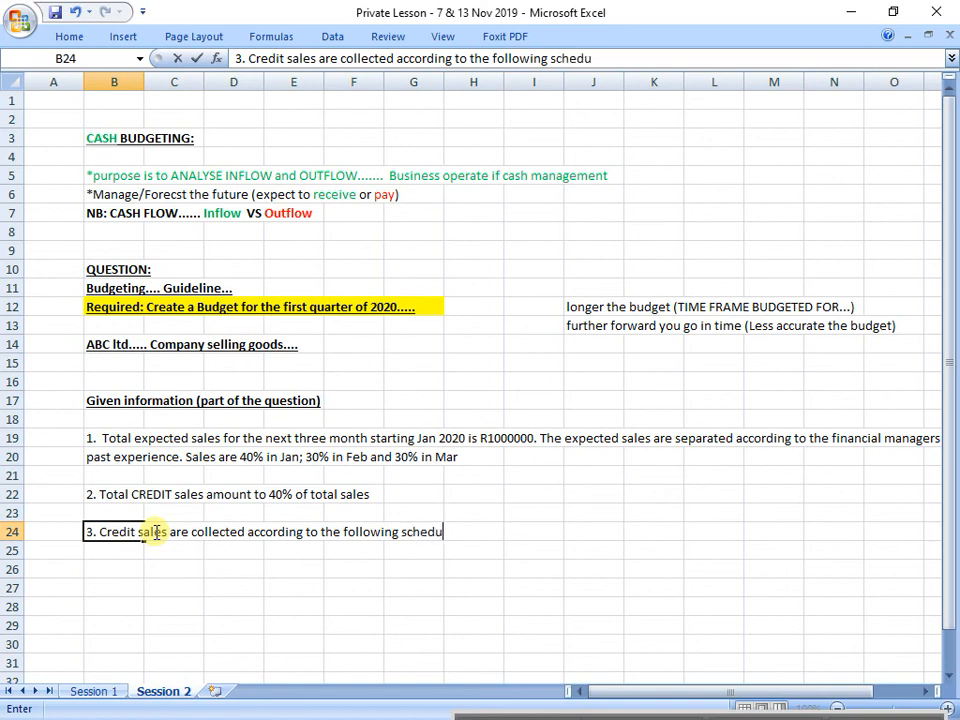
{"action": "type", "text": "le"}
{"action": "type", "text": ":"}
{"action": "key", "text": "Return"}
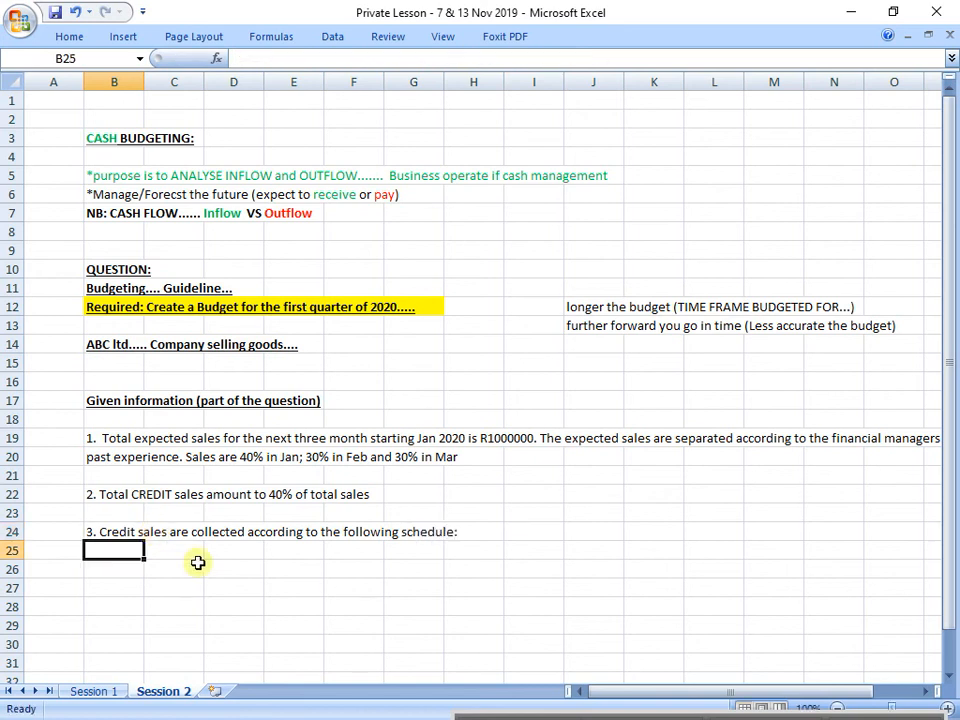
Step: Enter "70% is collected in the month following the month of the sale" in cell C25
{"action": "scroll", "coordinate": [232, 570], "scroll_direction": "down", "scroll_amount": 1}
{"action": "scroll", "coordinate": [233, 570], "scroll_direction": "down", "scroll_amount": 2}
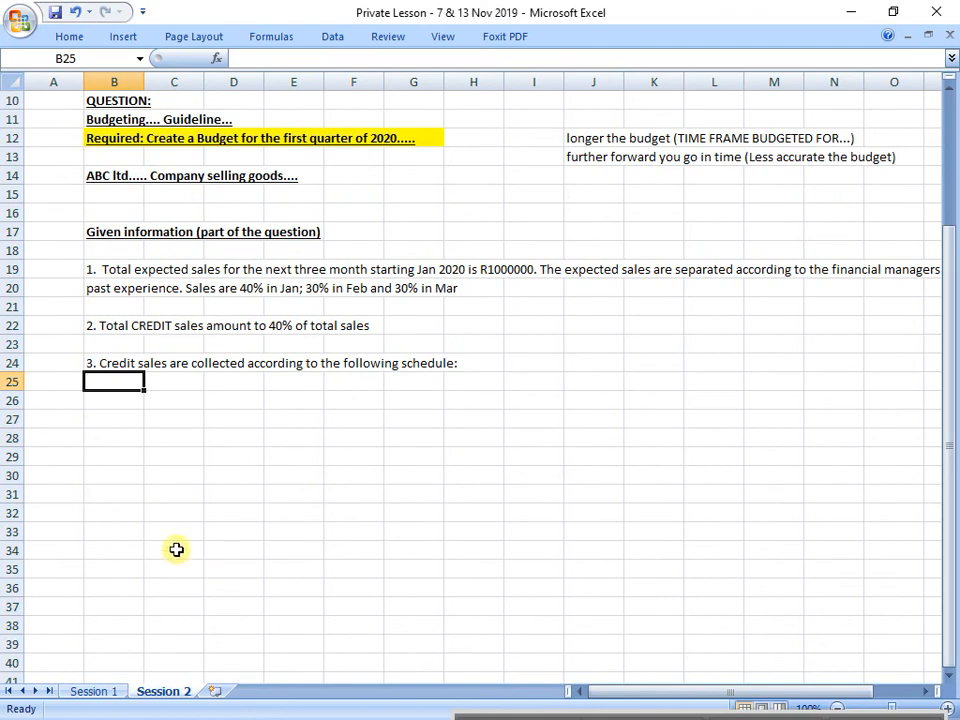
{"action": "left_click", "coordinate": [184, 379]}
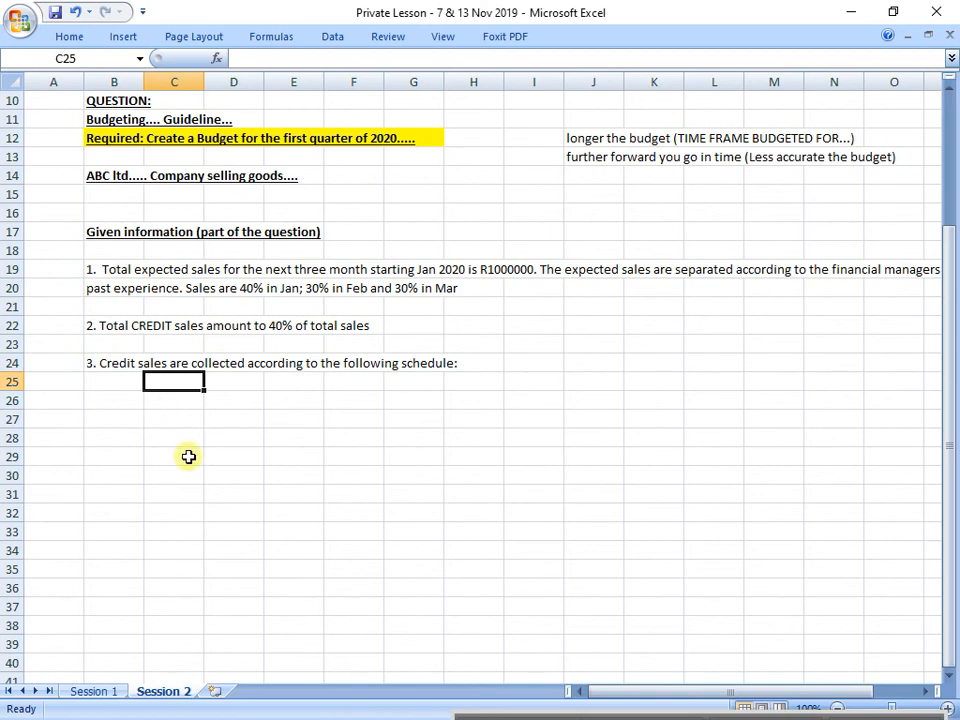
{"action": "type", "text": "70"}
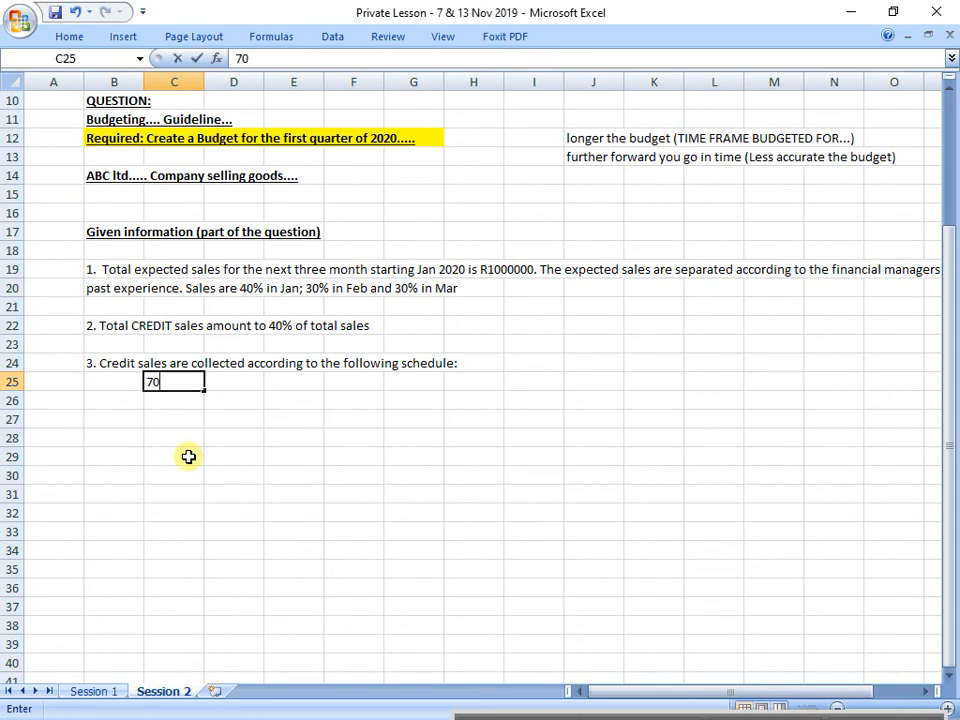
{"action": "type", "text": "% is collected in the mom"}
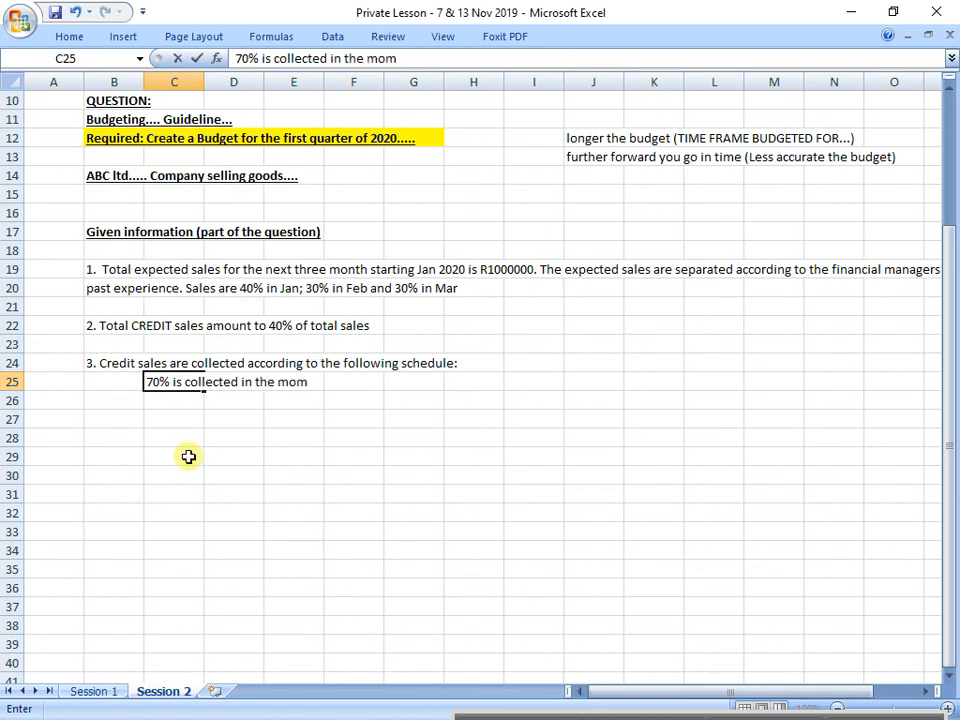
{"action": "key", "text": "BackSpace"}
{"action": "type", "text": "nth following t"}
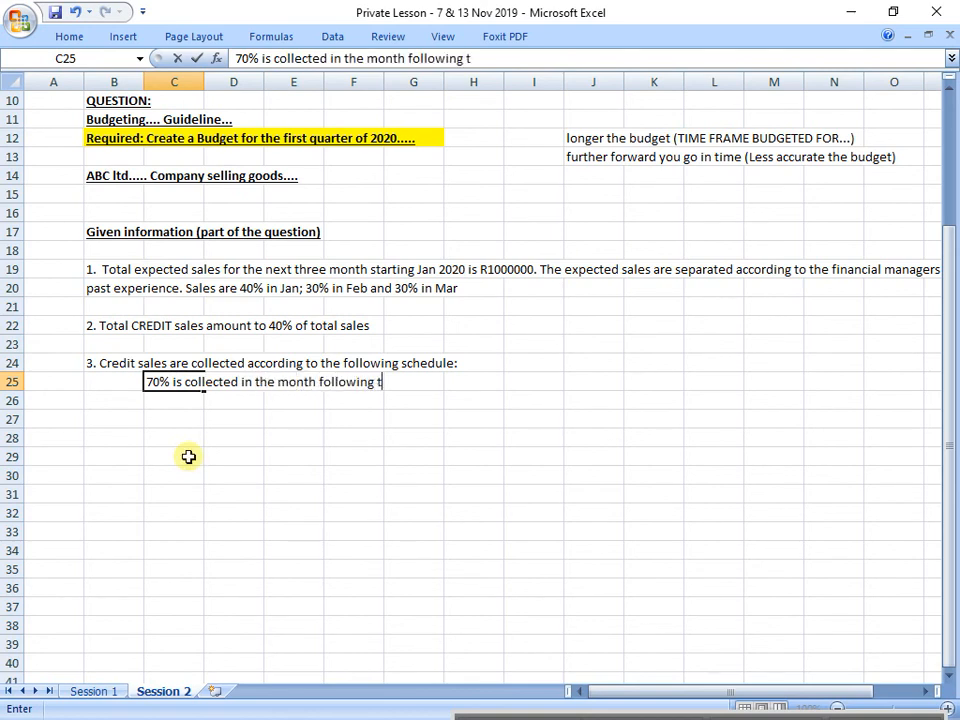
{"action": "type", "text": "he month of the sale"}
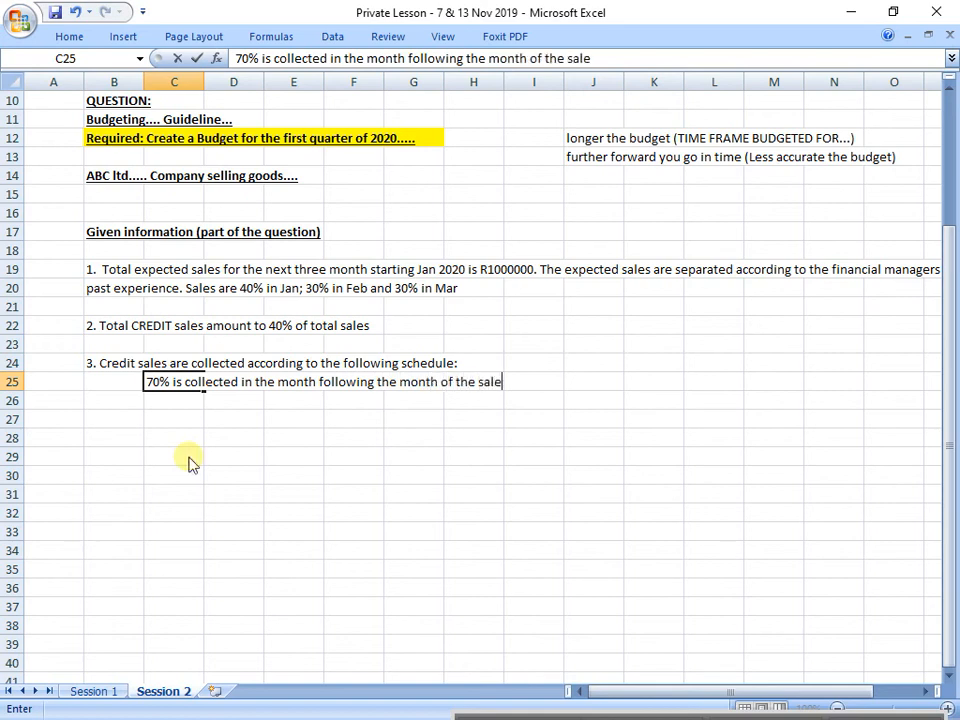
{"action": "key", "text": "Return"}
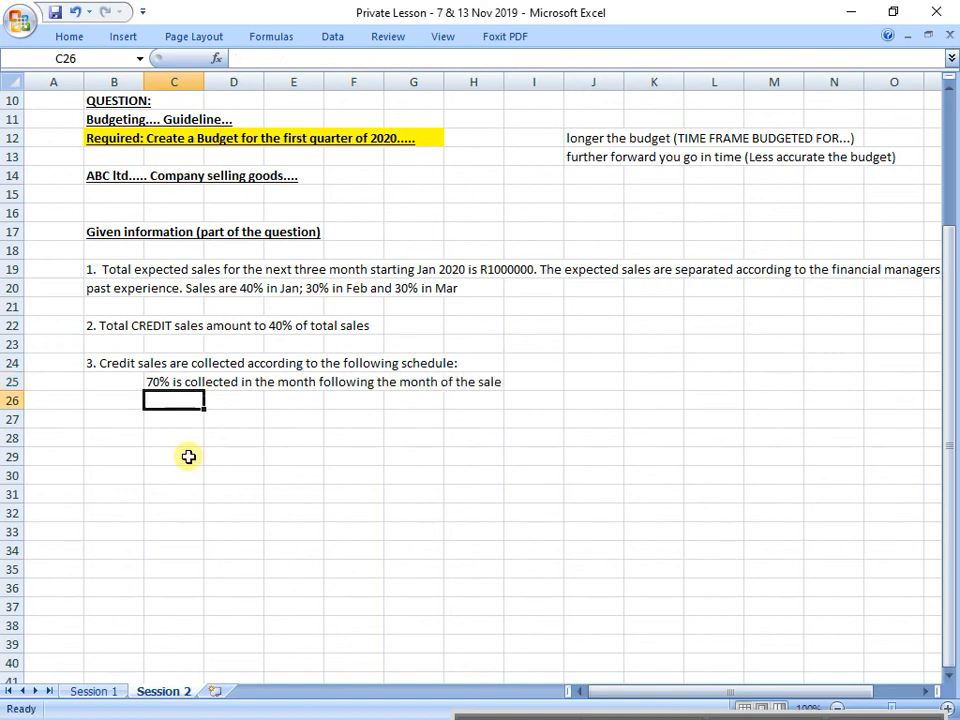
Step: Enter "20% is collected in the second month following the month of the sale" in cell C26
{"action": "type", "text": "20% i"}
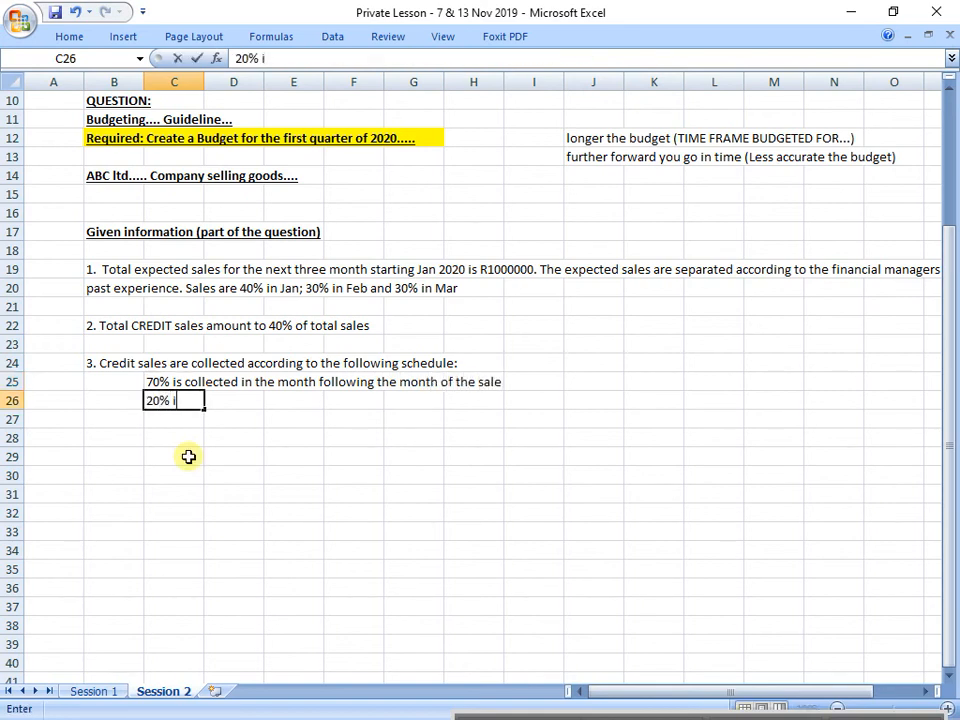
{"action": "type", "text": "s collected in "}
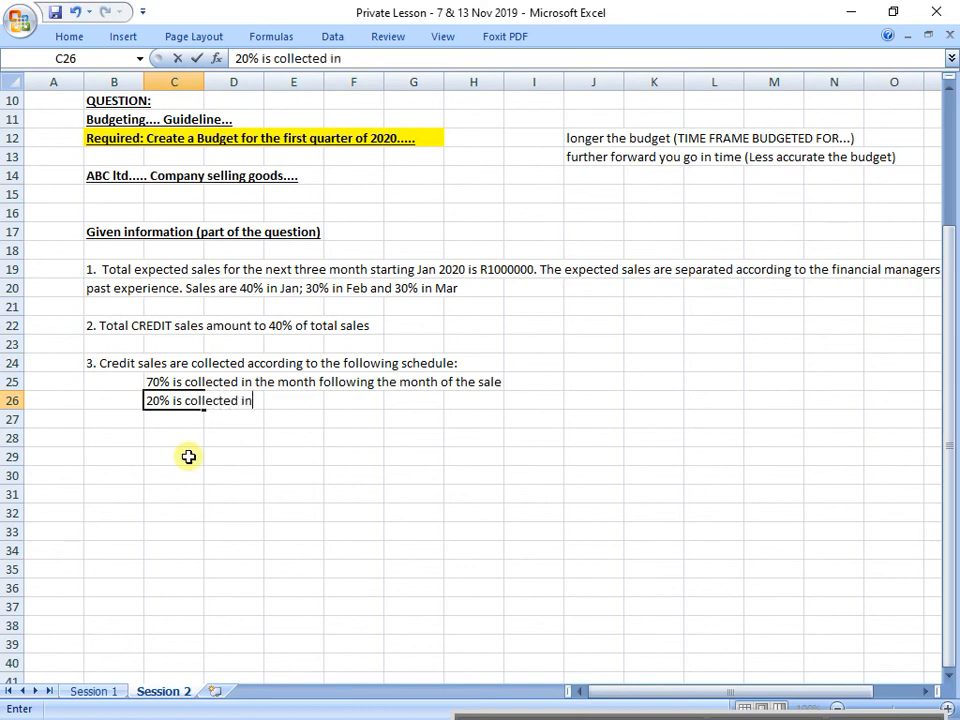
{"action": "type", "text": "the second "}
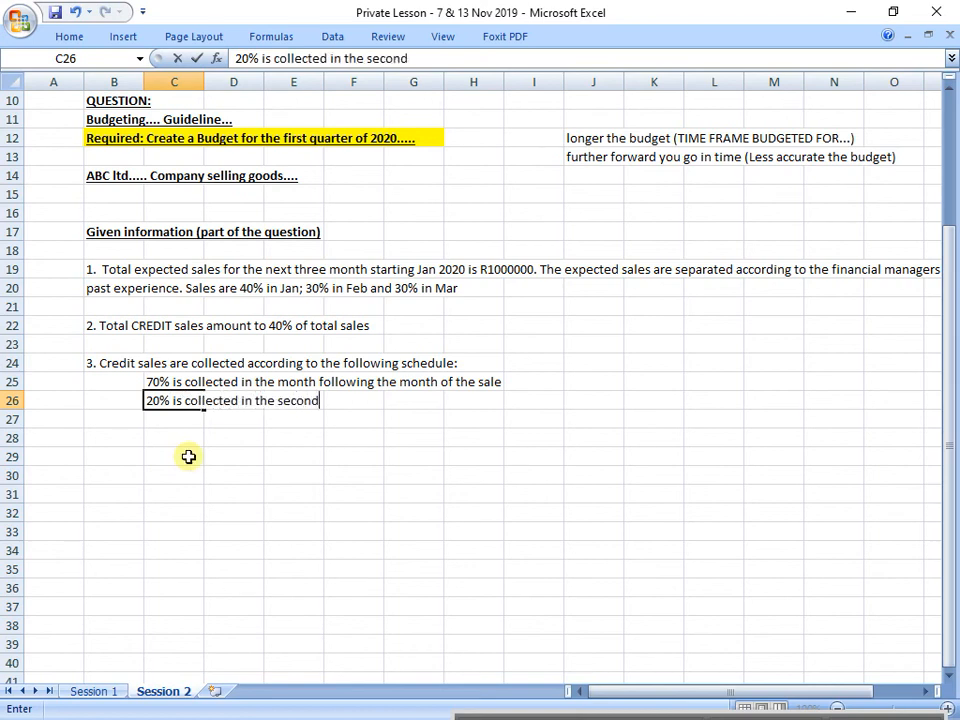
{"action": "type", "text": "month "}
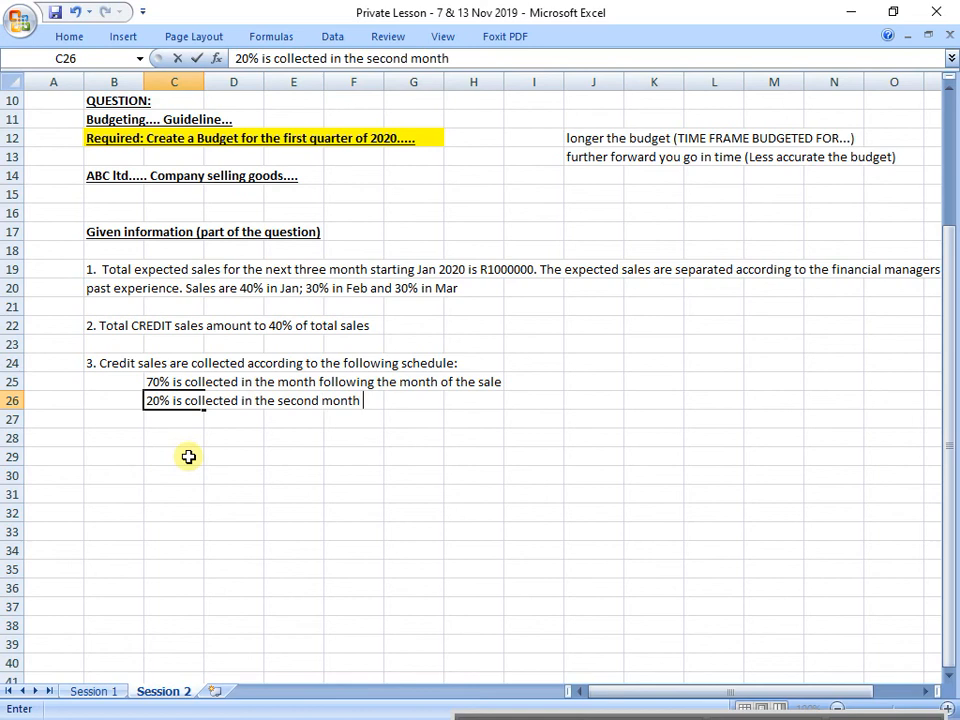
{"action": "type", "text": "following the "}
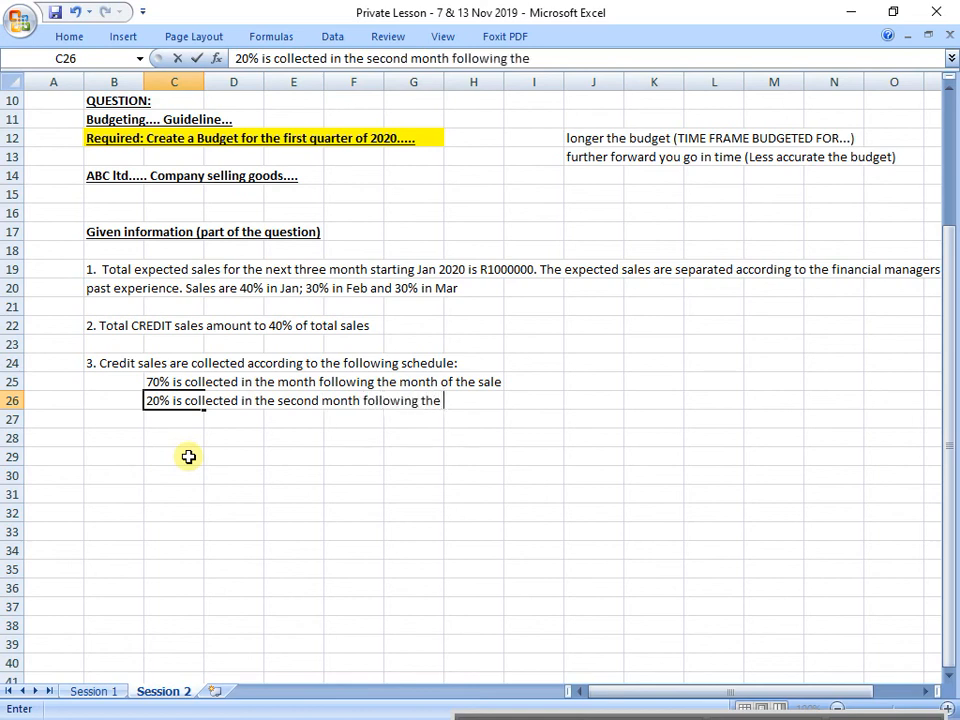
{"action": "type", "text": "month os th"}
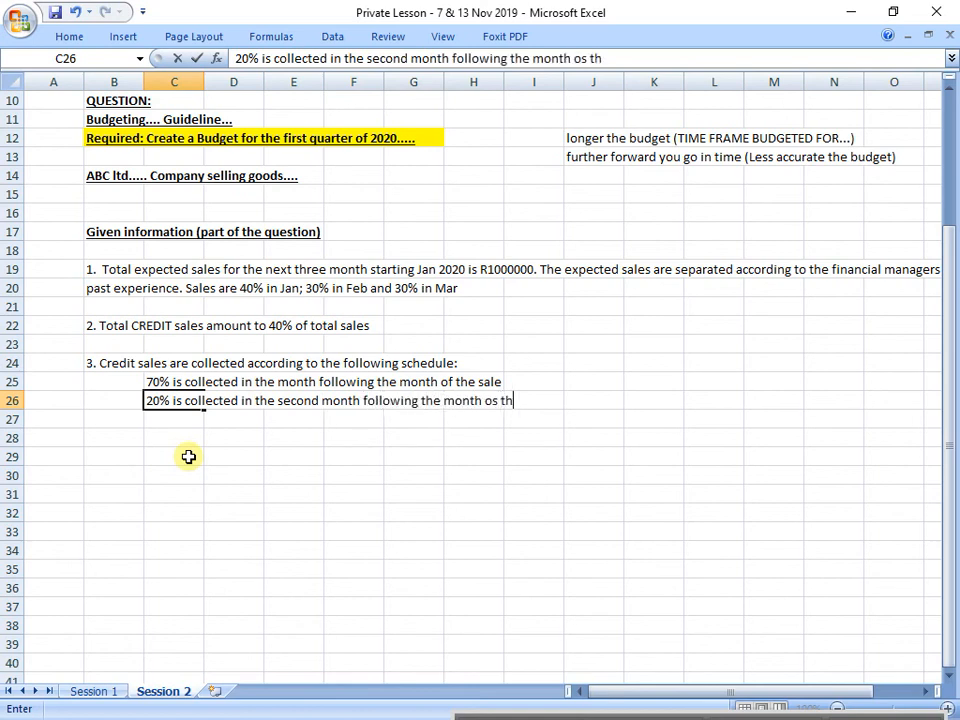
{"action": "key", "text": "BackSpace"}
{"action": "key", "text": "BackSpace"}
{"action": "key", "text": "BackSpace"}
{"action": "key", "text": "BackSpace"}
{"action": "type", "text": "f the sale"}
{"action": "key", "text": "Return"}
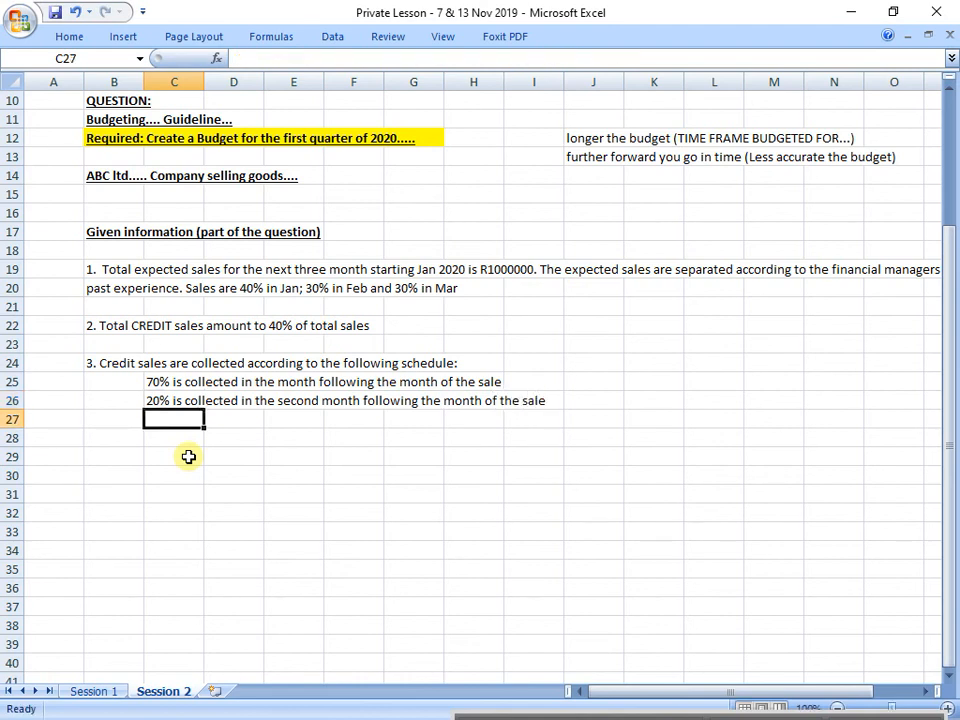
Step: Enter "5% is collected in the third month following the month of the sale" in cell C27
{"action": "type", "text": "10"}
{"action": "key", "text": "BackSpace"}
{"action": "key", "text": "BackSpace"}
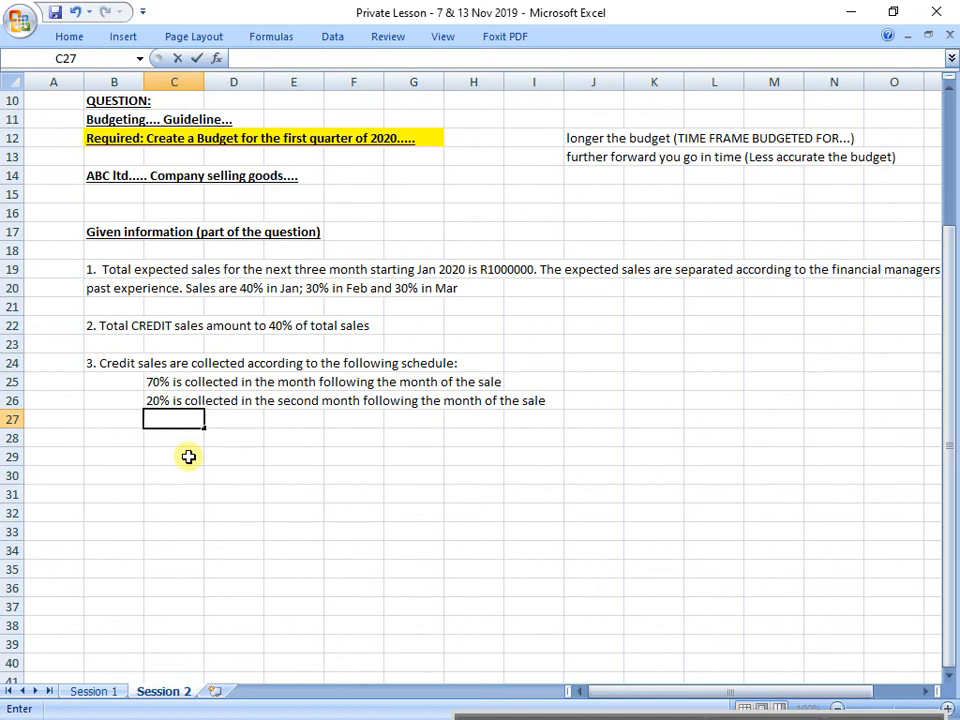
{"action": "type", "text": "5% is collected"}
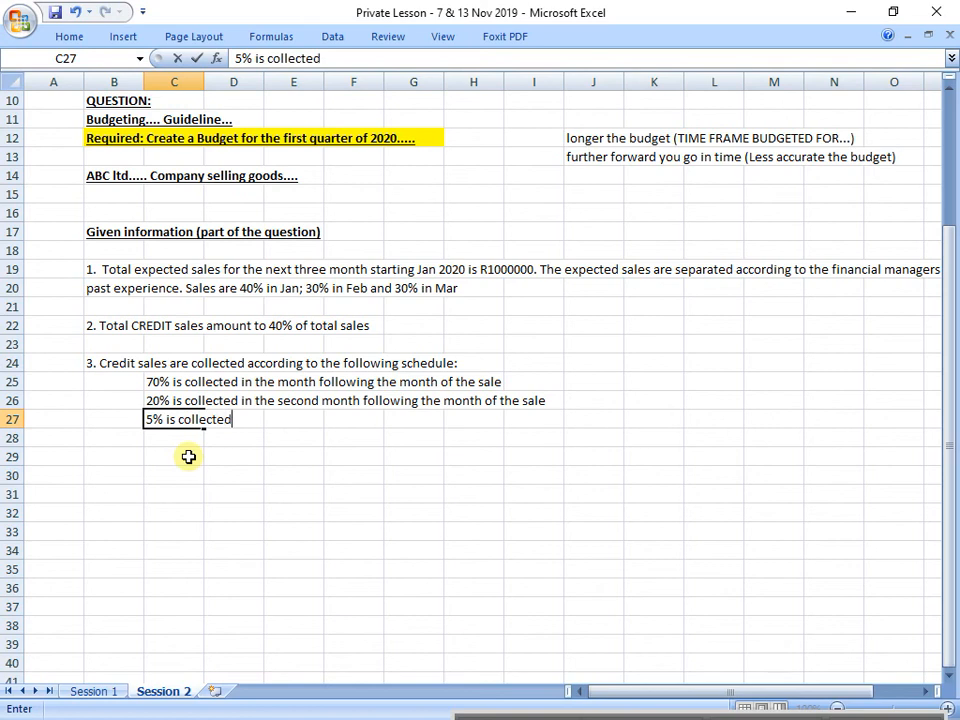
{"action": "type", "text": " in the th"}
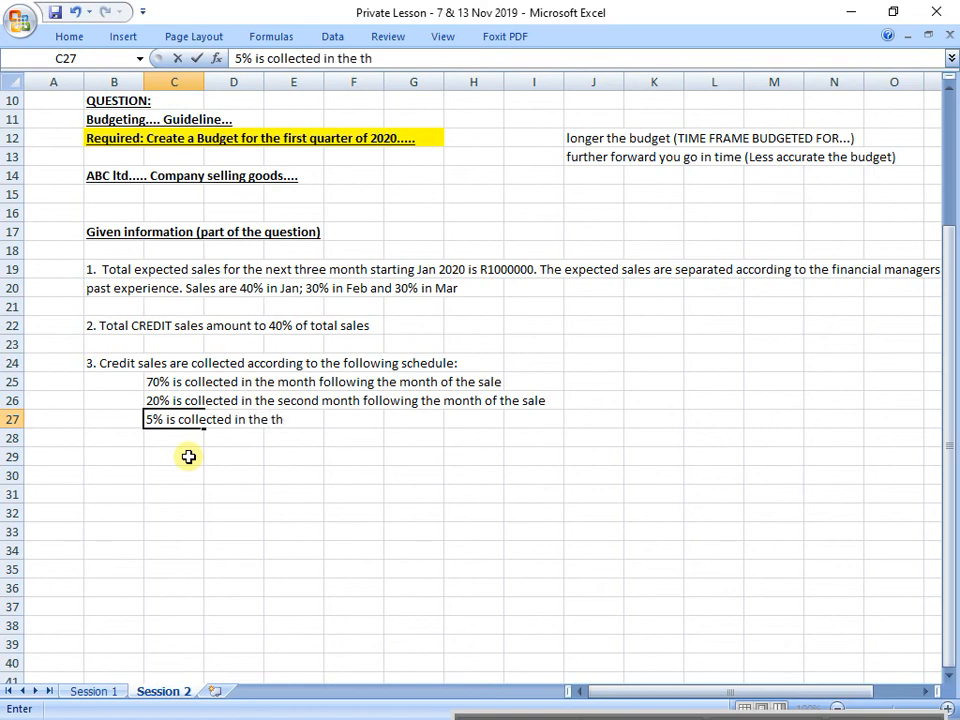
{"action": "type", "text": "ird month"}
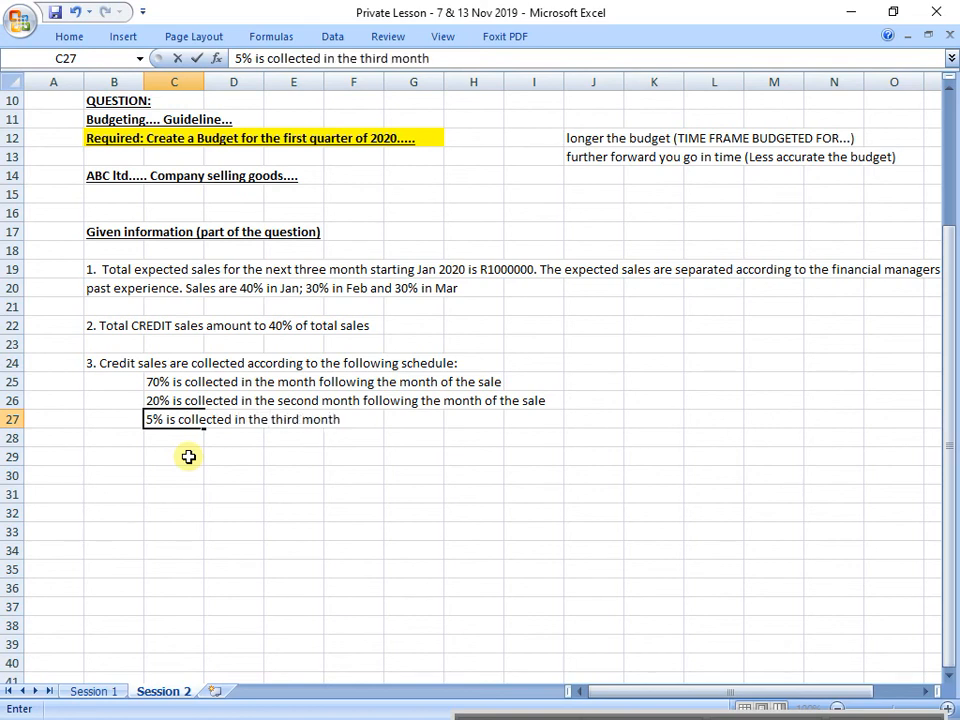
{"action": "type", "text": " followin"}
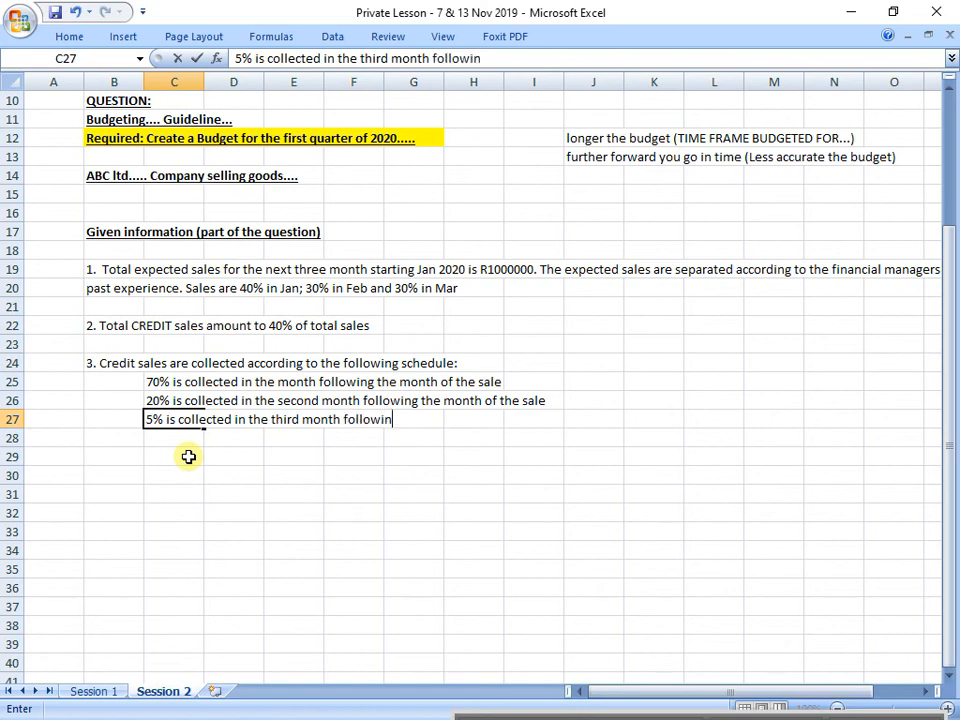
{"action": "type", "text": "g the month of"}
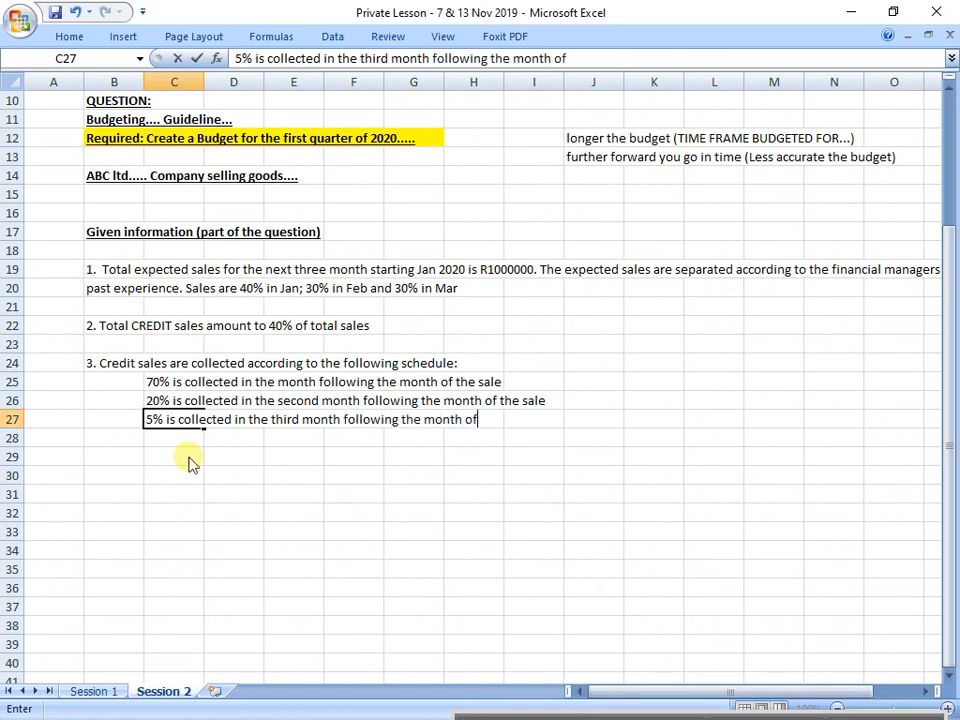
{"action": "type", "text": " the sale"}
{"action": "key", "text": "Return"}
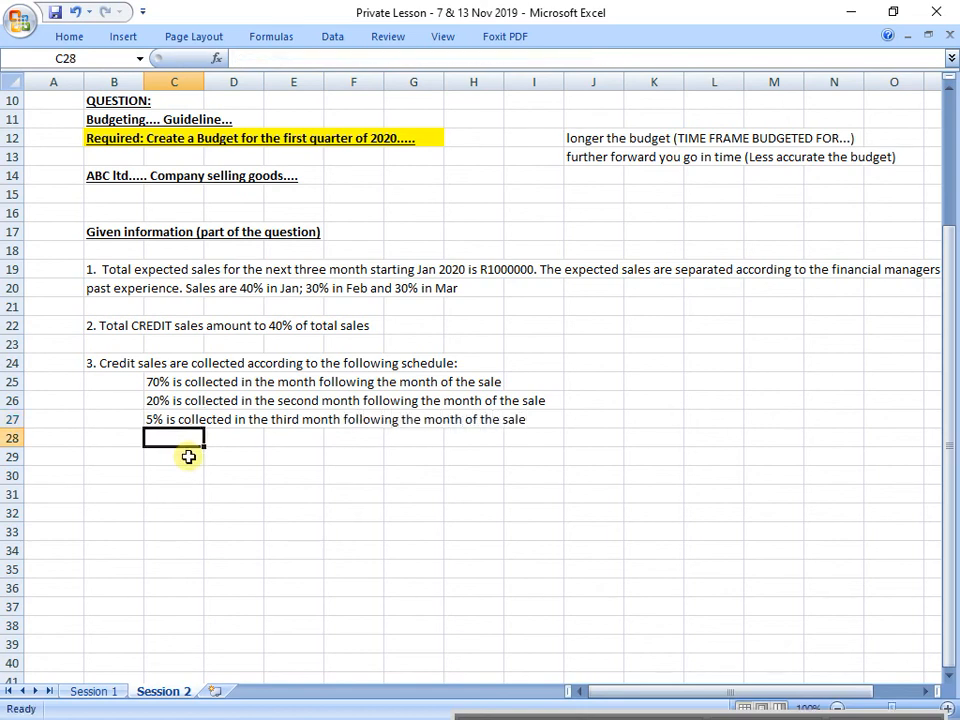
Step: Enter "5% is written off as irrecoverable" in cell C28
{"action": "type", "text": "5% is w"}
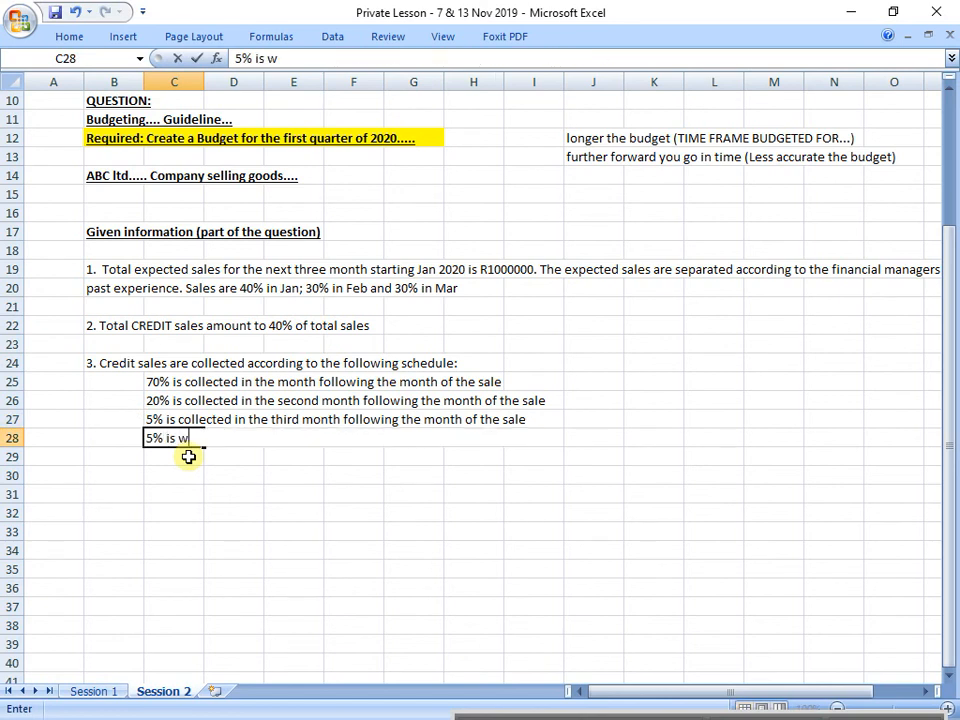
{"action": "type", "text": "ritten off as irr"}
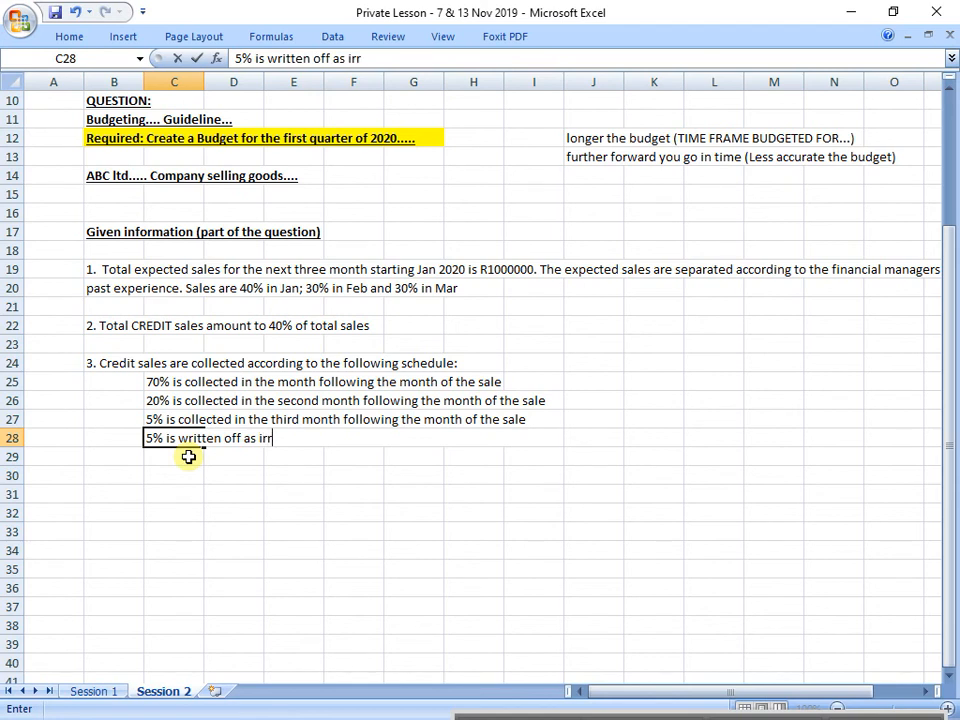
{"action": "type", "text": "ecoverable"}
{"action": "key", "text": "Return"}
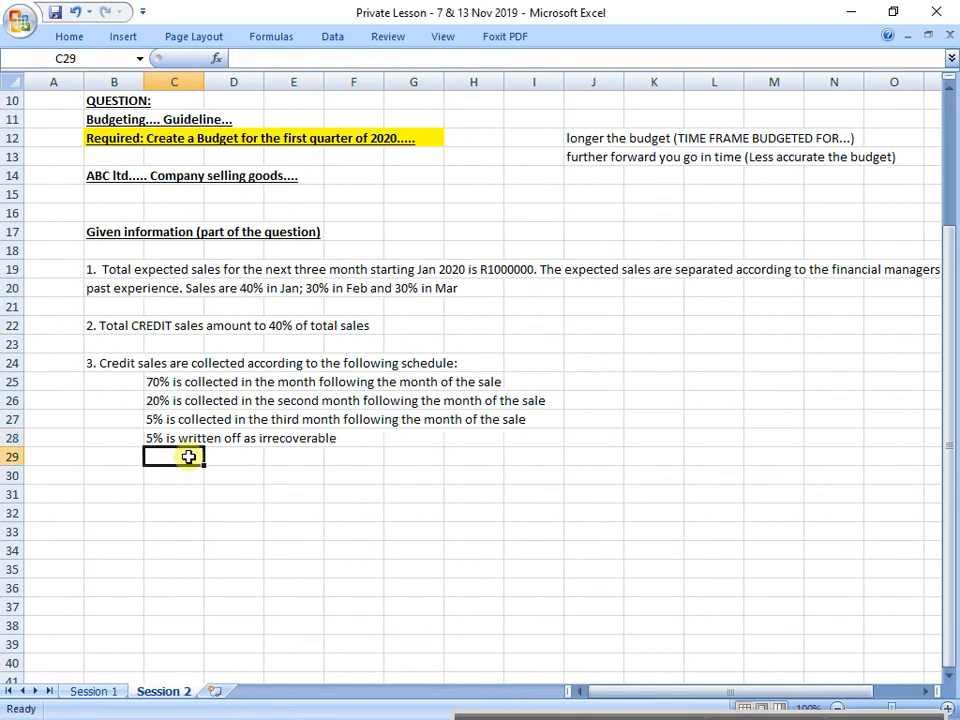
Step: Enter "4. Total Purchases are 40% of the total sales." in cell B30, leaving a blank row above it
{"action": "left_click", "coordinate": [123, 492]}
{"action": "key", "text": "Up"}
{"action": "type", "text": "4."}
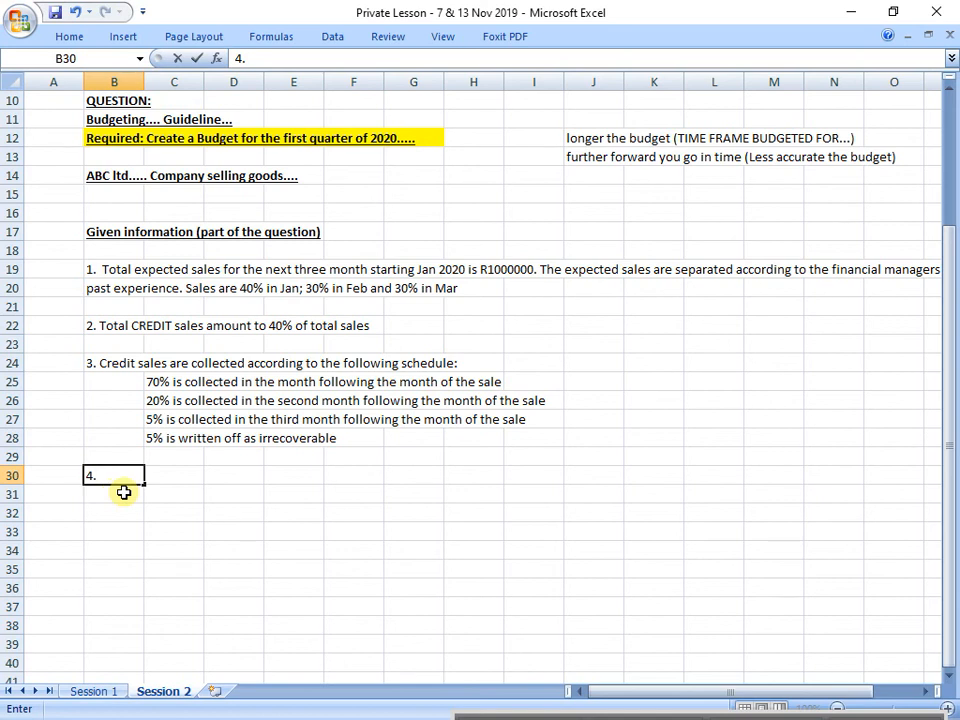
{"action": "type", "text": " Purchases are "}
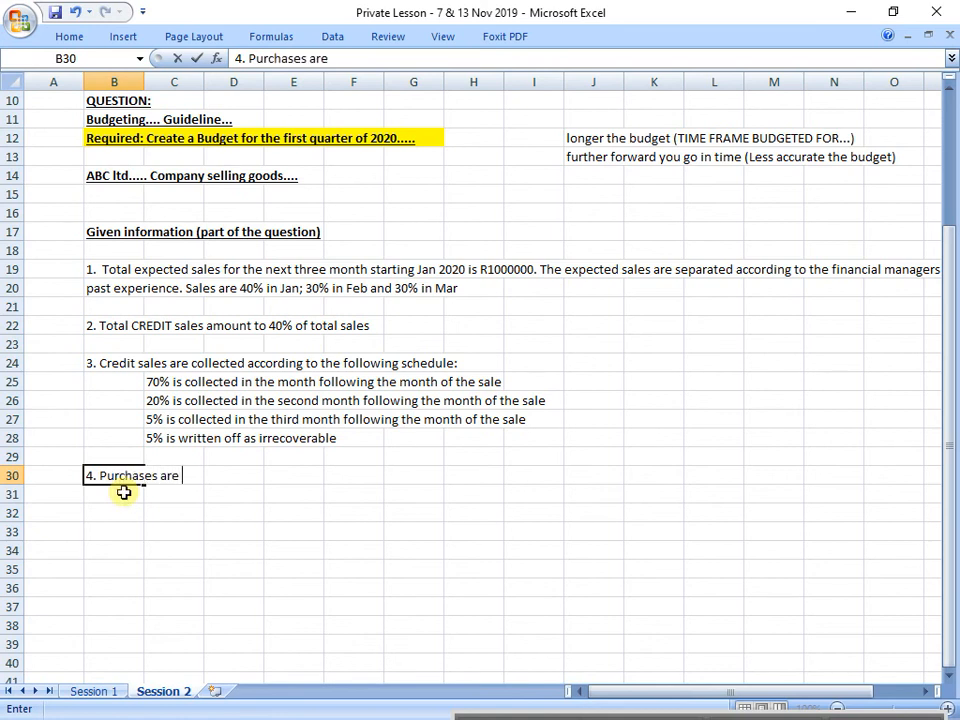
{"action": "type", "text": "40% of the total"}
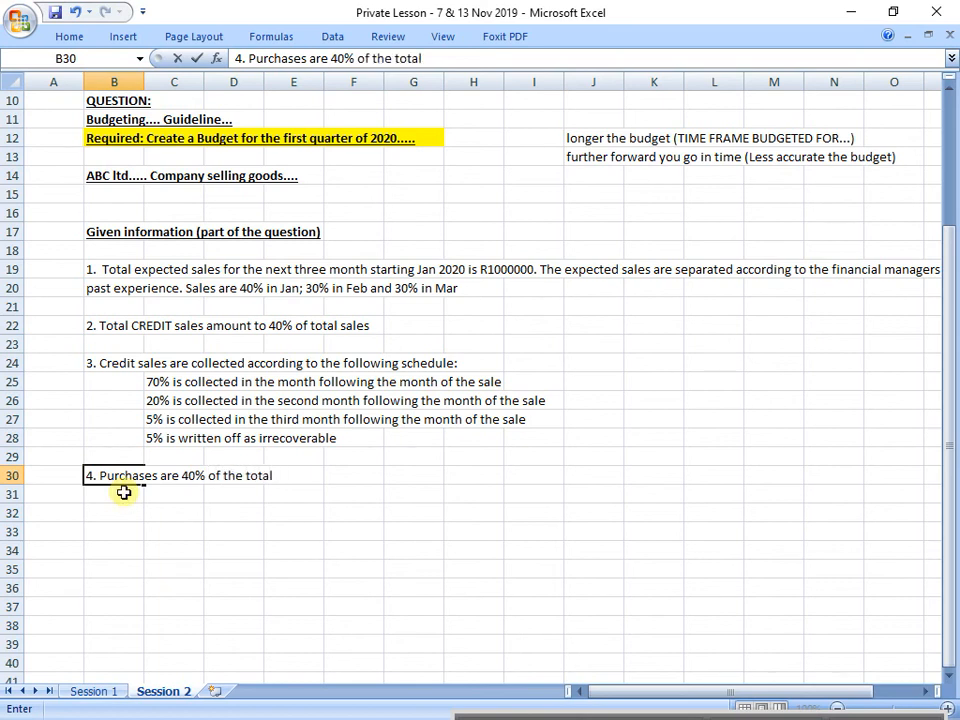
{"action": "left_click", "coordinate": [99, 475]}
{"action": "type", "text": "Total"}
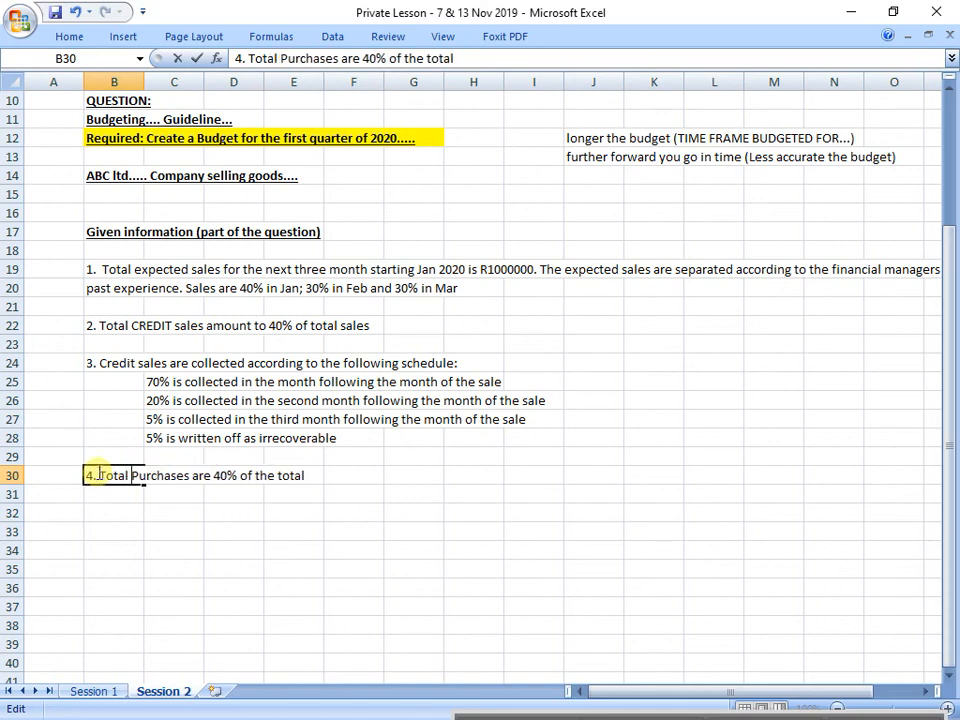
{"action": "left_click", "coordinate": [463, 60]}
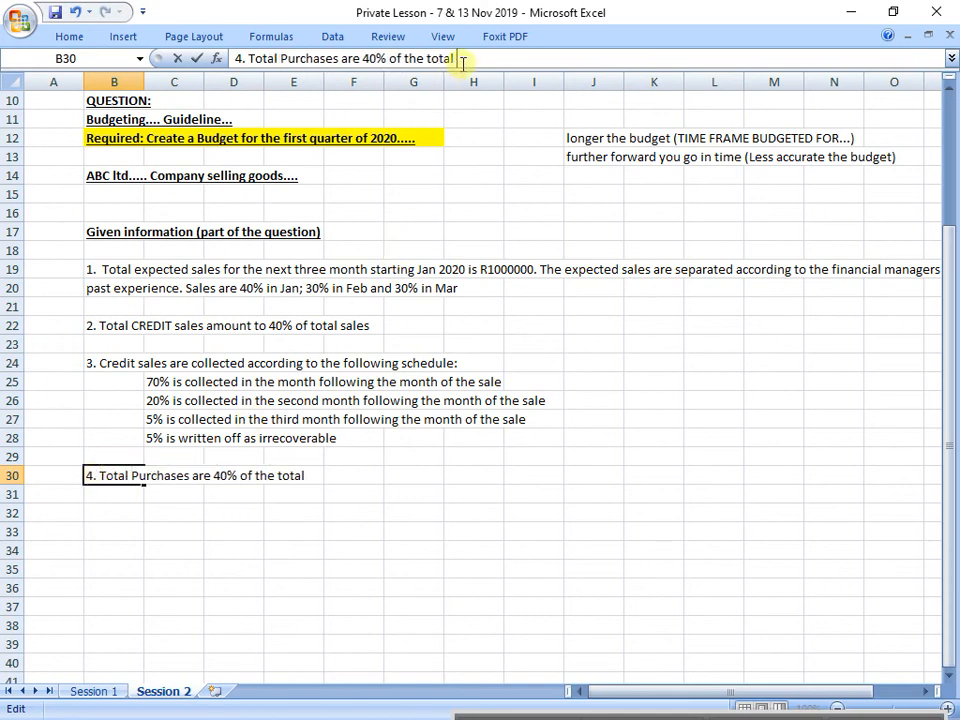
{"action": "type", "text": "sales in the"}
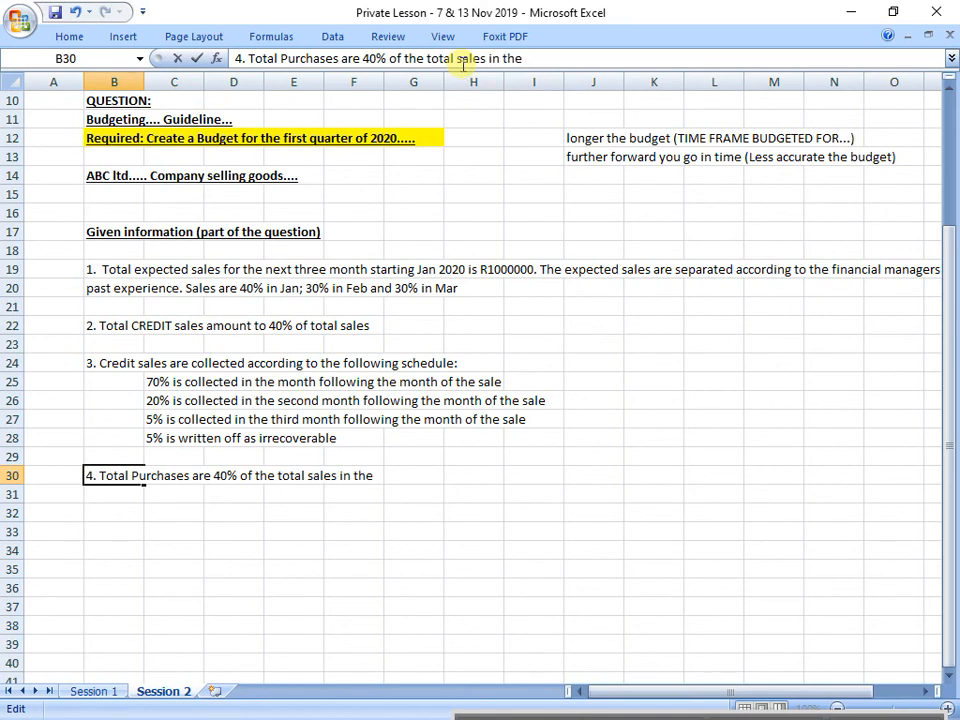
{"action": "key", "text": "BackSpace"}
{"action": "key", "text": "BackSpace"}
{"action": "key", "text": "BackSpace"}
{"action": "key", "text": "BackSpace"}
{"action": "key", "text": "BackSpace"}
{"action": "key", "text": "BackSpace"}
{"action": "key", "text": "BackSpace"}
{"action": "type", "text": "for"}
{"action": "key", "text": "BackSpace"}
{"action": "key", "text": "BackSpace"}
{"action": "key", "text": "BackSpace"}
{"action": "type", "text": "."}
{"action": "key", "text": "Return"}
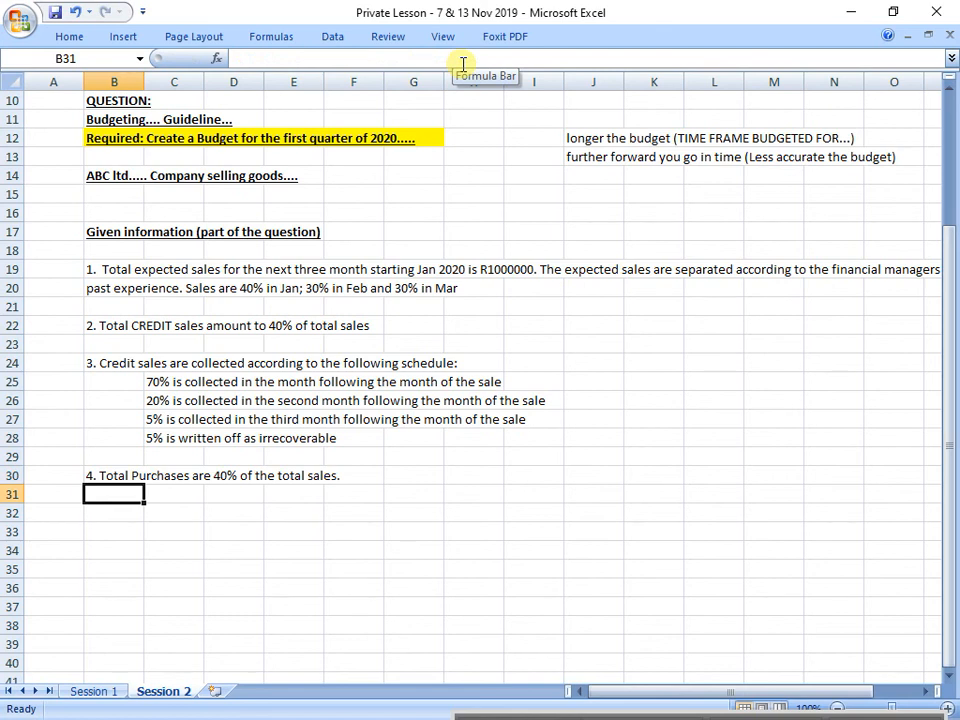
Step: Enter "5. Of the total purchases. 30% is credit purchases" in cell B32, leaving a blank row above it
{"action": "key", "text": "Return"}
{"action": "type", "text": "5. "}
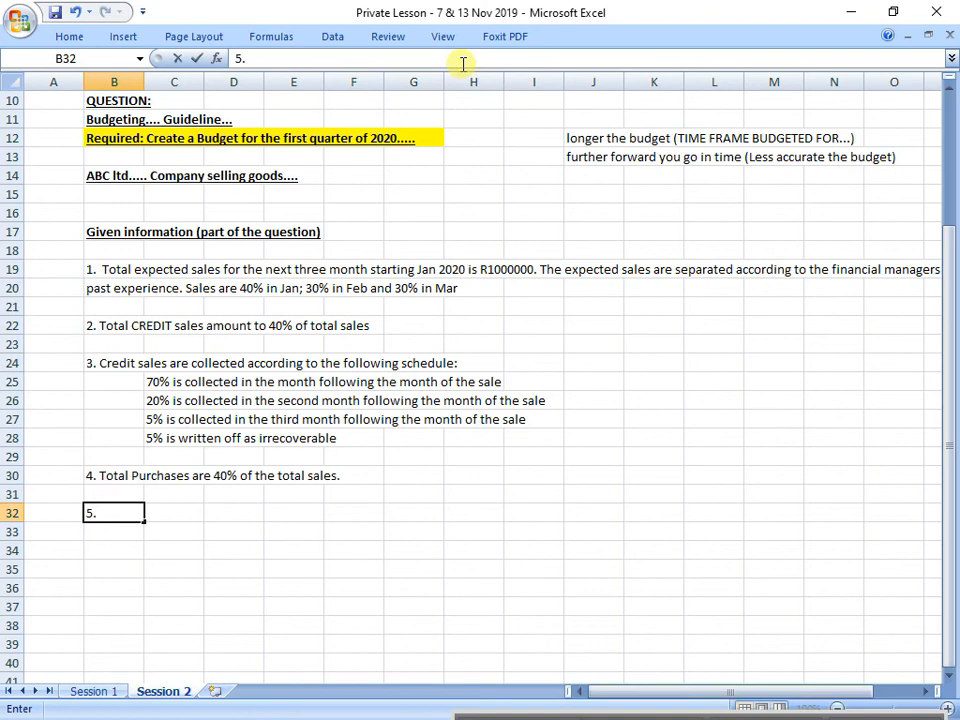
{"action": "type", "text": "Of the total "}
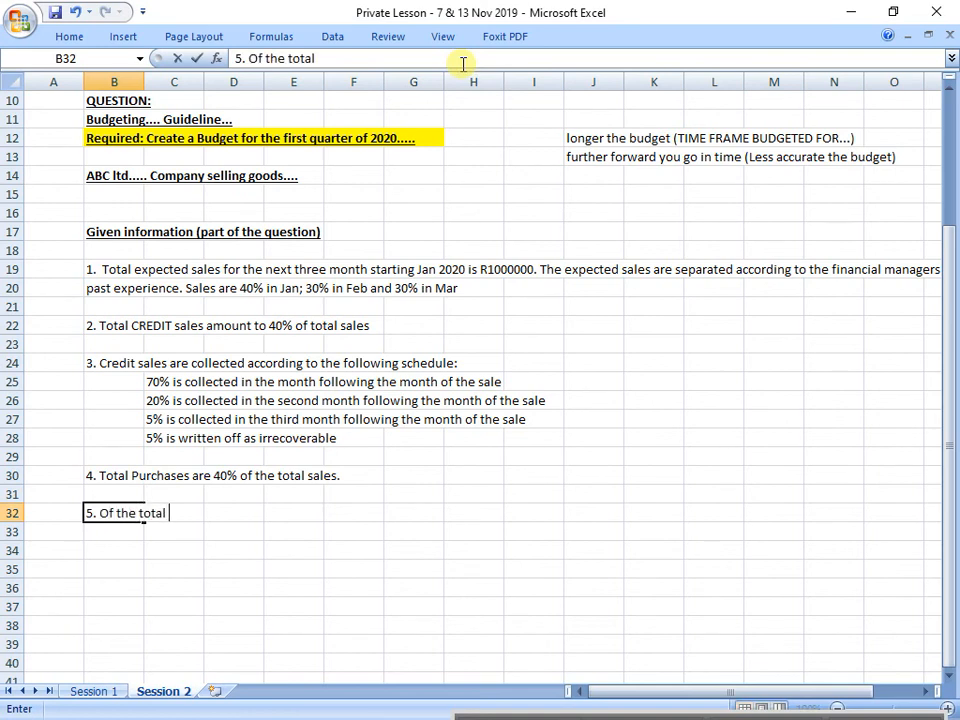
{"action": "type", "text": "purchases"}
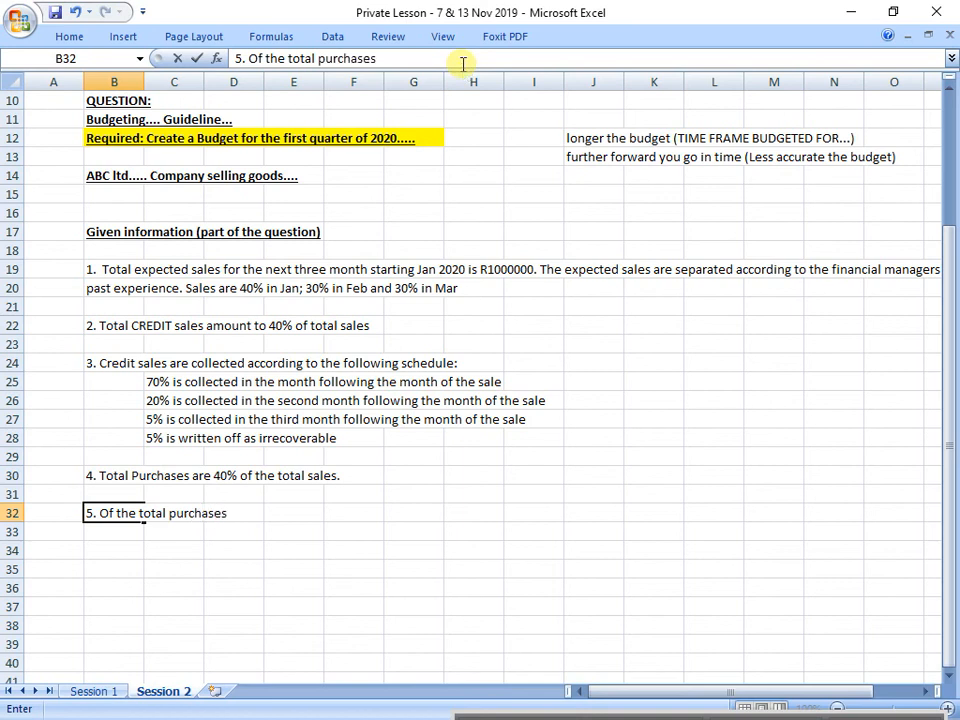
{"action": "type", "text": "."}
{"action": "type", "text": "% o"}
{"action": "key", "text": "BackSpace"}
{"action": "type", "text": "is credit"}
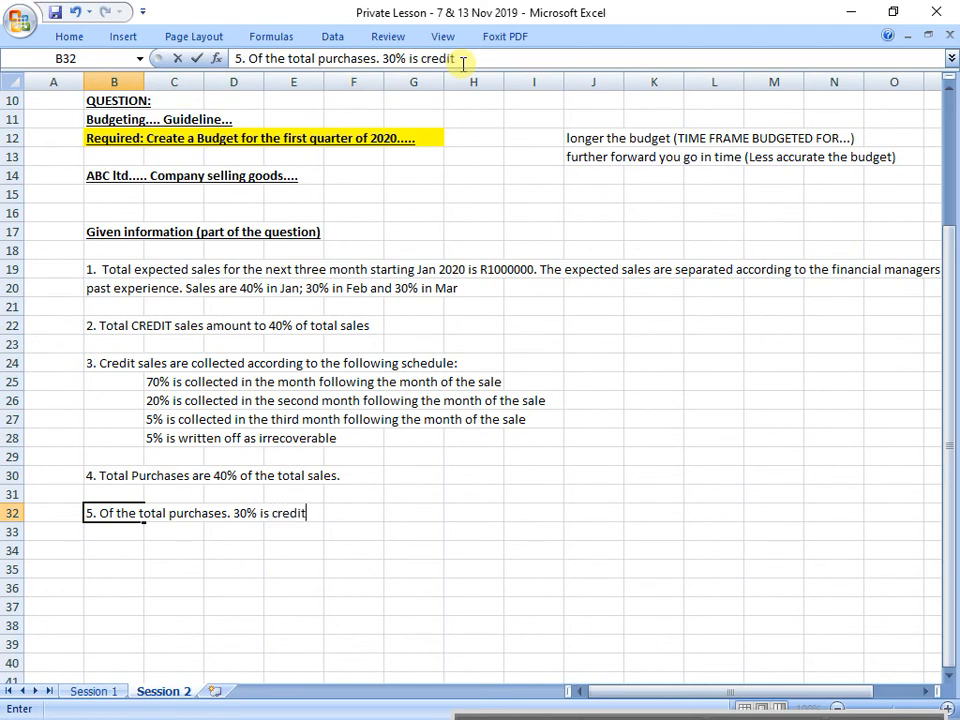
{"action": "type", "text": " purchases"}
{"action": "key", "text": "Return"}
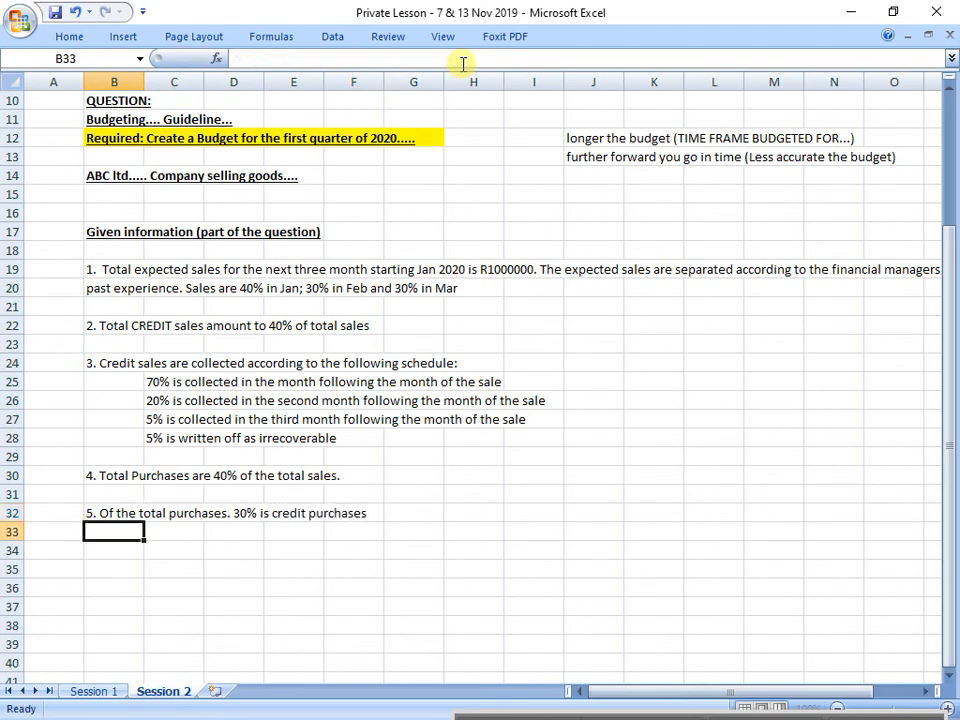
Step: Enter "6. All credit purchases are paid for in the second month following the month of the purchase" in cell B34
{"action": "key", "text": "Return"}
{"action": "type", "text": "6"}
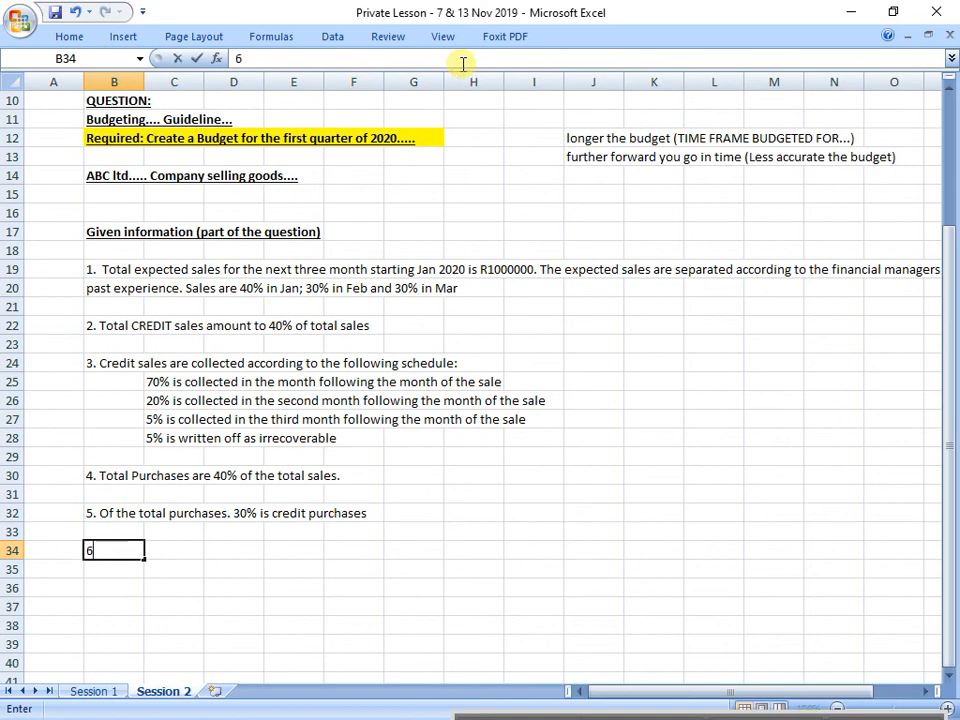
{"action": "type", "text": ". All credit p"}
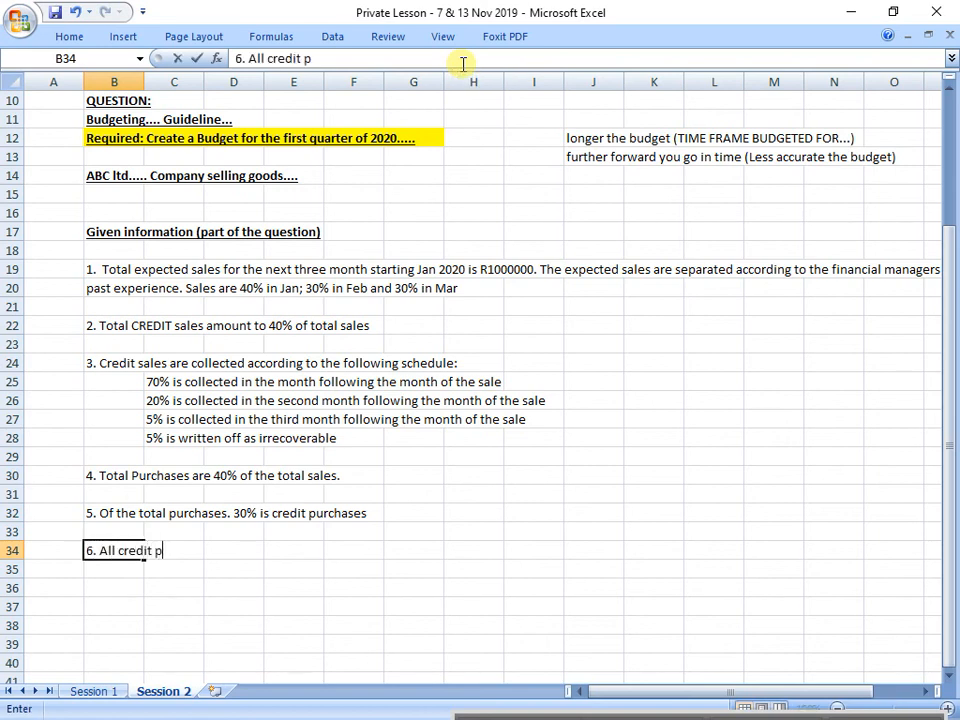
{"action": "type", "text": "urchas"}
{"action": "key", "text": "BackSpace"}
{"action": "type", "text": "ase"}
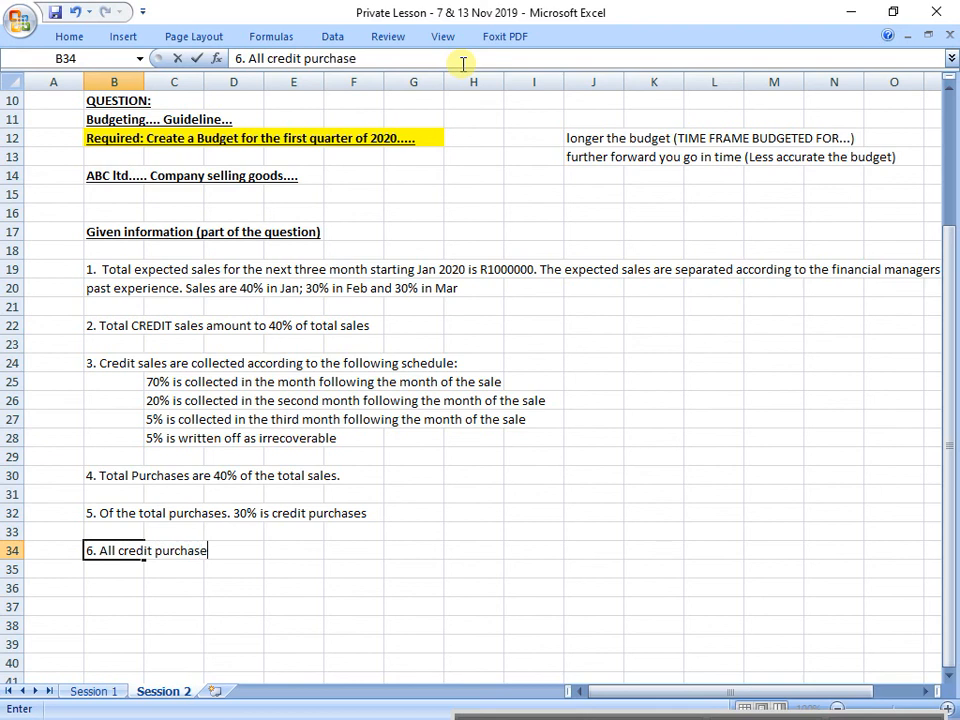
{"action": "type", "text": "s are paid for"}
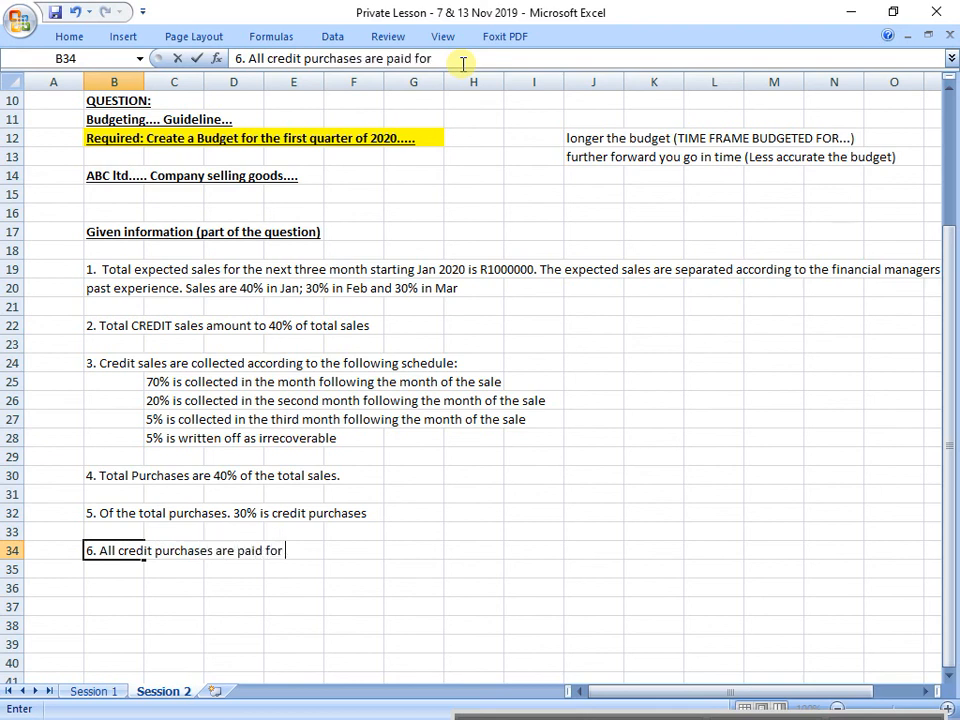
{"action": "type", "text": " in the second "}
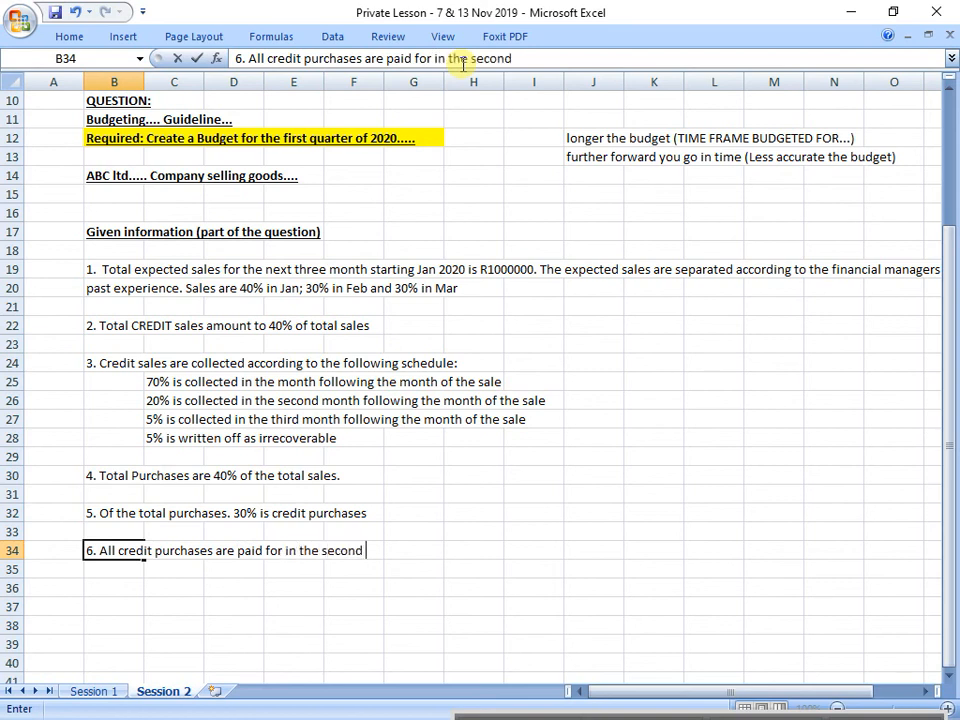
{"action": "type", "text": "month follo"}
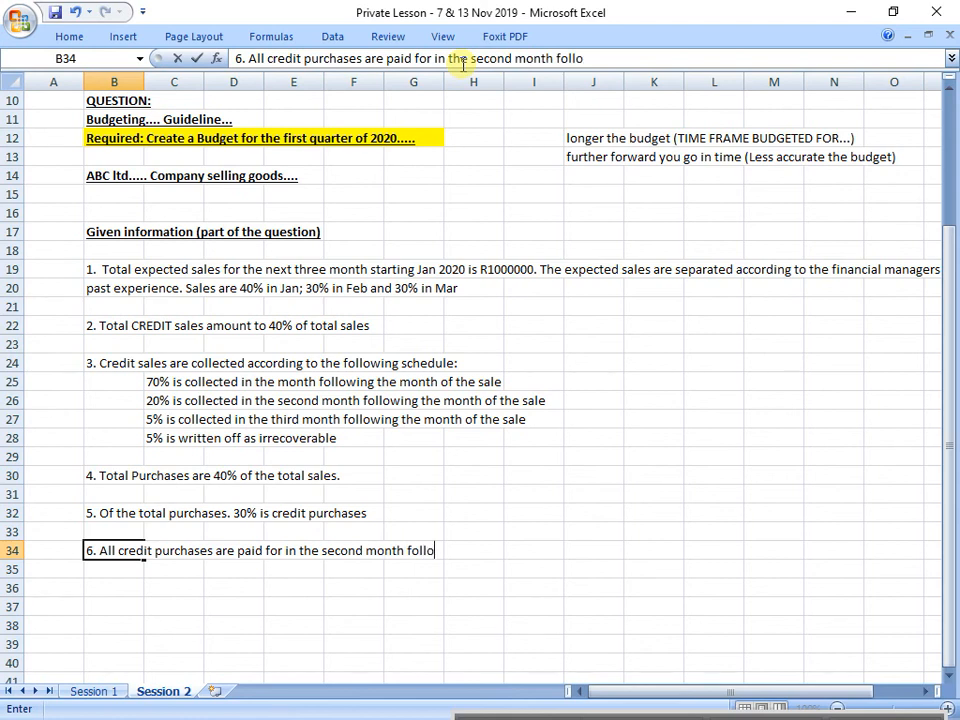
{"action": "type", "text": "wing the mont"}
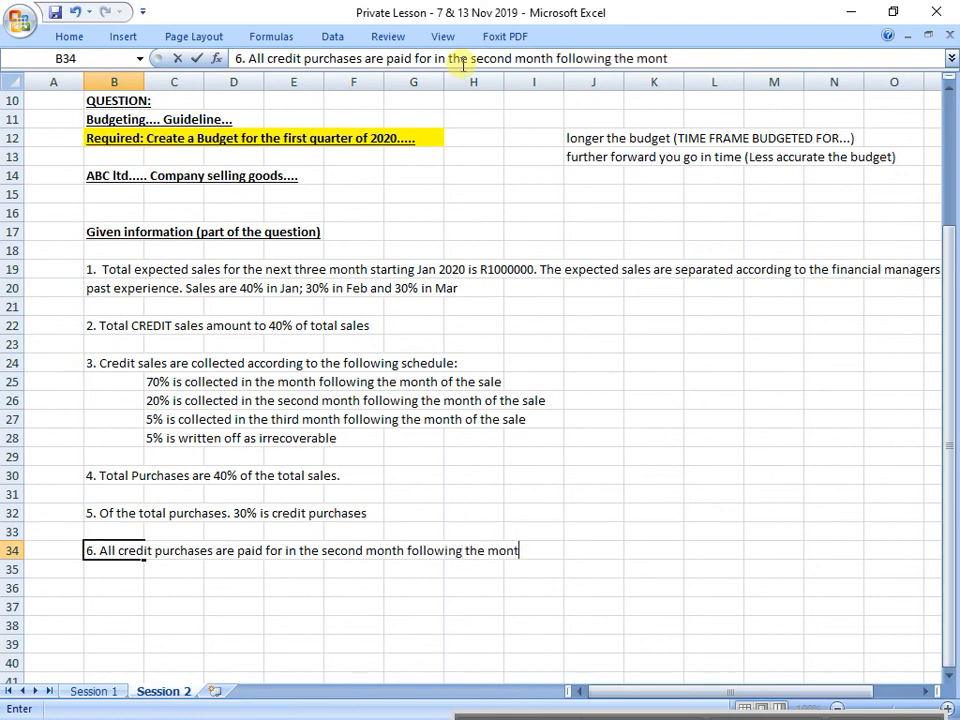
{"action": "type", "text": "h of the "}
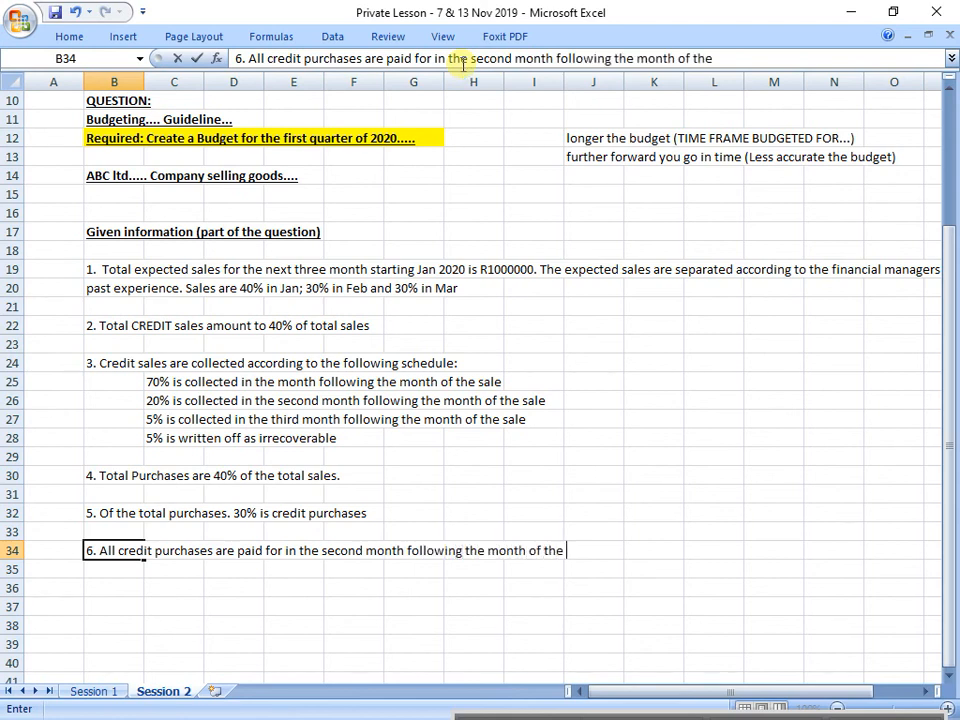
{"action": "type", "text": "purchase"}
{"action": "key", "text": "Return"}
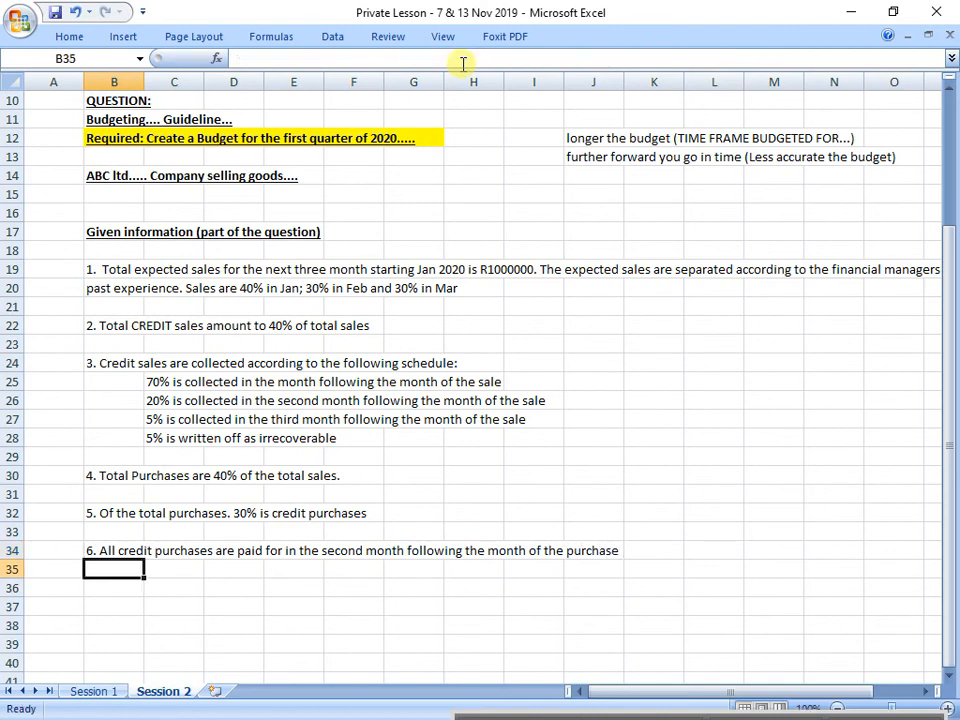
Step: Enter "7. salaries and wages for staff amount to R50000 per month" in cell B36, leaving a blank row above it
{"action": "key", "text": "Return"}
{"action": "type", "text": "7"}
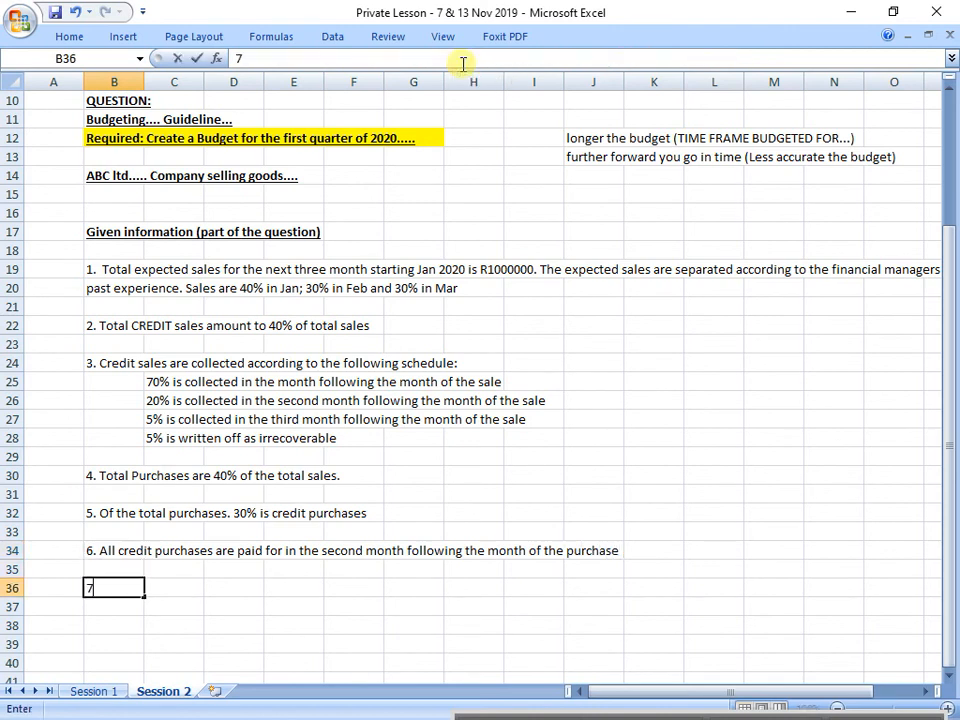
{"action": "type", "text": ". salaries and wages for sa"}
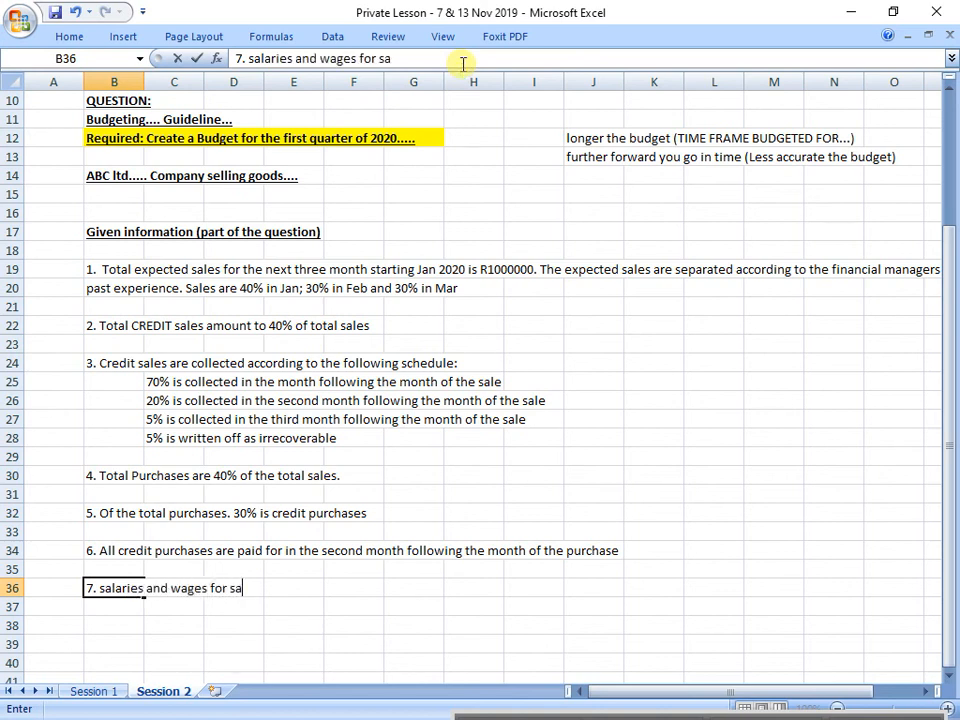
{"action": "key", "text": "BackSpace"}
{"action": "type", "text": "taff amou"}
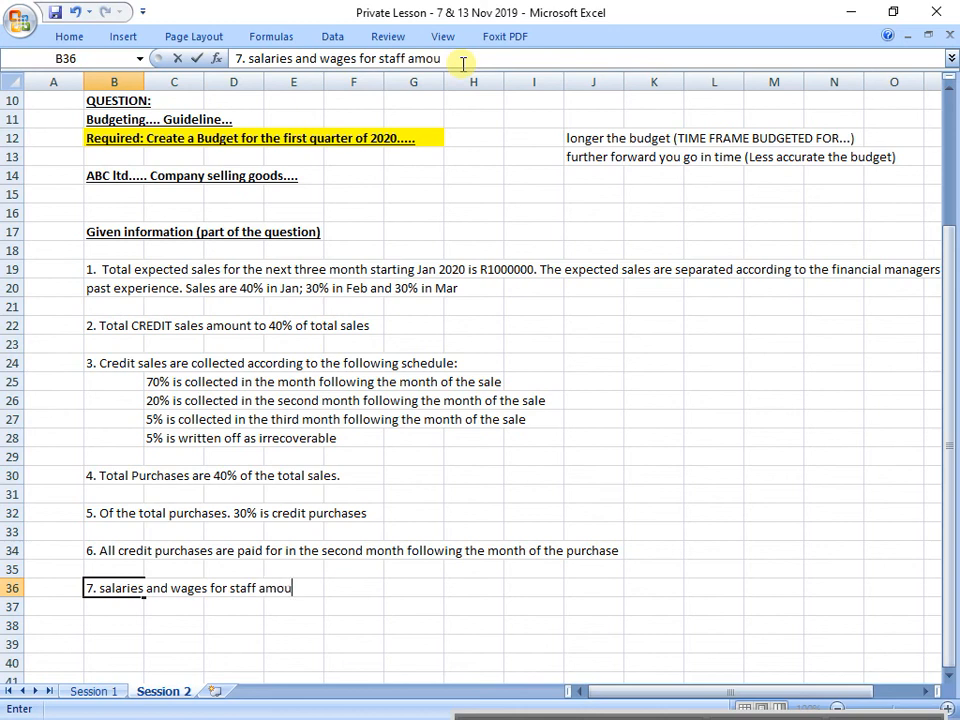
{"action": "type", "text": "nt to R50000"}
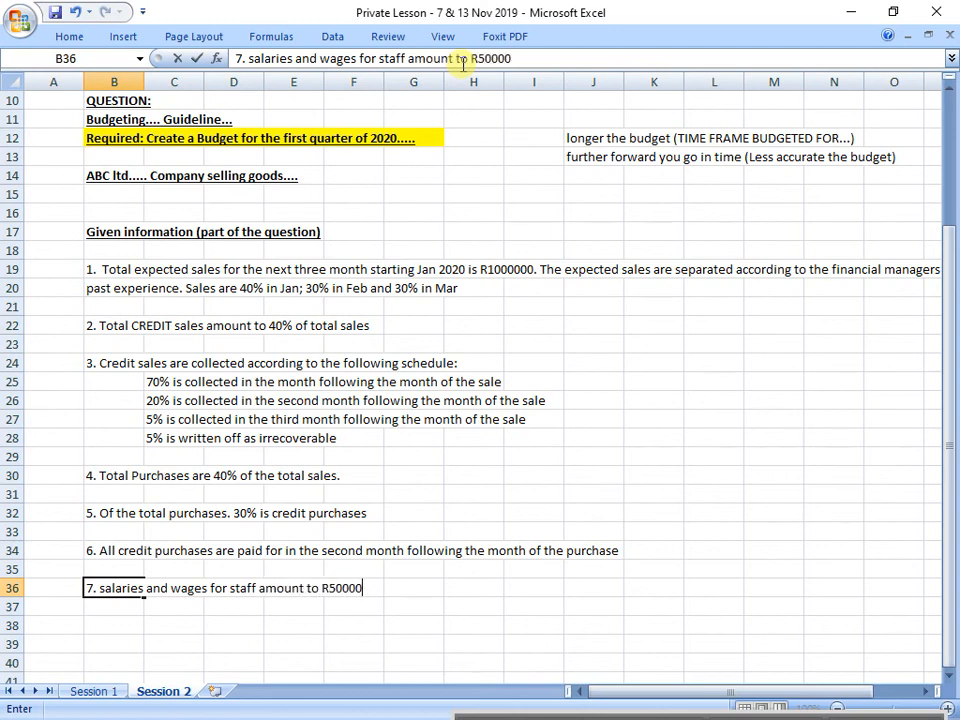
{"action": "type", "text": " per month"}
{"action": "key", "text": "Return"}
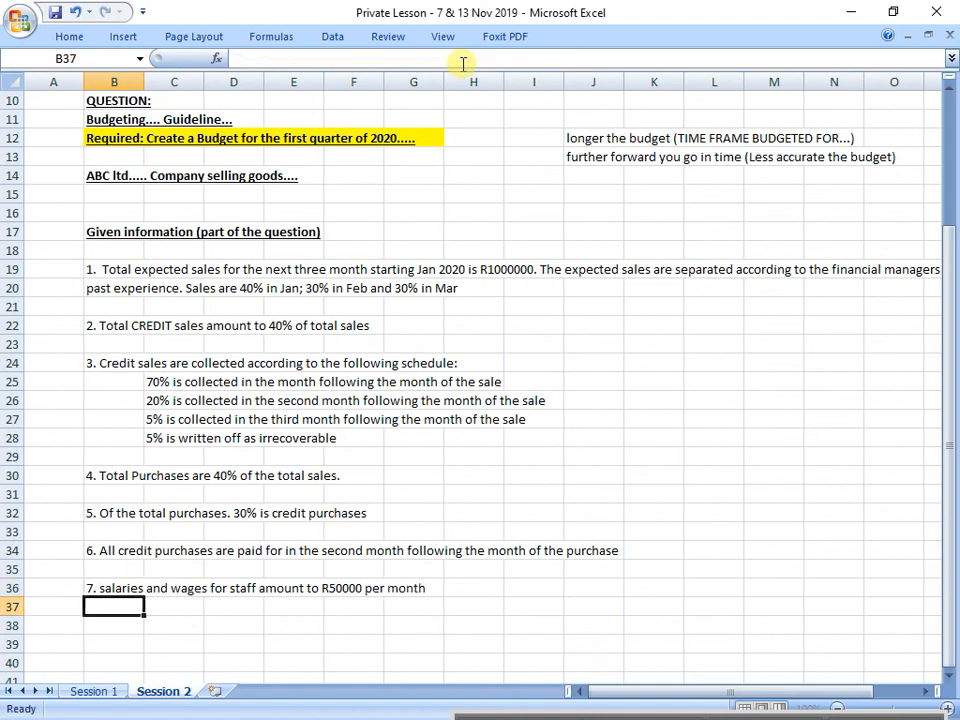
Step: Enter "8. Depreciation is 10%pa straight line method" in cell B38, leaving a blank row above it
{"action": "key", "text": "Return"}
{"action": "type", "text": "8"}
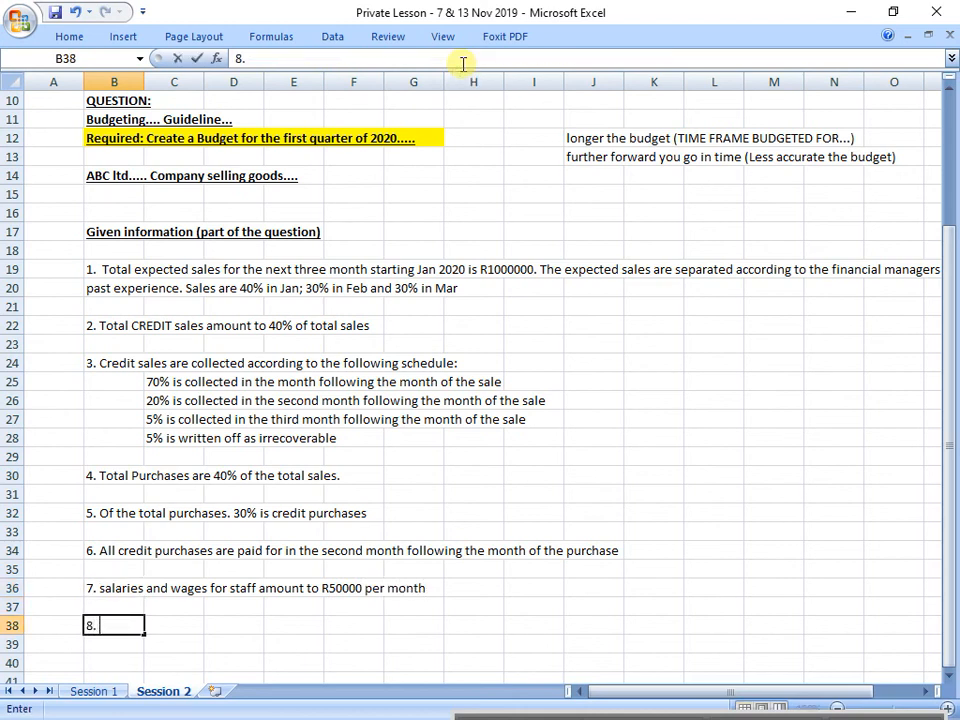
{"action": "type", "text": ". Depreciatio"}
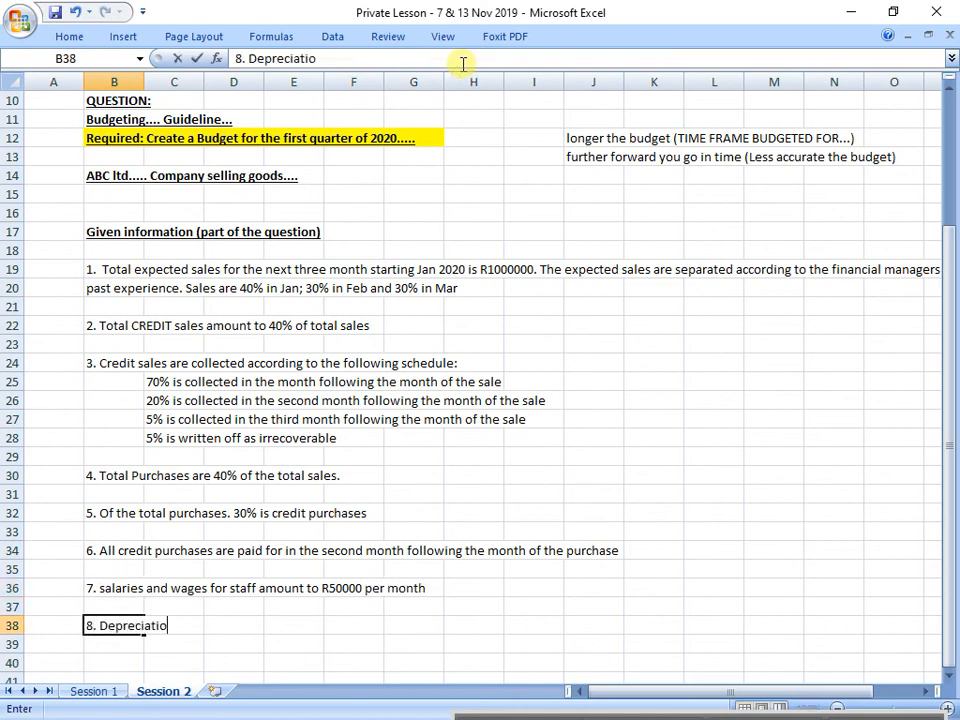
{"action": "type", "text": "n is 10%"}
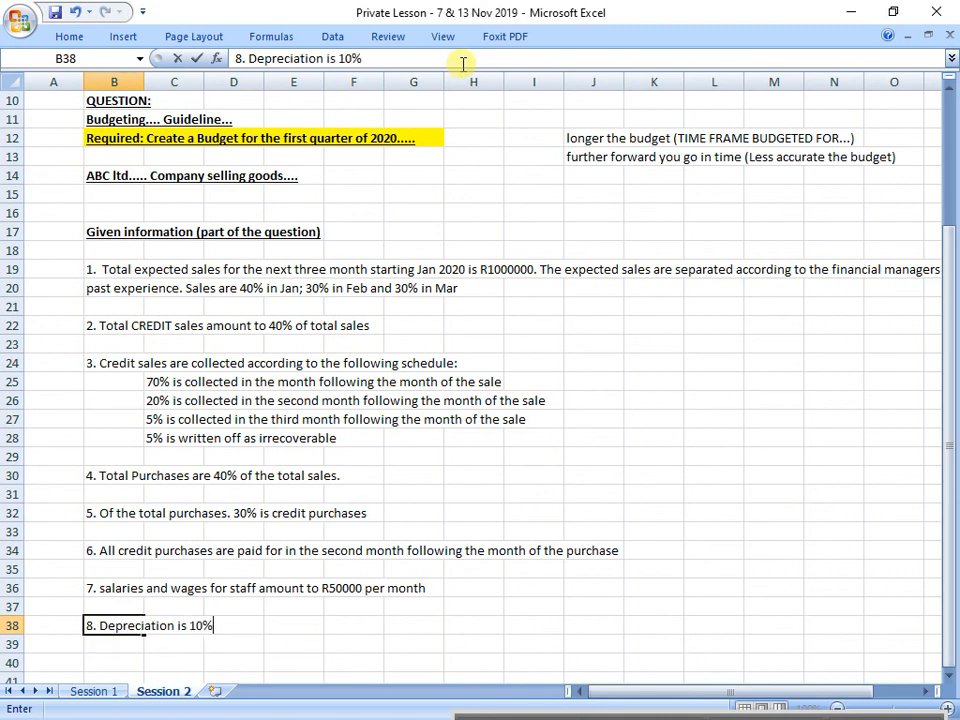
{"action": "type", "text": "pa straight"}
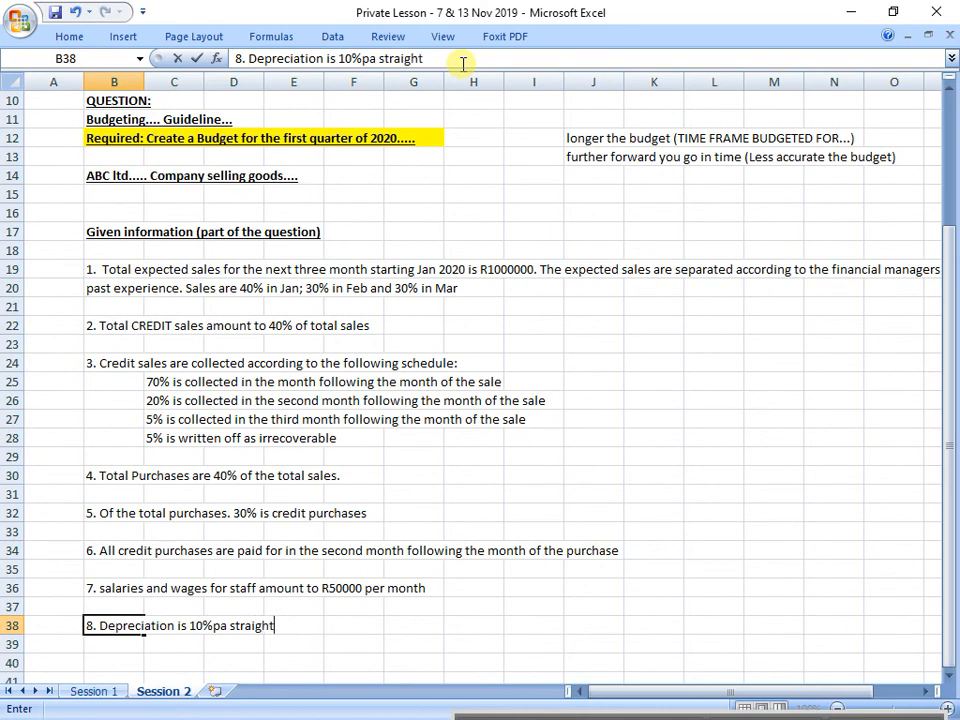
{"action": "type", "text": " line month"}
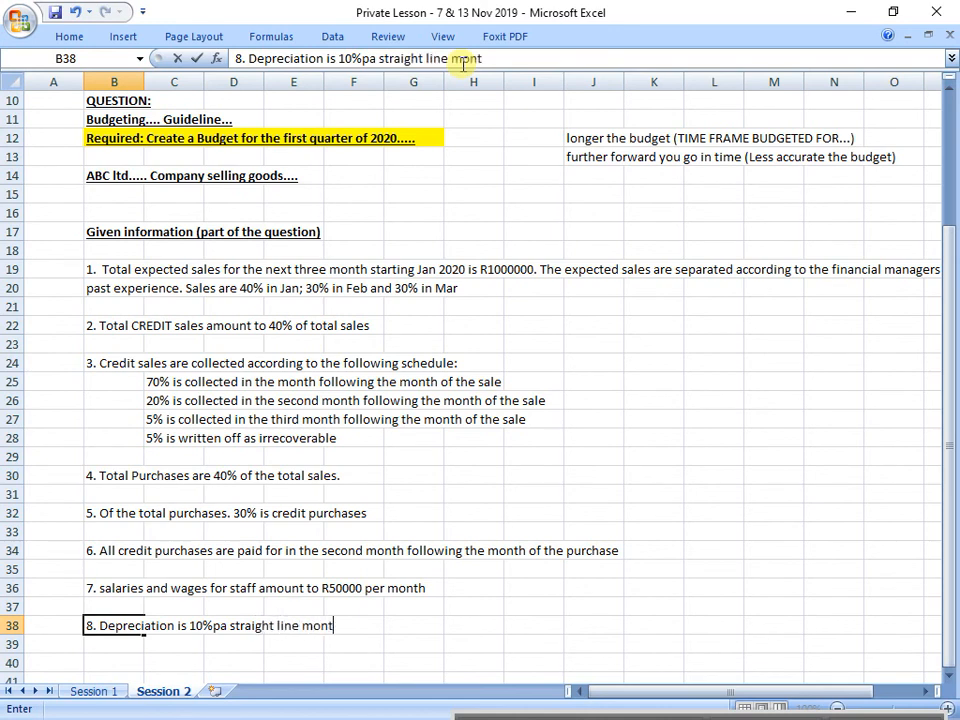
{"action": "key", "text": "Return"}
{"action": "key", "text": "Up"}
{"action": "left_click", "coordinate": [463, 60]}
{"action": "key", "text": "Delete"}
{"action": "key", "text": "Delete"}
{"action": "key", "text": "Delete"}
{"action": "key", "text": "Delete"}
{"action": "type", "text": "ethod"}
{"action": "key", "text": "Return"}
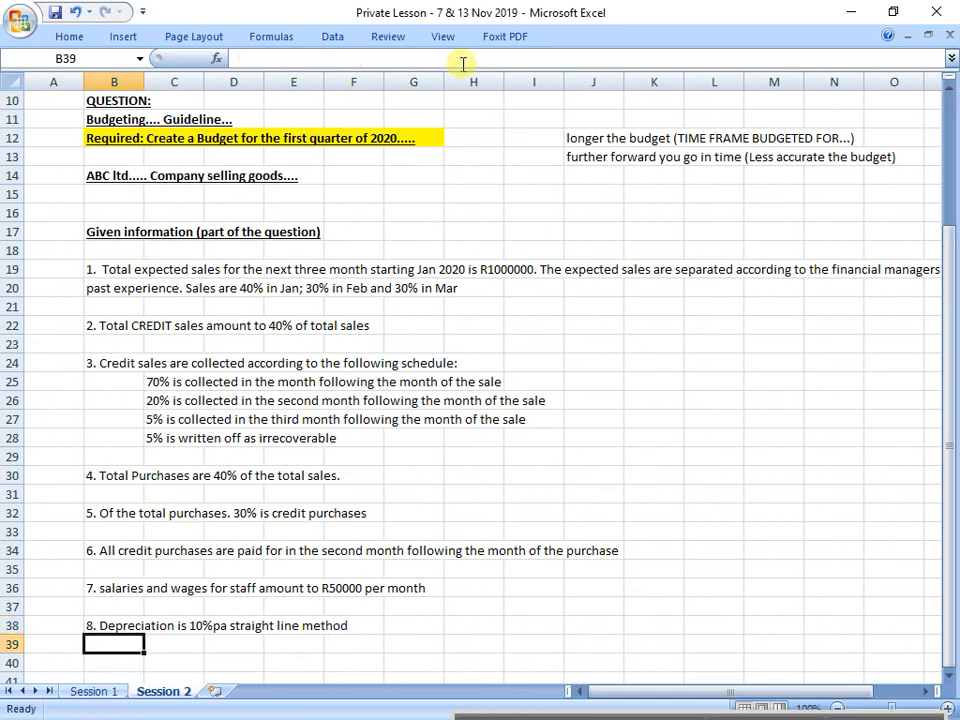
Step: Enter "9. SARS tax paid in FEB 2020. amounting to R26000" in cell B40, leaving a blank row above it
{"action": "key", "text": "Return"}
{"action": "key", "text": "Down"}
{"action": "key", "text": "Down"}
{"action": "key", "text": "Down"}
{"action": "key", "text": "Up"}
{"action": "key", "text": "Up"}
{"action": "key", "text": "Up"}
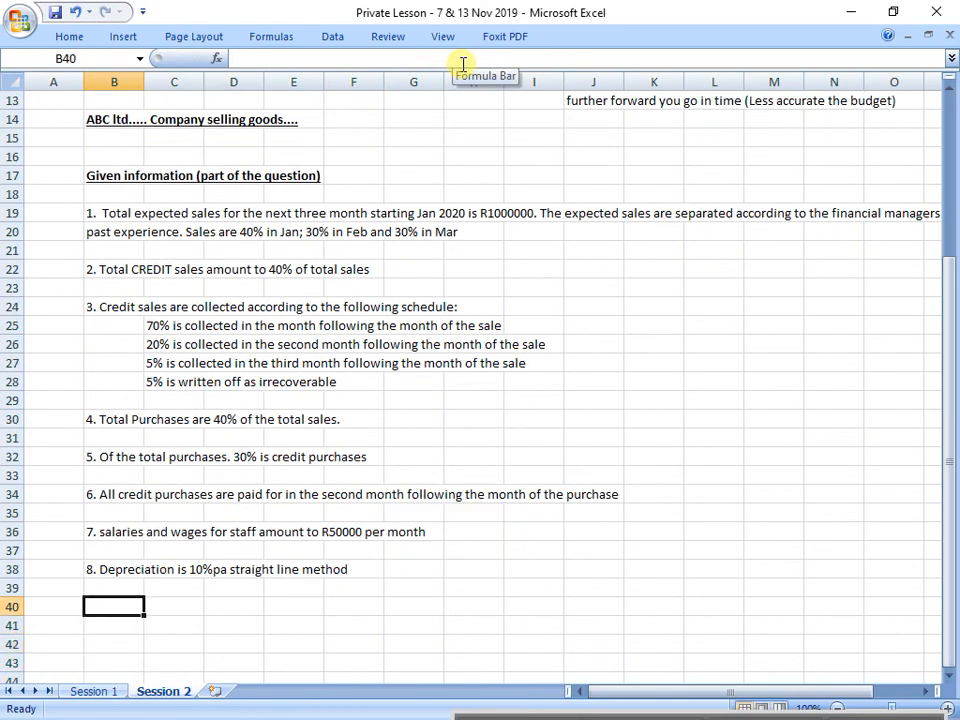
{"action": "type", "text": "SARS"}
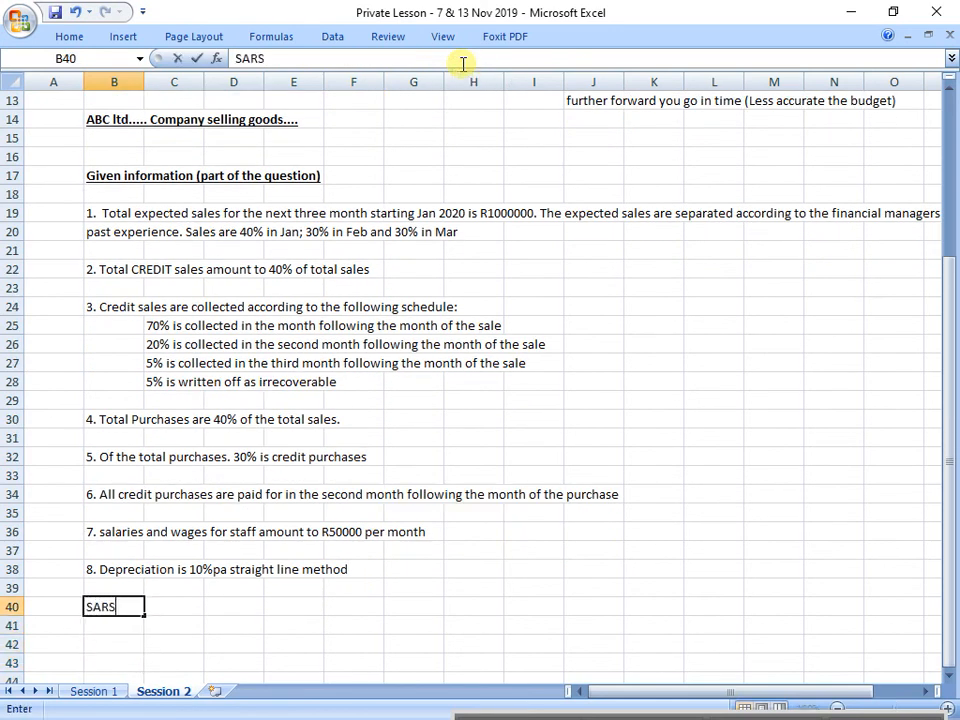
{"action": "key", "text": "BackSpace"}
{"action": "key", "text": "BackSpace"}
{"action": "key", "text": "BackSpace"}
{"action": "key", "text": "BackSpace"}
{"action": "type", "text": "9. SARS tax"}
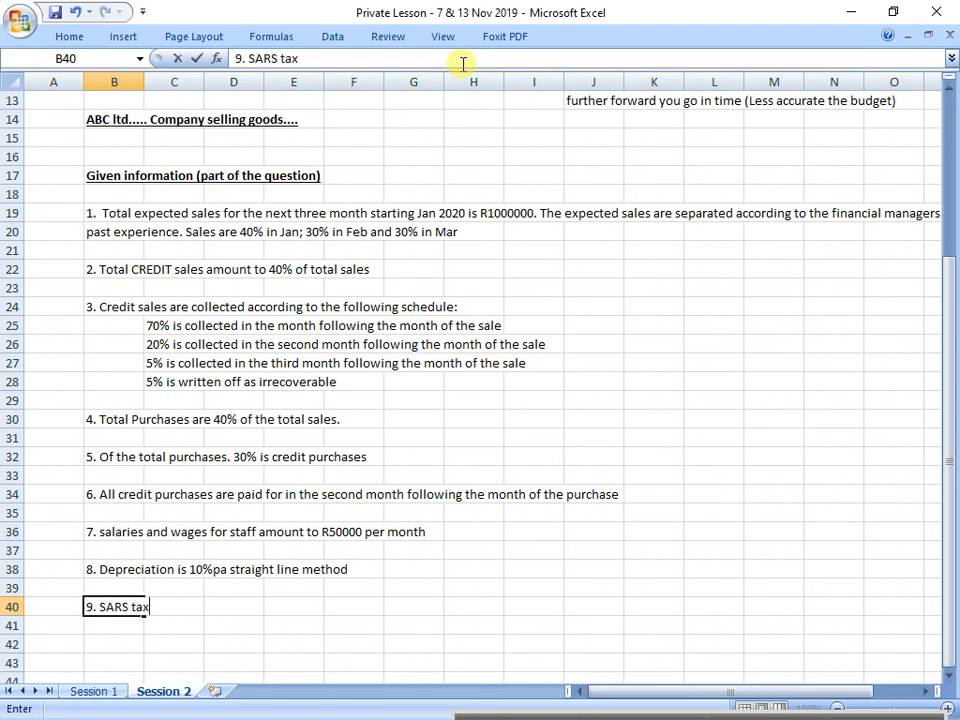
{"action": "type", "text": " paid in F"}
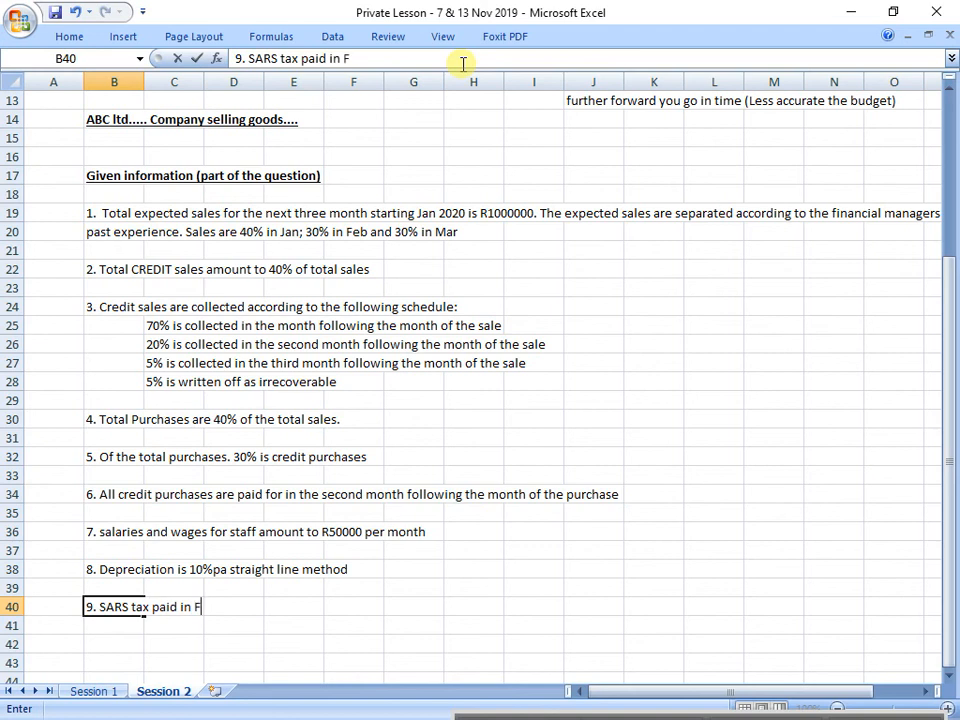
{"action": "type", "text": "EB 2020"}
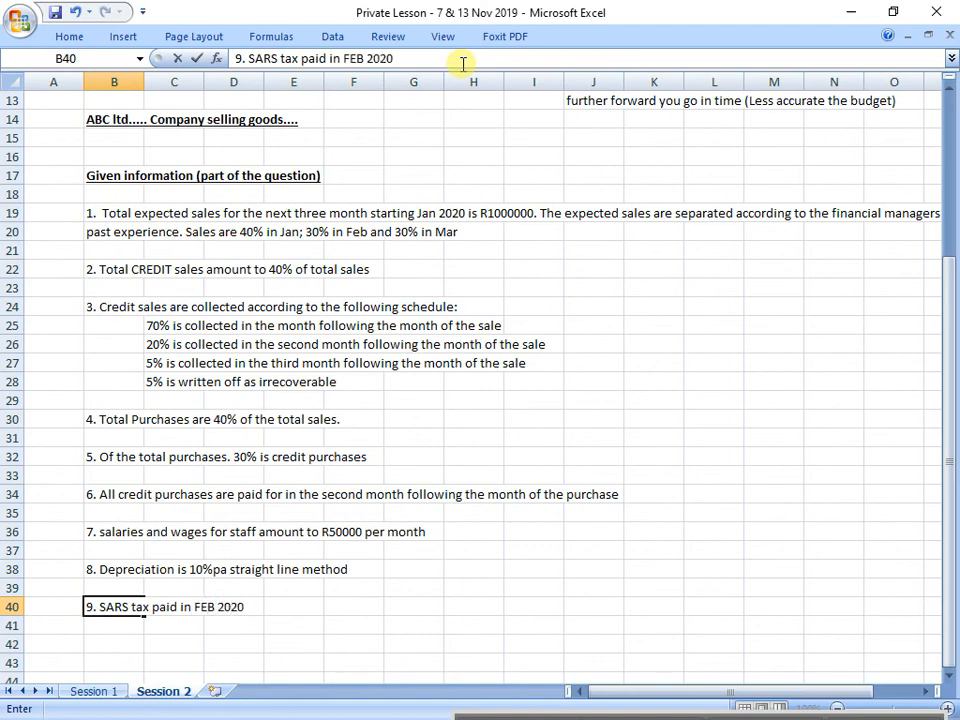
{"action": "type", "text": ". amounting to"}
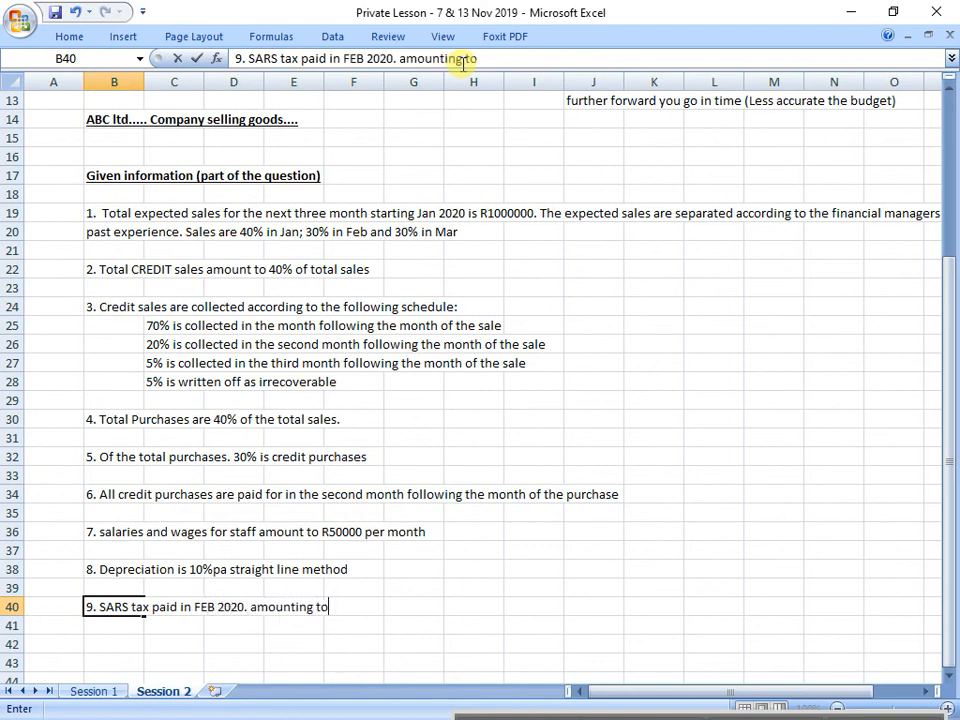
{"action": "type", "text": " R26000"}
{"action": "key", "text": "Return"}
{"action": "key", "text": "Return"}
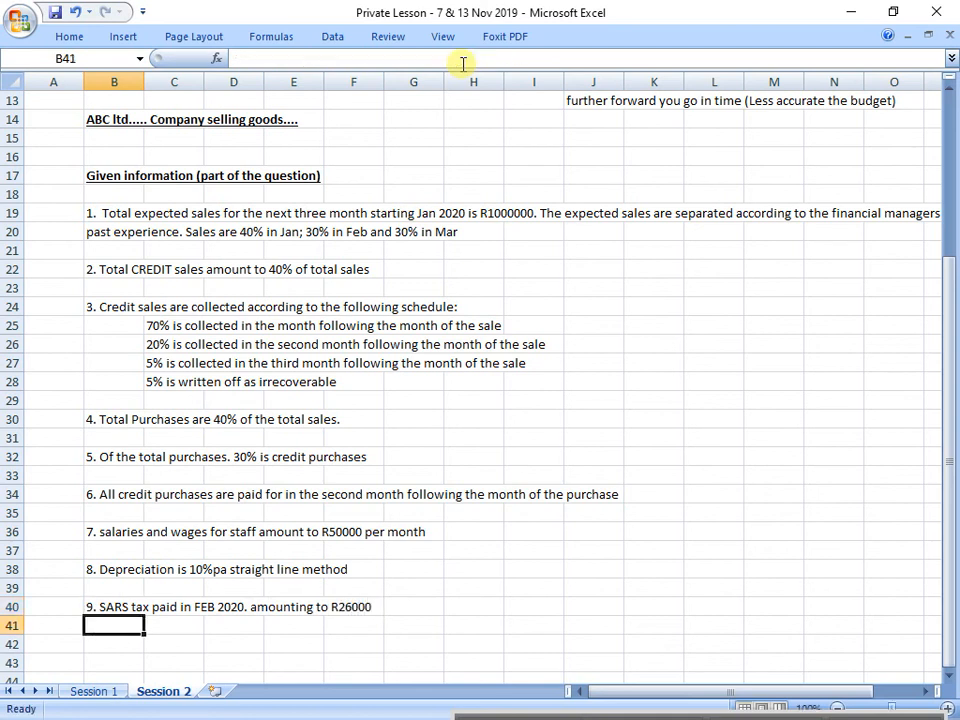
Step: Enter "10. A new server is purchased in JAN 2020 and will be paid off monthly starting Feb 2020." in cell B42, leaving row 41 blank
{"action": "type", "text": "10"}
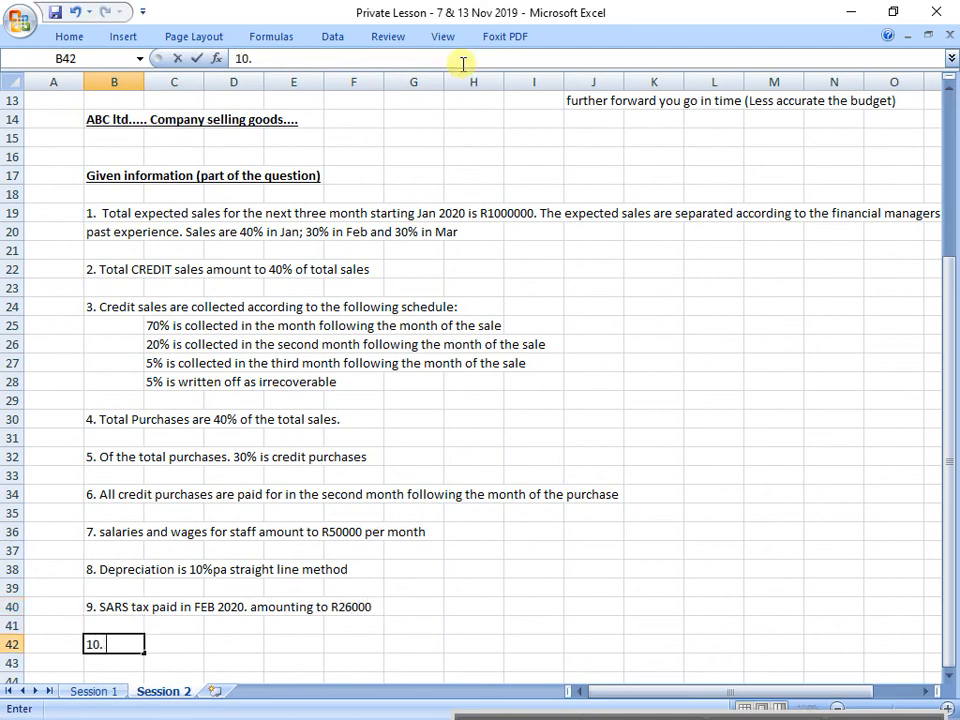
{"action": "type", "text": ". A new server "}
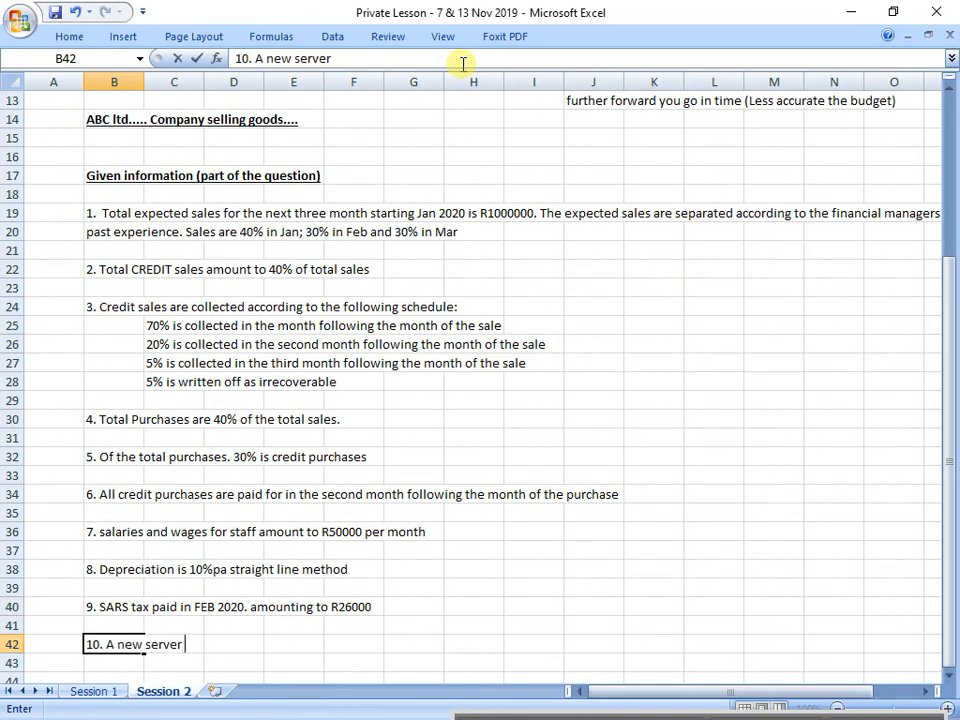
{"action": "type", "text": "is purchased in "}
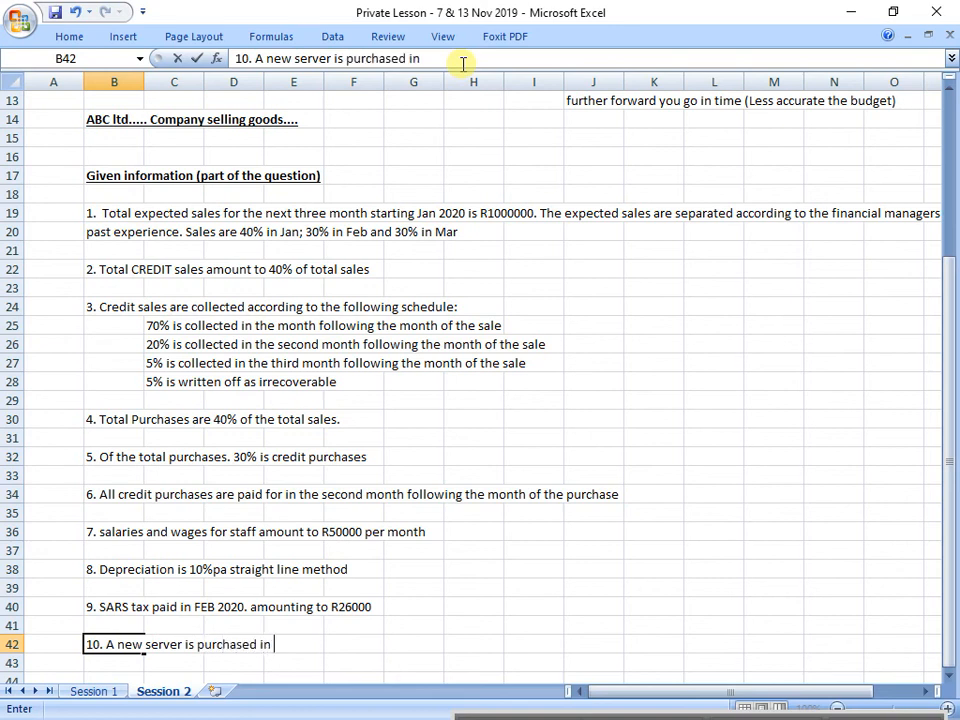
{"action": "type", "text": "JAN 2020 and wit"}
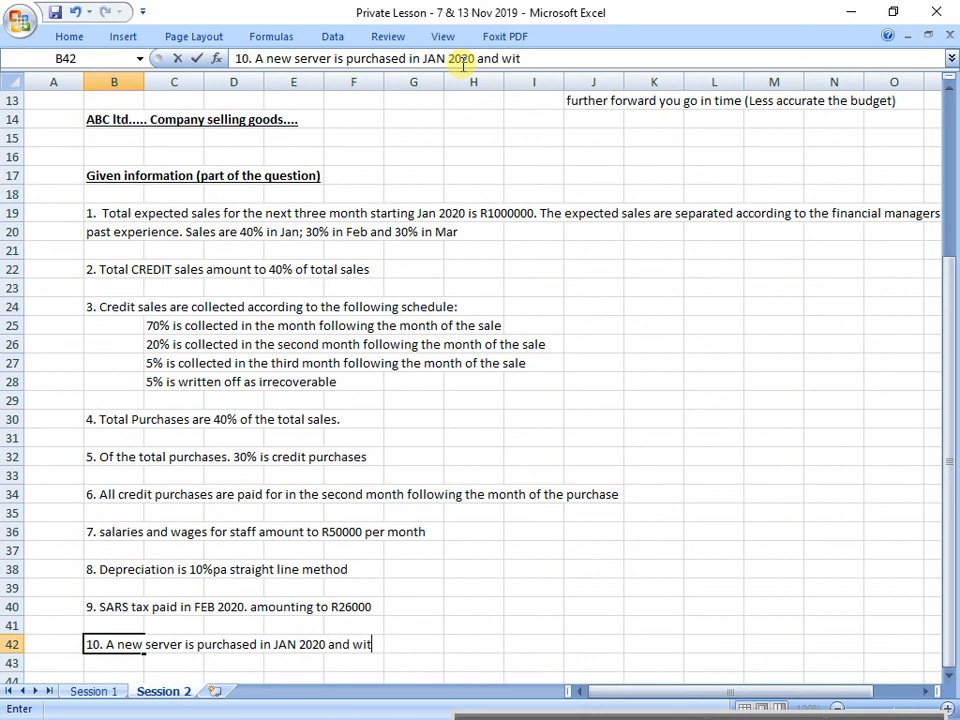
{"action": "key", "text": "BackSpace"}
{"action": "type", "text": "ll be payid of"}
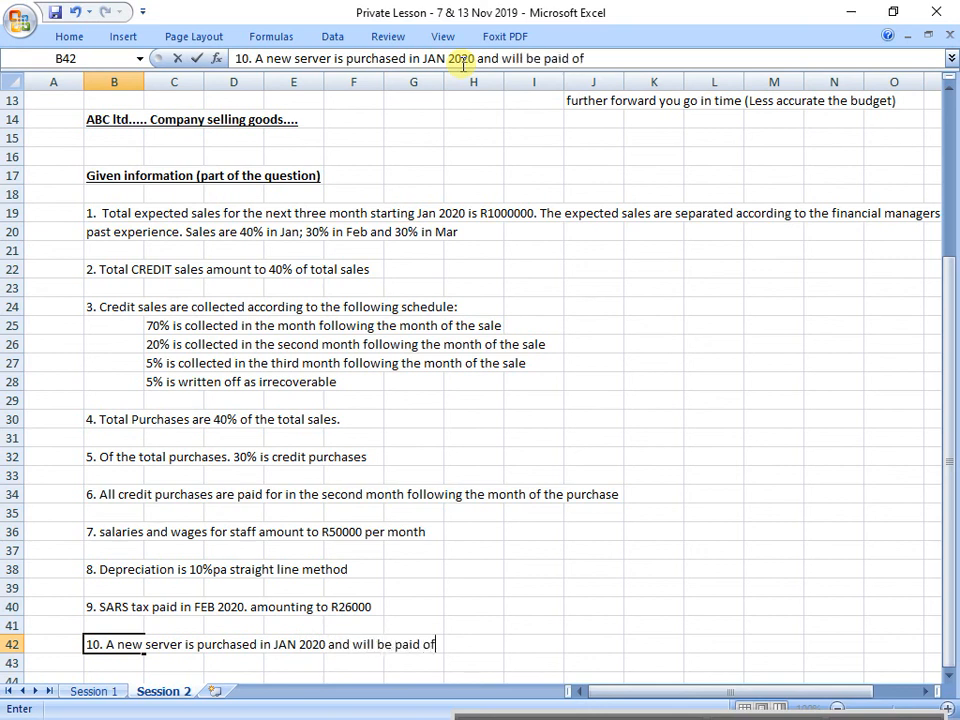
{"action": "type", "text": "f monthly "}
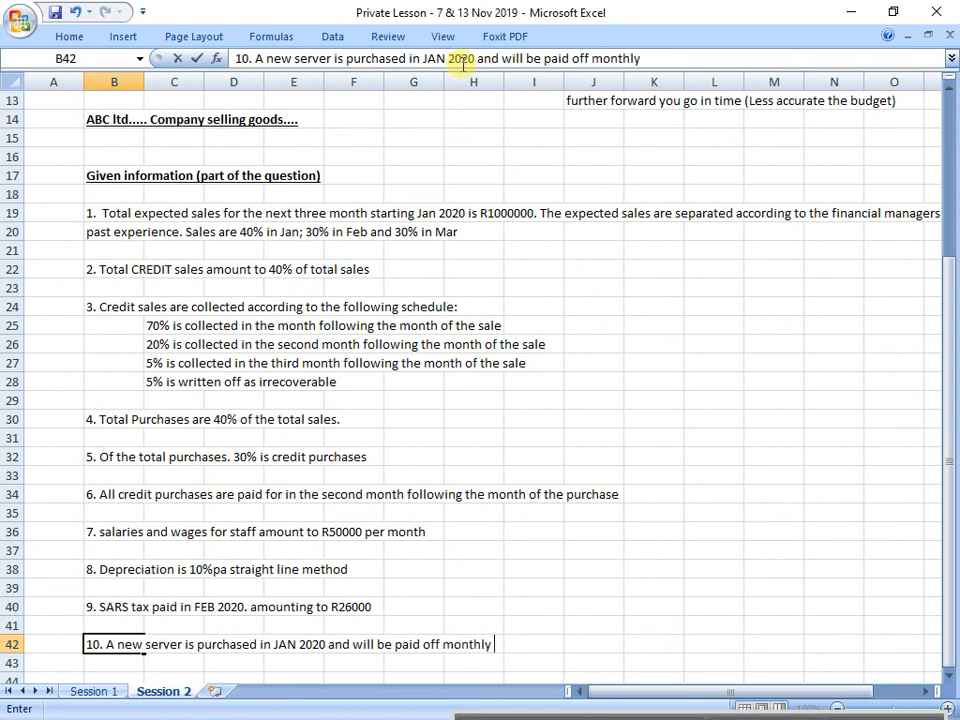
{"action": "type", "text": "starting Jan"}
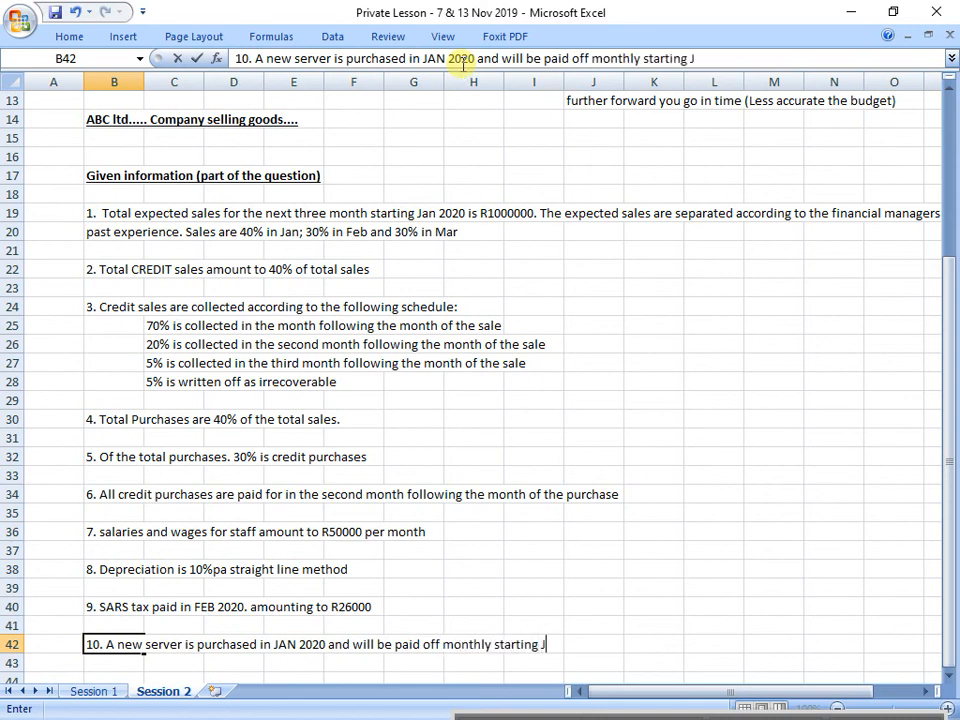
{"action": "key", "text": "BackSpace"}
{"action": "key", "text": "BackSpace"}
{"action": "key", "text": "BackSpace"}
{"action": "type", "text": "Feb 2020."}
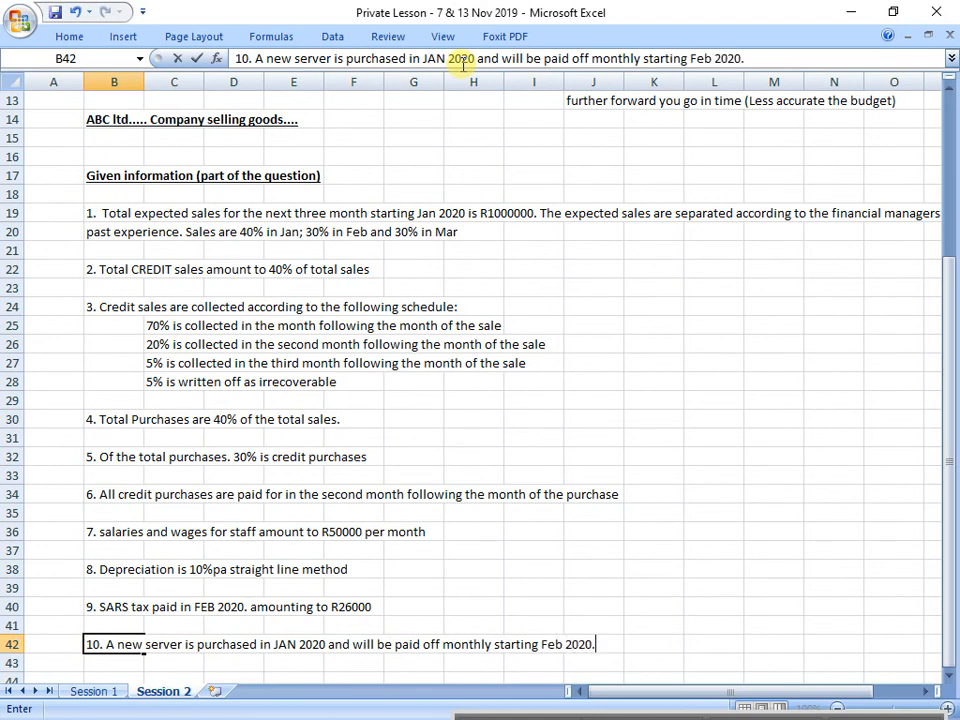
{"action": "type", "text": " Total retail "}
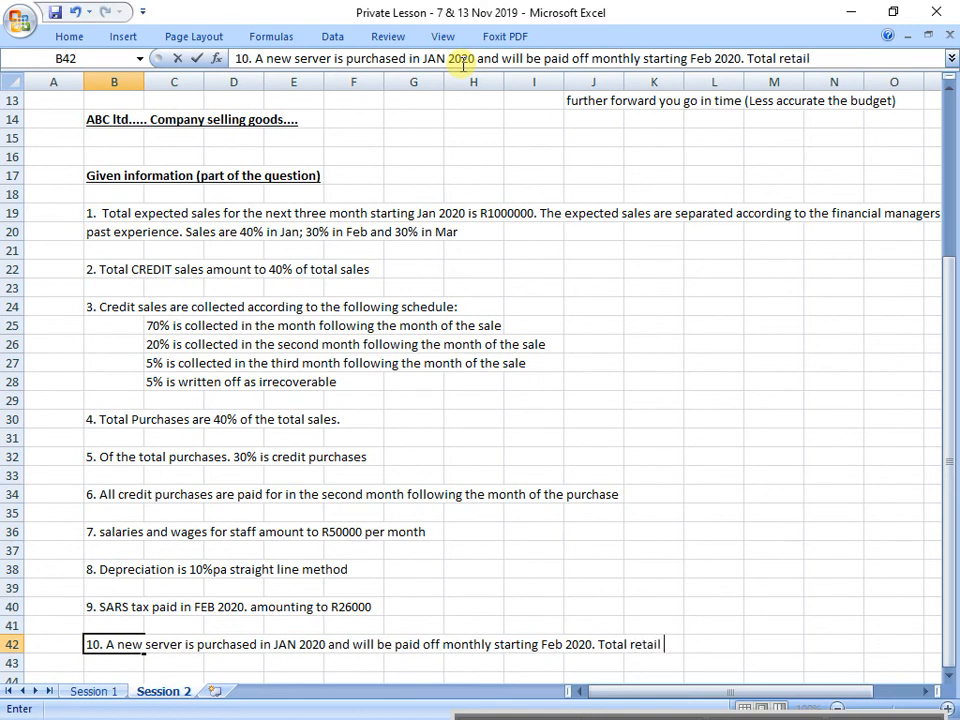
{"action": "type", "text": "price is R100"}
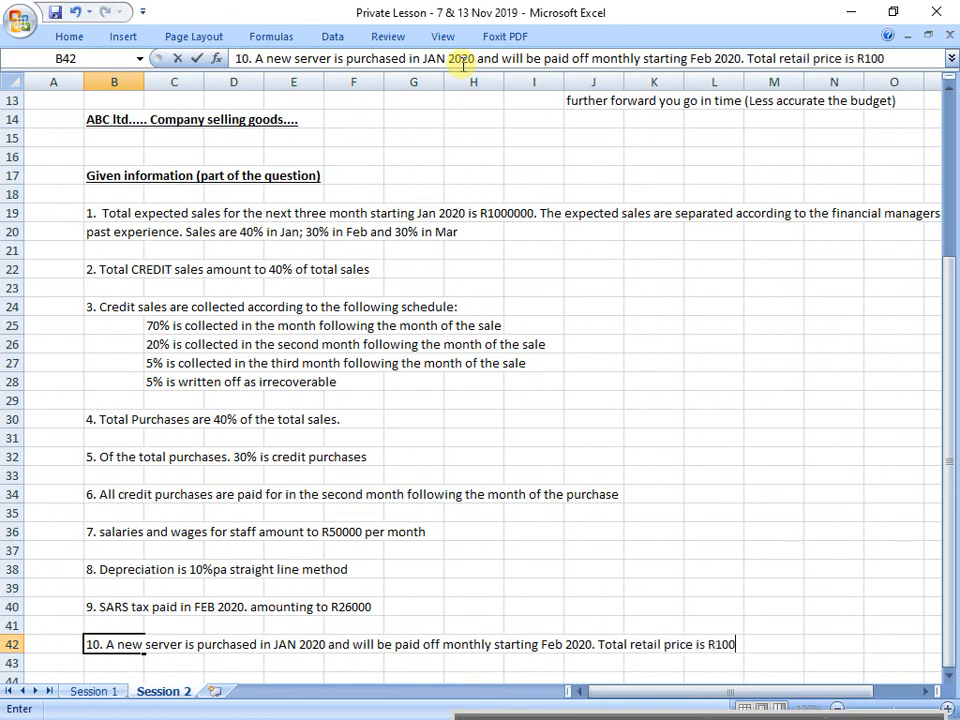
{"action": "type", "text": "000 pai"}
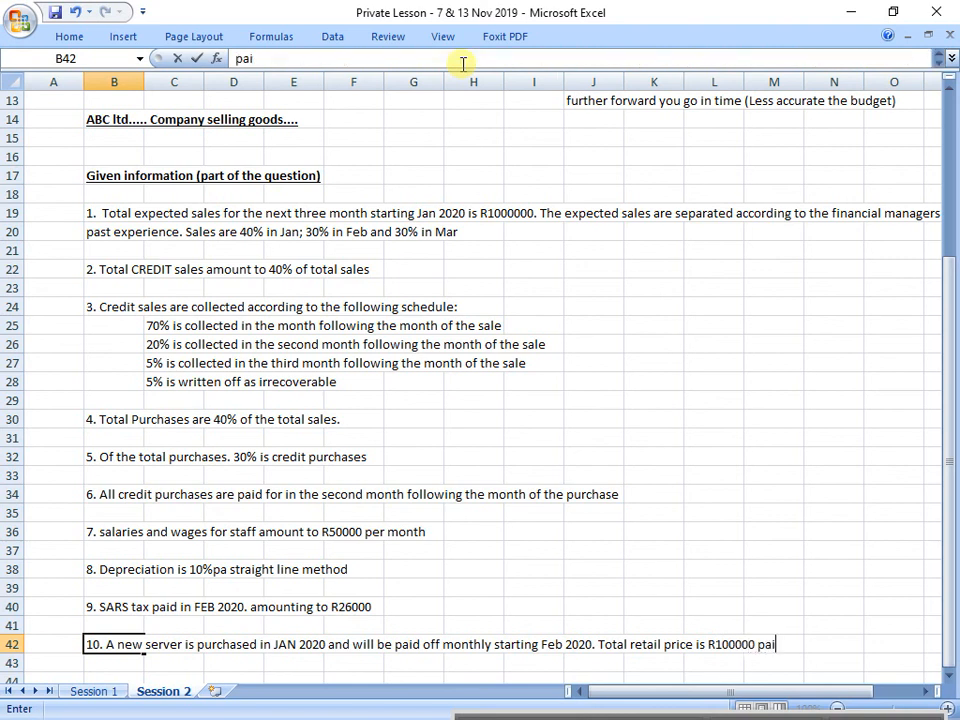
{"action": "type", "text": "d off in equal"}
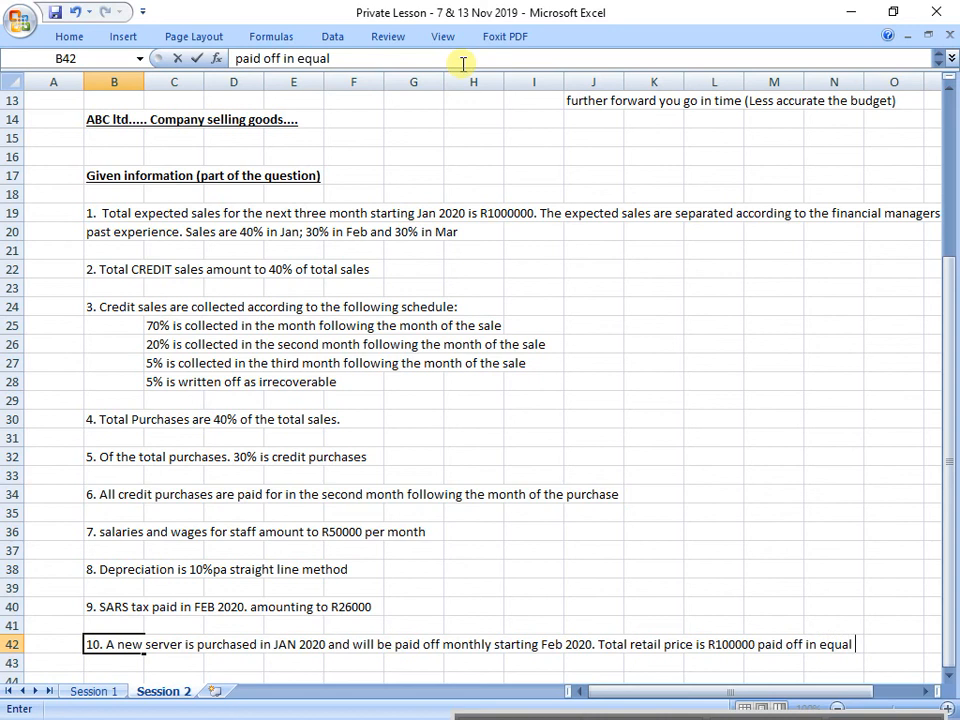
{"action": "type", "text": " monthly"}
Step: Complete the server note in cell B42 with "Total retail price is R100000 paid off in equal monthly"
{"action": "key", "text": "Return"}
Step: Continue the server note in cell B43 with "installments for 2 years"
{"action": "type", "text": "i"}
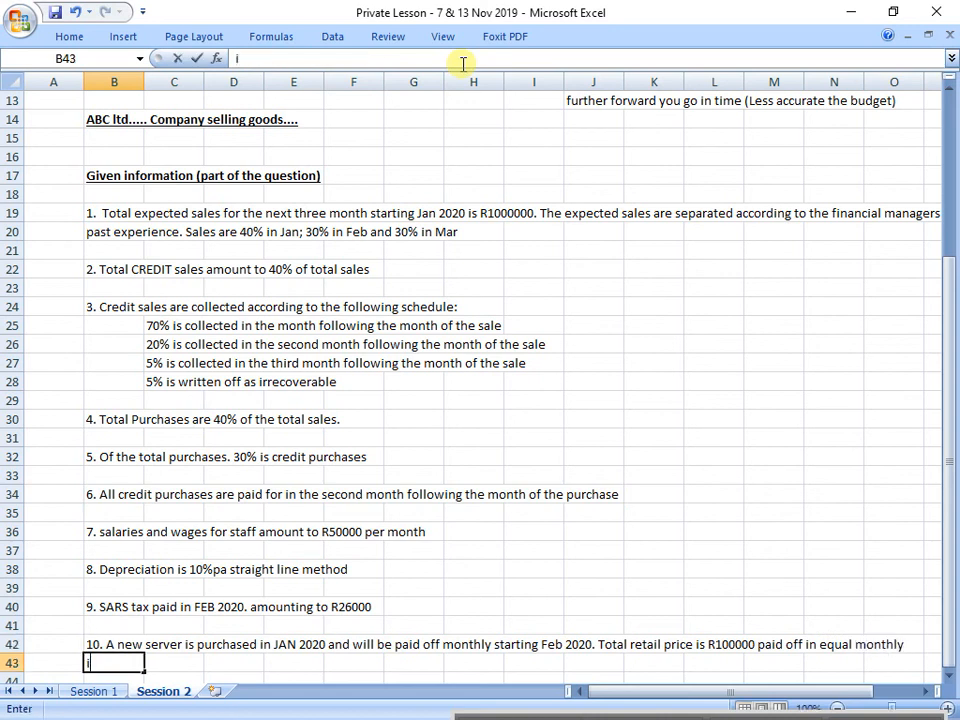
{"action": "type", "text": "nstallment"}
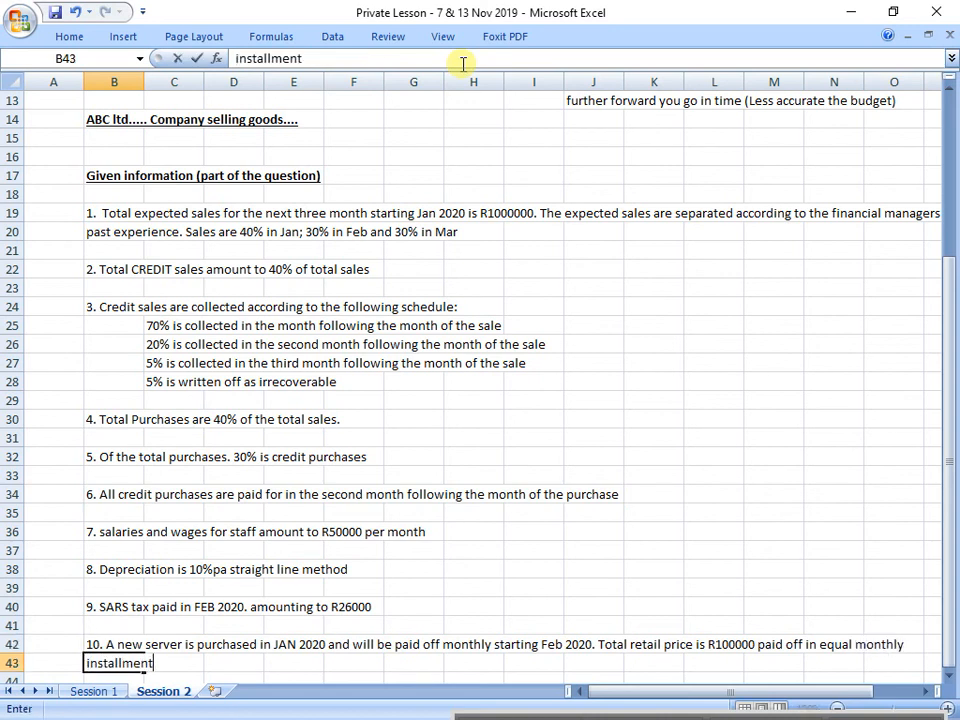
{"action": "type", "text": "s for 2 years"}
{"action": "key", "text": "Return"}
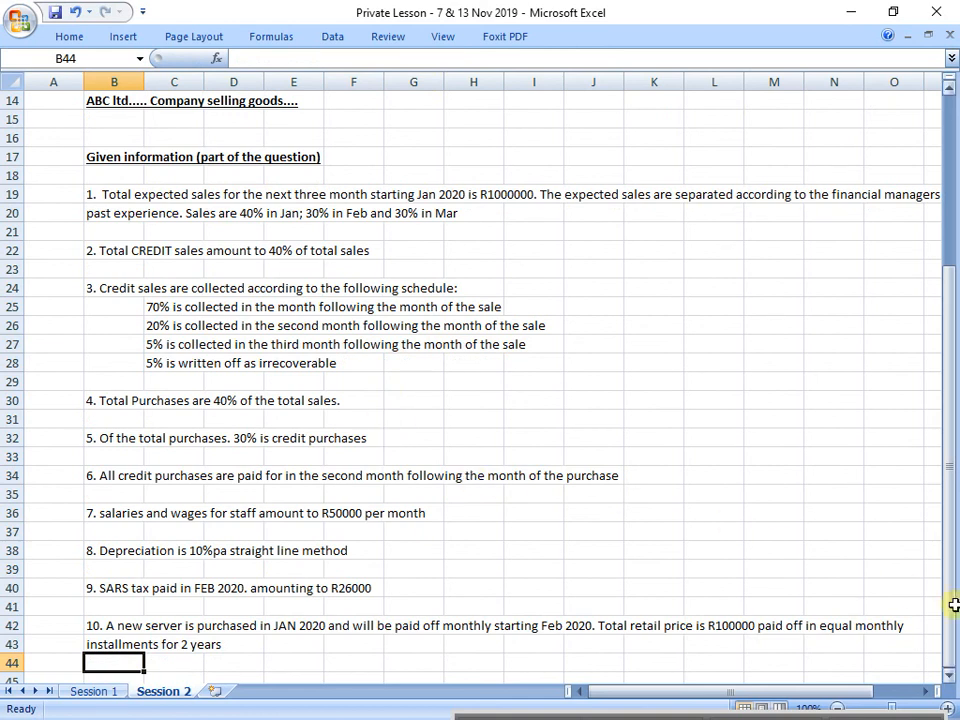
{"action": "left_click", "coordinate": [949, 674]}
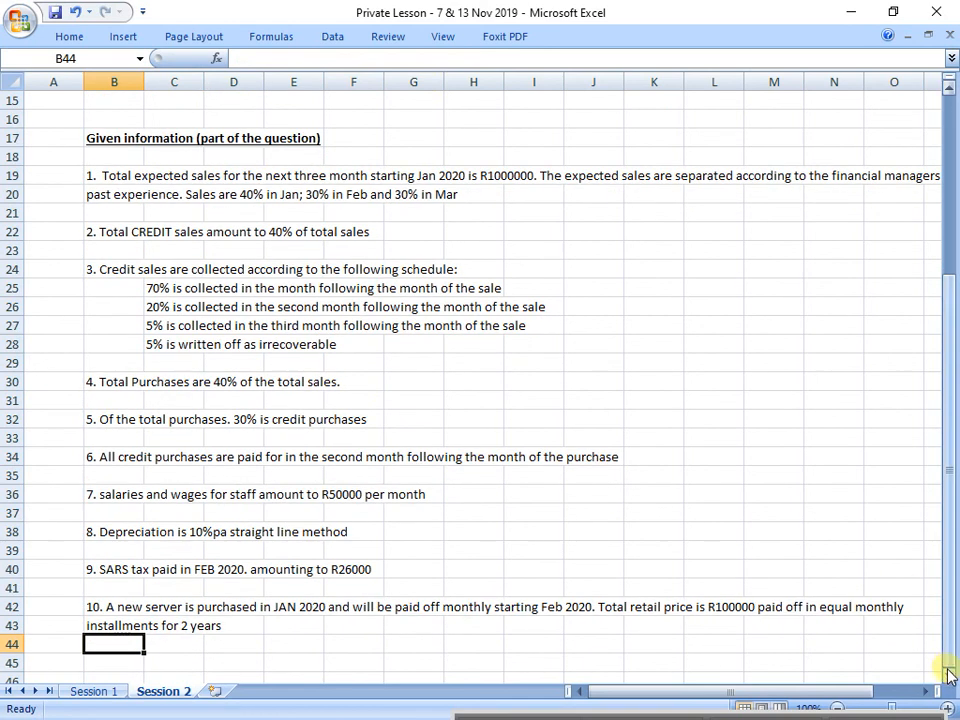
{"action": "left_click", "coordinate": [949, 676]}
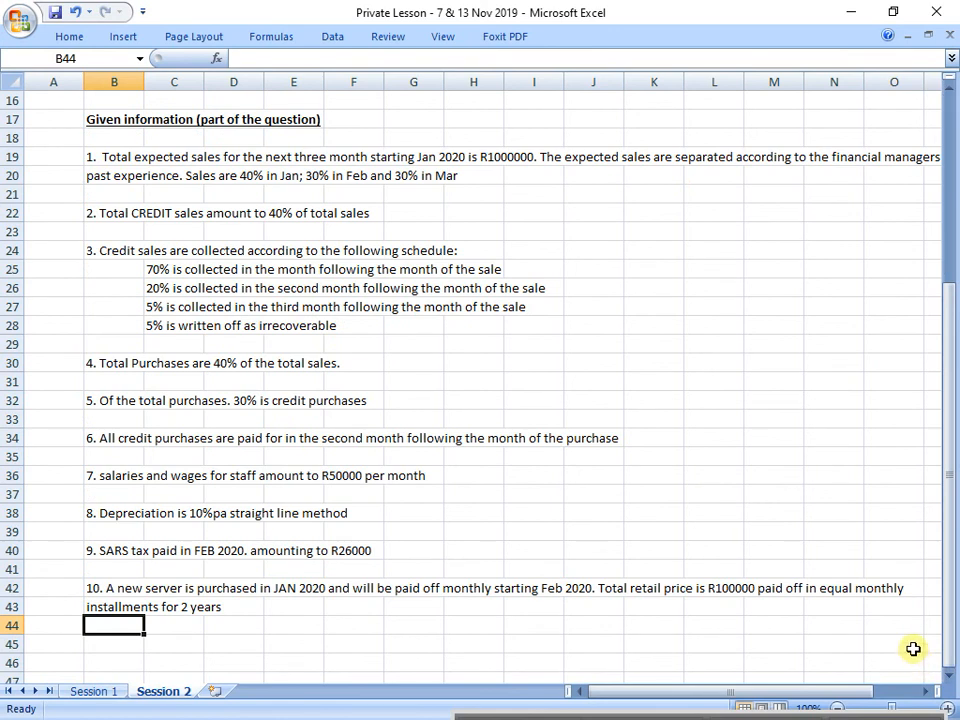
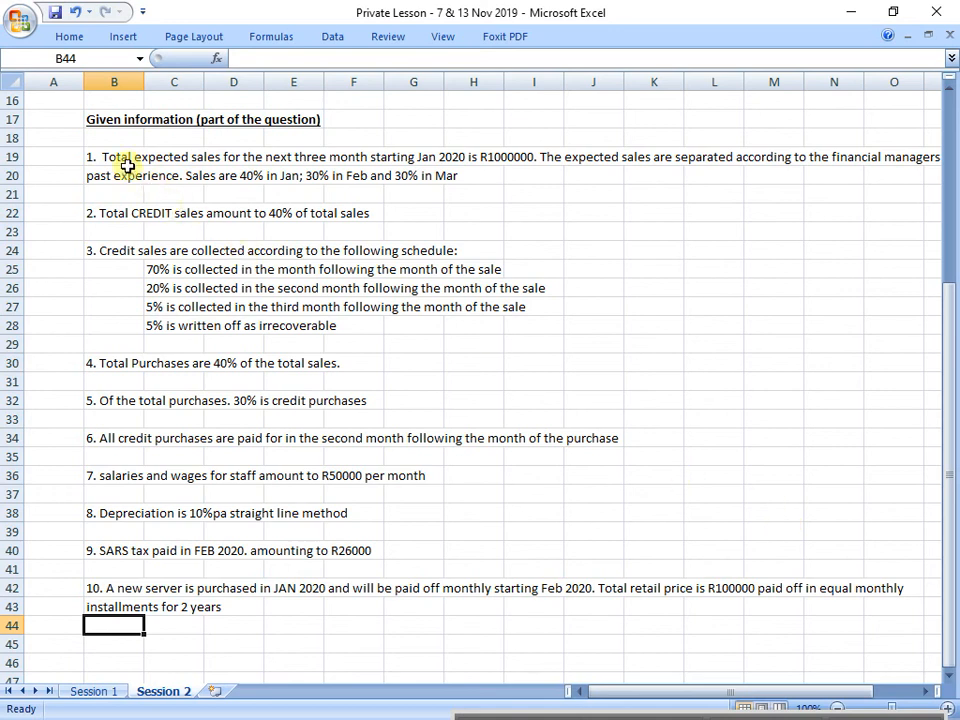
{"action": "left_click_drag", "start_coordinate": [124, 163], "coordinate": [874, 600]}
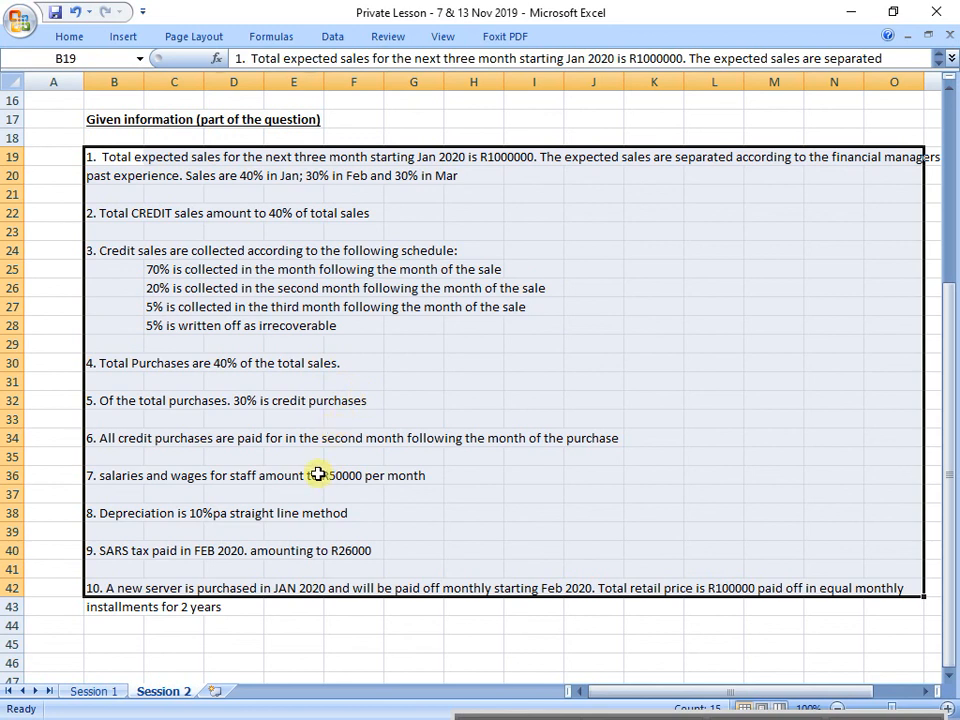
{"action": "scroll", "coordinate": [225, 290], "scroll_direction": "up", "scroll_amount": 1}
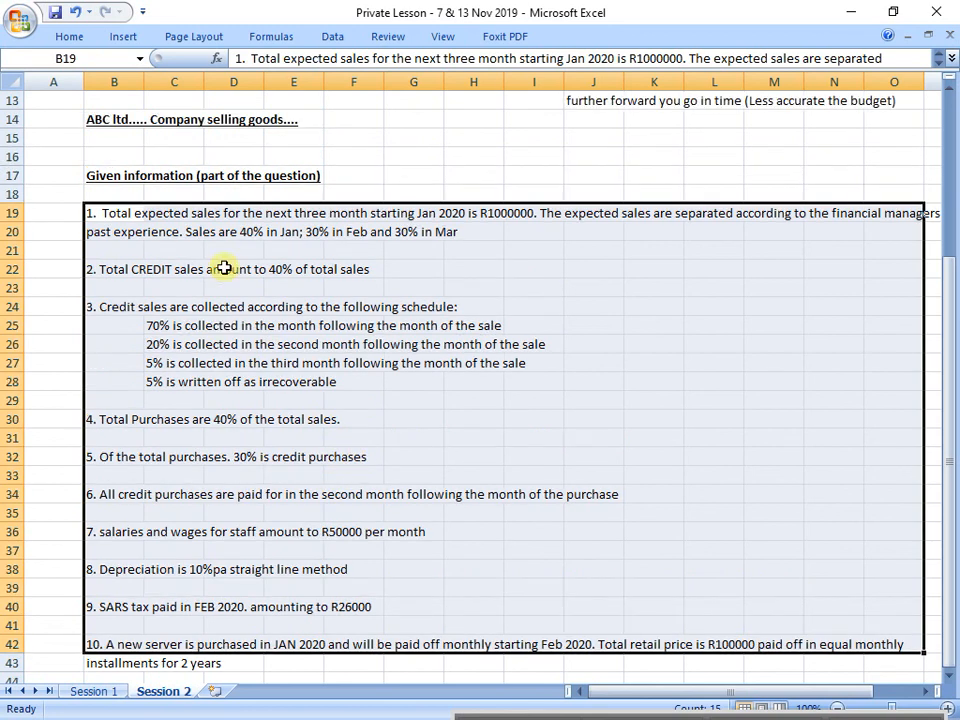
{"action": "left_click", "coordinate": [118, 180]}
{"action": "left_click_drag", "start_coordinate": [118, 183], "coordinate": [295, 178]}
Step: Copy the highlighted "Required: Create a Budget for the first quarter of 2020....." line from B12:G12 to cell B45, below the server note
{"action": "scroll", "coordinate": [281, 199], "scroll_direction": "up", "scroll_amount": 1}
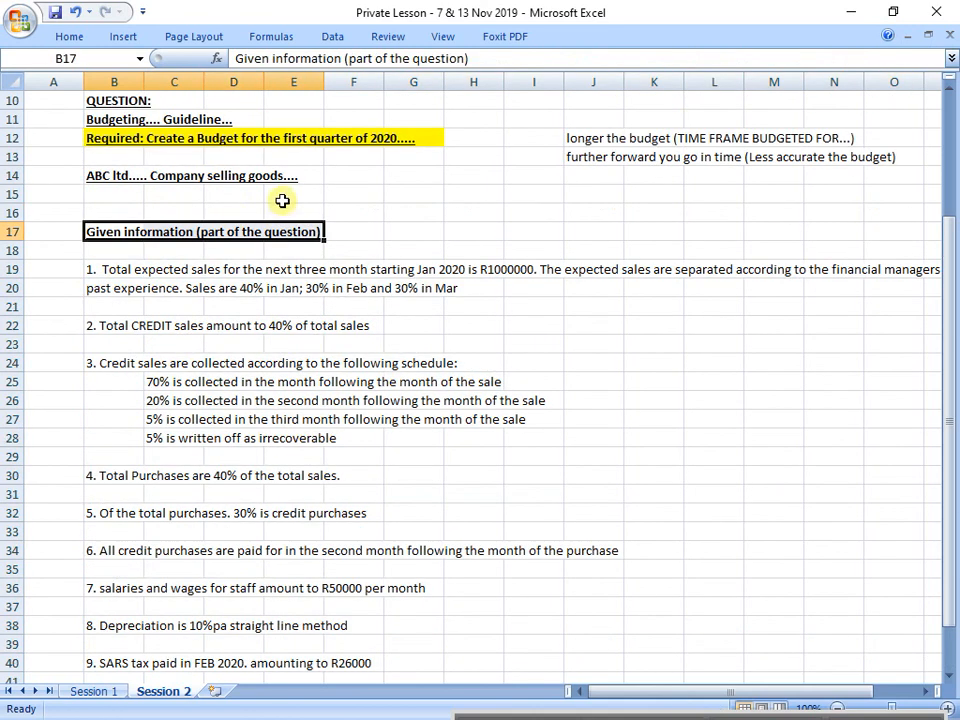
{"action": "left_click", "coordinate": [107, 140]}
{"action": "left_click_drag", "start_coordinate": [107, 140], "coordinate": [430, 140]}
{"action": "key", "text": "ctrl+c"}
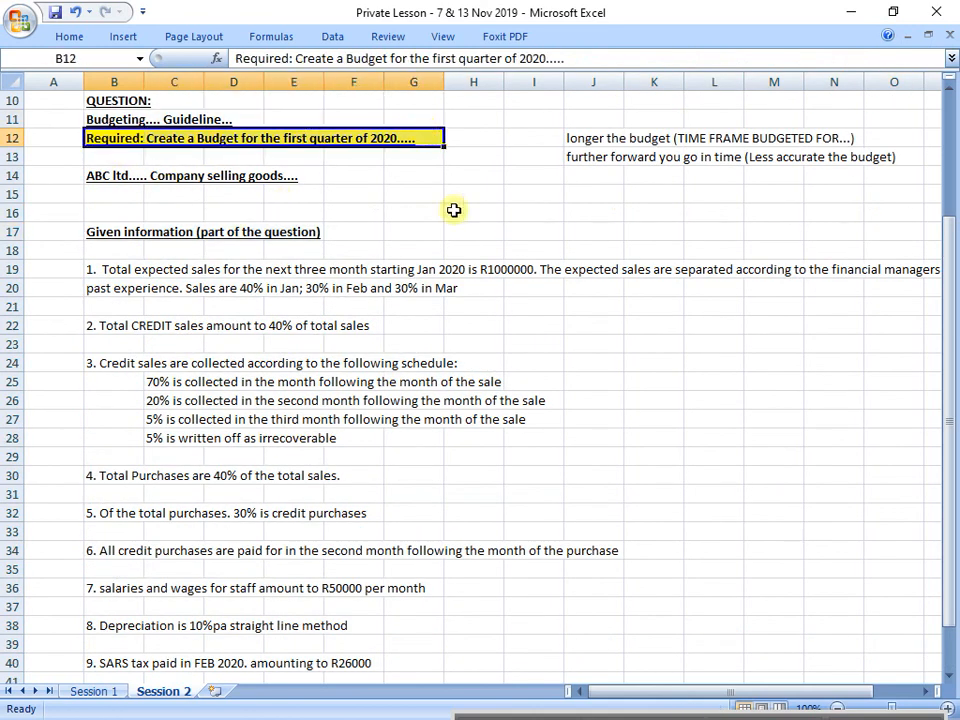
{"action": "scroll", "coordinate": [467, 230], "scroll_direction": "down", "scroll_amount": 3}
{"action": "scroll", "coordinate": [470, 243], "scroll_direction": "down", "scroll_amount": 2}
{"action": "left_click", "coordinate": [124, 478]}
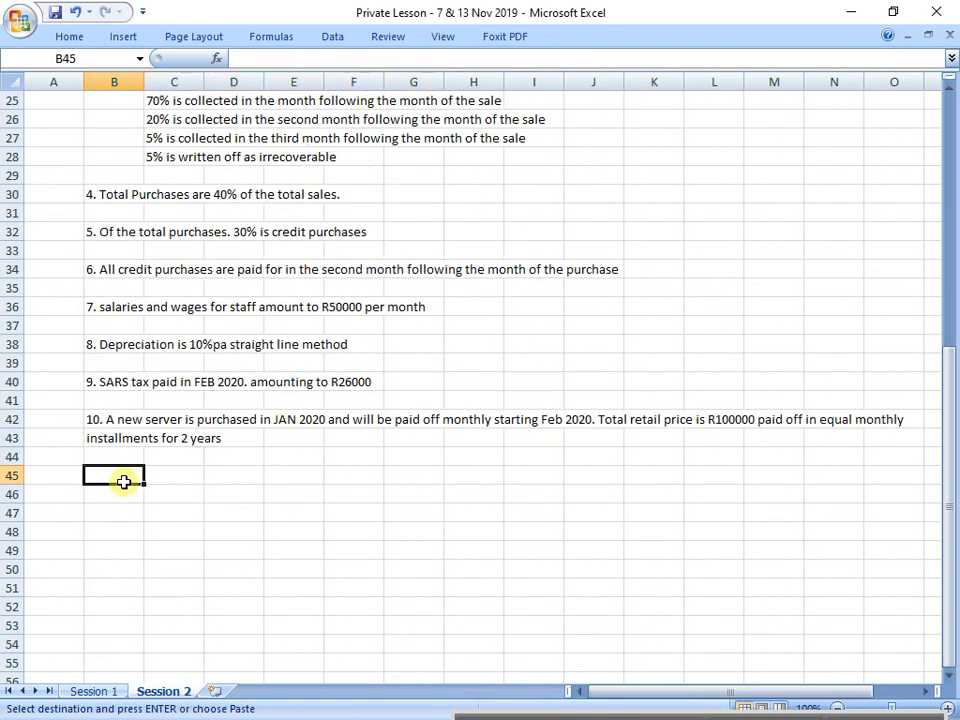
{"action": "key", "text": "ctrl+v"}
{"action": "left_click", "coordinate": [352, 587]}
Step: Start a note in cell B48 reading "NB: format for the budget....."
{"action": "scroll", "coordinate": [352, 585], "scroll_direction": "up", "scroll_amount": 3}
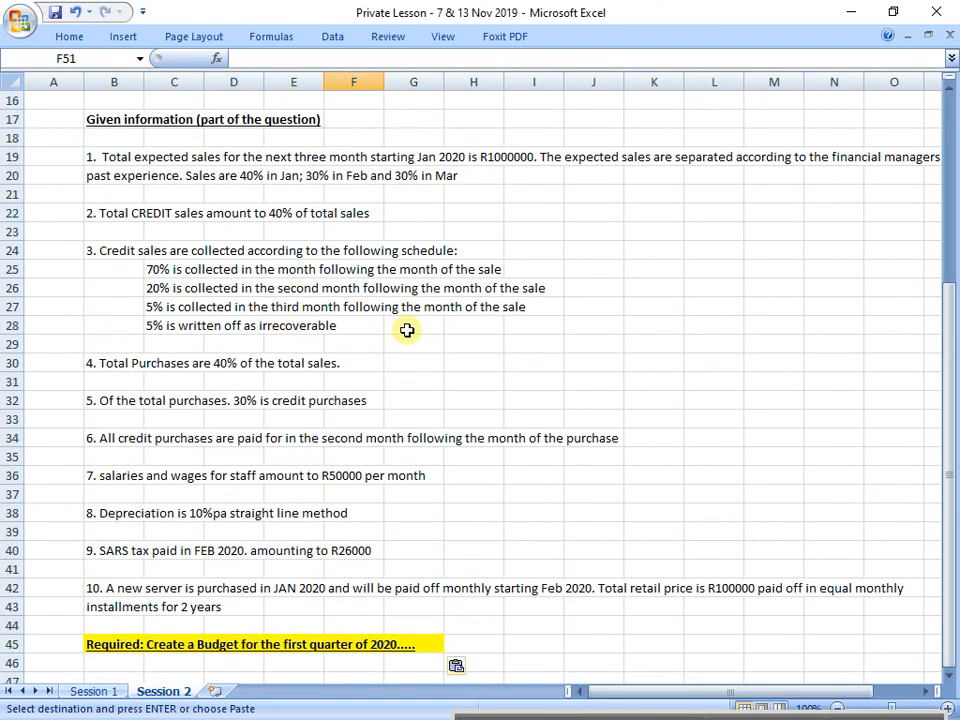
{"action": "left_click", "coordinate": [922, 691]}
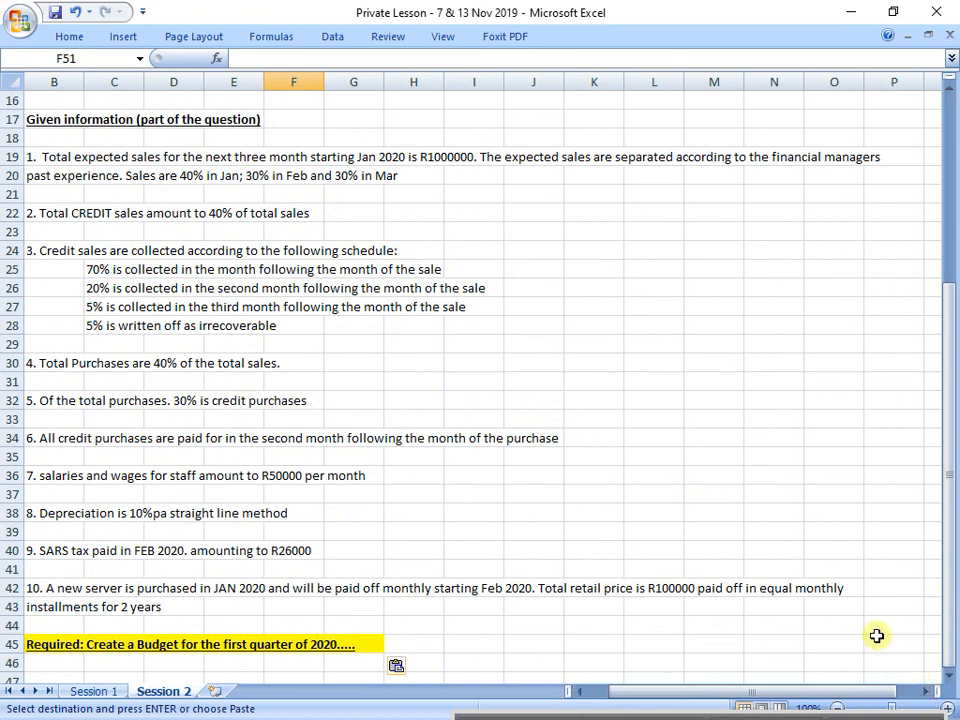
{"action": "scroll", "coordinate": [285, 520], "scroll_direction": "down", "scroll_amount": 5}
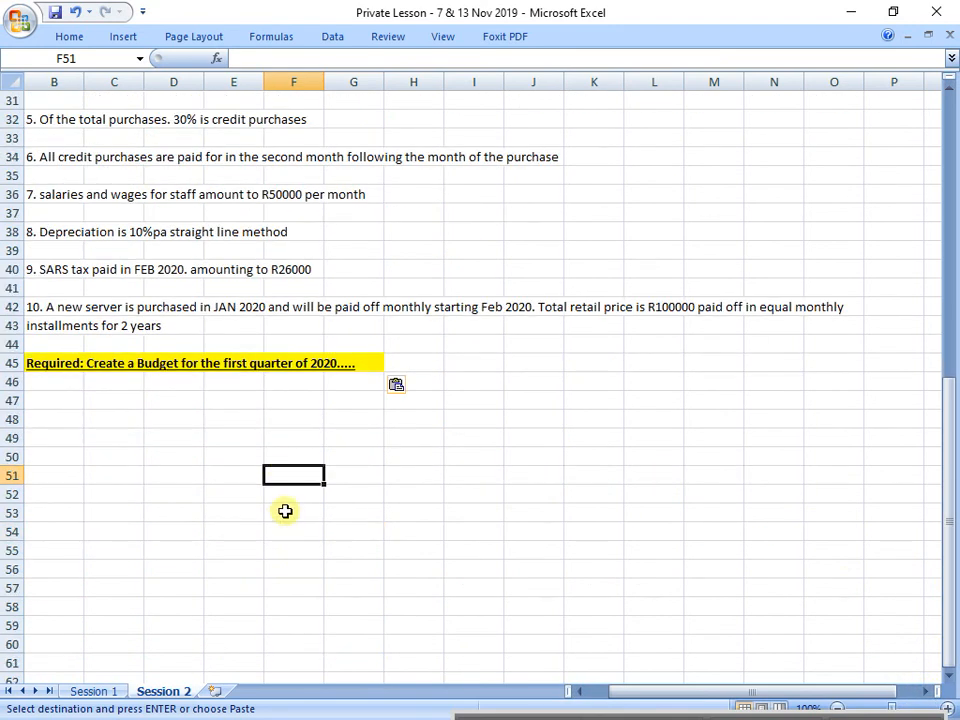
{"action": "scroll", "coordinate": [286, 510], "scroll_direction": "down", "scroll_amount": 5}
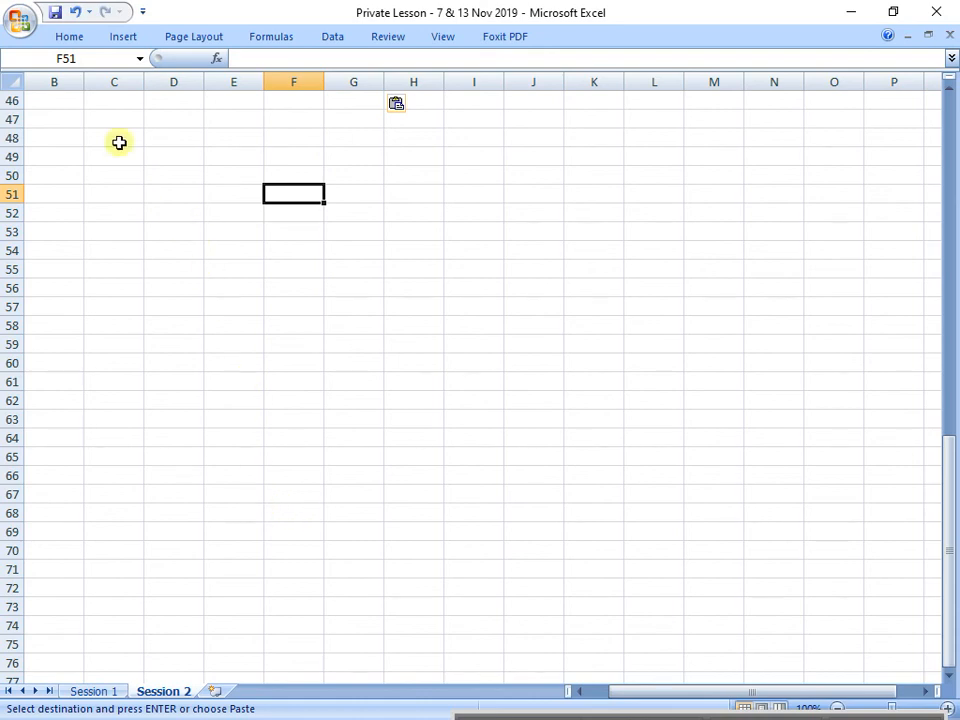
{"action": "left_click", "coordinate": [70, 136]}
{"action": "type", "text": "NB"}
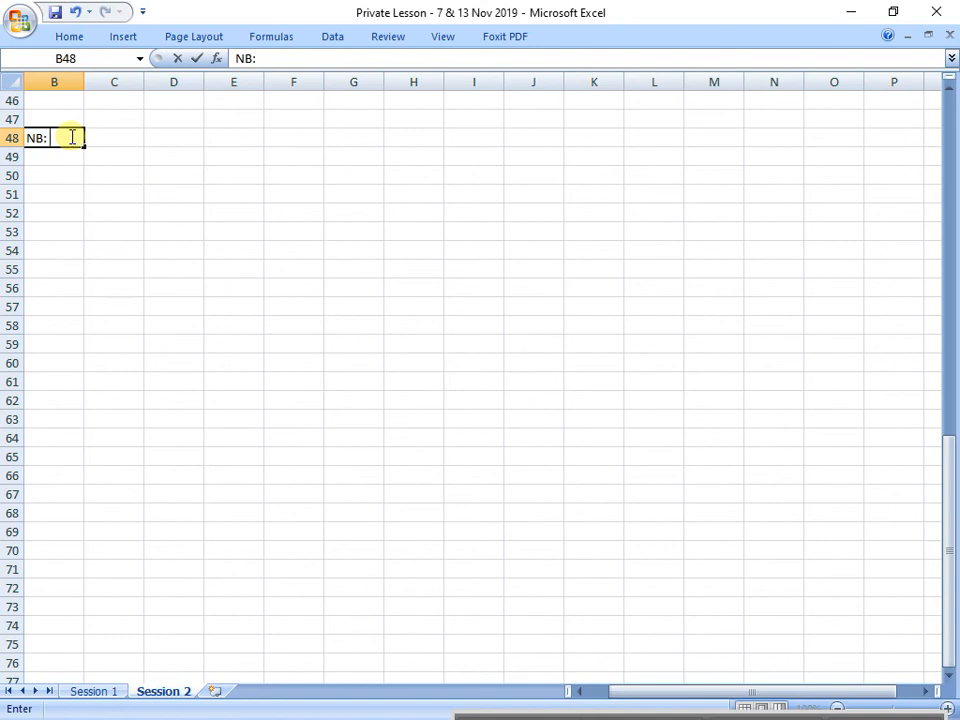
{"action": "type", "text": ": format for the budget....."}
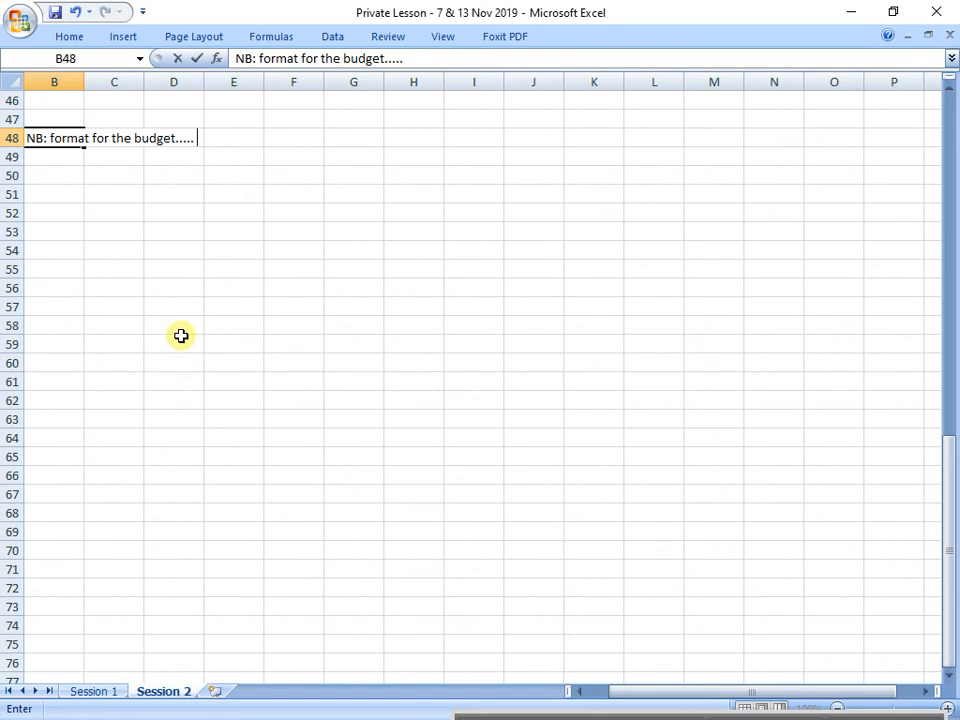
Step: Complete the note in cell B48 with "GROUP receipts and payments separate then summarise...."
{"action": "type", "text": "GROUP"}
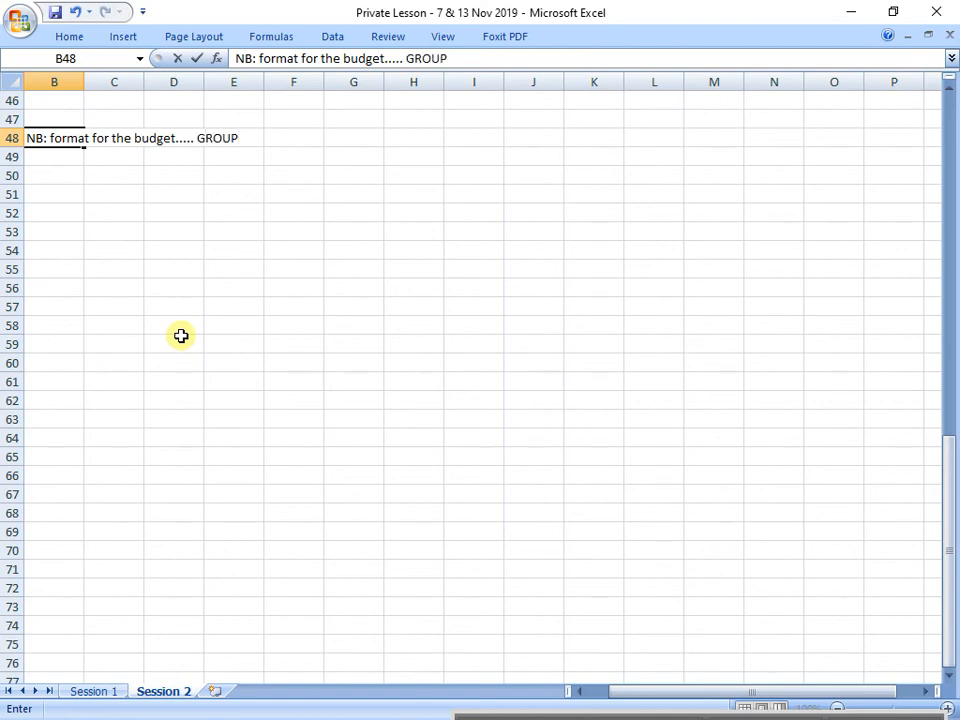
{"action": "type", "text": " receipts and "}
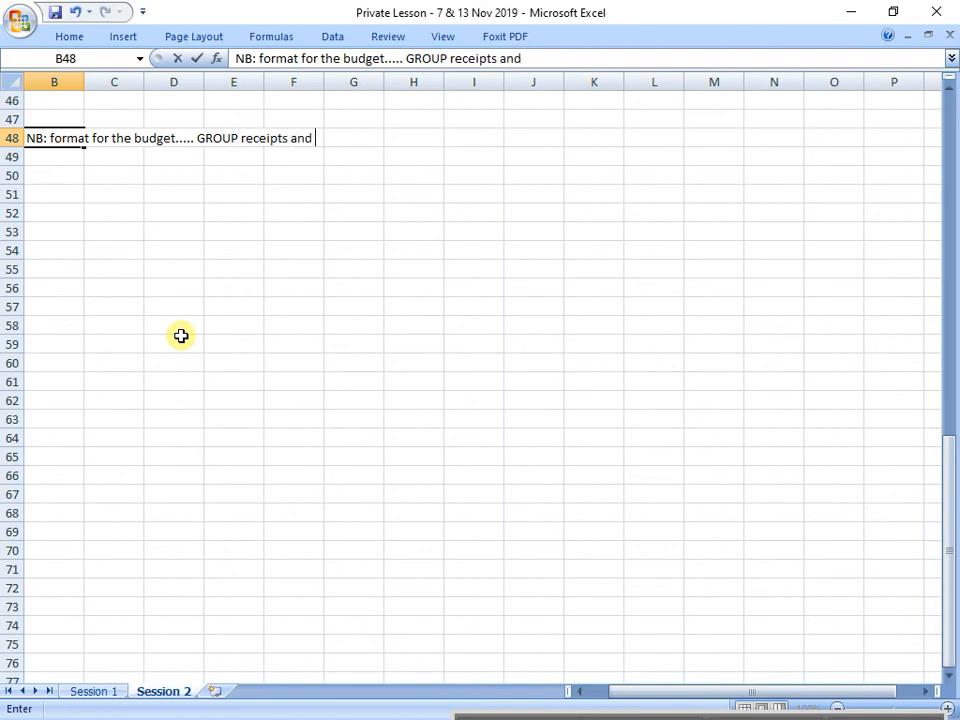
{"action": "type", "text": "payments s"}
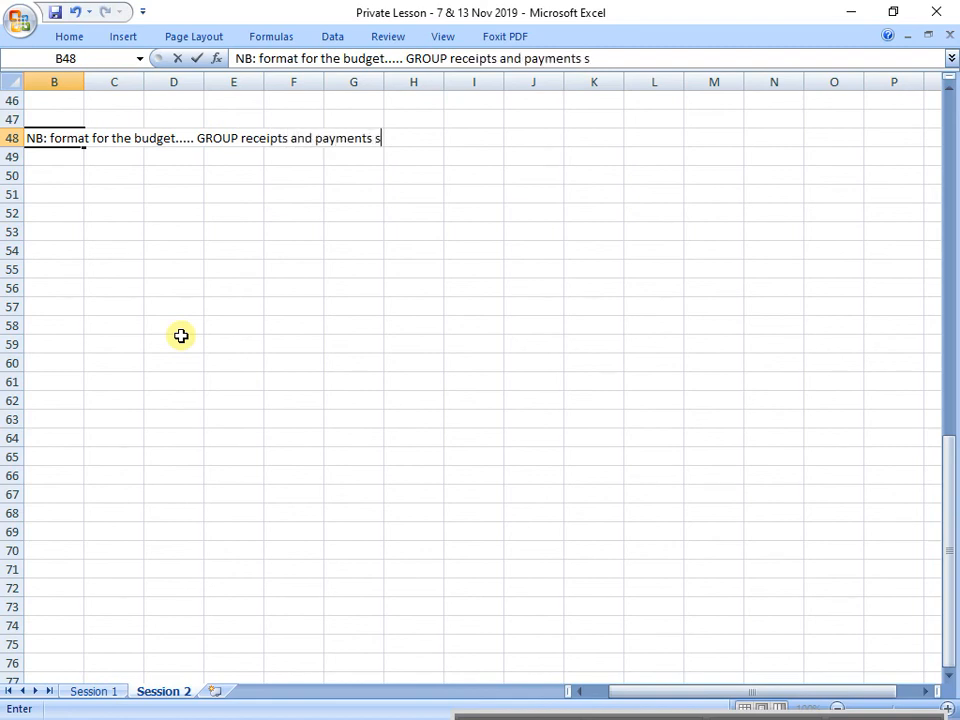
{"action": "type", "text": "eparate then s"}
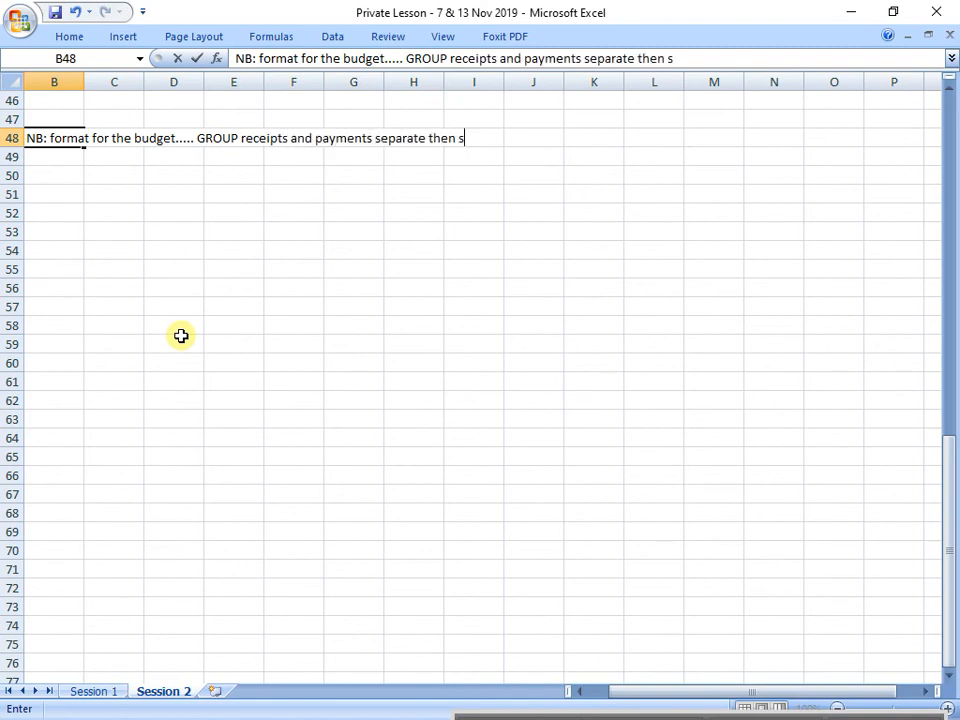
{"action": "type", "text": "ummar"}
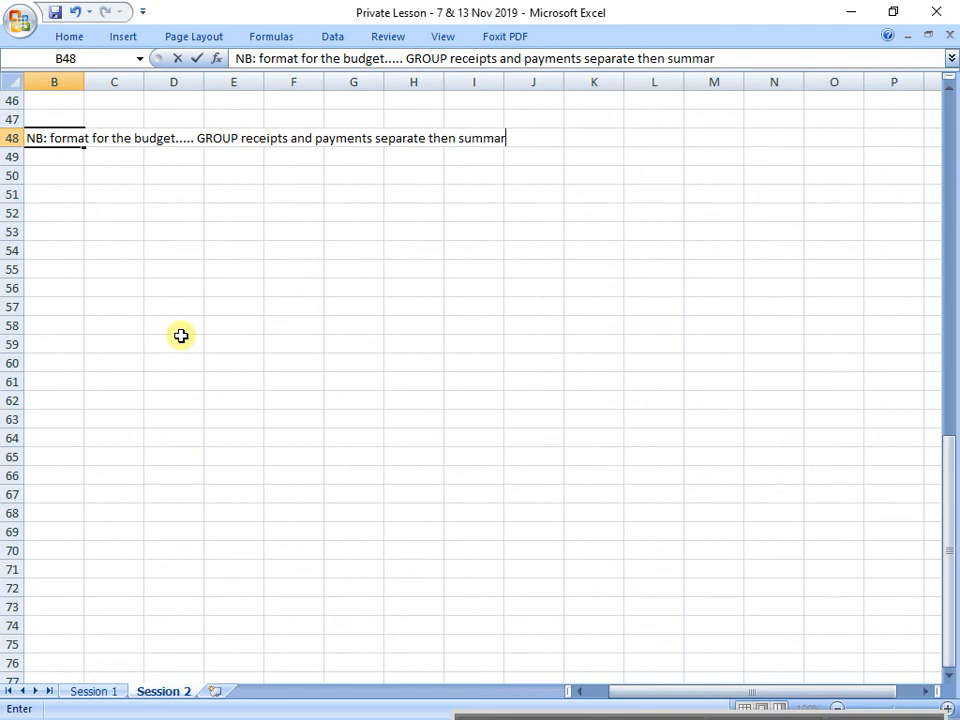
{"action": "type", "text": "ise"}
{"action": "type", "text": "...."}
{"action": "key", "text": "Return"}
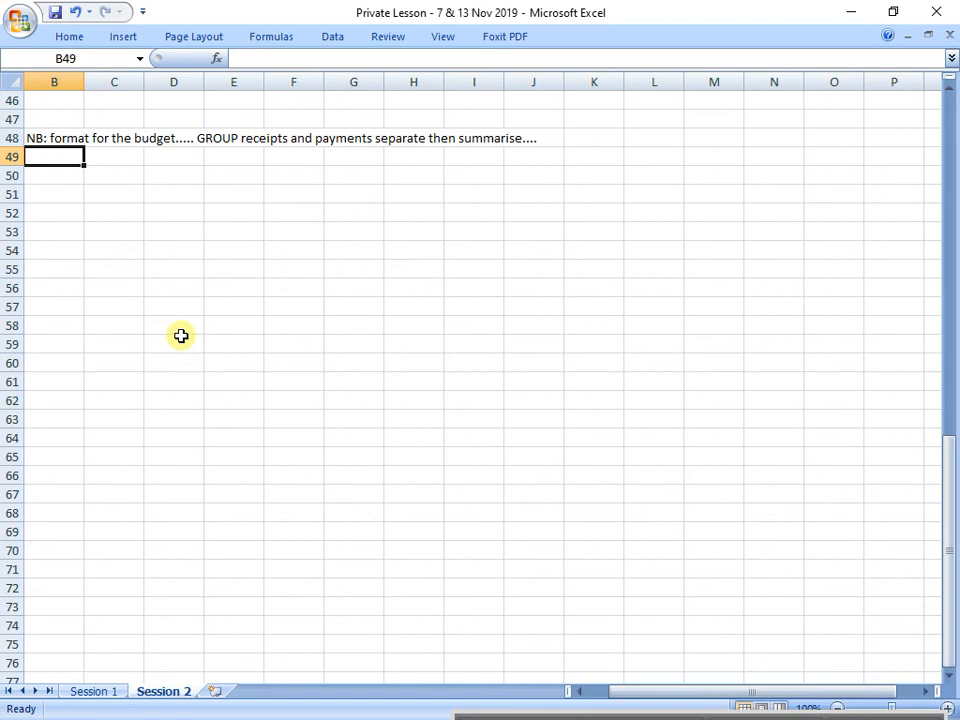
Step: Enter the heading "FORMAT:" in cell C50 and make it bold and underlined
{"action": "left_click", "coordinate": [115, 177]}
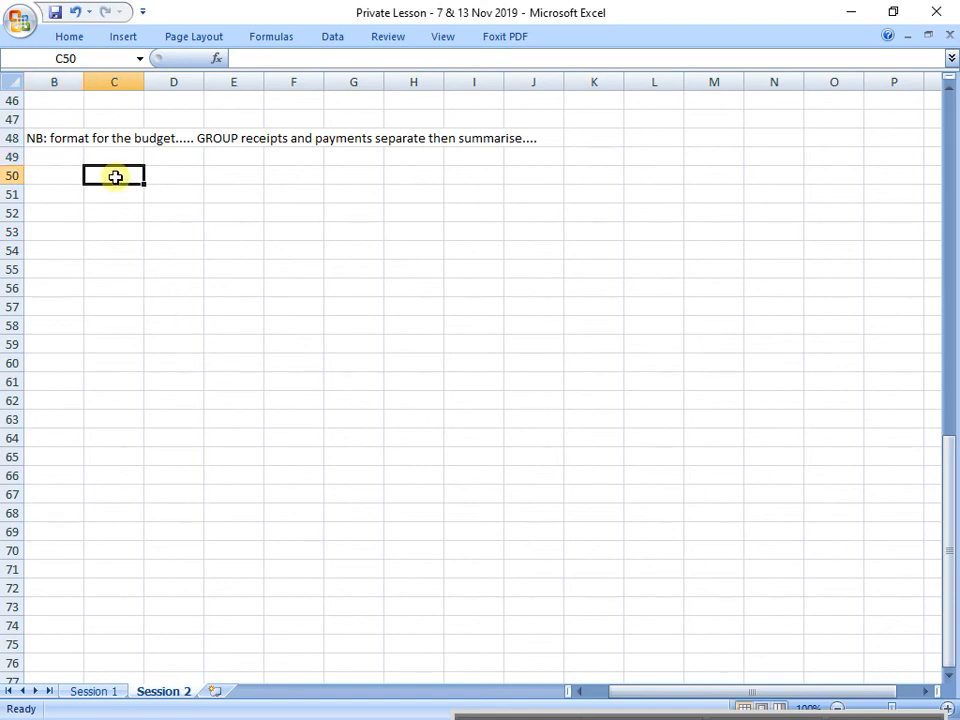
{"action": "type", "text": "FORMAT"}
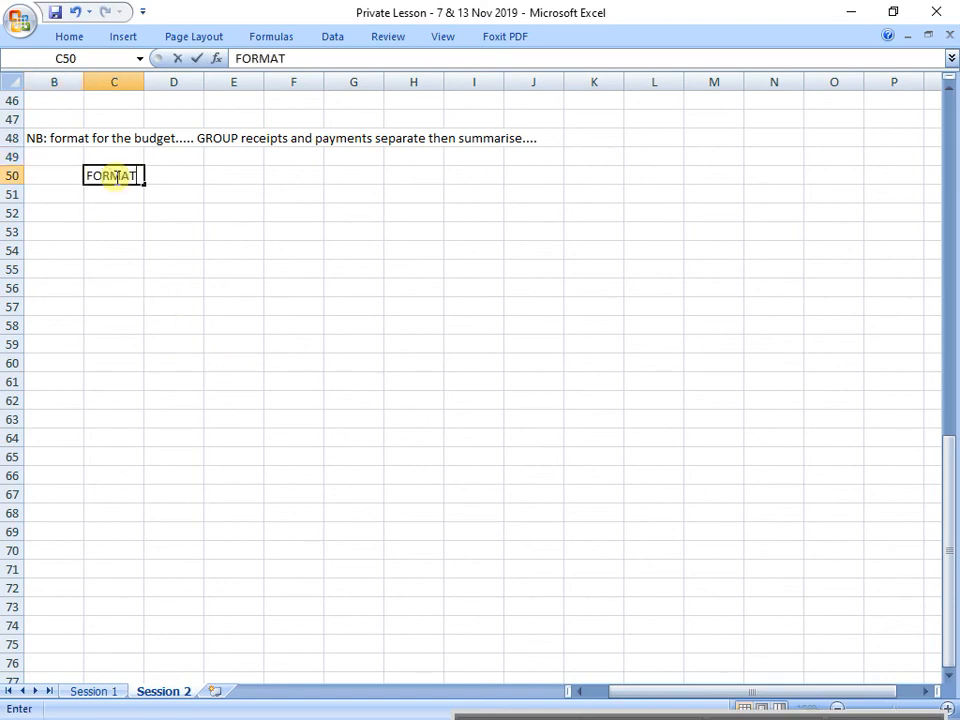
{"action": "type", "text": ":"}
{"action": "key", "text": "Return"}
{"action": "left_click", "coordinate": [115, 177]}
{"action": "key", "text": "ctrl+b"}
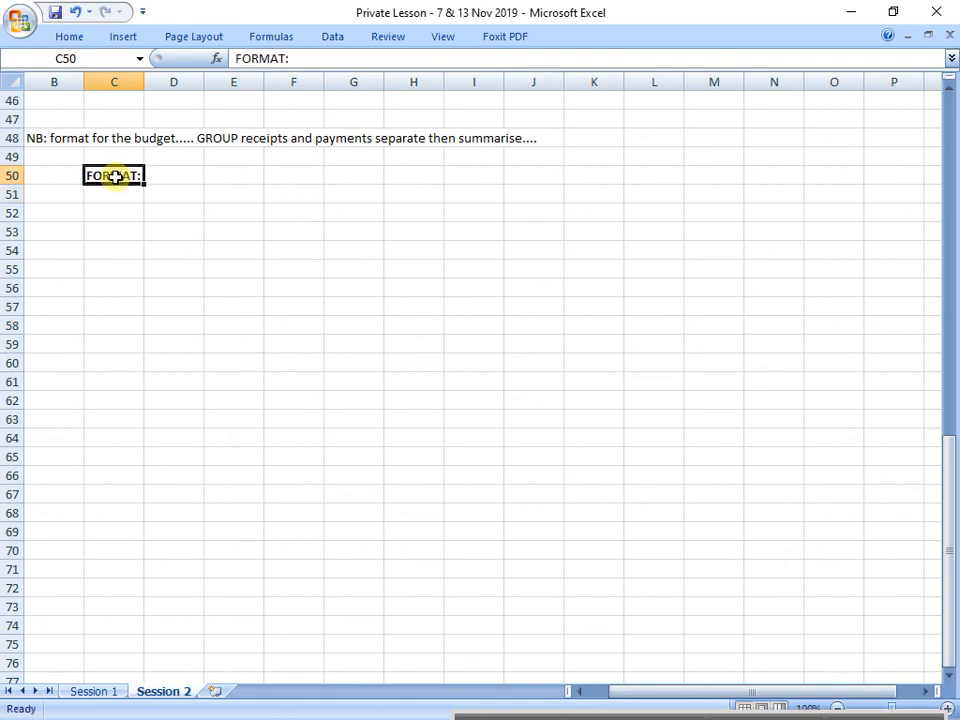
Step: Enter the label "RECEIPTS sections:" in cell C52, leaving row 51 blank
{"action": "key", "text": "Return"}
{"action": "key", "text": "Down"}
{"action": "type", "text": "RECE"}
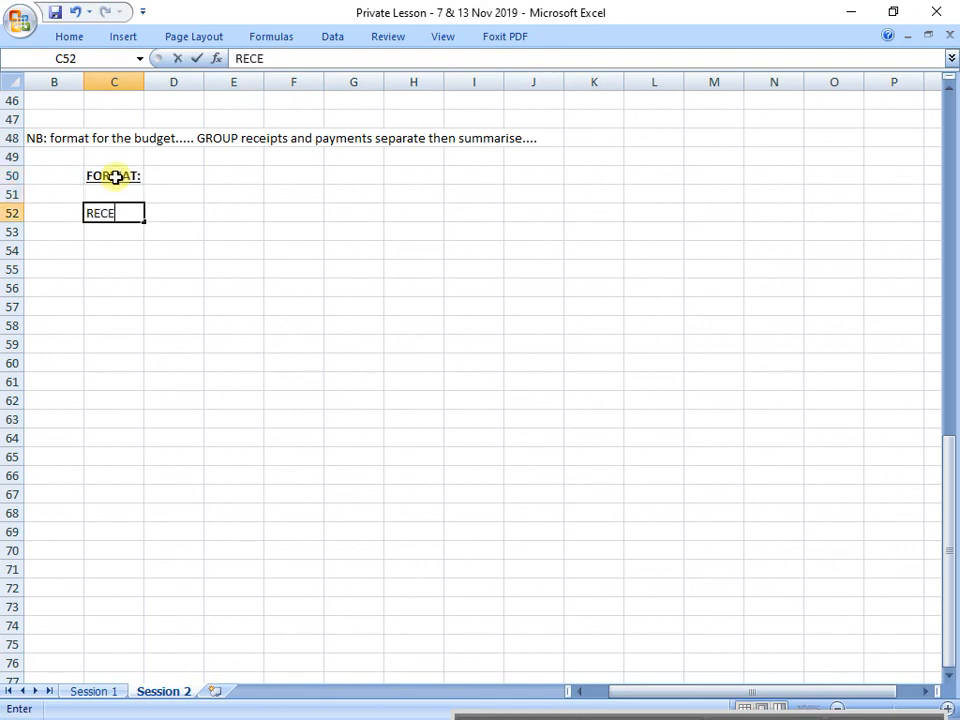
{"action": "type", "text": "IPTS sections"}
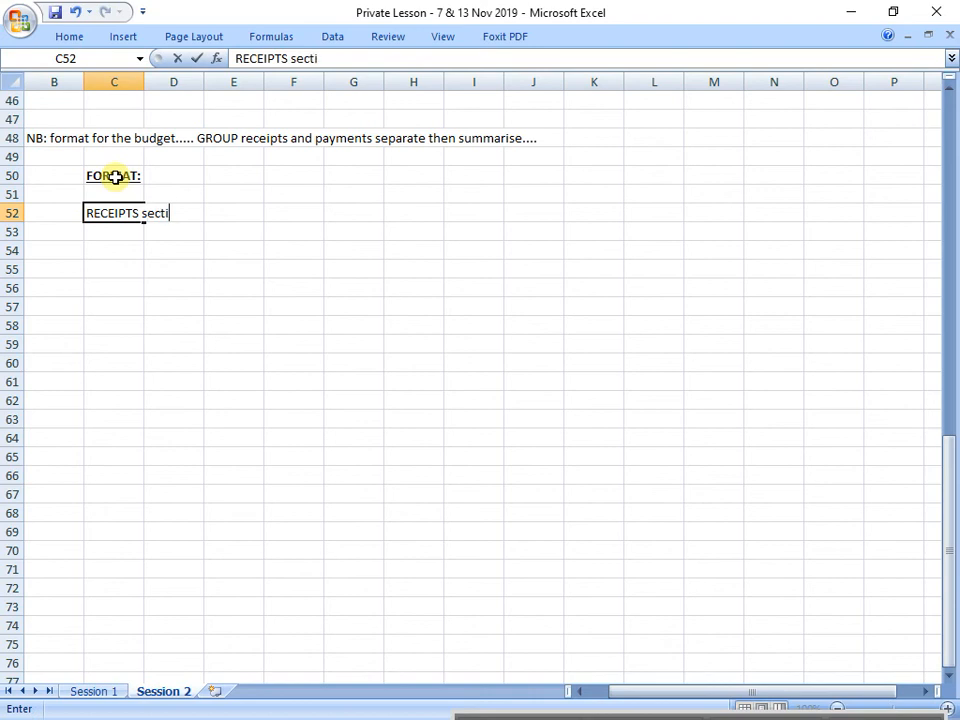
{"action": "key", "text": "Return"}
{"action": "key", "text": "Up"}
{"action": "key", "text": "Right"}
{"action": "key", "text": "Right"}
{"action": "key", "text": "Right"}
{"action": "key", "text": "Right"}
{"action": "key", "text": "Right"}
{"action": "key", "text": "Right"}
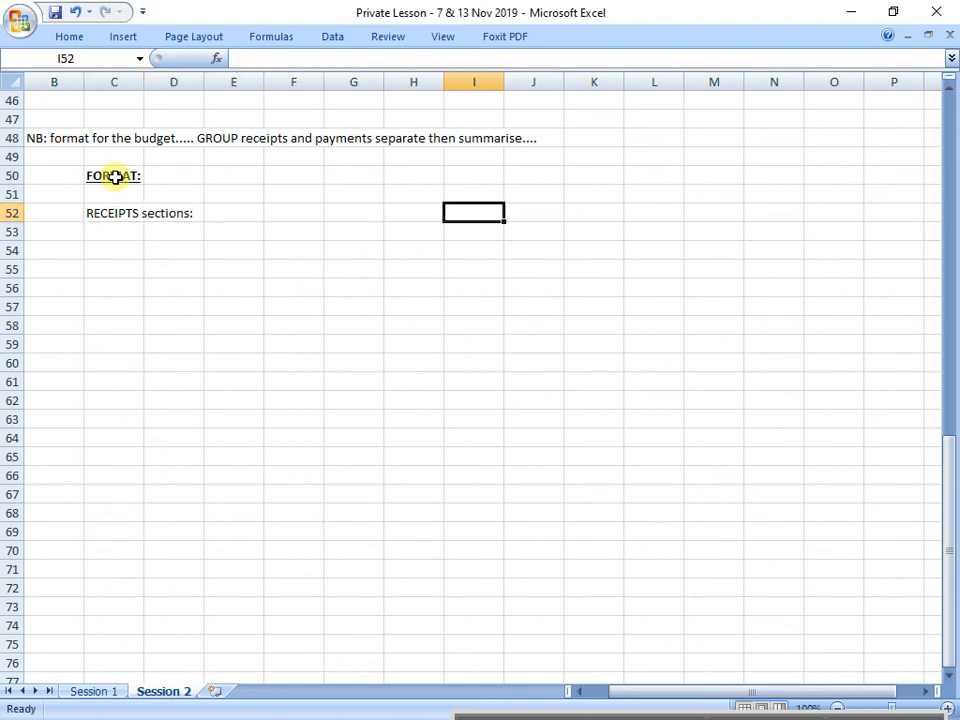
{"action": "scroll", "coordinate": [126, 167], "scroll_direction": "up", "scroll_amount": 1}
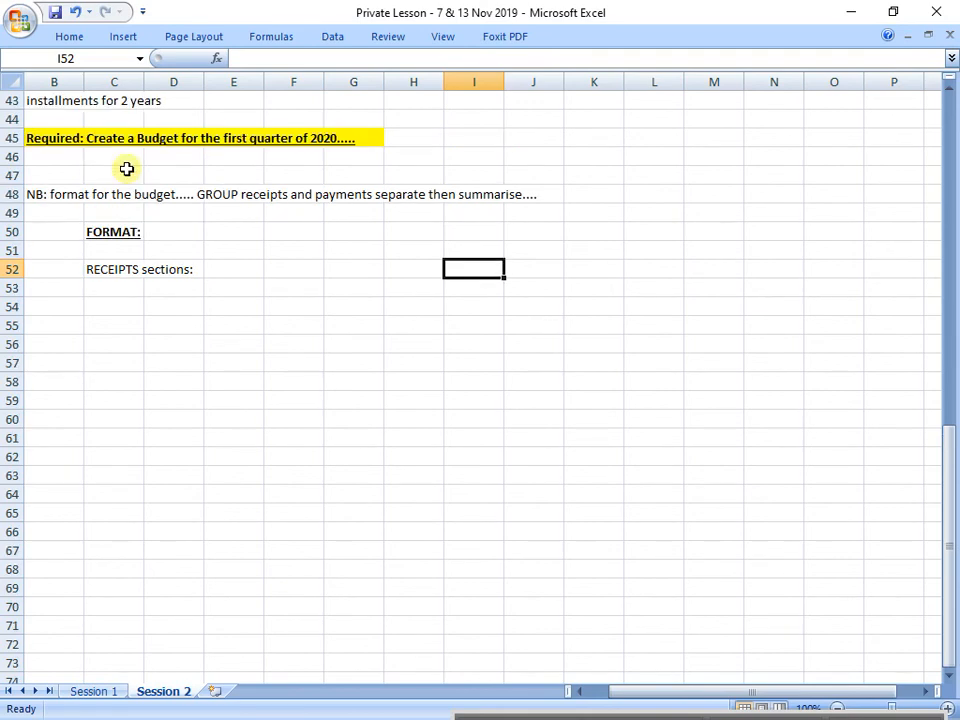
{"action": "left_click_drag", "start_coordinate": [40, 140], "coordinate": [368, 141]}
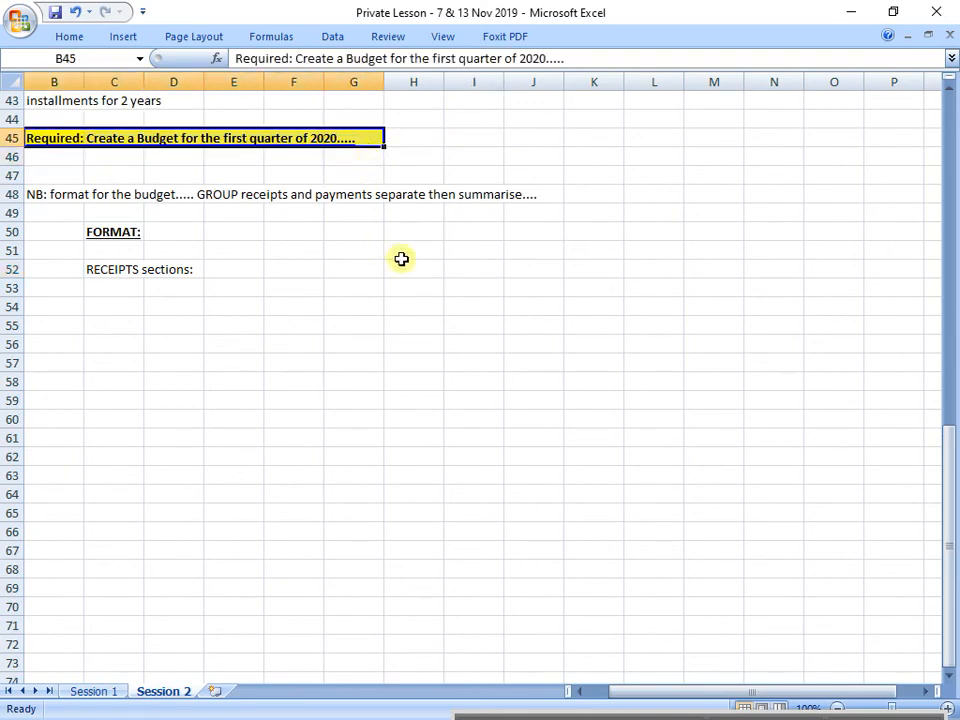
{"action": "left_click", "coordinate": [114, 305]}
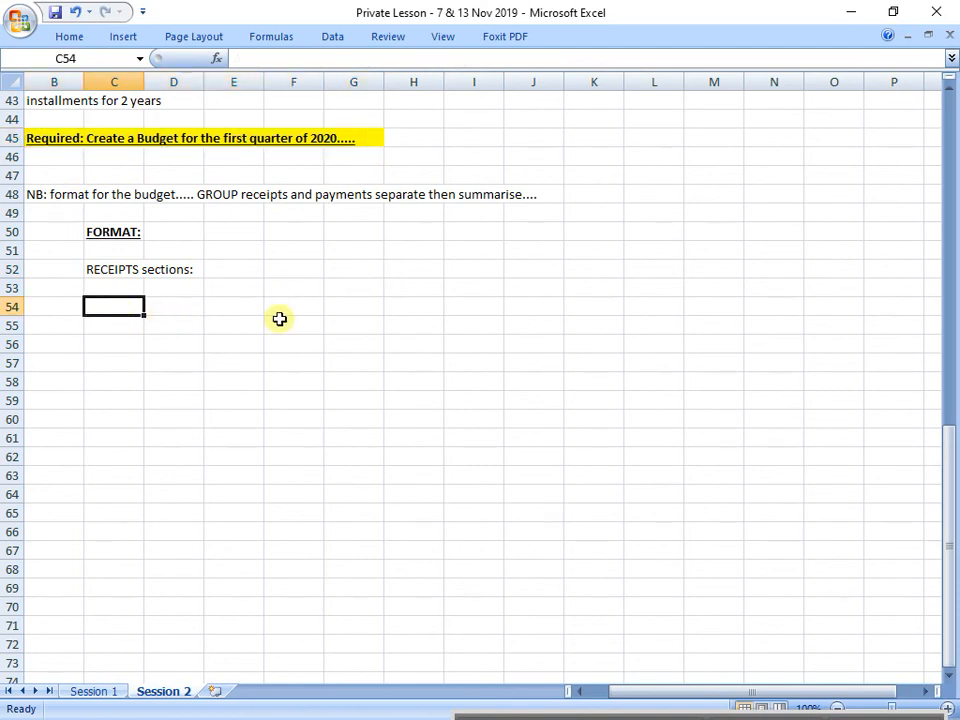
Step: Enter the month headings JAN 2020, FEB 2020 and MAR 2020 in cells H52, I52 and J52
{"action": "left_click", "coordinate": [422, 271]}
{"action": "type", "text": "JAN"}
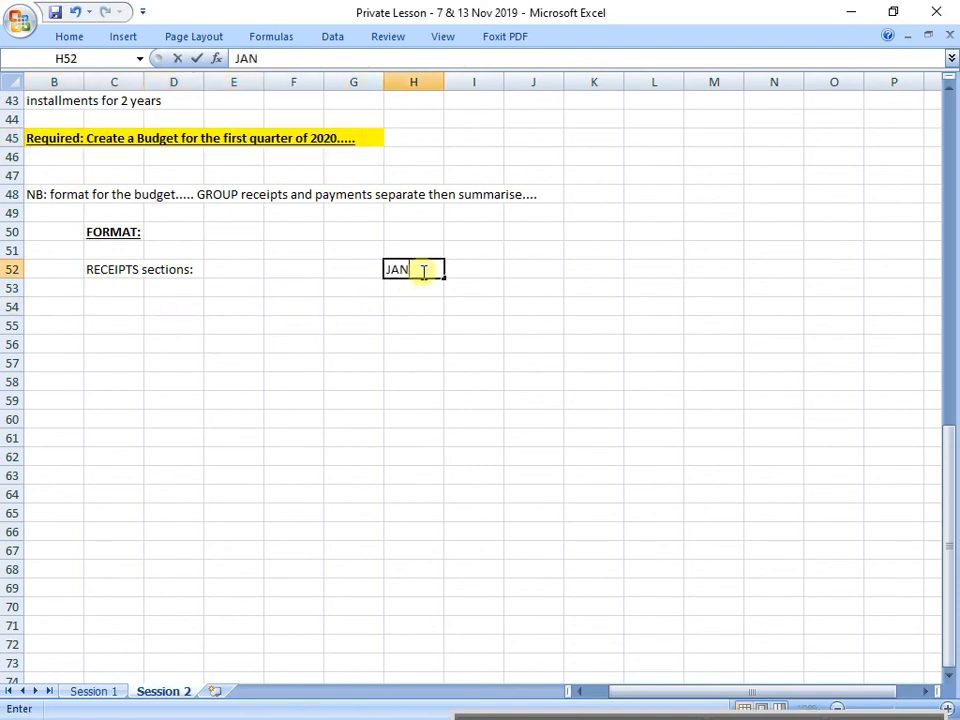
{"action": "type", "text": " 2020"}
{"action": "key", "text": "Tab"}
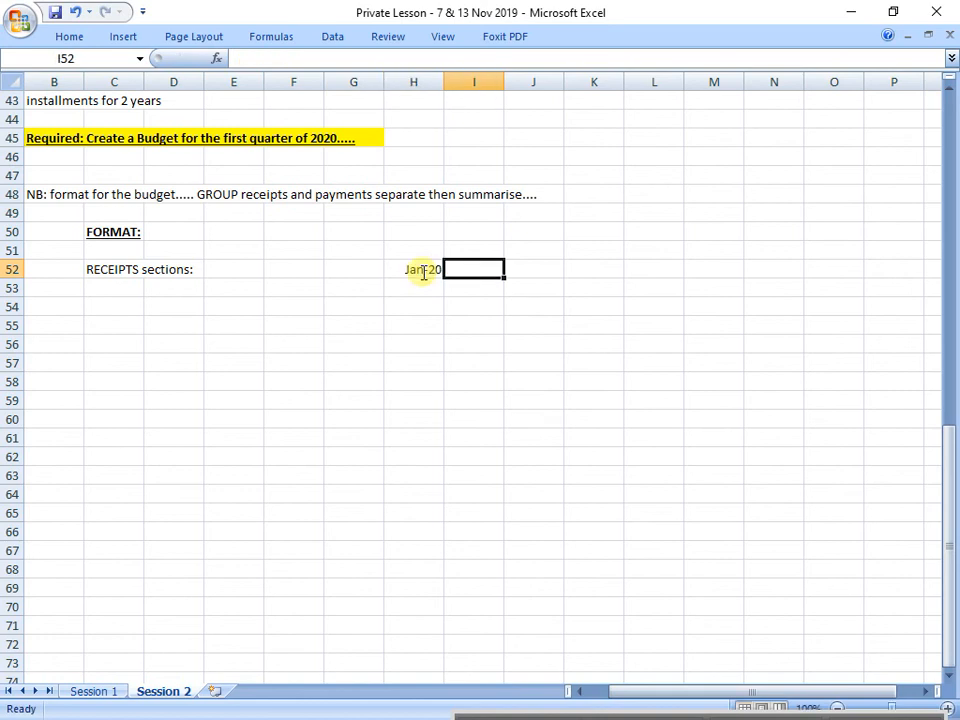
{"action": "type", "text": "FEB 2020"}
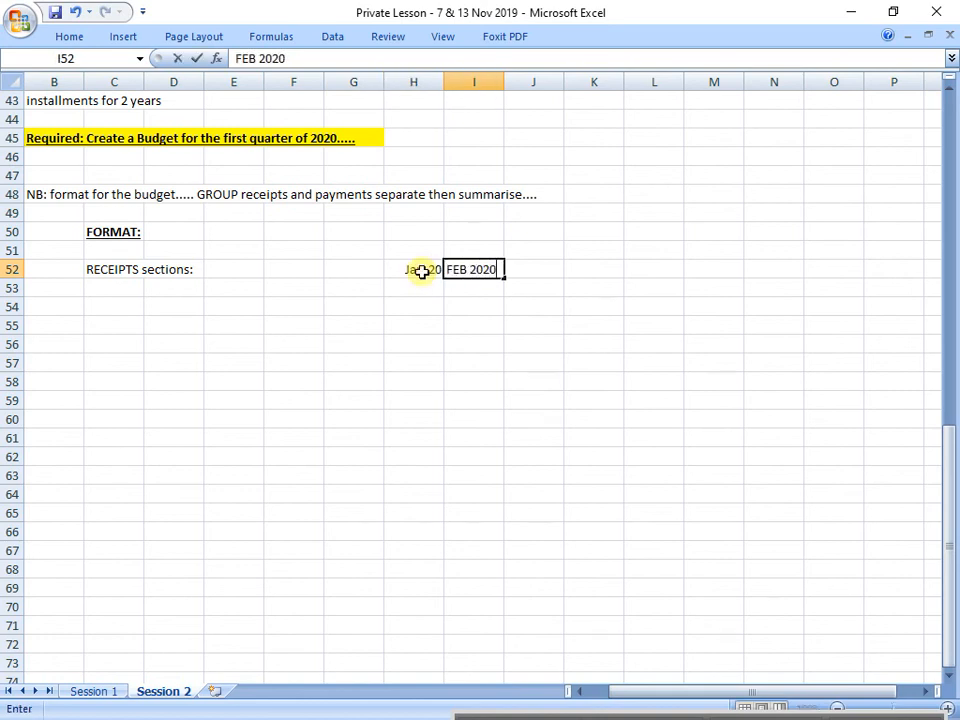
{"action": "key", "text": "Tab"}
{"action": "type", "text": "MAR"}
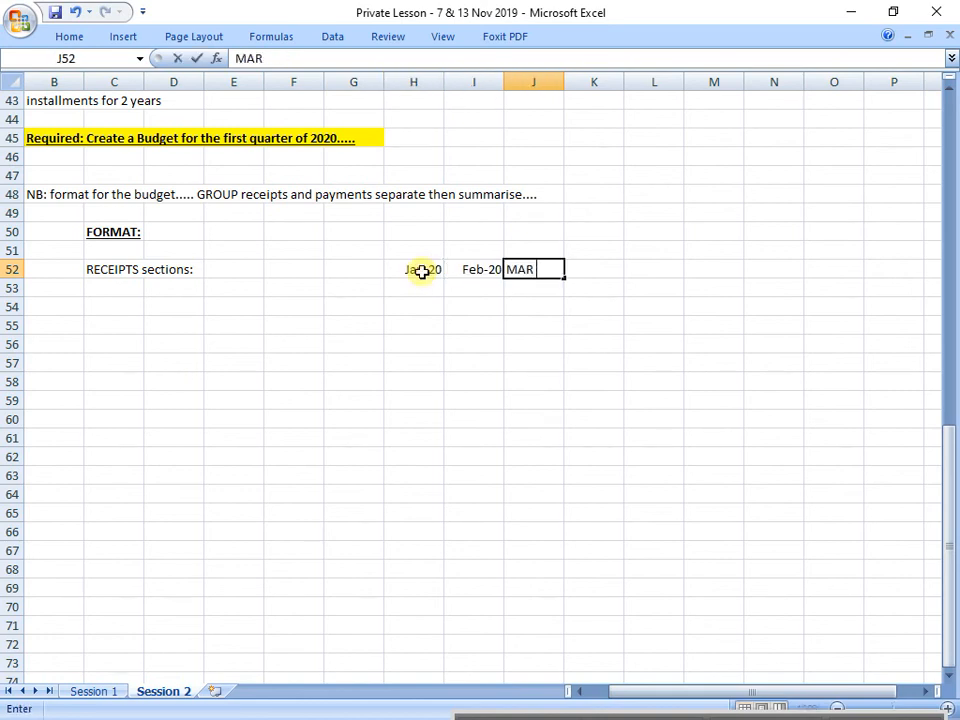
{"action": "type", "text": " 2020"}
{"action": "key", "text": "Return"}
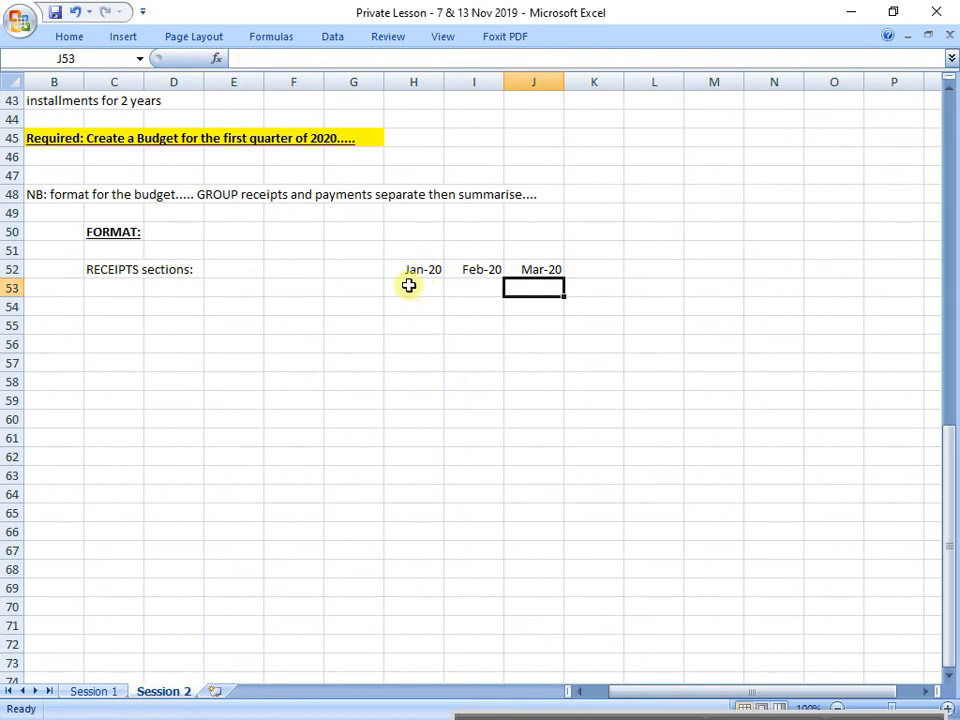
Step: Apply All Borders to columns H to J from the month headings in row 52 down past row 271
{"action": "left_click_drag", "start_coordinate": [409, 272], "coordinate": [559, 708]}
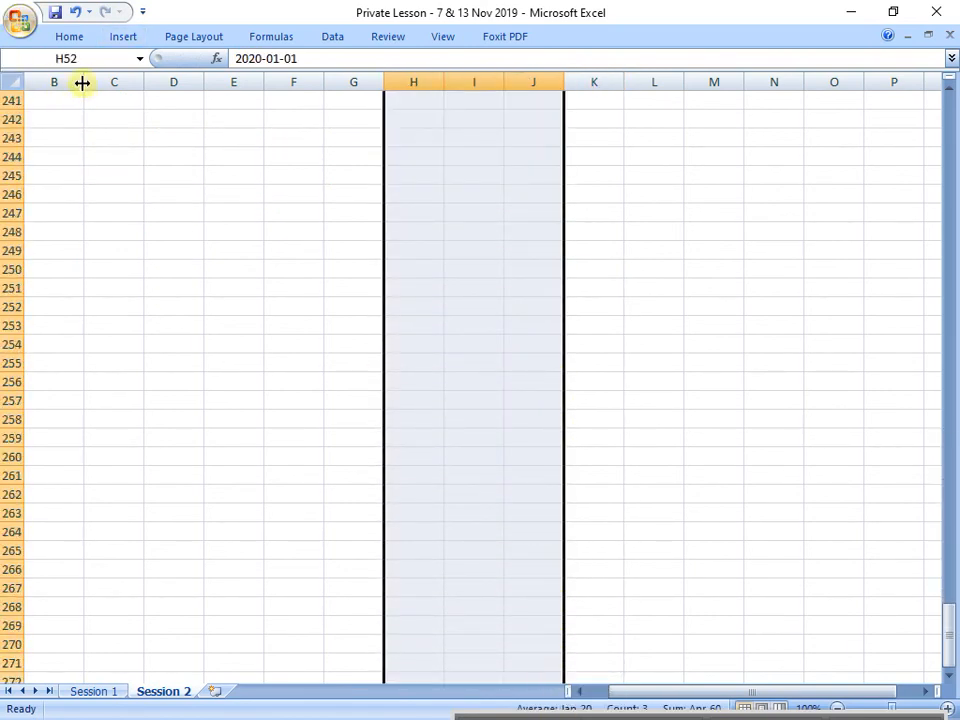
{"action": "left_click", "coordinate": [72, 36]}
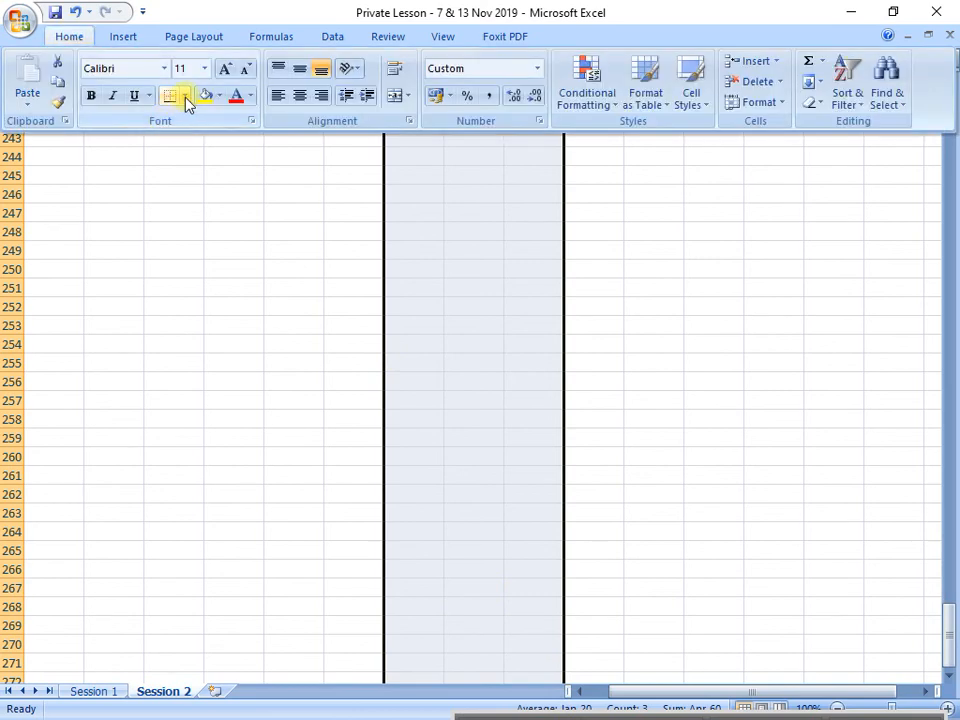
{"action": "left_click", "coordinate": [186, 96]}
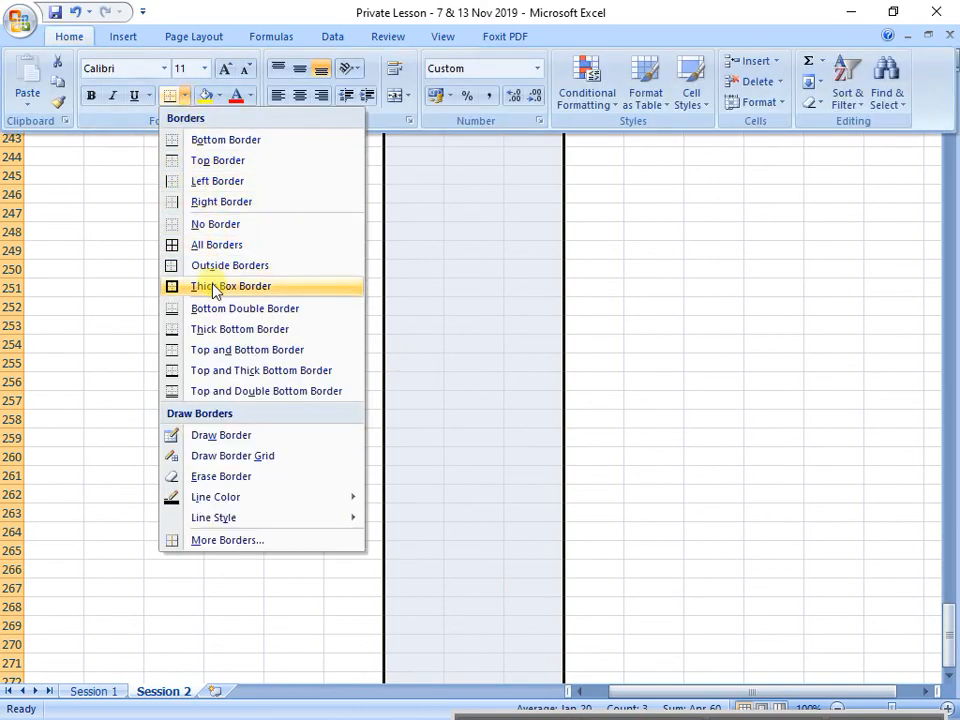
{"action": "left_click", "coordinate": [221, 245]}
{"action": "left_click", "coordinate": [434, 512]}
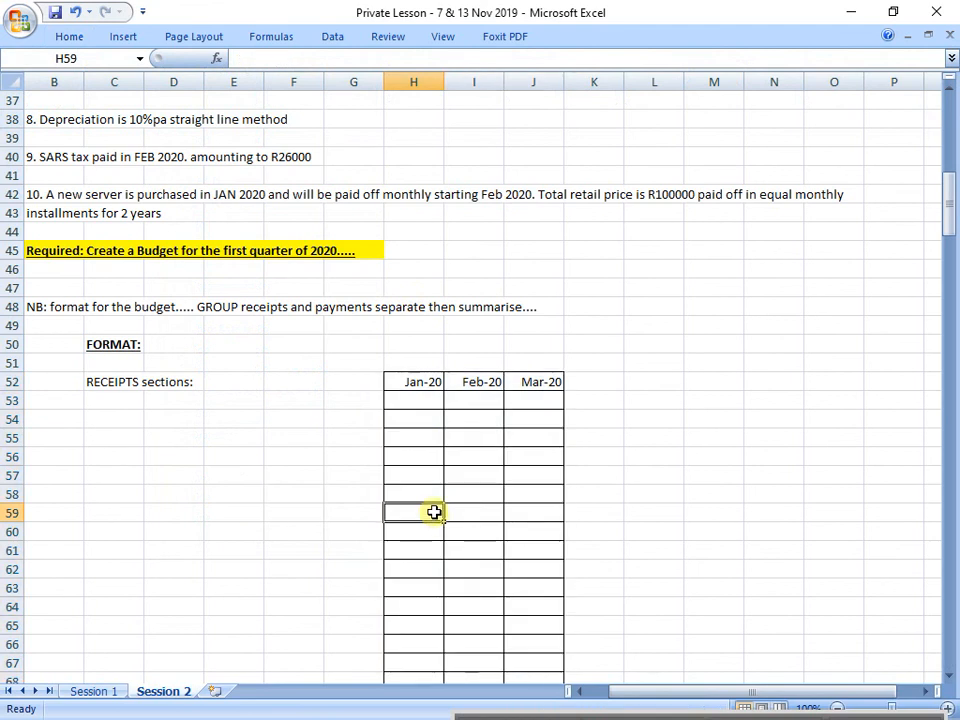
Step: Make the month headings in H52:J52 and the RECEIPTS sections label in C52 bold and underlined
{"action": "scroll", "coordinate": [434, 512], "scroll_direction": "down", "scroll_amount": 2}
{"action": "left_click_drag", "start_coordinate": [407, 270], "coordinate": [536, 265]}
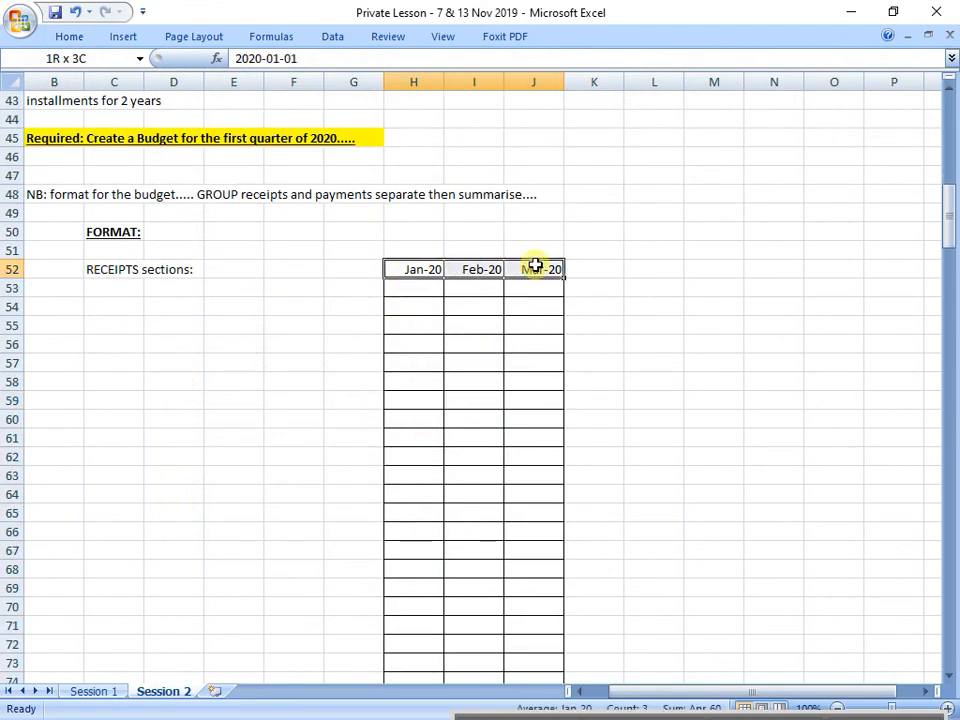
{"action": "key", "text": "ctrl+b"}
{"action": "left_click", "coordinate": [550, 416]}
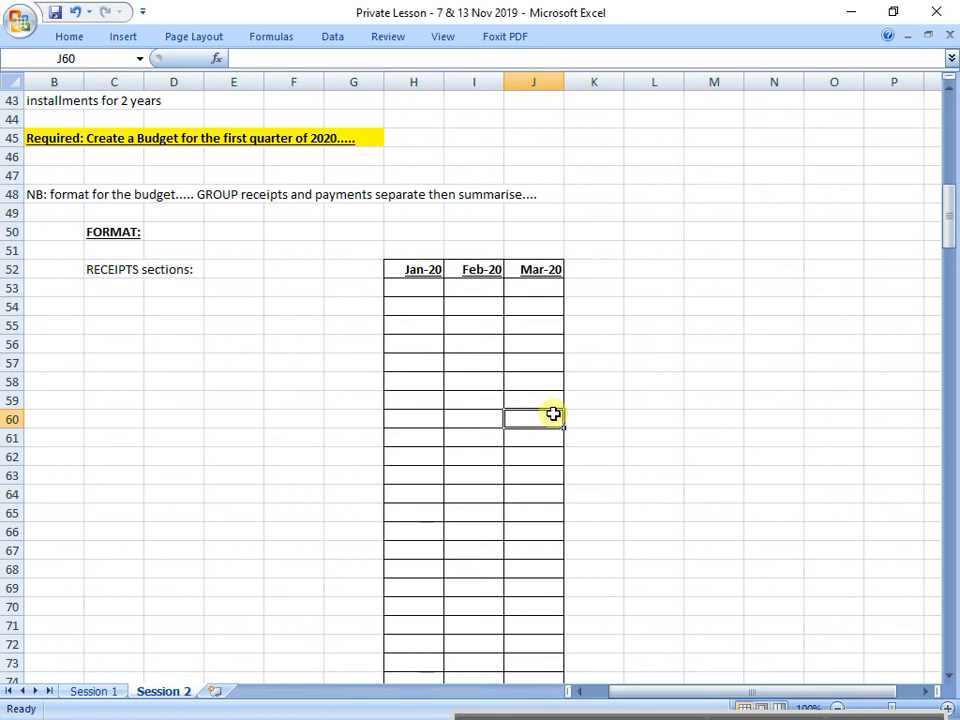
{"action": "left_click", "coordinate": [128, 273]}
{"action": "key", "text": "ctrl+b"}
{"action": "key", "text": "ctrl+u"}
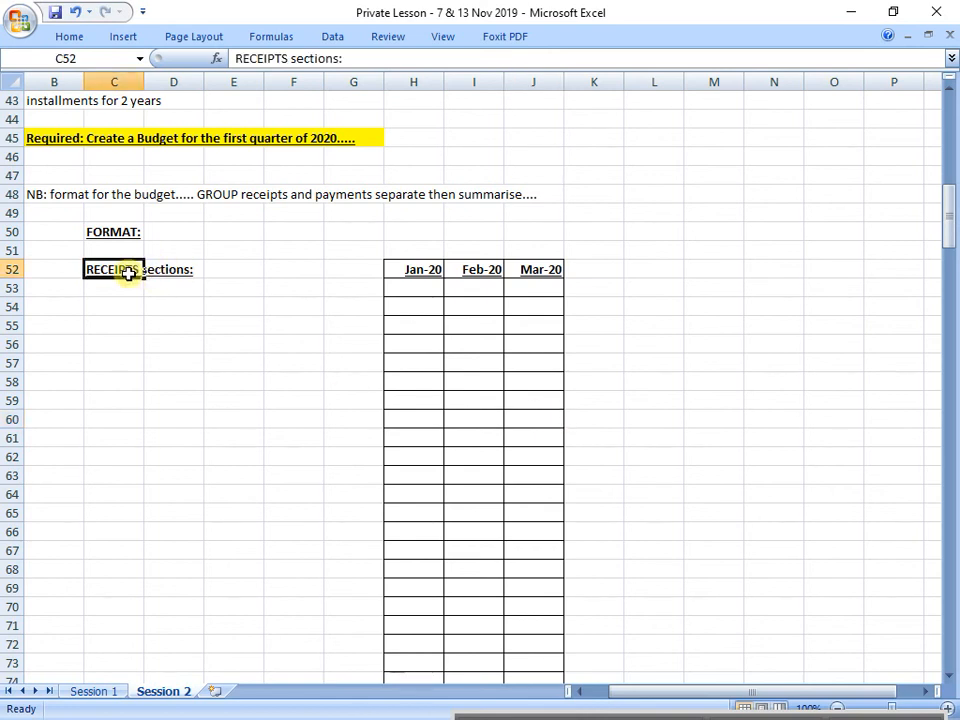
Step: Enter the heading "Month" in cell C54 and the two-row heading TOTAL SALES in cells E54 and E55
{"action": "left_click", "coordinate": [150, 338]}
{"action": "left_click", "coordinate": [123, 308]}
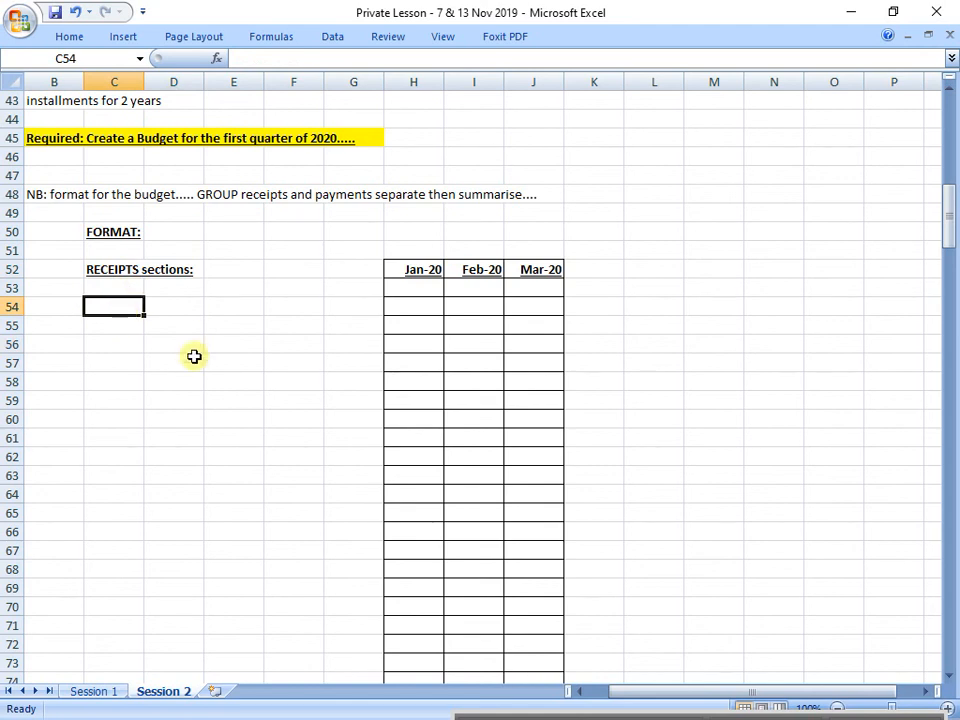
{"action": "type", "text": "Months"}
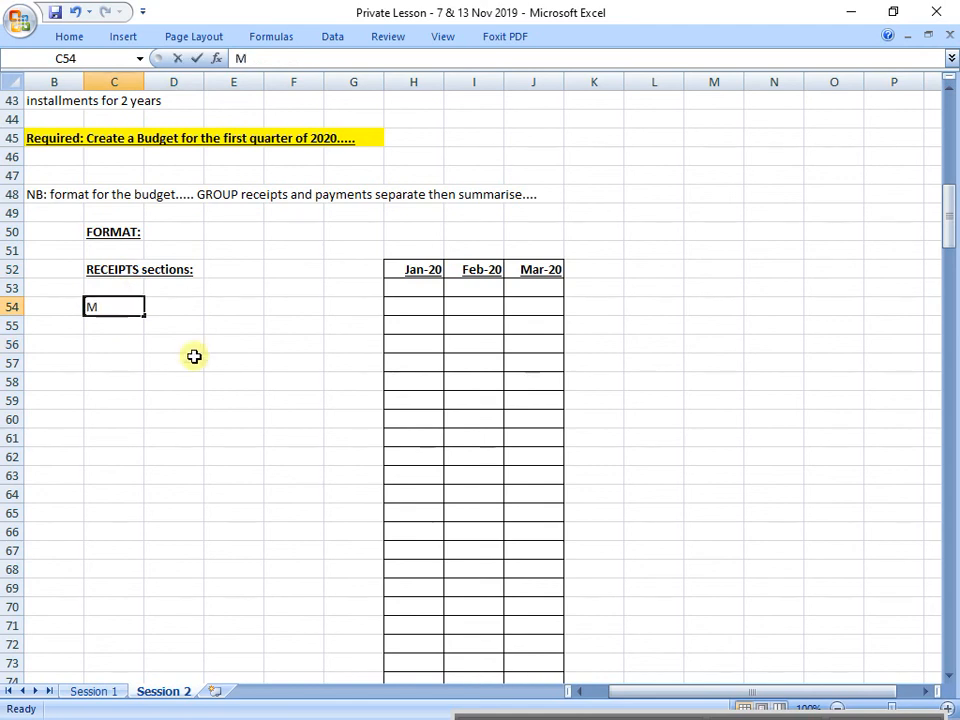
{"action": "key", "text": "Return"}
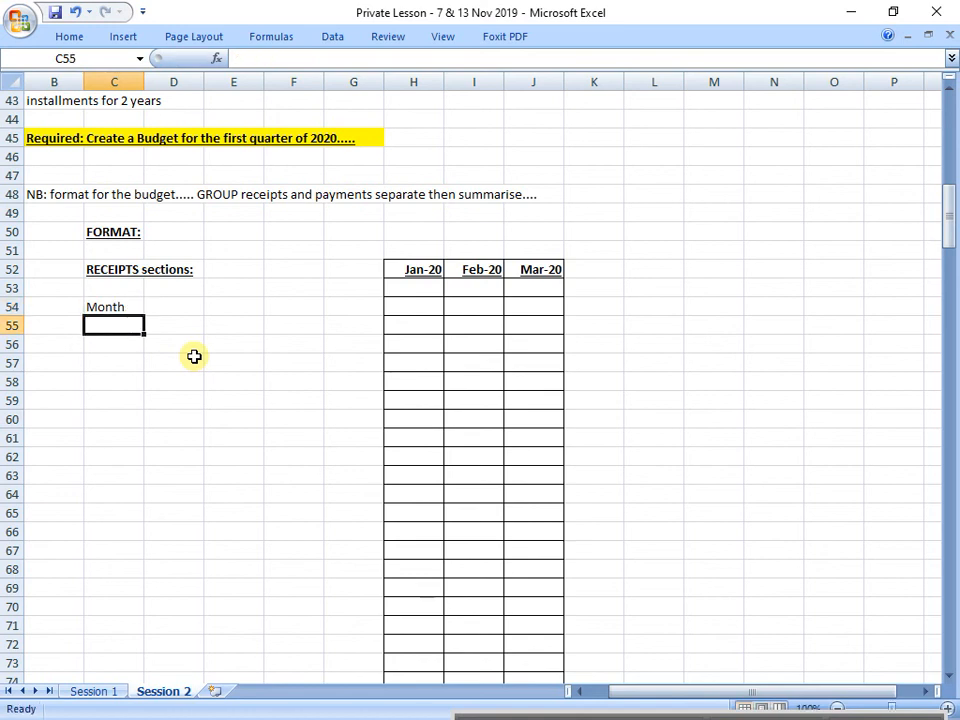
{"action": "key", "text": "Up"}
{"action": "key", "text": "Right"}
{"action": "key", "text": "Right"}
{"action": "type", "text": "TOTAL"}
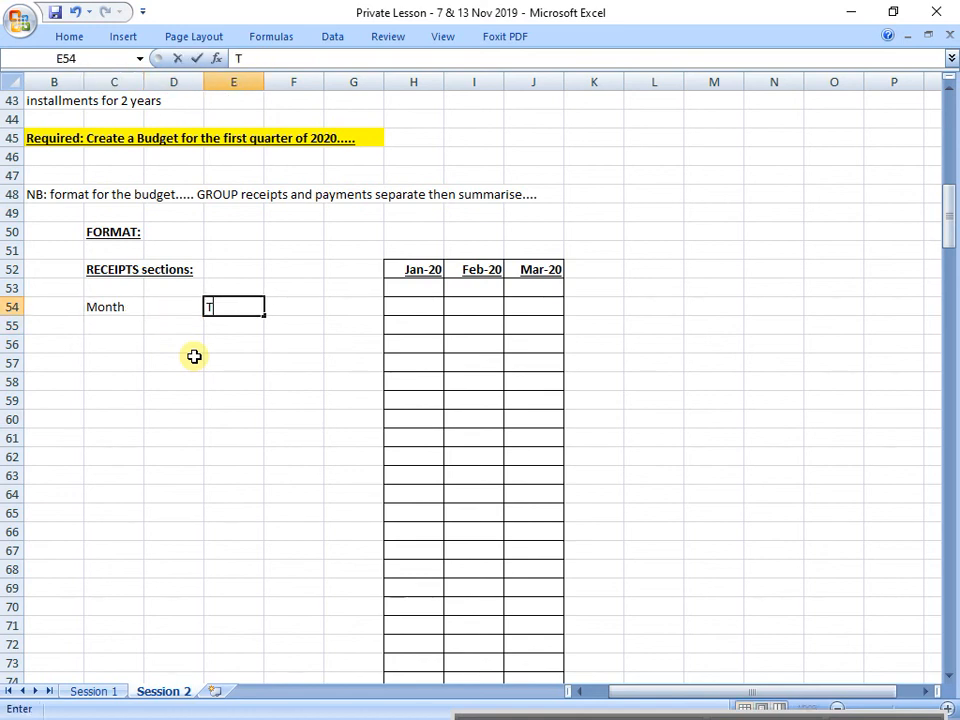
{"action": "key", "text": "Return"}
{"action": "type", "text": "SALES"}
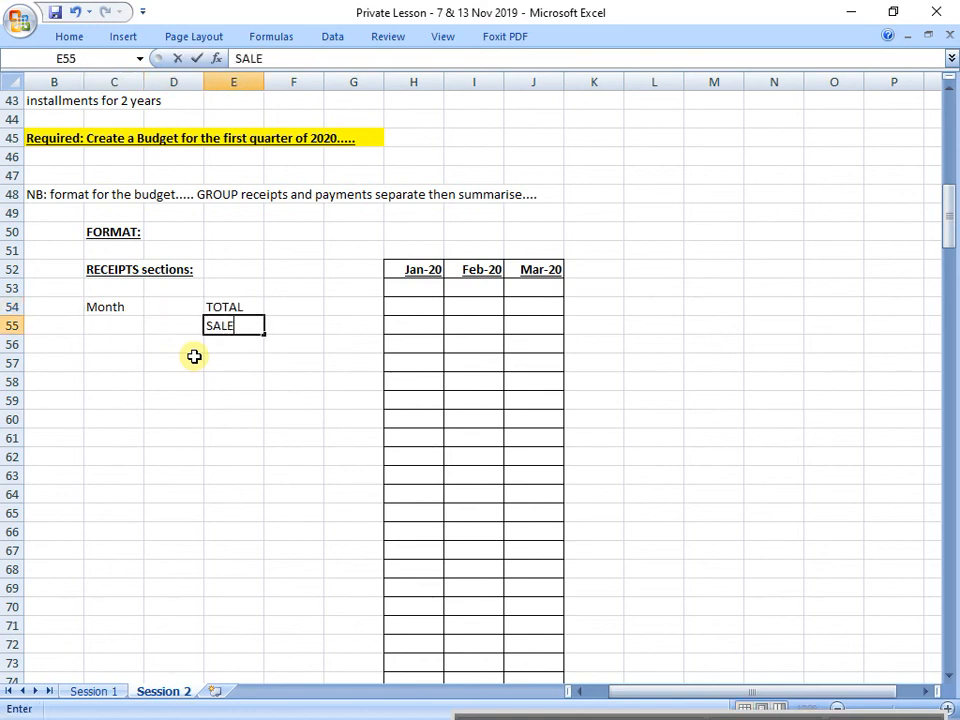
{"action": "key", "text": "Return"}
Step: Enter the two-row column heading CASH SALES in cells F54 and F55
{"action": "key", "text": "Up"}
{"action": "key", "text": "Up"}
{"action": "key", "text": "Right"}
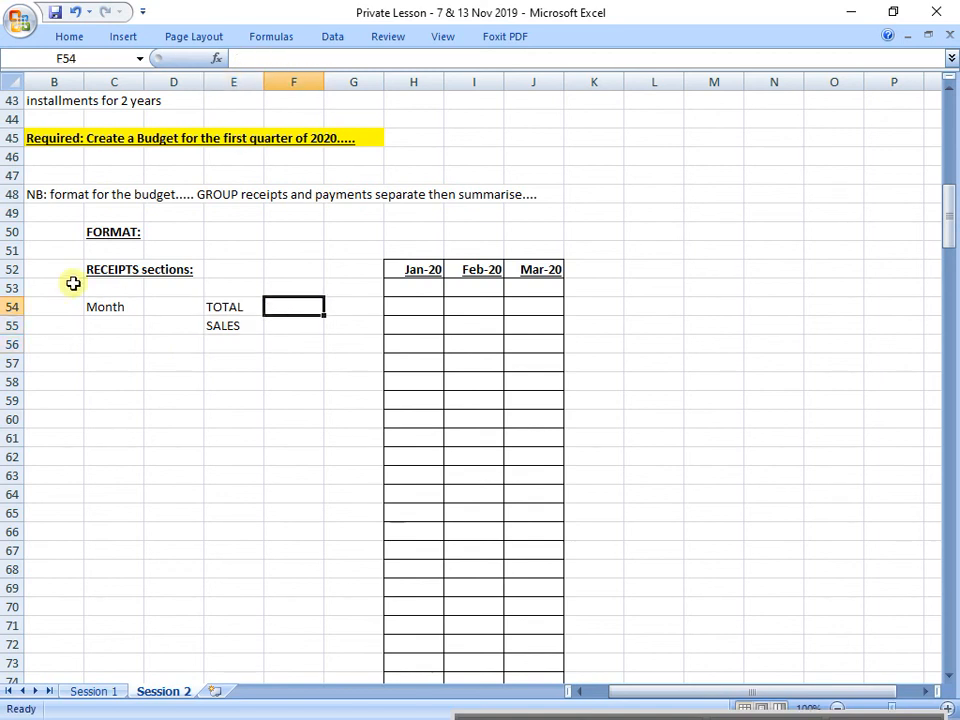
{"action": "left_click_drag", "start_coordinate": [214, 306], "coordinate": [257, 317]}
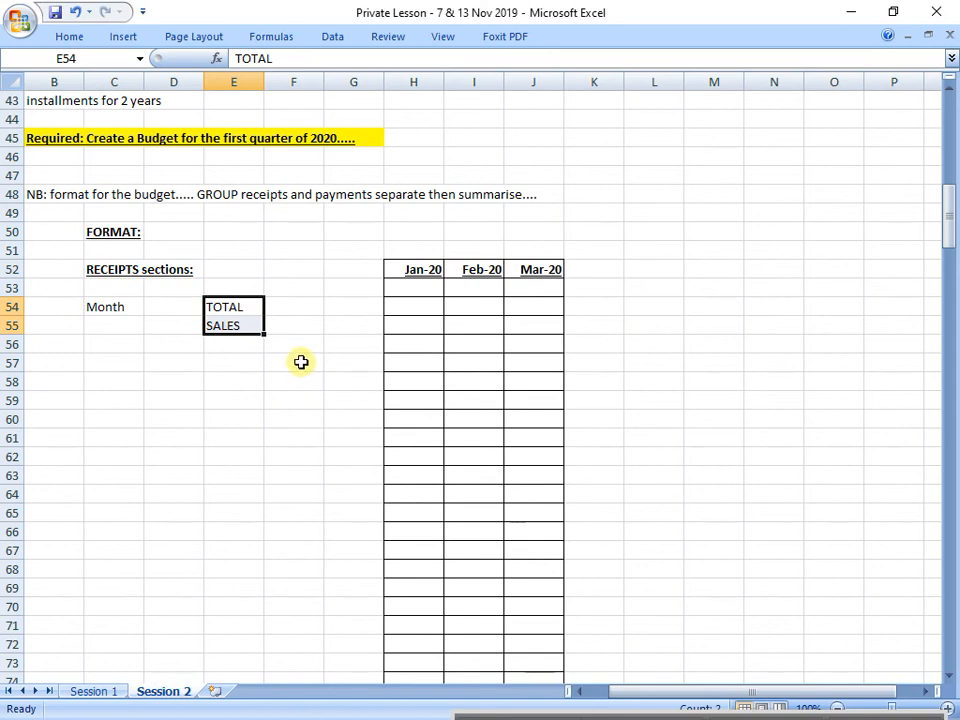
{"action": "left_click", "coordinate": [289, 312]}
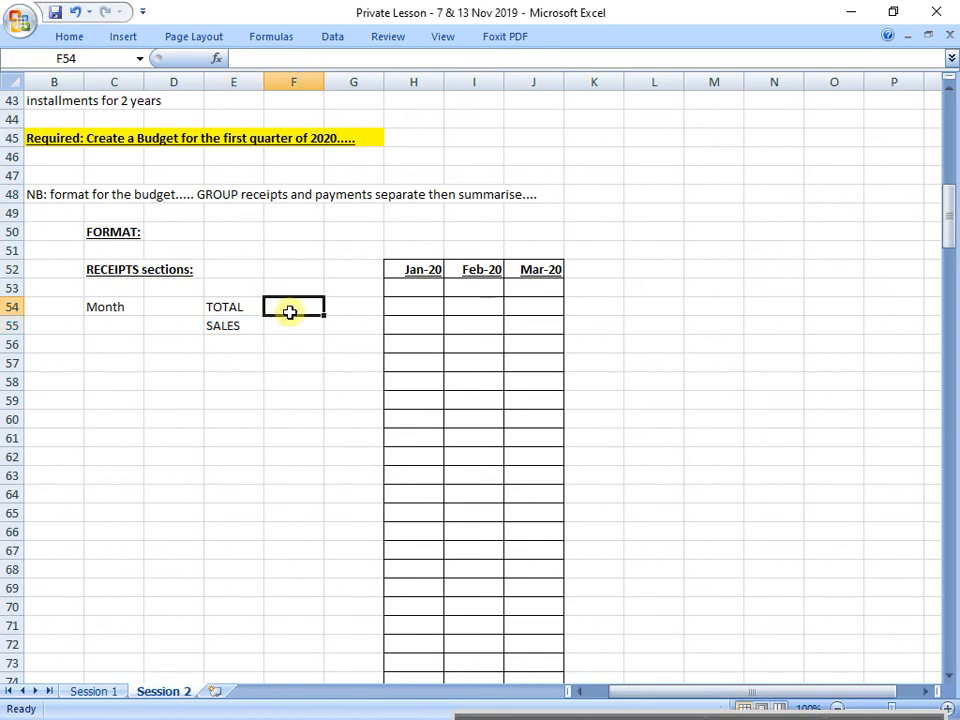
{"action": "type", "text": "CASH"}
{"action": "key", "text": "Return"}
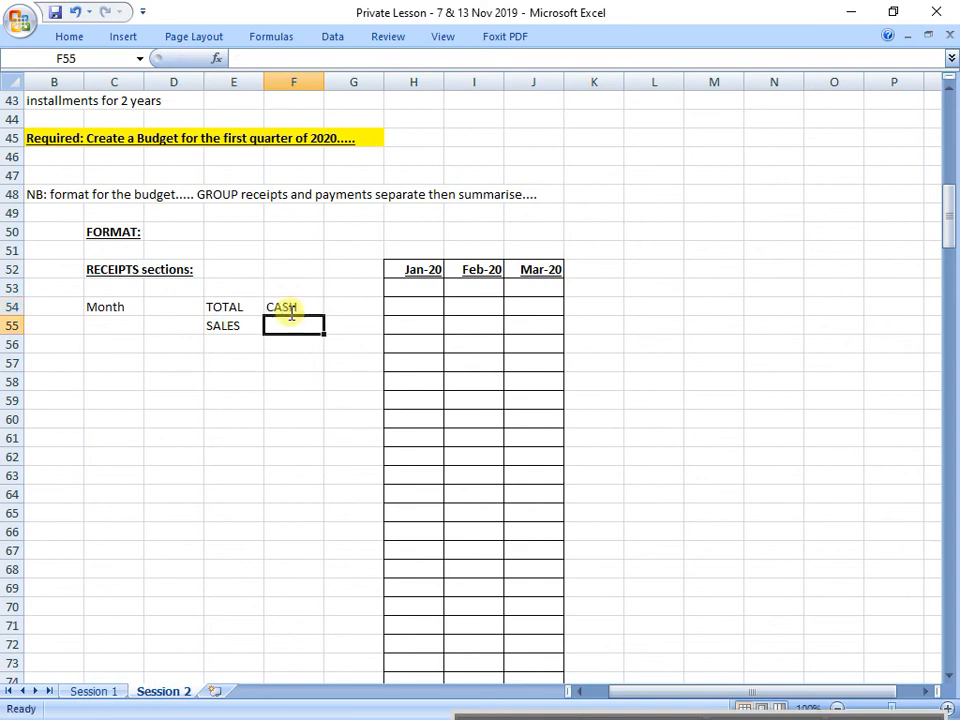
{"action": "type", "text": "SALES"}
{"action": "key", "text": "Return"}
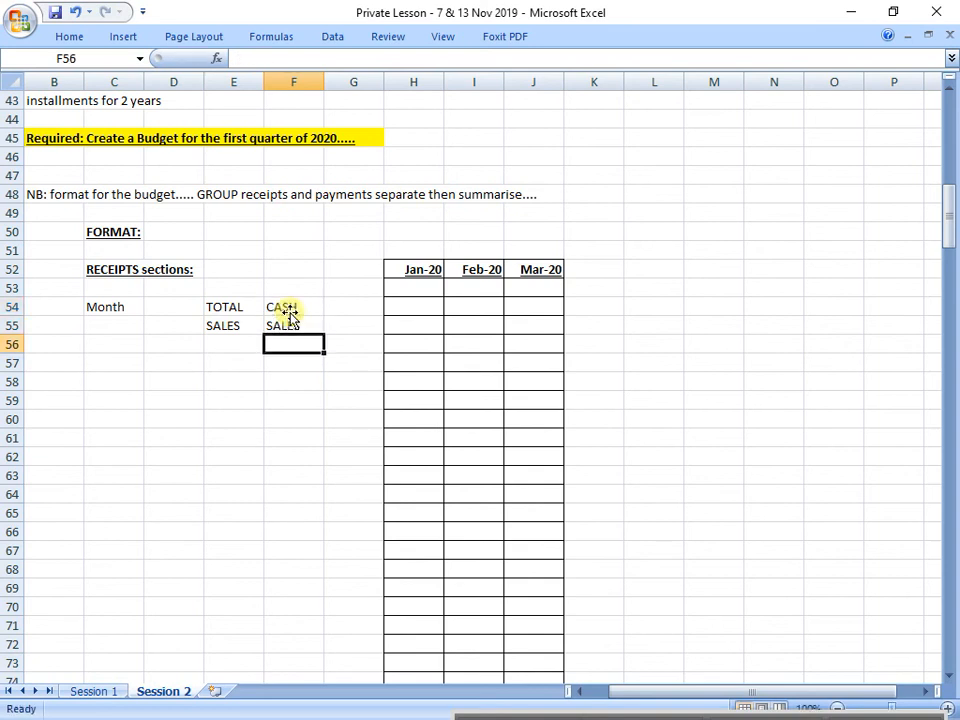
Step: Enter the two-row column heading CREDIT SALES in cells G54 and G55
{"action": "left_click", "coordinate": [352, 310]}
{"action": "type", "text": "CREDIT"}
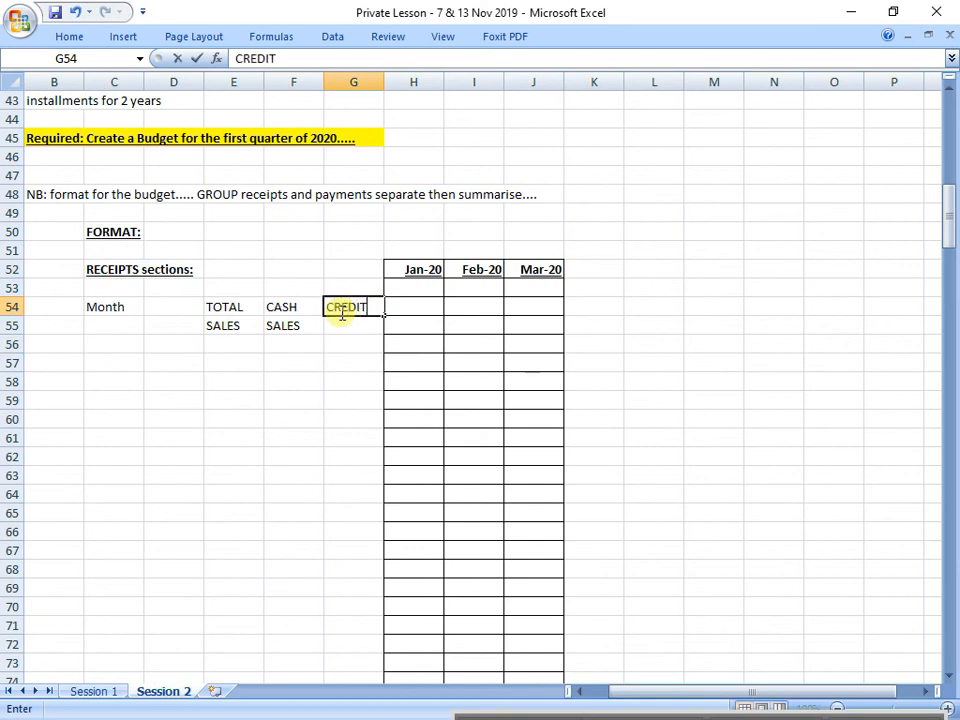
{"action": "key", "text": "Return"}
{"action": "type", "text": "SALES"}
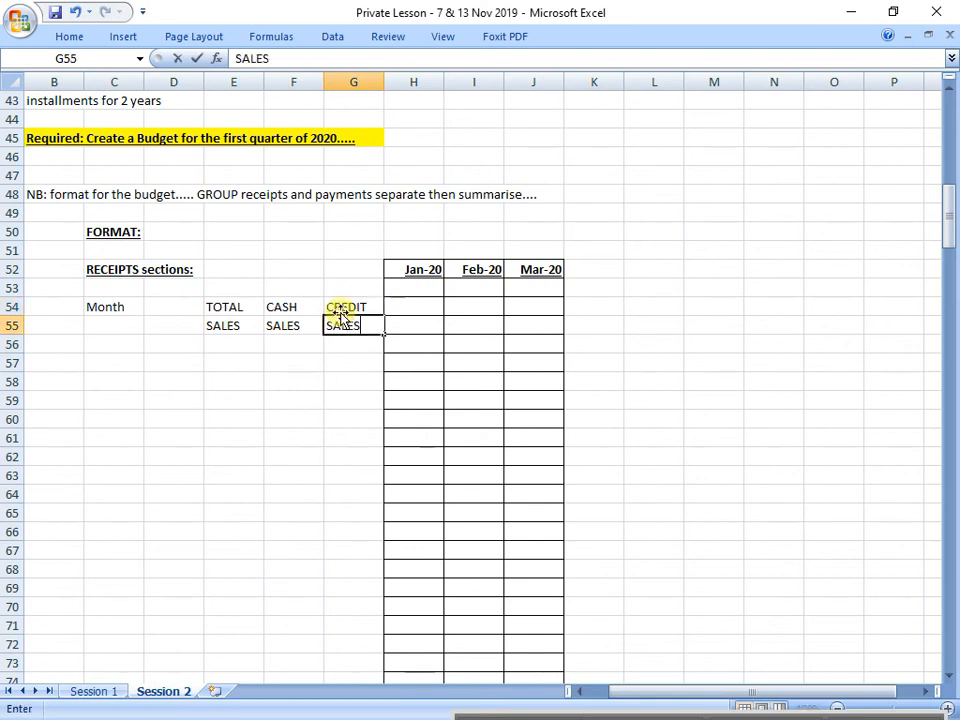
{"action": "scroll", "coordinate": [340, 314], "scroll_direction": "down", "scroll_amount": 10}
{"action": "left_click", "coordinate": [339, 320]}
{"action": "left_click", "coordinate": [339, 308]}
Step: Apply All Borders to columns C to G from the Month heading in row 54 down to row 272
{"action": "scroll", "coordinate": [250, 310], "scroll_direction": "up", "scroll_amount": 2}
{"action": "scroll", "coordinate": [250, 310], "scroll_direction": "up", "scroll_amount": 6}
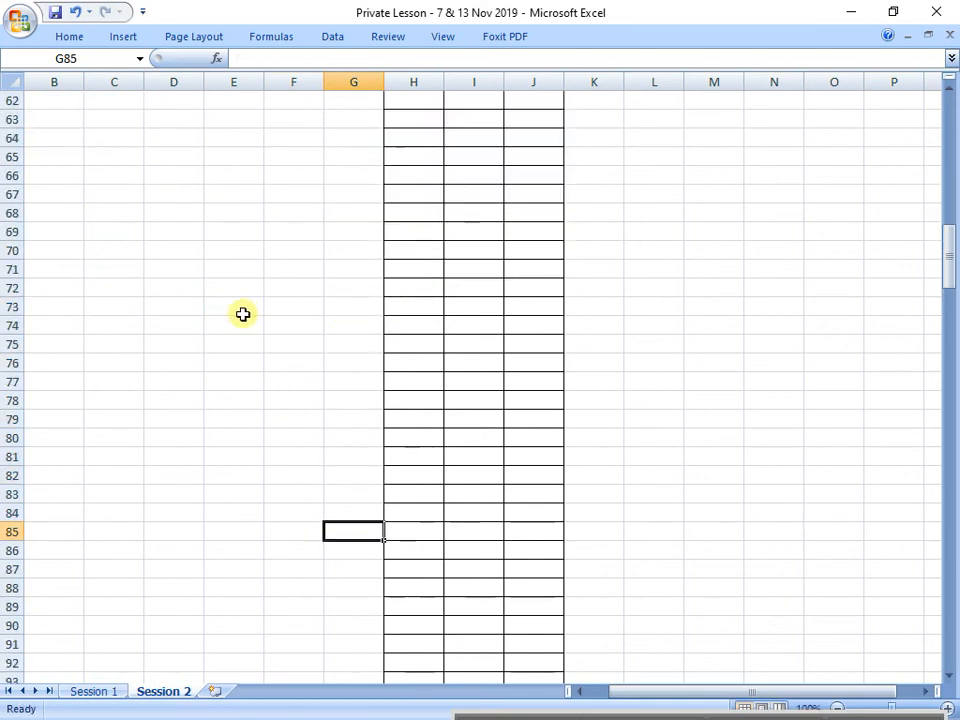
{"action": "left_click_drag", "start_coordinate": [239, 180], "coordinate": [375, 195]}
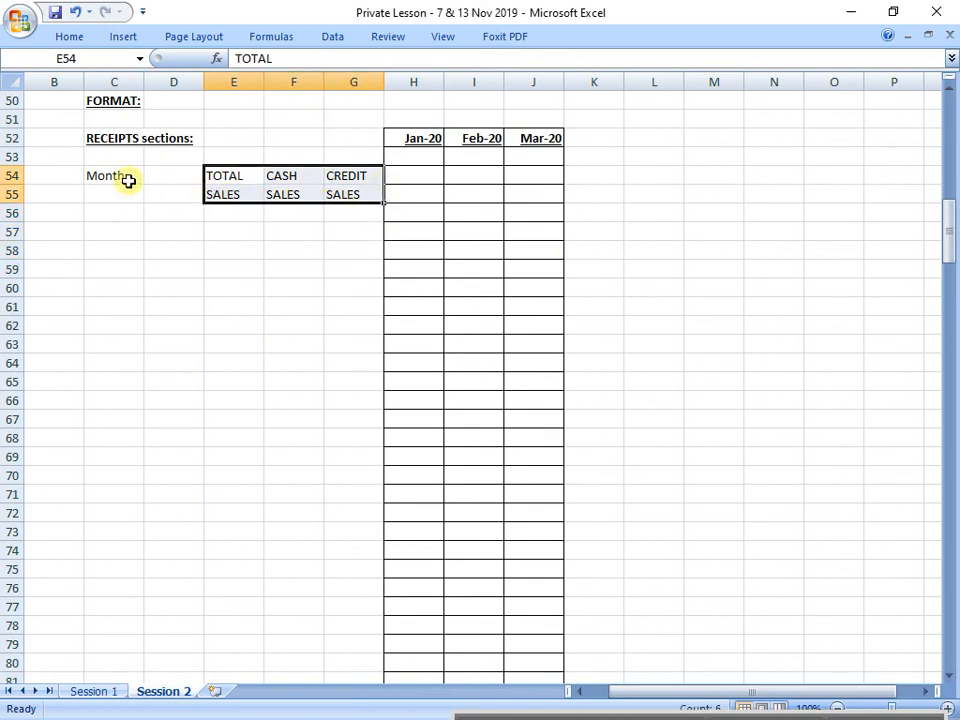
{"action": "left_click_drag", "start_coordinate": [212, 182], "coordinate": [375, 617]}
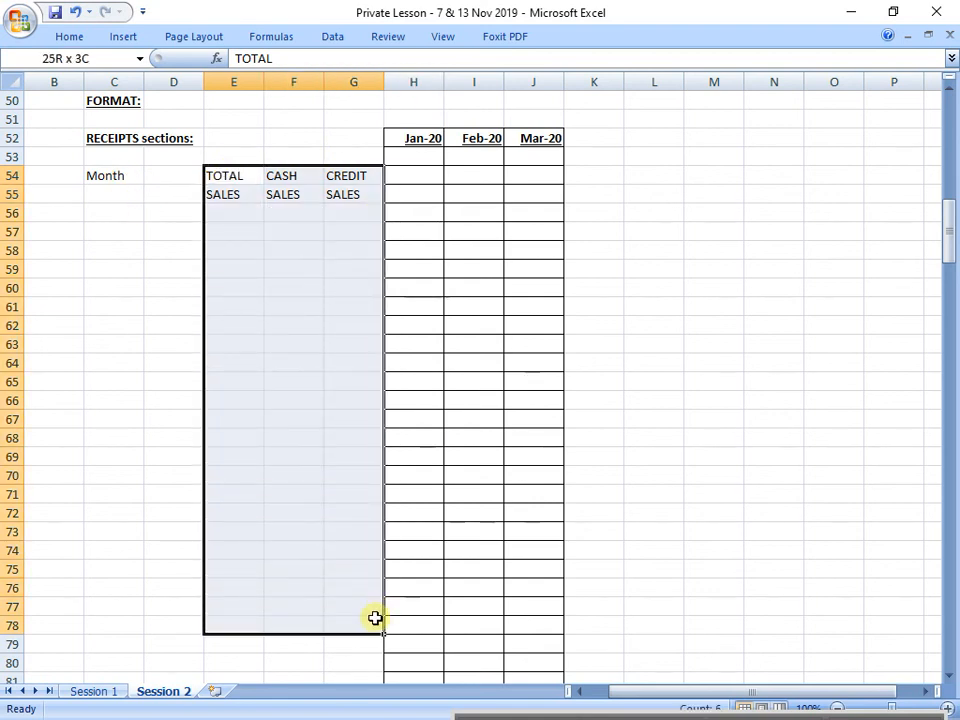
{"action": "left_click_drag", "start_coordinate": [110, 171], "coordinate": [379, 576]}
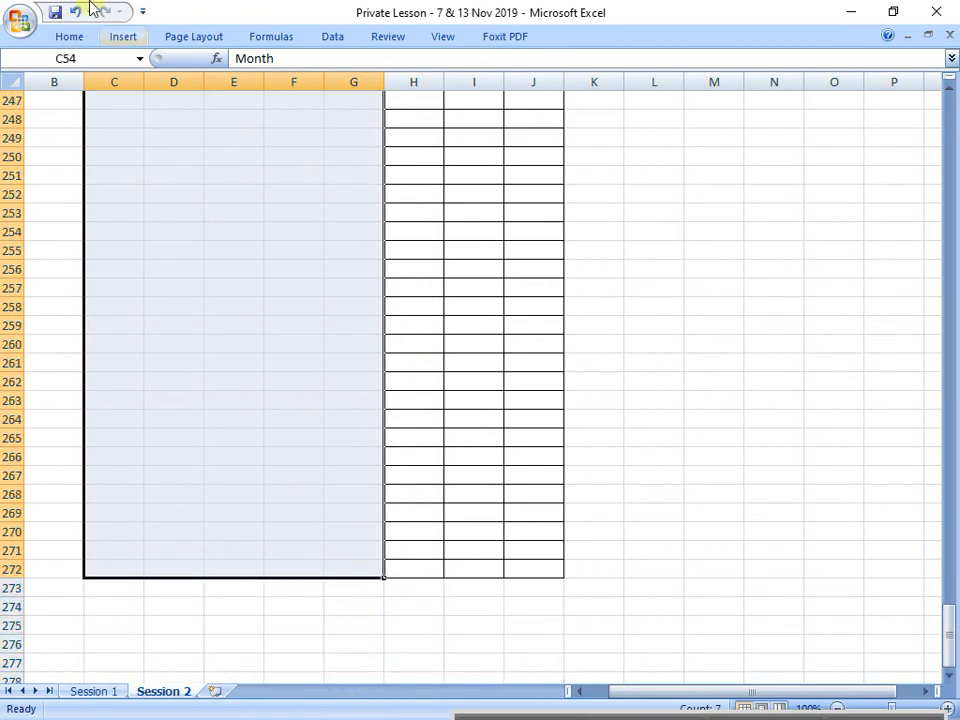
{"action": "left_click", "coordinate": [68, 37]}
{"action": "left_click", "coordinate": [168, 97]}
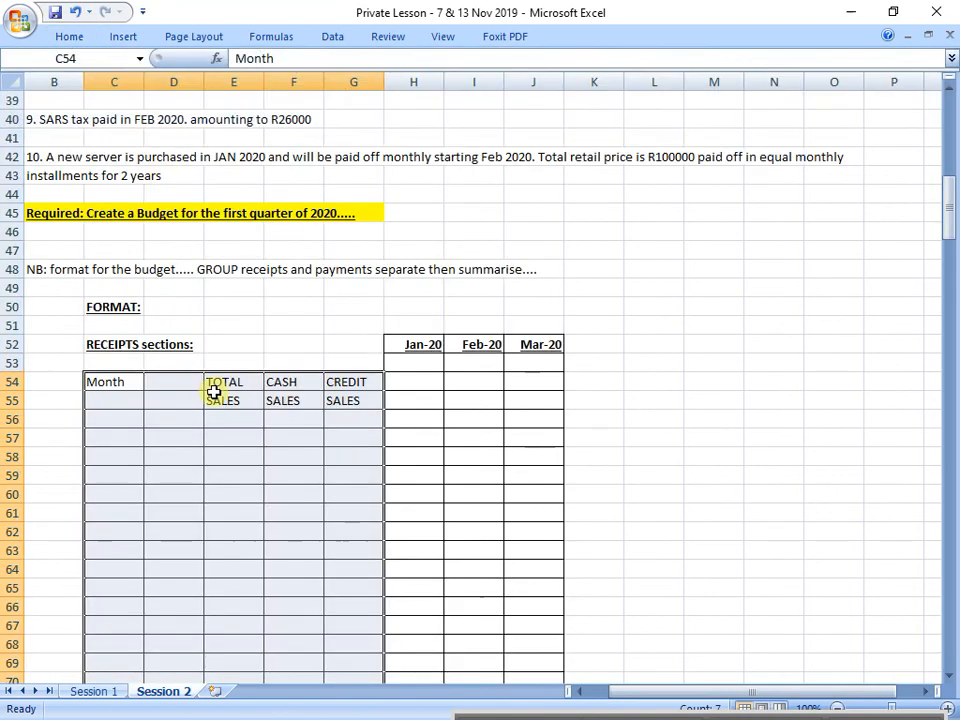
{"action": "left_click", "coordinate": [233, 413]}
{"action": "scroll", "coordinate": [230, 430], "scroll_direction": "down", "scroll_amount": 1}
{"action": "scroll", "coordinate": [150, 377], "scroll_direction": "down", "scroll_amount": 1}
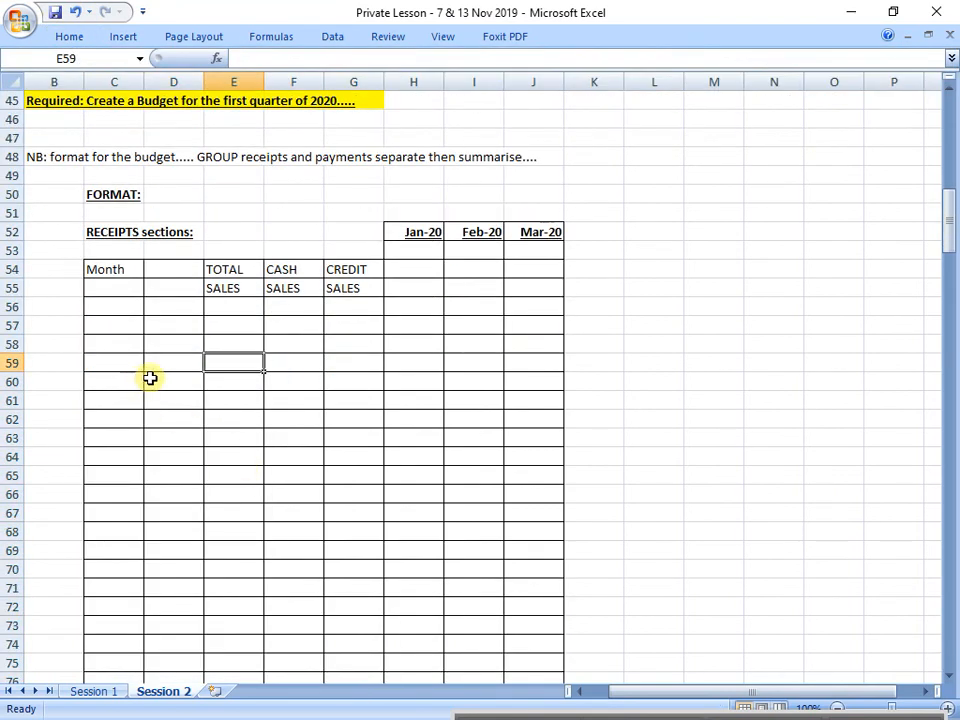
Step: Append "Actual sales for Nov 2019 was 50000" to the expected sales text in cell B20, after a full stop
{"action": "scroll", "coordinate": [159, 317], "scroll_direction": "up", "scroll_amount": 7}
{"action": "scroll", "coordinate": [153, 316], "scroll_direction": "up", "scroll_amount": 2}
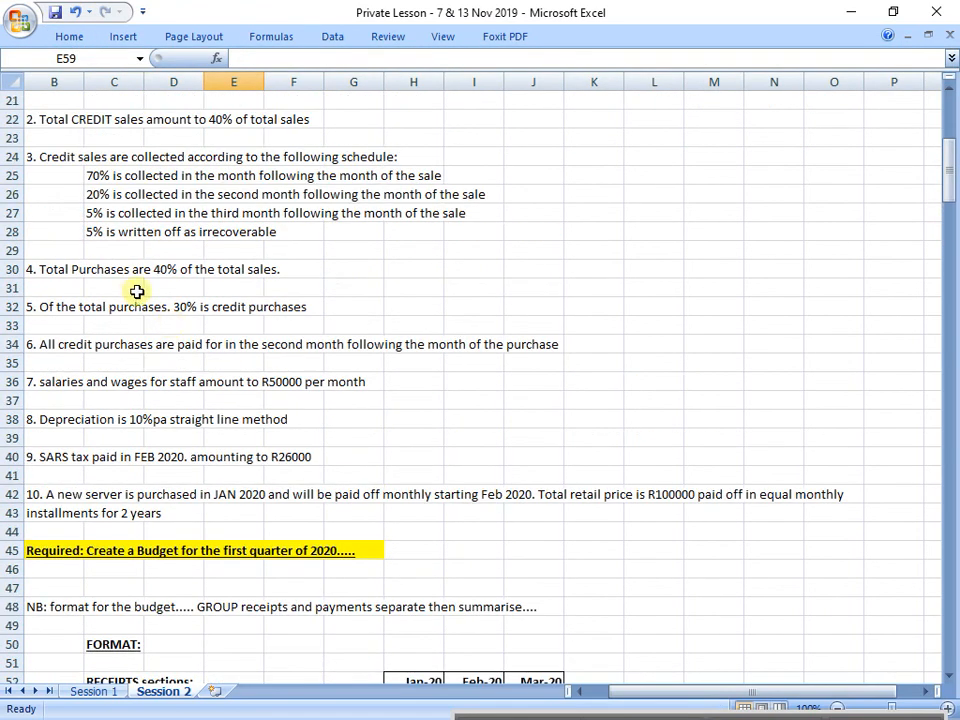
{"action": "scroll", "coordinate": [170, 370], "scroll_direction": "up", "scroll_amount": 1}
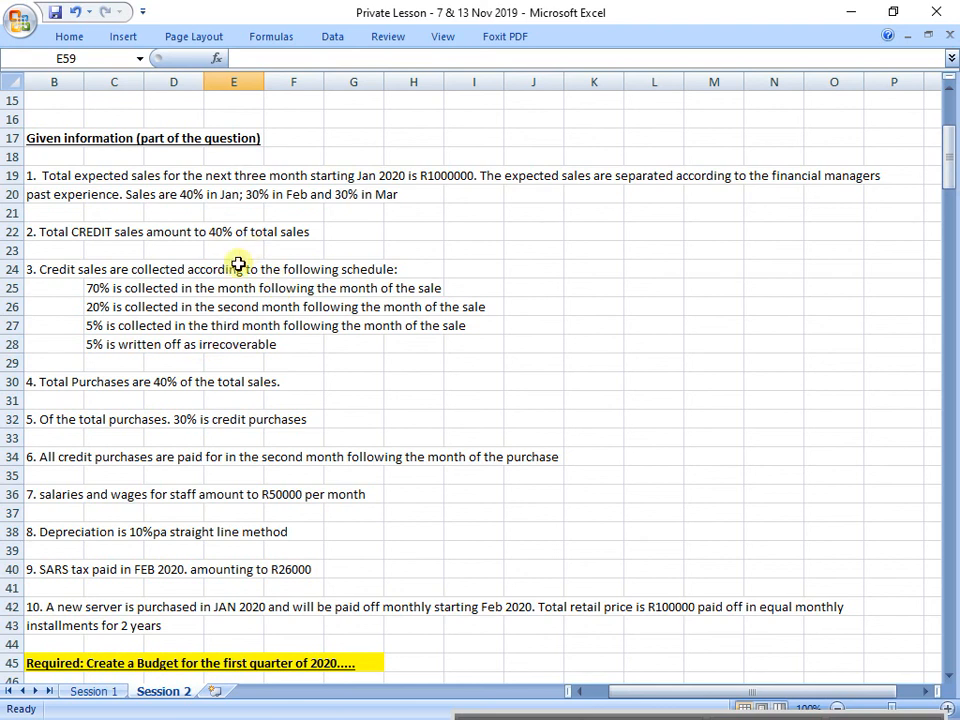
{"action": "left_click", "coordinate": [64, 192]}
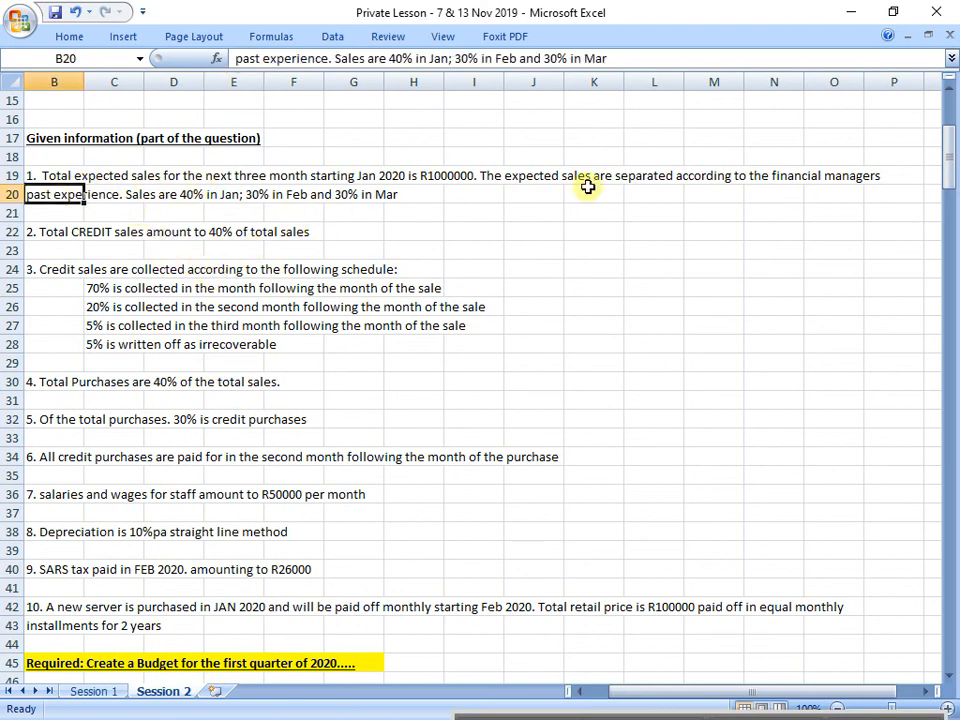
{"action": "left_click", "coordinate": [698, 60]}
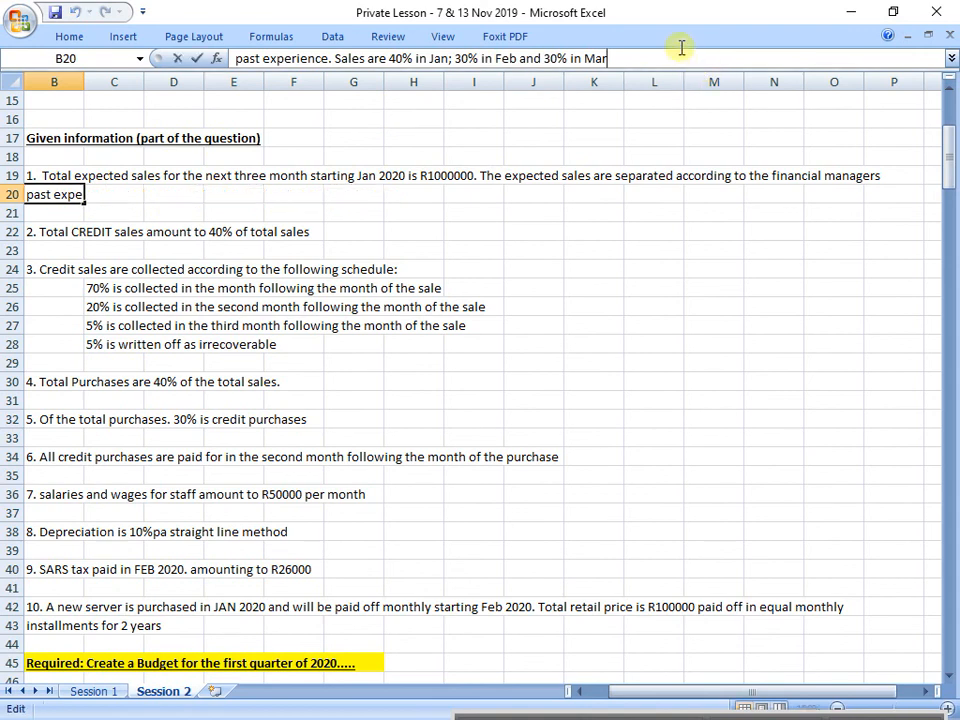
{"action": "type", "text": ".   Actual sales for"}
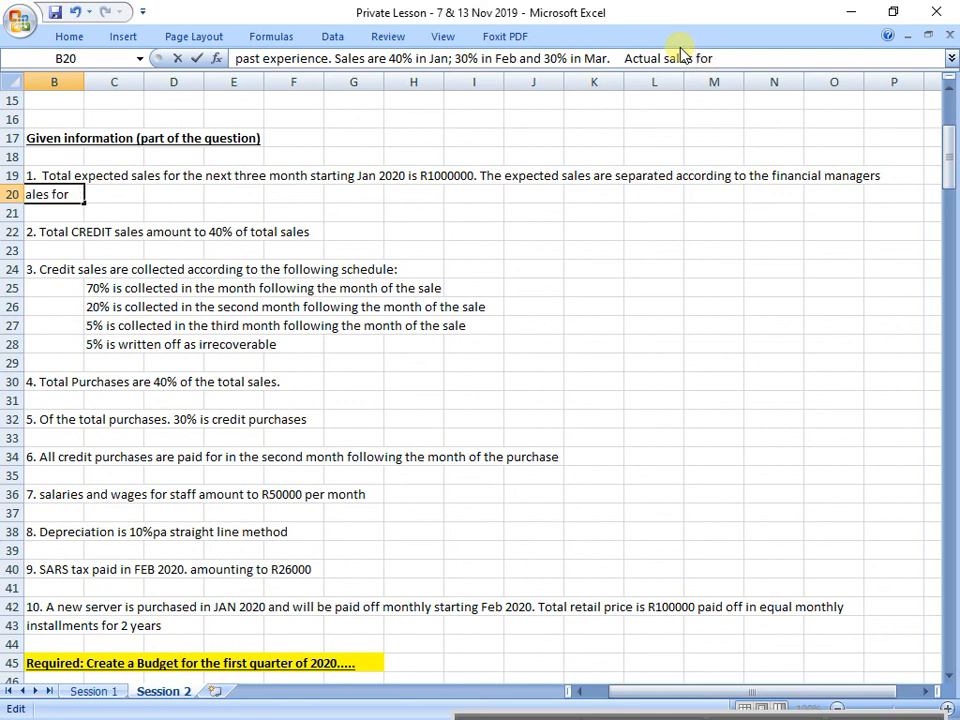
{"action": "type", "text": " Nov 2019 was"}
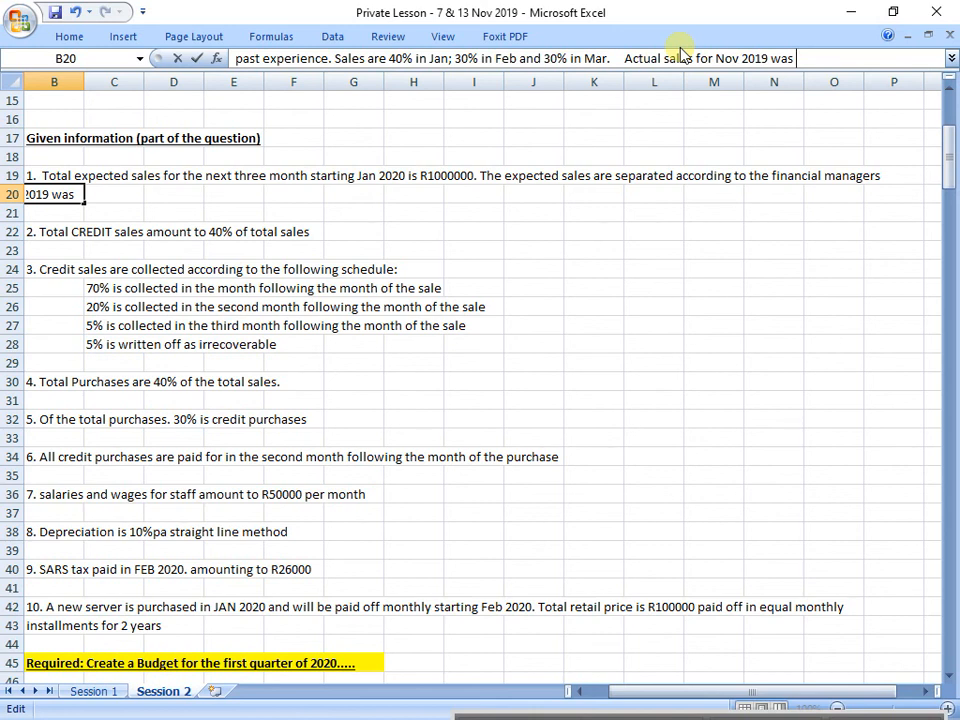
{"action": "type", "text": "50000"}
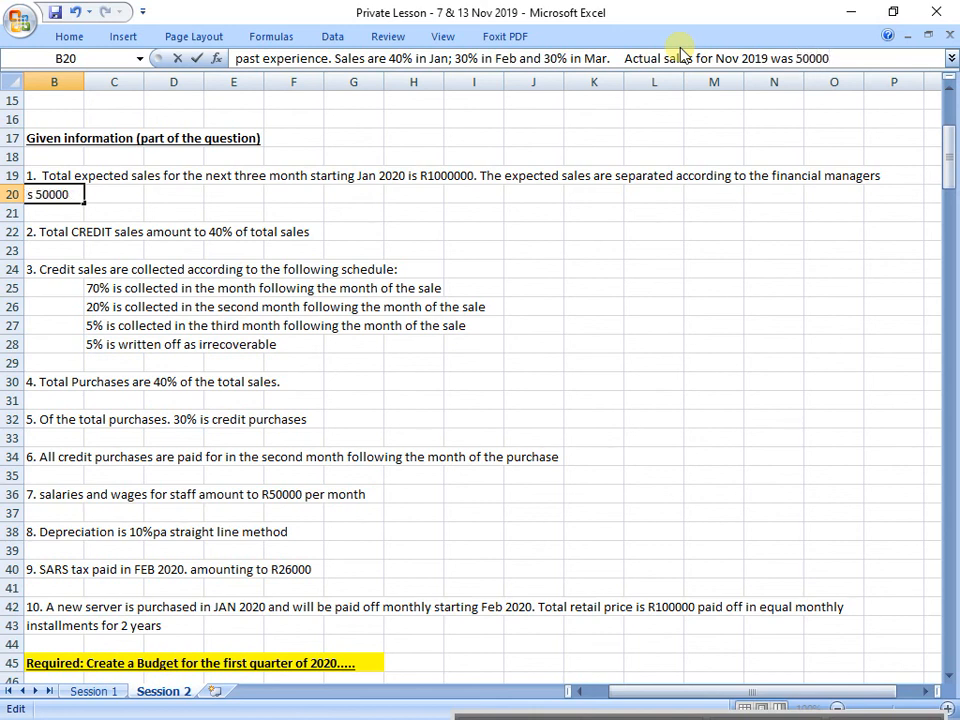
{"action": "type", "text": "  Dec 2019 sales"}
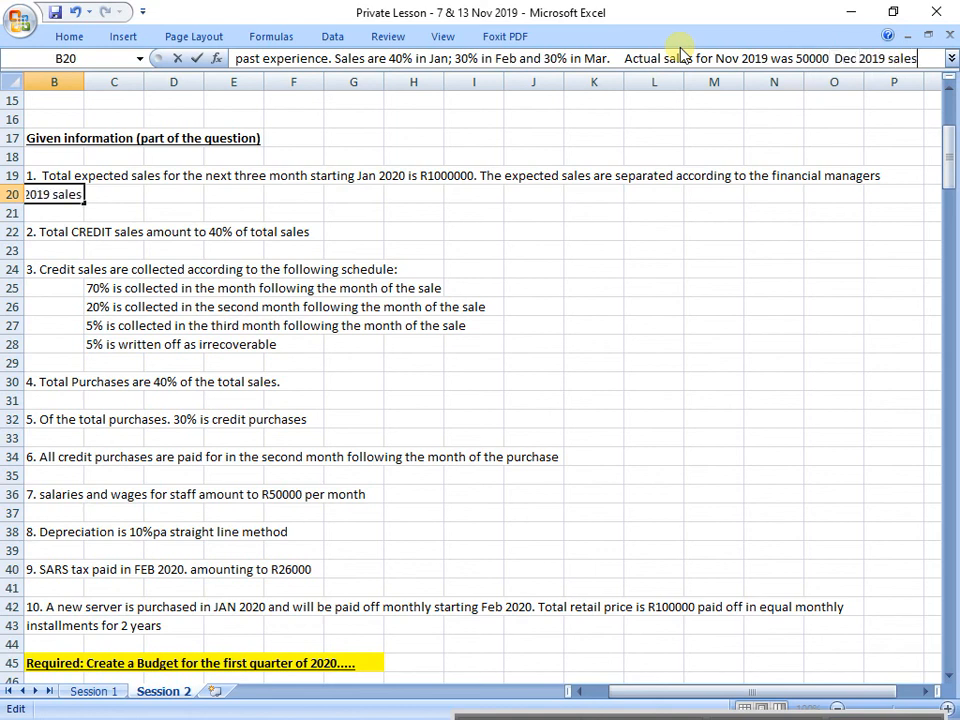
{"action": "type", "text": " were"}
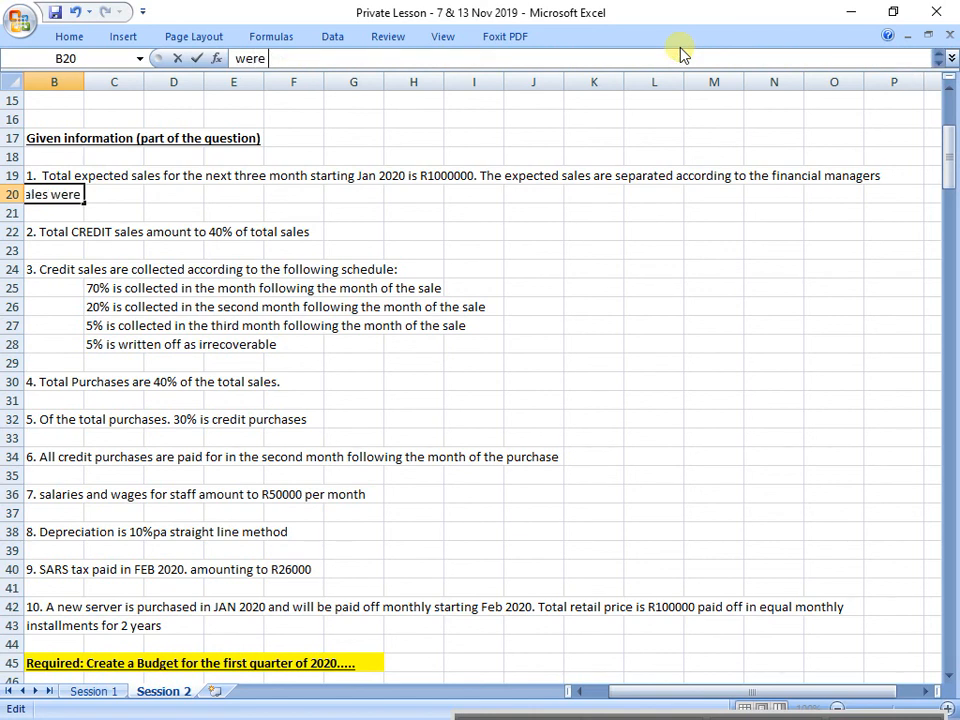
{"action": "type", "text": " R70000"}
Step: Add "Dec 2019 sales were R70000" at the end of the text in cell B20
{"action": "key", "text": "Return"}
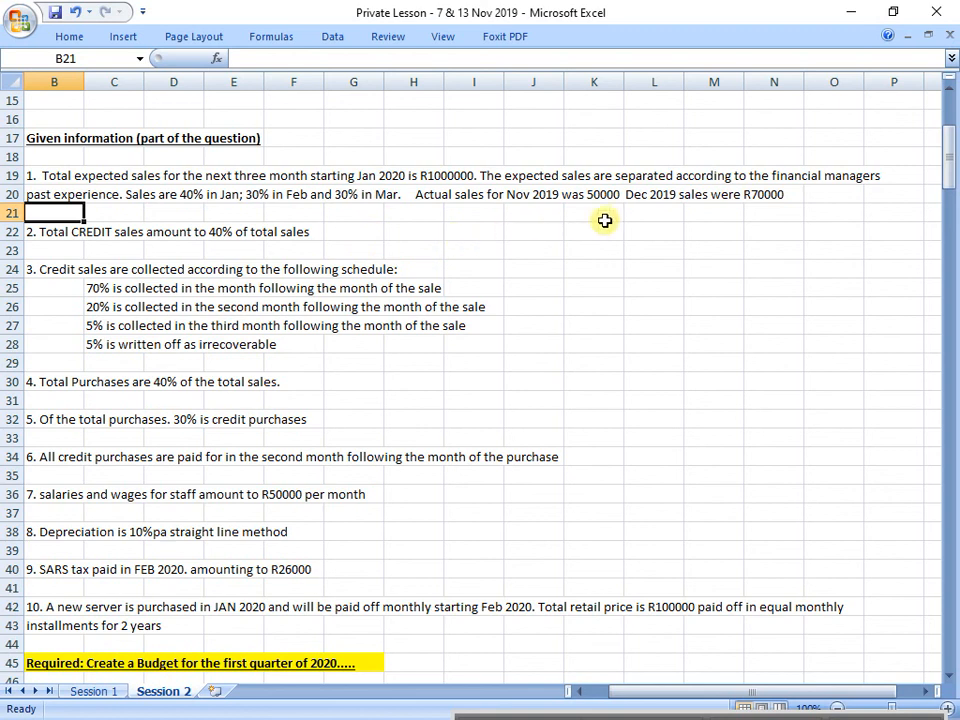
Step: Review the actual sales sentence in row 20 and the receipts format table across C52:J69
{"action": "left_click_drag", "start_coordinate": [632, 196], "coordinate": [750, 181]}
{"action": "left_click_drag", "start_coordinate": [460, 196], "coordinate": [780, 202]}
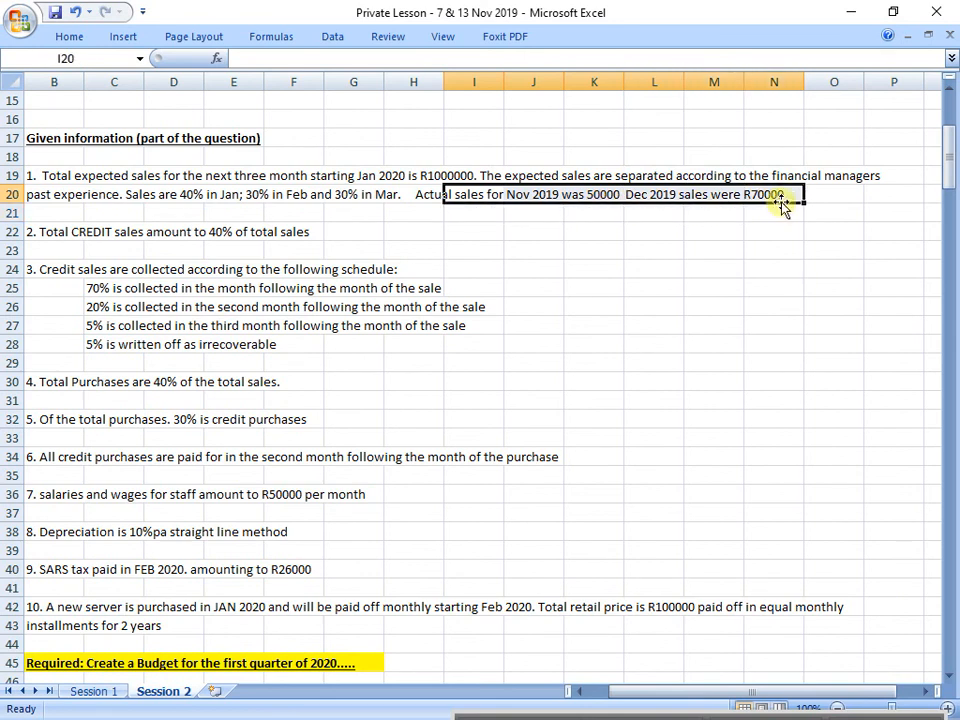
{"action": "scroll", "coordinate": [778, 205], "scroll_direction": "down", "scroll_amount": 9}
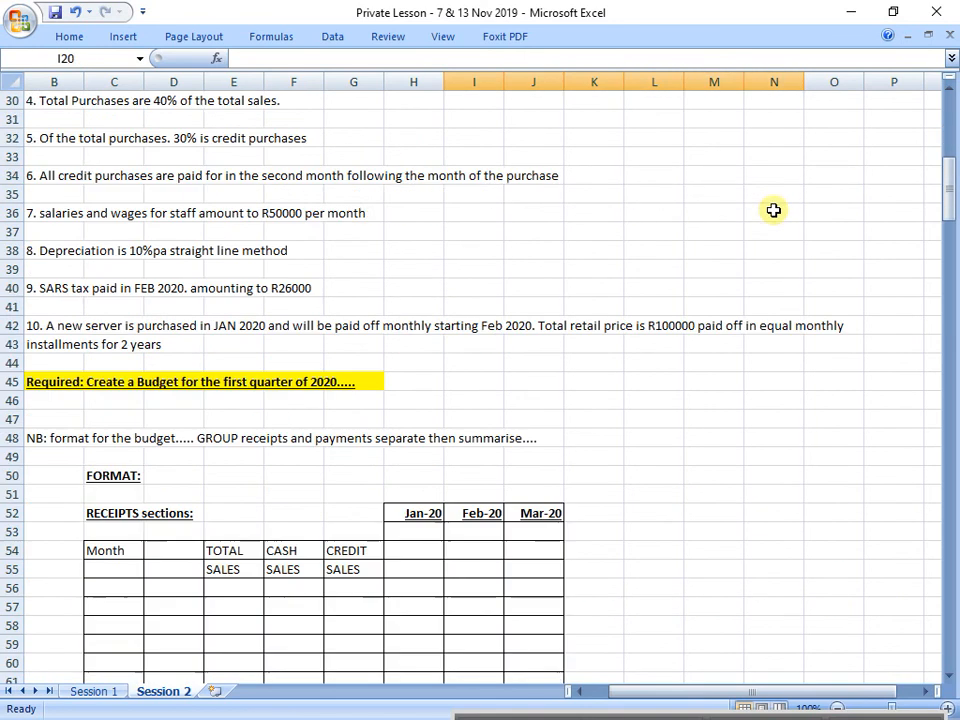
{"action": "left_click", "coordinate": [109, 358]}
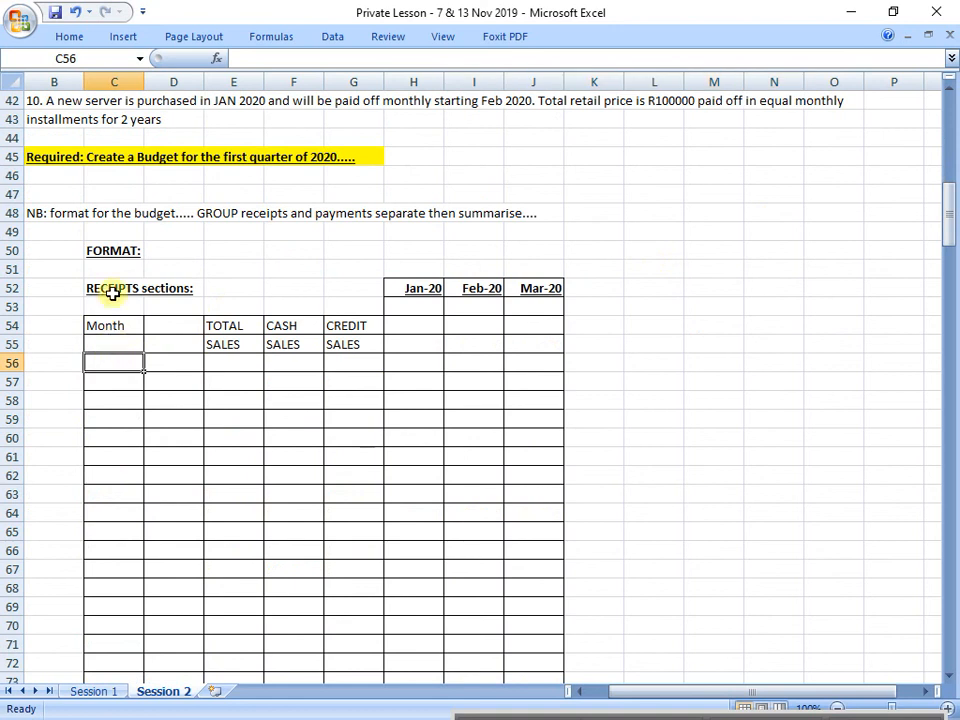
{"action": "left_click_drag", "start_coordinate": [111, 293], "coordinate": [540, 613]}
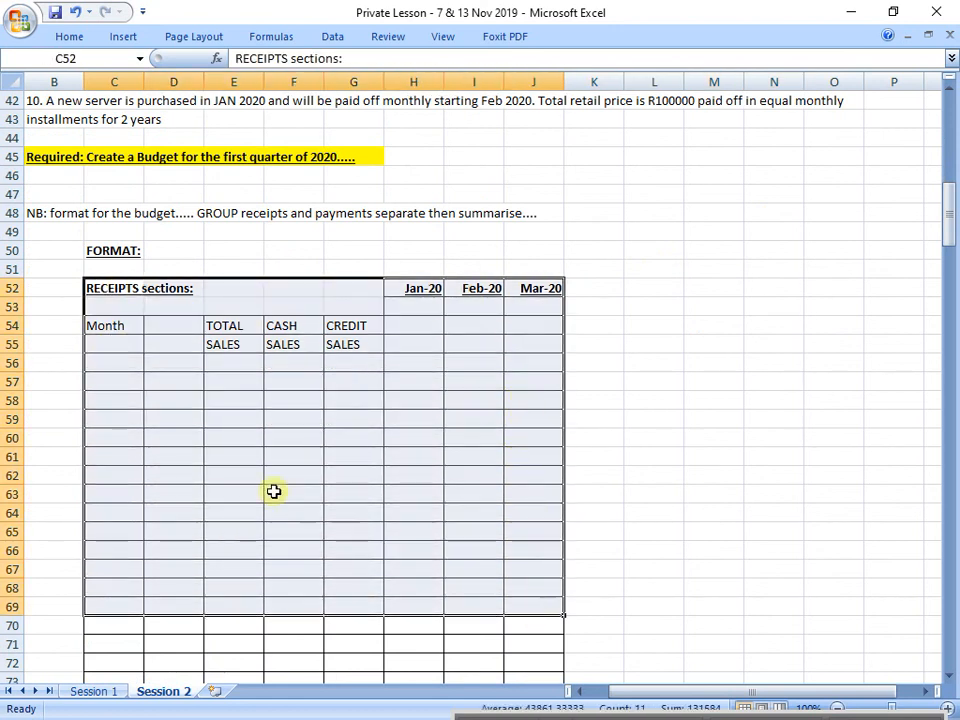
Step: Enter the month labels NOV, DEC, JAN, FEB and MAR in cells C56 to C60 beneath the Month heading
{"action": "left_click", "coordinate": [124, 358]}
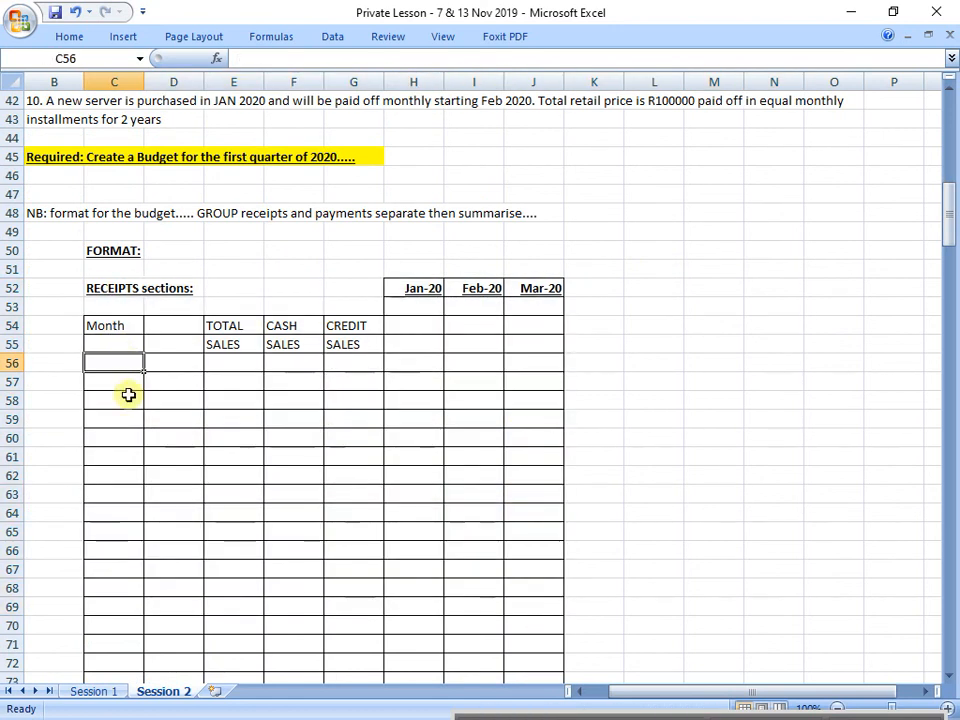
{"action": "type", "text": "NOV"}
{"action": "key", "text": "Return"}
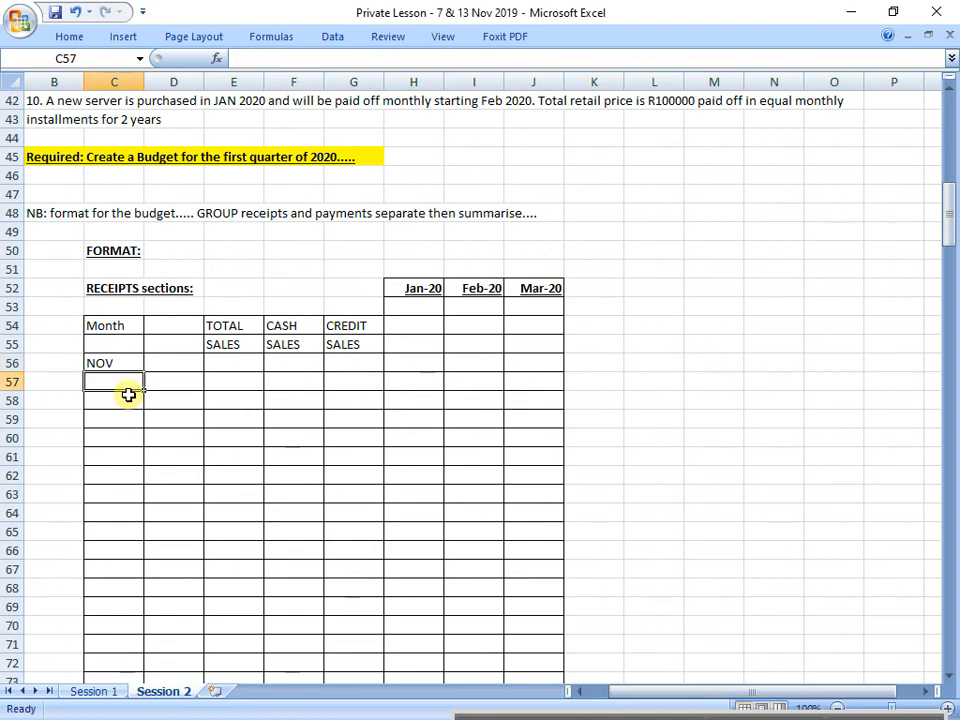
{"action": "type", "text": "DEC"}
{"action": "key", "text": "Return"}
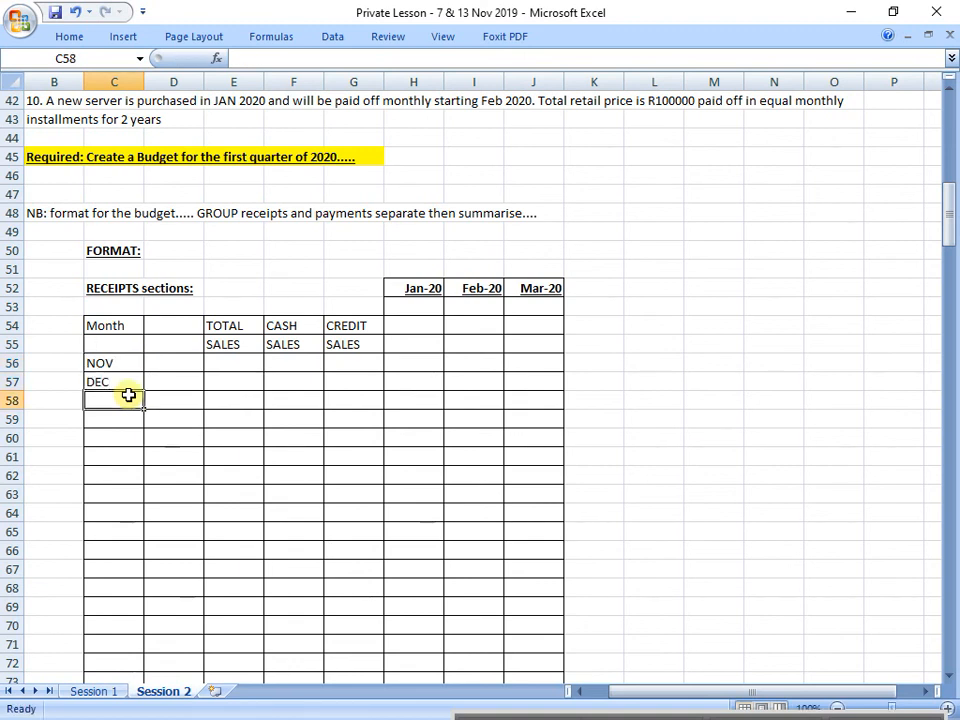
{"action": "type", "text": "JAN"}
{"action": "key", "text": "Return"}
{"action": "type", "text": "FE"}
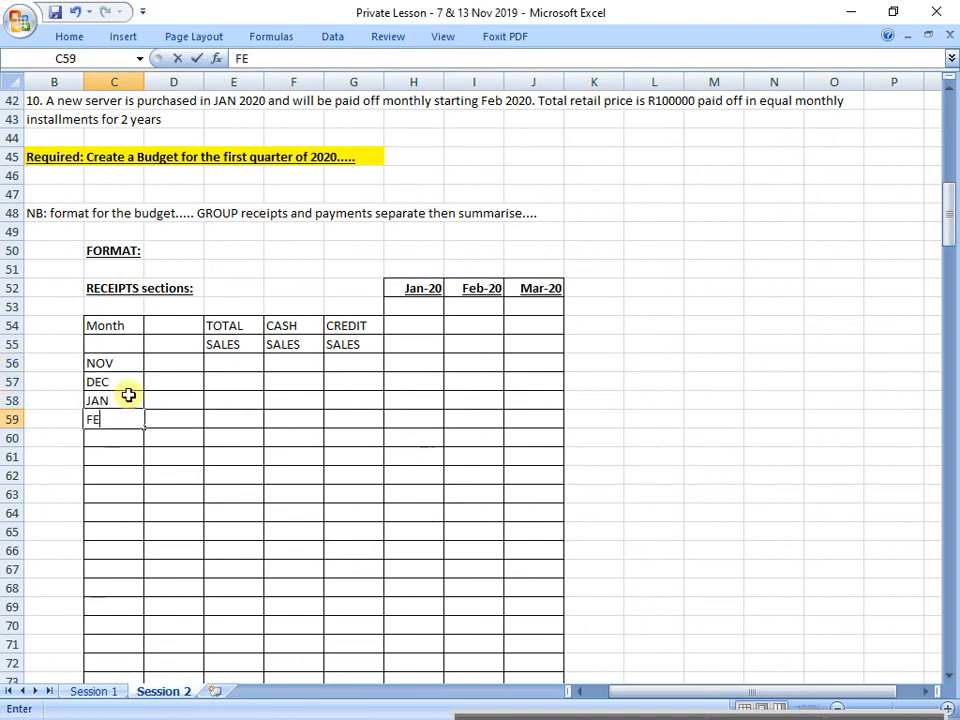
{"action": "type", "text": "B"}
{"action": "key", "text": "Return"}
{"action": "type", "text": "MAR"}
{"action": "key", "text": "Return"}
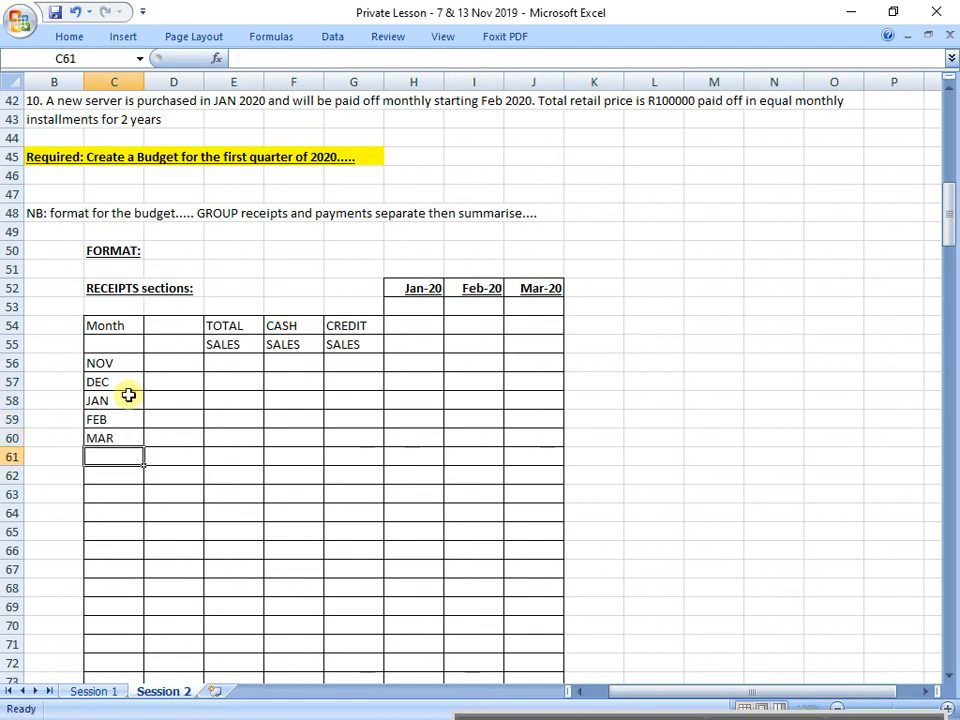
Step: Review the month rows, the TOTAL, CASH and CREDIT SALES columns, and the credit sales collection schedule in rows 24 to 28
{"action": "left_click_drag", "start_coordinate": [109, 366], "coordinate": [121, 440]}
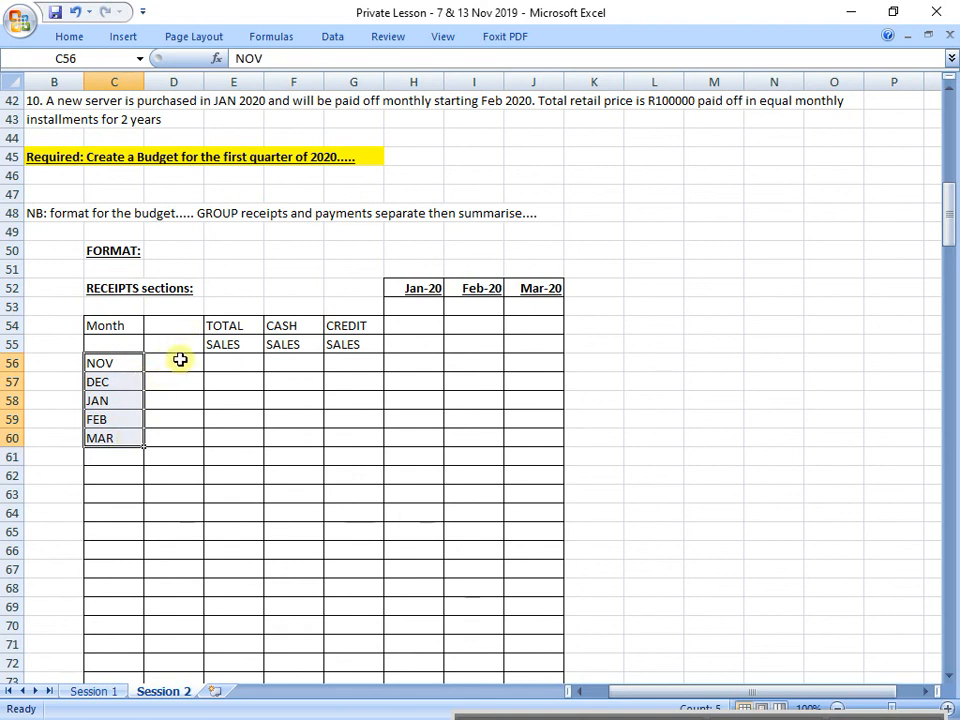
{"action": "left_click_drag", "start_coordinate": [236, 325], "coordinate": [249, 437]}
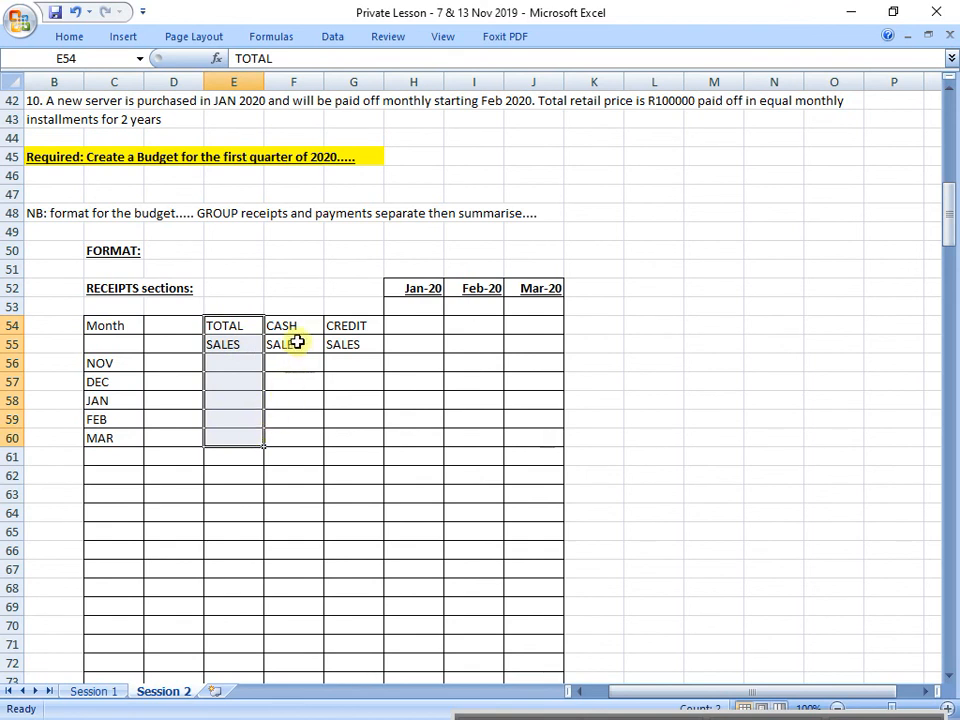
{"action": "left_click_drag", "start_coordinate": [285, 322], "coordinate": [302, 440]}
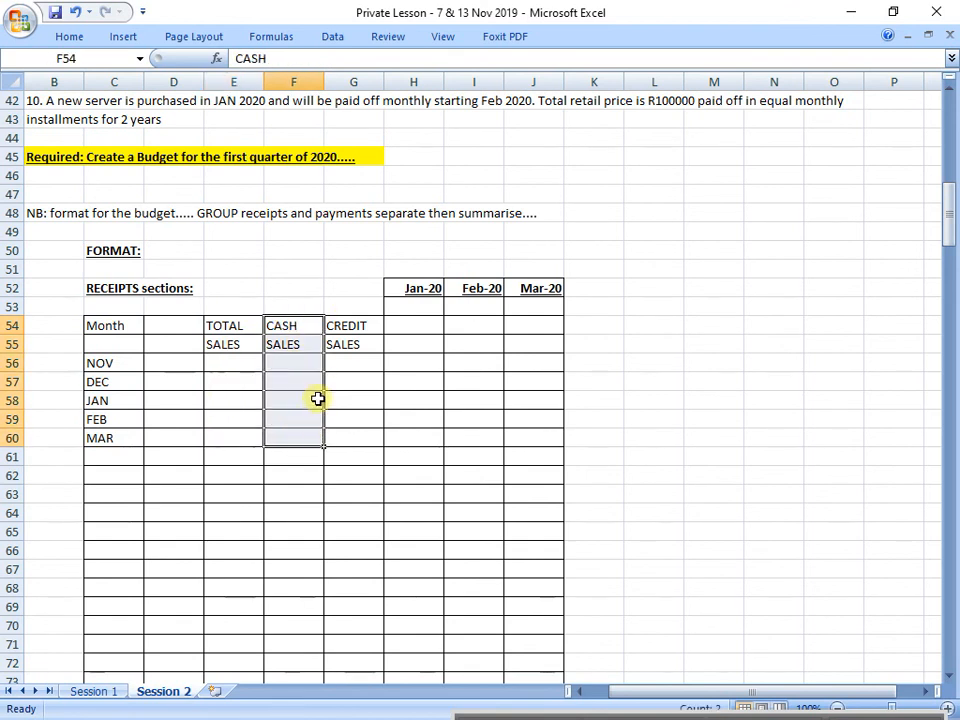
{"action": "left_click_drag", "start_coordinate": [366, 328], "coordinate": [362, 436]}
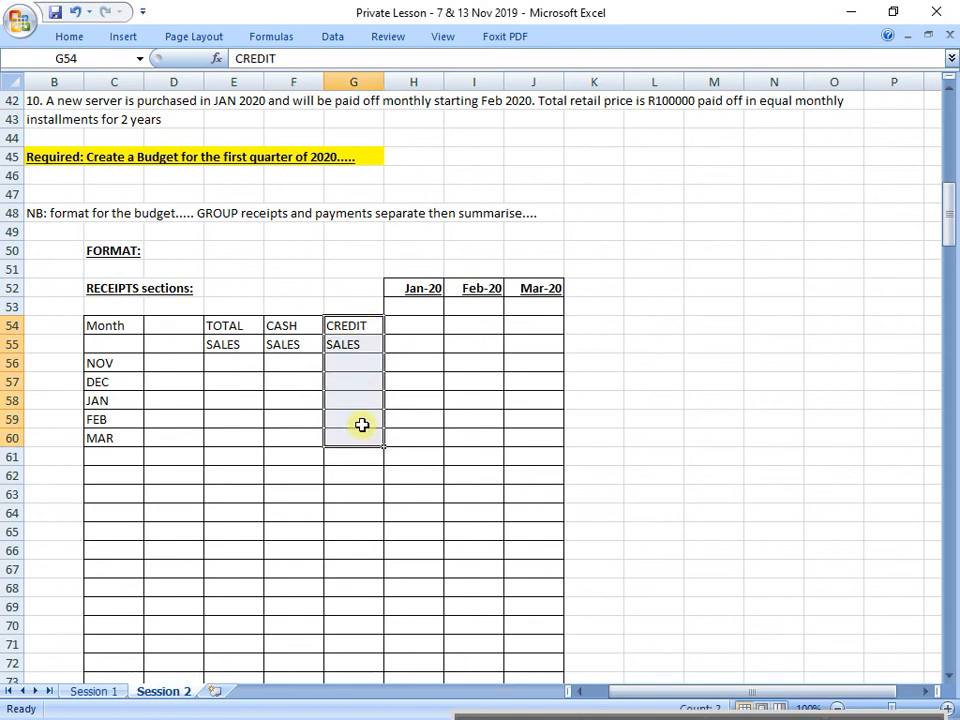
{"action": "left_click_drag", "start_coordinate": [358, 326], "coordinate": [355, 432]}
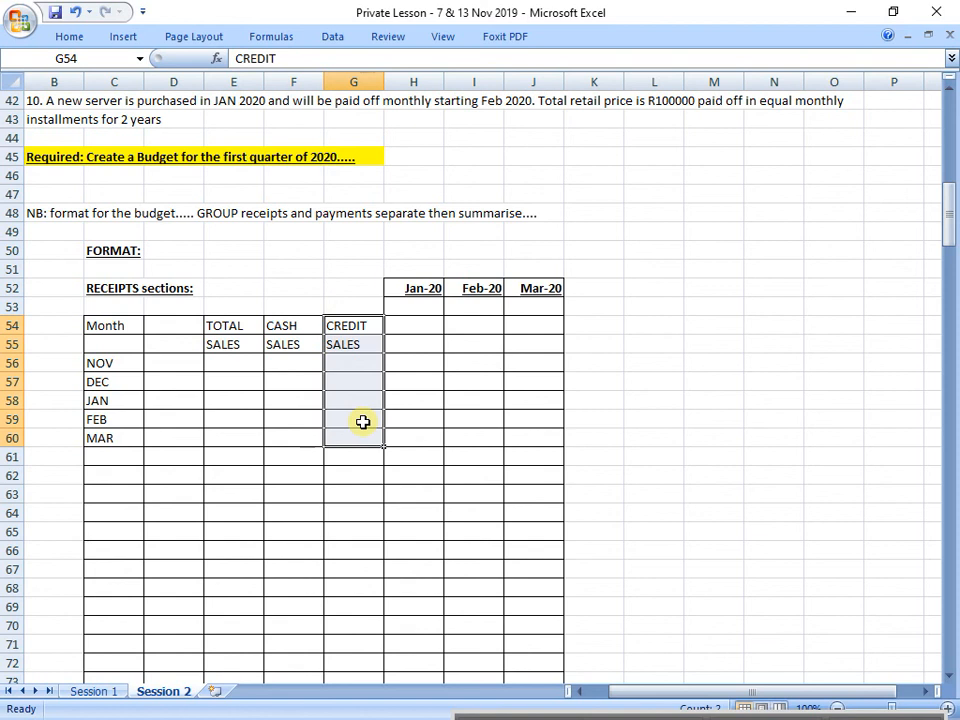
{"action": "scroll", "coordinate": [370, 430], "scroll_direction": "up", "scroll_amount": 8}
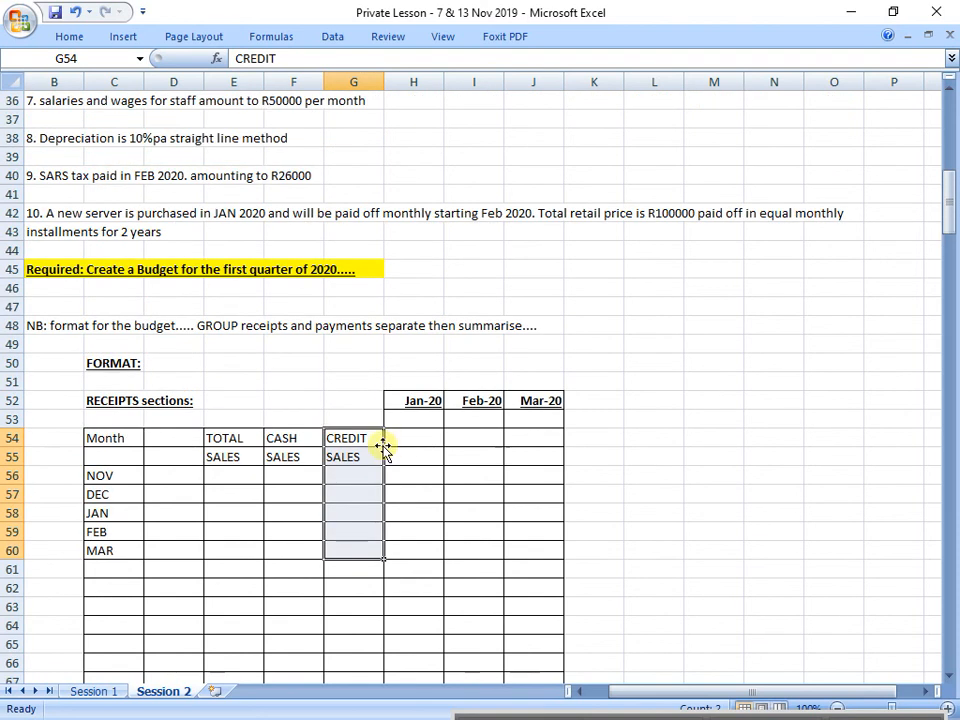
{"action": "left_click_drag", "start_coordinate": [82, 214], "coordinate": [585, 281]}
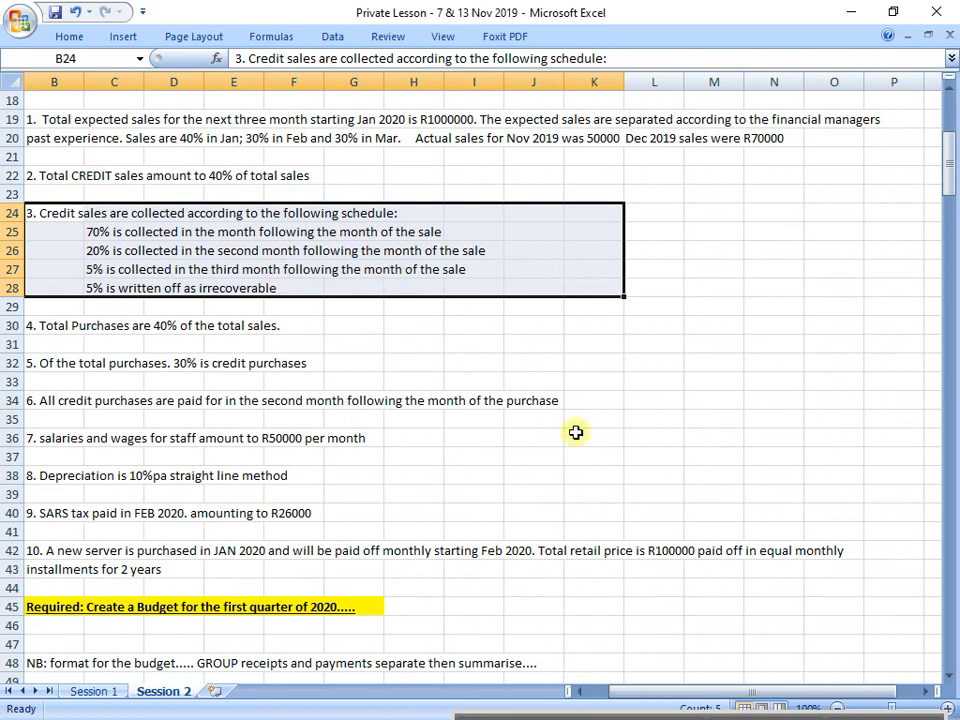
Step: Examine the receipts section's Jan-20, Feb-20 and Mar-20 columns against the NOV to MAR month labels
{"action": "scroll", "coordinate": [572, 435], "scroll_direction": "down", "scroll_amount": 8}
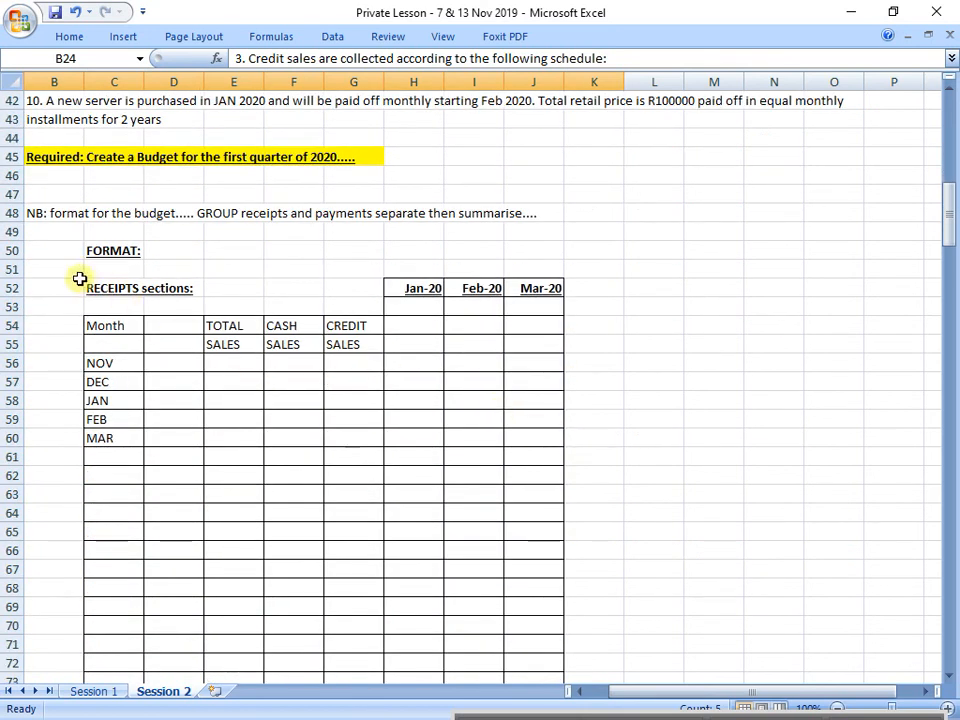
{"action": "left_click_drag", "start_coordinate": [90, 288], "coordinate": [519, 293]}
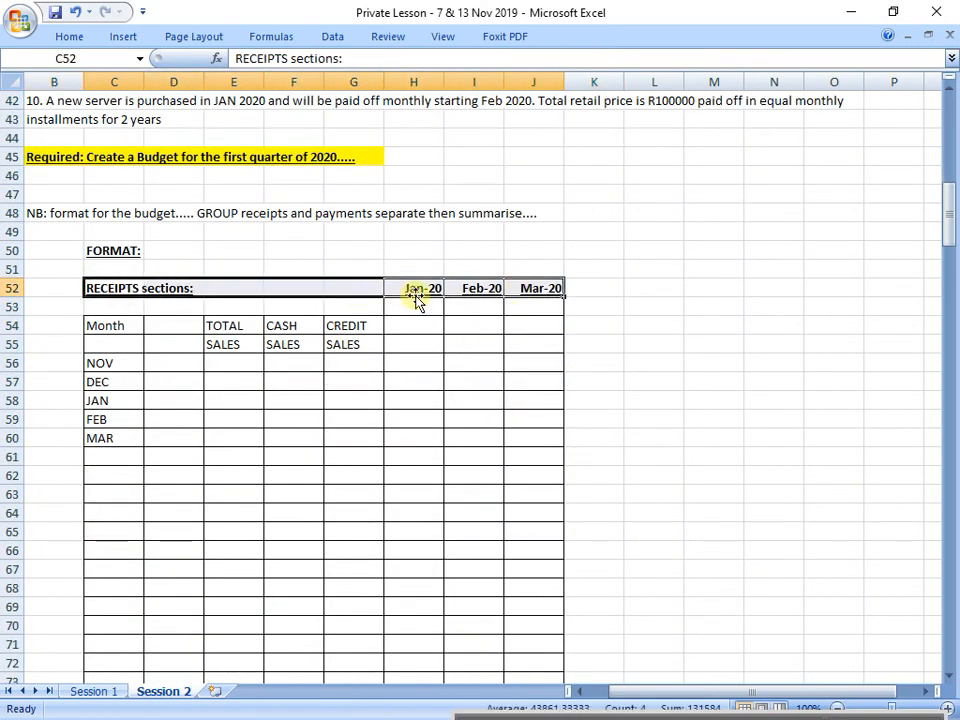
{"action": "left_click_drag", "start_coordinate": [414, 298], "coordinate": [414, 480]}
{"action": "left_click_drag", "start_coordinate": [482, 298], "coordinate": [528, 528]}
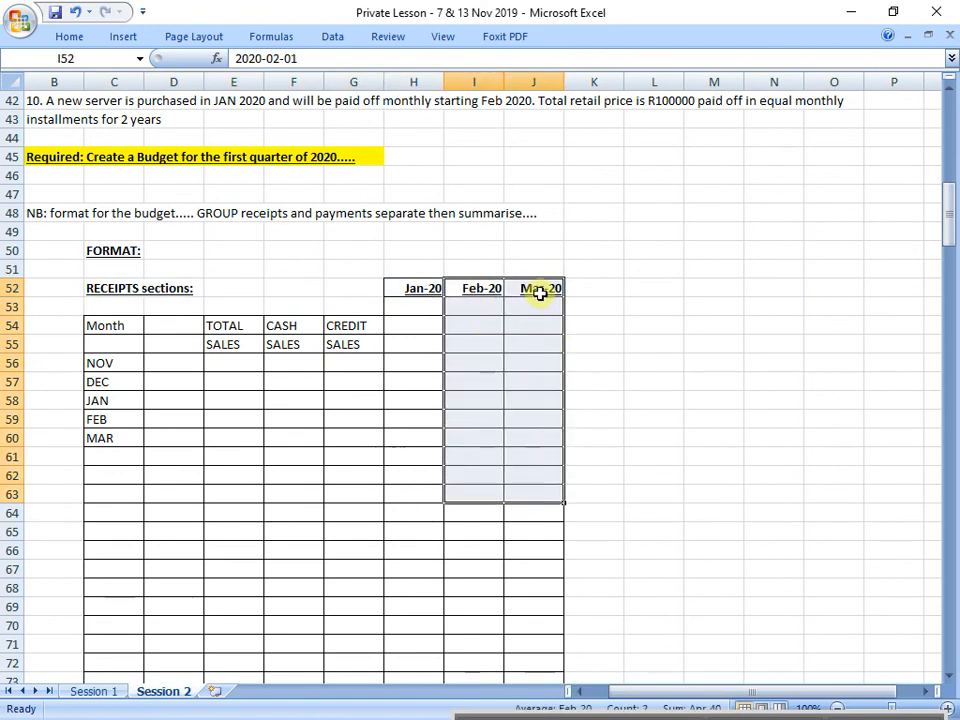
{"action": "left_click_drag", "start_coordinate": [540, 294], "coordinate": [542, 530]}
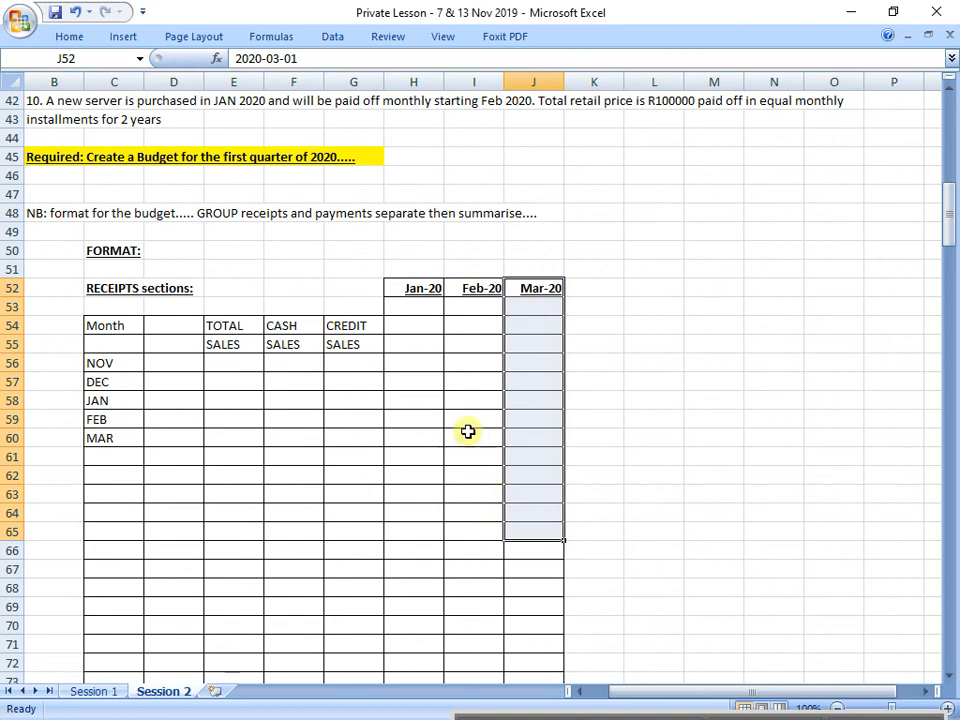
{"action": "left_click_drag", "start_coordinate": [403, 292], "coordinate": [526, 461]}
{"action": "left_click_drag", "start_coordinate": [107, 361], "coordinate": [107, 429]}
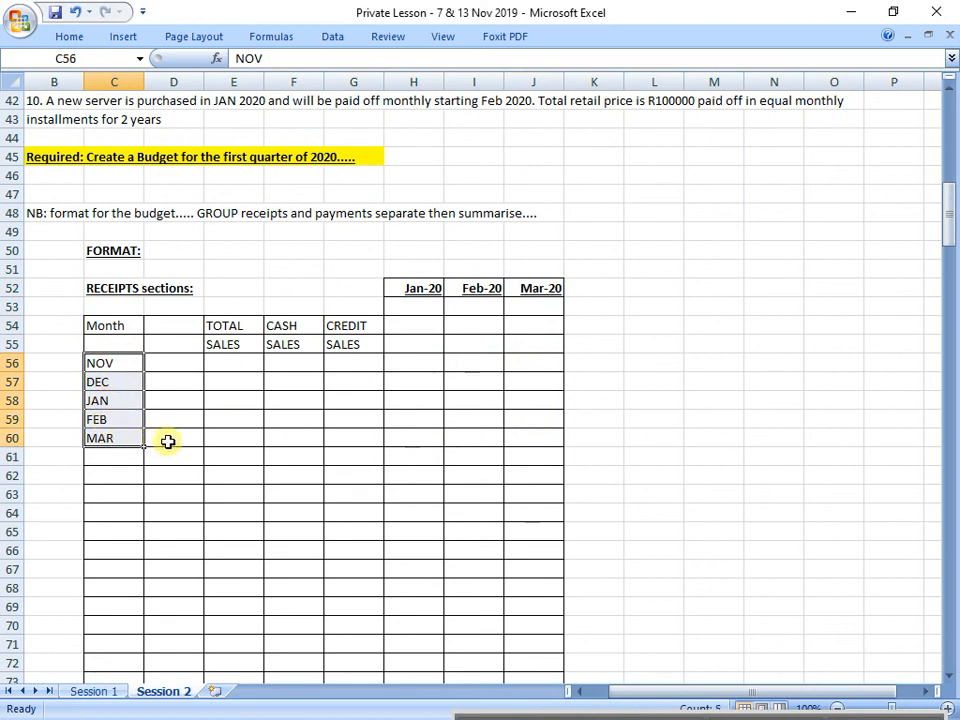
Step: Change the font colour of the receipts format table in C52:J71 to the standard green
{"action": "left_click_drag", "start_coordinate": [118, 289], "coordinate": [516, 645]}
{"action": "left_click", "coordinate": [69, 36]}
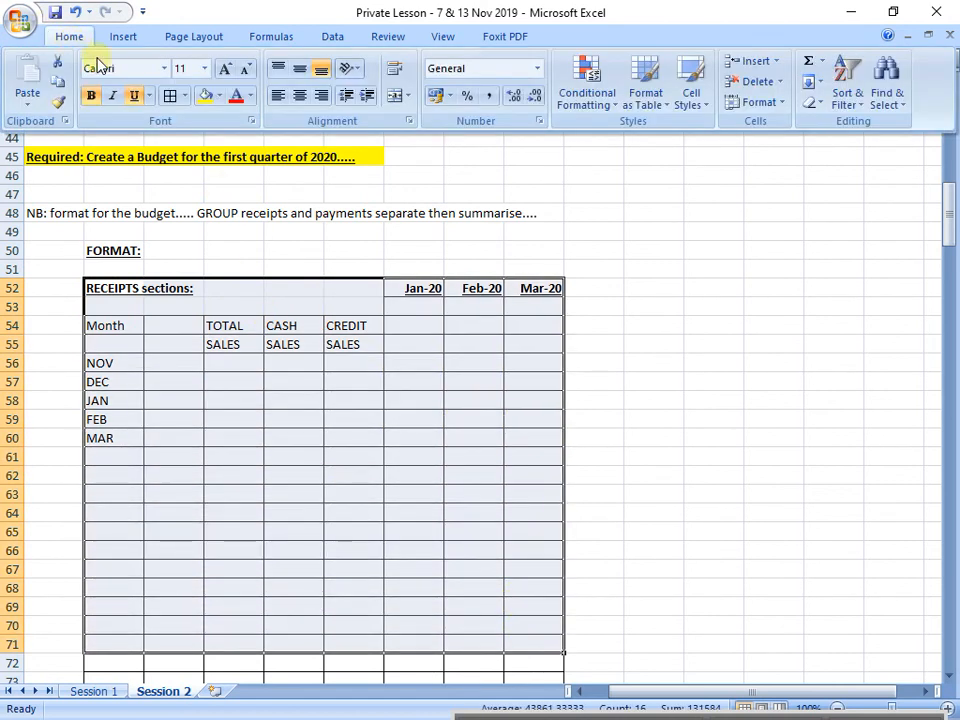
{"action": "left_click", "coordinate": [236, 95]}
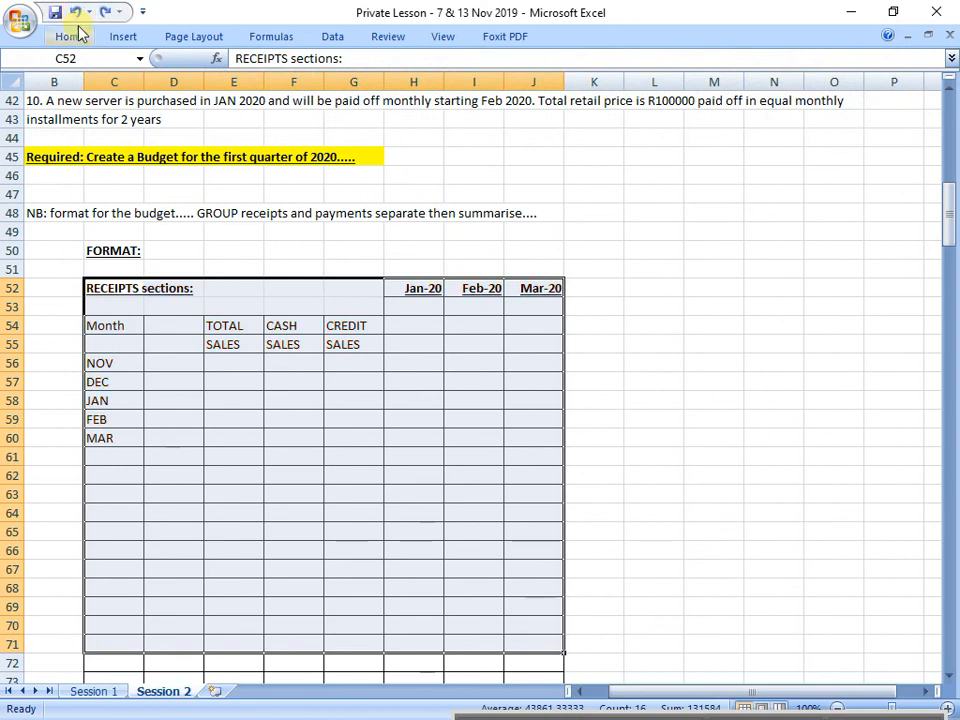
{"action": "left_click", "coordinate": [69, 36]}
{"action": "left_click", "coordinate": [250, 96]}
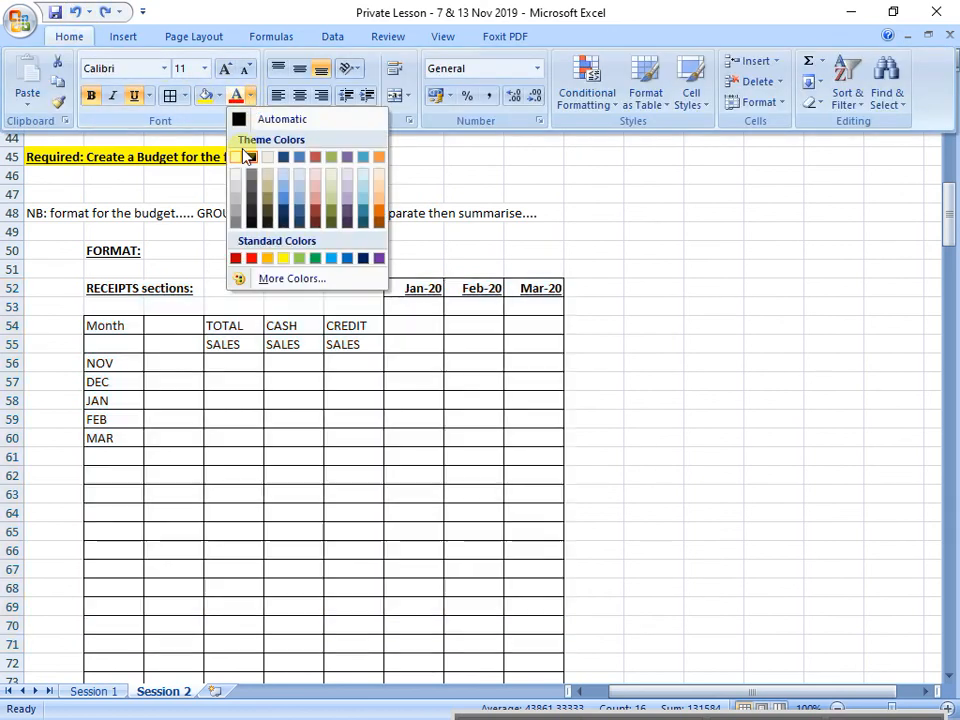
{"action": "left_click", "coordinate": [317, 259]}
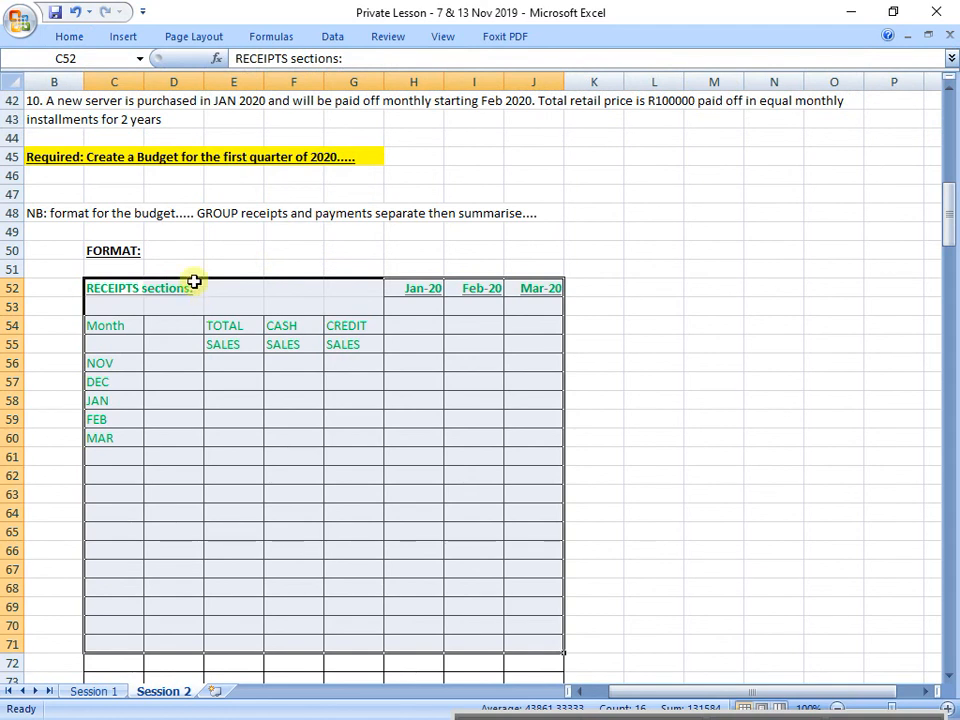
Step: Fill the receipts format table in C52:J71 with Olive Green, Accent 3, Lighter 80%
{"action": "left_click", "coordinate": [72, 40]}
{"action": "left_click", "coordinate": [219, 96]}
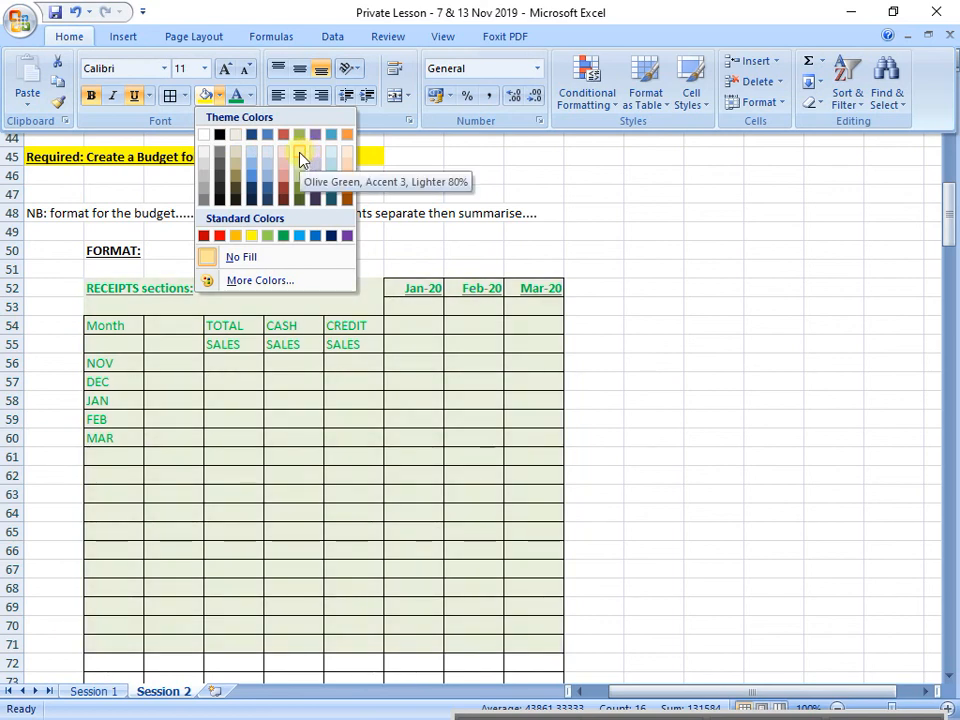
{"action": "left_click", "coordinate": [300, 163]}
Step: Apply the same light olive green fill to question points 1 to 3 in B19:P28
{"action": "scroll", "coordinate": [243, 262], "scroll_direction": "up", "scroll_amount": 8}
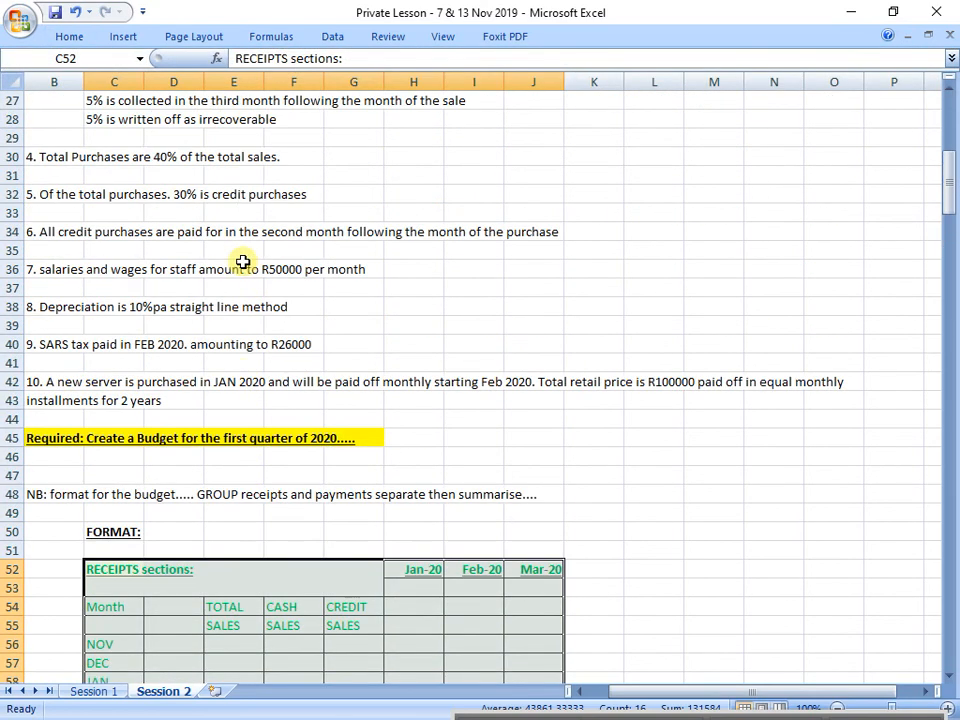
{"action": "left_click_drag", "start_coordinate": [60, 174], "coordinate": [866, 339]}
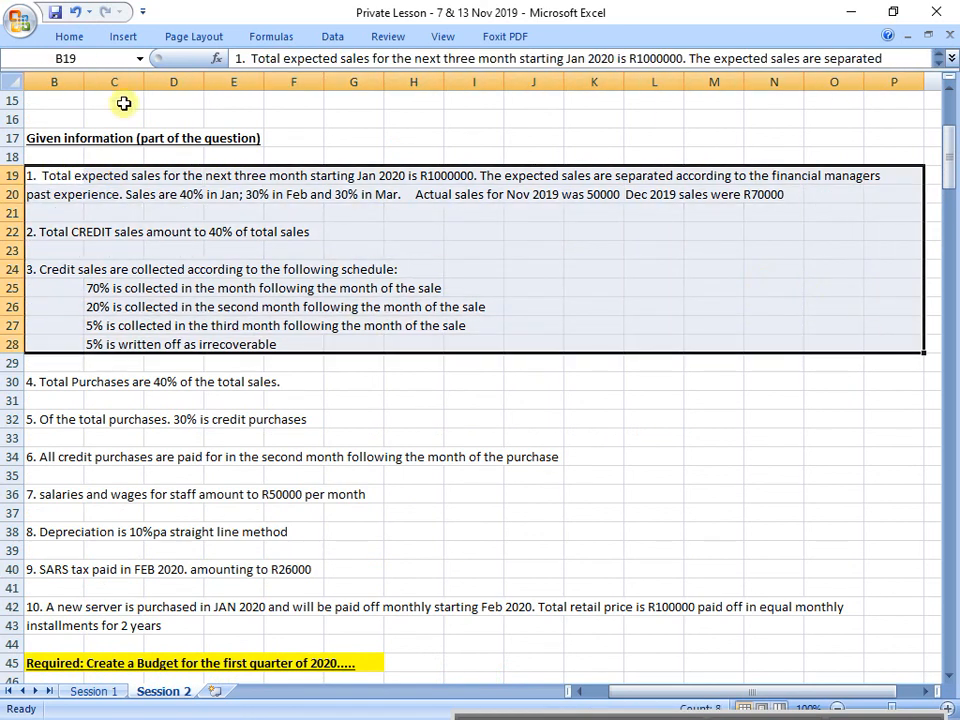
{"action": "left_click", "coordinate": [70, 37]}
{"action": "left_click", "coordinate": [204, 95]}
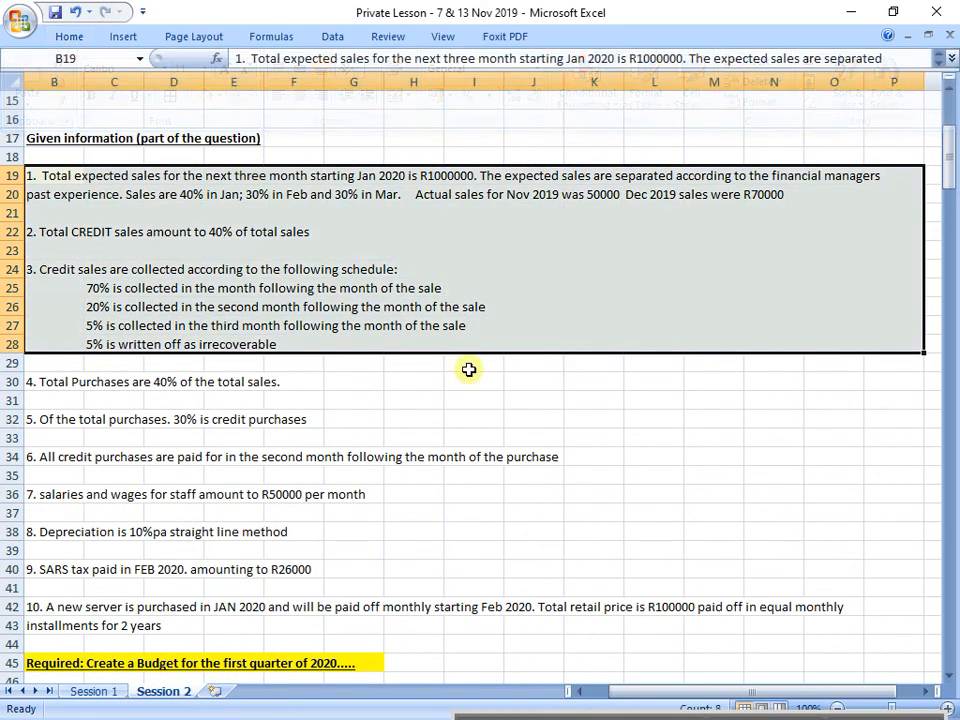
{"action": "left_click", "coordinate": [477, 377]}
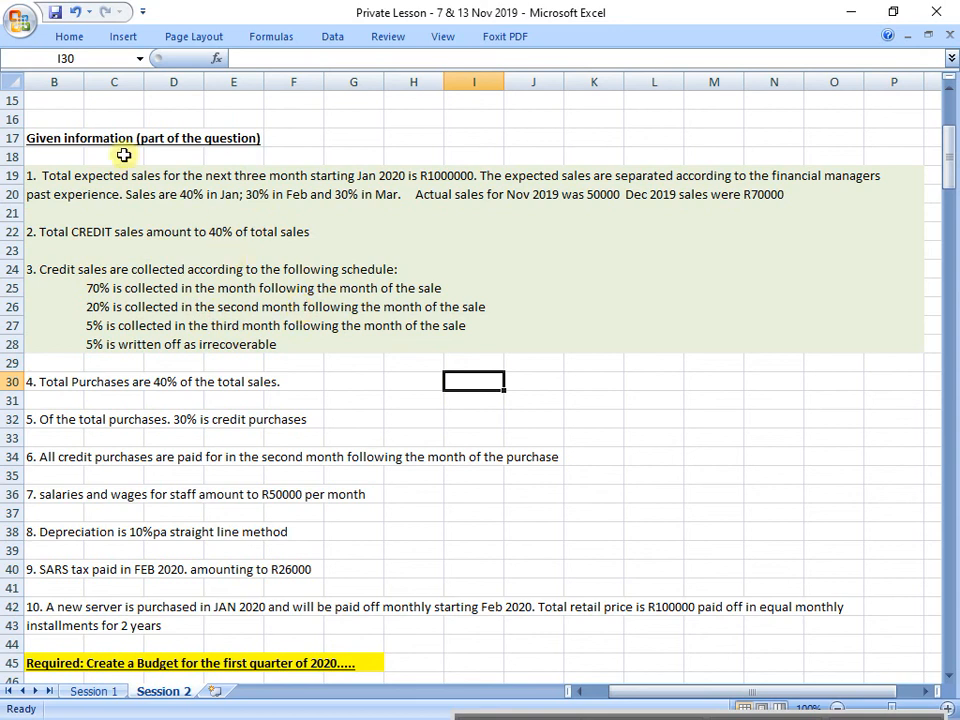
Step: Fill question points 4 to 10 in B29:P43 with the lightest red theme shade
{"action": "left_click_drag", "start_coordinate": [23, 176], "coordinate": [885, 343]}
{"action": "scroll", "coordinate": [94, 360], "scroll_direction": "down", "scroll_amount": 1}
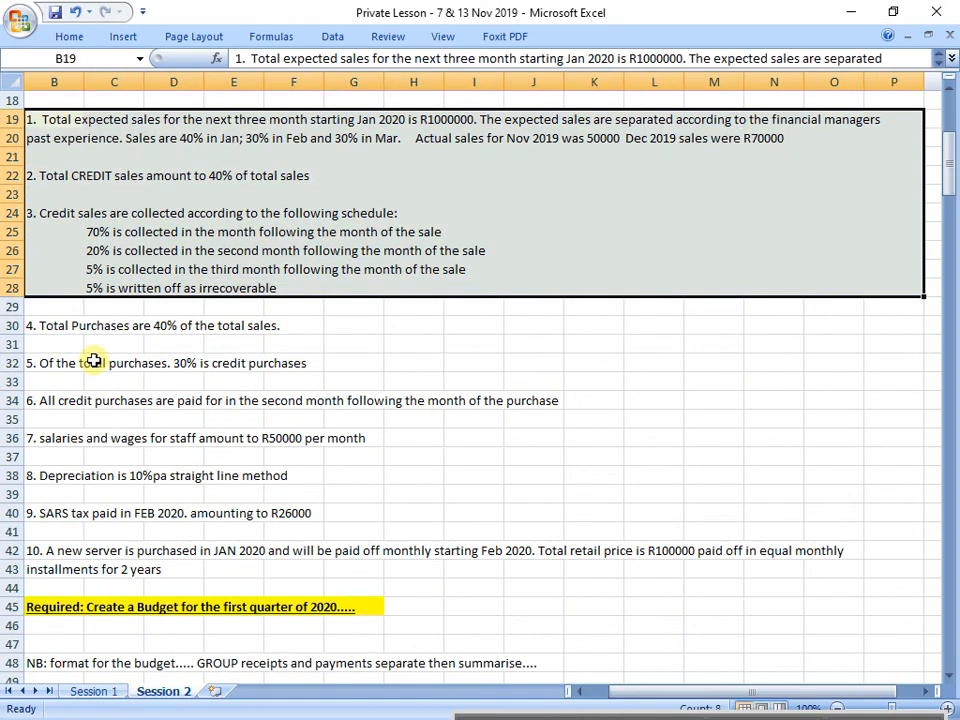
{"action": "left_click_drag", "start_coordinate": [78, 315], "coordinate": [858, 567]}
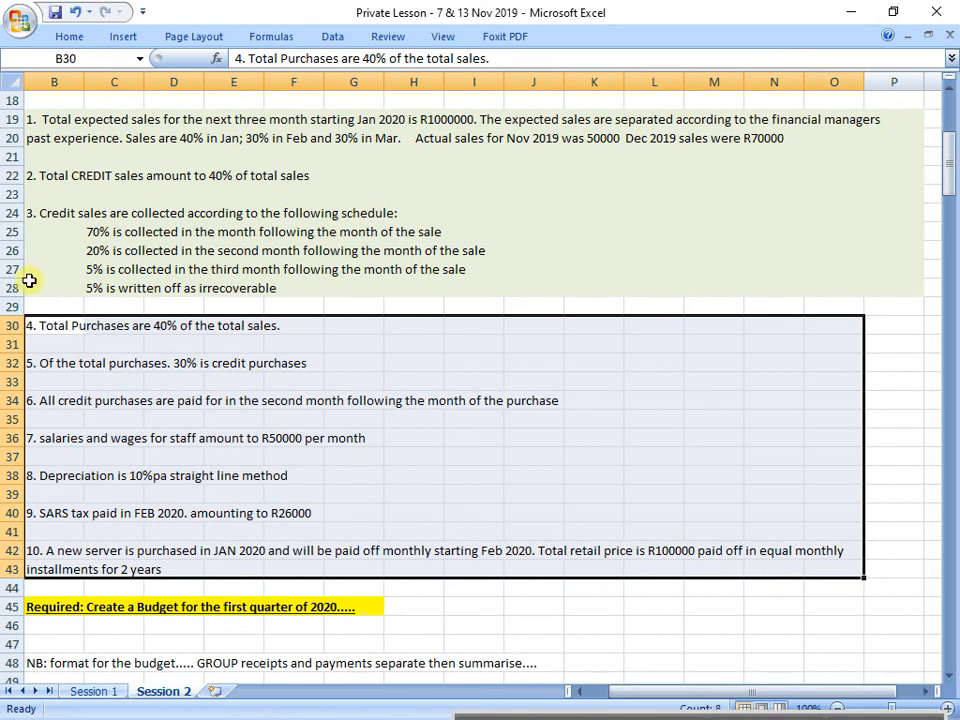
{"action": "left_click_drag", "start_coordinate": [49, 304], "coordinate": [883, 564]}
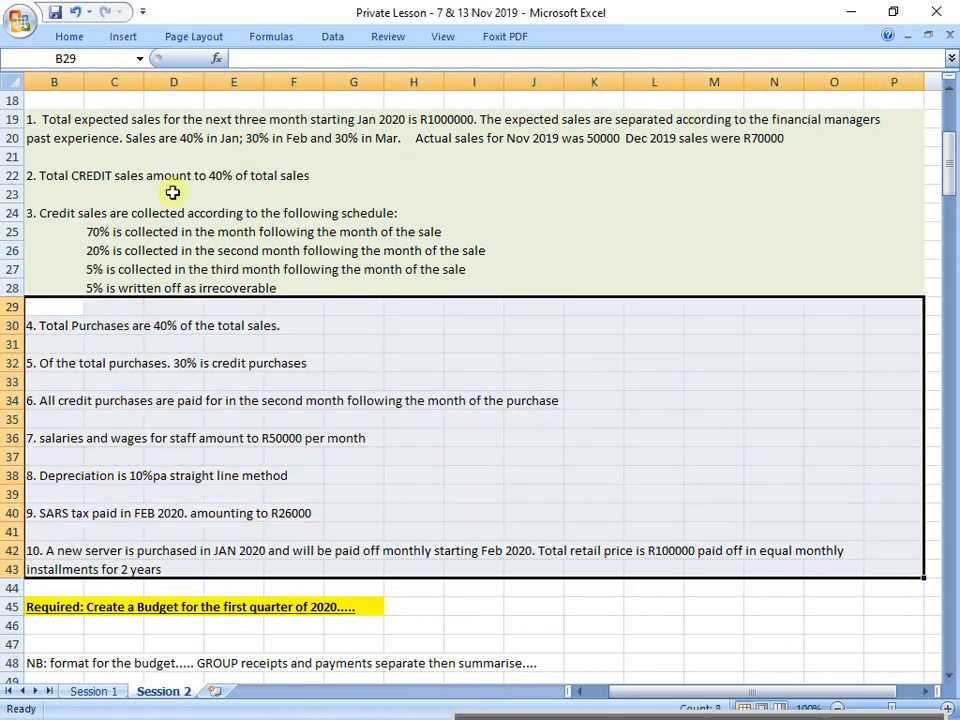
{"action": "left_click", "coordinate": [69, 36]}
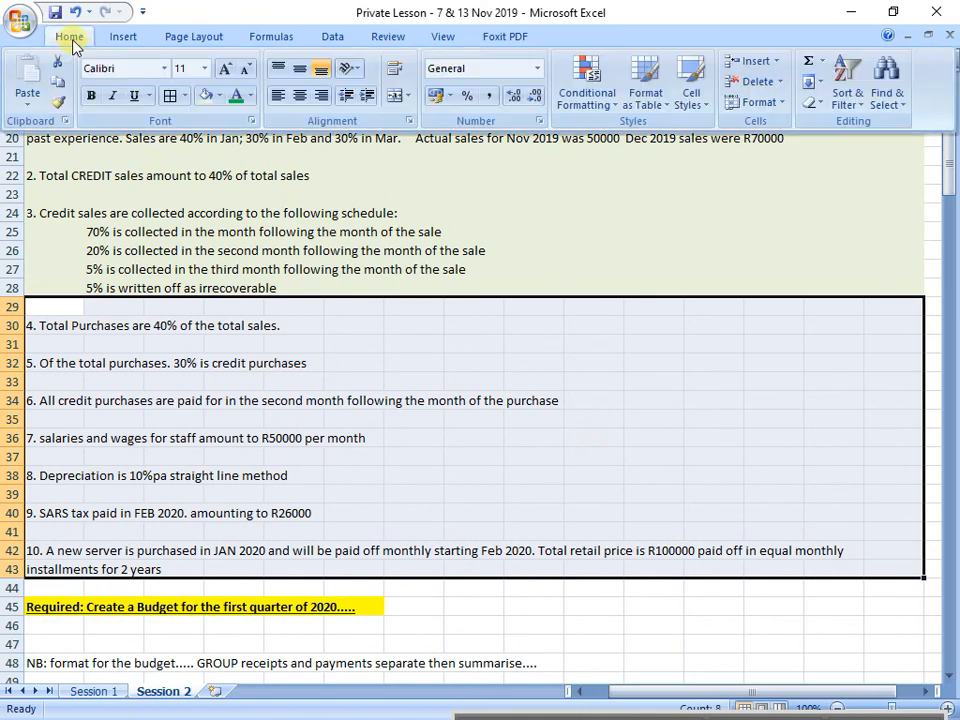
{"action": "left_click", "coordinate": [219, 95]}
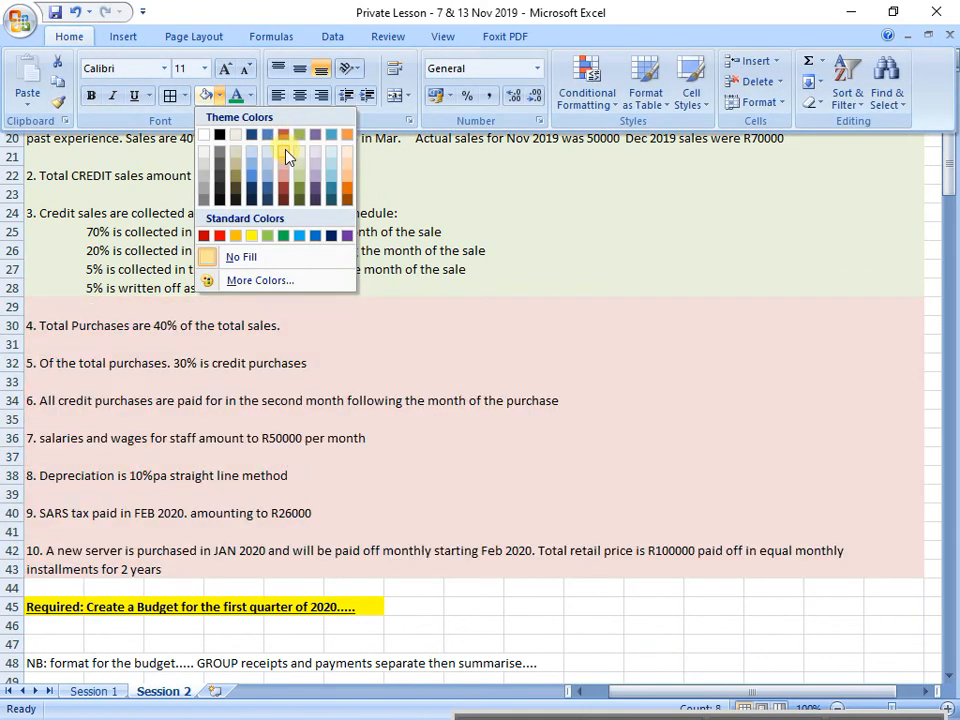
{"action": "left_click", "coordinate": [285, 152]}
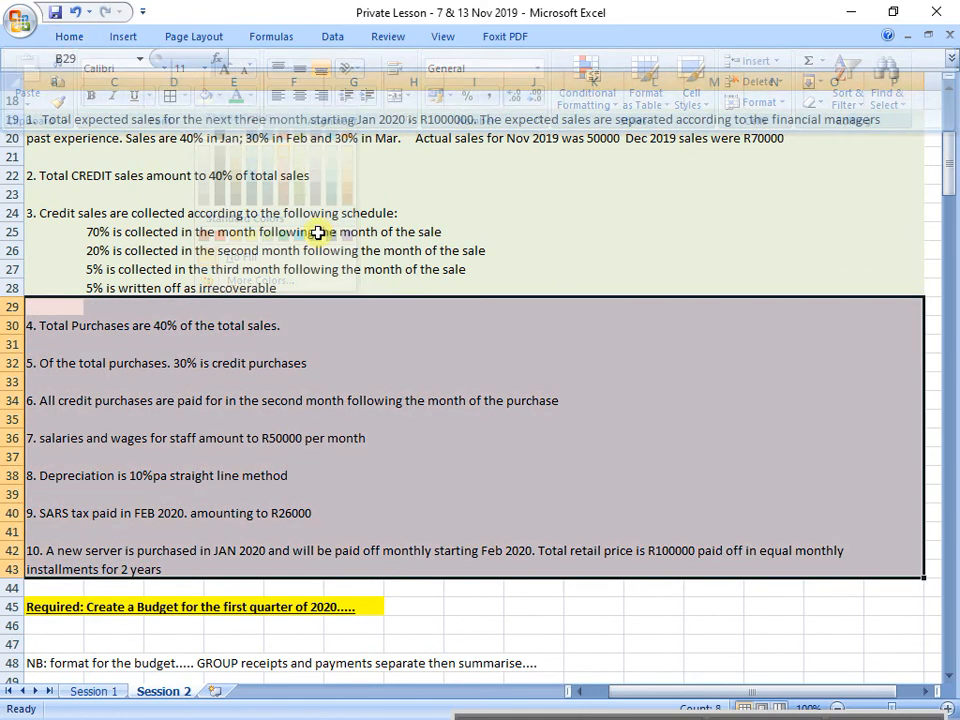
{"action": "left_click", "coordinate": [562, 282]}
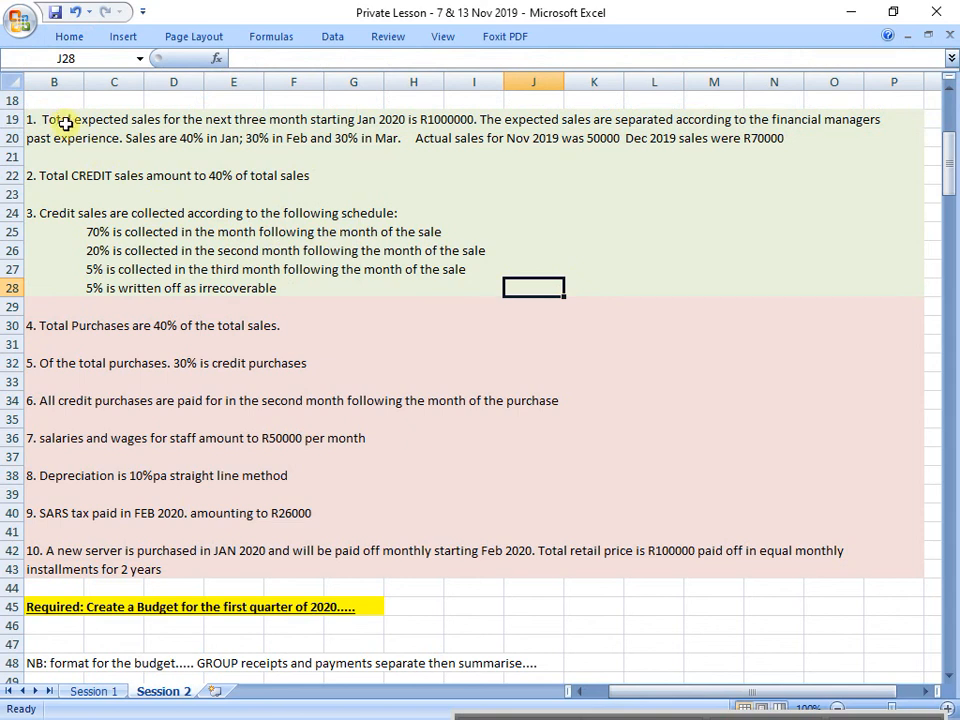
Step: Review the green sales information in rows 19 to 28 against the receipts format table and its TOTAL SALES column
{"action": "left_click_drag", "start_coordinate": [64, 124], "coordinate": [913, 281]}
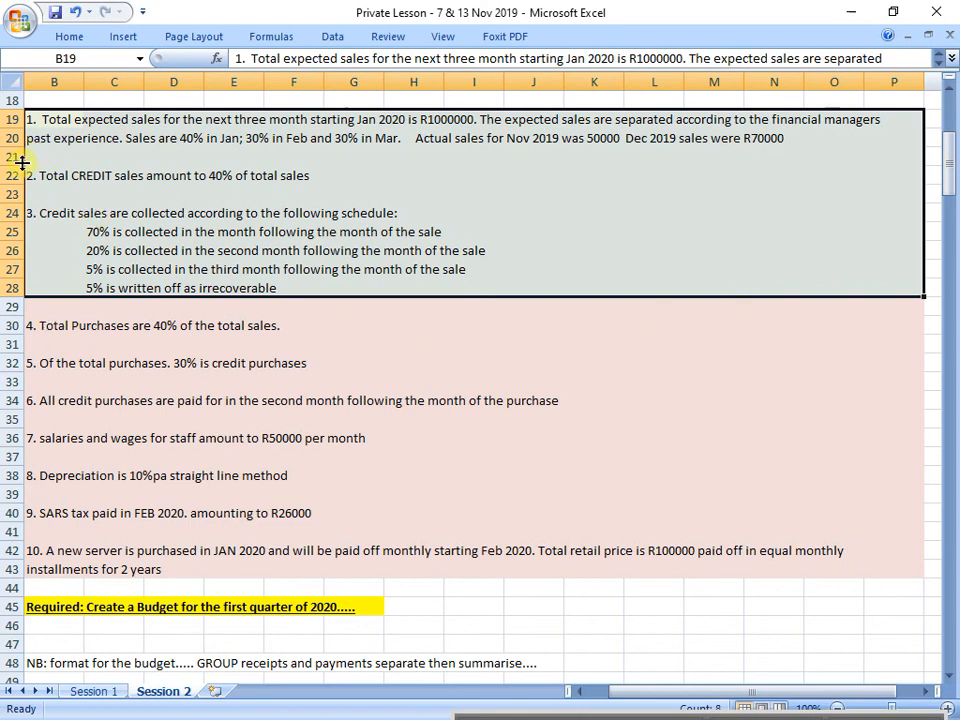
{"action": "scroll", "coordinate": [221, 306], "scroll_direction": "down", "scroll_amount": 10}
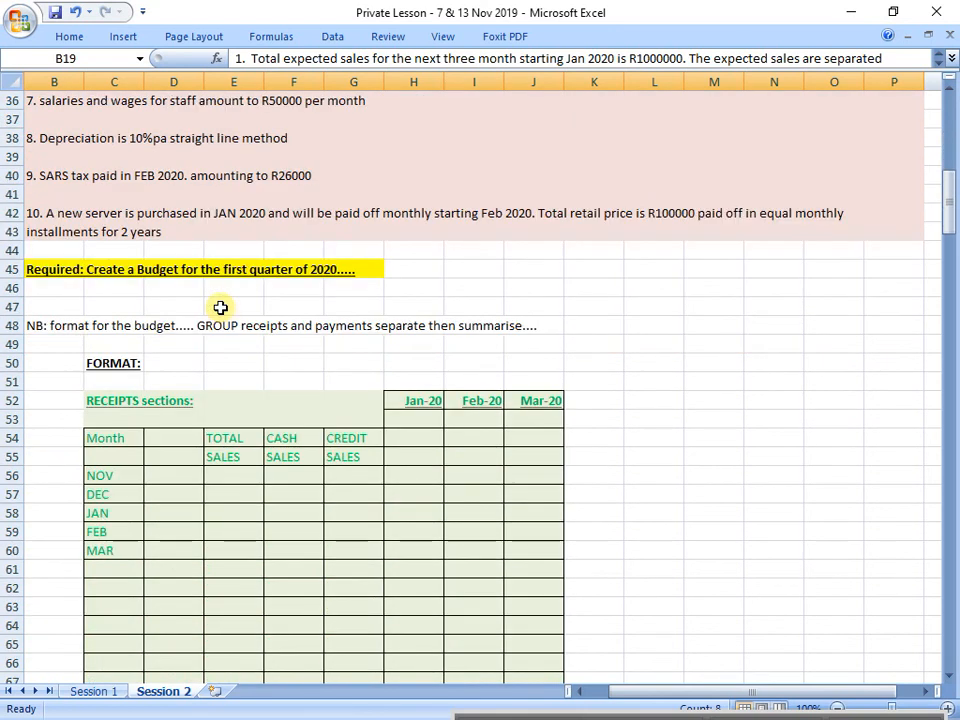
{"action": "left_click_drag", "start_coordinate": [107, 180], "coordinate": [541, 660]}
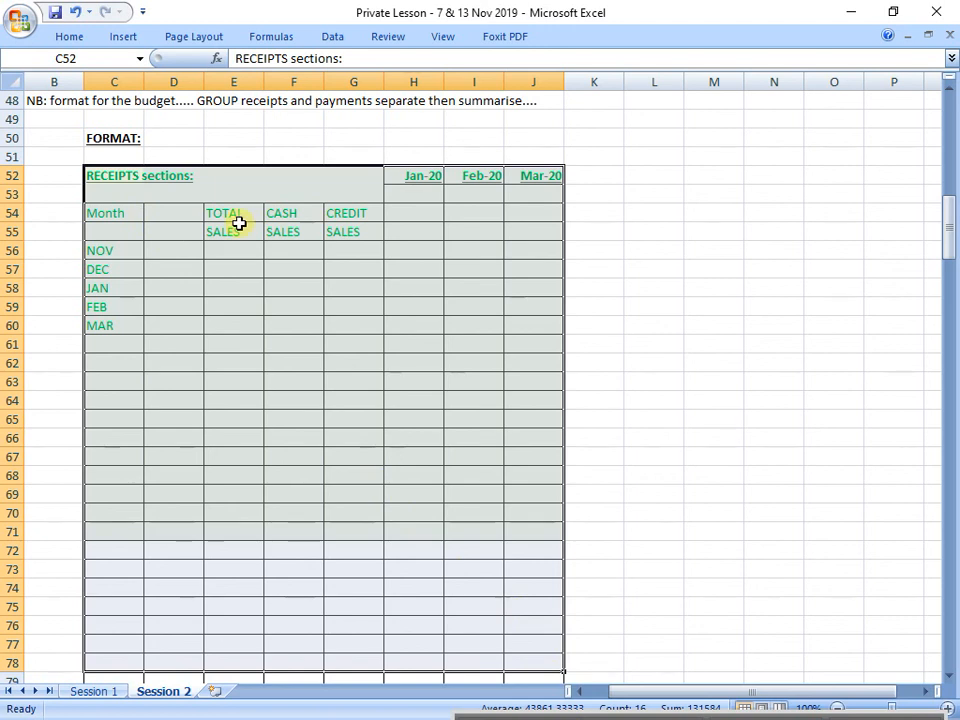
{"action": "left_click_drag", "start_coordinate": [236, 212], "coordinate": [231, 340]}
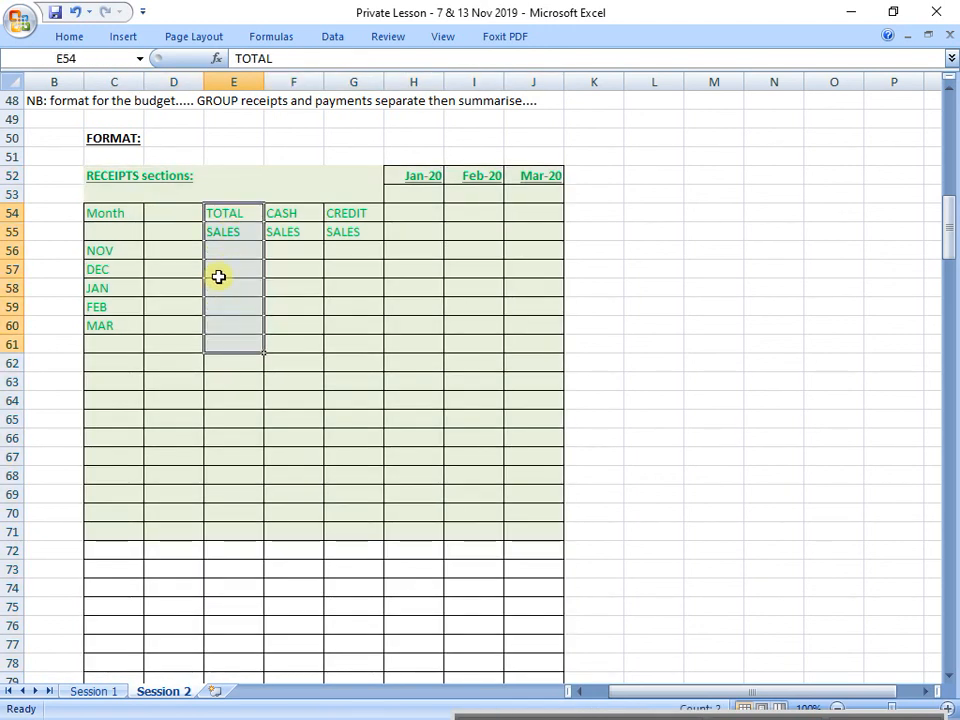
Step: Examine the CASH SALES and CREDIT SALES columns of the receipts format table
{"action": "left_click_drag", "start_coordinate": [291, 216], "coordinate": [296, 347]}
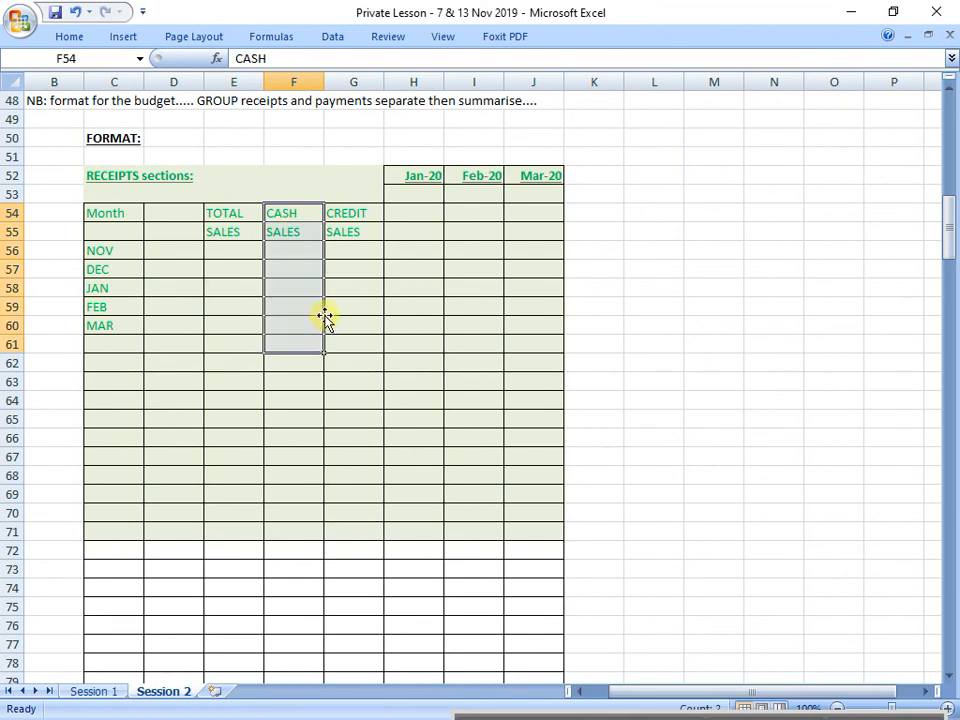
{"action": "left_click_drag", "start_coordinate": [355, 206], "coordinate": [369, 331]}
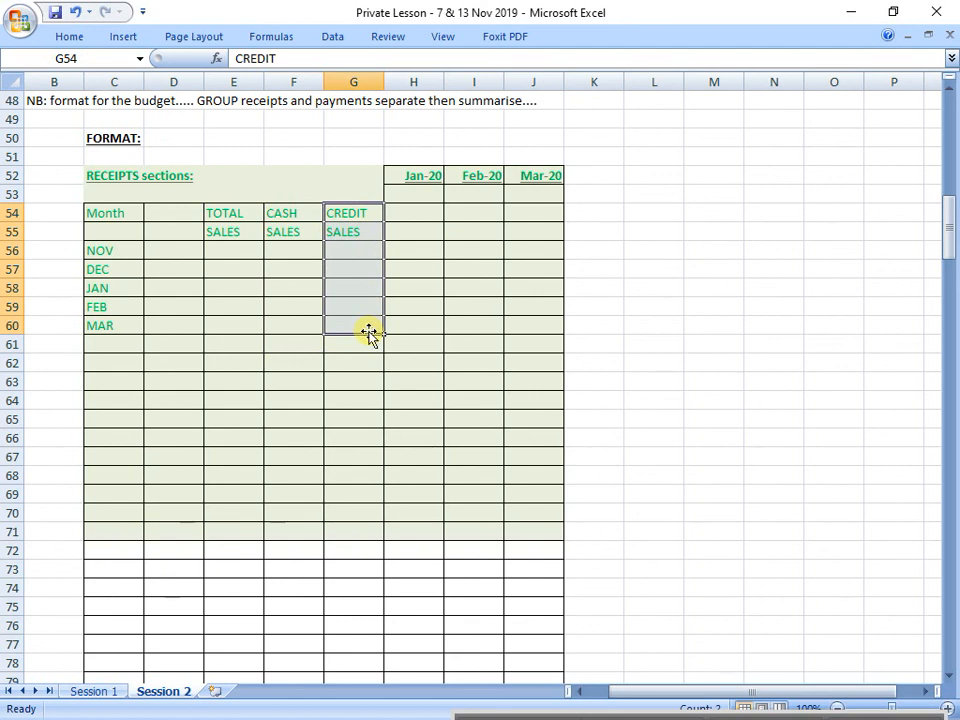
Step: Add the missing R currency prefix to the Nov 2019 sales figure in B20 so it reads R50000
{"action": "scroll", "coordinate": [197, 339], "scroll_direction": "up", "scroll_amount": 11}
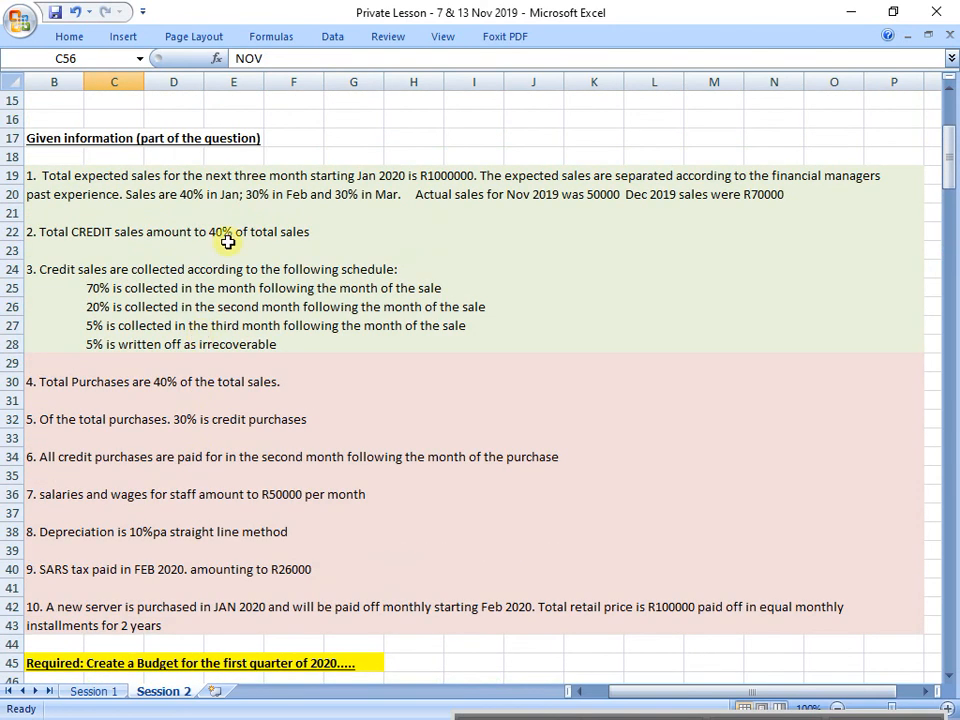
{"action": "left_click_drag", "start_coordinate": [67, 200], "coordinate": [697, 194]}
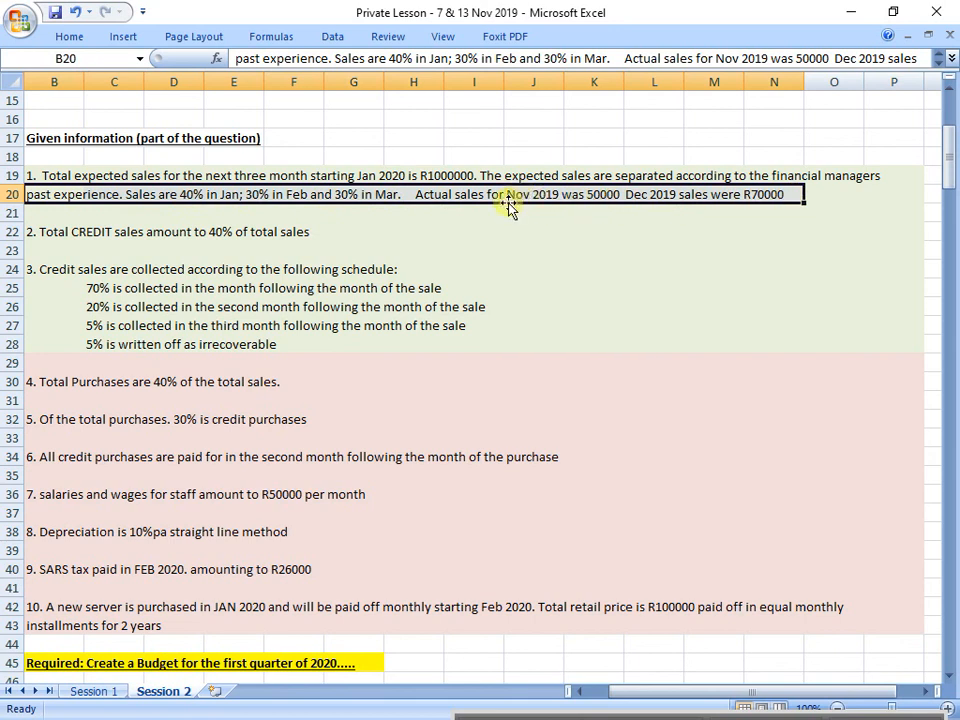
{"action": "left_click", "coordinate": [38, 193]}
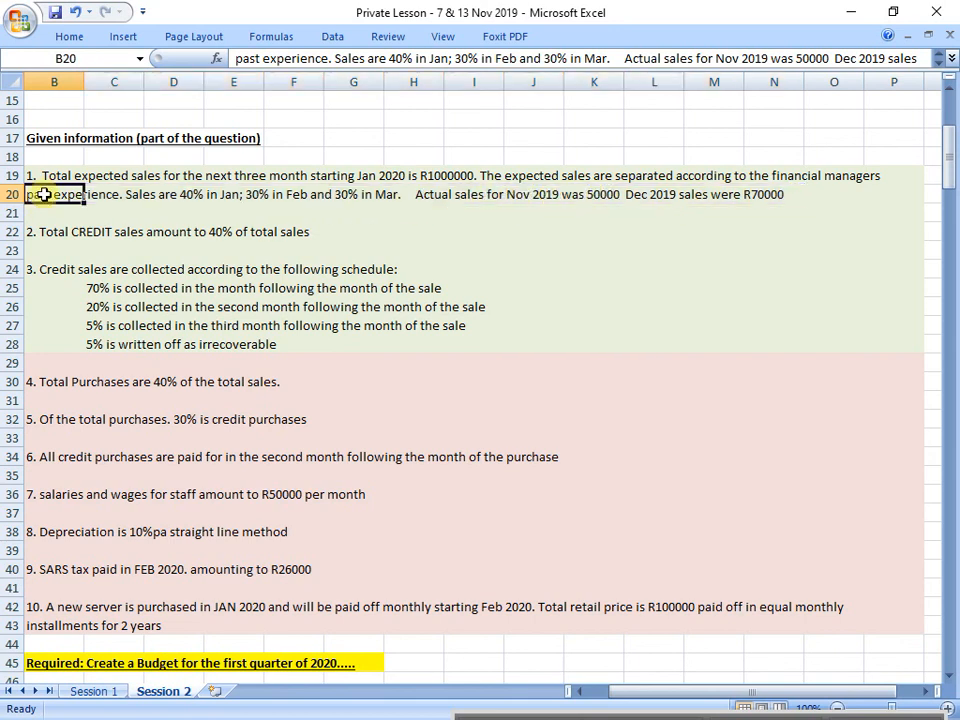
{"action": "left_click", "coordinate": [784, 58]}
{"action": "key", "text": "Return"}
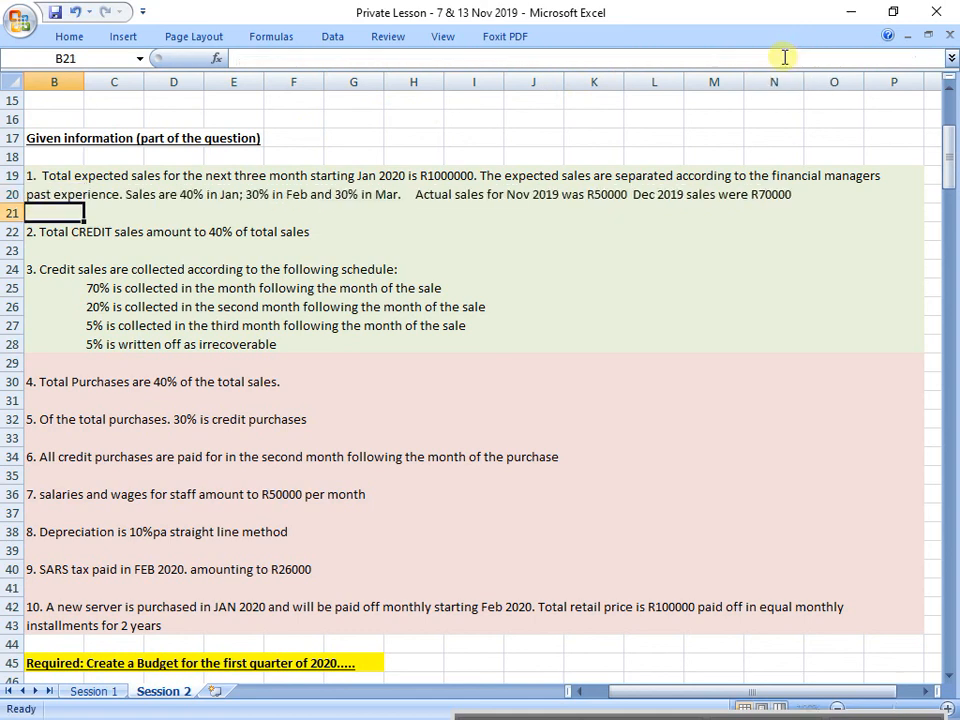
Step: Enter 50000 as the NOV total sales in E56 of the receipts table
{"action": "scroll", "coordinate": [363, 402], "scroll_direction": "down", "scroll_amount": 2}
{"action": "scroll", "coordinate": [363, 402], "scroll_direction": "down", "scroll_amount": 6}
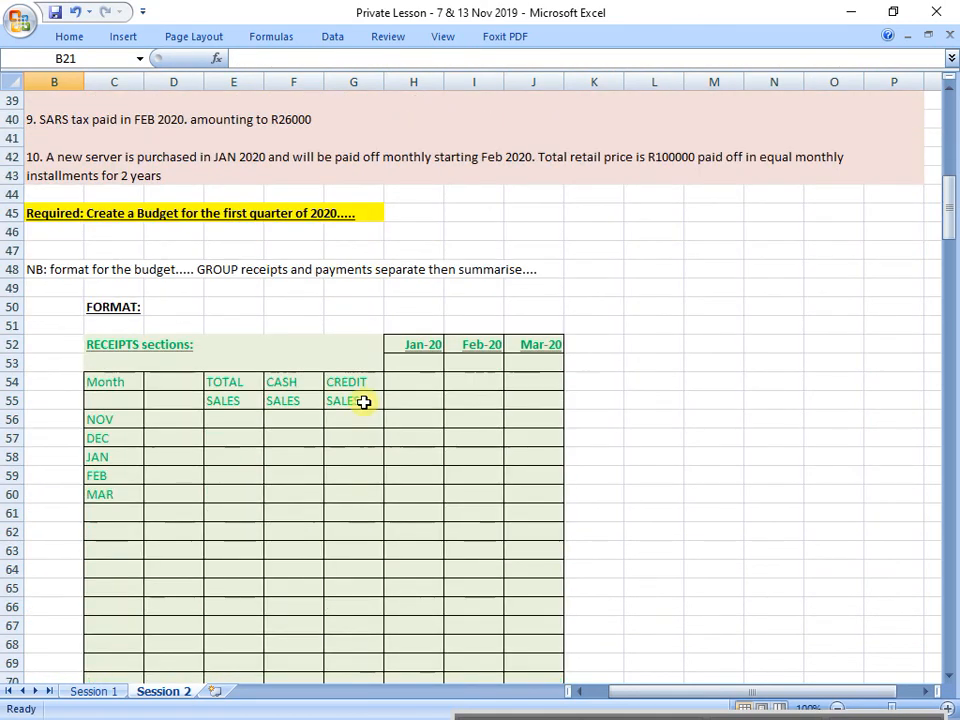
{"action": "left_click", "coordinate": [122, 418]}
{"action": "left_click", "coordinate": [240, 421]}
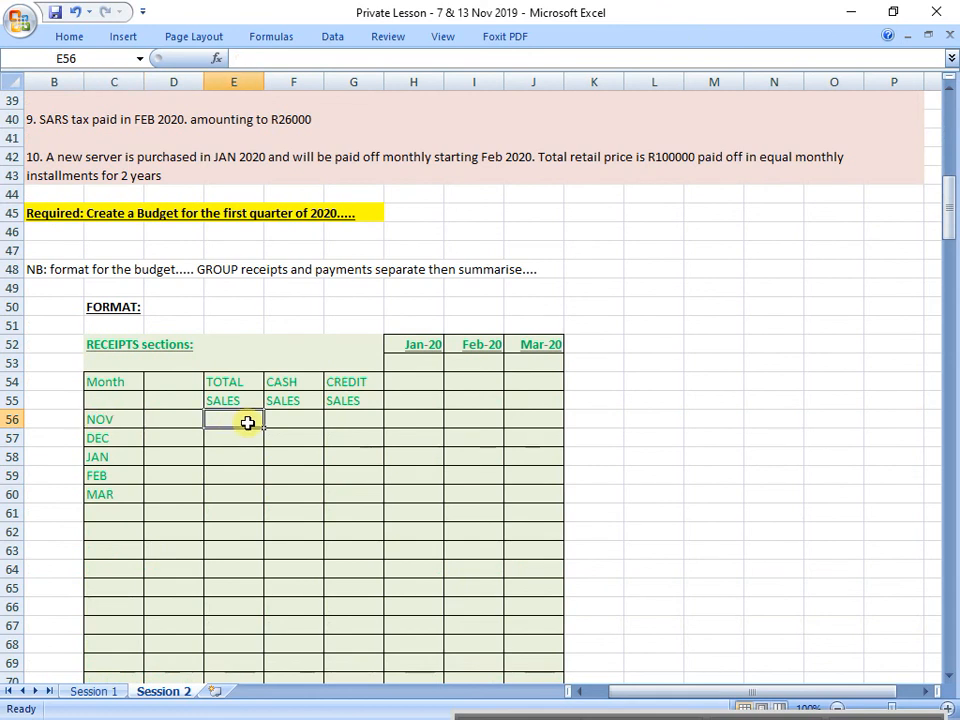
{"action": "type", "text": "500000"}
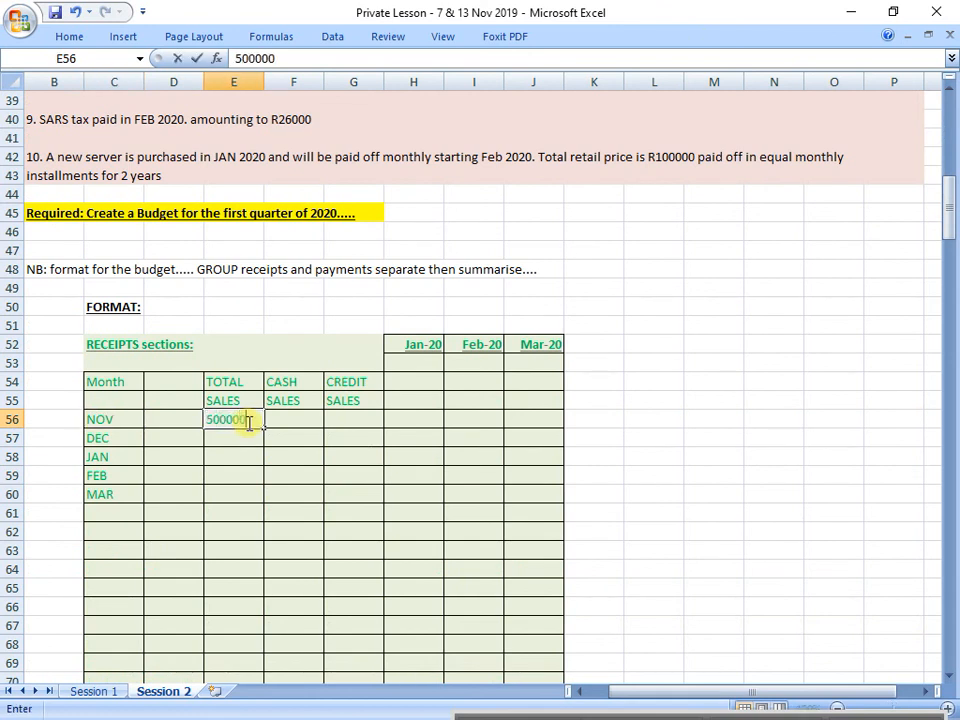
{"action": "key", "text": "Return"}
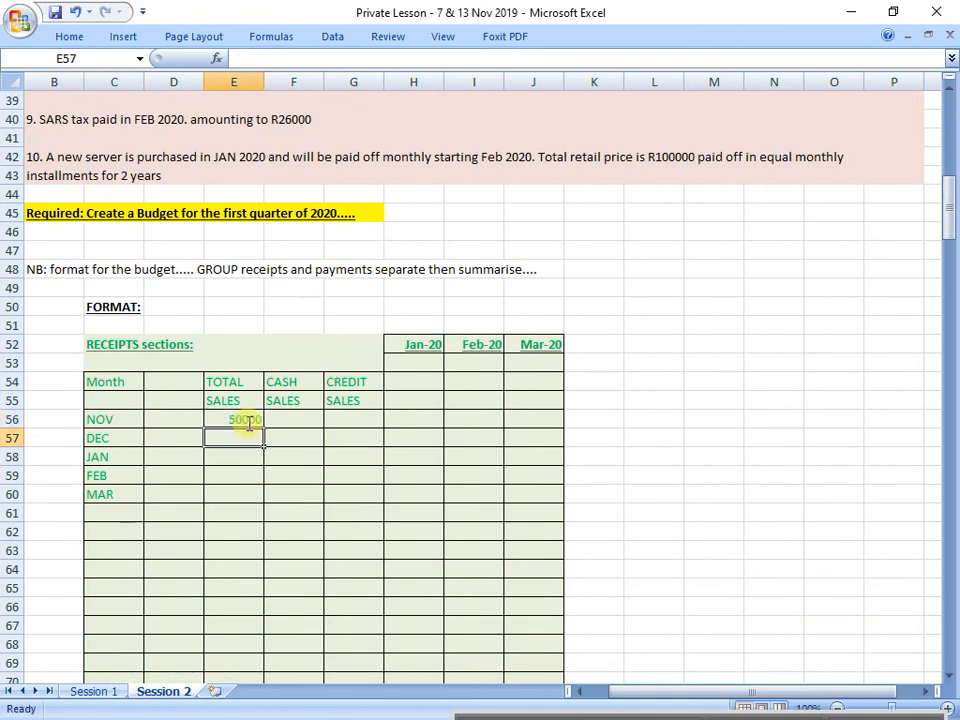
Step: Consult the actual sales in question point 1 and enter 70000 as the DEC total sales in E57
{"action": "scroll", "coordinate": [464, 429], "scroll_direction": "up", "scroll_amount": 8}
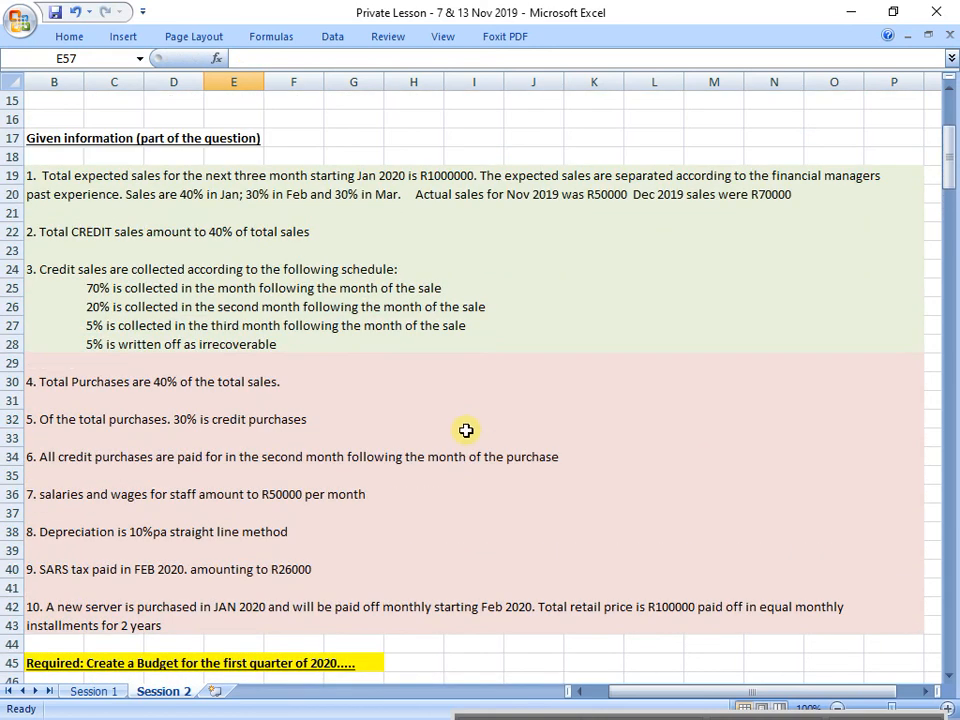
{"action": "scroll", "coordinate": [466, 430], "scroll_direction": "up", "scroll_amount": 1}
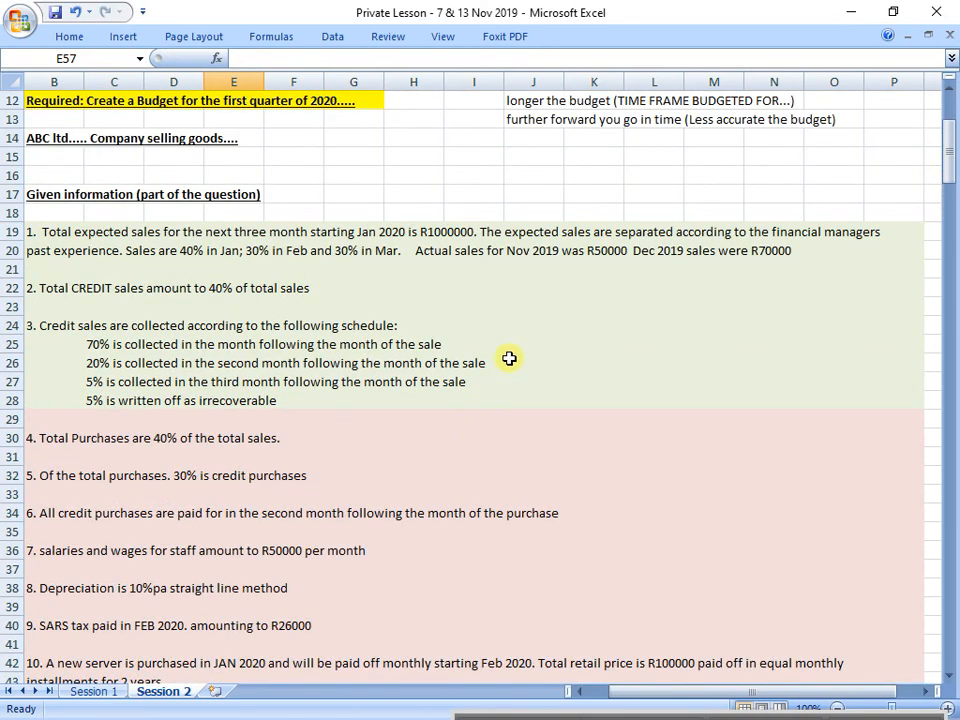
{"action": "left_click_drag", "start_coordinate": [107, 251], "coordinate": [890, 231]}
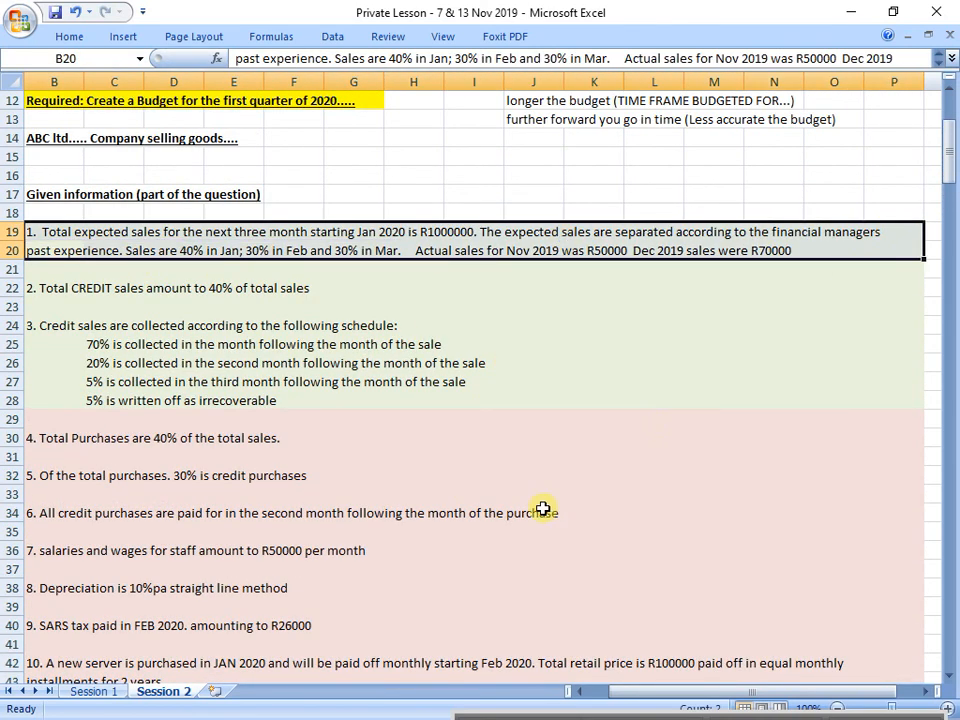
{"action": "scroll", "coordinate": [520, 500], "scroll_direction": "down", "scroll_amount": 7}
{"action": "left_click", "coordinate": [230, 547]}
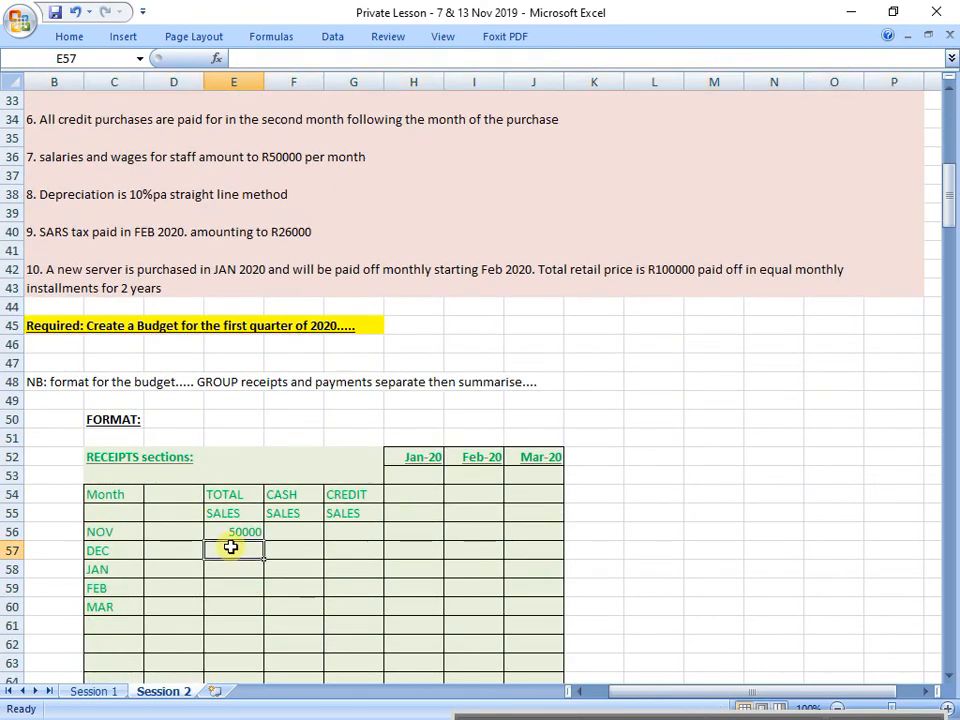
{"action": "type", "text": "70000"}
{"action": "key", "text": "Return"}
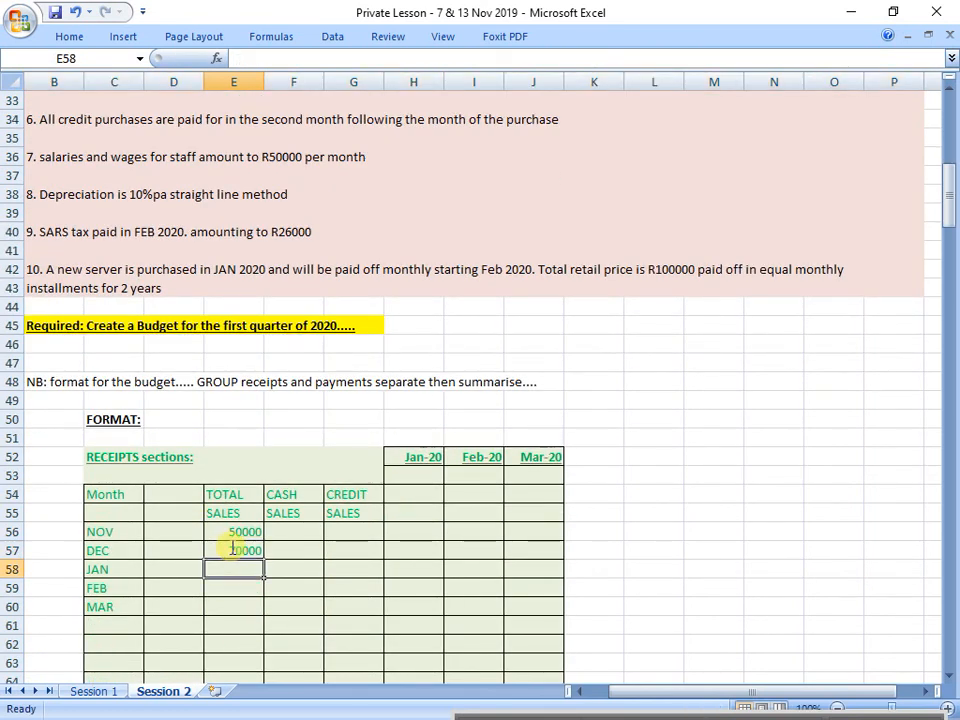
Step: Examine question point 1 in rows 19 and 20 for the expected quarterly sales and their monthly percentage split
{"action": "scroll", "coordinate": [233, 545], "scroll_direction": "up", "scroll_amount": 6}
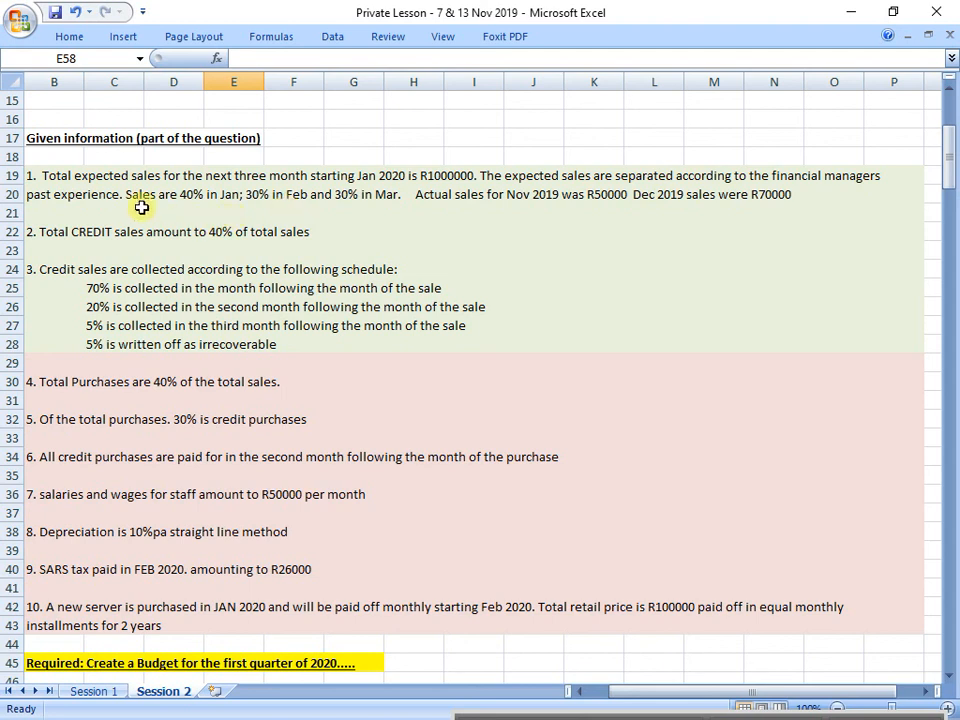
{"action": "left_click_drag", "start_coordinate": [74, 182], "coordinate": [874, 192]}
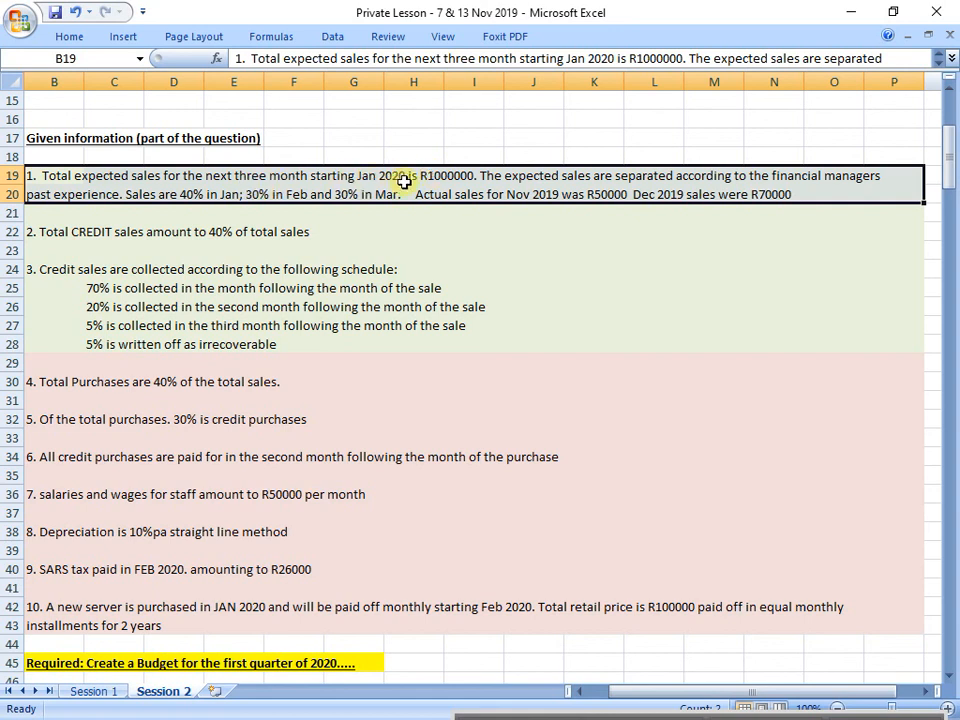
{"action": "left_click_drag", "start_coordinate": [66, 191], "coordinate": [385, 195]}
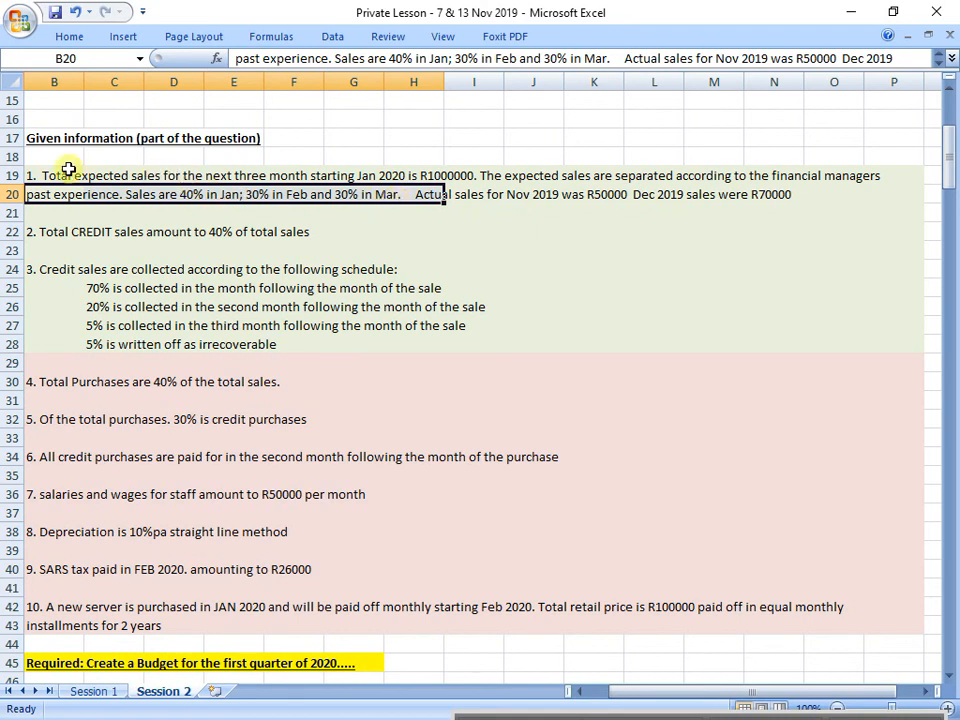
{"action": "left_click_drag", "start_coordinate": [69, 170], "coordinate": [903, 190]}
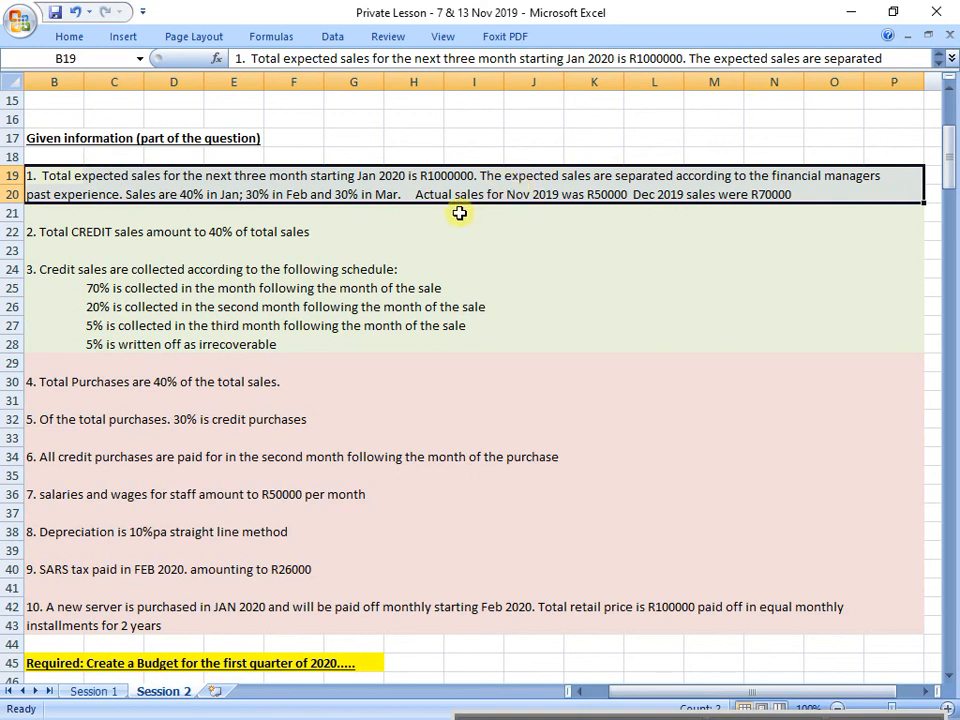
{"action": "left_click", "coordinate": [58, 174]}
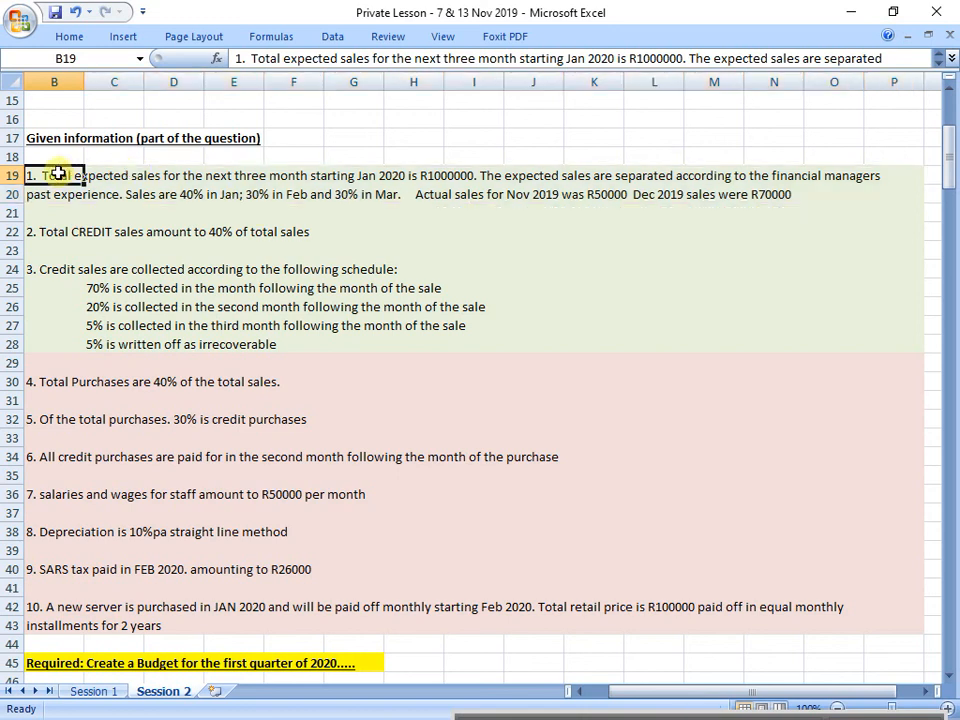
{"action": "left_click_drag", "start_coordinate": [58, 174], "coordinate": [467, 170]}
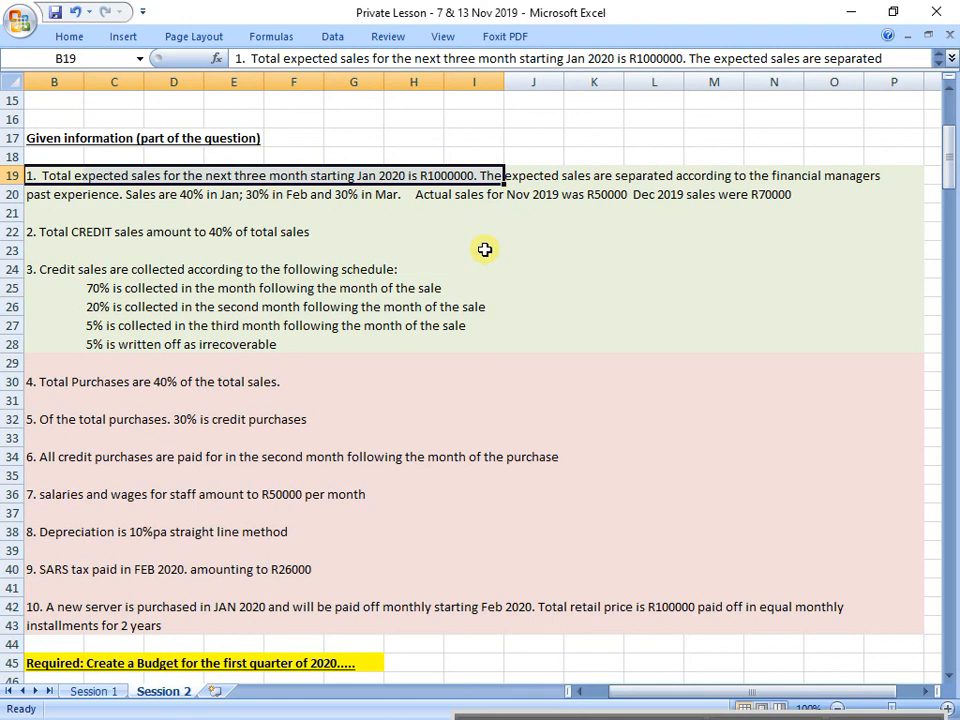
{"action": "left_click_drag", "start_coordinate": [70, 195], "coordinate": [840, 195]}
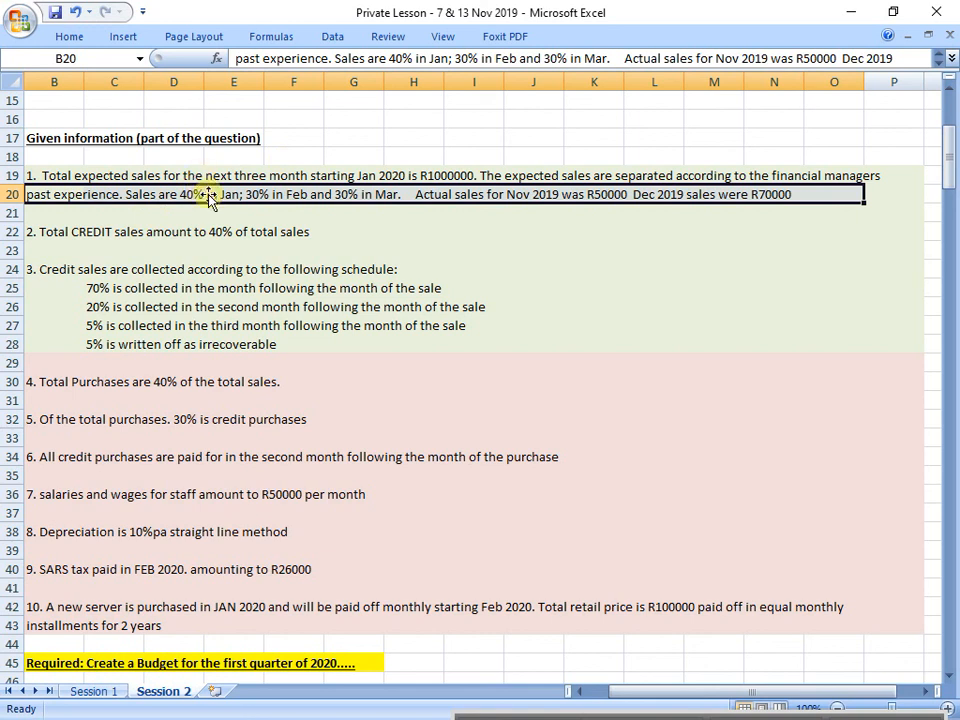
Step: Calculate the JAN total sales in E58 with the formula =1000000*0,4
{"action": "scroll", "coordinate": [223, 326], "scroll_direction": "down", "scroll_amount": 8}
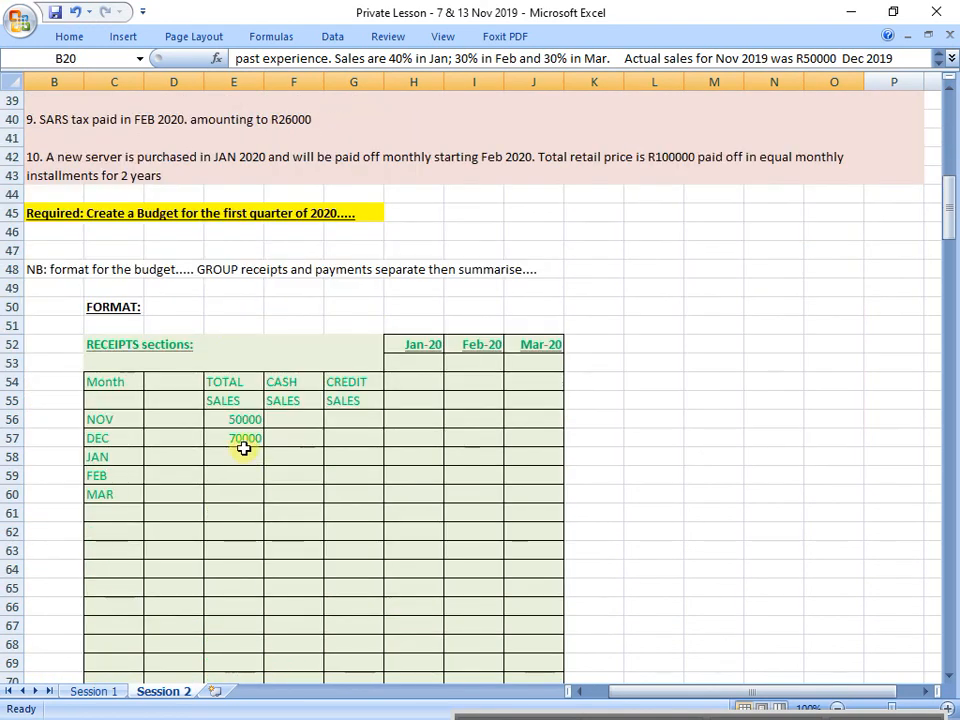
{"action": "left_click", "coordinate": [223, 463]}
{"action": "type", "text": "="}
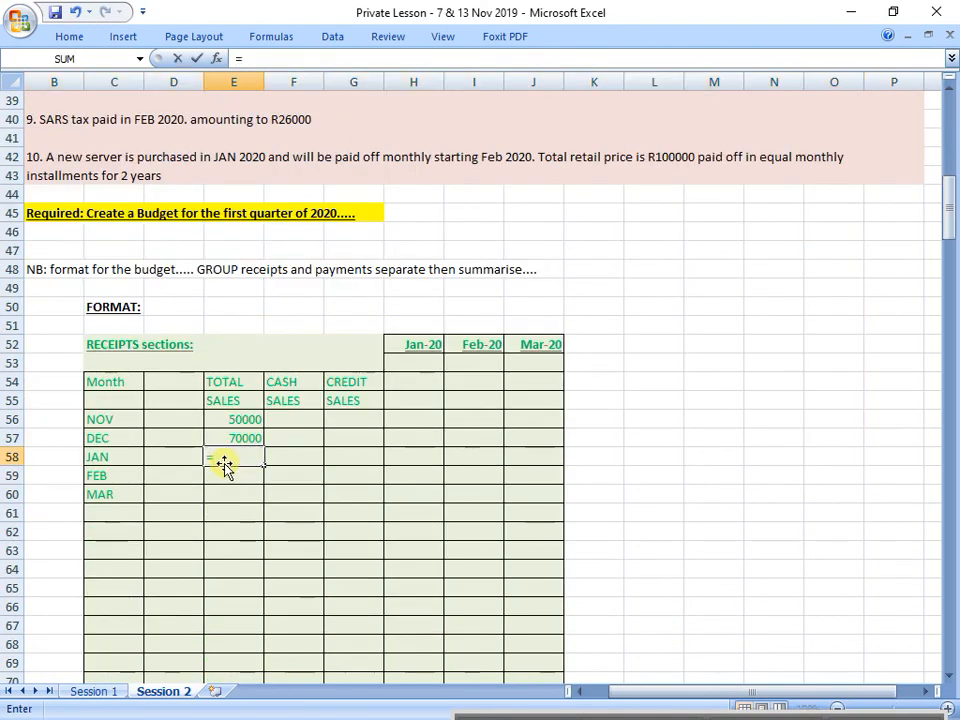
{"action": "type", "text": "1000000"}
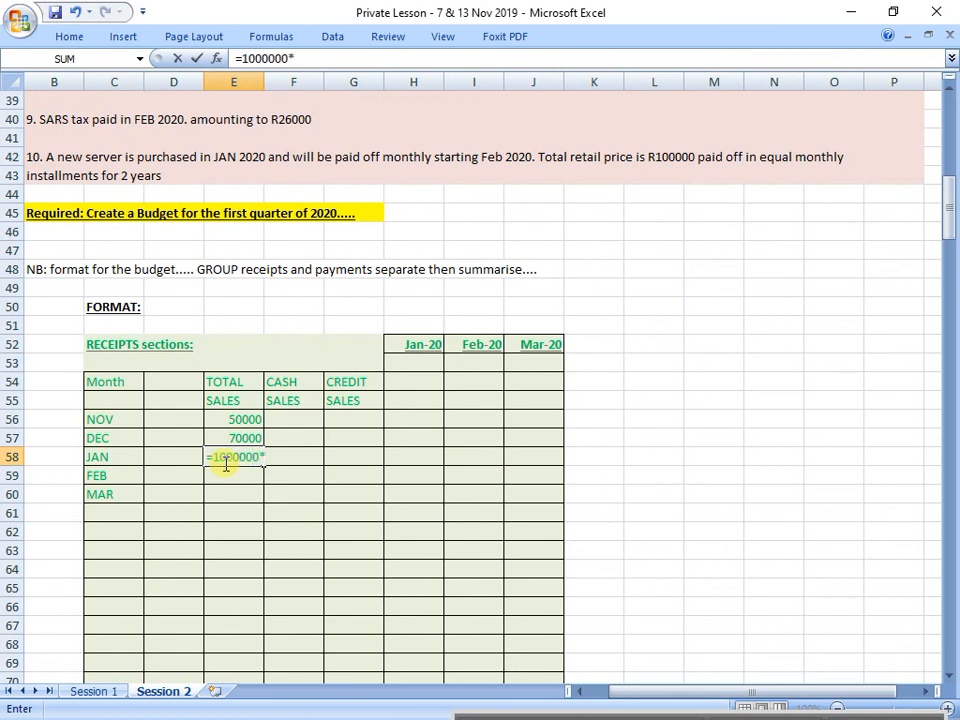
{"action": "type", "text": "*0,1"}
{"action": "key", "text": "Return"}
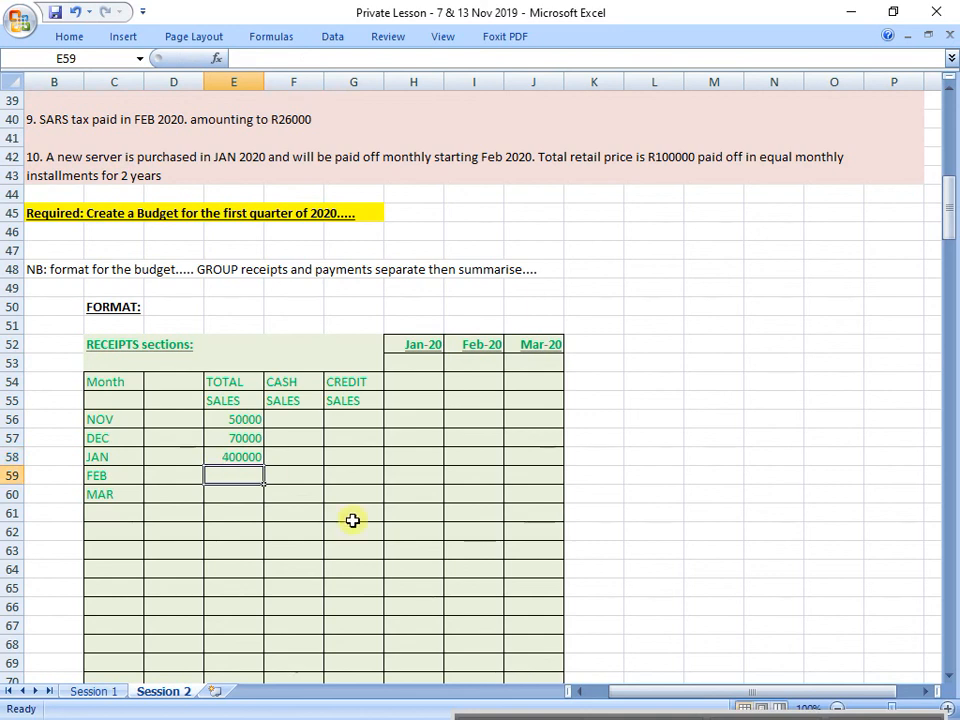
{"action": "left_click", "coordinate": [227, 458]}
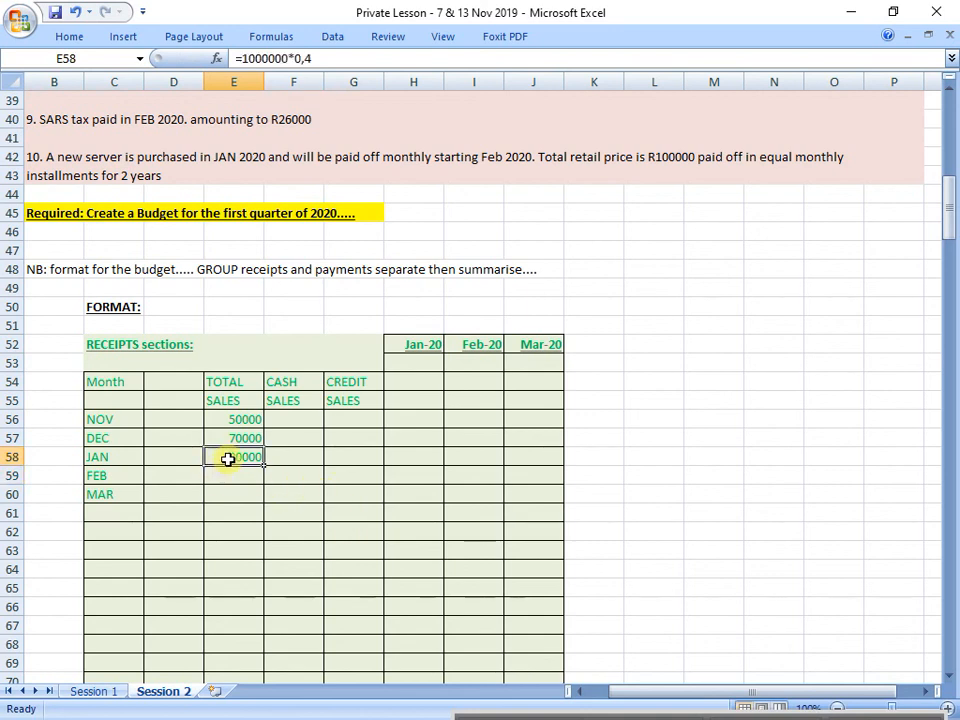
Step: Check February's share in question point 1 and calculate the FEB total sales in E59 with =0,3*1000000
{"action": "left_click", "coordinate": [255, 478]}
{"action": "type", "text": "="}
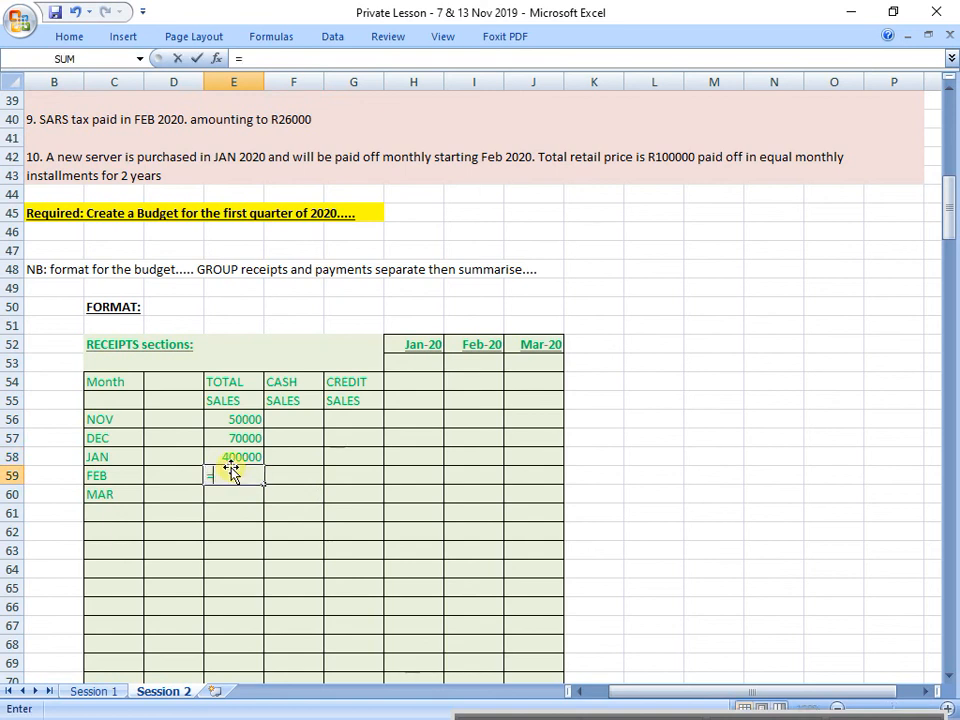
{"action": "scroll", "coordinate": [231, 473], "scroll_direction": "up", "scroll_amount": 9}
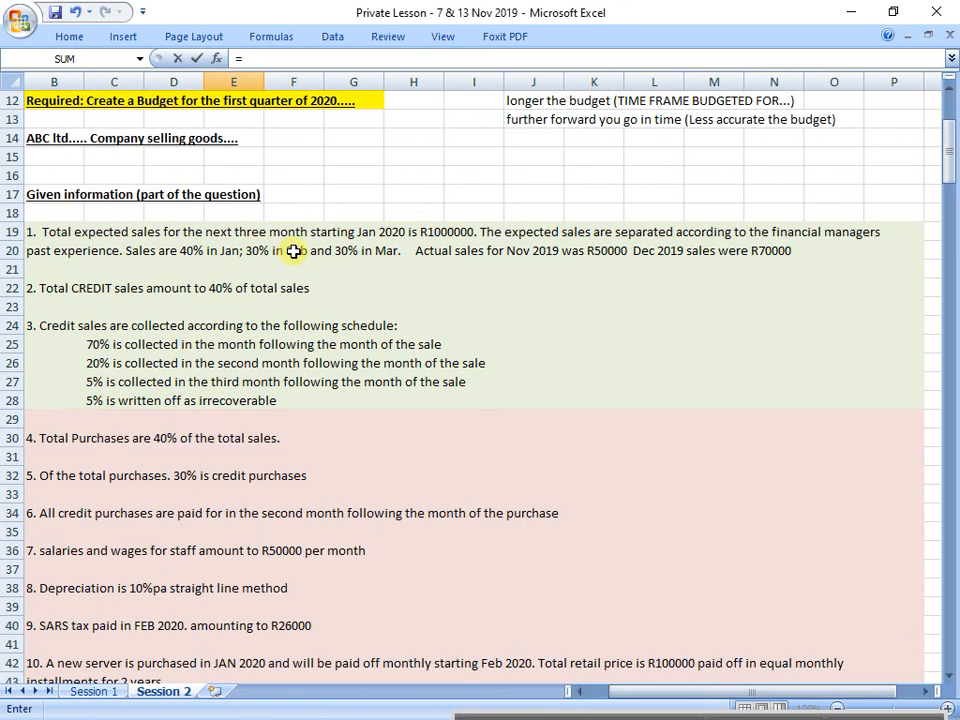
{"action": "scroll", "coordinate": [300, 251], "scroll_direction": "down", "scroll_amount": 8}
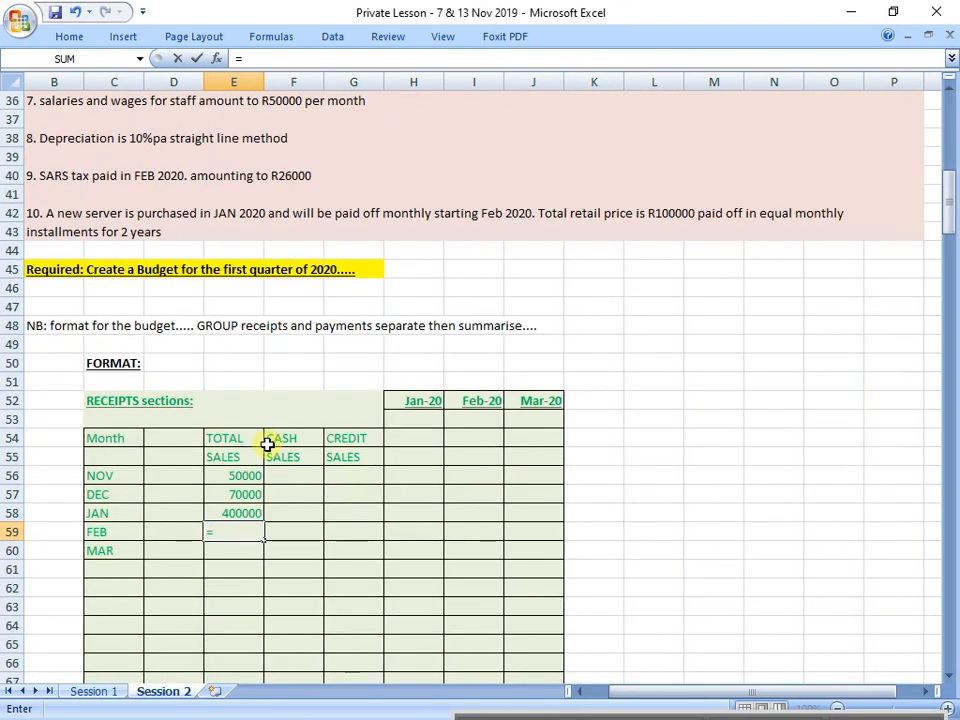
{"action": "type", "text": "0,3*1000000"}
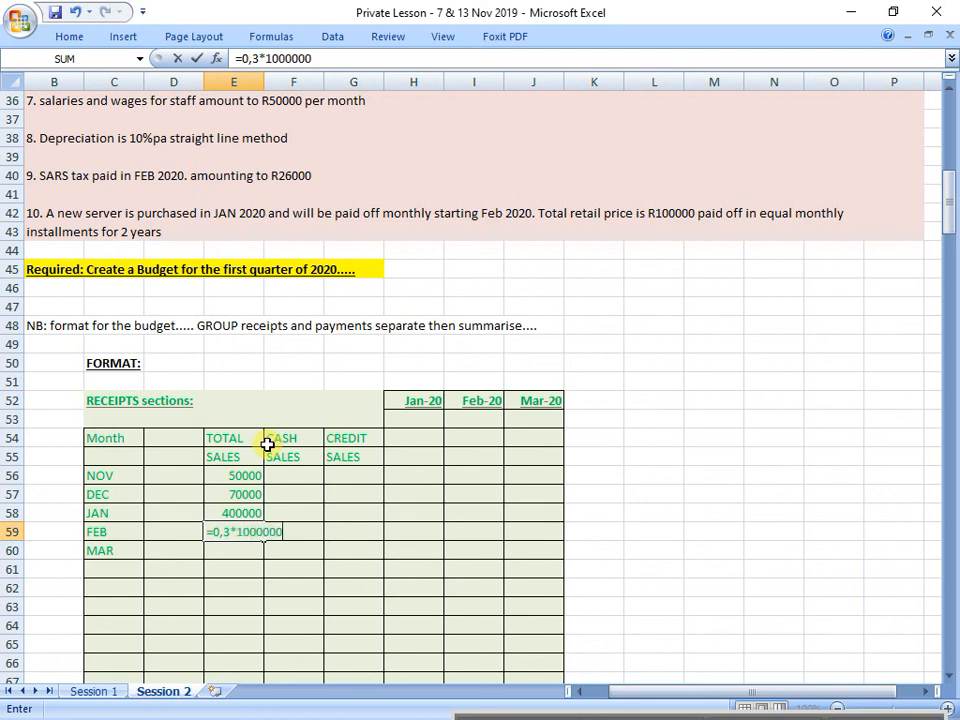
{"action": "key", "text": "Return"}
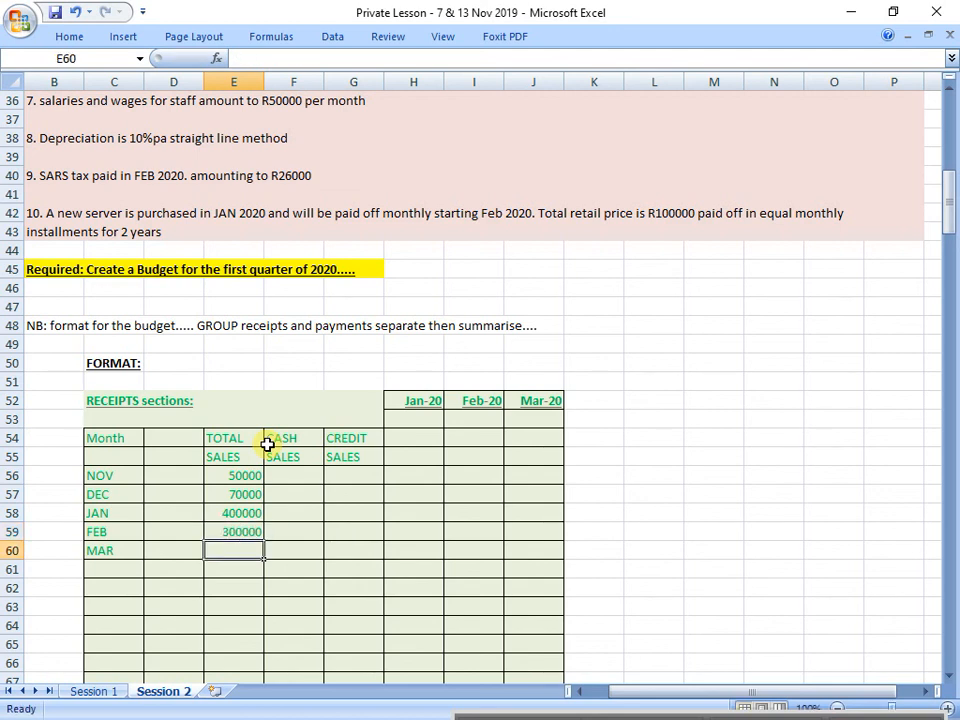
Step: Check March's share in question point 1 and set the MAR total sales in E60 equal to February's with =E59
{"action": "scroll", "coordinate": [267, 444], "scroll_direction": "up", "scroll_amount": 8}
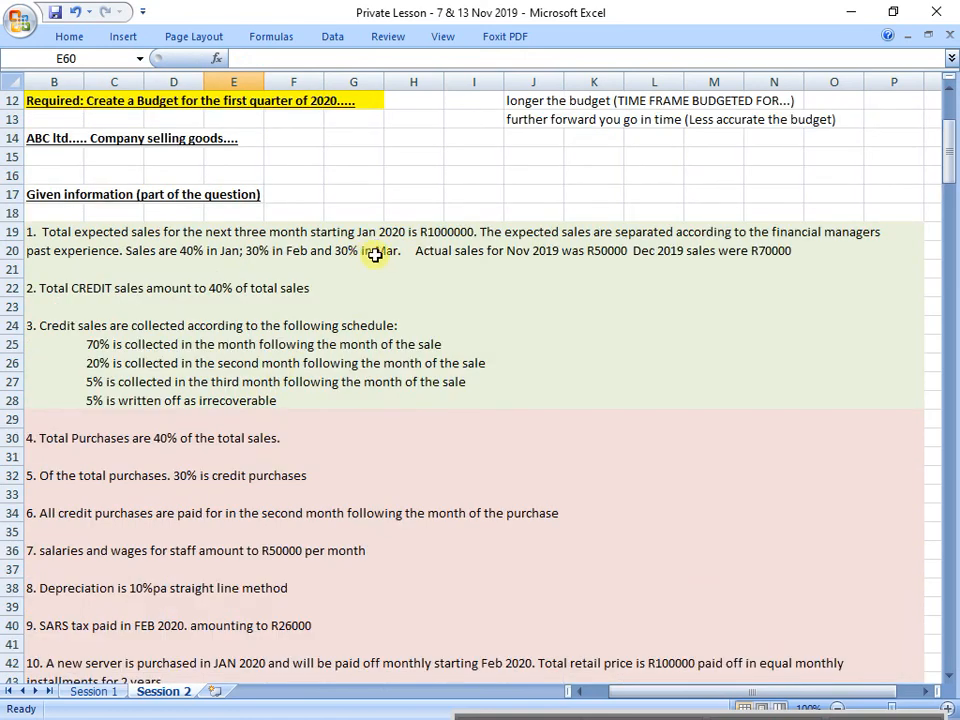
{"action": "scroll", "coordinate": [450, 476], "scroll_direction": "down", "scroll_amount": 9}
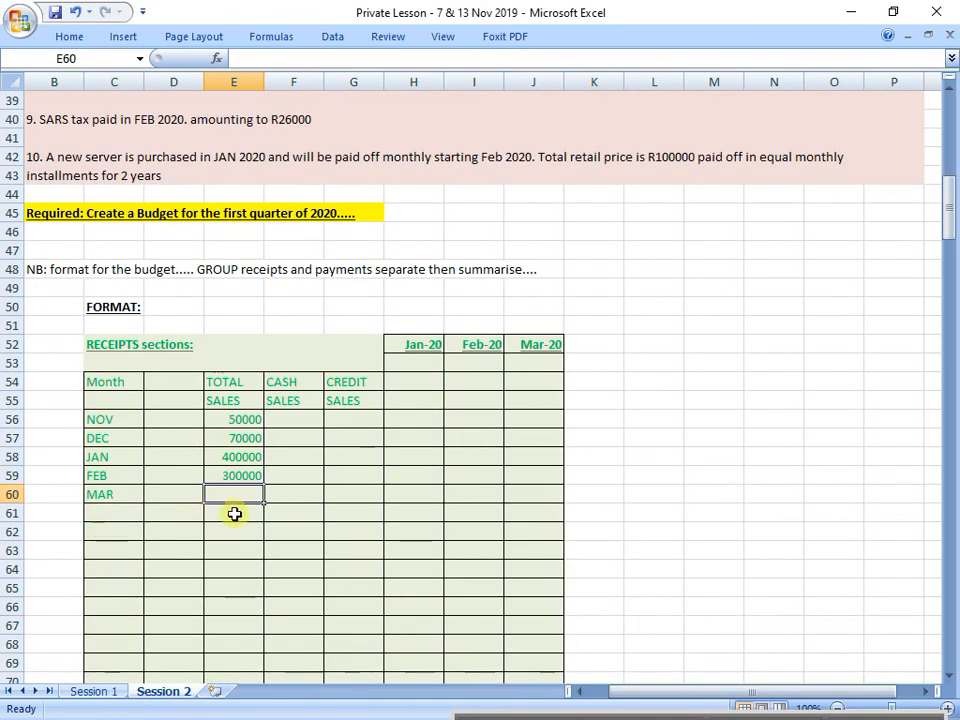
{"action": "type", "text": "="}
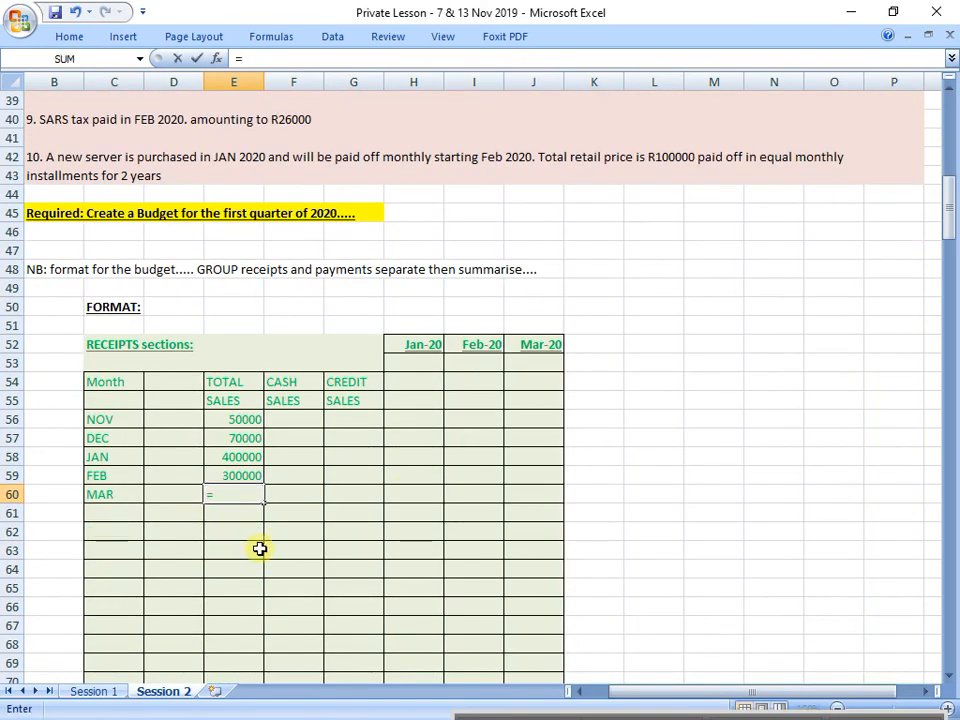
{"action": "key", "text": "Up"}
{"action": "key", "text": "Return"}
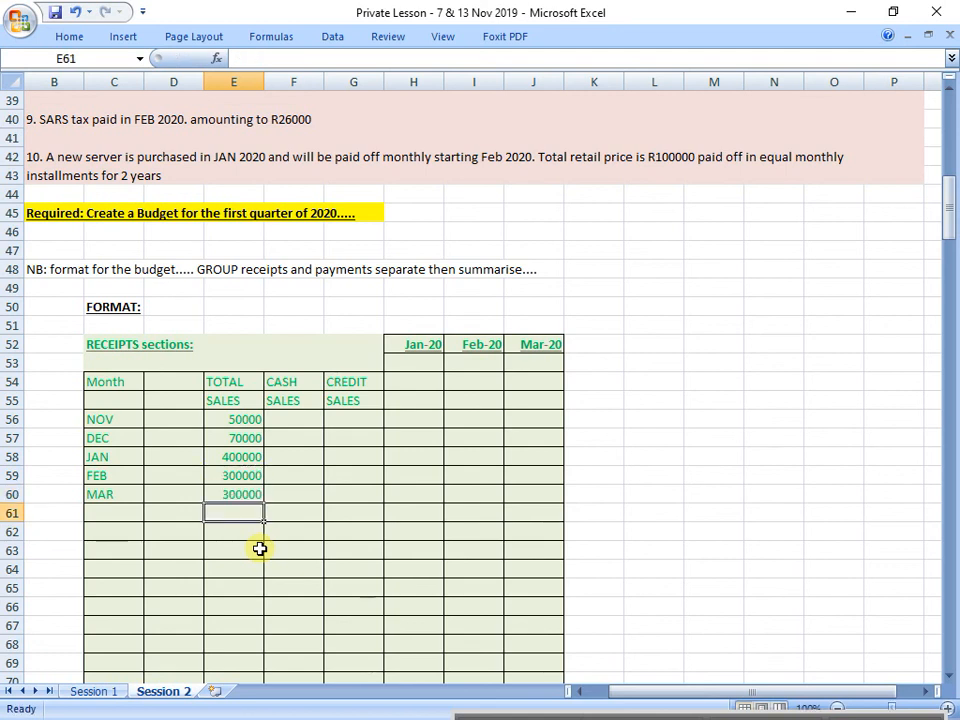
Step: Make the TOTAL, CASH and CREDIT SALES columns of the receipts table bold, covering E54:G60
{"action": "key", "text": "Up"}
{"action": "key", "text": "Up"}
{"action": "key", "text": "Up"}
{"action": "key", "text": "Up"}
{"action": "key", "text": "Up"}
{"action": "key", "text": "Up"}
{"action": "key", "text": "Up"}
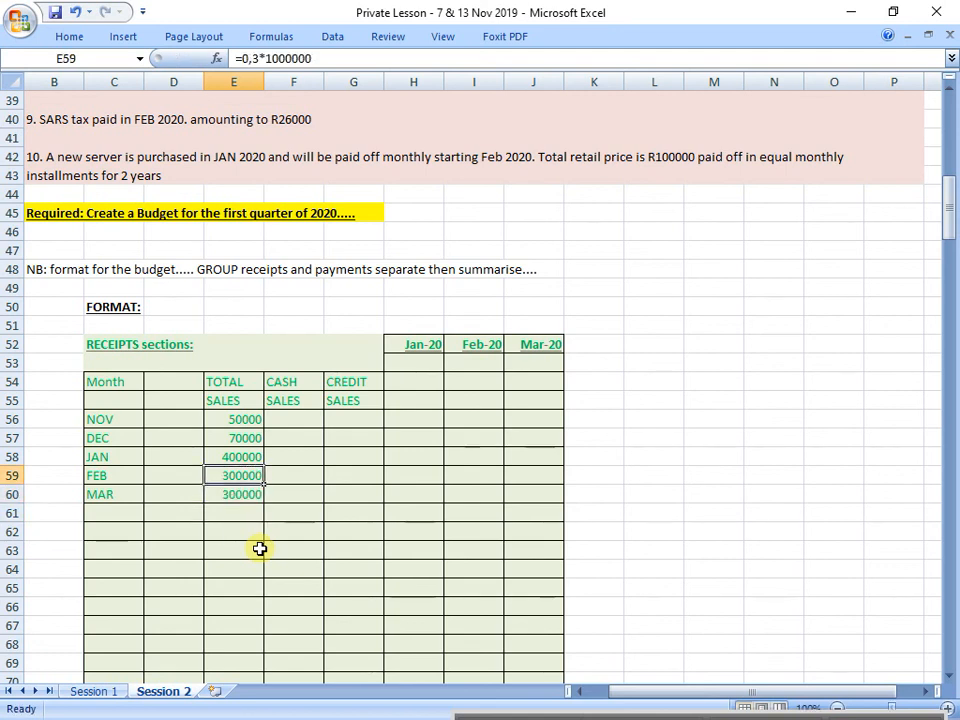
{"action": "key", "text": "shift+Down"}
{"action": "key", "text": "shift+Down"}
{"action": "key", "text": "shift+Down"}
{"action": "key", "text": "shift+Down"}
{"action": "key", "text": "shift+Down"}
{"action": "key", "text": "shift+Down"}
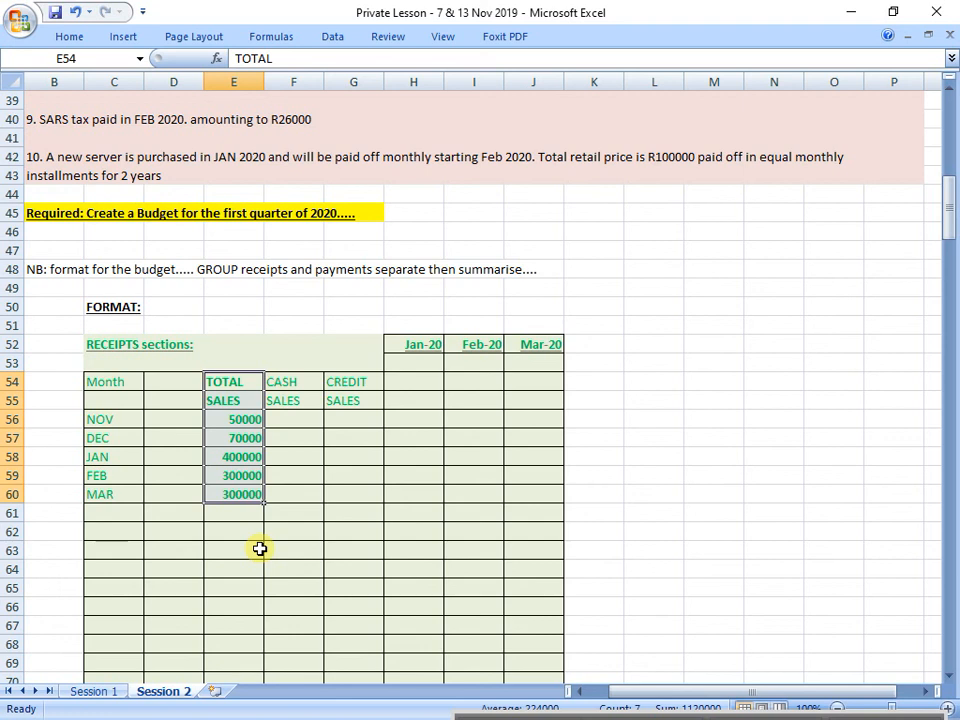
{"action": "left_click_drag", "start_coordinate": [298, 378], "coordinate": [351, 497]}
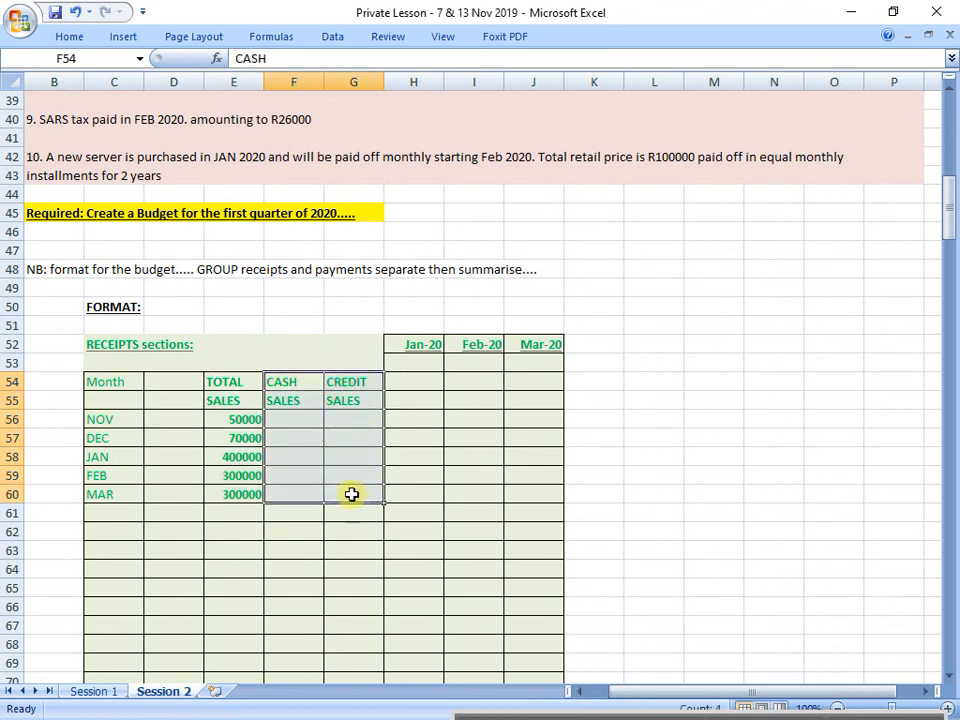
{"action": "left_click", "coordinate": [348, 490]}
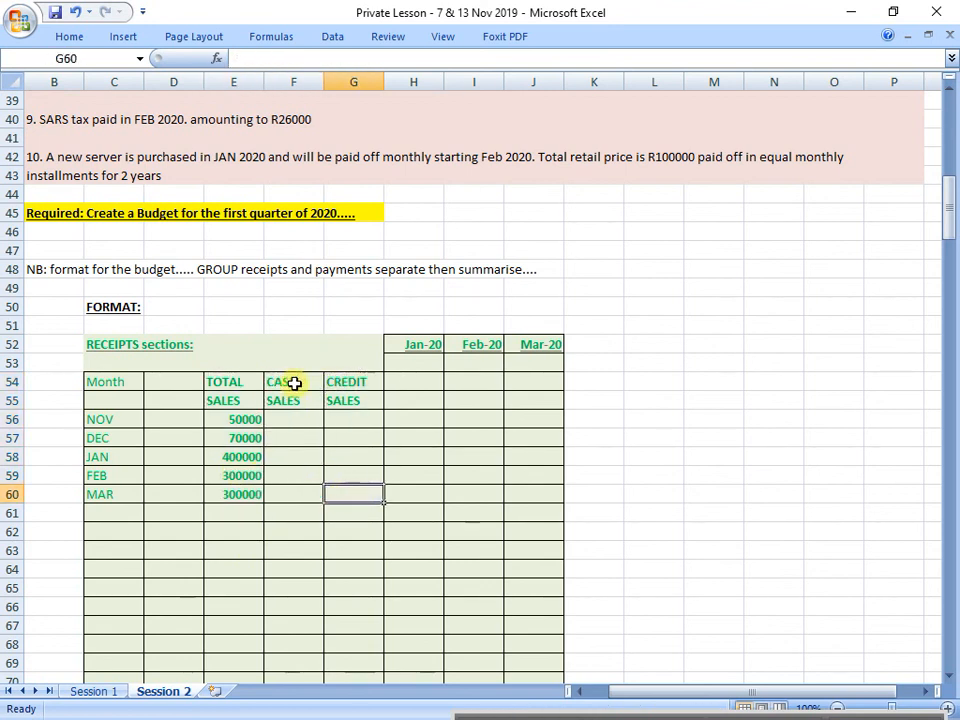
Step: Fill the TOTAL SALES column, E54:E60, with a slightly darker olive green than the rest of the receipts table
{"action": "left_click_drag", "start_coordinate": [242, 379], "coordinate": [240, 489]}
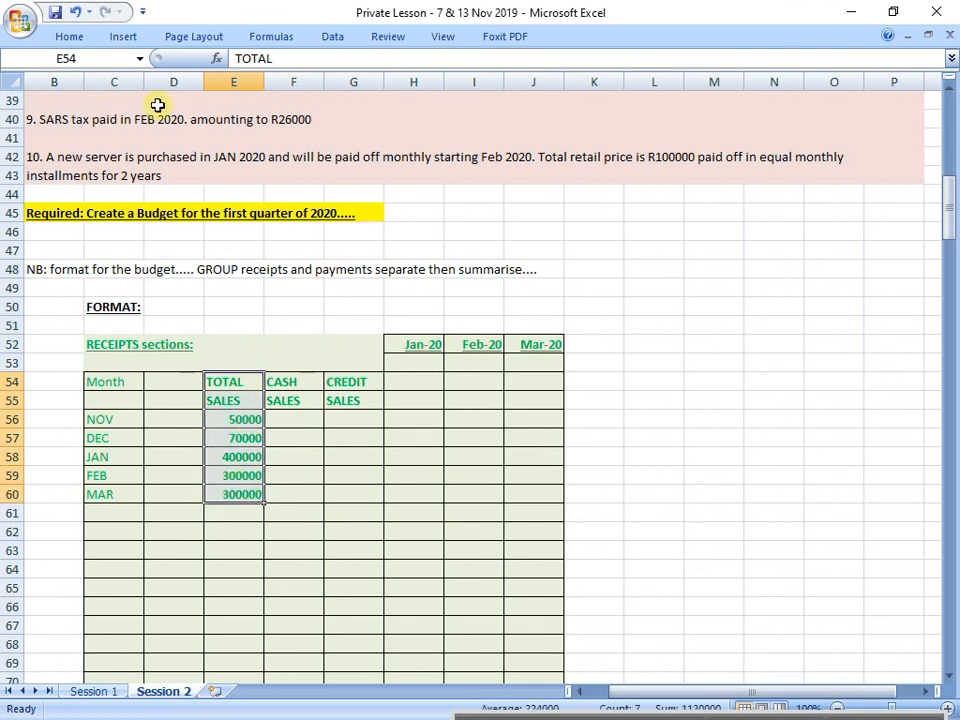
{"action": "left_click", "coordinate": [87, 40]}
{"action": "left_click", "coordinate": [218, 96]}
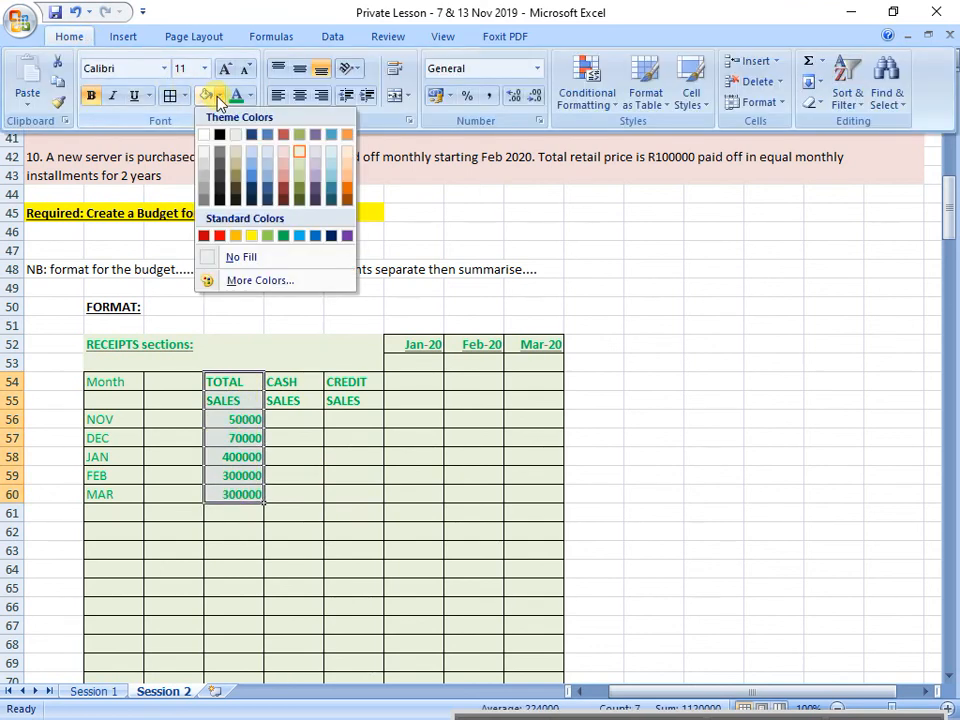
{"action": "left_click", "coordinate": [304, 168]}
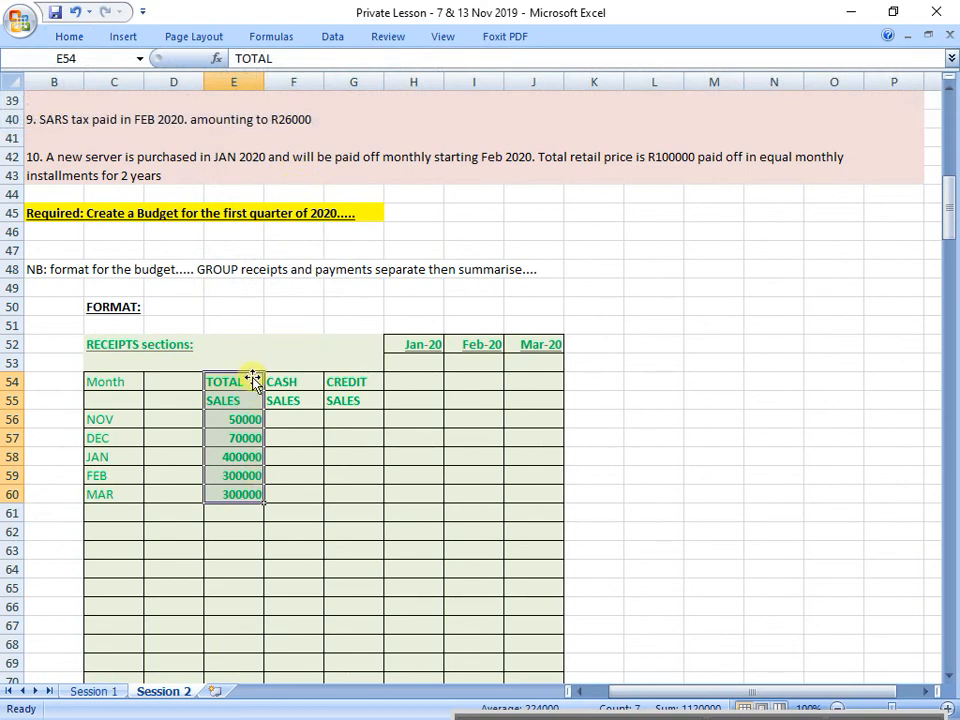
{"action": "left_click_drag", "start_coordinate": [249, 377], "coordinate": [244, 498]}
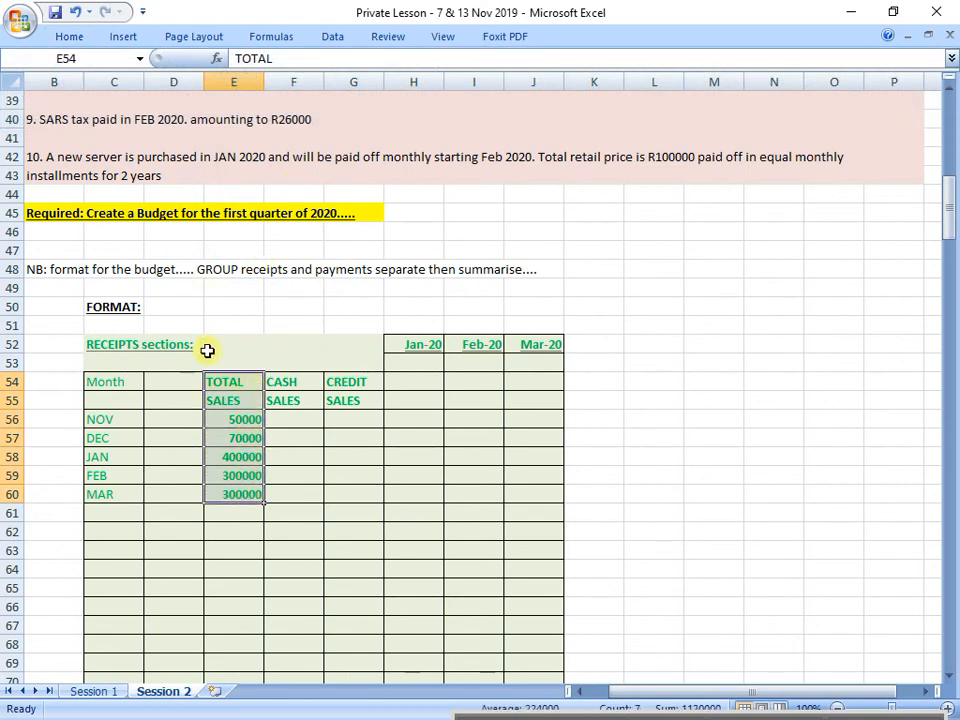
Step: Format question point 2 about total credit sales in B22 as bold, blue text and review its percentage
{"action": "scroll", "coordinate": [340, 390], "scroll_direction": "up", "scroll_amount": 8}
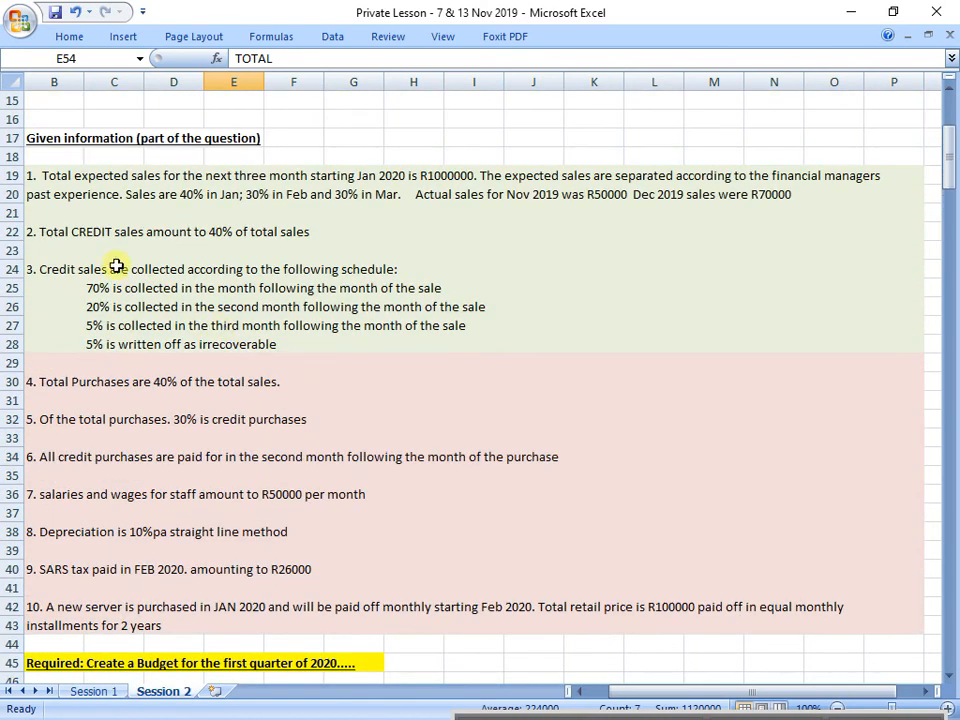
{"action": "left_click", "coordinate": [64, 231]}
{"action": "left_click", "coordinate": [72, 37]}
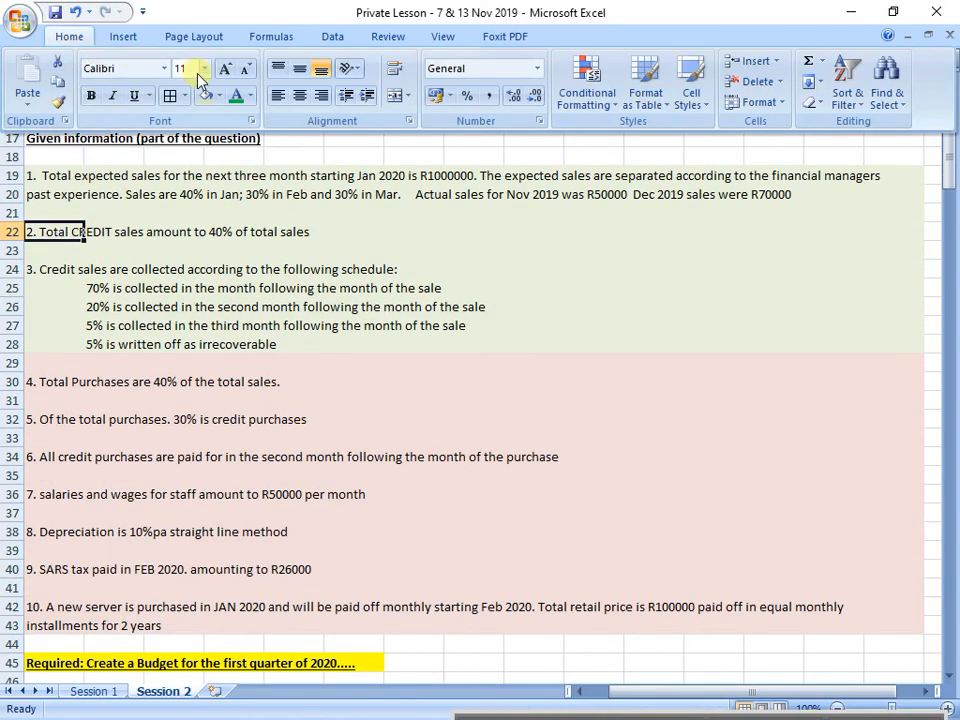
{"action": "left_click", "coordinate": [250, 95]}
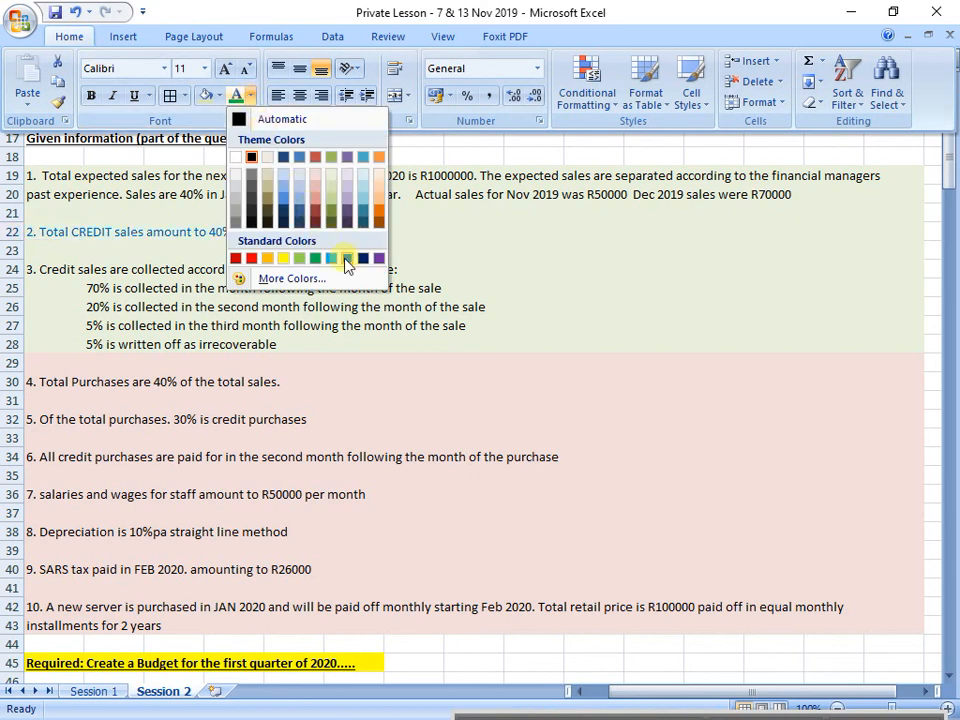
{"action": "left_click", "coordinate": [347, 258]}
{"action": "left_click", "coordinate": [110, 289]}
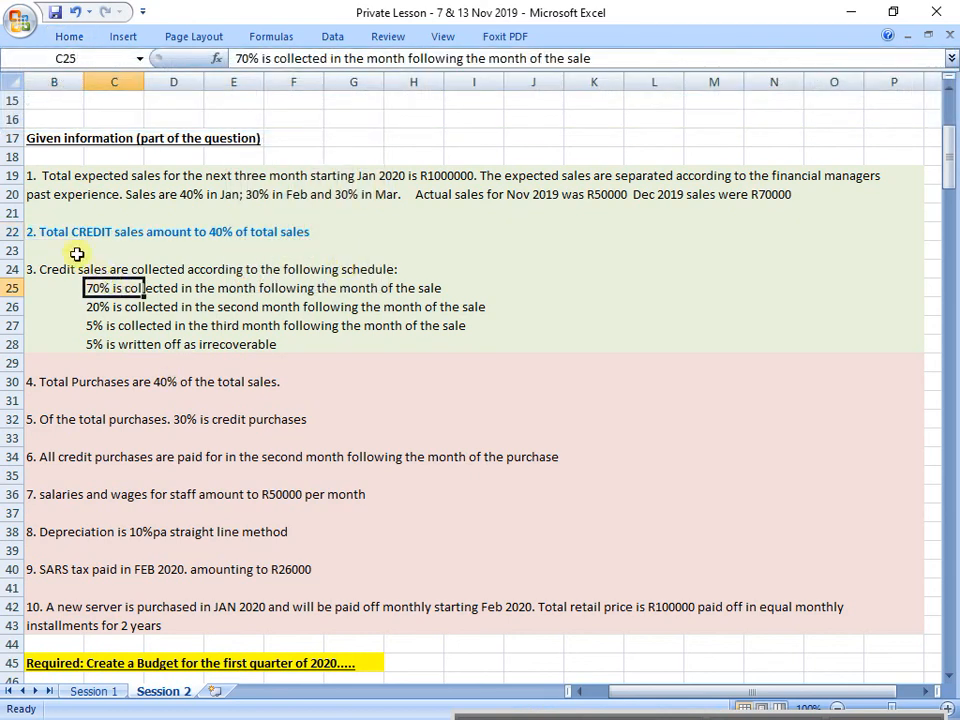
{"action": "left_click", "coordinate": [58, 234]}
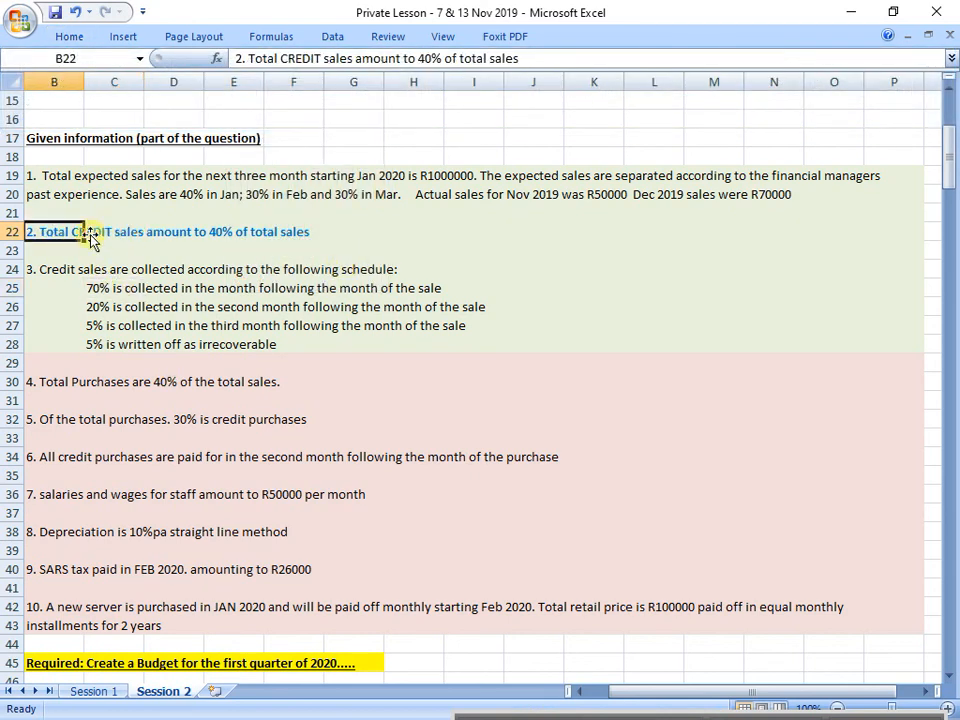
{"action": "left_click_drag", "start_coordinate": [88, 234], "coordinate": [339, 233]}
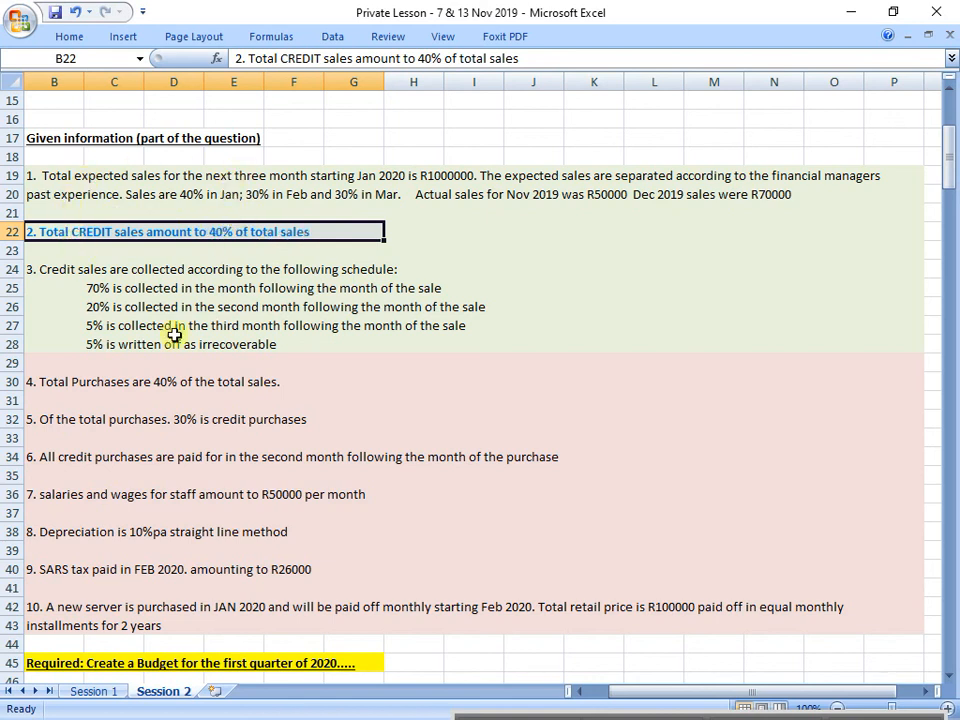
Step: Fill the CREDIT SALES column, G54:G60, with the lightest aqua theme colour
{"action": "scroll", "coordinate": [360, 516], "scroll_direction": "down", "scroll_amount": 9}
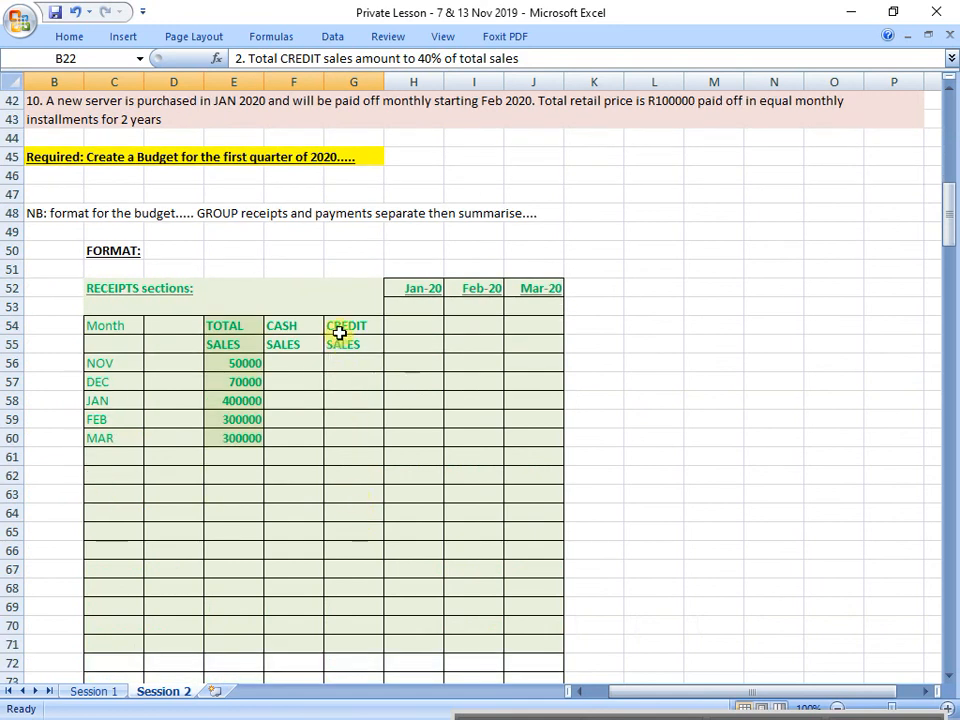
{"action": "left_click_drag", "start_coordinate": [340, 333], "coordinate": [356, 440]}
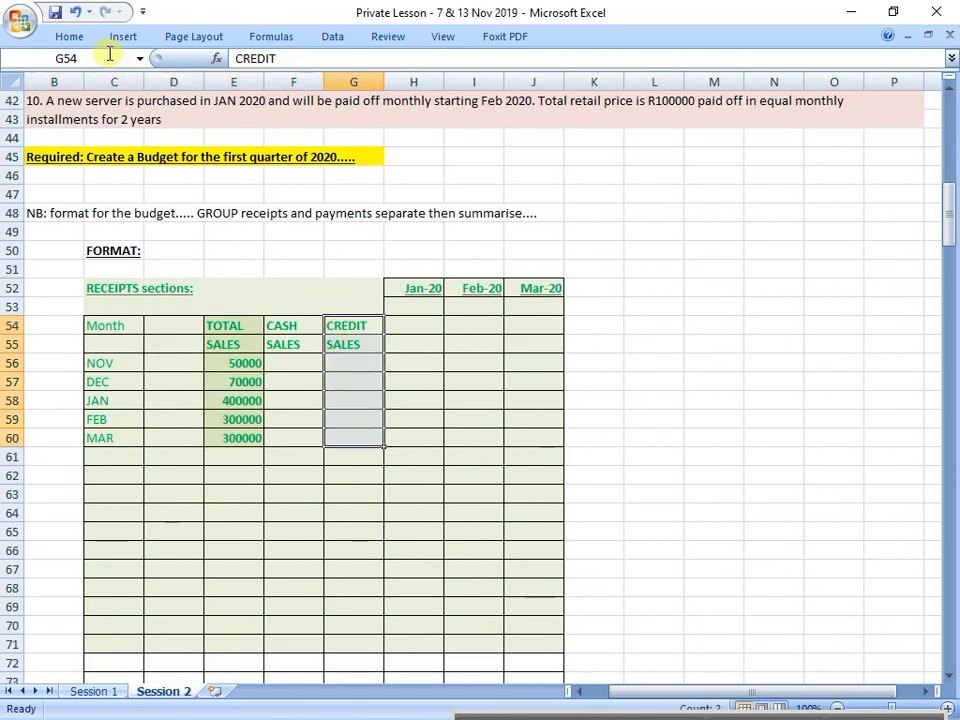
{"action": "left_click", "coordinate": [66, 36]}
{"action": "left_click", "coordinate": [221, 97]}
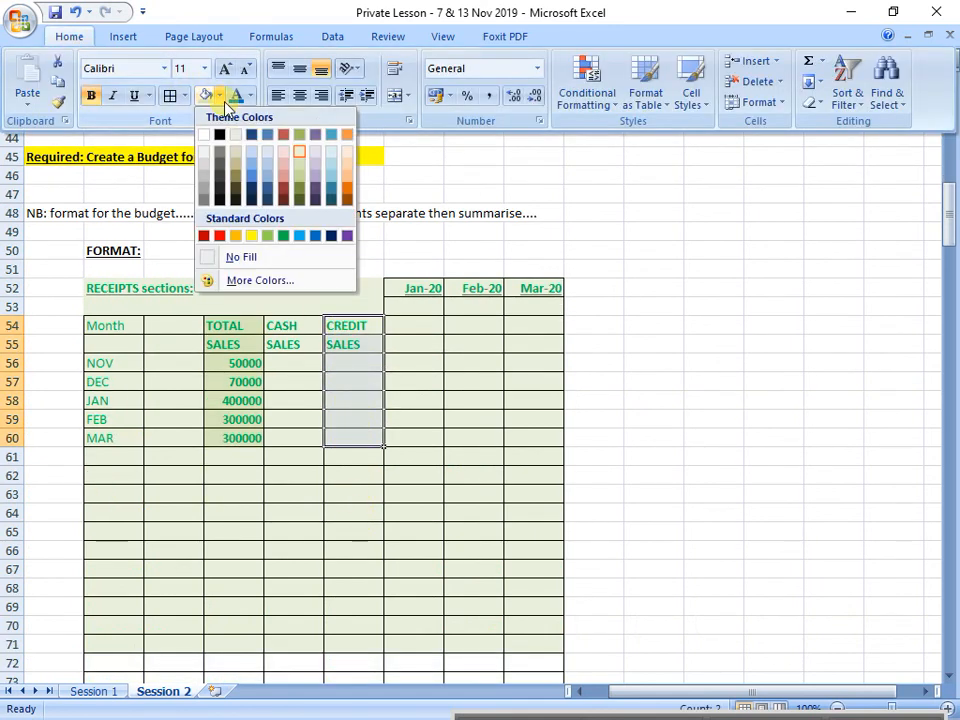
{"action": "left_click", "coordinate": [332, 160]}
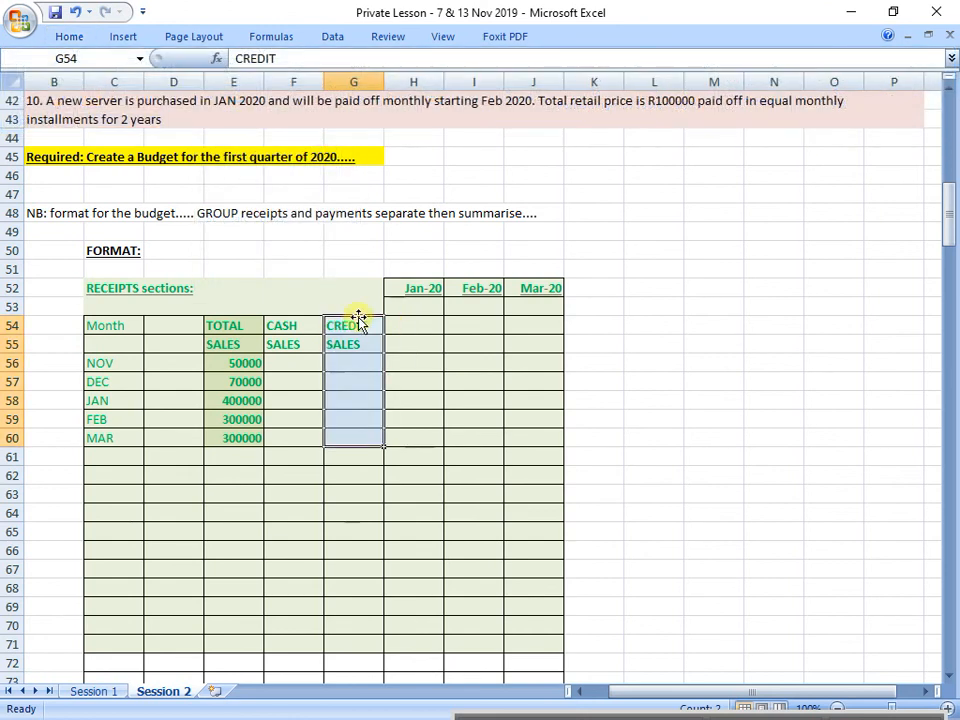
Step: Enter the note "40% of total" in G53 above the CREDIT SALES heading and widen column G to fit it
{"action": "left_click", "coordinate": [351, 310]}
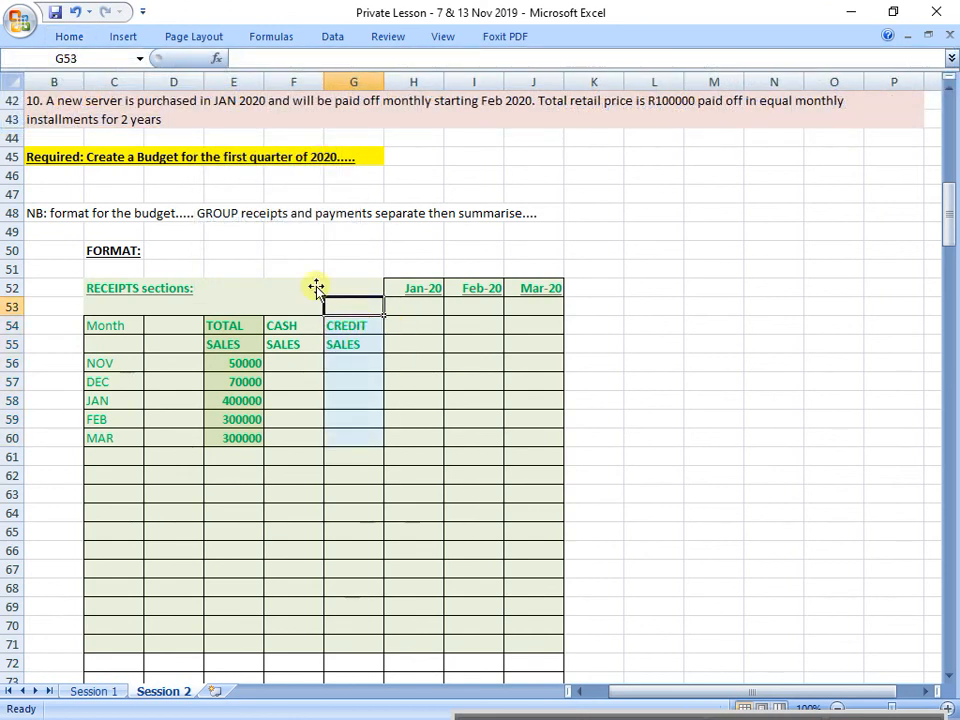
{"action": "type", "text": "40% of"}
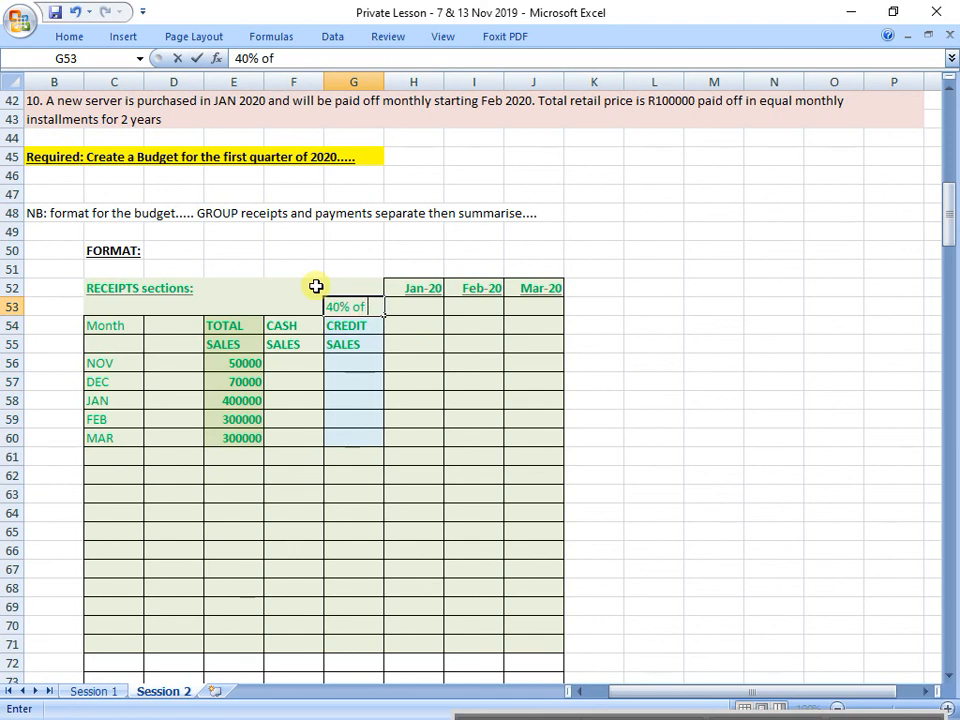
{"action": "type", "text": " total"}
{"action": "key", "text": "Return"}
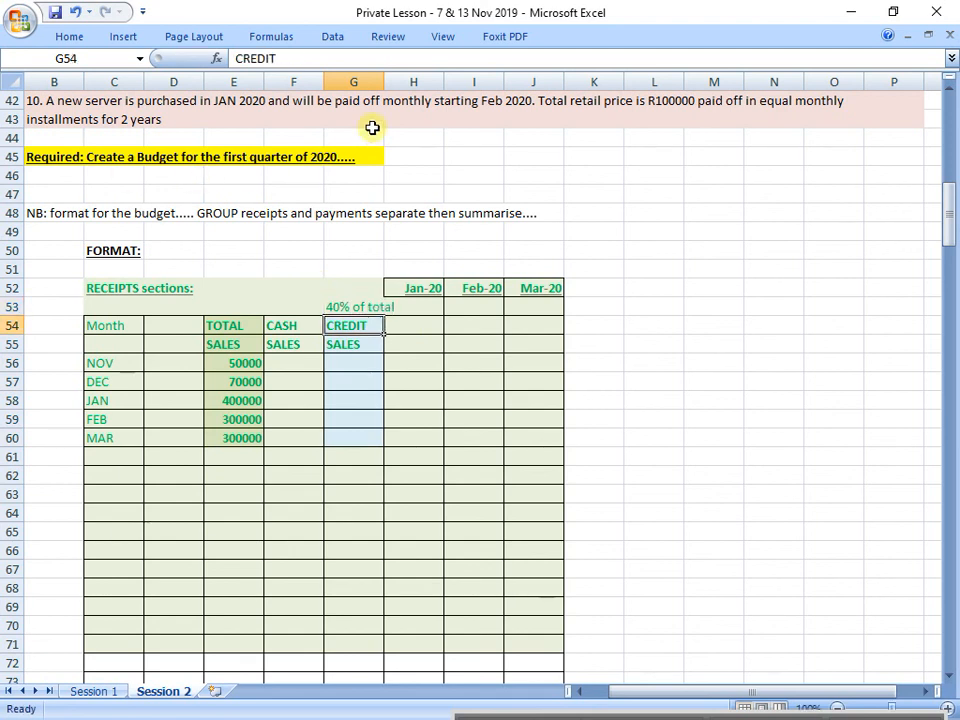
{"action": "left_click_drag", "start_coordinate": [384, 84], "coordinate": [406, 83]}
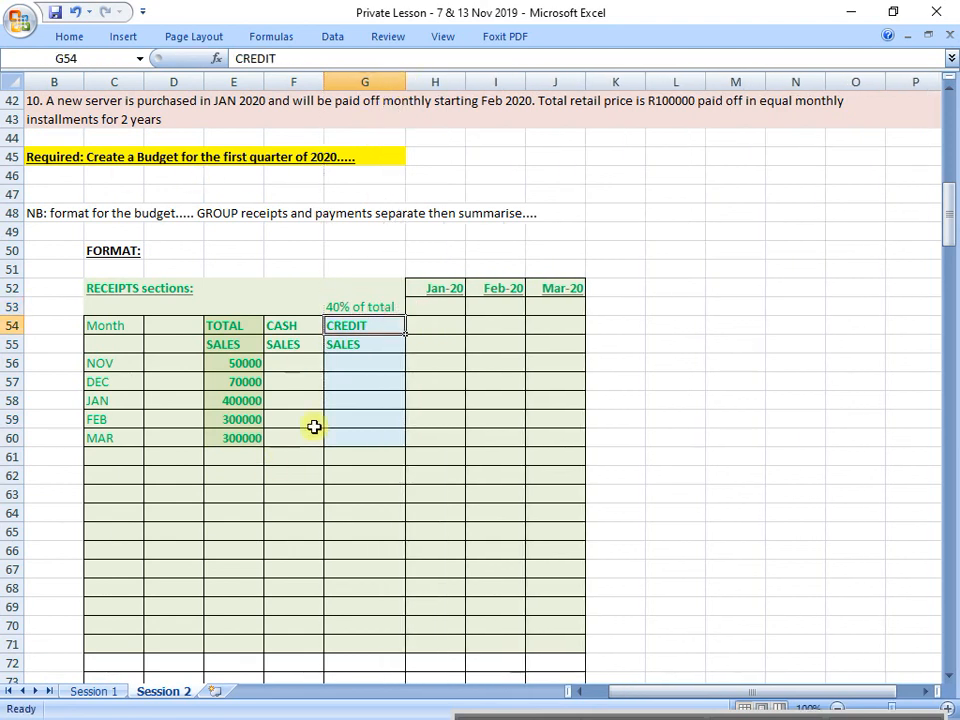
Step: Widen column F and enter the note "60% of total" in F53 above the CASH SALES heading
{"action": "left_click_drag", "start_coordinate": [322, 76], "coordinate": [344, 83]}
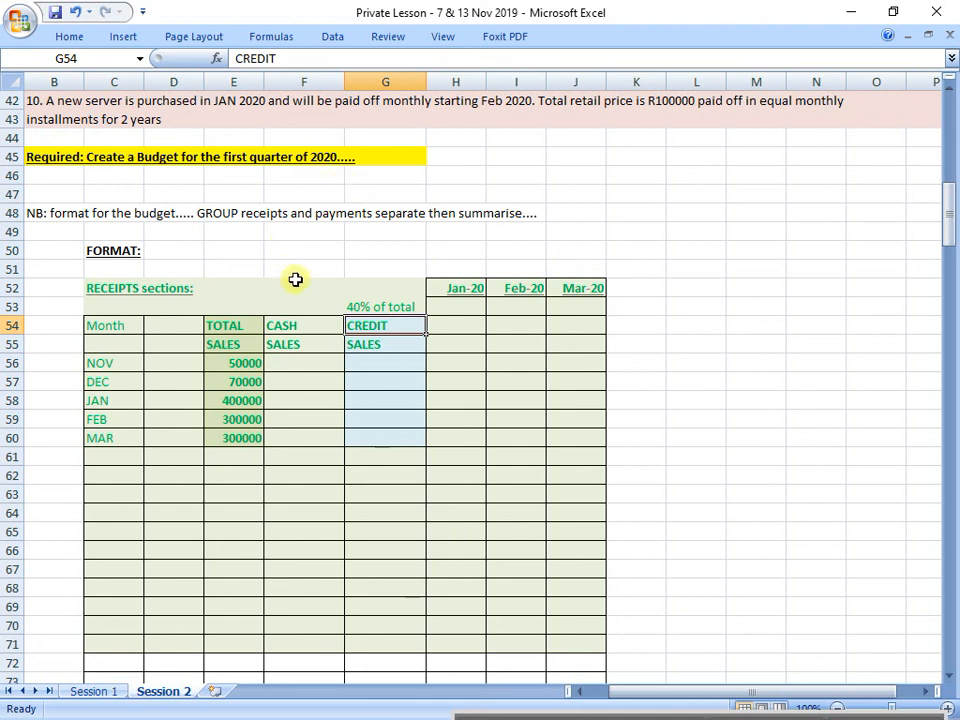
{"action": "left_click", "coordinate": [297, 306]}
{"action": "type", "text": "60% of total"}
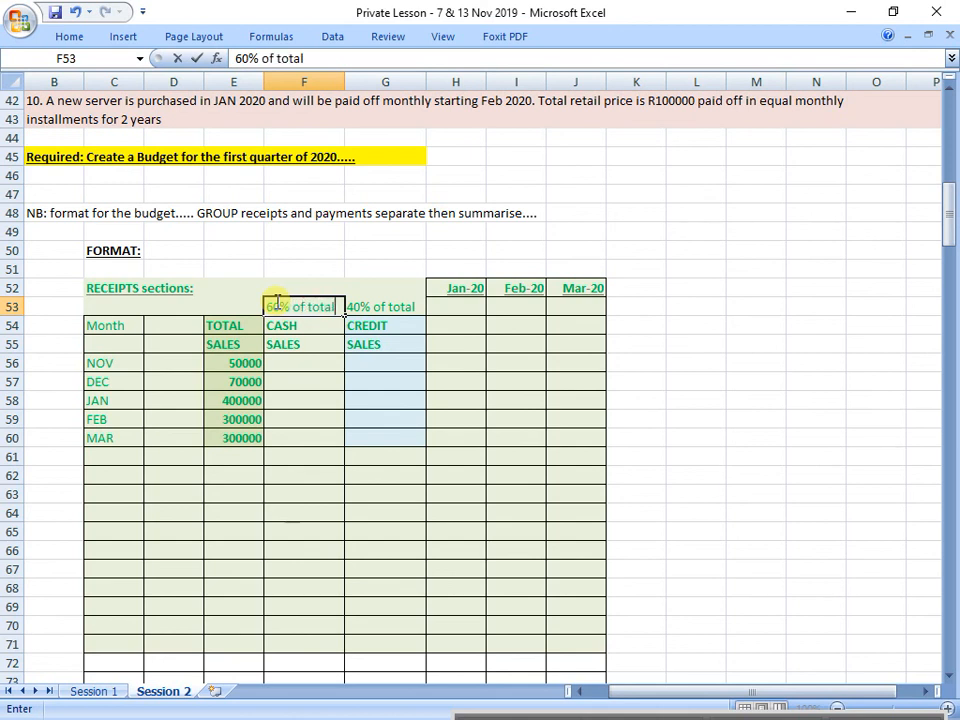
{"action": "key", "text": "Return"}
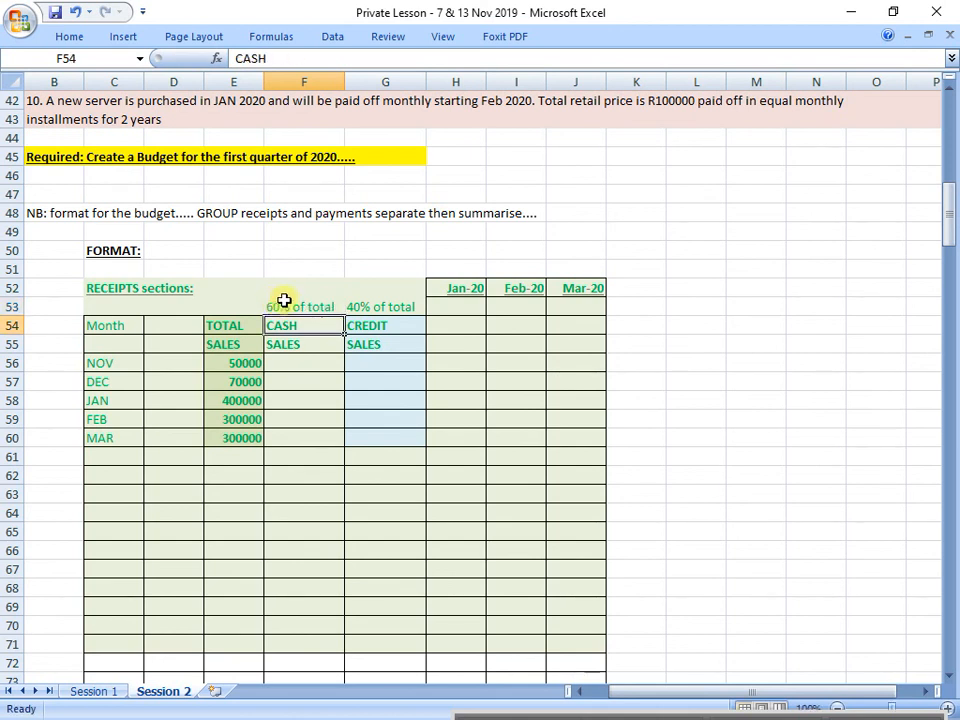
Step: Fill the CASH SALES column including its percentage note, F53:F60, with a medium olive green
{"action": "left_click_drag", "start_coordinate": [284, 300], "coordinate": [317, 430]}
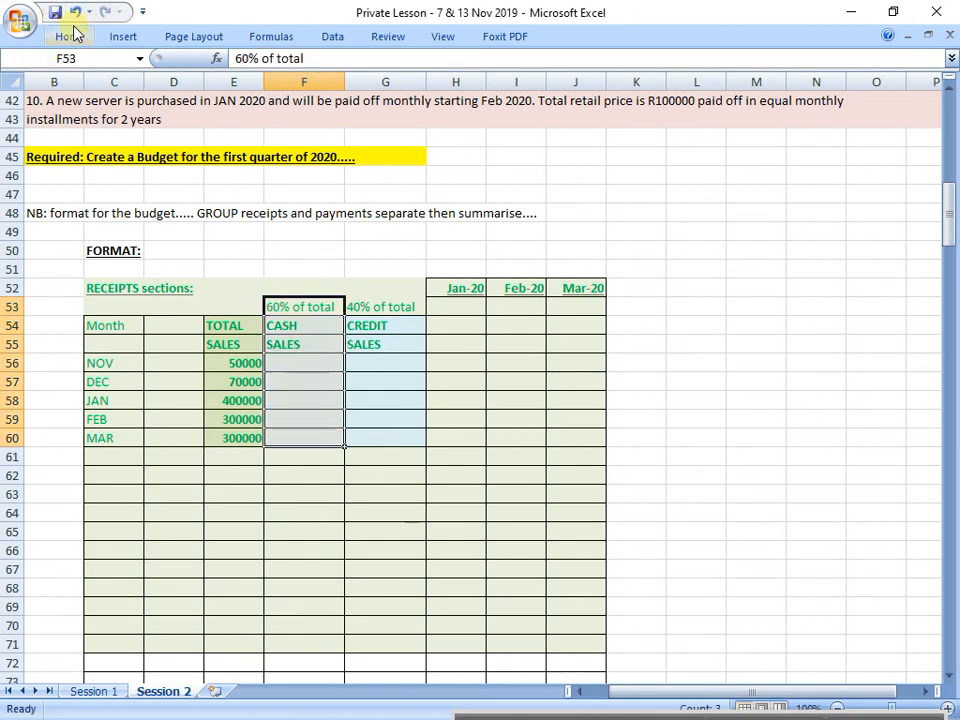
{"action": "left_click", "coordinate": [77, 35]}
{"action": "left_click", "coordinate": [220, 96]}
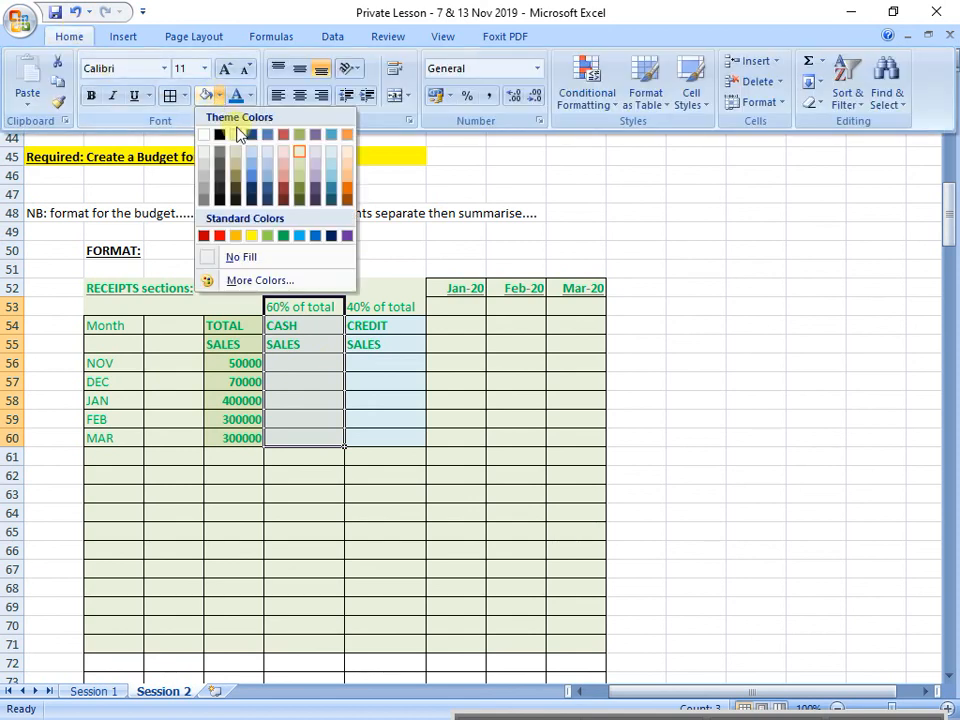
{"action": "left_click", "coordinate": [301, 176]}
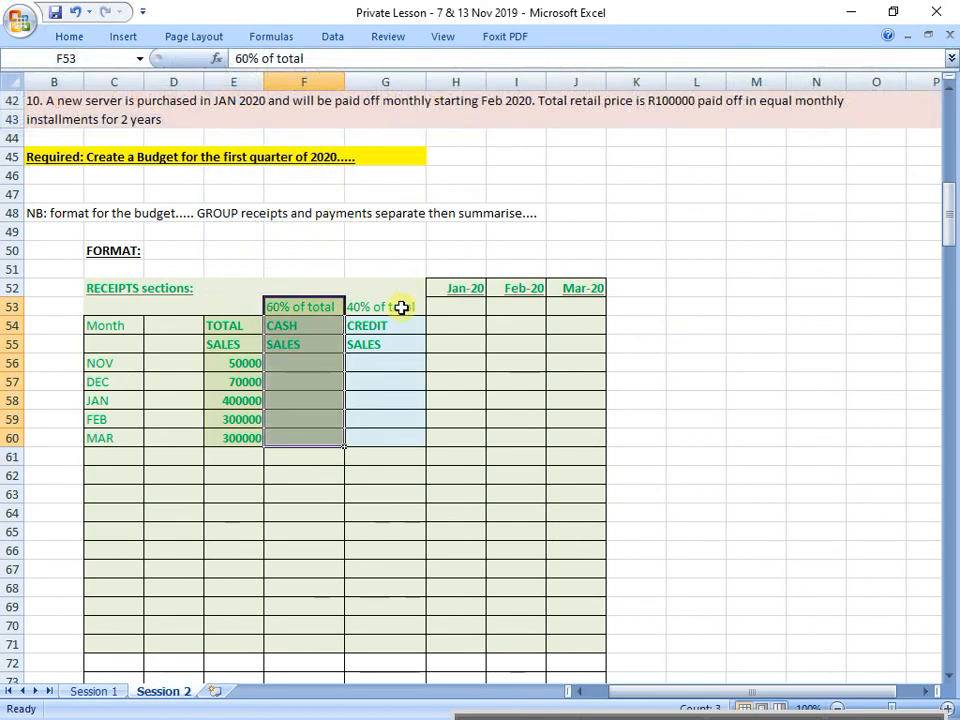
Step: Fill the CREDIT SALES column including its percentage note, G53:G60, with a deeper aqua
{"action": "left_click_drag", "start_coordinate": [401, 307], "coordinate": [388, 437]}
{"action": "left_click", "coordinate": [68, 35]}
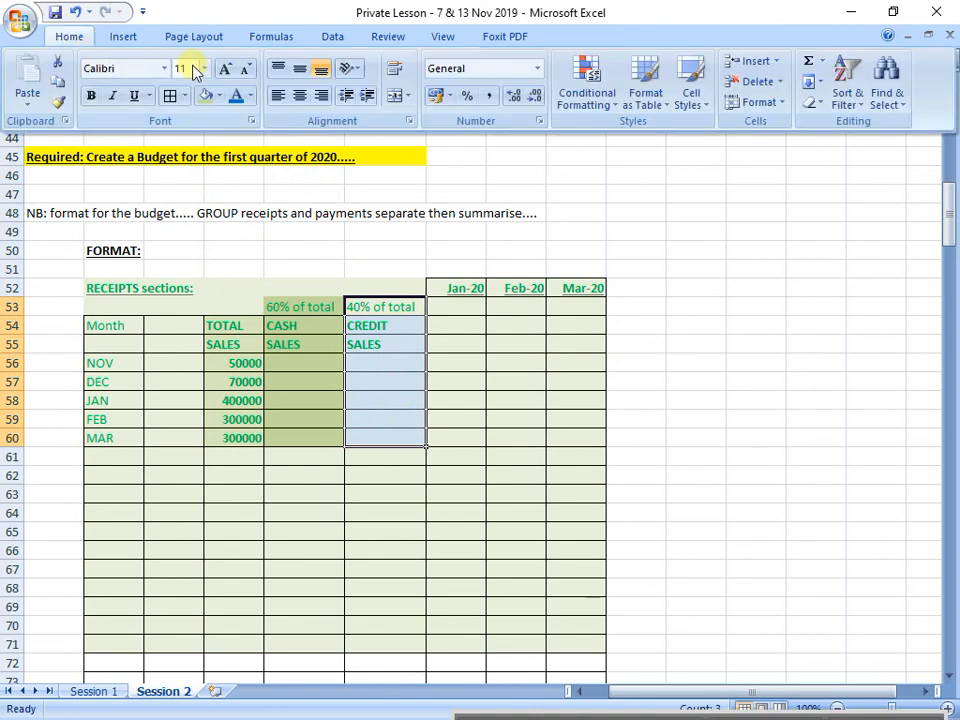
{"action": "left_click", "coordinate": [220, 96]}
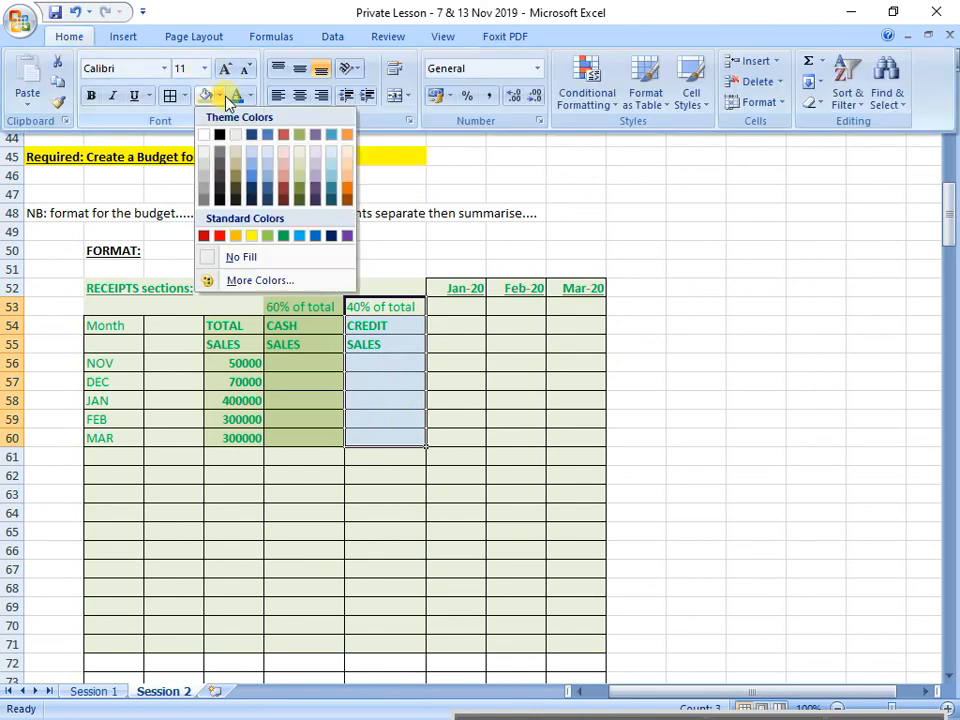
{"action": "left_click", "coordinate": [332, 171]}
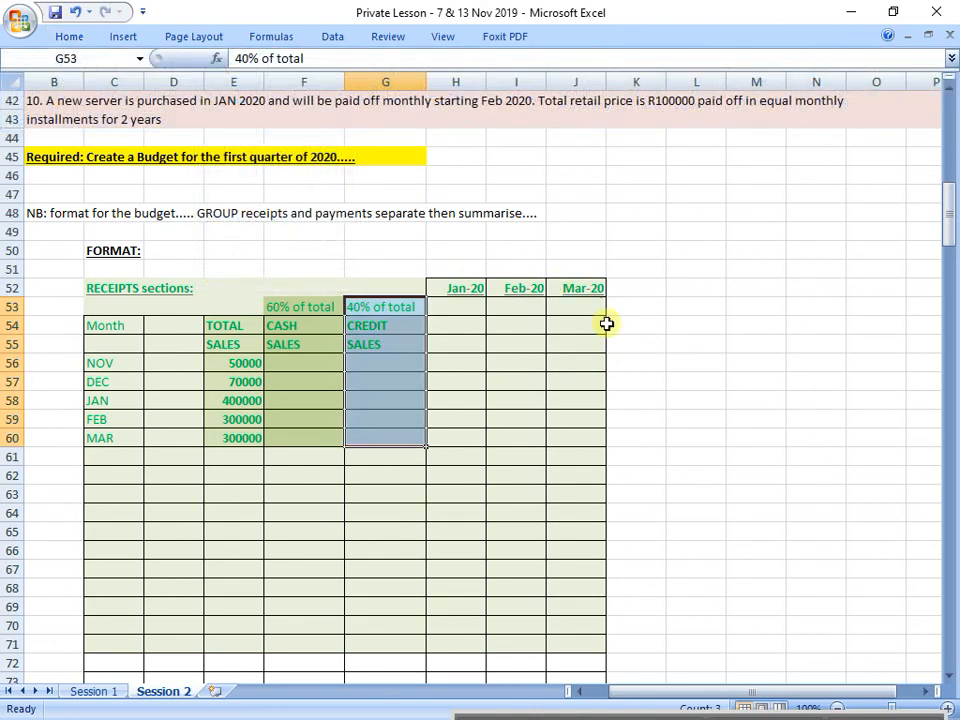
{"action": "left_click", "coordinate": [443, 254]}
{"action": "scroll", "coordinate": [443, 254], "scroll_direction": "up", "scroll_amount": 9}
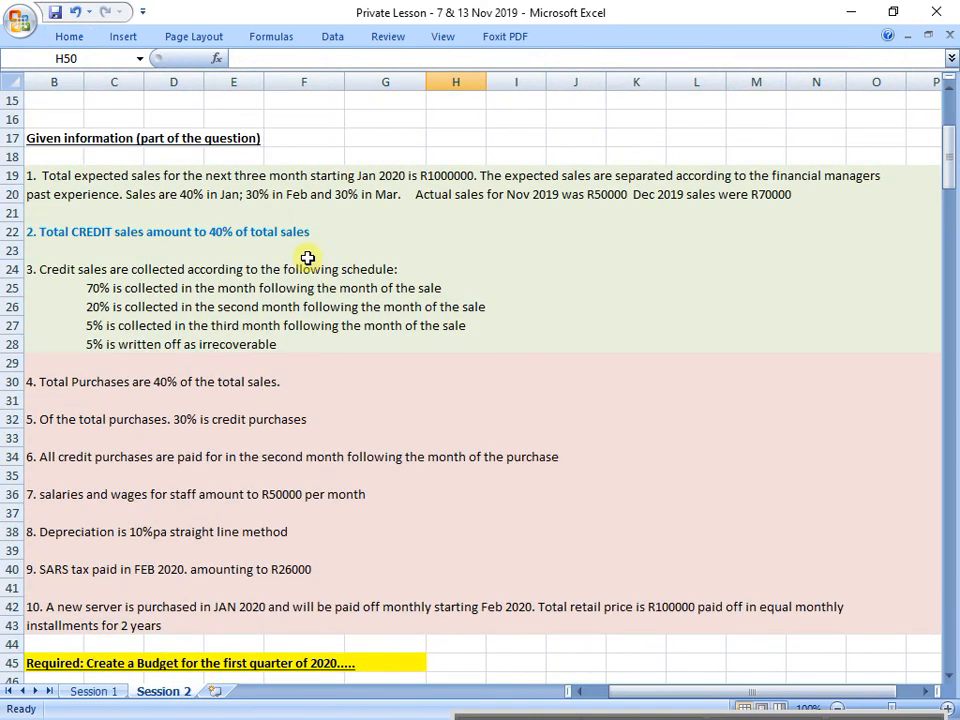
Step: Calculate November's credit sales in G56 as 40% of total sales with the formula =E56*0,4
{"action": "left_click_drag", "start_coordinate": [82, 229], "coordinate": [336, 228]}
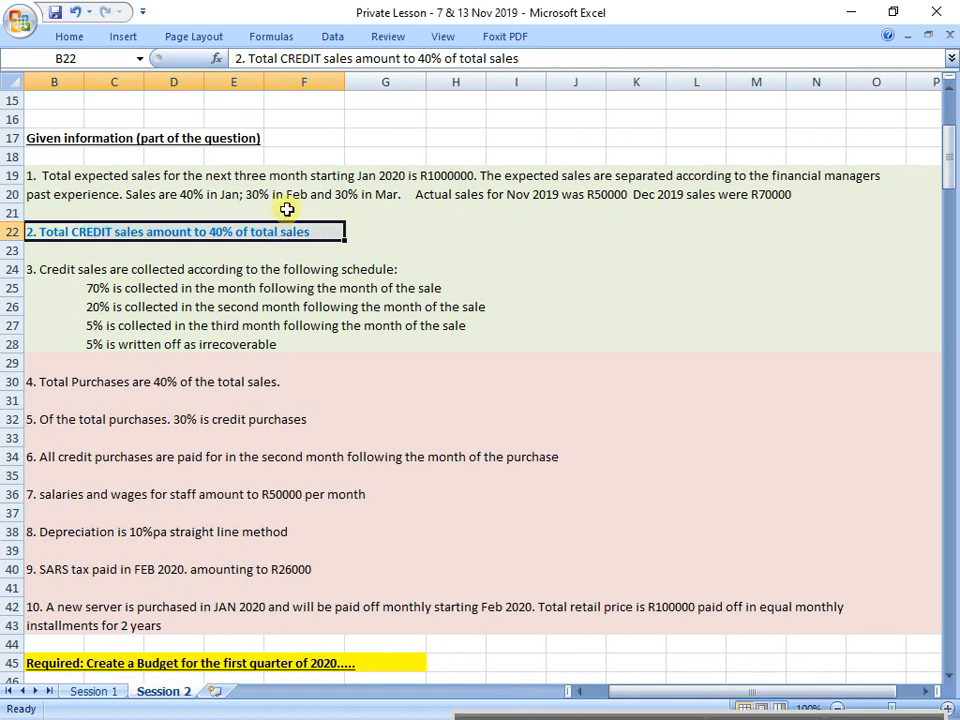
{"action": "scroll", "coordinate": [290, 215], "scroll_direction": "down", "scroll_amount": 9}
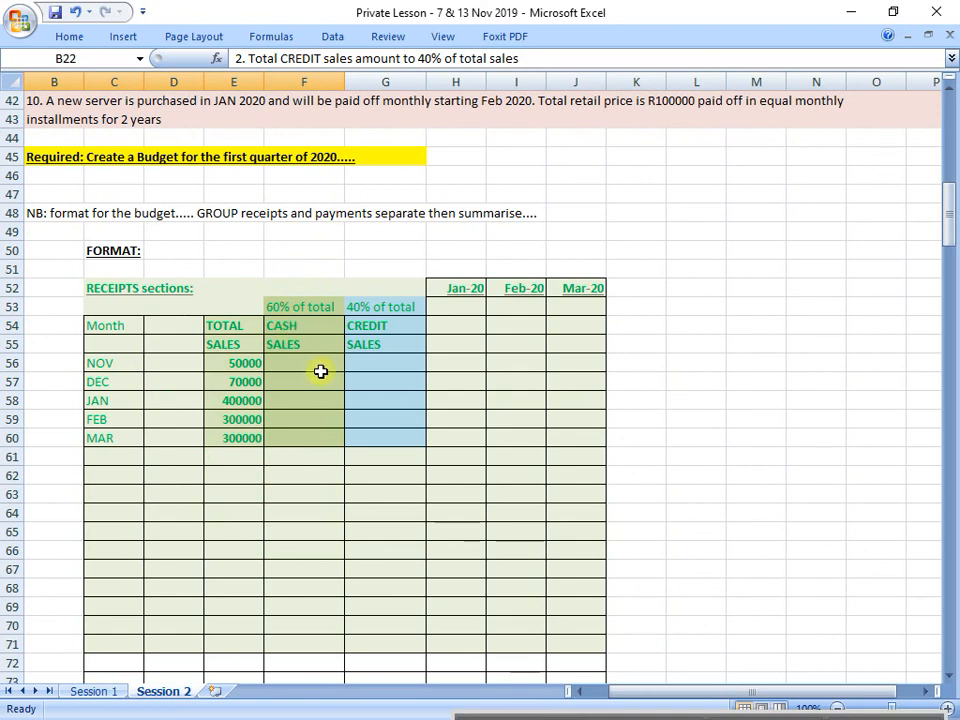
{"action": "left_click", "coordinate": [388, 369]}
{"action": "type", "text": "="}
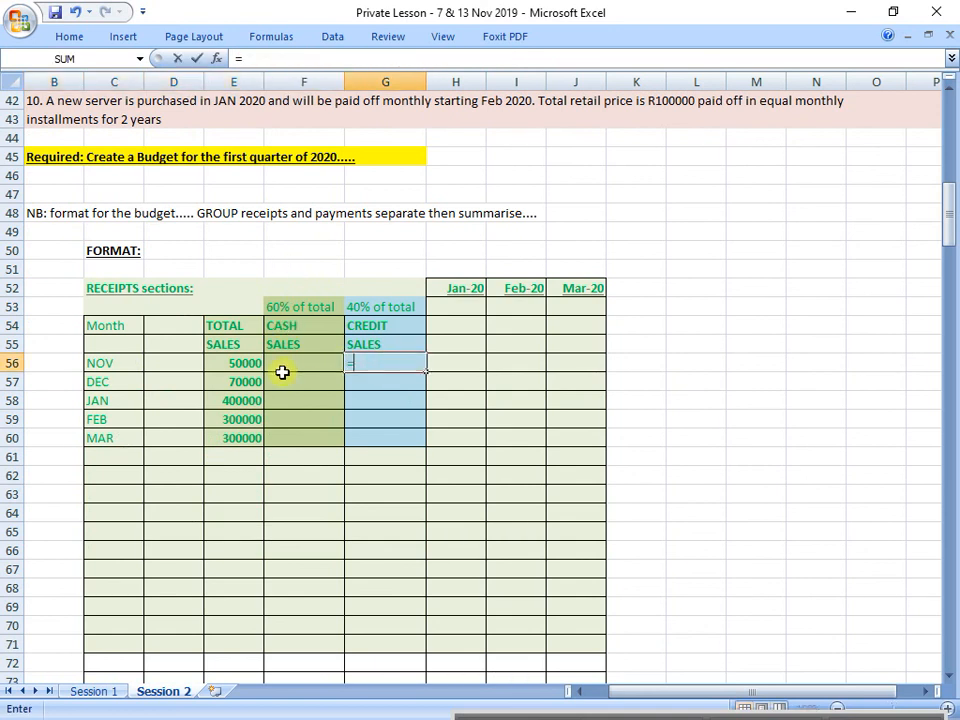
{"action": "left_click", "coordinate": [250, 364]}
{"action": "type", "text": "*"}
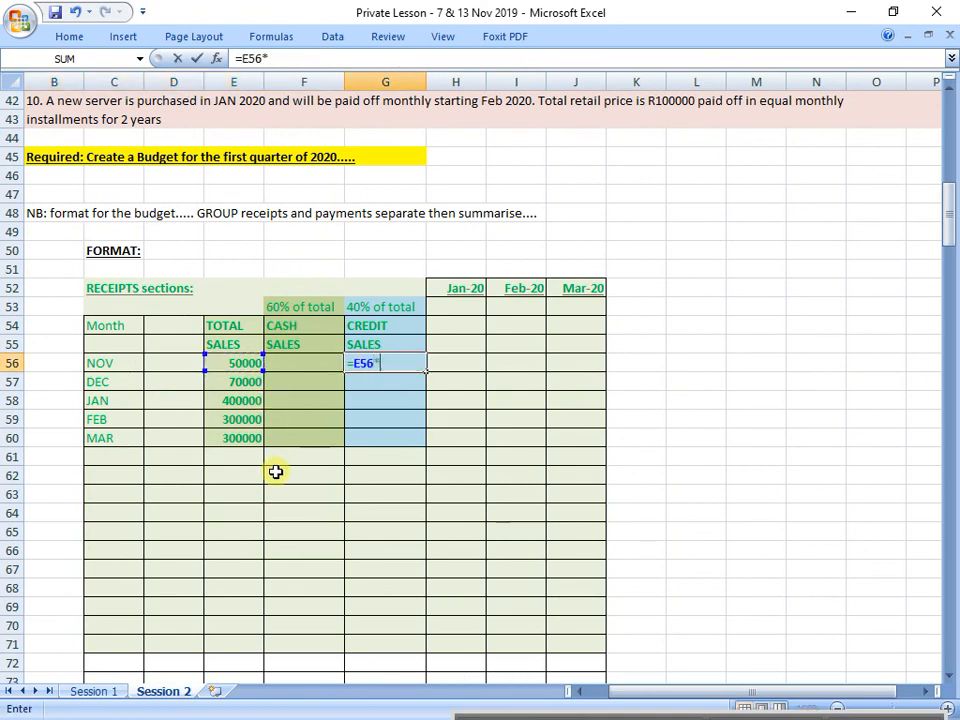
{"action": "key", "text": "Return"}
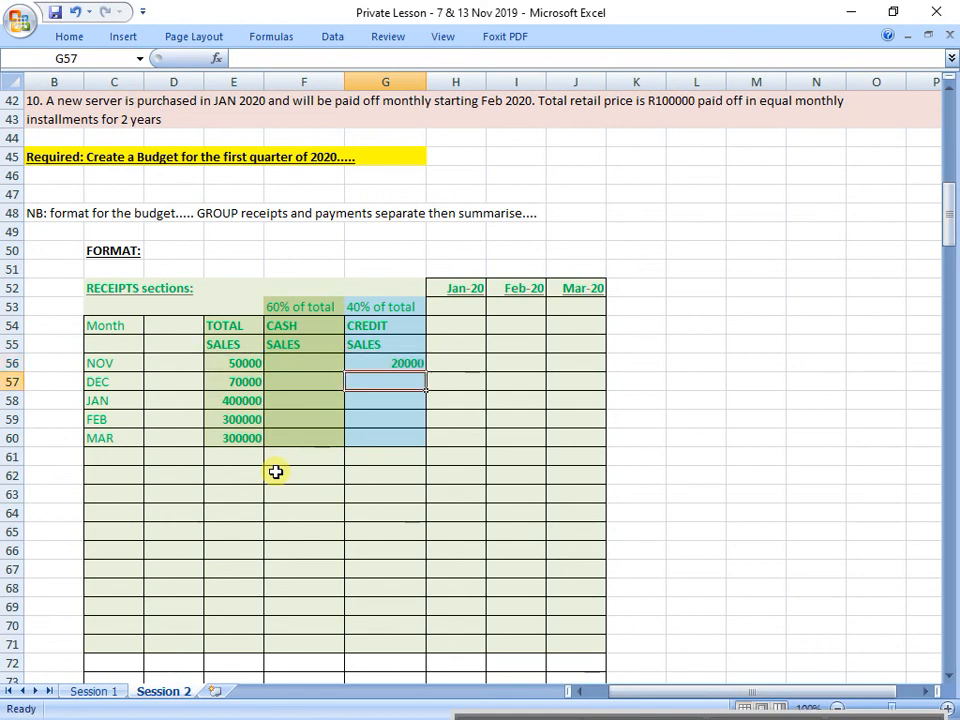
Step: Copy November's credit sales formula from G56 into G57 for December
{"action": "key", "text": "Up"}
{"action": "key", "text": "ctrl+c"}
{"action": "key", "text": "Down"}
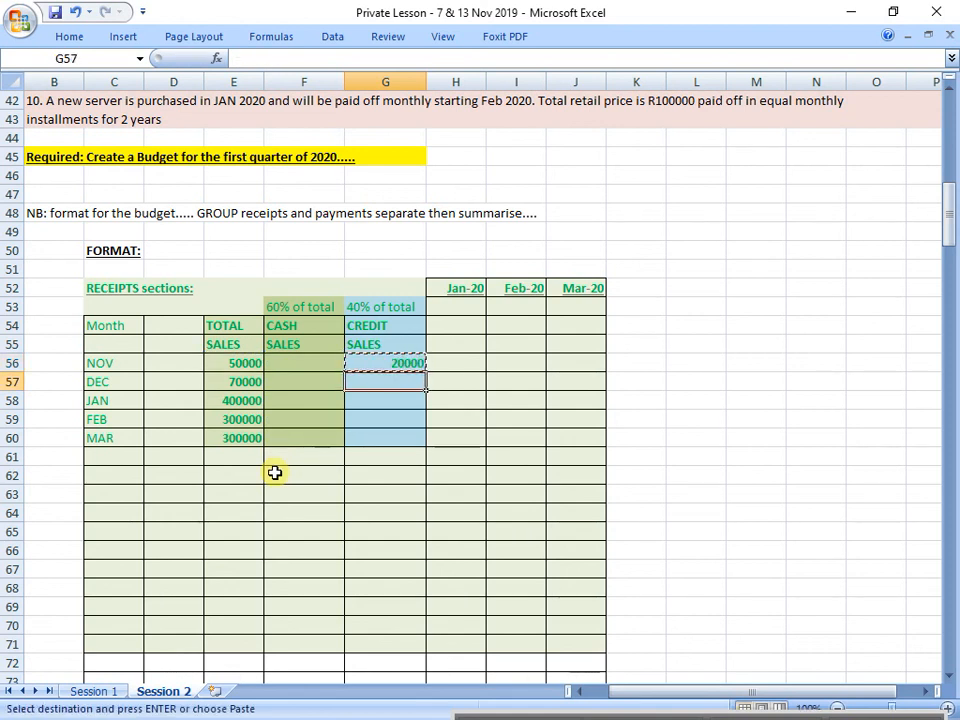
{"action": "left_click", "coordinate": [238, 377]}
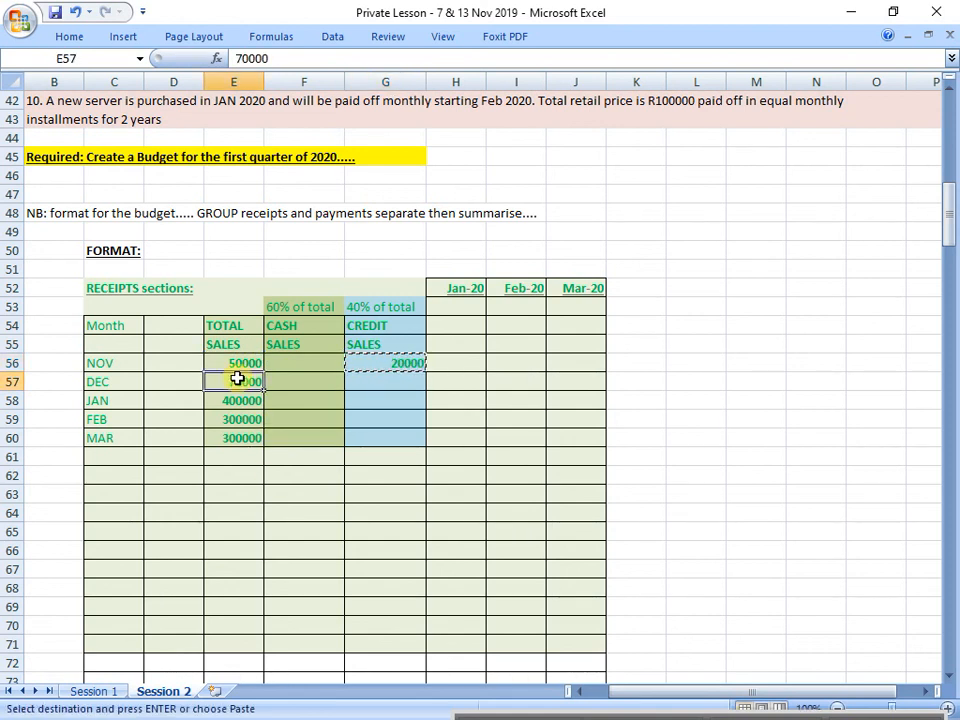
{"action": "left_click", "coordinate": [390, 383]}
{"action": "key", "text": "ctrl+v"}
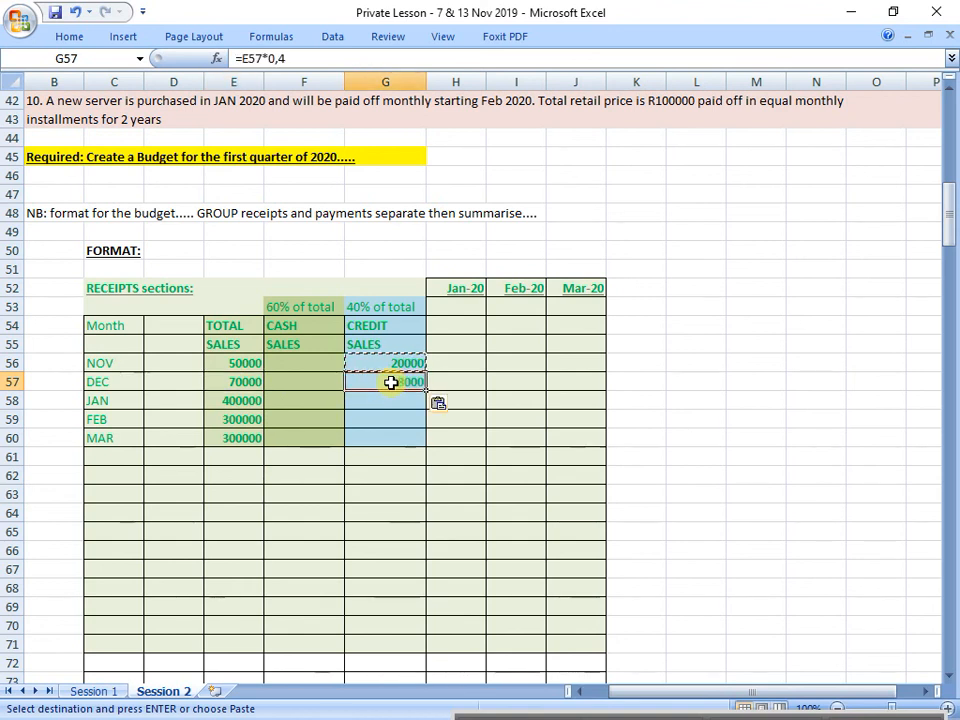
{"action": "left_click_drag", "start_coordinate": [375, 325], "coordinate": [375, 422]}
Step: Calculate January's credit sales in G58 with the formula =E58*0,4
{"action": "left_click", "coordinate": [405, 396]}
{"action": "type", "text": "="}
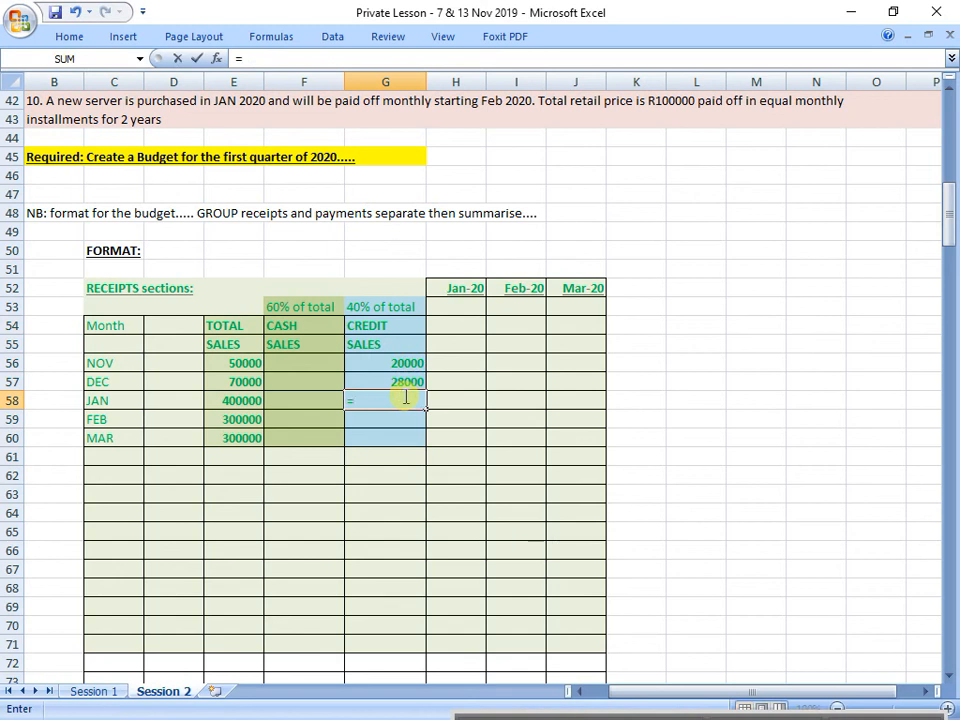
{"action": "left_click", "coordinate": [236, 400]}
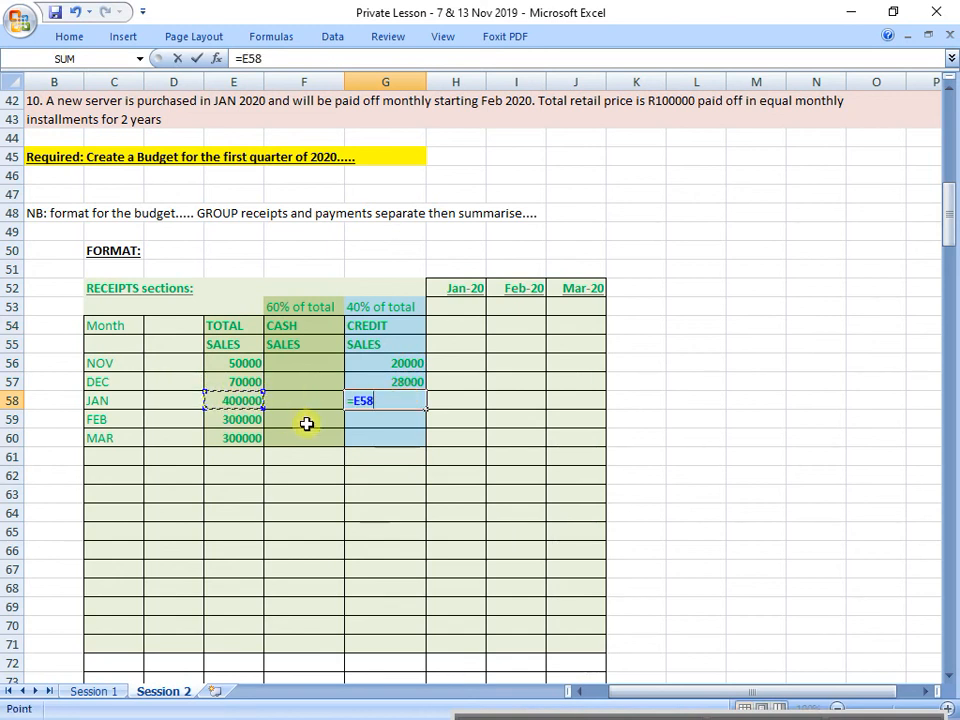
{"action": "type", "text": "*0,4"}
{"action": "key", "text": "Return"}
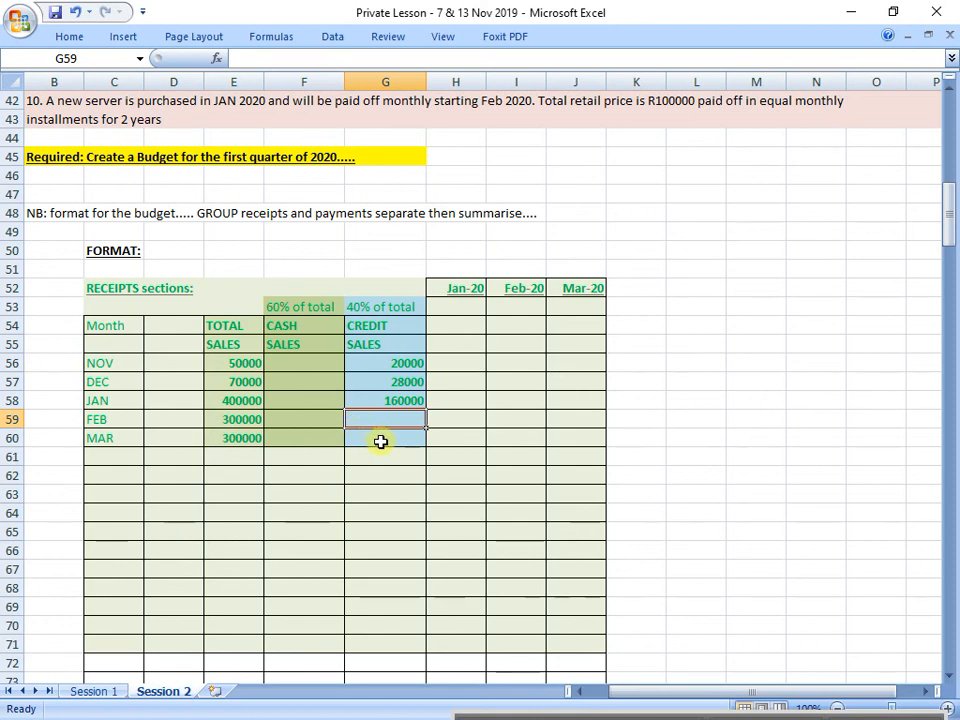
Step: Calculate the February and March credit sales in G59 and G60 with =E59*0,4 and =E60*0,4
{"action": "type", "text": "="}
{"action": "key", "text": "Left"}
{"action": "key", "text": "Left"}
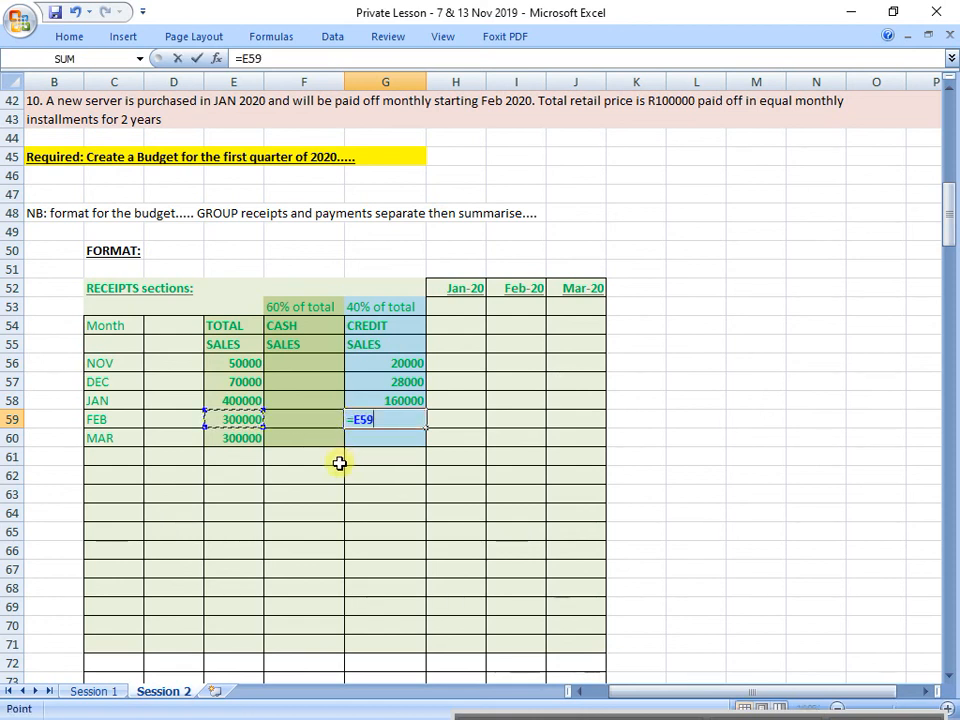
{"action": "type", "text": "*0,4"}
{"action": "key", "text": "Return"}
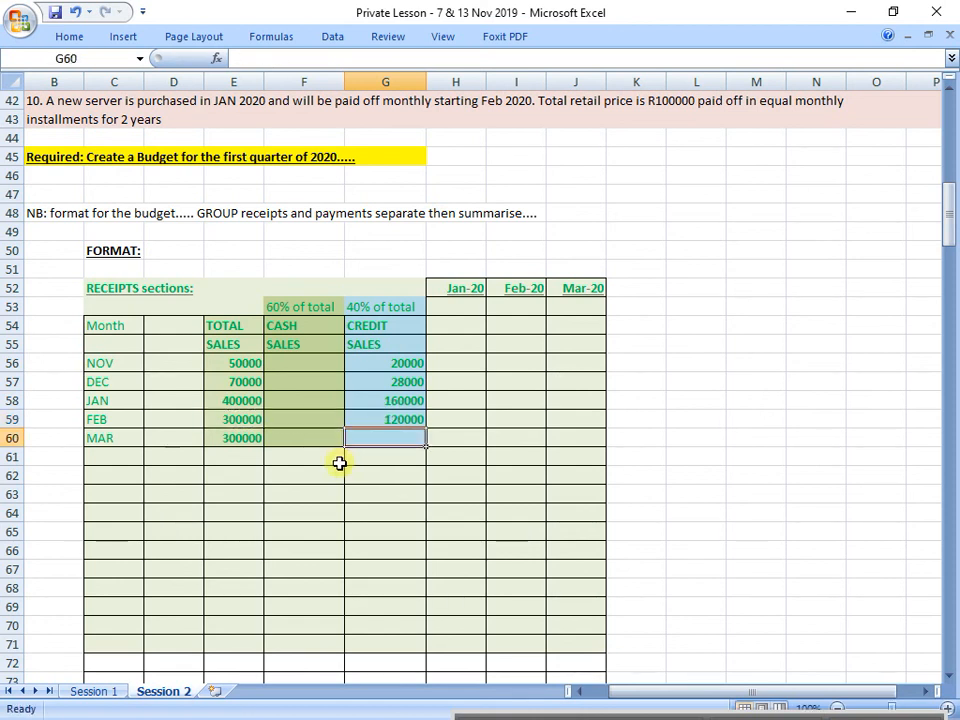
{"action": "type", "text": "="}
{"action": "key", "text": "Left"}
{"action": "key", "text": "Left"}
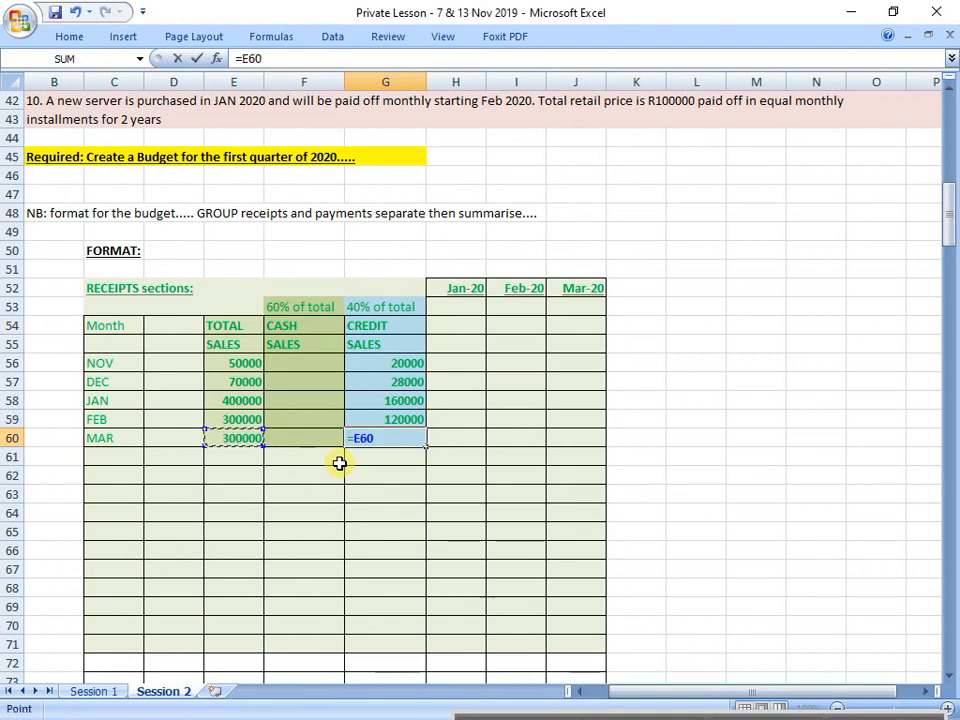
{"action": "type", "text": "*0,4"}
{"action": "key", "text": "Return"}
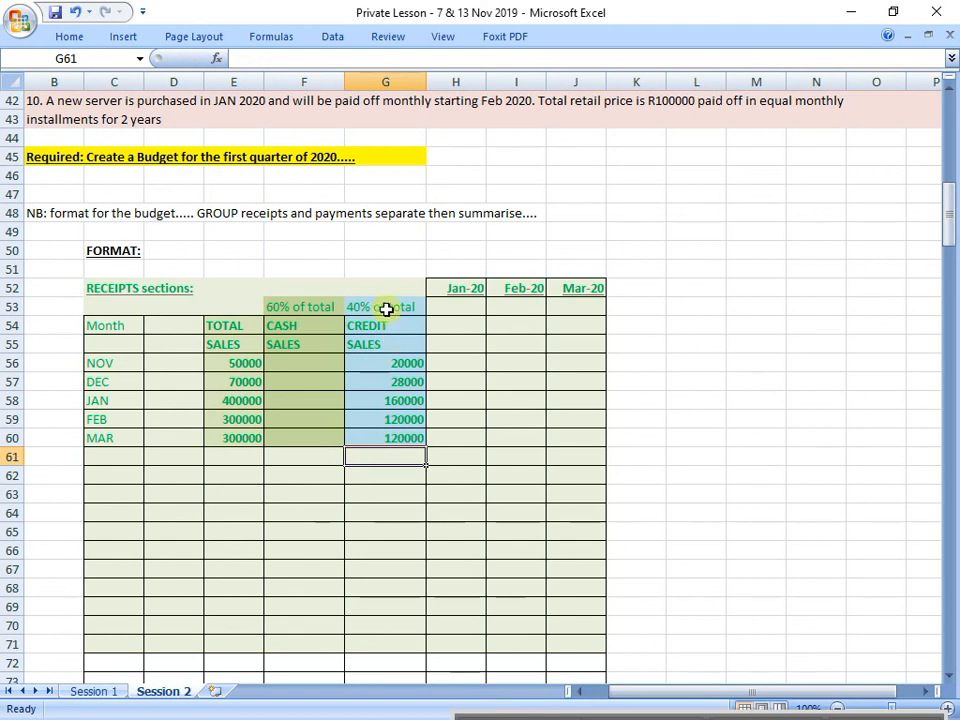
Step: Review the credit and cash sales columns alongside the Jan-20, Feb-20 and Mar-20 budget columns
{"action": "left_click_drag", "start_coordinate": [386, 309], "coordinate": [394, 436]}
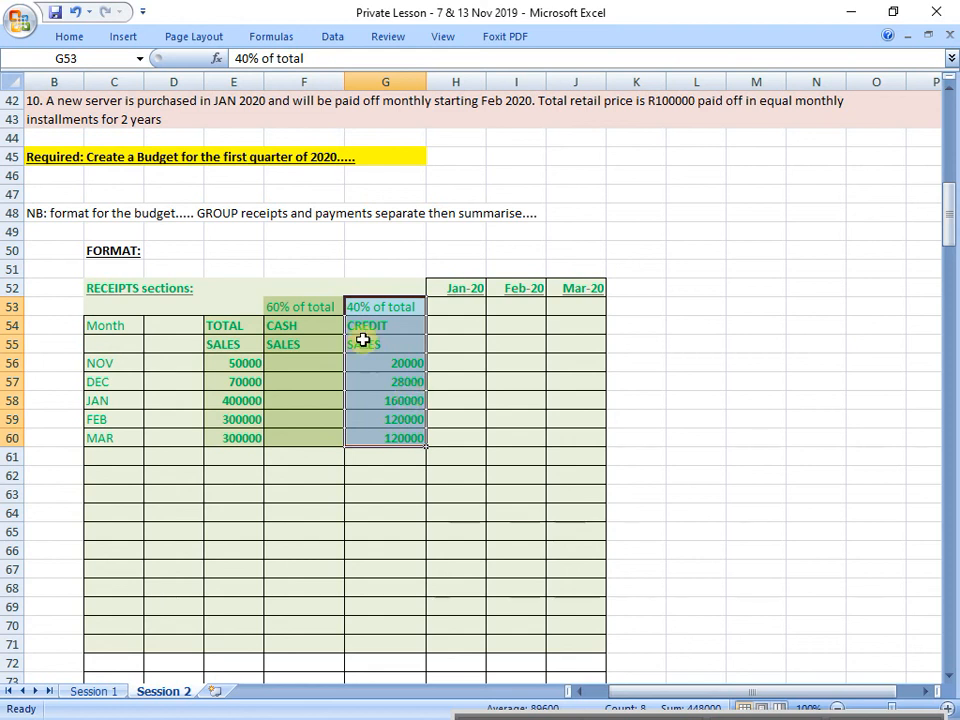
{"action": "left_click_drag", "start_coordinate": [317, 306], "coordinate": [317, 448]}
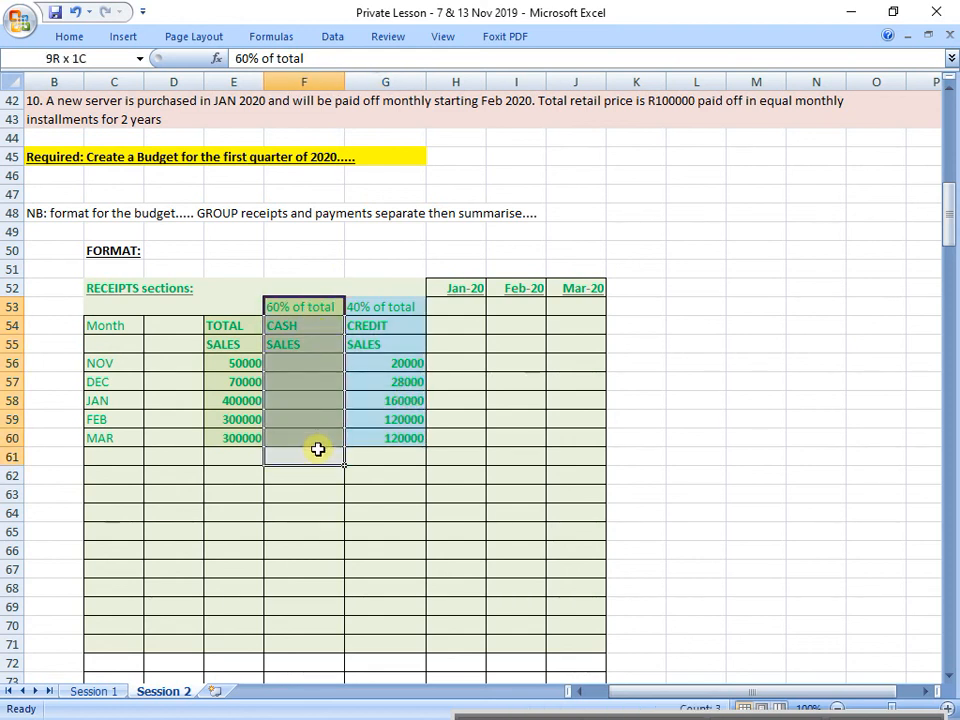
{"action": "left_click_drag", "start_coordinate": [379, 306], "coordinate": [404, 430]}
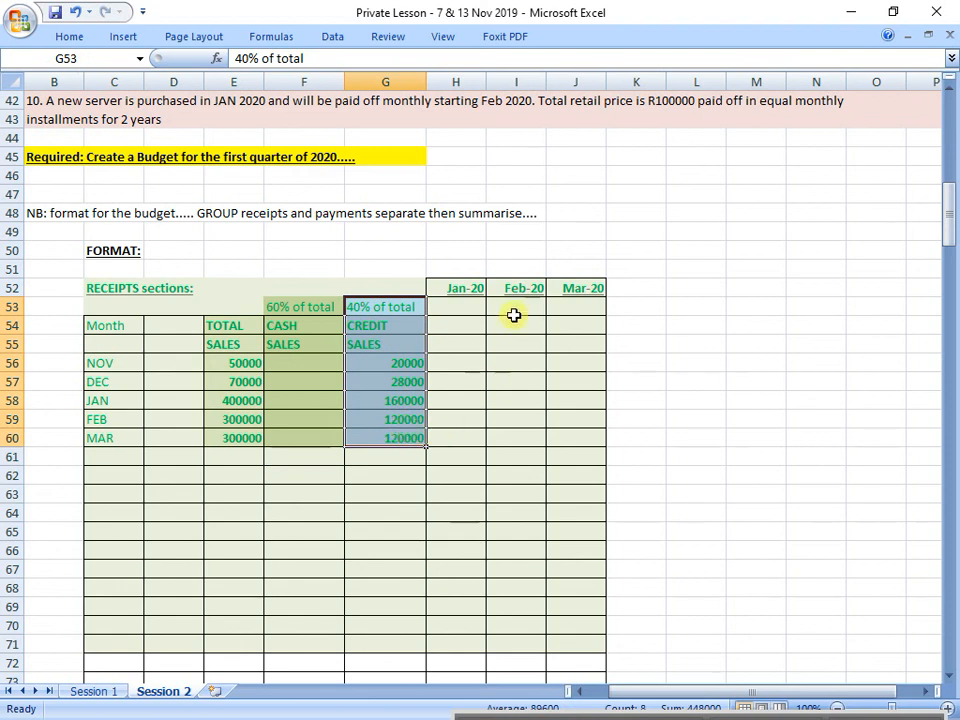
{"action": "left_click", "coordinate": [472, 293]}
{"action": "left_click_drag", "start_coordinate": [472, 293], "coordinate": [459, 436]}
{"action": "left_click_drag", "start_coordinate": [508, 289], "coordinate": [516, 437]}
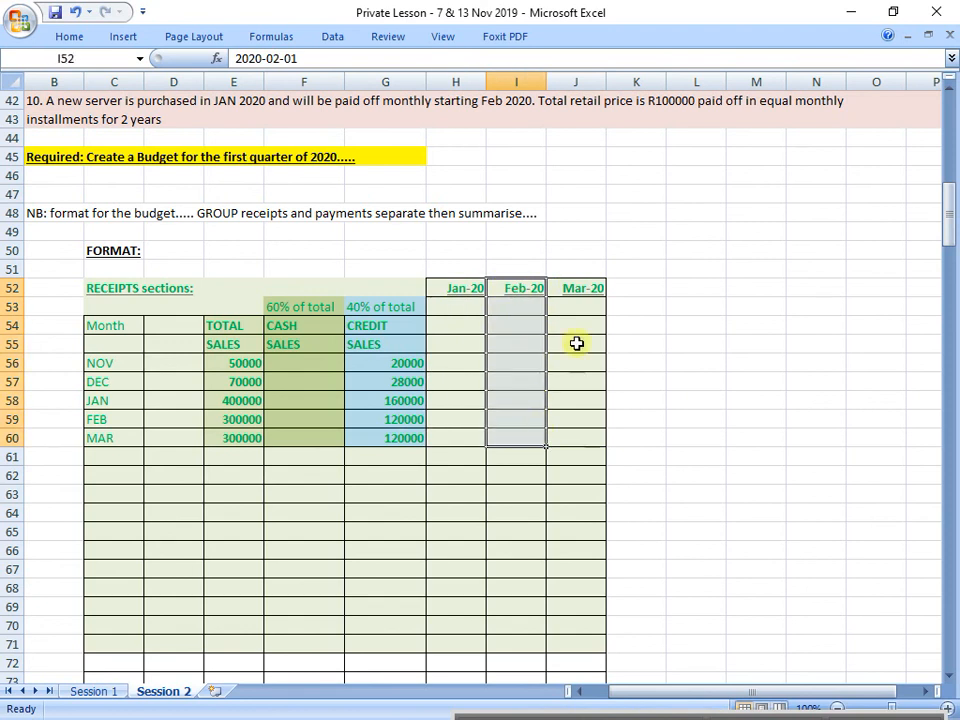
{"action": "left_click_drag", "start_coordinate": [580, 291], "coordinate": [587, 320]}
Step: Enter the note "CASH BUDGET..... Cash flow..... RECEIPTS...INFLOW" in H51 above the month headings and make it bold
{"action": "left_click", "coordinate": [478, 265]}
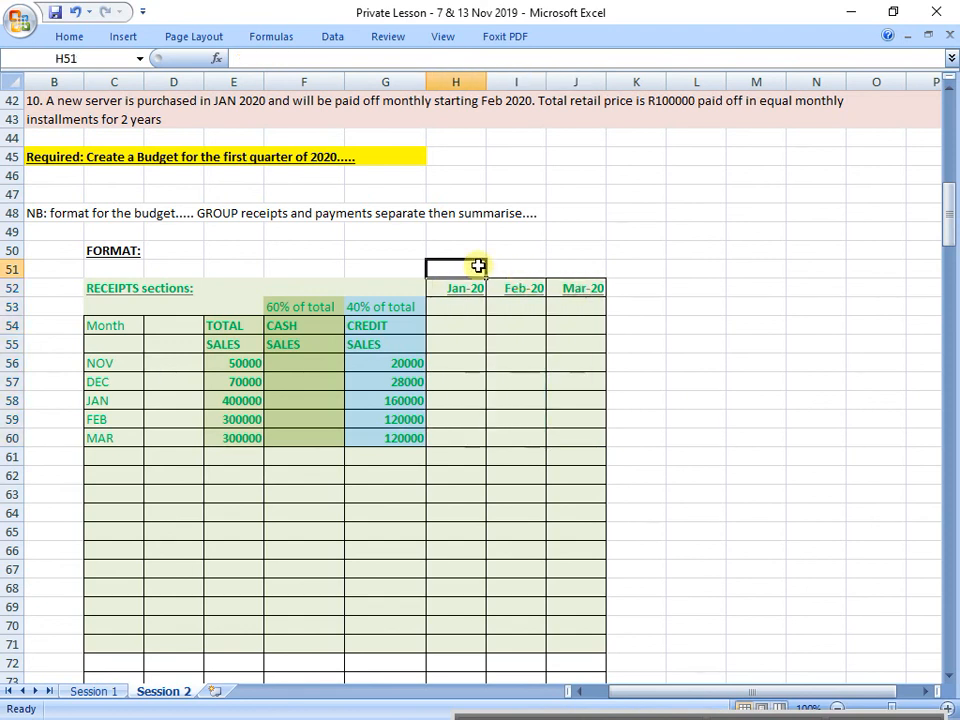
{"action": "type", "text": "CASH BUDGET..... Cash flow..... RECEIPTS...IN"}
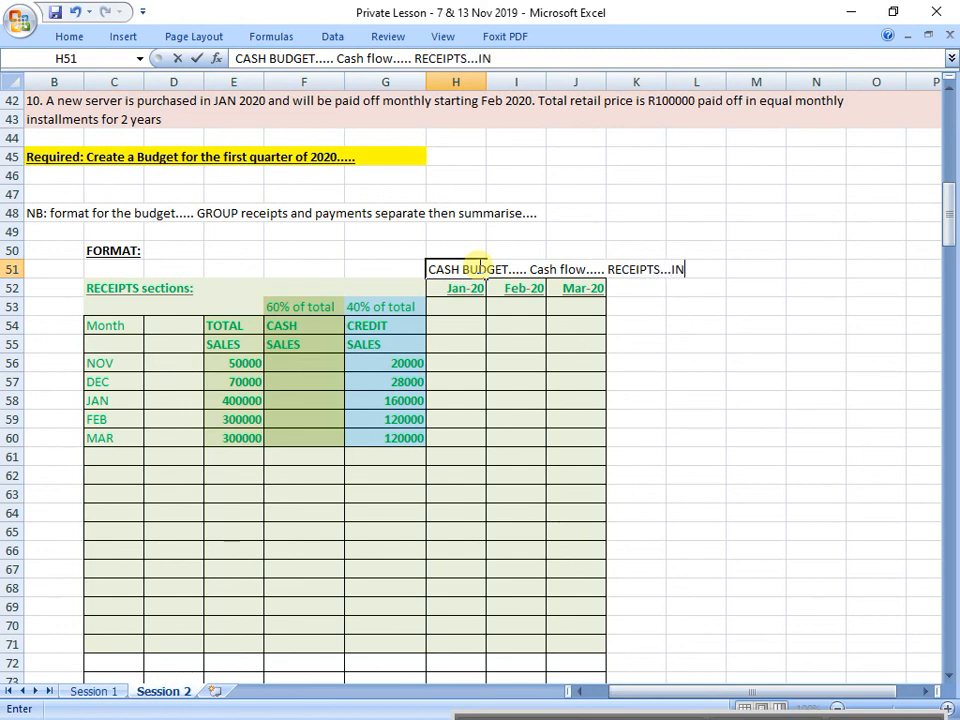
{"action": "type", "text": "FLOW"}
{"action": "key", "text": "Return"}
{"action": "left_click", "coordinate": [478, 266]}
{"action": "key", "text": "ctrl+b"}
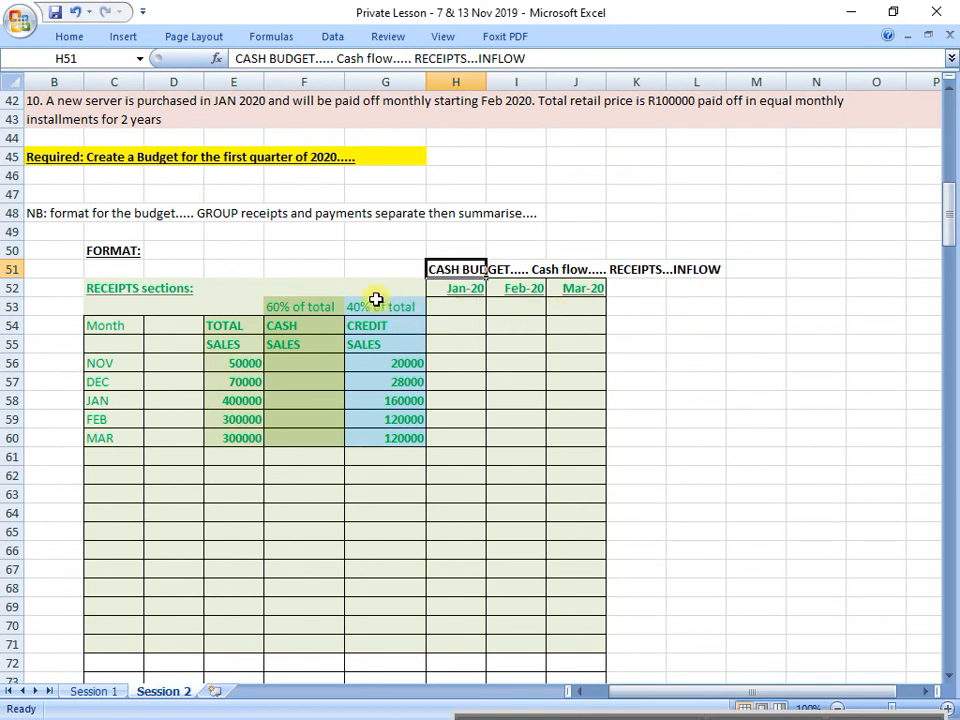
Step: Calculate November's cash sales in F56 as 60% of total sales with the formula =E56*0,6
{"action": "left_click_drag", "start_coordinate": [315, 304], "coordinate": [311, 433]}
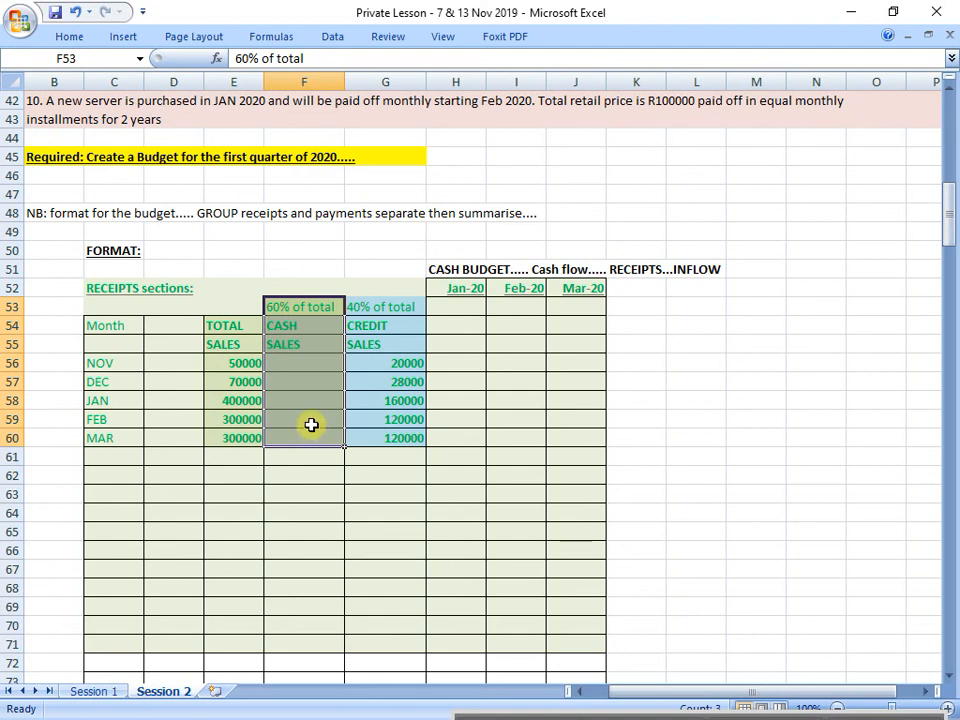
{"action": "left_click", "coordinate": [318, 367]}
{"action": "type", "text": "="}
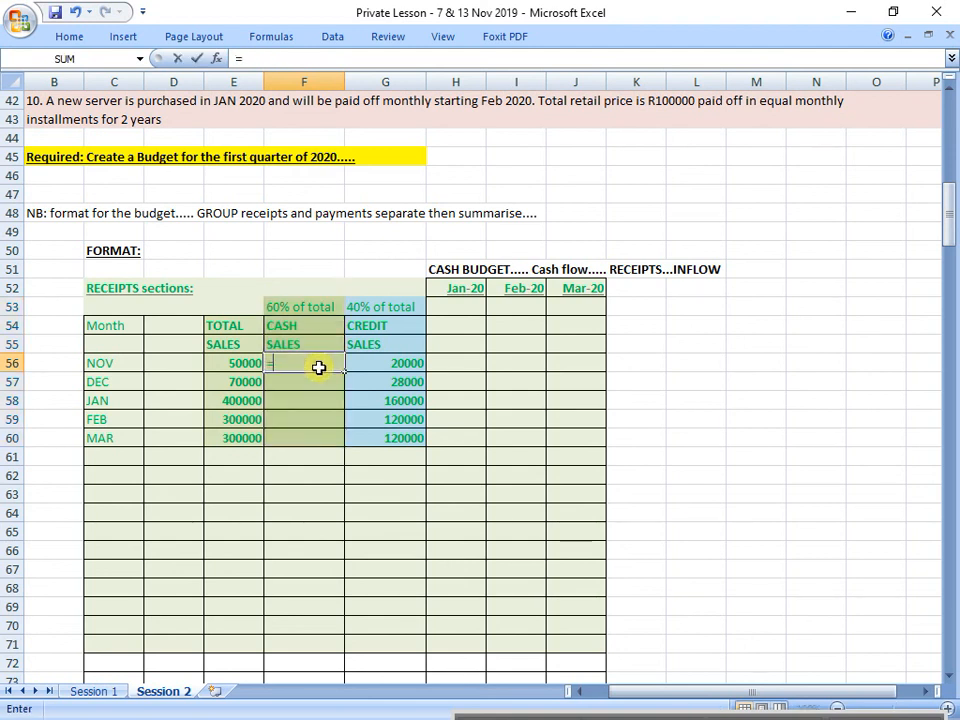
{"action": "key", "text": "Left"}
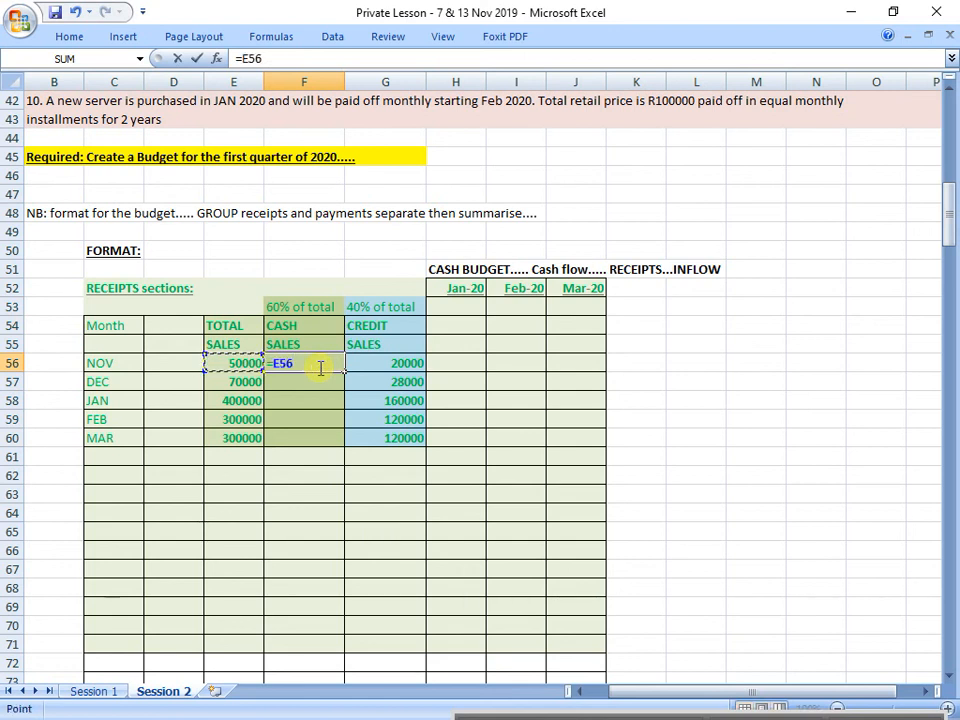
{"action": "type", "text": "*"}
{"action": "type", "text": "0,6"}
{"action": "key", "text": "Return"}
{"action": "left_click", "coordinate": [318, 367]}
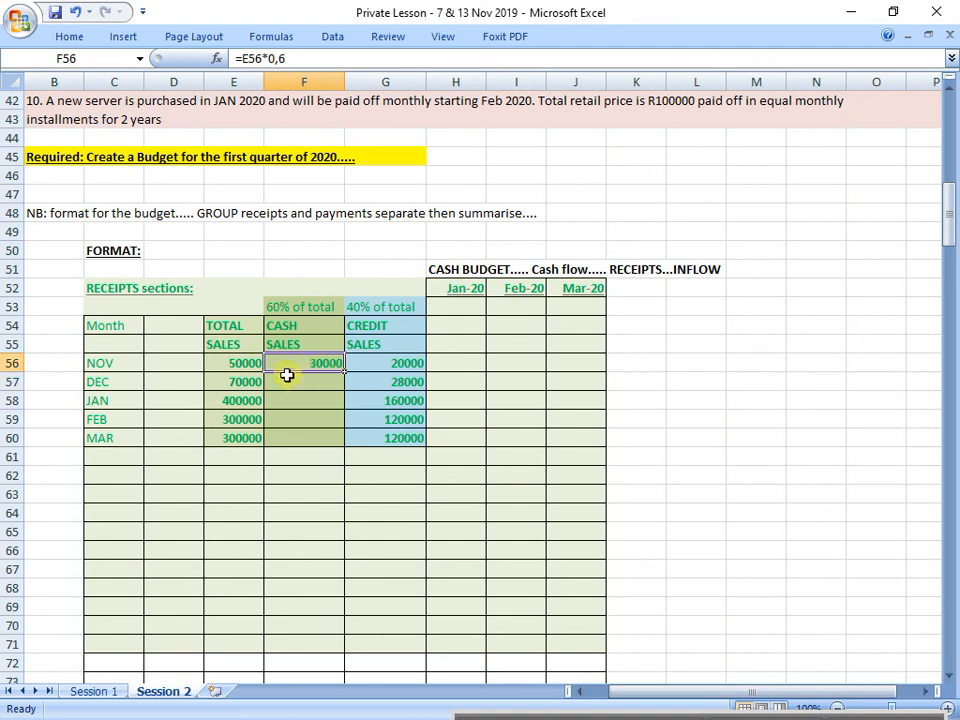
Step: Calculate December's cash sales in F57 as total sales minus credit sales with the formula =E57-G57
{"action": "left_click", "coordinate": [250, 362]}
{"action": "left_click", "coordinate": [386, 360]}
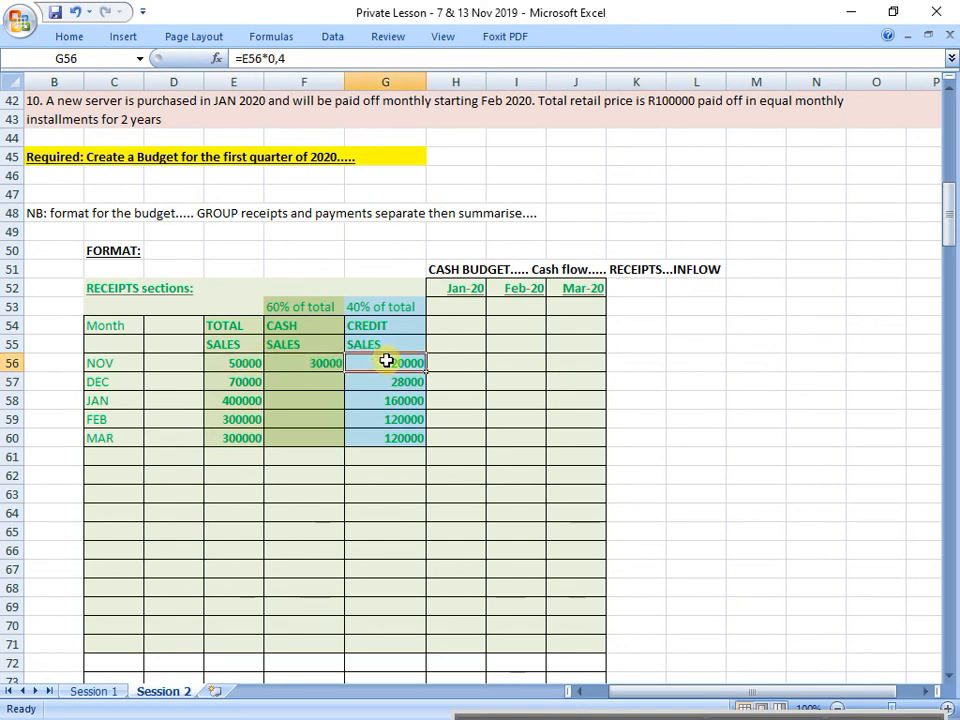
{"action": "left_click", "coordinate": [280, 386]}
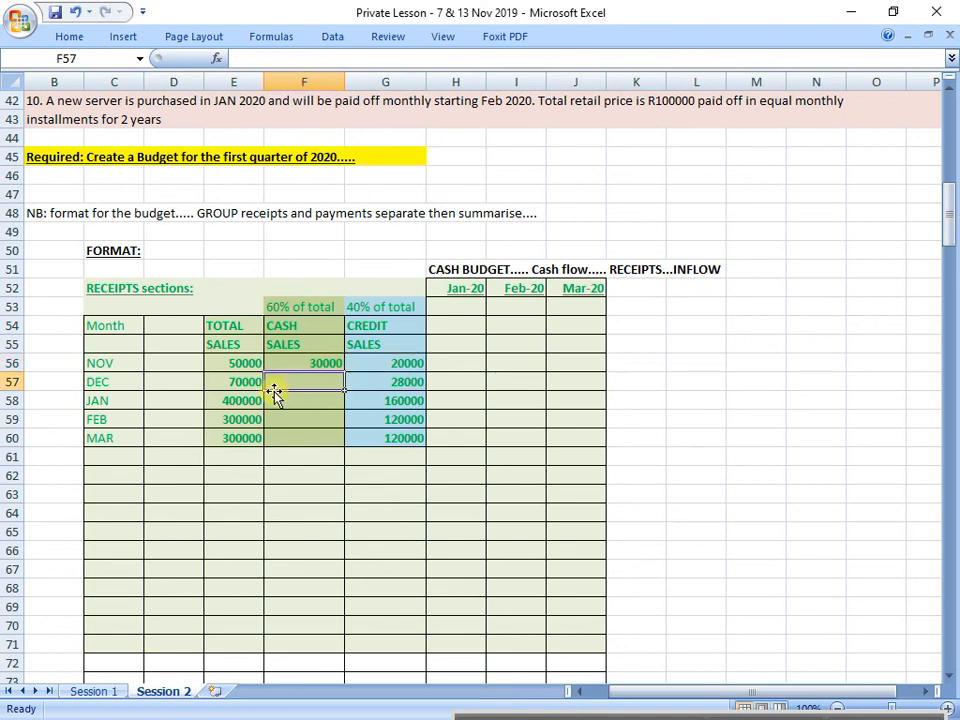
{"action": "type", "text": "="}
{"action": "key", "text": "Left"}
{"action": "type", "text": "-"}
{"action": "key", "text": "Right"}
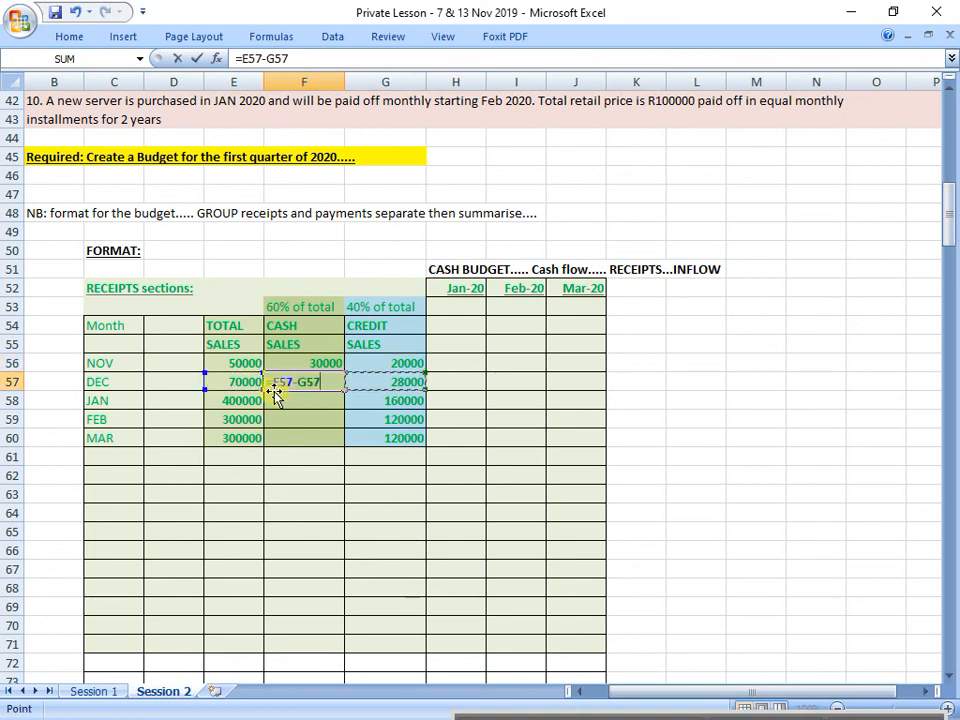
{"action": "key", "text": "Right"}
{"action": "key", "text": "Left"}
{"action": "key", "text": "Return"}
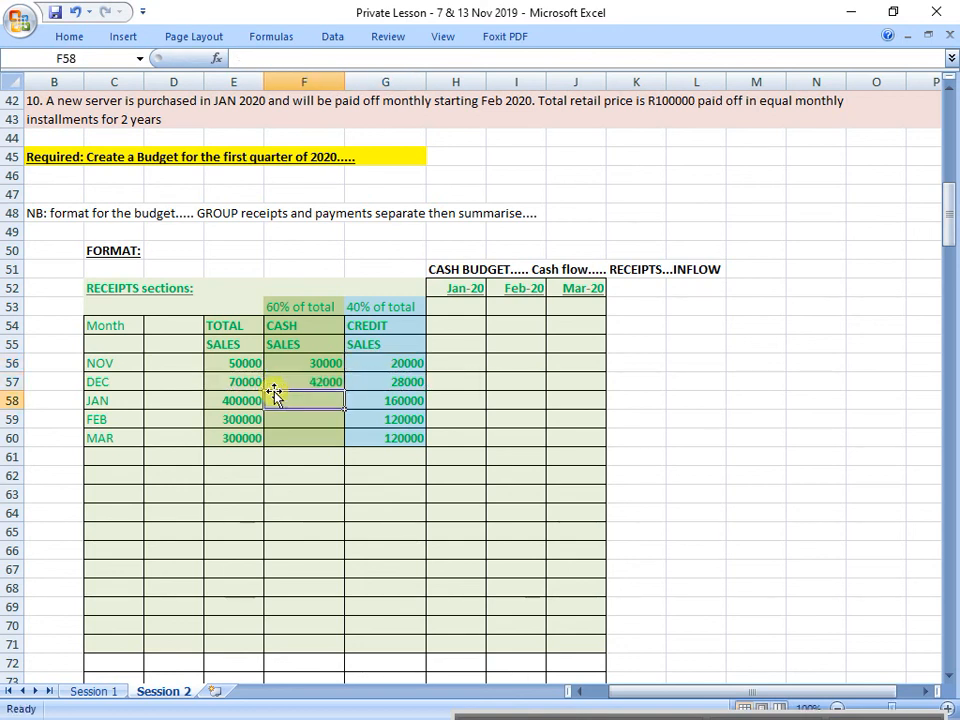
Step: Set December's cash sales formula in F57 to 60% of total sales, =E57*0,6
{"action": "key", "text": "Up"}
{"action": "type", "text": "="}
{"action": "key", "text": "Left"}
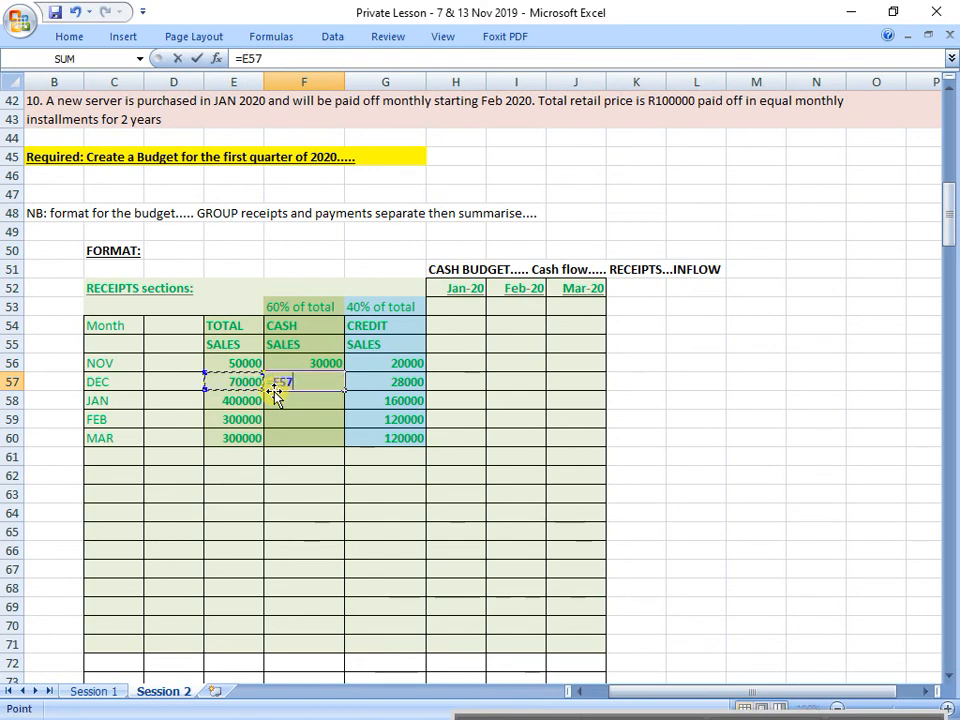
{"action": "type", "text": "*0,6"}
{"action": "key", "text": "Return"}
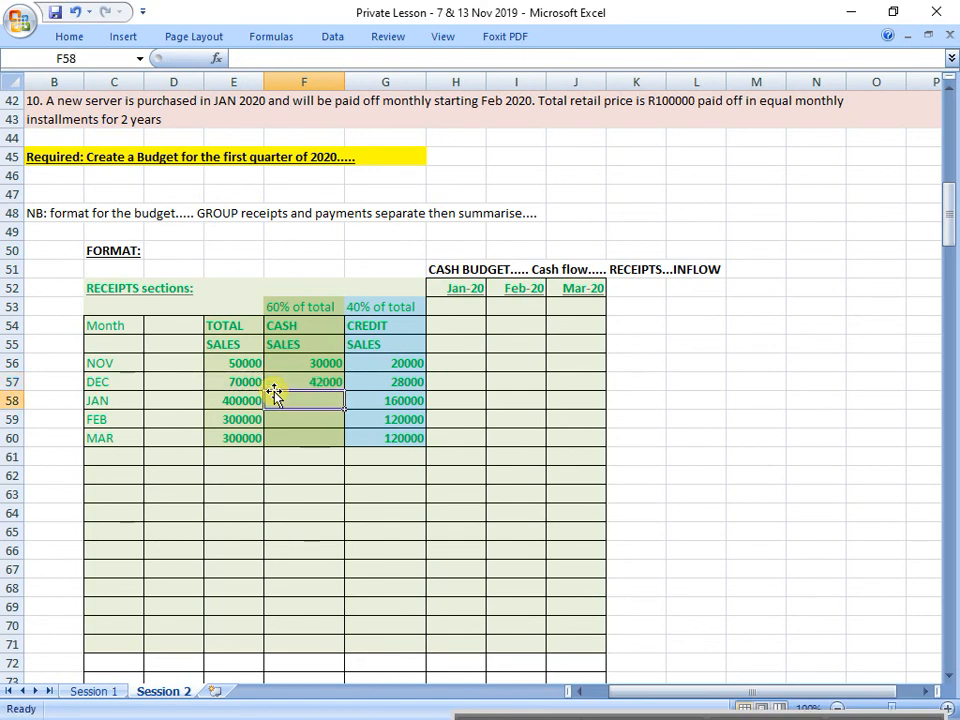
Step: Copy December's cash sales formula from F57 into F58, F59 and F60 for January to March
{"action": "key", "text": "Up"}
{"action": "key", "text": "ctrl+c"}
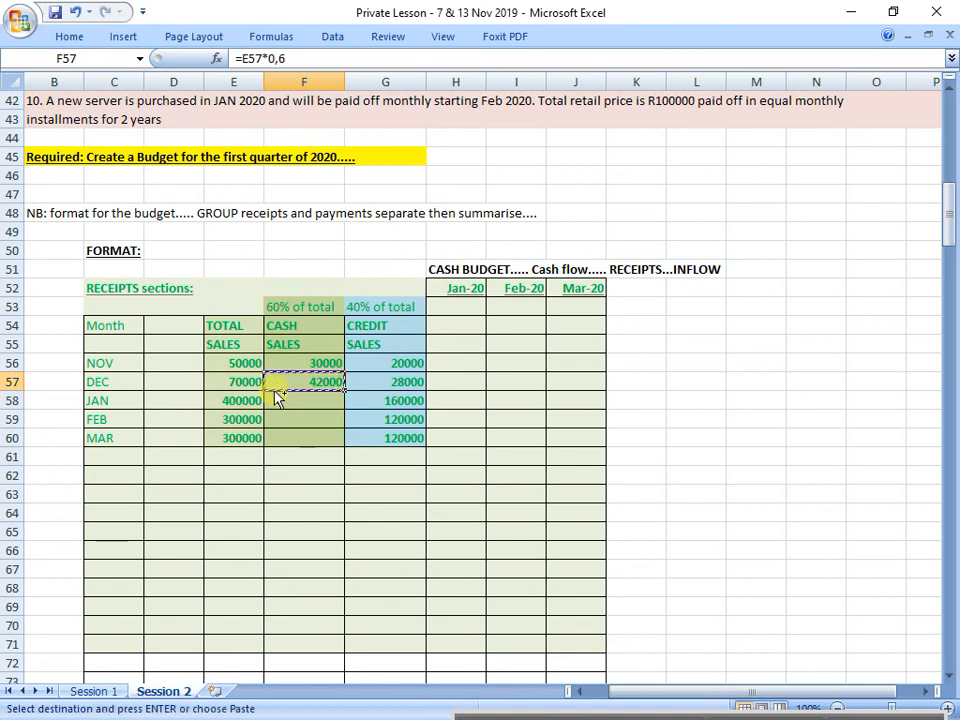
{"action": "key", "text": "Down"}
{"action": "key", "text": "ctrl+v"}
{"action": "key", "text": "Down"}
{"action": "key", "text": "ctrl+v"}
{"action": "key", "text": "Down"}
{"action": "key", "text": "ctrl+v"}
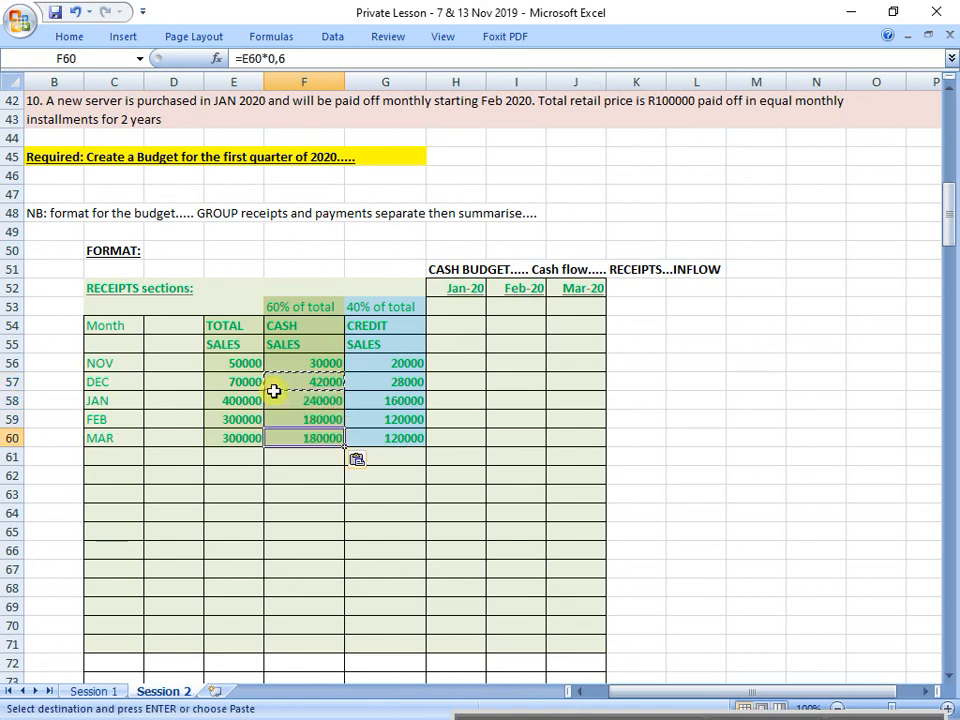
{"action": "left_click", "coordinate": [696, 617]}
{"action": "left_click_drag", "start_coordinate": [310, 288], "coordinate": [317, 450]}
{"action": "left_click_drag", "start_coordinate": [385, 269], "coordinate": [388, 437]}
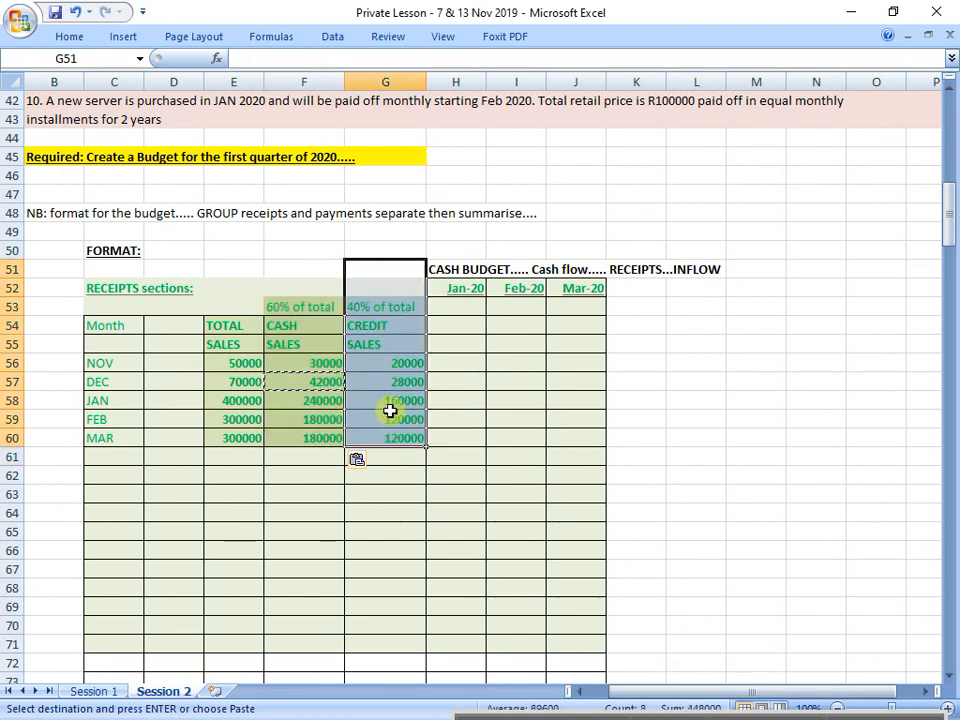
{"action": "left_click_drag", "start_coordinate": [463, 288], "coordinate": [581, 443]}
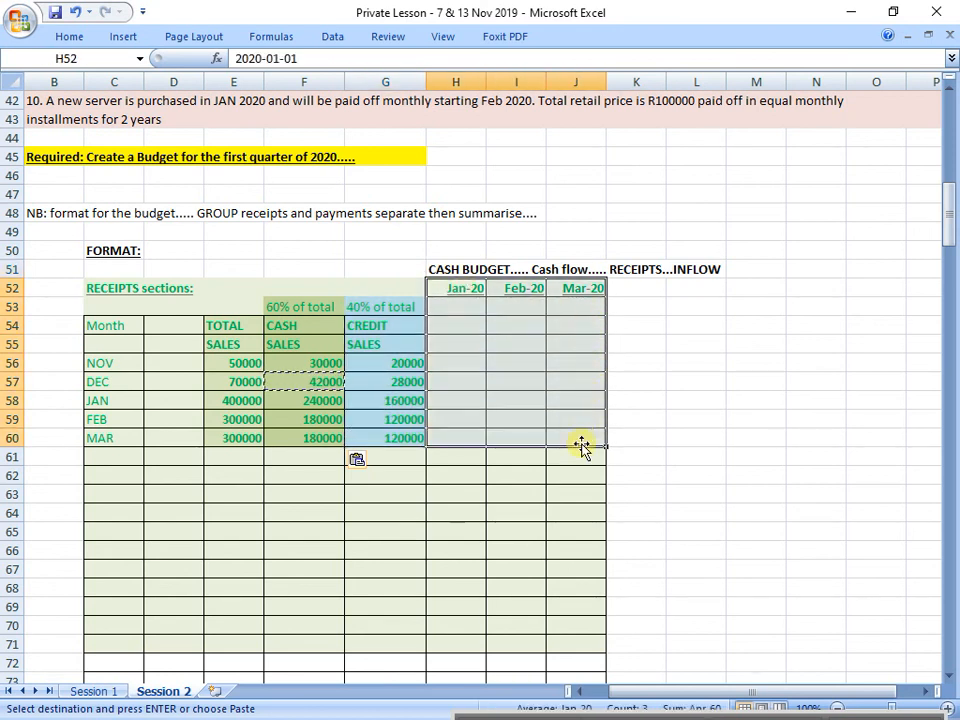
{"action": "left_click_drag", "start_coordinate": [300, 307], "coordinate": [307, 452]}
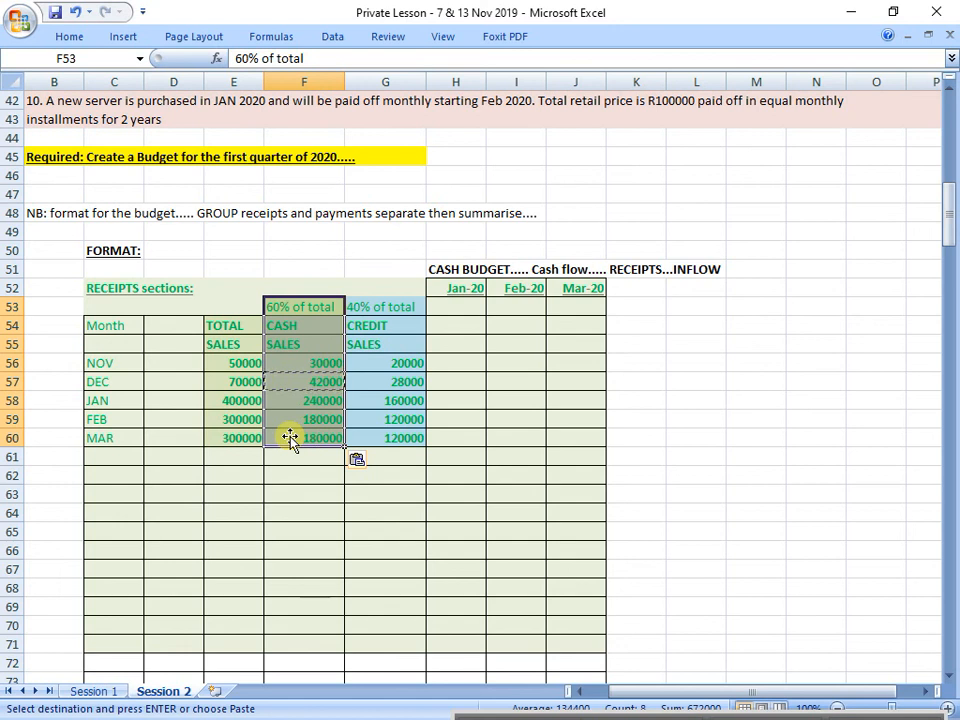
{"action": "left_click_drag", "start_coordinate": [412, 305], "coordinate": [403, 441]}
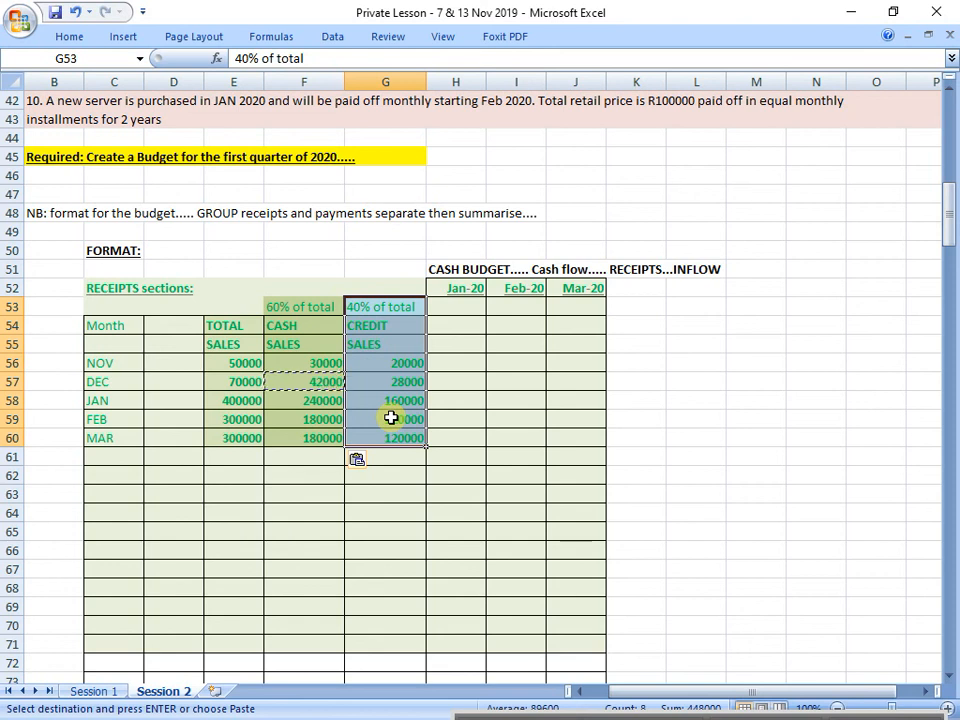
Step: Format the credit sales collection schedule in B24:H28 in bold purple text
{"action": "scroll", "coordinate": [270, 404], "scroll_direction": "up", "scroll_amount": 5}
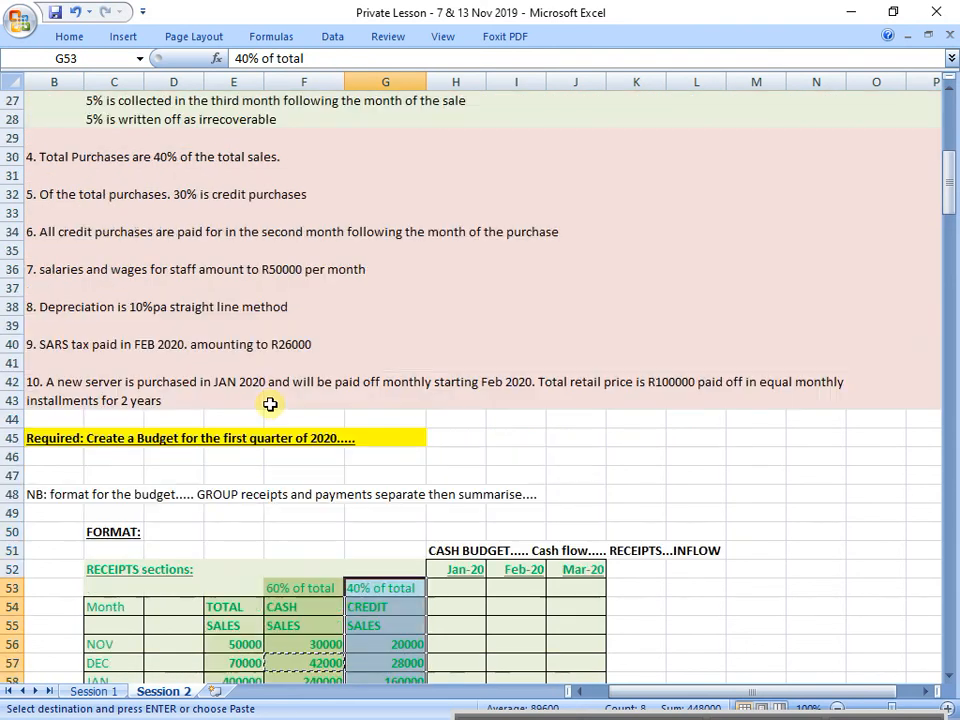
{"action": "scroll", "coordinate": [270, 404], "scroll_direction": "up", "scroll_amount": 4}
{"action": "left_click_drag", "start_coordinate": [48, 273], "coordinate": [466, 340]}
{"action": "left_click", "coordinate": [70, 37]}
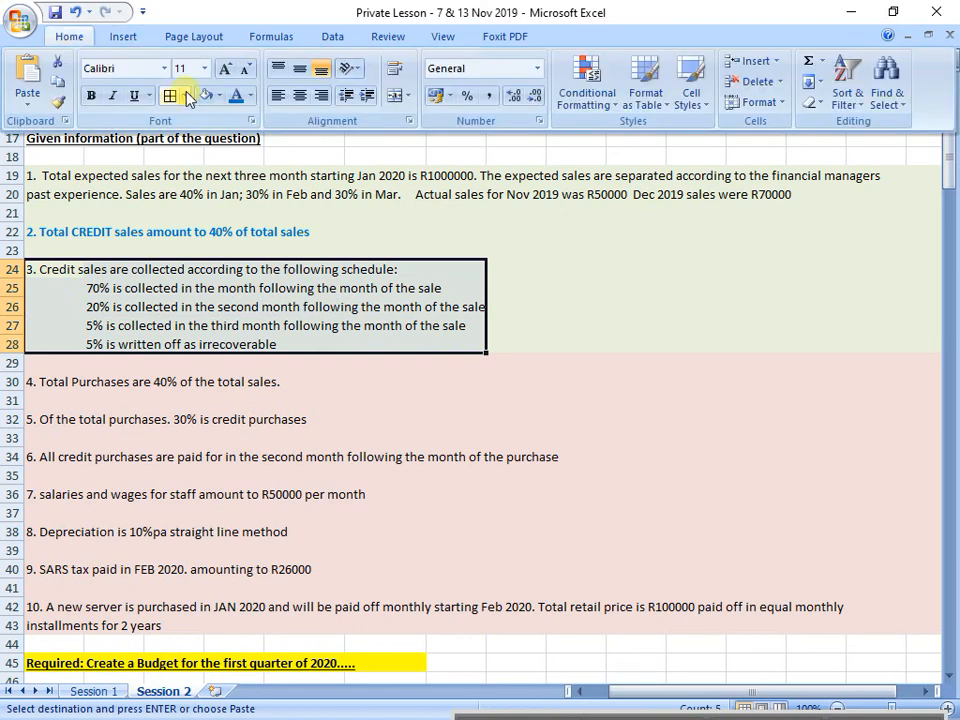
{"action": "left_click", "coordinate": [250, 95]}
{"action": "left_click", "coordinate": [381, 259]}
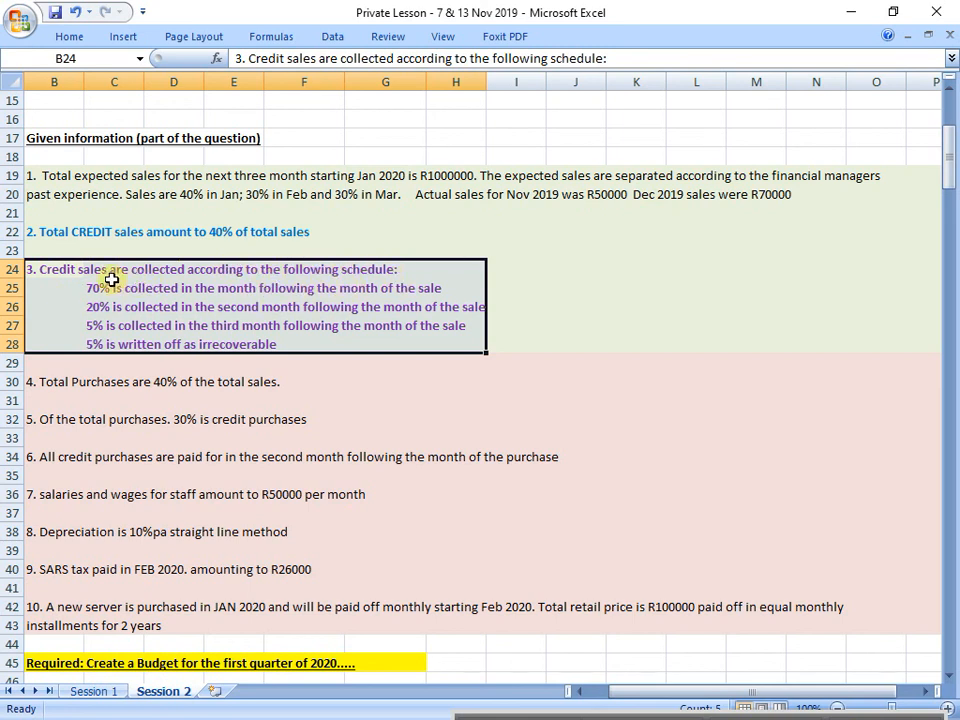
Step: Examine the 70% collection rule in row 25 against the November to February sales rows and the January to March budget columns
{"action": "left_click_drag", "start_coordinate": [93, 290], "coordinate": [521, 296]}
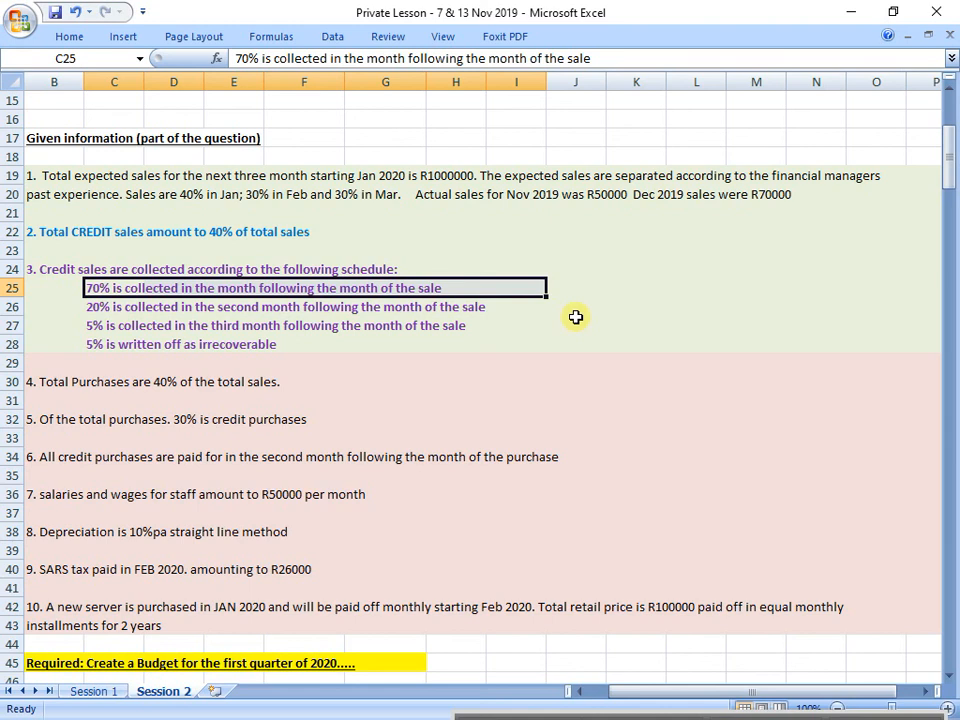
{"action": "scroll", "coordinate": [673, 384], "scroll_direction": "down", "scroll_amount": 8}
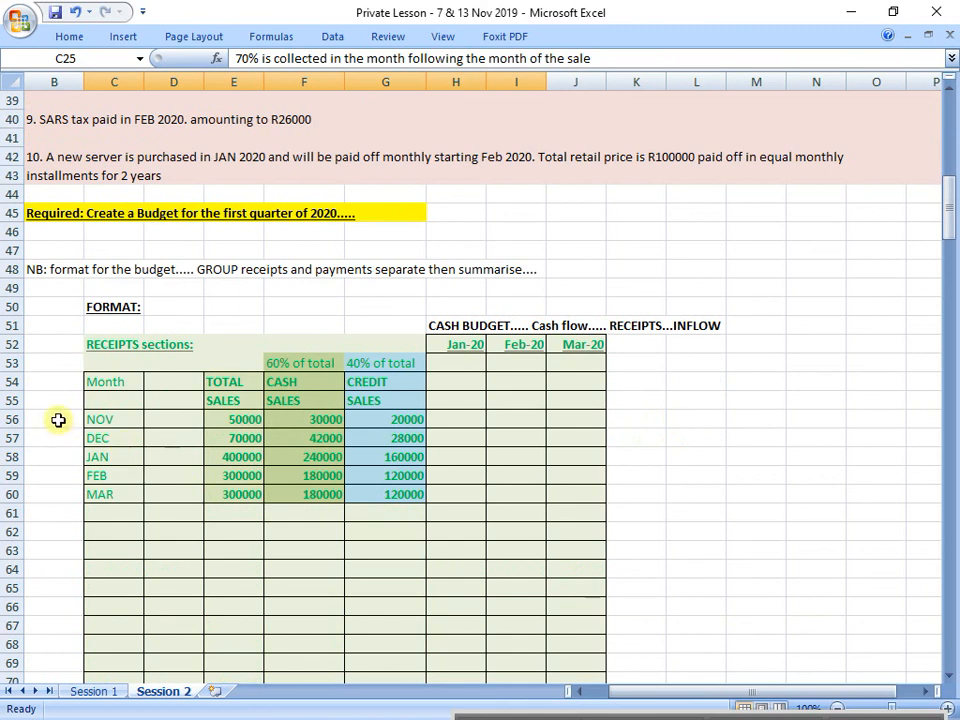
{"action": "left_click", "coordinate": [9, 420]}
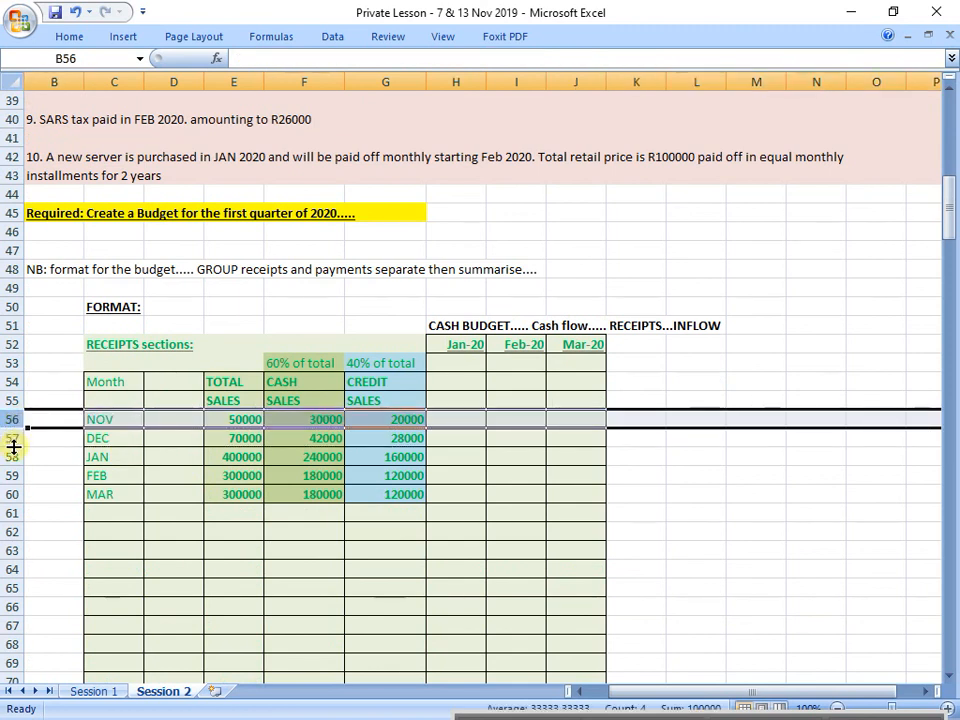
{"action": "left_click", "coordinate": [9, 438]}
{"action": "left_click", "coordinate": [11, 457]}
{"action": "left_click", "coordinate": [12, 477]}
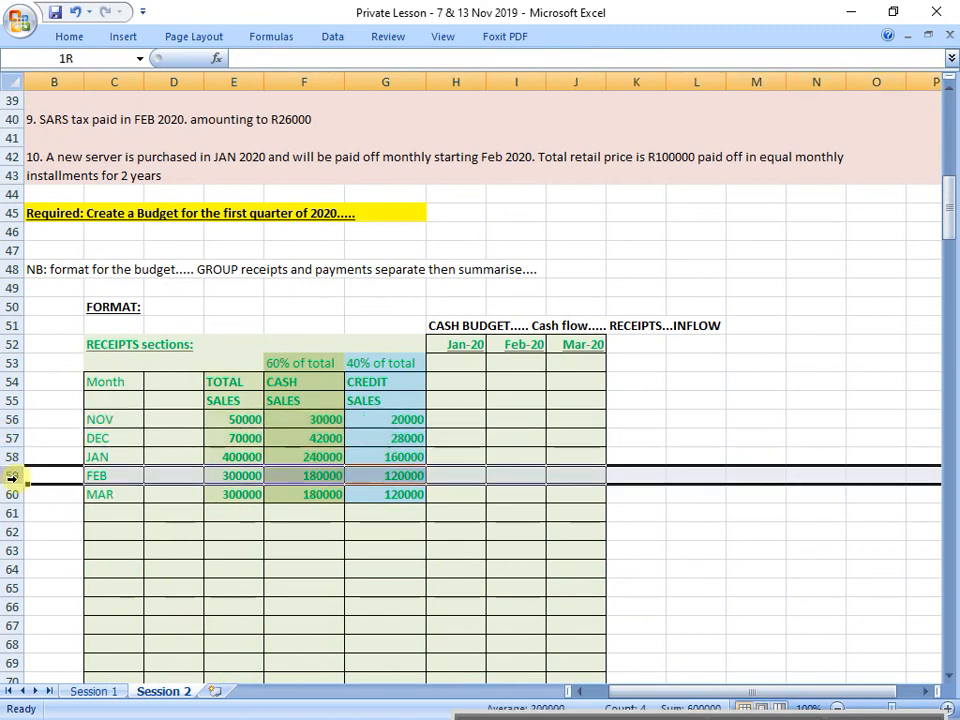
{"action": "left_click_drag", "start_coordinate": [466, 311], "coordinate": [465, 438]}
{"action": "left_click_drag", "start_coordinate": [502, 312], "coordinate": [499, 485]}
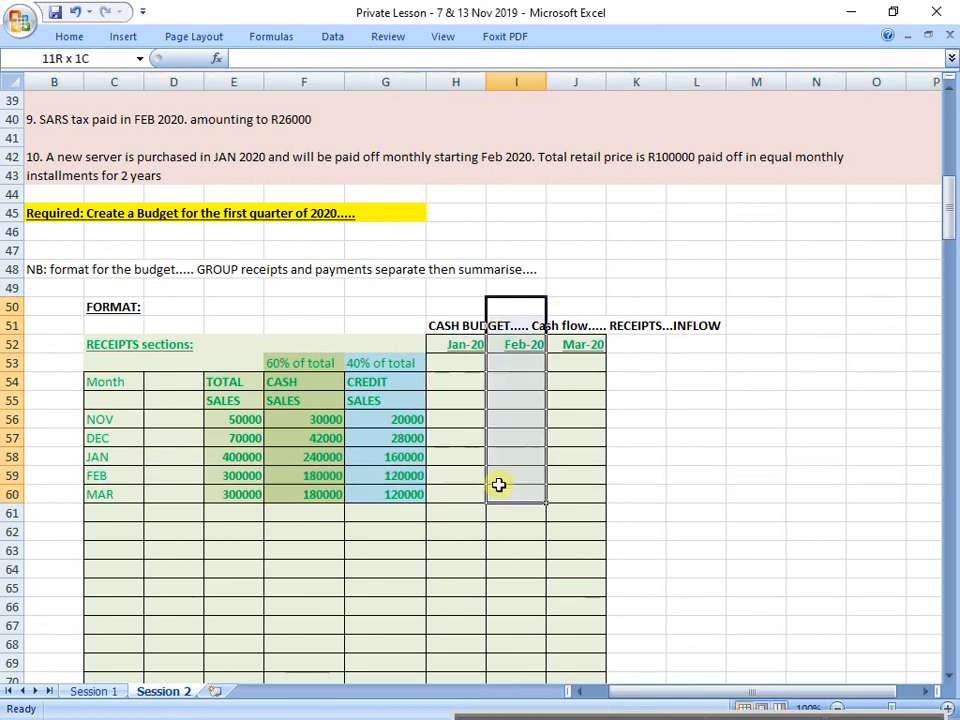
{"action": "left_click_drag", "start_coordinate": [575, 310], "coordinate": [575, 508]}
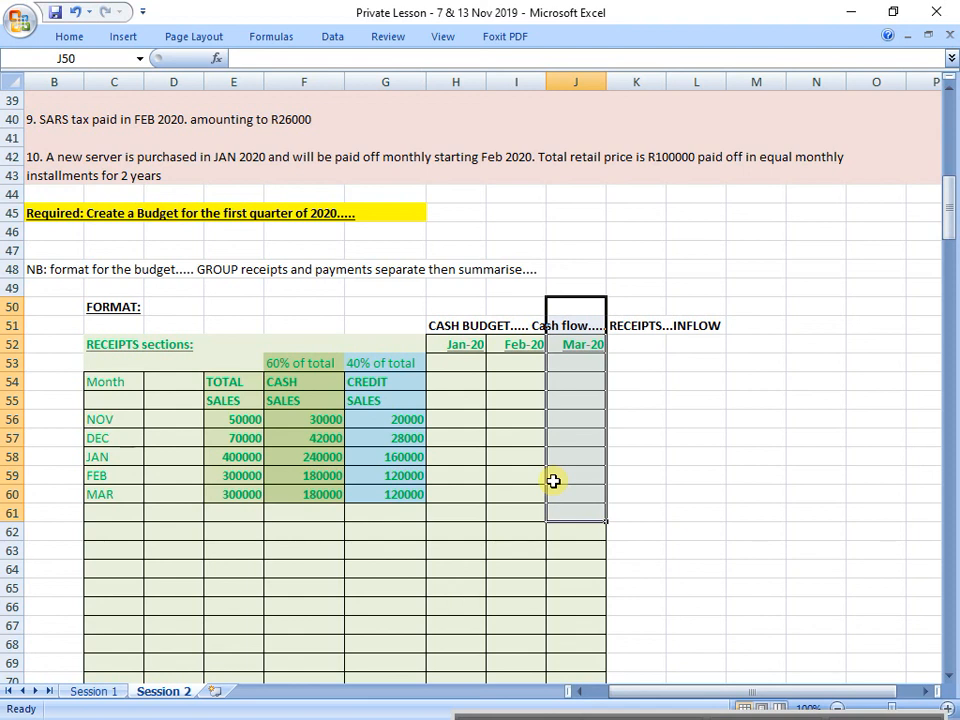
{"action": "left_click", "coordinate": [12, 420]}
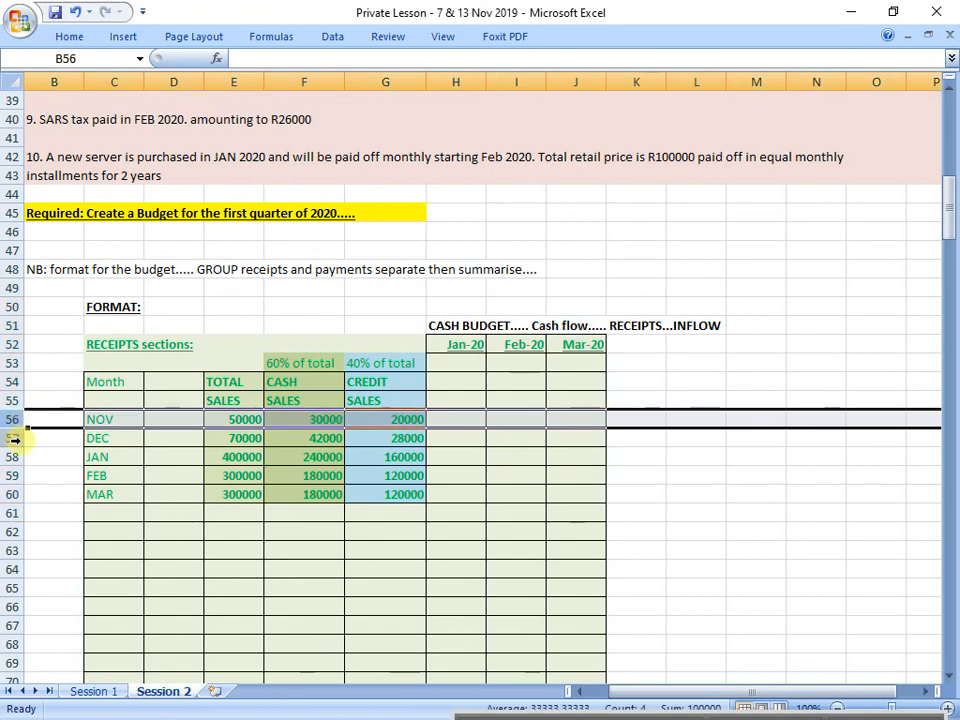
{"action": "left_click", "coordinate": [12, 439]}
{"action": "left_click", "coordinate": [12, 457]}
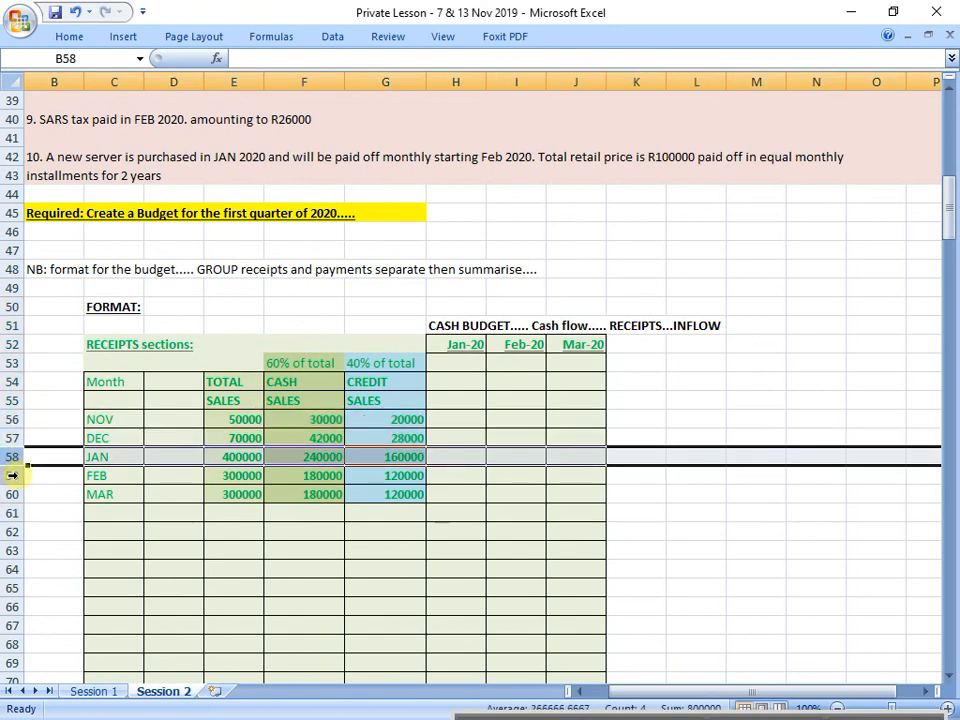
{"action": "left_click", "coordinate": [12, 476]}
Step: Enlarge the November row's font to size 20 and widen column E to fit its total sales amount
{"action": "left_click", "coordinate": [12, 419]}
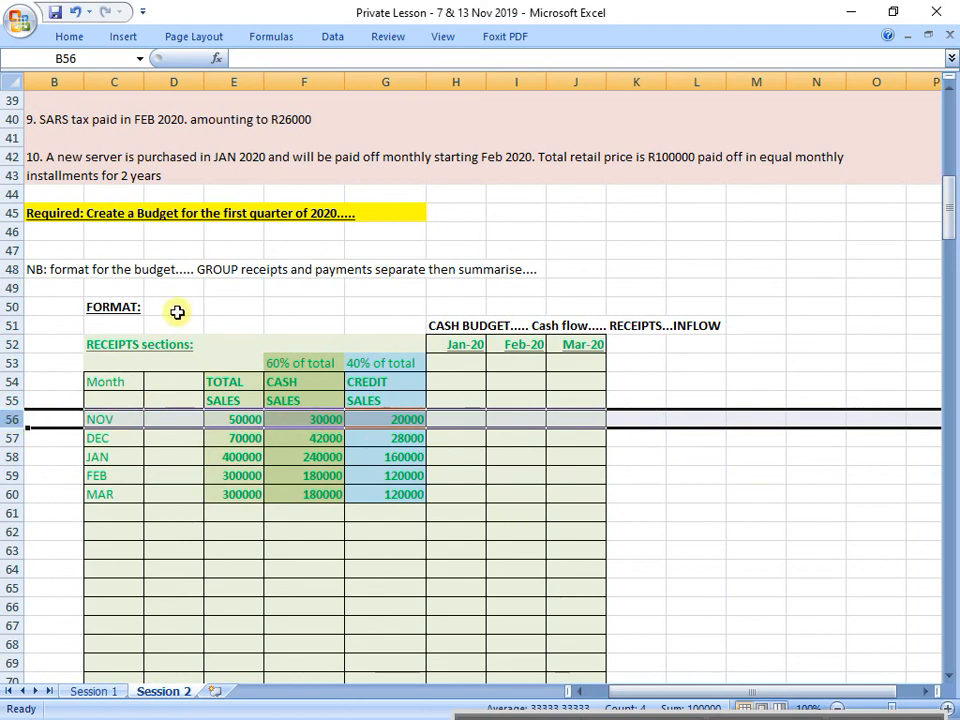
{"action": "left_click", "coordinate": [72, 40]}
{"action": "left_click", "coordinate": [204, 68]}
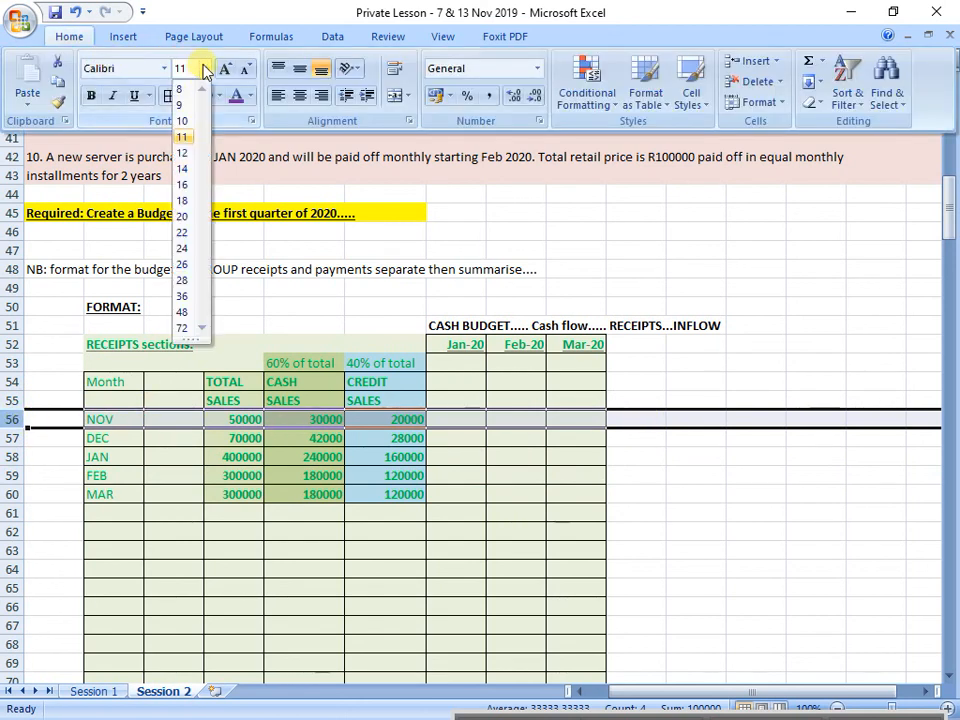
{"action": "left_click", "coordinate": [184, 217]}
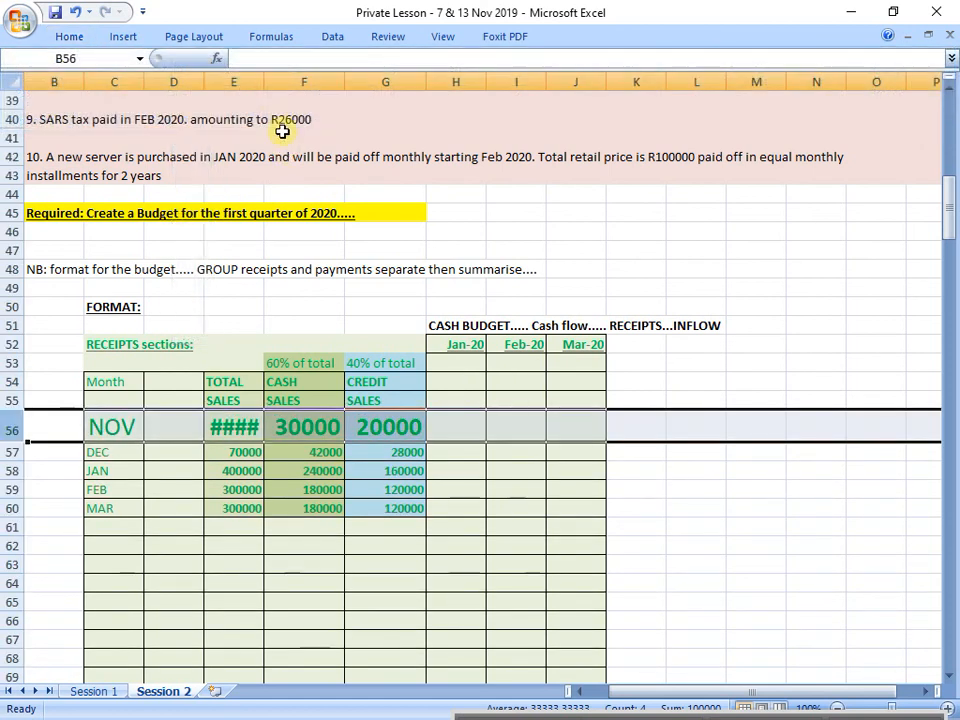
{"action": "left_click_drag", "start_coordinate": [264, 79], "coordinate": [284, 79]}
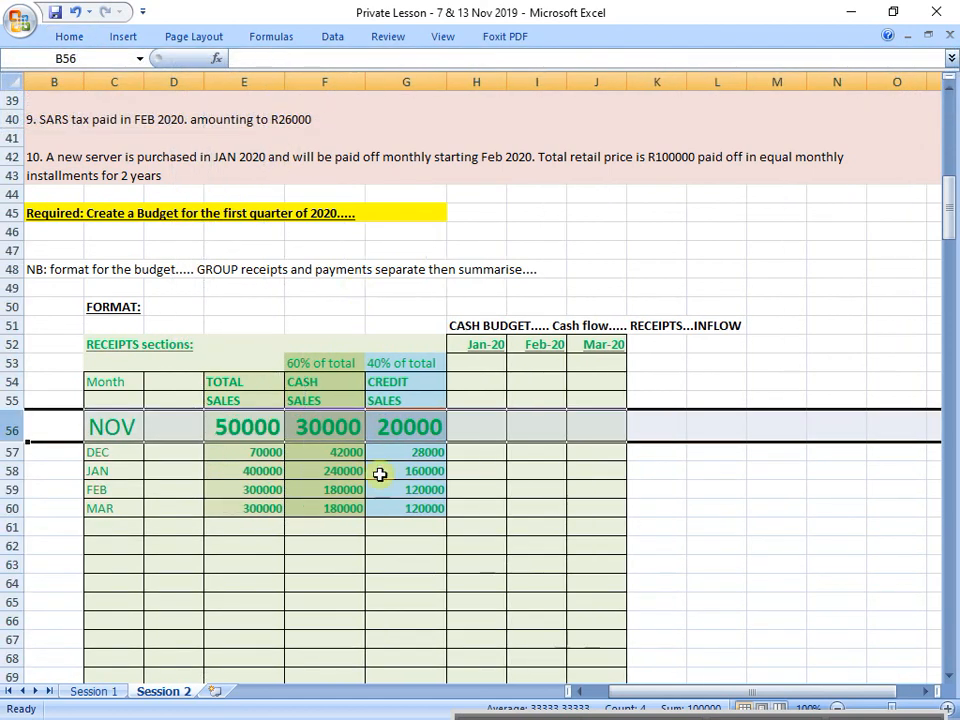
{"action": "left_click", "coordinate": [306, 578]}
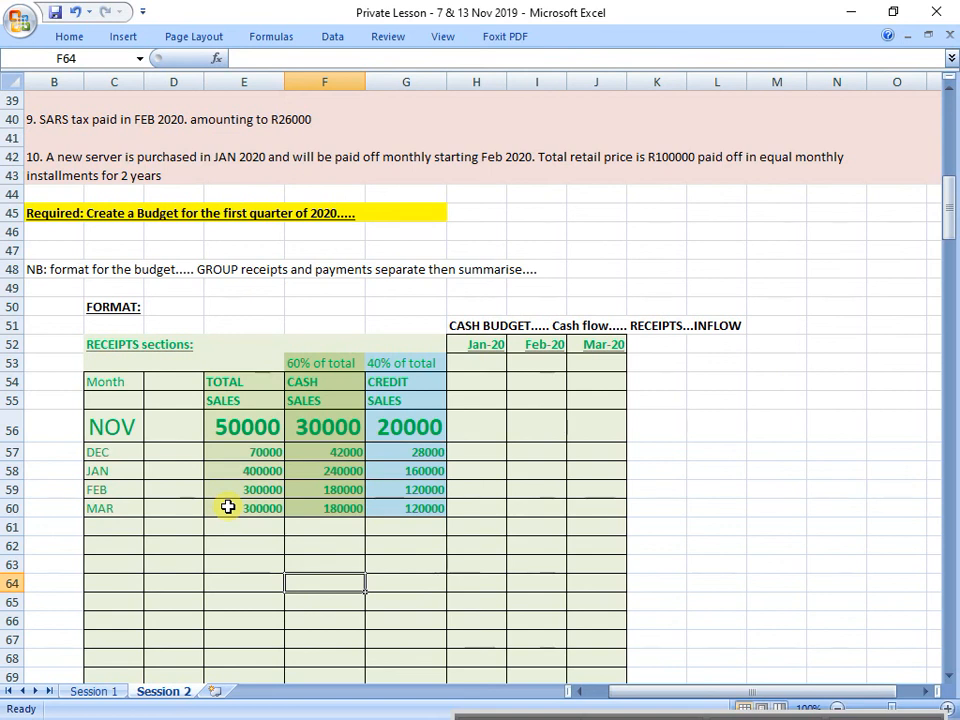
Step: Hide rows 57 to 60, which hold the December to March sales
{"action": "left_click_drag", "start_coordinate": [12, 452], "coordinate": [14, 510]}
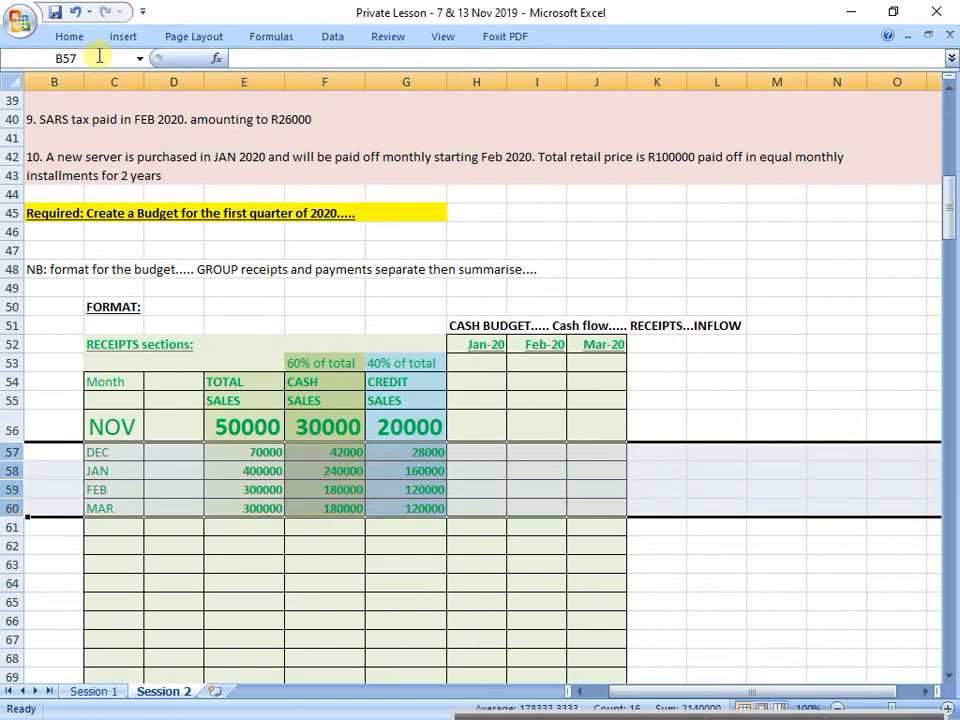
{"action": "right_click", "coordinate": [12, 475]}
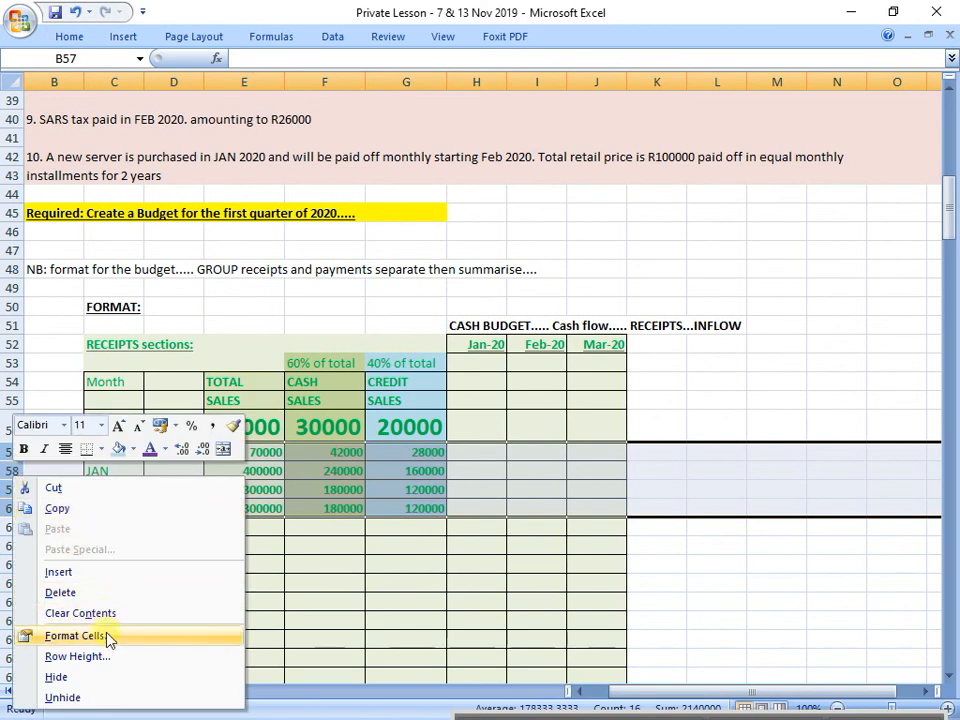
{"action": "left_click", "coordinate": [112, 679]}
{"action": "left_click", "coordinate": [381, 550]}
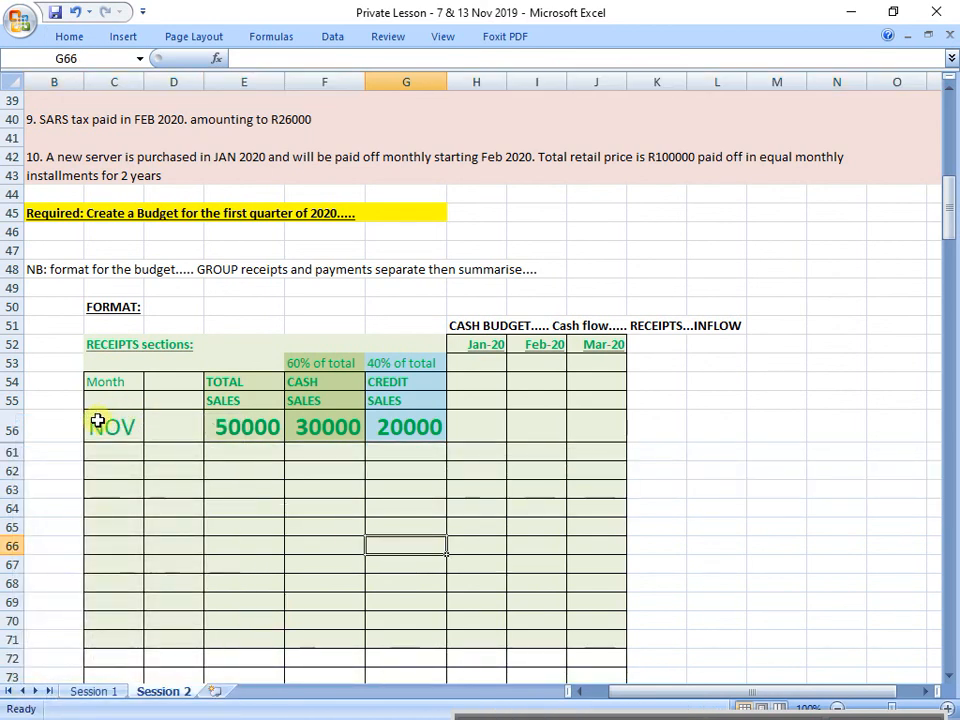
Step: Colour November's credit sales amount in G56 and the credit column headings in G53:G55 purple
{"action": "left_click_drag", "start_coordinate": [98, 421], "coordinate": [647, 414]}
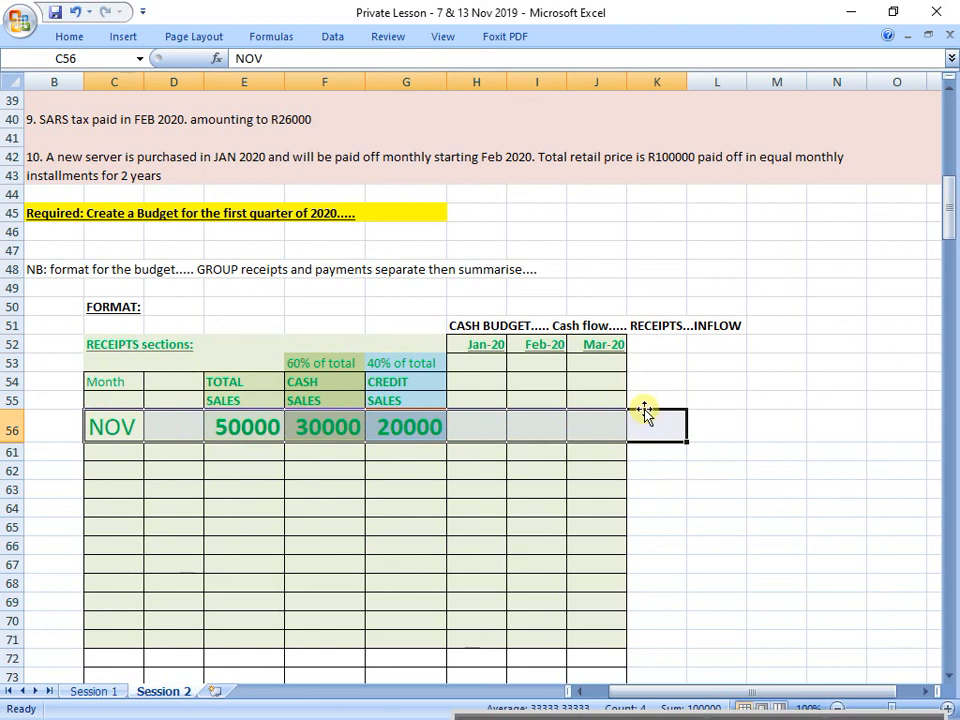
{"action": "left_click", "coordinate": [396, 431]}
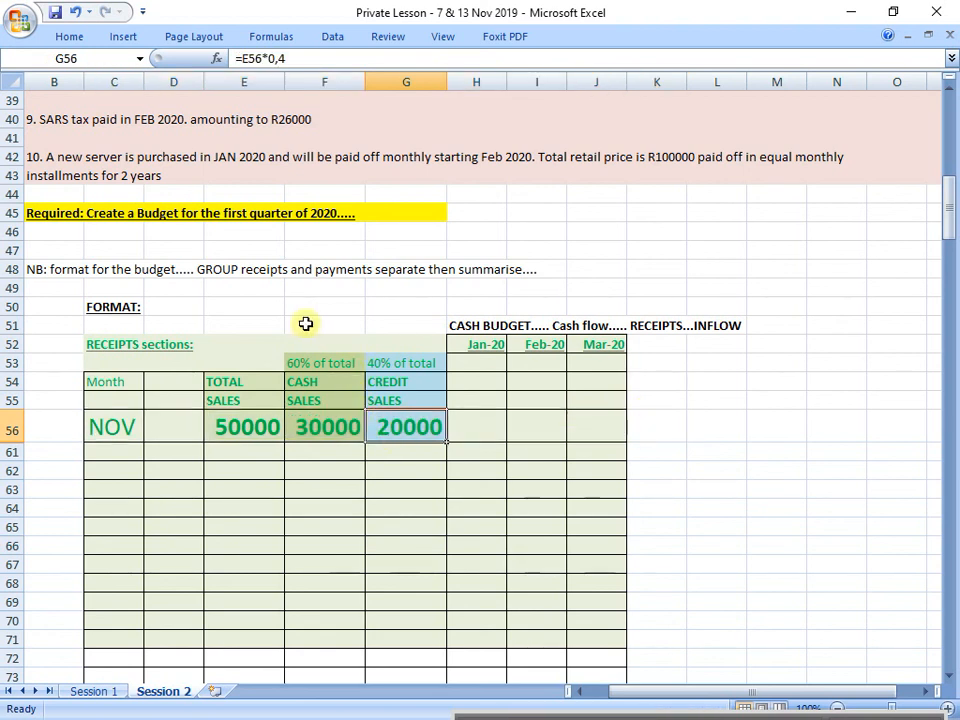
{"action": "left_click", "coordinate": [64, 38]}
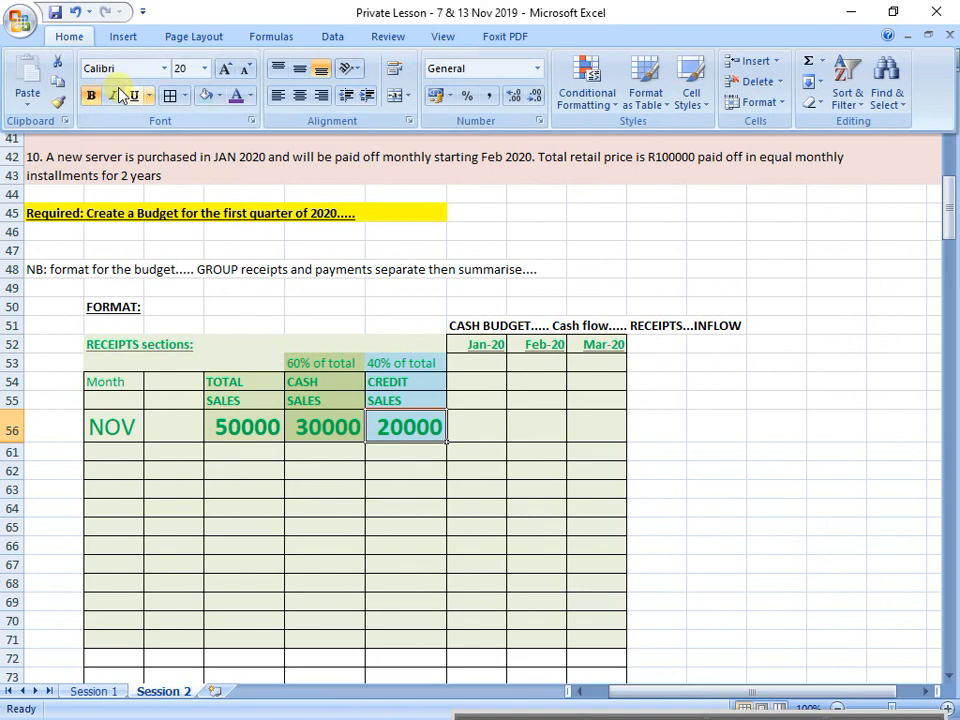
{"action": "left_click", "coordinate": [238, 96]}
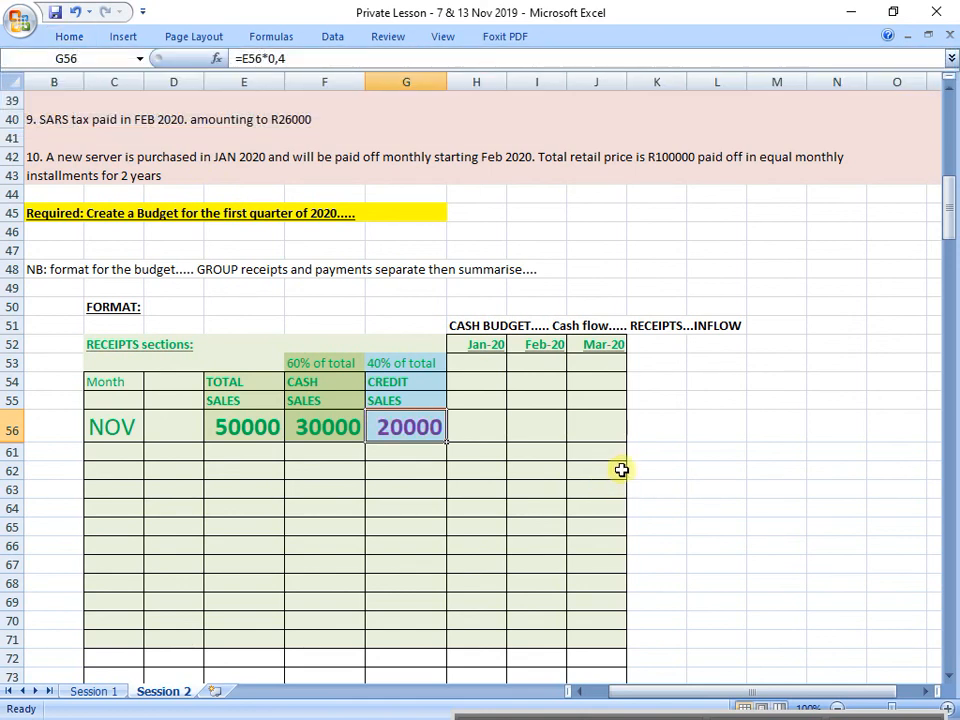
{"action": "left_click_drag", "start_coordinate": [405, 382], "coordinate": [405, 400]}
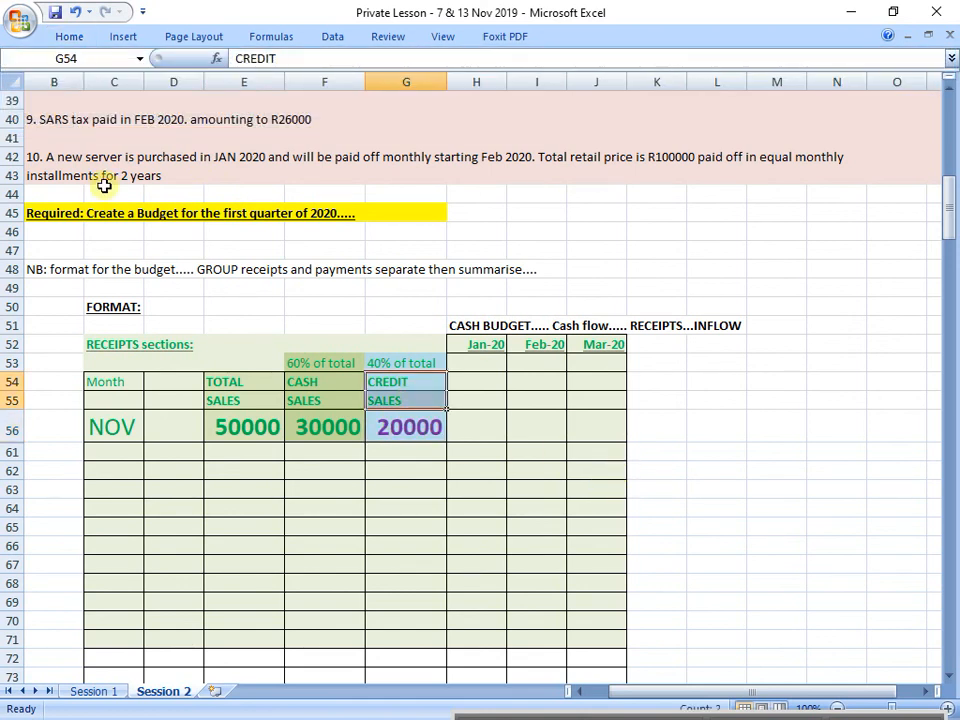
{"action": "left_click", "coordinate": [76, 40]}
{"action": "left_click", "coordinate": [236, 98]}
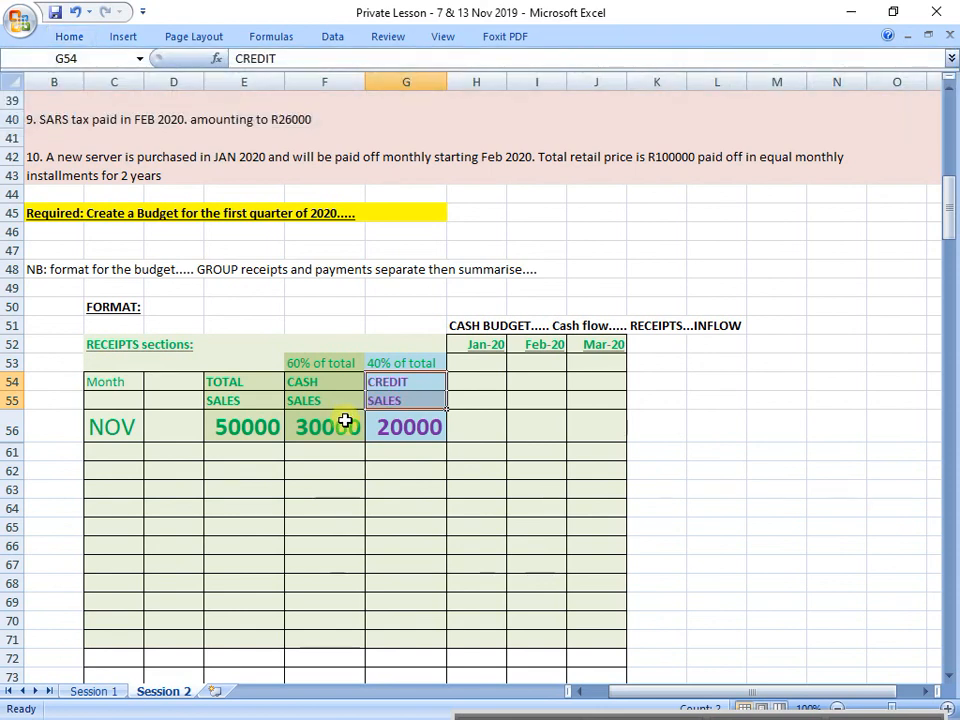
{"action": "left_click", "coordinate": [401, 364]}
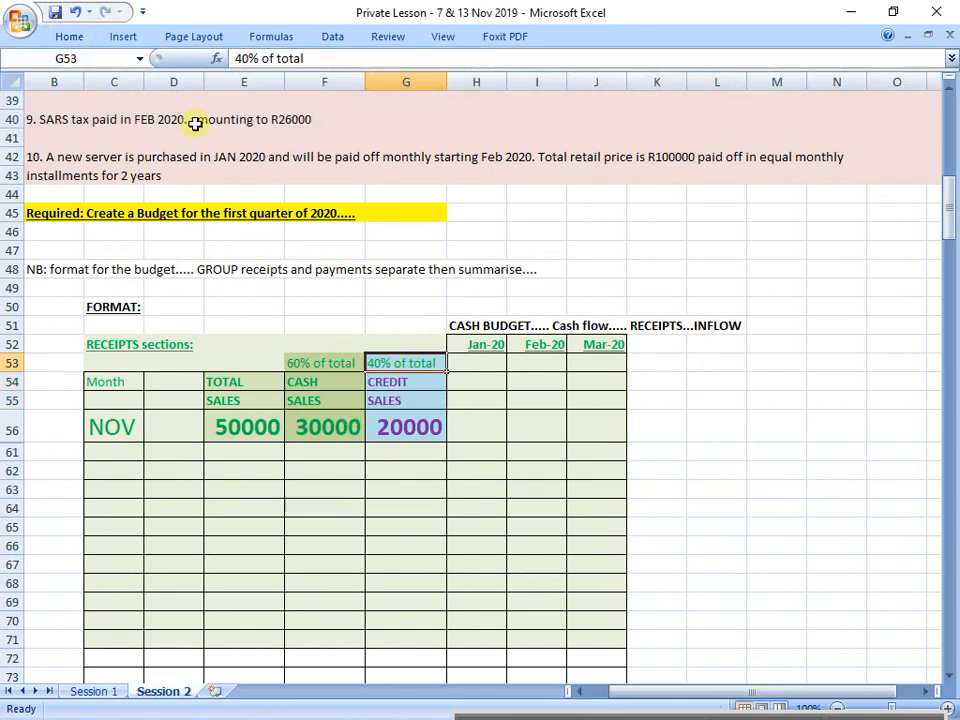
{"action": "left_click", "coordinate": [72, 38]}
{"action": "left_click", "coordinate": [240, 99]}
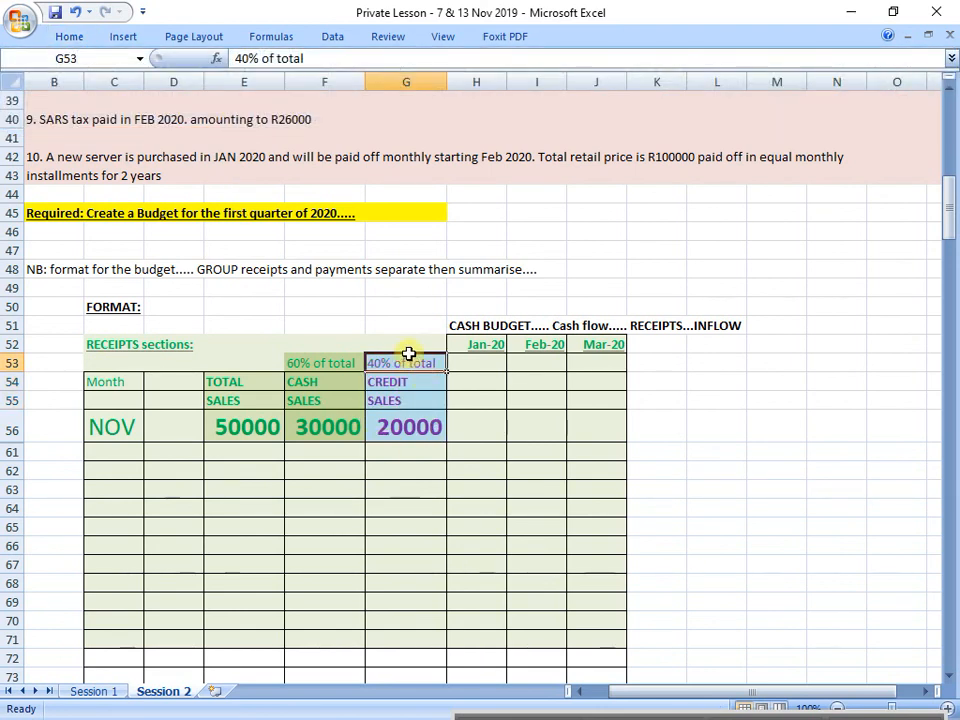
Step: Review the credit sales column and the collection schedule in rows 24 to 28, focusing on the 70% rule for the following month
{"action": "left_click_drag", "start_coordinate": [408, 359], "coordinate": [422, 444]}
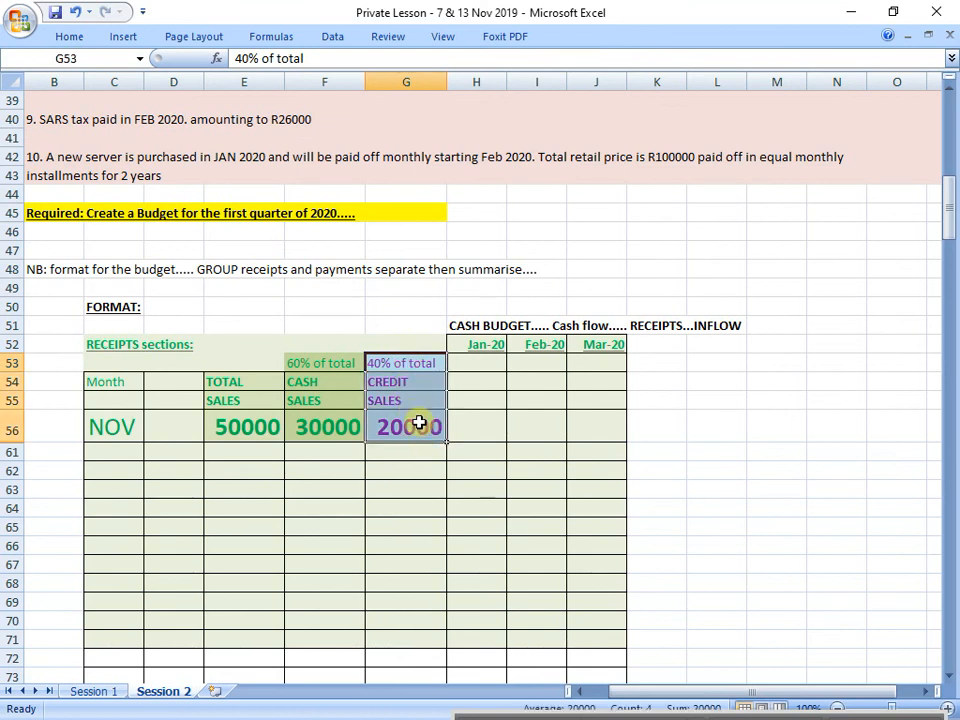
{"action": "scroll", "coordinate": [420, 419], "scroll_direction": "up", "scroll_amount": 2}
{"action": "scroll", "coordinate": [420, 419], "scroll_direction": "up", "scroll_amount": 6}
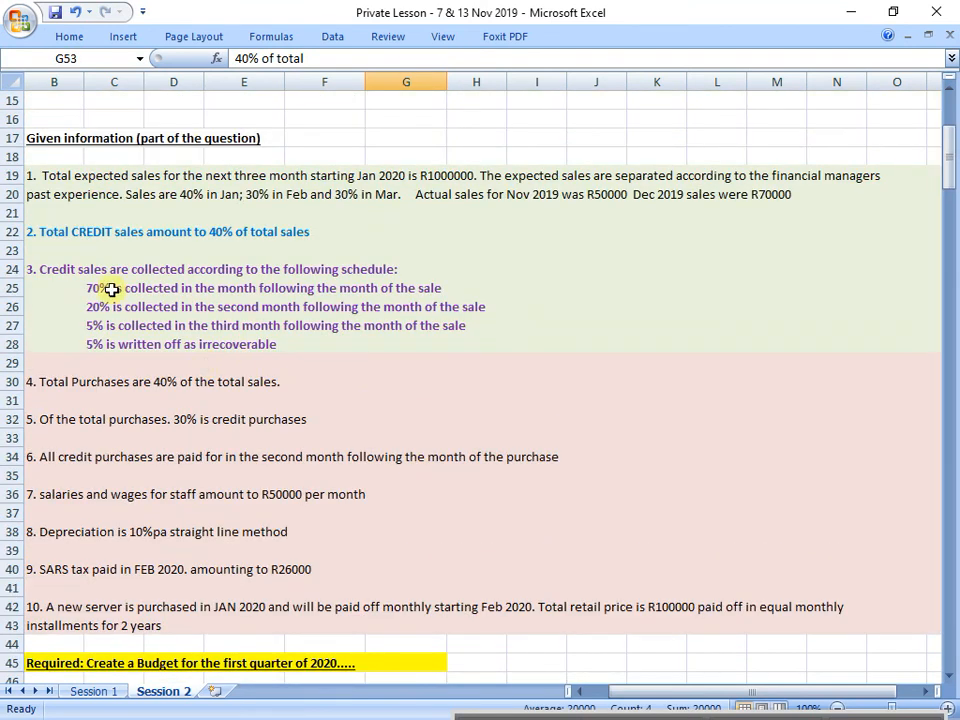
{"action": "left_click", "coordinate": [67, 268]}
{"action": "left_click_drag", "start_coordinate": [67, 268], "coordinate": [562, 343]}
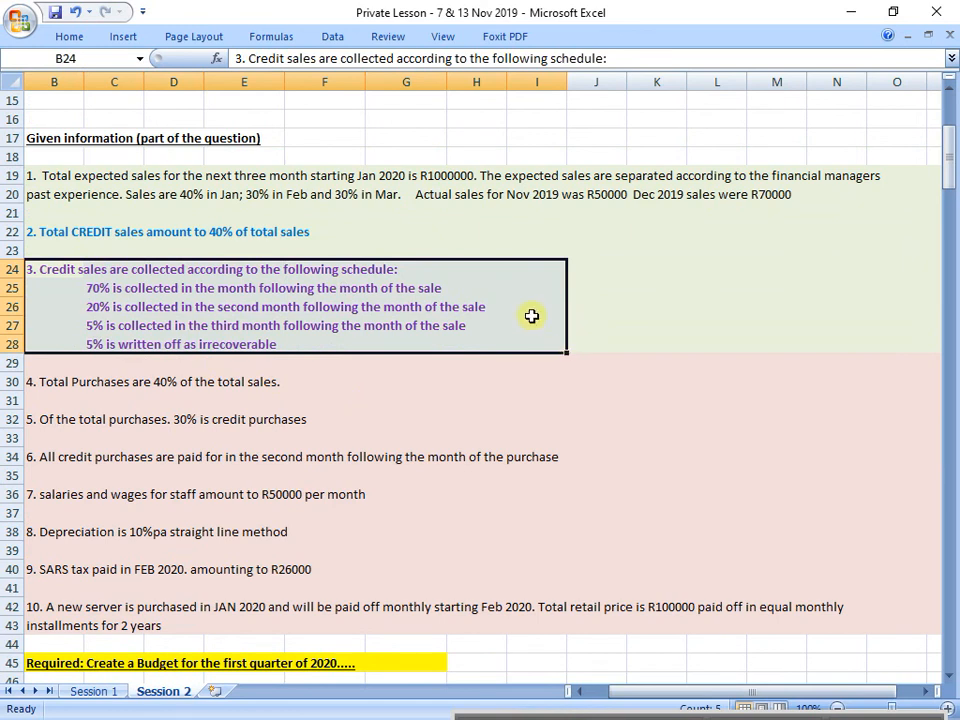
{"action": "left_click_drag", "start_coordinate": [101, 288], "coordinate": [514, 292]}
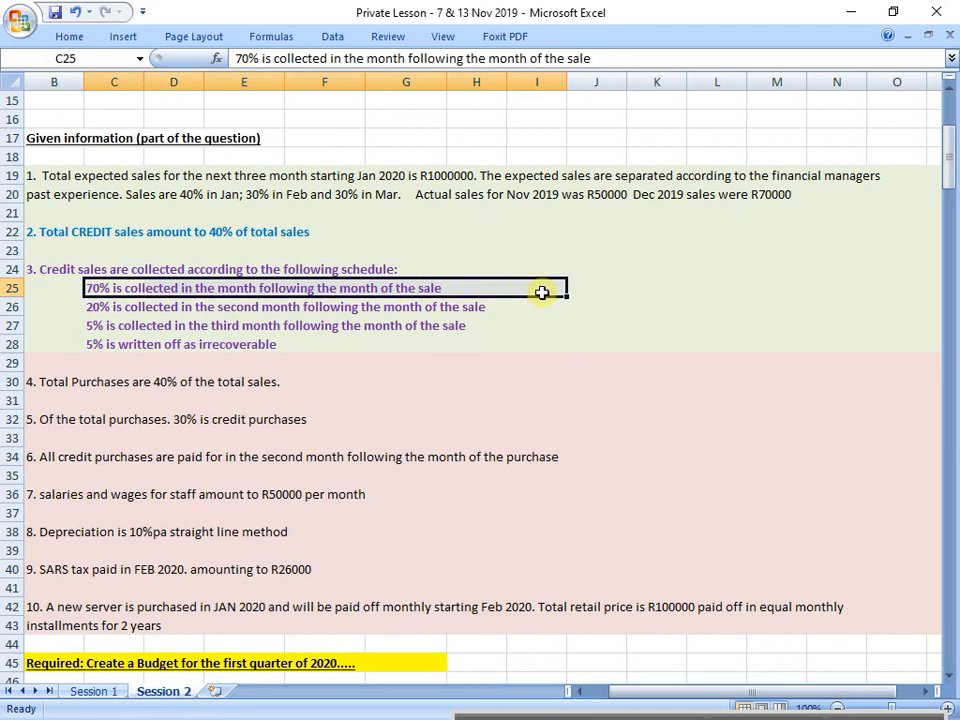
{"action": "scroll", "coordinate": [539, 279], "scroll_direction": "down", "scroll_amount": 3}
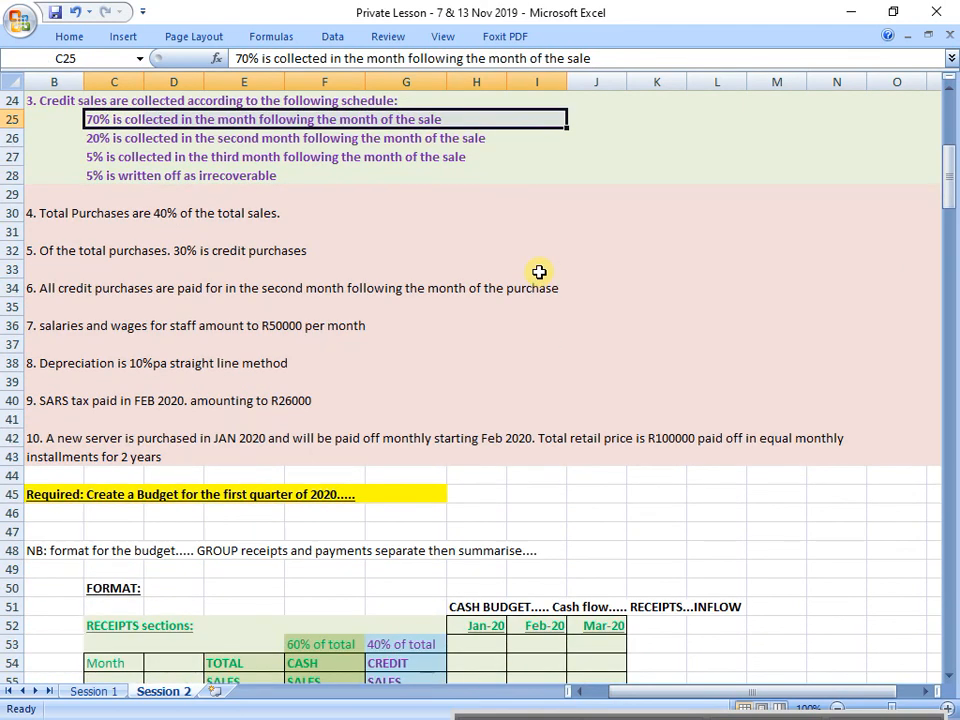
Step: Compare November's credit sales and the 70% collection rule in row 25 with the Jan-20 to Mar-20 budget columns
{"action": "scroll", "coordinate": [539, 272], "scroll_direction": "down", "scroll_amount": 4}
{"action": "left_click_drag", "start_coordinate": [137, 482], "coordinate": [382, 474]}
{"action": "left_click", "coordinate": [392, 478]}
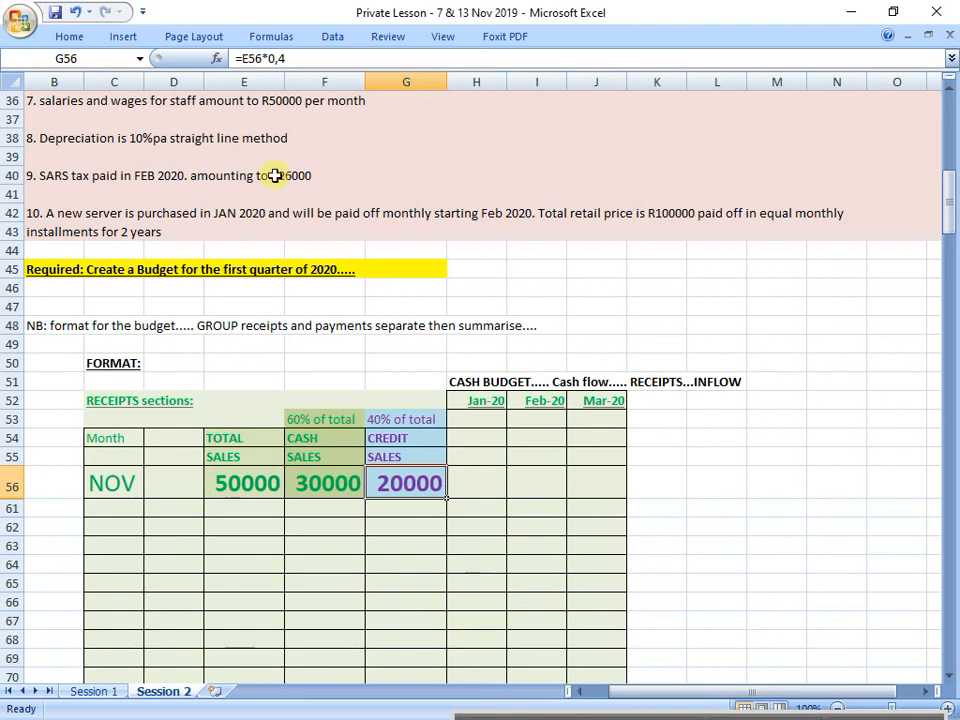
{"action": "scroll", "coordinate": [290, 200], "scroll_direction": "up", "scroll_amount": 6}
{"action": "left_click_drag", "start_coordinate": [90, 234], "coordinate": [456, 231]}
{"action": "scroll", "coordinate": [457, 231], "scroll_direction": "down", "scroll_amount": 7}
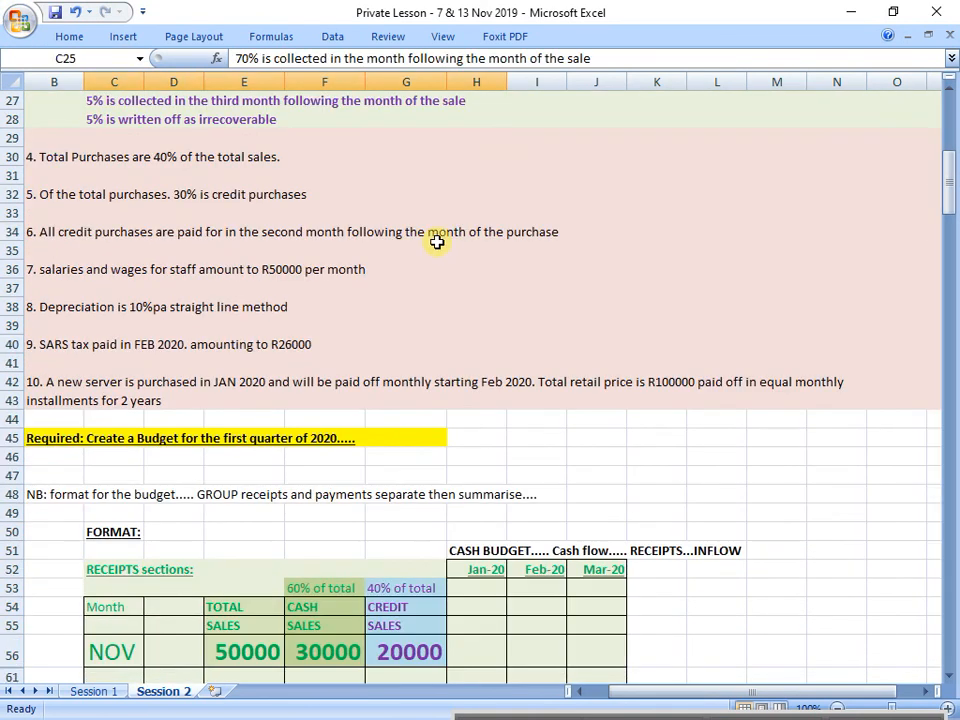
{"action": "left_click_drag", "start_coordinate": [476, 343], "coordinate": [604, 586]}
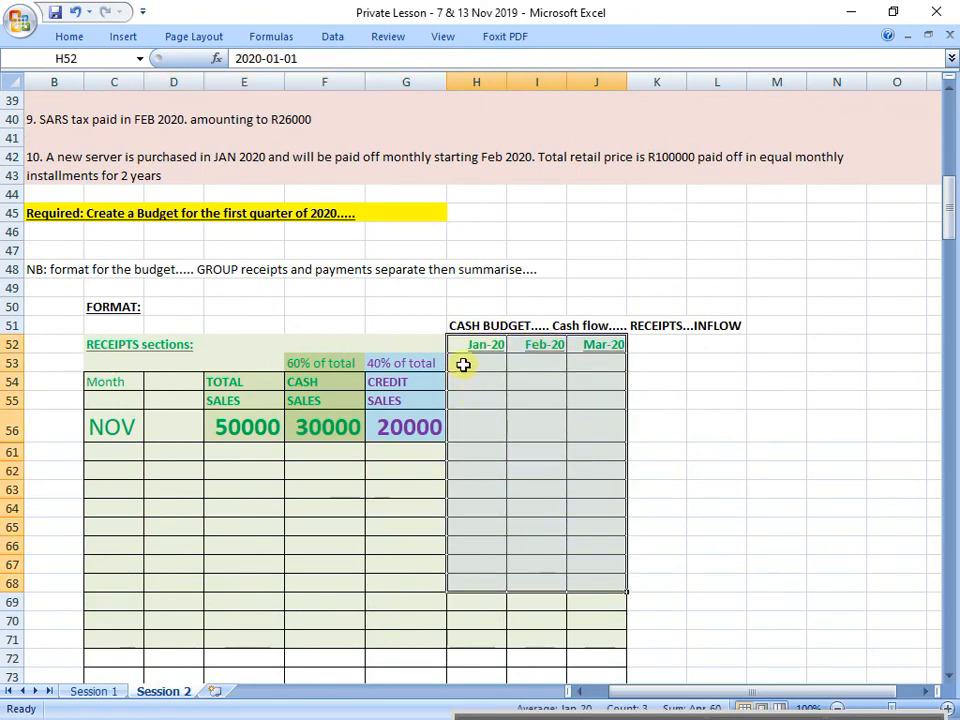
{"action": "left_click_drag", "start_coordinate": [472, 345], "coordinate": [478, 490]}
{"action": "left_click_drag", "start_coordinate": [537, 344], "coordinate": [540, 490]}
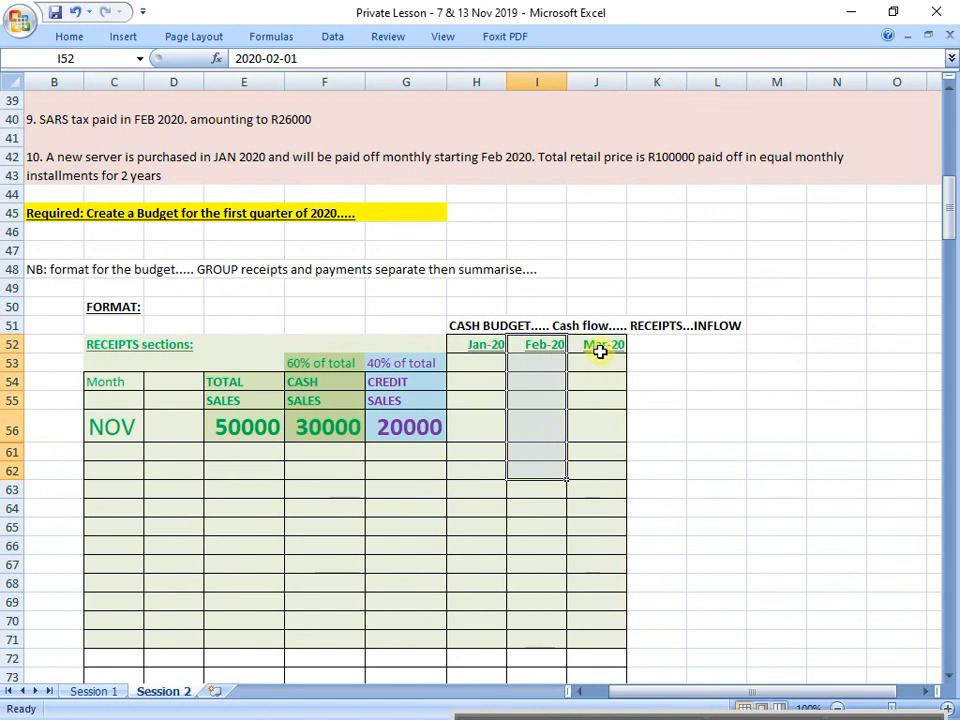
{"action": "left_click_drag", "start_coordinate": [598, 344], "coordinate": [618, 488]}
Step: Review the second-month 20% collection rule in row 26 against November's credit sales in row 56
{"action": "scroll", "coordinate": [527, 467], "scroll_direction": "up", "scroll_amount": 8}
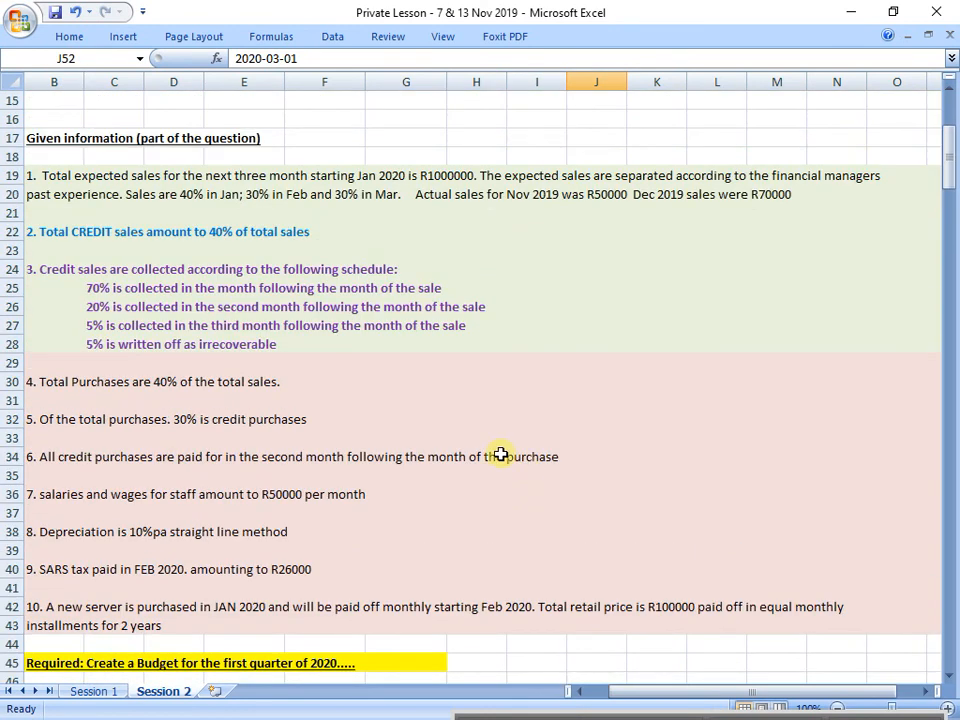
{"action": "left_click", "coordinate": [14, 306]}
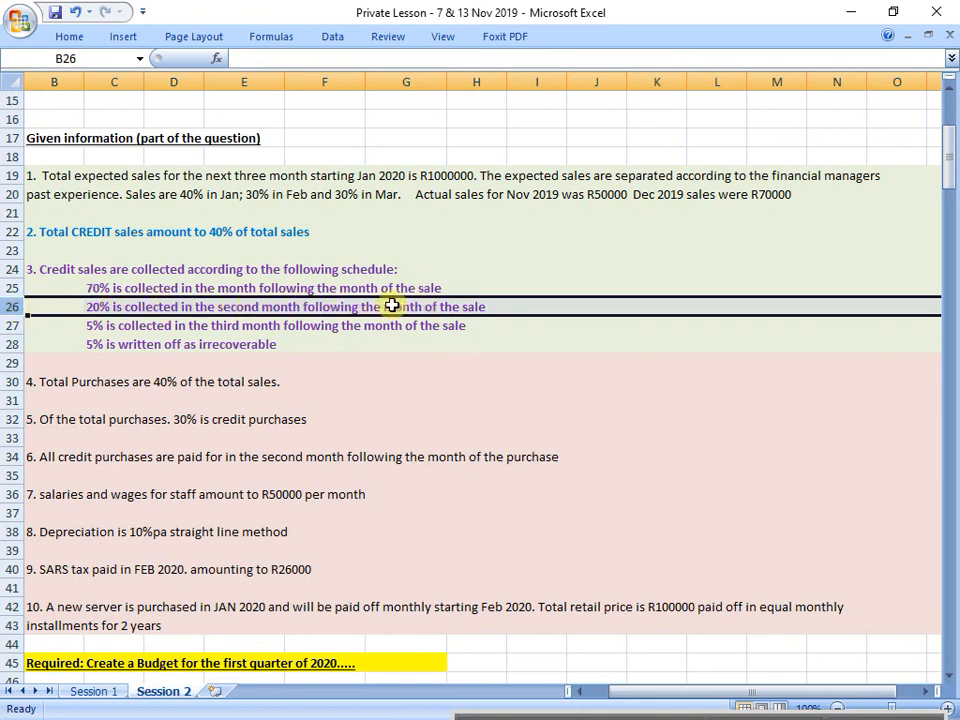
{"action": "scroll", "coordinate": [480, 305], "scroll_direction": "down", "scroll_amount": 4}
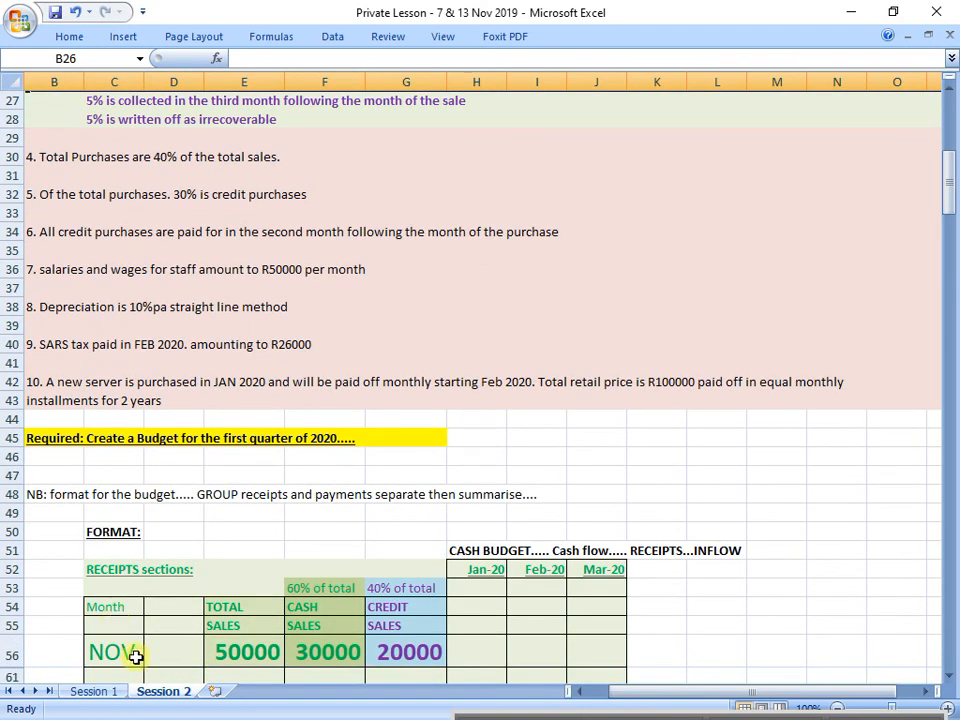
{"action": "left_click_drag", "start_coordinate": [133, 658], "coordinate": [385, 657]}
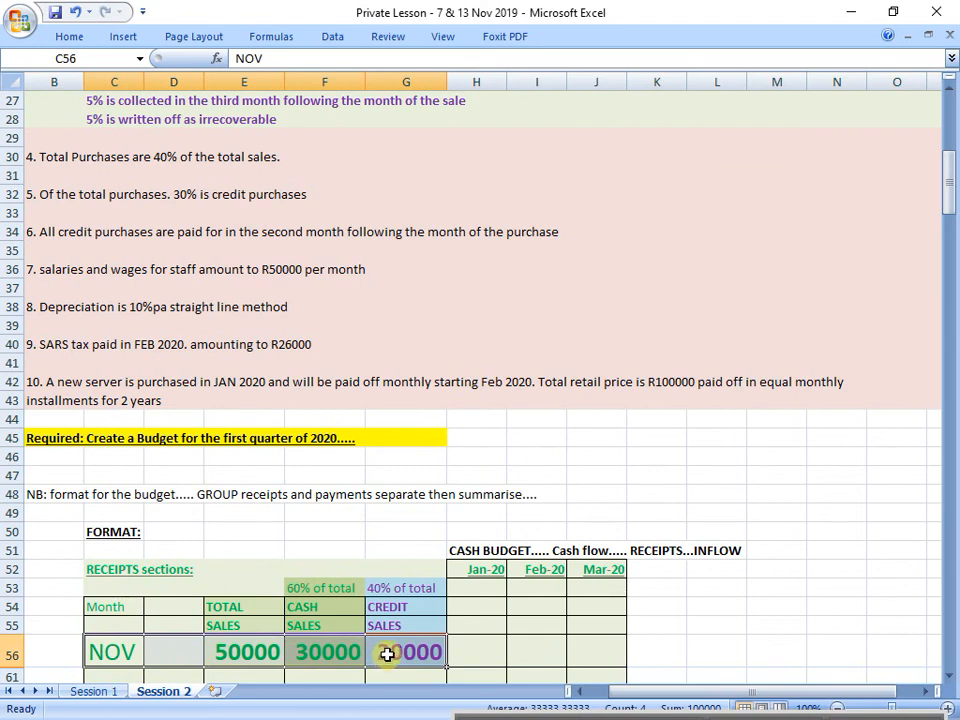
{"action": "left_click", "coordinate": [399, 645]}
{"action": "scroll", "coordinate": [397, 640], "scroll_direction": "up", "scroll_amount": 2}
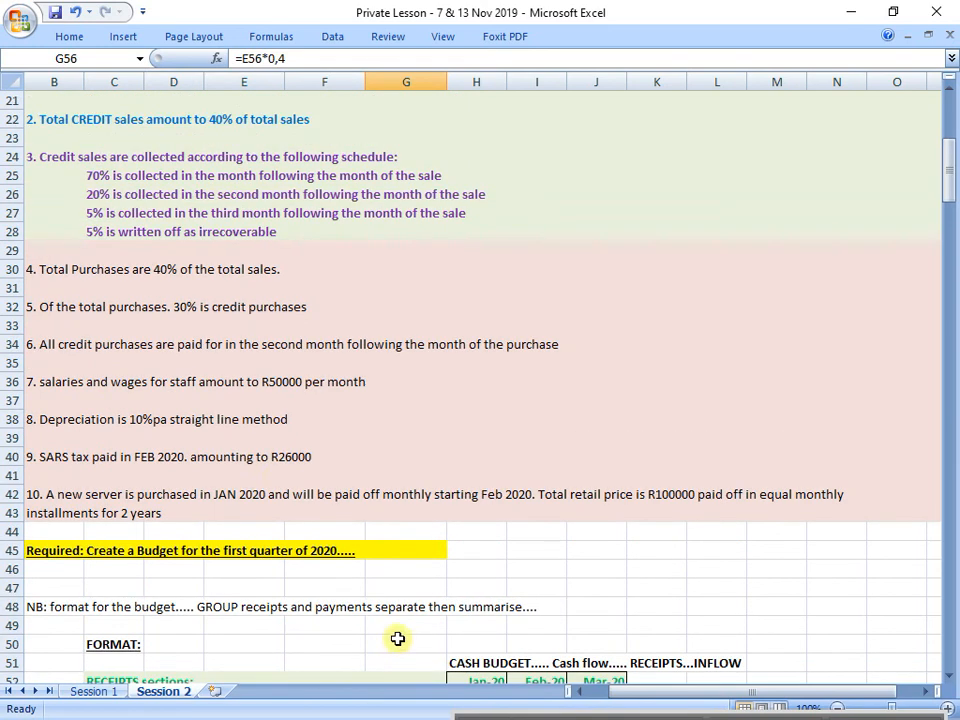
{"action": "left_click", "coordinate": [24, 199]}
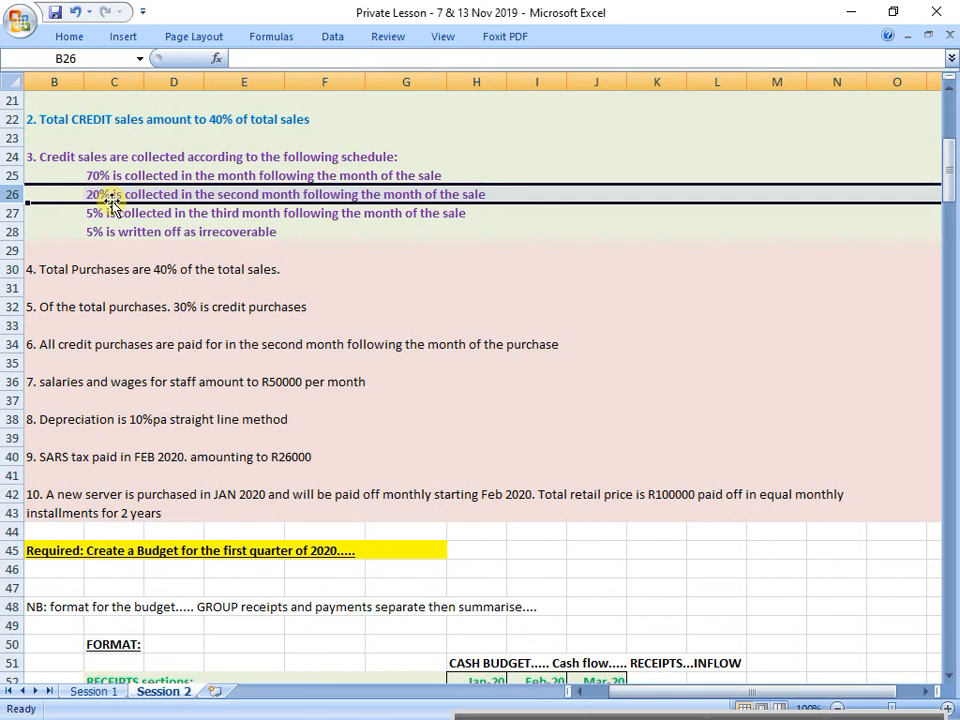
Step: Enter =G56*0,2 in H56 as the January receipt from November's credit sales
{"action": "scroll", "coordinate": [112, 203], "scroll_direction": "down", "scroll_amount": 7}
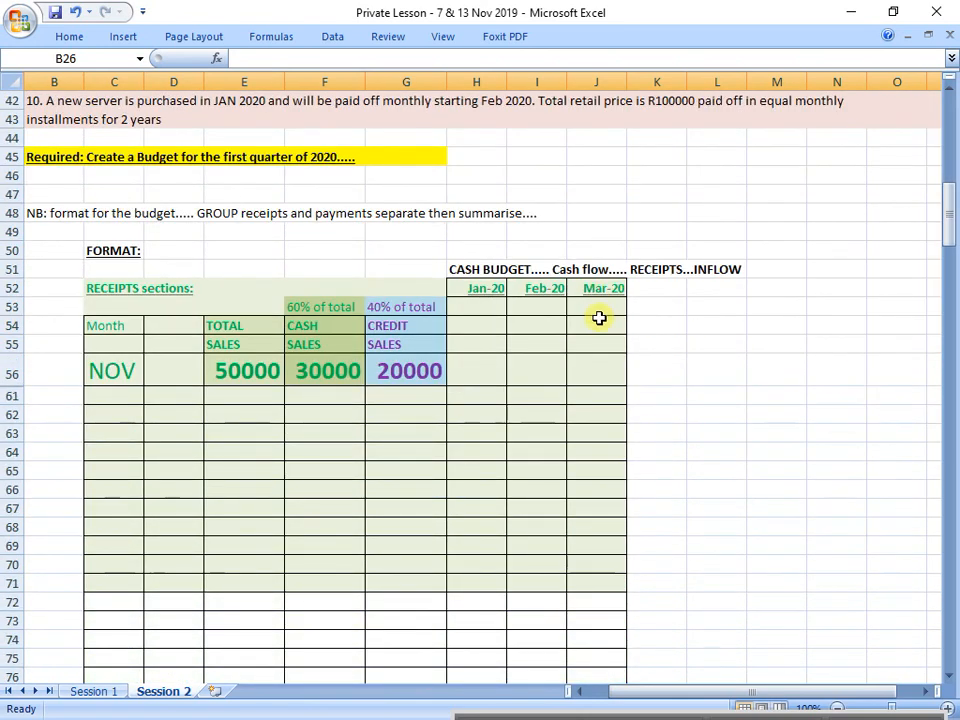
{"action": "left_click", "coordinate": [468, 368]}
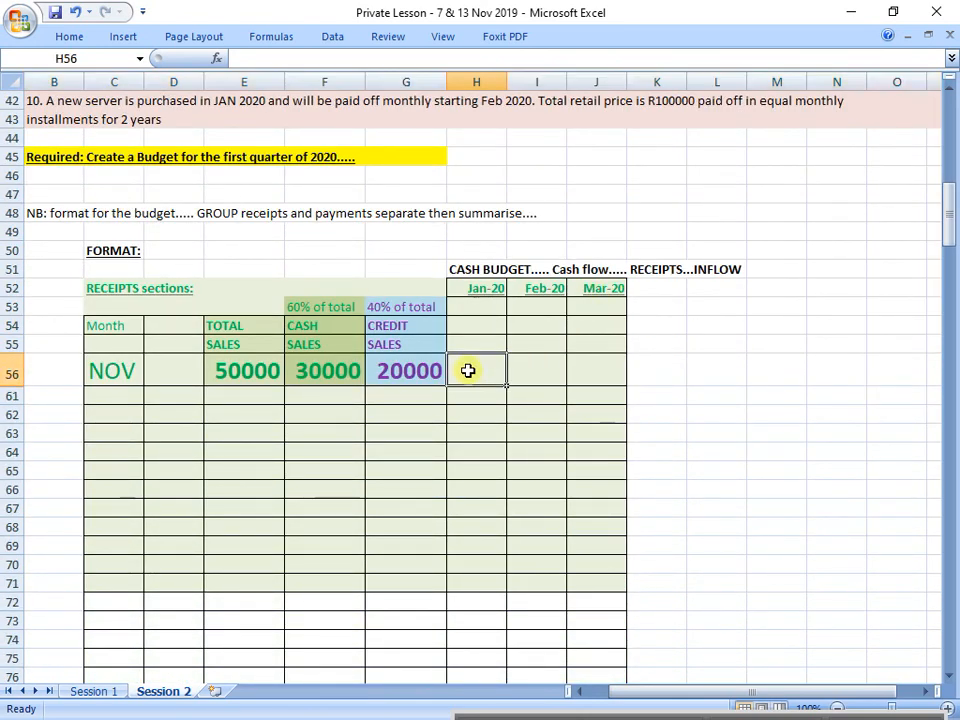
{"action": "type", "text": "="}
{"action": "left_click", "coordinate": [410, 370]}
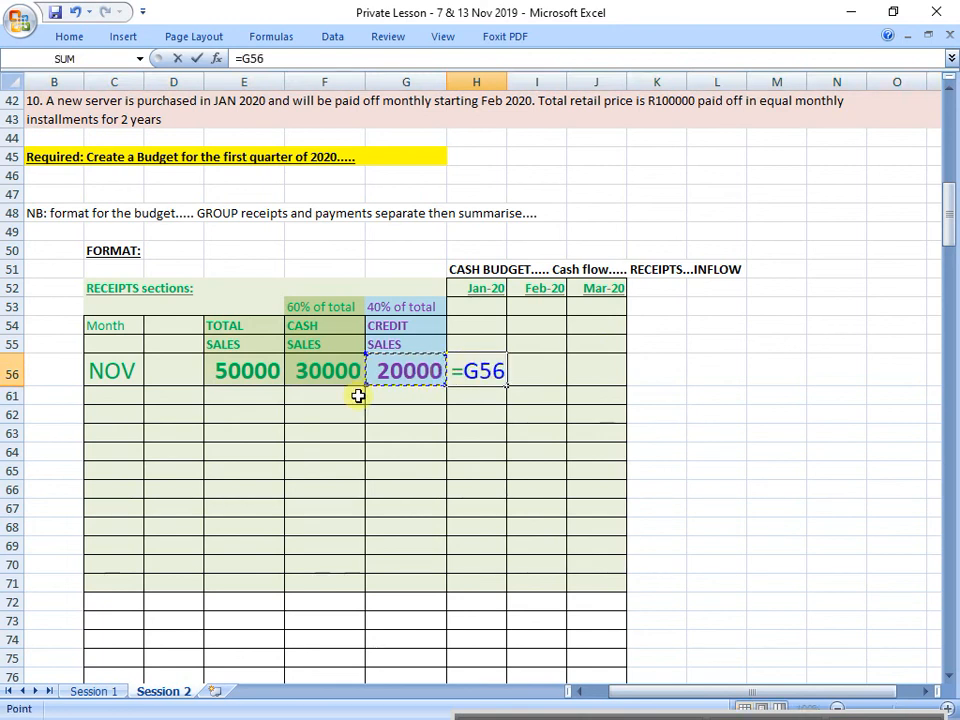
{"action": "type", "text": "*0,2"}
{"action": "key", "text": "Return"}
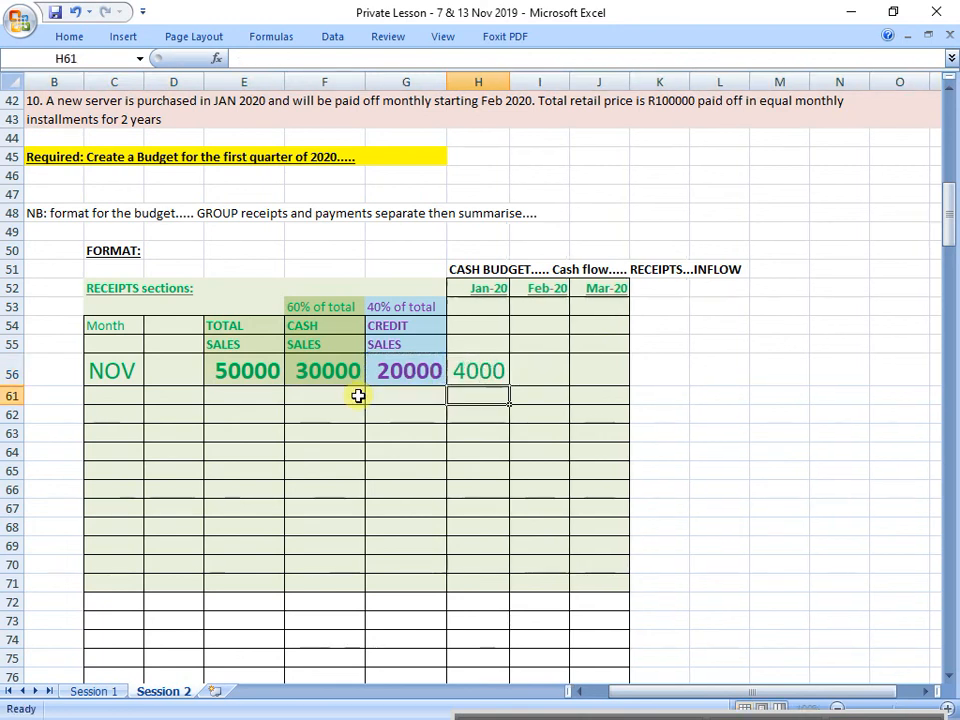
Step: Colour the January receipt in H56 purple to match the credit sales column
{"action": "left_click", "coordinate": [462, 370]}
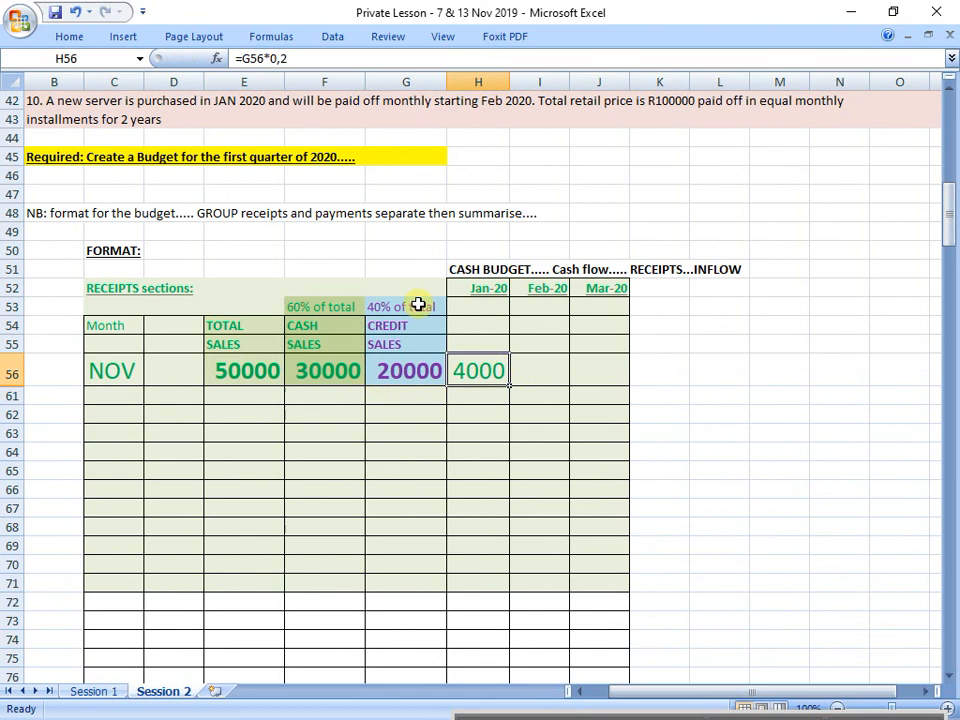
{"action": "left_click", "coordinate": [70, 37]}
{"action": "left_click", "coordinate": [236, 98]}
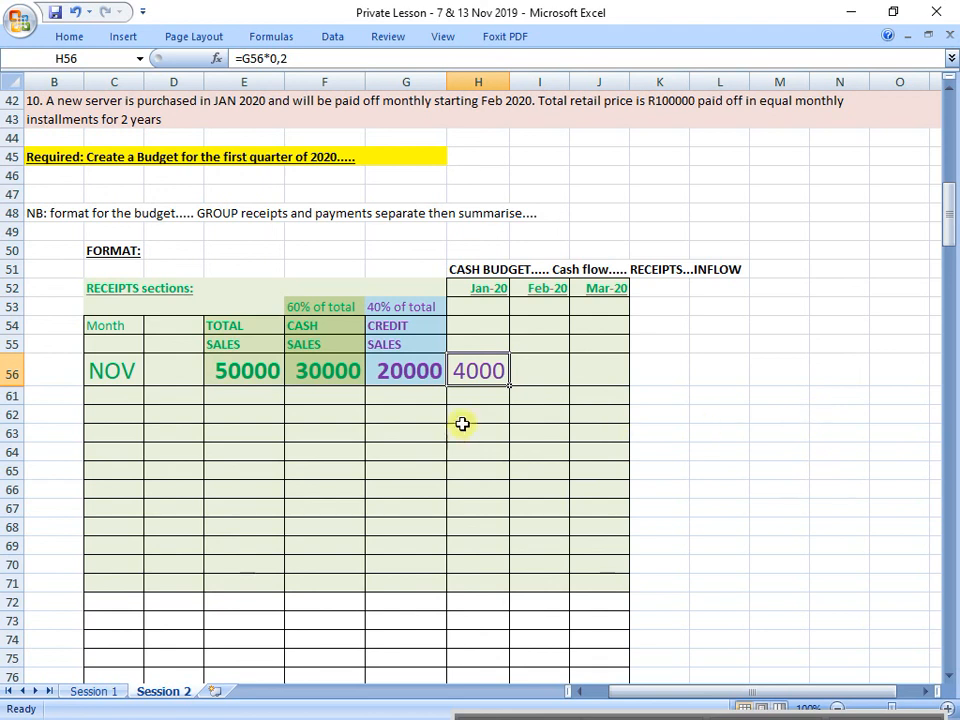
Step: Review November's sales row and the third-month 5% collection rule in row 27 to place the next receipt
{"action": "left_click", "coordinate": [422, 373]}
{"action": "left_click", "coordinate": [8, 372]}
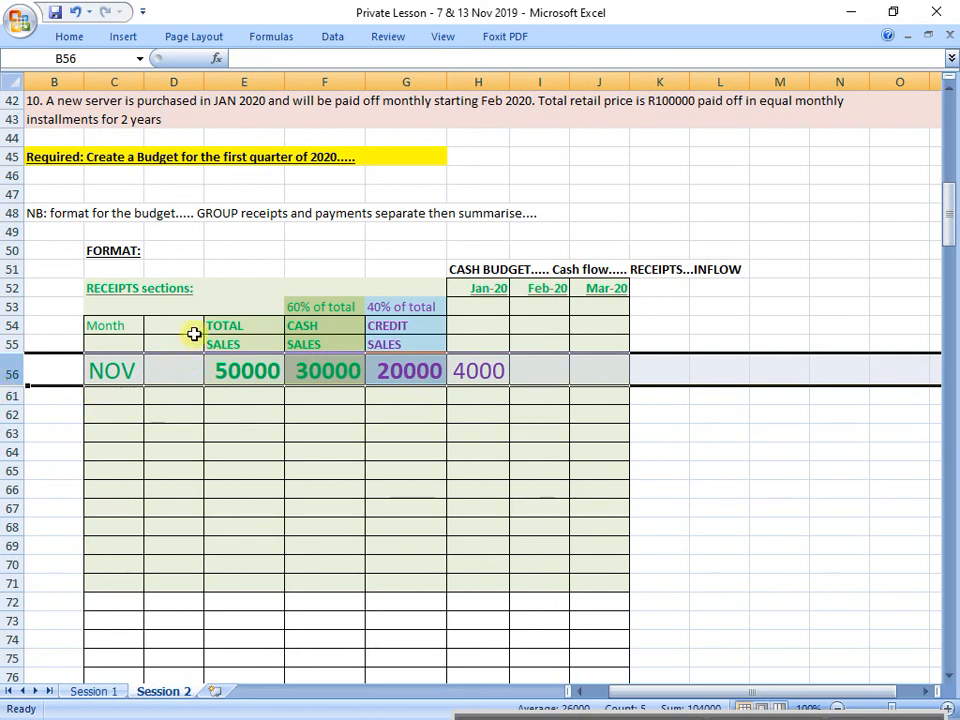
{"action": "left_click", "coordinate": [430, 364]}
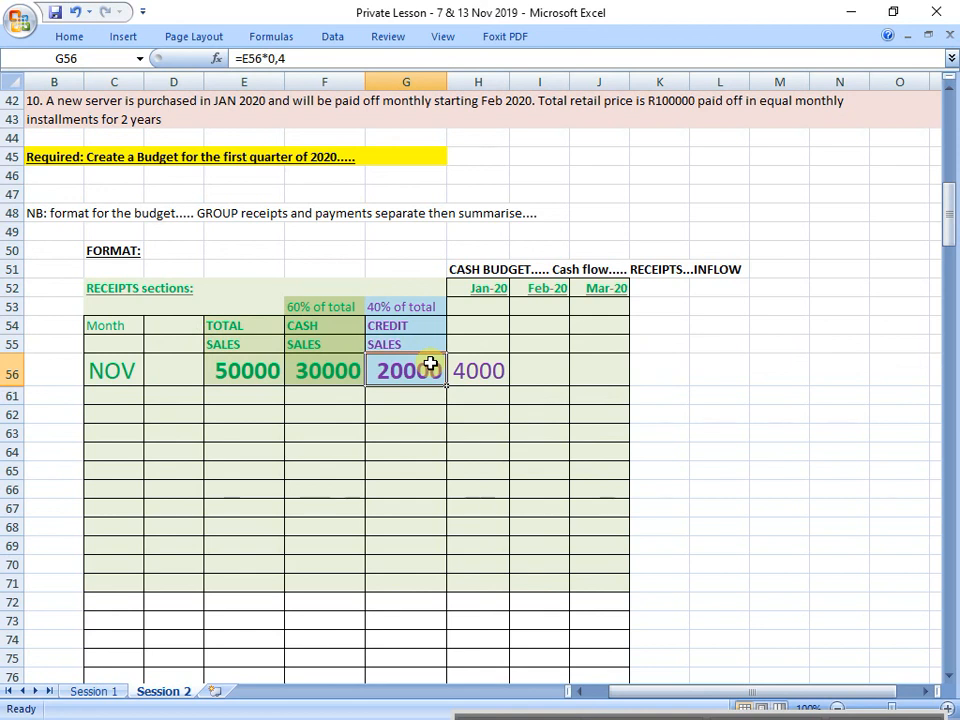
{"action": "scroll", "coordinate": [430, 364], "scroll_direction": "up", "scroll_amount": 7}
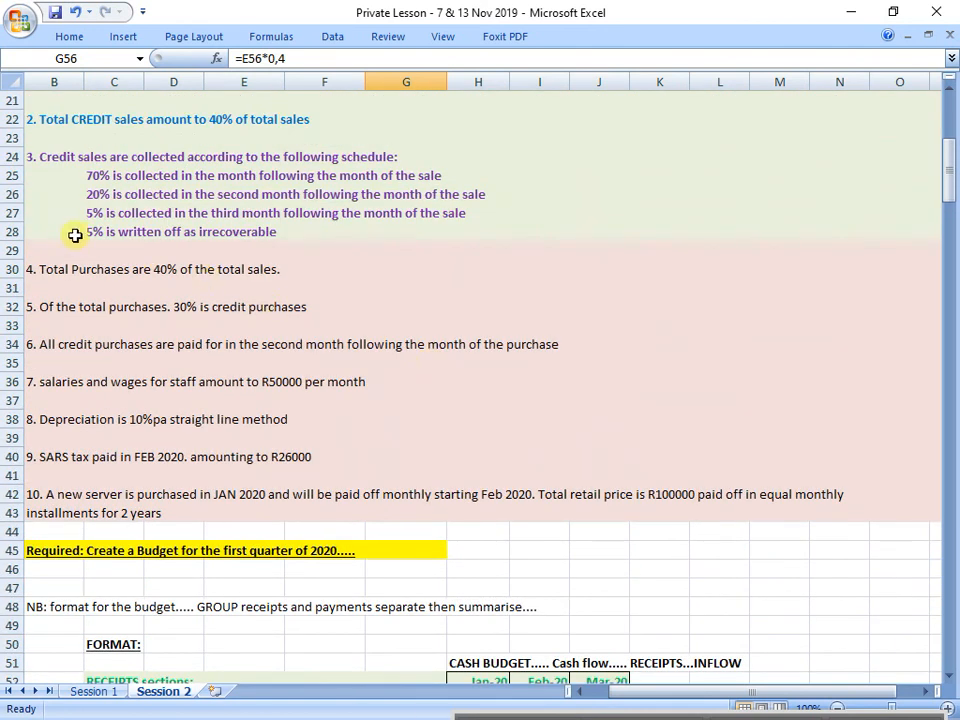
{"action": "left_click", "coordinate": [12, 213]}
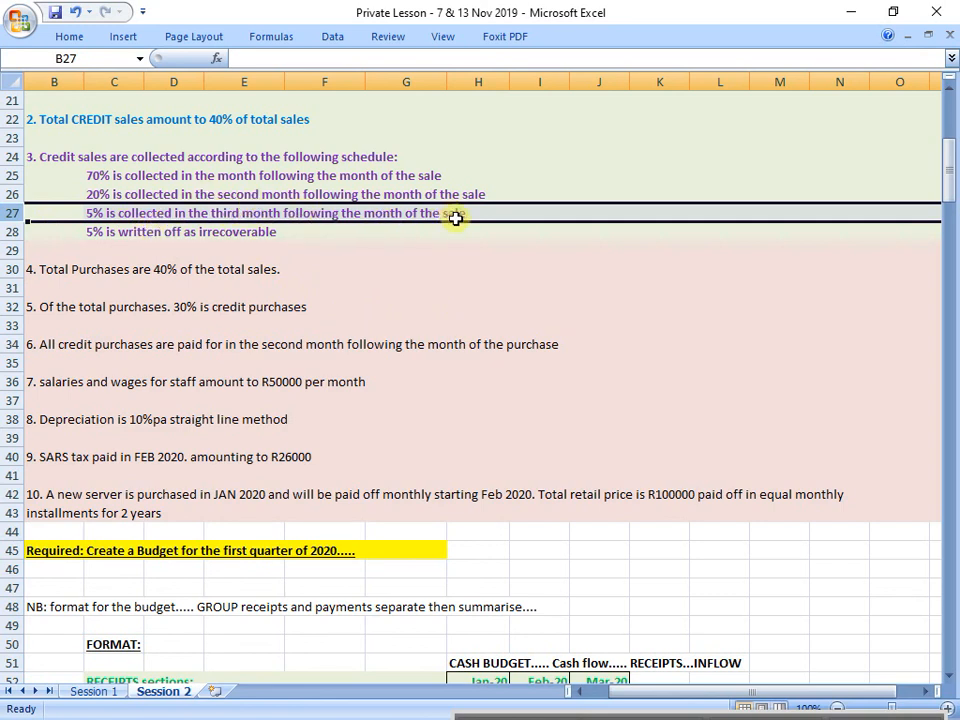
{"action": "left_click", "coordinate": [951, 684]}
{"action": "left_click", "coordinate": [951, 684]}
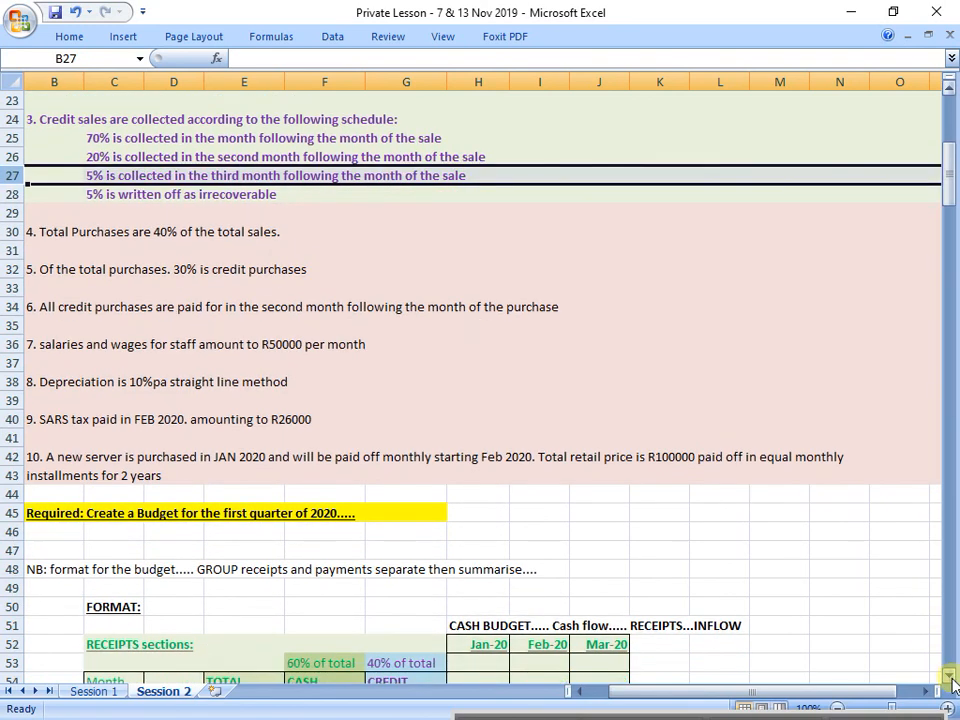
{"action": "left_click", "coordinate": [951, 684]}
{"action": "left_click", "coordinate": [951, 684]}
{"action": "left_click", "coordinate": [951, 684]}
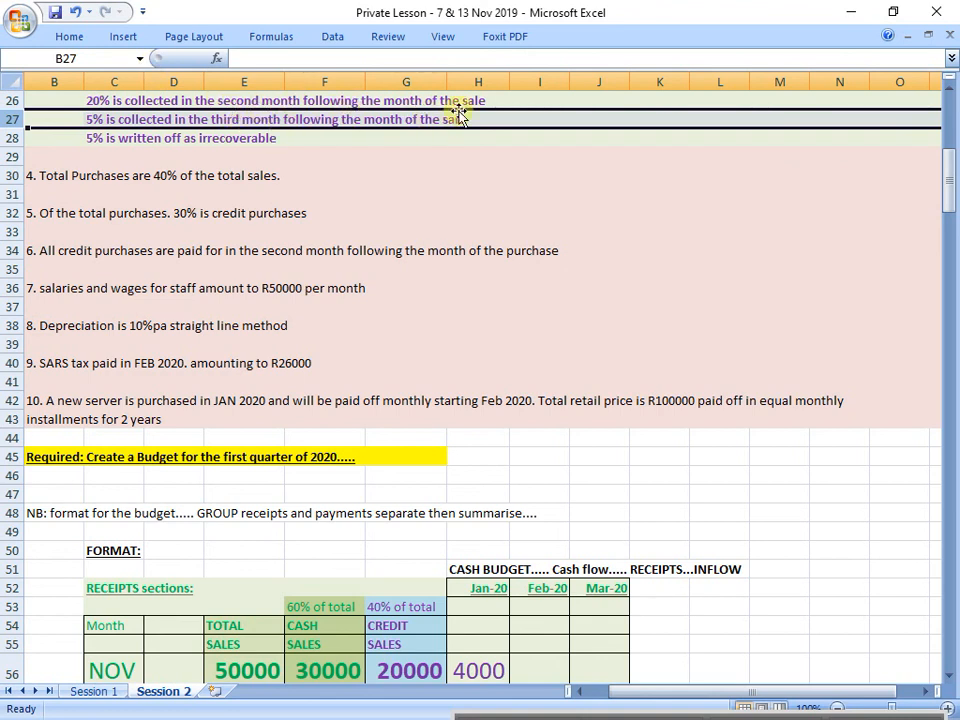
Step: Enter =G56*0,5 in I56 as November's February receipt, and widen column H
{"action": "left_click", "coordinate": [532, 671]}
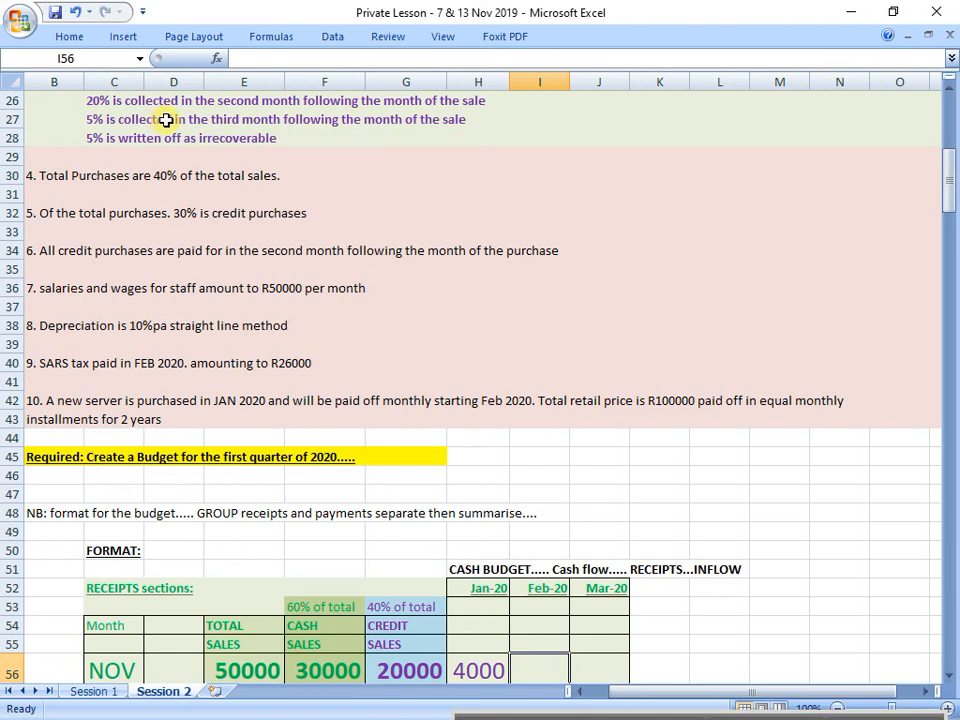
{"action": "type", "text": "="}
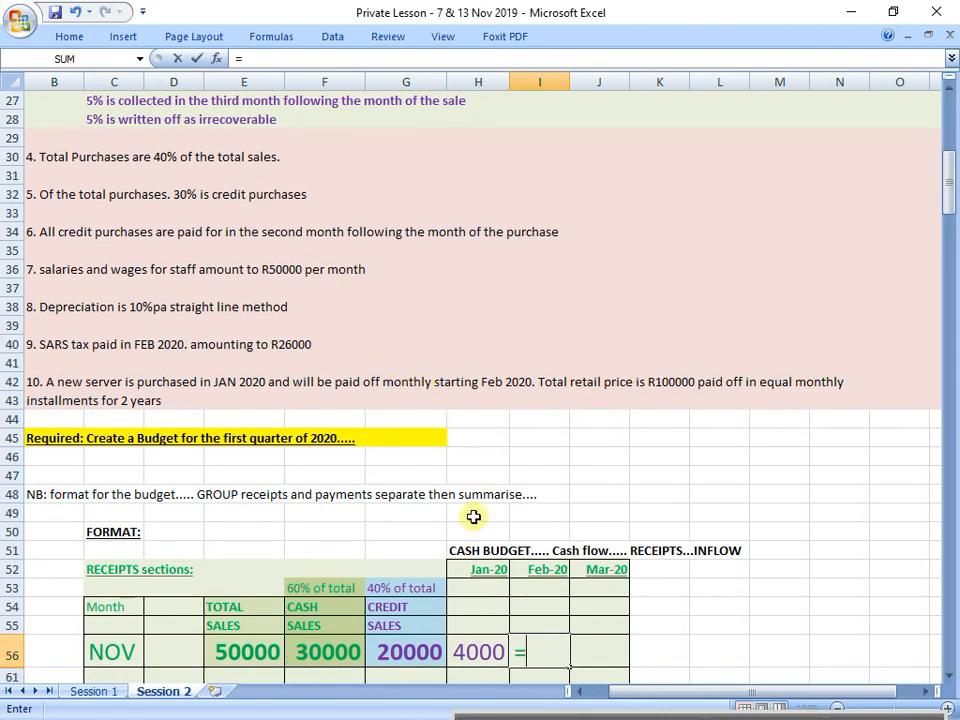
{"action": "left_click", "coordinate": [413, 648]}
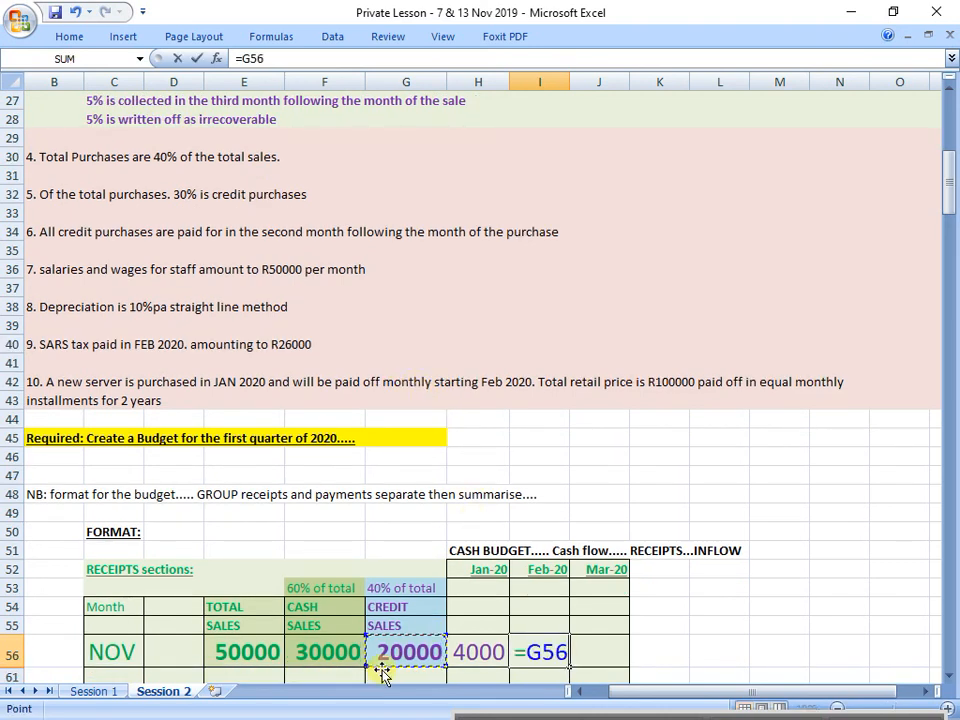
{"action": "type", "text": "*0,5"}
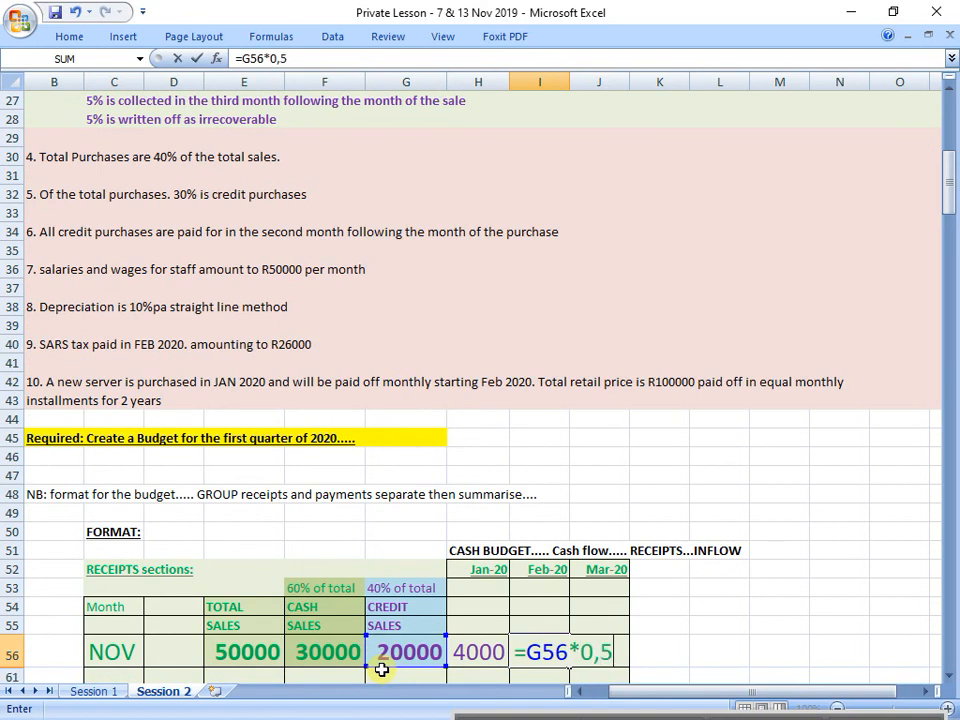
{"action": "key", "text": "Return"}
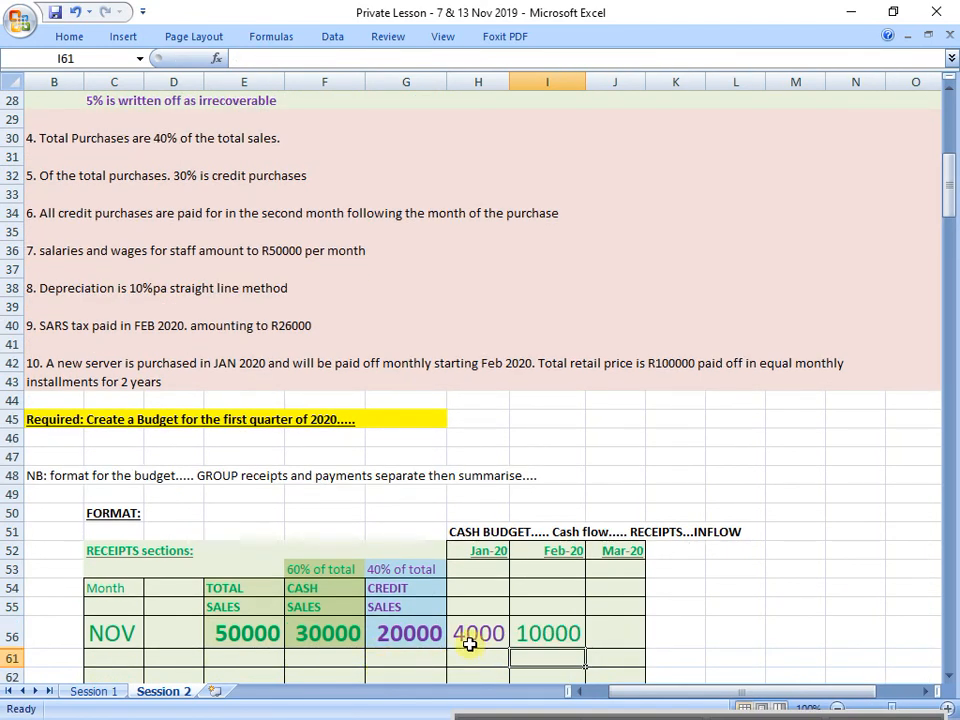
{"action": "left_click_drag", "start_coordinate": [509, 80], "coordinate": [534, 76]}
Step: Correct the February receipt formula in I56 to =G56*0,05
{"action": "left_click", "coordinate": [575, 632]}
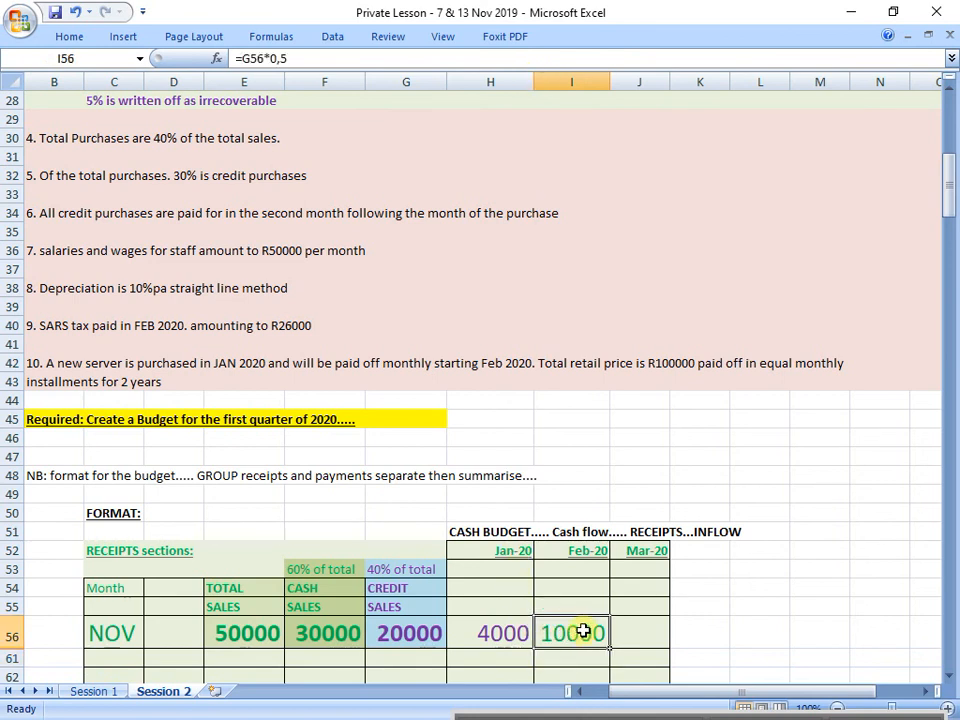
{"action": "left_click", "coordinate": [297, 59]}
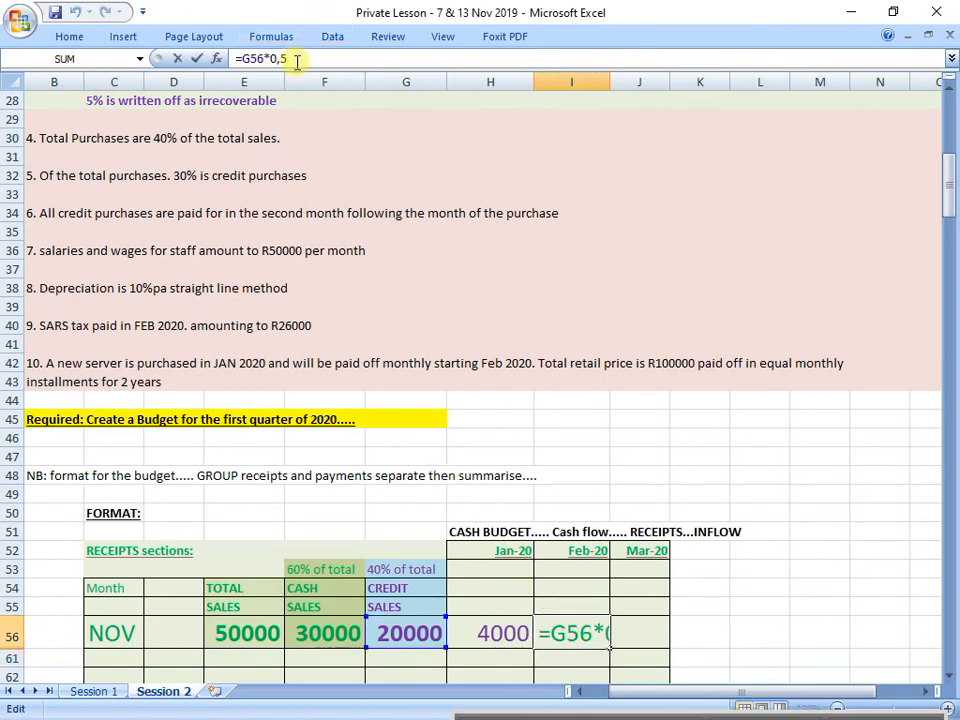
{"action": "key", "text": "BackSpace"}
{"action": "type", "text": "0,"}
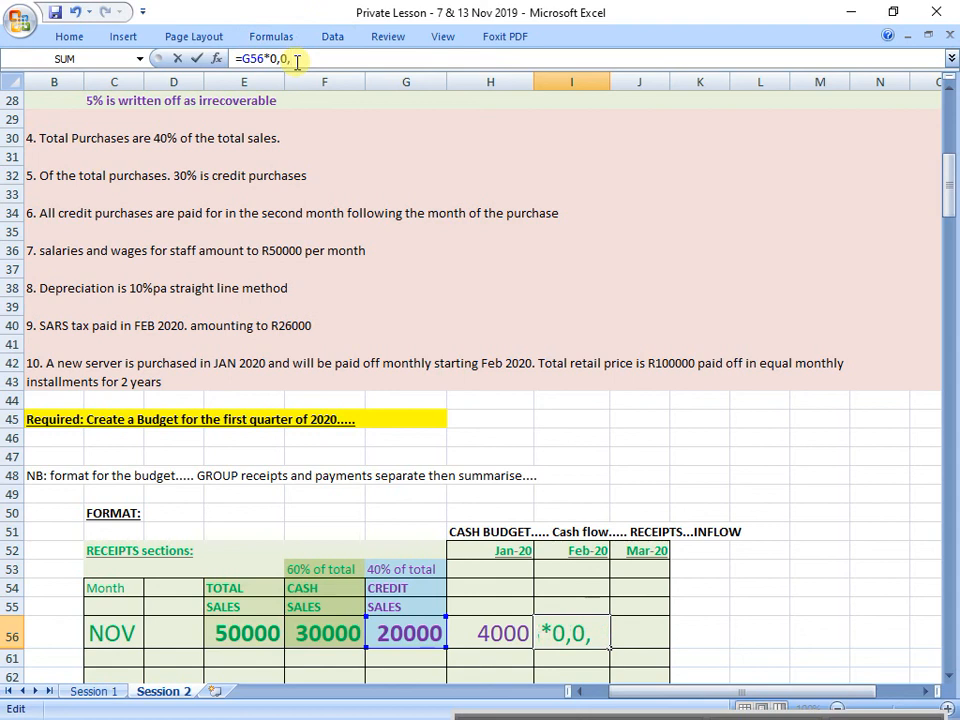
{"action": "key", "text": "BackSpace"}
{"action": "type", "text": "5"}
{"action": "key", "text": "Return"}
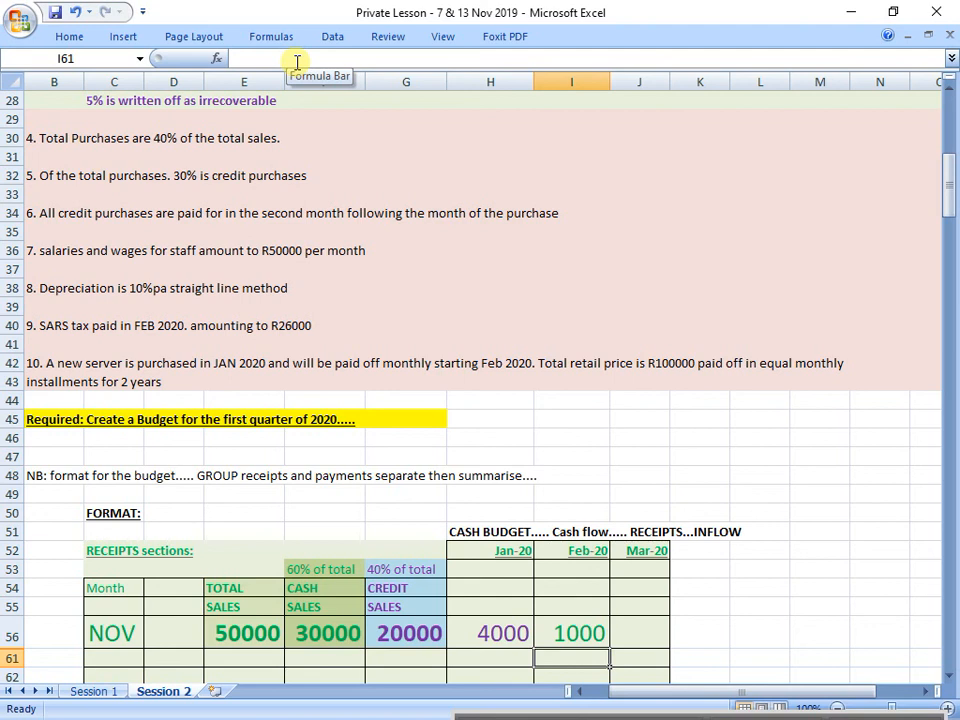
Step: Extend the write-off rule in C28 to read "5% is written off as irrecoverable in the fourth month" and highlight its row
{"action": "scroll", "coordinate": [272, 339], "scroll_direction": "up", "scroll_amount": 3}
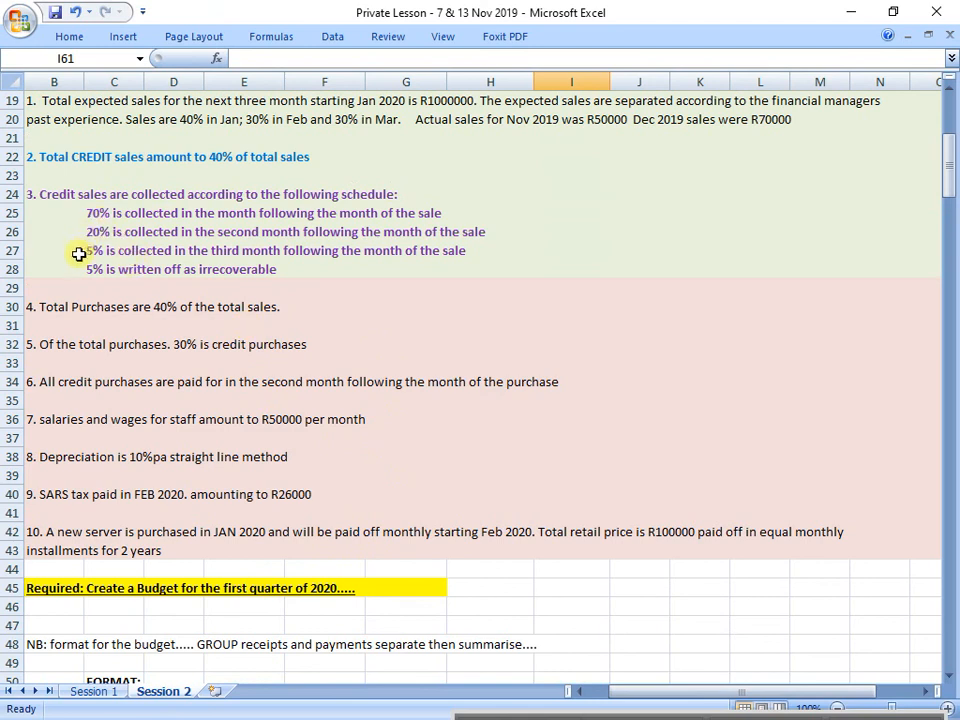
{"action": "left_click", "coordinate": [13, 270]}
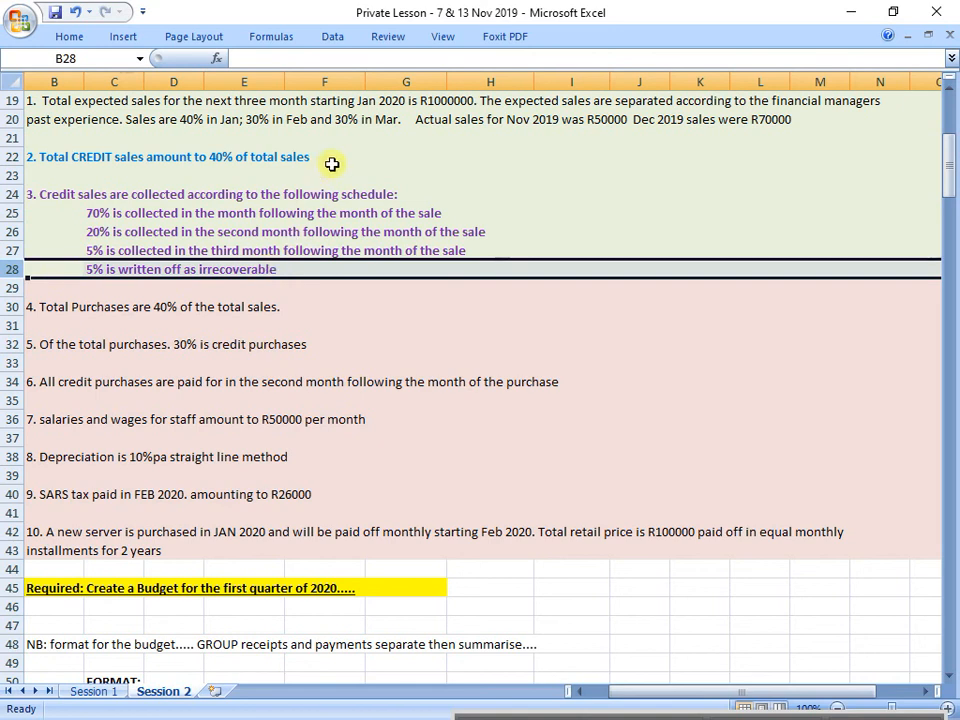
{"action": "left_click", "coordinate": [136, 273]}
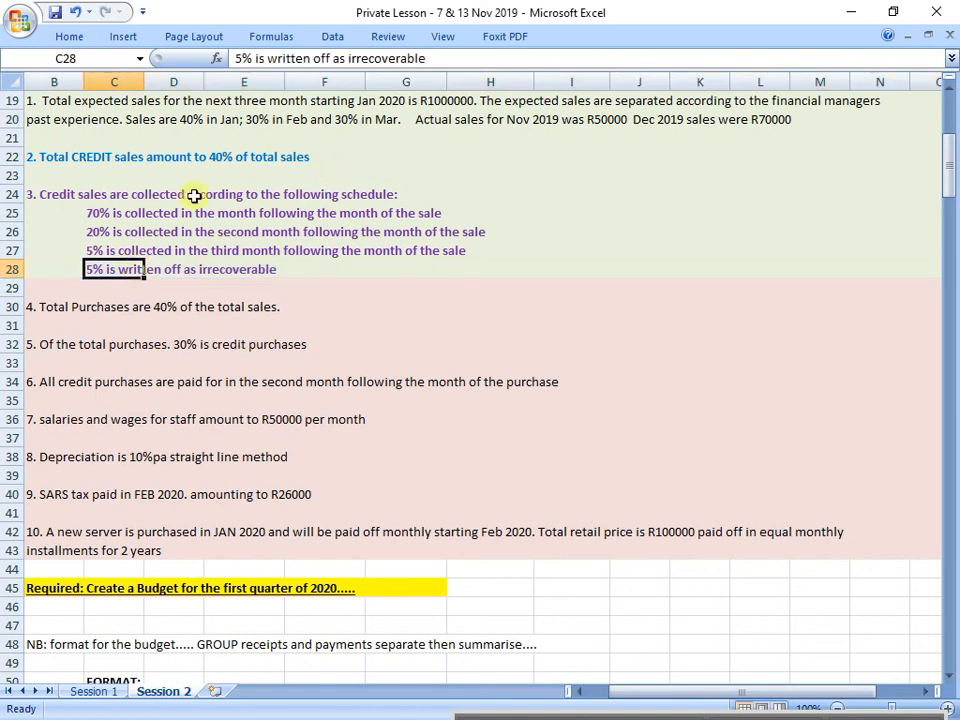
{"action": "left_click", "coordinate": [470, 58]}
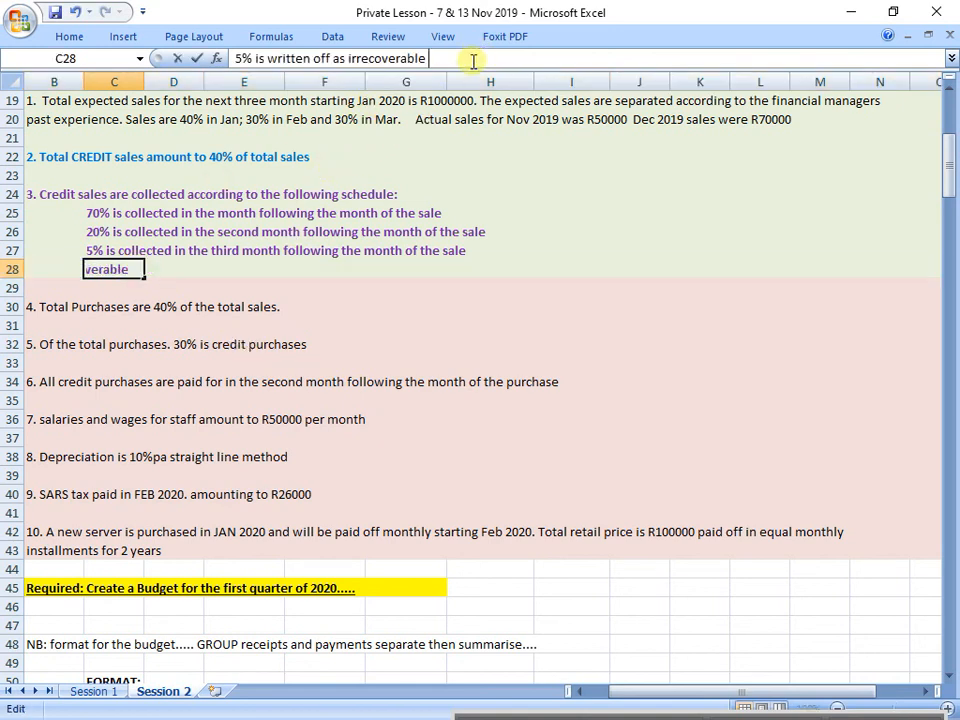
{"action": "type", "text": "after t"}
{"action": "key", "text": "BackSpace"}
{"action": "key", "text": "BackSpace"}
{"action": "key", "text": "BackSpace"}
{"action": "key", "text": "BackSpace"}
{"action": "key", "text": "BackSpace"}
{"action": "key", "text": "BackSpace"}
{"action": "key", "text": "BackSpace"}
{"action": "type", "text": "in the f"}
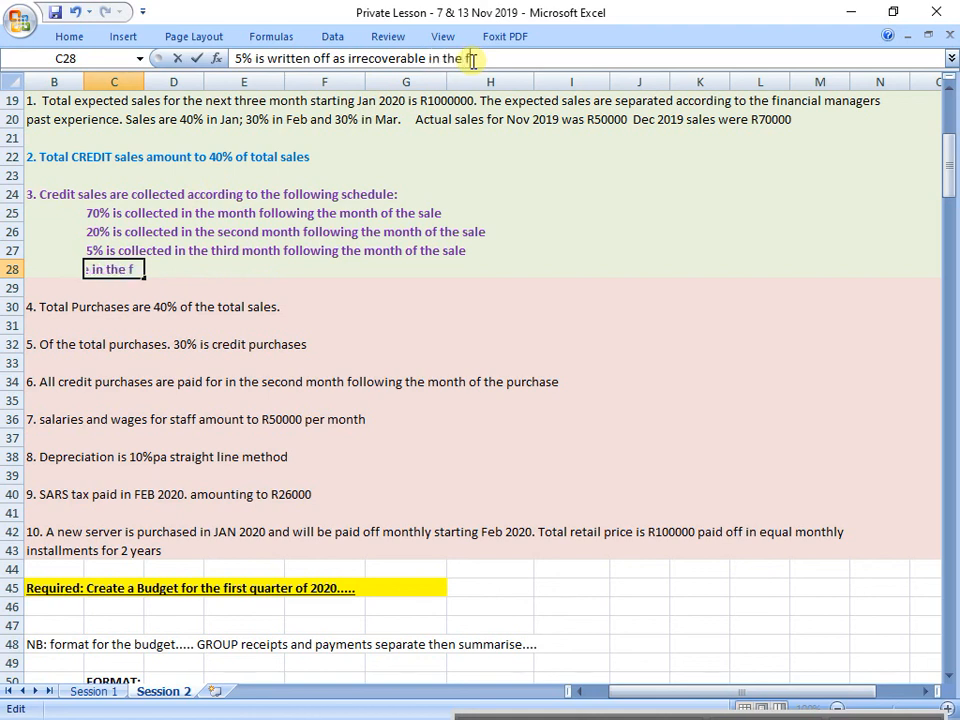
{"action": "type", "text": "ourth month"}
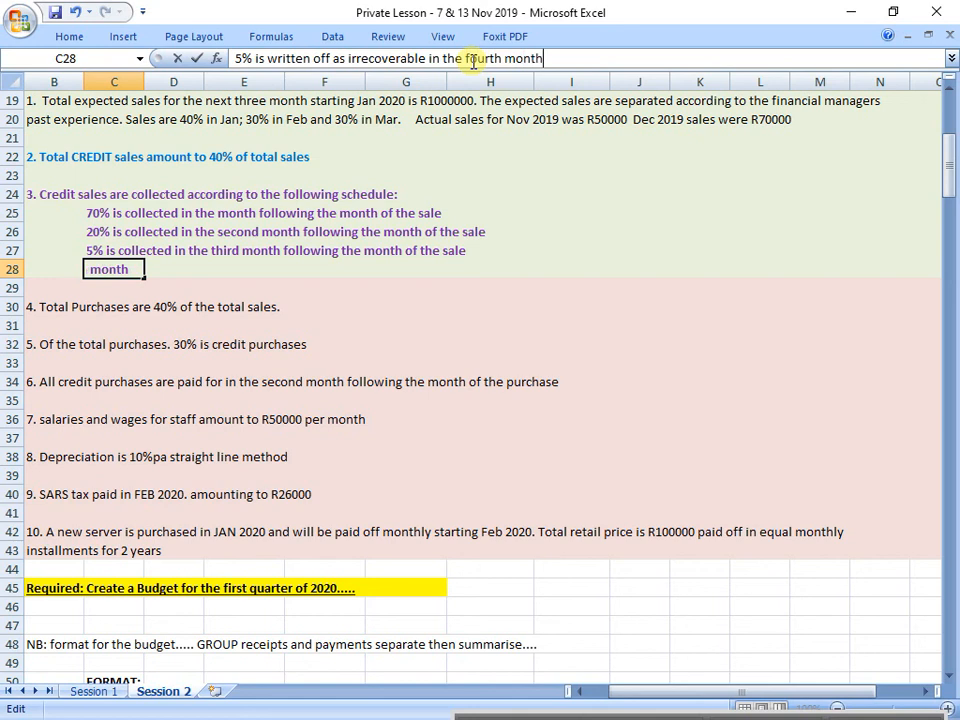
{"action": "key", "text": "Return"}
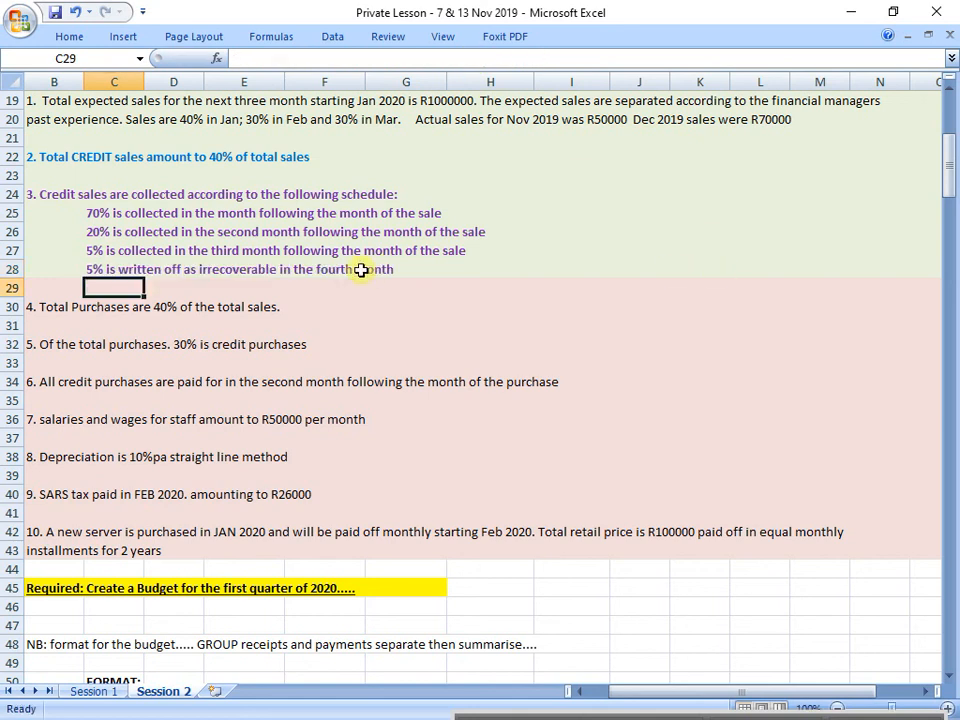
{"action": "left_click", "coordinate": [14, 269]}
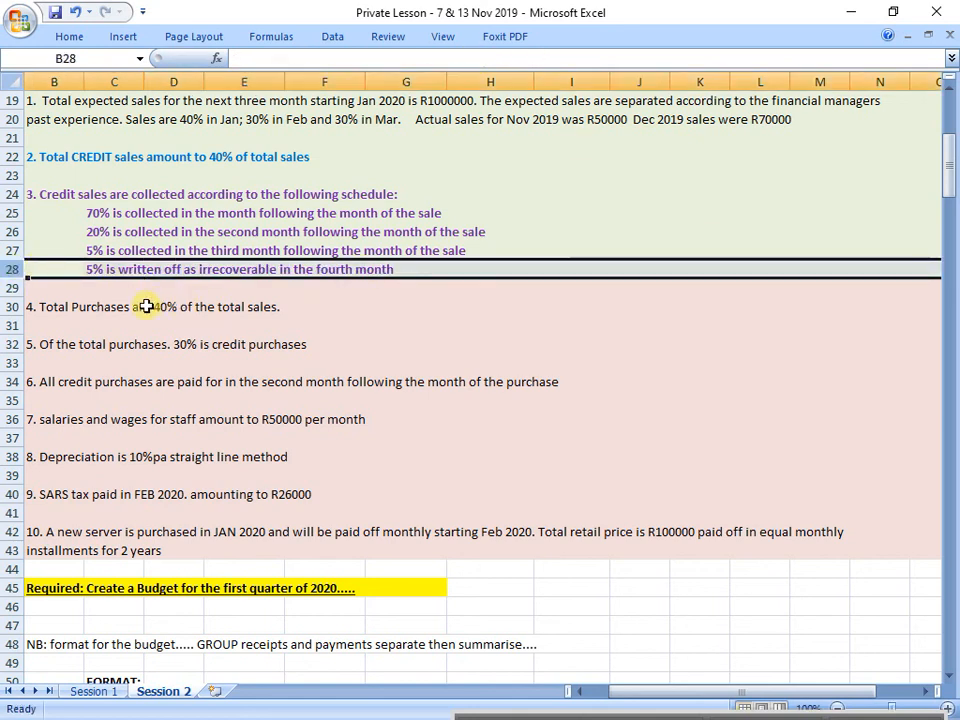
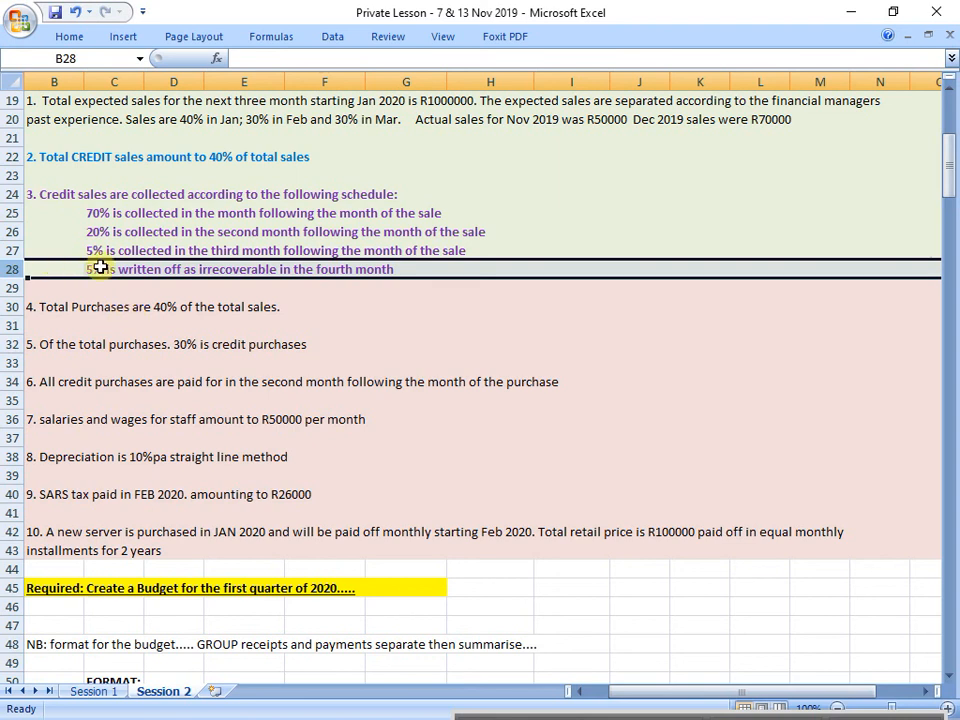
Step: Add the bold note "bad debt is a non-cash item..." in I28 beside the write-off rule
{"action": "left_click", "coordinate": [600, 270]}
{"action": "type", "text": "bad deb"}
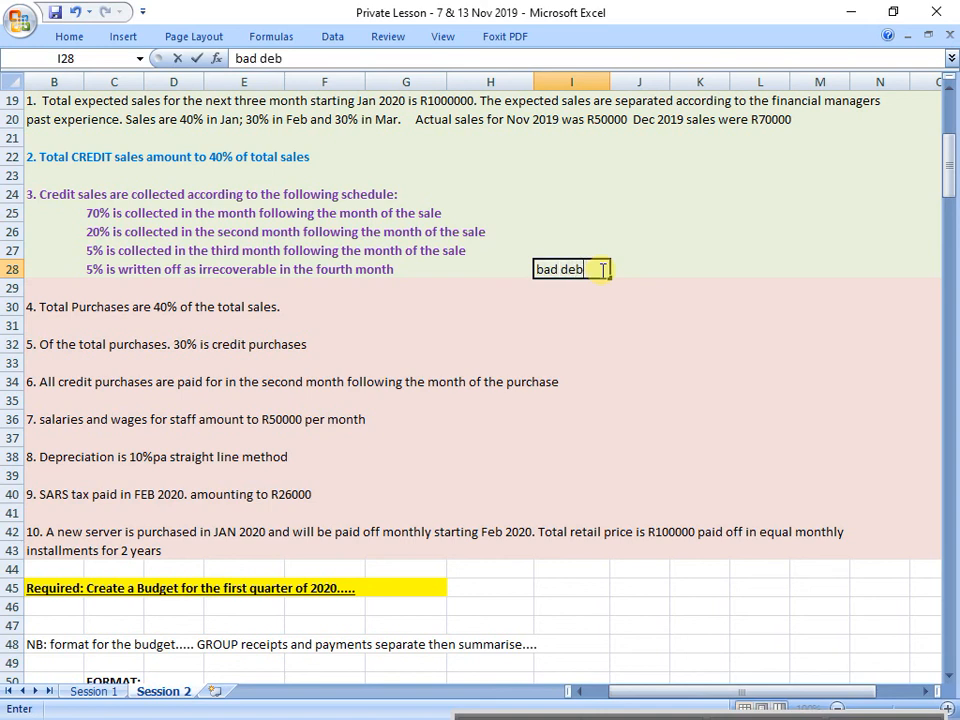
{"action": "type", "text": "t is a non-cash item..."}
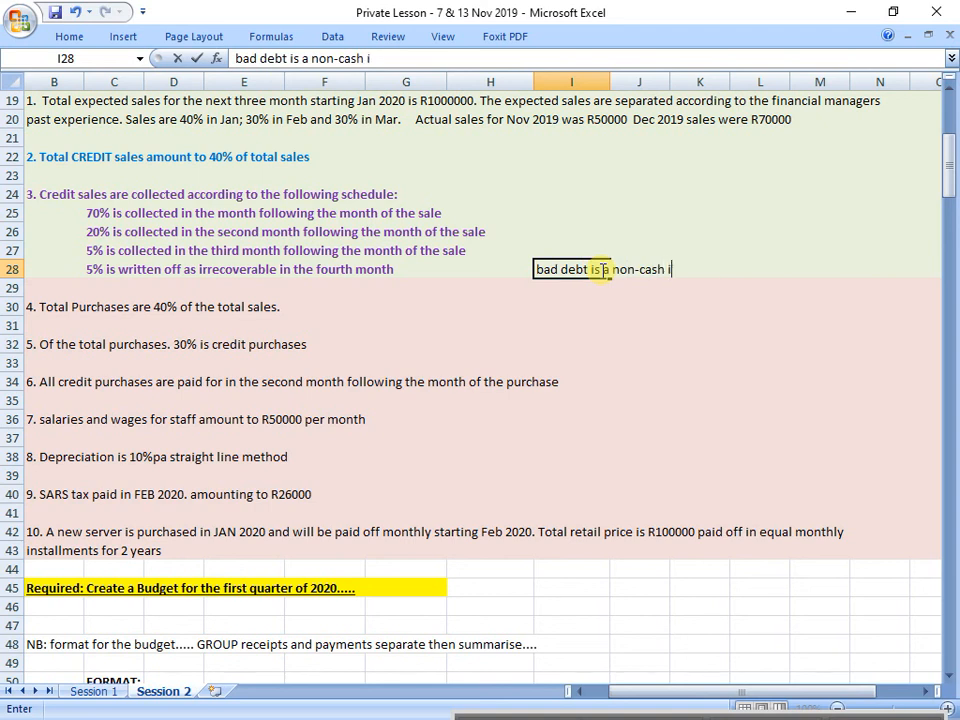
{"action": "key", "text": "Return"}
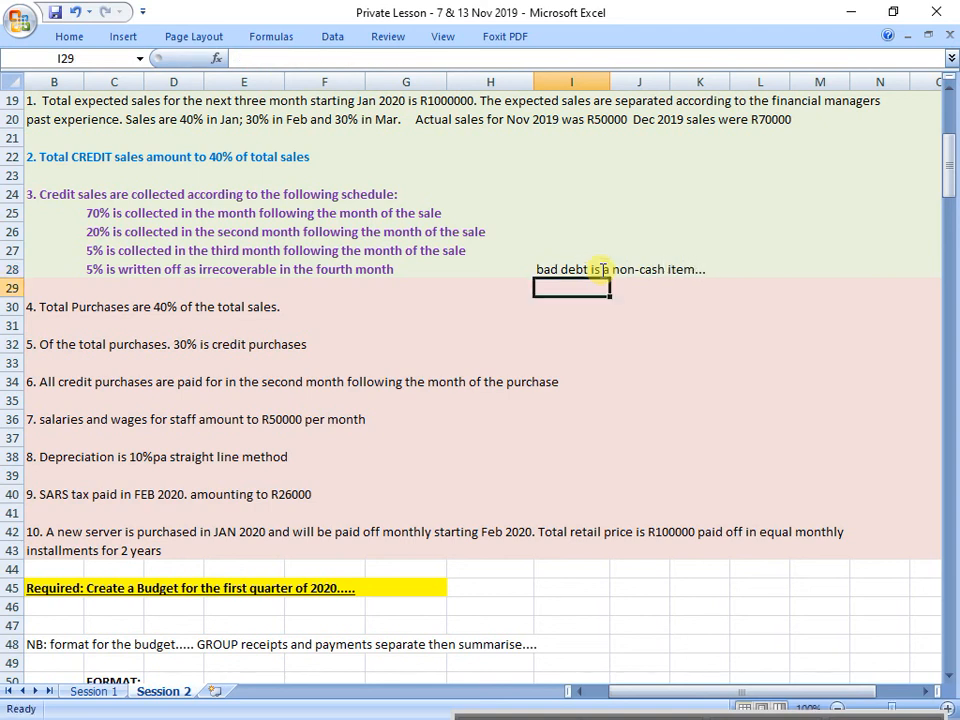
{"action": "left_click_drag", "start_coordinate": [572, 268], "coordinate": [712, 271]}
{"action": "key", "text": "ctrl+b"}
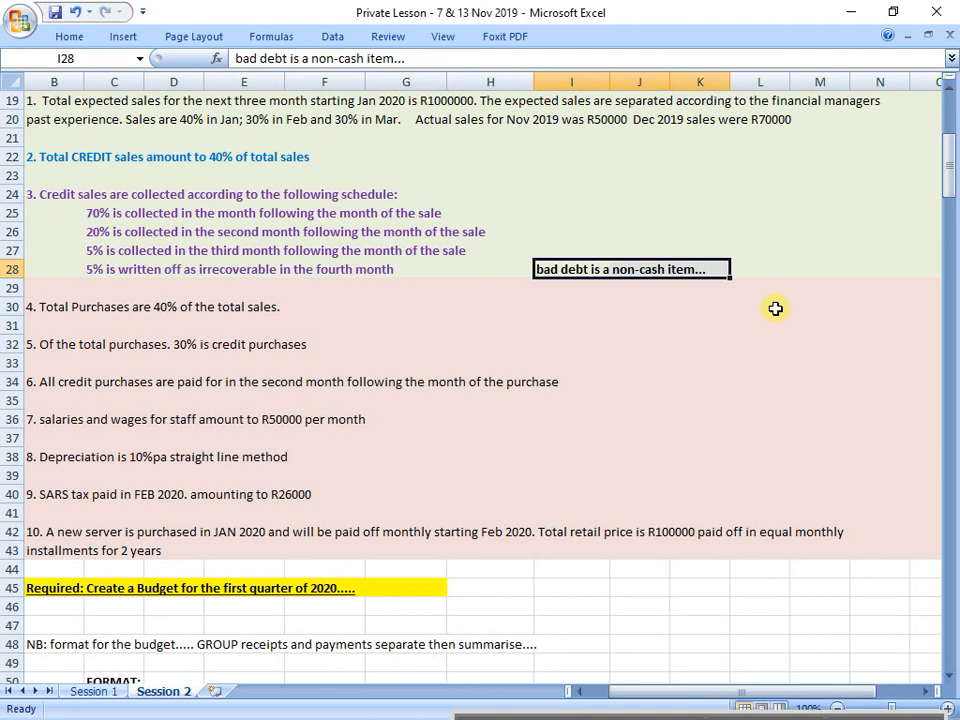
Step: Add the bold note "depreciation is a non-cash item..." in I38 beside the depreciation line
{"action": "scroll", "coordinate": [775, 308], "scroll_direction": "down", "scroll_amount": 1}
{"action": "left_click", "coordinate": [550, 403]}
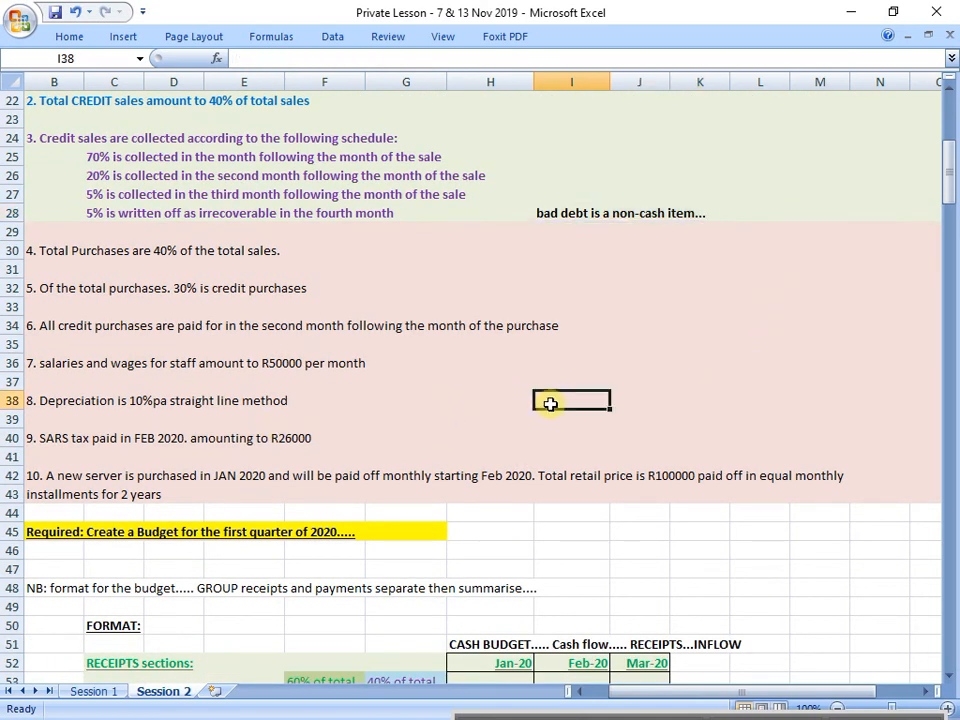
{"action": "type", "text": "depreci"}
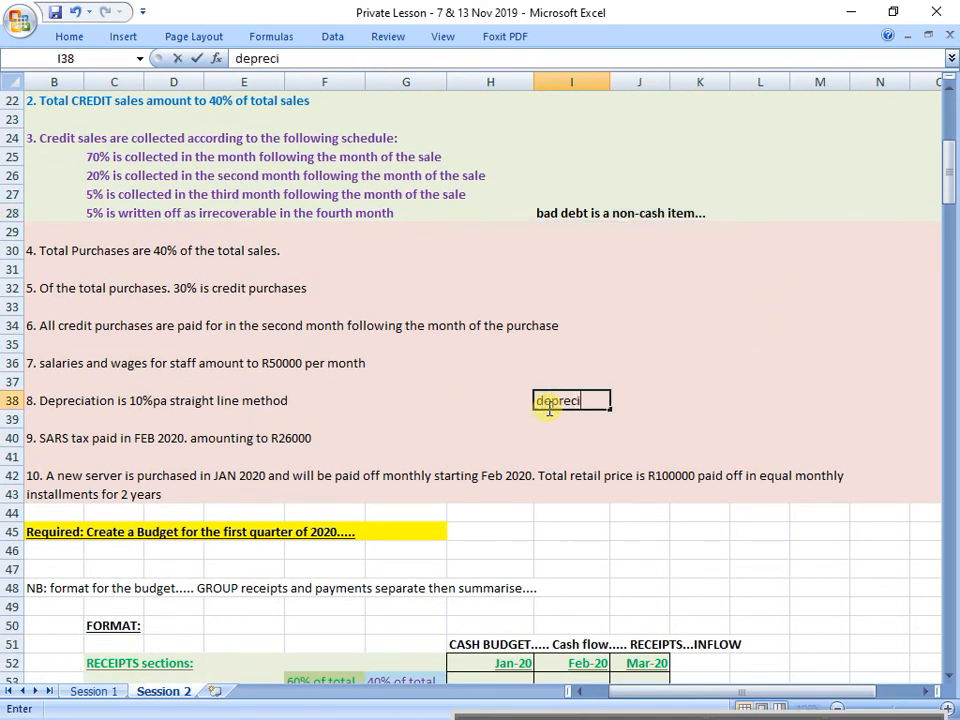
{"action": "type", "text": "ation is a"}
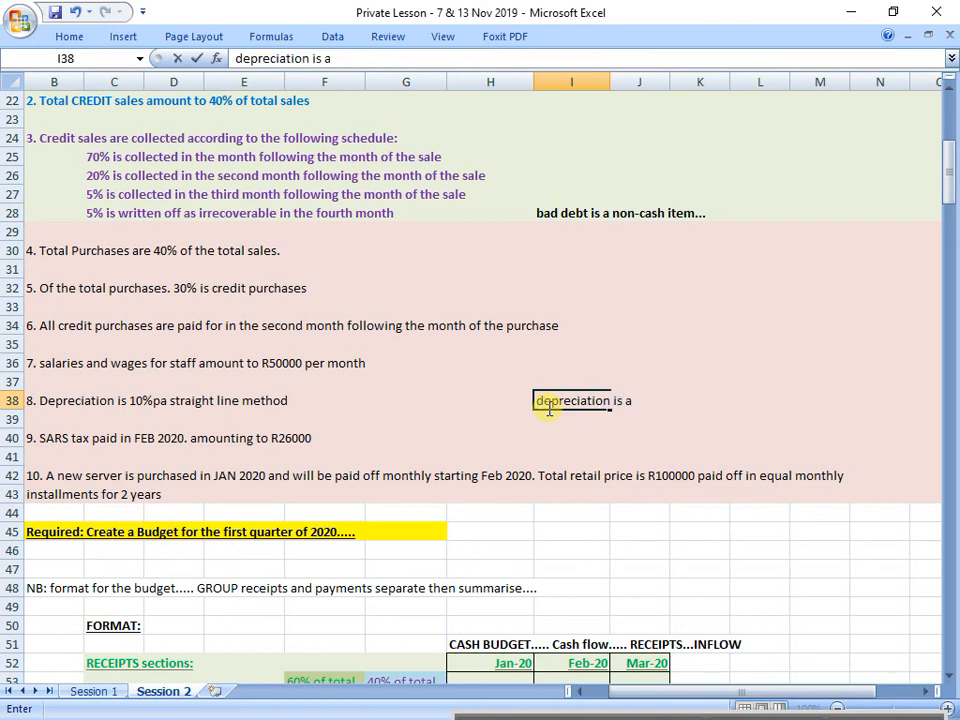
{"action": "type", "text": " non-cash item..."}
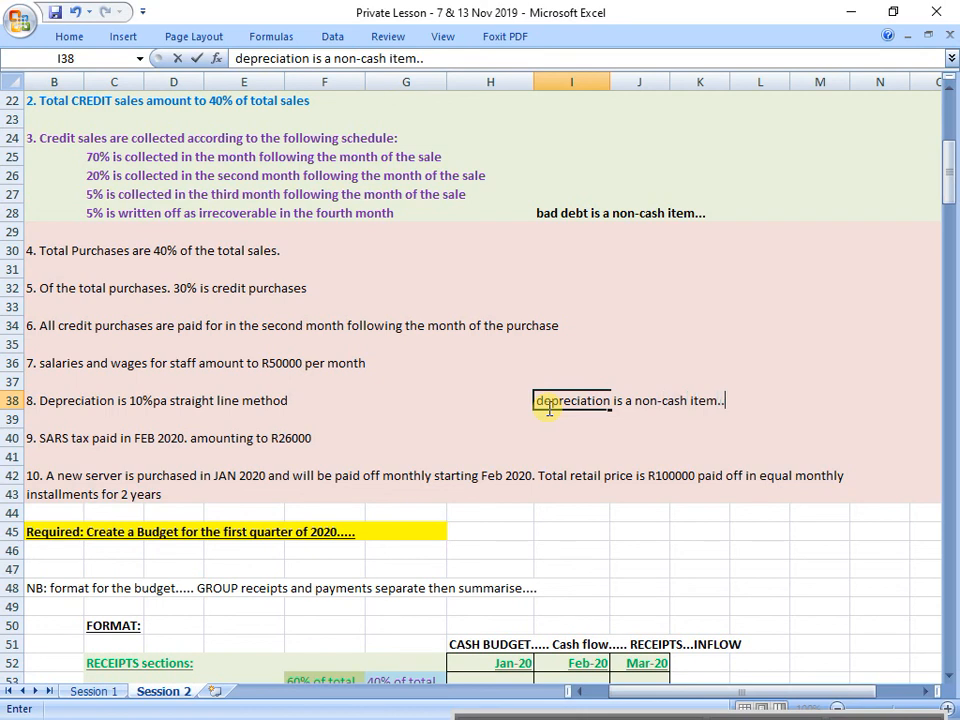
{"action": "key", "text": "Return"}
{"action": "left_click", "coordinate": [549, 406]}
{"action": "key", "text": "ctrl+b"}
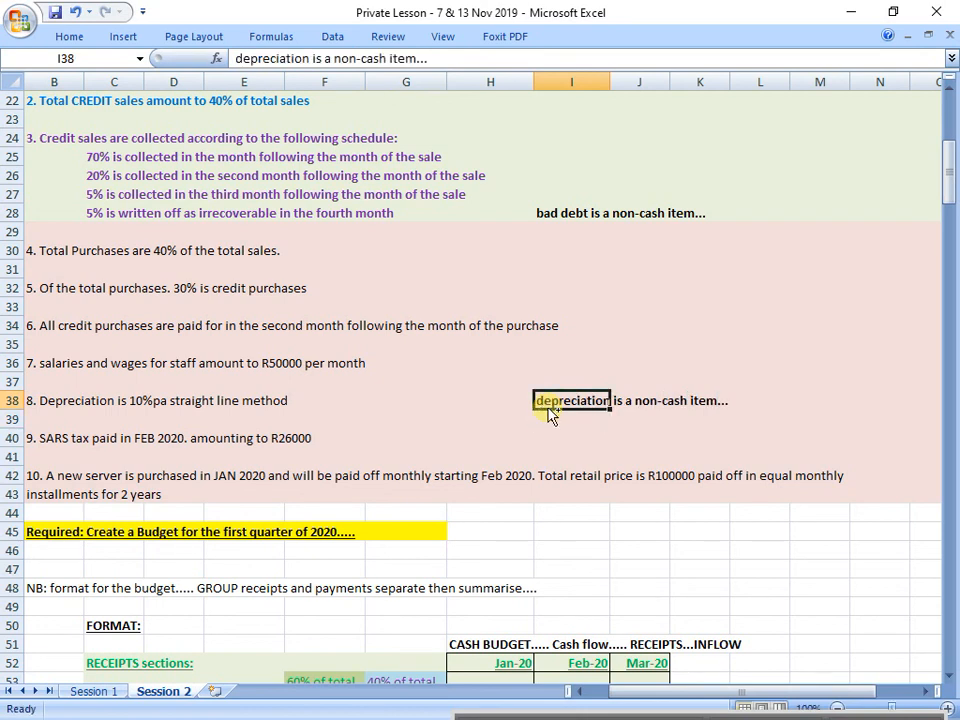
Step: Review the depreciation line in row 38 and the bad debt write-off rule in row 28 with their notes
{"action": "mouse_move", "coordinate": [73, 401]}
{"action": "left_mouse_down"}
{"action": "mouse_move", "coordinate": [563, 390]}
{"action": "mouse_move", "coordinate": [801, 416]}
{"action": "mouse_move", "coordinate": [819, 407]}
{"action": "left_mouse_up"}
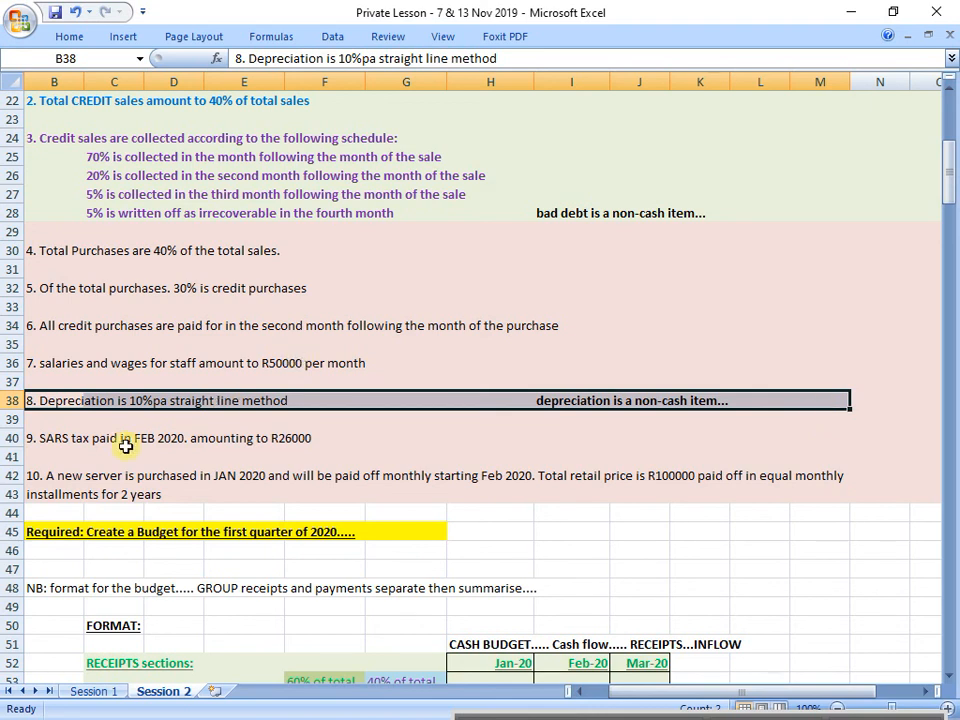
{"action": "left_click_drag", "start_coordinate": [45, 400], "coordinate": [810, 392]}
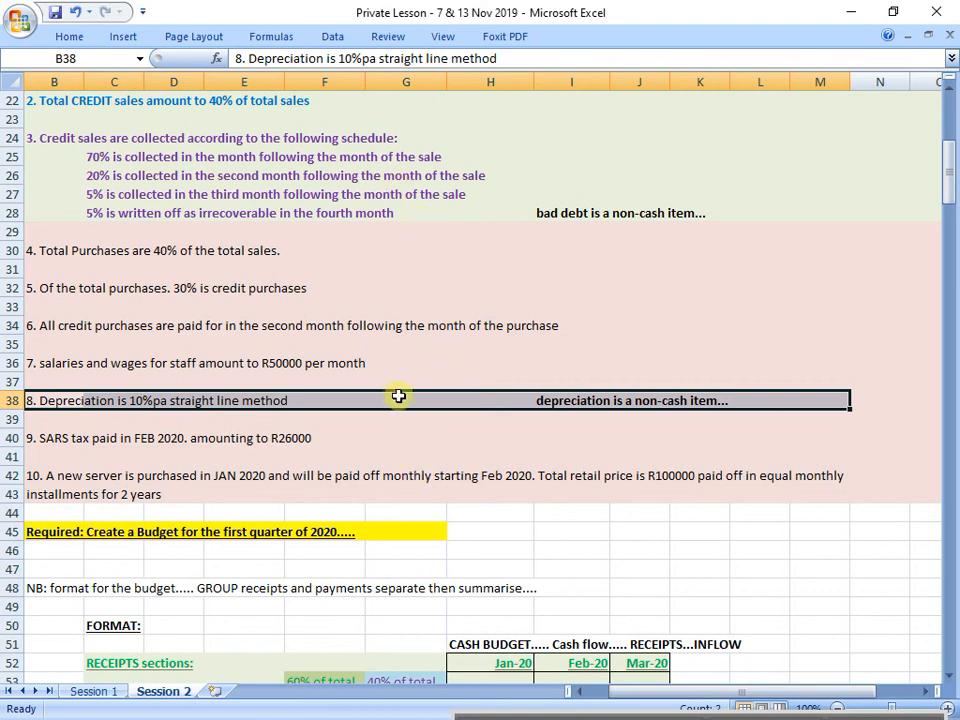
{"action": "left_click_drag", "start_coordinate": [90, 208], "coordinate": [700, 213]}
Step: Colour November's February receipt in I56 purple
{"action": "scroll", "coordinate": [407, 329], "scroll_direction": "down", "scroll_amount": 5}
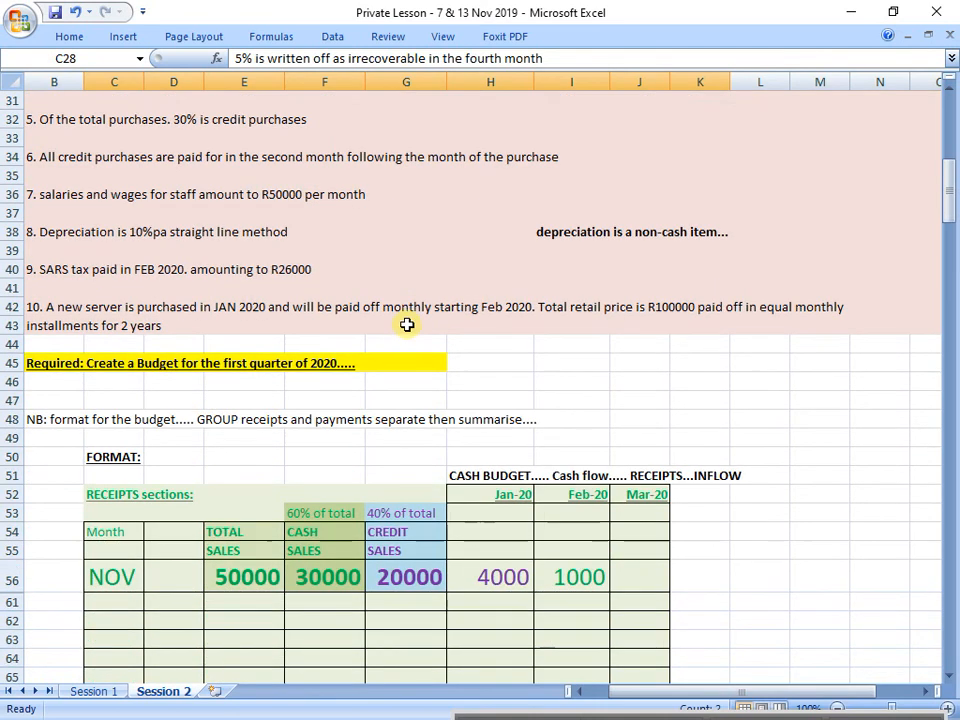
{"action": "left_click_drag", "start_coordinate": [118, 463], "coordinate": [598, 460]}
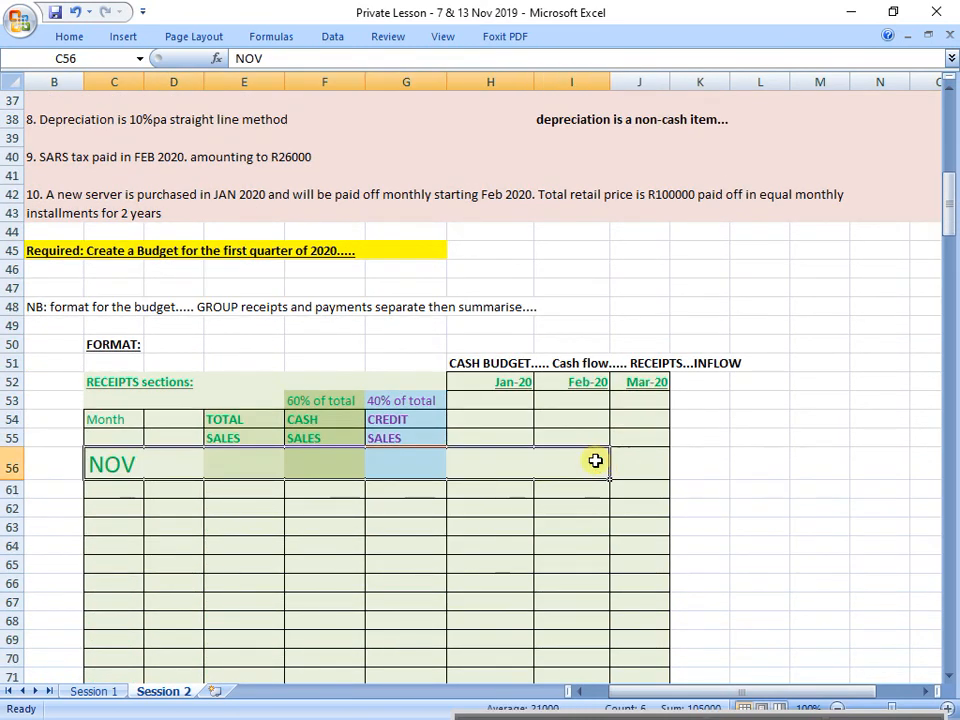
{"action": "left_click", "coordinate": [598, 460]}
{"action": "left_click", "coordinate": [83, 40]}
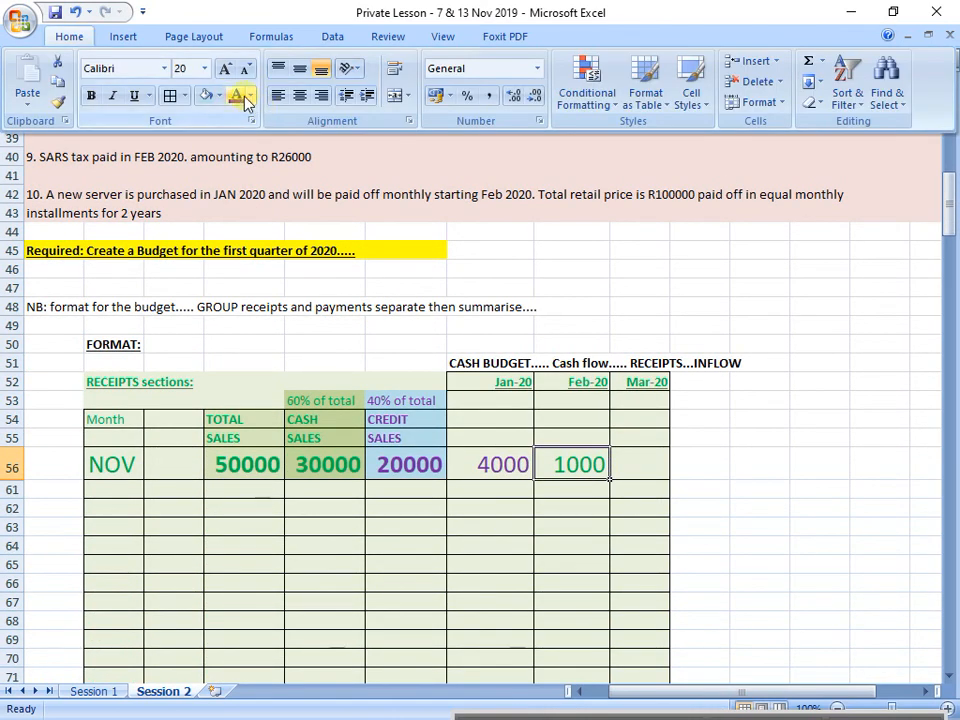
{"action": "left_click", "coordinate": [248, 505]}
Step: Unhide the December to March sales rows 57 to 60 below November
{"action": "left_click_drag", "start_coordinate": [6, 476], "coordinate": [8, 488]}
{"action": "right_click", "coordinate": [7, 488]}
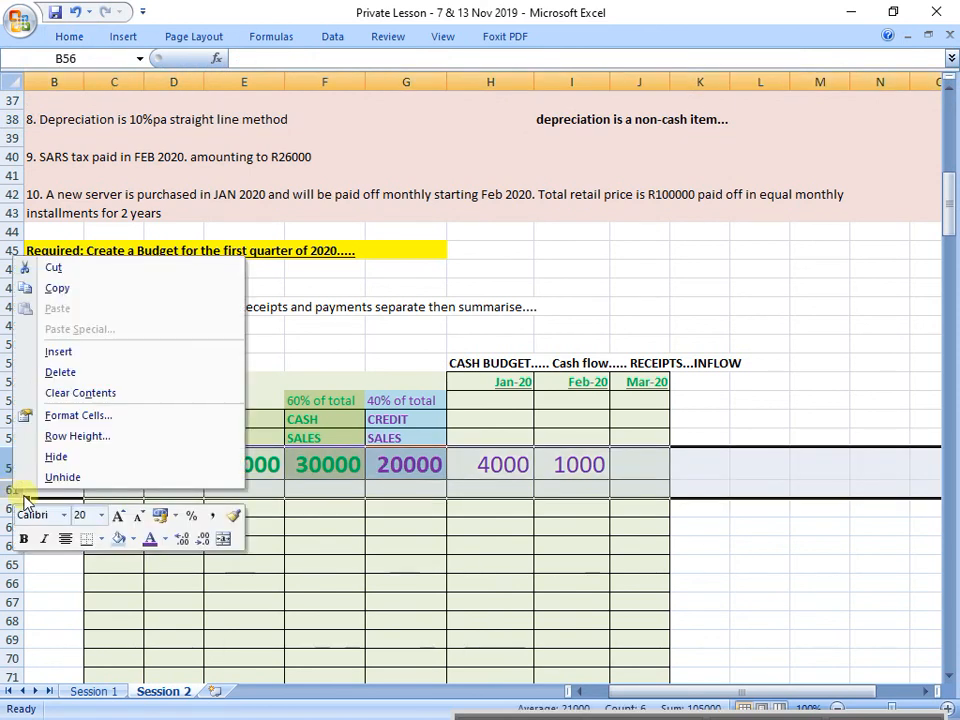
{"action": "left_click", "coordinate": [58, 476]}
{"action": "left_click", "coordinate": [216, 548]}
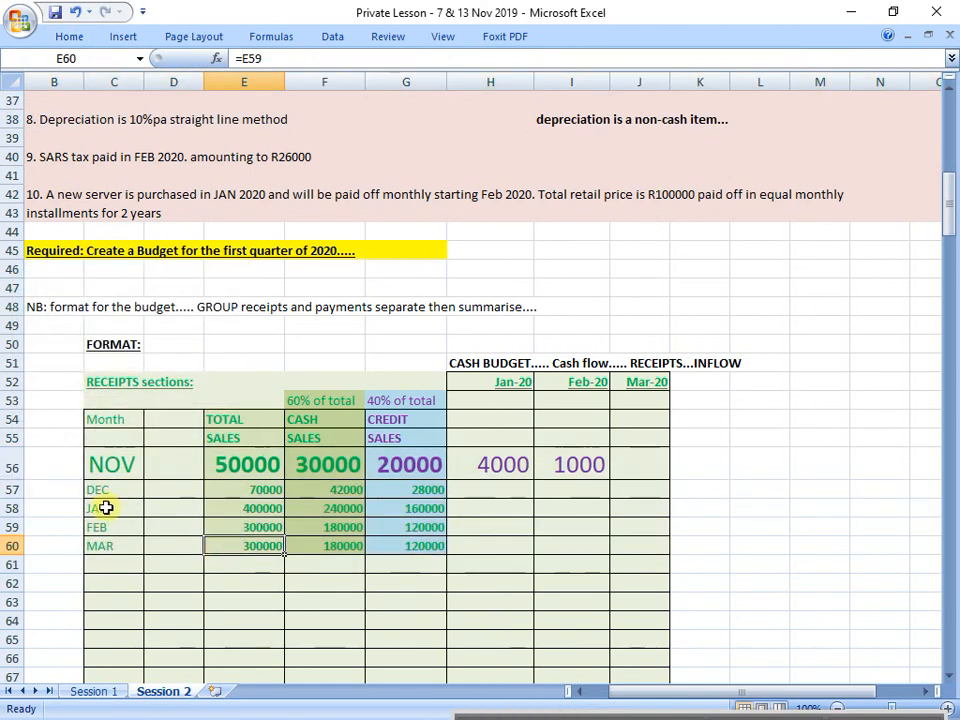
Step: Copy the December row's formatting onto November's row 56 with Format Painter
{"action": "left_click", "coordinate": [11, 489]}
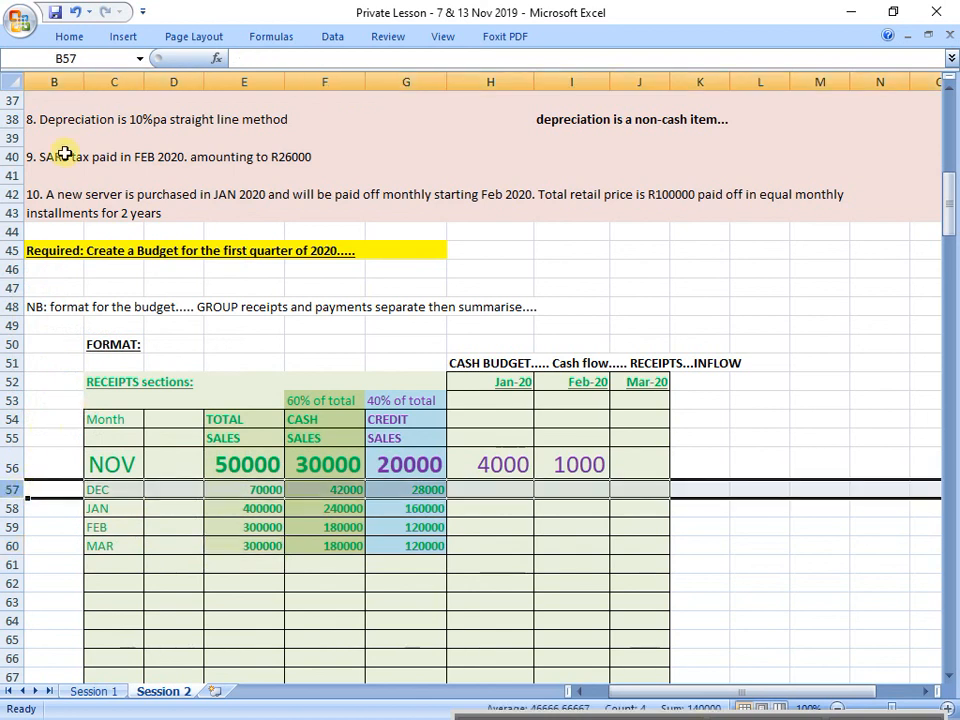
{"action": "left_click", "coordinate": [69, 36]}
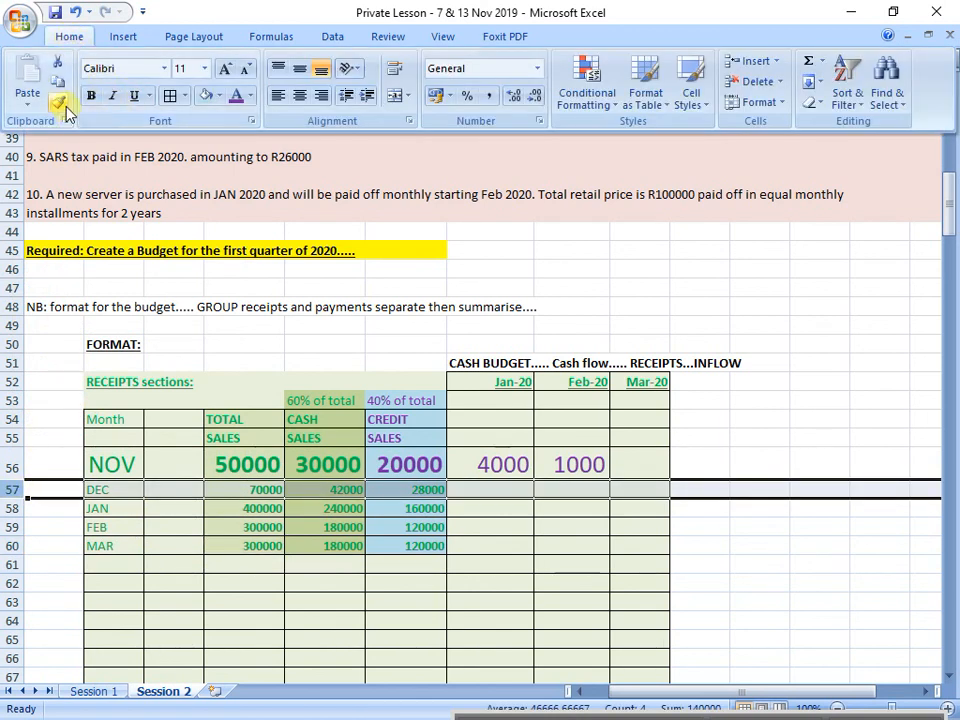
{"action": "left_click", "coordinate": [59, 101]}
{"action": "left_click", "coordinate": [14, 472]}
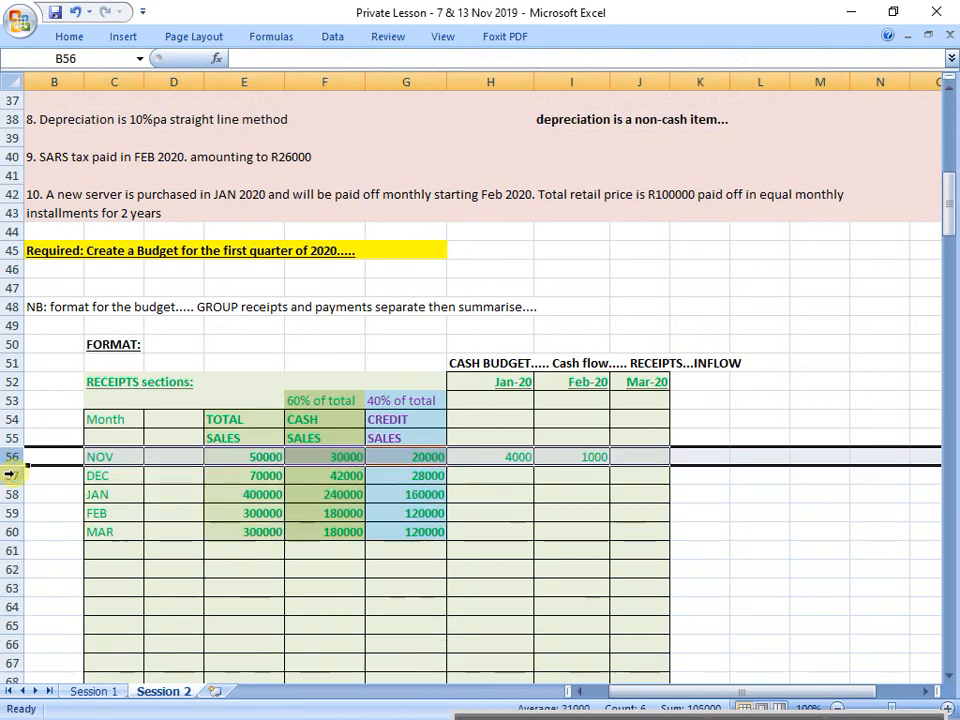
{"action": "left_click", "coordinate": [405, 531]}
Step: Colour November's credit sales and its January and February receipts in G56:I56 purple
{"action": "left_click_drag", "start_coordinate": [436, 452], "coordinate": [595, 456]}
{"action": "left_click", "coordinate": [70, 37]}
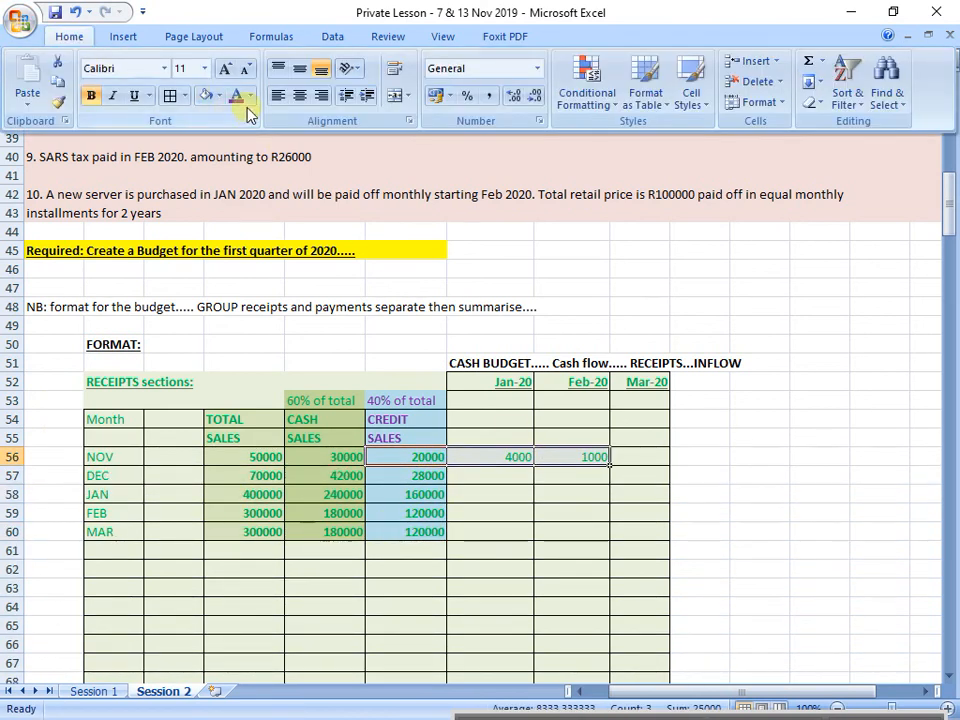
{"action": "left_click", "coordinate": [188, 94]}
{"action": "left_click", "coordinate": [435, 514]}
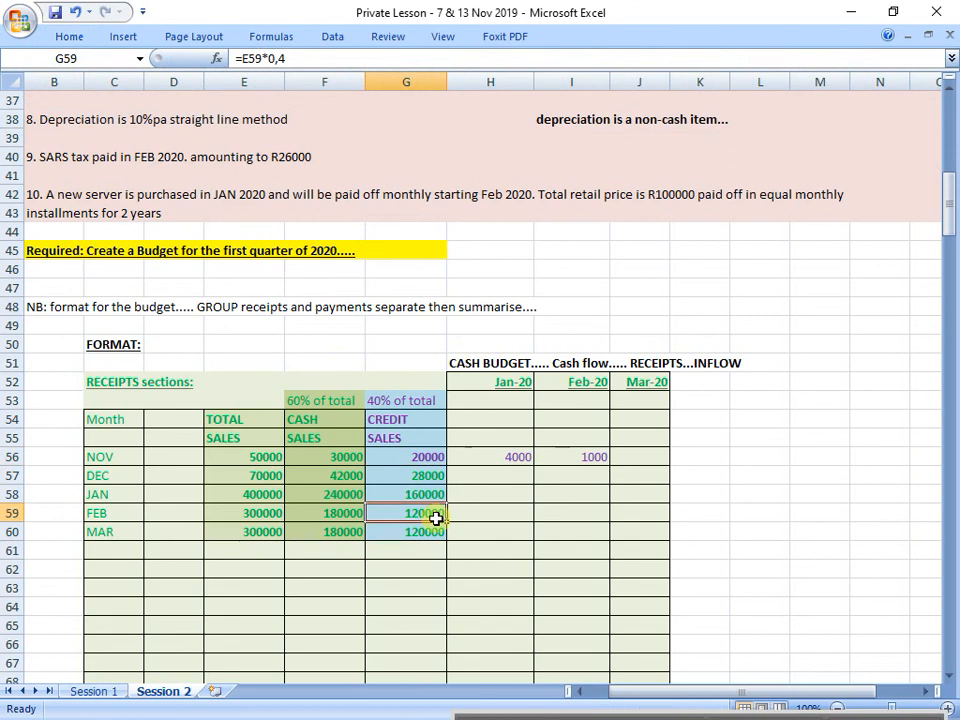
Step: Enlarge December's credit sales in G57 to font size 24 and widen column G to fit
{"action": "left_click", "coordinate": [420, 476]}
{"action": "left_click", "coordinate": [69, 36]}
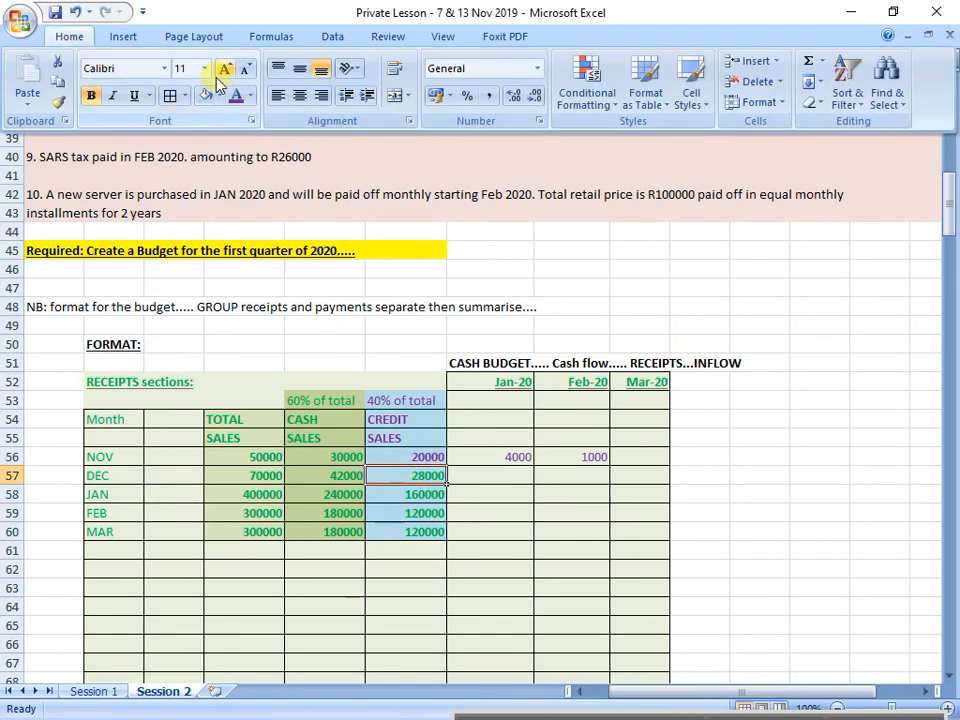
{"action": "left_click", "coordinate": [204, 68]}
{"action": "left_click", "coordinate": [185, 250]}
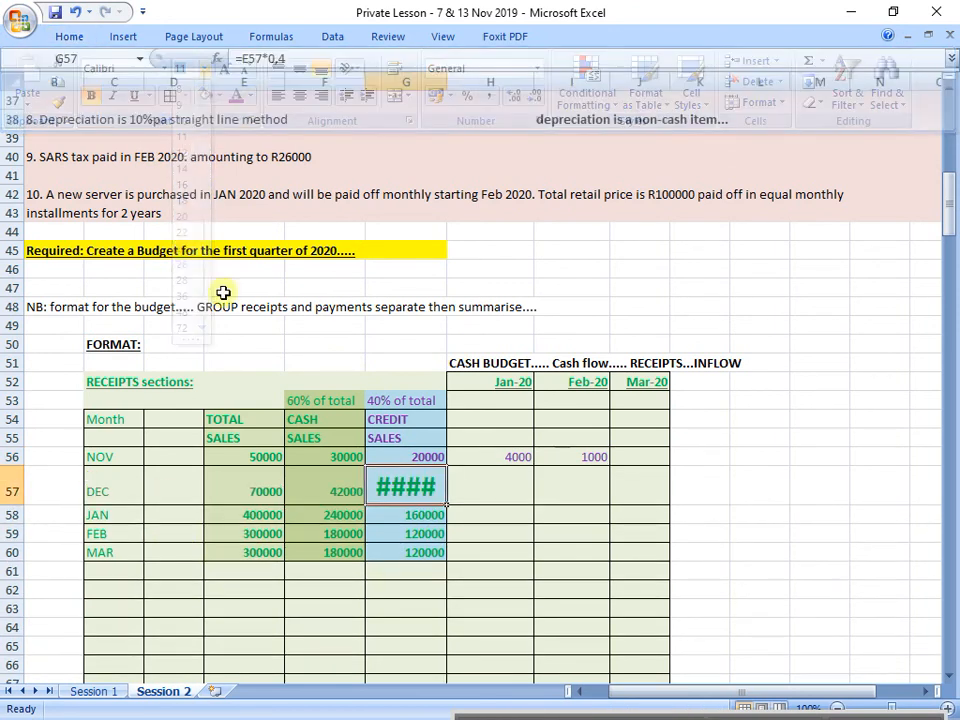
{"action": "left_click", "coordinate": [522, 457]}
{"action": "left_click_drag", "start_coordinate": [445, 92], "coordinate": [478, 84]}
Step: Colour December's credit sales figure in G57 purple
{"action": "left_click", "coordinate": [423, 418]}
{"action": "left_click_drag", "start_coordinate": [423, 418], "coordinate": [420, 486]}
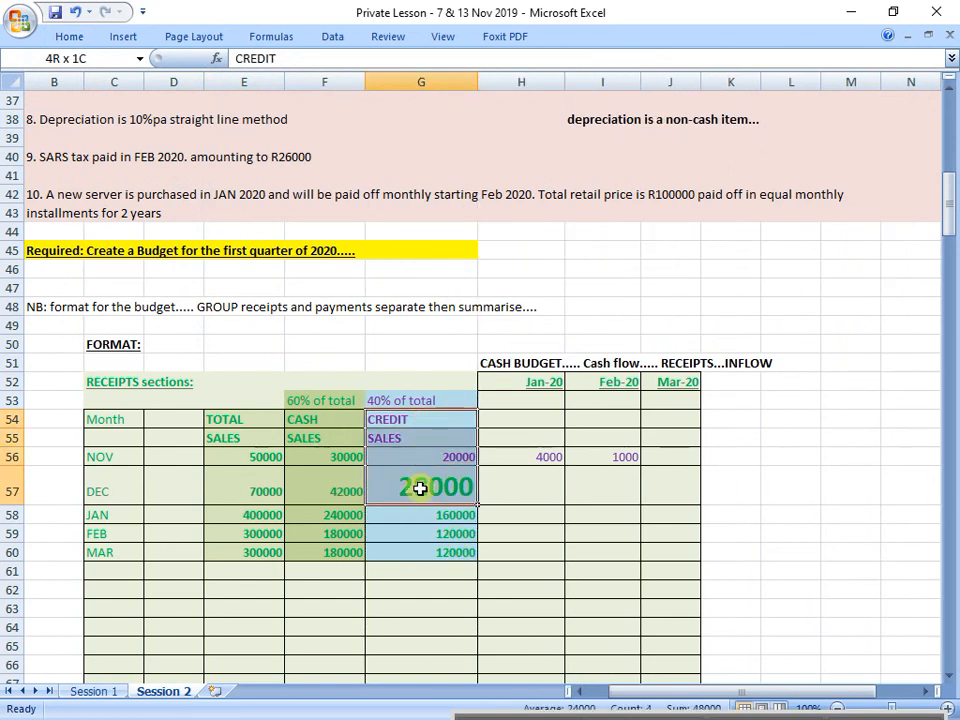
{"action": "left_click", "coordinate": [420, 486]}
{"action": "left_click", "coordinate": [78, 37]}
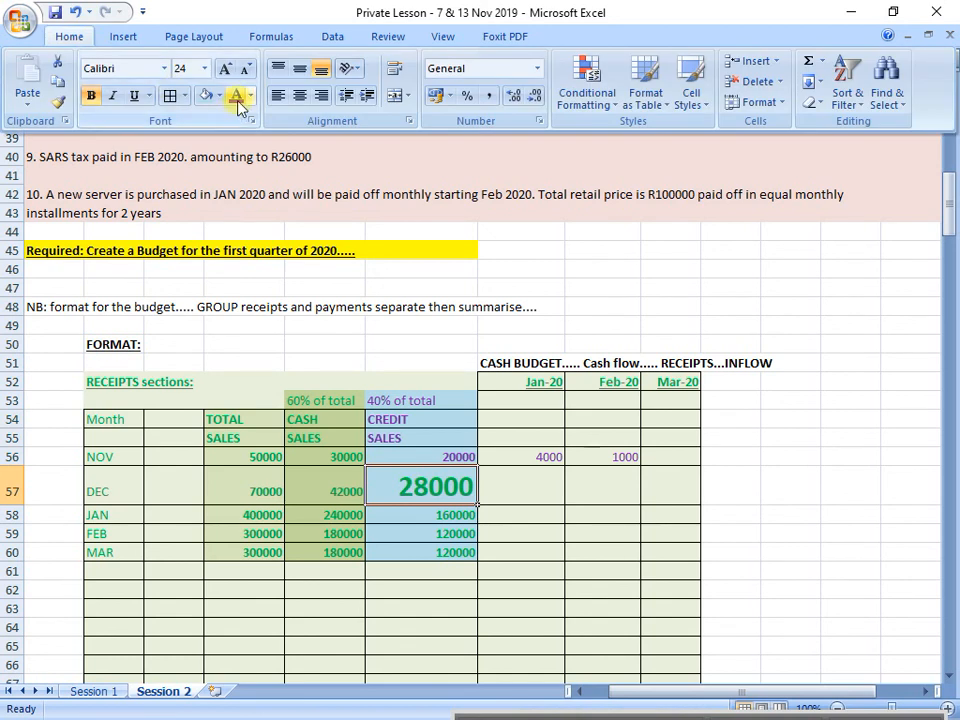
{"action": "left_click", "coordinate": [236, 98]}
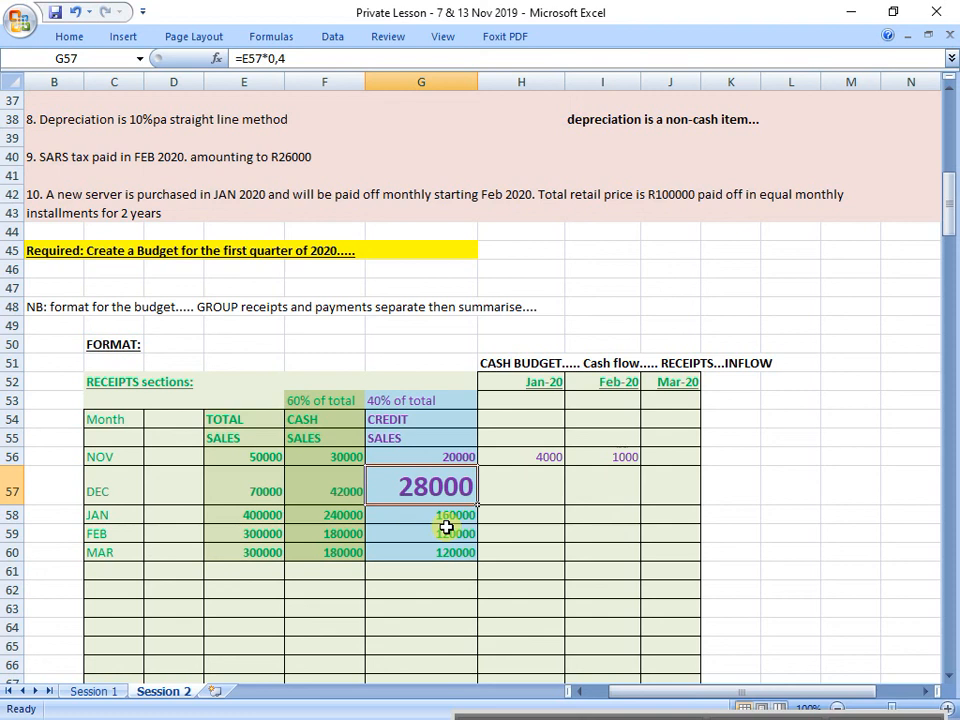
Step: Review the collection schedule in rows 24 to 28 against December's credit sales, focusing on the following-month 70% rule in row 25
{"action": "scroll", "coordinate": [419, 434], "scroll_direction": "up", "scroll_amount": 6}
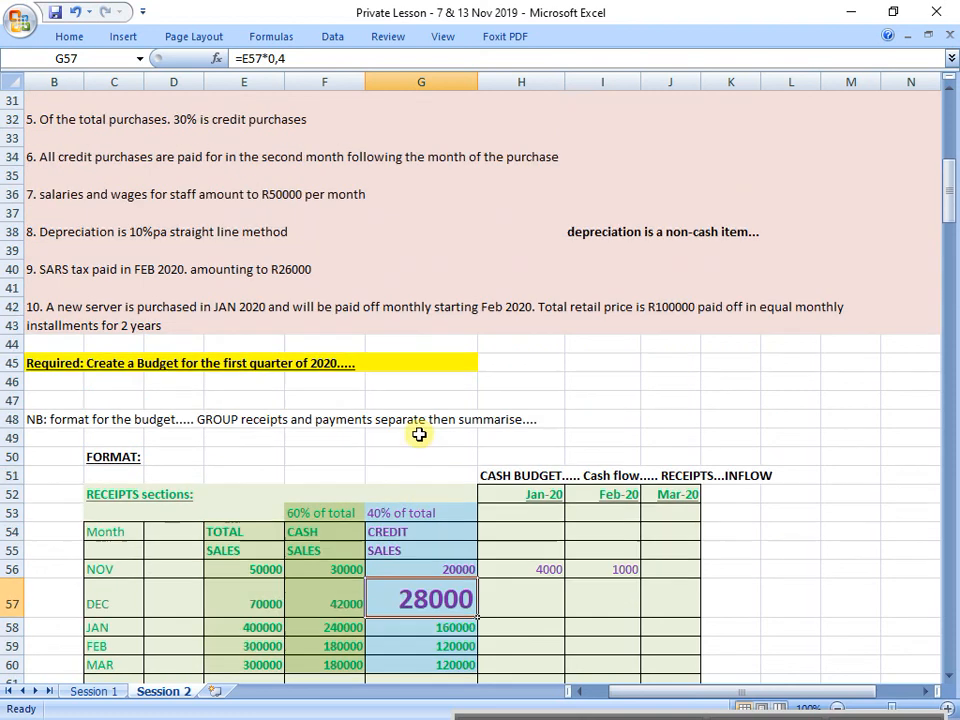
{"action": "scroll", "coordinate": [419, 434], "scroll_direction": "up", "scroll_amount": 1}
{"action": "left_click_drag", "start_coordinate": [60, 252], "coordinate": [514, 328]}
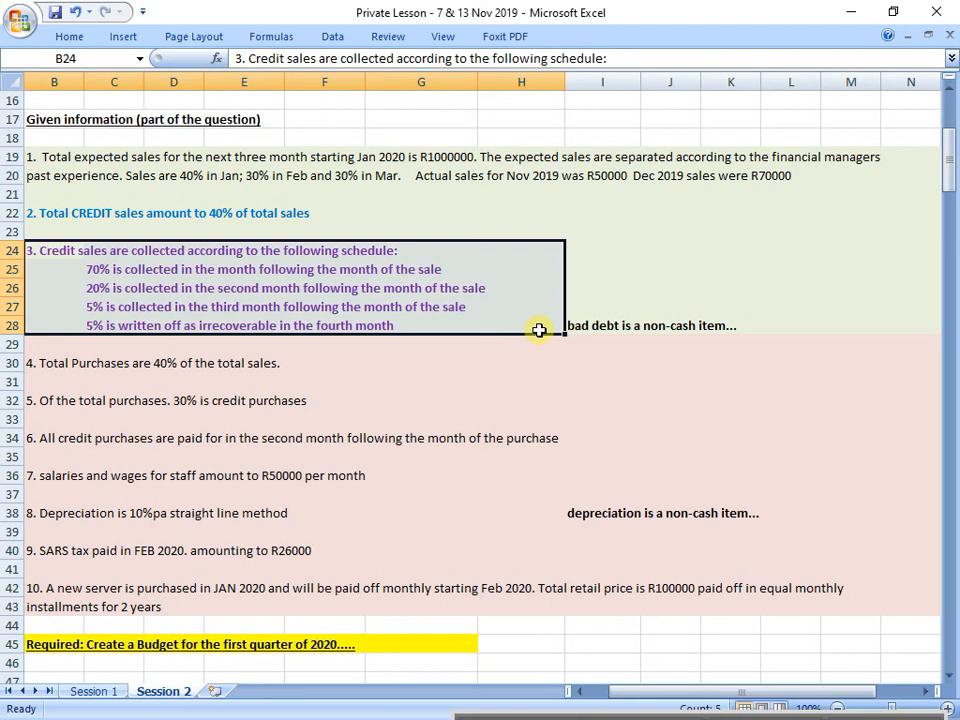
{"action": "scroll", "coordinate": [330, 456], "scroll_direction": "down", "scroll_amount": 6}
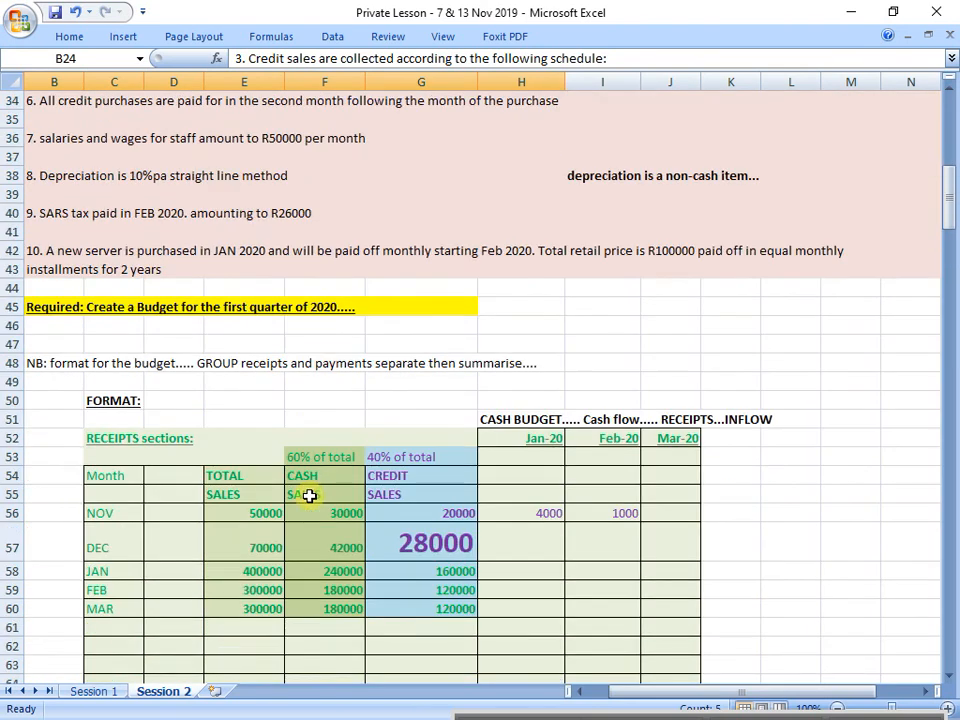
{"action": "left_click", "coordinate": [10, 547]}
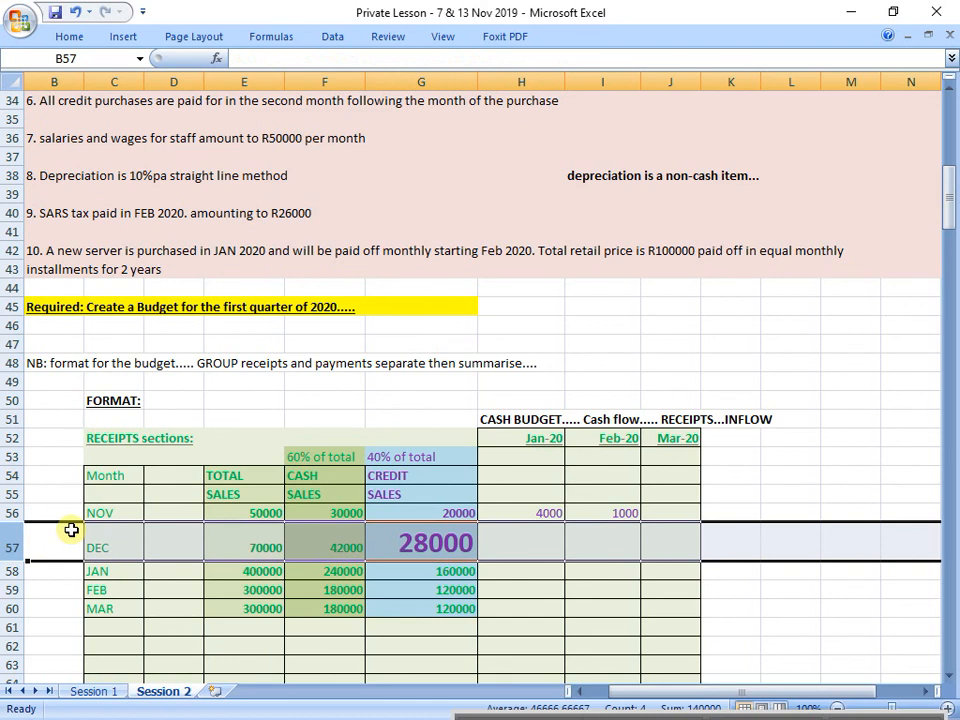
{"action": "left_click", "coordinate": [453, 545]}
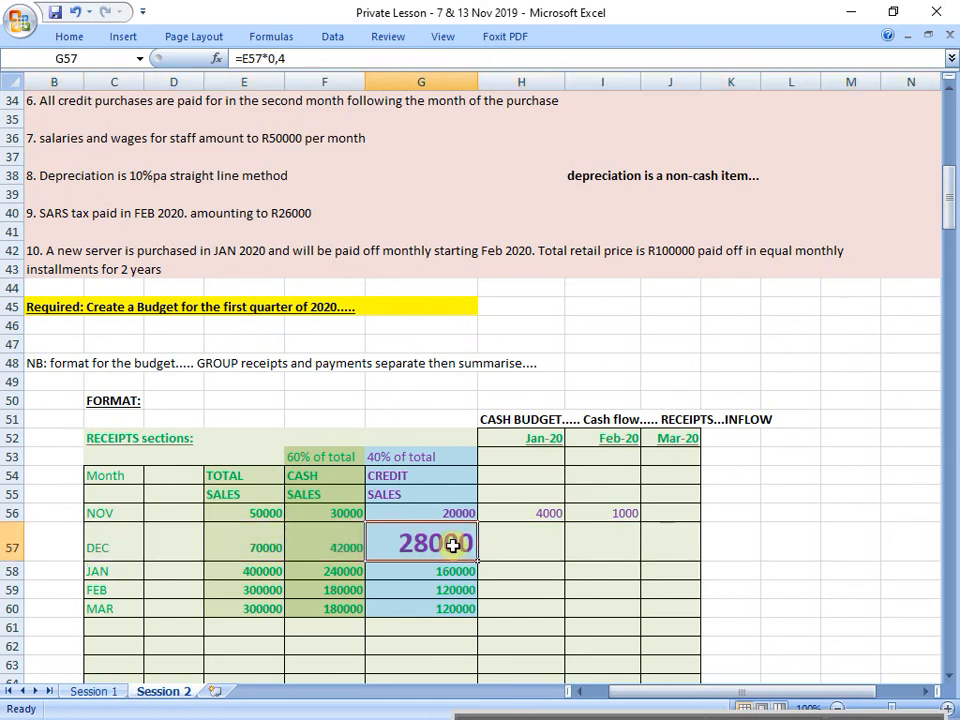
{"action": "scroll", "coordinate": [454, 544], "scroll_direction": "up", "scroll_amount": 6}
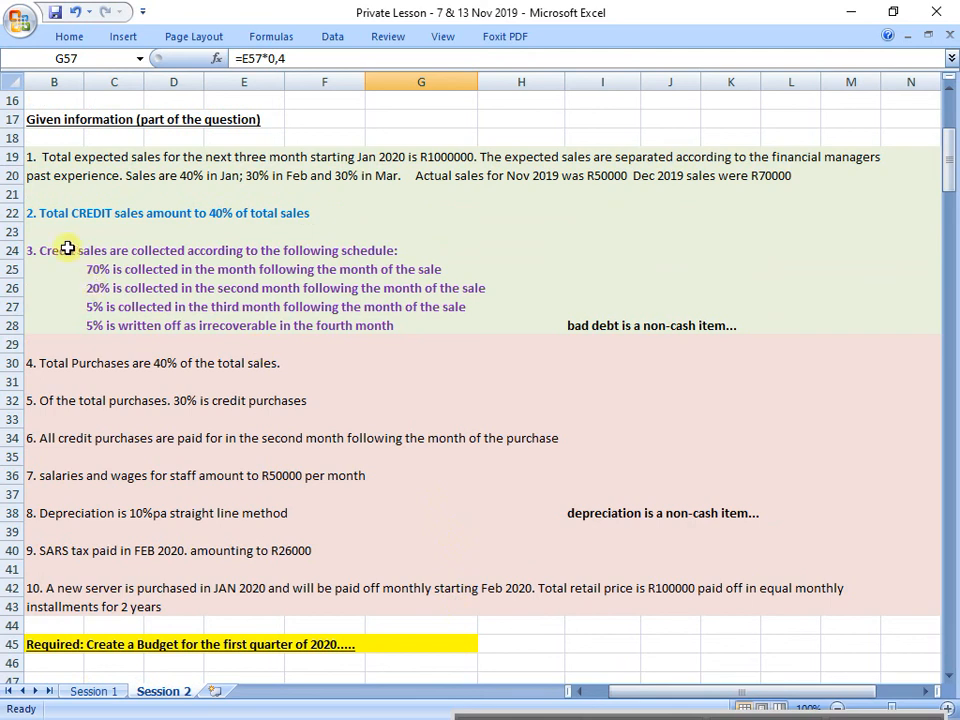
{"action": "left_click_drag", "start_coordinate": [67, 248], "coordinate": [495, 318]}
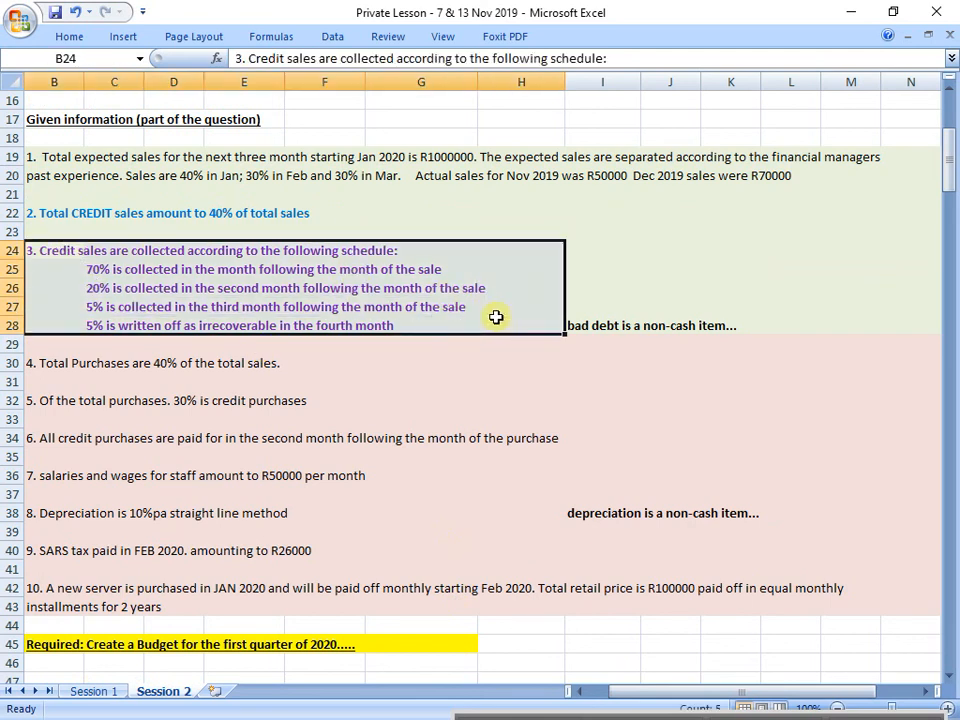
{"action": "left_click", "coordinate": [14, 266]}
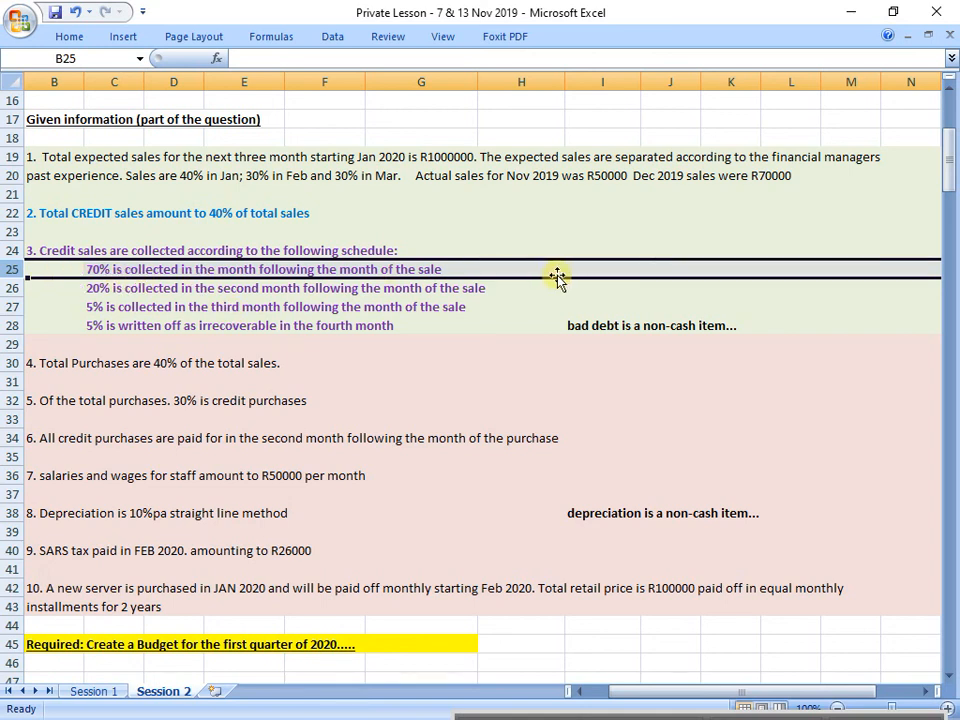
Step: Calculate January's receipt from December's credit sales in H57 as 70% with =G57*0,7
{"action": "scroll", "coordinate": [557, 277], "scroll_direction": "down", "scroll_amount": 6}
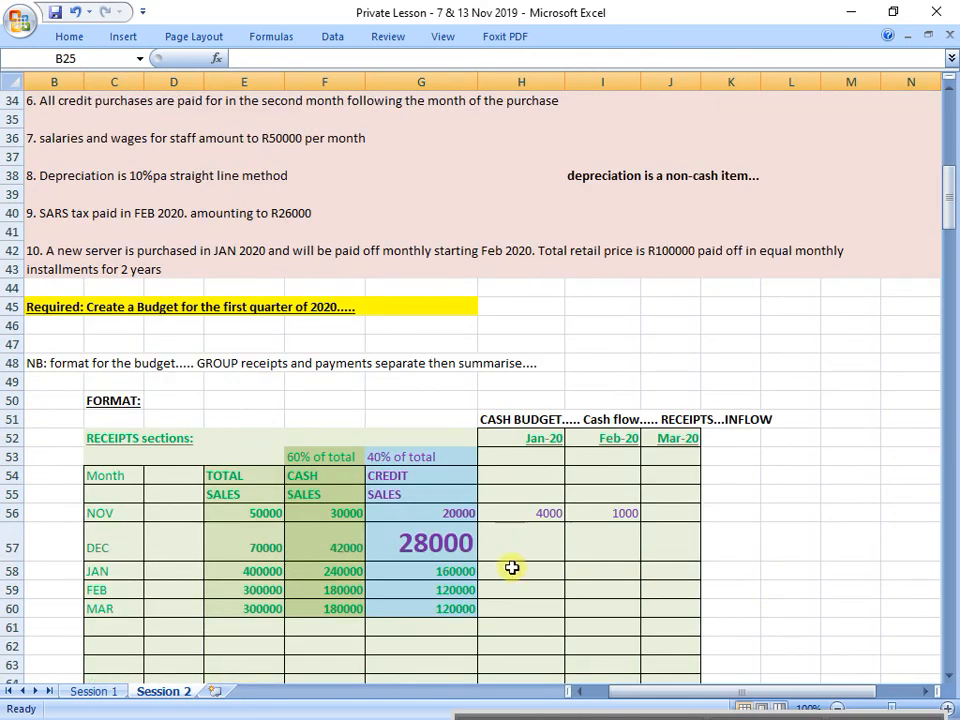
{"action": "left_click", "coordinate": [523, 544]}
{"action": "type", "text": "="}
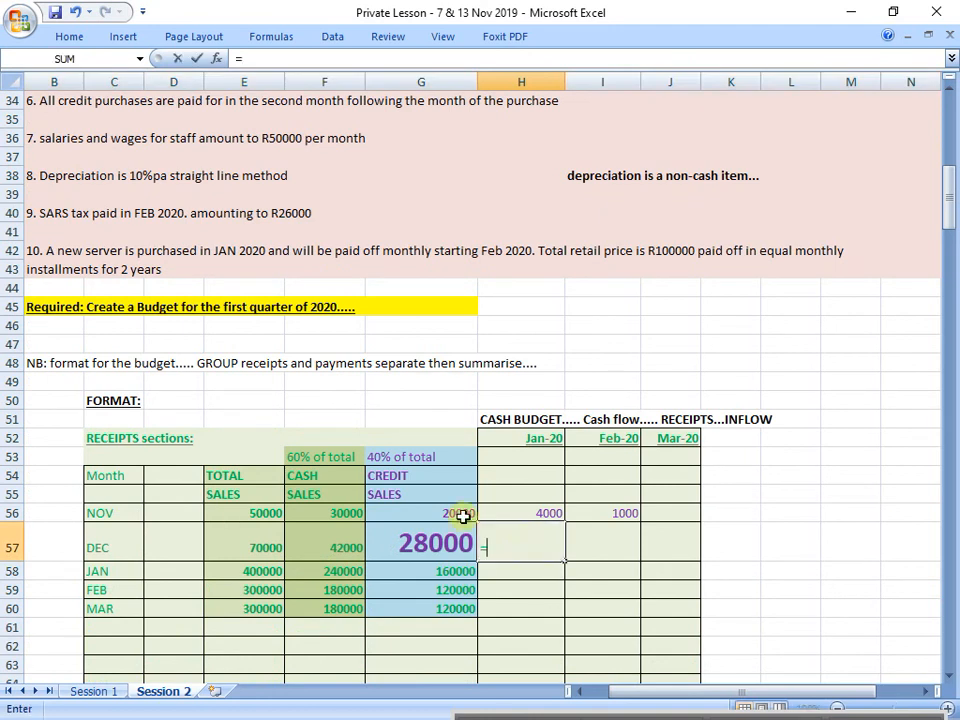
{"action": "key", "text": "Left"}
{"action": "type", "text": "*0"}
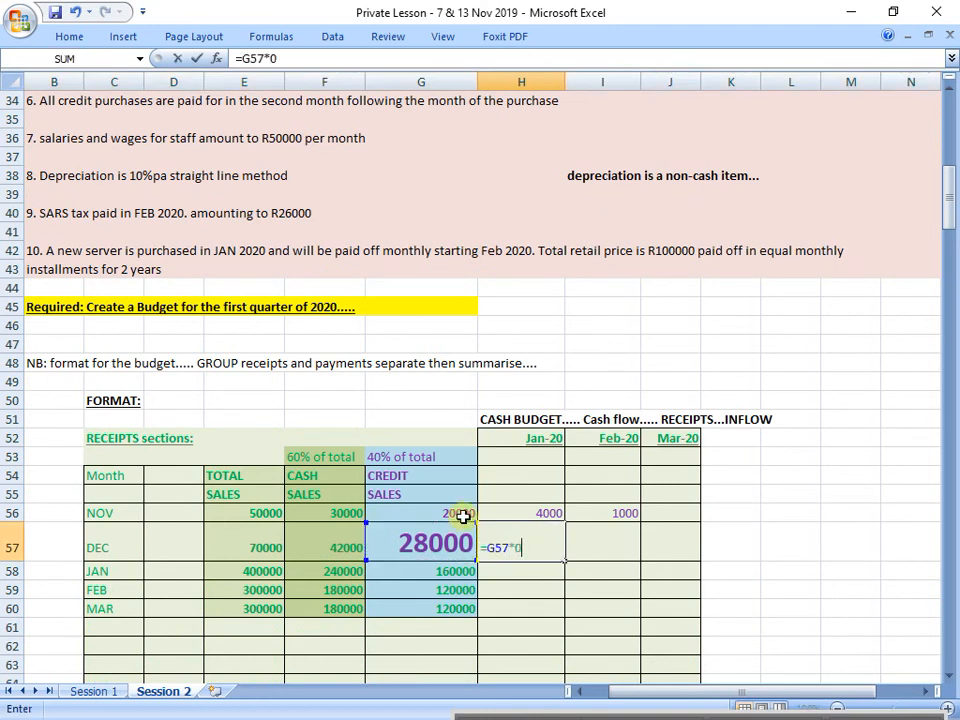
{"action": "type", "text": ".7"}
{"action": "key", "text": "Return"}
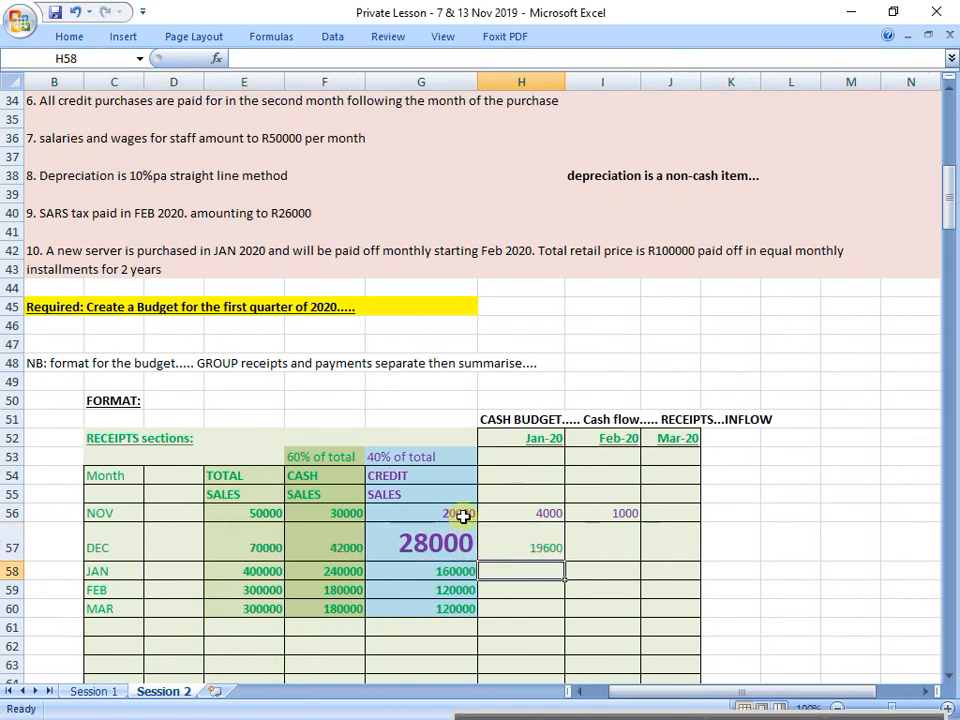
Step: Colour December's January receipt in H57 purple
{"action": "left_click", "coordinate": [506, 542]}
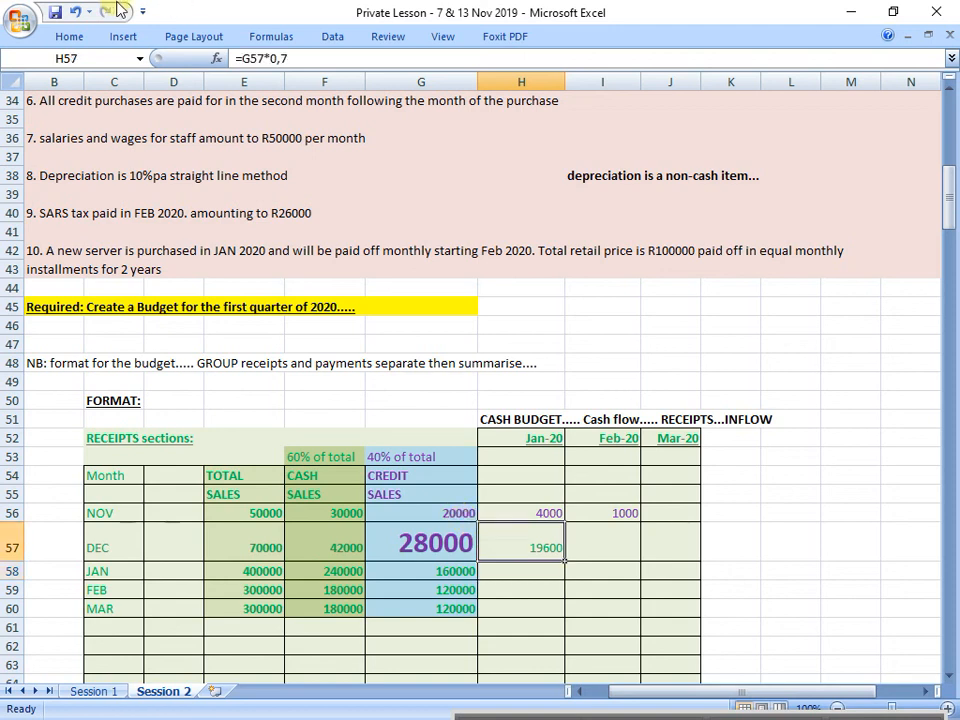
{"action": "left_click", "coordinate": [70, 36]}
{"action": "left_click", "coordinate": [236, 95]}
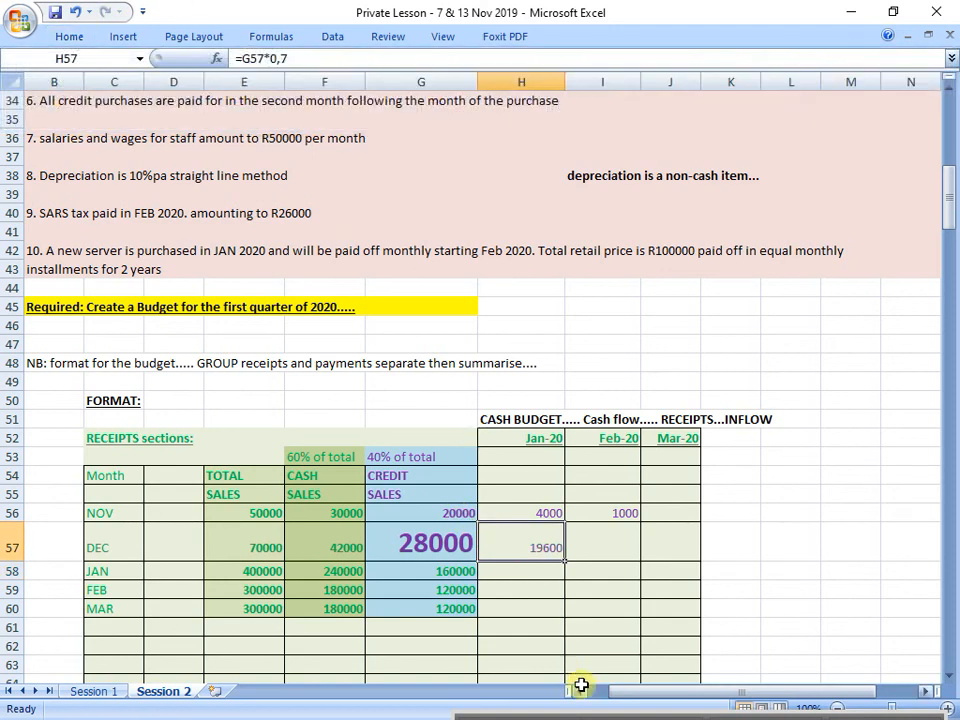
Step: Apply the second-month 20% rule in row 26 to December's credit sales by entering =G57*0,2 for February in I57
{"action": "left_click", "coordinate": [8, 541]}
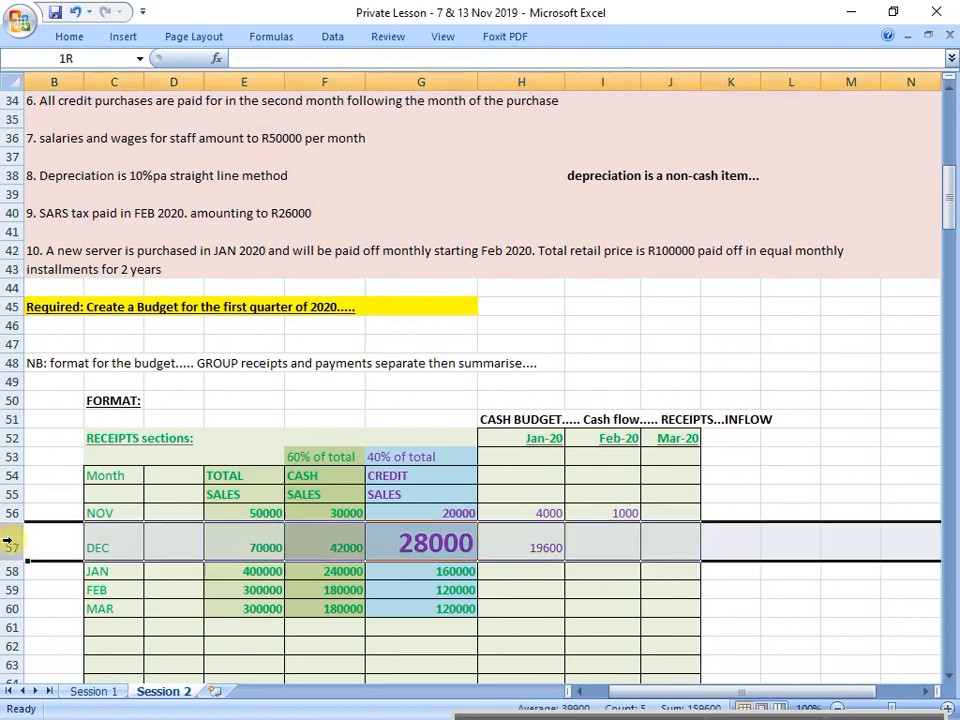
{"action": "scroll", "coordinate": [254, 522], "scroll_direction": "up", "scroll_amount": 5}
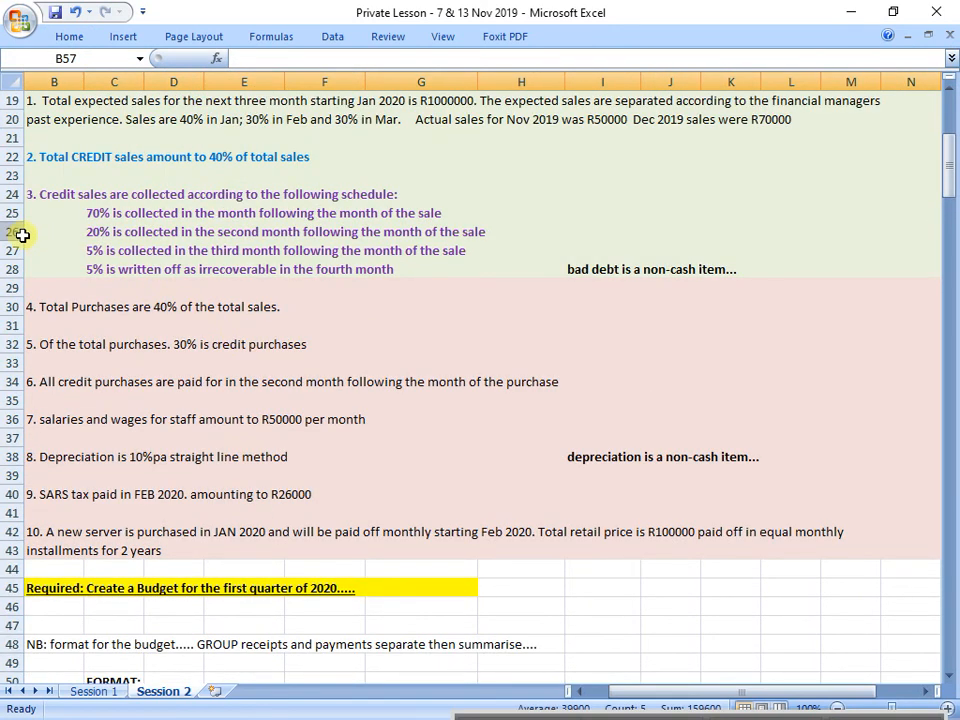
{"action": "left_click", "coordinate": [14, 232]}
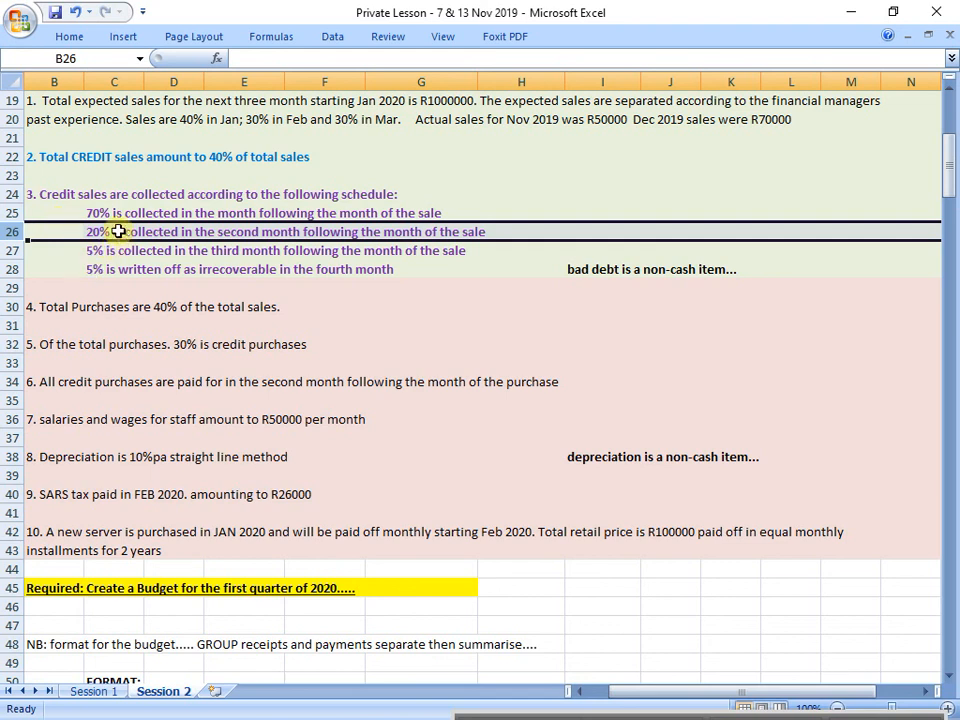
{"action": "scroll", "coordinate": [344, 245], "scroll_direction": "down", "scroll_amount": 4}
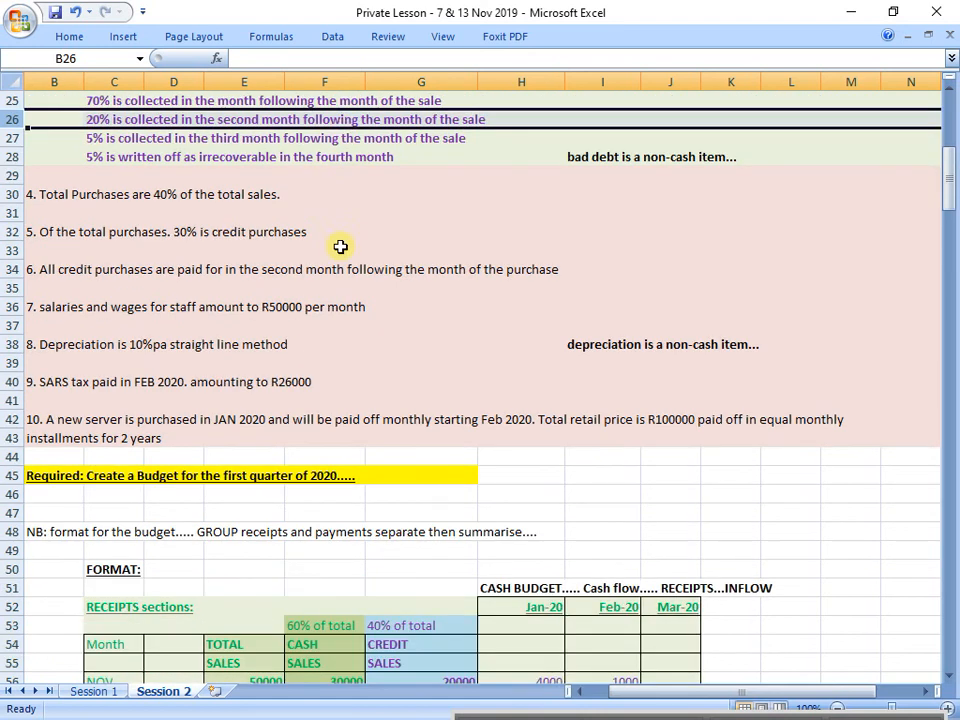
{"action": "left_click", "coordinate": [606, 582]}
{"action": "type", "text": "="}
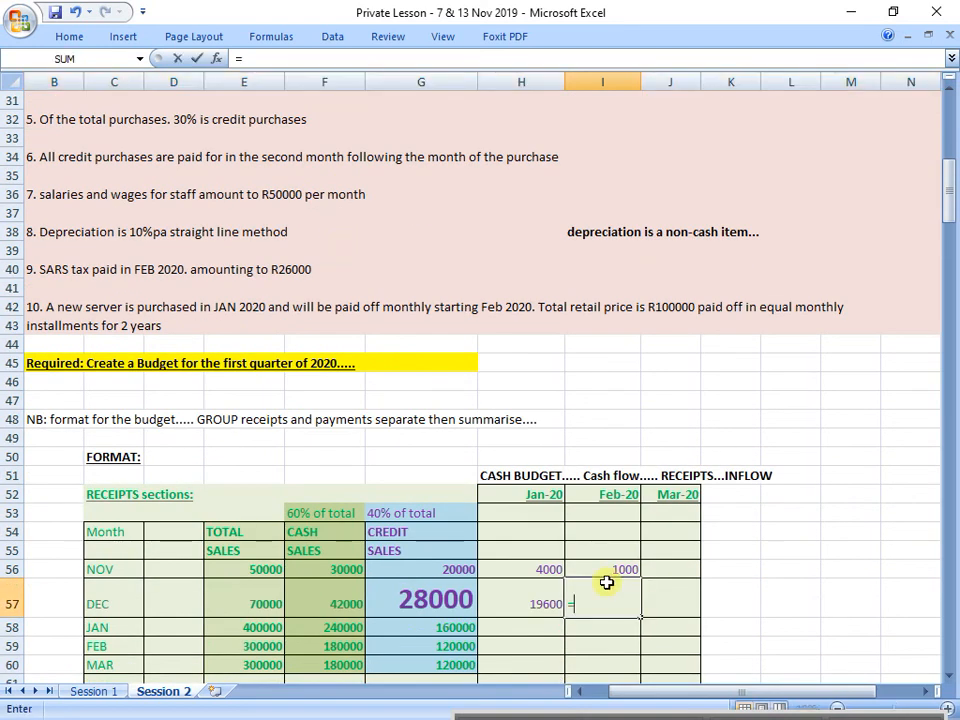
{"action": "left_click", "coordinate": [438, 606]}
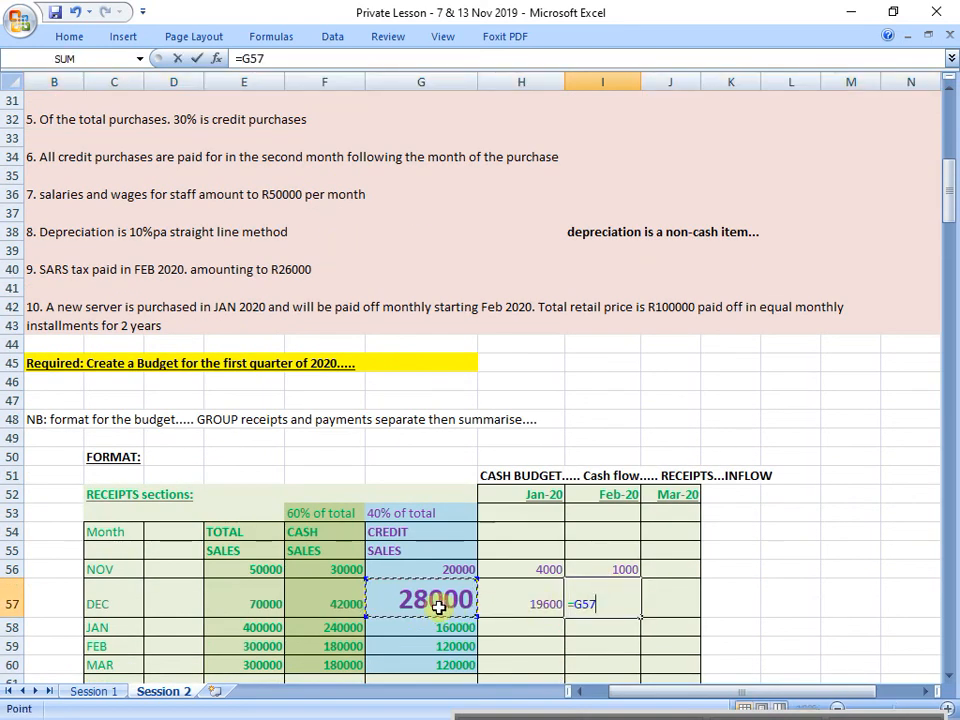
{"action": "type", "text": "*0,2"}
{"action": "key", "text": "Return"}
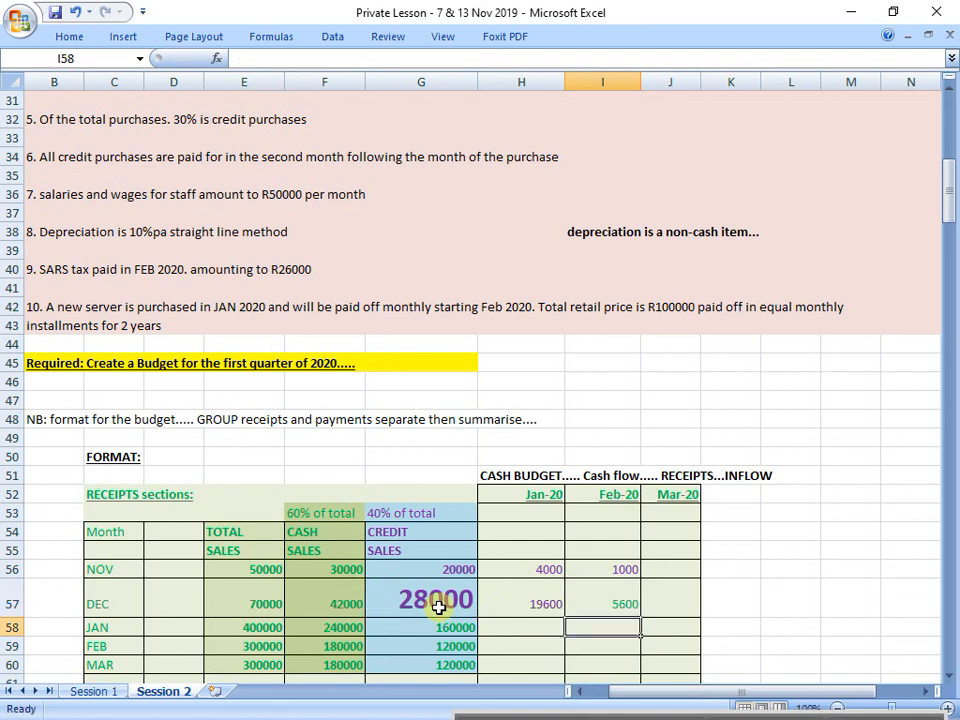
Step: Colour December's February receipt in I57 purple
{"action": "key", "text": "Up"}
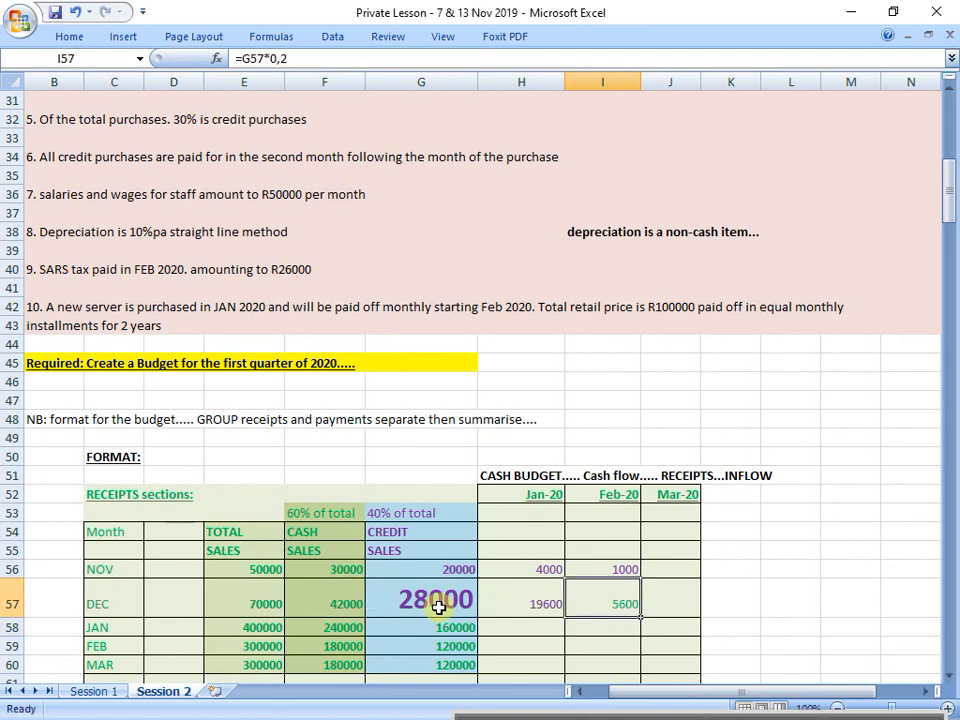
{"action": "left_click", "coordinate": [69, 36]}
{"action": "left_click", "coordinate": [237, 97]}
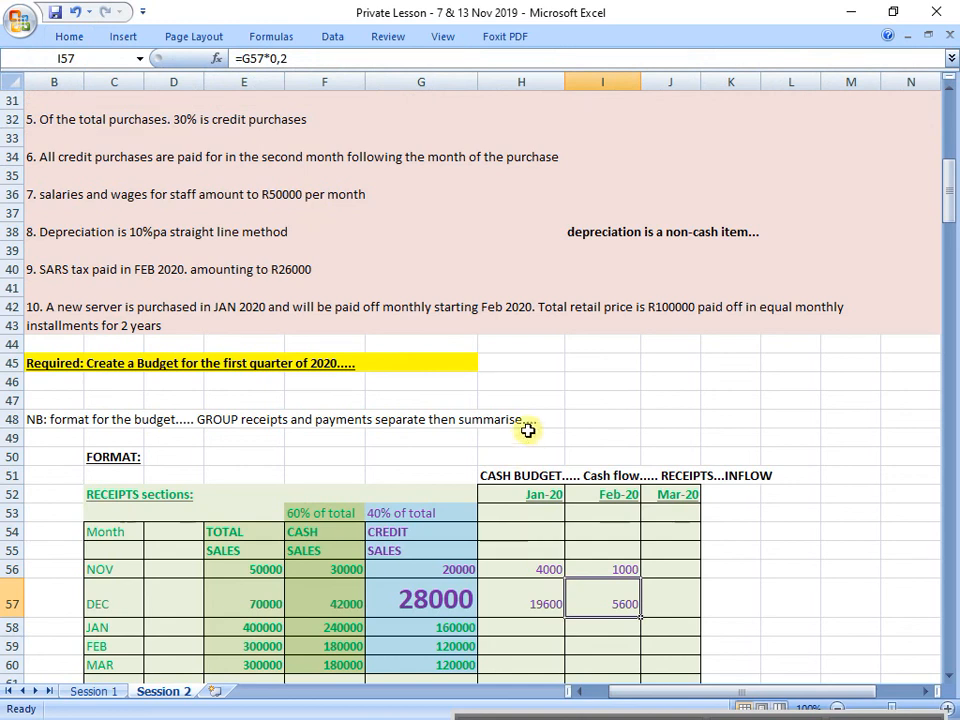
Step: Apply the third-month 5% rule in row 27 to December's credit sales by entering =G57*0,05 for March in J57
{"action": "scroll", "coordinate": [527, 413], "scroll_direction": "up", "scroll_amount": 2}
{"action": "scroll", "coordinate": [527, 413], "scroll_direction": "up", "scroll_amount": 2}
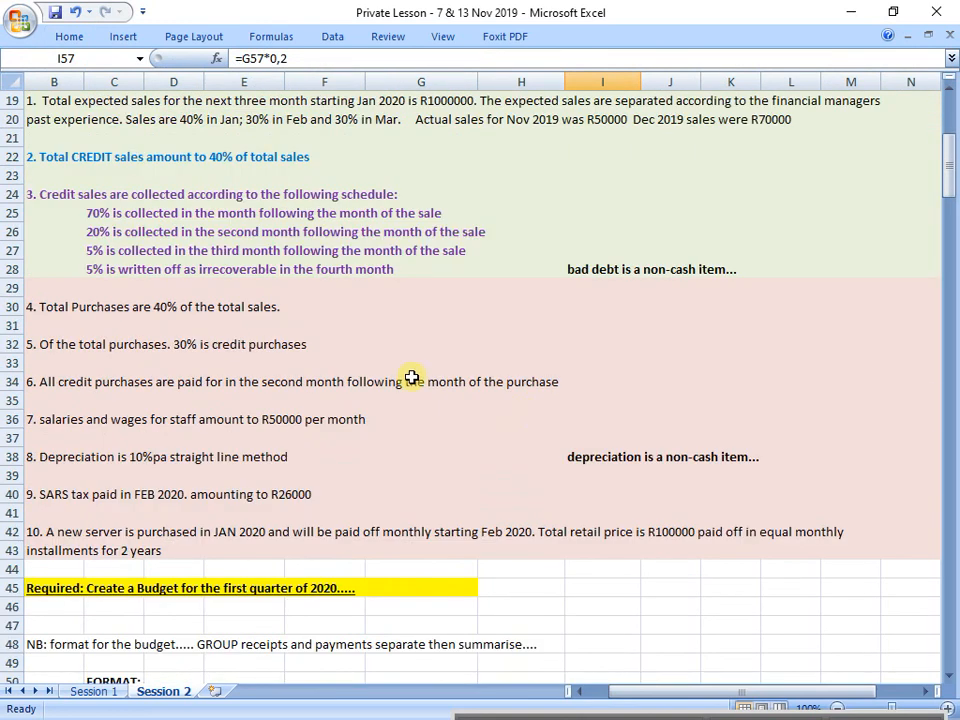
{"action": "left_click", "coordinate": [10, 250]}
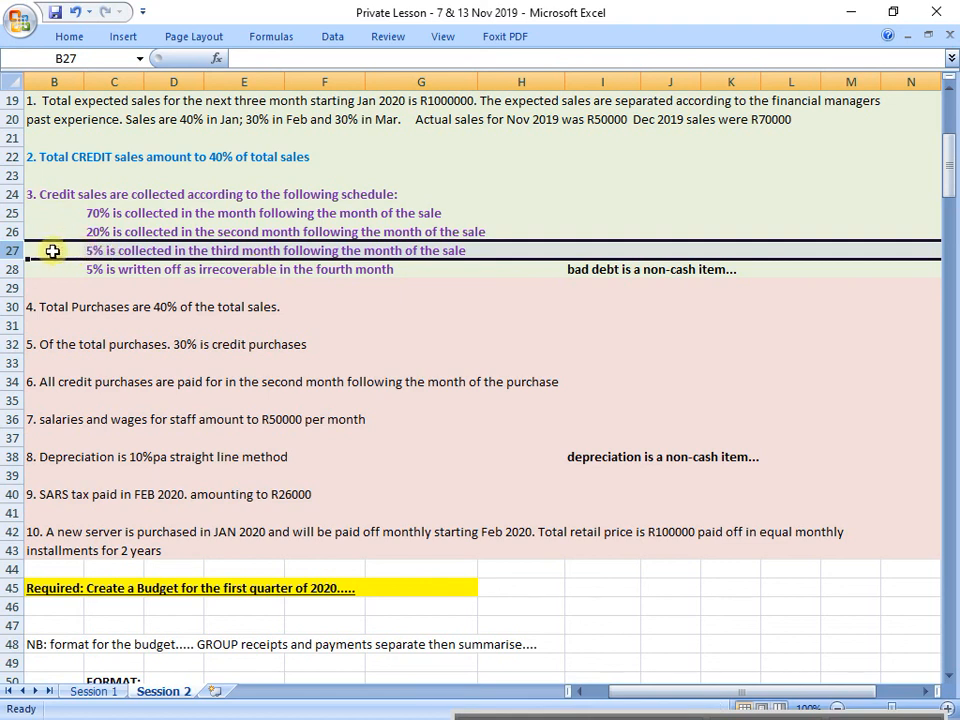
{"action": "scroll", "coordinate": [103, 309], "scroll_direction": "down", "scroll_amount": 6}
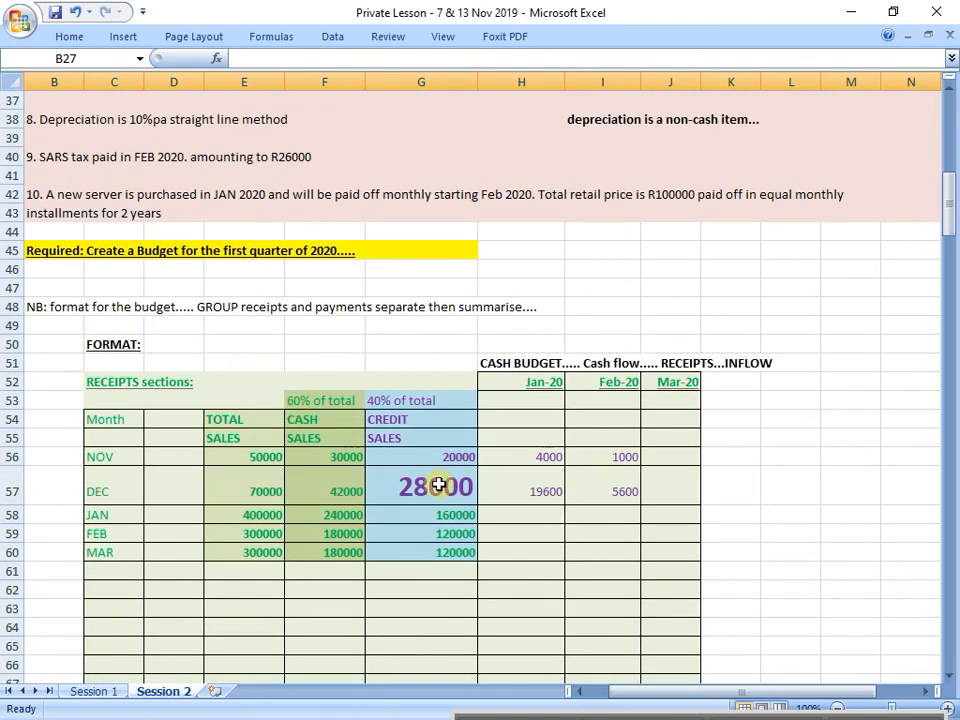
{"action": "left_click", "coordinate": [438, 485]}
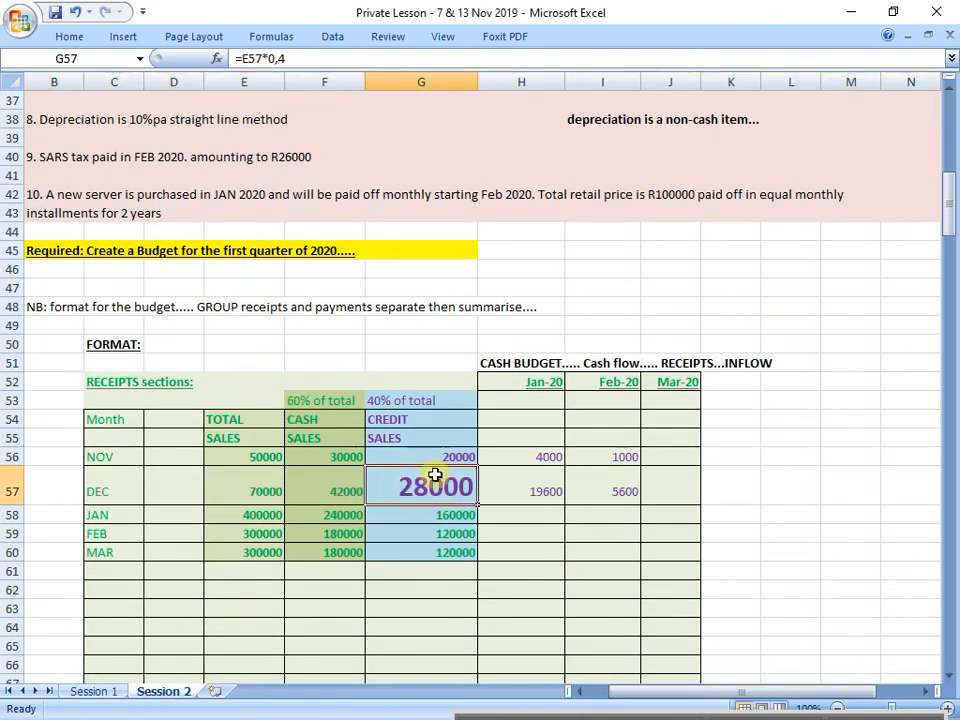
{"action": "left_click", "coordinate": [677, 493]}
{"action": "type", "text": "="}
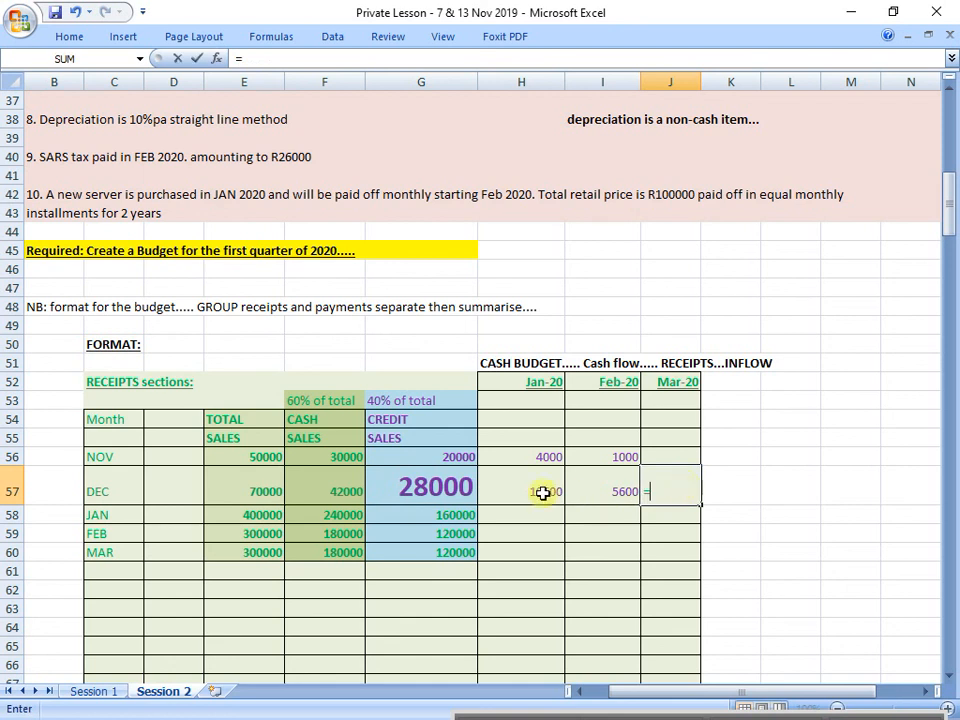
{"action": "left_click", "coordinate": [443, 495]}
{"action": "type", "text": "*0,"}
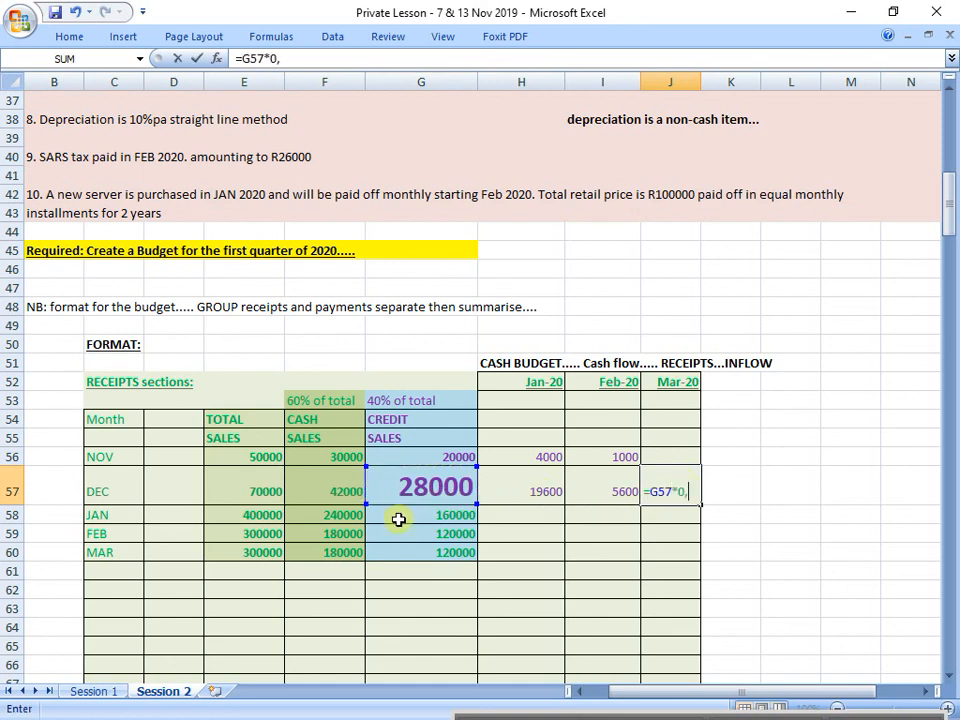
{"action": "type", "text": "05"}
{"action": "key", "text": "Return"}
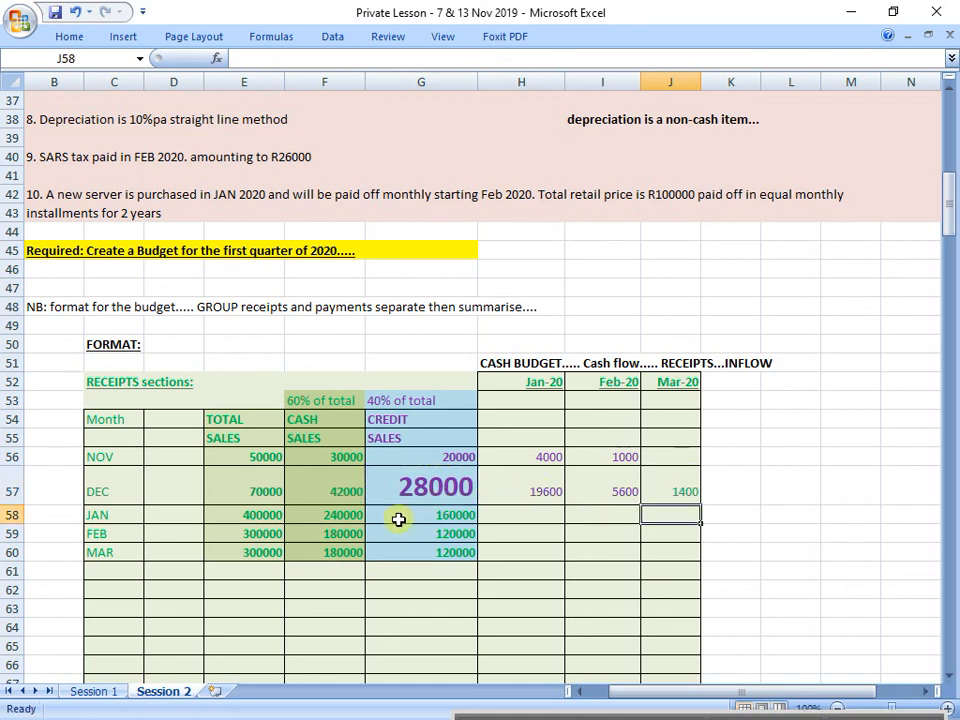
Step: Colour December's March receipt in J57 purple
{"action": "left_click", "coordinate": [669, 494]}
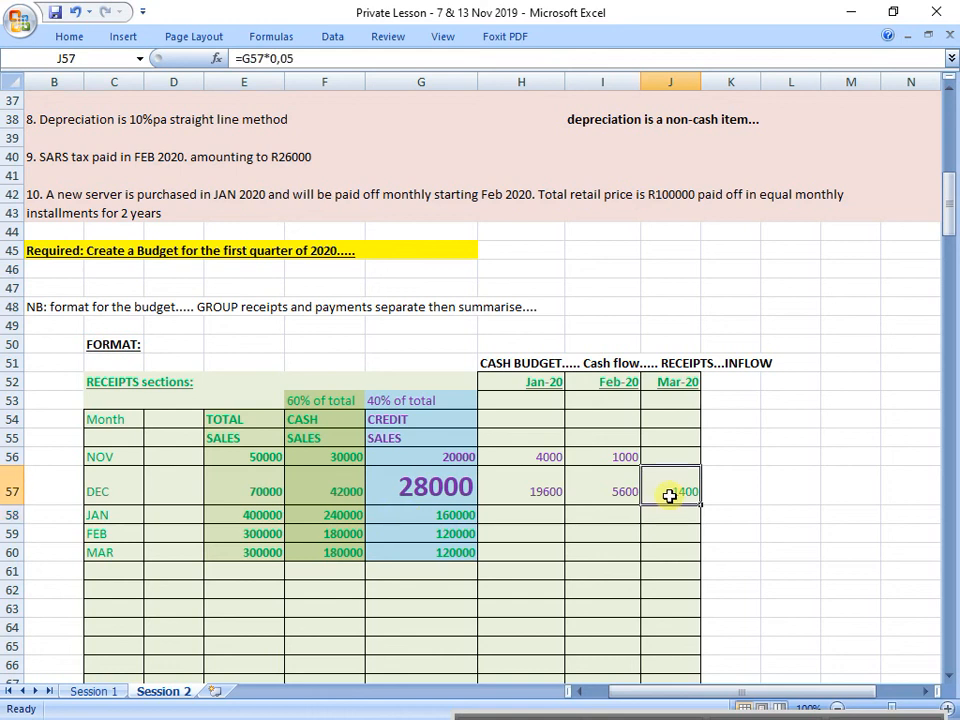
{"action": "left_click", "coordinate": [62, 40]}
{"action": "left_click", "coordinate": [487, 328]}
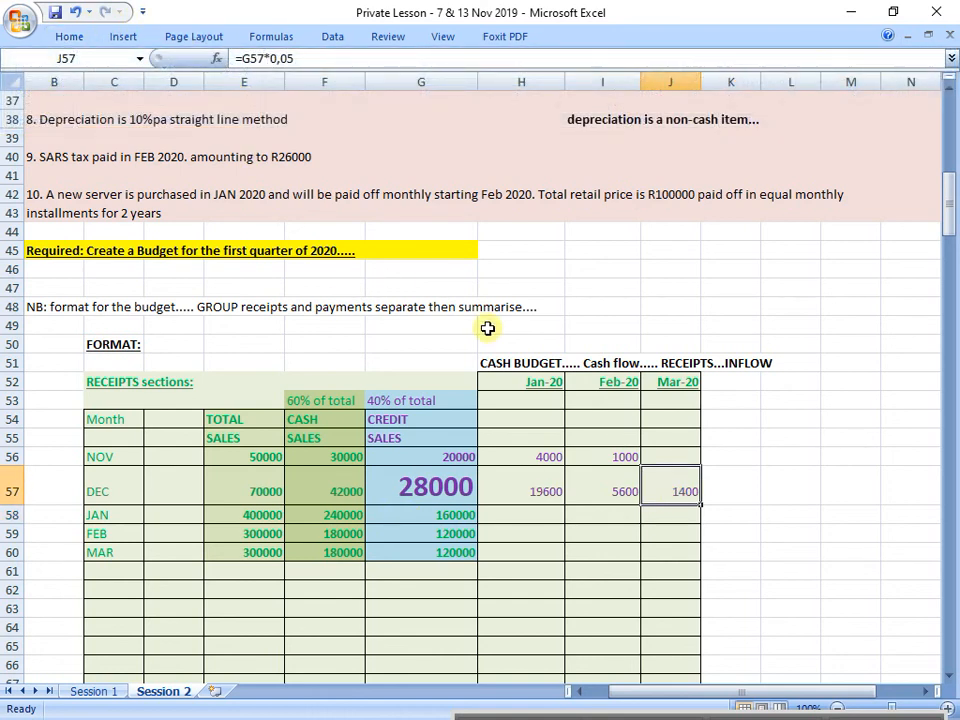
Step: Check the 5% write-off rule in row 28, and copy the format of G58 onto December's credit sales in G57
{"action": "scroll", "coordinate": [489, 328], "scroll_direction": "up", "scroll_amount": 6}
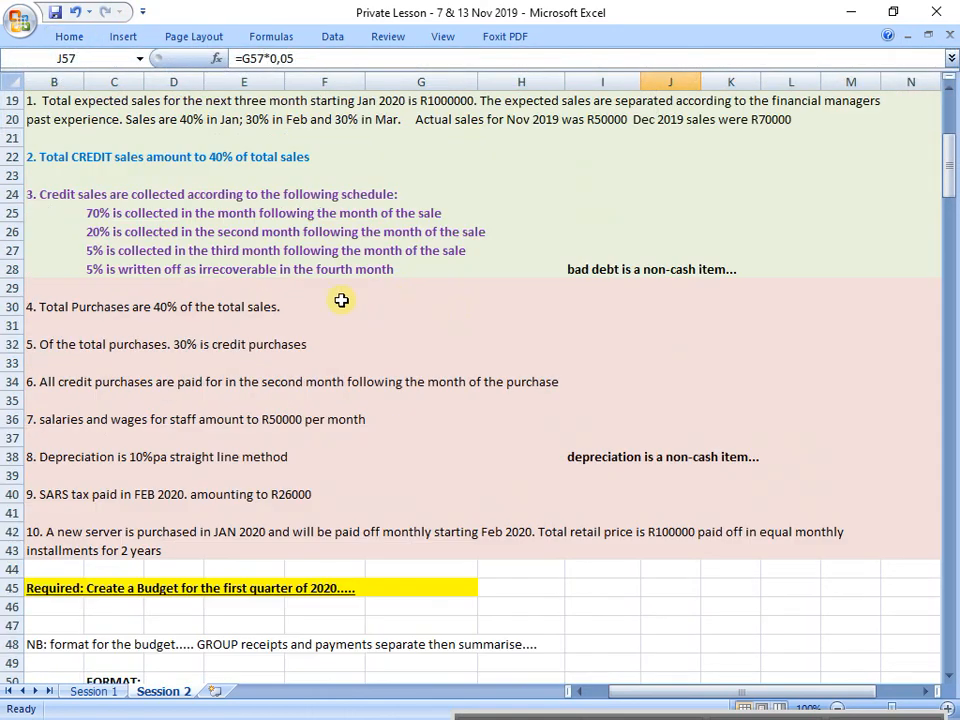
{"action": "left_click", "coordinate": [14, 269]}
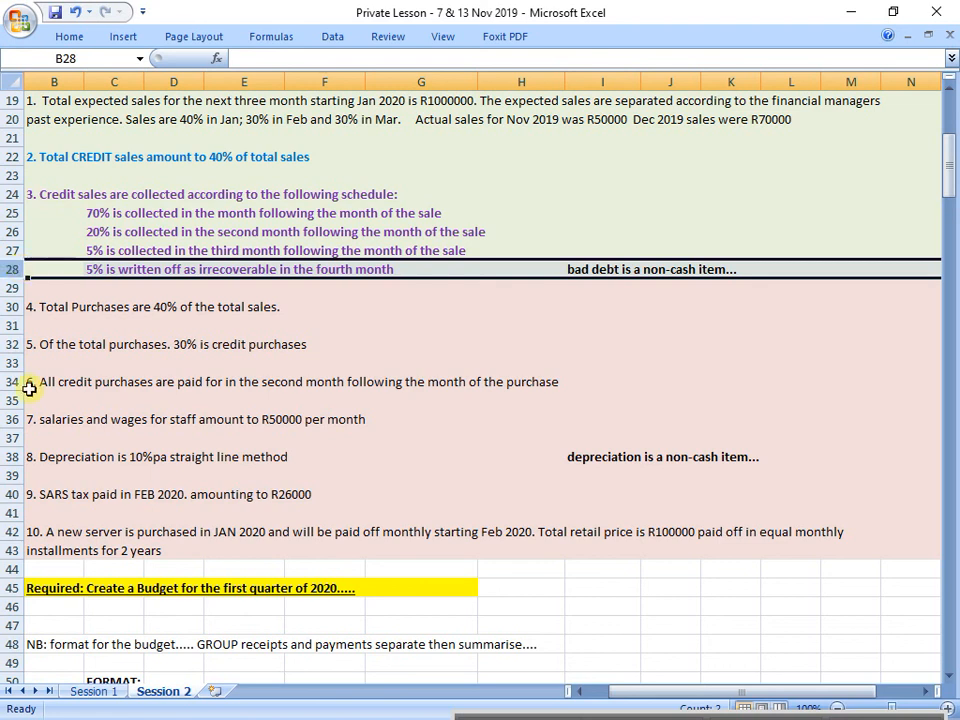
{"action": "scroll", "coordinate": [146, 399], "scroll_direction": "down", "scroll_amount": 6}
{"action": "left_click", "coordinate": [417, 523]}
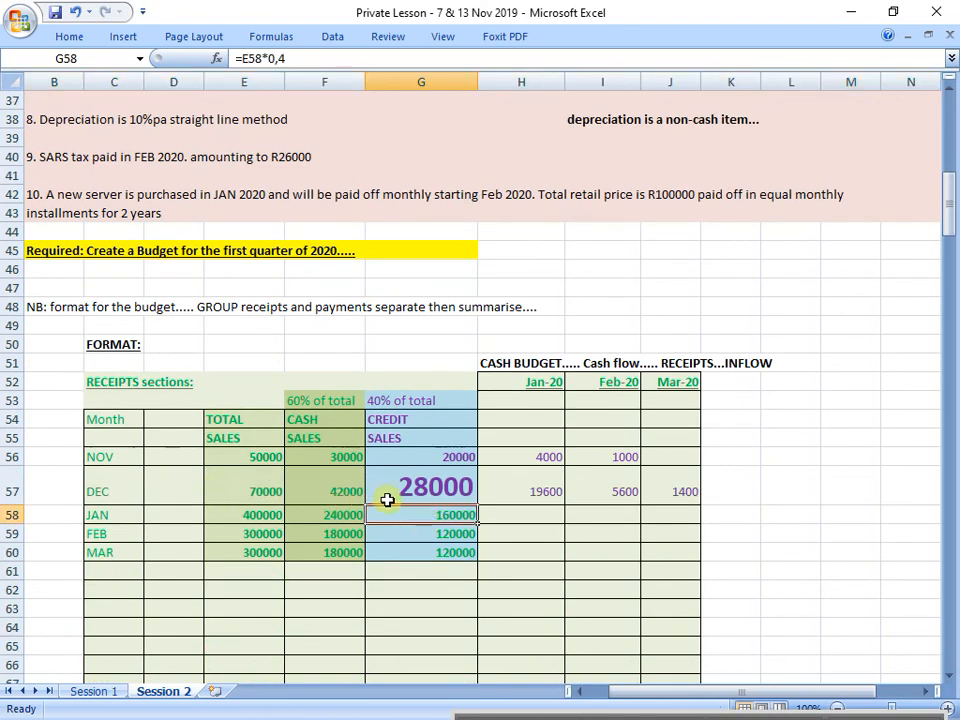
{"action": "left_click", "coordinate": [69, 36]}
{"action": "left_click", "coordinate": [55, 103]}
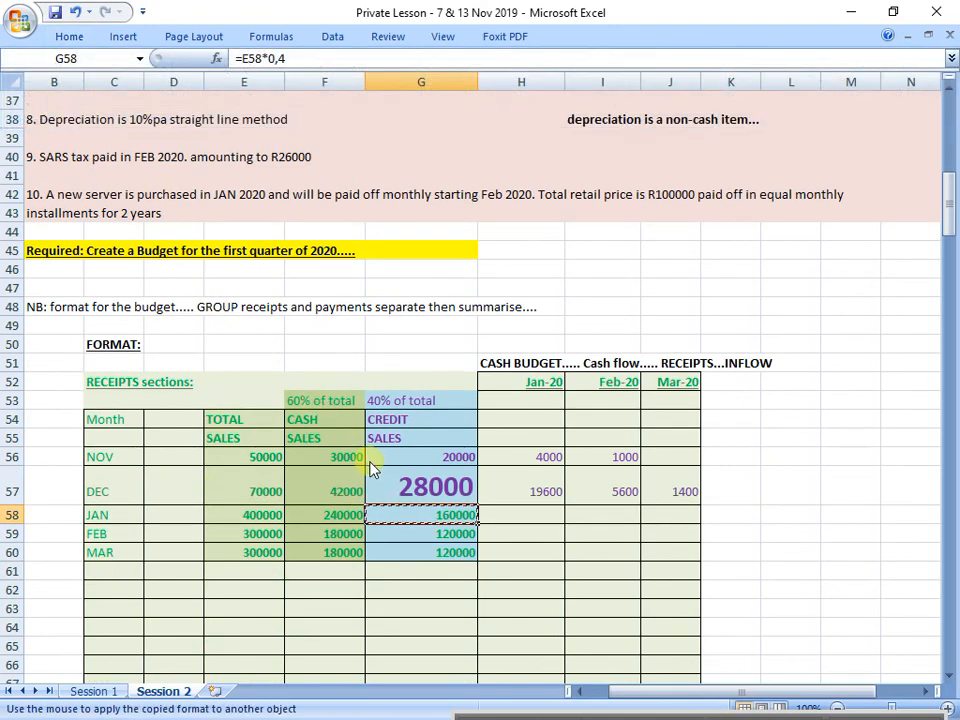
{"action": "left_click", "coordinate": [420, 485]}
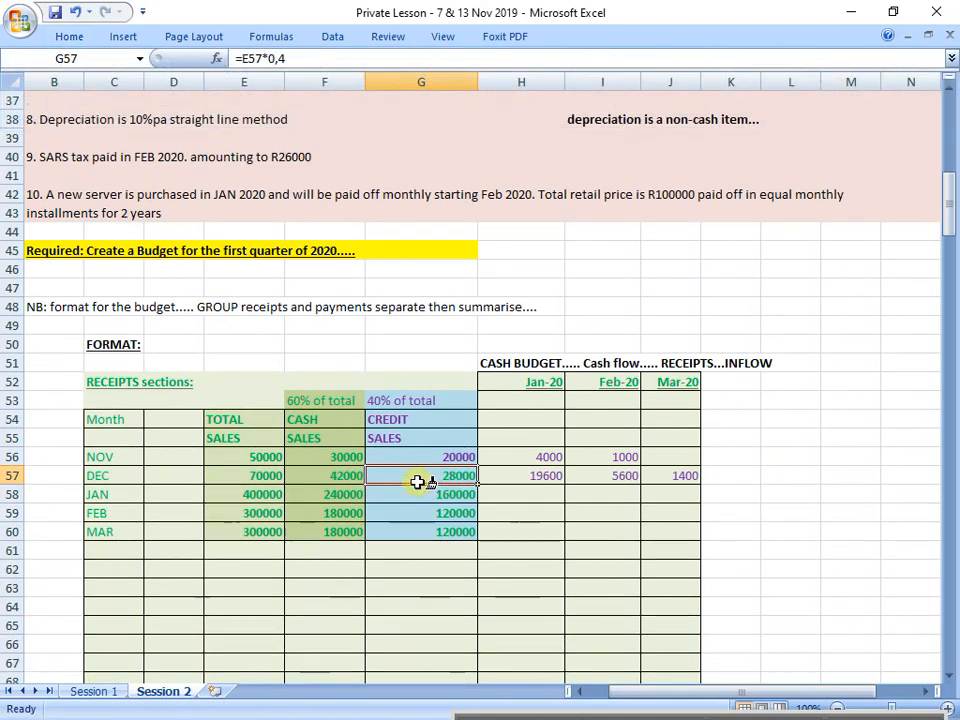
Step: Enlarge January's credit sales in G58 to font size 20 and colour the figure purple
{"action": "left_click", "coordinate": [10, 494]}
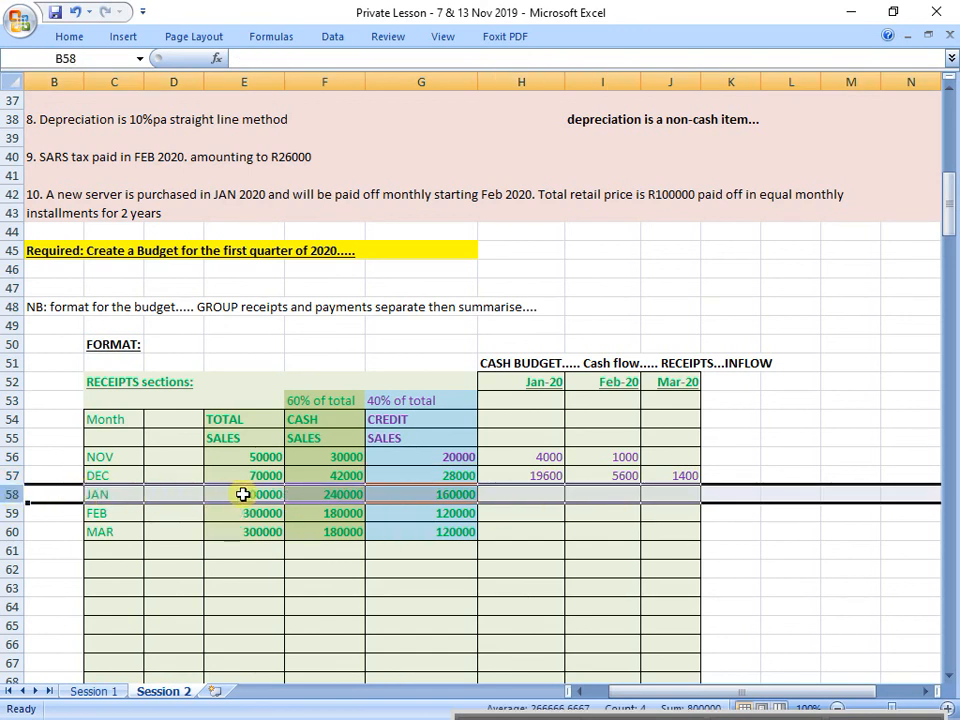
{"action": "left_click", "coordinate": [380, 494]}
{"action": "left_click", "coordinate": [70, 36]}
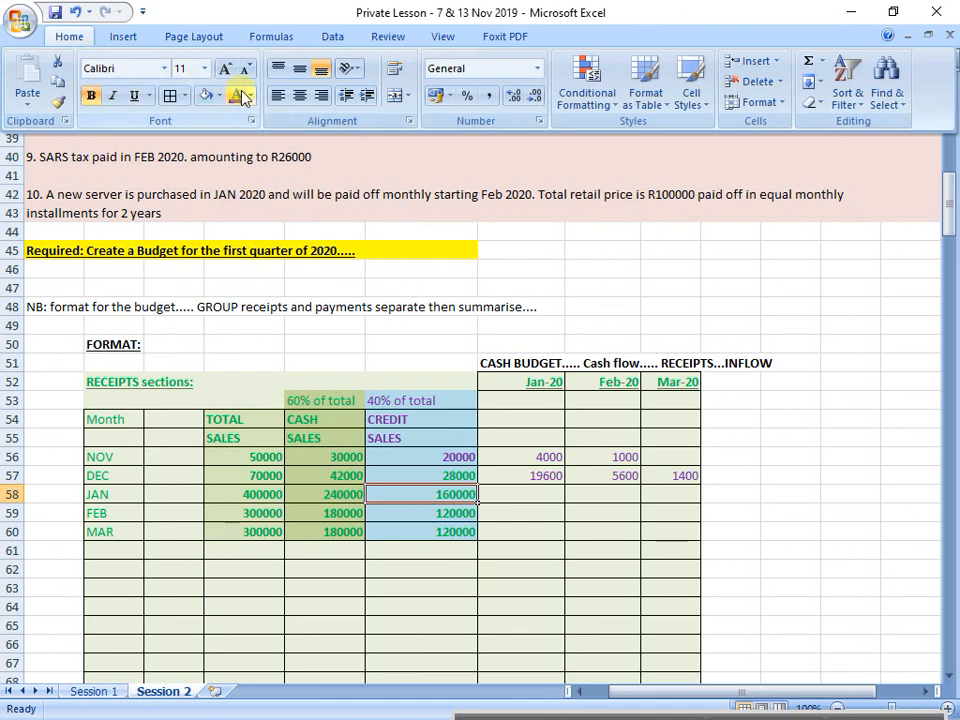
{"action": "left_click", "coordinate": [204, 68]}
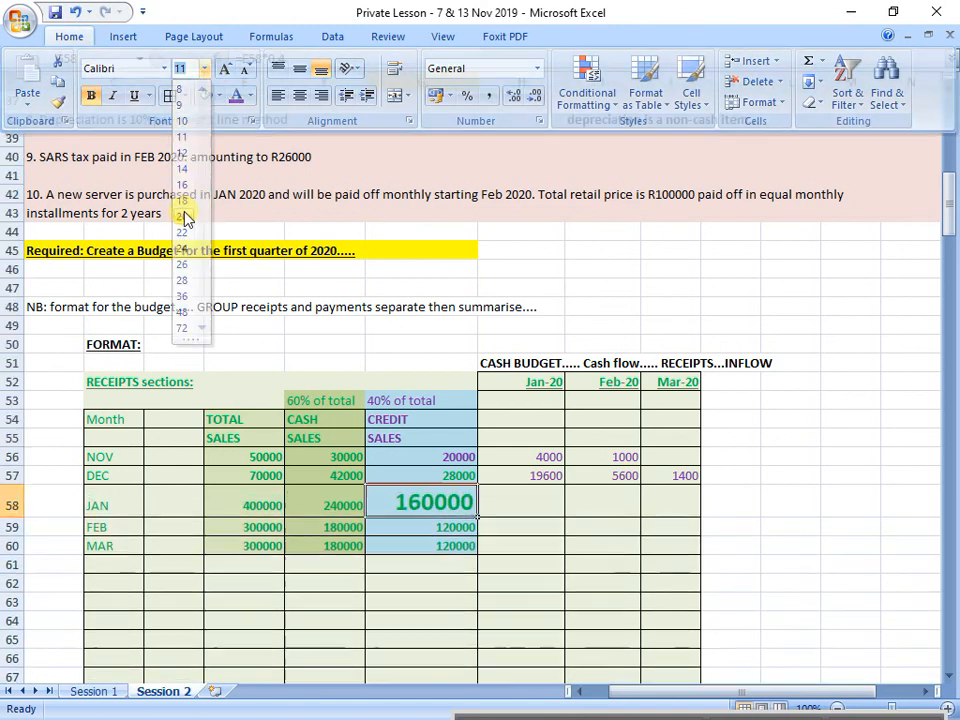
{"action": "left_click", "coordinate": [183, 216]}
{"action": "left_click", "coordinate": [70, 36]}
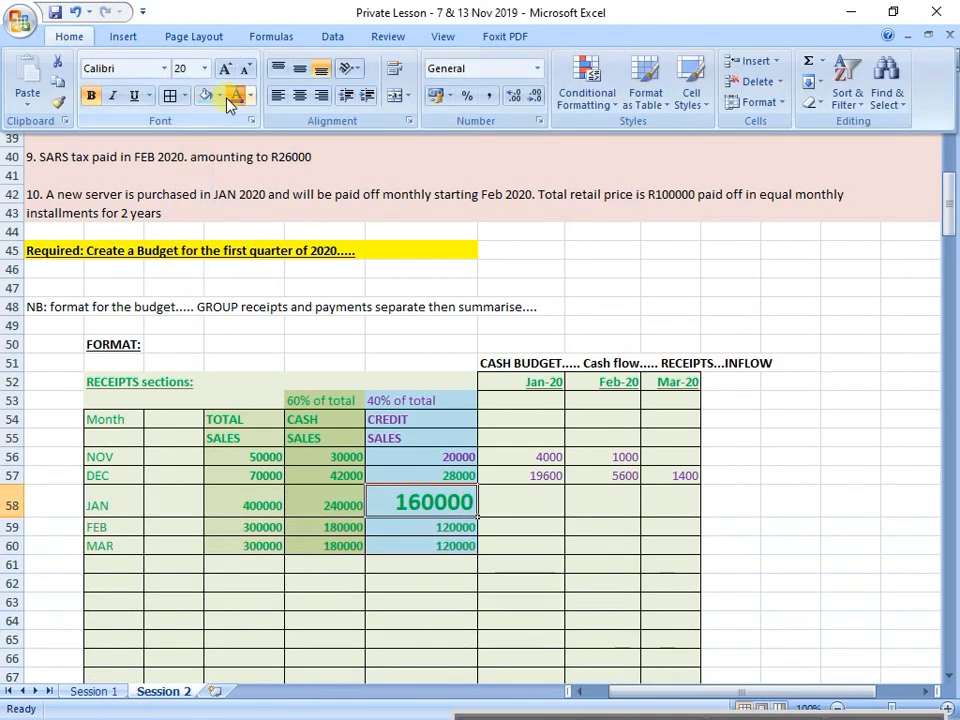
{"action": "left_click", "coordinate": [234, 97]}
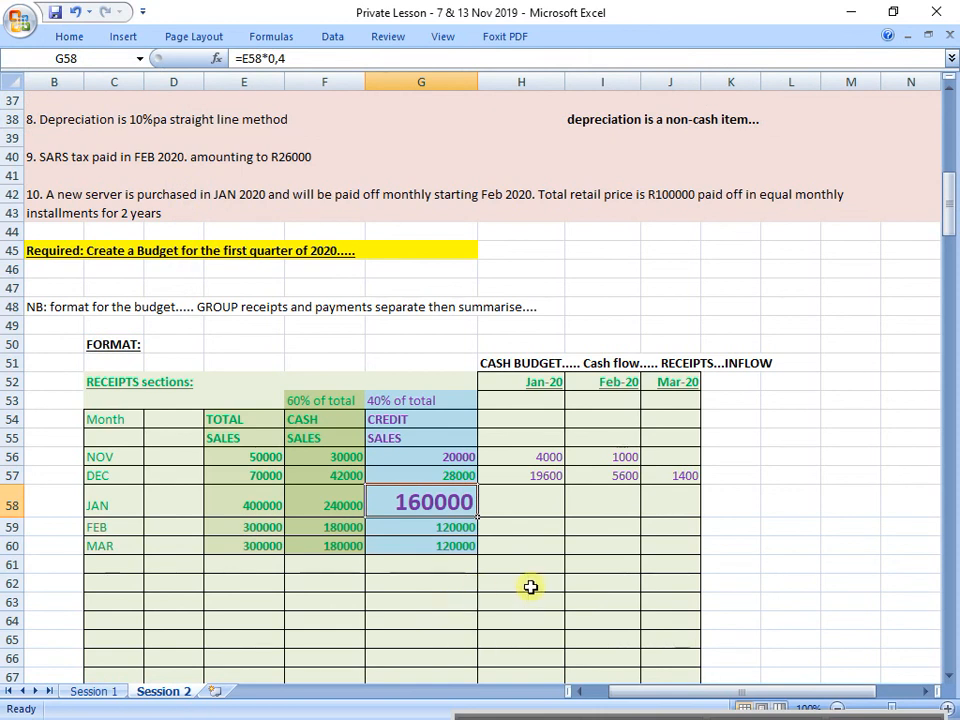
{"action": "scroll", "coordinate": [465, 521], "scroll_direction": "up", "scroll_amount": 7}
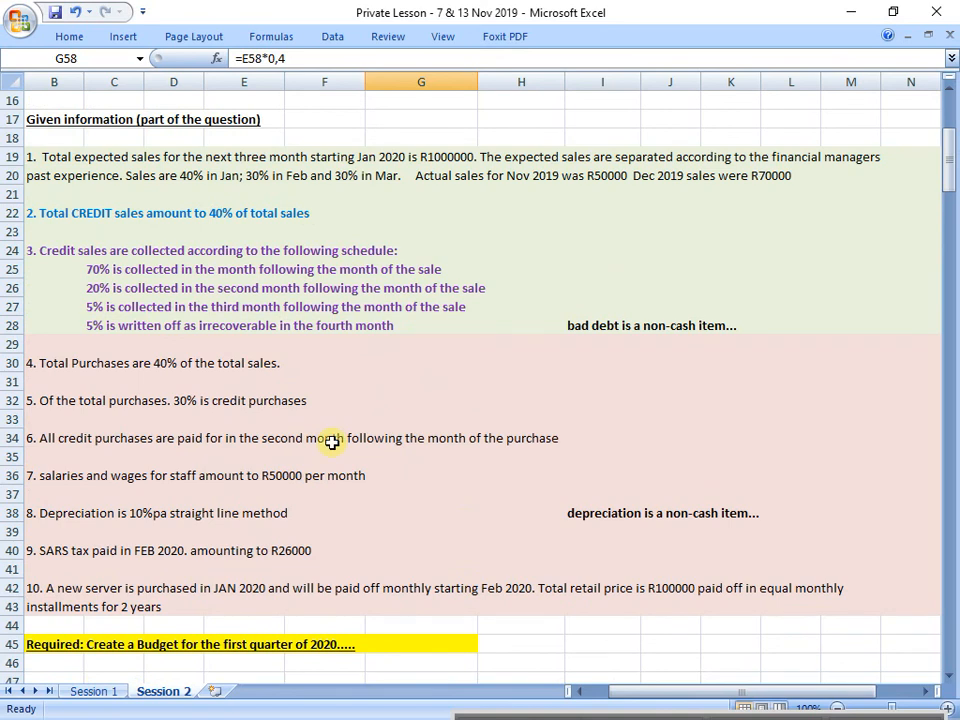
Step: Check the 70% following-month collection rule in row 25 against January's credit sales in G58
{"action": "left_click_drag", "start_coordinate": [71, 250], "coordinate": [508, 327]}
{"action": "left_click", "coordinate": [12, 268]}
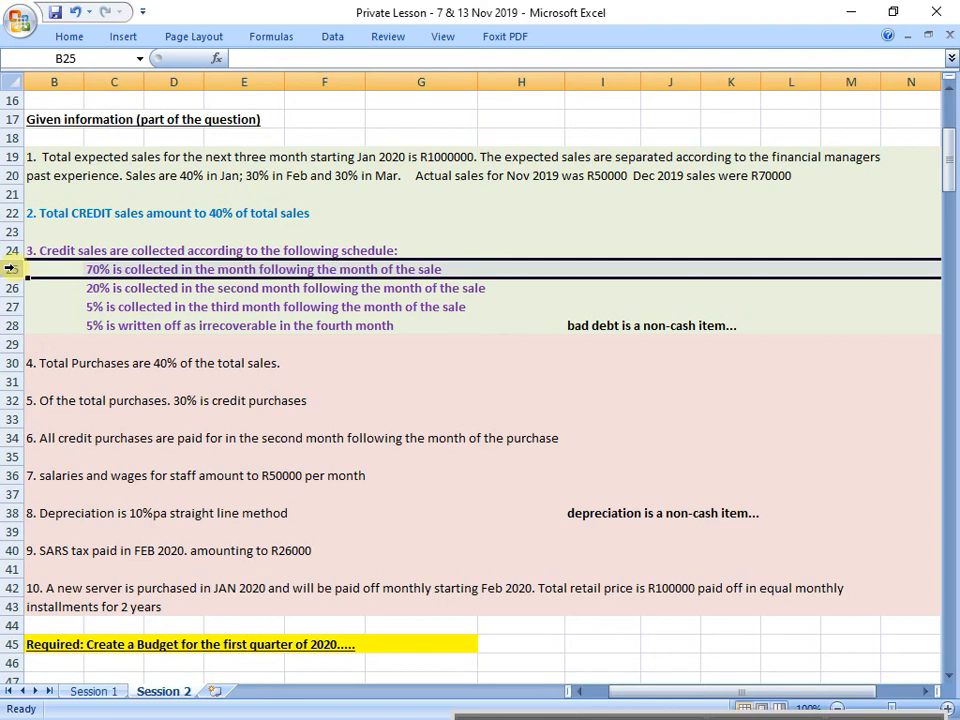
{"action": "scroll", "coordinate": [197, 431], "scroll_direction": "down", "scroll_amount": 4}
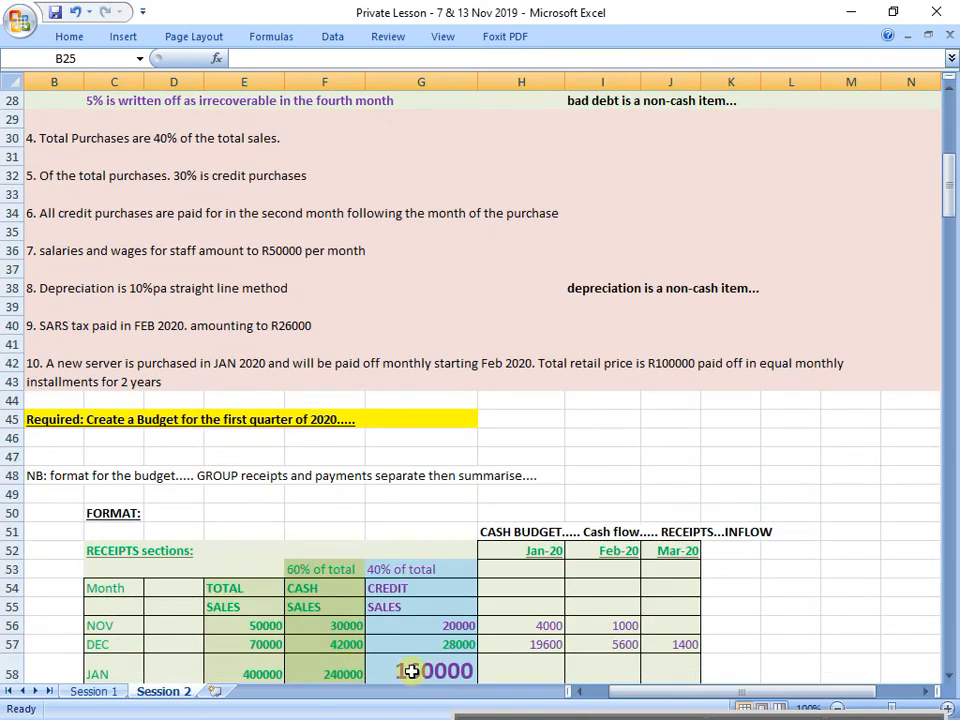
{"action": "left_click", "coordinate": [411, 671]}
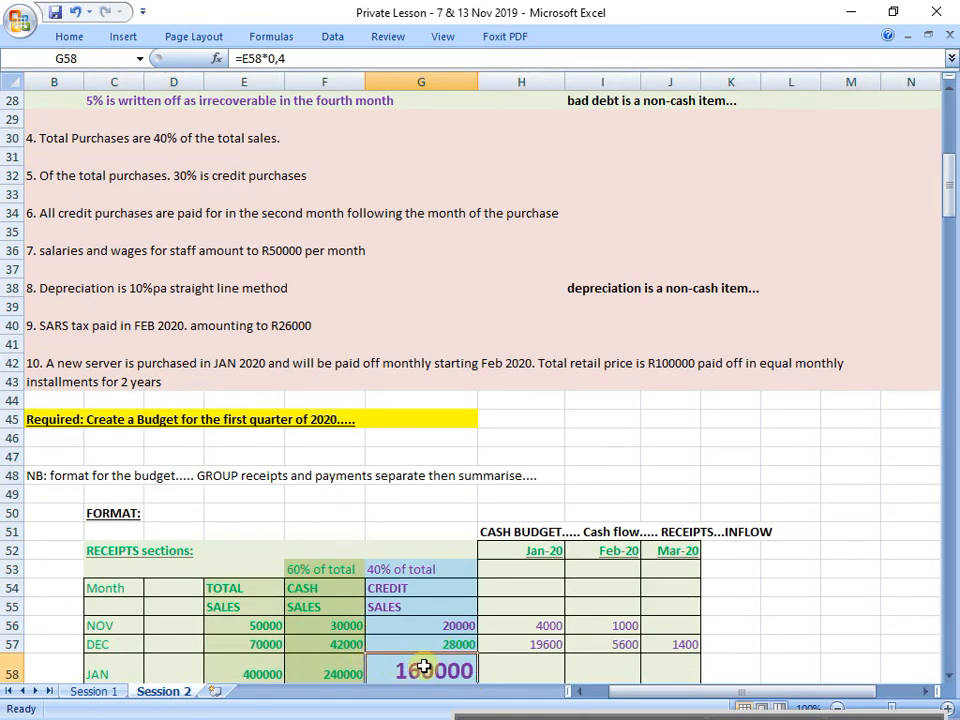
{"action": "scroll", "coordinate": [424, 667], "scroll_direction": "up", "scroll_amount": 3}
{"action": "left_click", "coordinate": [12, 212]}
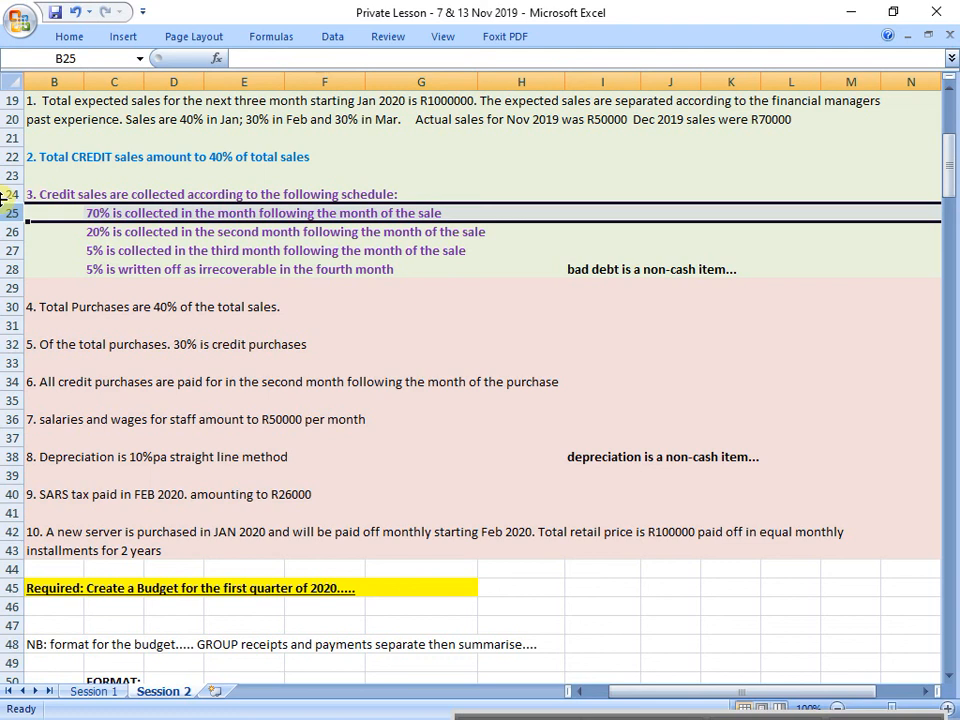
{"action": "scroll", "coordinate": [375, 478], "scroll_direction": "down", "scroll_amount": 6}
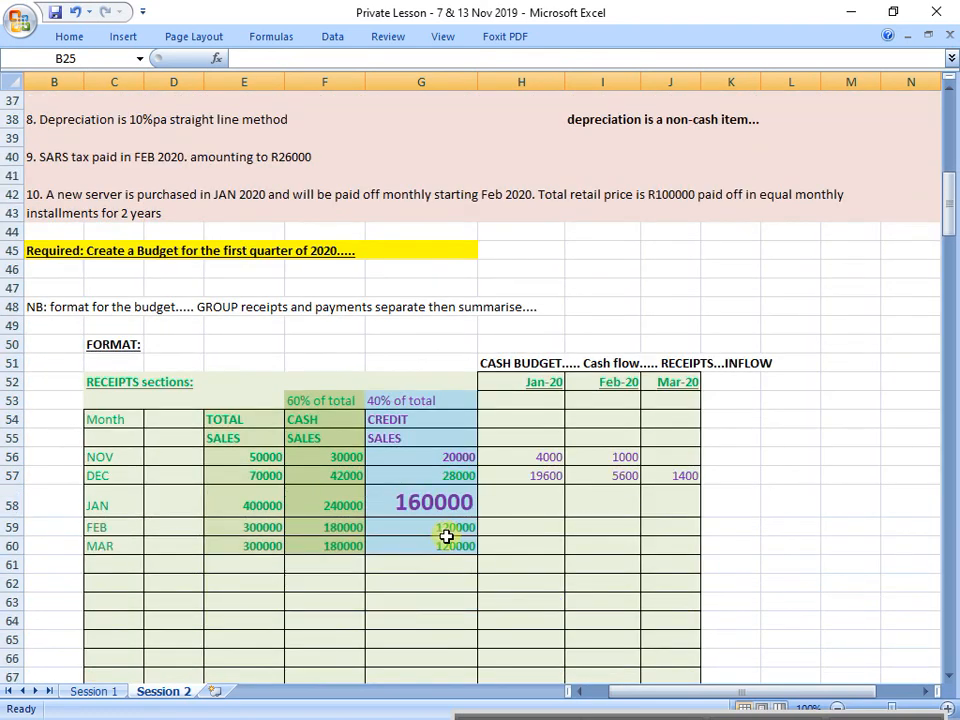
Step: Enter =G58*0,7 in I58 for February's receipt from January's credit sales, and colour the figure purple
{"action": "left_click", "coordinate": [598, 507]}
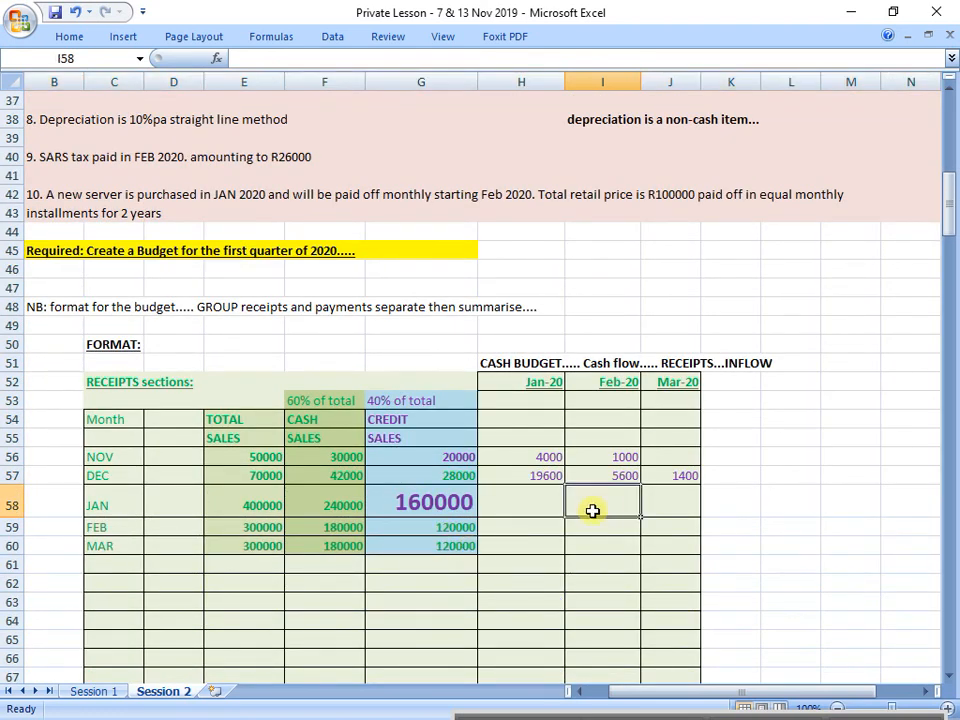
{"action": "type", "text": "="}
{"action": "left_click", "coordinate": [430, 502]}
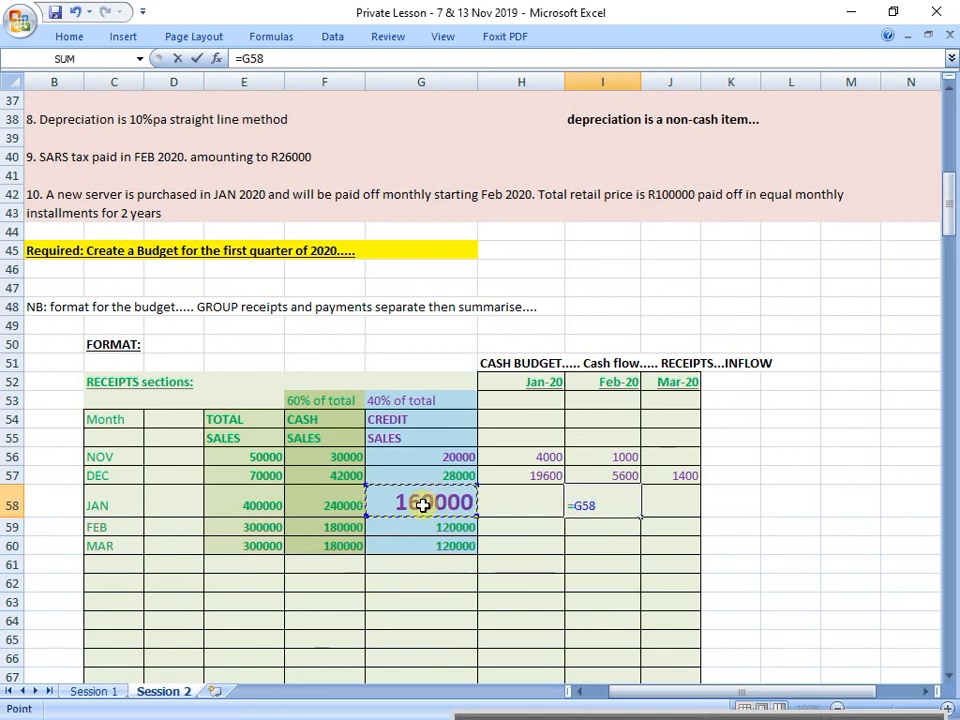
{"action": "type", "text": "*0,"}
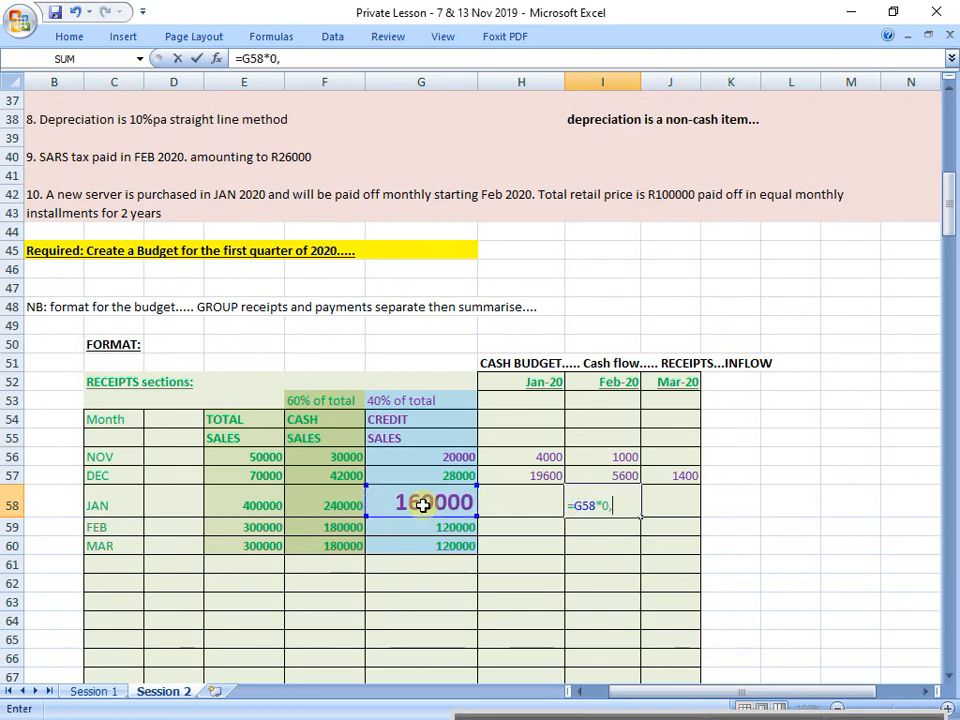
{"action": "type", "text": "70"}
{"action": "key", "text": "Return"}
{"action": "key", "text": "Up"}
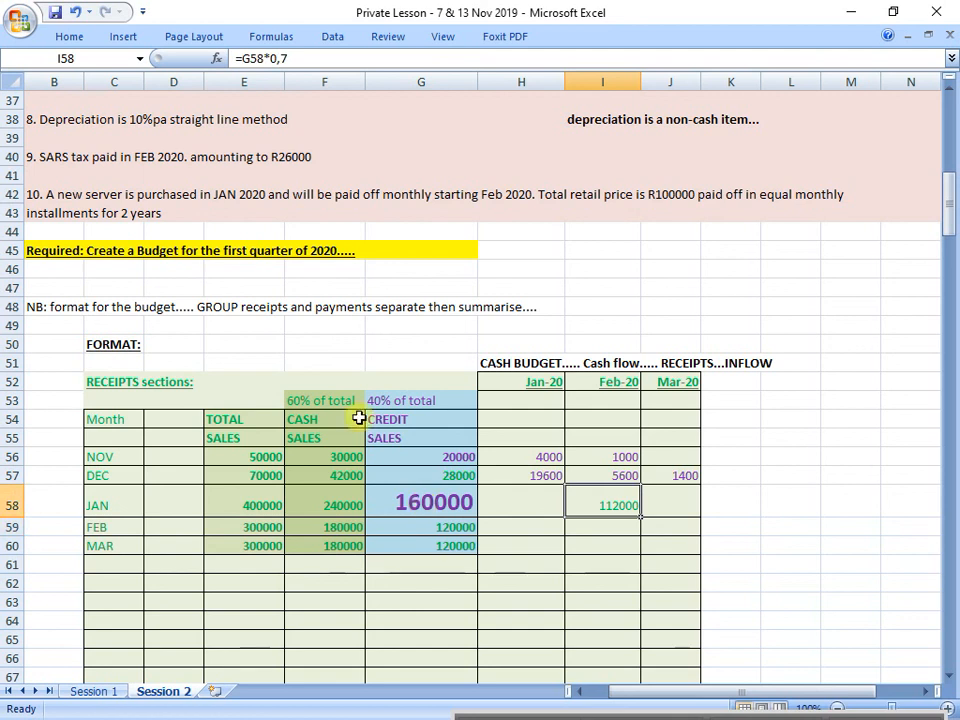
{"action": "left_click", "coordinate": [72, 37]}
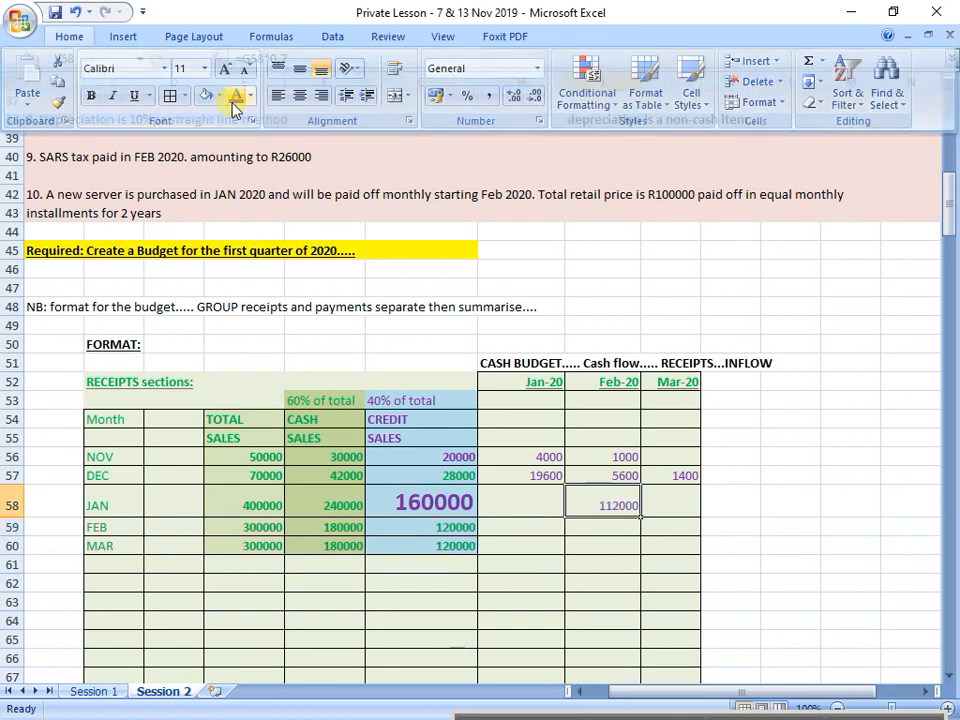
{"action": "left_click", "coordinate": [231, 102]}
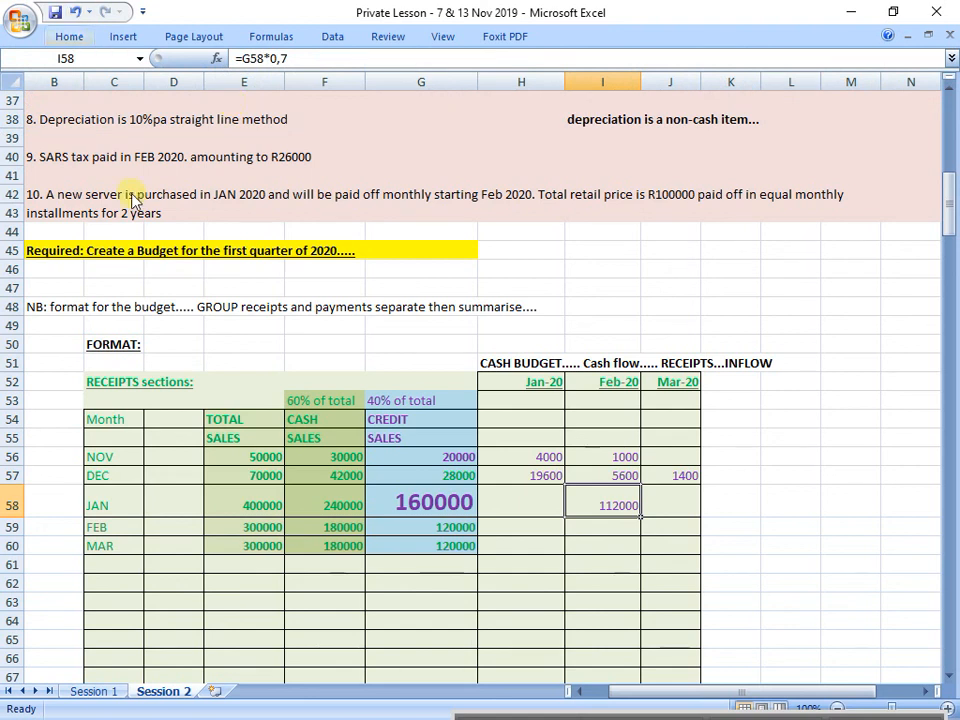
Step: Check the 20% second-month collection rule in row 26 against January's credit sales in G58 and the March cell J58
{"action": "left_click", "coordinate": [435, 495]}
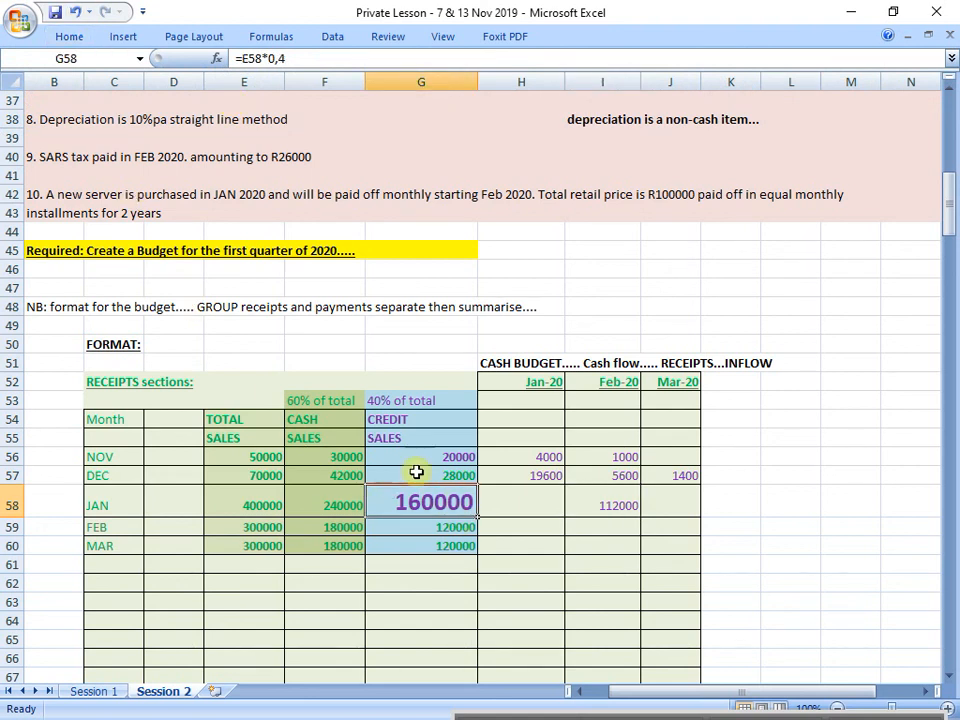
{"action": "left_click_drag", "start_coordinate": [431, 421], "coordinate": [426, 430]}
{"action": "scroll", "coordinate": [426, 430], "scroll_direction": "up", "scroll_amount": 7}
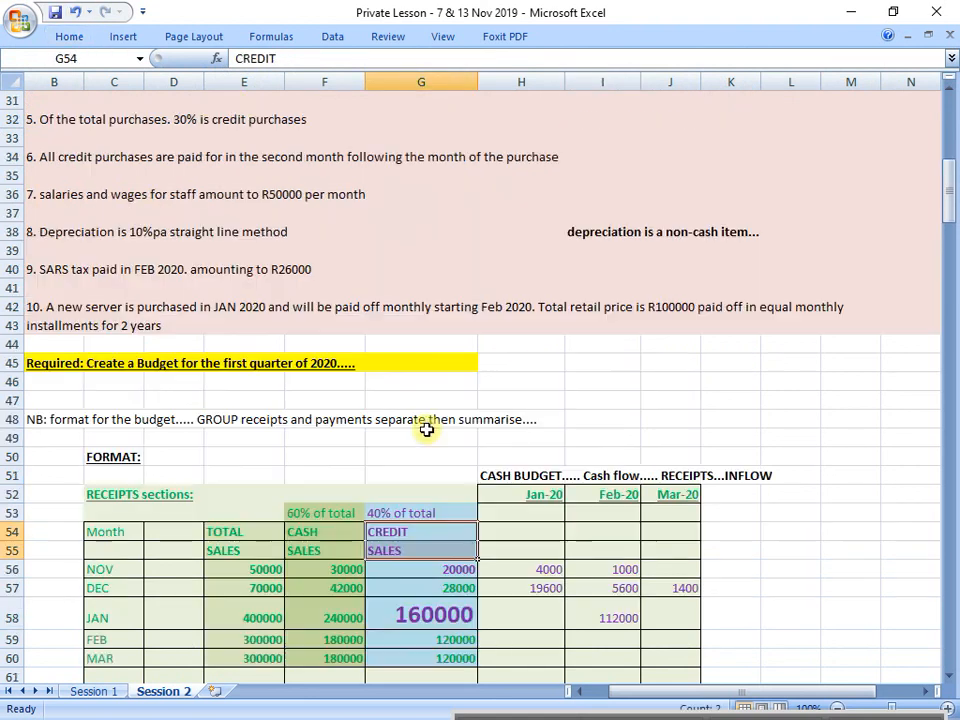
{"action": "left_click", "coordinate": [5, 288]}
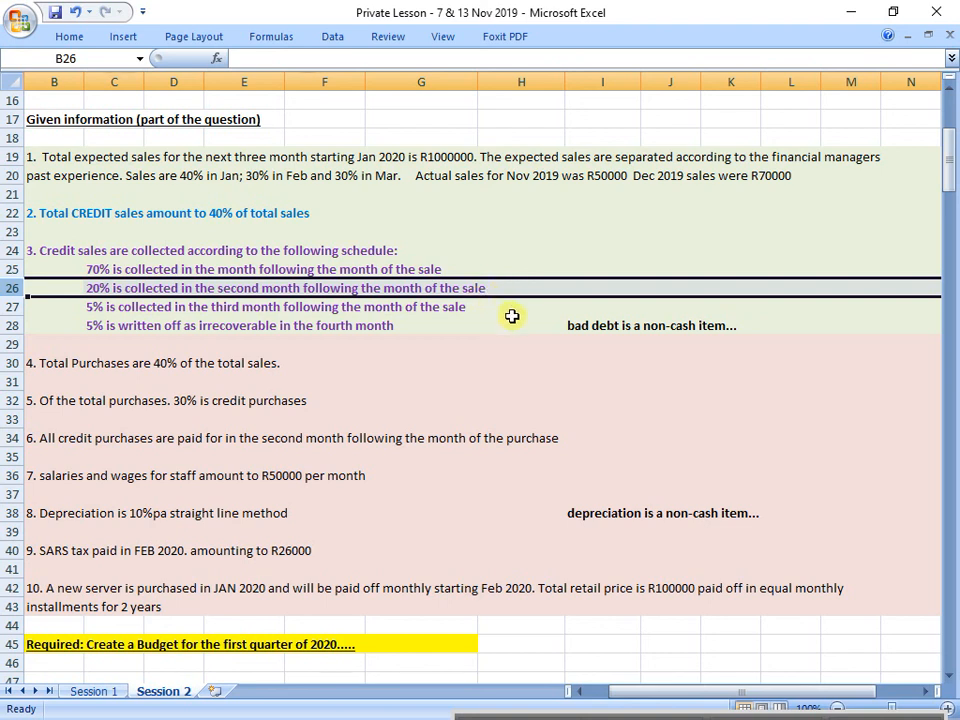
{"action": "scroll", "coordinate": [594, 411], "scroll_direction": "down", "scroll_amount": 6}
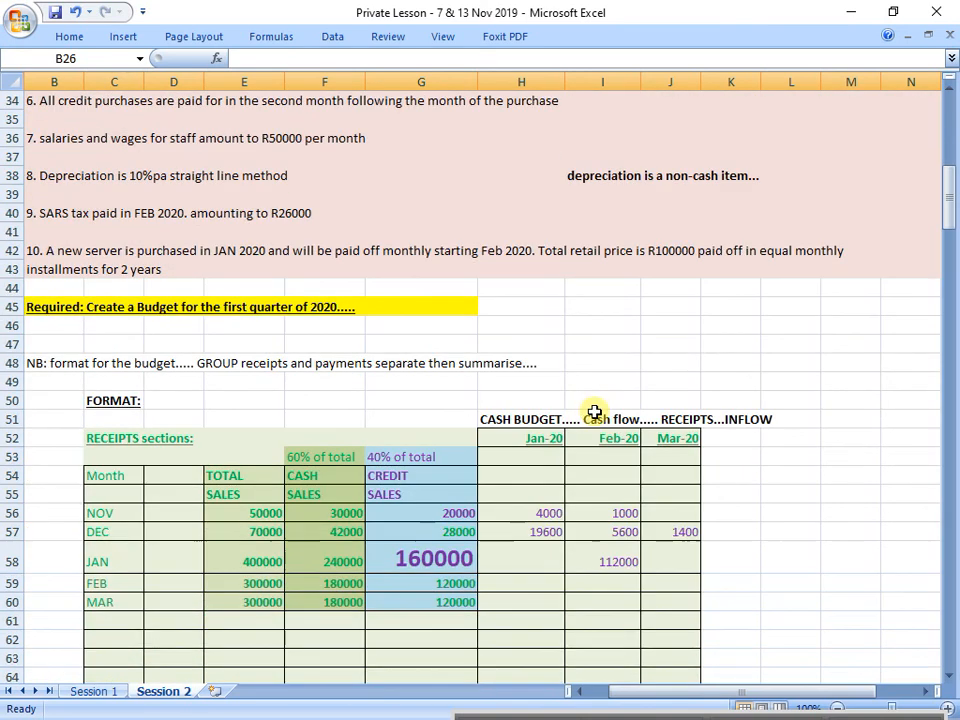
{"action": "left_click", "coordinate": [426, 561]}
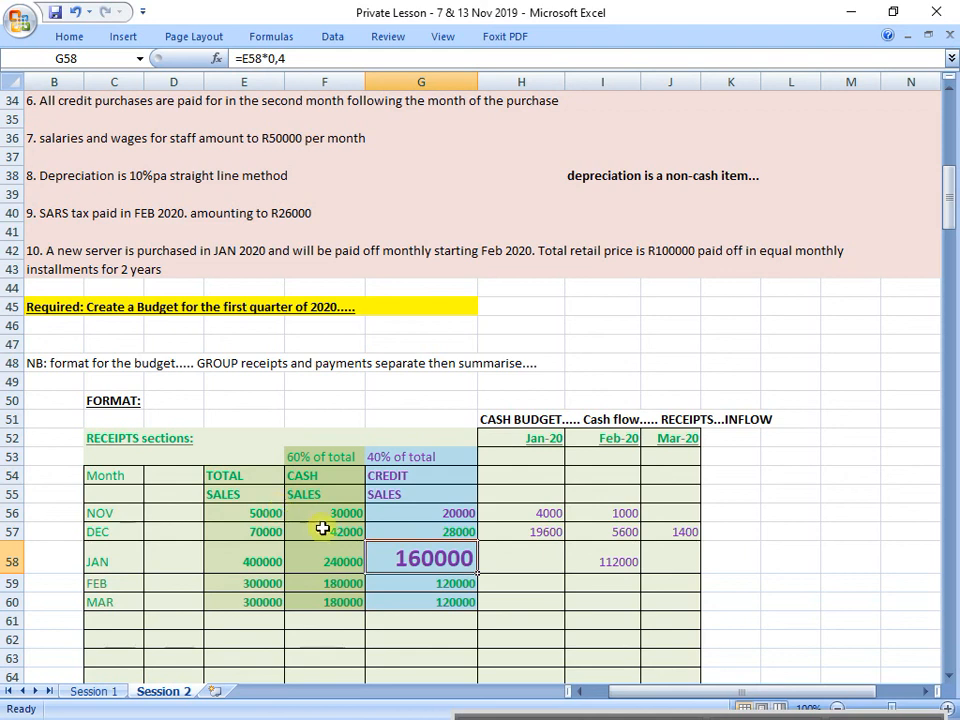
{"action": "left_click", "coordinate": [654, 562]}
{"action": "scroll", "coordinate": [654, 562], "scroll_direction": "up", "scroll_amount": 5}
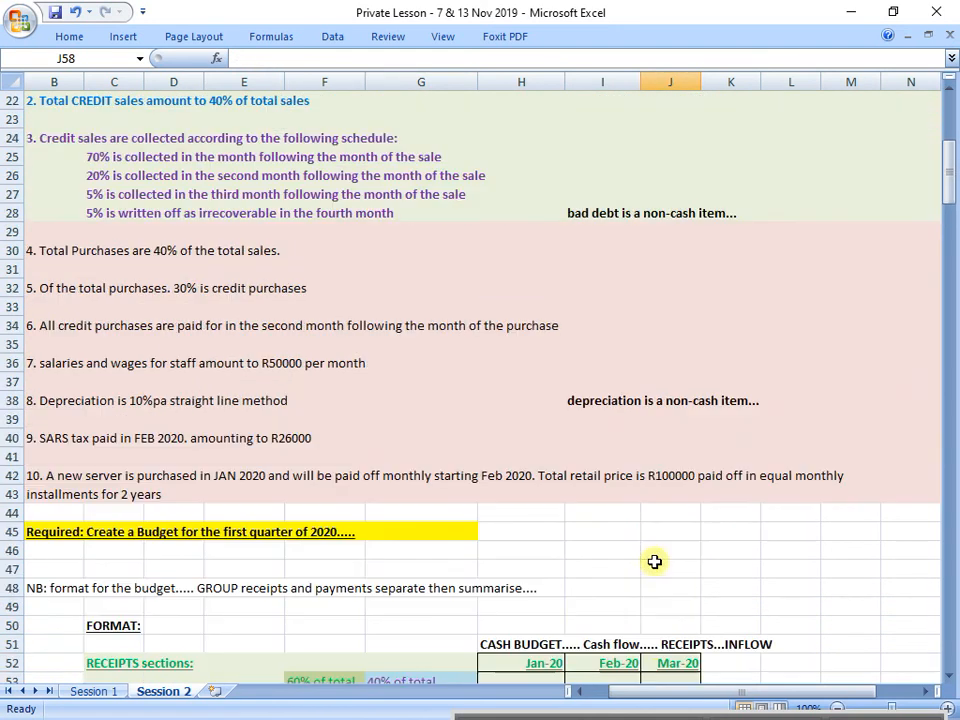
{"action": "left_click", "coordinate": [14, 232]}
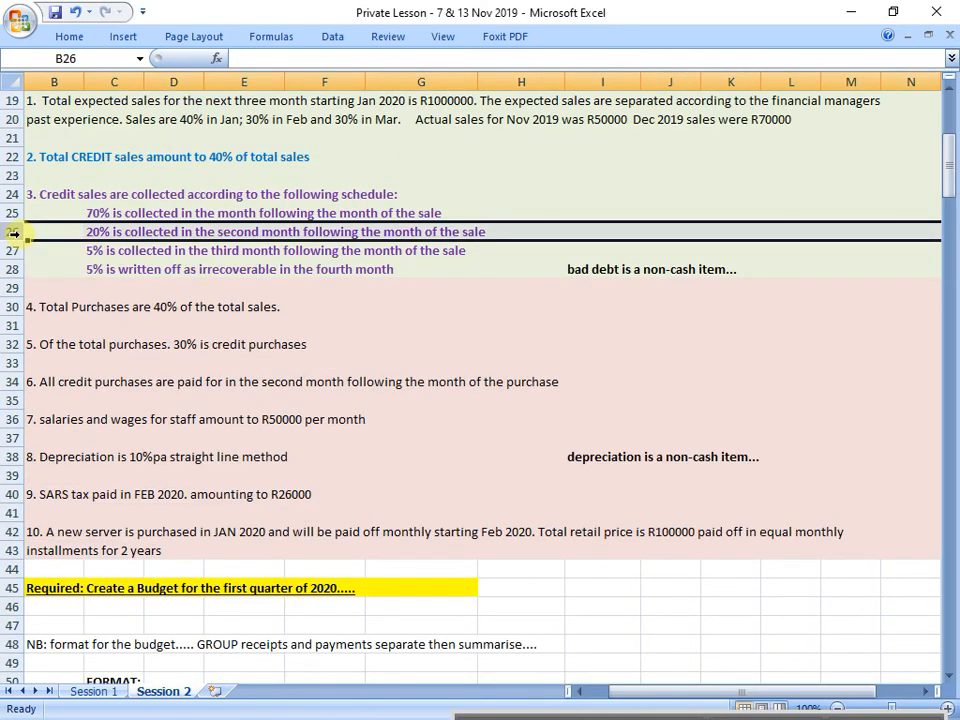
{"action": "scroll", "coordinate": [360, 375], "scroll_direction": "down", "scroll_amount": 6}
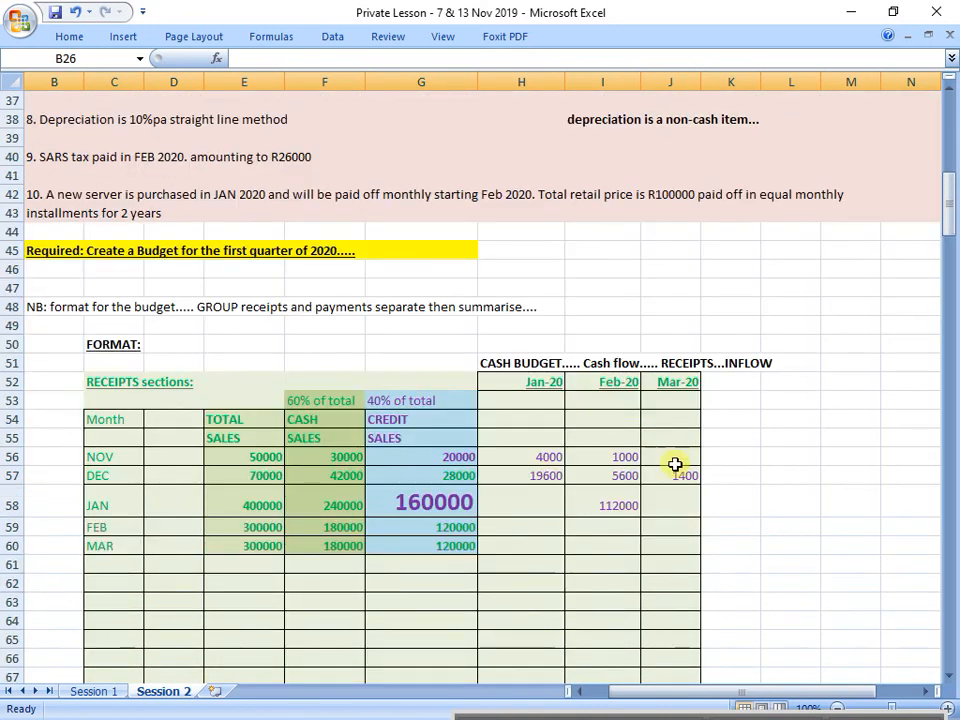
Step: Enter =G58*0,2 in J58 for March's receipt from January's credit sales, and colour the figure purple
{"action": "left_click", "coordinate": [674, 492]}
{"action": "type", "text": "="}
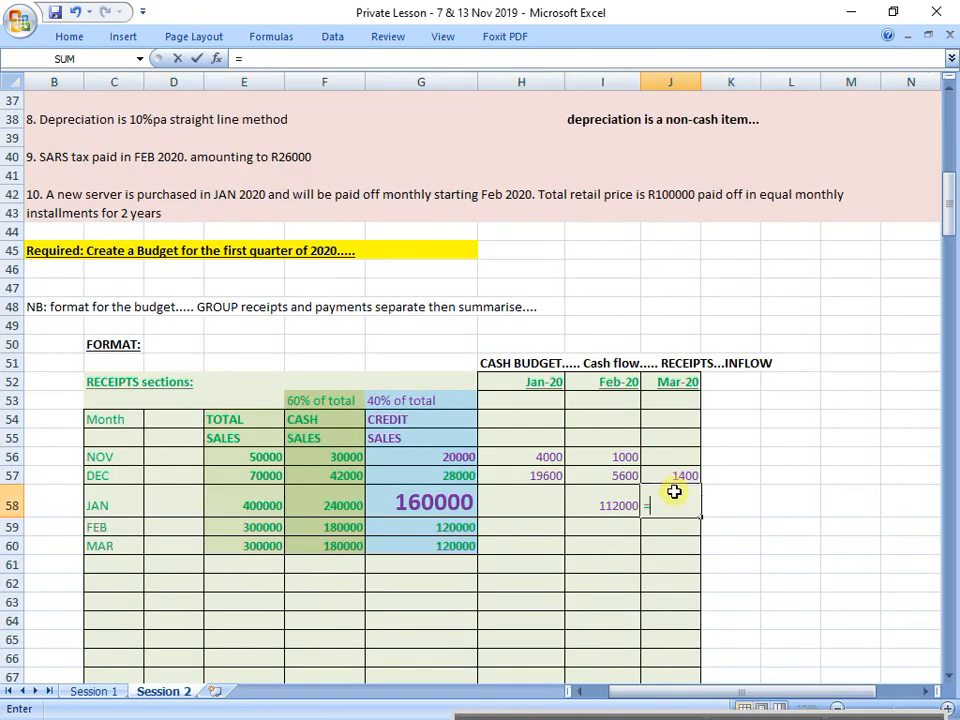
{"action": "left_click", "coordinate": [430, 515]}
{"action": "type", "text": "*0,2"}
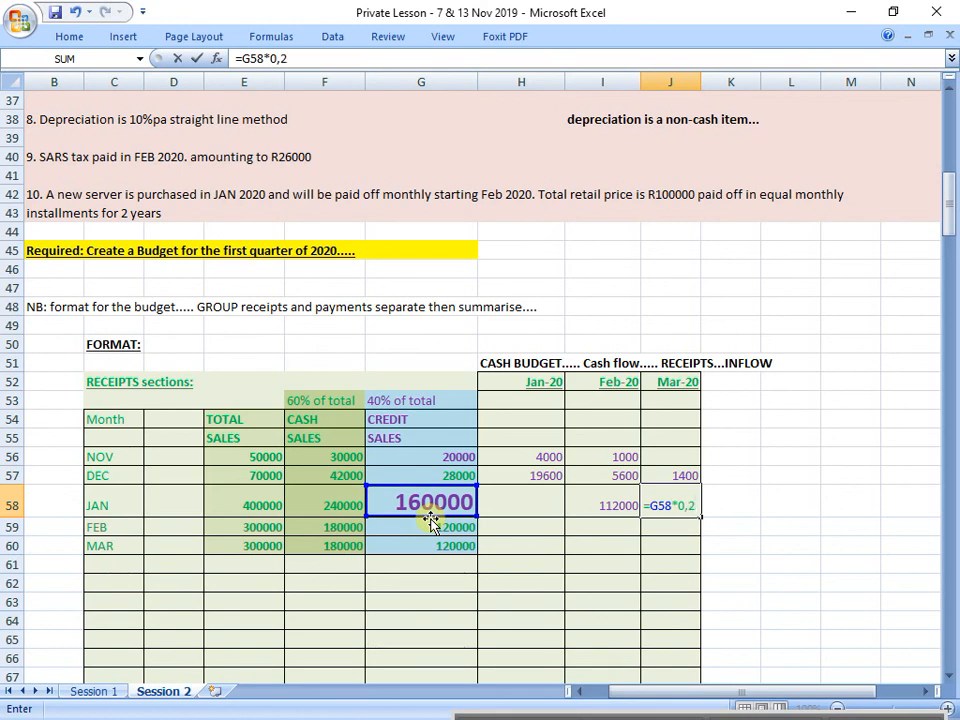
{"action": "key", "text": "Return"}
{"action": "key", "text": "Up"}
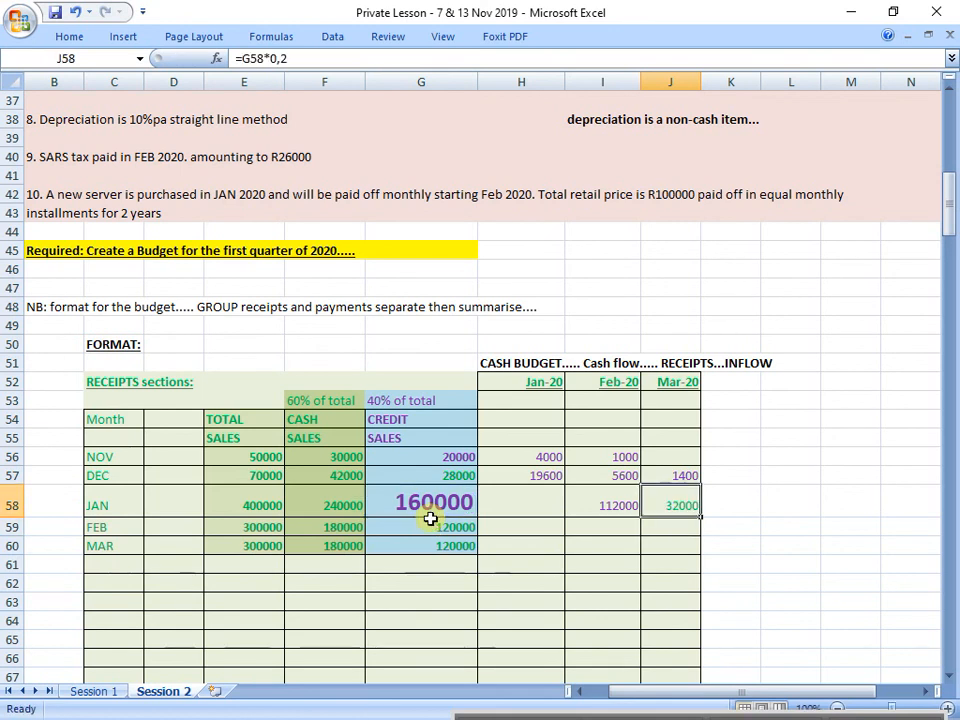
{"action": "left_click", "coordinate": [68, 38]}
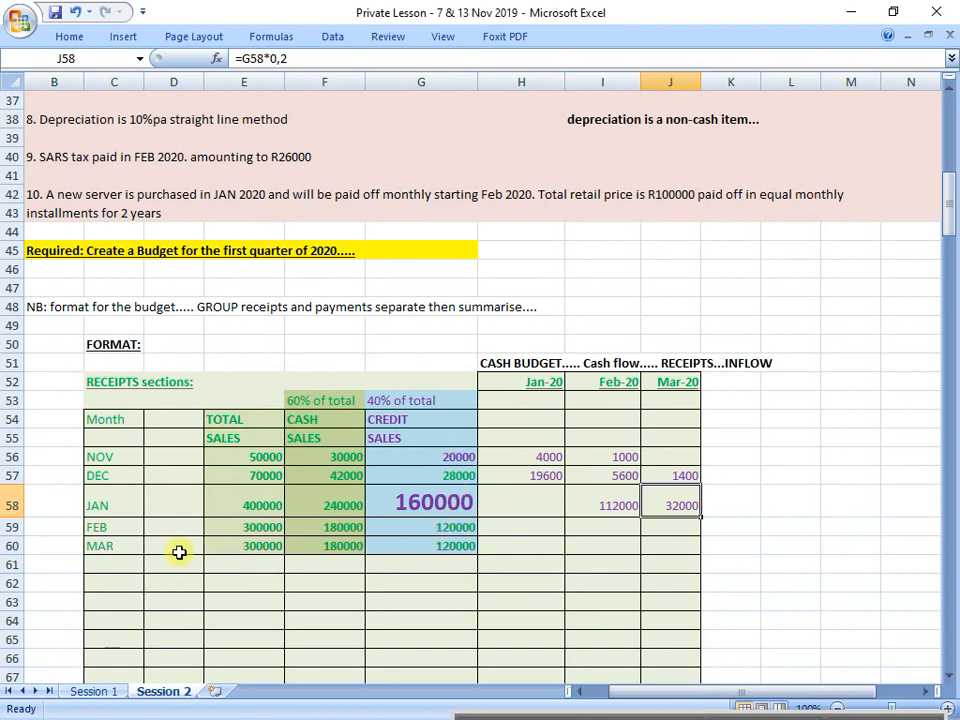
Step: Check the 5% third-month collection rule in row 27 against January's sales in row 58 and the January to March receipt columns
{"action": "left_click", "coordinate": [447, 505]}
{"action": "scroll", "coordinate": [450, 527], "scroll_direction": "up", "scroll_amount": 7}
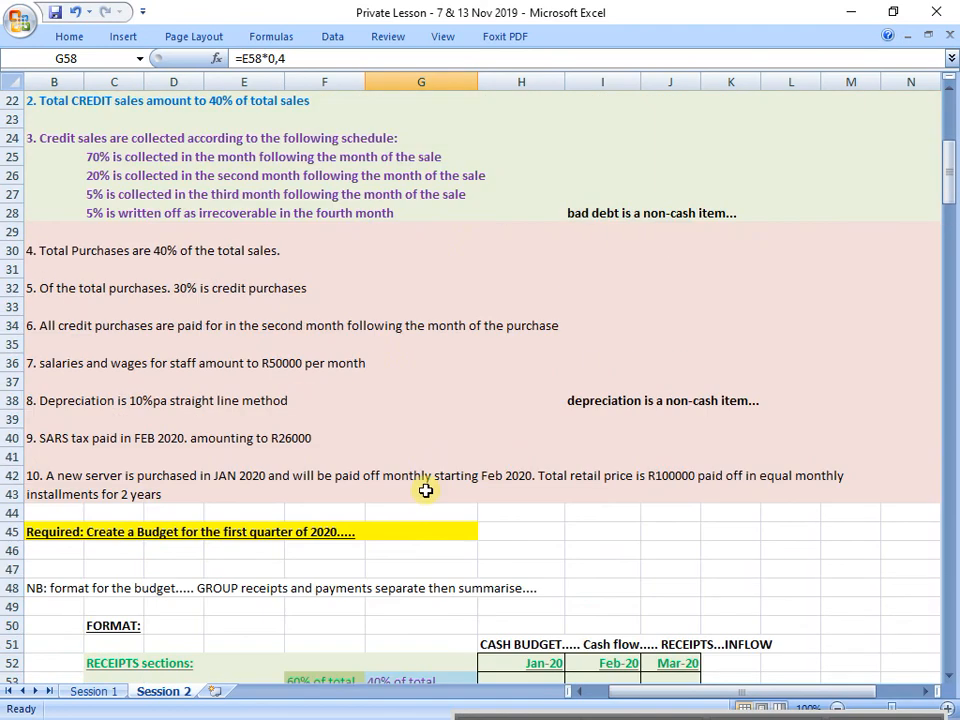
{"action": "left_click", "coordinate": [17, 306]}
{"action": "scroll", "coordinate": [257, 493], "scroll_direction": "down", "scroll_amount": 6}
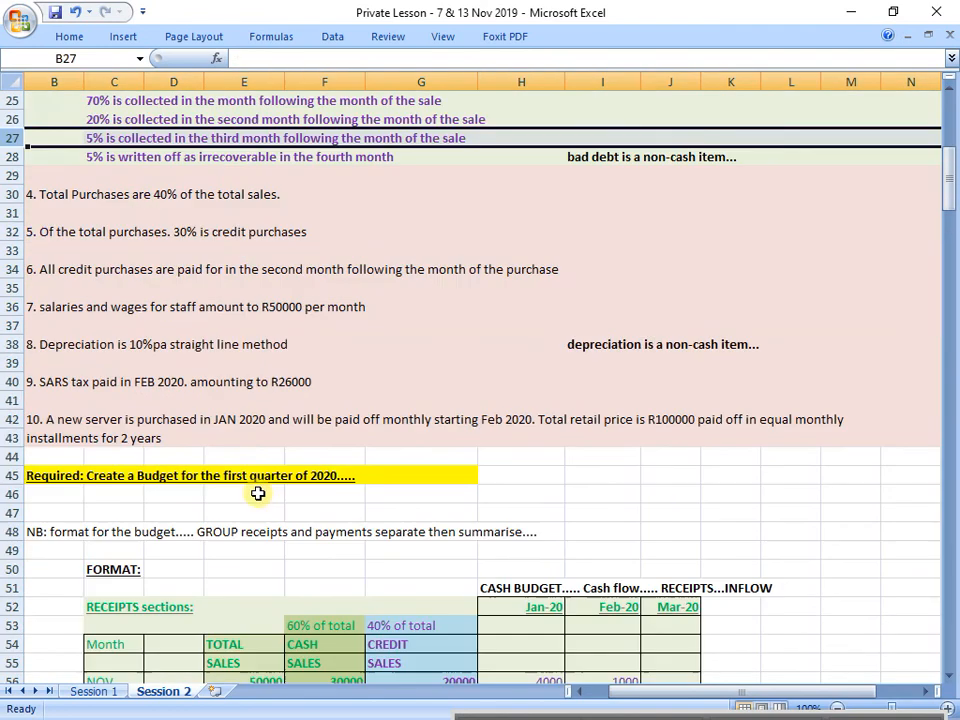
{"action": "left_click", "coordinate": [12, 562]}
{"action": "scroll", "coordinate": [182, 544], "scroll_direction": "up", "scroll_amount": 6}
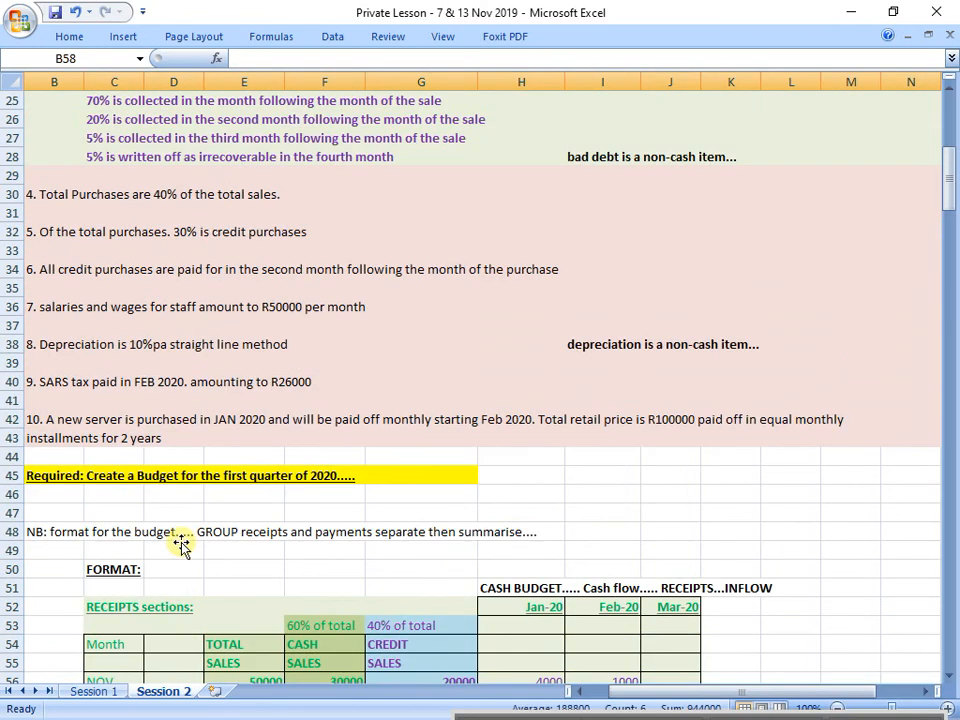
{"action": "left_click", "coordinate": [10, 306]}
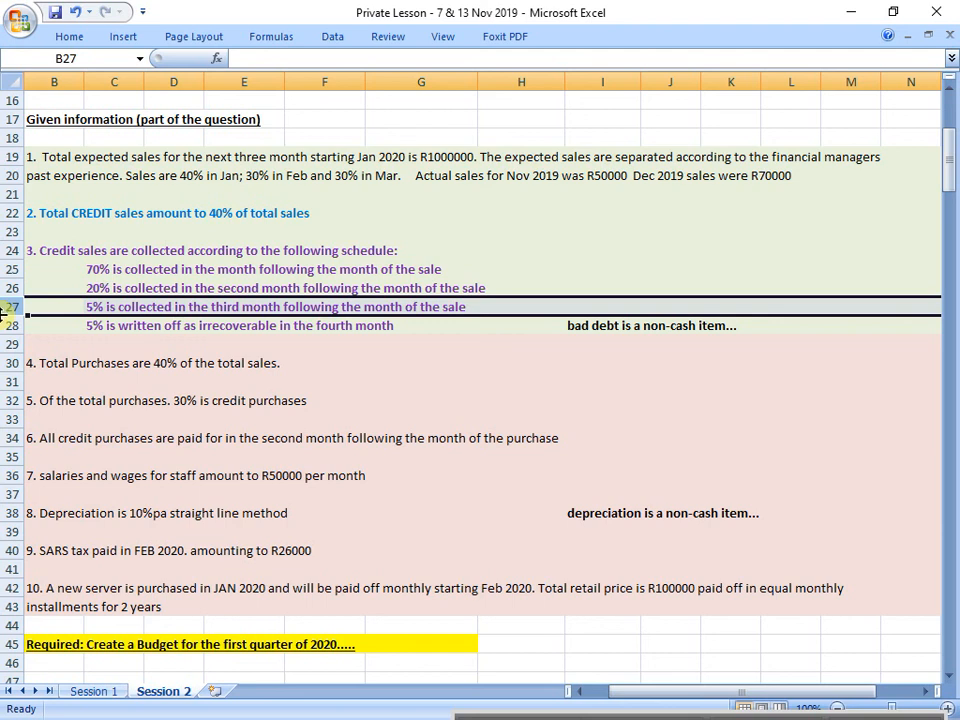
{"action": "scroll", "coordinate": [90, 437], "scroll_direction": "down", "scroll_amount": 9}
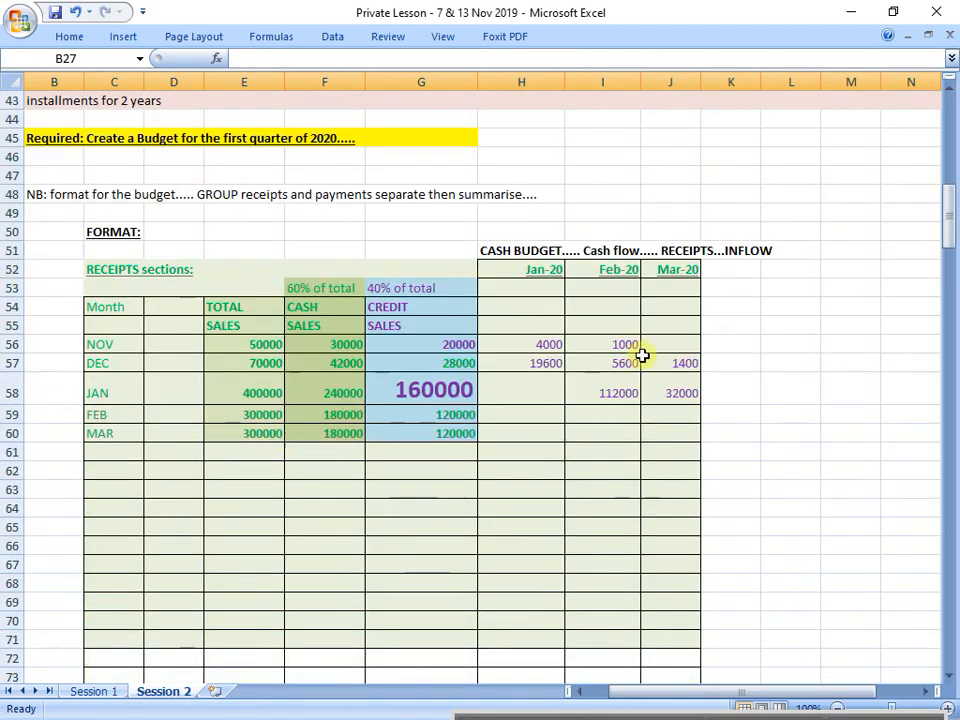
{"action": "left_click_drag", "start_coordinate": [550, 270], "coordinate": [525, 401]}
{"action": "left_click_drag", "start_coordinate": [606, 272], "coordinate": [606, 401]}
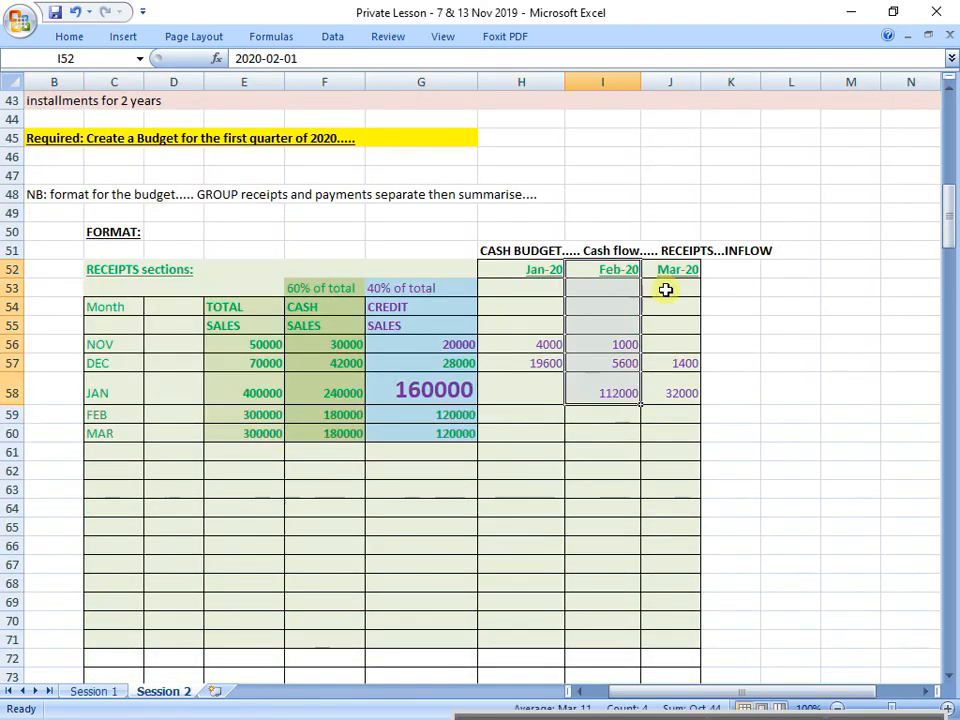
{"action": "left_click_drag", "start_coordinate": [670, 270], "coordinate": [670, 394]}
{"action": "left_click", "coordinate": [422, 392]}
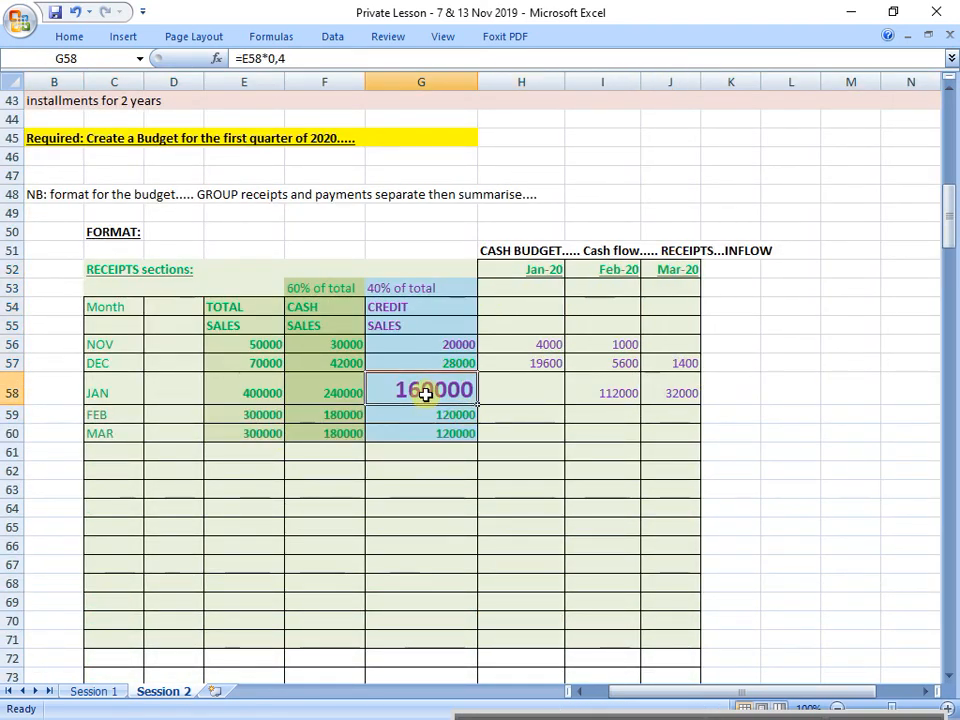
{"action": "left_click_drag", "start_coordinate": [111, 388], "coordinate": [452, 390]}
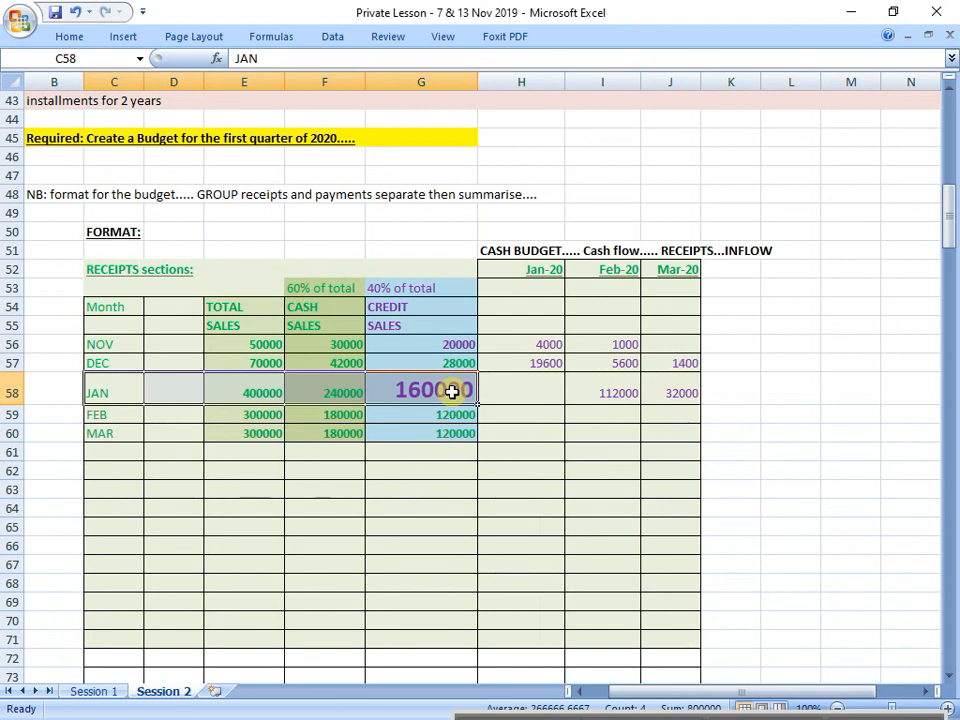
Step: Copy the format of February's credit sales in G59 onto January's credit sales in G58
{"action": "left_click", "coordinate": [428, 414]}
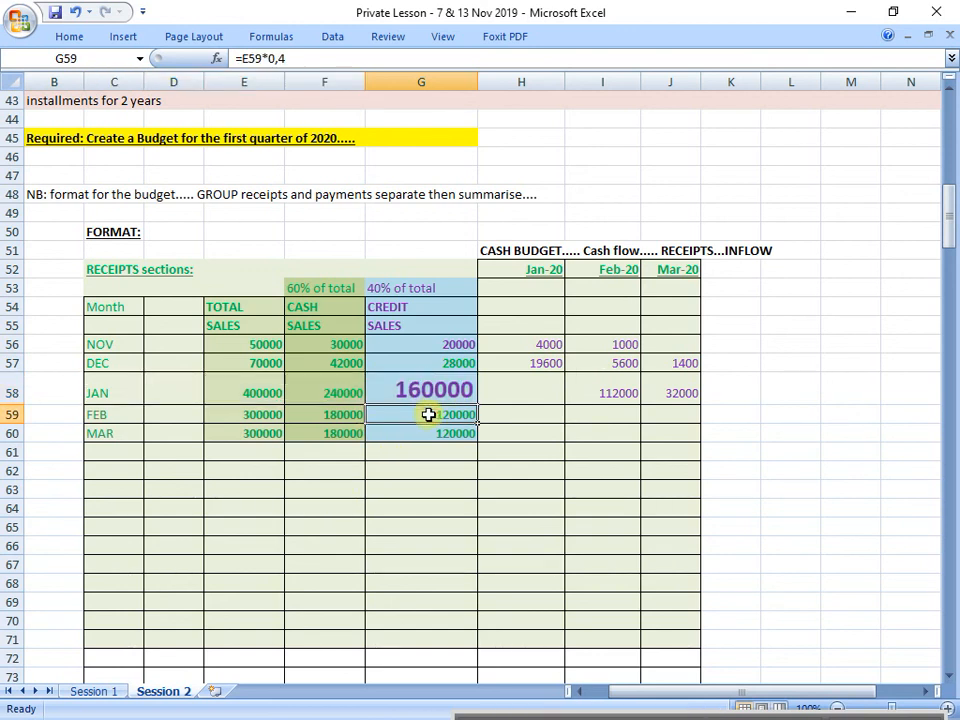
{"action": "left_click", "coordinate": [72, 35]}
{"action": "left_click", "coordinate": [62, 101]}
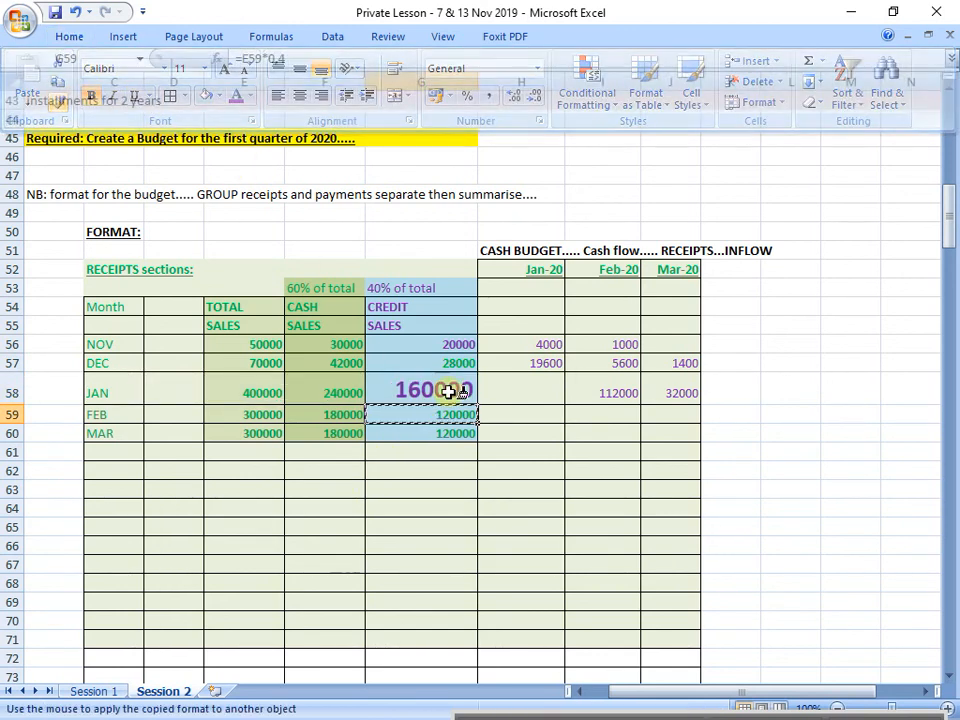
{"action": "left_click", "coordinate": [449, 391]}
Step: Emphasise February's credit sales in G59 with font size 20 and a purple font colour
{"action": "left_click", "coordinate": [8, 400]}
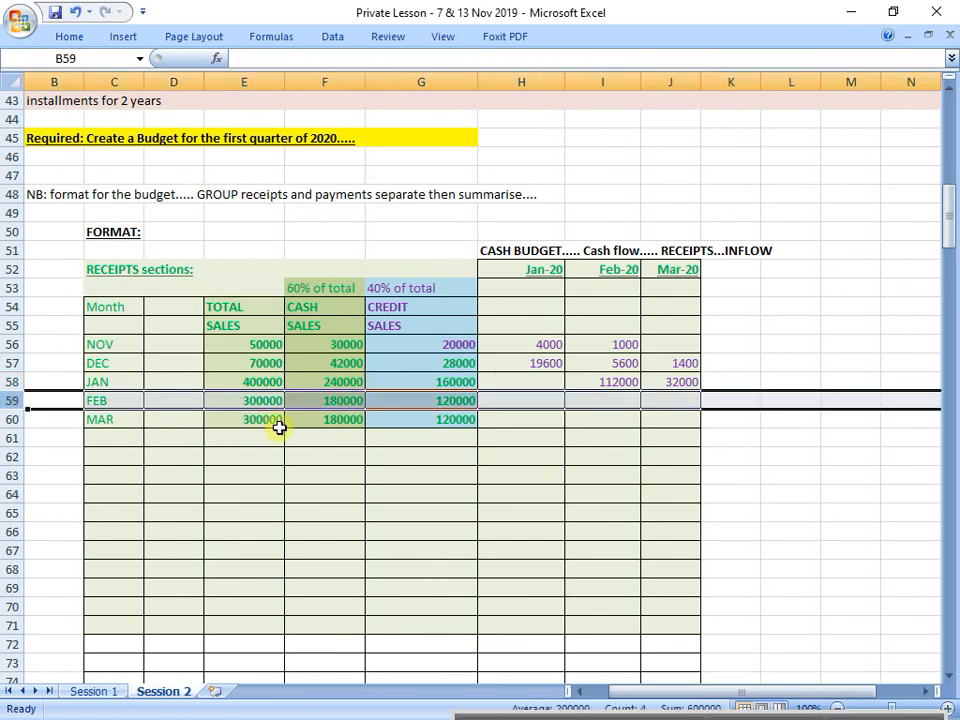
{"action": "left_click", "coordinate": [428, 397]}
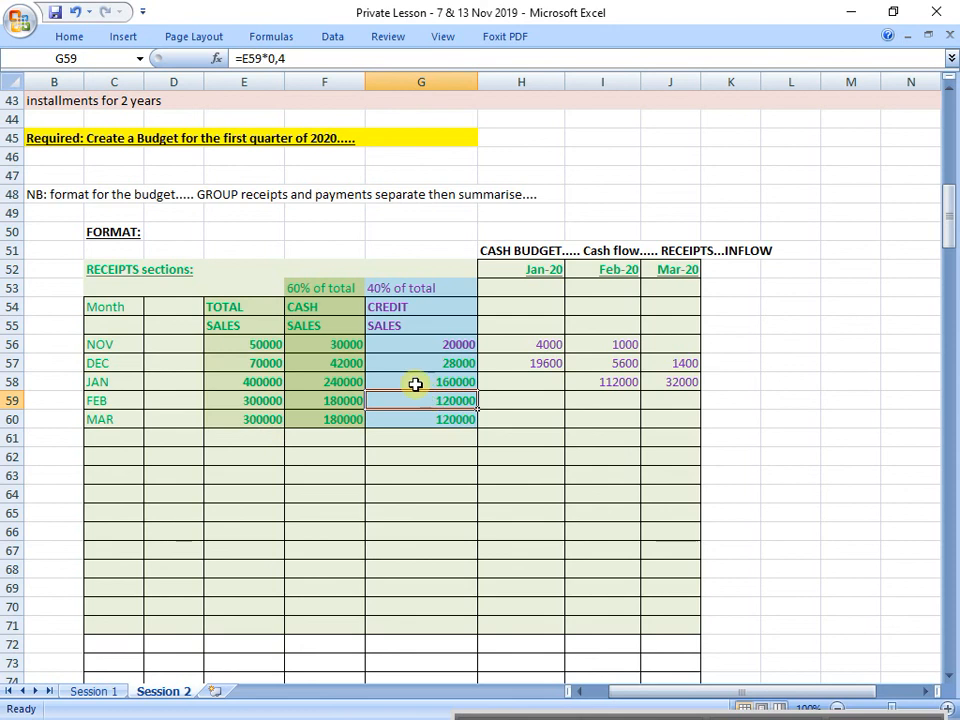
{"action": "left_click", "coordinate": [72, 36]}
{"action": "left_click", "coordinate": [204, 68]}
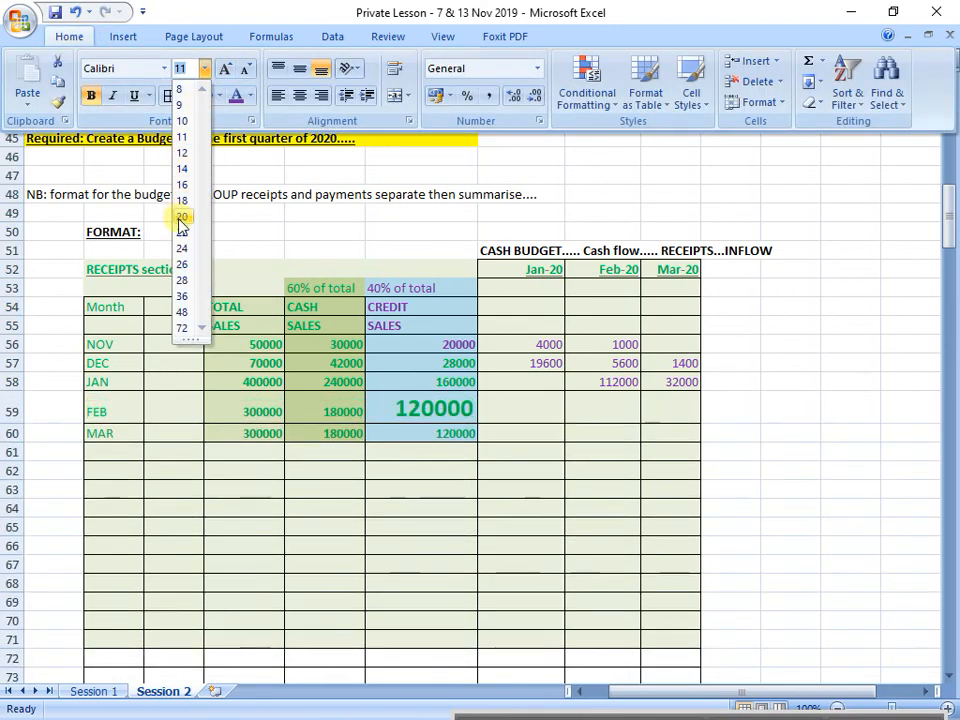
{"action": "left_click", "coordinate": [181, 201]}
{"action": "left_click", "coordinate": [72, 37]}
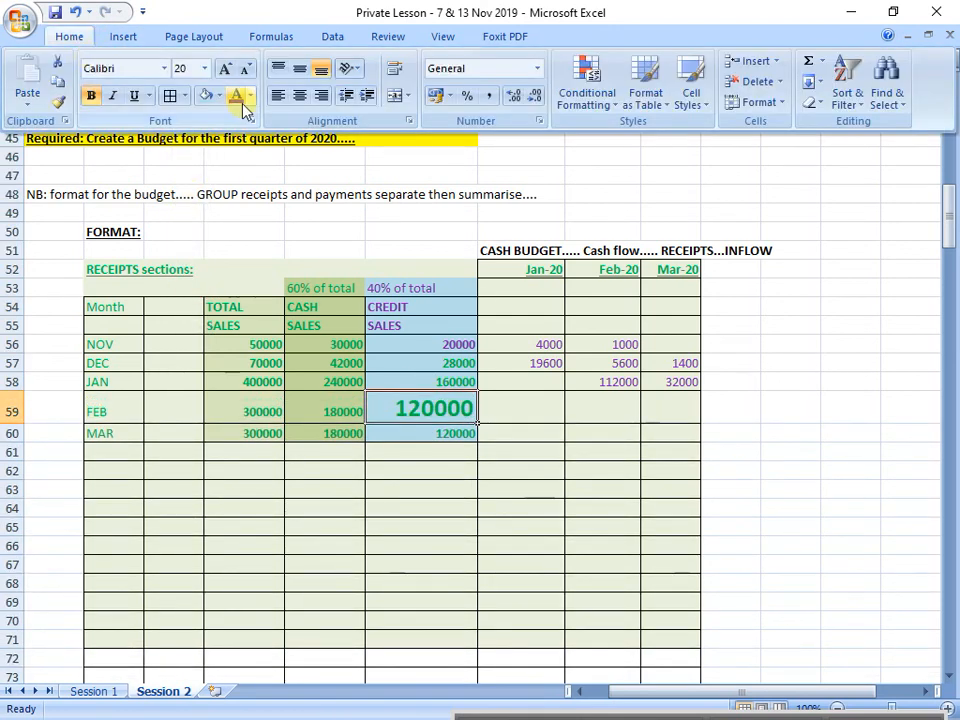
{"action": "left_click", "coordinate": [242, 100]}
{"action": "left_click", "coordinate": [430, 525]}
{"action": "left_click", "coordinate": [436, 407]}
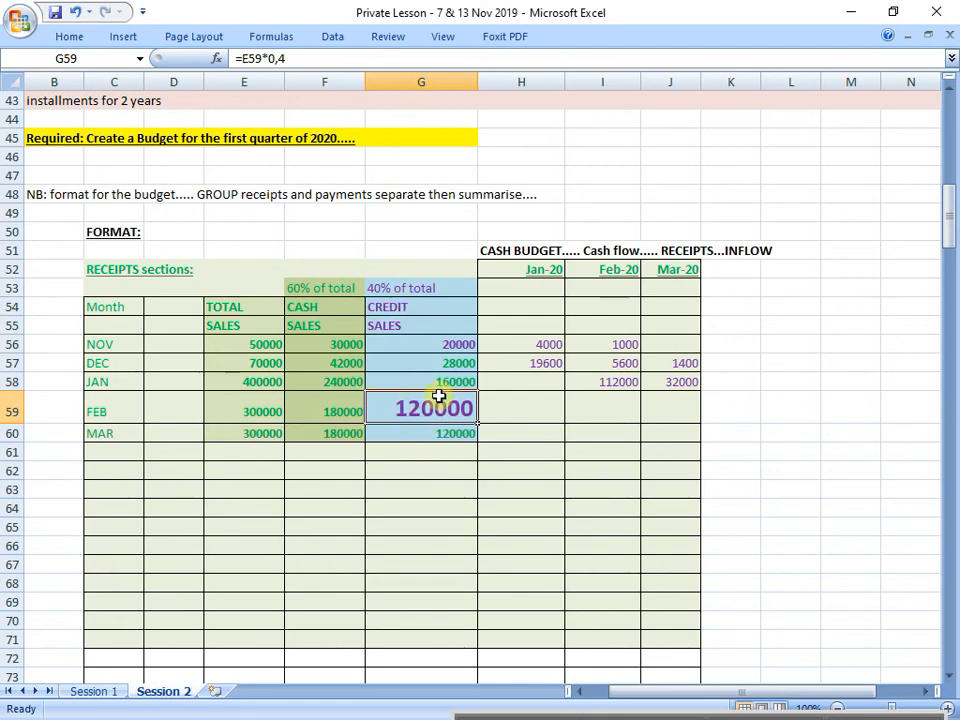
Step: Following the 70% collection rule in row 25, enter =G59*0,7 in J59 for March's receipt from February's credit sales, and colour it purple
{"action": "left_click", "coordinate": [97, 412]}
{"action": "left_click_drag", "start_coordinate": [407, 310], "coordinate": [414, 330]}
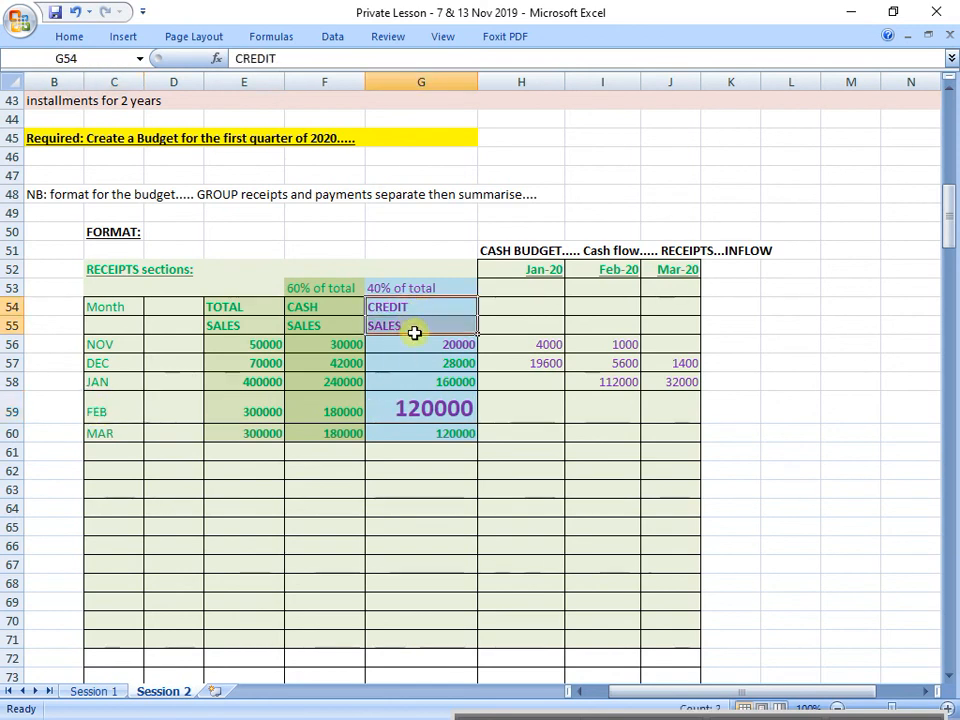
{"action": "scroll", "coordinate": [422, 348], "scroll_direction": "up", "scroll_amount": 8}
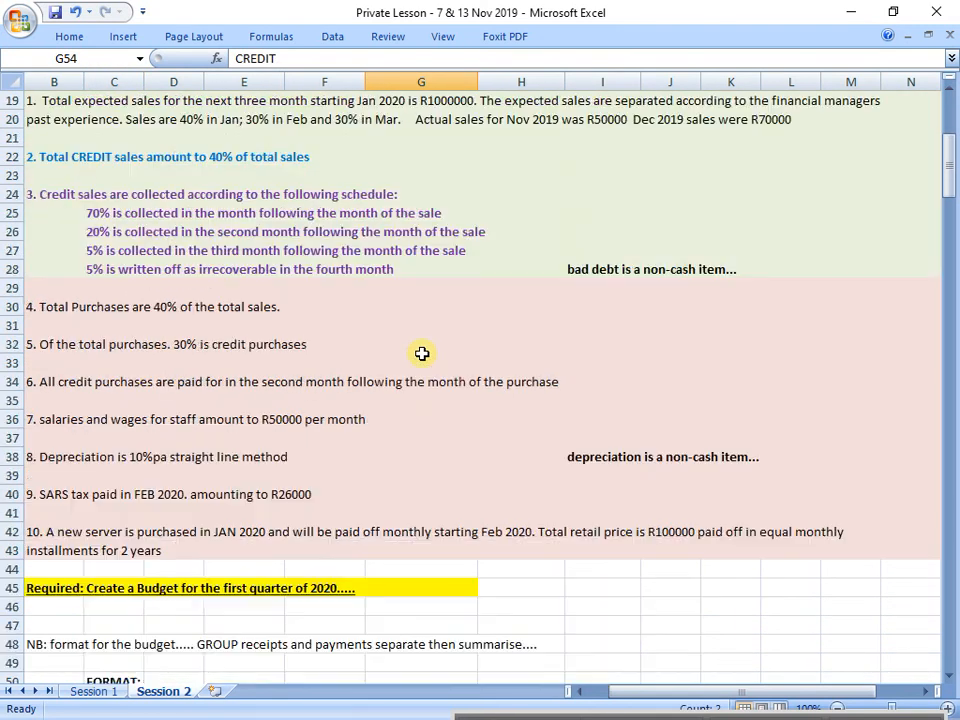
{"action": "scroll", "coordinate": [422, 353], "scroll_direction": "up", "scroll_amount": 3}
{"action": "left_click", "coordinate": [8, 269]}
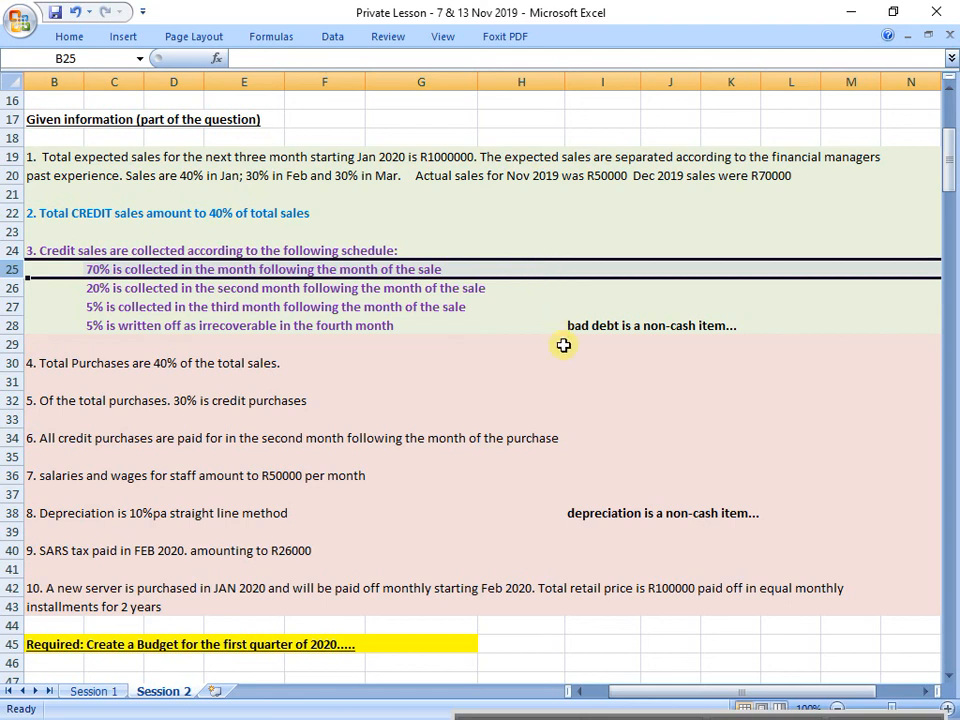
{"action": "scroll", "coordinate": [561, 345], "scroll_direction": "down", "scroll_amount": 8}
{"action": "left_click", "coordinate": [677, 467]}
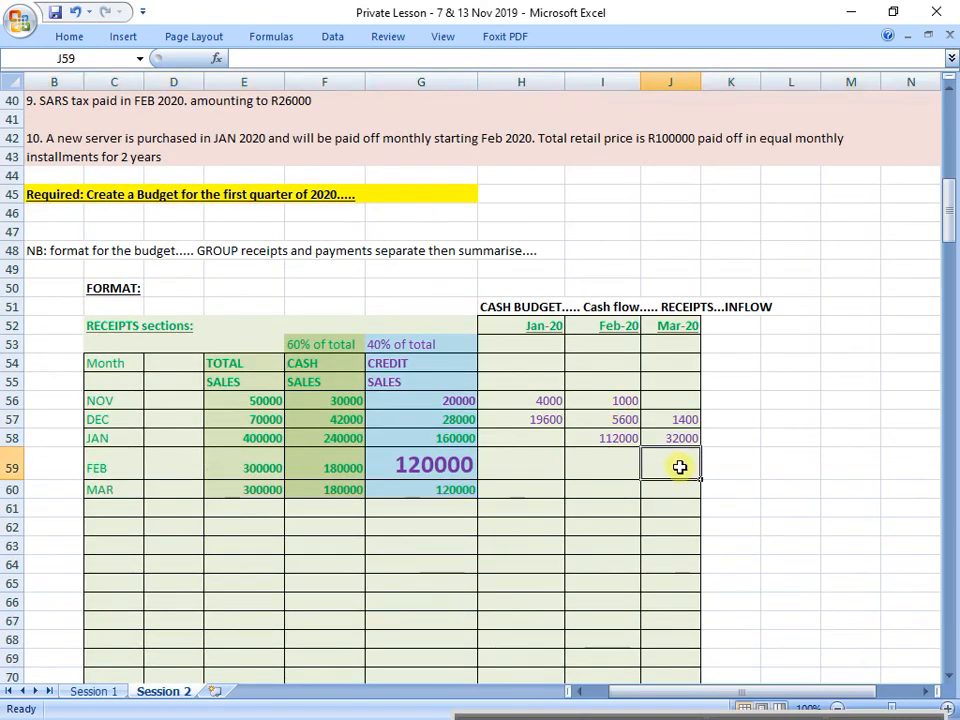
{"action": "type", "text": "="}
{"action": "left_click", "coordinate": [419, 470]}
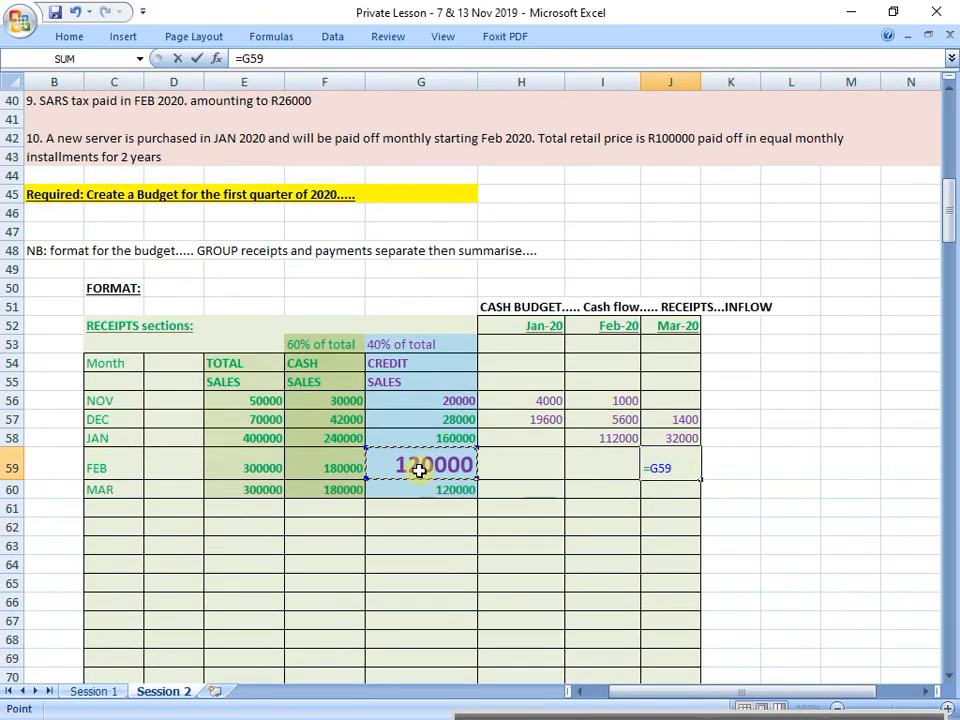
{"action": "type", "text": "*0,7"}
{"action": "key", "text": "Return"}
{"action": "key", "text": "Up"}
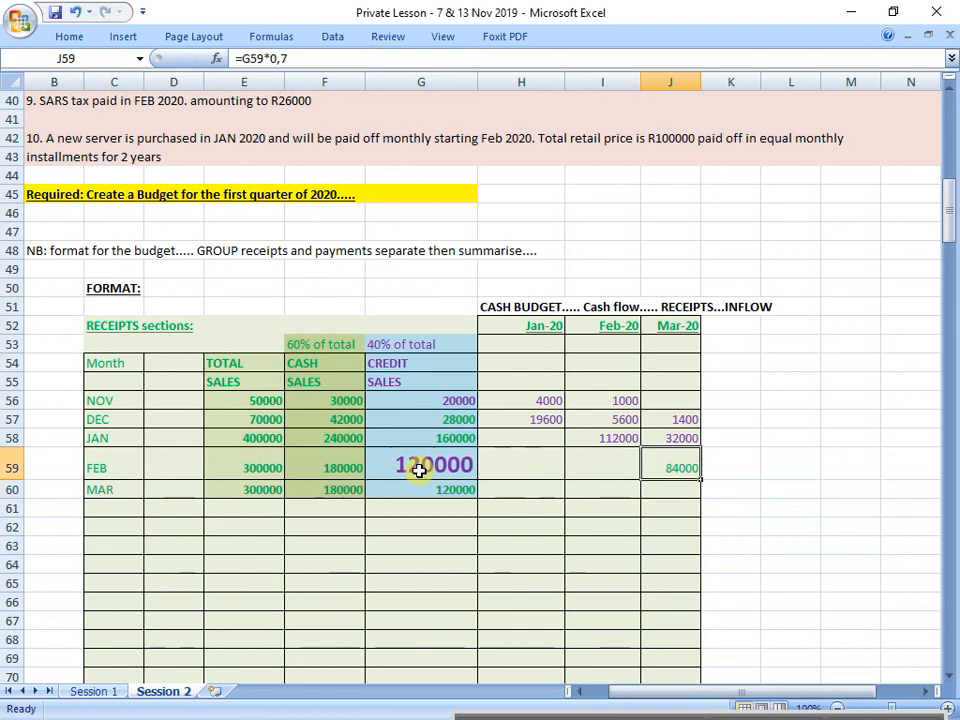
{"action": "left_click", "coordinate": [66, 38]}
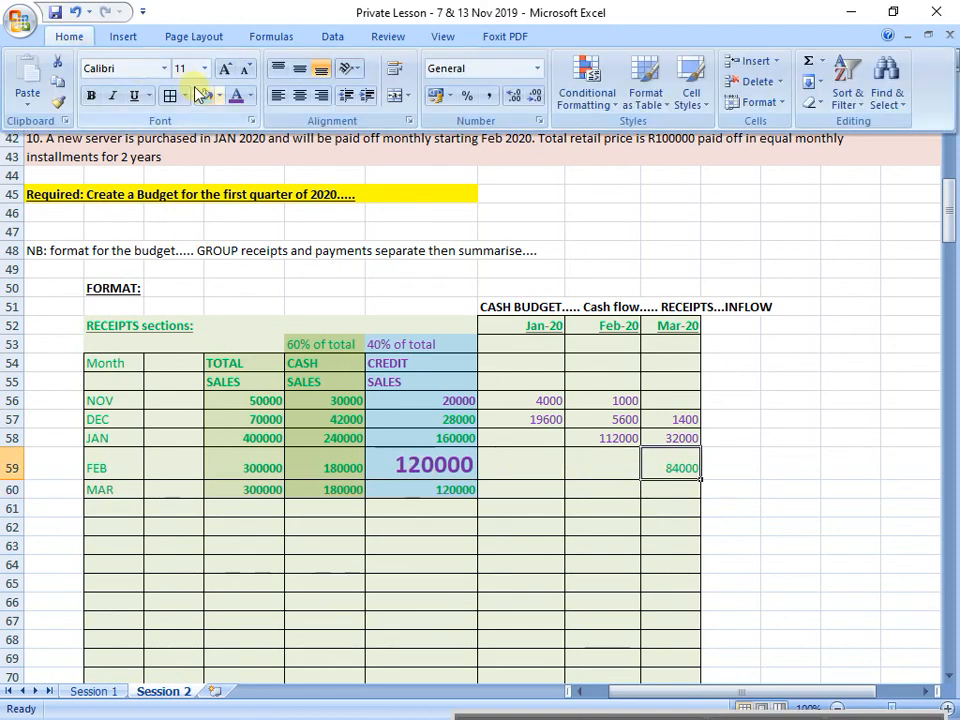
{"action": "left_click", "coordinate": [729, 504]}
{"action": "left_click", "coordinate": [555, 525]}
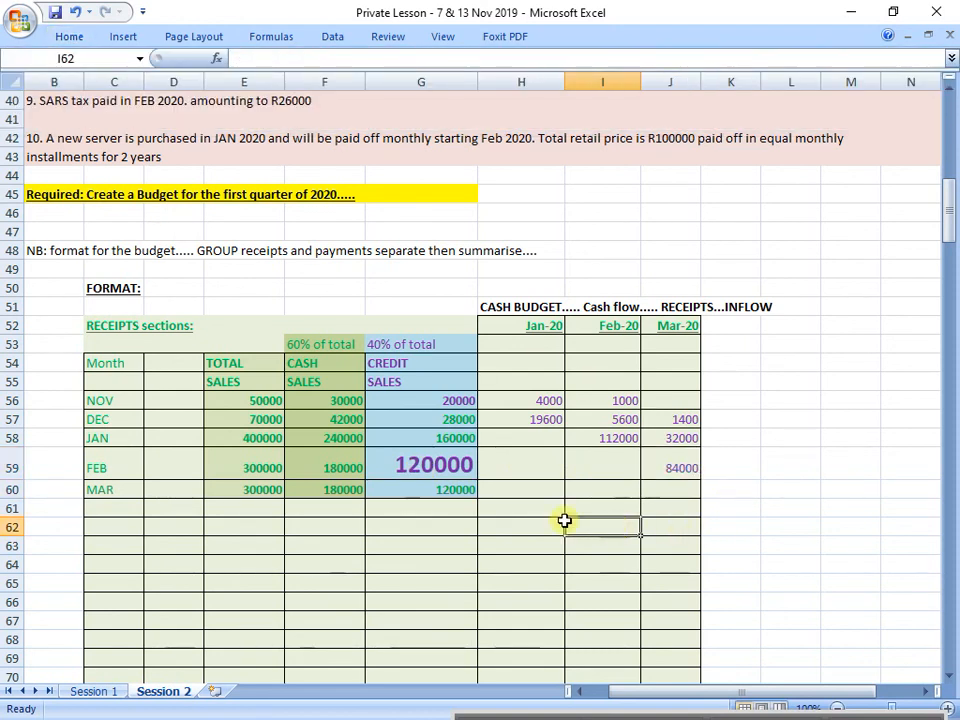
Step: Check the 20% second-month collection rule in row 26 against February's credit sales in G59 and the January to March receipt columns
{"action": "left_click", "coordinate": [426, 476]}
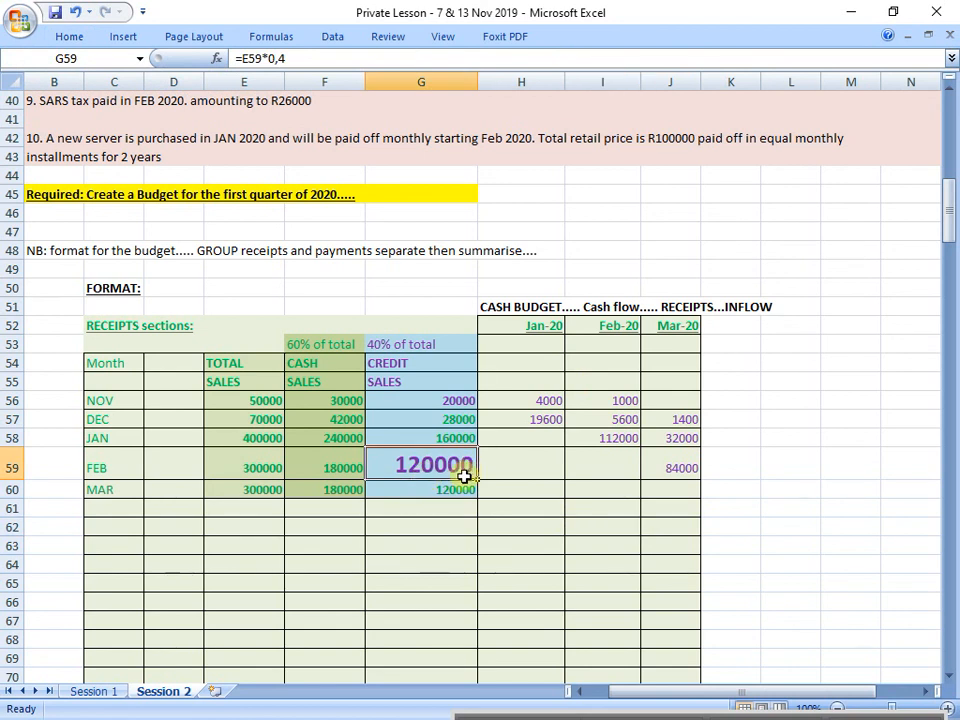
{"action": "scroll", "coordinate": [424, 470], "scroll_direction": "up", "scroll_amount": 8}
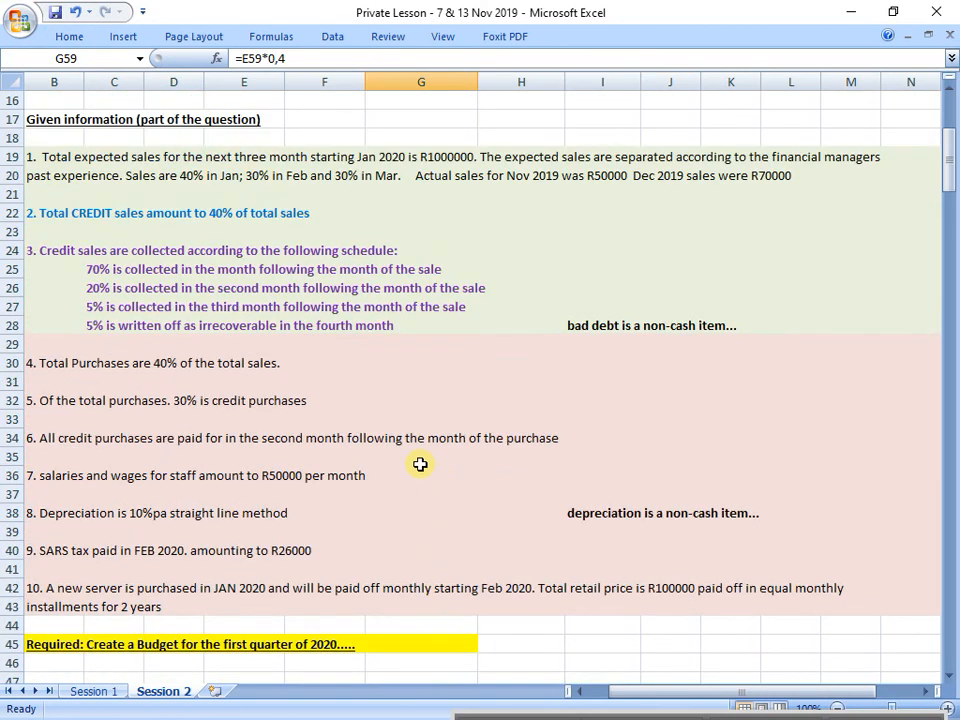
{"action": "left_click", "coordinate": [9, 288]}
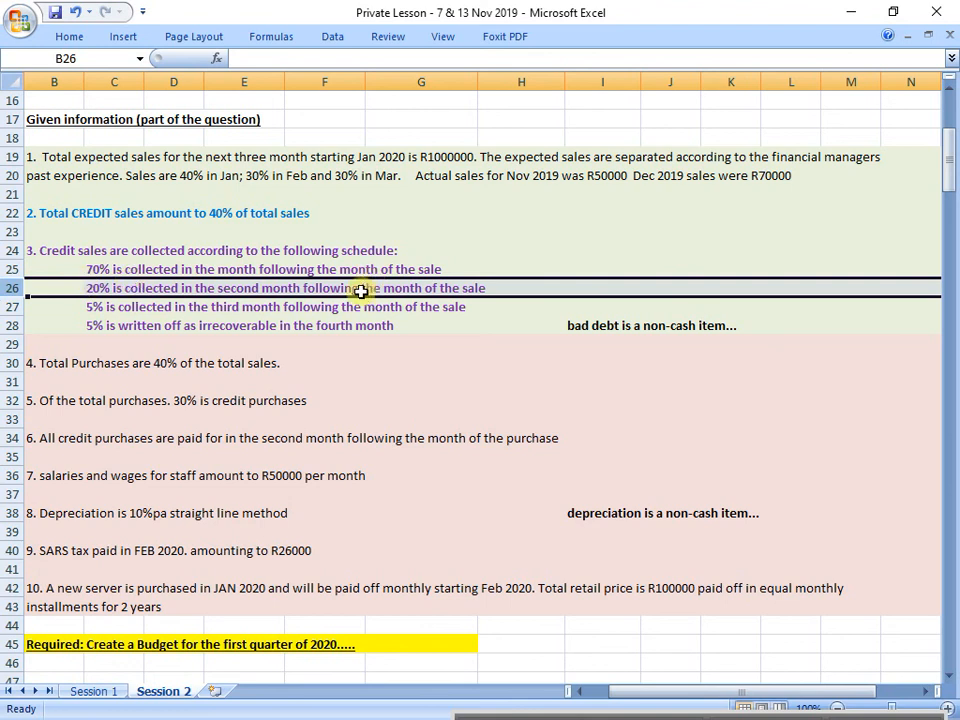
{"action": "scroll", "coordinate": [700, 600], "scroll_direction": "down", "scroll_amount": 8}
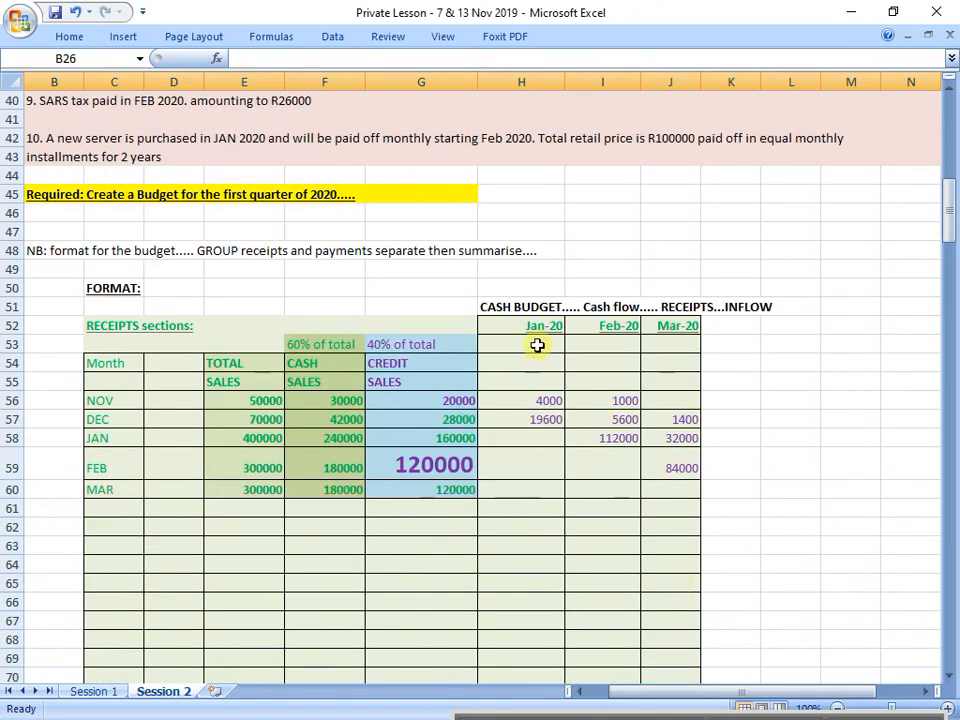
{"action": "left_click_drag", "start_coordinate": [537, 345], "coordinate": [529, 437]}
{"action": "left_click_drag", "start_coordinate": [602, 345], "coordinate": [590, 398]}
{"action": "left_click_drag", "start_coordinate": [670, 326], "coordinate": [664, 437]}
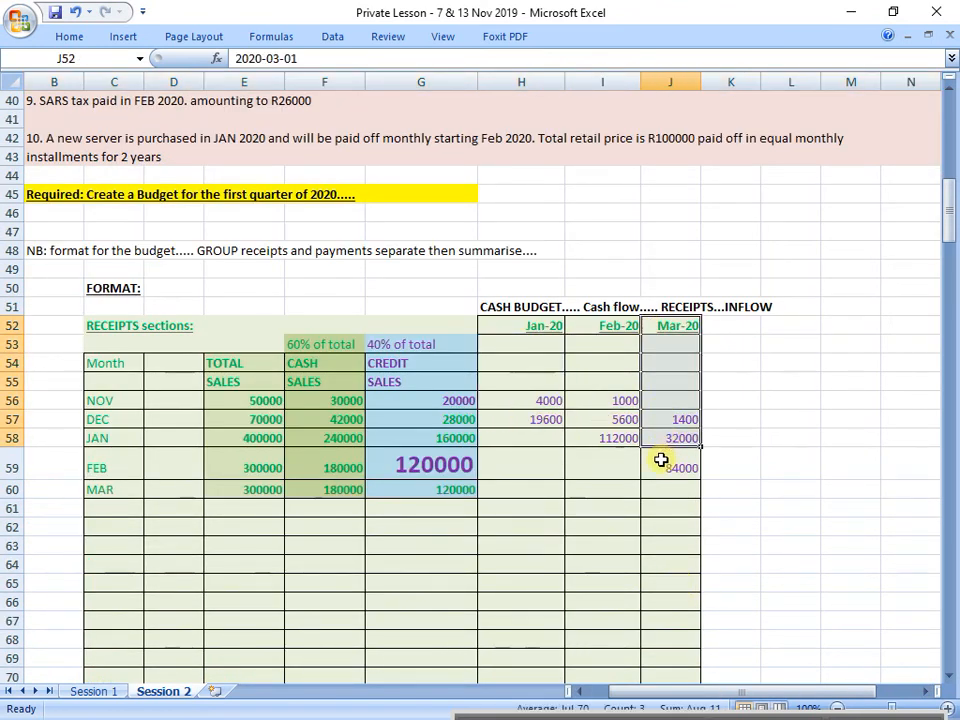
{"action": "scroll", "coordinate": [661, 460], "scroll_direction": "down", "scroll_amount": 2}
Step: Copy the format of March's credit sales in G60 onto February's credit sales in G59
{"action": "left_click", "coordinate": [677, 355]}
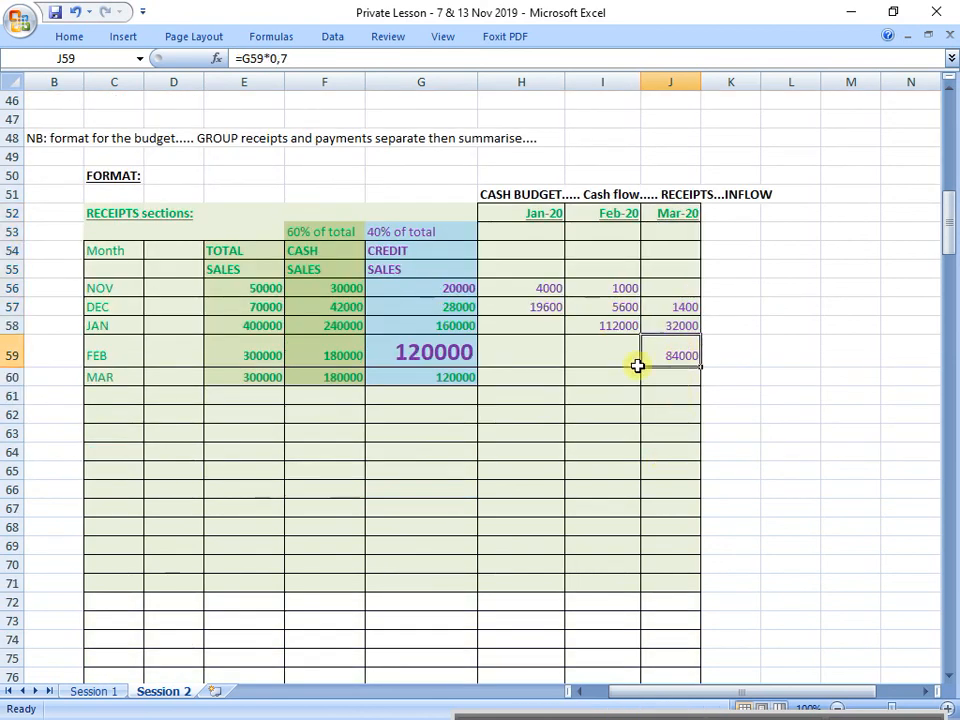
{"action": "left_click", "coordinate": [427, 371]}
{"action": "left_click", "coordinate": [72, 36]}
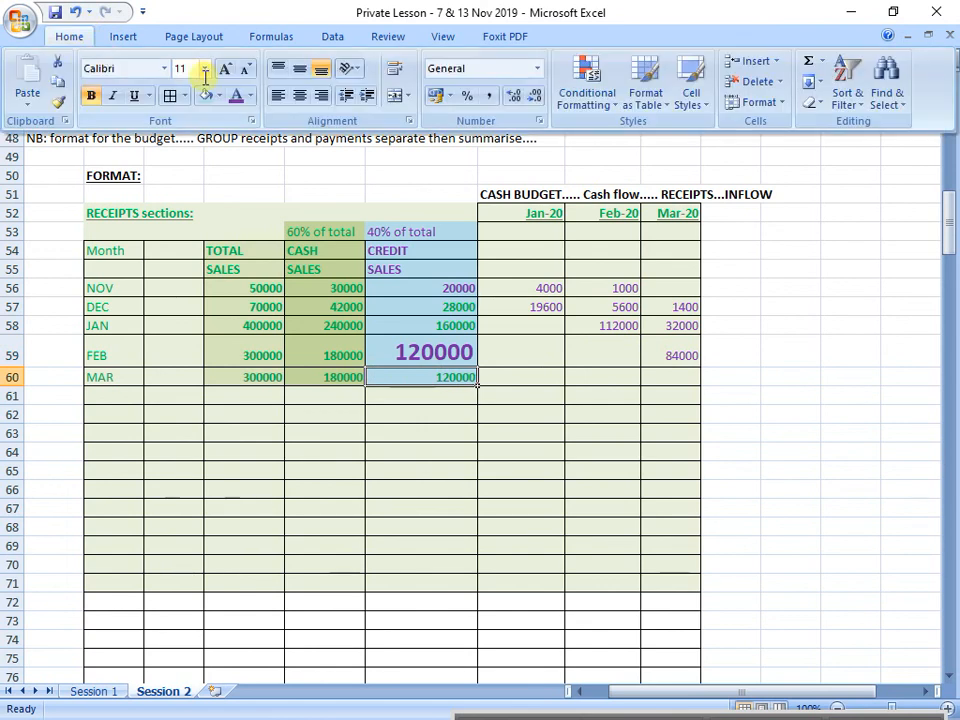
{"action": "left_click", "coordinate": [58, 101]}
{"action": "left_click", "coordinate": [410, 351]}
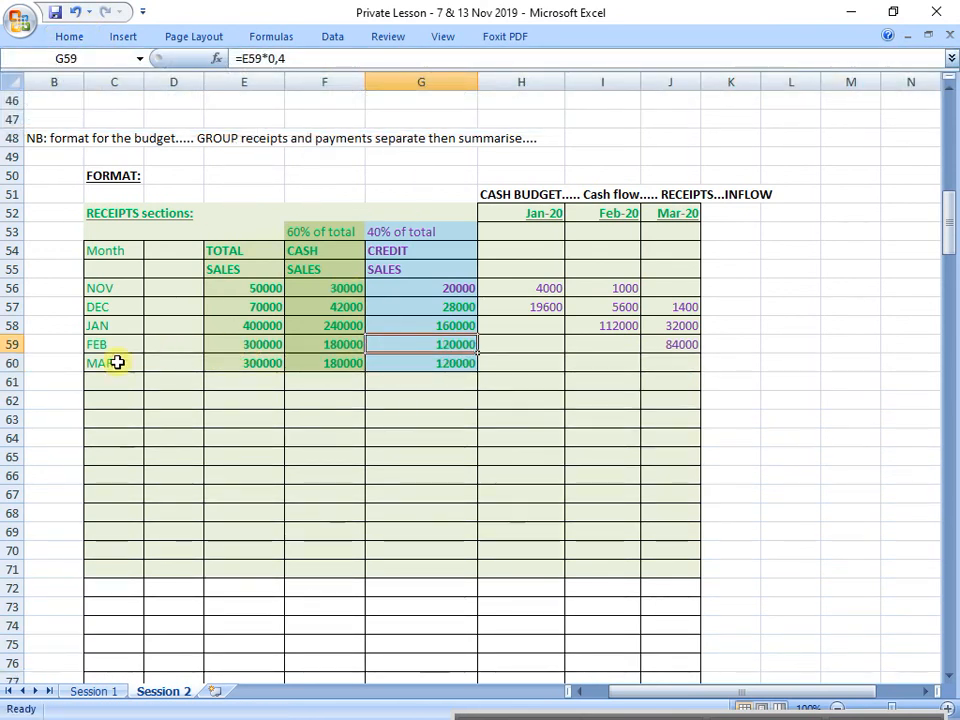
Step: Review March's sales in row 60 and the cash and credit sales columns of the receipts table
{"action": "left_click_drag", "start_coordinate": [120, 363], "coordinate": [411, 362]}
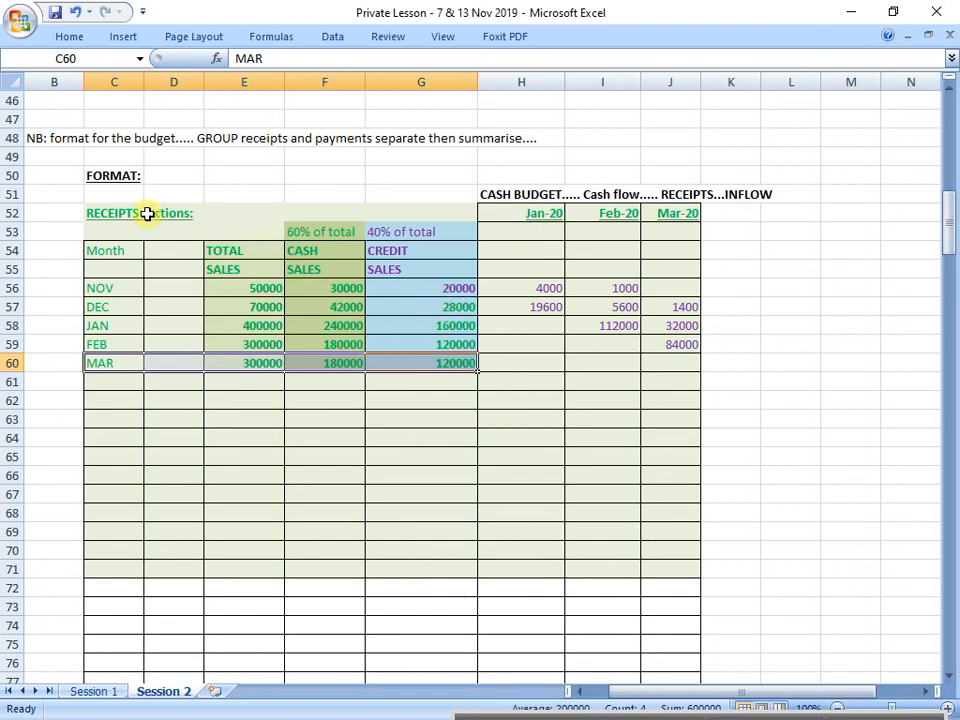
{"action": "left_click_drag", "start_coordinate": [147, 214], "coordinate": [690, 381]}
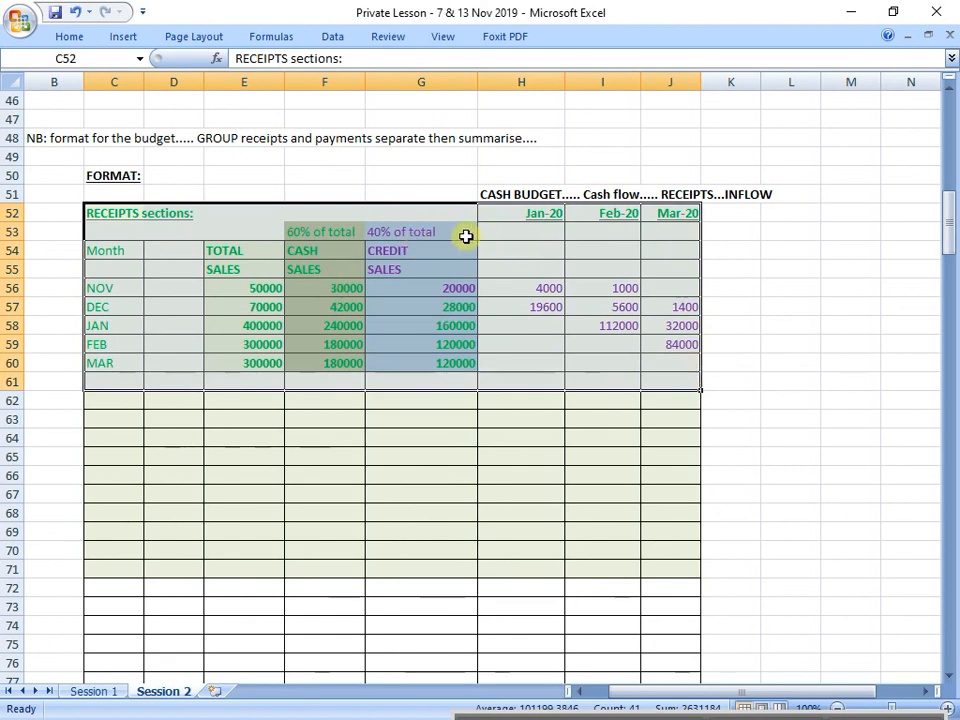
{"action": "left_click_drag", "start_coordinate": [465, 236], "coordinate": [441, 366]}
{"action": "left_click_drag", "start_coordinate": [322, 232], "coordinate": [332, 362]}
Step: Add the bold, underlined heading "TOTAL CASH RECEIPTS: (TOTAL INFLOWS)" in C63 below the receipts table
{"action": "left_click", "coordinate": [128, 413]}
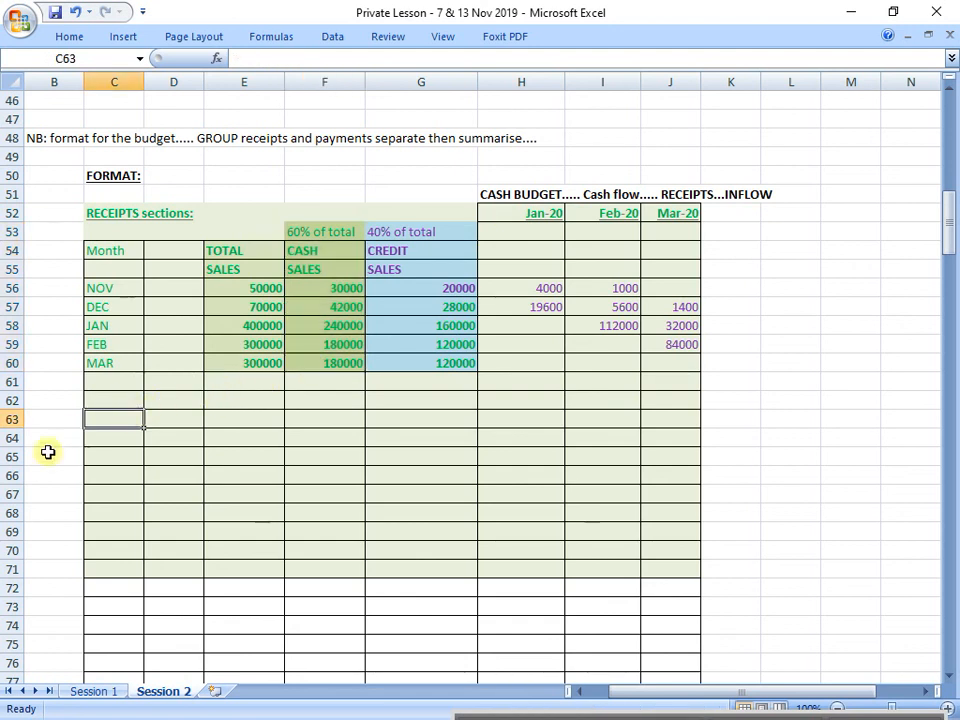
{"action": "type", "text": "TTOA"}
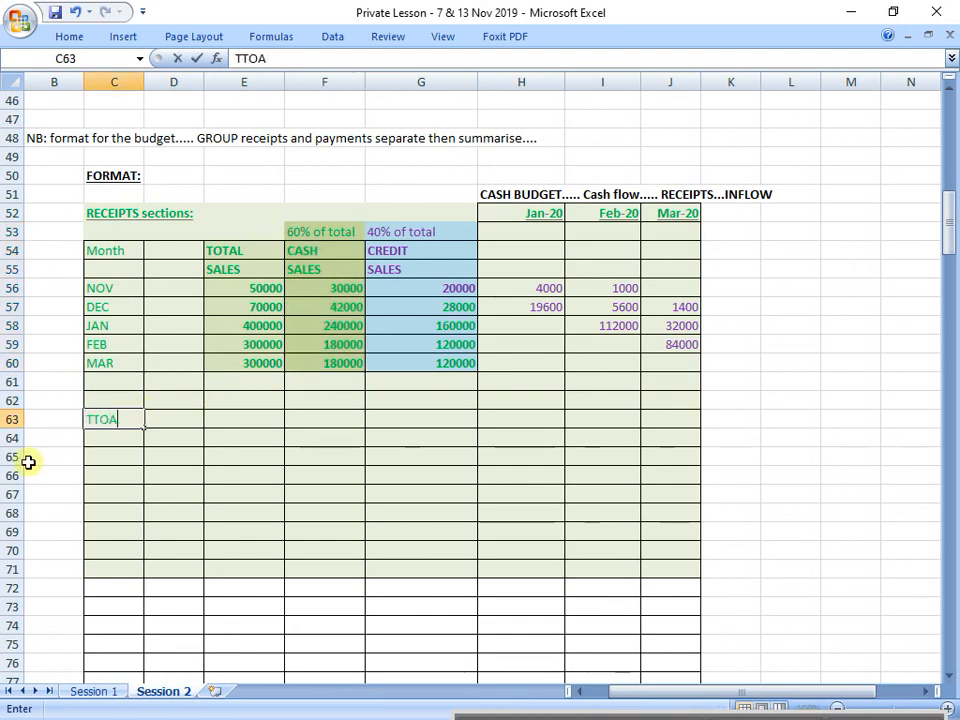
{"action": "key", "text": "BackSpace"}
{"action": "key", "text": "BackSpace"}
{"action": "key", "text": "BackSpace"}
{"action": "type", "text": "OTAL CASH RECEIPTS"}
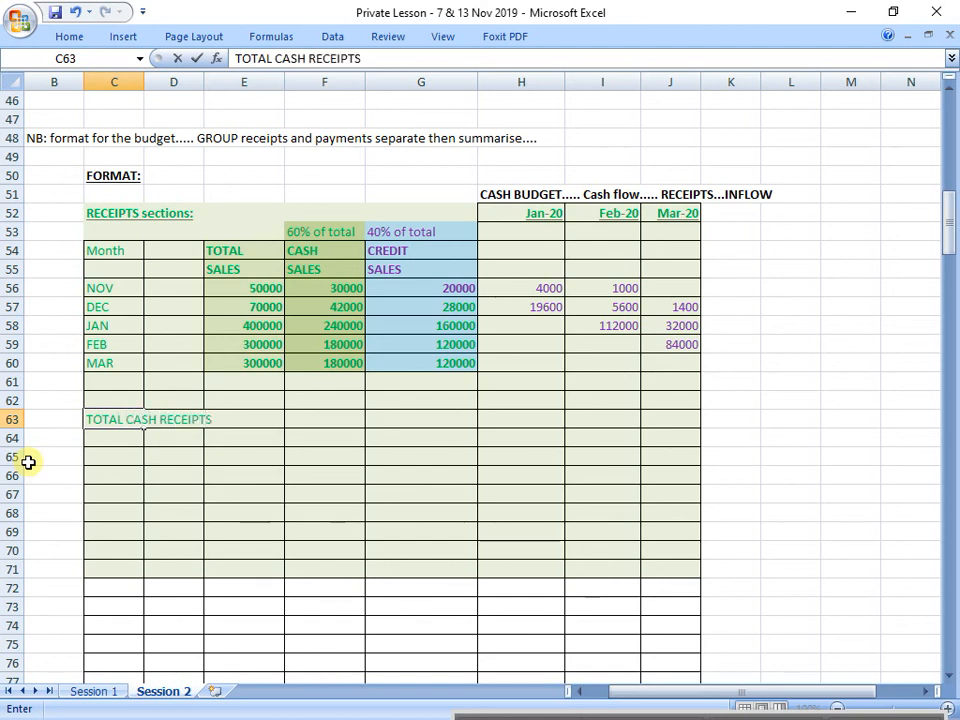
{"action": "type", "text": ": (TOTAL"}
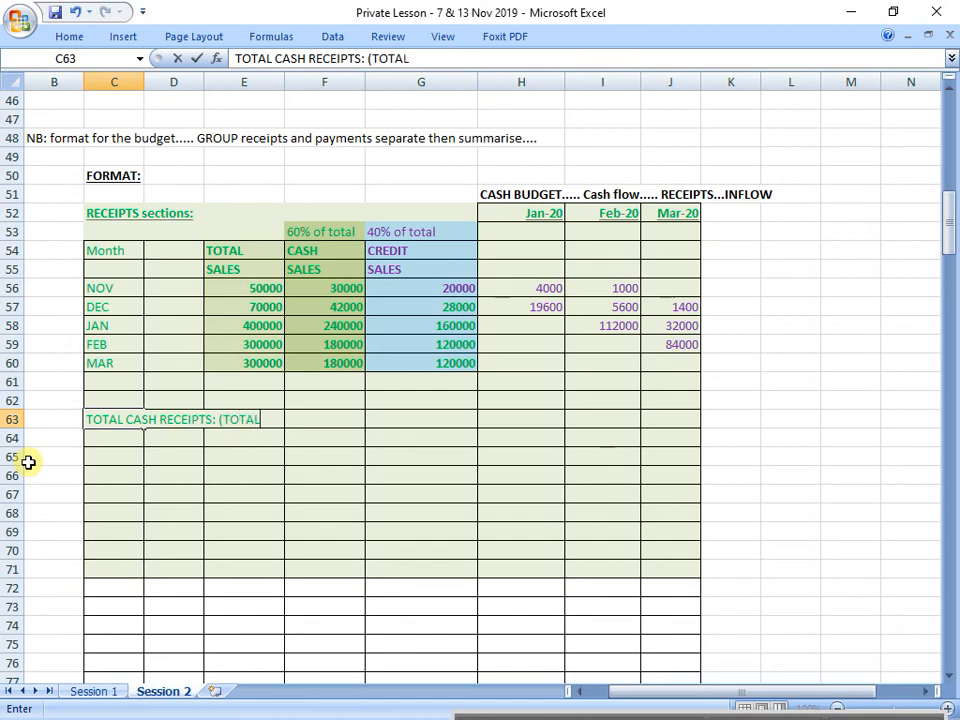
{"action": "type", "text": " INFLOWS"}
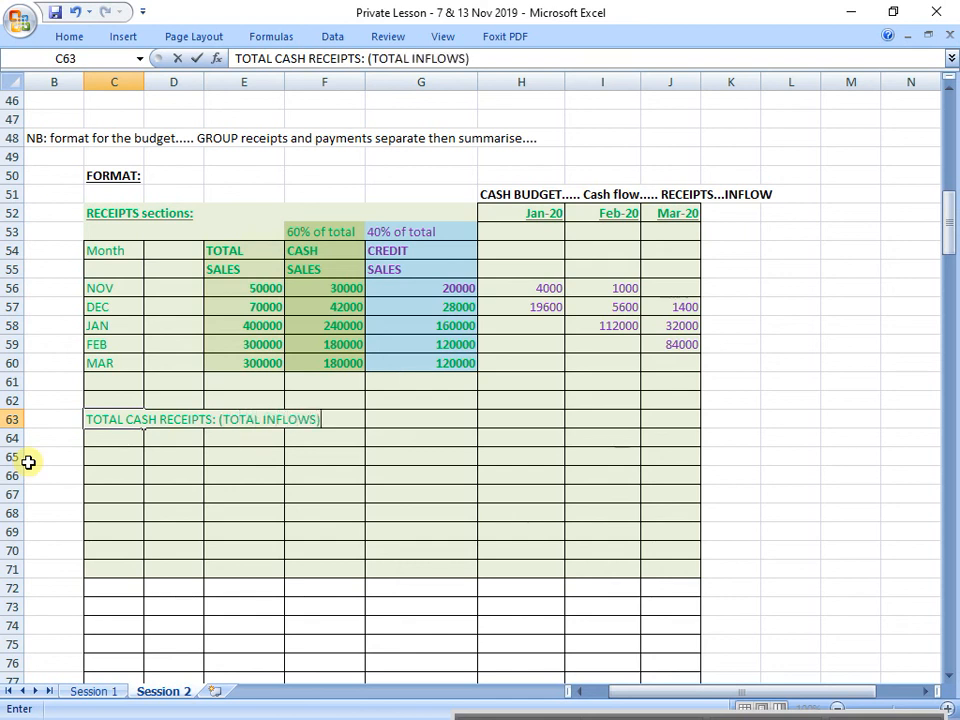
{"action": "key", "text": "Return"}
{"action": "key", "text": "Up"}
{"action": "key", "text": "ctrl+b"}
{"action": "key", "text": "Down"}
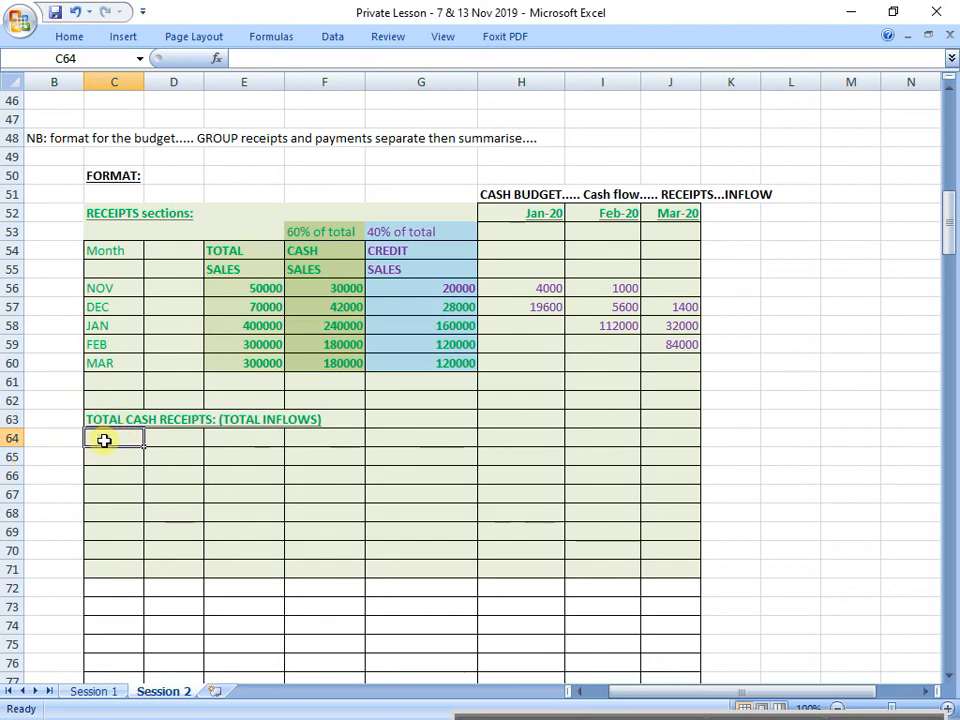
Step: Label C64 "cash sales" and C65 "receipts from debtors (collecting credit sales)" under the total cash receipts heading
{"action": "type", "text": "cash sal"}
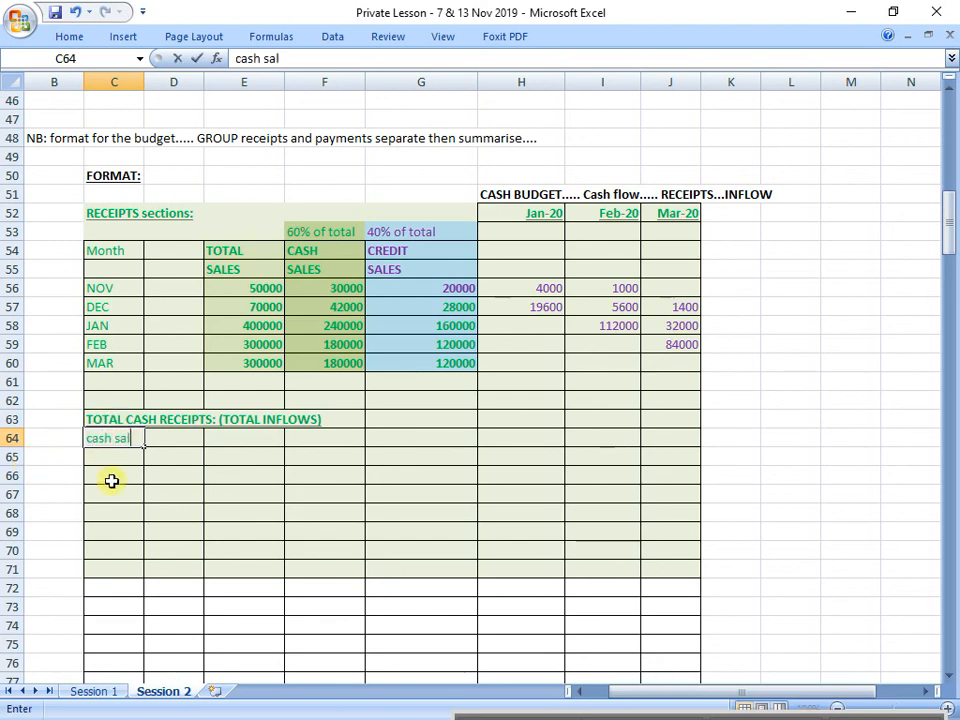
{"action": "type", "text": "es"}
{"action": "key", "text": "Return"}
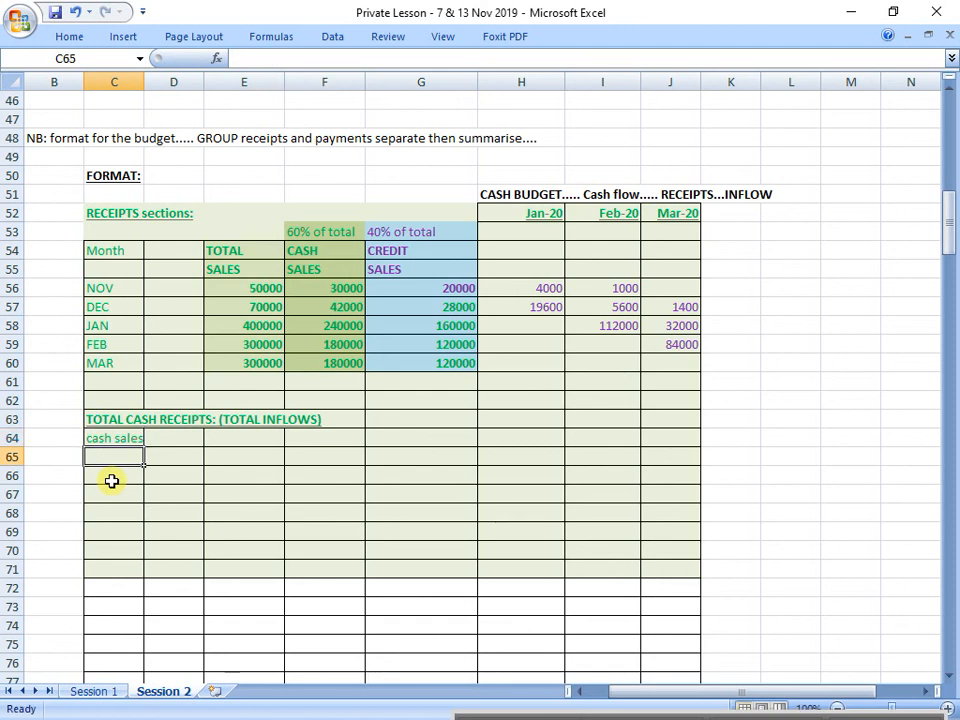
{"action": "type", "text": "receipts"}
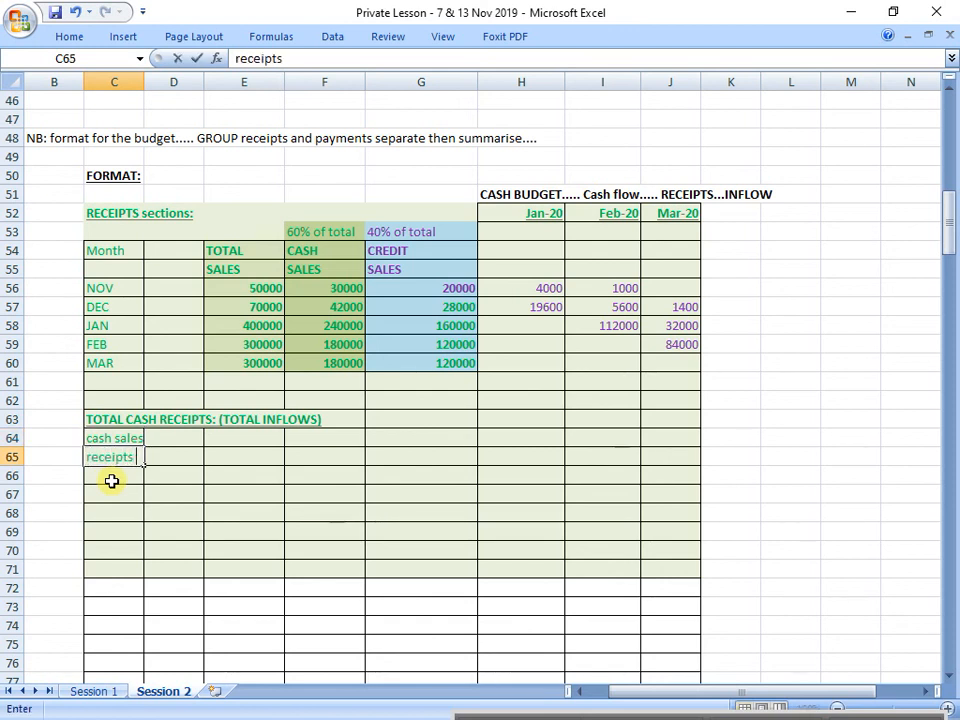
{"action": "type", "text": " from debtors (co"}
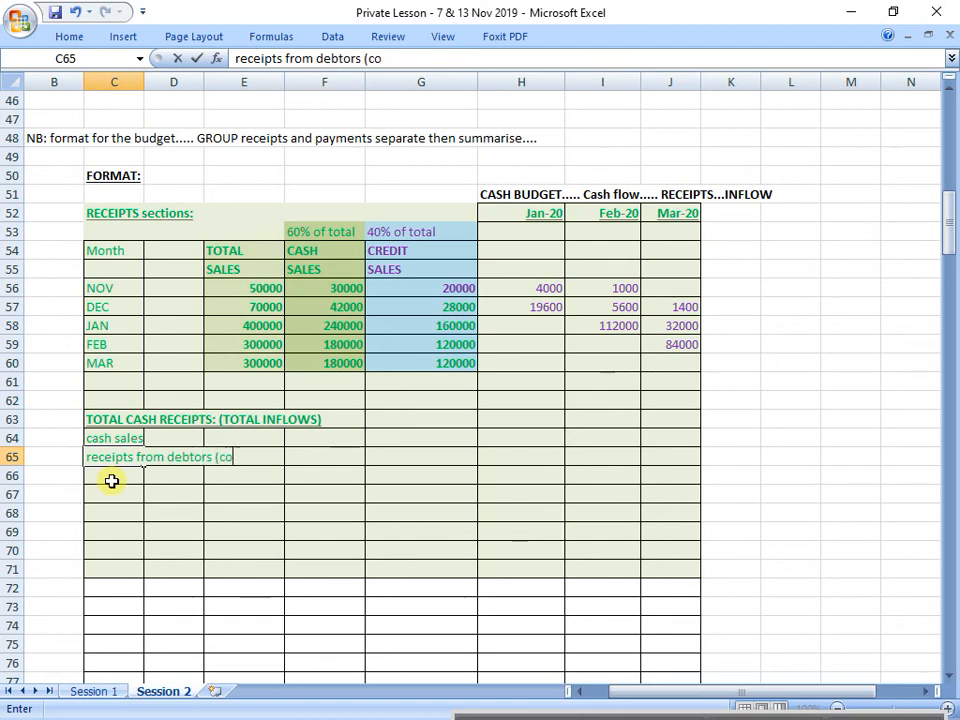
{"action": "type", "text": "llecting credit sa"}
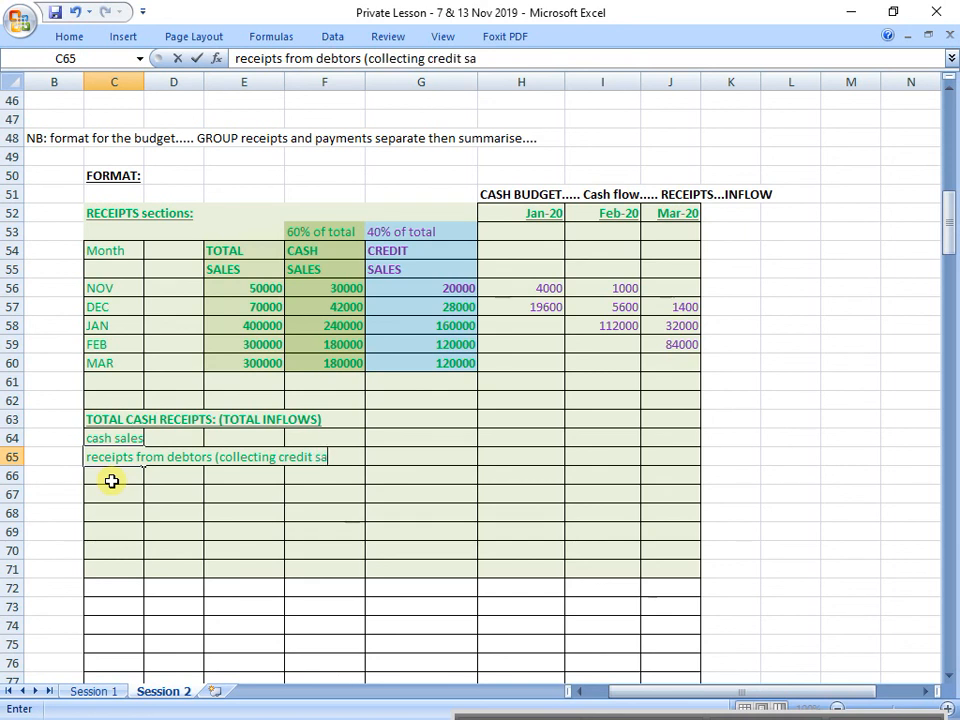
{"action": "key", "text": "BackSpace"}
{"action": "key", "text": "BackSpace"}
{"action": "key", "text": "BackSpace"}
{"action": "type", "text": "les)"}
{"action": "key", "text": "Return"}
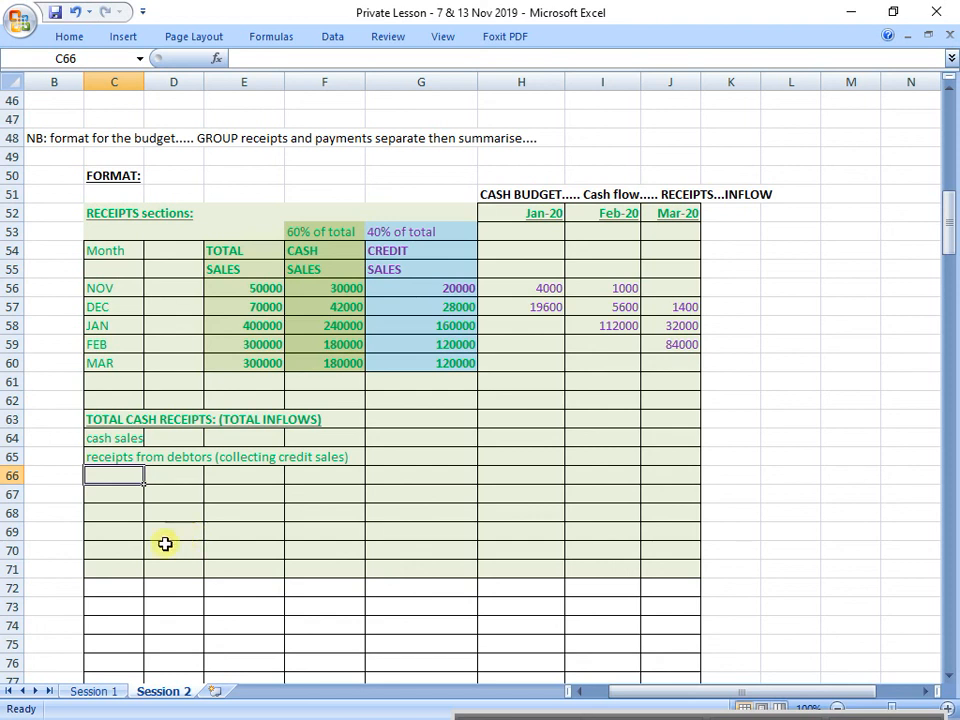
Step: Enter the placeholder "????" for January's cash sales in H64
{"action": "left_click_drag", "start_coordinate": [122, 439], "coordinate": [643, 446]}
{"action": "left_click", "coordinate": [523, 437]}
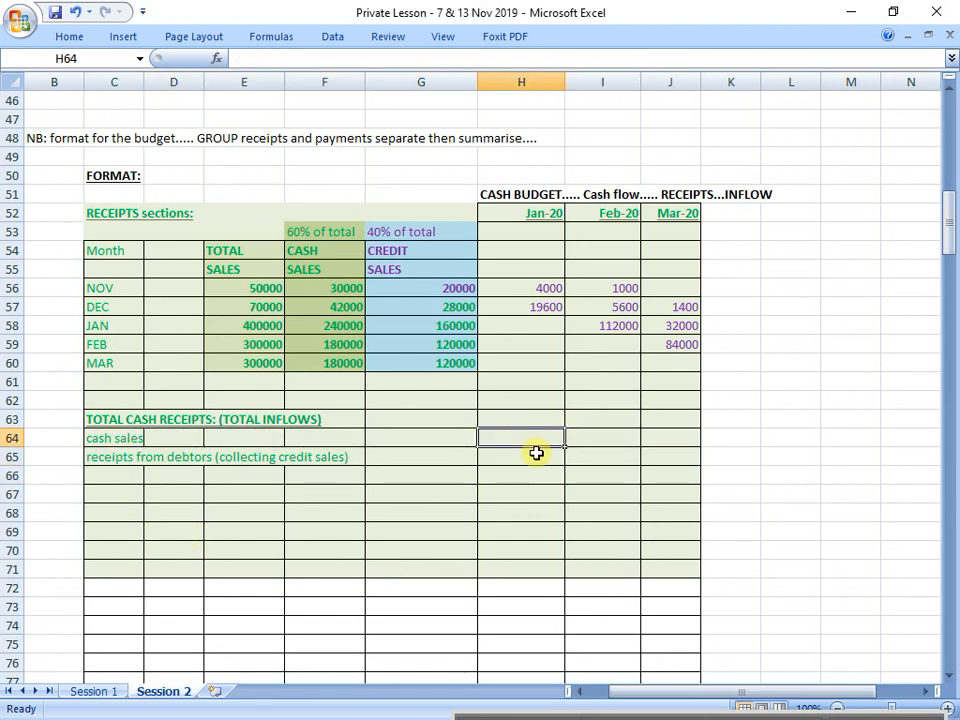
{"action": "type", "text": "?"}
{"action": "key", "text": "Return"}
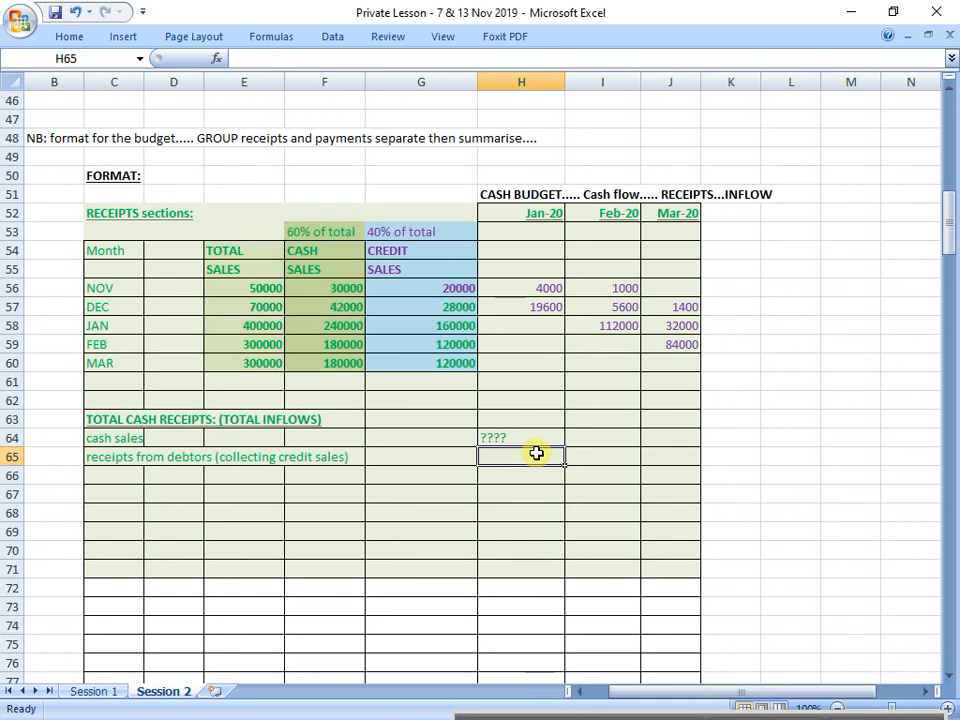
Step: Link January's cash sales in H64 to F58 in the cash sales column with the formula =F58
{"action": "key", "text": "Up"}
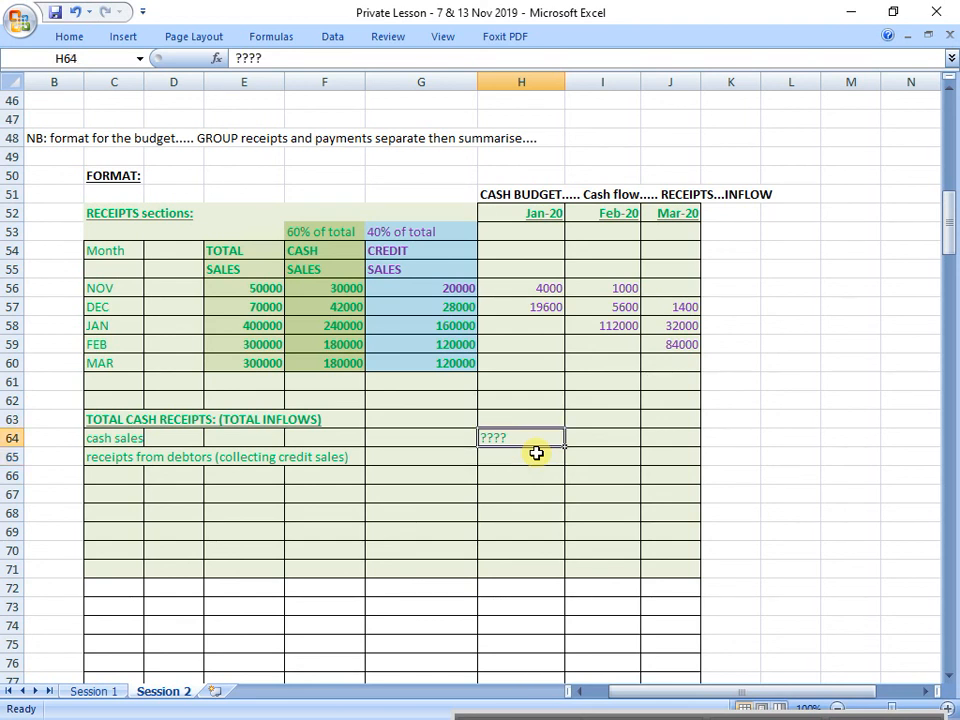
{"action": "type", "text": "="}
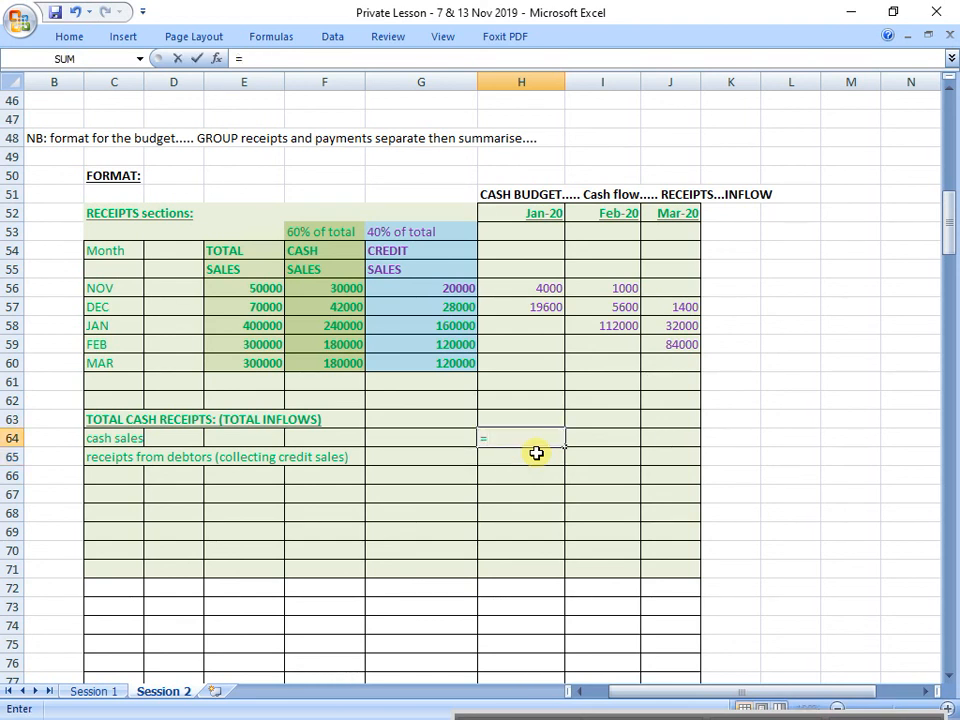
{"action": "left_click", "coordinate": [338, 327]}
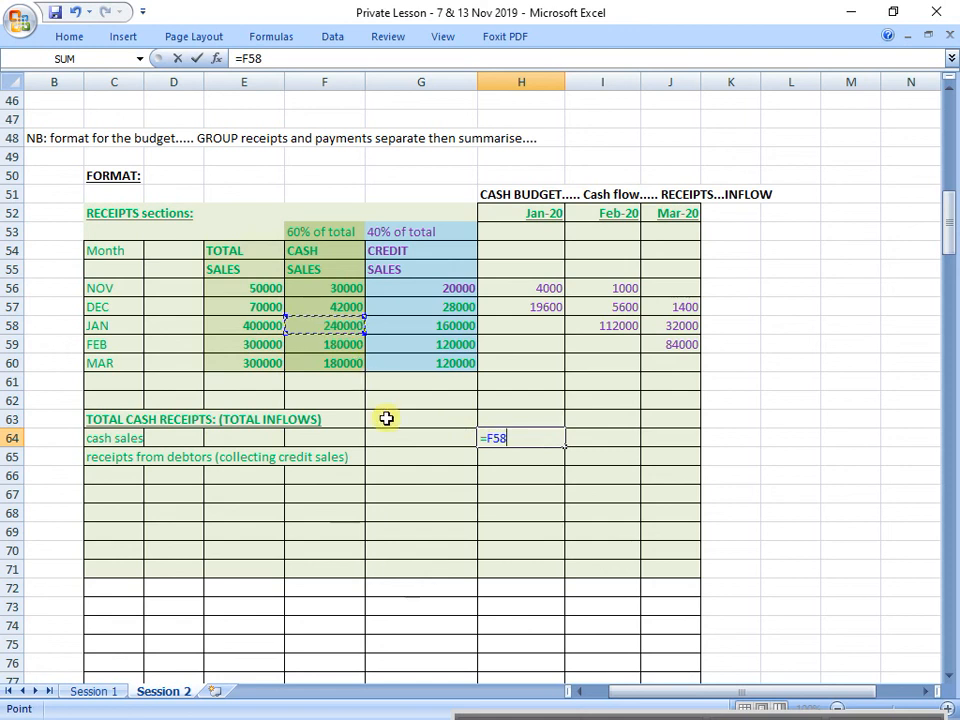
{"action": "key", "text": "Return"}
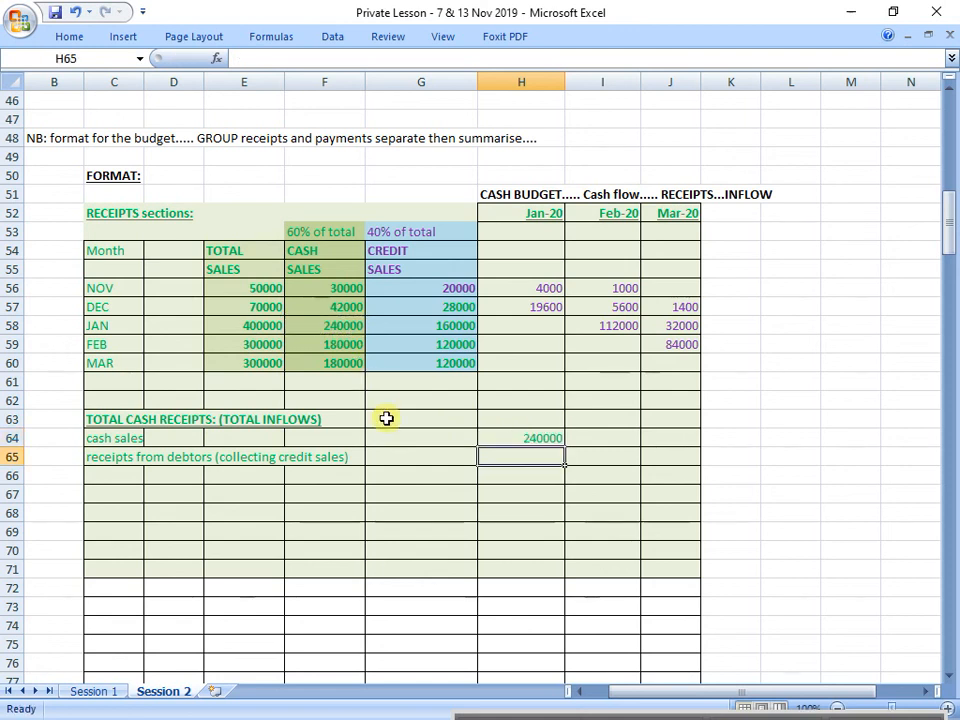
Step: Link February's cash sales in I64 to F59 and March's in J64 to F60
{"action": "key", "text": "Up"}
{"action": "key", "text": "Right"}
{"action": "type", "text": "="}
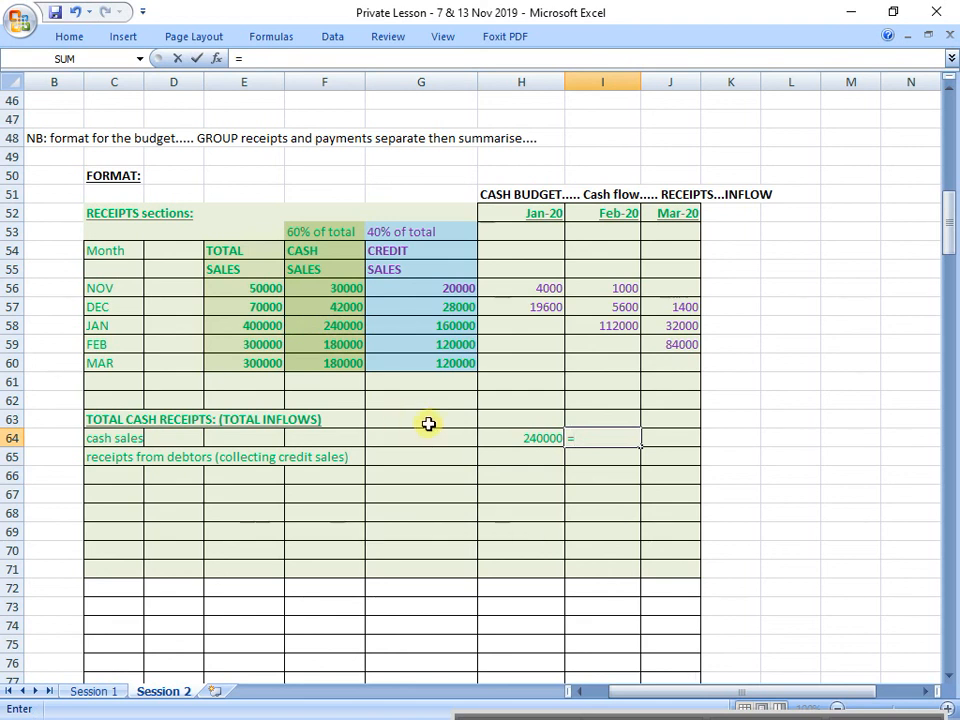
{"action": "left_click", "coordinate": [351, 347]}
{"action": "key", "text": "Return"}
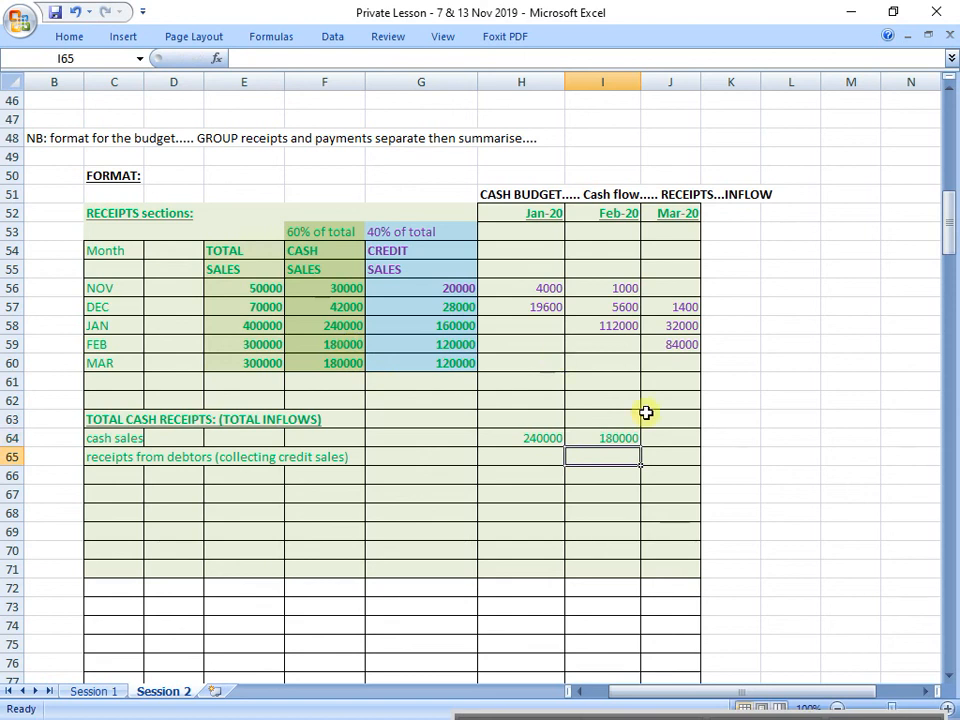
{"action": "left_click", "coordinate": [690, 440]}
{"action": "type", "text": "="}
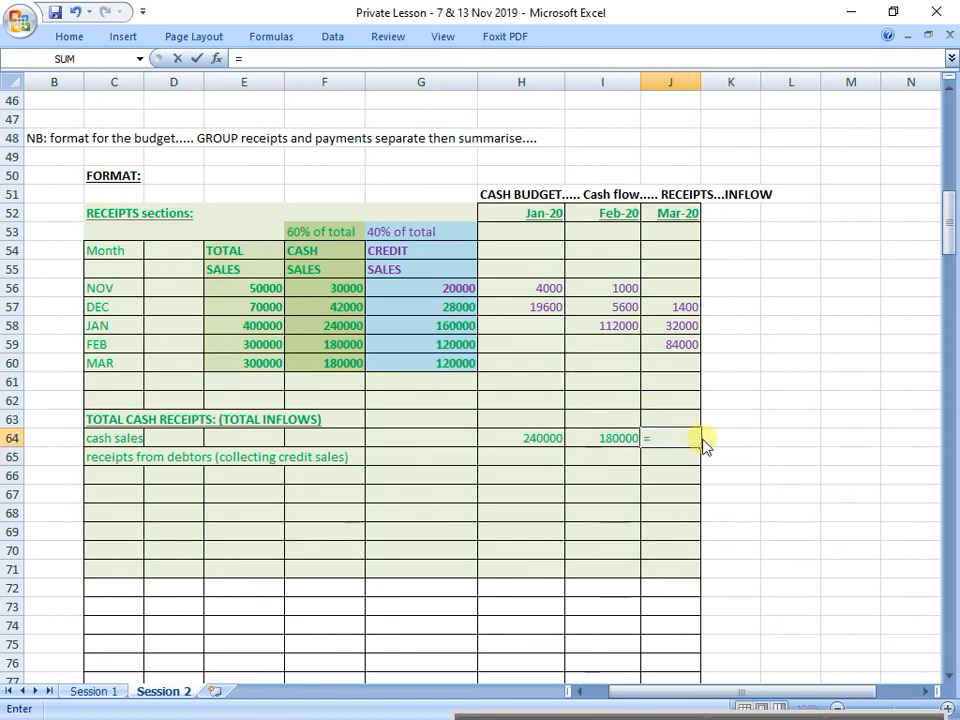
{"action": "left_click", "coordinate": [349, 366]}
{"action": "key", "text": "Return"}
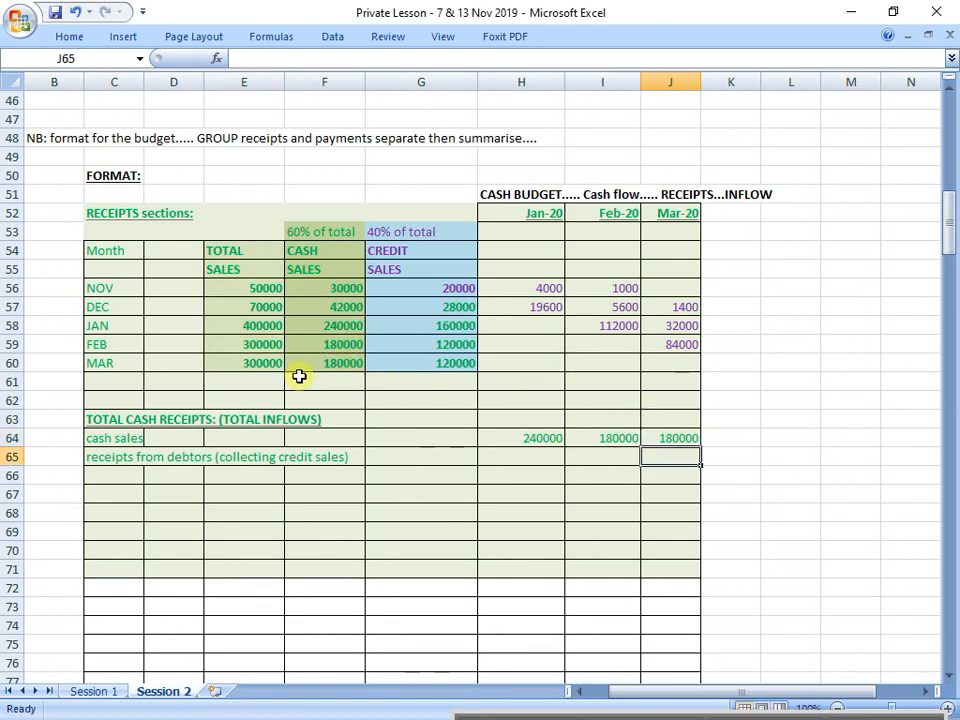
Step: Make the cash sales label in C64 and its monthly amounts in H64:J64 bold
{"action": "left_click", "coordinate": [538, 436]}
{"action": "left_click_drag", "start_coordinate": [538, 436], "coordinate": [673, 437]}
{"action": "left_click", "coordinate": [110, 441]}
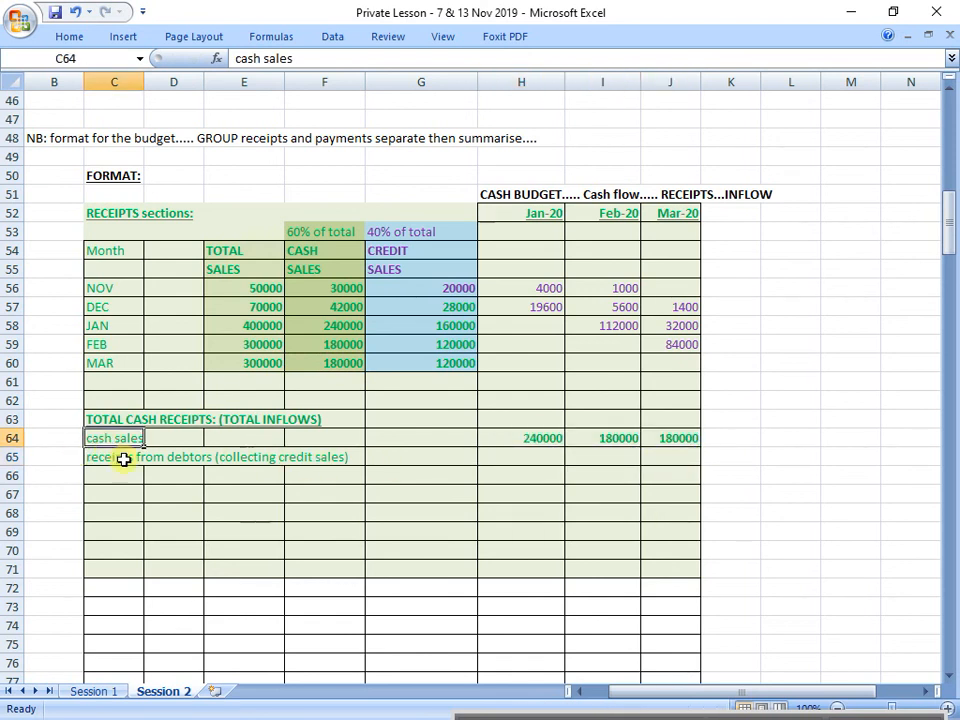
{"action": "left_click_drag", "start_coordinate": [129, 439], "coordinate": [692, 435]}
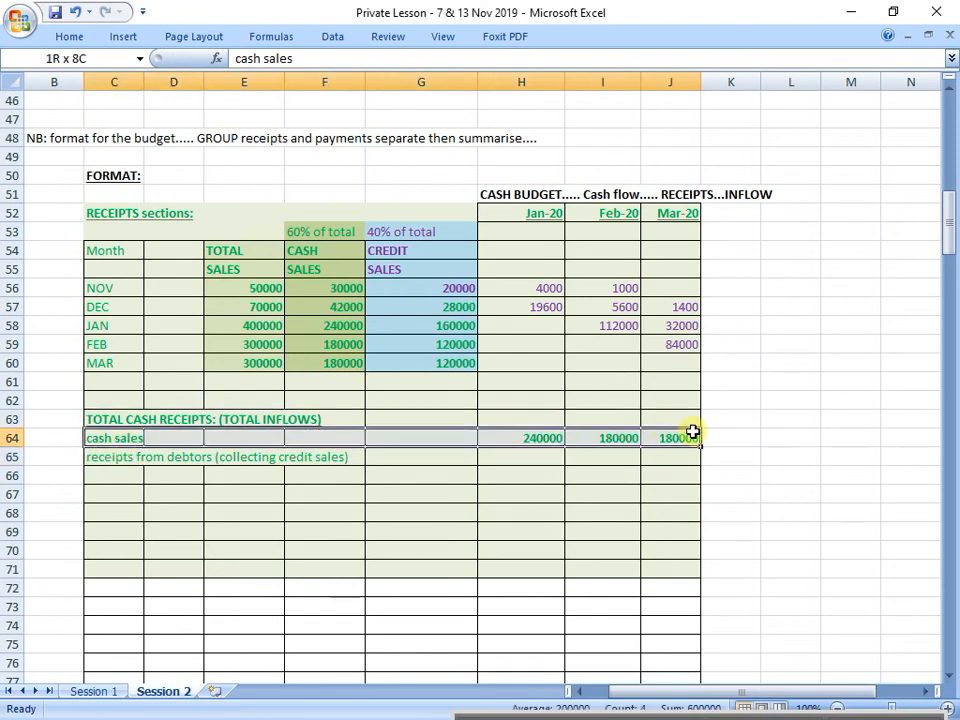
Step: Fill the total cash receipts block C63:J66 with standard light green and set its font colour to Automatic
{"action": "left_click_drag", "start_coordinate": [122, 422], "coordinate": [680, 476]}
{"action": "left_click", "coordinate": [90, 37]}
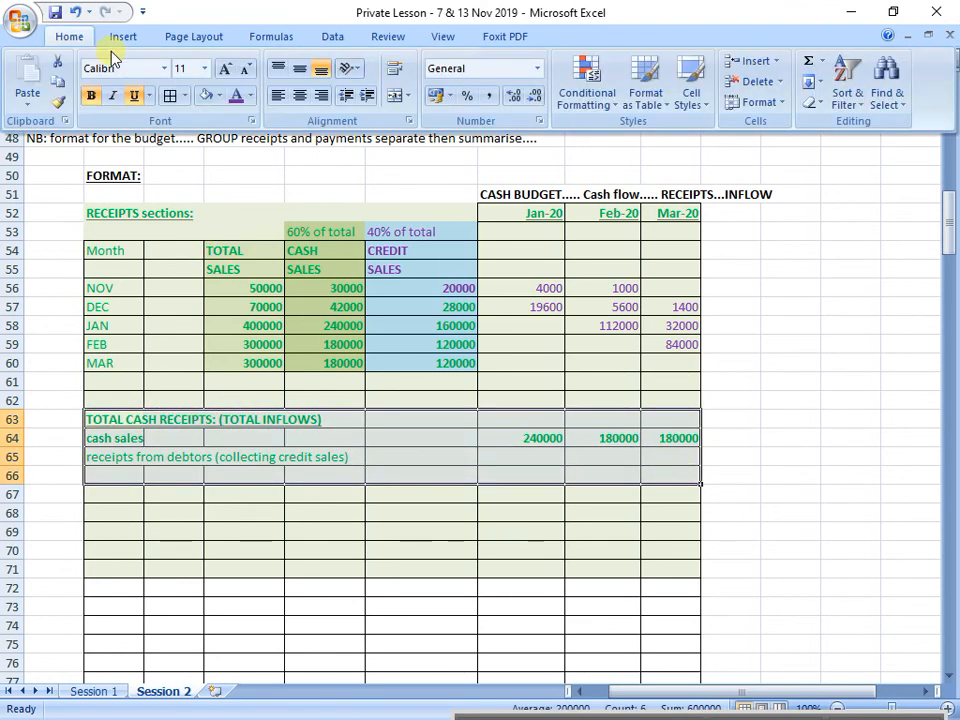
{"action": "left_click", "coordinate": [218, 95]}
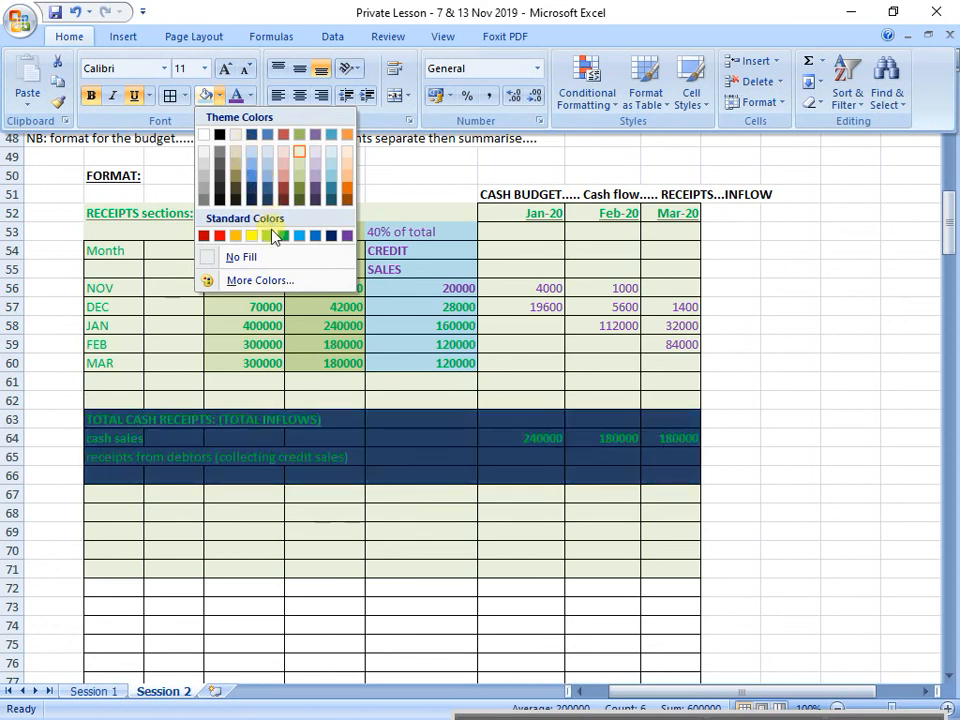
{"action": "left_click", "coordinate": [274, 240]}
{"action": "left_click_drag", "start_coordinate": [144, 400], "coordinate": [678, 470]}
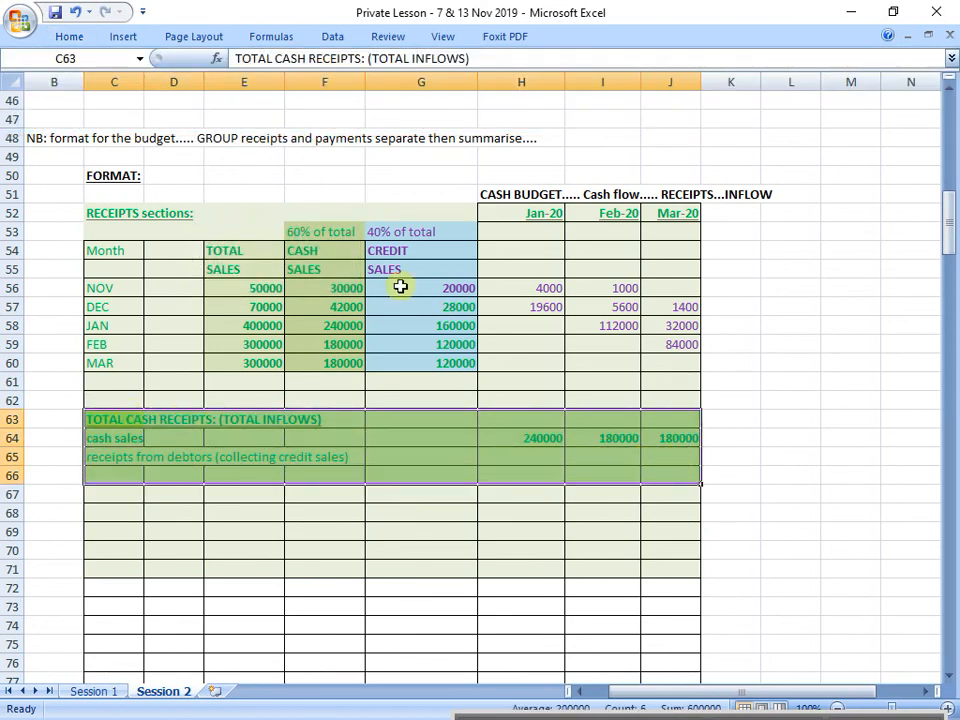
{"action": "left_click", "coordinate": [70, 37]}
{"action": "left_click", "coordinate": [251, 94]}
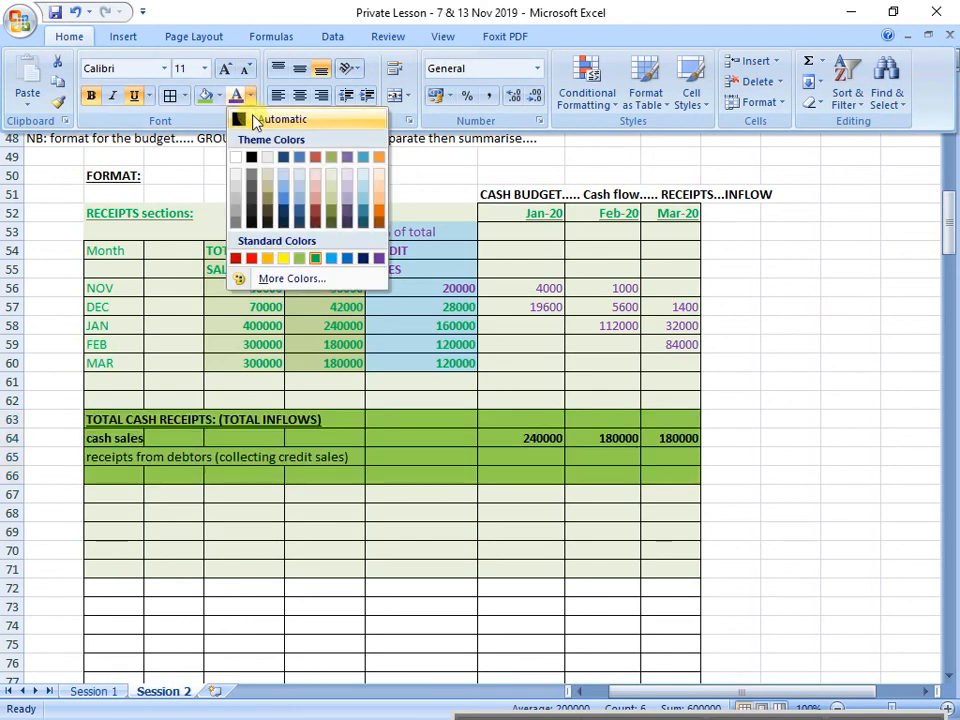
{"action": "left_click", "coordinate": [244, 118]}
{"action": "left_click", "coordinate": [392, 512]}
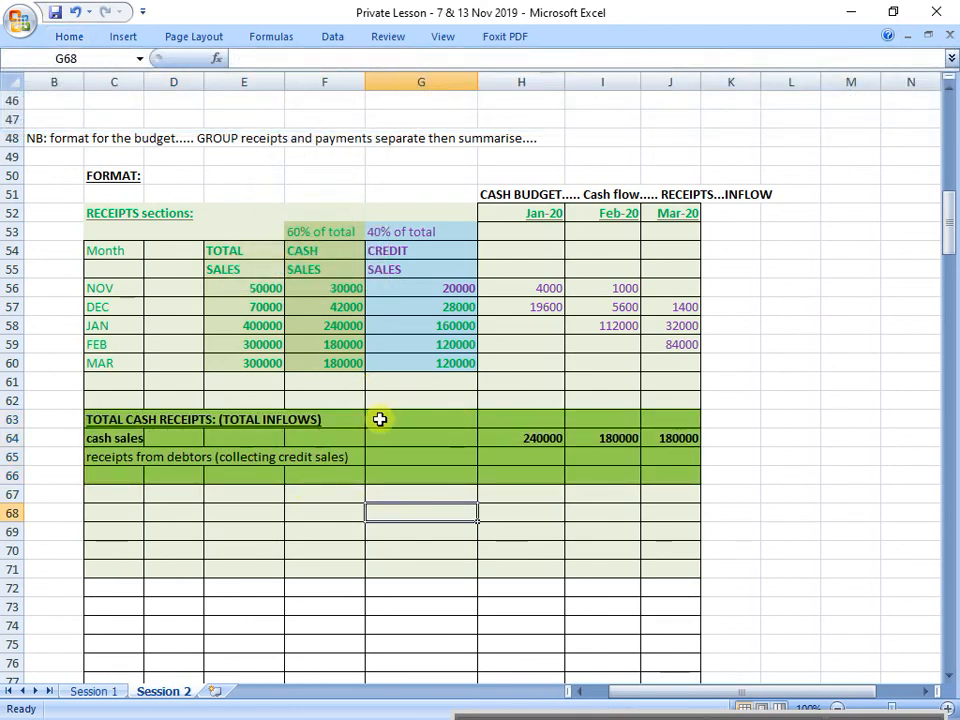
Step: Add a thick box border around H61:J61, the totals row for the monthly credit sales collections
{"action": "left_click_drag", "start_coordinate": [128, 455], "coordinate": [643, 461]}
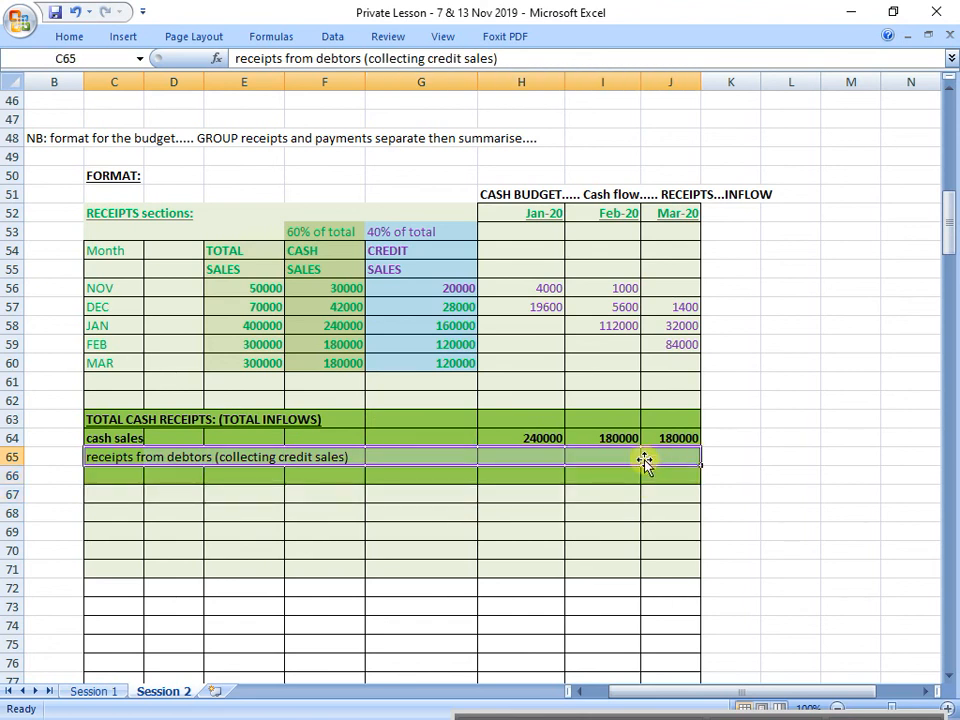
{"action": "left_click", "coordinate": [529, 455]}
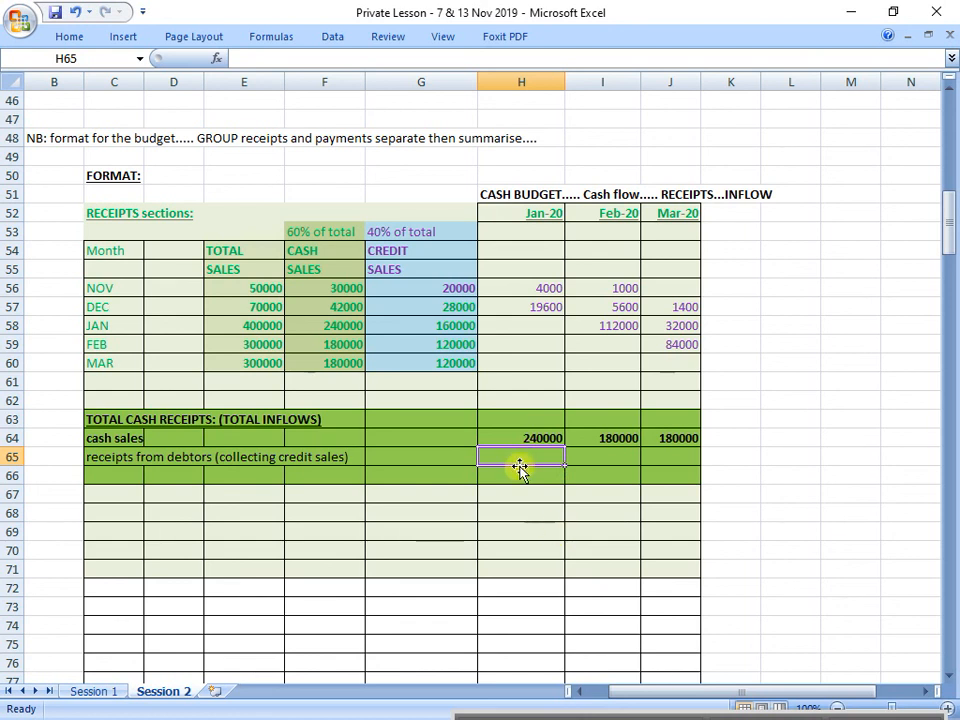
{"action": "left_click_drag", "start_coordinate": [540, 381], "coordinate": [670, 381]}
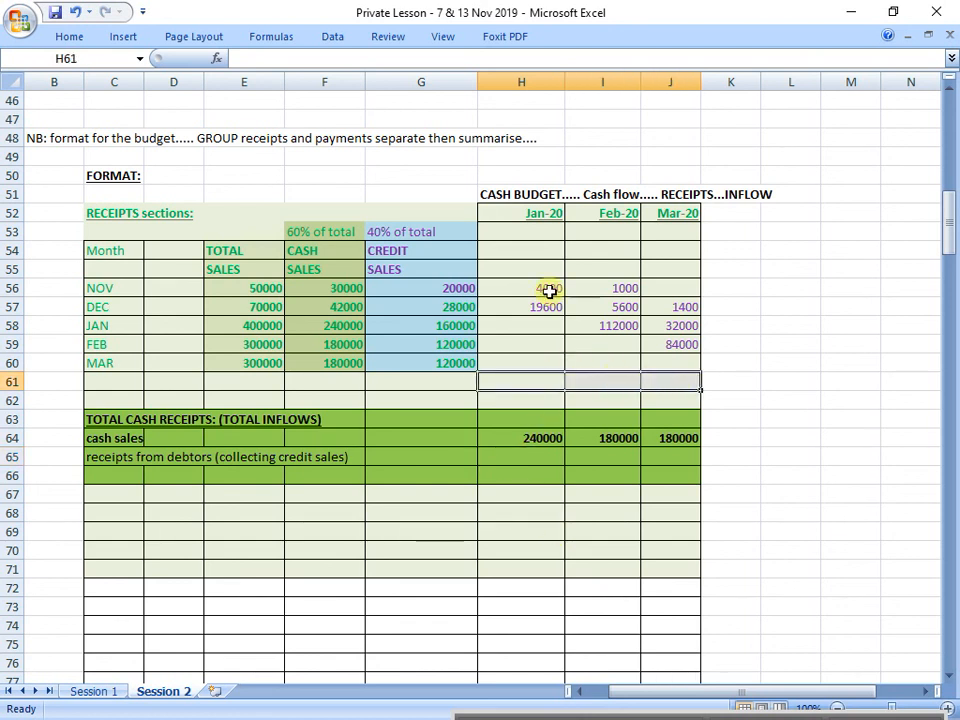
{"action": "left_click", "coordinate": [69, 38]}
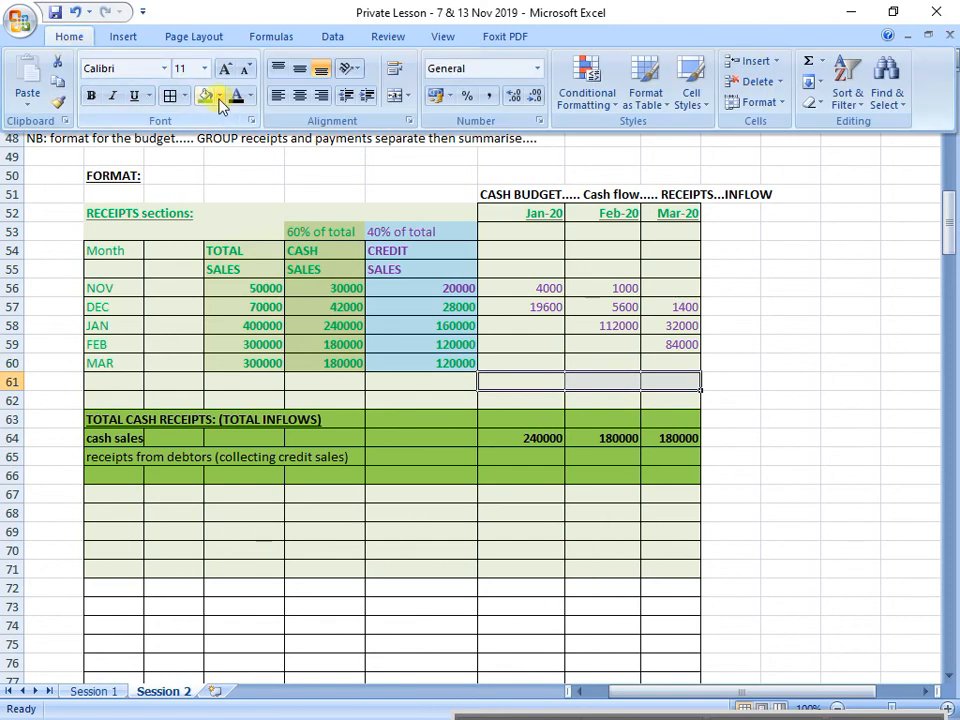
{"action": "left_click", "coordinate": [185, 95]}
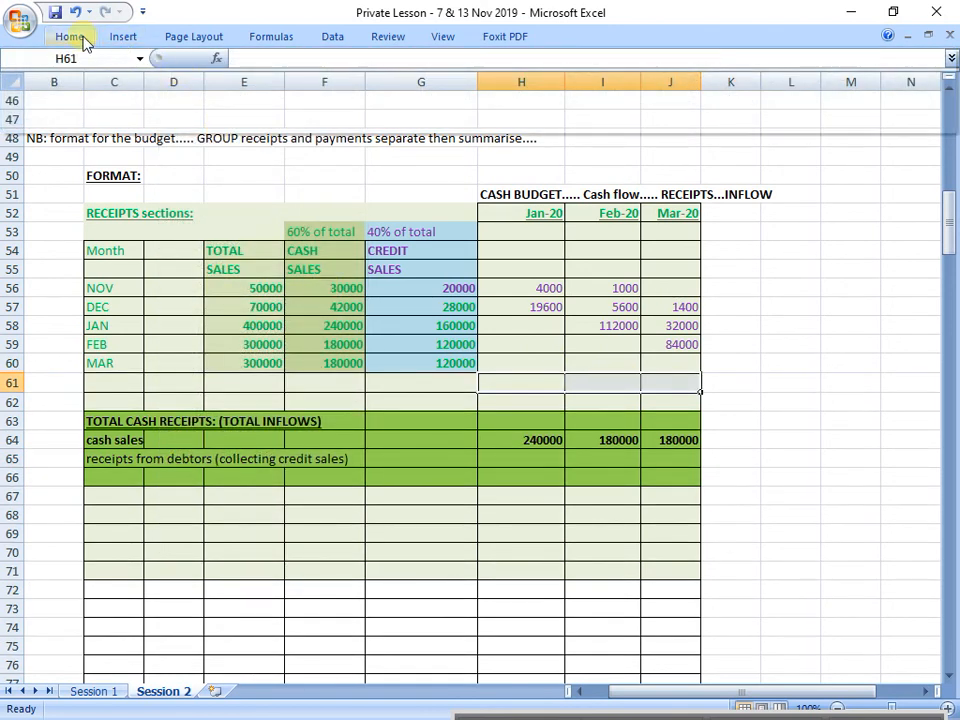
Step: Make the credit sales and monthly collections in G56:J61 bold with a purple font
{"action": "left_click", "coordinate": [75, 37]}
{"action": "left_click", "coordinate": [387, 270]}
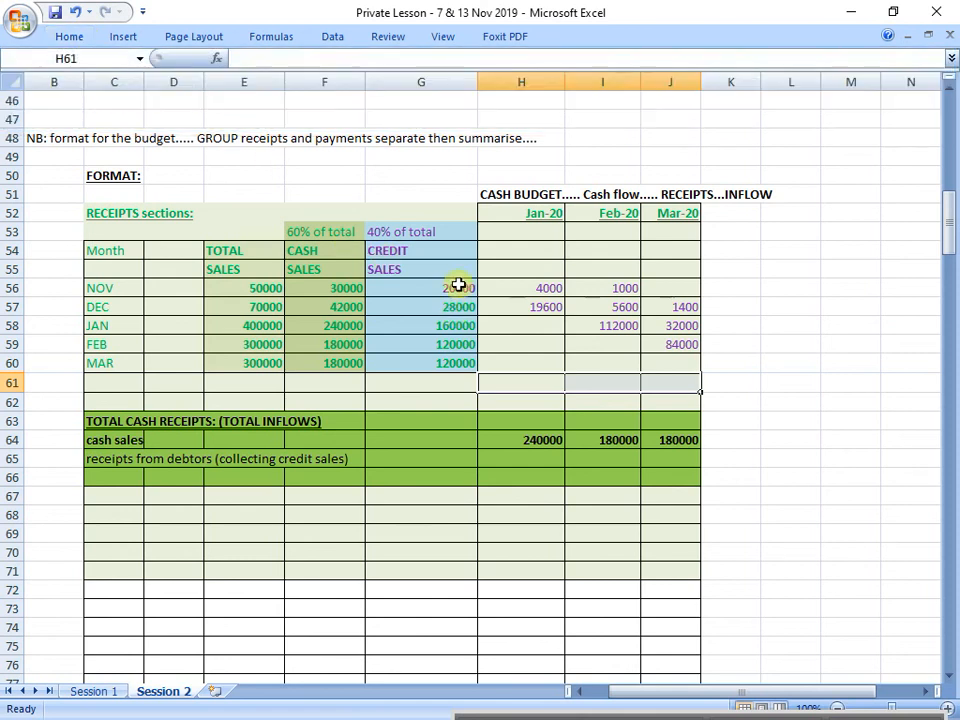
{"action": "left_click_drag", "start_coordinate": [386, 289], "coordinate": [670, 381]}
{"action": "left_click", "coordinate": [66, 38]}
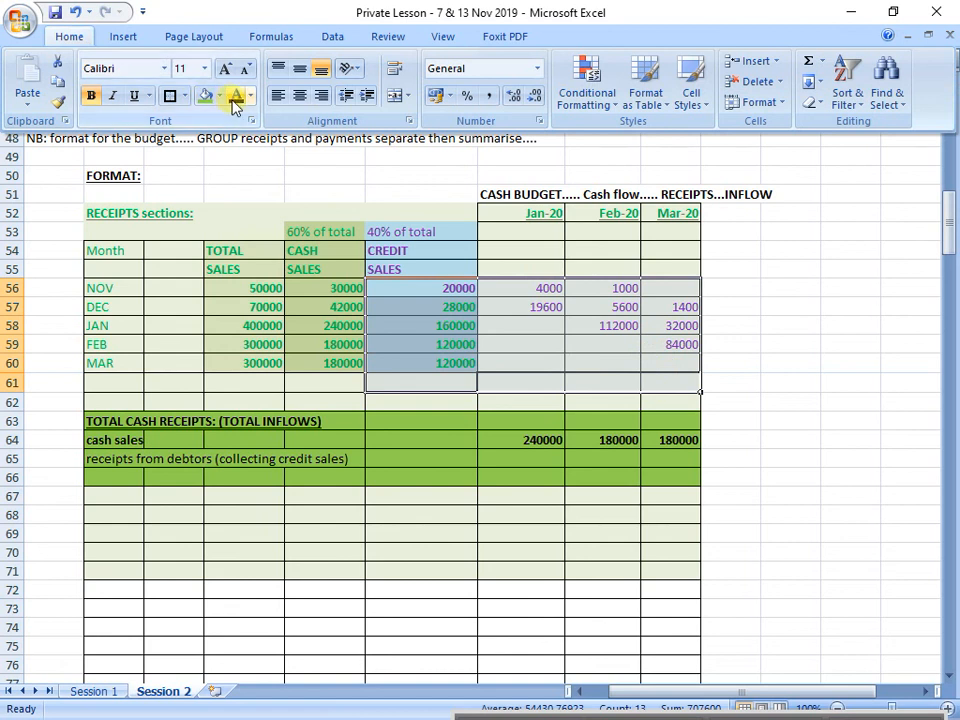
{"action": "left_click", "coordinate": [250, 96]}
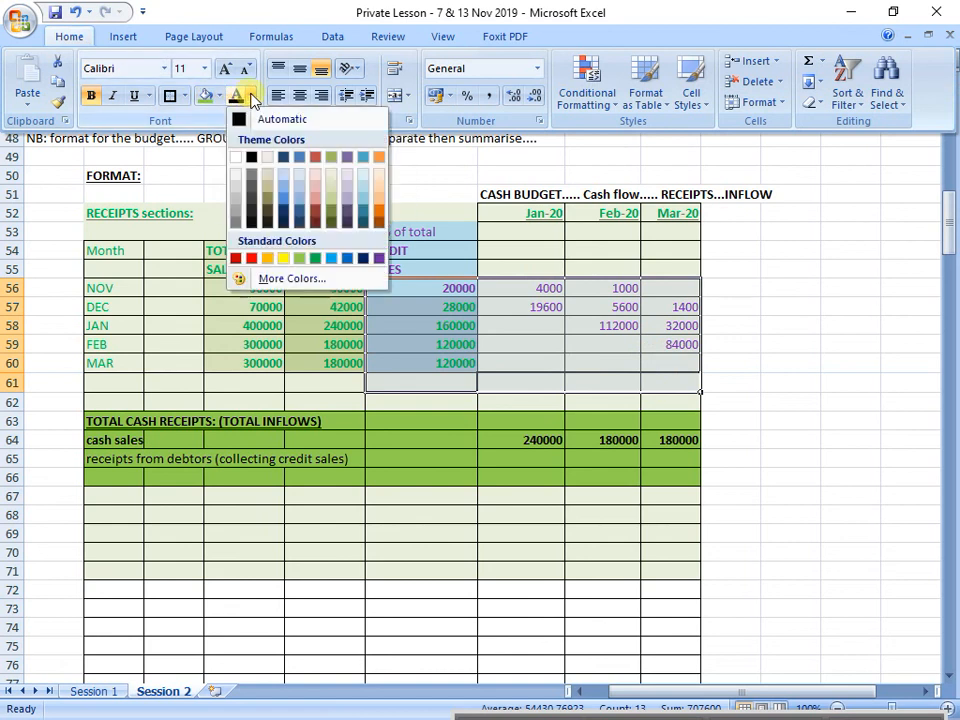
{"action": "left_click", "coordinate": [379, 258]}
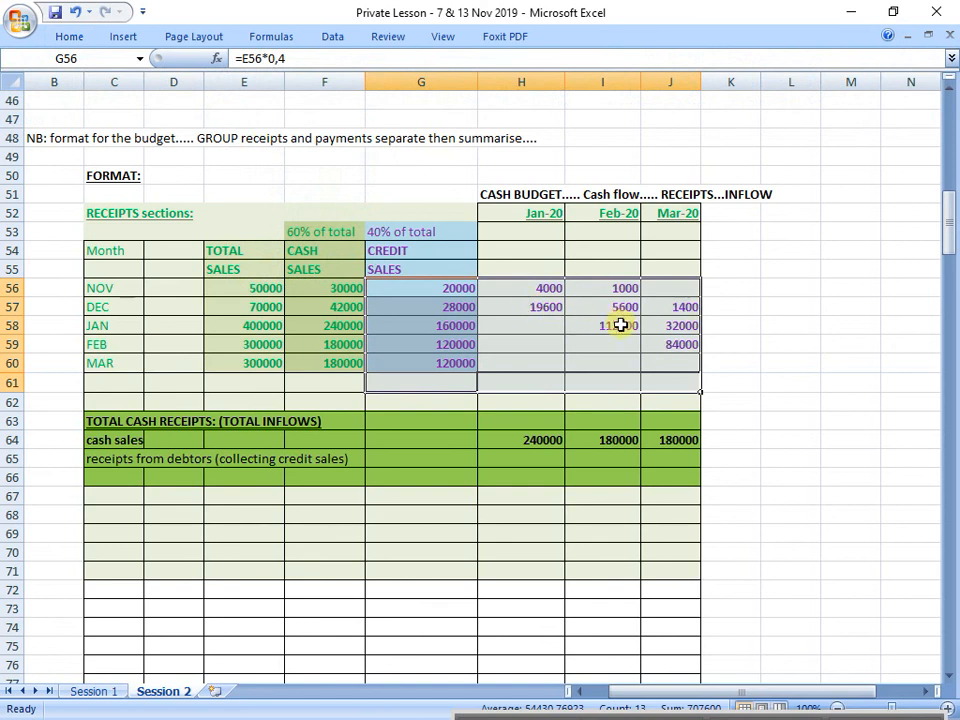
Step: Total January's collections from credit sales in H61 with =SUM(H56:H60)
{"action": "left_click", "coordinate": [536, 390]}
{"action": "type", "text": "=sum("}
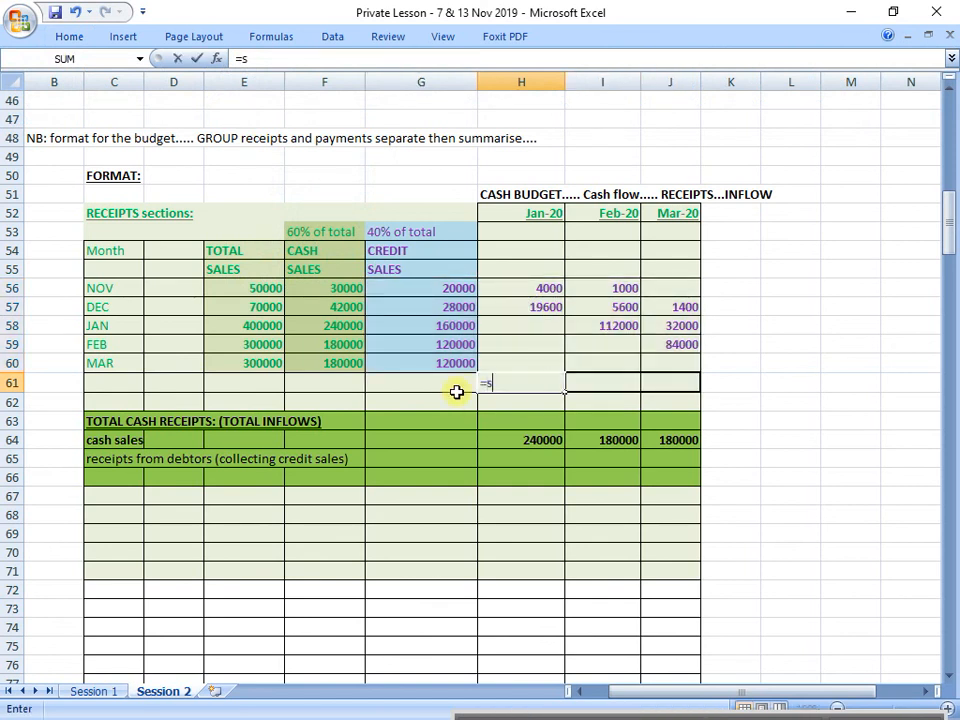
{"action": "key", "text": "Up"}
{"action": "key", "text": "shift+Up"}
{"action": "key", "text": "shift+Up"}
{"action": "key", "text": "shift+Up"}
{"action": "key", "text": "shift+Up"}
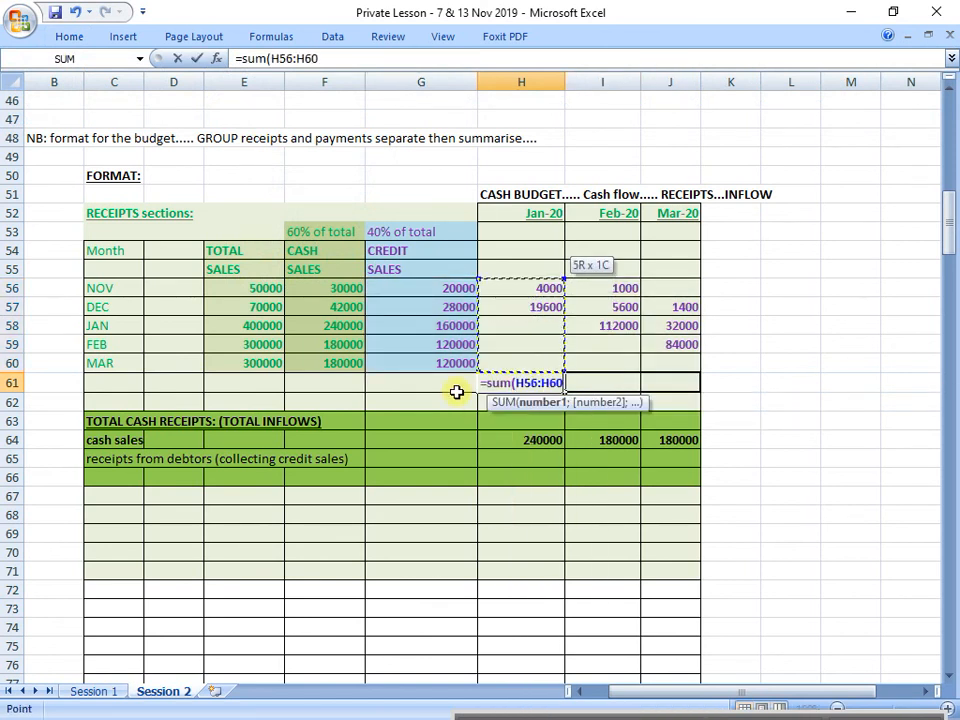
{"action": "key", "text": "Return"}
Step: Total February's collections from credit sales in I61 with a SUM formula over the amounts above it
{"action": "key", "text": "Up"}
{"action": "key", "text": "Right"}
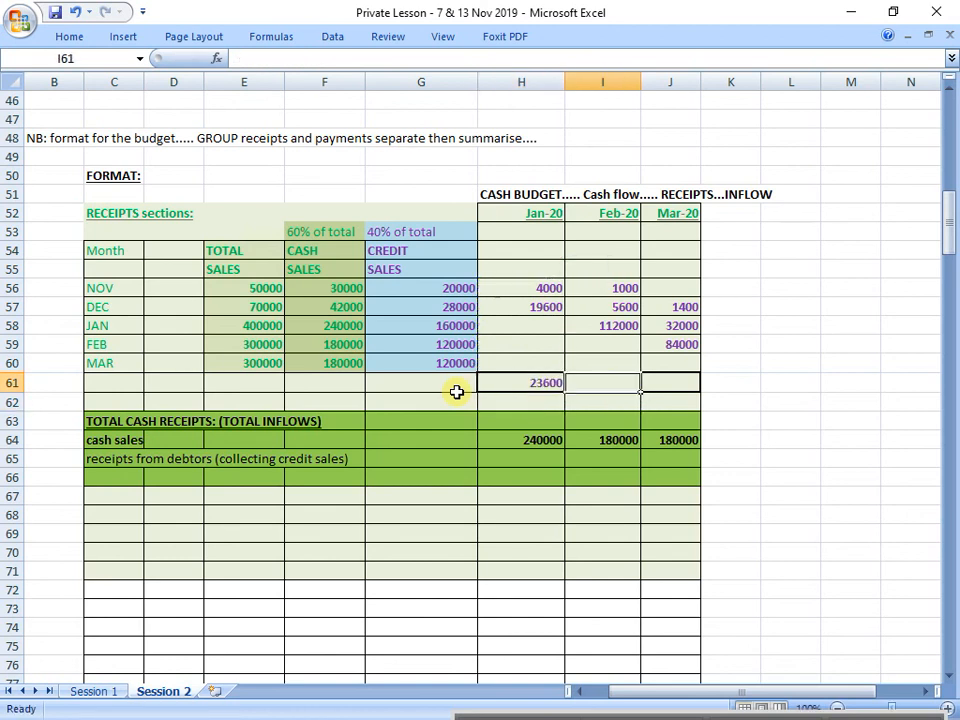
{"action": "type", "text": "=sum("}
{"action": "key", "text": "Up"}
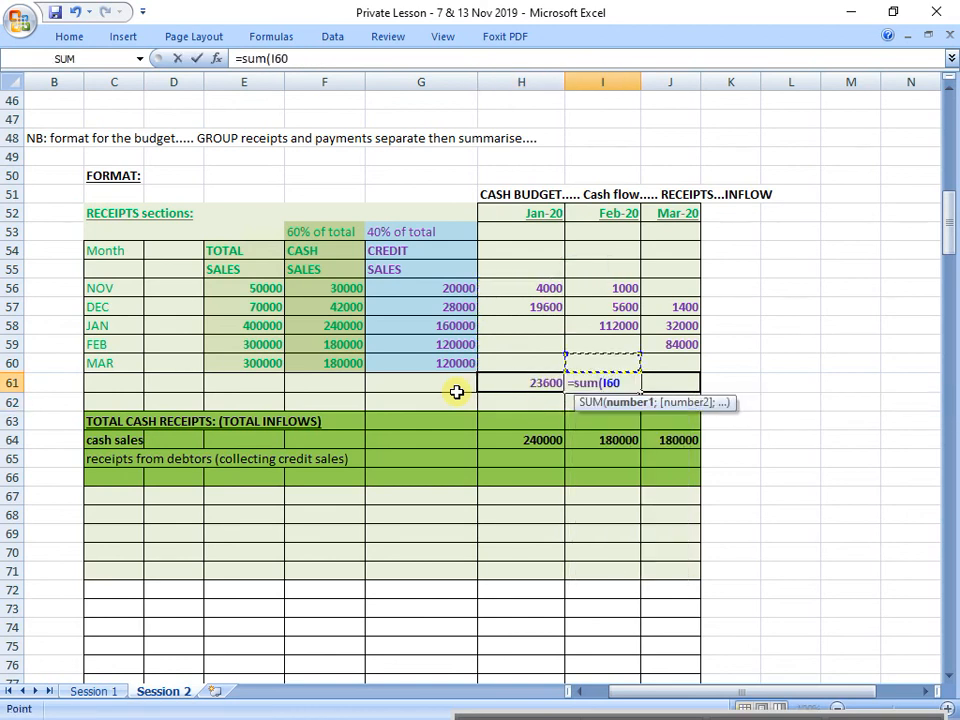
{"action": "key", "text": "shift+Up"}
{"action": "key", "text": "shift+Up"}
{"action": "key", "text": "shift+Up"}
{"action": "key", "text": "shift+Up"}
{"action": "key", "text": "Return"}
Step: Total March's collections from credit sales in J61 with a SUM formula over the amounts above it
{"action": "key", "text": "Up"}
{"action": "key", "text": "Right"}
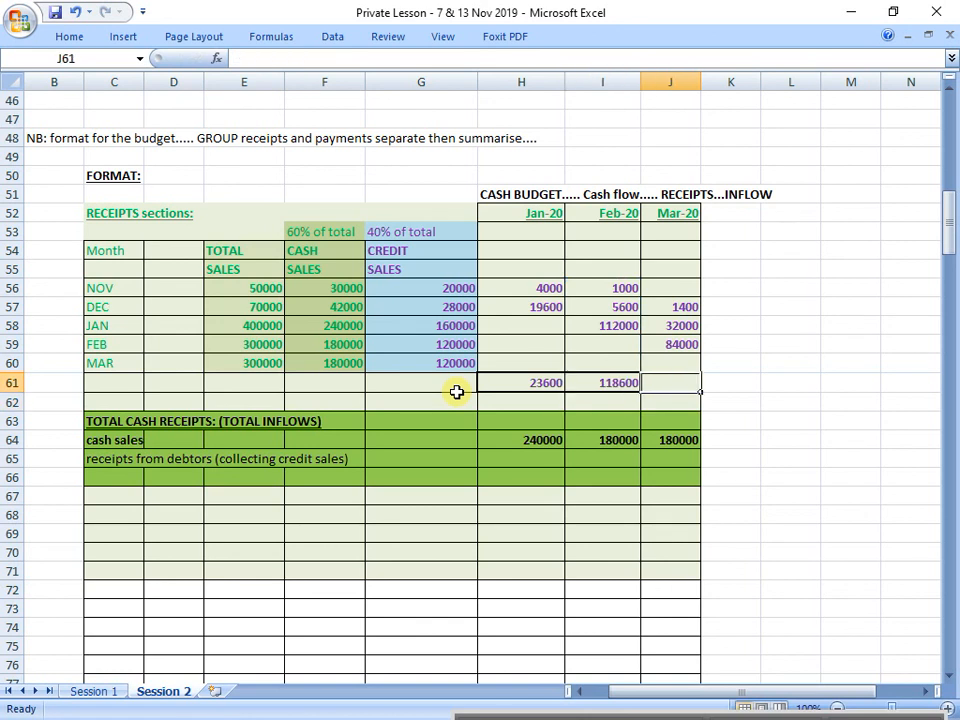
{"action": "type", "text": "=sum("}
{"action": "key", "text": "Up"}
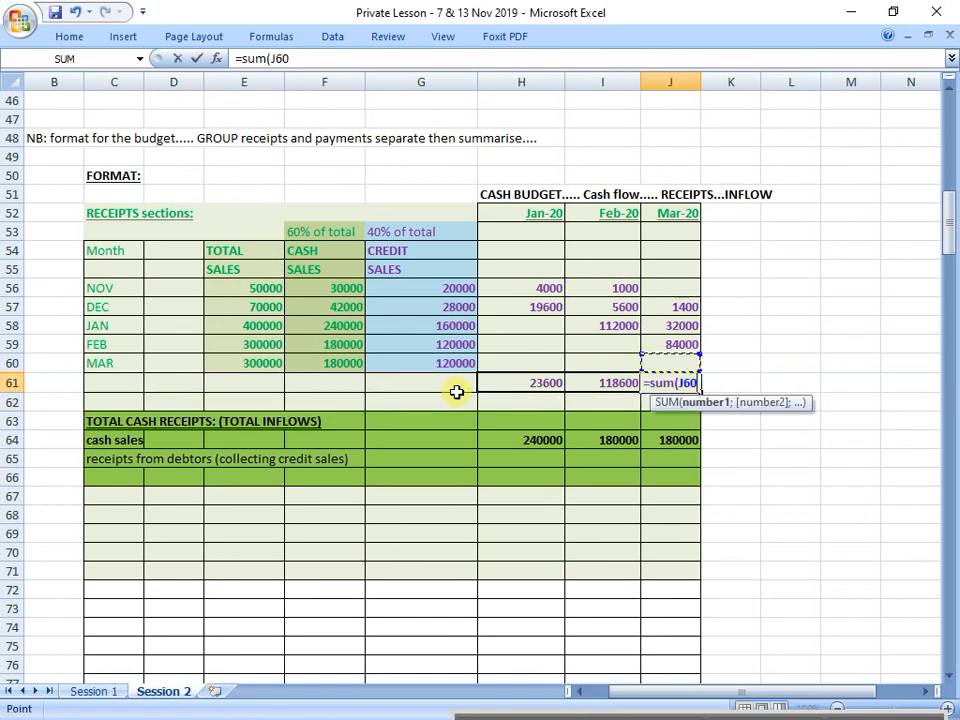
{"action": "key", "text": "shift+Up"}
{"action": "key", "text": "shift+Up"}
{"action": "key", "text": "shift+Up"}
{"action": "key", "text": "shift+Up"}
{"action": "key", "text": "Return"}
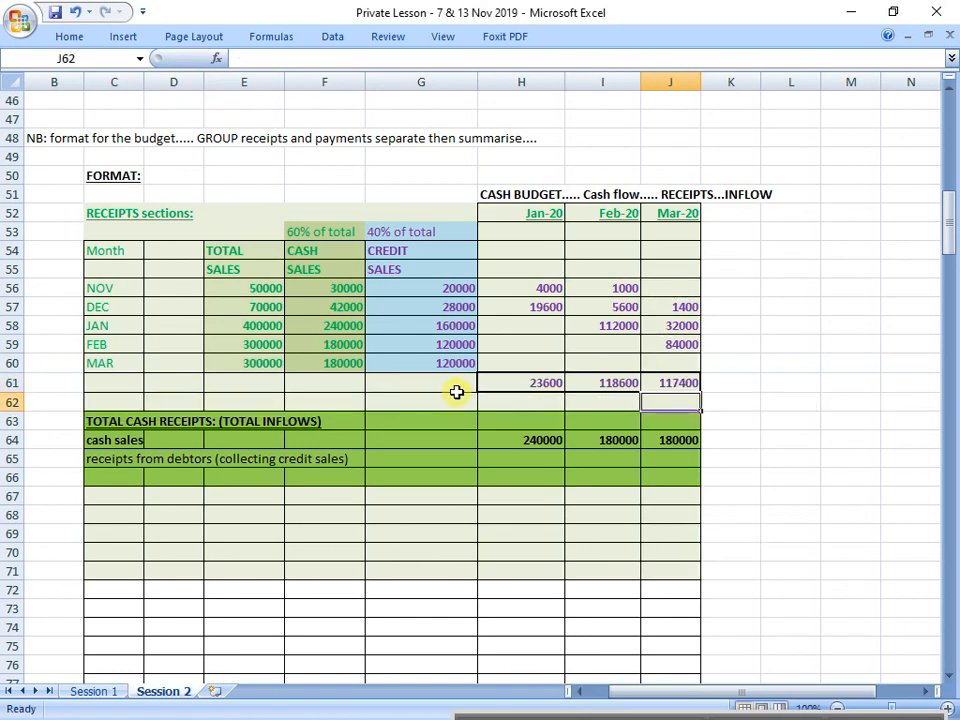
Step: Review the monthly collection totals in H61:J61 and the credit sales column they come from
{"action": "left_click_drag", "start_coordinate": [536, 386], "coordinate": [682, 388]}
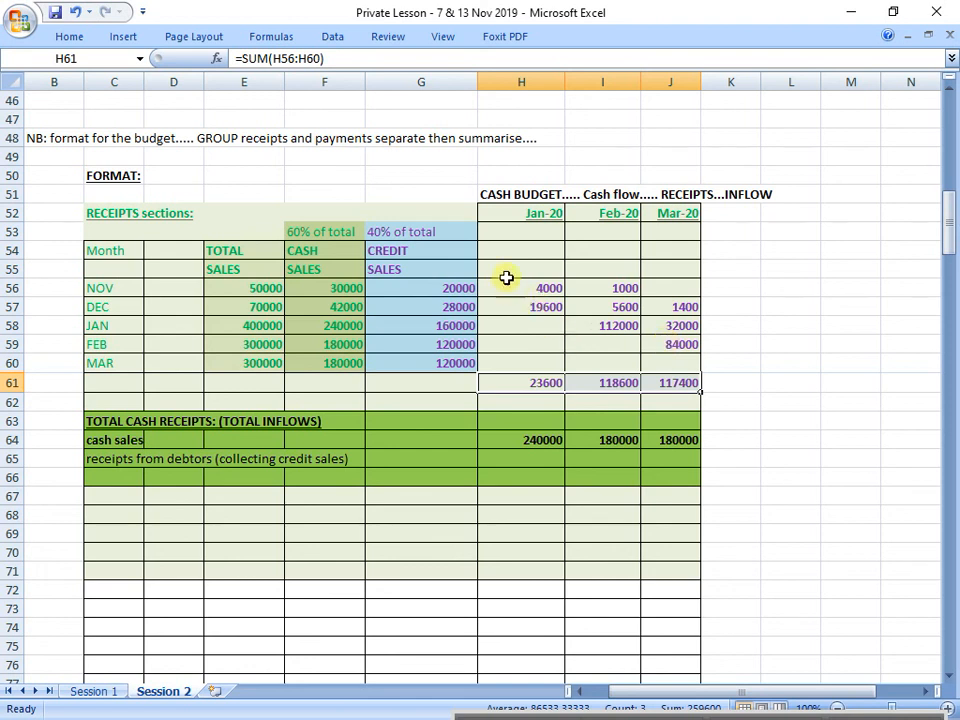
{"action": "left_click_drag", "start_coordinate": [448, 234], "coordinate": [456, 340]}
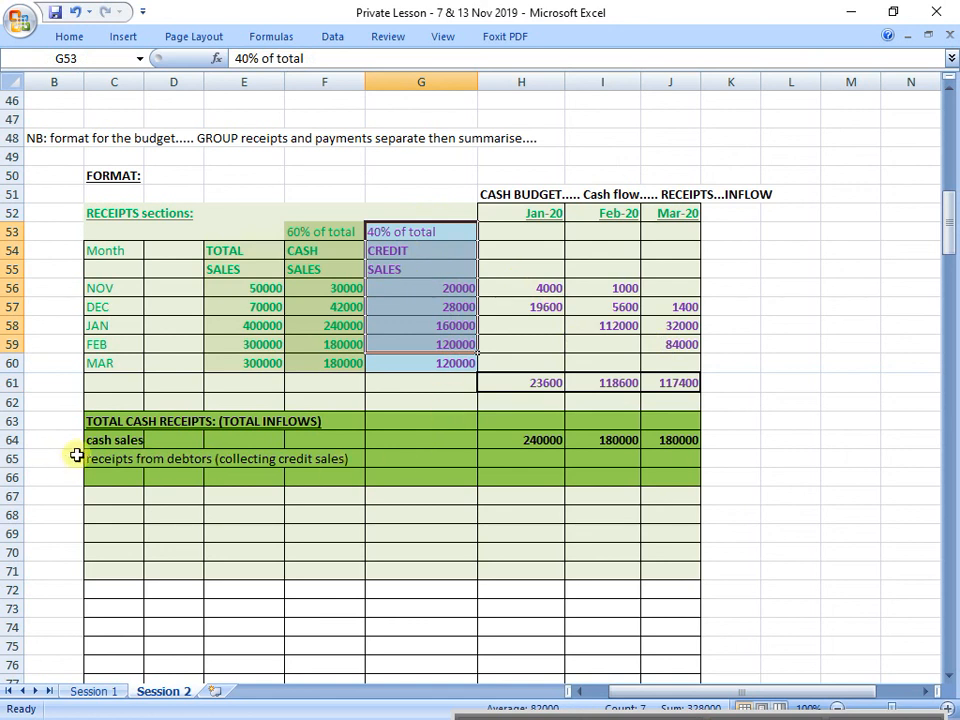
Step: Bring January's collections total into the receipts from debtors row by entering =H61 in H65
{"action": "left_click_drag", "start_coordinate": [111, 461], "coordinate": [230, 463]}
{"action": "left_click_drag", "start_coordinate": [561, 460], "coordinate": [643, 456]}
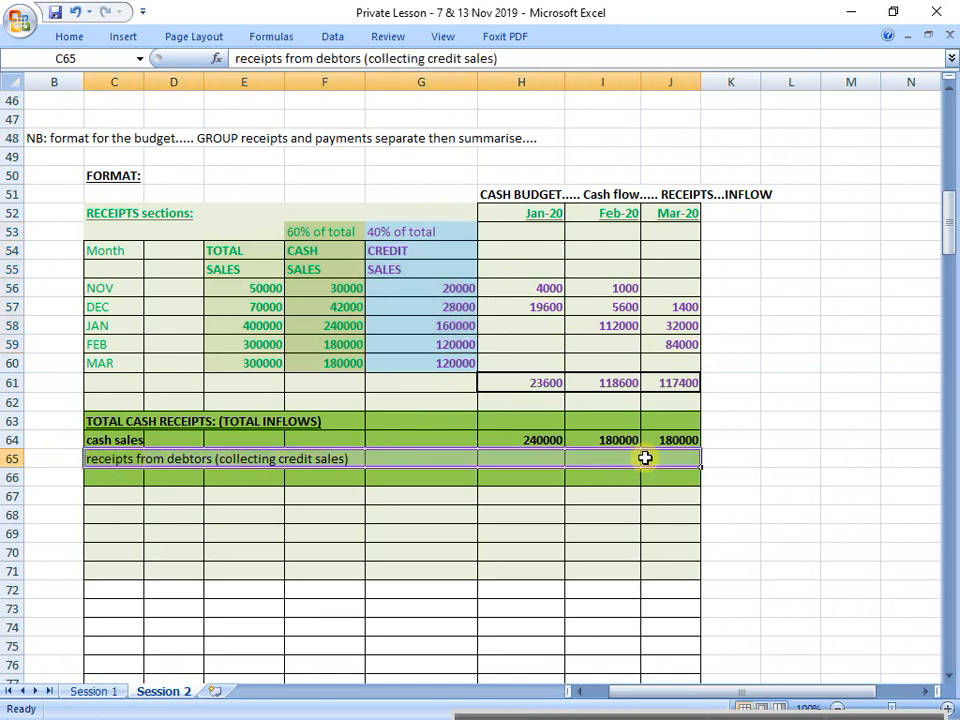
{"action": "left_click", "coordinate": [543, 458]}
{"action": "type", "text": "="}
{"action": "left_click", "coordinate": [538, 384]}
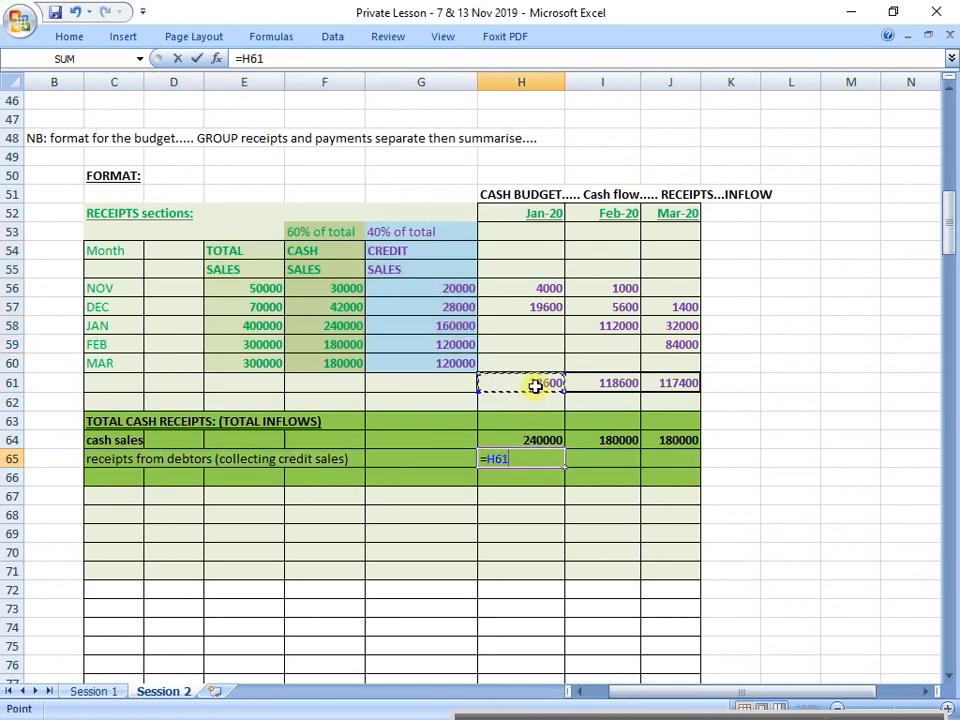
{"action": "key", "text": "Return"}
Step: Link the February and March receipts from debtors to their collection totals, with =I61 in I65 and =J61 in J65
{"action": "left_click", "coordinate": [620, 458]}
{"action": "type", "text": "="}
{"action": "left_click", "coordinate": [628, 384]}
{"action": "key", "text": "Return"}
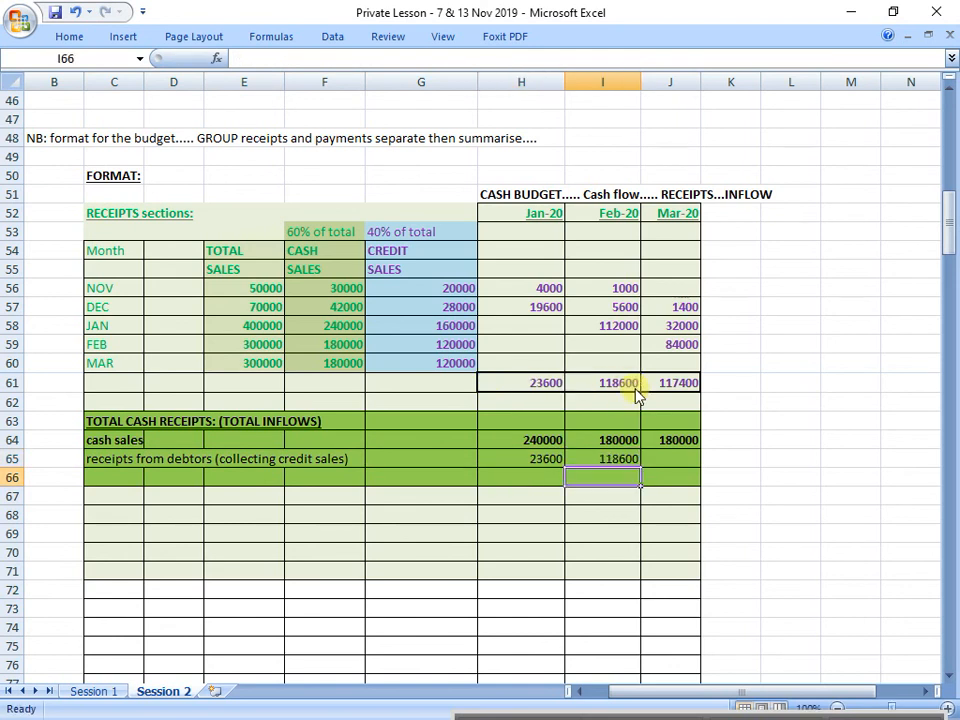
{"action": "left_click", "coordinate": [690, 458]}
{"action": "type", "text": "="}
{"action": "left_click", "coordinate": [681, 383]}
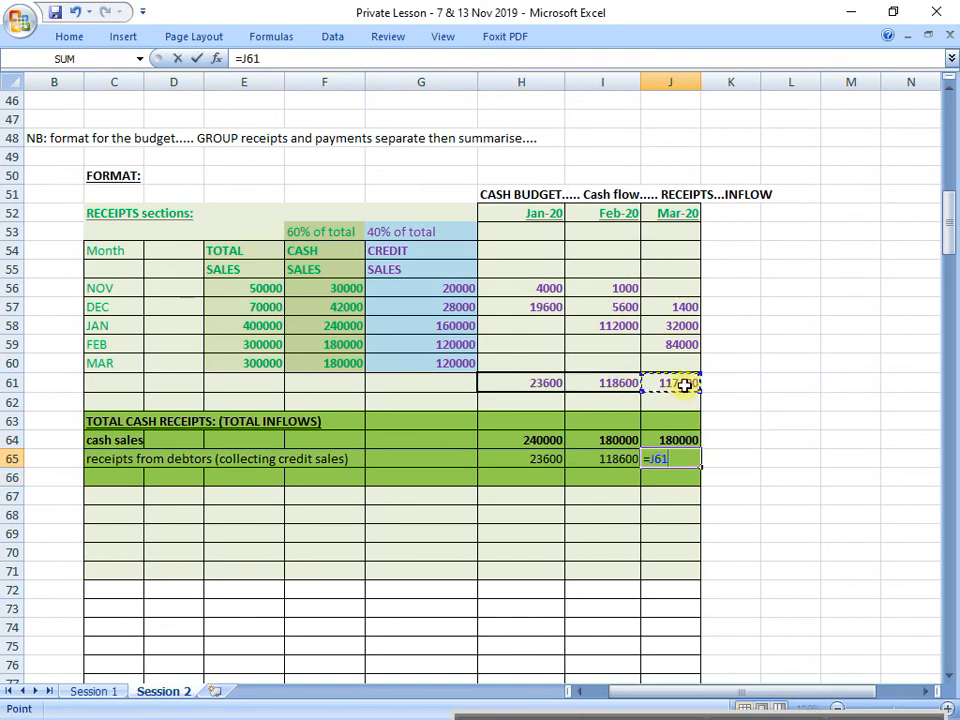
{"action": "key", "text": "Return"}
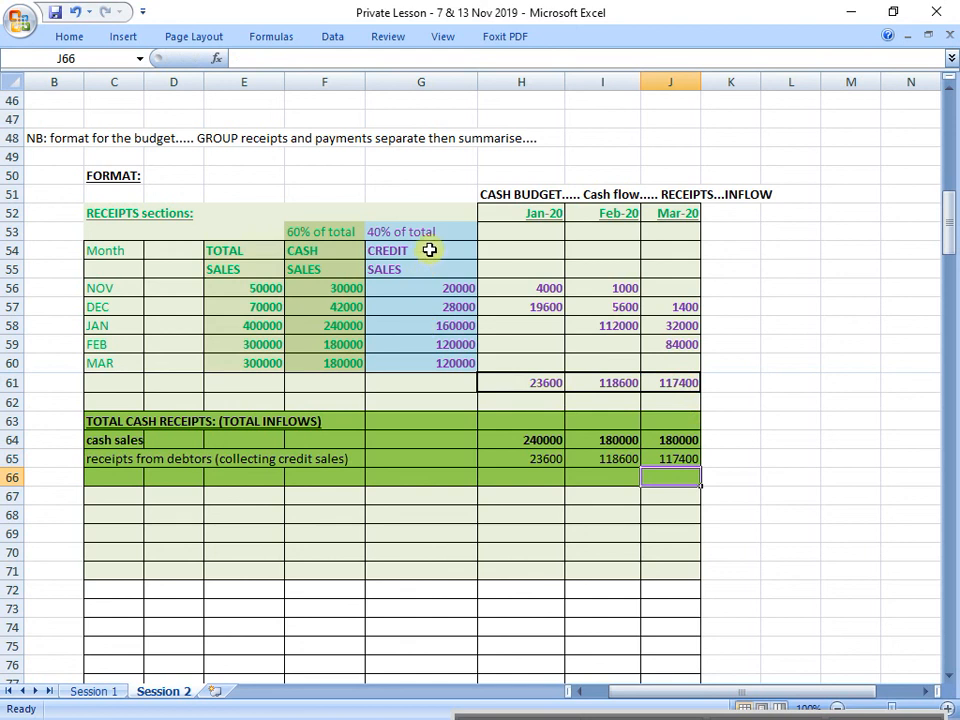
Step: Make the receipts from debtors amounts in H65:J65 bold
{"action": "left_click_drag", "start_coordinate": [431, 251], "coordinate": [431, 361]}
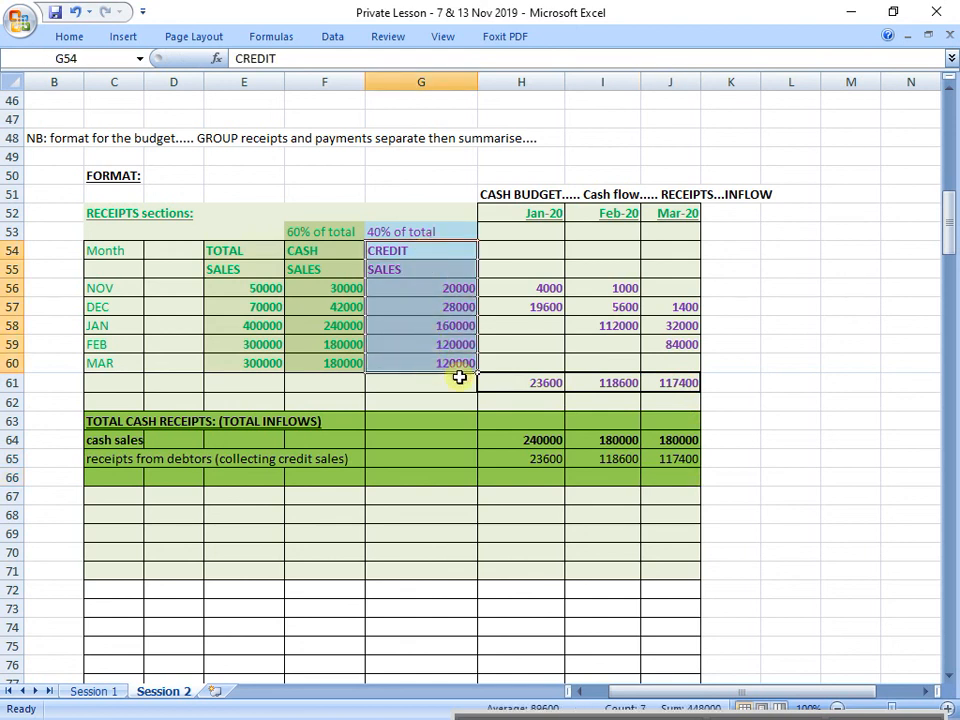
{"action": "left_click", "coordinate": [551, 459]}
{"action": "left_click_drag", "start_coordinate": [551, 459], "coordinate": [662, 453]}
{"action": "key", "text": "ctrl+b"}
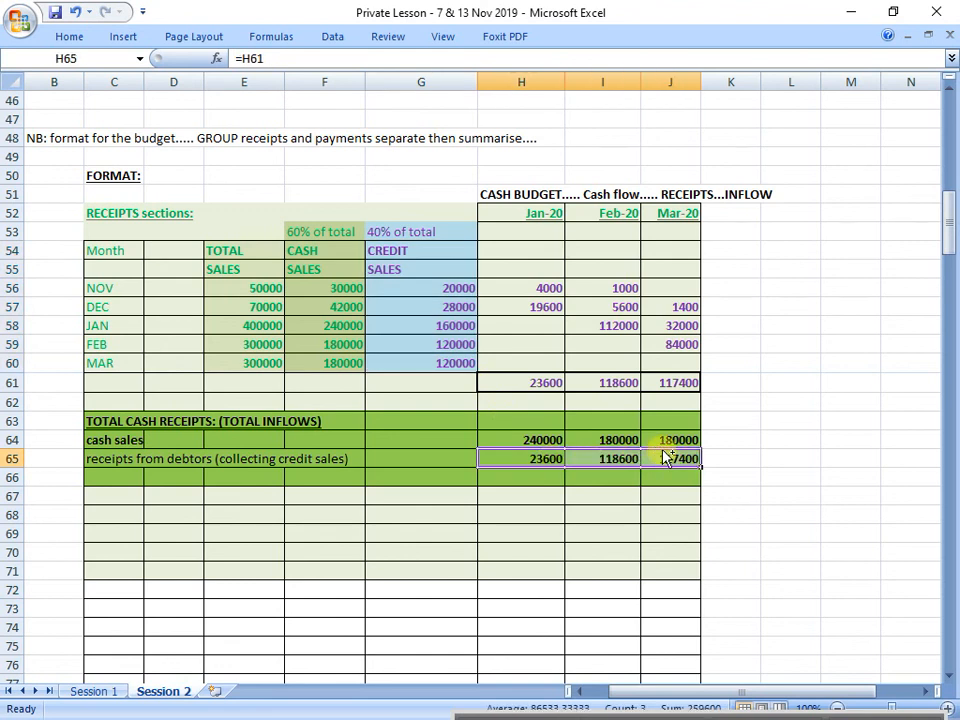
Step: Outline the total cells H66:J66 beneath the monthly receipts with a thick box border
{"action": "left_click_drag", "start_coordinate": [549, 476], "coordinate": [656, 476]}
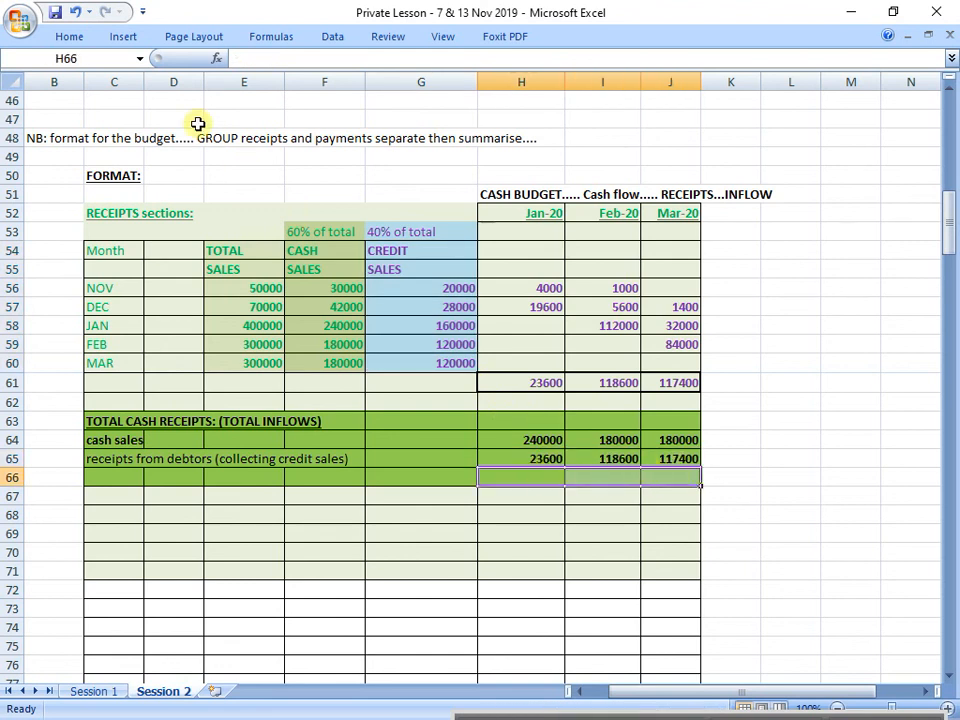
{"action": "left_click", "coordinate": [68, 36]}
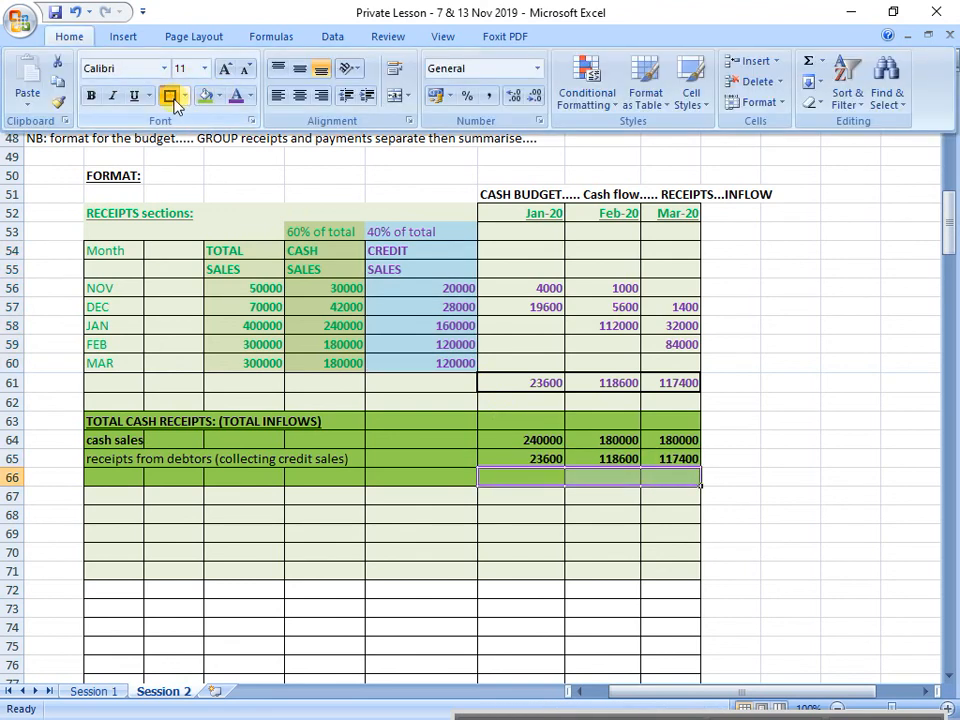
{"action": "left_click", "coordinate": [172, 98]}
Step: Label the total row in C66 as "TOTAL RECEIPTS (CASH INFLOWS)"
{"action": "left_click", "coordinate": [124, 470]}
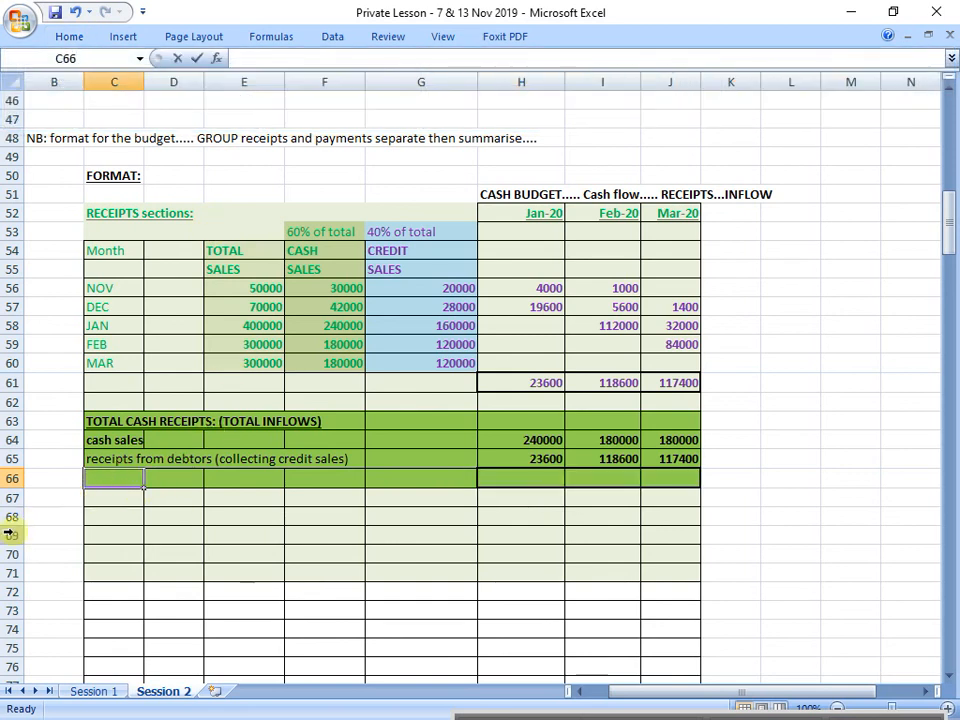
{"action": "type", "text": "TOTAL RECEIPT"}
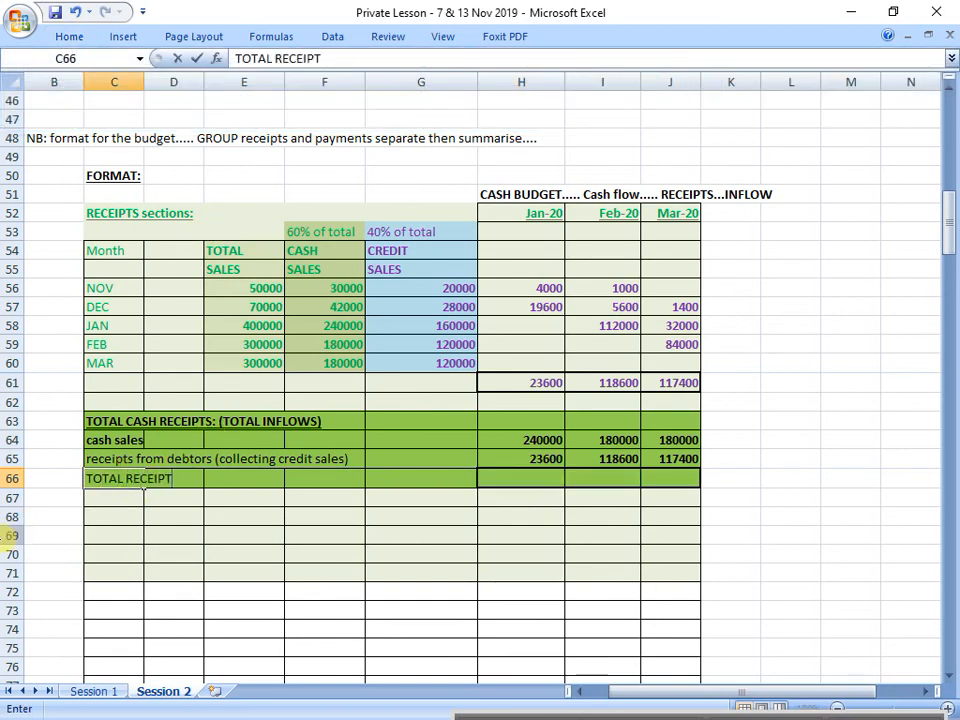
{"action": "type", "text": "S FROM"}
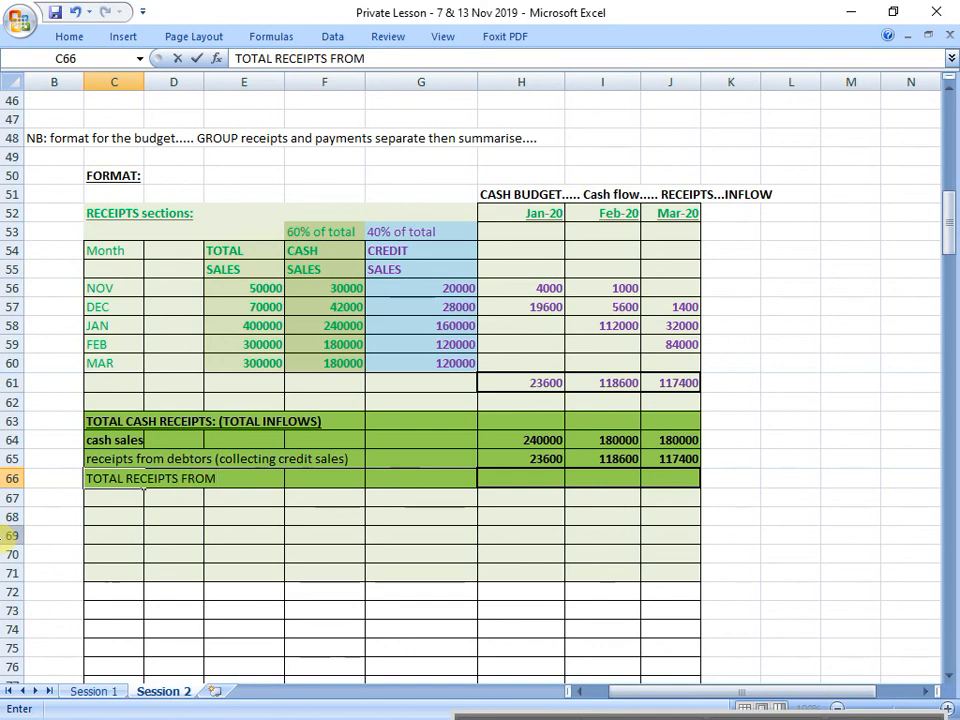
{"action": "key", "text": "BackSpace"}
{"action": "key", "text": "BackSpace"}
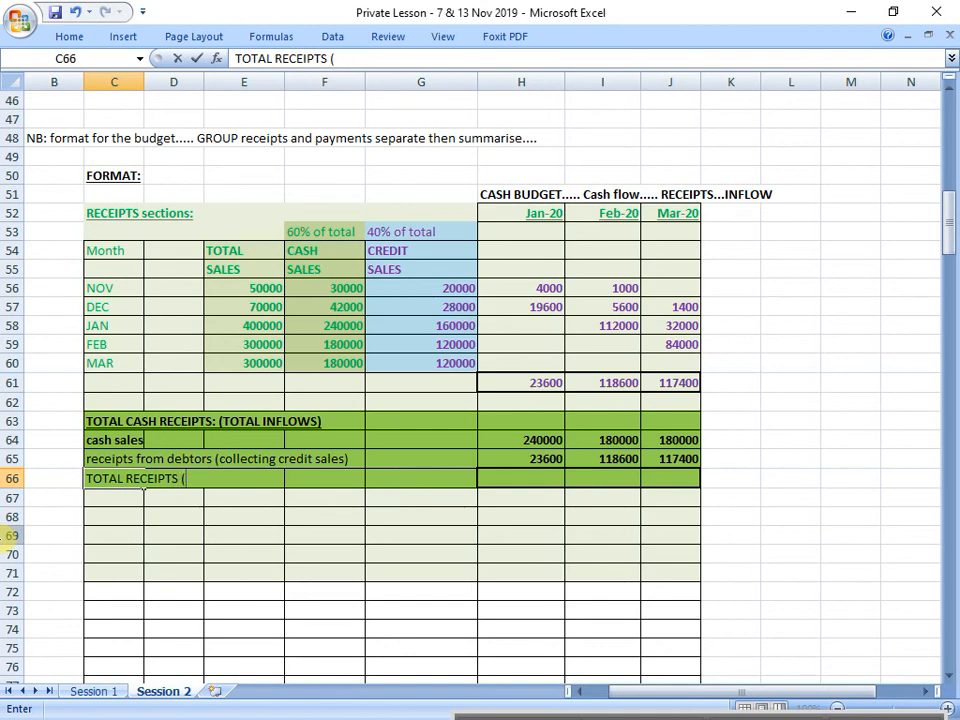
{"action": "type", "text": "(CASH INFLOWS"}
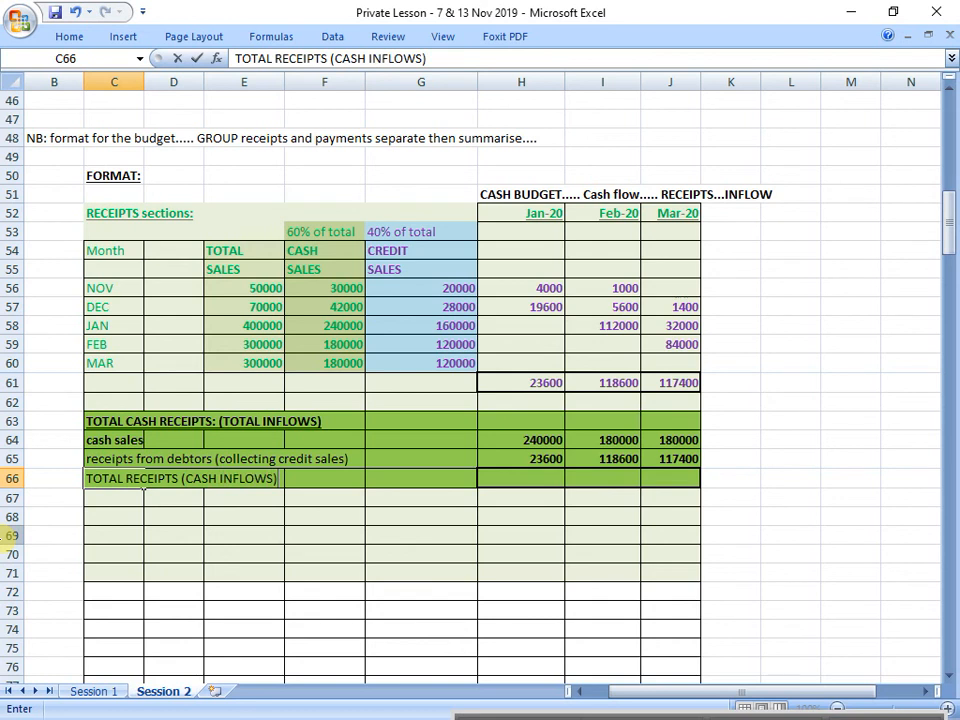
{"action": "key", "text": "Return"}
Step: Format the total receipts row C66:J66 as bold with font size 14
{"action": "left_click_drag", "start_coordinate": [130, 478], "coordinate": [690, 482]}
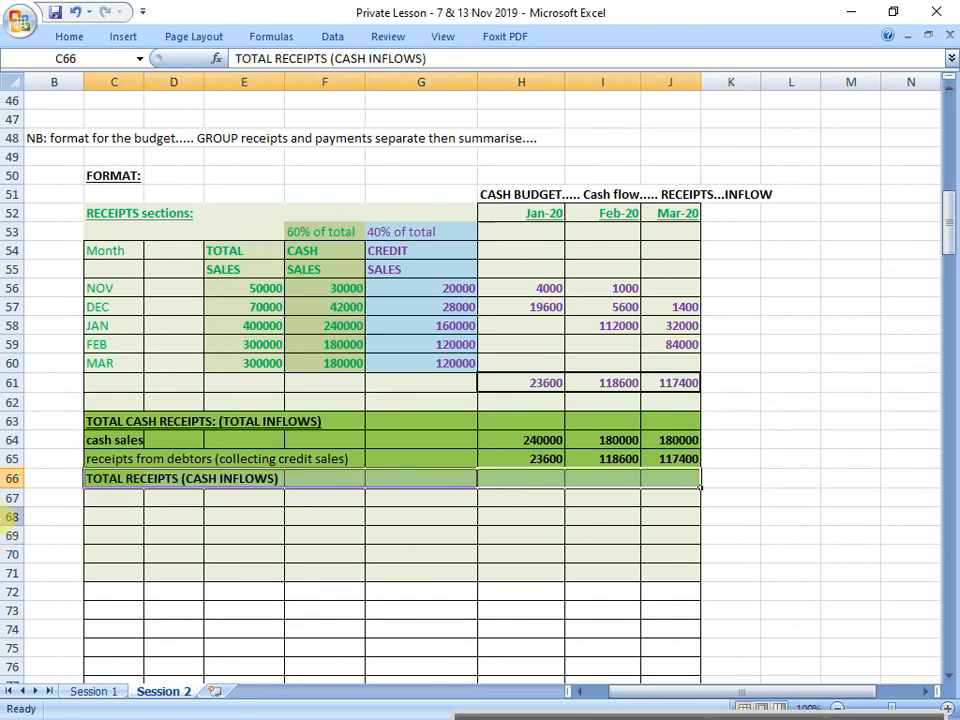
{"action": "left_click", "coordinate": [78, 41]}
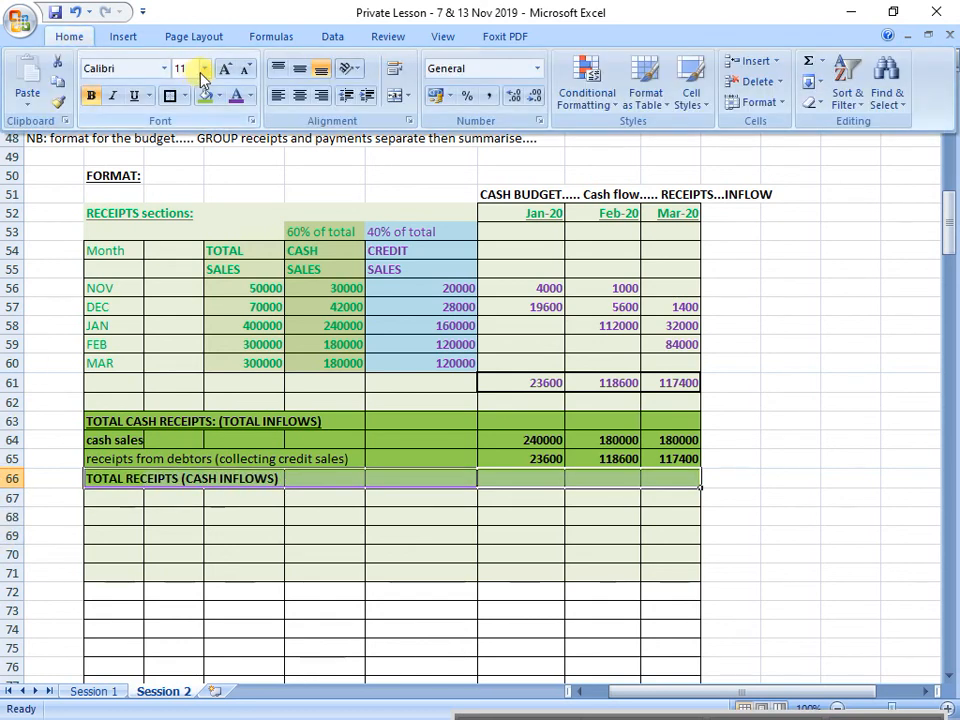
{"action": "left_click", "coordinate": [204, 68]}
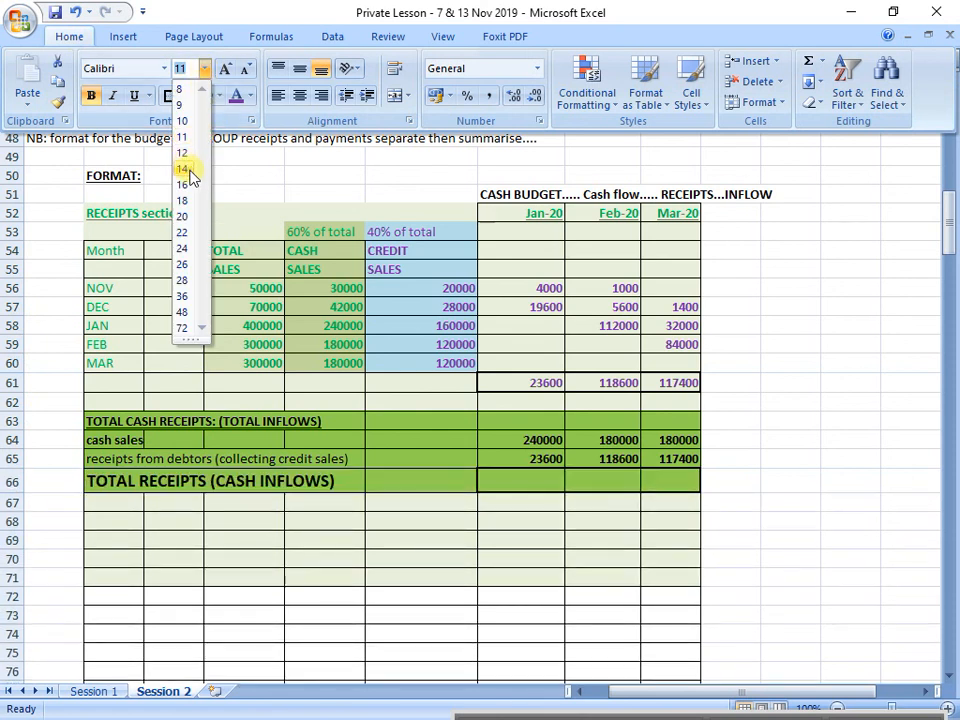
{"action": "left_click", "coordinate": [184, 169]}
Step: Total January's cash inflows in H66 with a SUM of H64:H65
{"action": "left_click", "coordinate": [535, 480]}
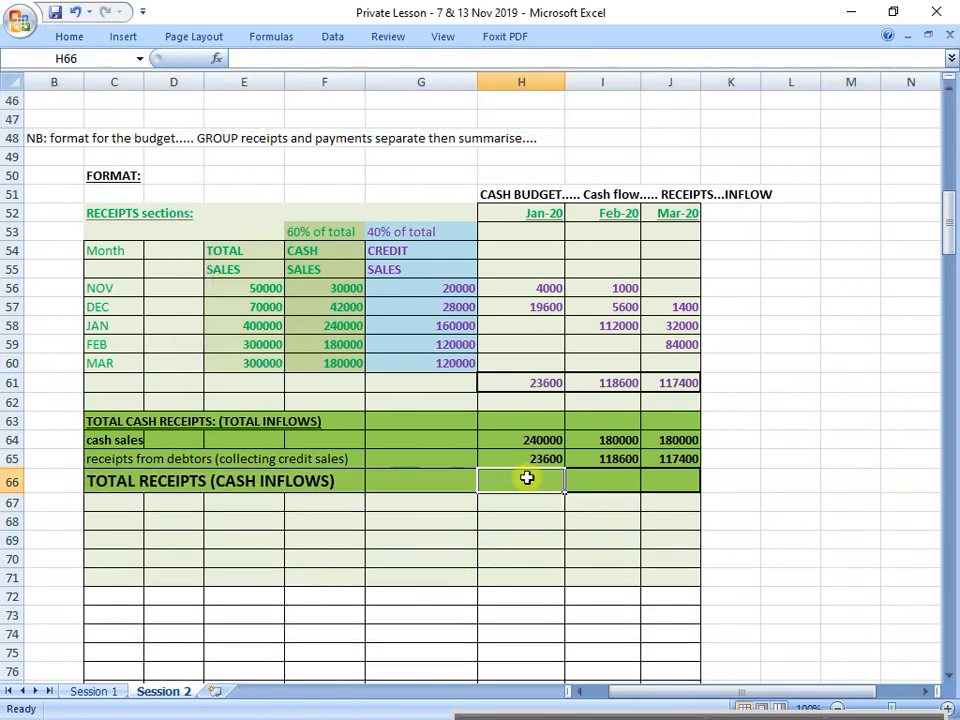
{"action": "type", "text": "=sum("}
{"action": "left_click_drag", "start_coordinate": [528, 440], "coordinate": [528, 458]}
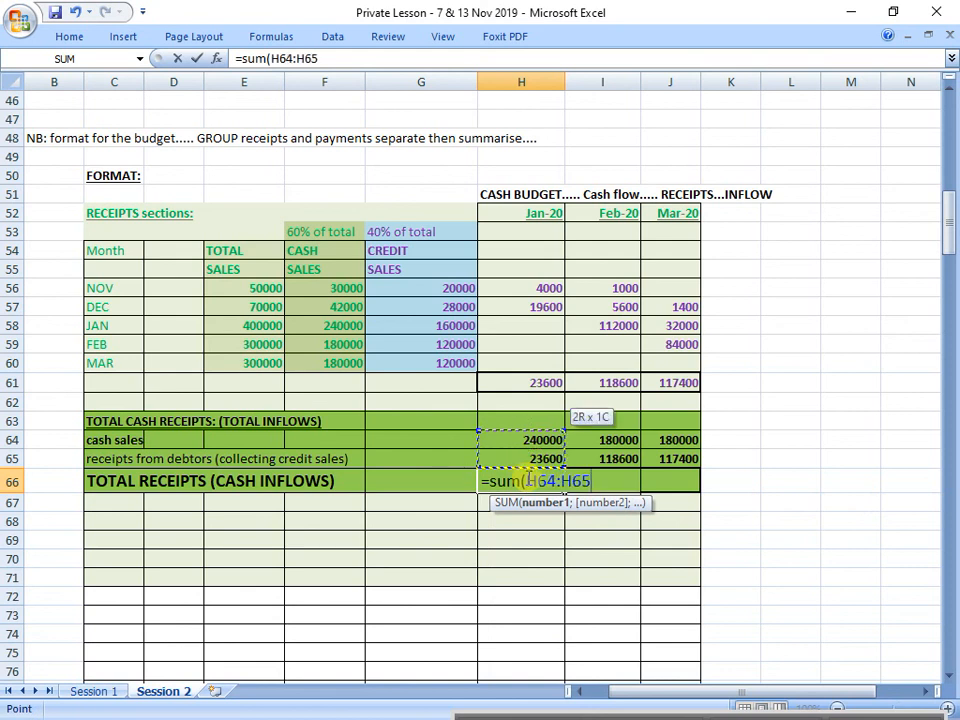
{"action": "key", "text": "Return"}
Step: Total February's cash inflows in I66 with a SUM of I64:I65
{"action": "left_click", "coordinate": [527, 480]}
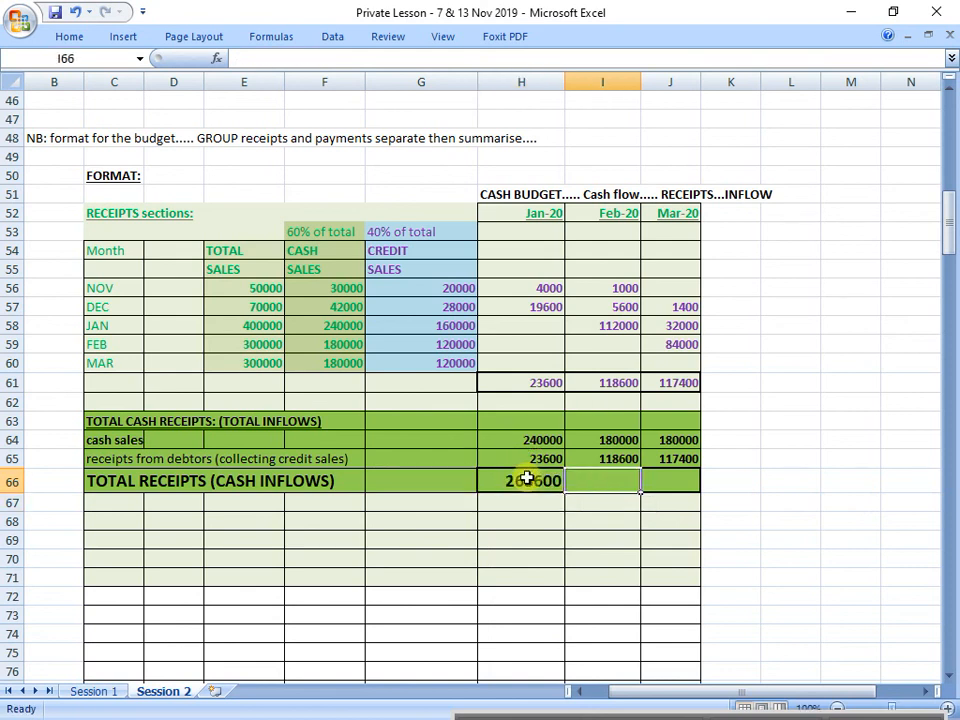
{"action": "key", "text": "Right"}
{"action": "type", "text": "=sum("}
{"action": "key", "text": "Up"}
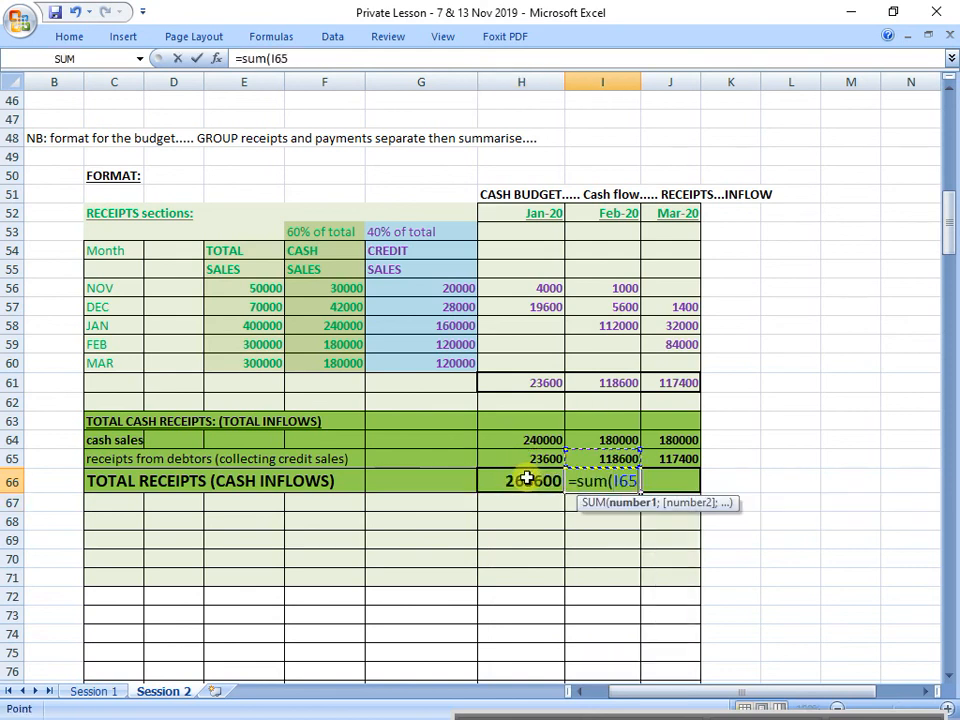
{"action": "key", "text": "shift+Up"}
{"action": "key", "text": "Return"}
Step: Total March's cash inflows in J66 with =SUM(J64:J65)
{"action": "key", "text": "Up"}
{"action": "key", "text": "Right"}
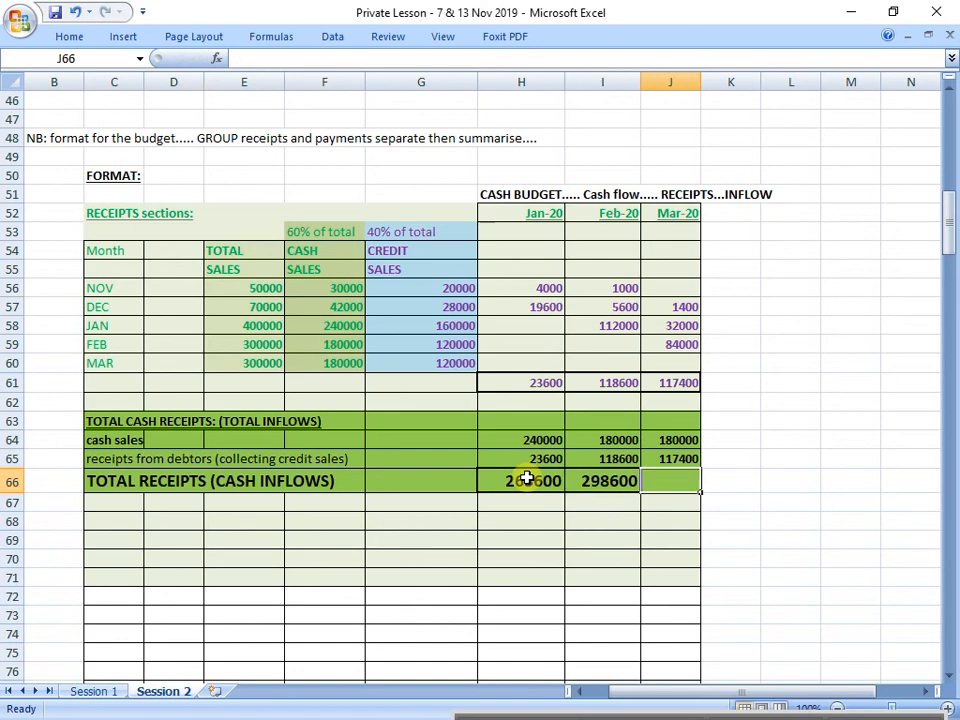
{"action": "type", "text": "=sum("}
{"action": "key", "text": "Up"}
{"action": "key", "text": "shift+Up"}
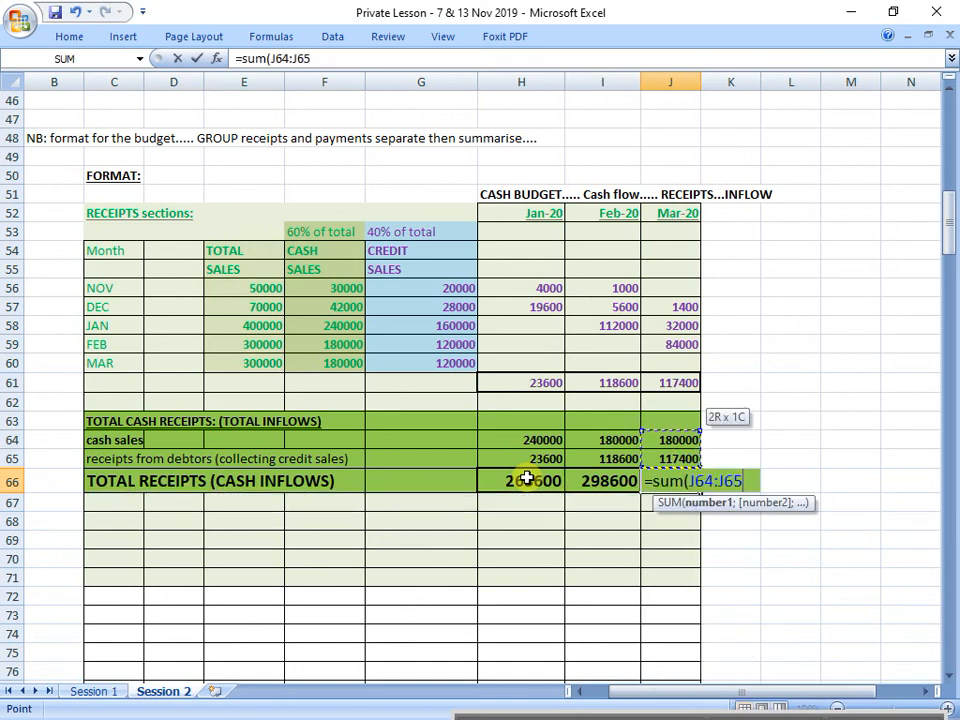
{"action": "key", "text": "Return"}
{"action": "key", "text": "Up"}
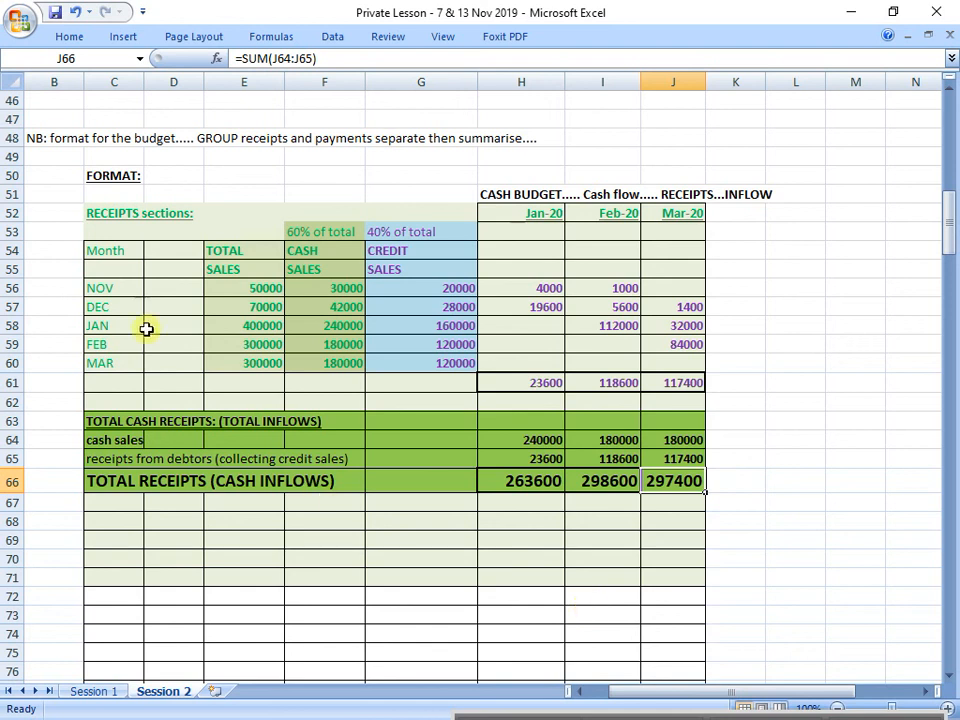
Step: Remove the green shading below the total receipts row by copying the unshaded cells C75:J75 over C67:J72
{"action": "scroll", "coordinate": [163, 536], "scroll_direction": "down", "scroll_amount": 5}
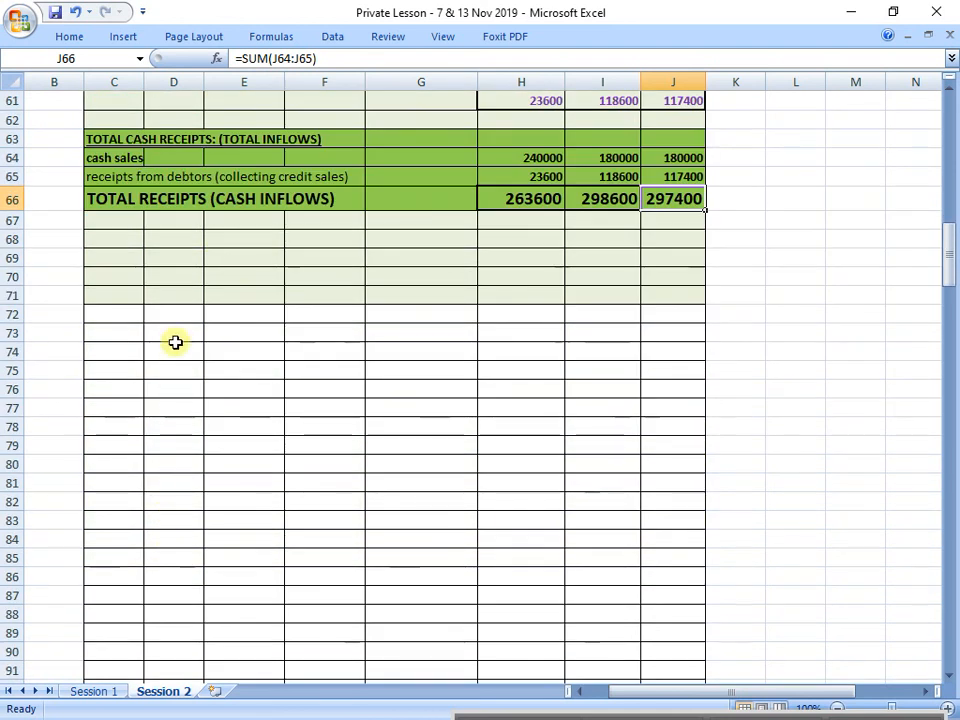
{"action": "left_click_drag", "start_coordinate": [96, 367], "coordinate": [652, 368]}
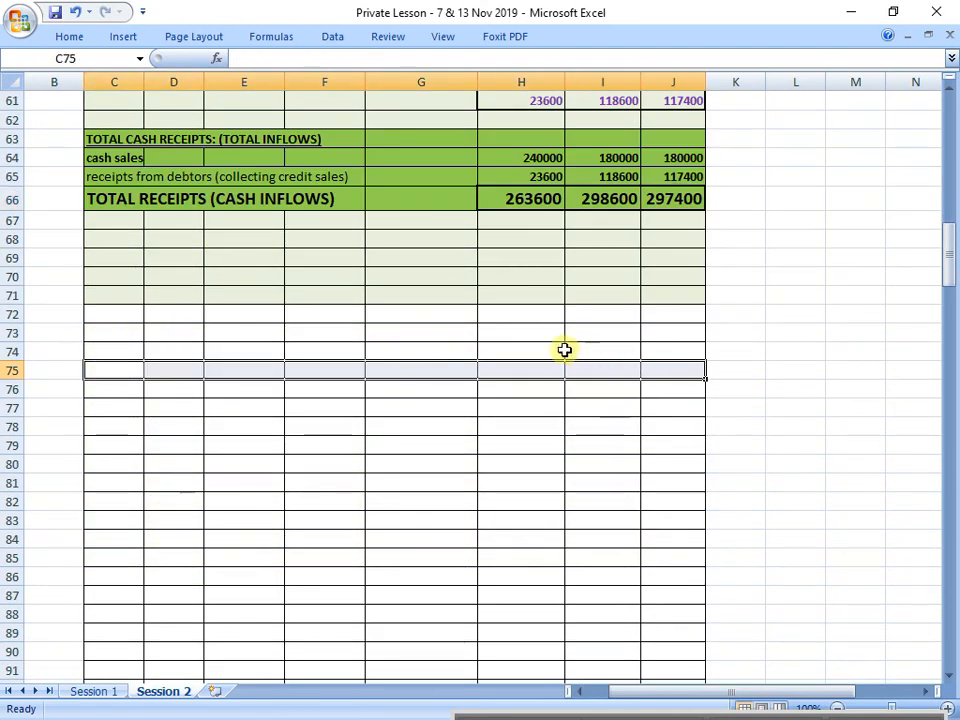
{"action": "key", "text": "ctrl+c"}
{"action": "left_click_drag", "start_coordinate": [88, 217], "coordinate": [656, 315]}
Step: Enter the heading "CASH PAYMENTS:" in C68 and make it bold and underlined
{"action": "left_click", "coordinate": [119, 240]}
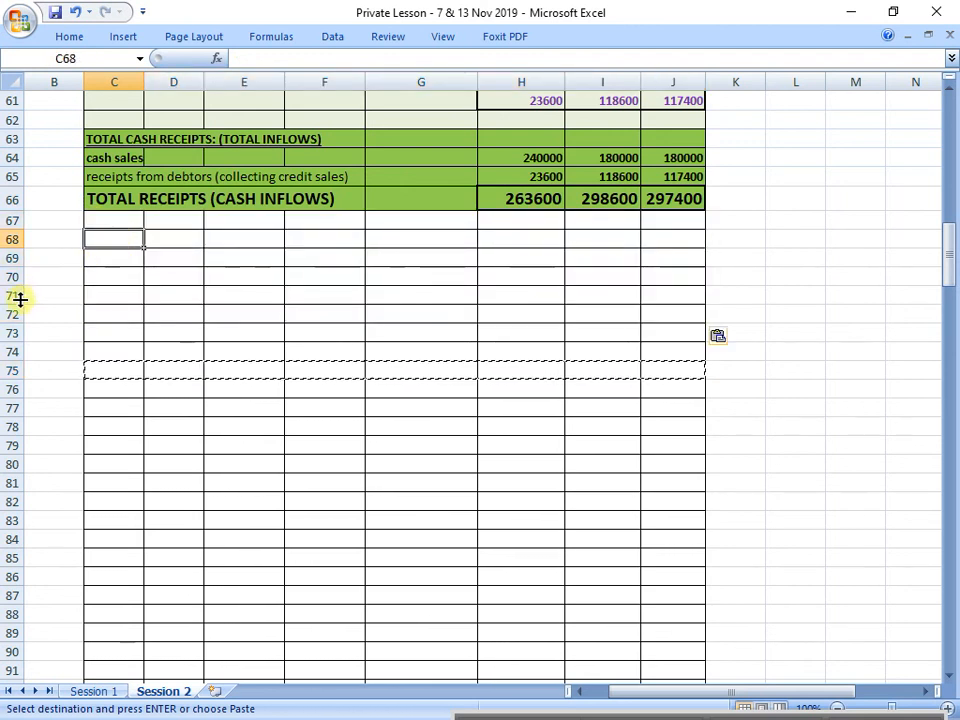
{"action": "type", "text": "CASH PAYME"}
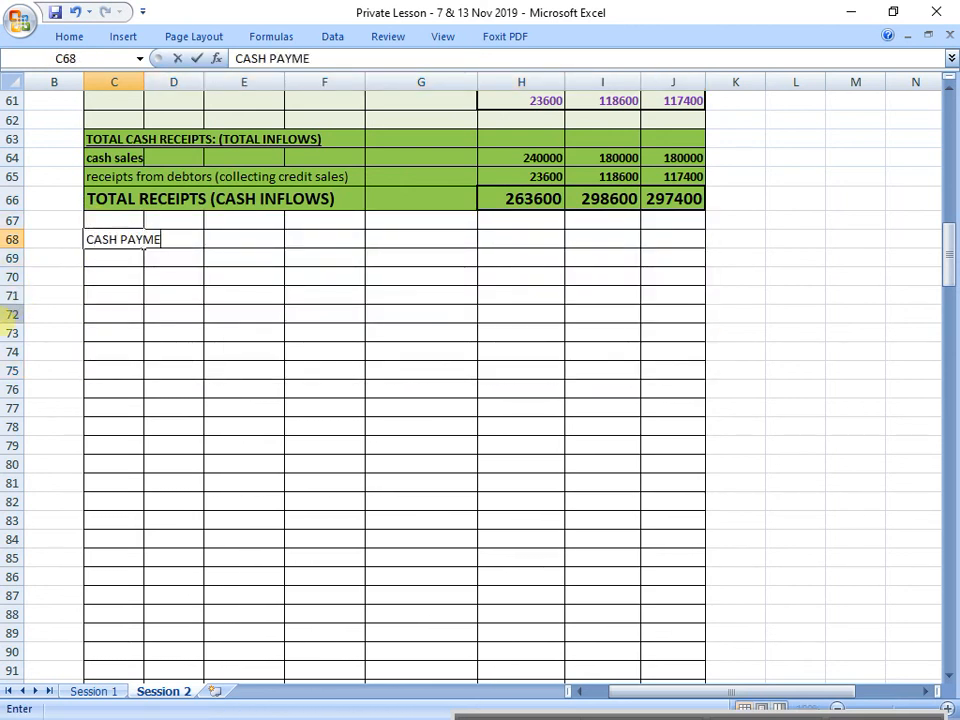
{"action": "type", "text": "NTS:"}
{"action": "key", "text": "Return"}
{"action": "key", "text": "Up"}
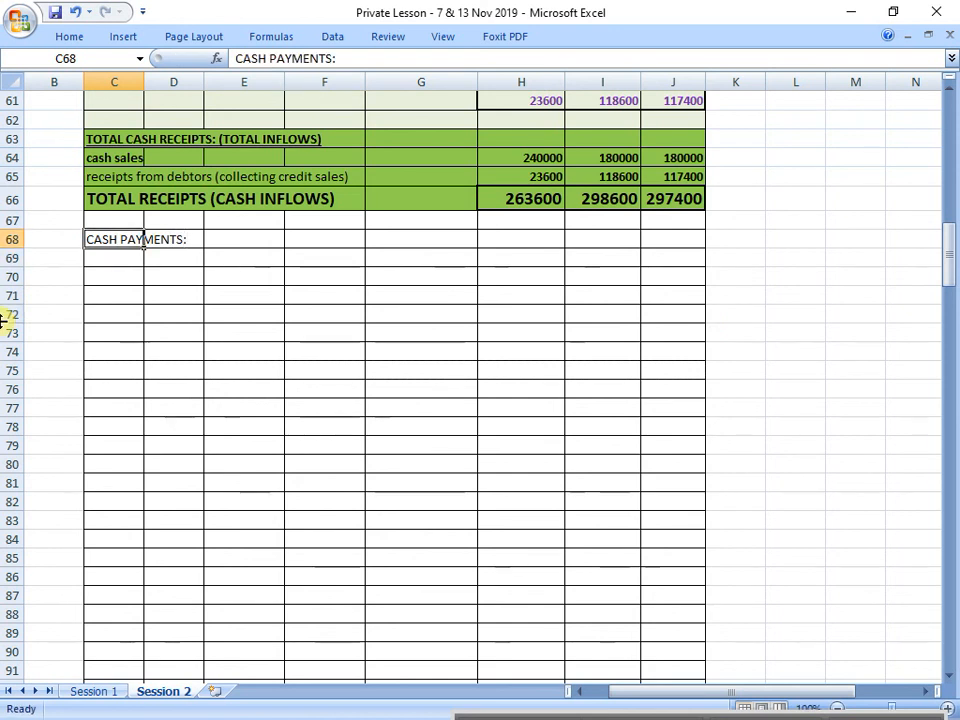
{"action": "key", "text": "ctrl+b"}
{"action": "key", "text": "ctrl+u"}
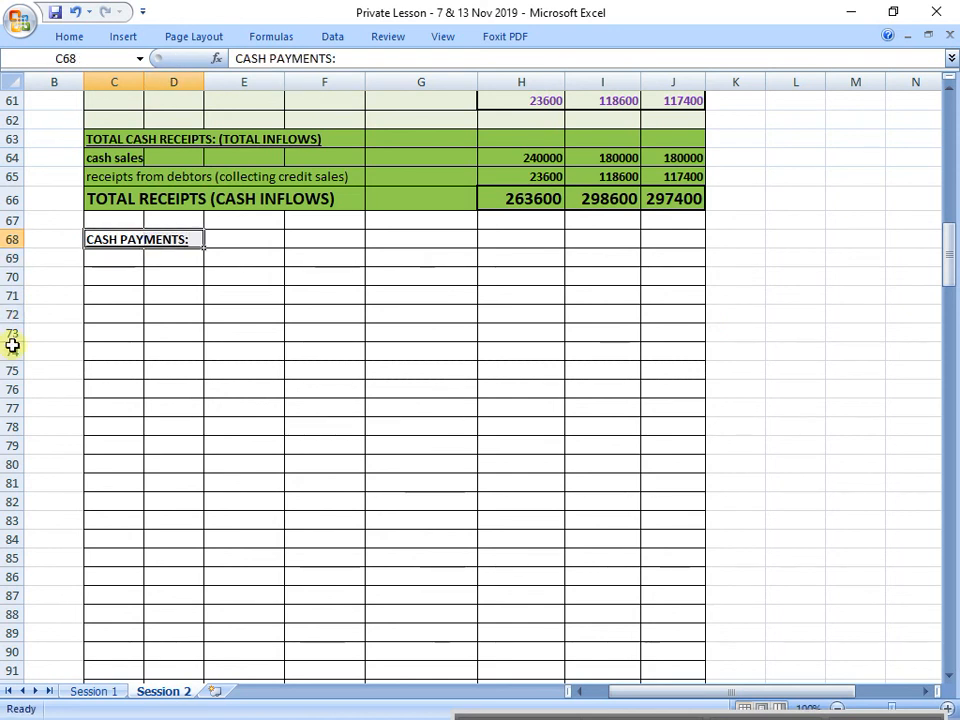
Step: Shade the cash payments section C68:J94 with the light red theme fill colour
{"action": "left_click", "coordinate": [173, 276]}
{"action": "left_click_drag", "start_coordinate": [112, 238], "coordinate": [699, 700]}
{"action": "left_click", "coordinate": [70, 36]}
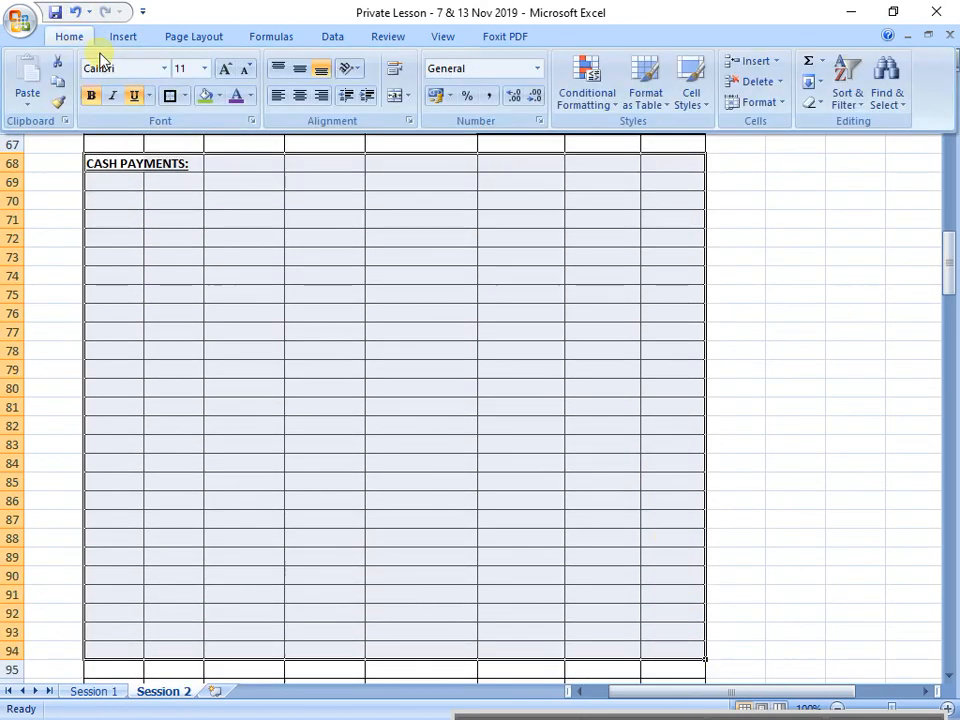
{"action": "left_click", "coordinate": [217, 96]}
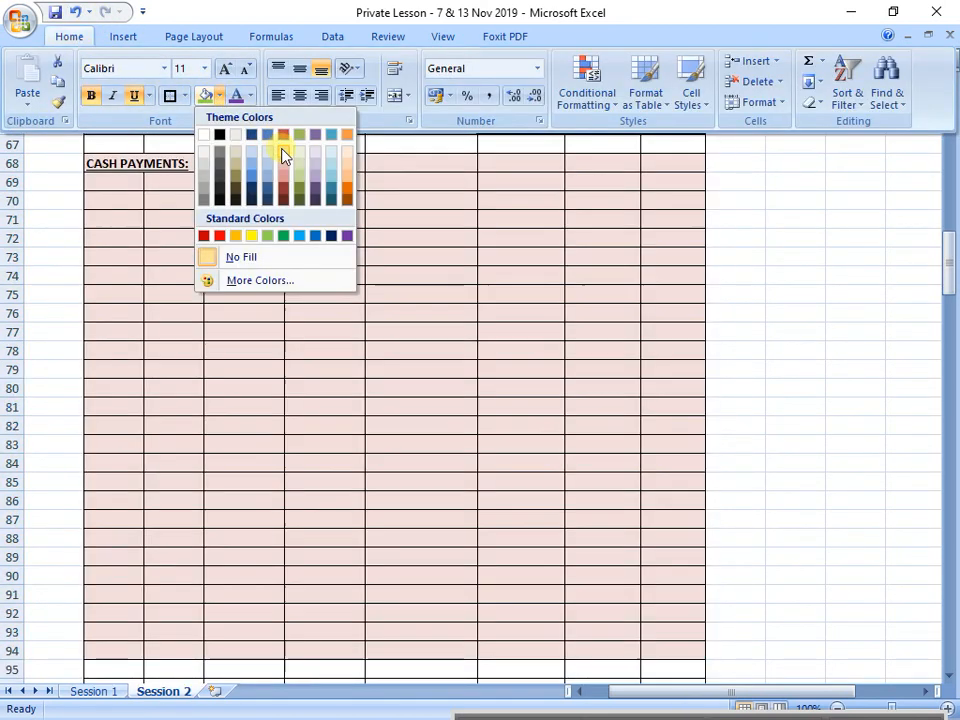
{"action": "left_click", "coordinate": [281, 154]}
{"action": "left_click", "coordinate": [244, 276]}
Step: Review the given information, comparing the sales items 1 to 3 with the payment items 4 to 10 in rows 29 to 43
{"action": "scroll", "coordinate": [191, 300], "scroll_direction": "up", "scroll_amount": 10}
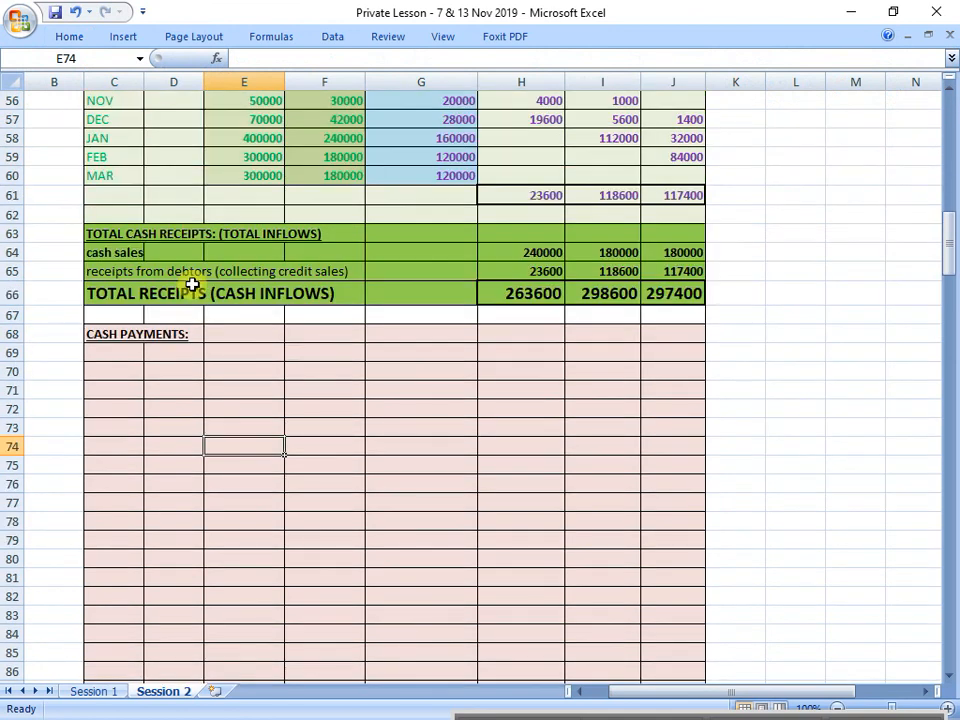
{"action": "scroll", "coordinate": [253, 274], "scroll_direction": "up", "scroll_amount": 6}
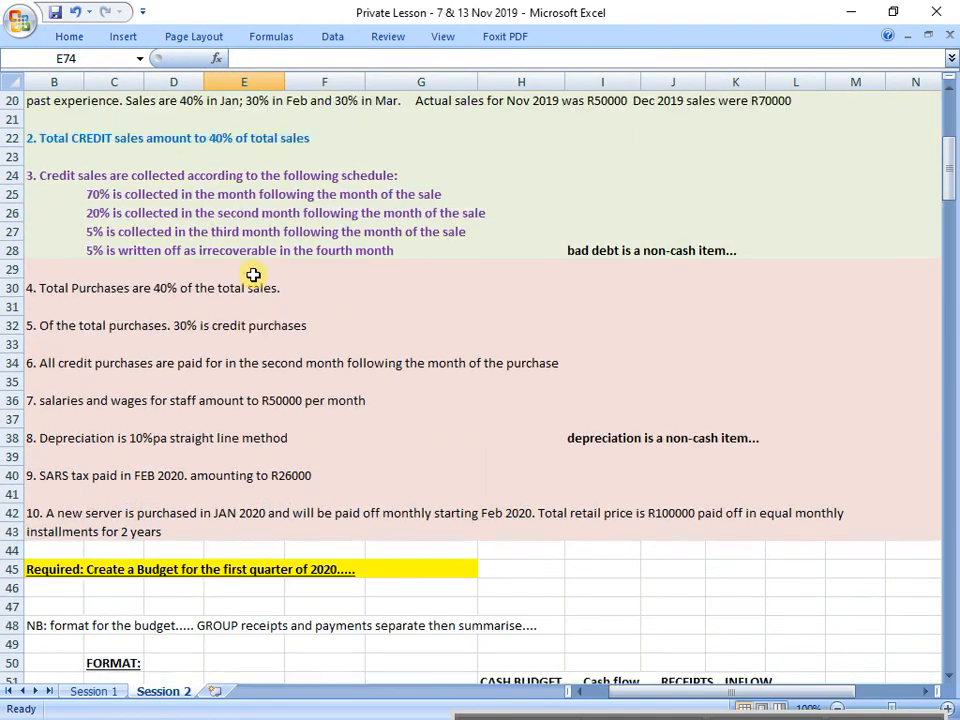
{"action": "left_click", "coordinate": [47, 137]}
{"action": "mouse_move", "coordinate": [47, 137]}
{"action": "left_mouse_down"}
{"action": "mouse_move", "coordinate": [859, 257]}
{"action": "mouse_move", "coordinate": [915, 308]}
{"action": "left_mouse_up"}
{"action": "left_click_drag", "start_coordinate": [55, 327], "coordinate": [904, 583]}
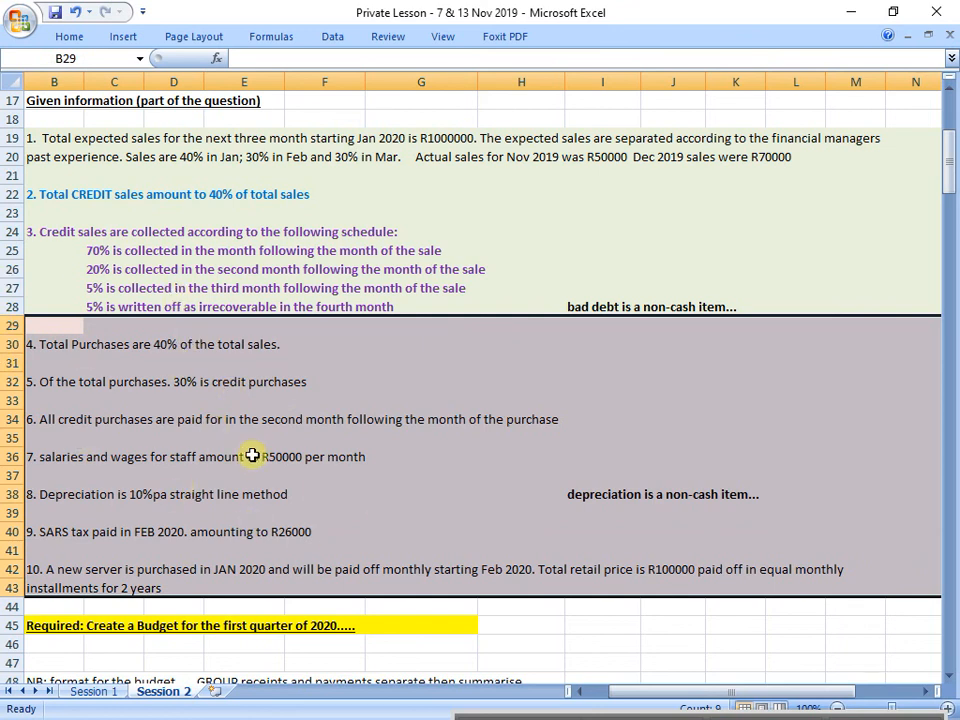
Step: In the cash payments section, enter "month" in C70, "Nov" in C71 and "Dec" in C72
{"action": "scroll", "coordinate": [251, 455], "scroll_direction": "down", "scroll_amount": 3}
{"action": "scroll", "coordinate": [251, 455], "scroll_direction": "down", "scroll_amount": 9}
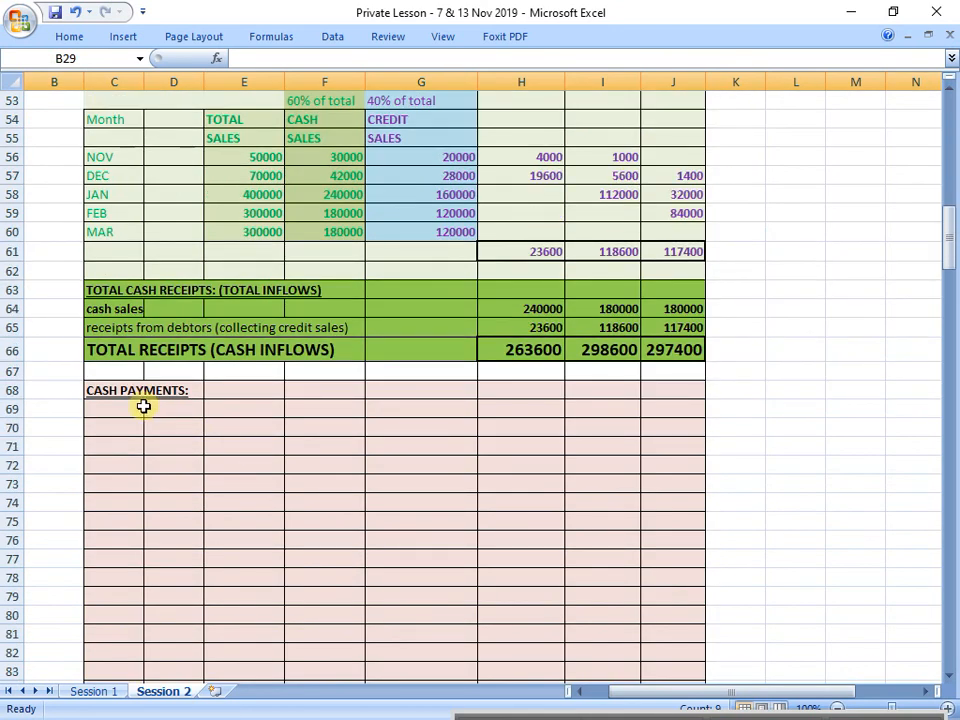
{"action": "left_click_drag", "start_coordinate": [141, 396], "coordinate": [658, 634]}
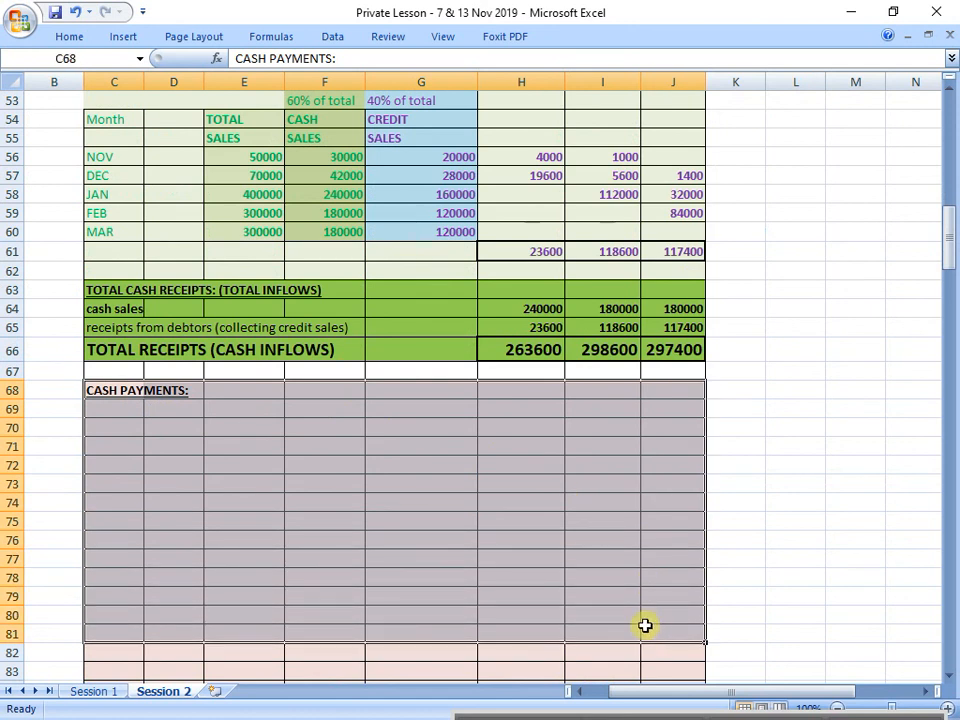
{"action": "left_click", "coordinate": [122, 426]}
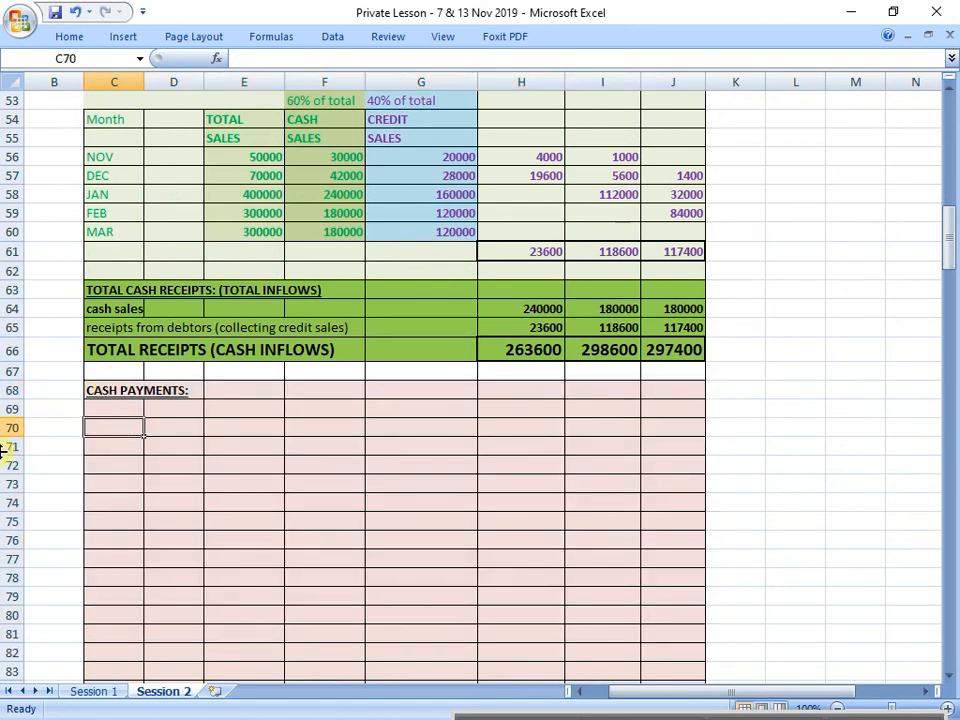
{"action": "type", "text": "month"}
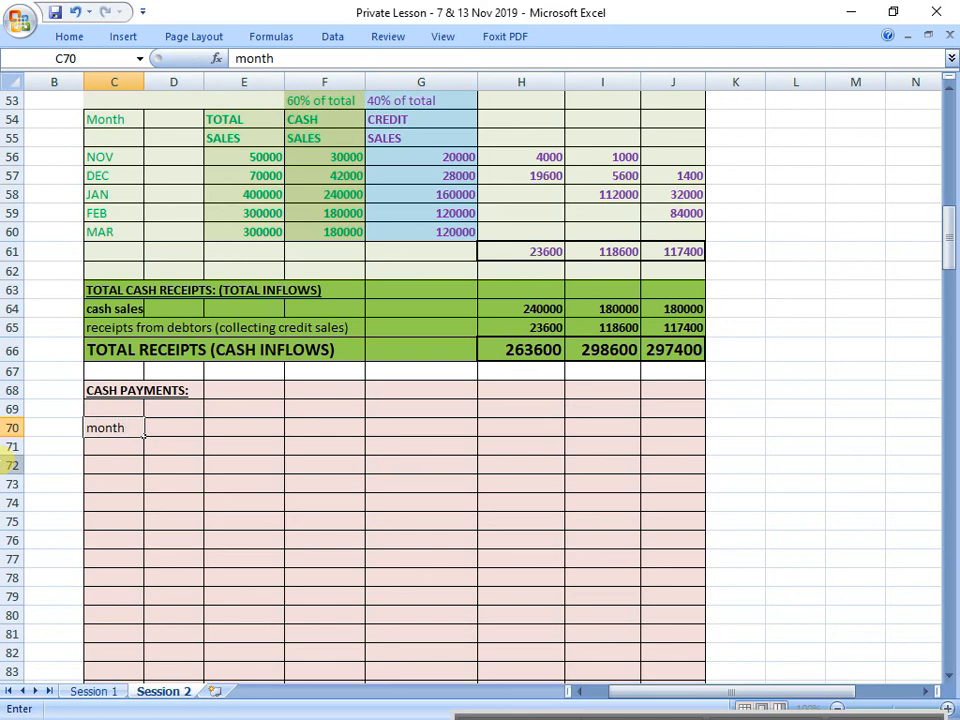
{"action": "key", "text": "Return"}
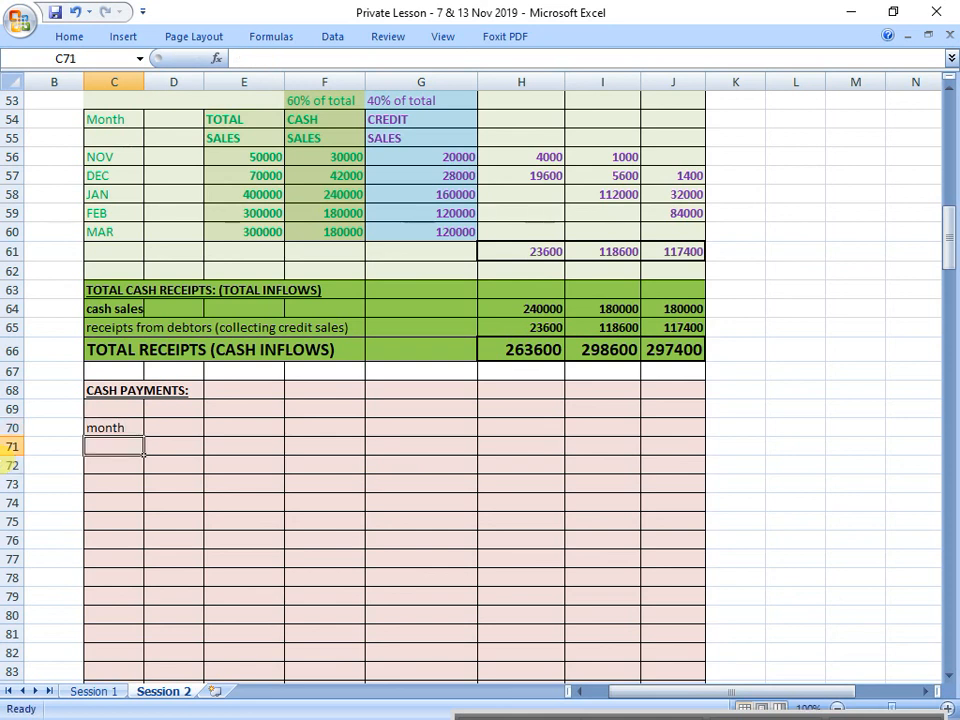
{"action": "type", "text": "No"}
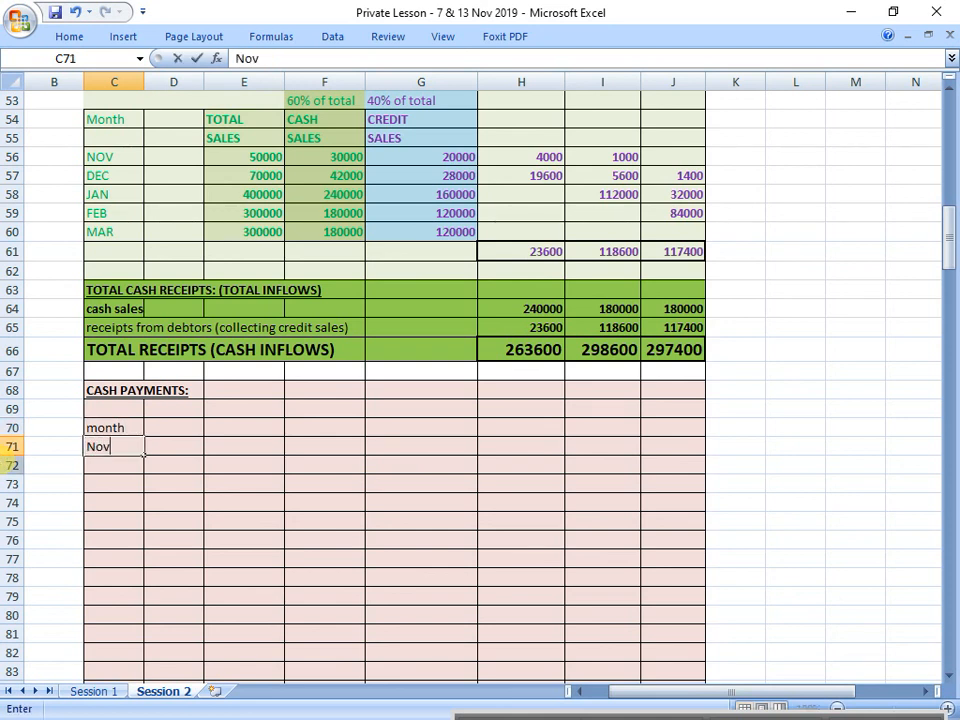
{"action": "type", "text": "v"}
{"action": "key", "text": "Return"}
{"action": "type", "text": "Dec"}
{"action": "key", "text": "Return"}
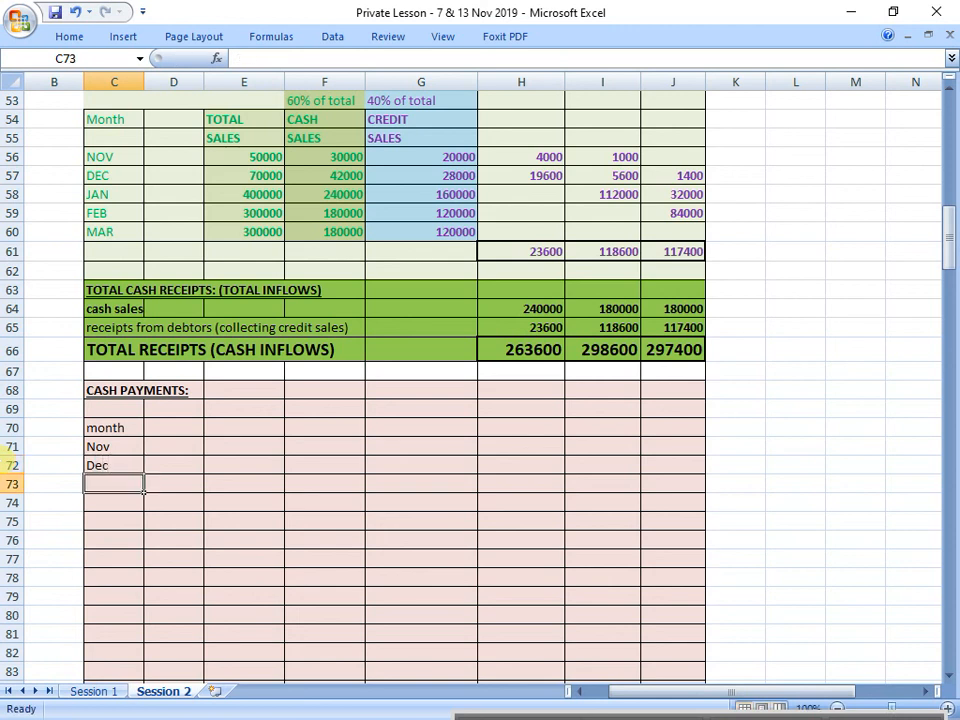
Step: Complete the cash payments month labels with "Jan", "Feb" and "Mar" in C73:C75
{"action": "type", "text": "Jan"}
{"action": "key", "text": "Return"}
{"action": "type", "text": "Fe"}
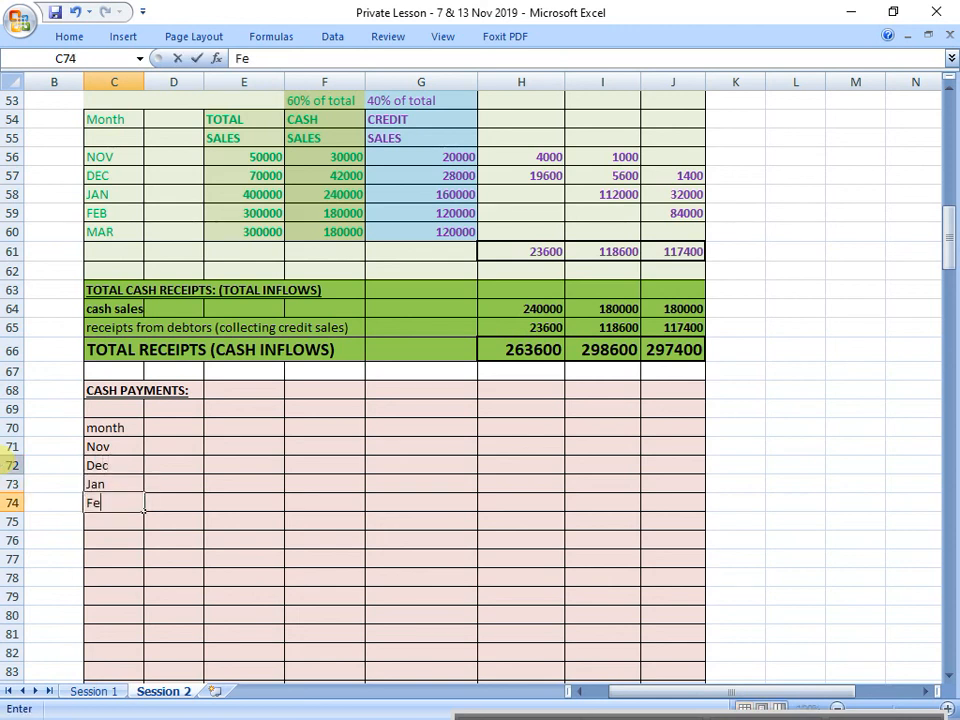
{"action": "key", "text": "Page_Down"}
{"action": "scroll", "coordinate": [106, 446], "scroll_direction": "up", "scroll_amount": 9}
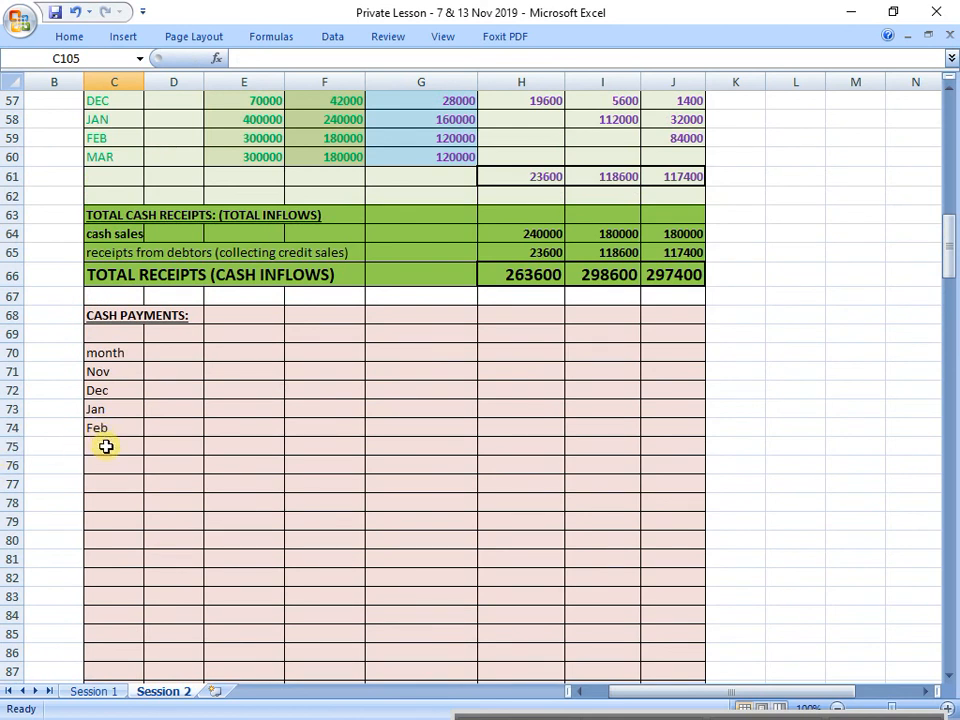
{"action": "left_click", "coordinate": [106, 446]}
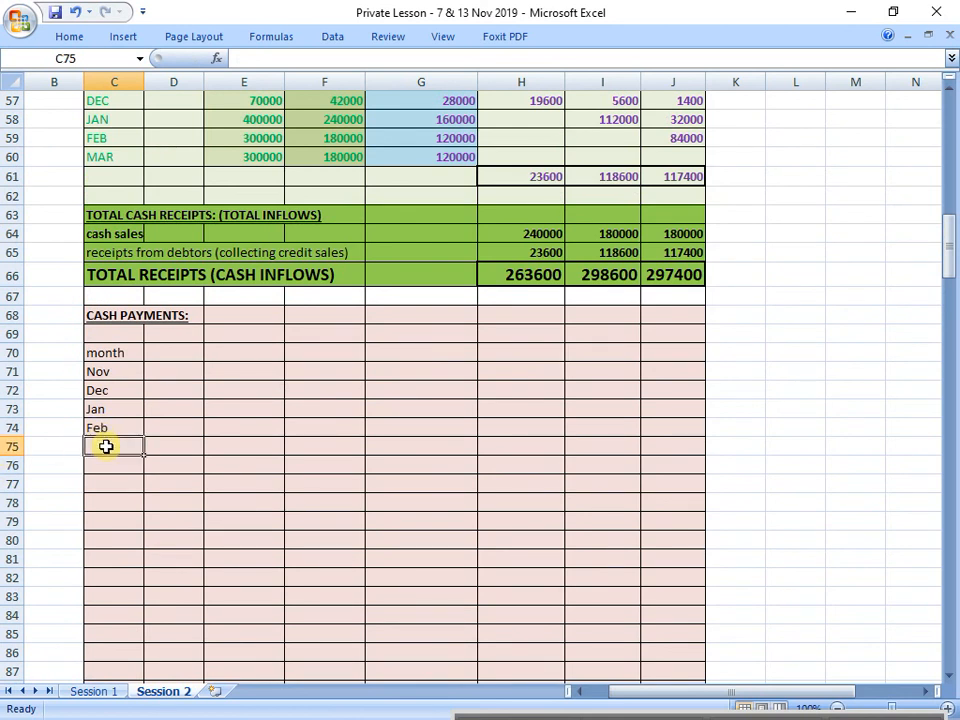
{"action": "type", "text": "Mar"}
{"action": "key", "text": "Return"}
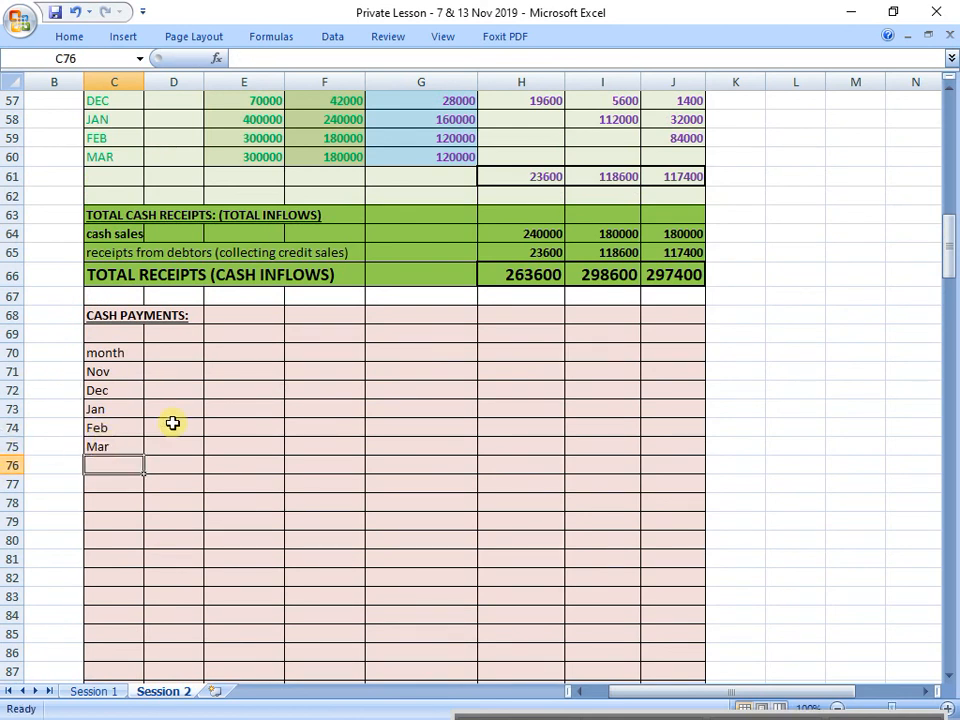
Step: Enter the column heading "TOTAL" over "PURCHASES" in E69:E70 of the cash payments section
{"action": "scroll", "coordinate": [172, 424], "scroll_direction": "up", "scroll_amount": 2}
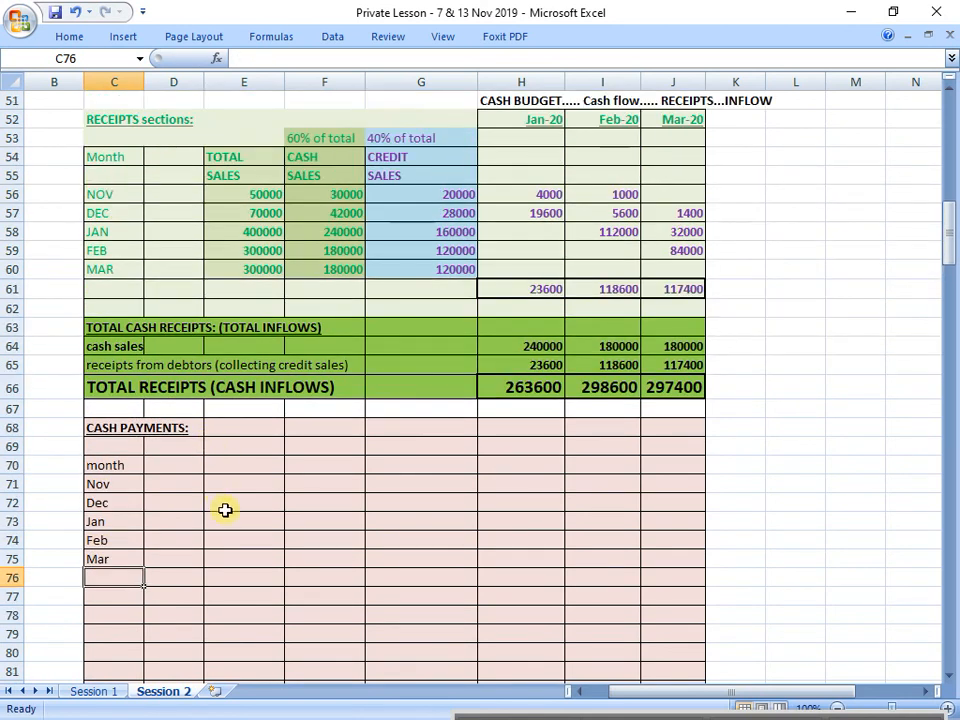
{"action": "left_click", "coordinate": [245, 446]}
{"action": "type", "text": "TOTAL"}
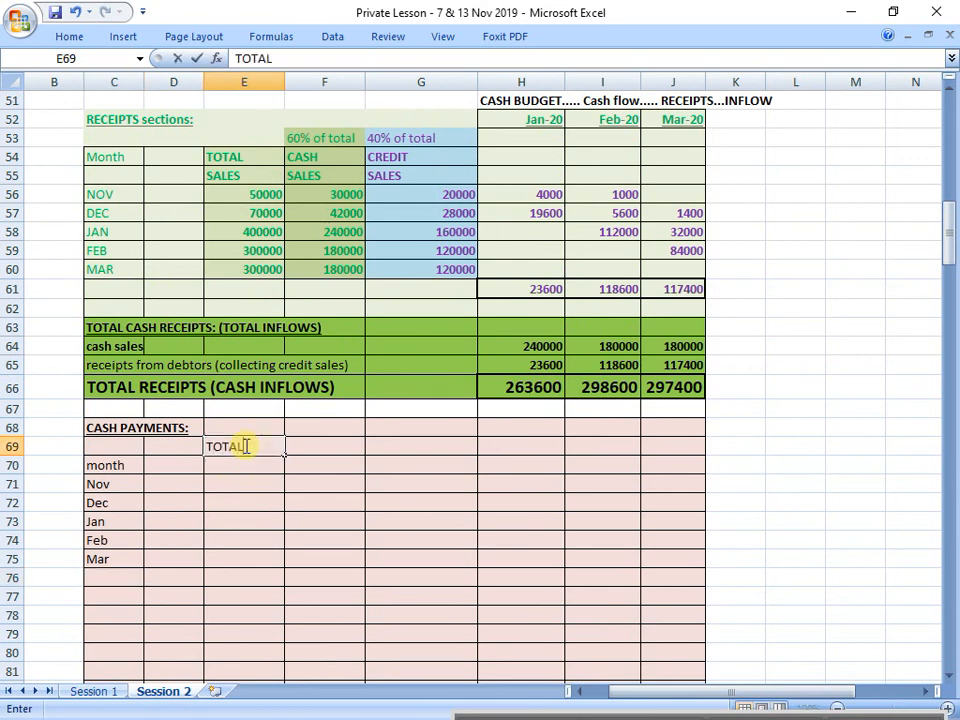
{"action": "key", "text": "Return"}
{"action": "type", "text": "OU"}
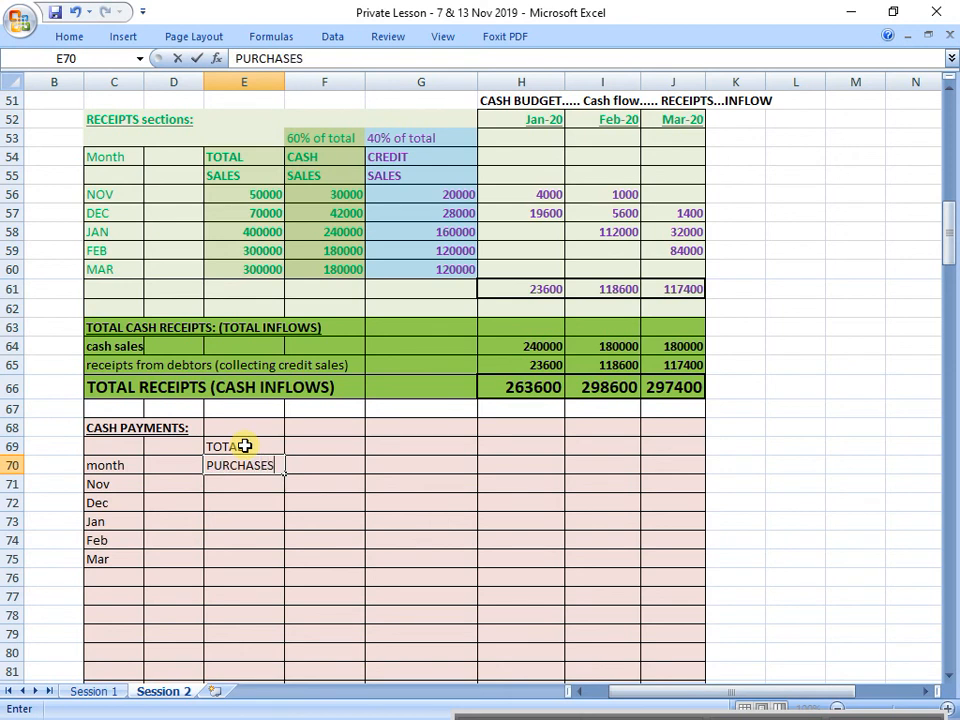
{"action": "key", "text": "Return"}
Step: Enter the column heading "CASH" over "PURCHASES" in F69:F70
{"action": "key", "text": "Up"}
{"action": "key", "text": "Up"}
{"action": "key", "text": "Right"}
{"action": "type", "text": "CASH"}
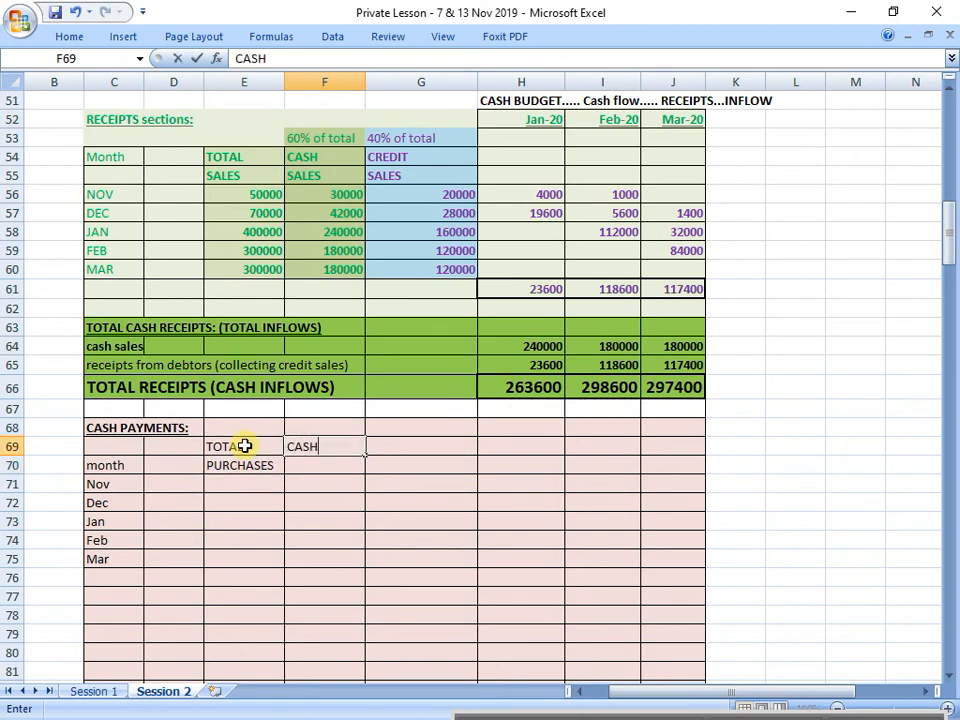
{"action": "key", "text": "Return"}
{"action": "type", "text": "PURCHASES"}
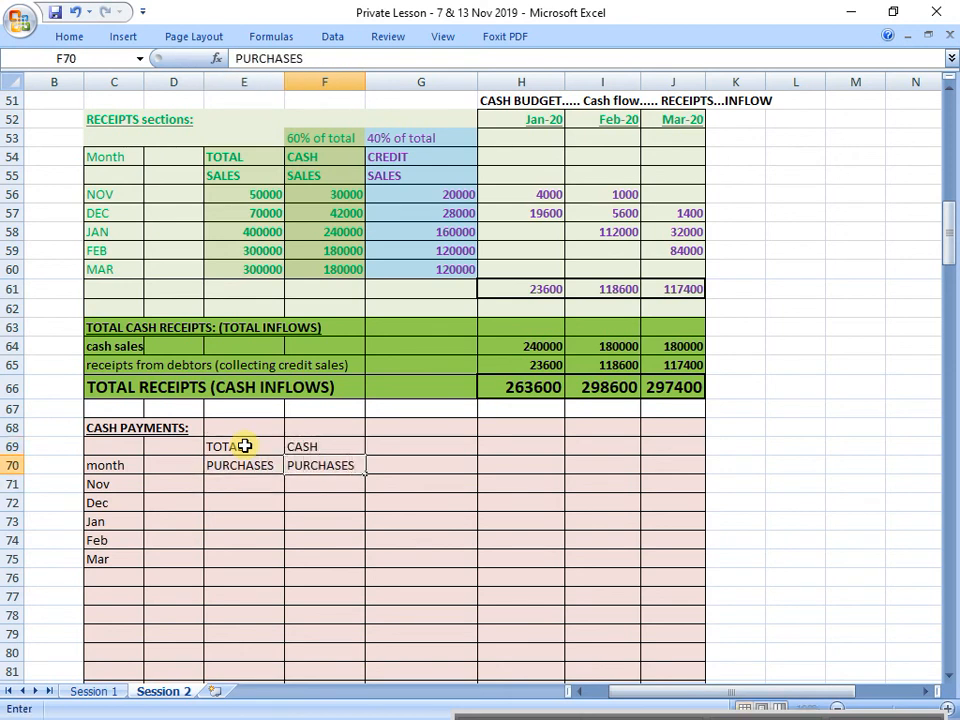
{"action": "key", "text": "Return"}
Step: Enter the column heading "CREDIT" over "PURCHASES" in G69:G70
{"action": "key", "text": "Up"}
{"action": "key", "text": "Up"}
{"action": "key", "text": "Right"}
{"action": "type", "text": "CRED"}
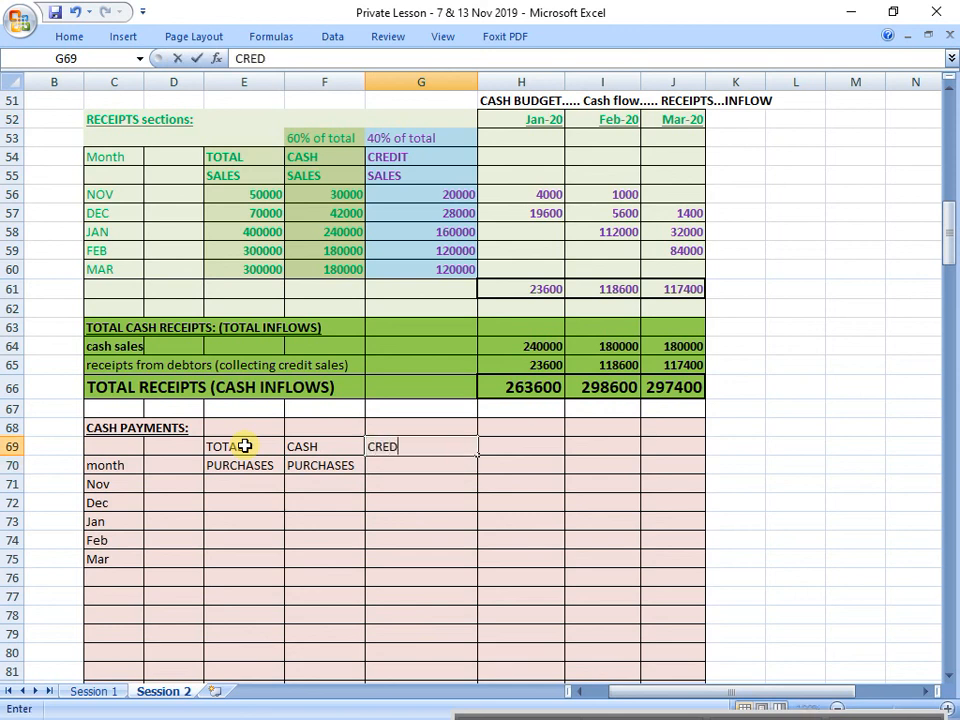
{"action": "type", "text": "IT"}
{"action": "key", "text": "Return"}
{"action": "type", "text": "PURCHASES"}
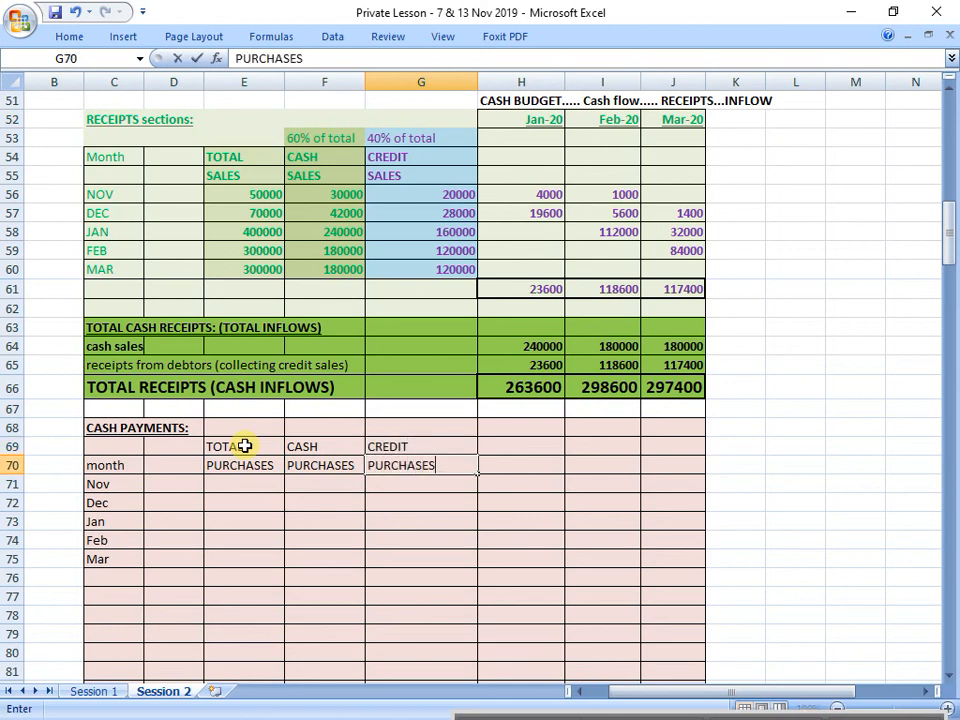
{"action": "key", "text": "Return"}
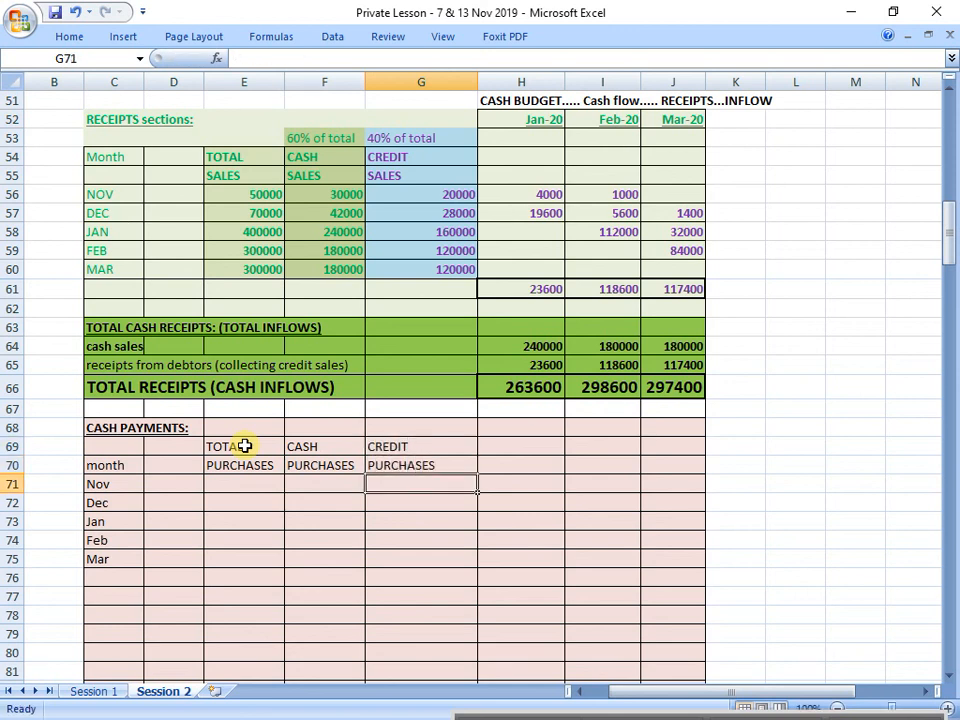
{"action": "left_click", "coordinate": [330, 584]}
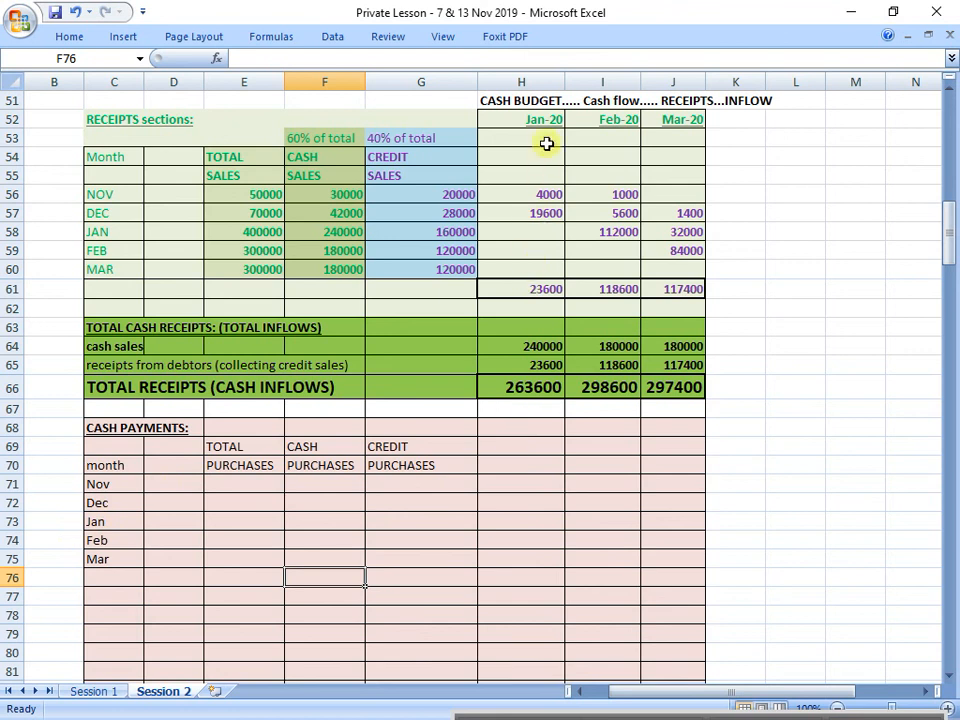
Step: Copy the month headings Jan-20 to Mar-20 from H52:J52 to H68:J68 in the cash payments section
{"action": "left_click_drag", "start_coordinate": [541, 120], "coordinate": [677, 118]}
{"action": "key", "text": "ctrl+c"}
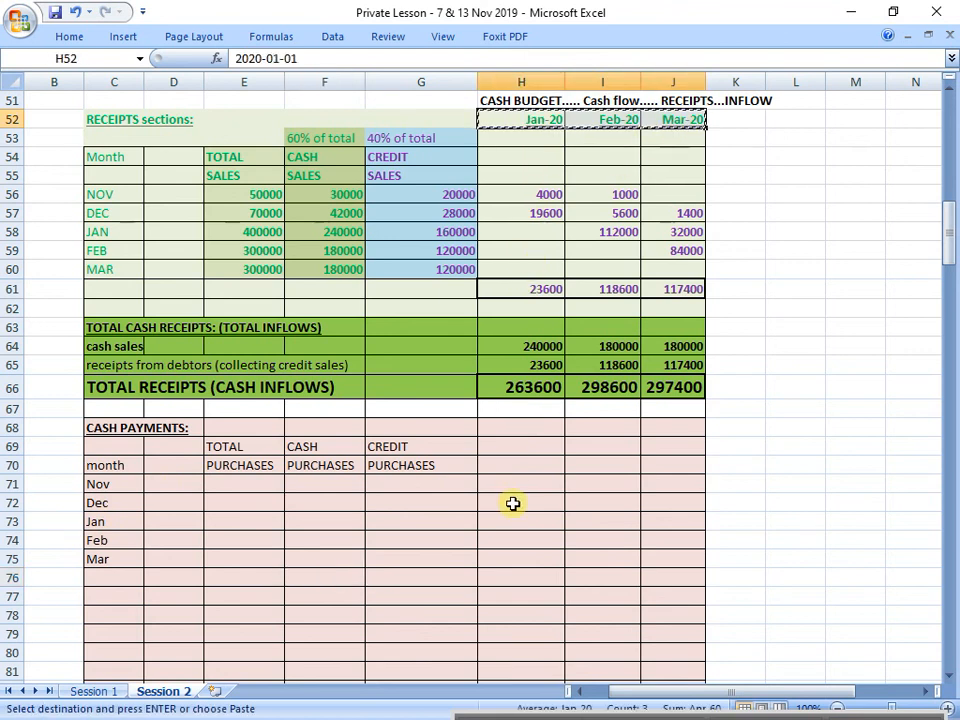
{"action": "left_click", "coordinate": [524, 447]}
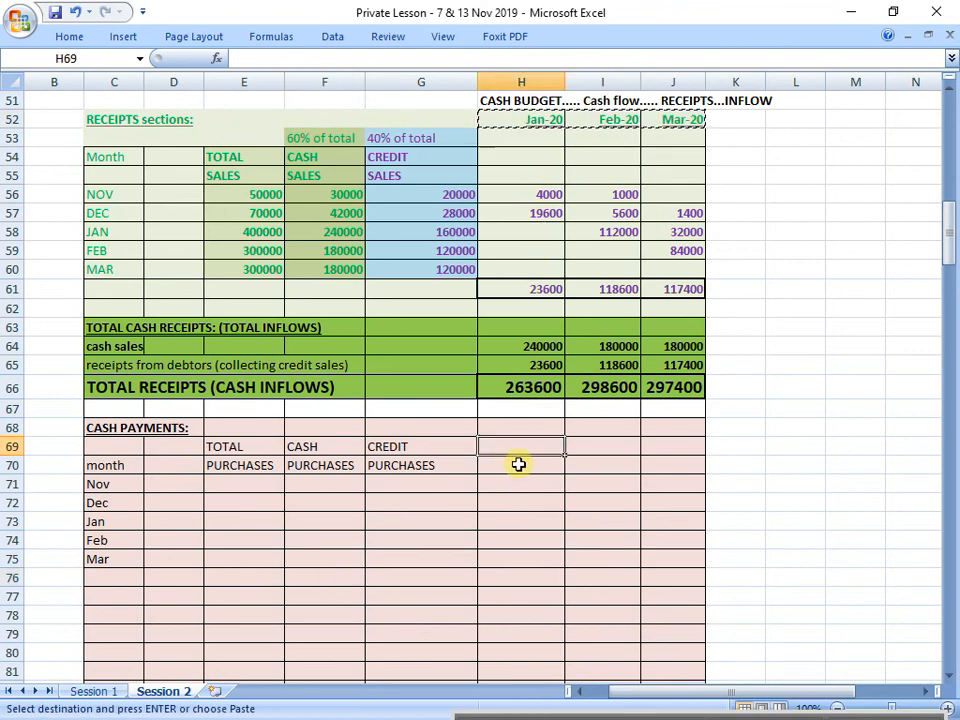
{"action": "left_click", "coordinate": [523, 427]}
{"action": "key", "text": "ctrl+v"}
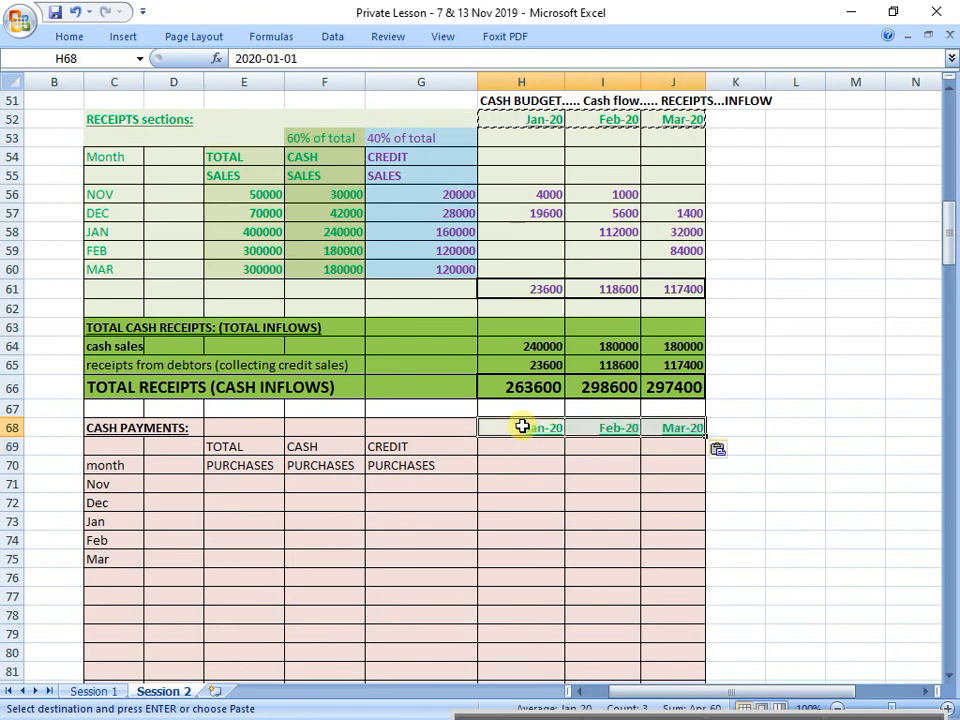
Step: Give the month headings in H68:J68 the section's light red fill and the standard red font colour
{"action": "left_click", "coordinate": [72, 37]}
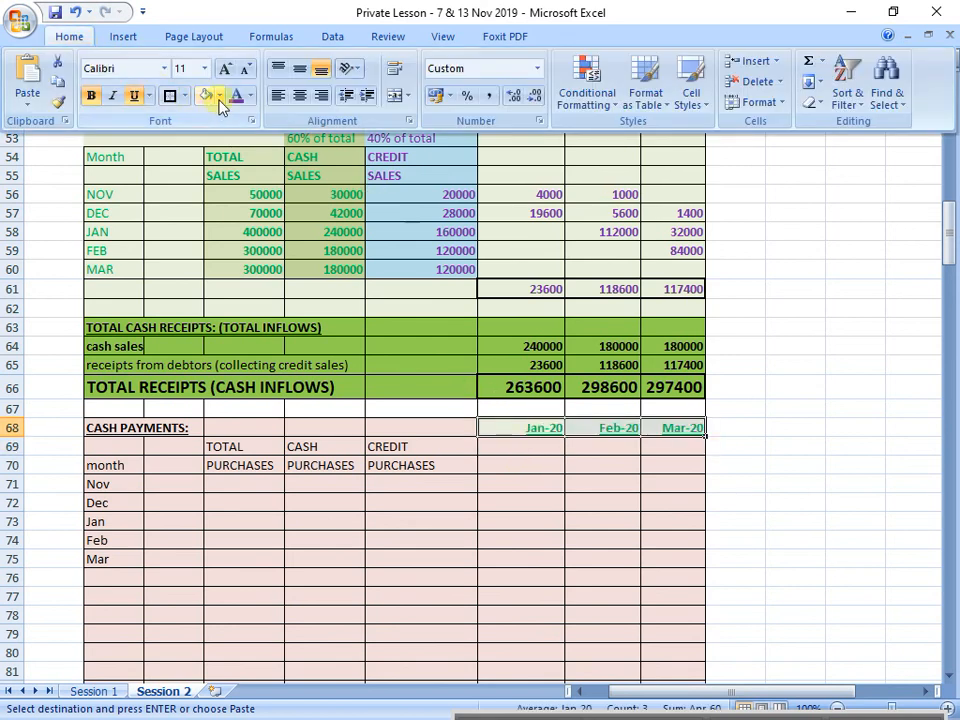
{"action": "left_click", "coordinate": [208, 96]}
{"action": "left_click", "coordinate": [69, 36]}
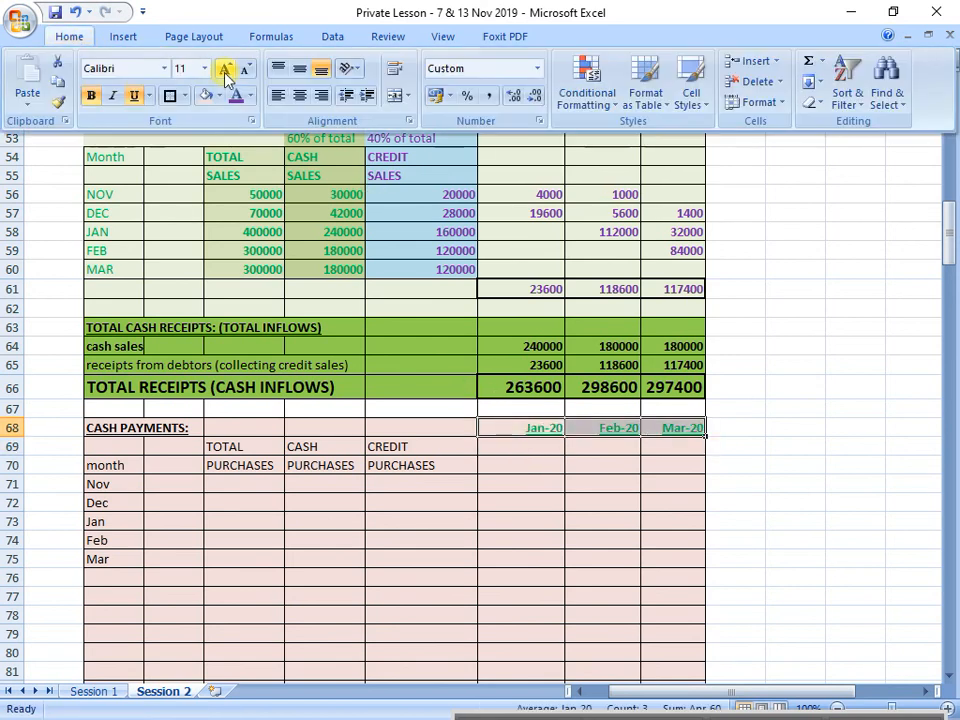
{"action": "left_click", "coordinate": [250, 96]}
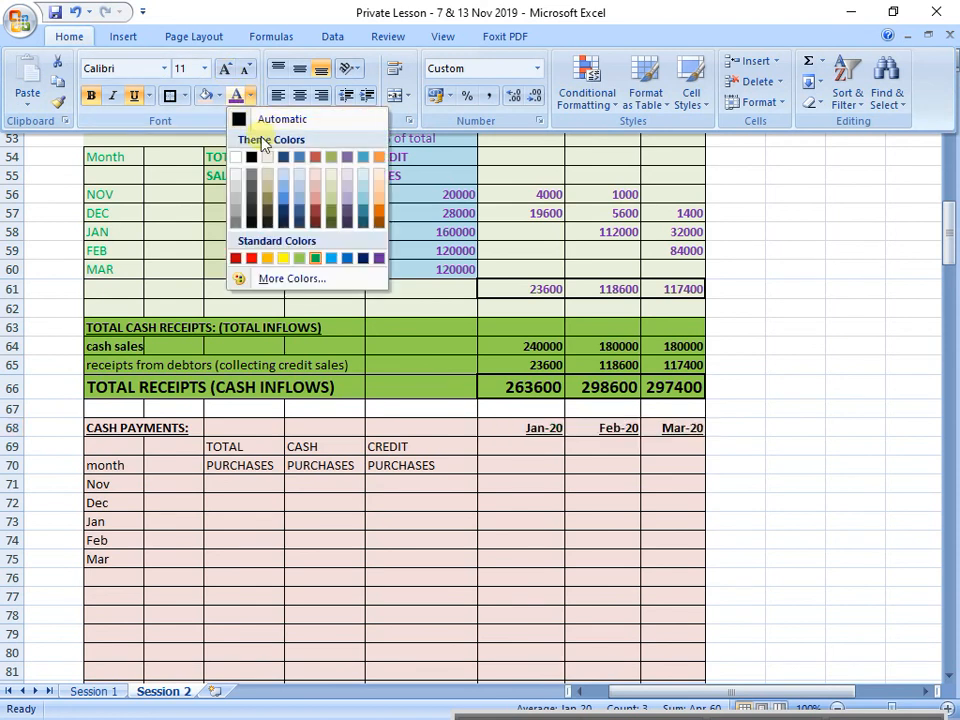
{"action": "left_click", "coordinate": [249, 258]}
{"action": "left_click", "coordinate": [380, 518]}
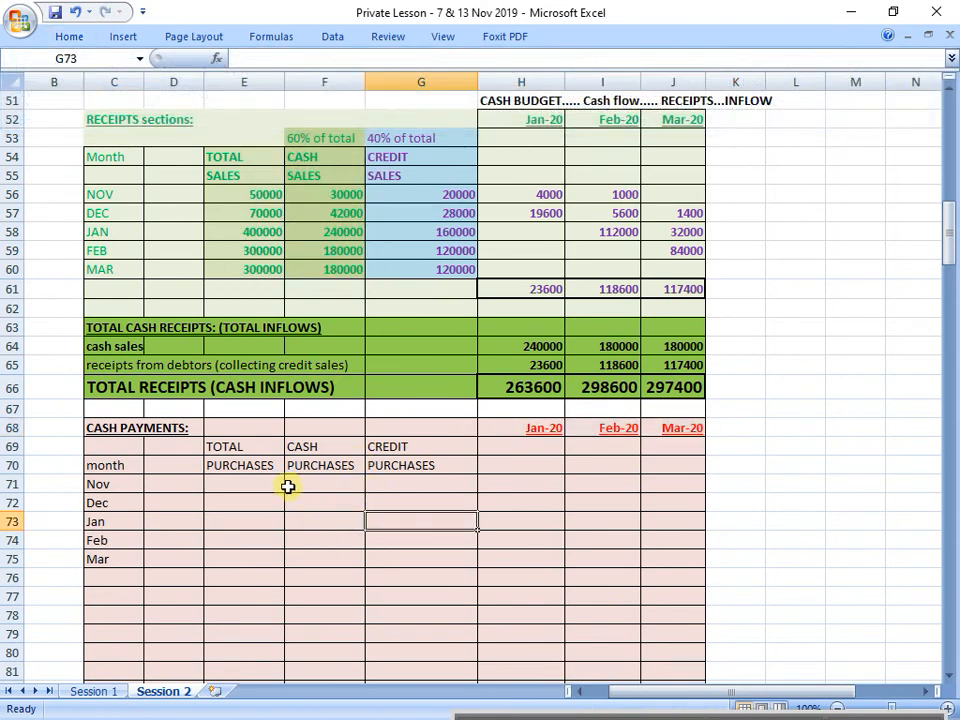
Step: Check item 4 of the given information in row 30 for how total purchases relate to total sales
{"action": "left_click", "coordinate": [247, 485]}
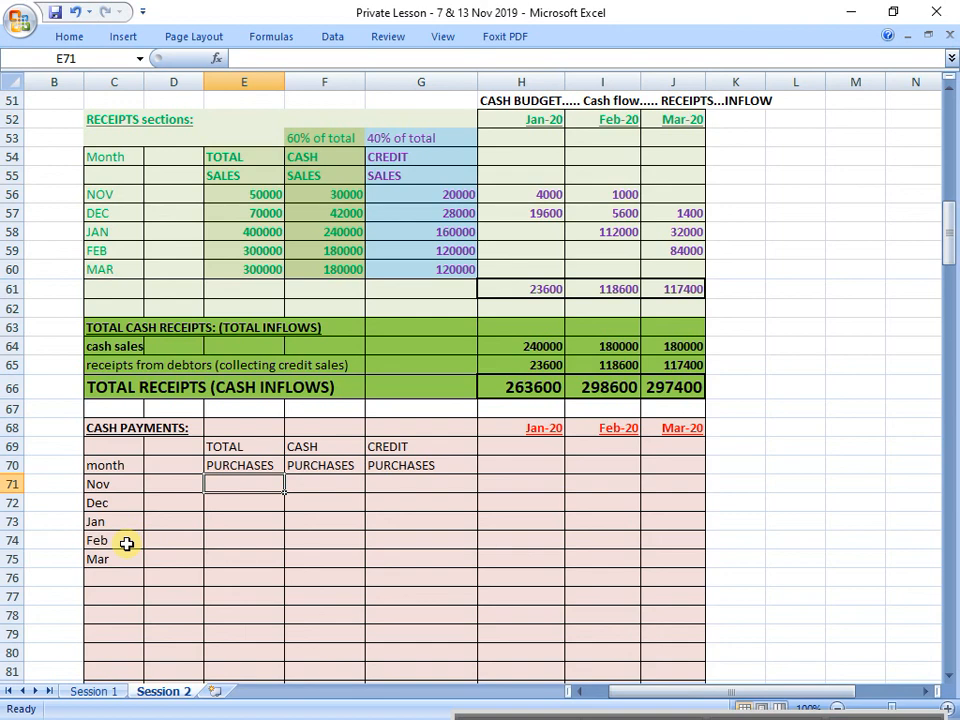
{"action": "scroll", "coordinate": [506, 568], "scroll_direction": "up", "scroll_amount": 9}
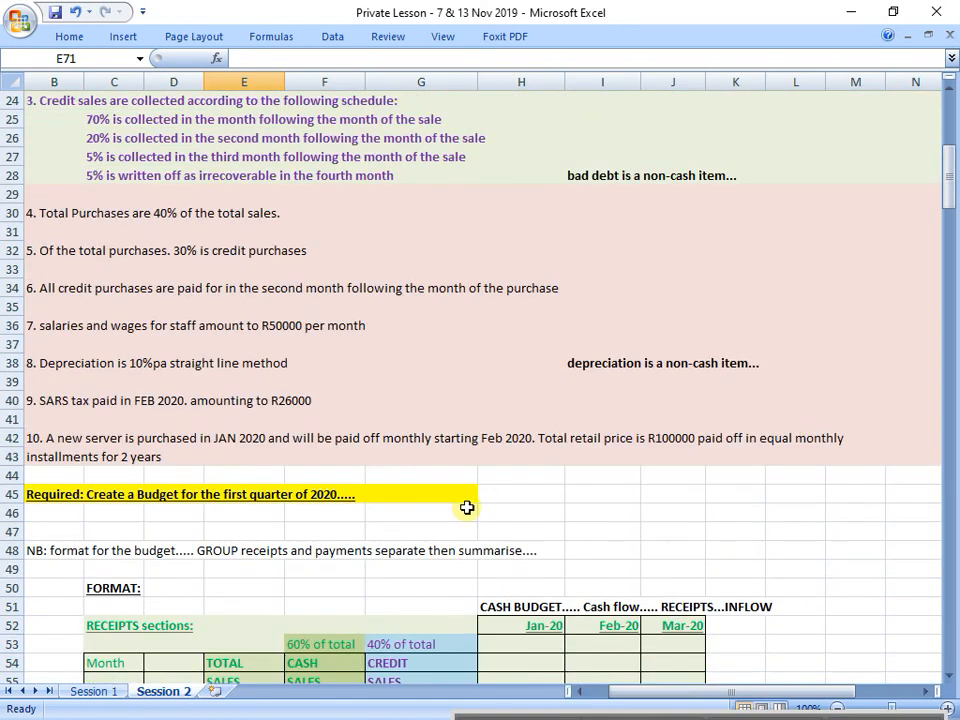
{"action": "scroll", "coordinate": [409, 307], "scroll_direction": "up", "scroll_amount": 3}
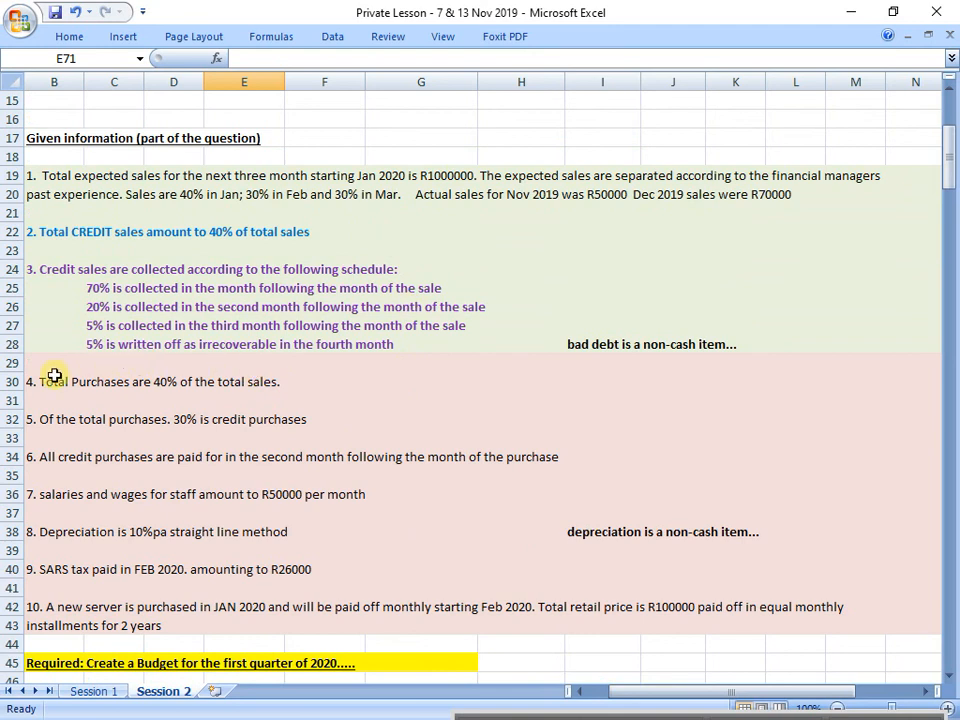
{"action": "left_click_drag", "start_coordinate": [58, 378], "coordinate": [840, 386]}
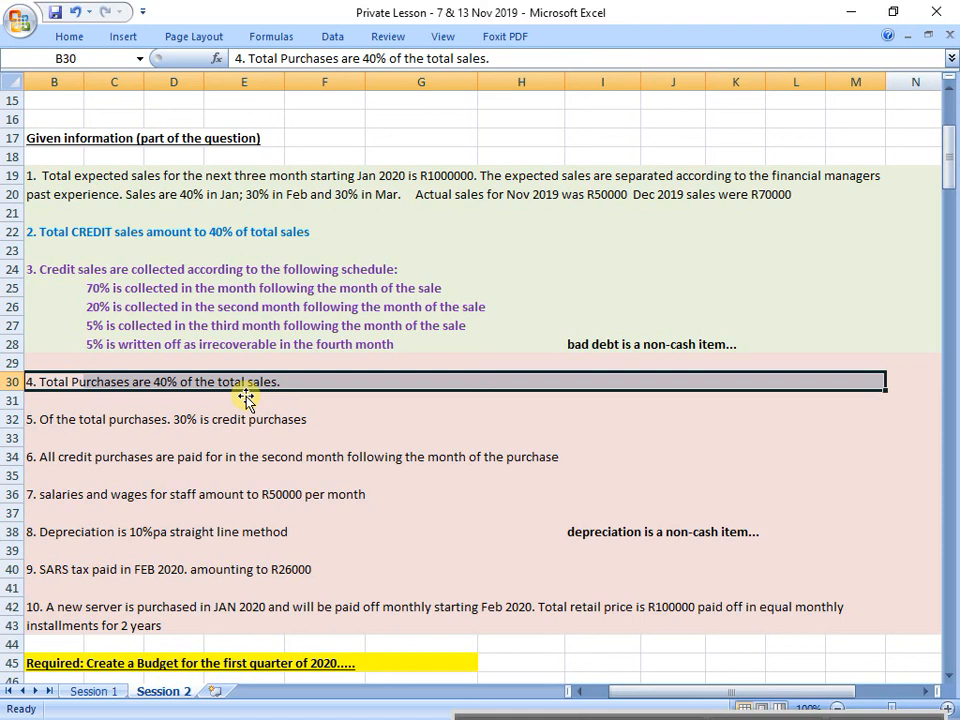
Step: Calculate November's total purchases in E71 as 40% of November total sales with the formula =E56*0,4
{"action": "scroll", "coordinate": [463, 392], "scroll_direction": "down", "scroll_amount": 11}
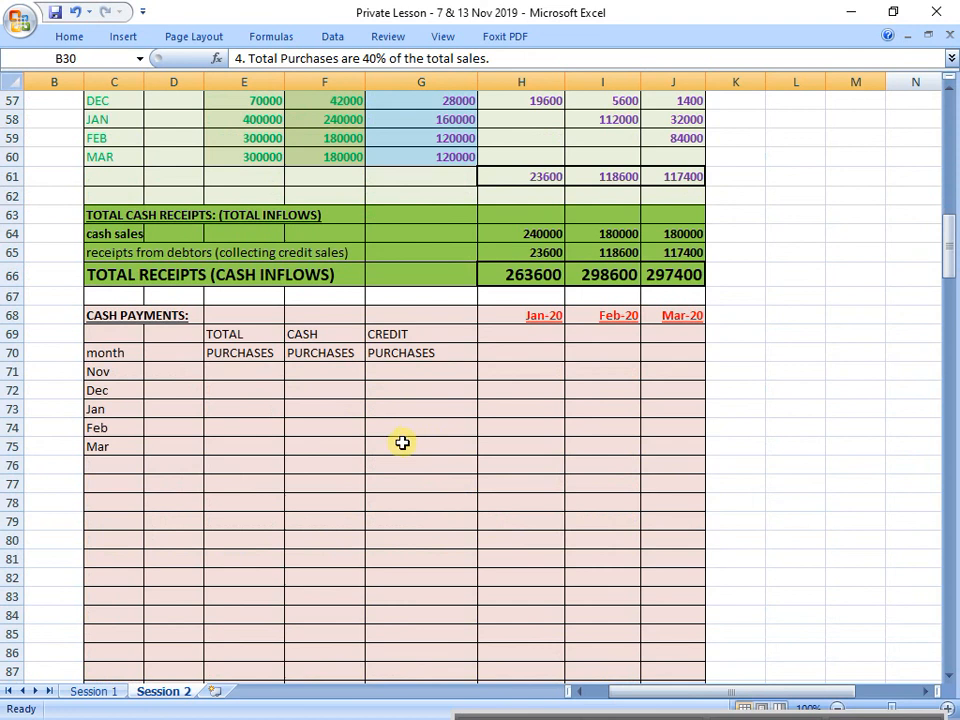
{"action": "left_click", "coordinate": [240, 376]}
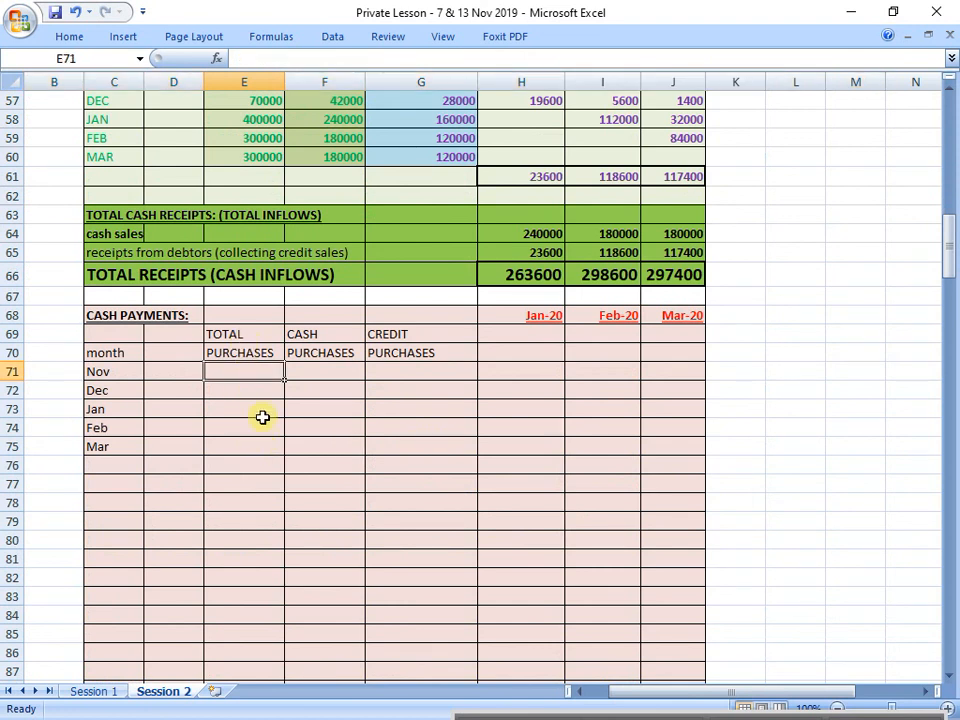
{"action": "type", "text": "="}
{"action": "scroll", "coordinate": [262, 417], "scroll_direction": "up", "scroll_amount": 2}
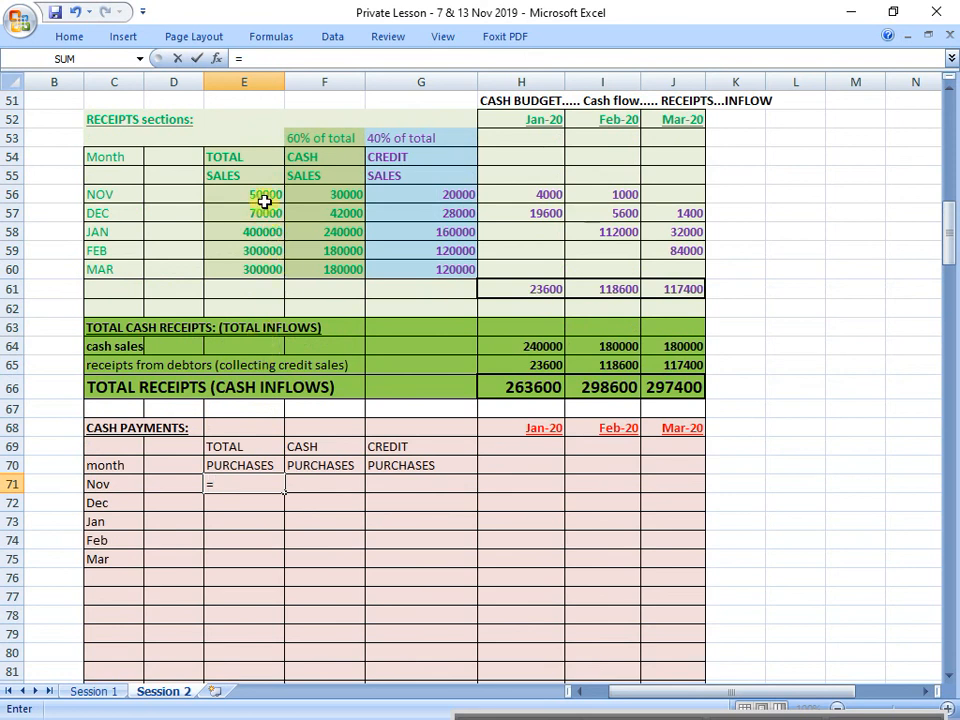
{"action": "left_click", "coordinate": [264, 198]}
{"action": "type", "text": "*"}
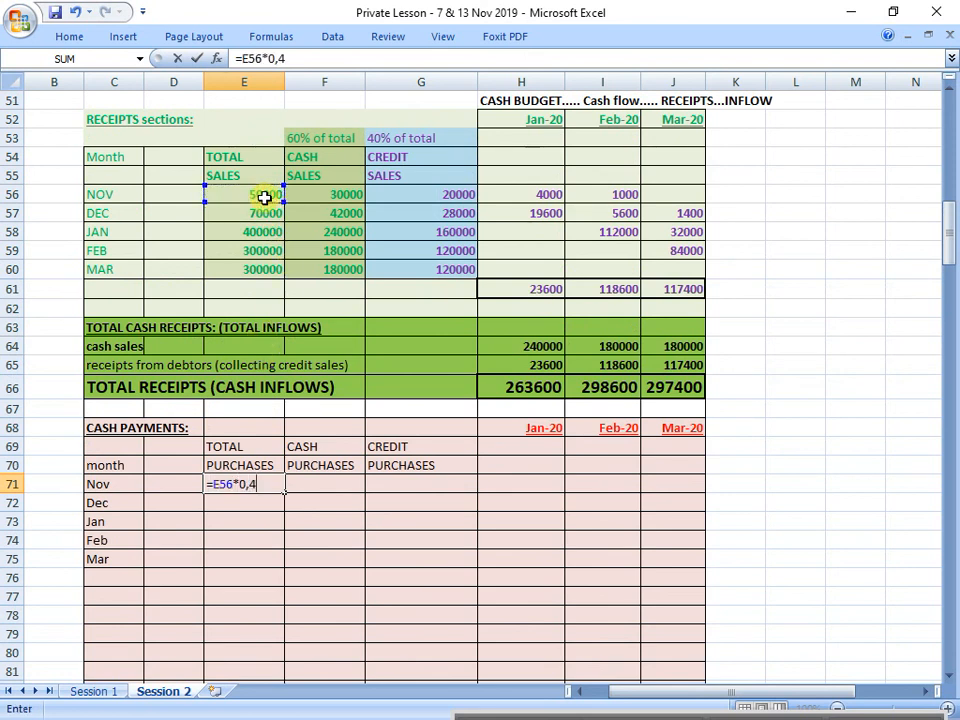
{"action": "key", "text": "Return"}
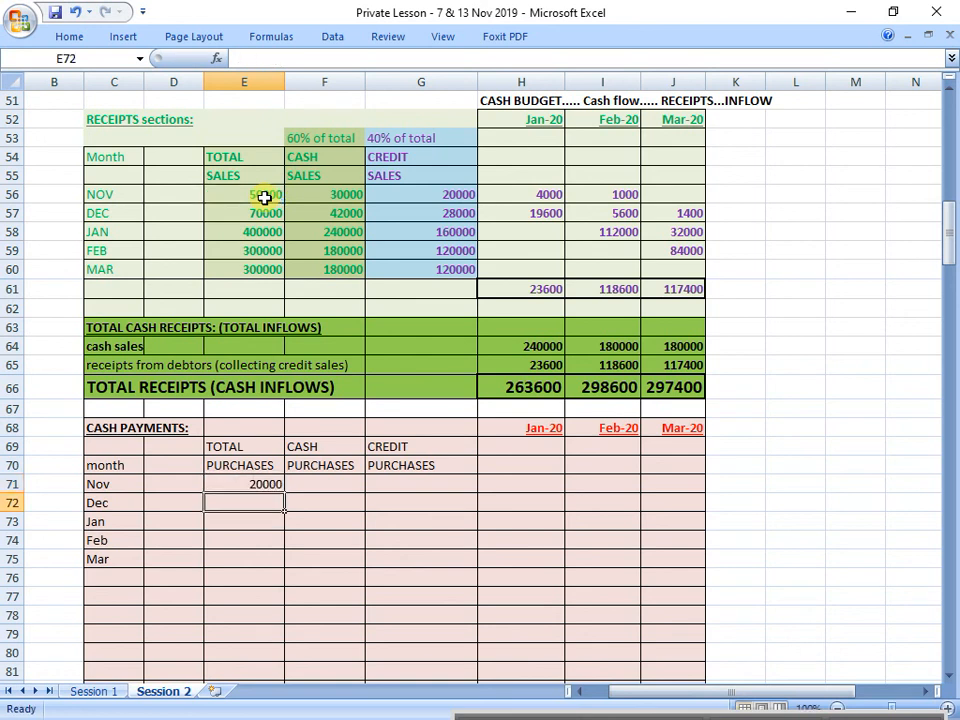
Step: Recheck item 4 of the given information and calculate December's total purchases in E72 with =E57*0,4
{"action": "left_click", "coordinate": [264, 198]}
{"action": "scroll", "coordinate": [280, 270], "scroll_direction": "up", "scroll_amount": 8}
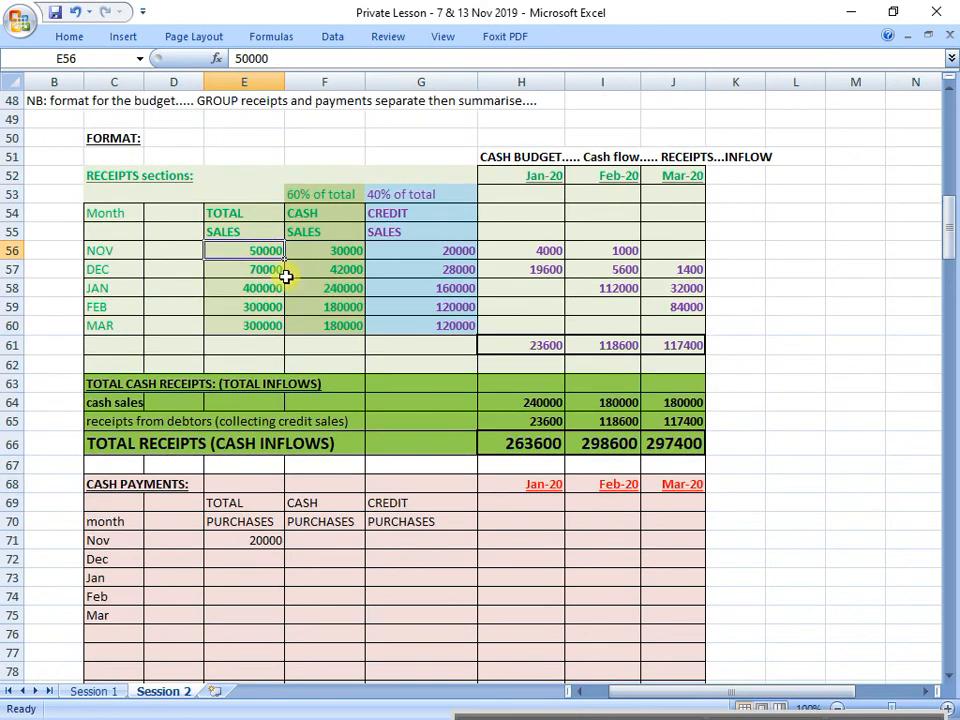
{"action": "left_click_drag", "start_coordinate": [80, 155], "coordinate": [289, 156]}
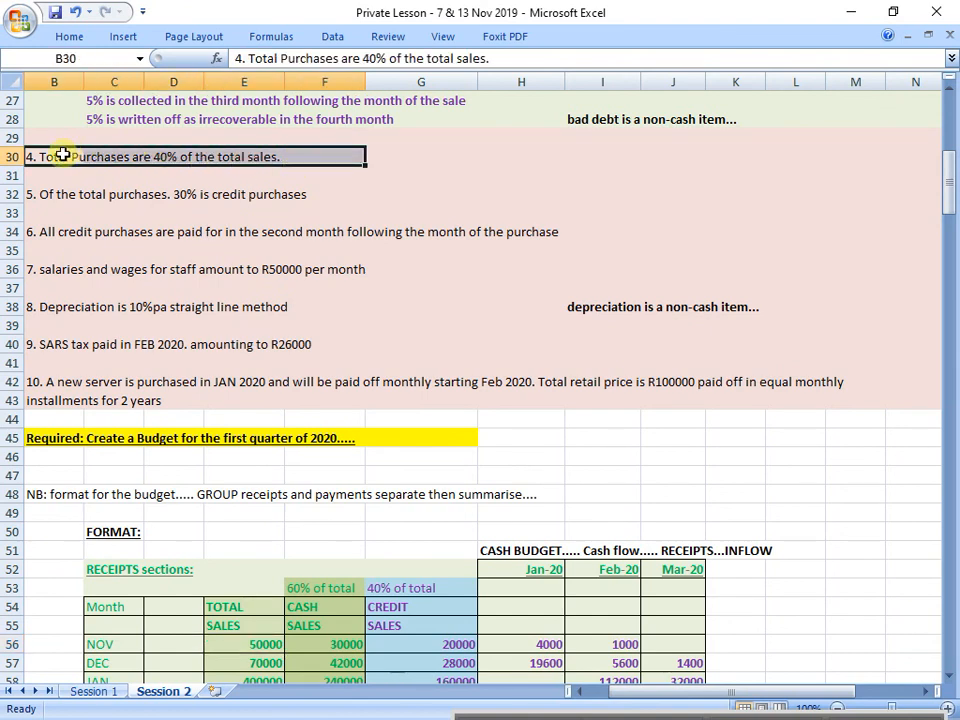
{"action": "scroll", "coordinate": [160, 235], "scroll_direction": "down", "scroll_amount": 7}
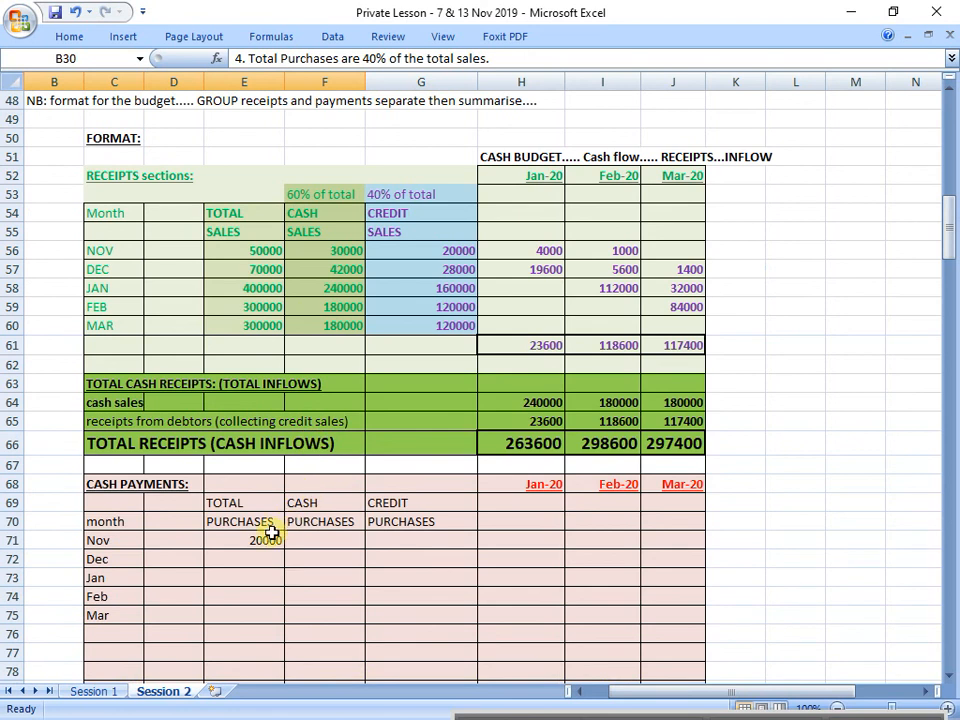
{"action": "left_click", "coordinate": [240, 559]}
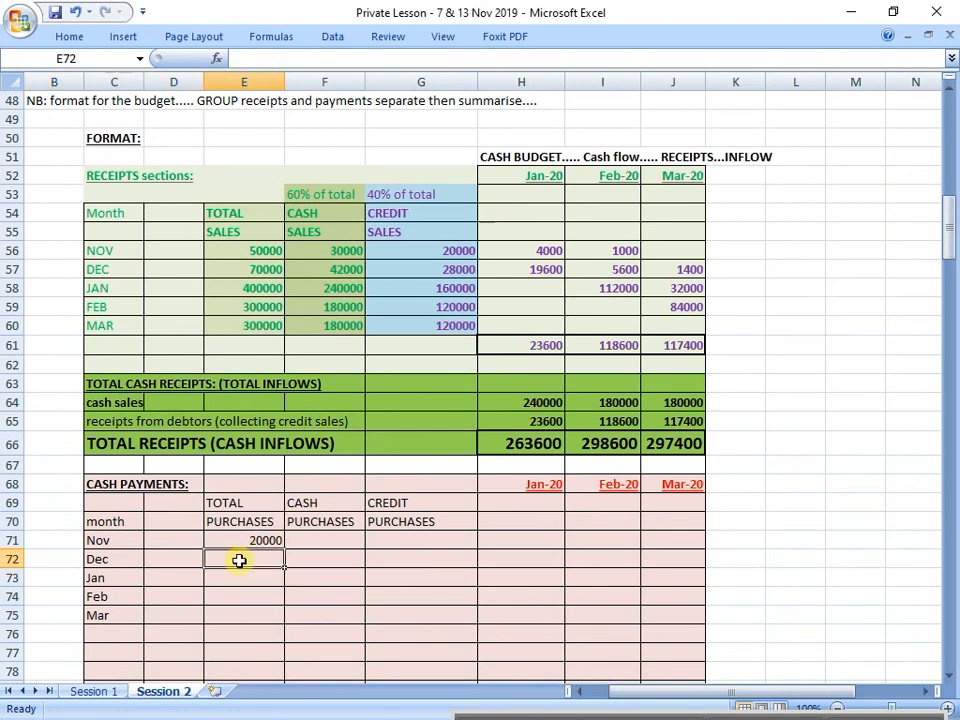
{"action": "type", "text": "="}
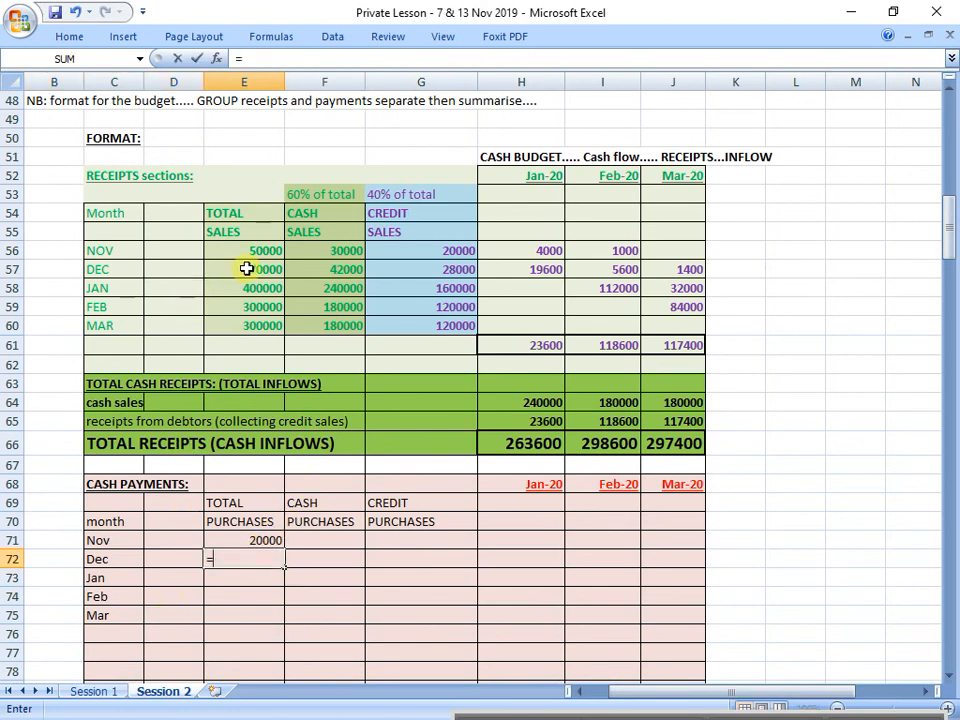
{"action": "left_click", "coordinate": [246, 269]}
{"action": "type", "text": "*0"}
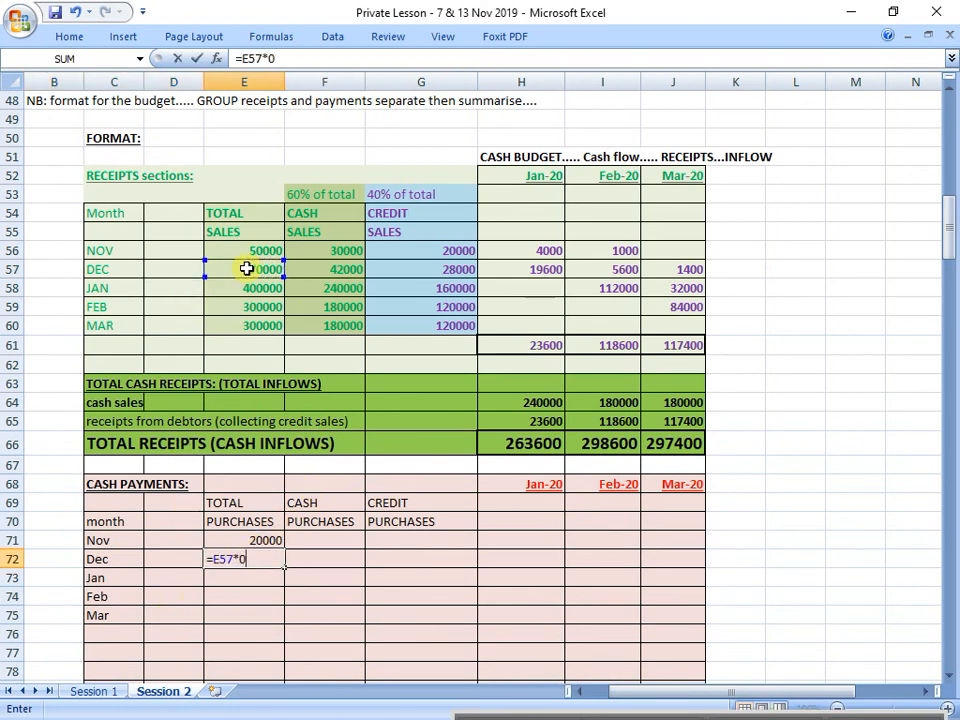
{"action": "type", "text": ",4"}
{"action": "key", "text": "Return"}
Step: Calculate the January and February total purchases in E73 and E74 with =E58*0,4 and =E59*0,4
{"action": "type", "text": "-"}
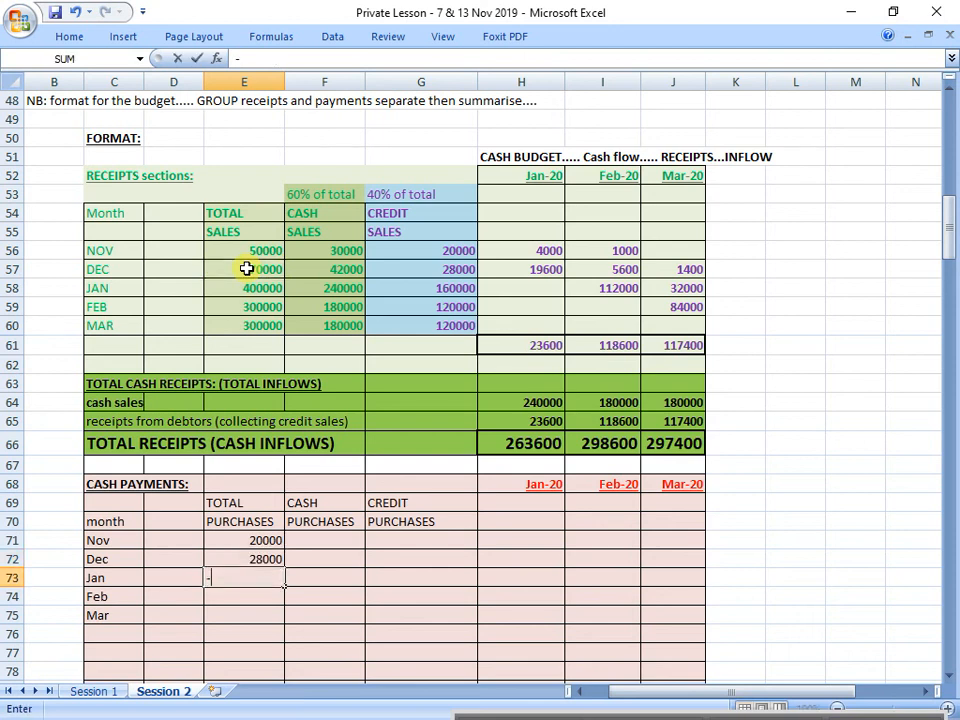
{"action": "left_click", "coordinate": [252, 288]}
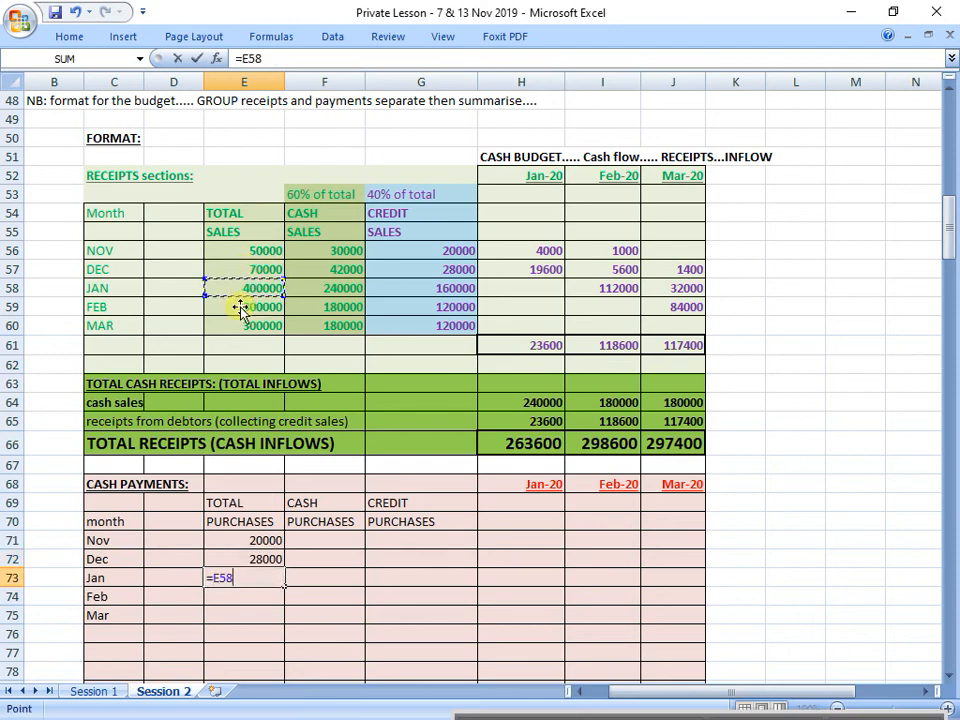
{"action": "type", "text": "*0,4"}
{"action": "key", "text": "Return"}
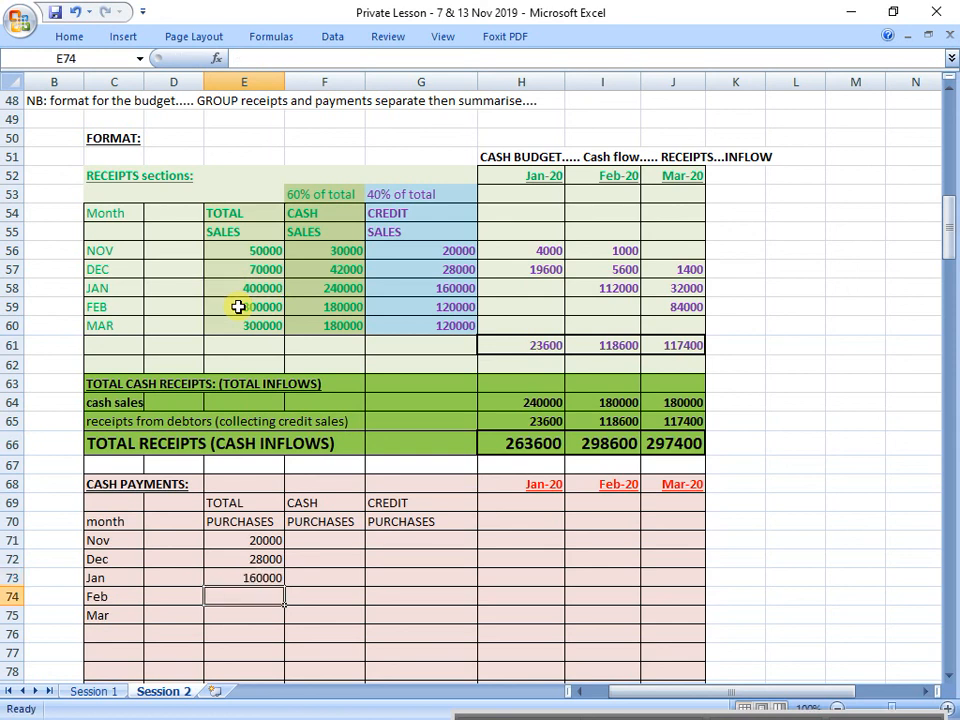
{"action": "type", "text": "="}
{"action": "left_click", "coordinate": [238, 307]}
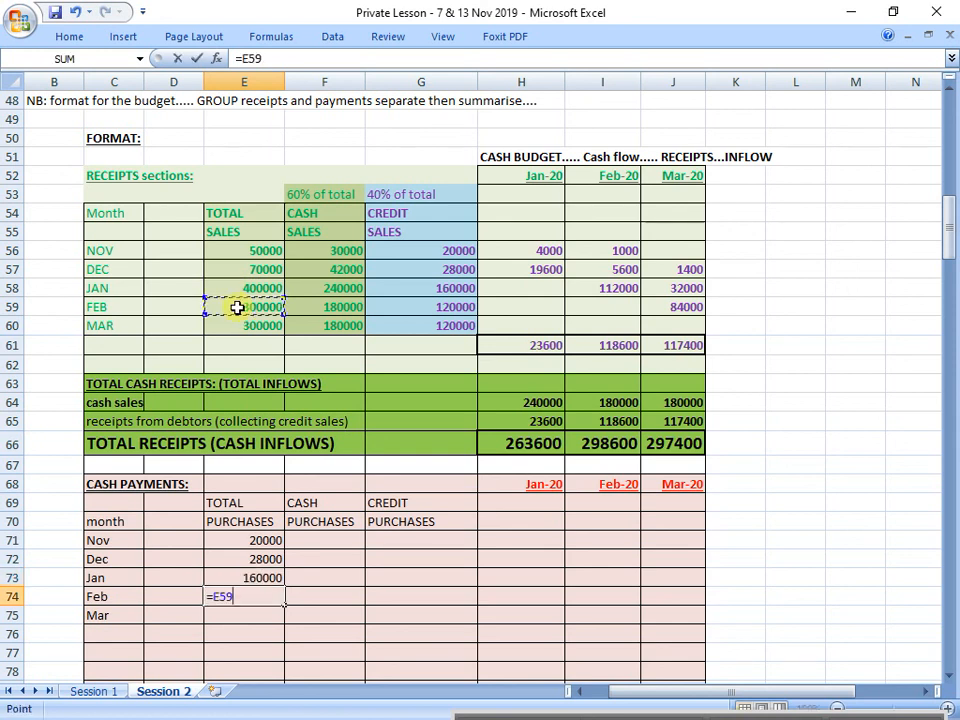
{"action": "type", "text": "*0,4"}
{"action": "key", "text": "Return"}
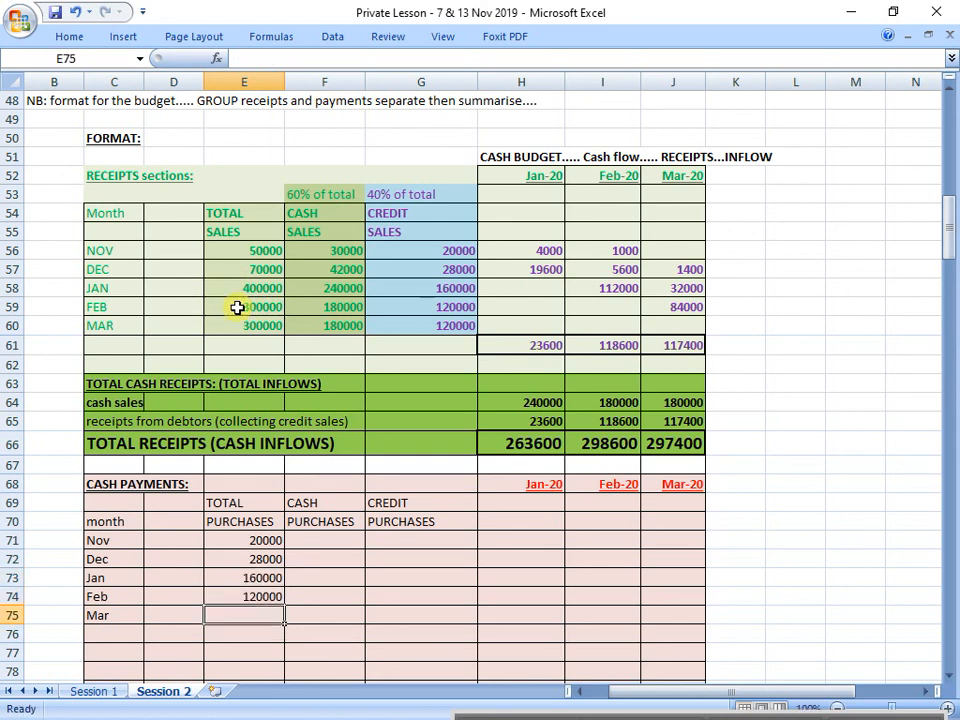
Step: Calculate March's total purchases in E75 with the formula =E60*0,4
{"action": "type", "text": "="}
{"action": "left_click", "coordinate": [232, 326]}
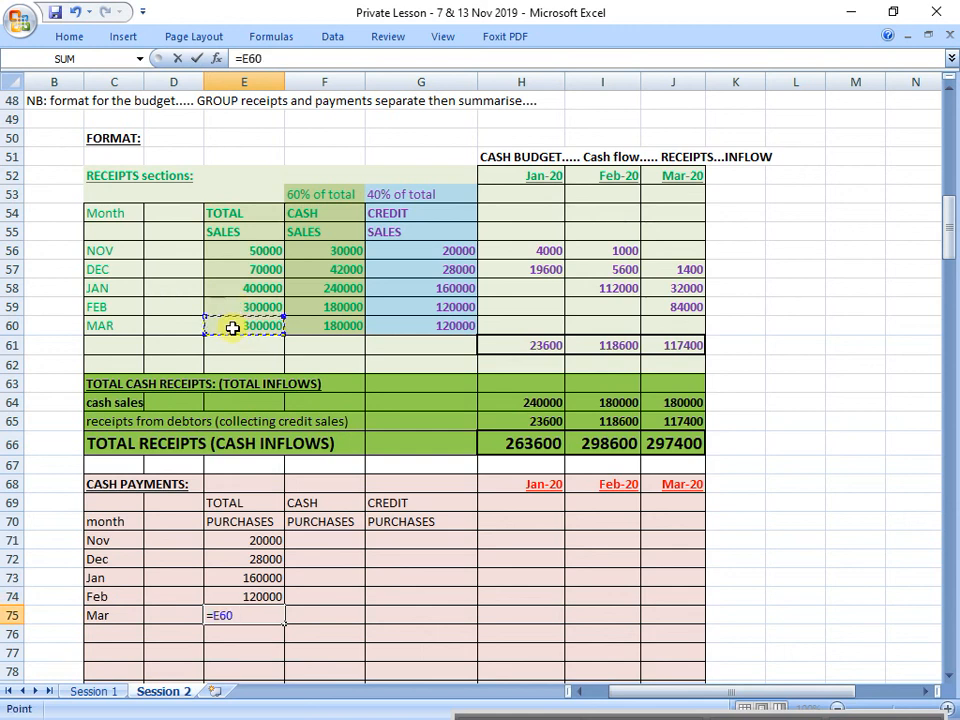
{"action": "type", "text": "*0,4"}
{"action": "key", "text": "Return"}
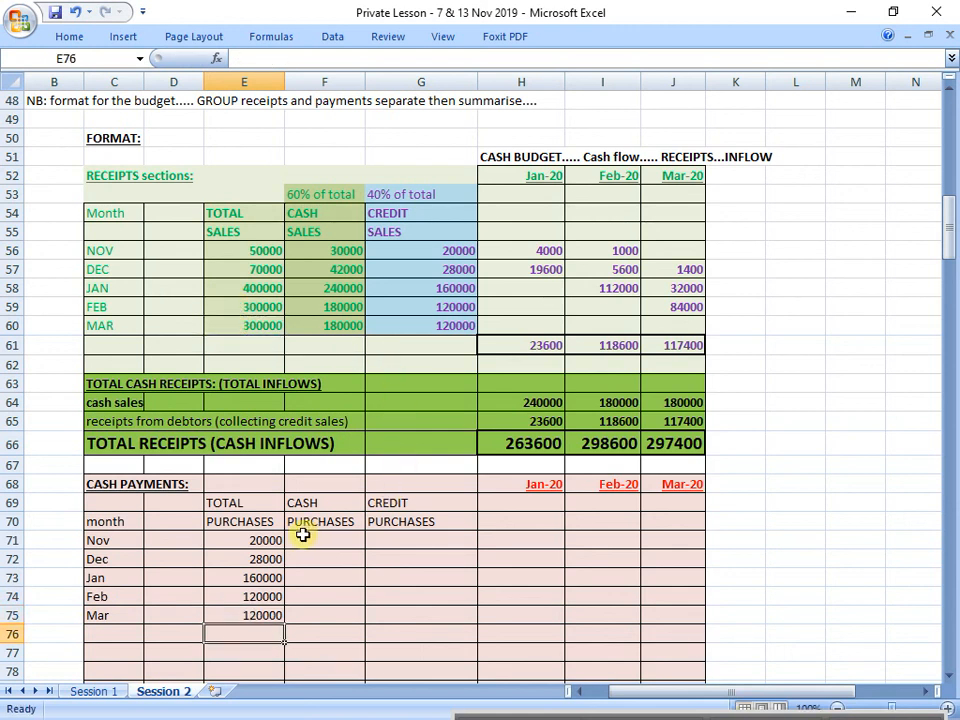
Step: Format the total purchases headings and amounts in E69:E75 in bold with a red font
{"action": "left_click_drag", "start_coordinate": [244, 506], "coordinate": [251, 607]}
{"action": "key", "text": "ctrl+b"}
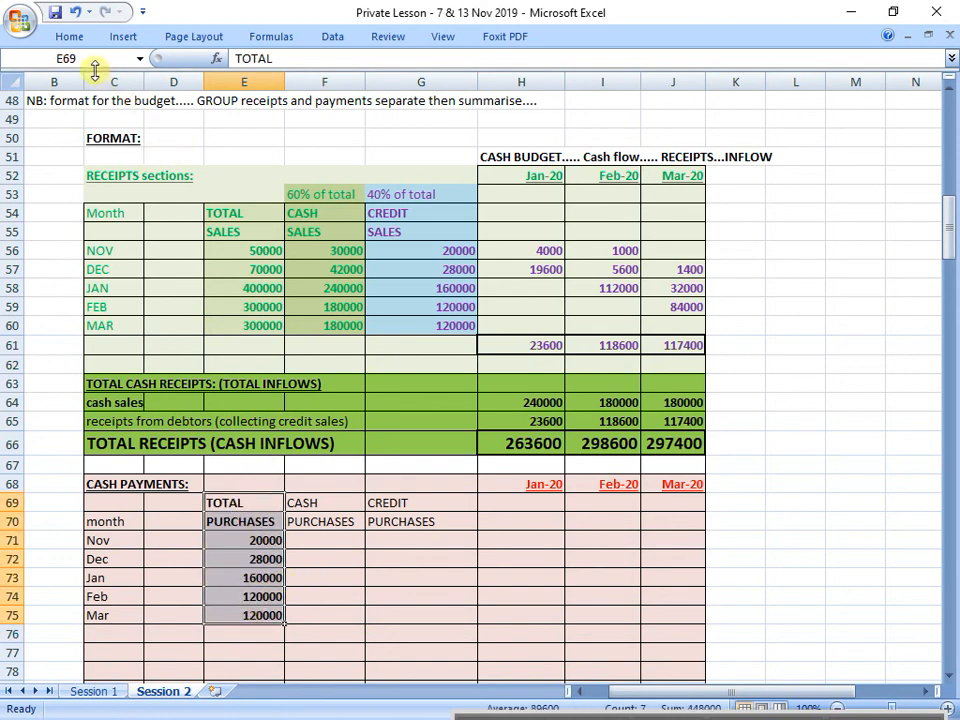
{"action": "left_click", "coordinate": [71, 36]}
{"action": "left_click", "coordinate": [233, 95]}
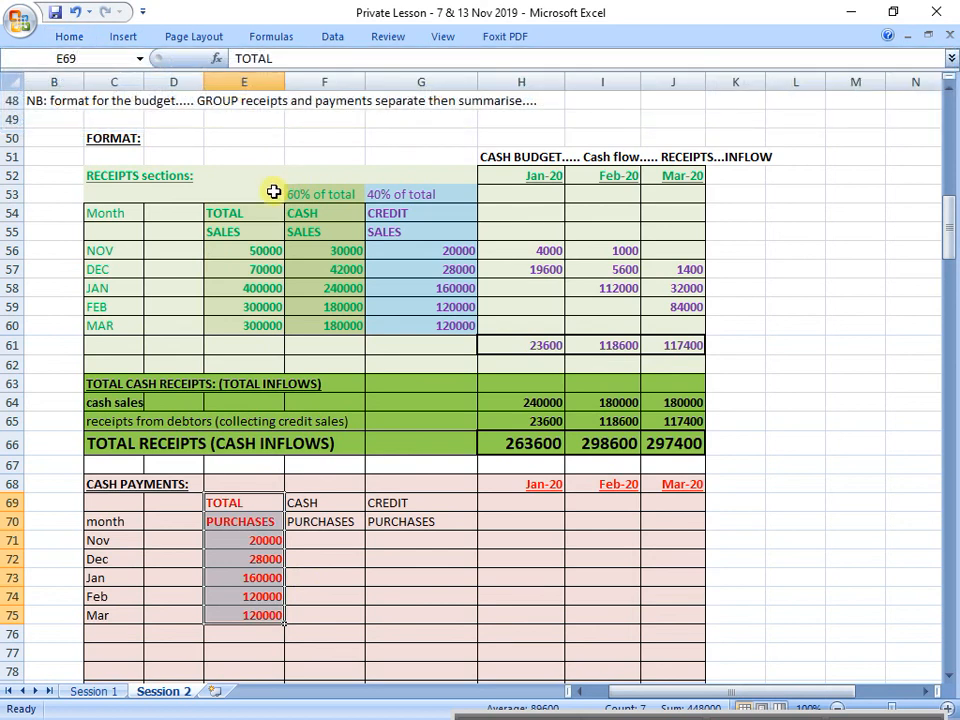
Step: Check item 5 of the given information for the credit share and enter "30% of total" in G68 above credit purchases
{"action": "scroll", "coordinate": [71, 373], "scroll_direction": "up", "scroll_amount": 8}
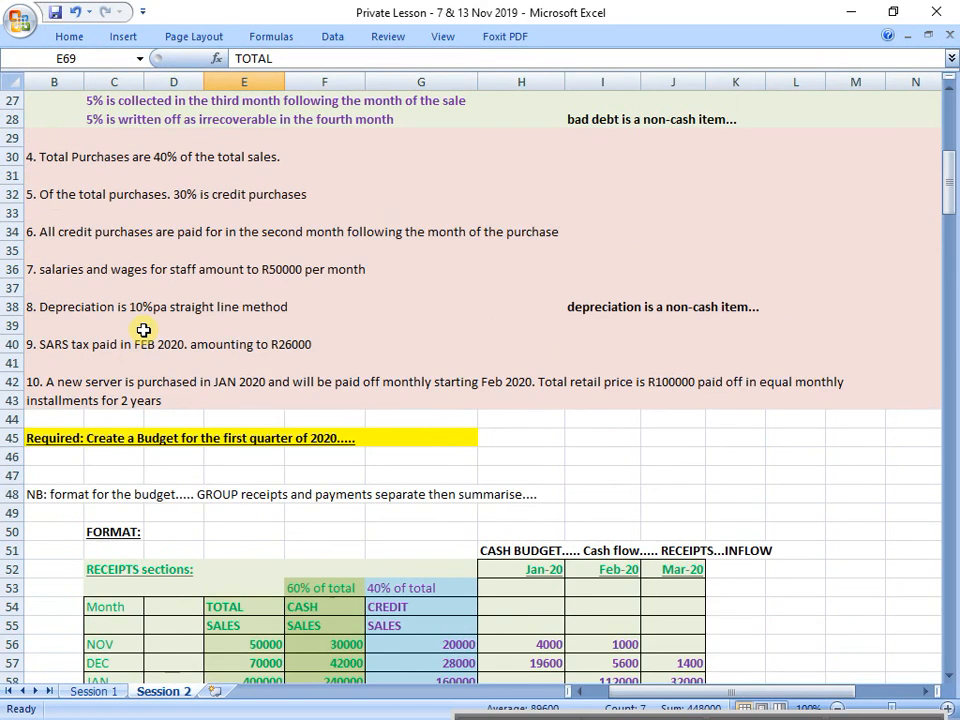
{"action": "left_click_drag", "start_coordinate": [39, 248], "coordinate": [898, 246]}
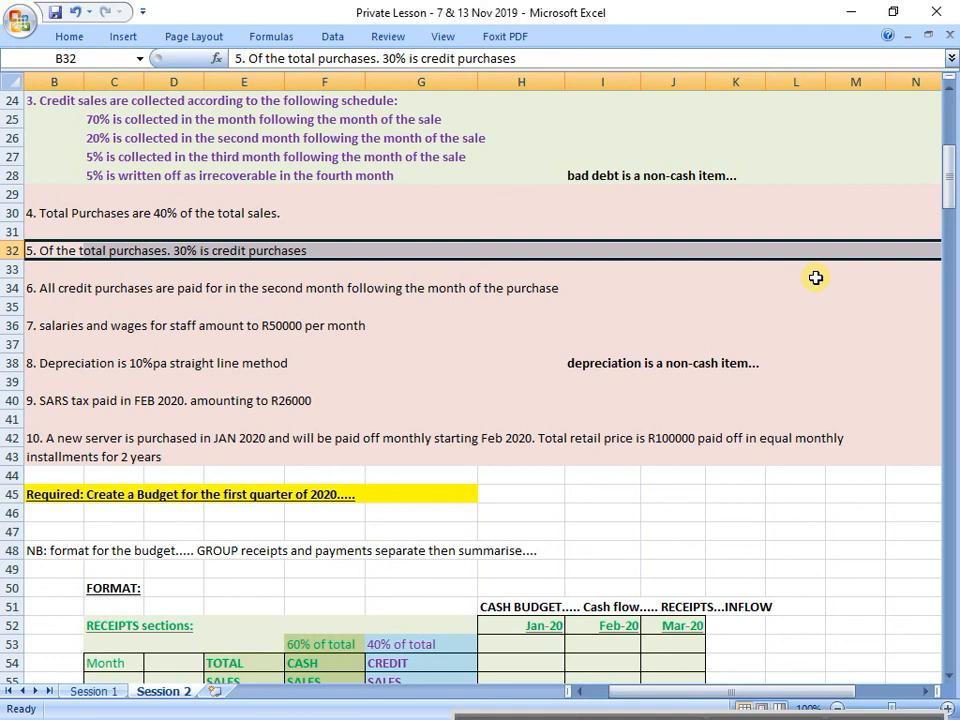
{"action": "scroll", "coordinate": [816, 278], "scroll_direction": "down", "scroll_amount": 9}
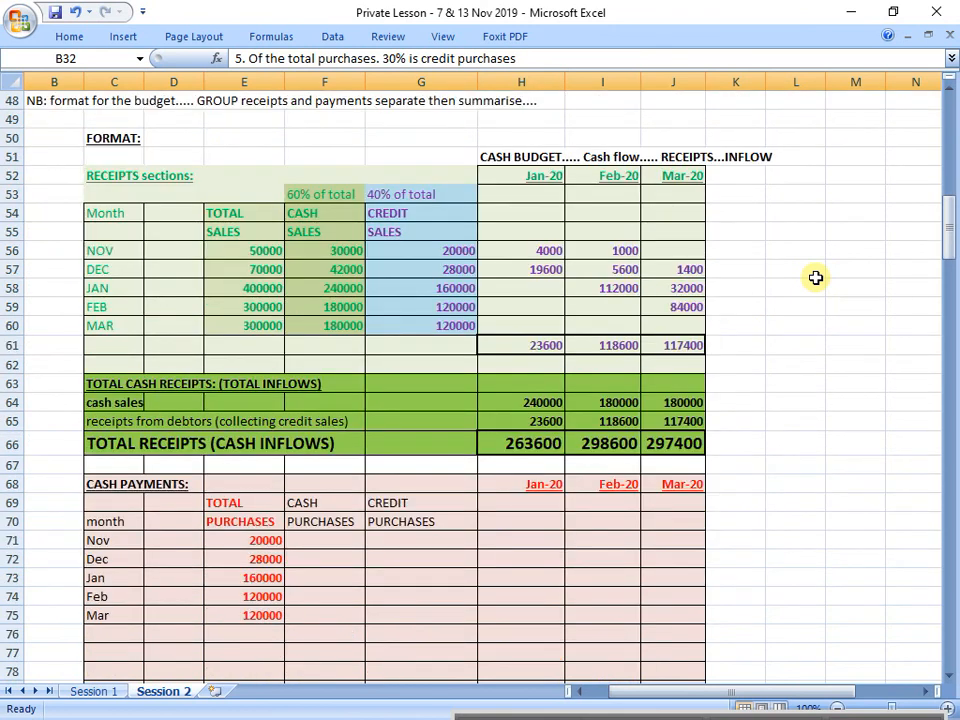
{"action": "left_click", "coordinate": [423, 428]}
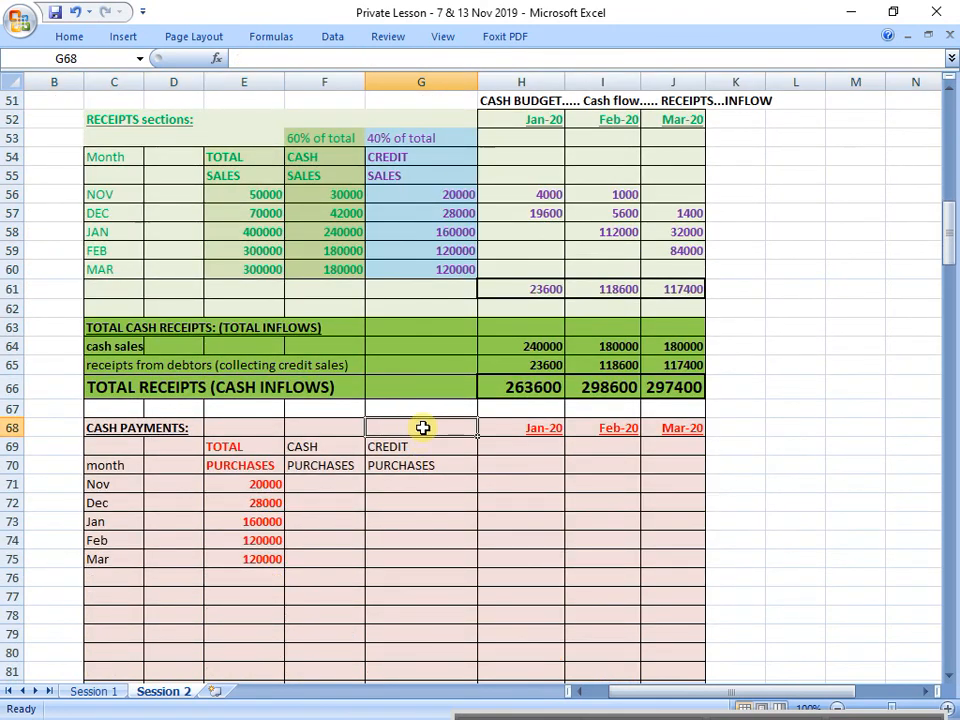
{"action": "type", "text": "30%"}
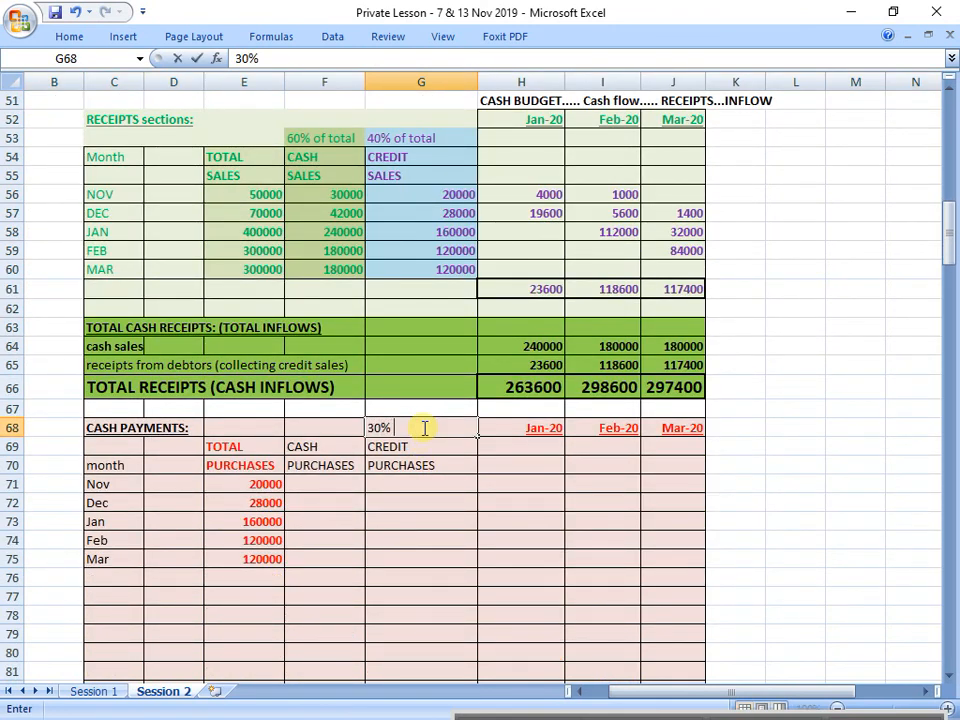
{"action": "type", "text": " of total"}
{"action": "key", "text": "Return"}
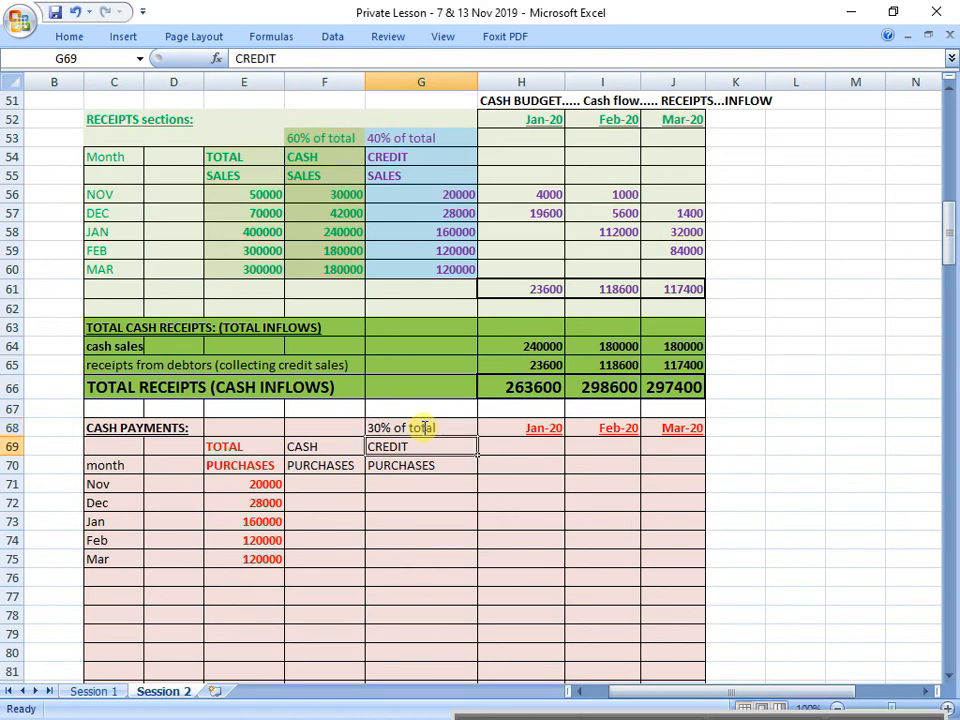
Step: Enter "70% of total" in F68 above the cash purchases heading
{"action": "left_click", "coordinate": [423, 428]}
{"action": "key", "text": "Left"}
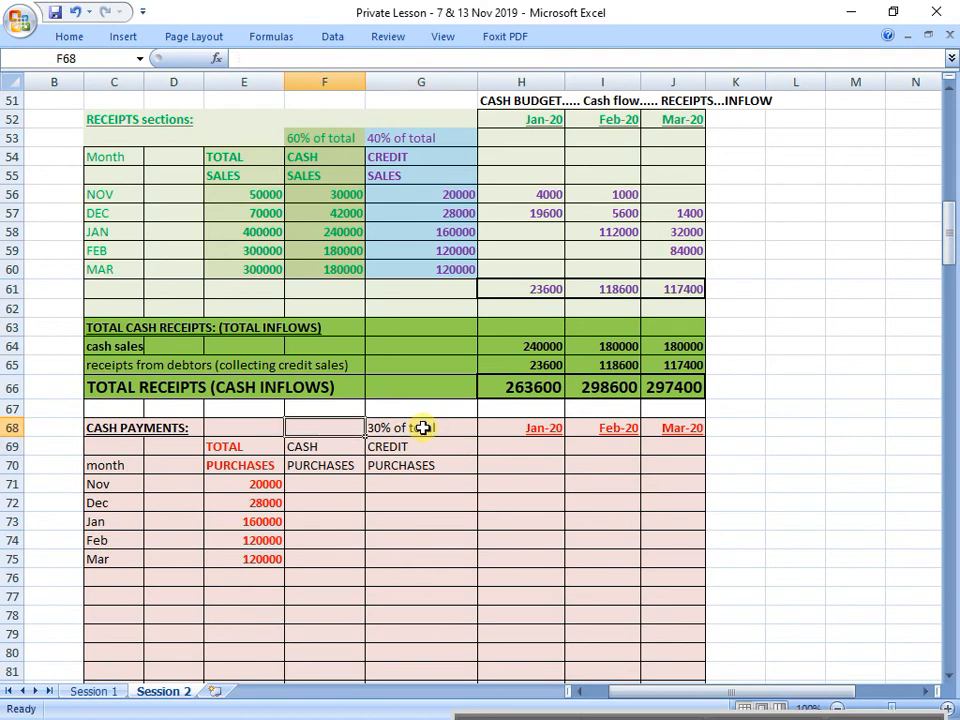
{"action": "type", "text": "70% of total"}
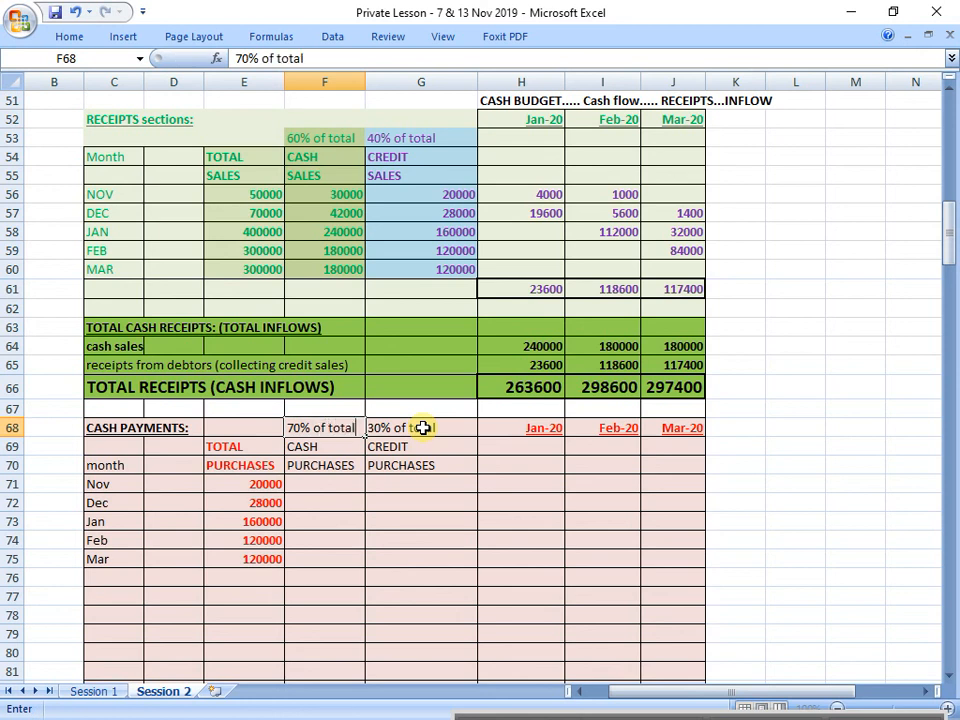
{"action": "key", "text": "Return"}
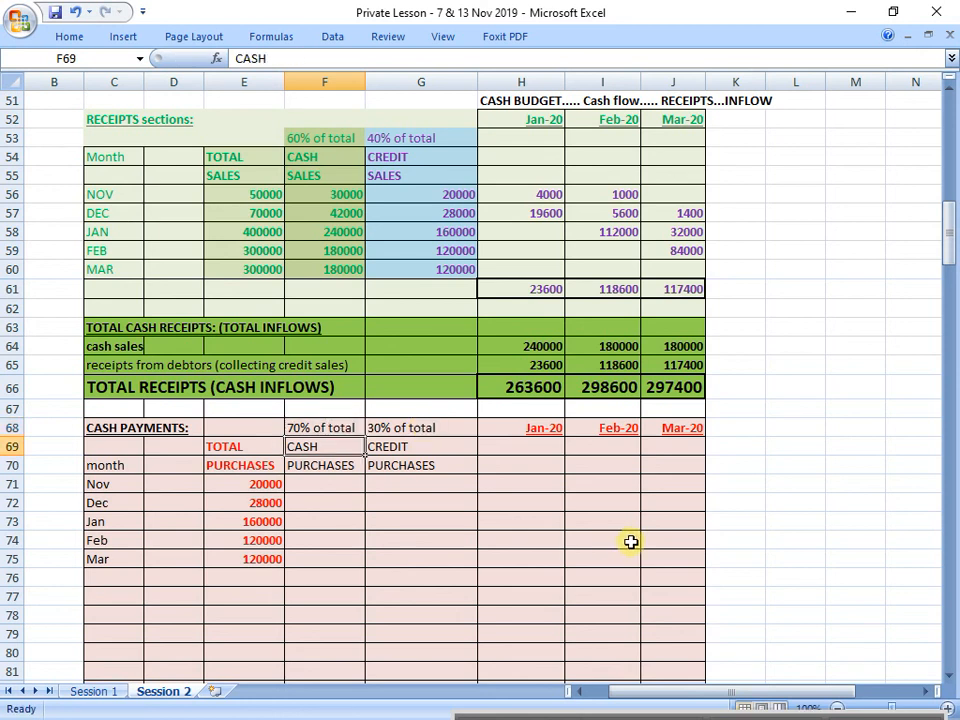
Step: Make the credit purchases column G68:G75 and the cash purchases column F68:F75 bold
{"action": "left_click_drag", "start_coordinate": [420, 428], "coordinate": [433, 553]}
{"action": "key", "text": "ctrl+b"}
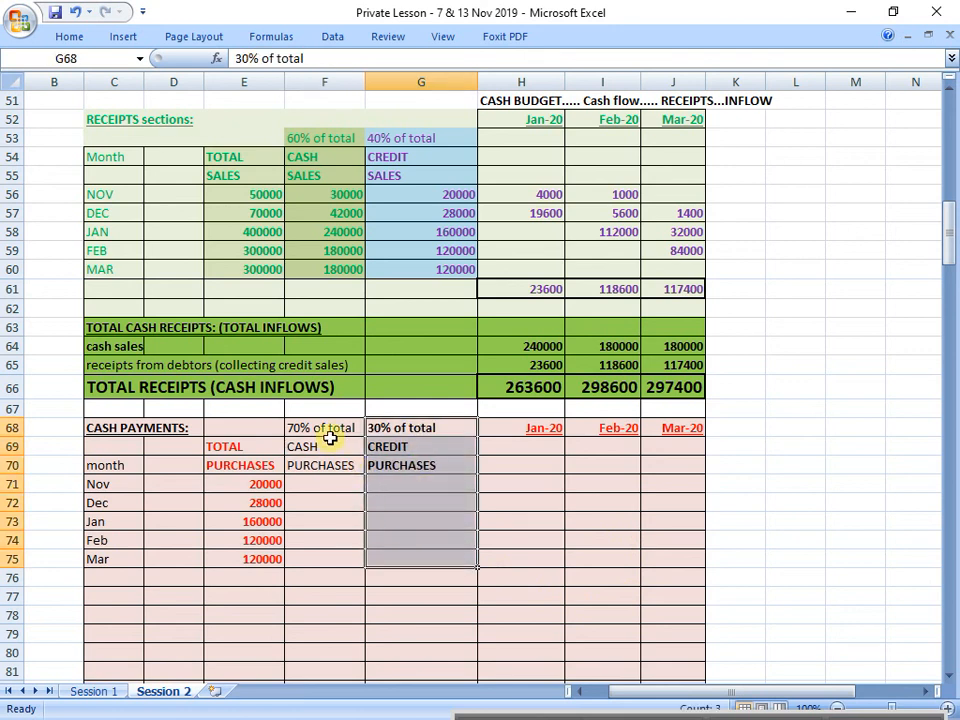
{"action": "left_click_drag", "start_coordinate": [330, 437], "coordinate": [336, 555]}
{"action": "key", "text": "ctrl+b"}
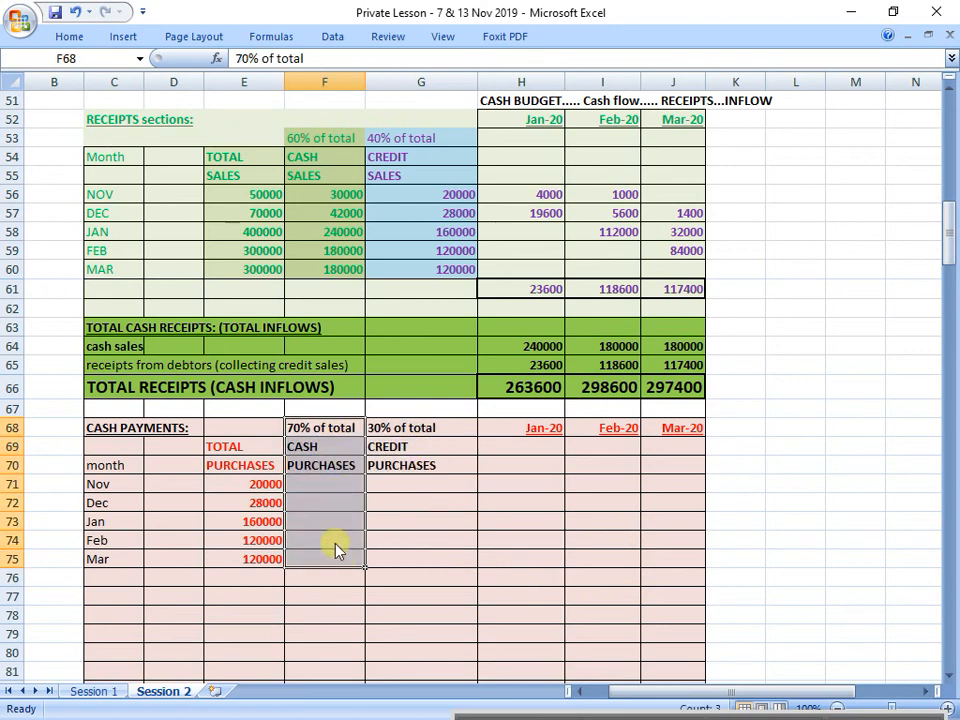
Step: Calculate November's cash purchases in F71 as 70% of its total purchases with =E71*0,7
{"action": "left_click", "coordinate": [336, 490]}
{"action": "type", "text": "="}
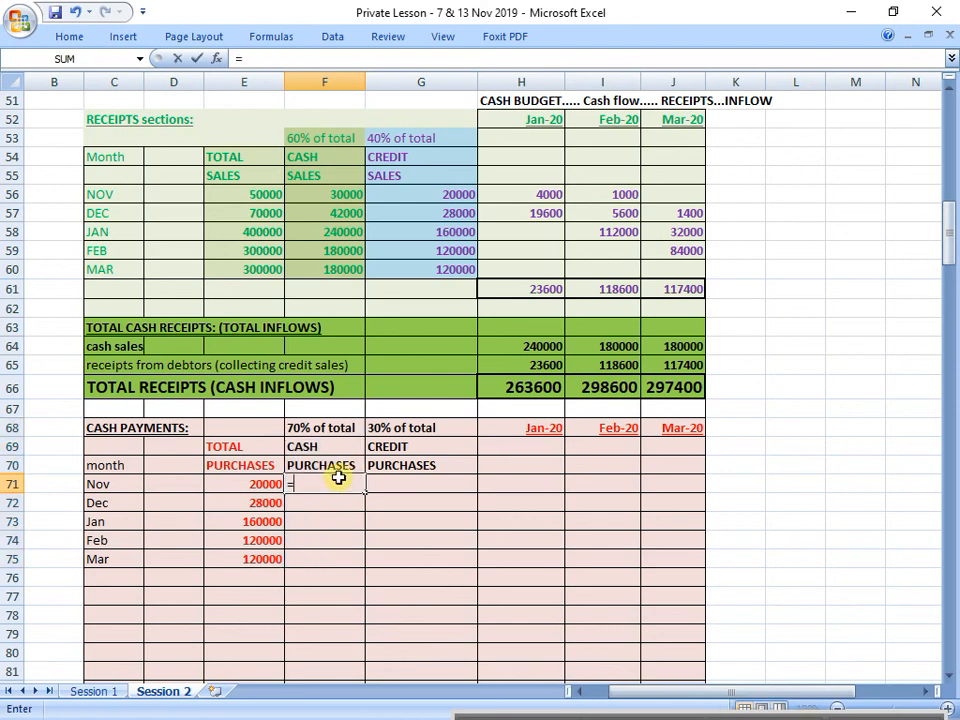
{"action": "left_click", "coordinate": [272, 489]}
{"action": "type", "text": "*"}
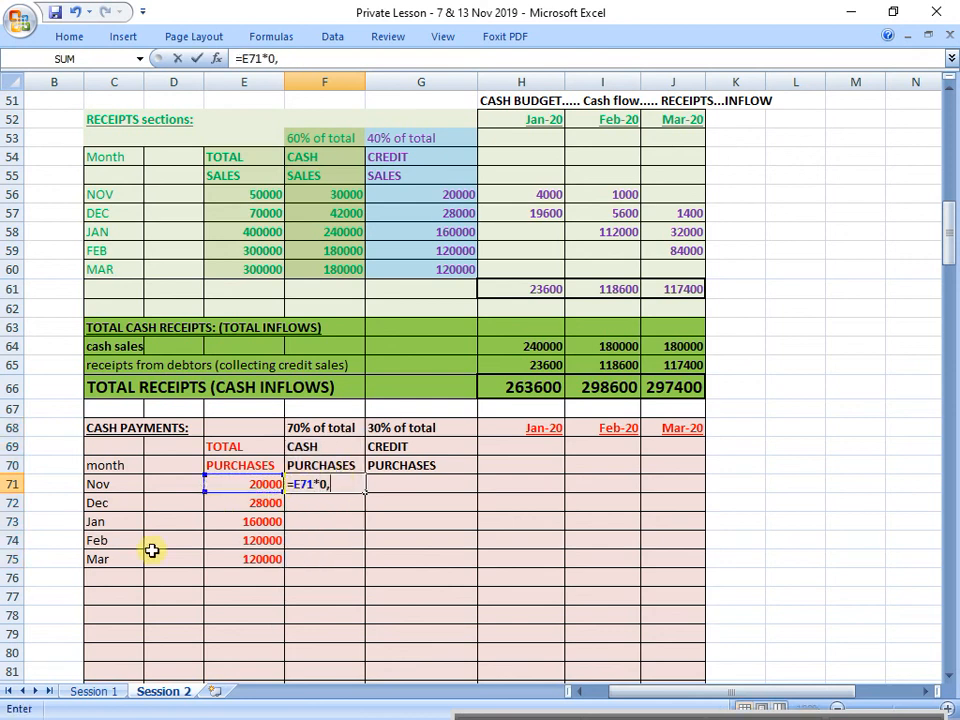
{"action": "type", "text": "0.7"}
{"action": "key", "text": "Return"}
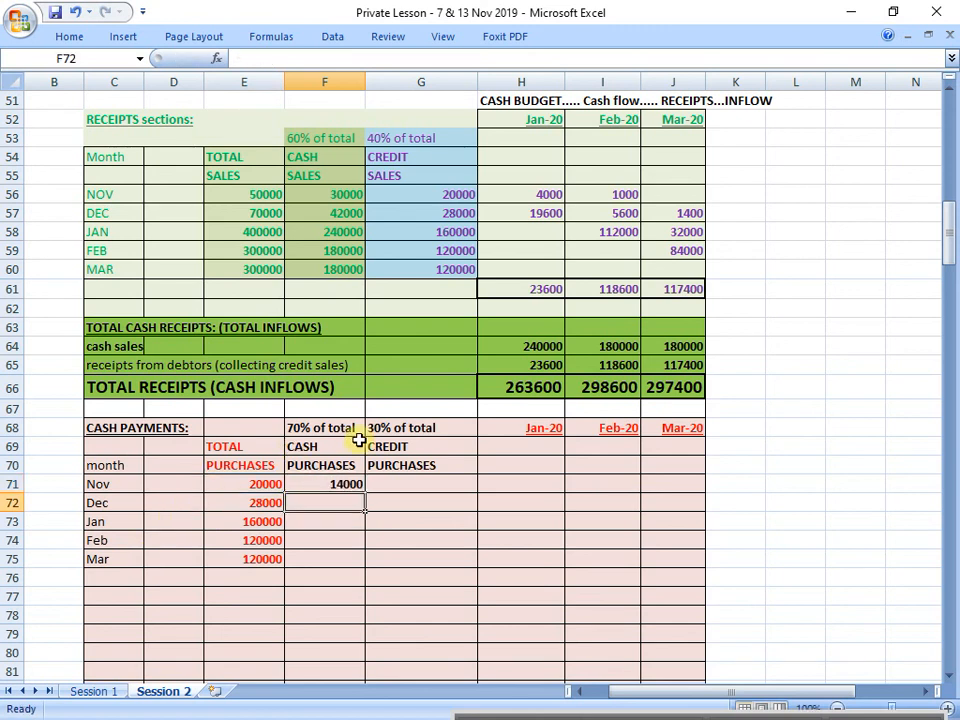
Step: Calculate November's credit purchases in G71 as 30% of its total purchases with =E71*0,3
{"action": "left_click_drag", "start_coordinate": [355, 446], "coordinate": [345, 561]}
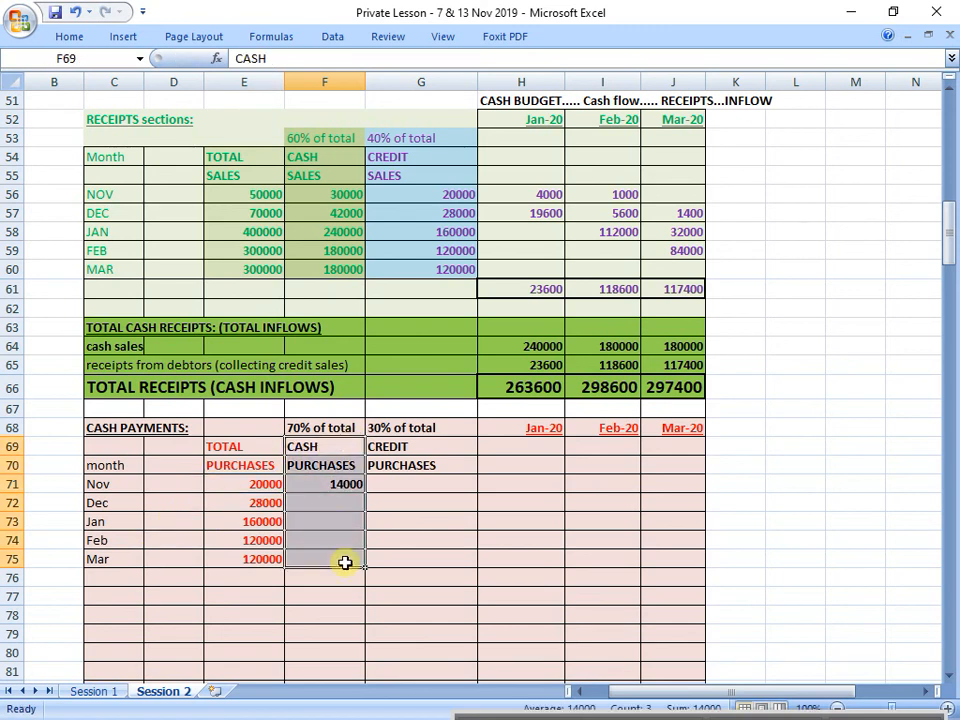
{"action": "left_click", "coordinate": [430, 487]}
{"action": "type", "text": "="}
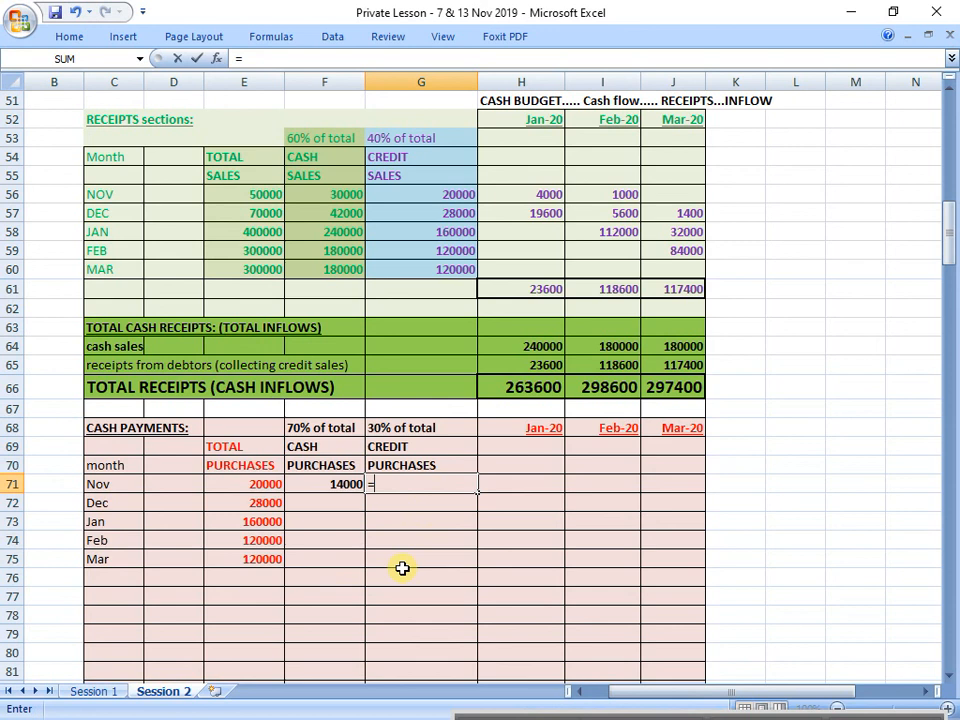
{"action": "left_click", "coordinate": [248, 484]}
{"action": "type", "text": "*0,"}
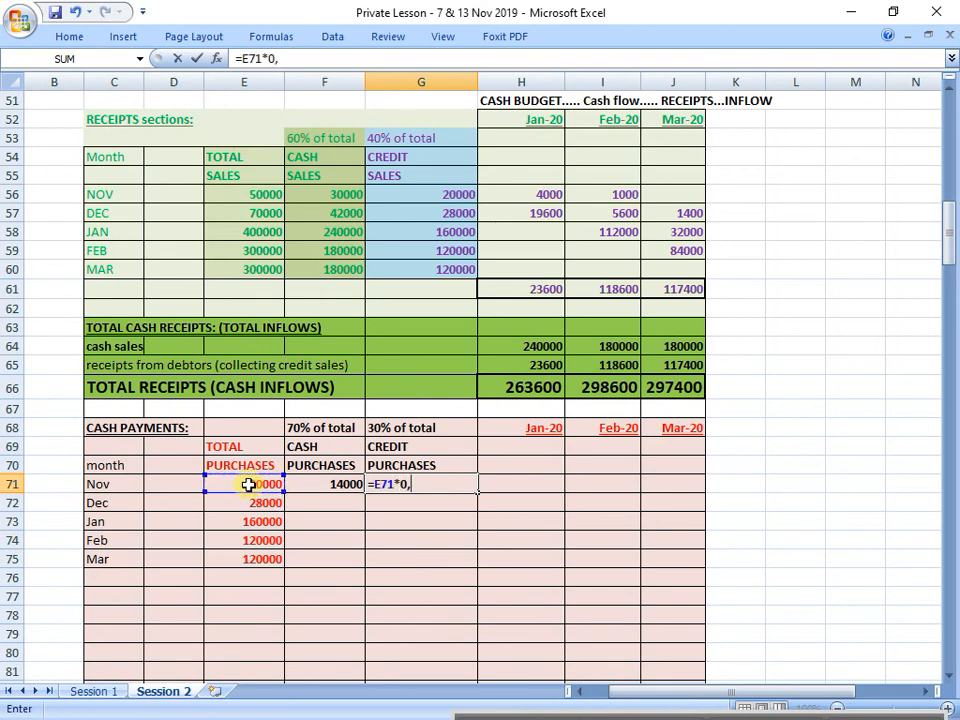
{"action": "type", "text": "3"}
{"action": "key", "text": "Return"}
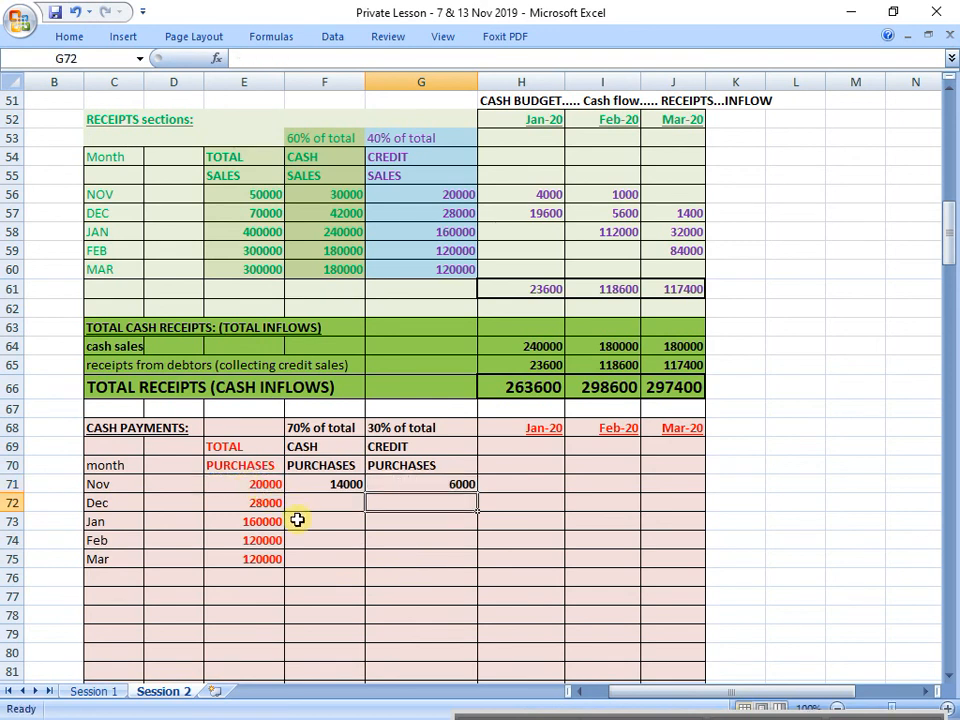
Step: Copy November's cash and credit purchases formulas in F71:G71 into the December to March rows, F72:G75
{"action": "left_click", "coordinate": [344, 487]}
{"action": "left_click_drag", "start_coordinate": [344, 487], "coordinate": [460, 490]}
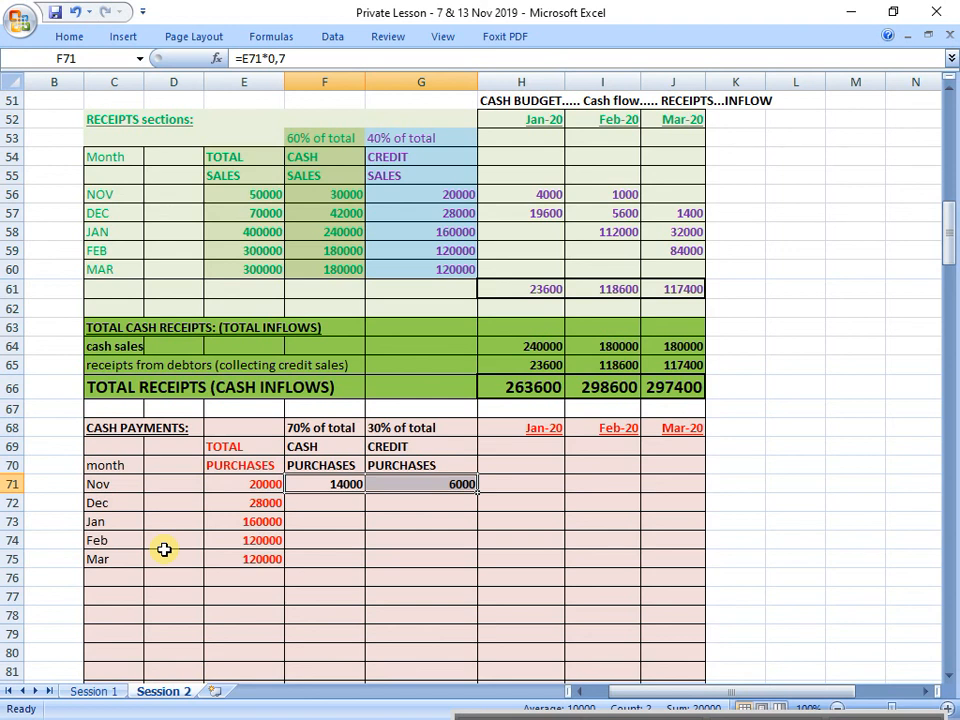
{"action": "key", "text": "Down"}
{"action": "key", "text": "Up"}
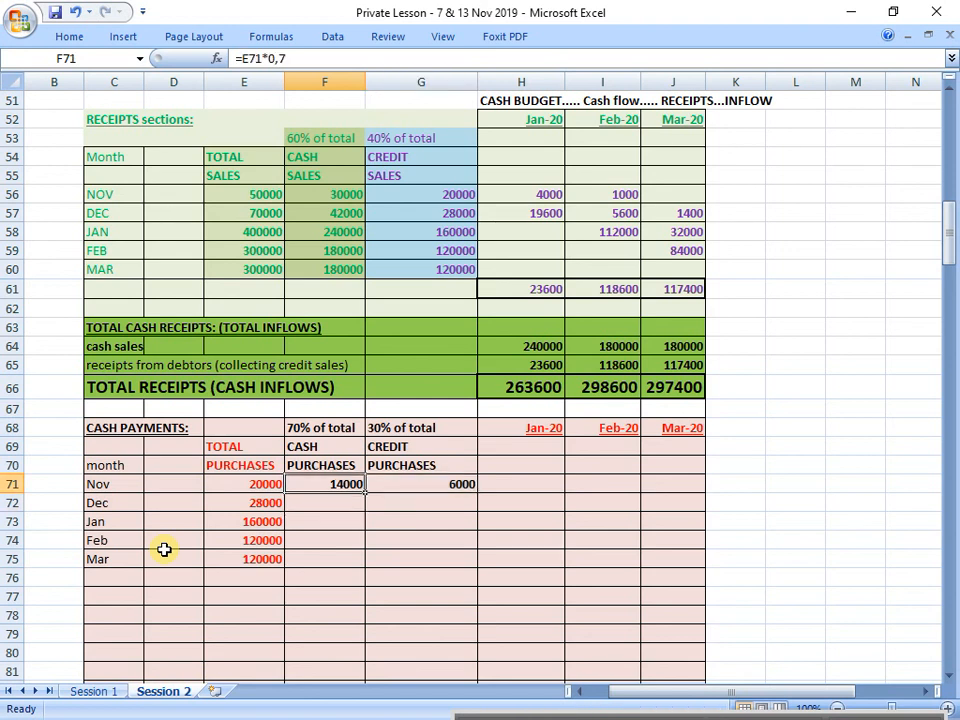
{"action": "key", "text": "shift+Right"}
{"action": "key", "text": "ctrl+c"}
{"action": "key", "text": "Down"}
{"action": "key", "text": "ctrl+v"}
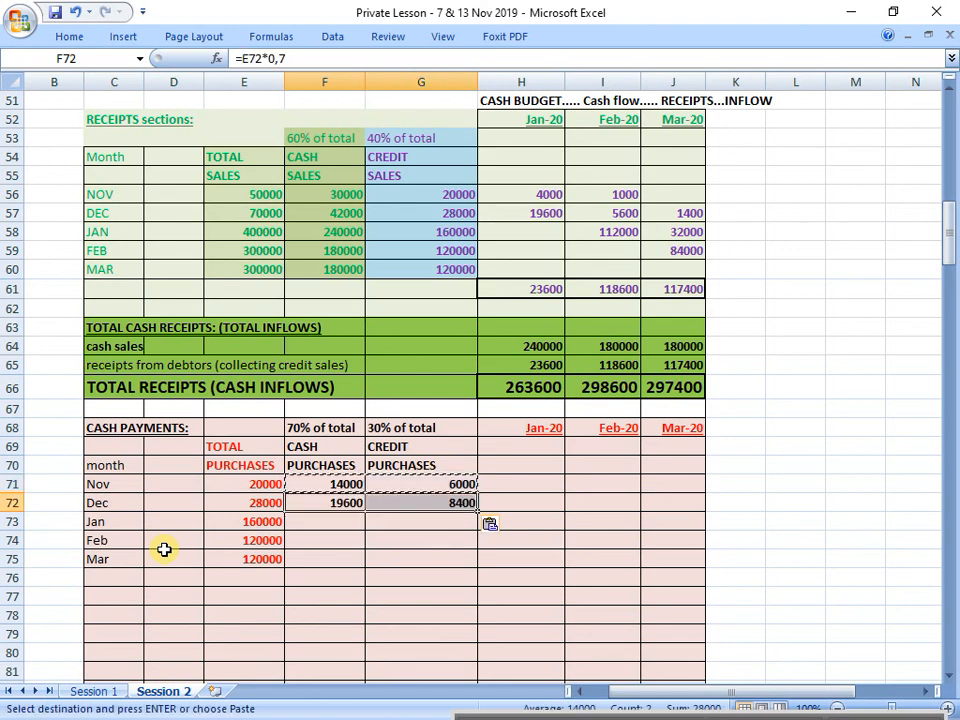
{"action": "key", "text": "Down"}
{"action": "key", "text": "ctrl+v"}
{"action": "key", "text": "Down"}
{"action": "key", "text": "ctrl+v"}
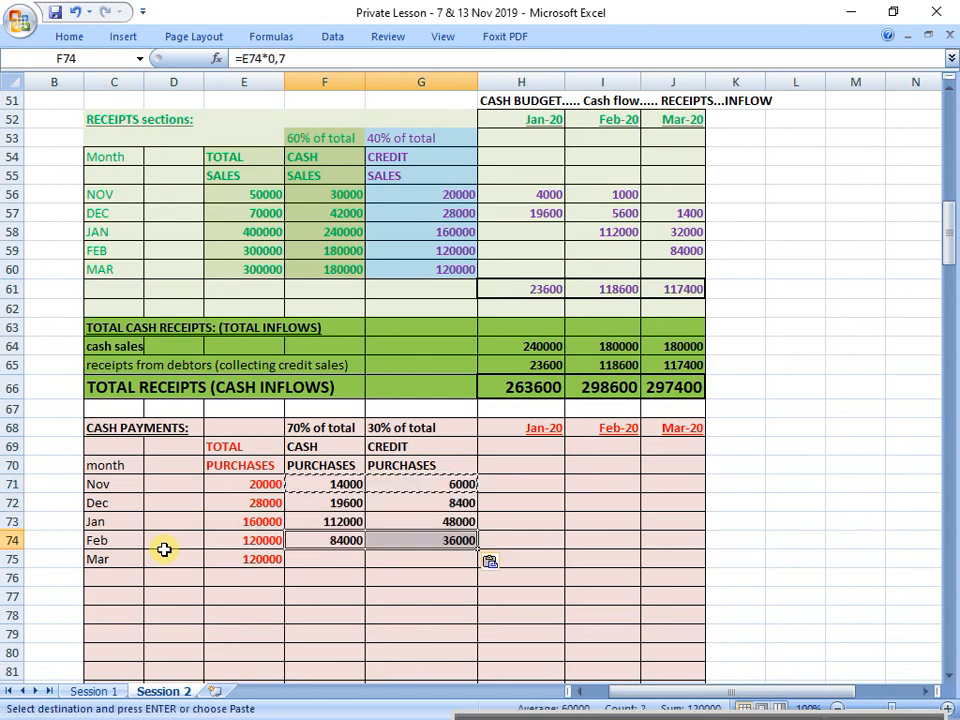
{"action": "key", "text": "Down"}
{"action": "key", "text": "ctrl+v"}
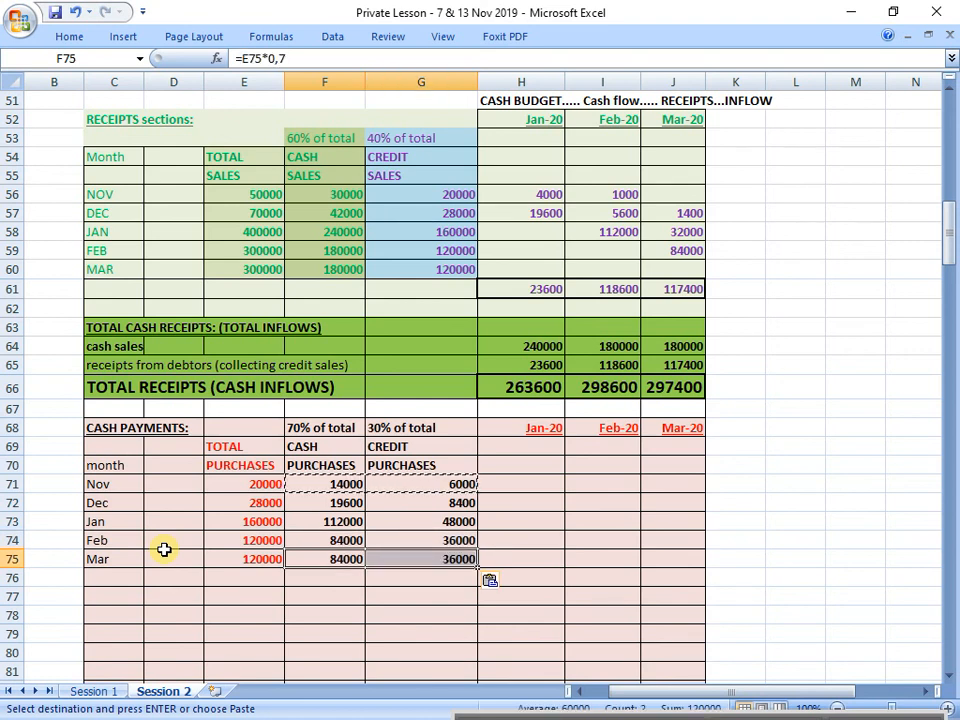
{"action": "key", "text": "Down"}
{"action": "key", "text": "Down"}
{"action": "key", "text": "Down"}
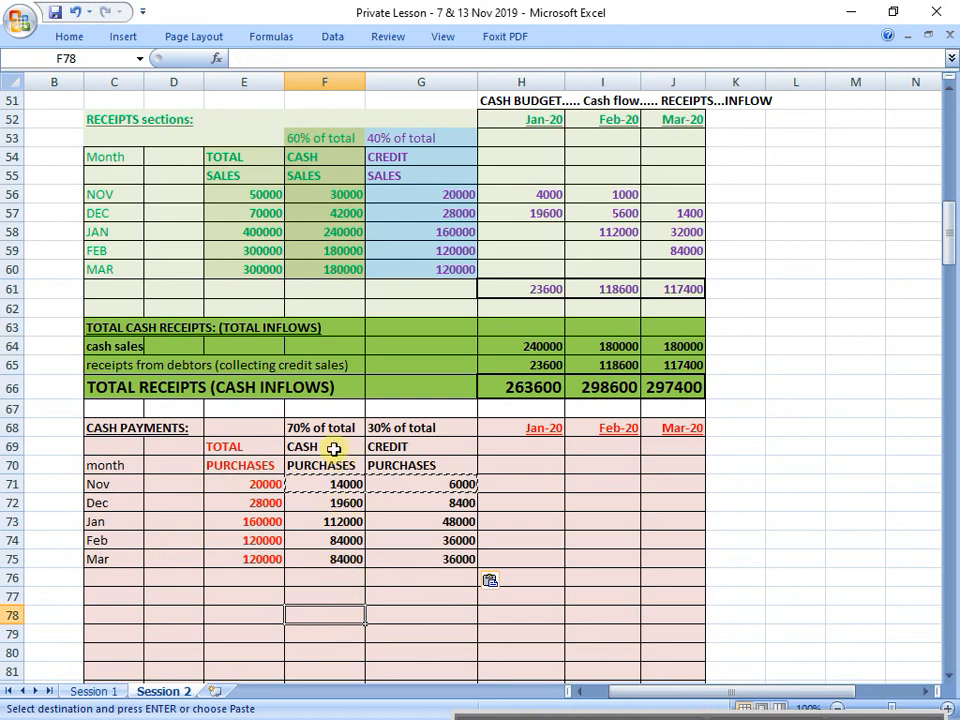
Step: Fill the cash purchases column F68:F75 with a darker shade of light red
{"action": "left_click_drag", "start_coordinate": [317, 427], "coordinate": [326, 558]}
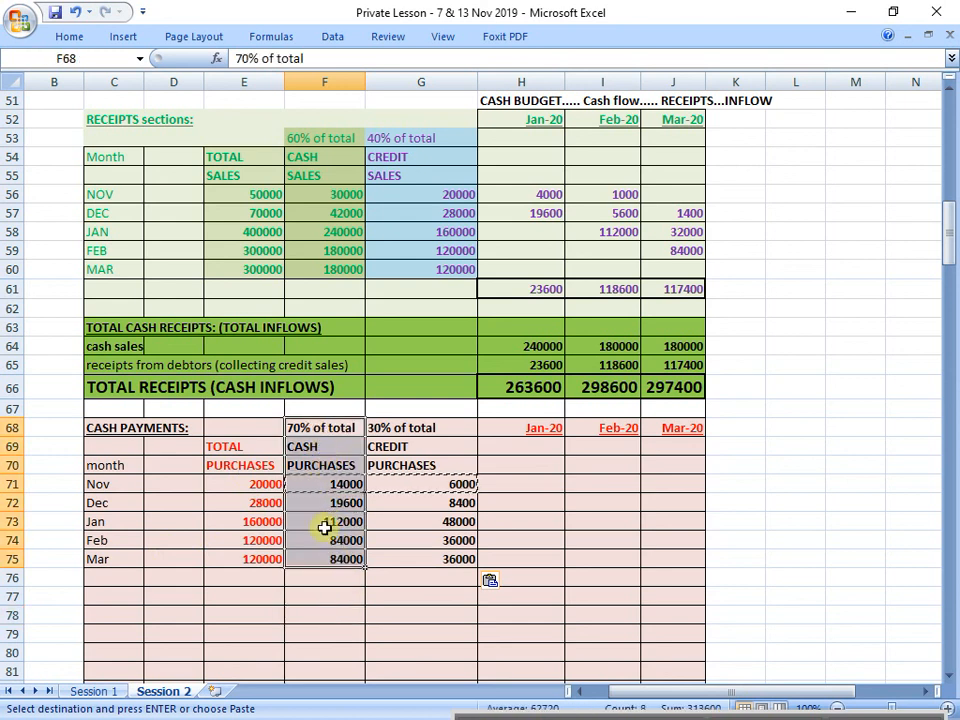
{"action": "left_click", "coordinate": [70, 36]}
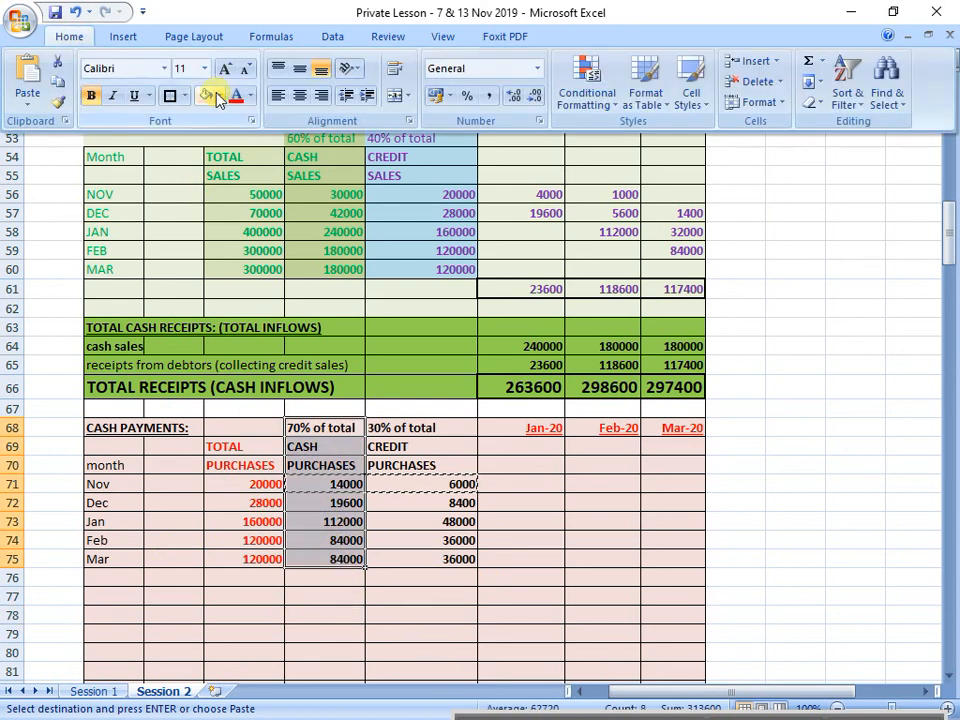
{"action": "left_click", "coordinate": [220, 95]}
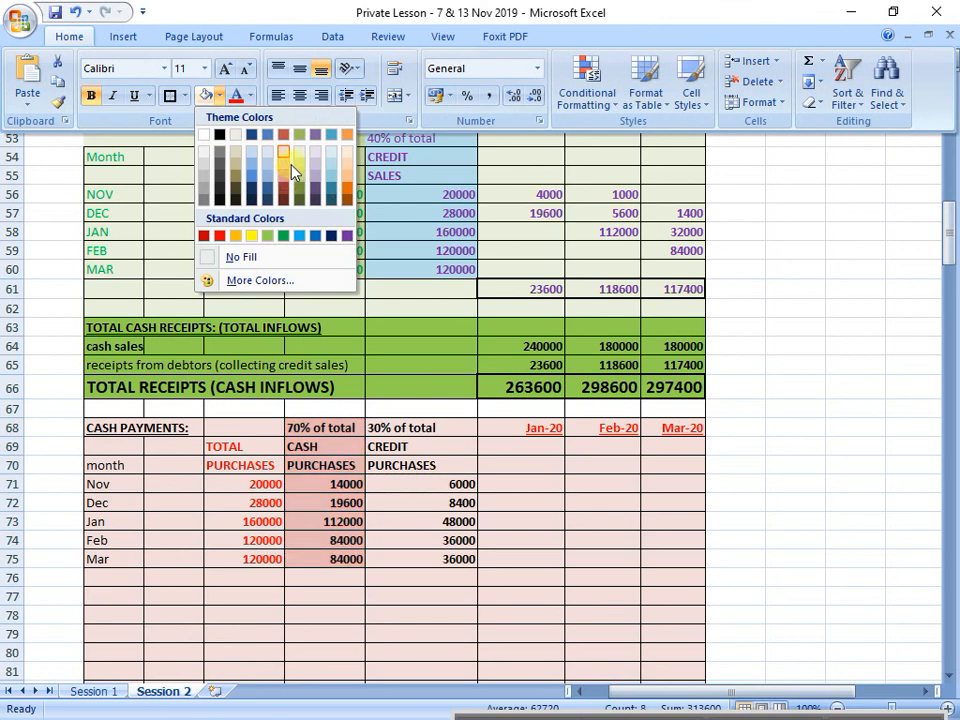
{"action": "left_click", "coordinate": [284, 172]}
Step: Fill the credit purchases column G68:G75 with light blue
{"action": "left_click_drag", "start_coordinate": [407, 424], "coordinate": [441, 558]}
{"action": "left_click", "coordinate": [72, 36]}
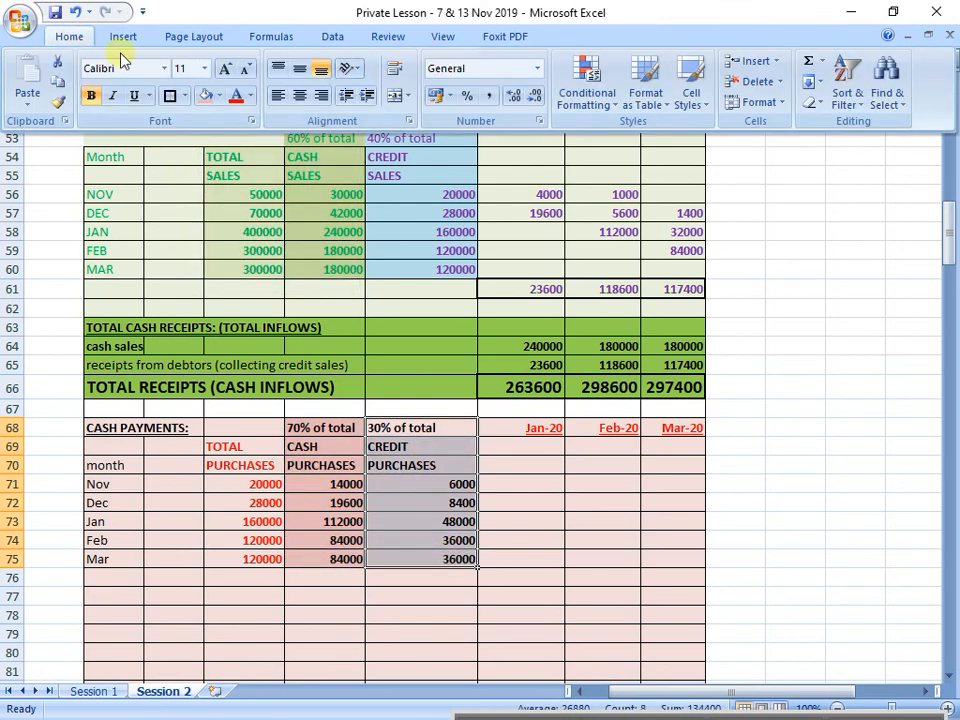
{"action": "left_click", "coordinate": [221, 96]}
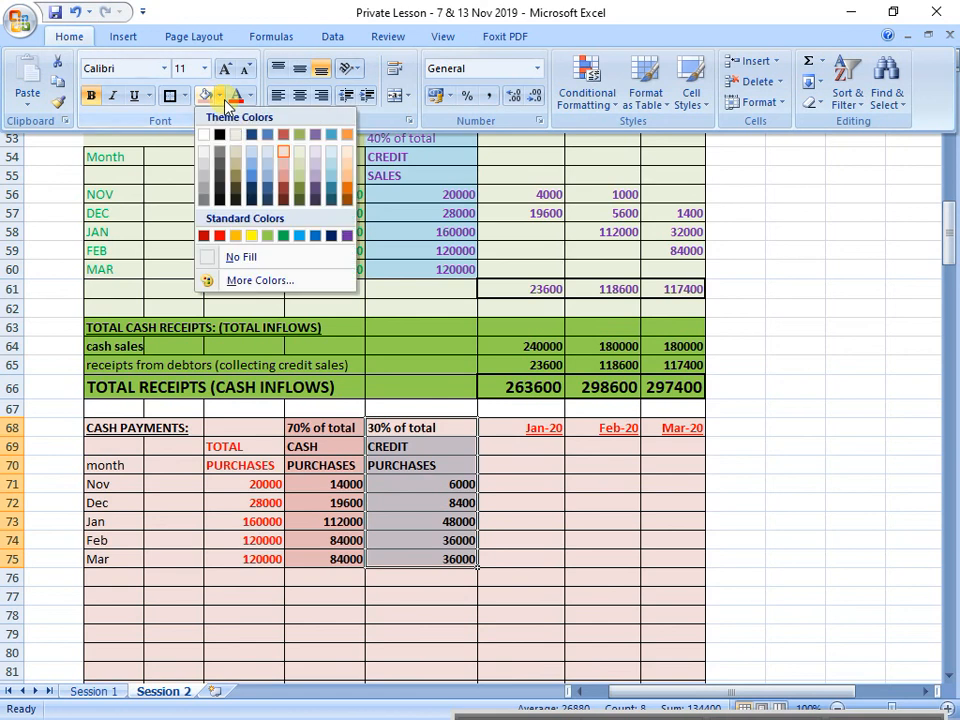
{"action": "left_click", "coordinate": [329, 163]}
{"action": "key", "text": "ctrl+F1"}
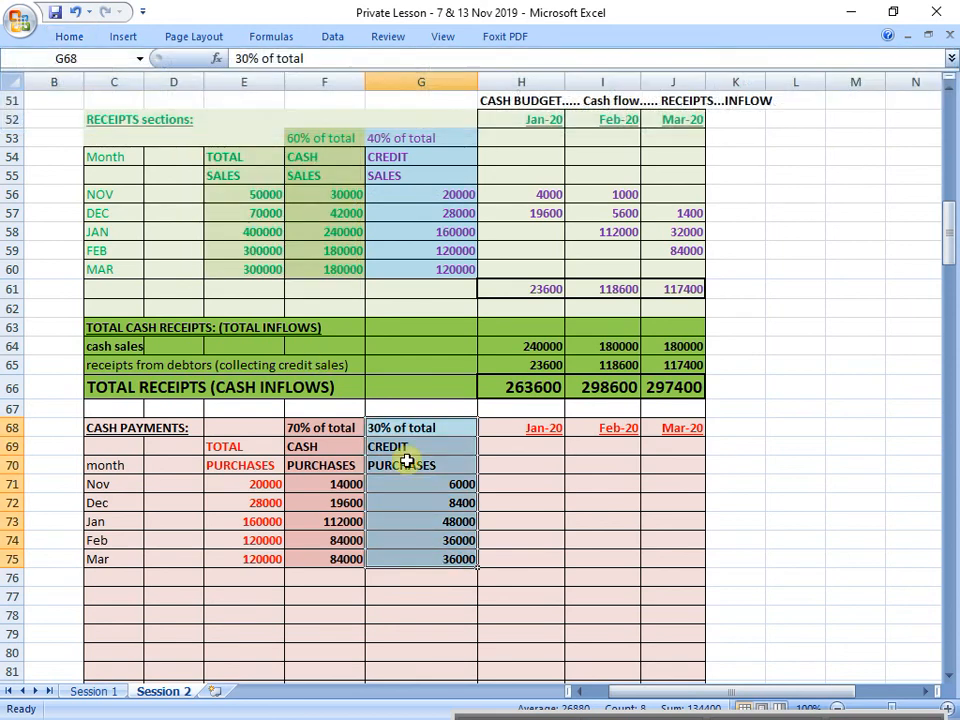
Step: Check item 6 of the given information for the payment timing of credit purchases and find November's row in cash payments
{"action": "left_click", "coordinate": [512, 555]}
{"action": "left_click_drag", "start_coordinate": [426, 426], "coordinate": [414, 553]}
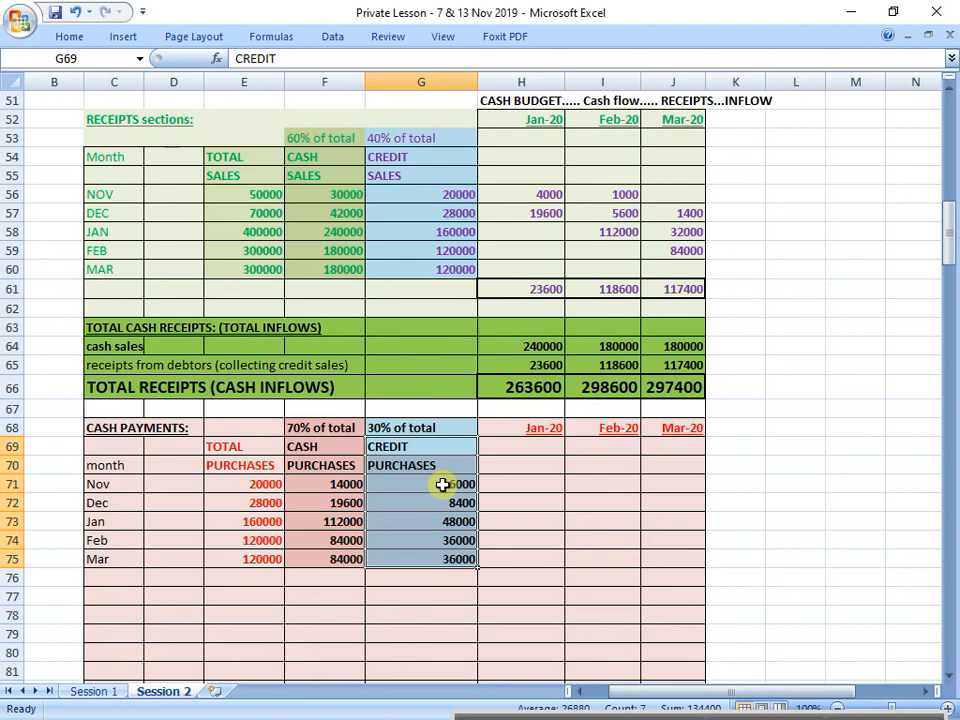
{"action": "scroll", "coordinate": [442, 484], "scroll_direction": "up", "scroll_amount": 9}
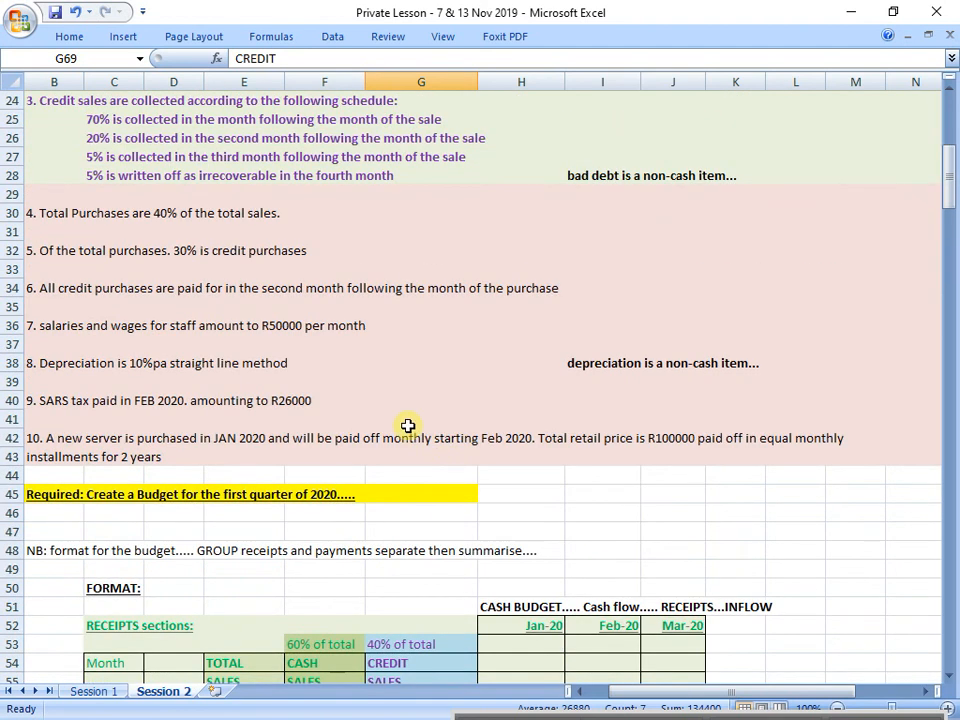
{"action": "scroll", "coordinate": [408, 426], "scroll_direction": "up", "scroll_amount": 1}
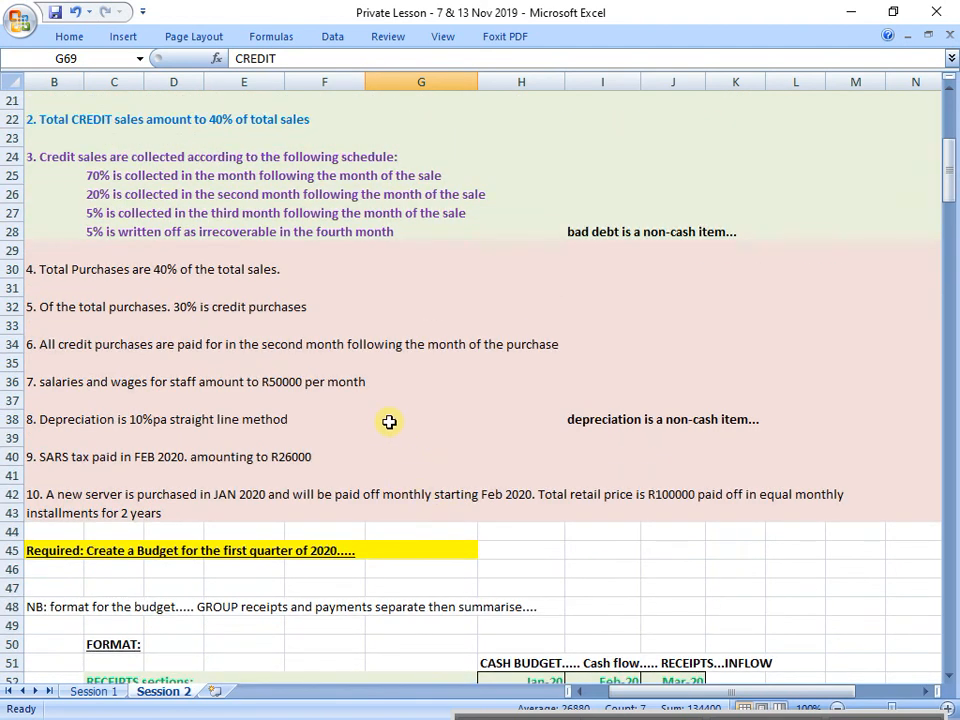
{"action": "left_click", "coordinate": [7, 344]}
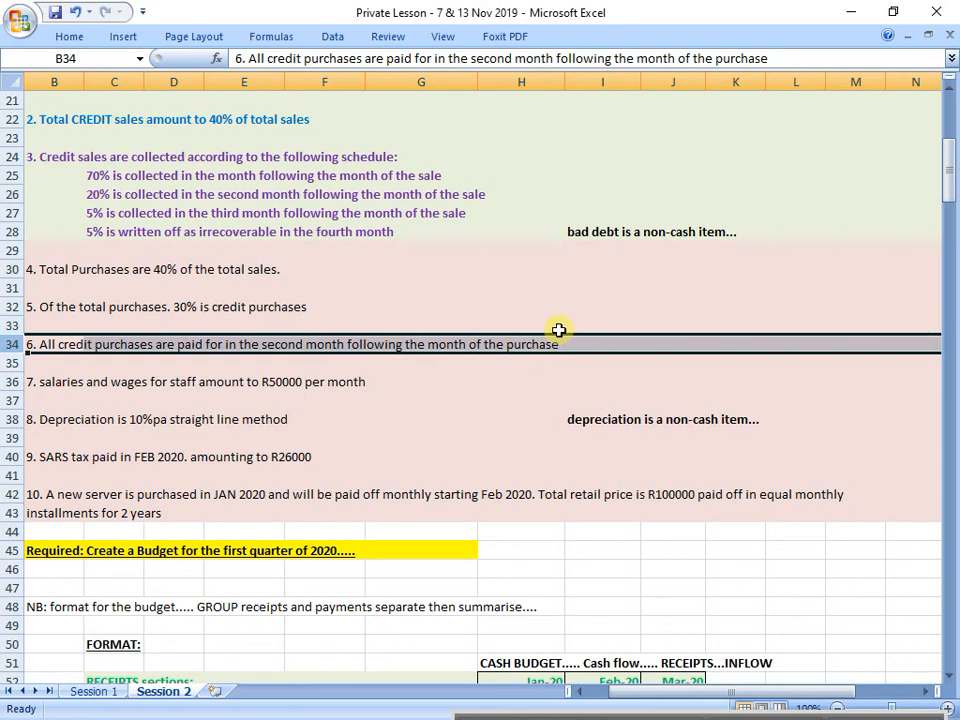
{"action": "scroll", "coordinate": [558, 330], "scroll_direction": "down", "scroll_amount": 9}
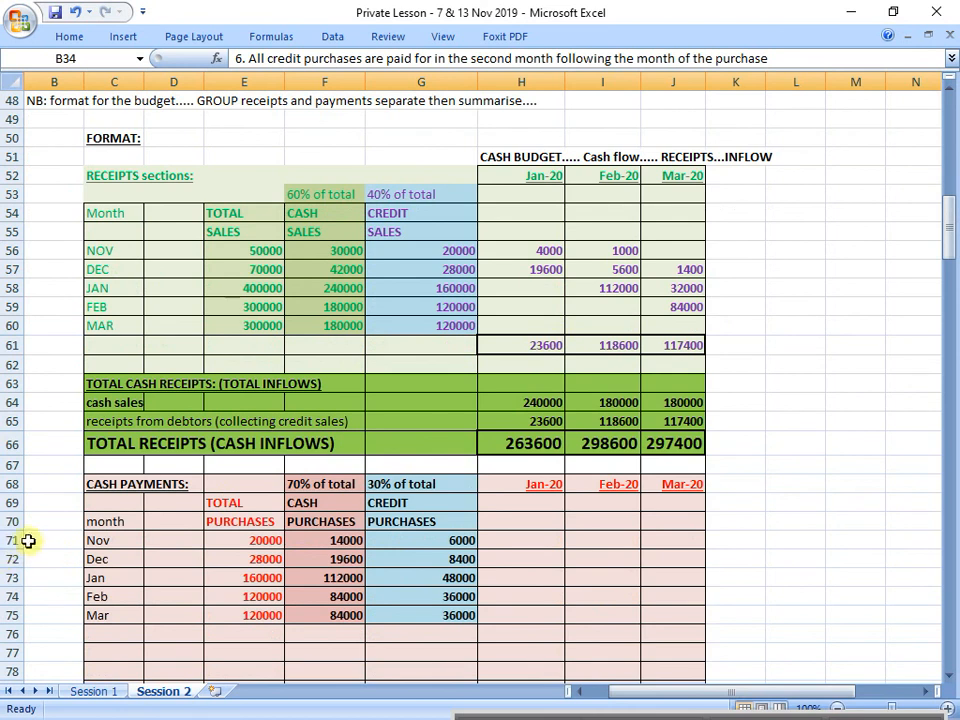
{"action": "left_click", "coordinate": [14, 540]}
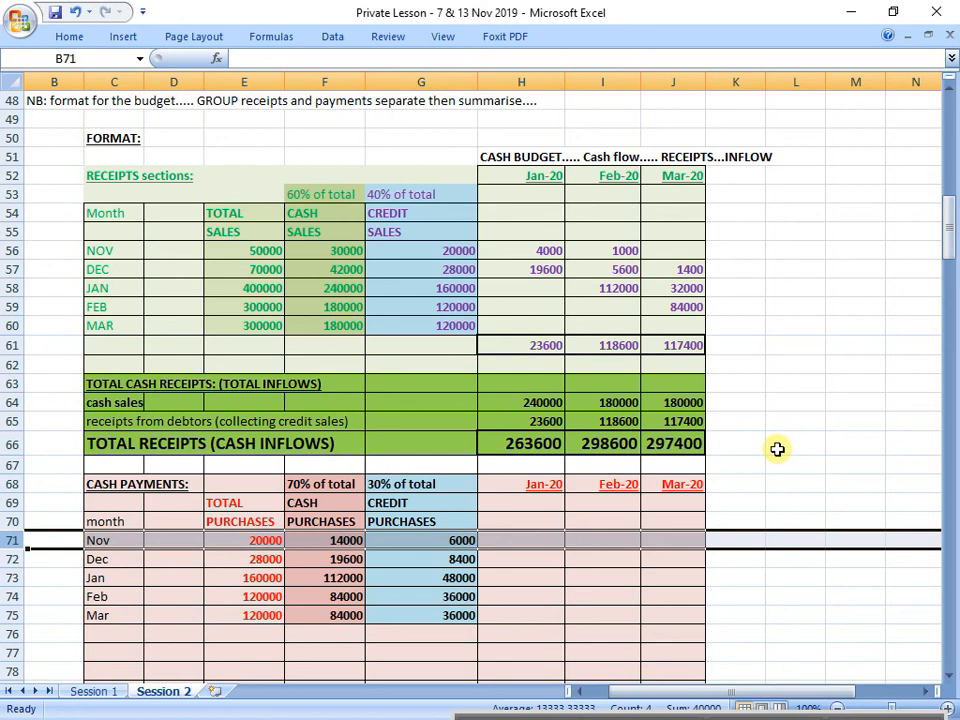
Step: Enlarge November's credit purchases figure in G71 to font size 22
{"action": "left_click", "coordinate": [439, 542]}
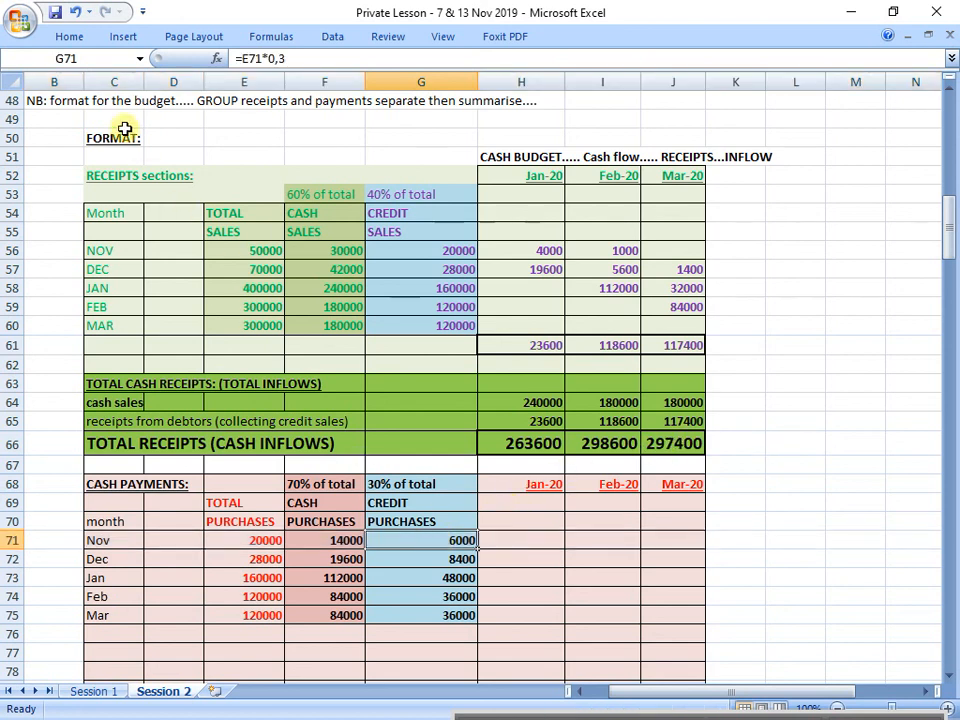
{"action": "left_click", "coordinate": [72, 36]}
{"action": "left_click", "coordinate": [204, 68]}
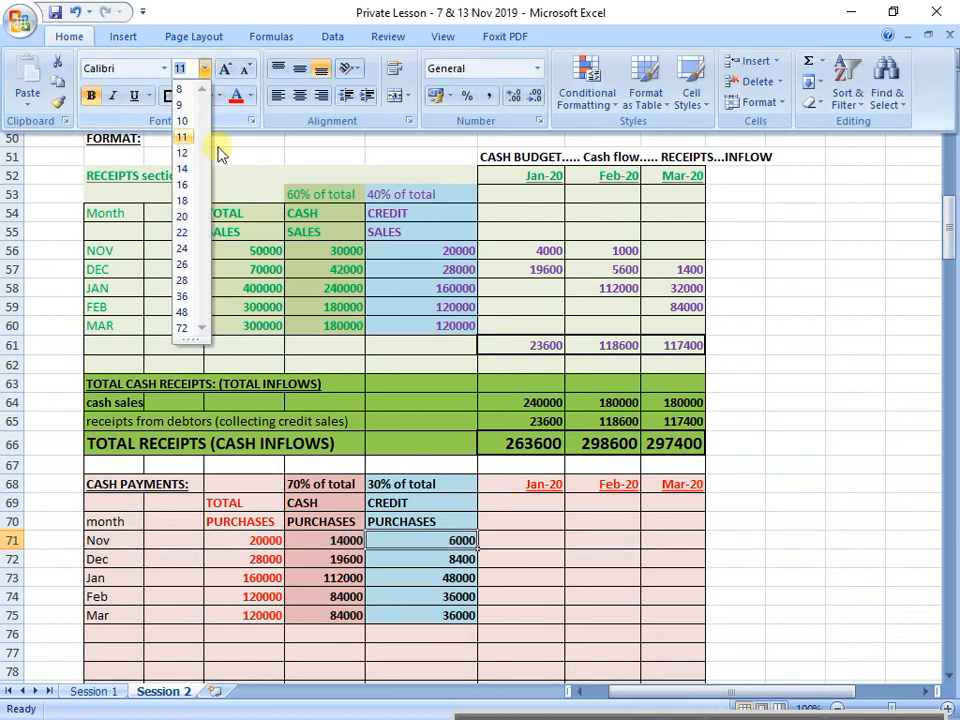
{"action": "left_click", "coordinate": [190, 232]}
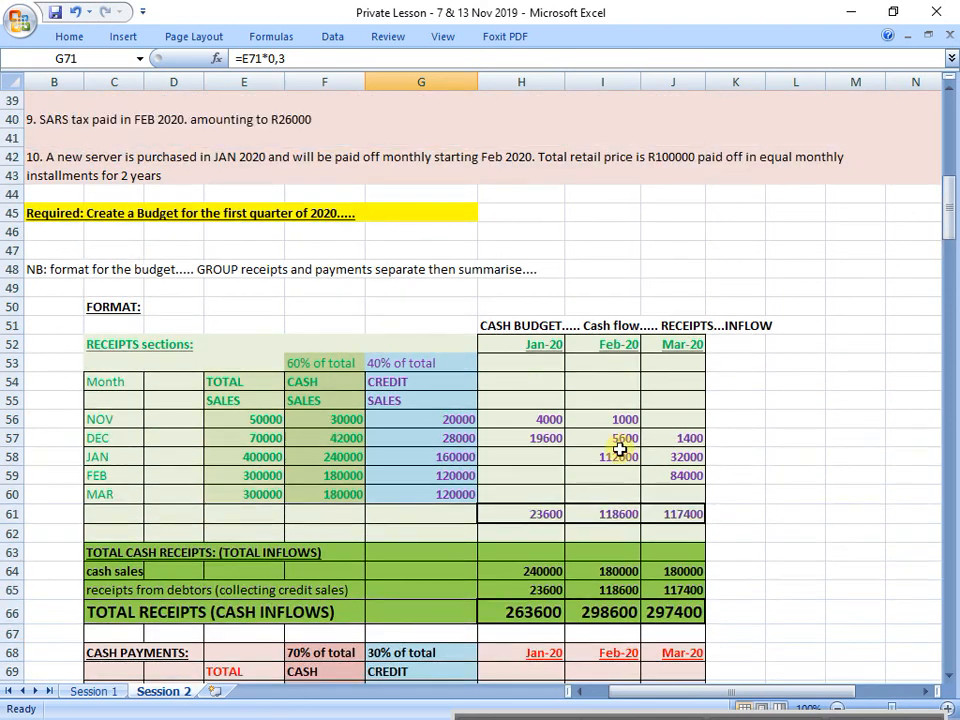
Step: Recheck item 6 on credit purchase payments and enter November's credit purchases under Jan-20 in H71 with =G71
{"action": "scroll", "coordinate": [555, 386], "scroll_direction": "up", "scroll_amount": 7}
{"action": "left_click", "coordinate": [10, 233]}
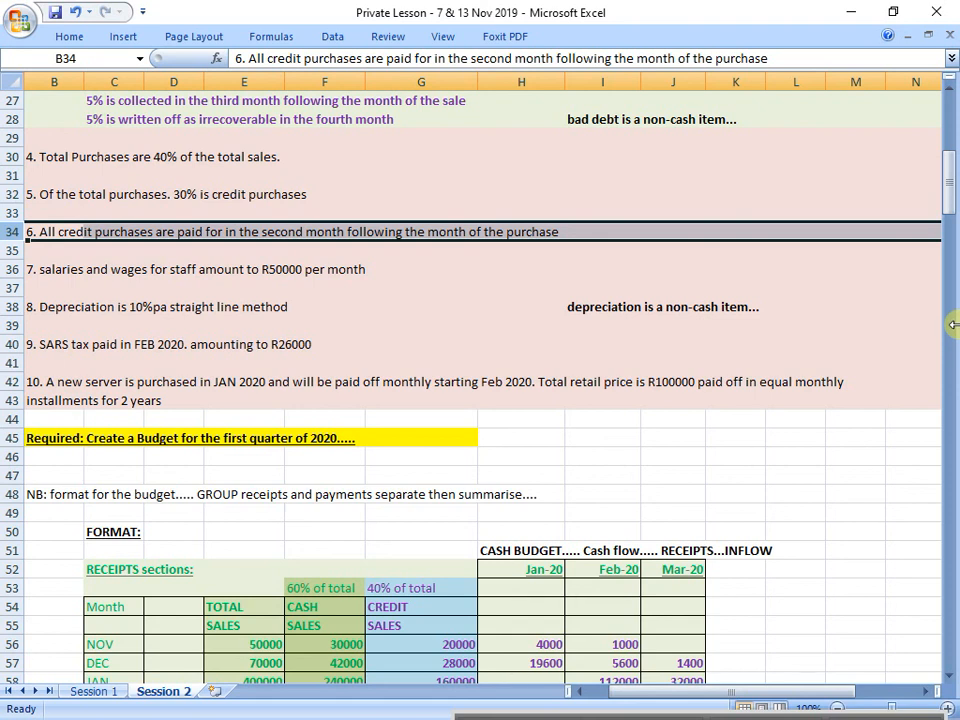
{"action": "scroll", "coordinate": [789, 444], "scroll_direction": "down", "scroll_amount": 8}
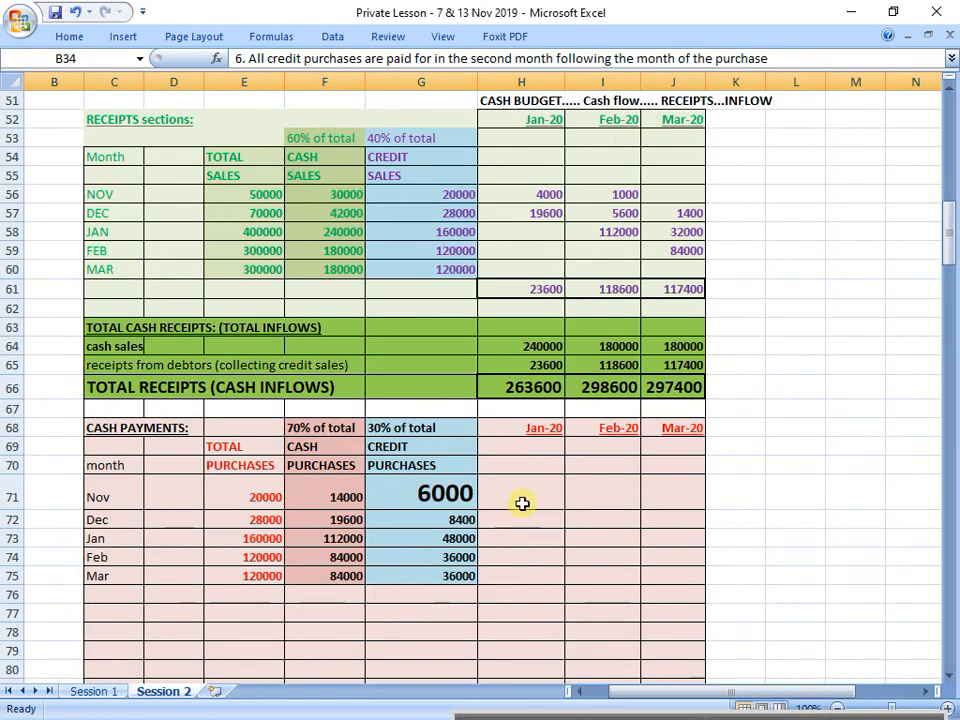
{"action": "left_click", "coordinate": [525, 491]}
{"action": "type", "text": "="}
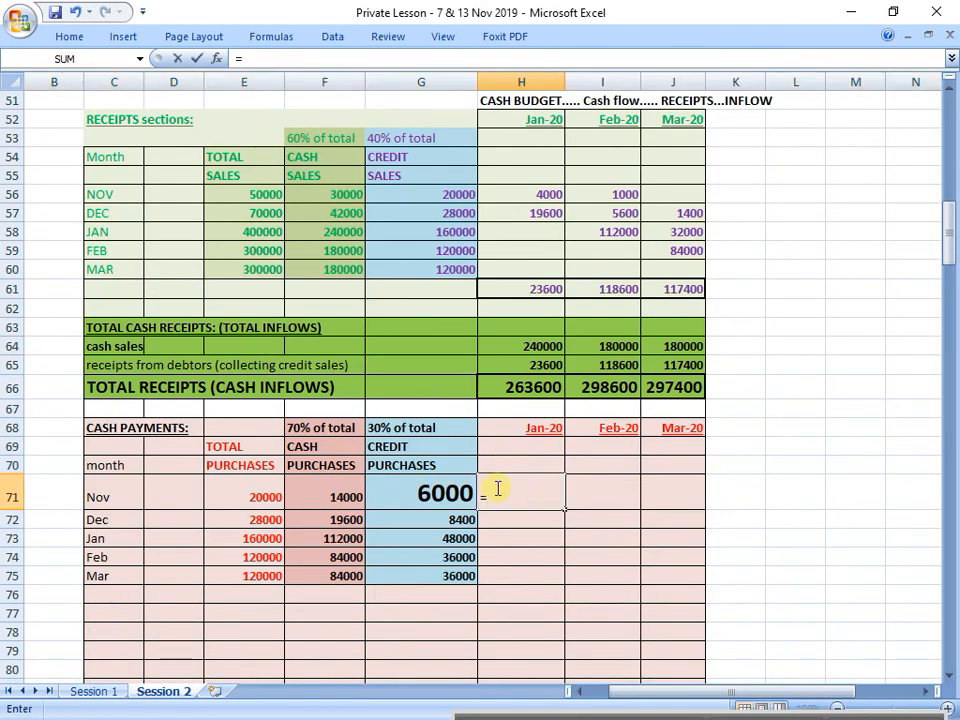
{"action": "left_click", "coordinate": [456, 495]}
{"action": "key", "text": "Return"}
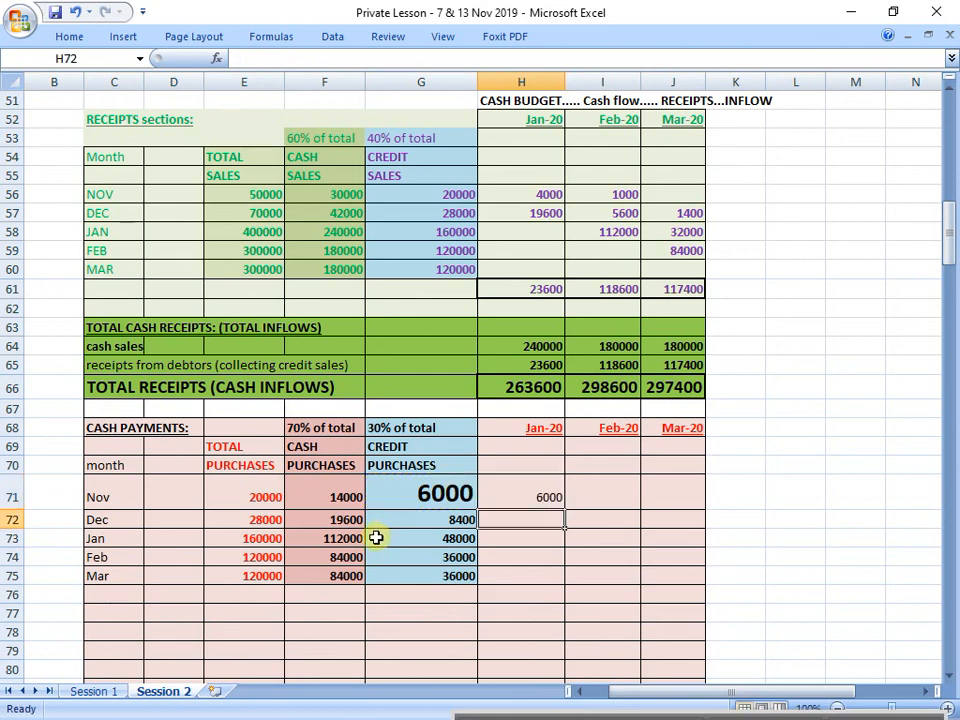
Step: Copy the formatting of December's credit purchases cell G72 onto November's cell G71, and select December's row 72
{"action": "left_click", "coordinate": [431, 493]}
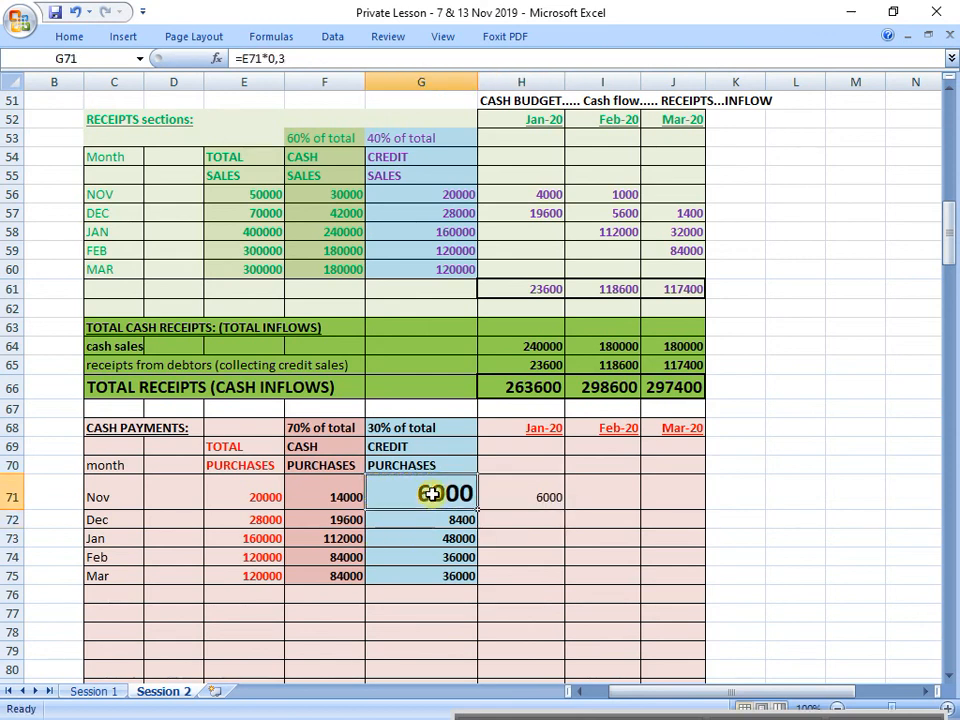
{"action": "left_click", "coordinate": [87, 40]}
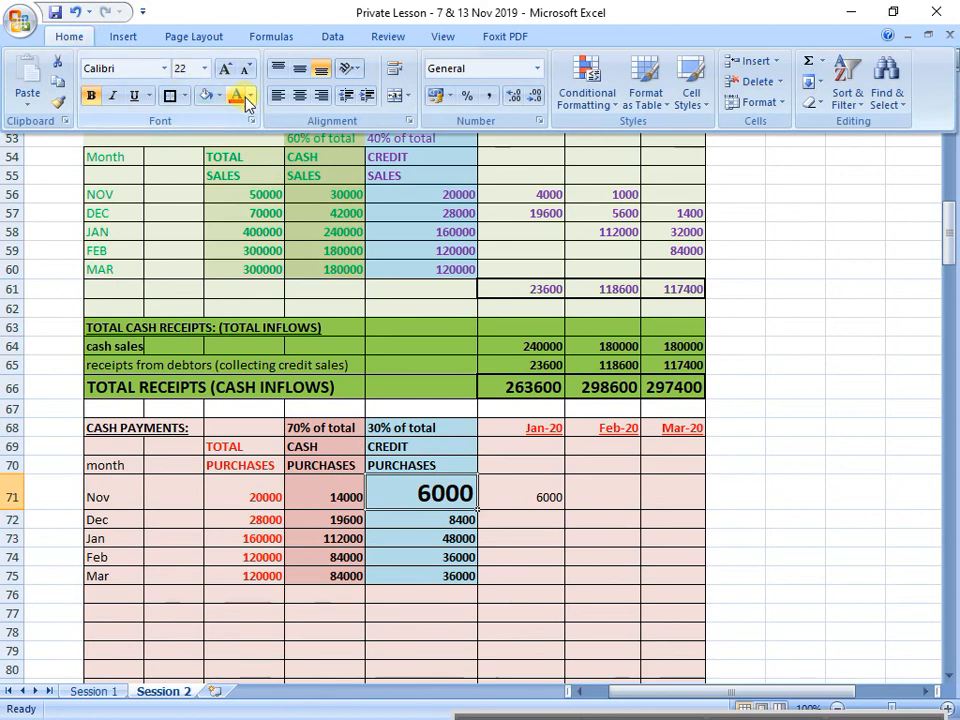
{"action": "left_click", "coordinate": [455, 522]}
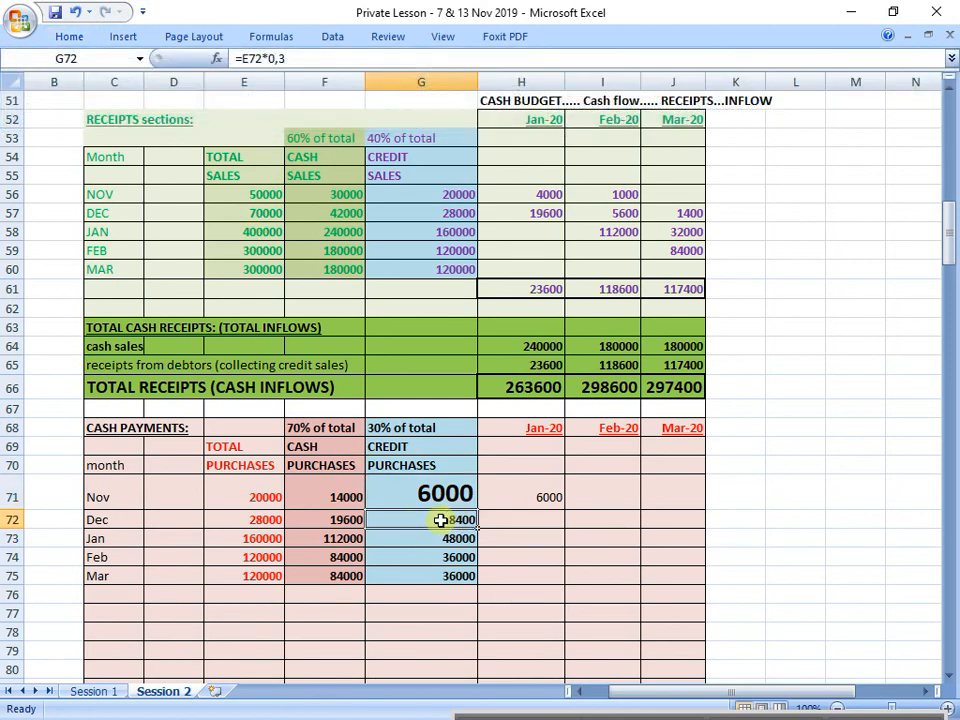
{"action": "left_click", "coordinate": [100, 38]}
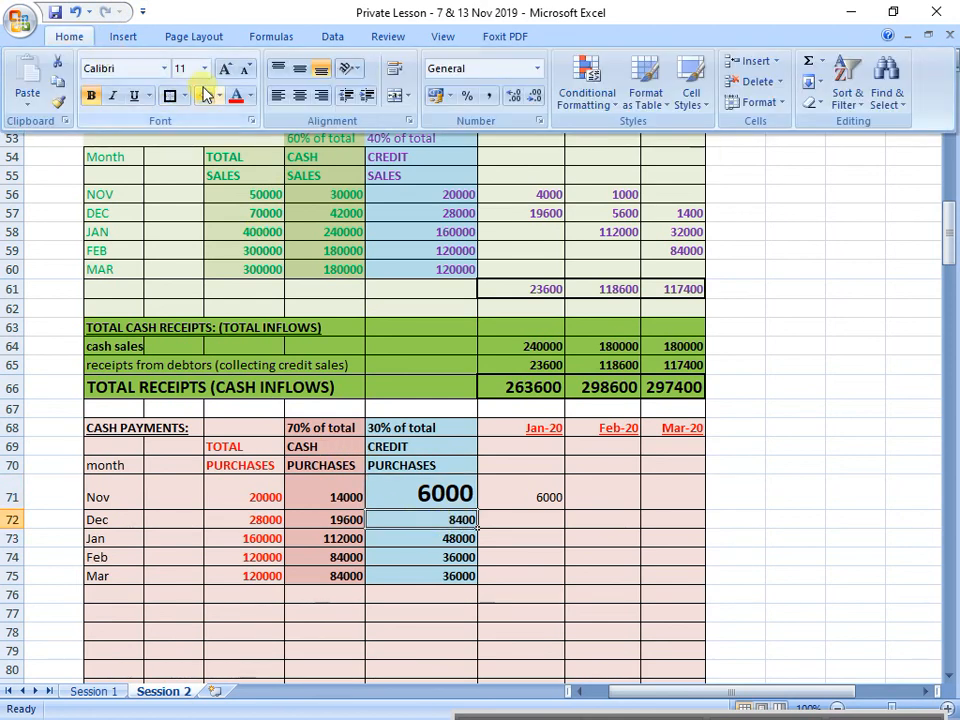
{"action": "left_click", "coordinate": [60, 102]}
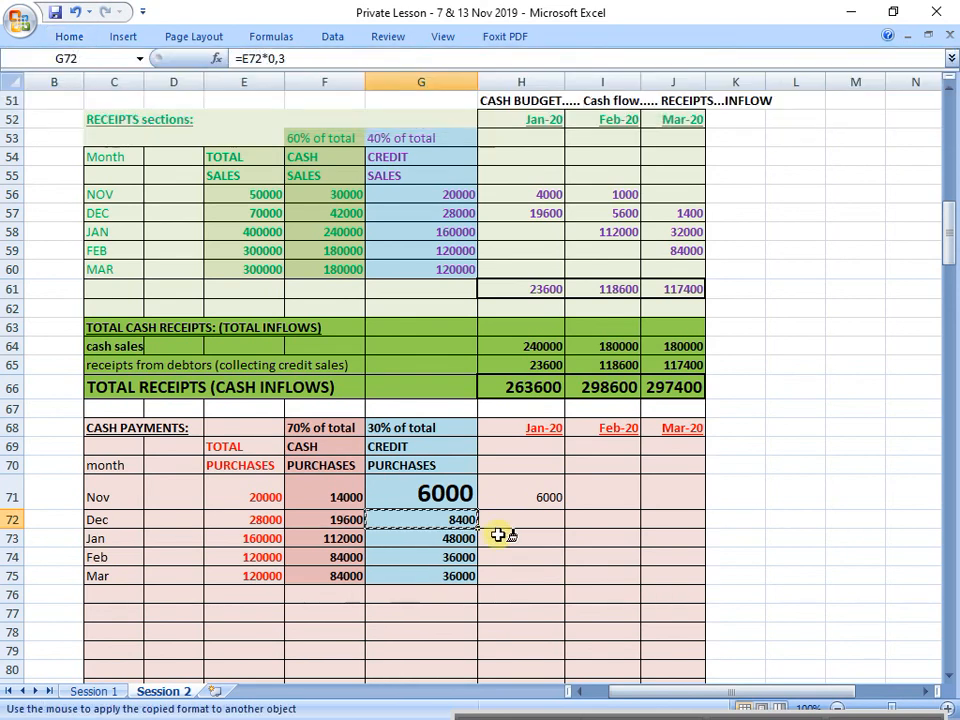
{"action": "left_click", "coordinate": [439, 493]}
{"action": "left_click", "coordinate": [16, 500]}
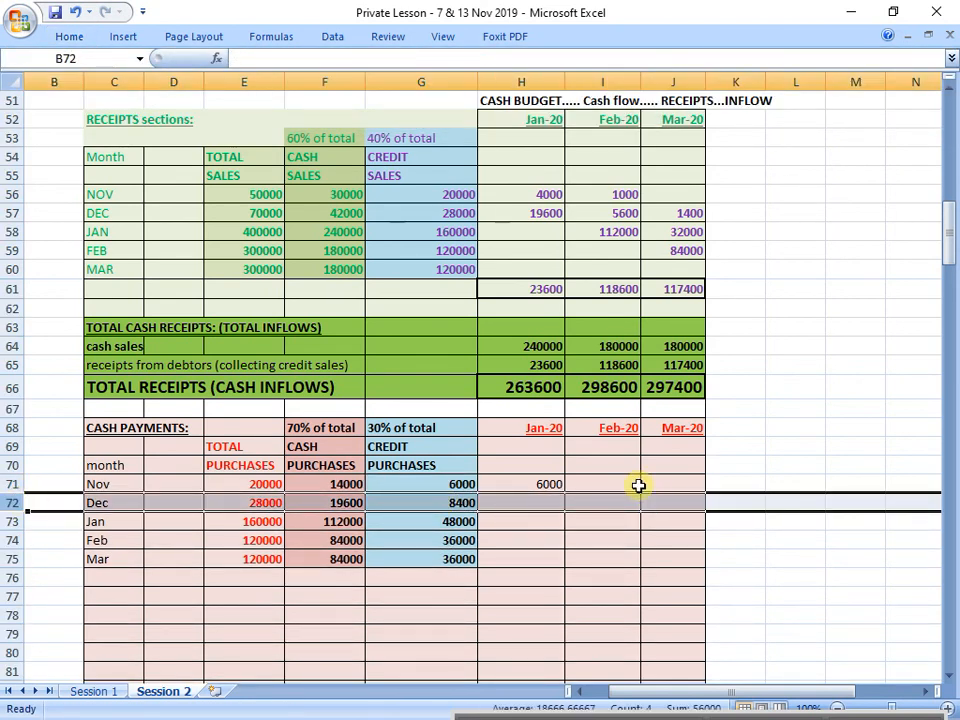
Step: Enlarge the font of December's credit purchases figure in G72
{"action": "left_click", "coordinate": [430, 502]}
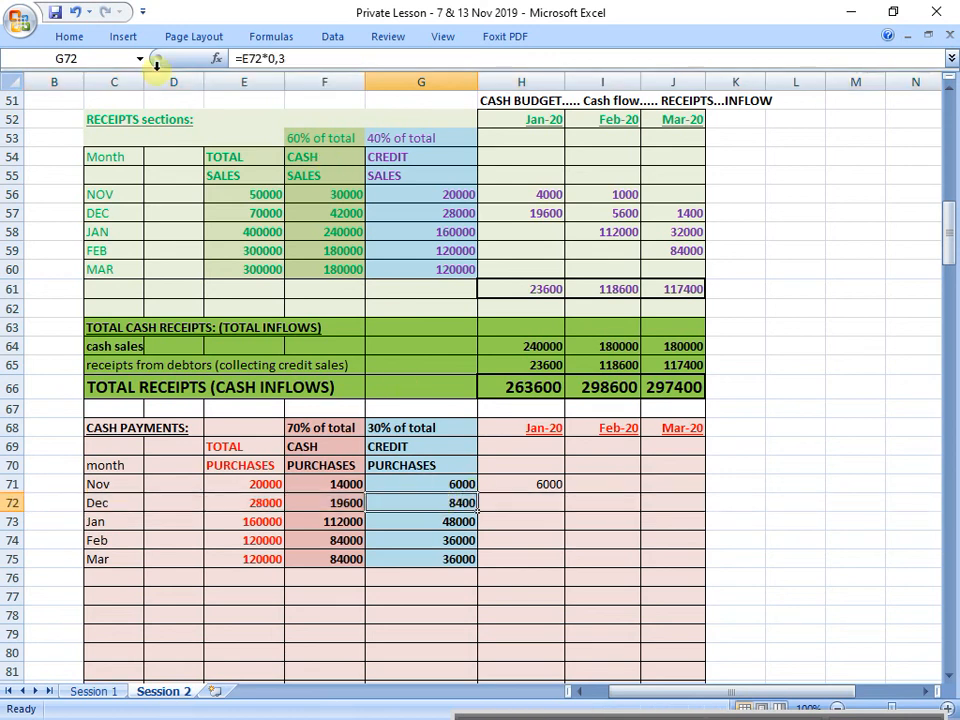
{"action": "left_click", "coordinate": [70, 38]}
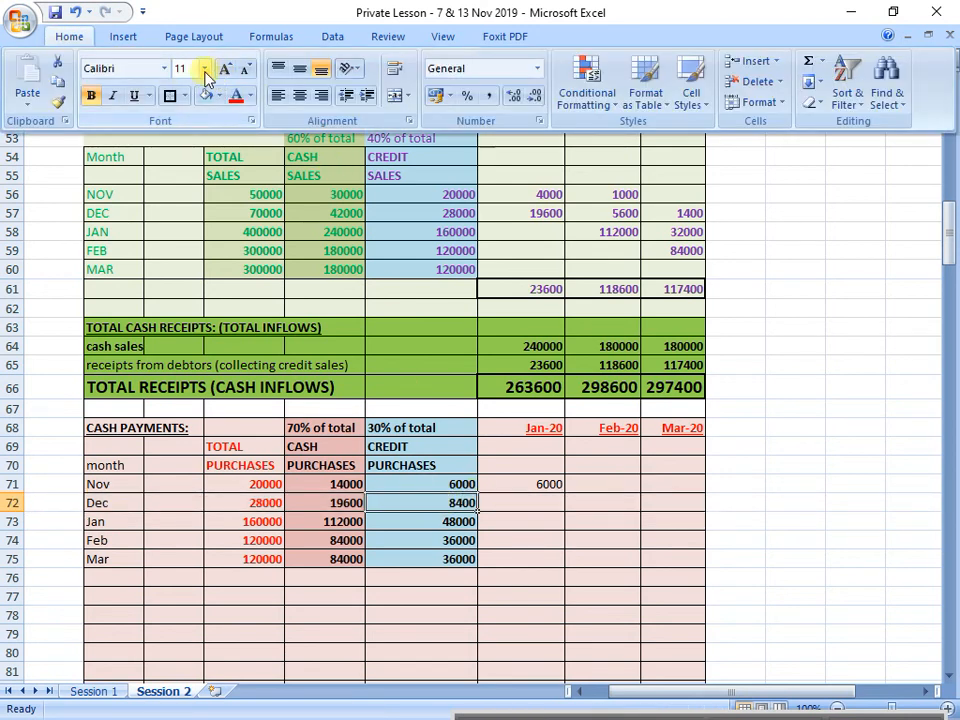
{"action": "left_click", "coordinate": [204, 68]}
{"action": "left_click", "coordinate": [185, 199]}
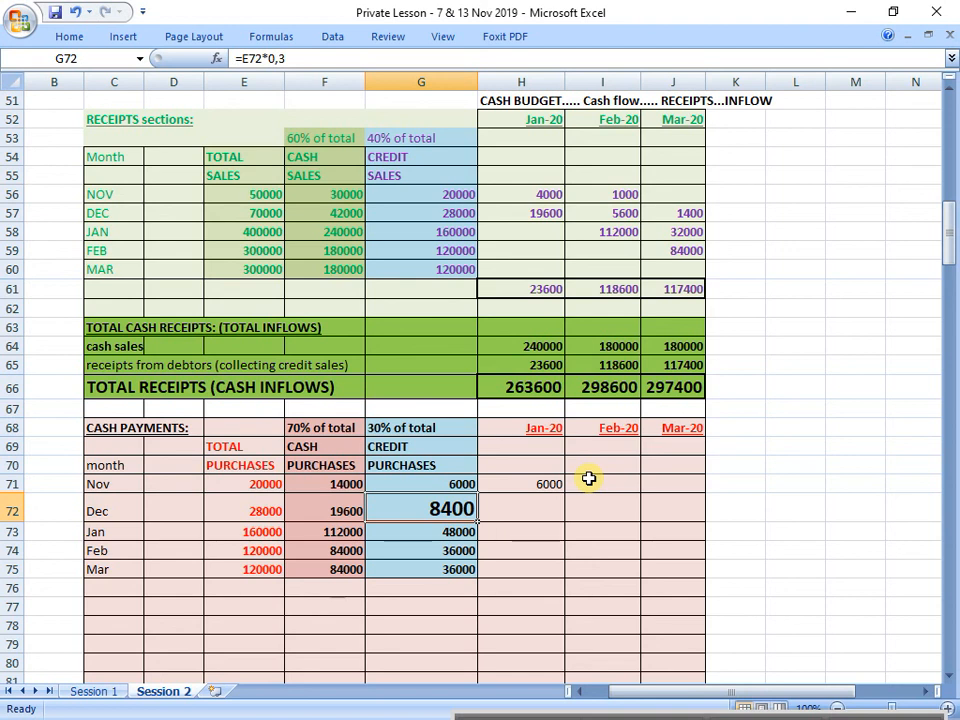
Step: Recheck item 6 on credit purchase payments and enter December's credit purchases under Feb-20 in I72 with =G72
{"action": "scroll", "coordinate": [443, 506], "scroll_direction": "up", "scroll_amount": 8}
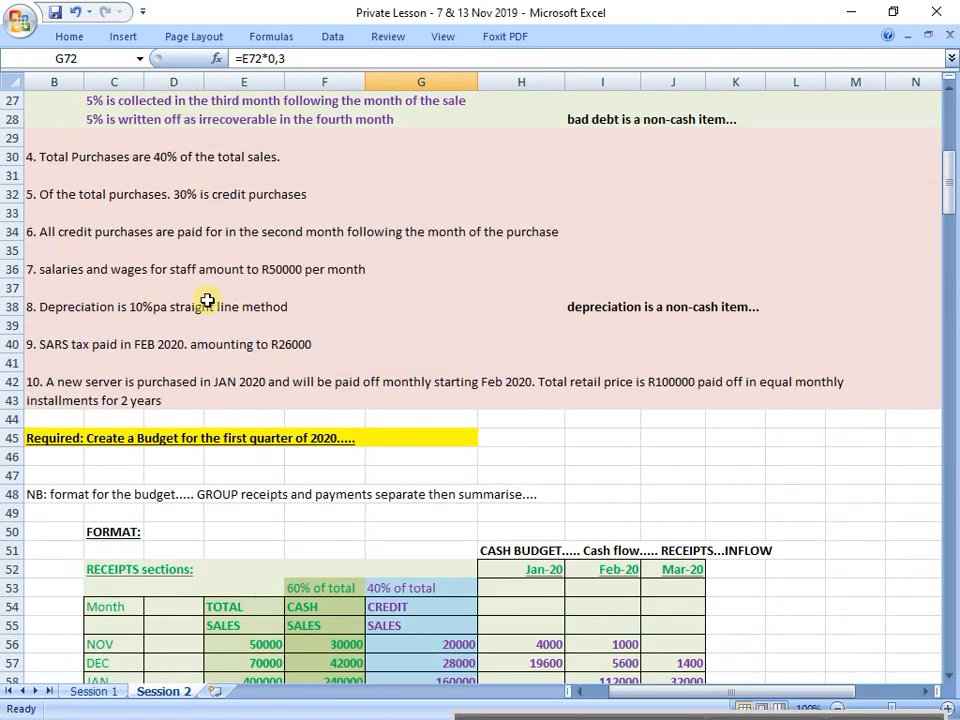
{"action": "left_click", "coordinate": [10, 232]}
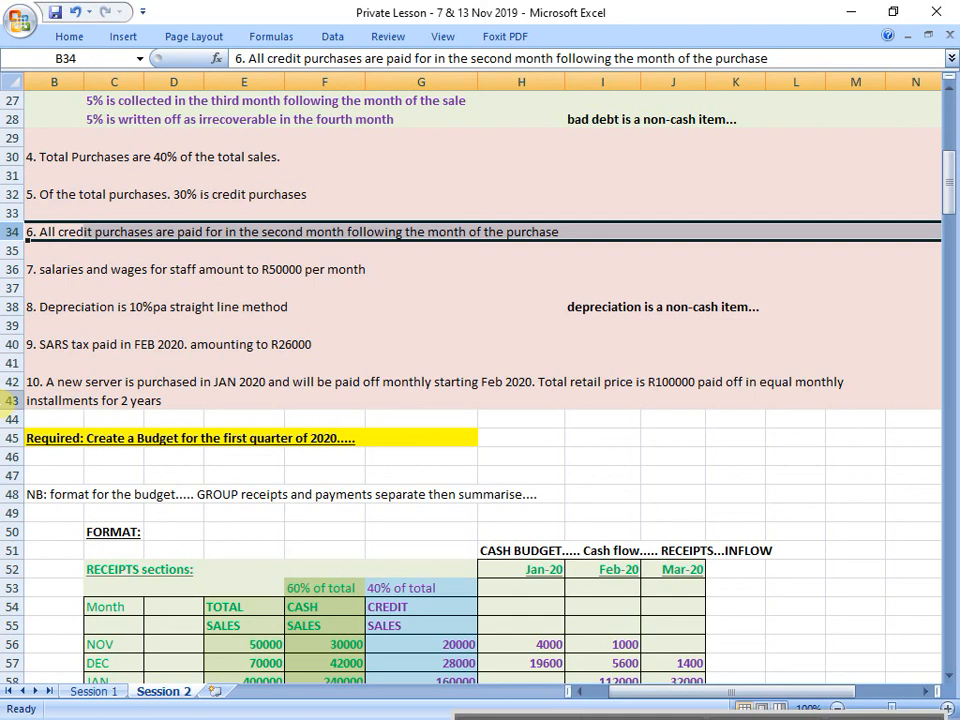
{"action": "scroll", "coordinate": [399, 420], "scroll_direction": "down", "scroll_amount": 8}
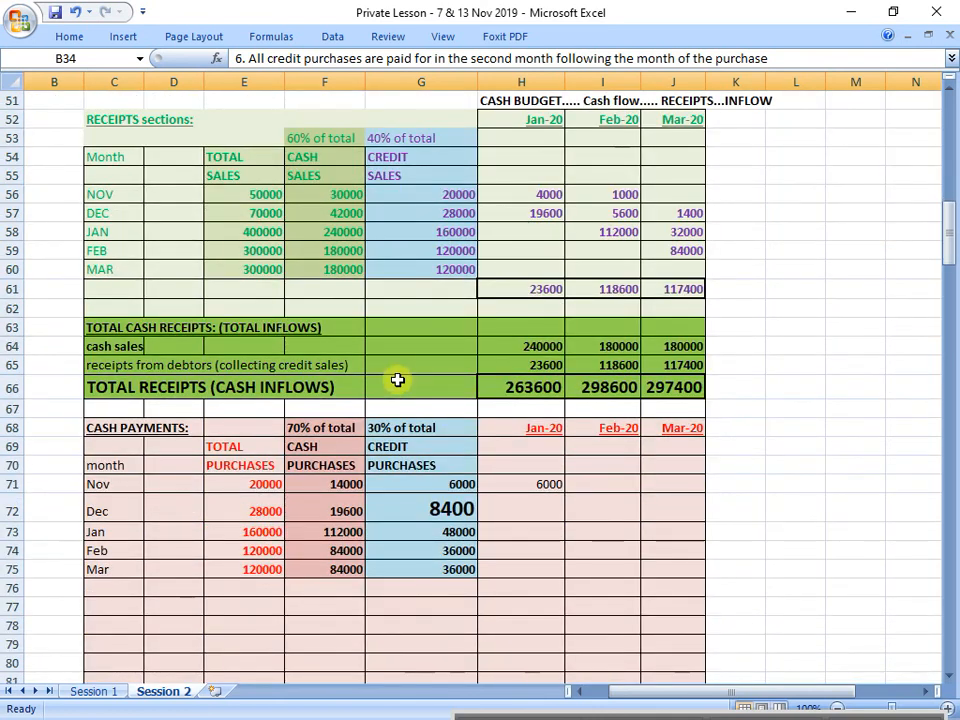
{"action": "left_click", "coordinate": [605, 511]}
{"action": "type", "text": "="}
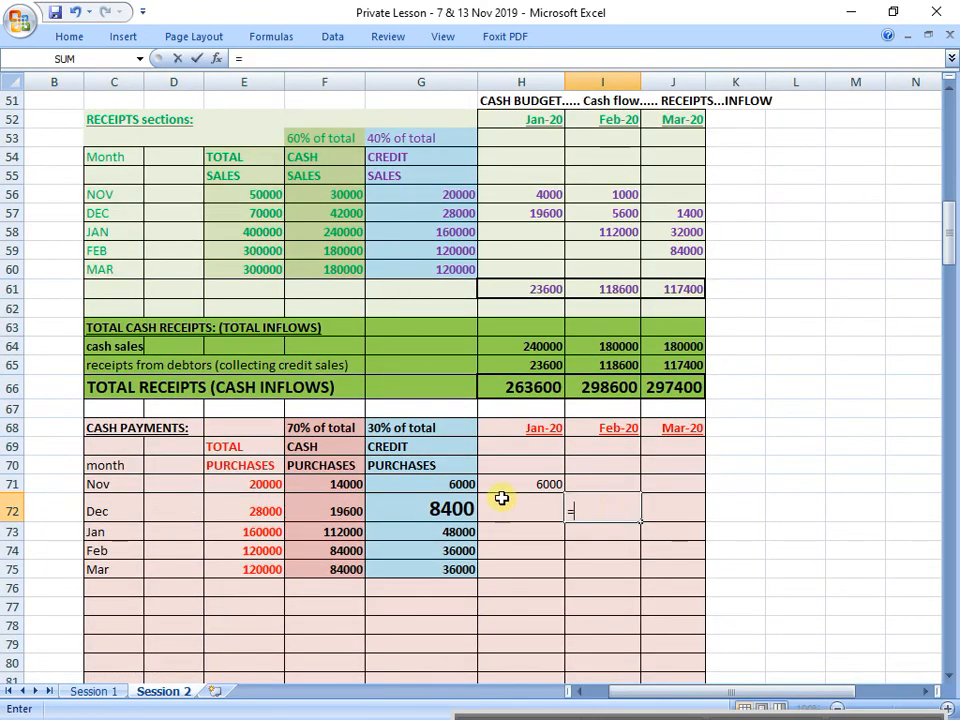
{"action": "left_click", "coordinate": [452, 509]}
{"action": "key", "text": "Return"}
Step: Copy the formatting of January's credit purchases cell G73 onto December's cell G72
{"action": "left_click", "coordinate": [455, 509]}
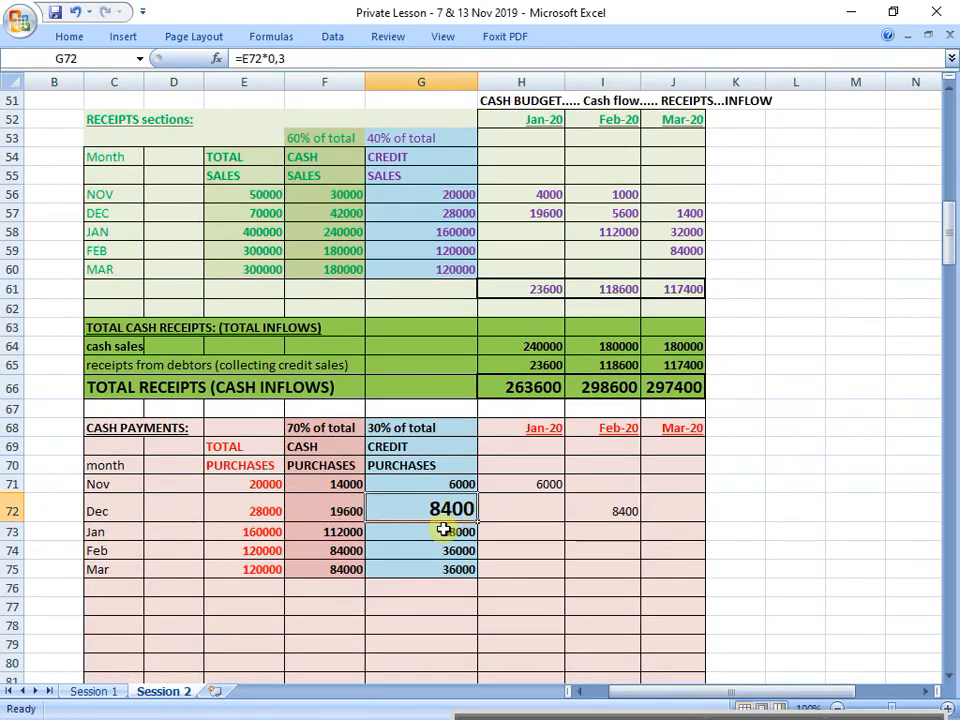
{"action": "left_click", "coordinate": [439, 527]}
{"action": "left_click", "coordinate": [66, 36]}
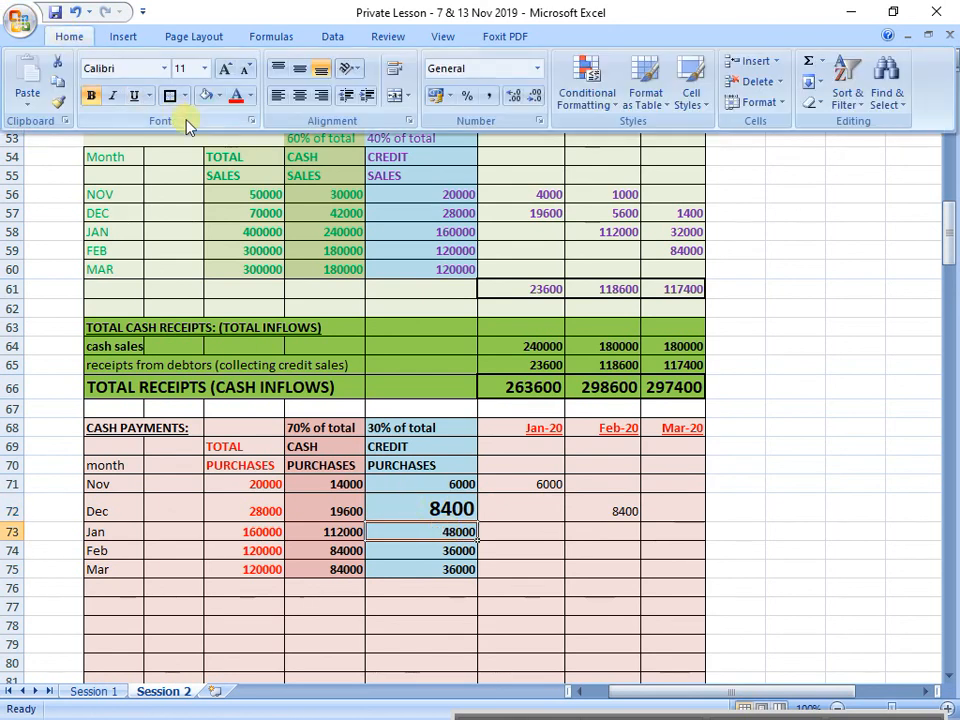
{"action": "left_click", "coordinate": [60, 101]}
{"action": "left_click", "coordinate": [439, 505]}
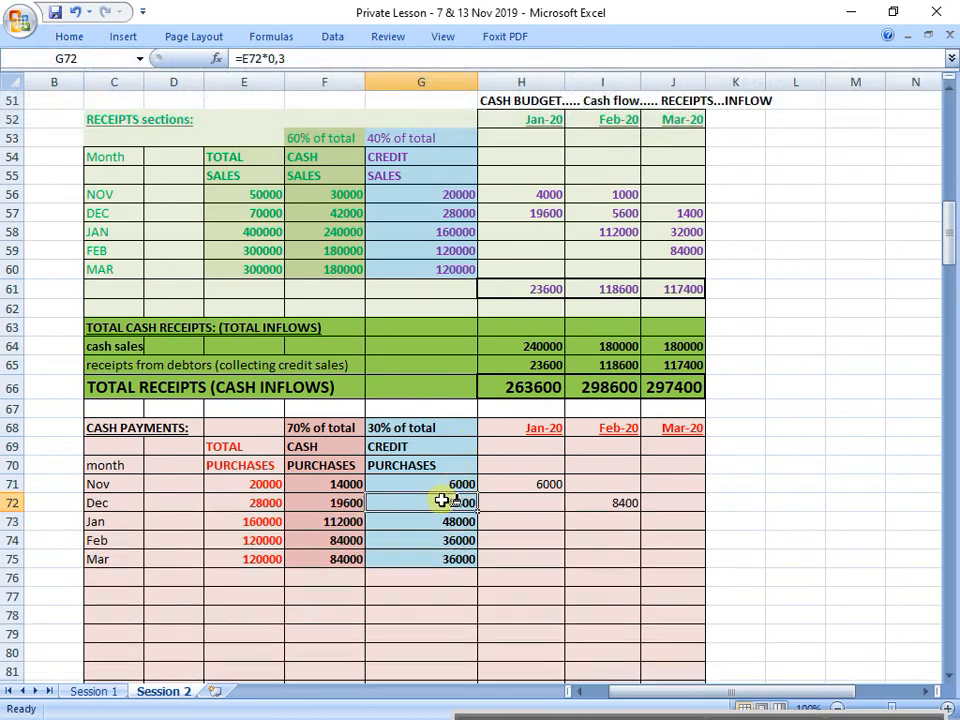
Step: Find January's row in cash payments and enlarge the font of its credit purchases figure in G73
{"action": "left_click", "coordinate": [5, 522]}
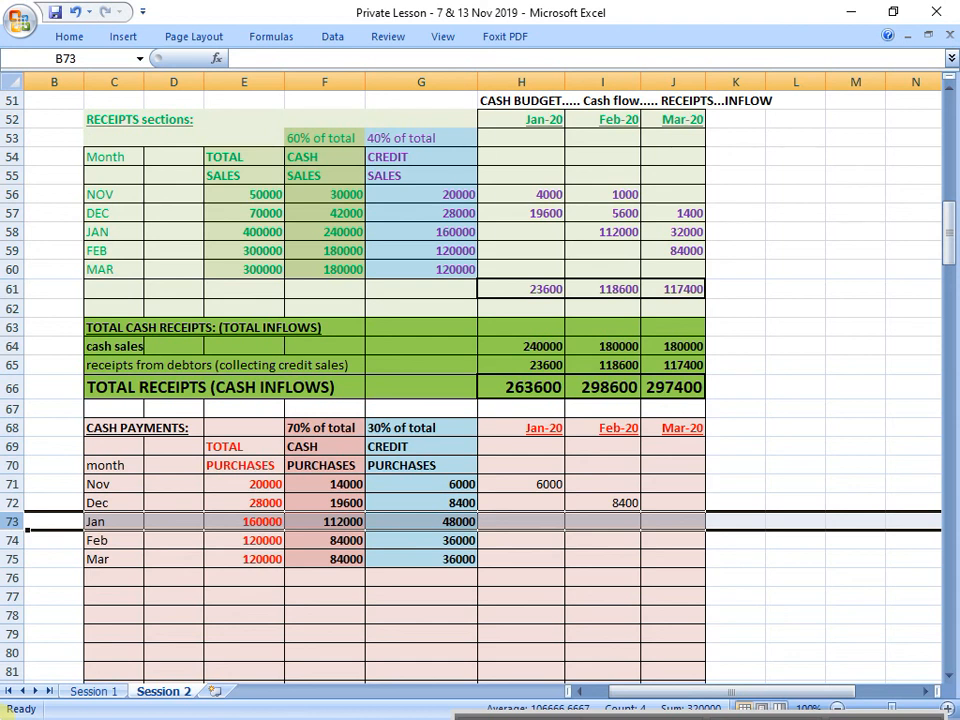
{"action": "left_click", "coordinate": [426, 518]}
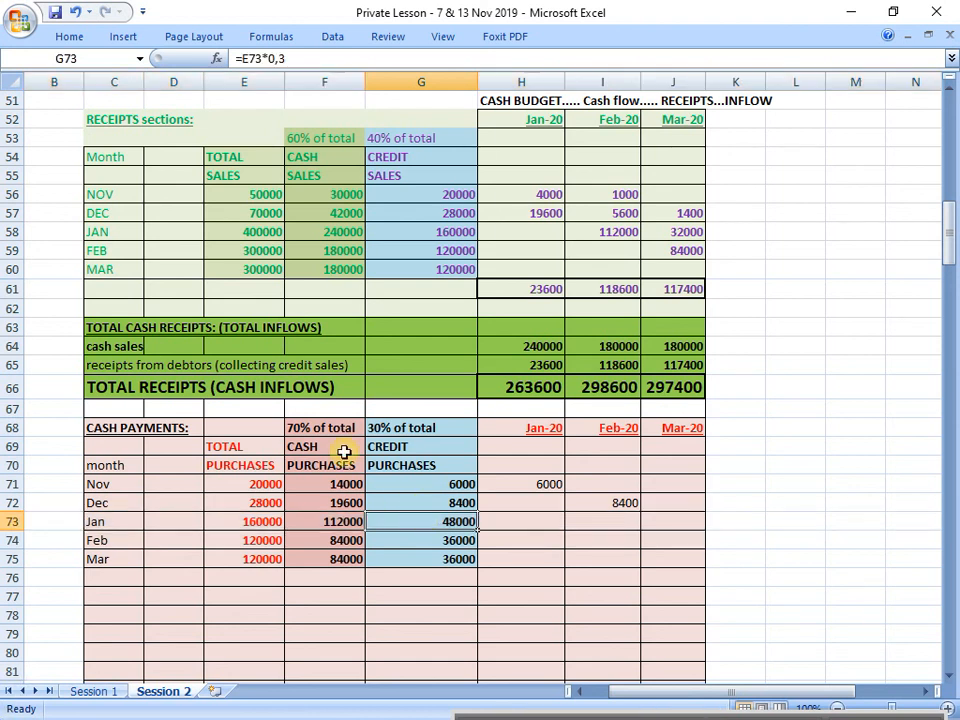
{"action": "left_click", "coordinate": [70, 34]}
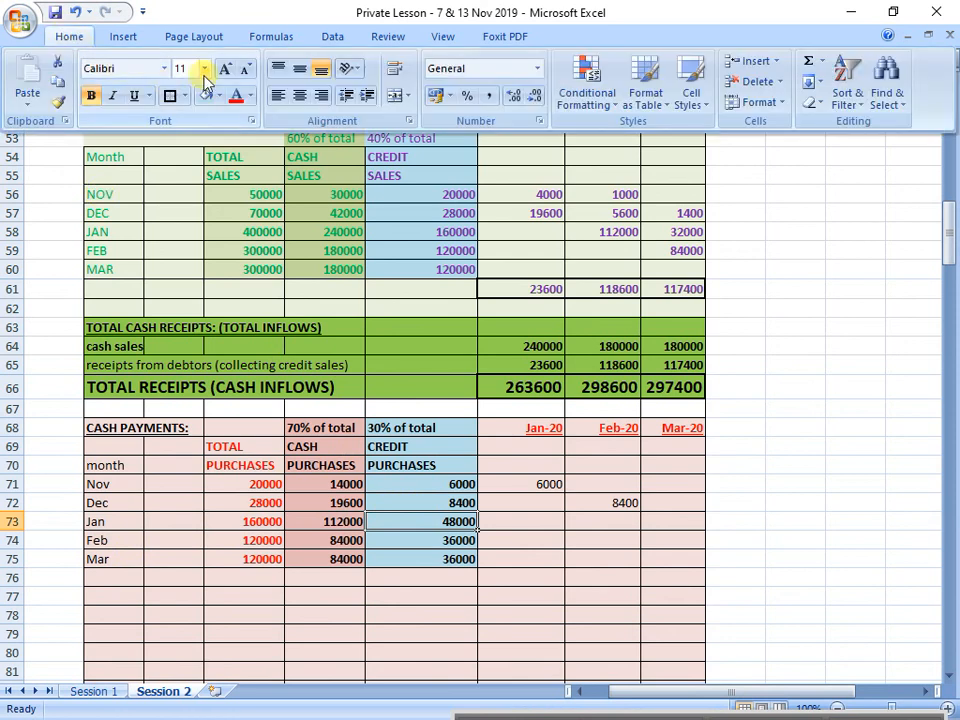
{"action": "left_click", "coordinate": [204, 70]}
{"action": "left_click", "coordinate": [184, 216]}
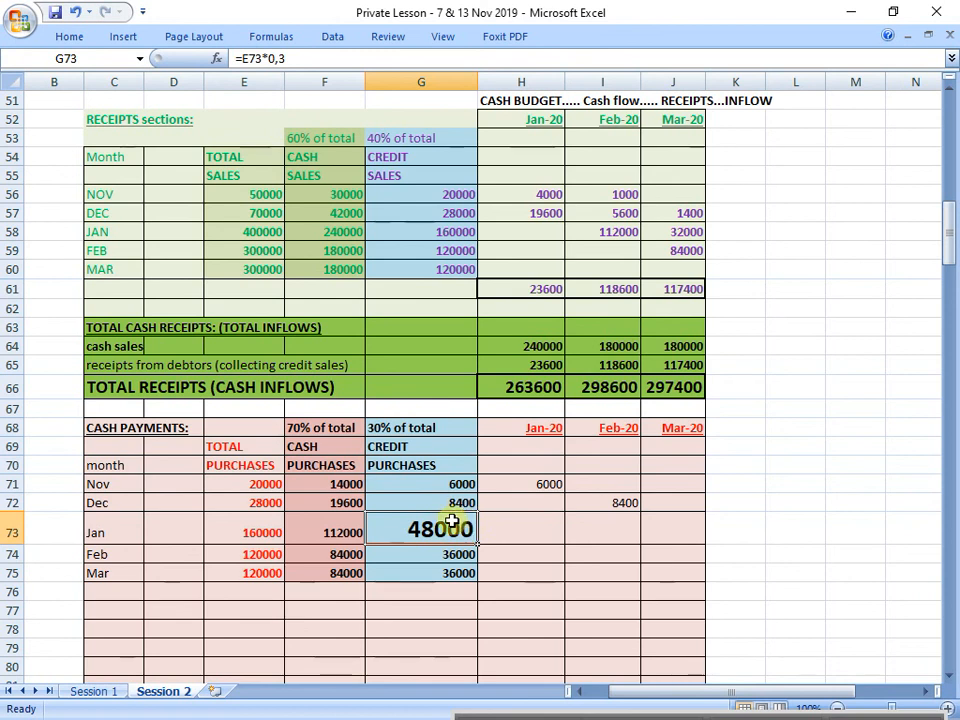
Step: Recheck item 6 on credit purchase payments and enter January's credit purchases under Mar-20 in J73 with =G73
{"action": "scroll", "coordinate": [452, 522], "scroll_direction": "up", "scroll_amount": 7}
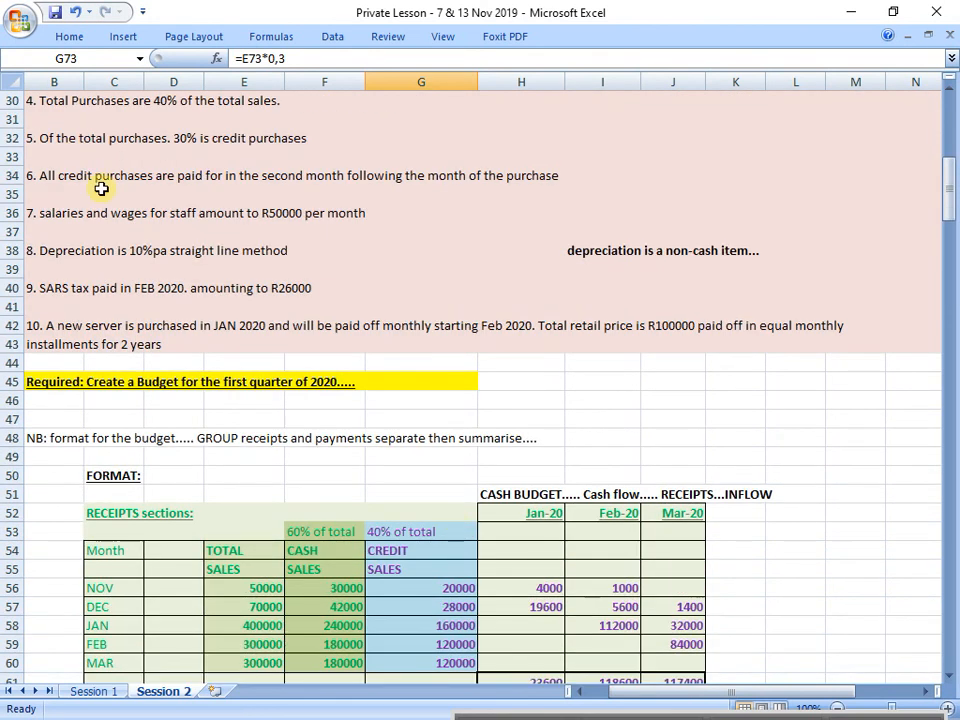
{"action": "left_click", "coordinate": [15, 176]}
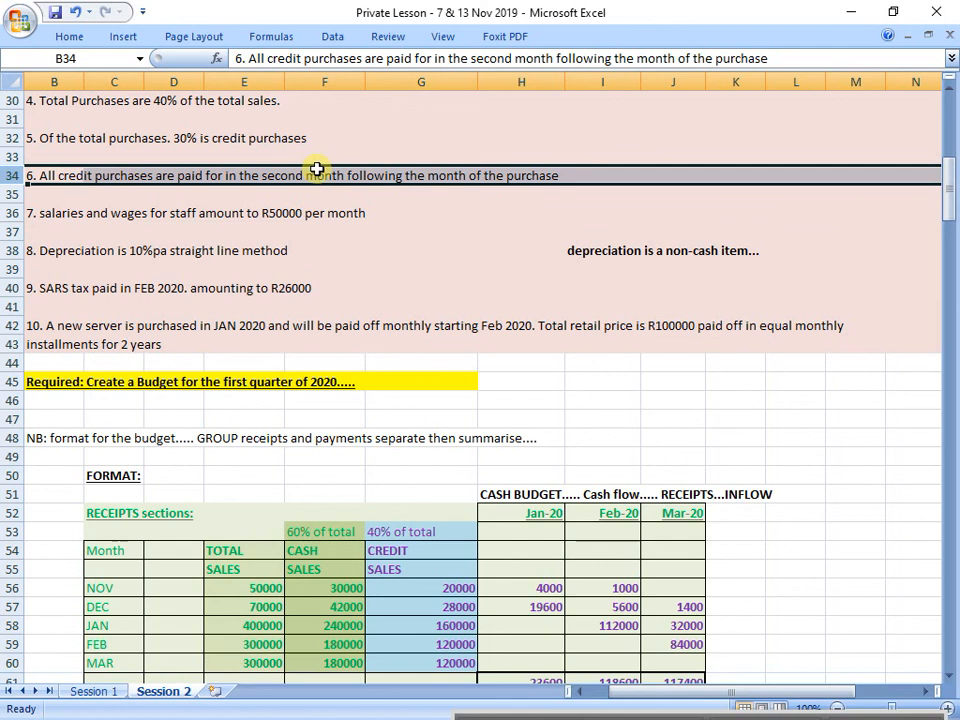
{"action": "scroll", "coordinate": [316, 170], "scroll_direction": "down", "scroll_amount": 4}
{"action": "scroll", "coordinate": [316, 170], "scroll_direction": "down", "scroll_amount": 2}
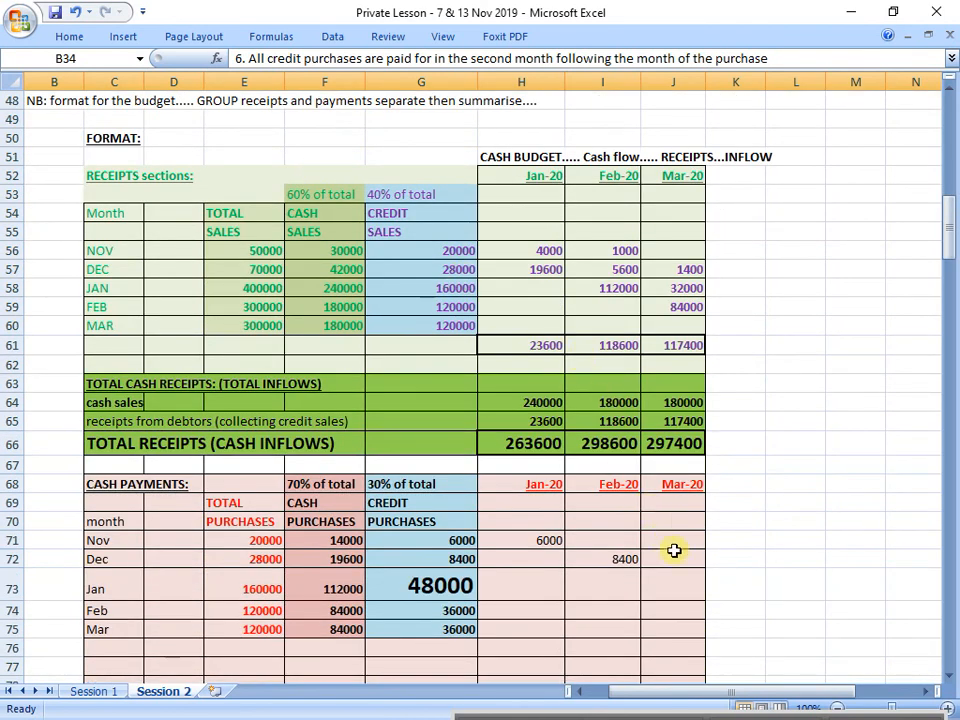
{"action": "left_click", "coordinate": [683, 580]}
{"action": "type", "text": "="}
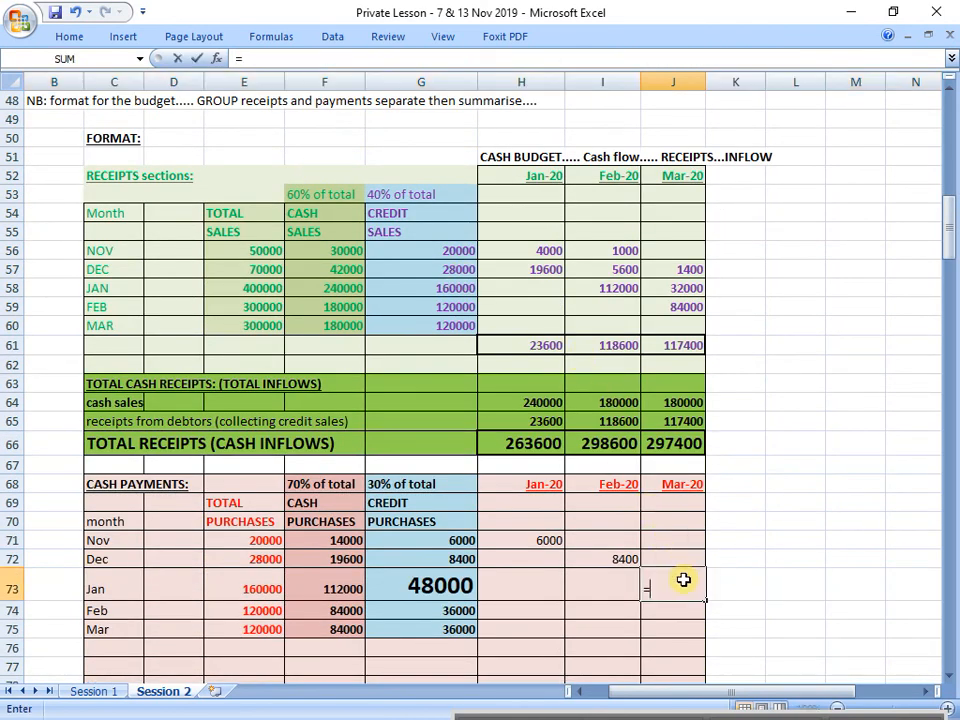
{"action": "left_click", "coordinate": [435, 584]}
{"action": "key", "text": "Return"}
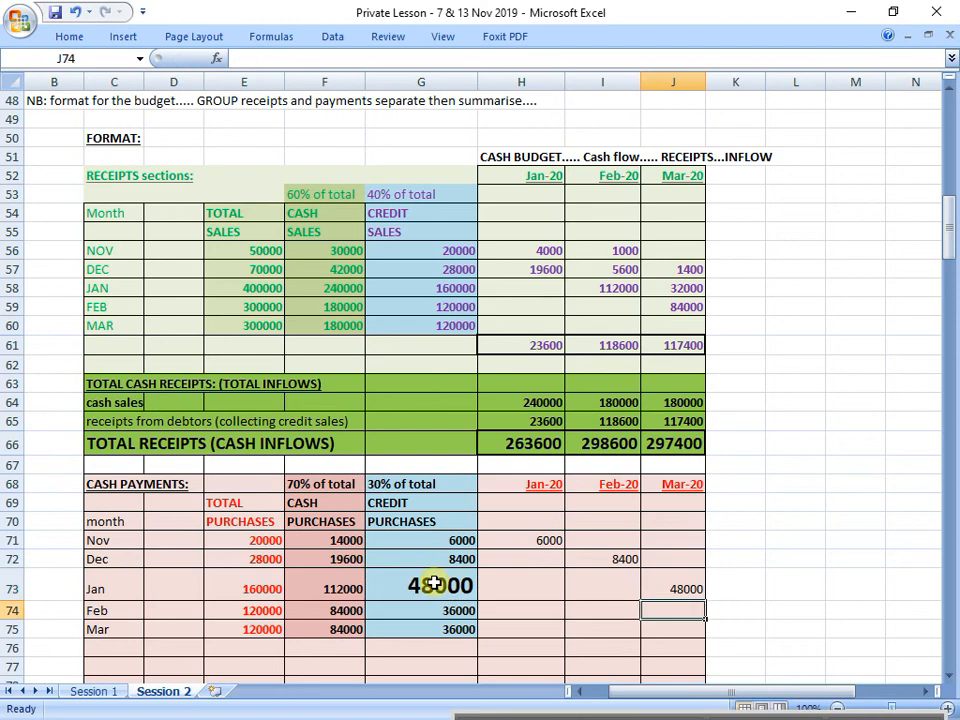
Step: Copy the formatting of February's credit purchases cell G74 onto January's cell G73
{"action": "scroll", "coordinate": [430, 570], "scroll_direction": "down", "scroll_amount": 1}
{"action": "left_click", "coordinate": [446, 556]}
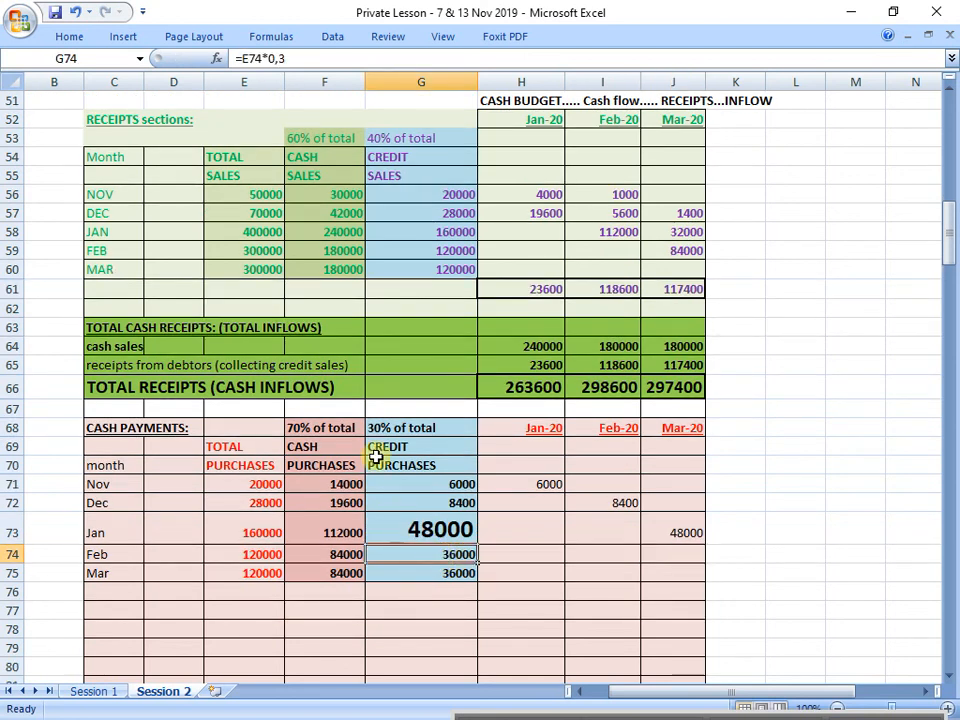
{"action": "left_click", "coordinate": [55, 39]}
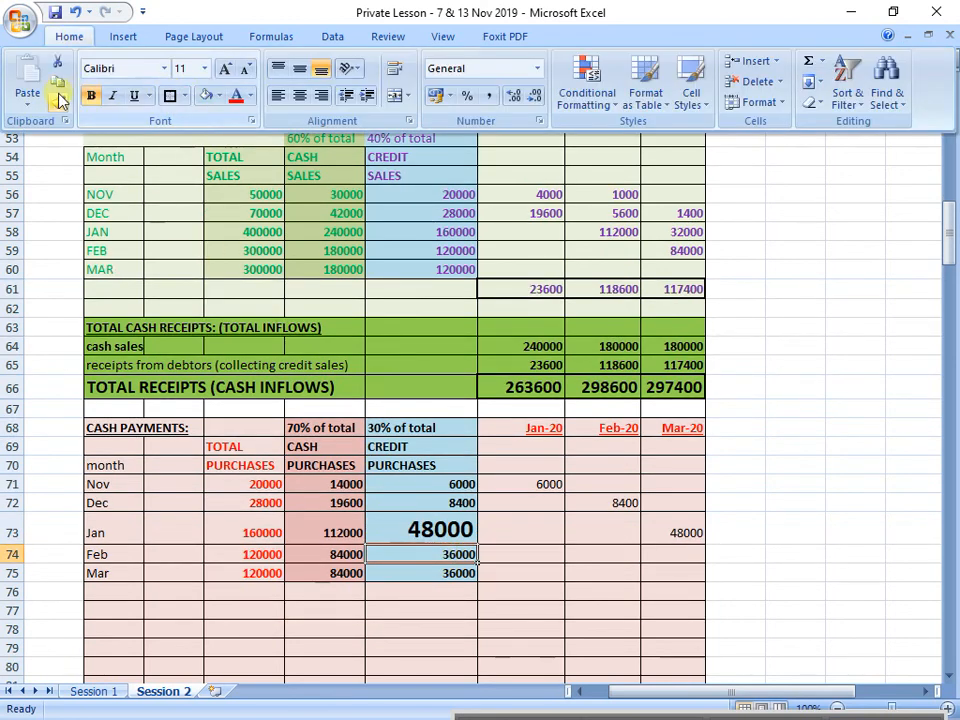
{"action": "left_click", "coordinate": [58, 100]}
{"action": "left_click", "coordinate": [442, 533]}
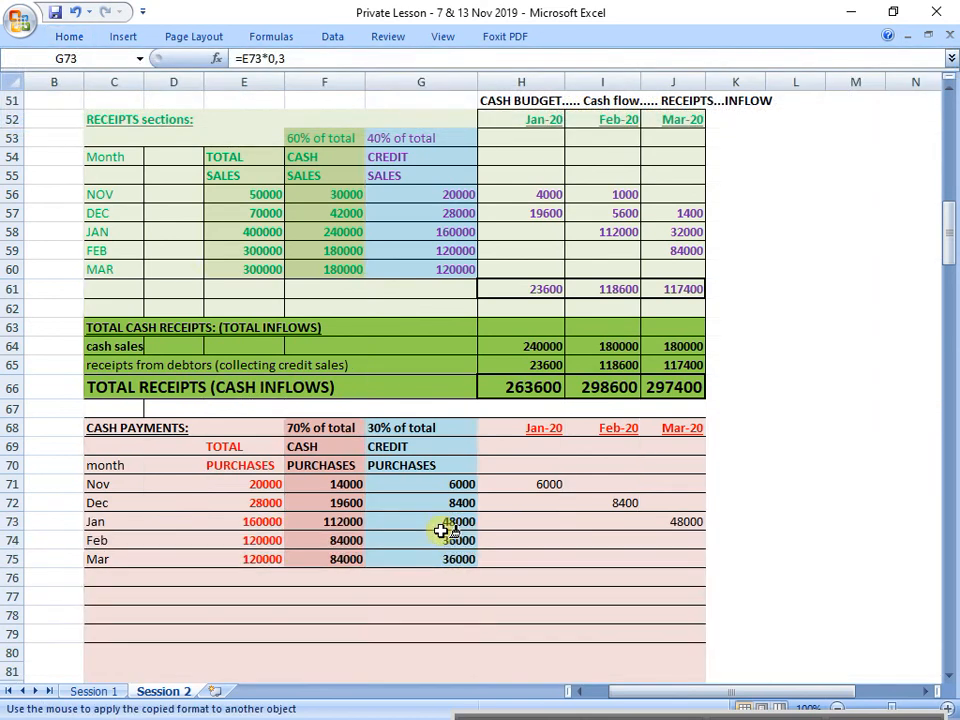
Step: Check February's and March's credit purchases in G74:G75 against the payment months of the quarter
{"action": "left_click", "coordinate": [11, 540]}
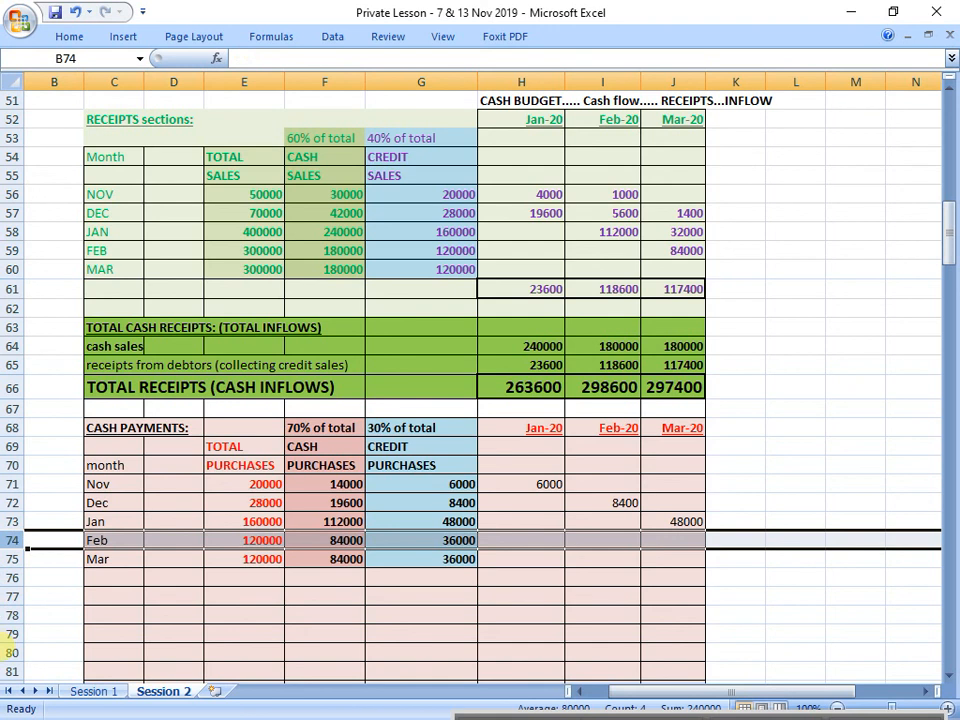
{"action": "left_click", "coordinate": [410, 563]}
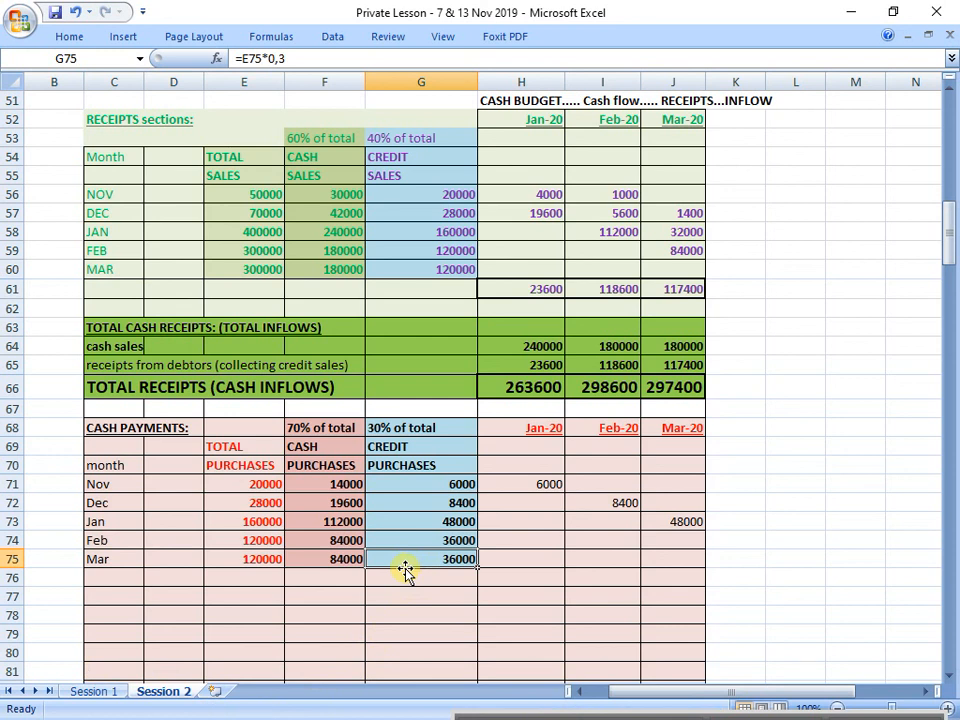
{"action": "left_click_drag", "start_coordinate": [530, 430], "coordinate": [501, 568]}
{"action": "left_click", "coordinate": [457, 540]}
{"action": "left_click_drag", "start_coordinate": [457, 540], "coordinate": [458, 551]}
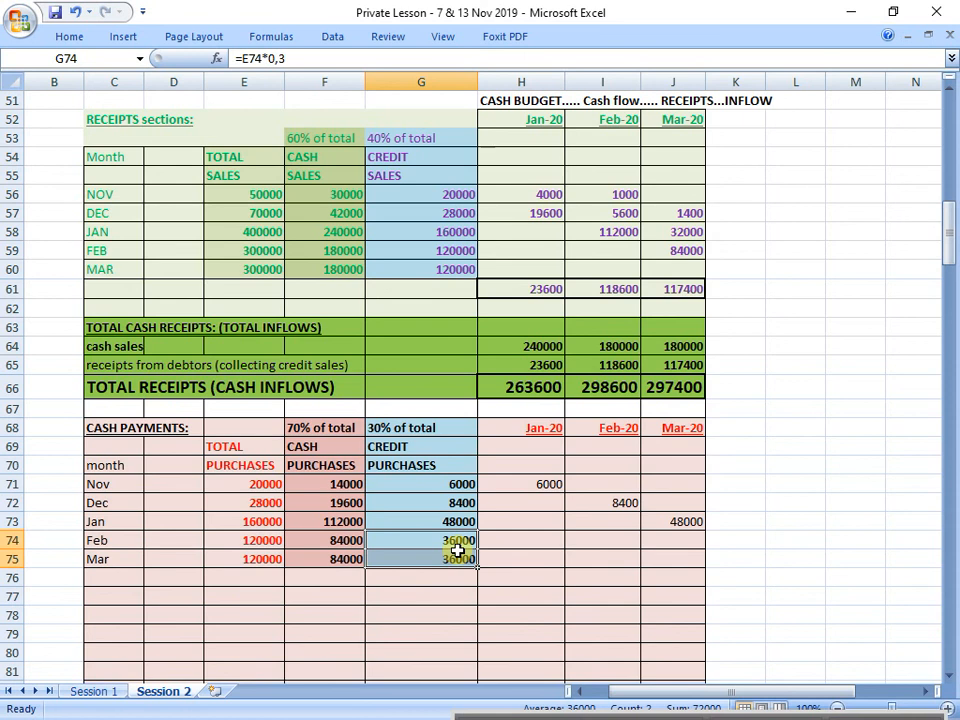
Step: Colour the scheduled credit purchase payments in H71:J74 red
{"action": "scroll", "coordinate": [455, 551], "scroll_direction": "down", "scroll_amount": 1}
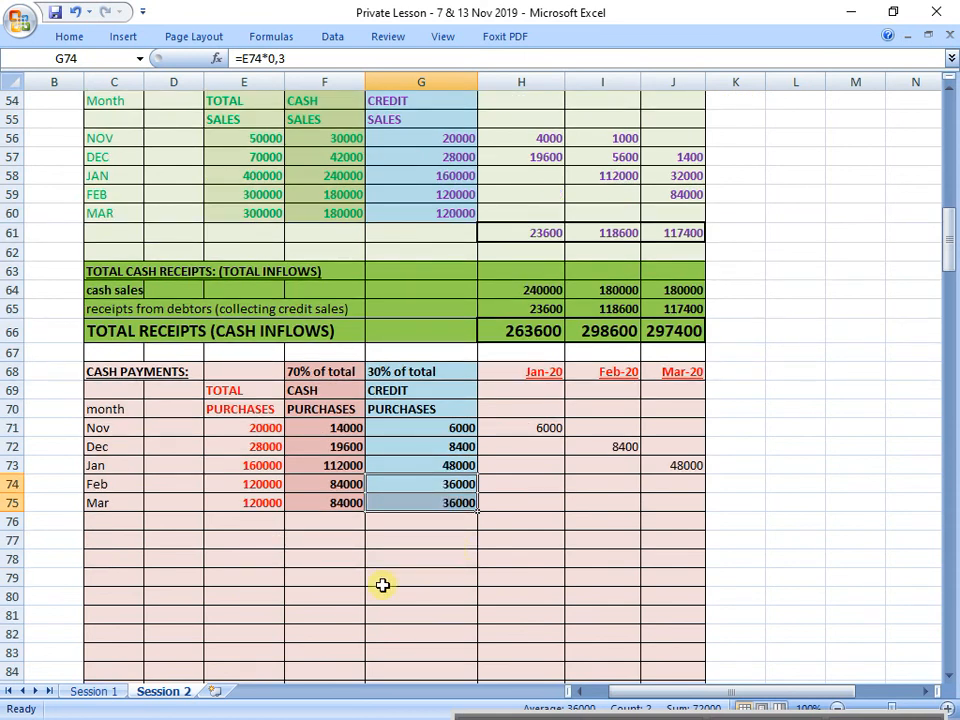
{"action": "left_click_drag", "start_coordinate": [534, 427], "coordinate": [668, 479]}
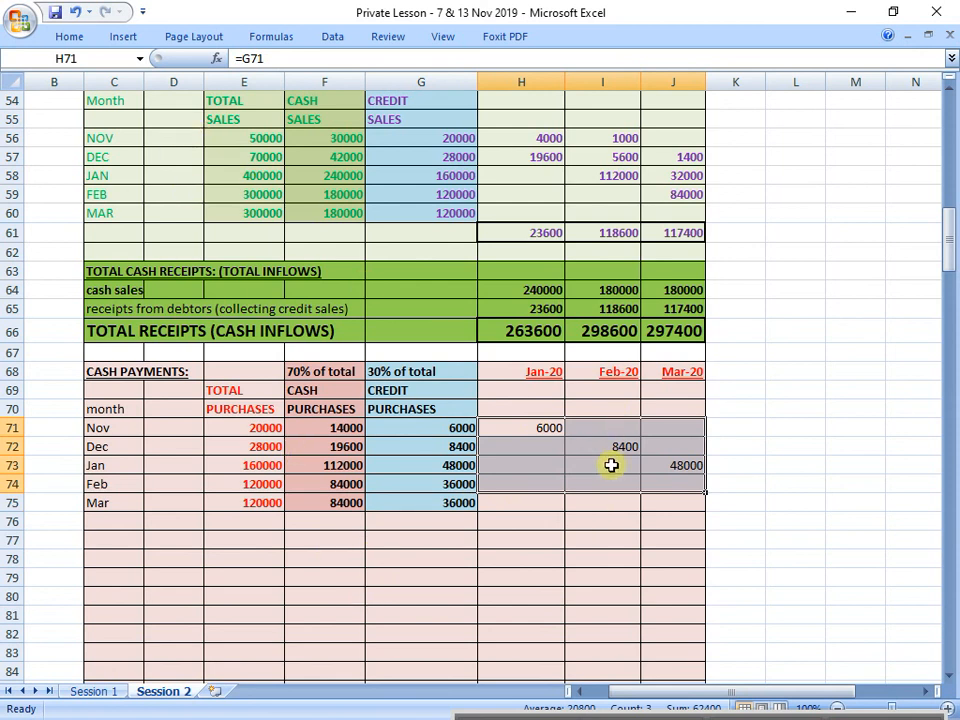
{"action": "left_click", "coordinate": [70, 36]}
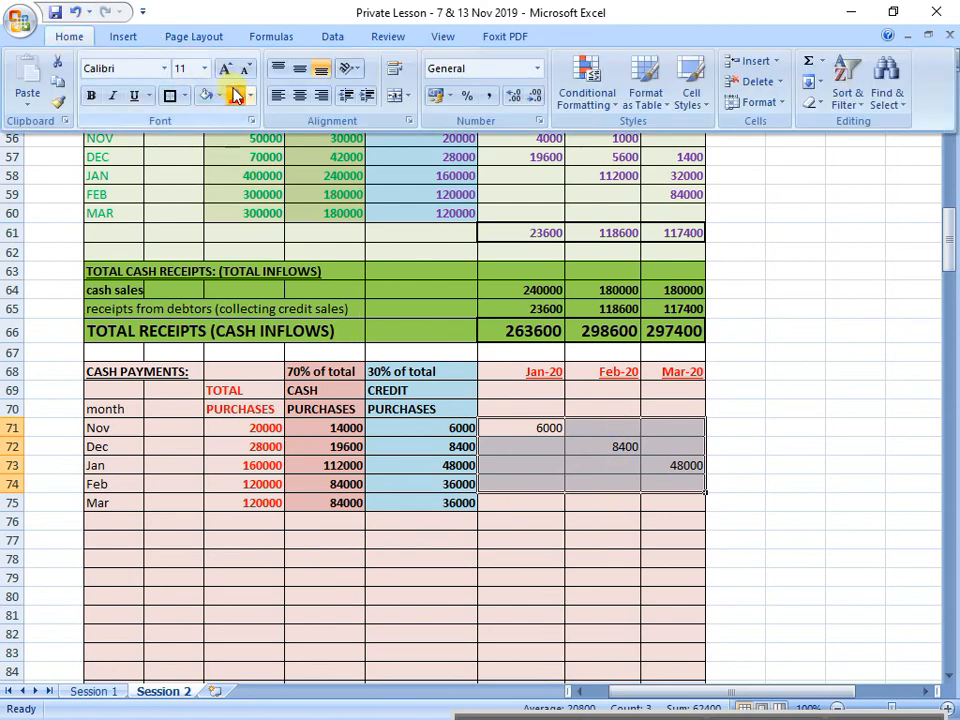
{"action": "left_click", "coordinate": [232, 94]}
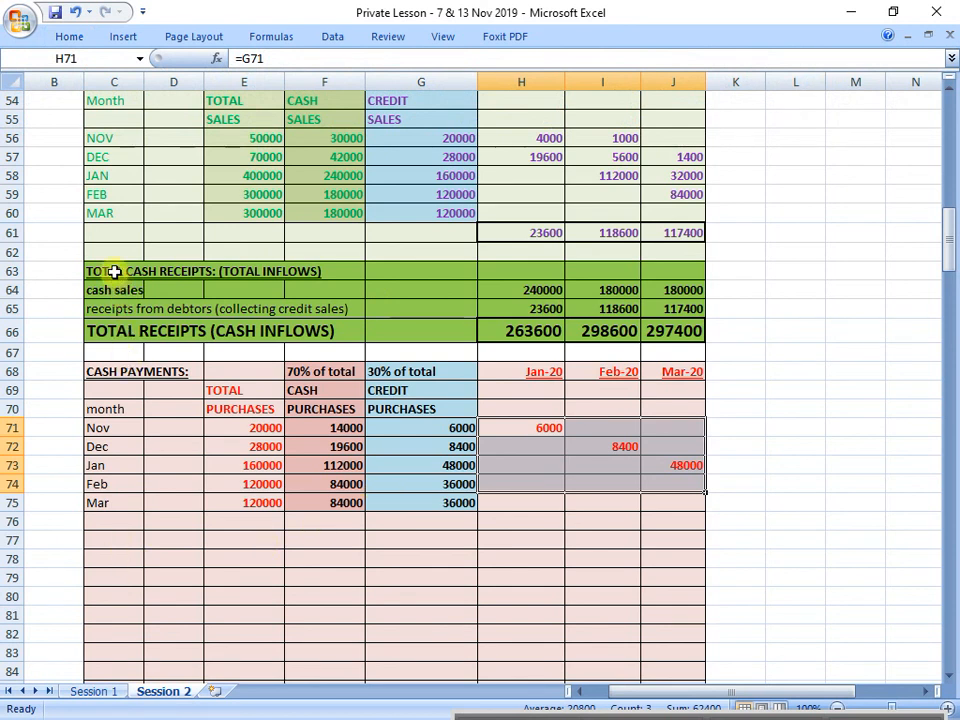
Step: Enter the heading "TOTAL CASH PAYMENTS: (TOTAL OUTFLOWS)" in C77 and make it bold and underlined
{"action": "left_click", "coordinate": [113, 537]}
{"action": "type", "text": "T"}
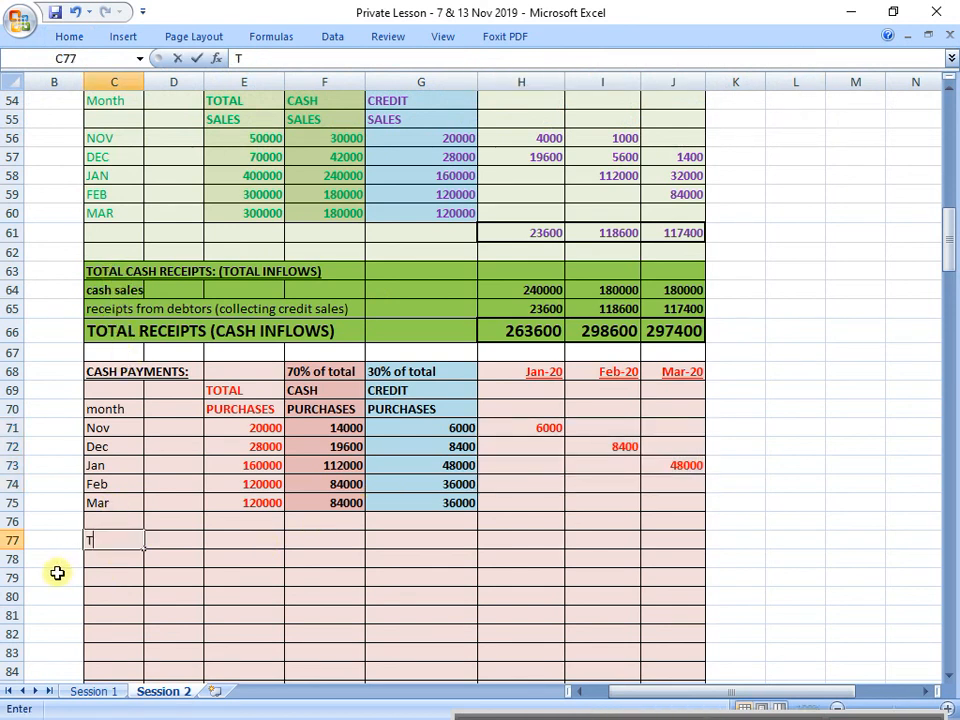
{"action": "type", "text": "OTAL CASH PAYMENTS"}
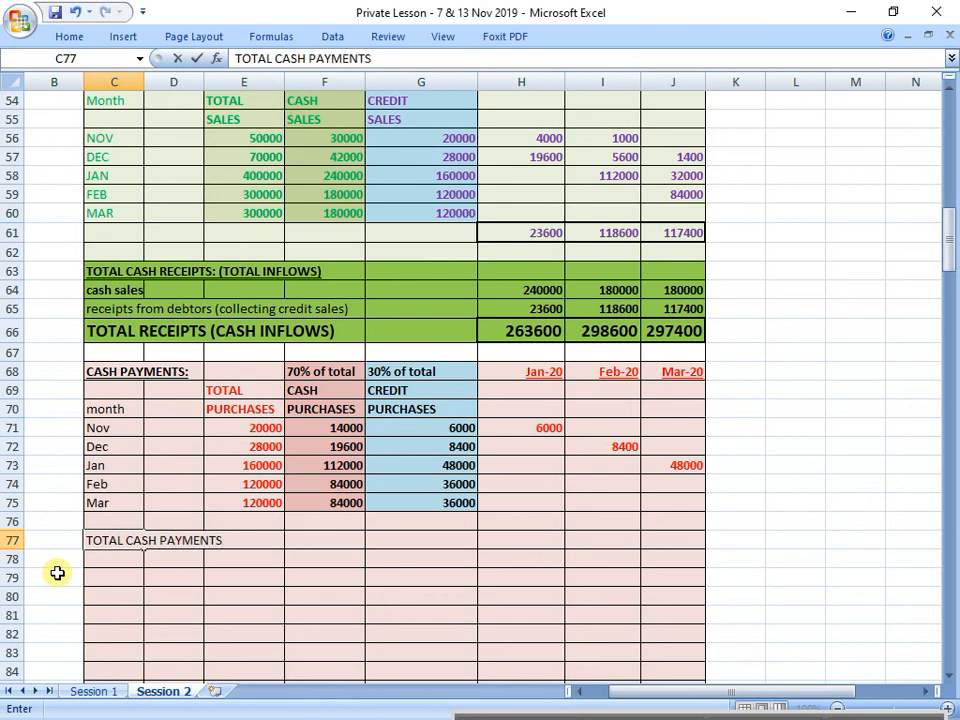
{"action": "type", "text": ": (TOTAL OUTFLOWS)"}
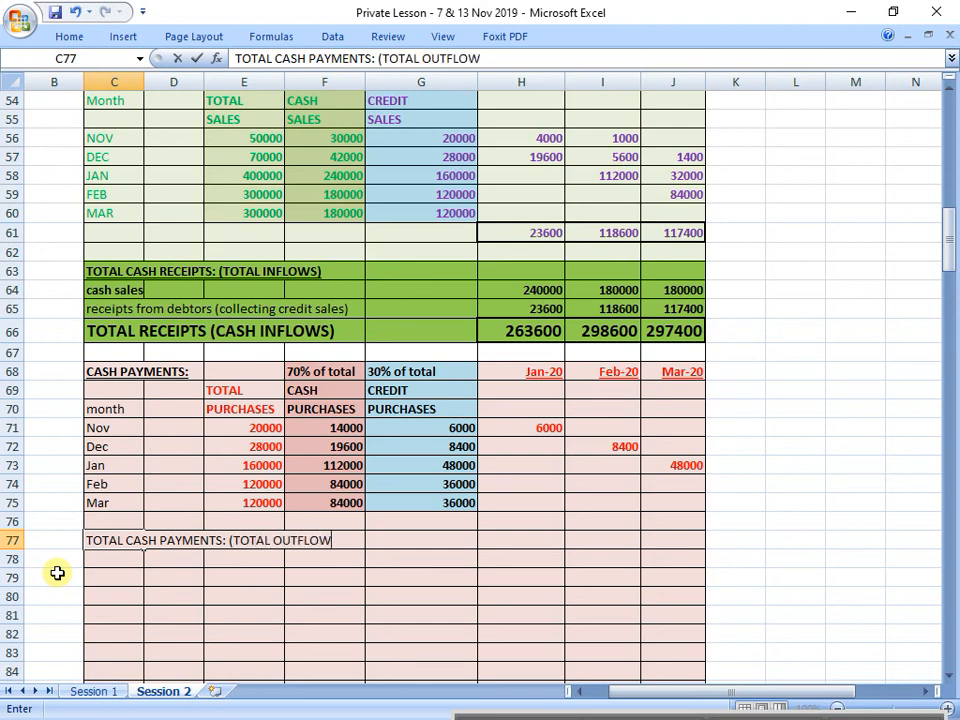
{"action": "key", "text": "Return"}
{"action": "key", "text": "Up"}
{"action": "key", "text": "ctrl+b"}
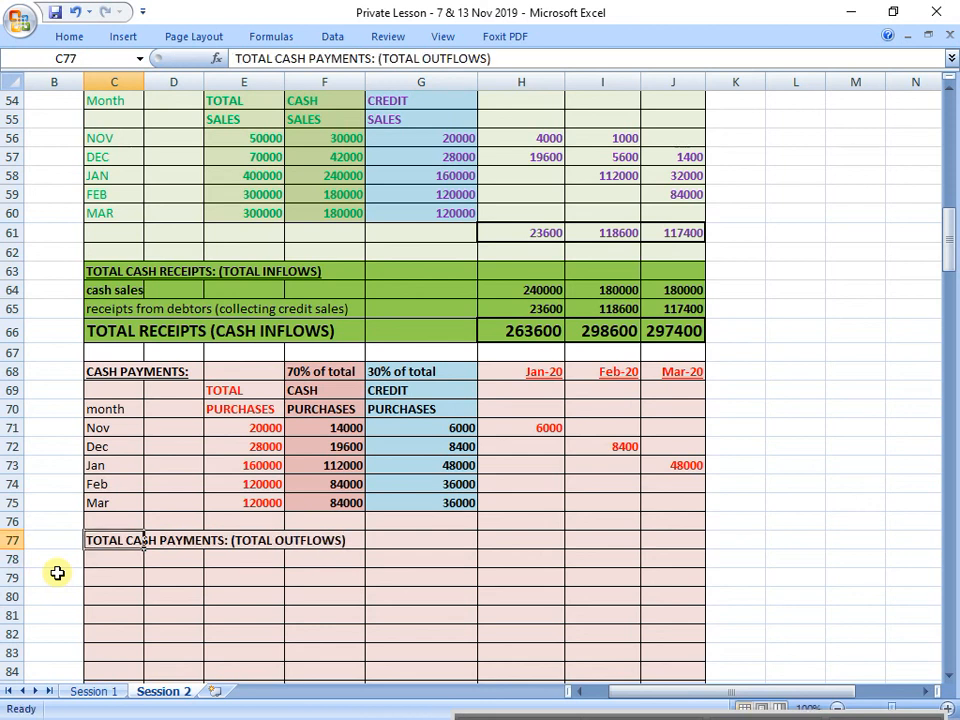
{"action": "key", "text": "ctrl+u"}
Step: Enter the label "cash purchases" in C78 below the total cash payments heading
{"action": "key", "text": "Down"}
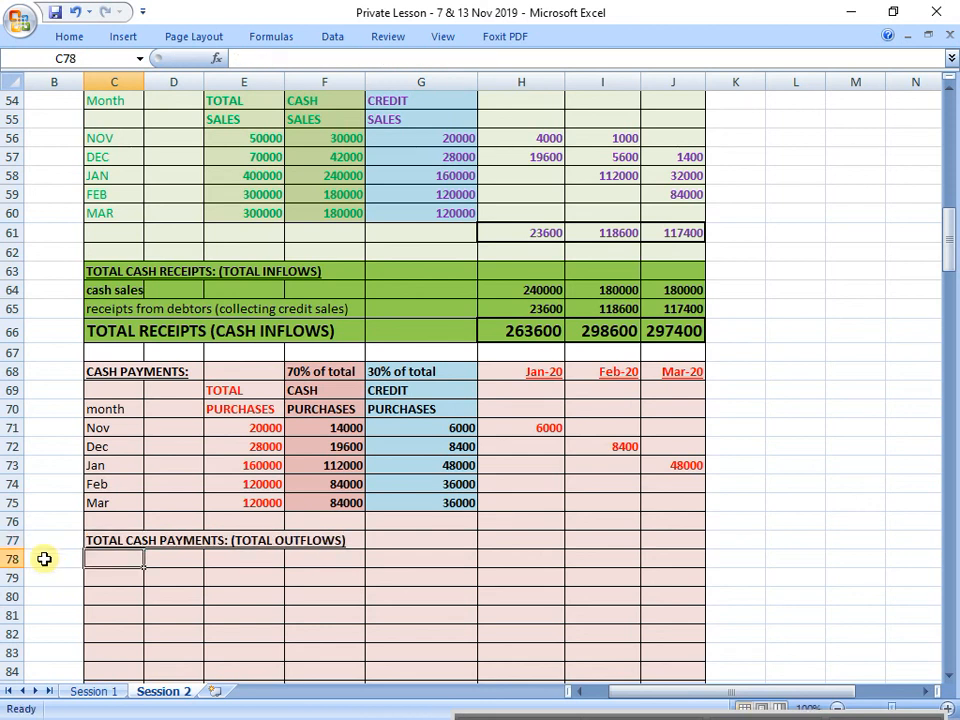
{"action": "type", "text": "cash p"}
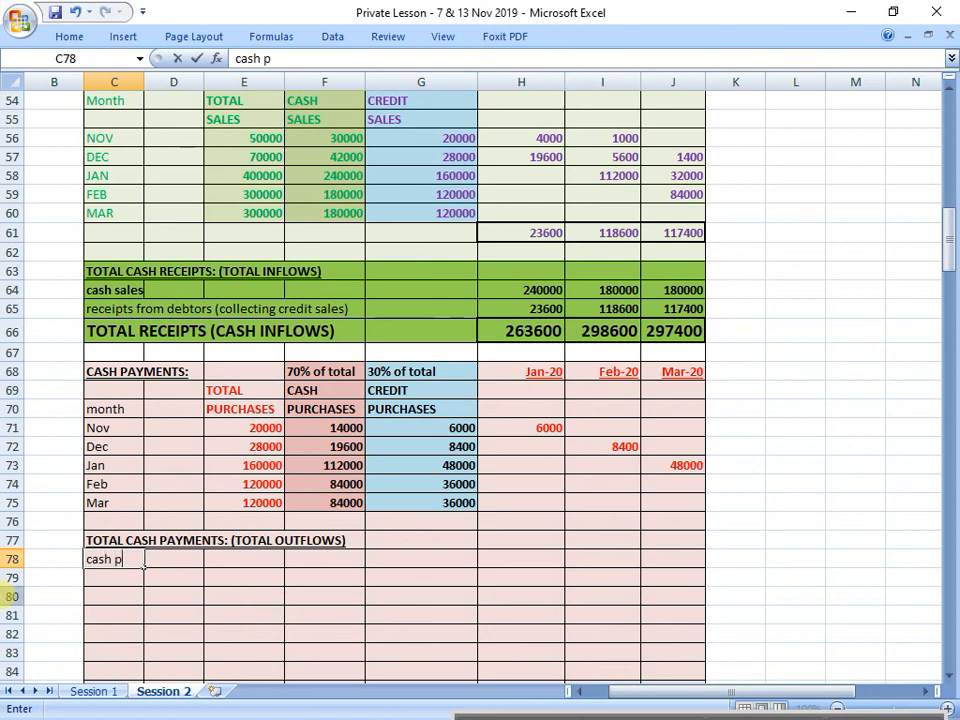
{"action": "type", "text": "urchases"}
{"action": "key", "text": "Return"}
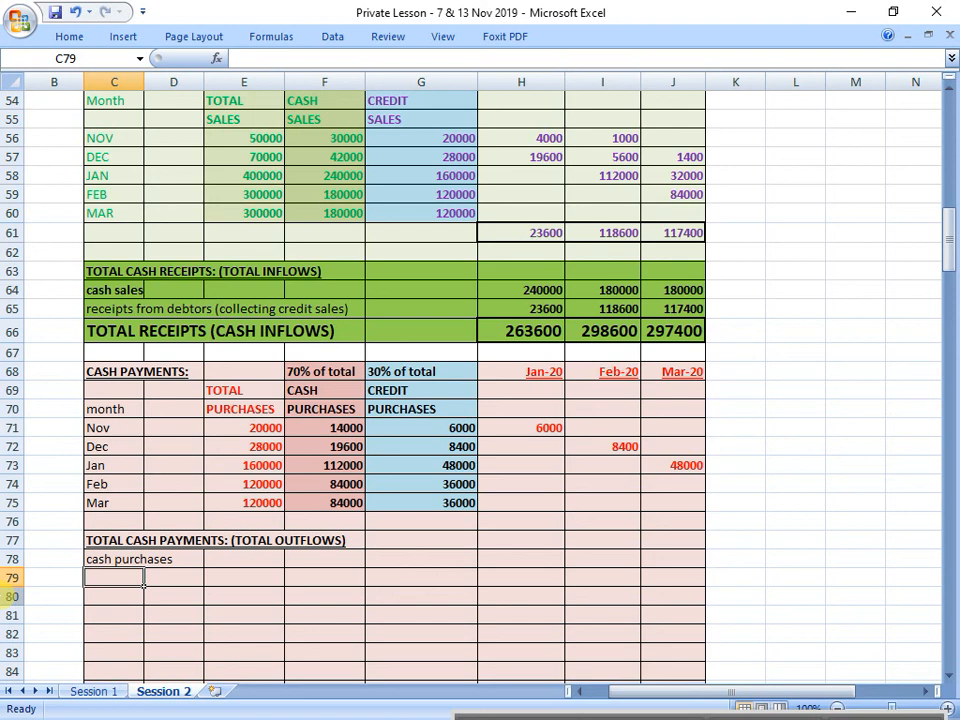
Step: Enter the label "payments to creditors (paying credit purchases)" in C79
{"action": "type", "text": "payments"}
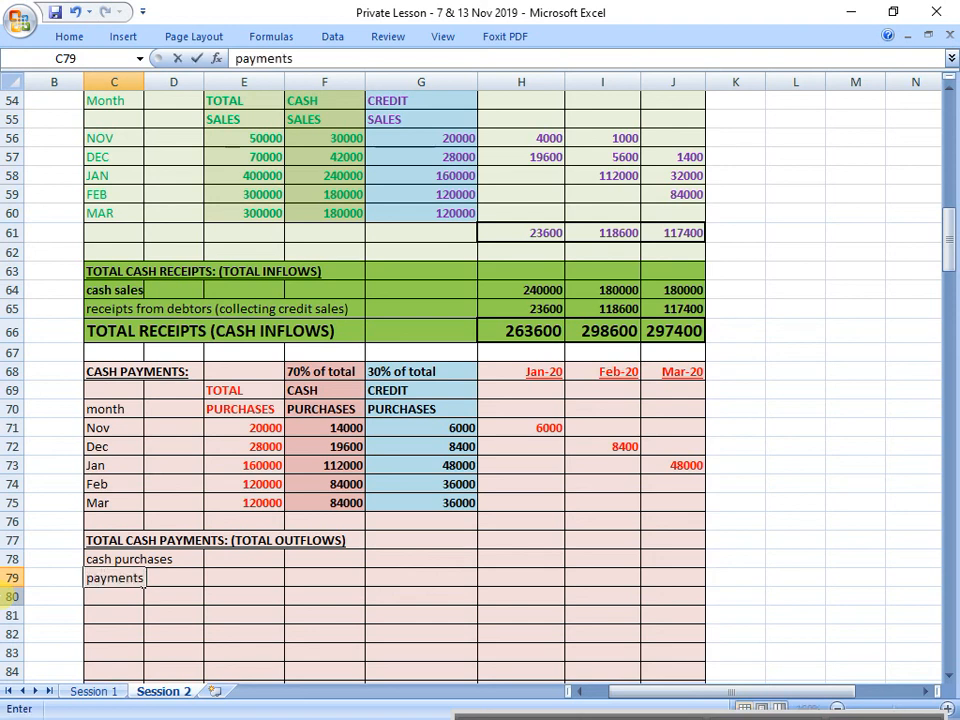
{"action": "type", "text": " to creditors"}
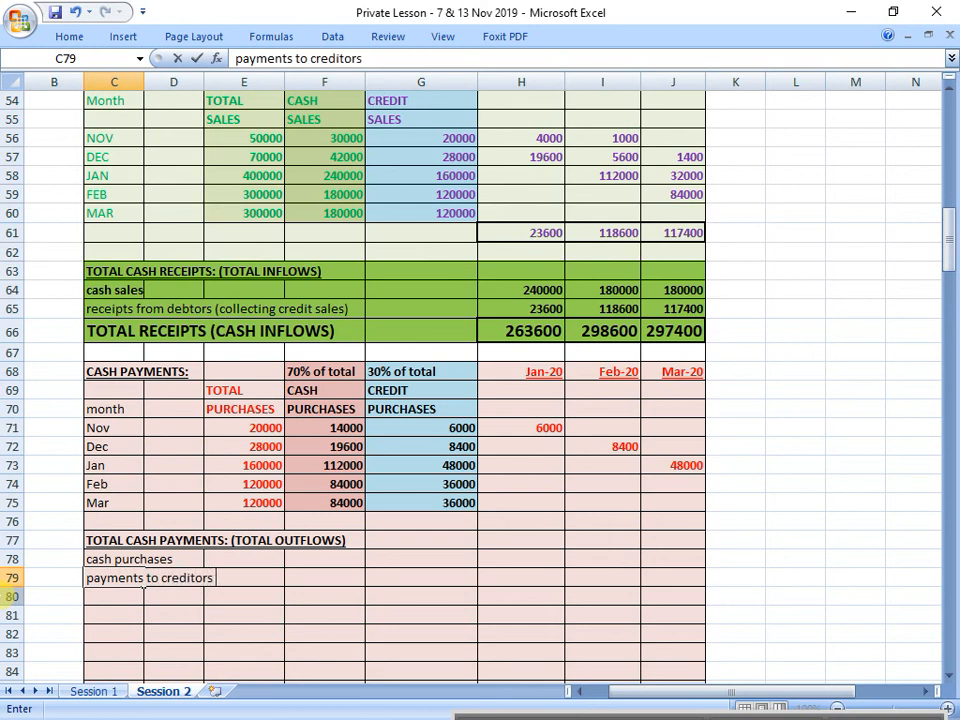
{"action": "type", "text": " (paying c"}
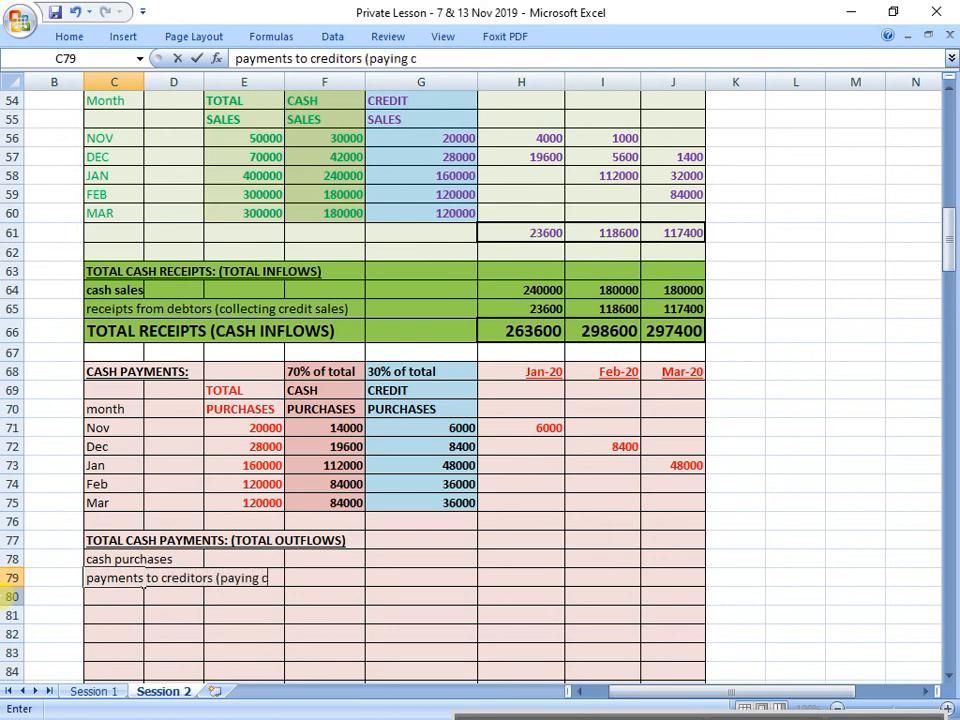
{"action": "type", "text": "redit purc"}
{"action": "type", "text": "hase"}
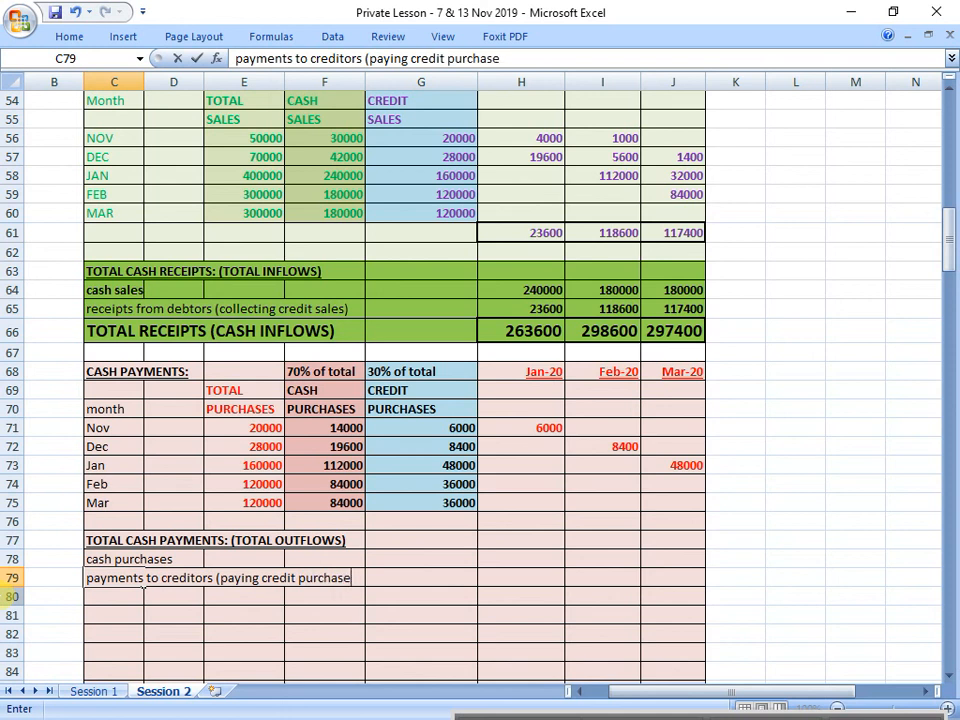
{"action": "type", "text": "s)"}
{"action": "key", "text": "Return"}
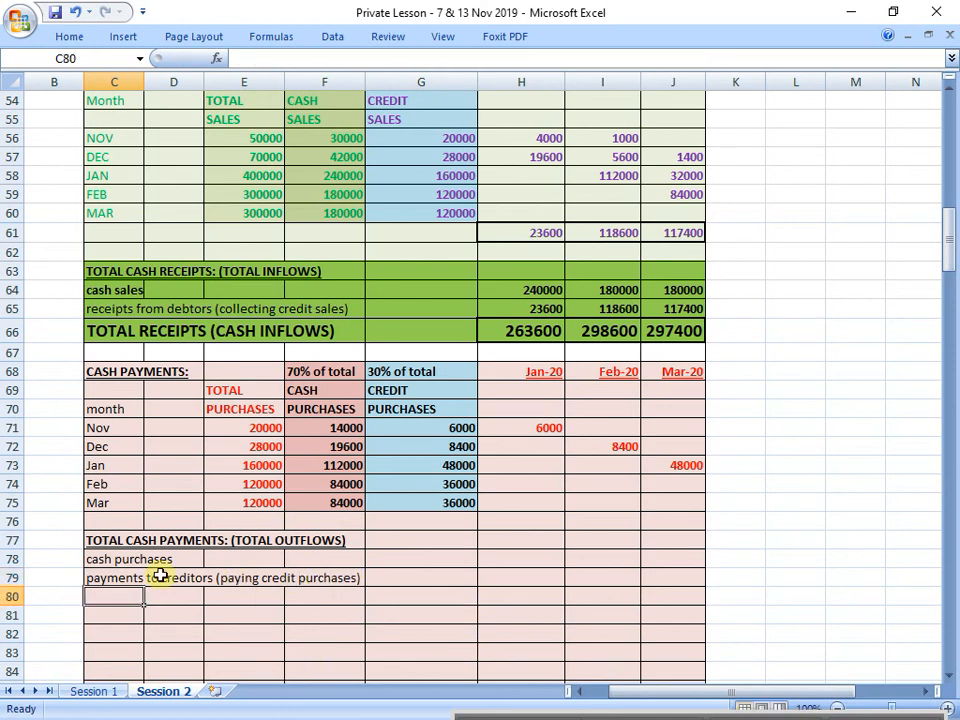
Step: Fill the total cash payments block C77:J85 with a darker red shade than the purchases table above
{"action": "left_click_drag", "start_coordinate": [129, 538], "coordinate": [658, 681]}
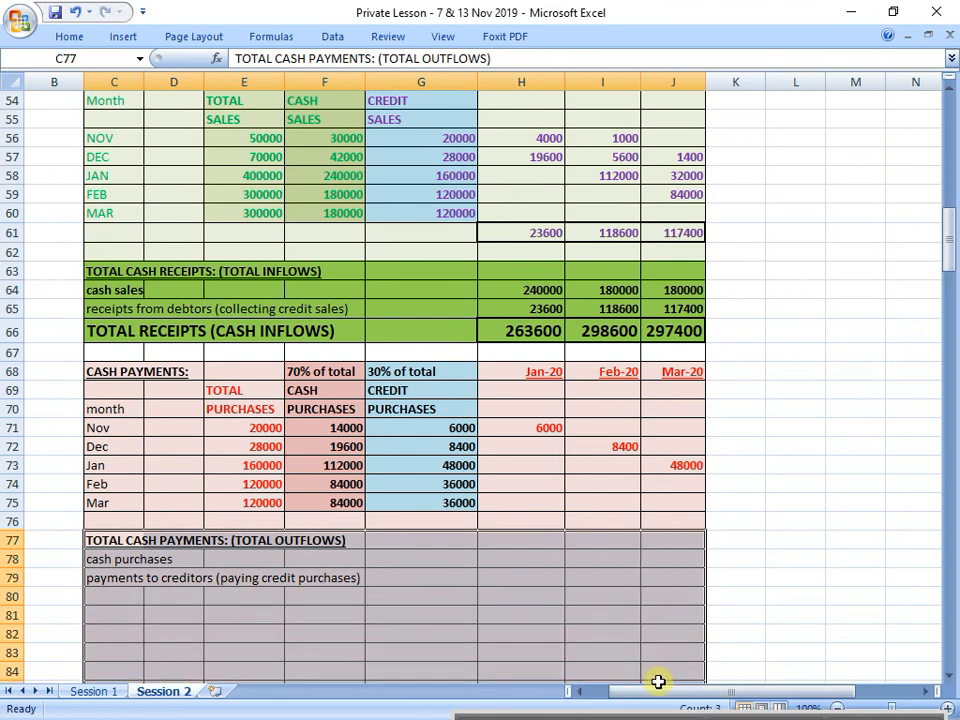
{"action": "left_click", "coordinate": [70, 37]}
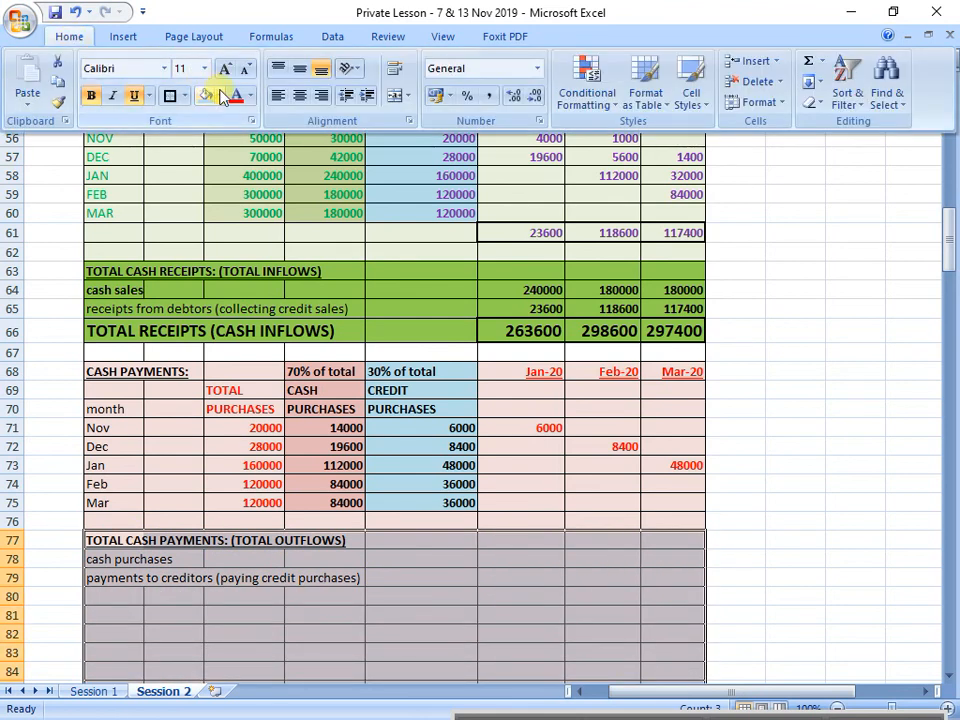
{"action": "left_click", "coordinate": [220, 95]}
{"action": "left_click", "coordinate": [283, 176]}
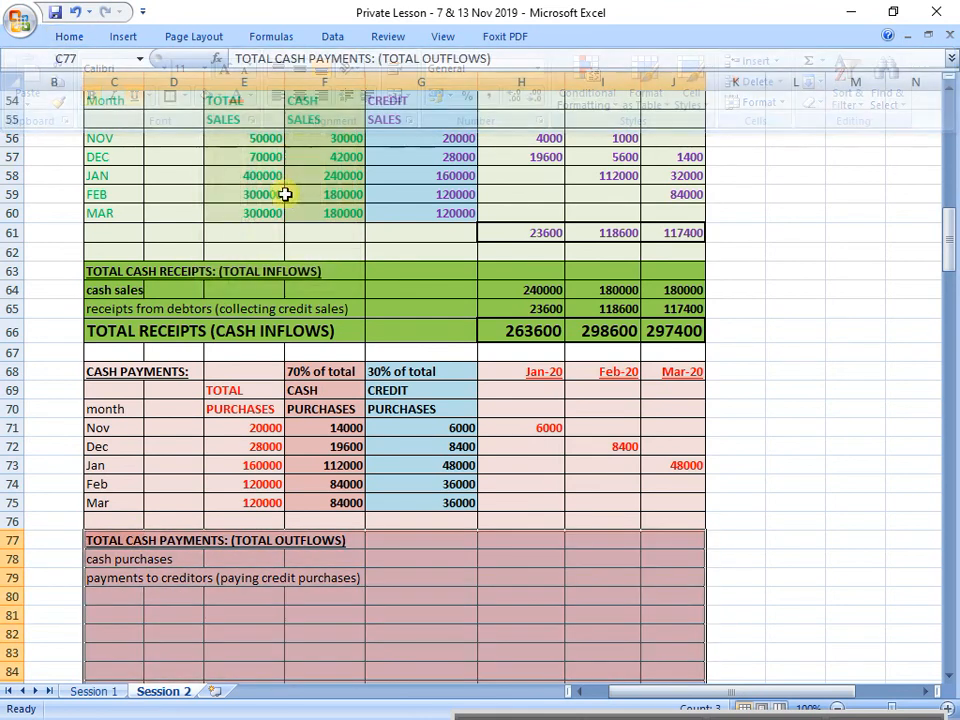
{"action": "left_click", "coordinate": [433, 521]}
{"action": "scroll", "coordinate": [433, 545], "scroll_direction": "down", "scroll_amount": 1}
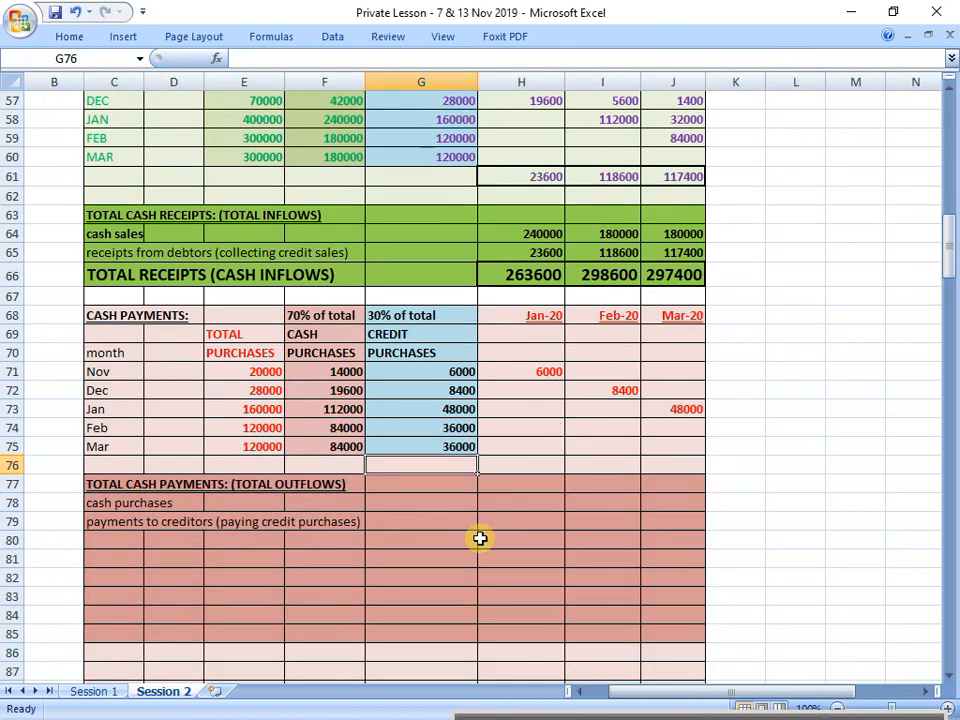
{"action": "scroll", "coordinate": [481, 537], "scroll_direction": "down", "scroll_amount": 1}
Step: Link January's cash purchases payment in H78 to the purchases table with the formula =F73
{"action": "left_click", "coordinate": [540, 444]}
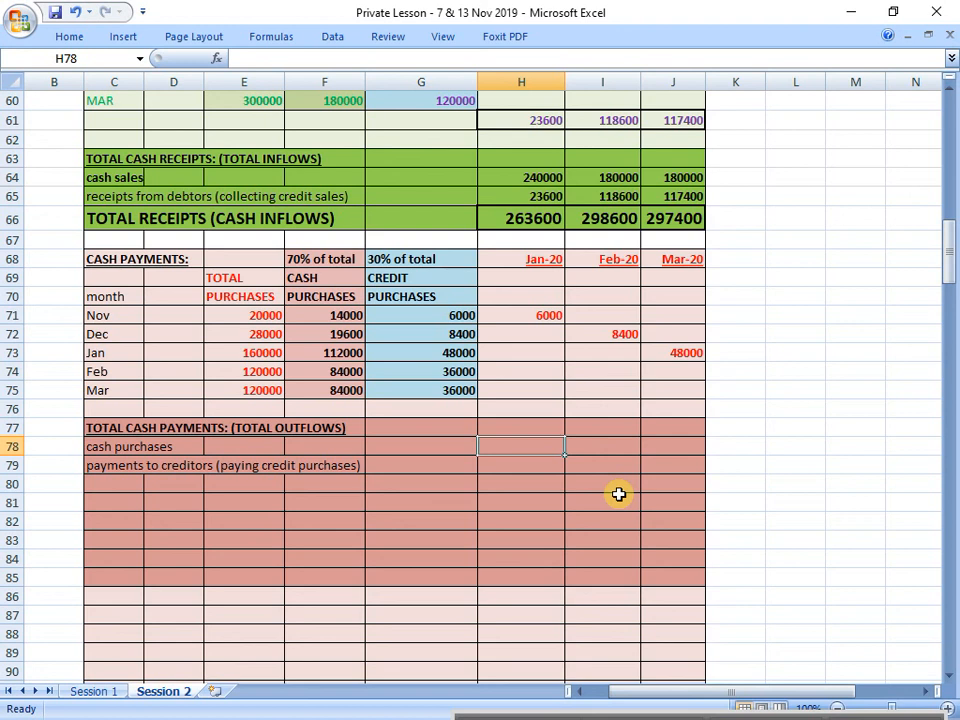
{"action": "left_click_drag", "start_coordinate": [146, 447], "coordinate": [667, 454]}
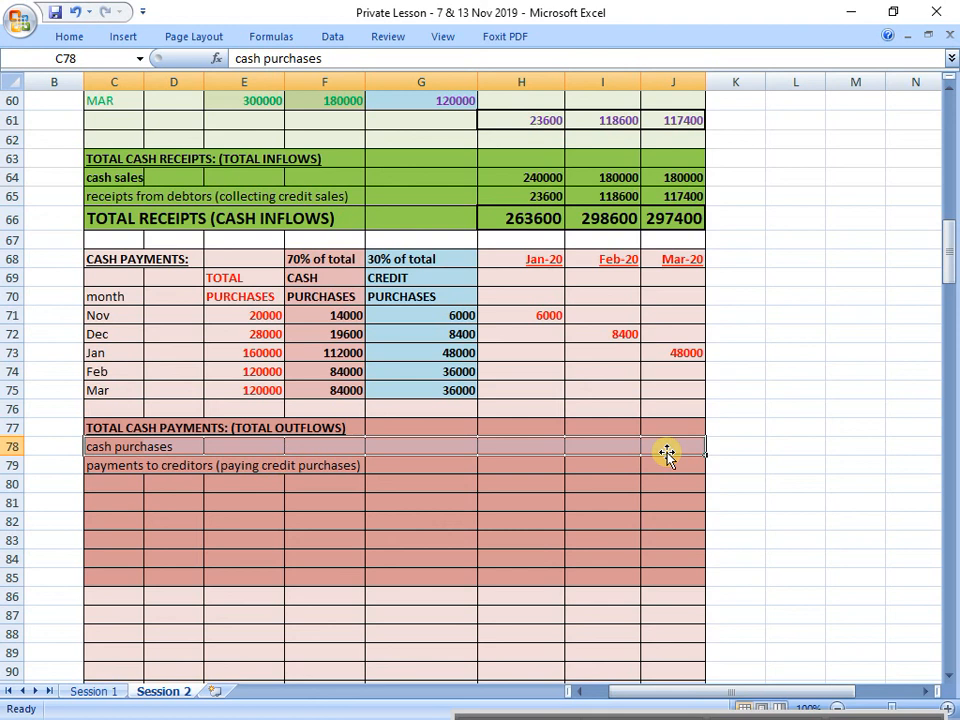
{"action": "left_click", "coordinate": [518, 448]}
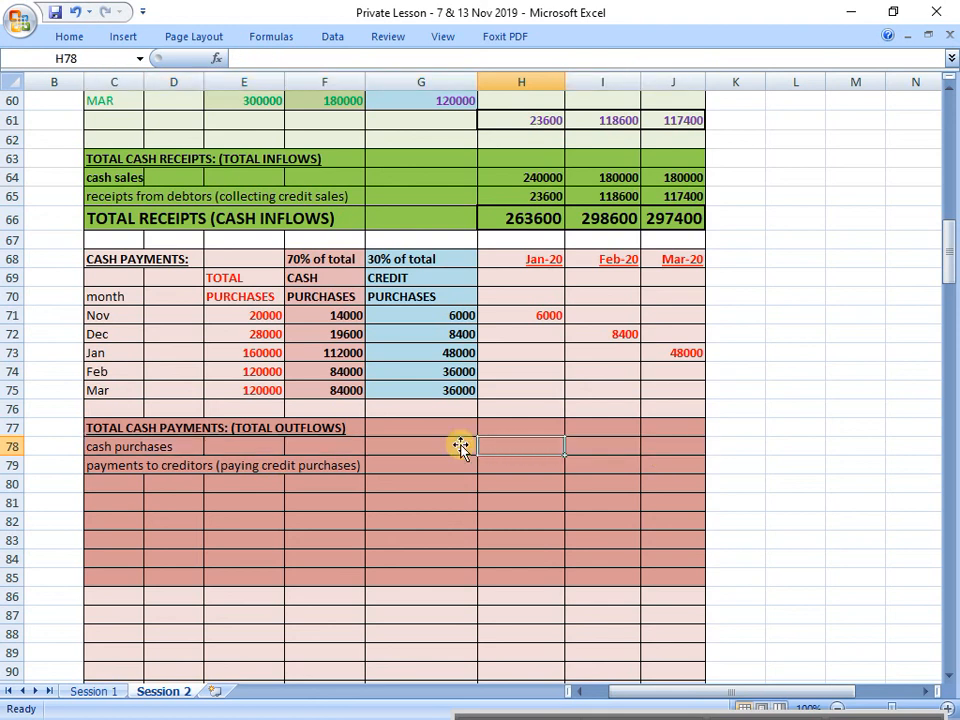
{"action": "type", "text": "="}
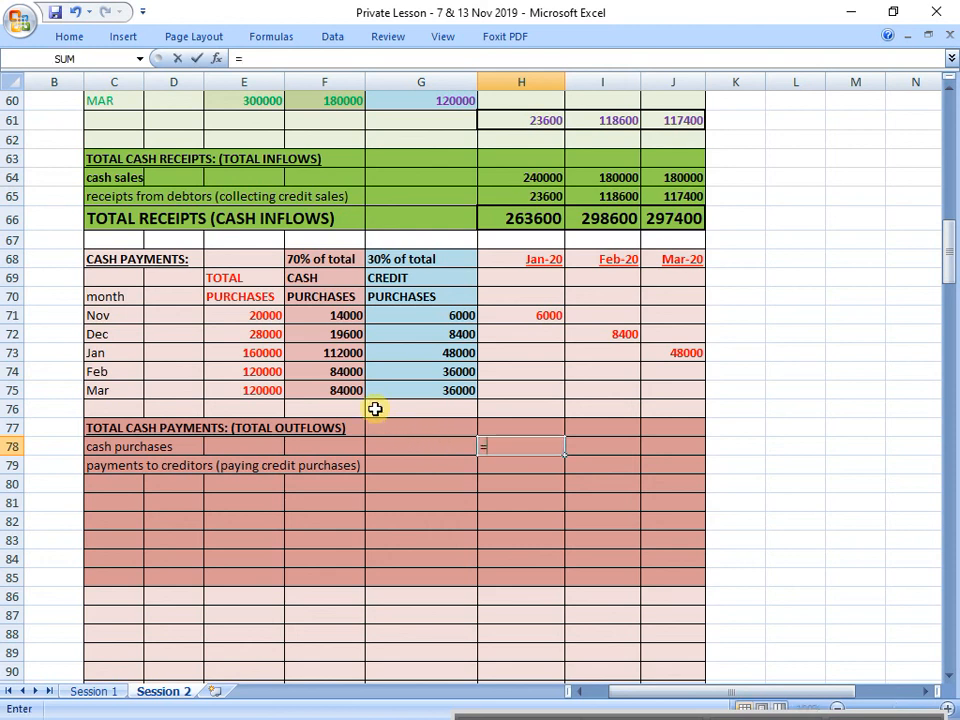
{"action": "left_click", "coordinate": [328, 350]}
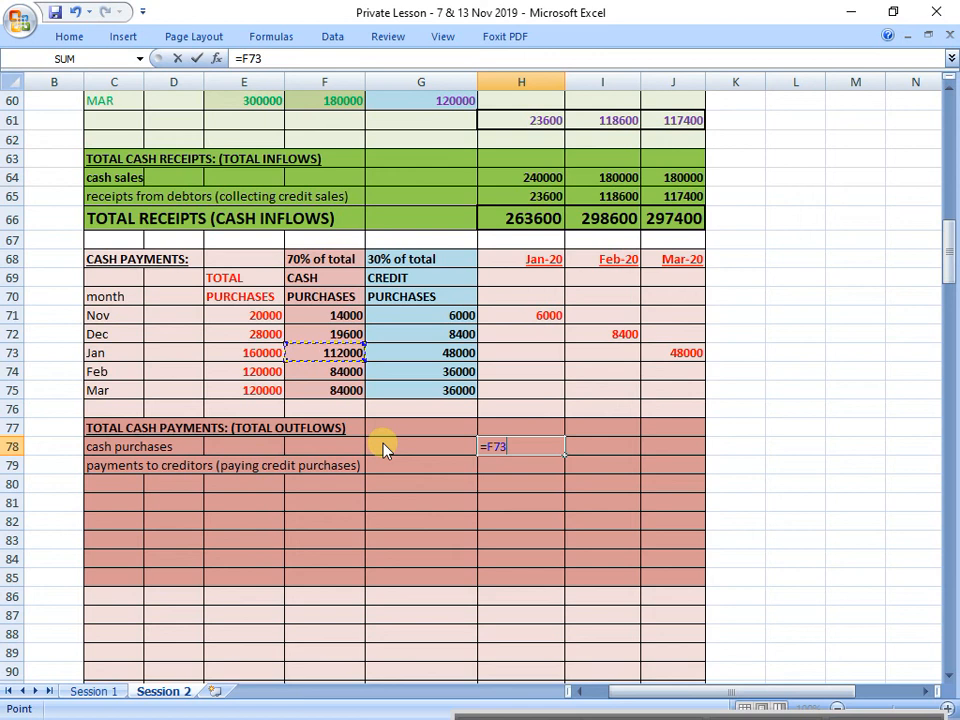
{"action": "key", "text": "Return"}
{"action": "key", "text": "Up"}
{"action": "key", "text": "Right"}
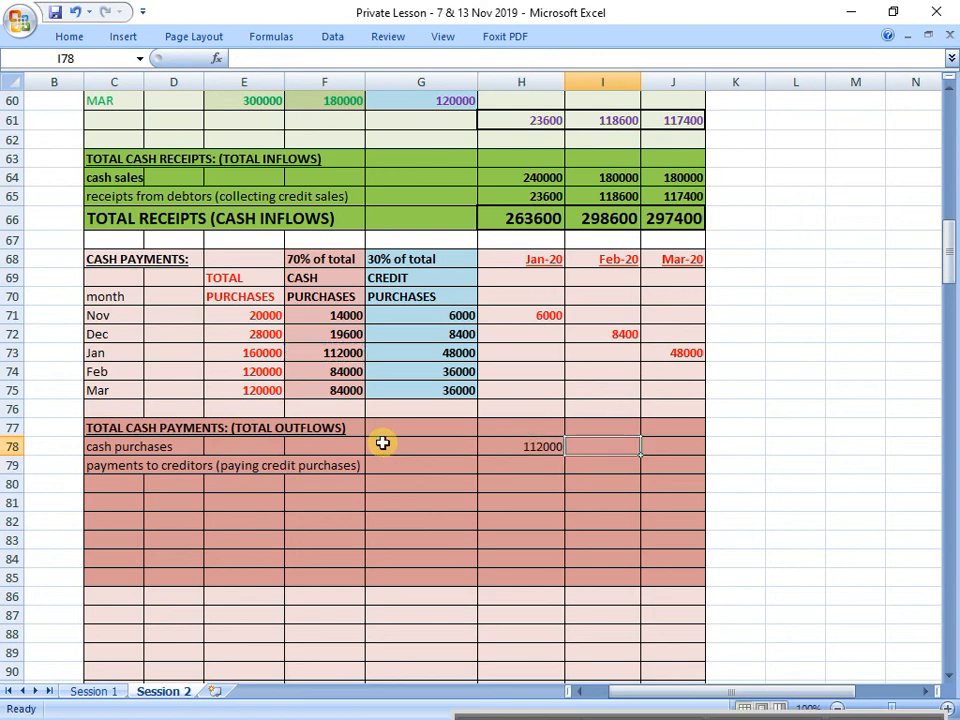
Step: Link February's cash purchases payment in I78 to February's cash purchases figure in column F
{"action": "type", "text": "="}
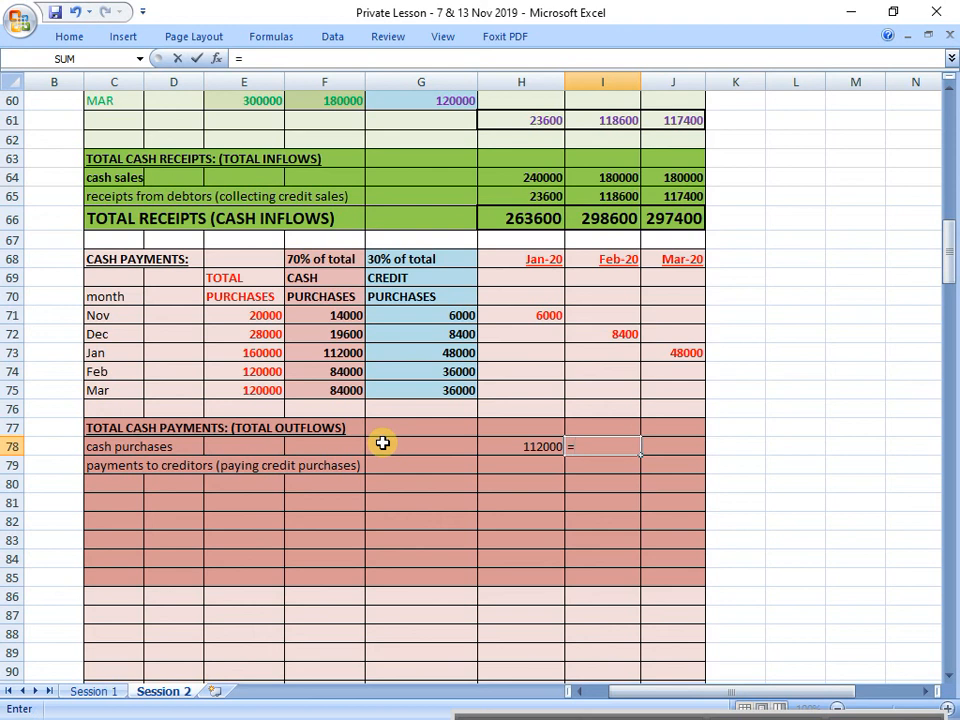
{"action": "key", "text": "Up"}
{"action": "key", "text": "Up"}
{"action": "key", "text": "Up"}
{"action": "key", "text": "Up"}
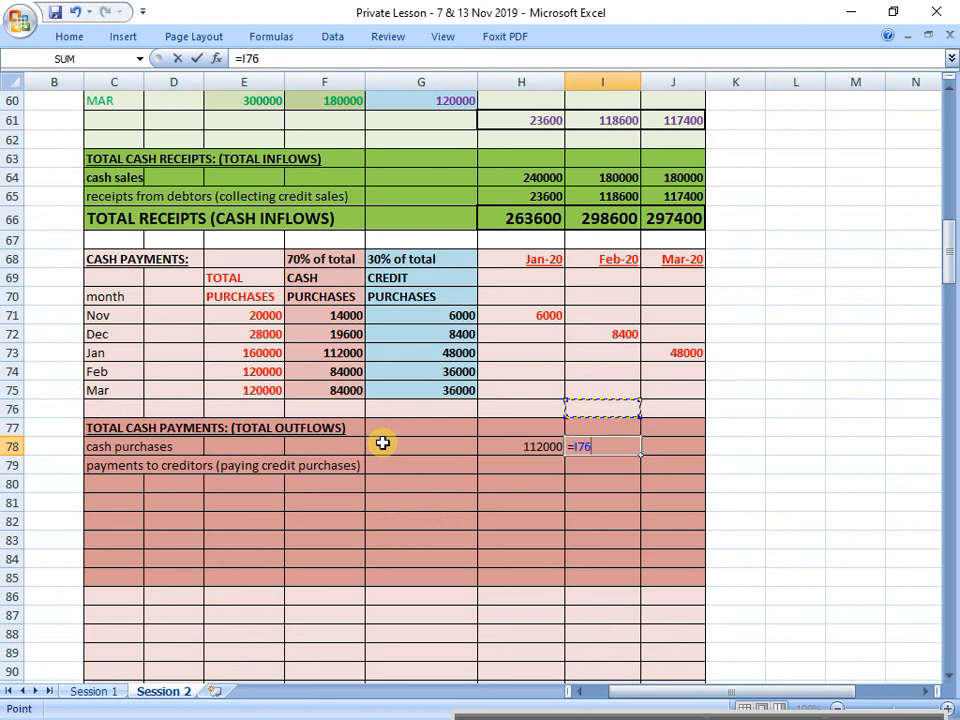
{"action": "key", "text": "Left"}
{"action": "key", "text": "Left"}
{"action": "key", "text": "Left"}
{"action": "key", "text": "Return"}
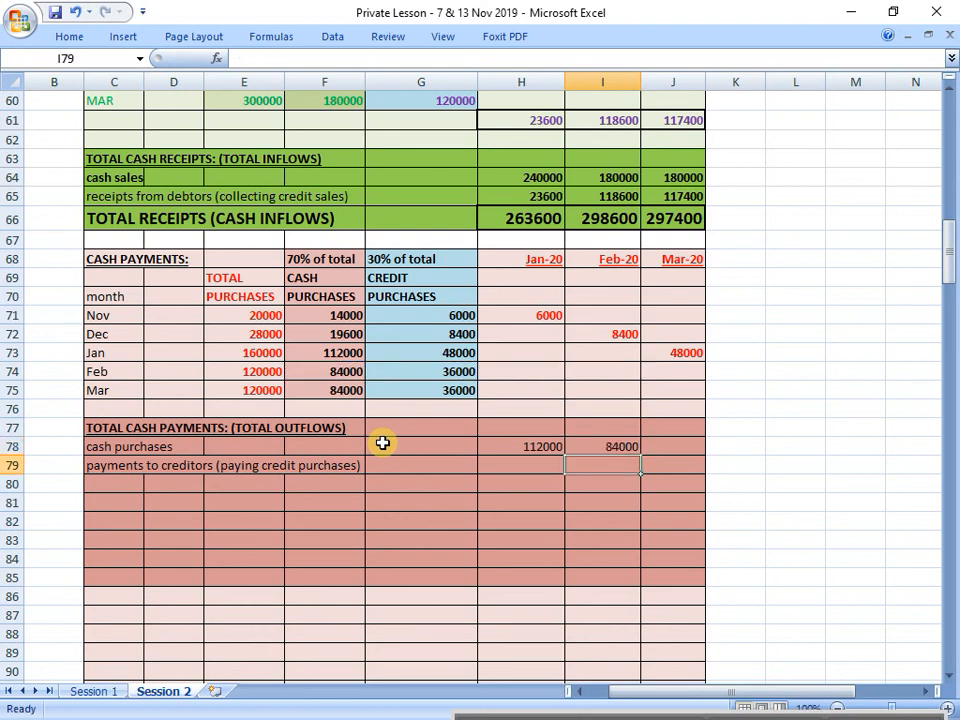
Step: Link March's cash purchases payment in J78 to the purchases table with the formula =F75
{"action": "key", "text": "Up"}
{"action": "key", "text": "Right"}
{"action": "type", "text": "="}
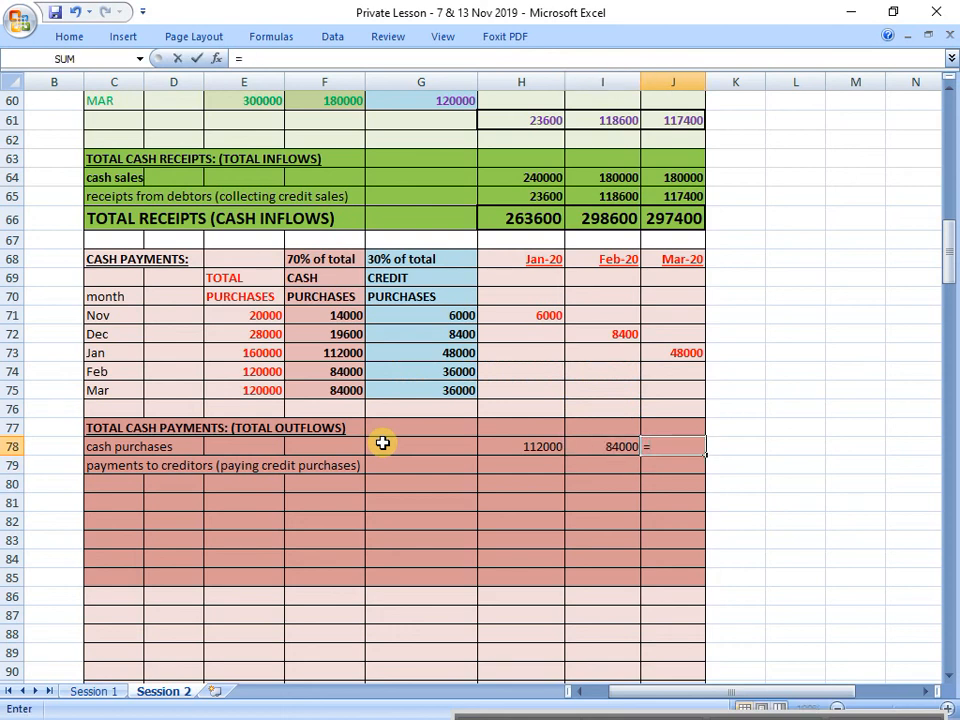
{"action": "key", "text": "Up"}
{"action": "key", "text": "Up"}
{"action": "key", "text": "Up"}
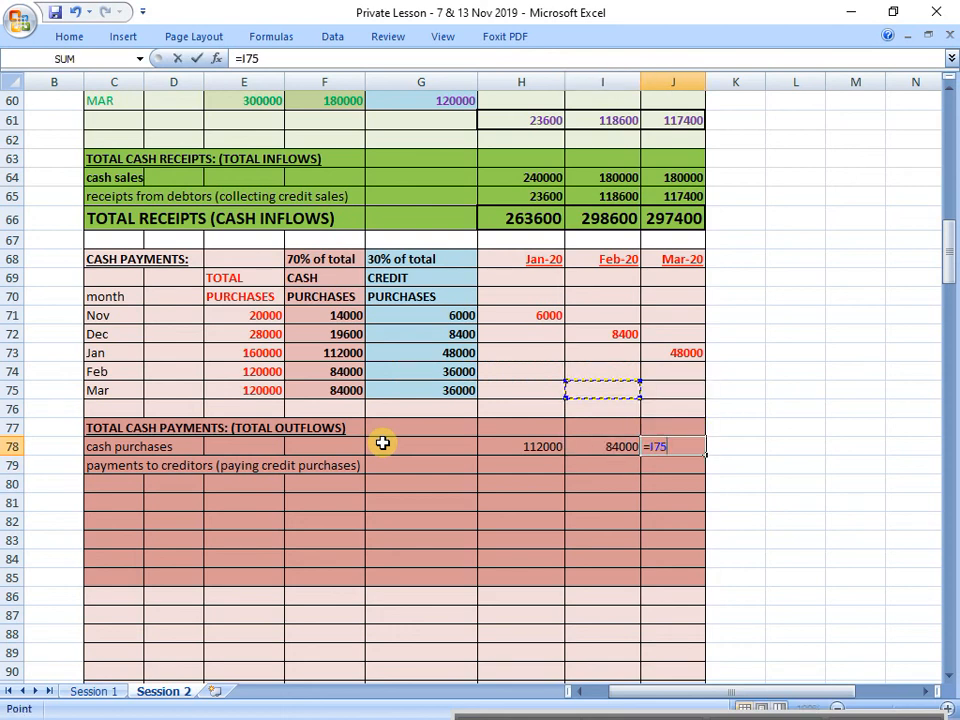
{"action": "key", "text": "Left"}
{"action": "key", "text": "Left"}
{"action": "key", "text": "Left"}
{"action": "key", "text": "Left"}
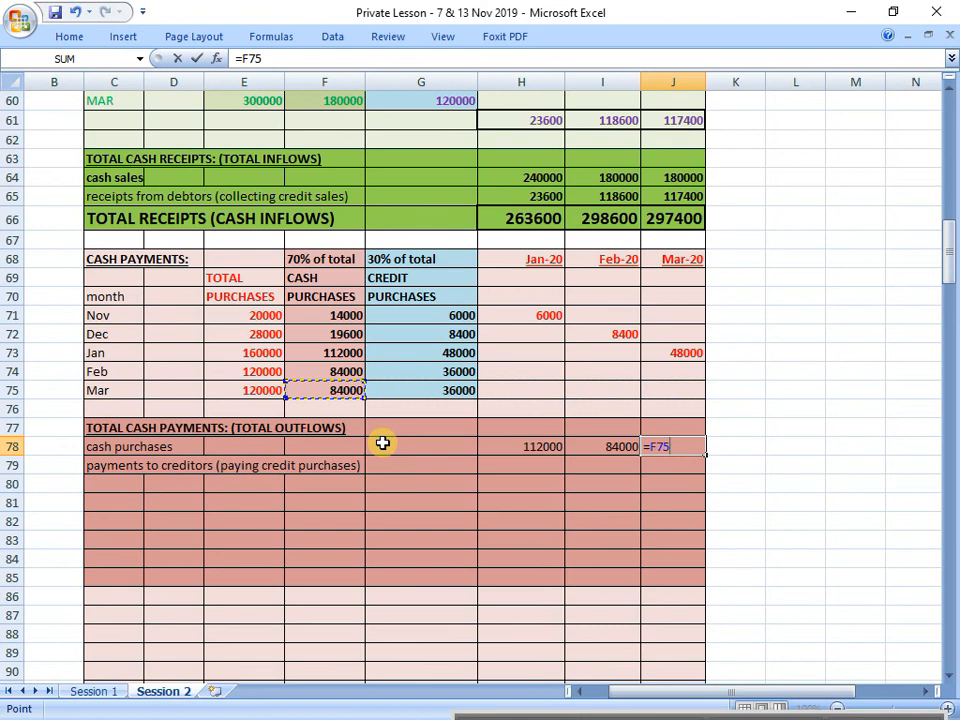
{"action": "key", "text": "Return"}
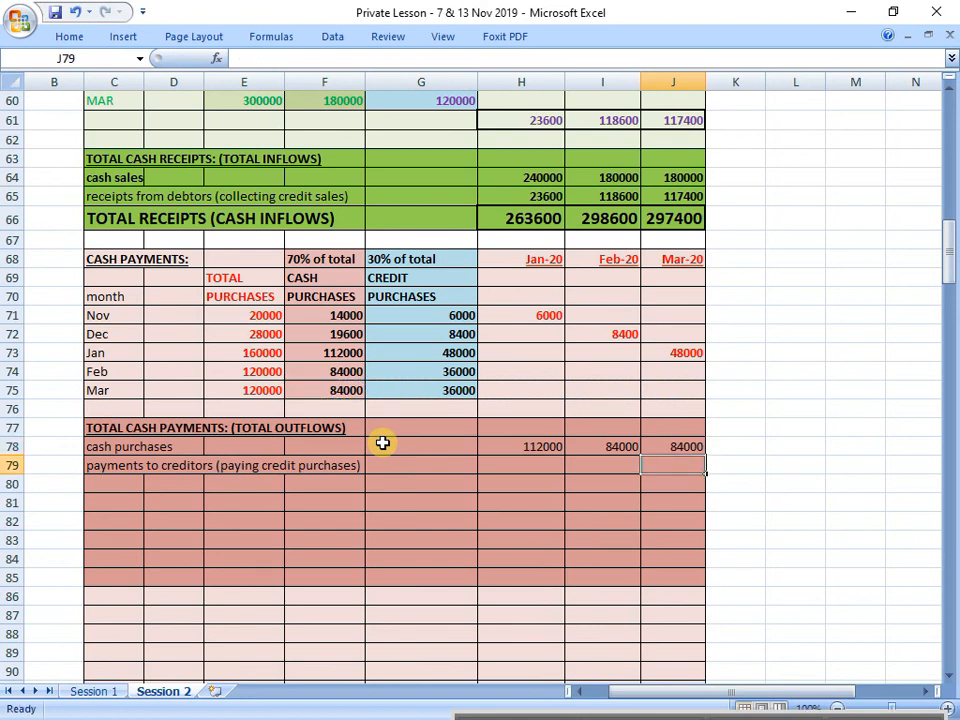
Step: Examine the payments to creditors row against the scheduled credit purchase payments for January, February and March in H71:J75
{"action": "key", "text": "Left"}
{"action": "key", "text": "Left"}
{"action": "key", "text": "Left"}
{"action": "key", "text": "Left"}
{"action": "key", "text": "Left"}
{"action": "key", "text": "Left"}
{"action": "key", "text": "Left"}
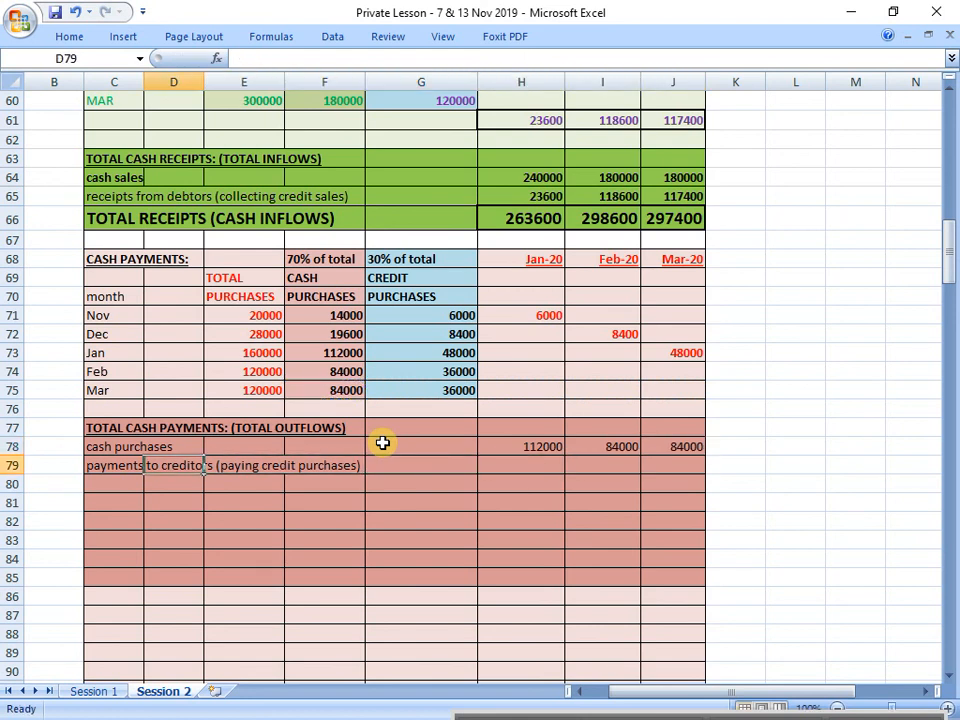
{"action": "key", "text": "shift+Right"}
{"action": "key", "text": "shift+Right"}
{"action": "key", "text": "shift+Right"}
{"action": "key", "text": "shift+Right"}
{"action": "key", "text": "shift+Right"}
{"action": "key", "text": "shift+Right"}
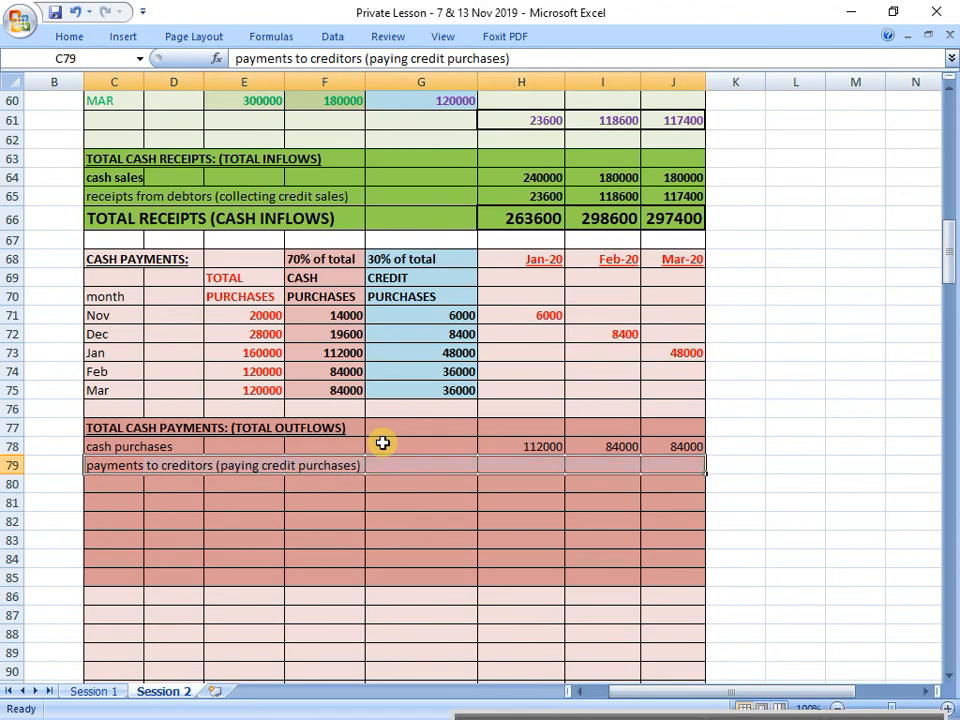
{"action": "left_click_drag", "start_coordinate": [517, 299], "coordinate": [530, 390]}
{"action": "left_click", "coordinate": [599, 311]}
{"action": "left_click_drag", "start_coordinate": [599, 311], "coordinate": [600, 390]}
{"action": "left_click_drag", "start_coordinate": [673, 315], "coordinate": [669, 386]}
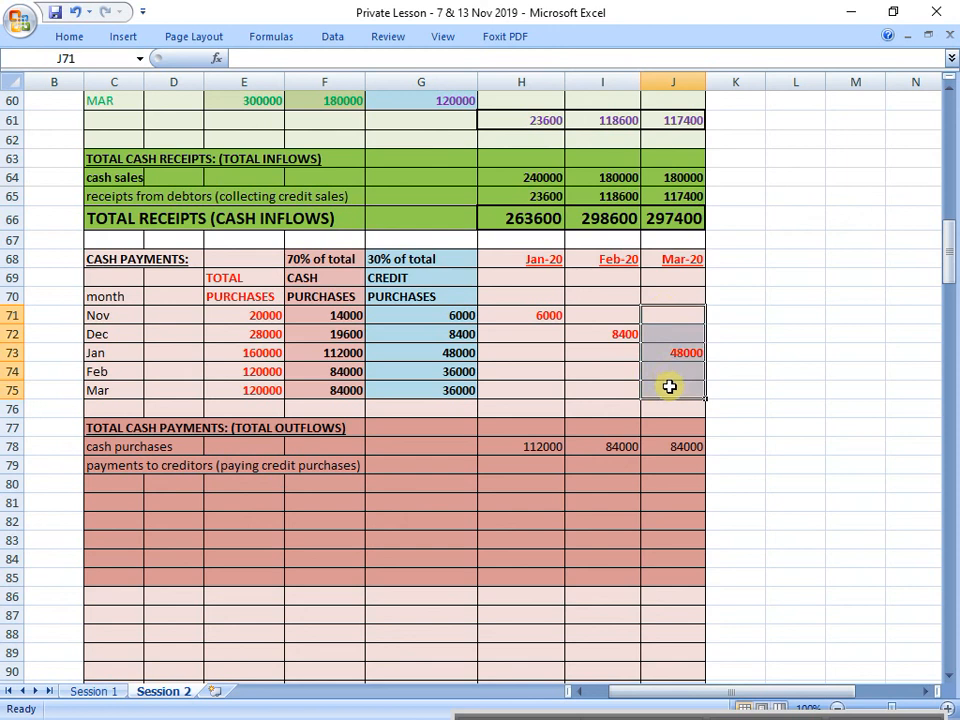
Step: Link January's and February's payments to creditors in H79 and I79 to the scheduled payments in H71 and I72
{"action": "left_click", "coordinate": [546, 470]}
{"action": "type", "text": "="}
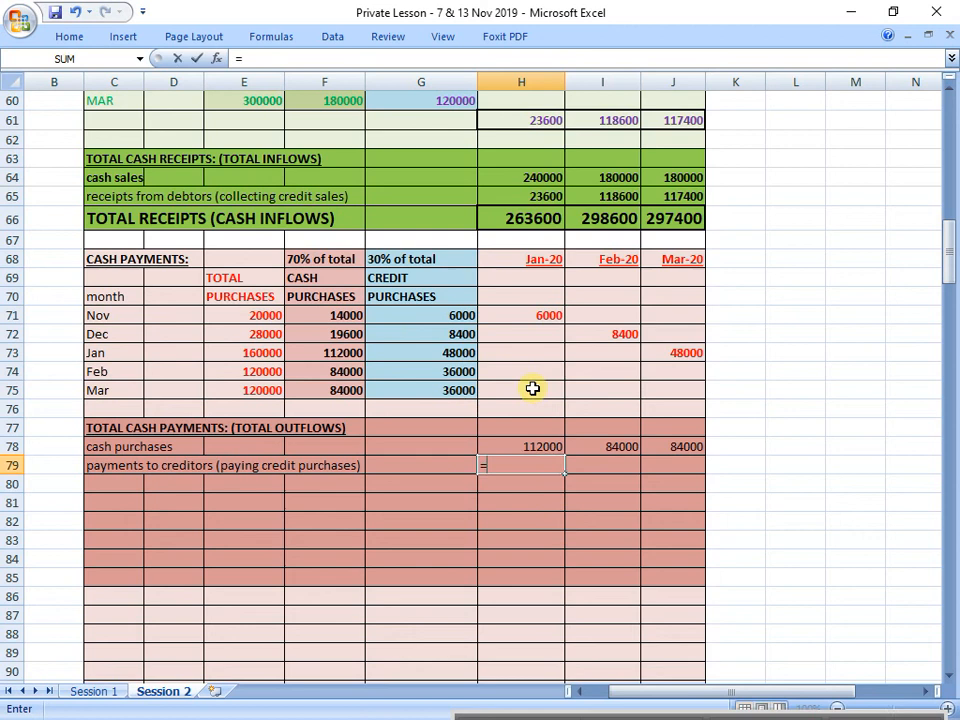
{"action": "left_click", "coordinate": [531, 313]}
{"action": "key", "text": "Return"}
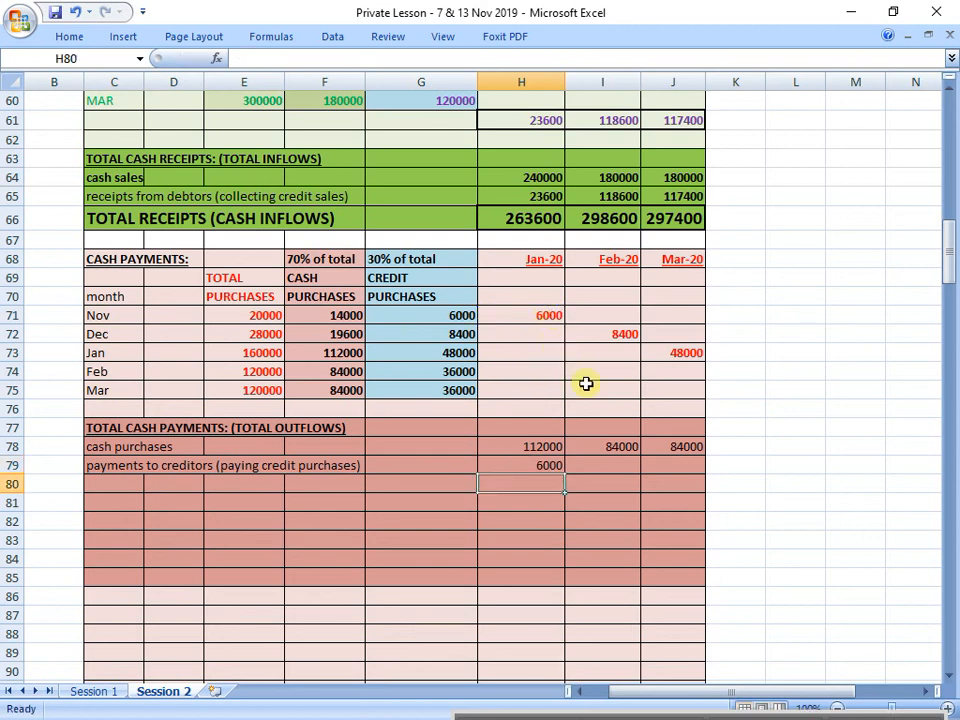
{"action": "left_click", "coordinate": [619, 466]}
{"action": "type", "text": "="}
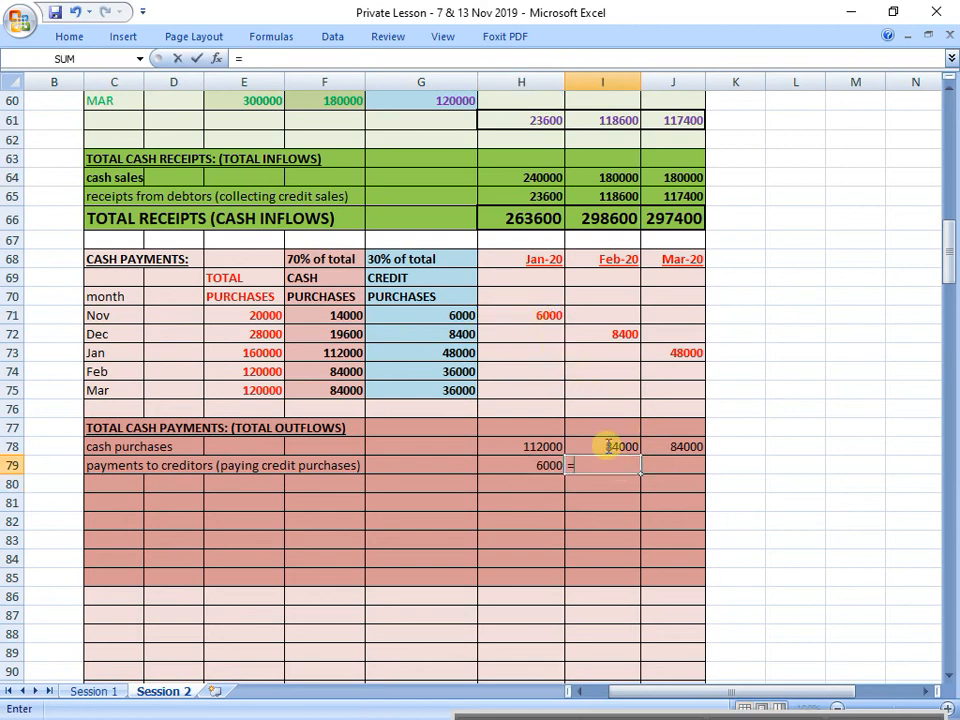
{"action": "left_click", "coordinate": [603, 338]}
{"action": "key", "text": "Return"}
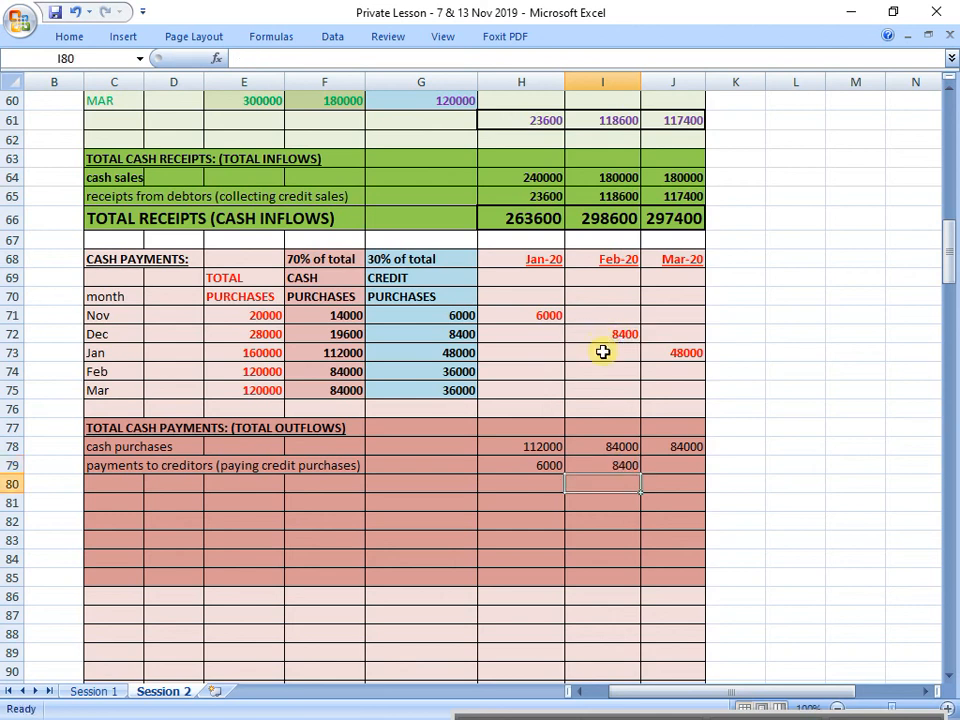
Step: Link March's payments to creditors in J79 to the scheduled payment with the formula =J73
{"action": "left_click", "coordinate": [692, 469]}
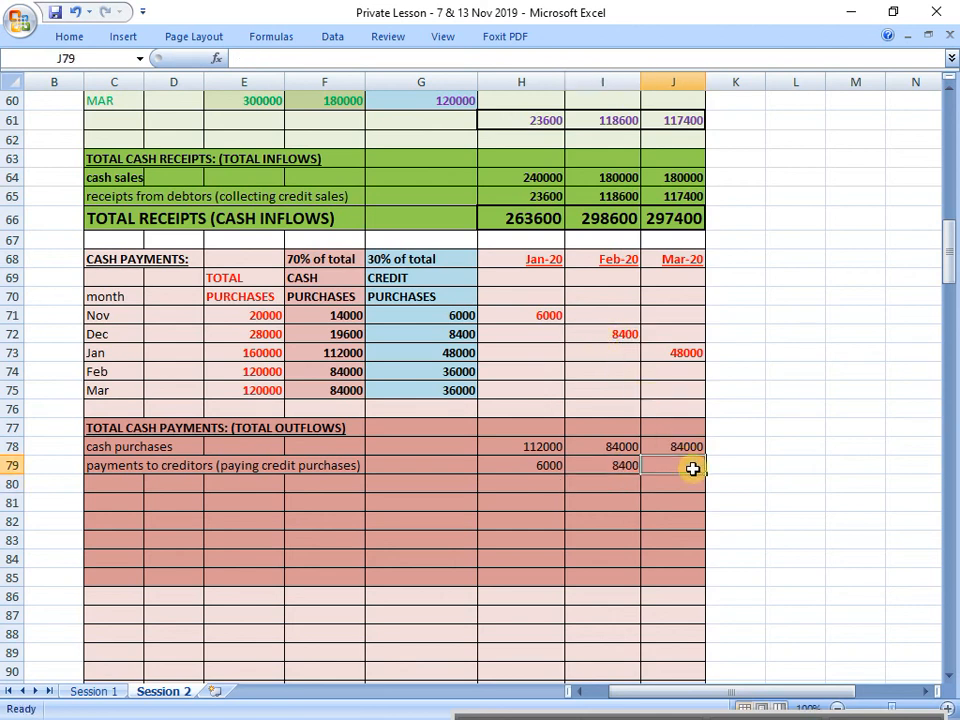
{"action": "type", "text": "="}
{"action": "left_click", "coordinate": [681, 354]}
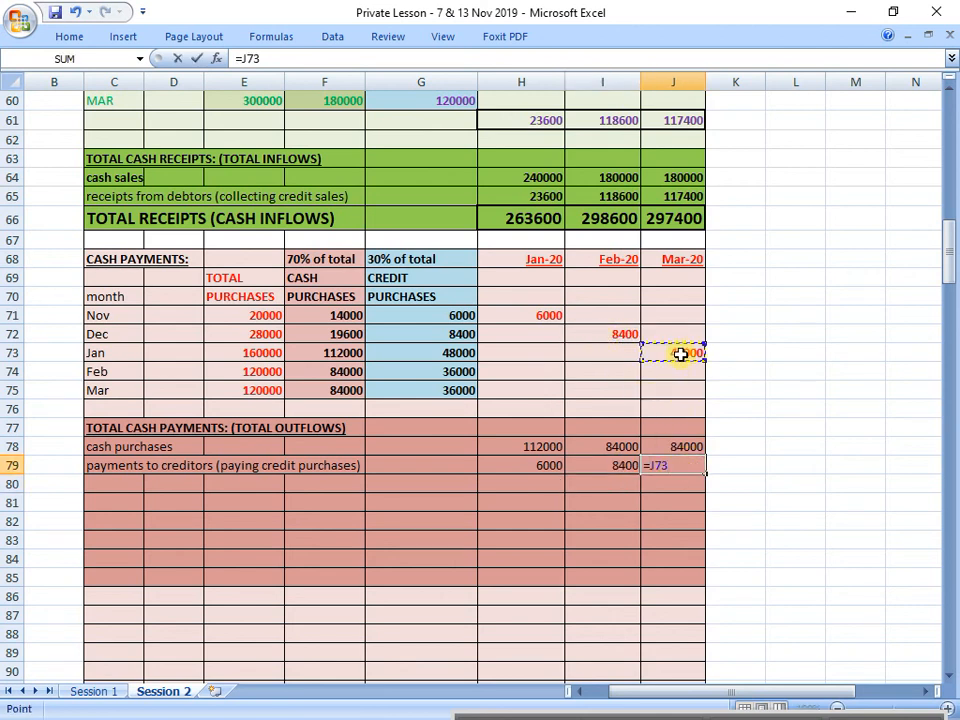
{"action": "key", "text": "Return"}
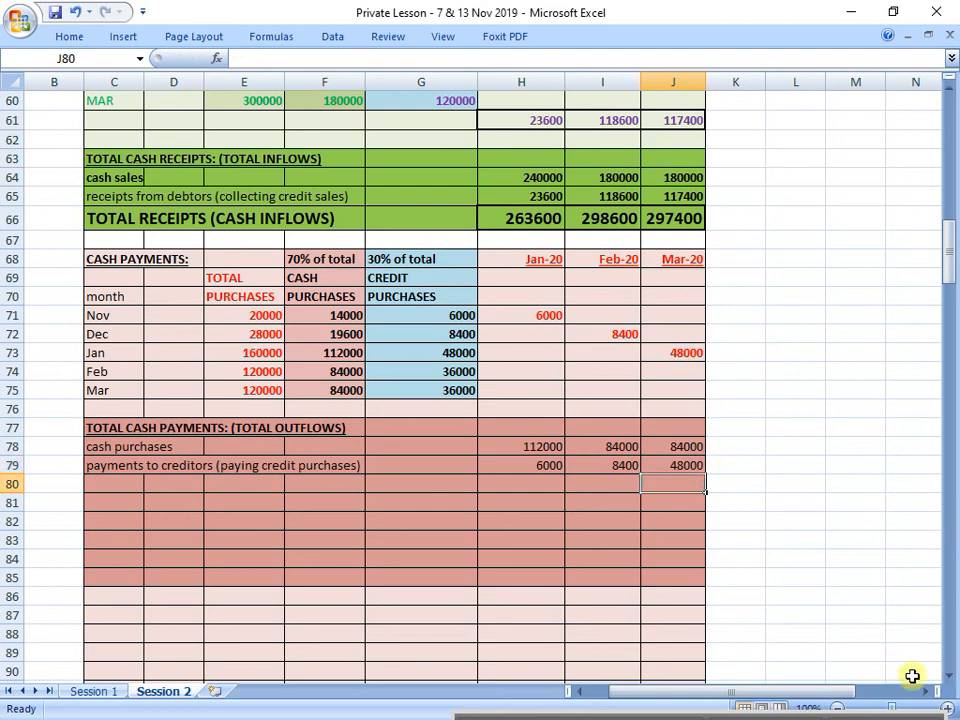
Step: Review budget notes 4 to 7 on total purchases, credit purchases, their payment timing, and salaries and wages
{"action": "left_click", "coordinate": [949, 707]}
{"action": "left_click", "coordinate": [949, 707]}
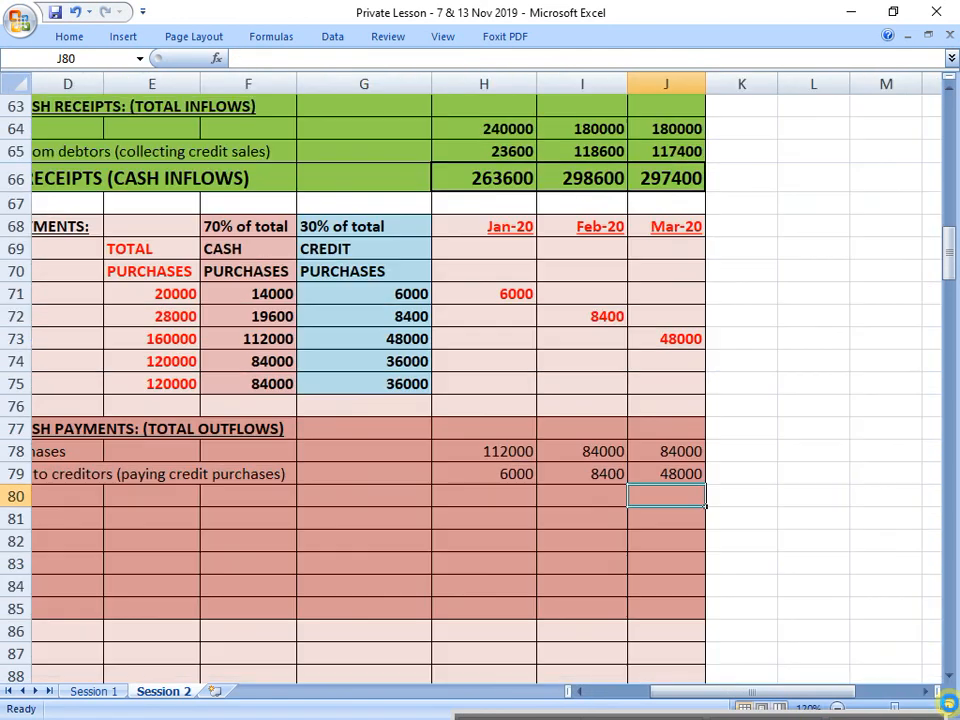
{"action": "left_click", "coordinate": [949, 707]}
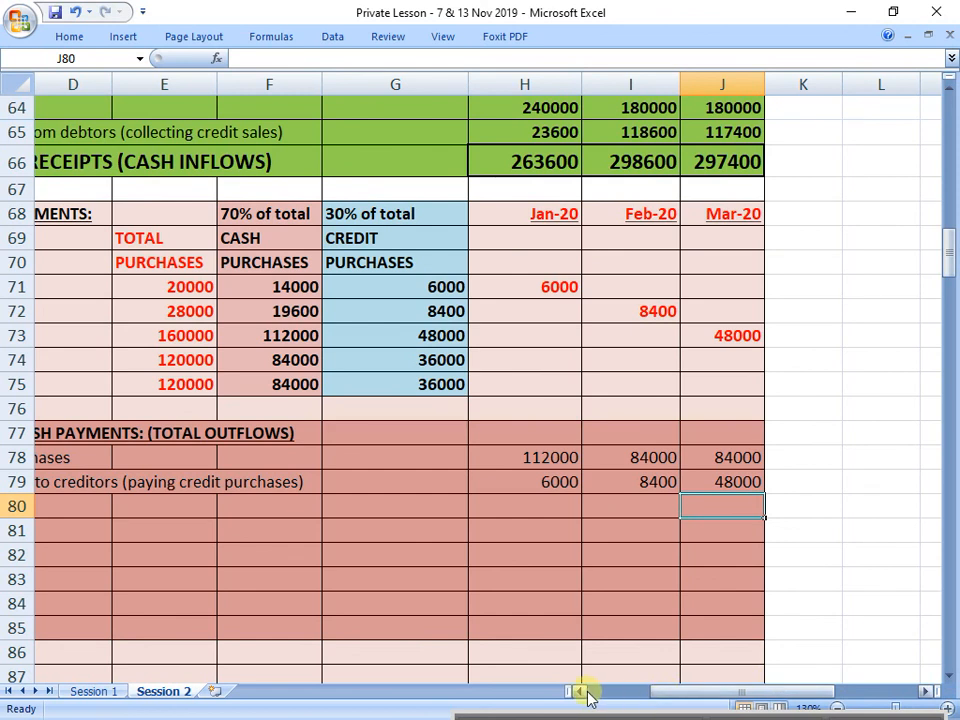
{"action": "left_click", "coordinate": [584, 692]}
{"action": "left_click", "coordinate": [586, 694]}
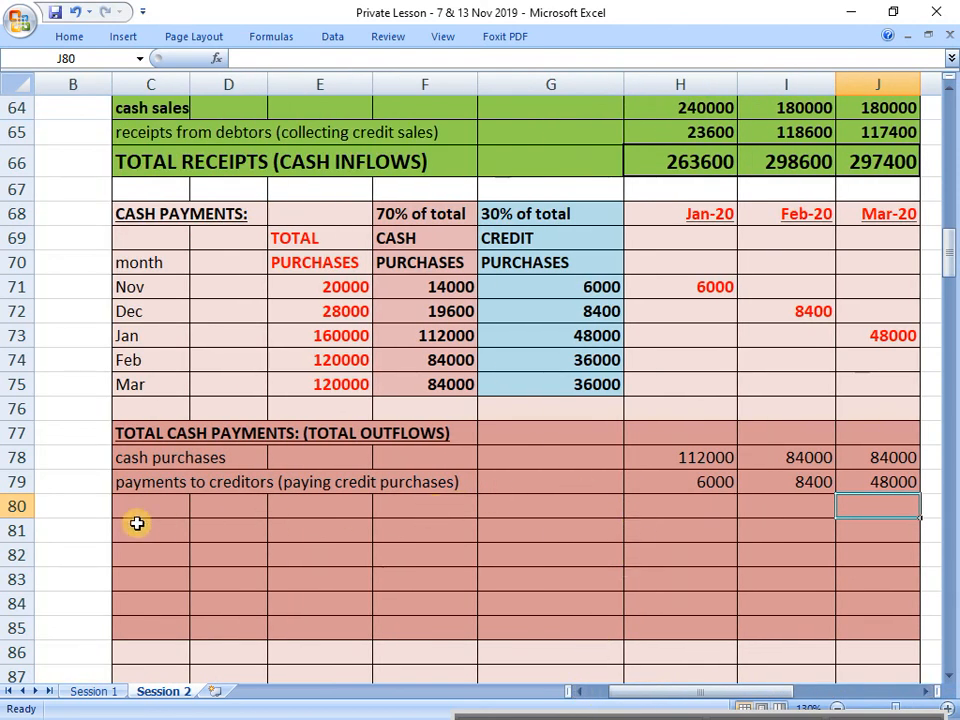
{"action": "scroll", "coordinate": [109, 510], "scroll_direction": "up", "scroll_amount": 4}
{"action": "scroll", "coordinate": [109, 507], "scroll_direction": "up", "scroll_amount": 11}
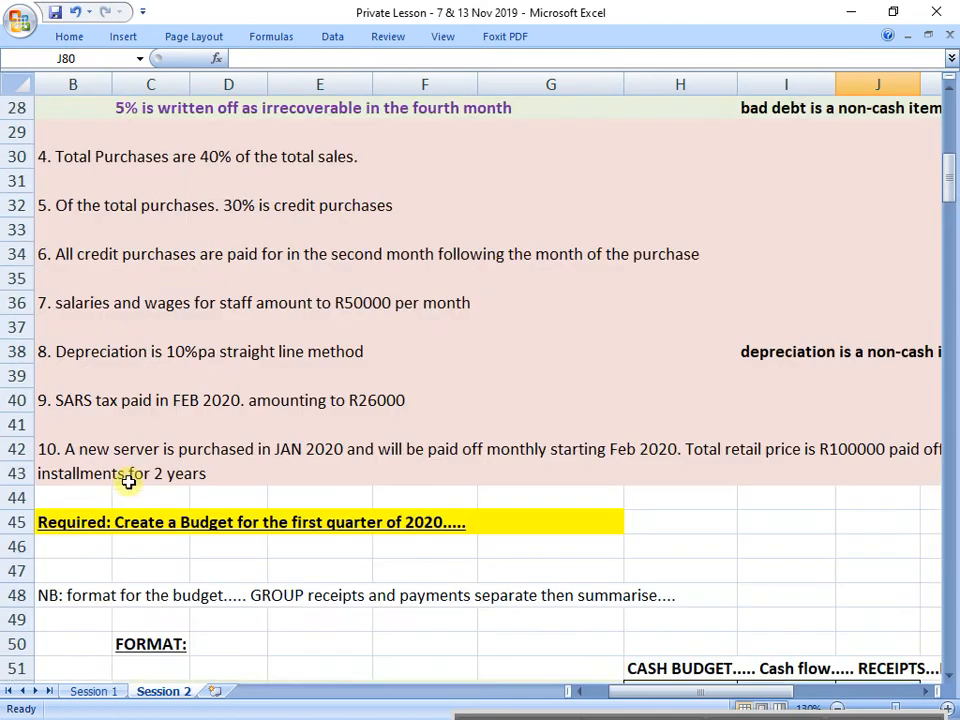
{"action": "scroll", "coordinate": [140, 463], "scroll_direction": "down", "scroll_amount": 1}
{"action": "scroll", "coordinate": [140, 463], "scroll_direction": "down", "scroll_amount": 1}
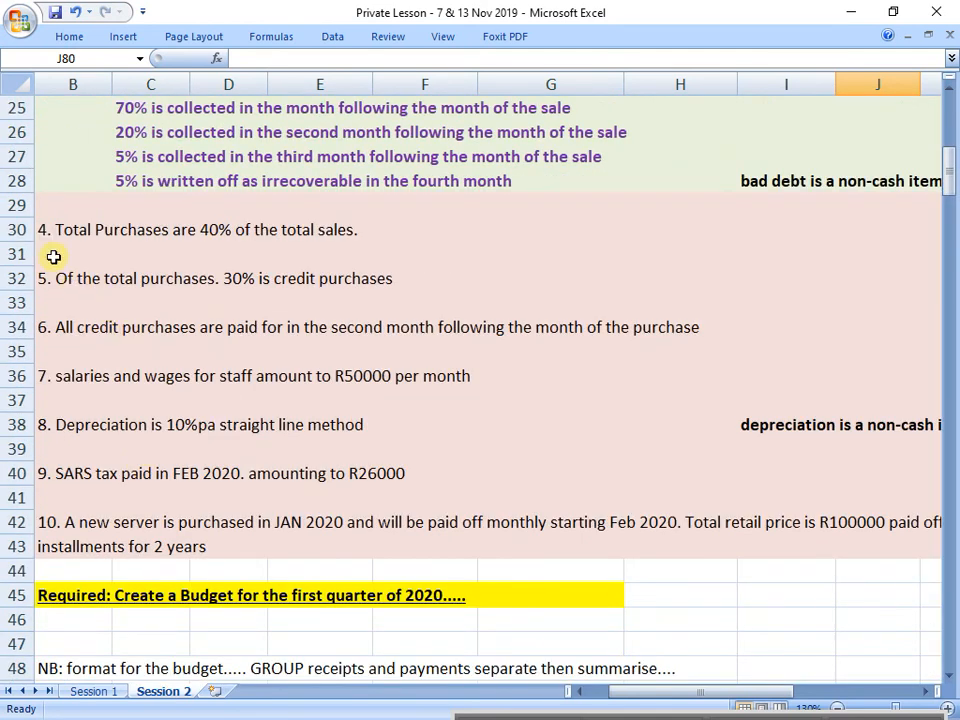
{"action": "left_click", "coordinate": [18, 230]}
{"action": "left_click", "coordinate": [17, 279]}
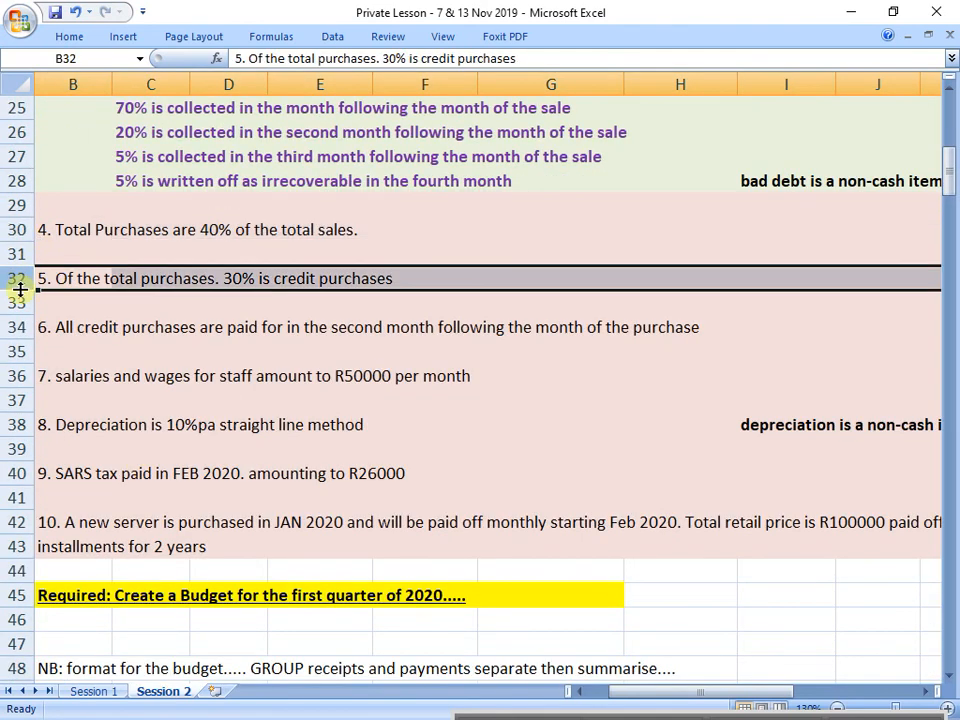
{"action": "left_click", "coordinate": [14, 327]}
{"action": "left_click", "coordinate": [17, 376]}
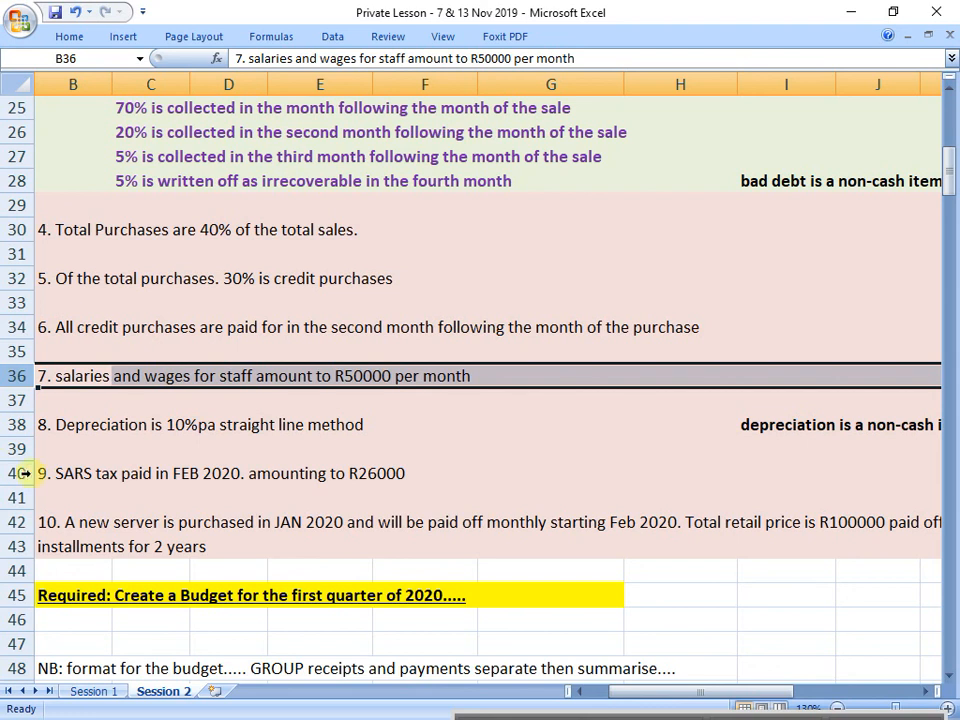
Step: Add a "salaries and wages" line in C80, below payments to creditors in the total cash payments section
{"action": "scroll", "coordinate": [356, 600], "scroll_direction": "down", "scroll_amount": 11}
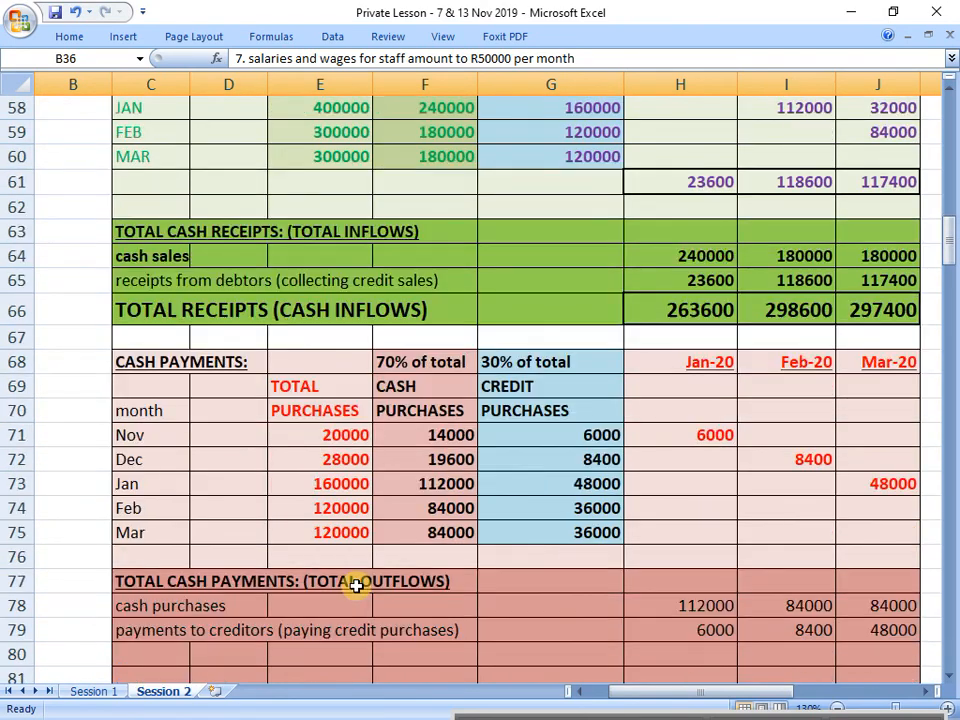
{"action": "scroll", "coordinate": [356, 586], "scroll_direction": "down", "scroll_amount": 3}
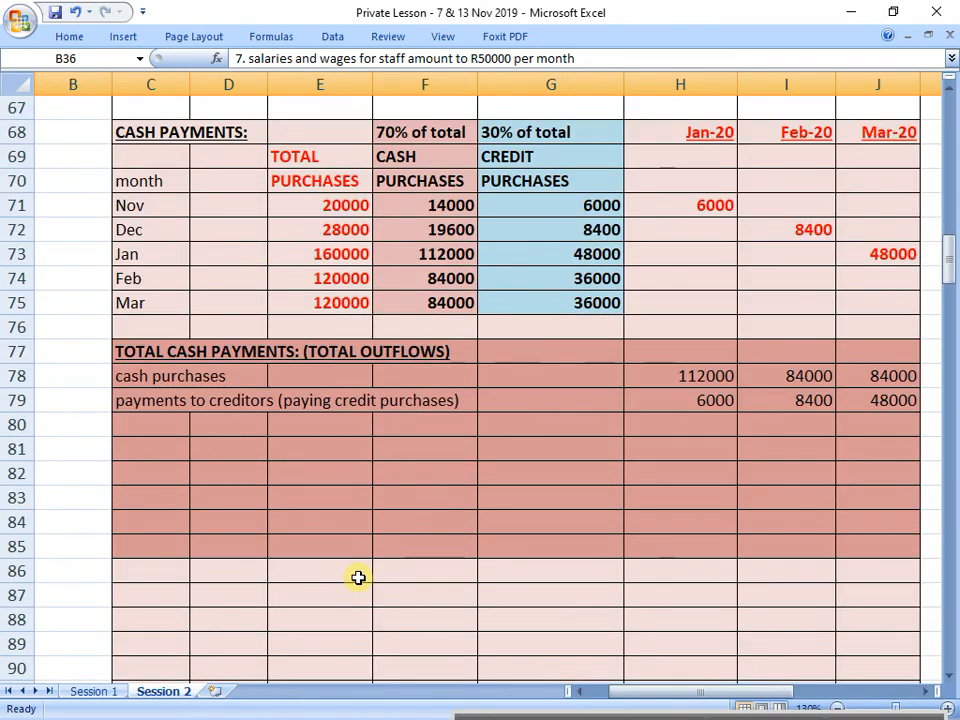
{"action": "left_click", "coordinate": [137, 422]}
{"action": "left_click_drag", "start_coordinate": [138, 361], "coordinate": [846, 360]}
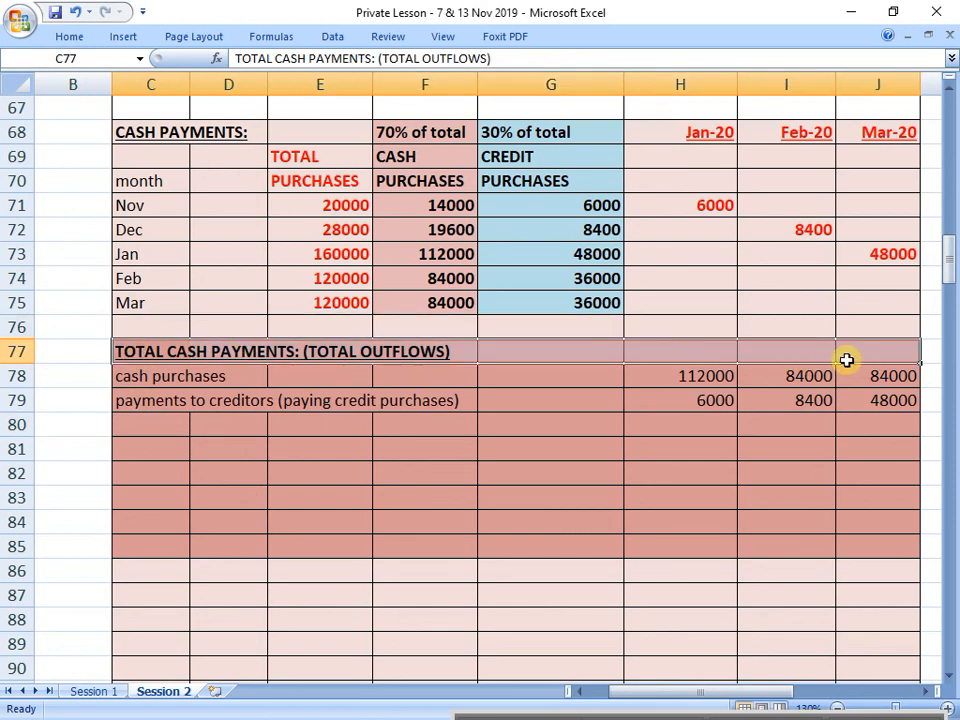
{"action": "left_click", "coordinate": [184, 424]}
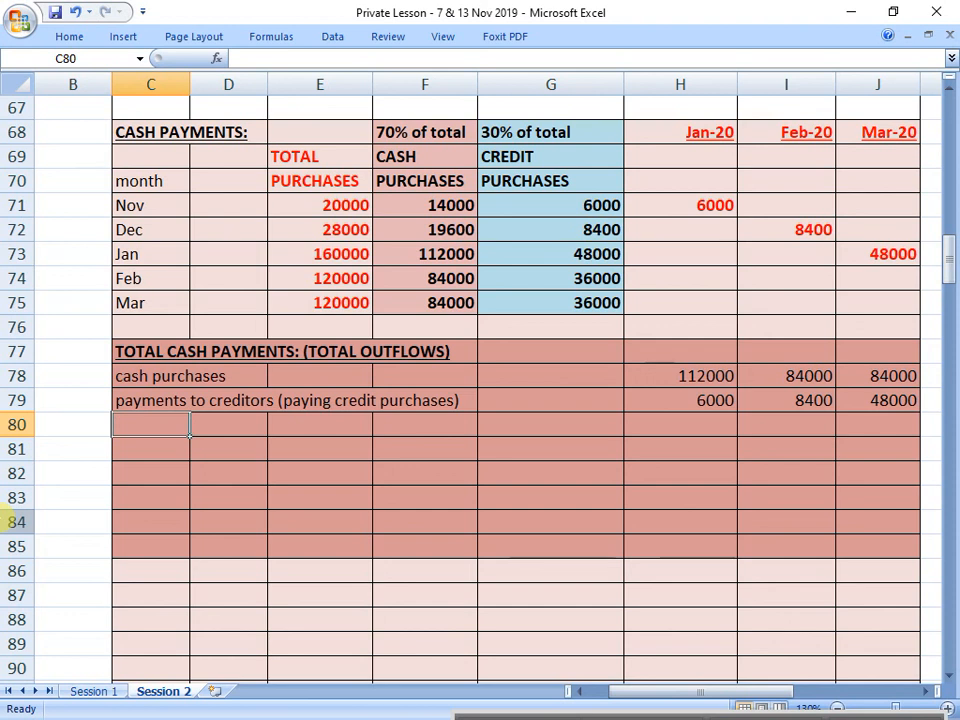
{"action": "type", "text": "salaries and wages"}
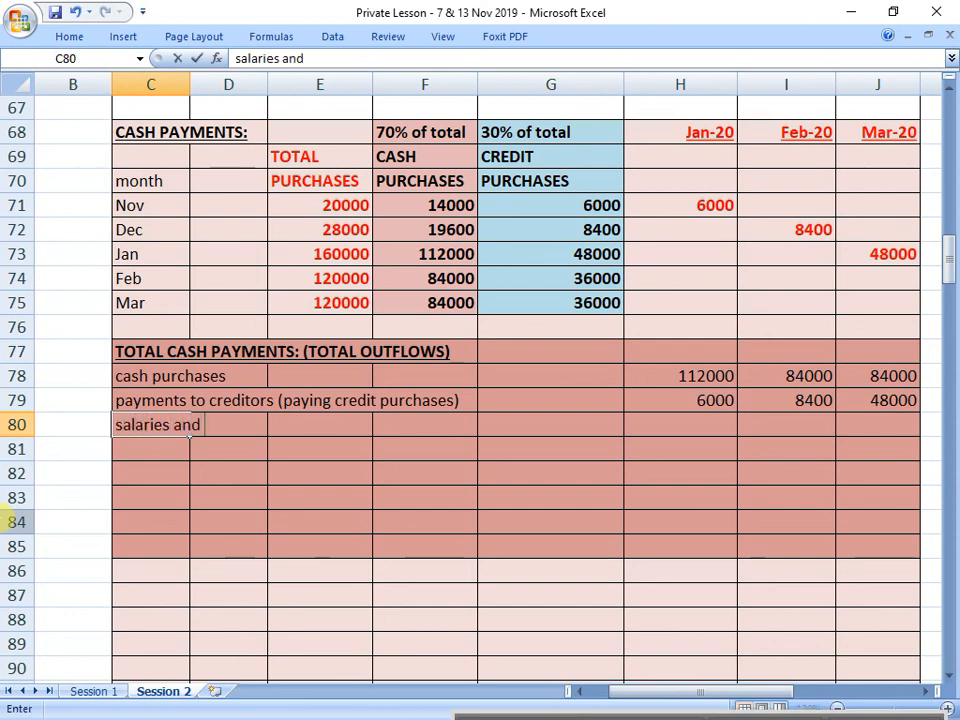
{"action": "key", "text": "ctrl+Return"}
Step: Enter 50000 as January's salaries and wages in H80 and copy it to February and March in I80 and J80
{"action": "key", "text": "Right"}
{"action": "key", "text": "Right"}
{"action": "key", "text": "Right"}
{"action": "key", "text": "Right"}
{"action": "key", "text": "Right"}
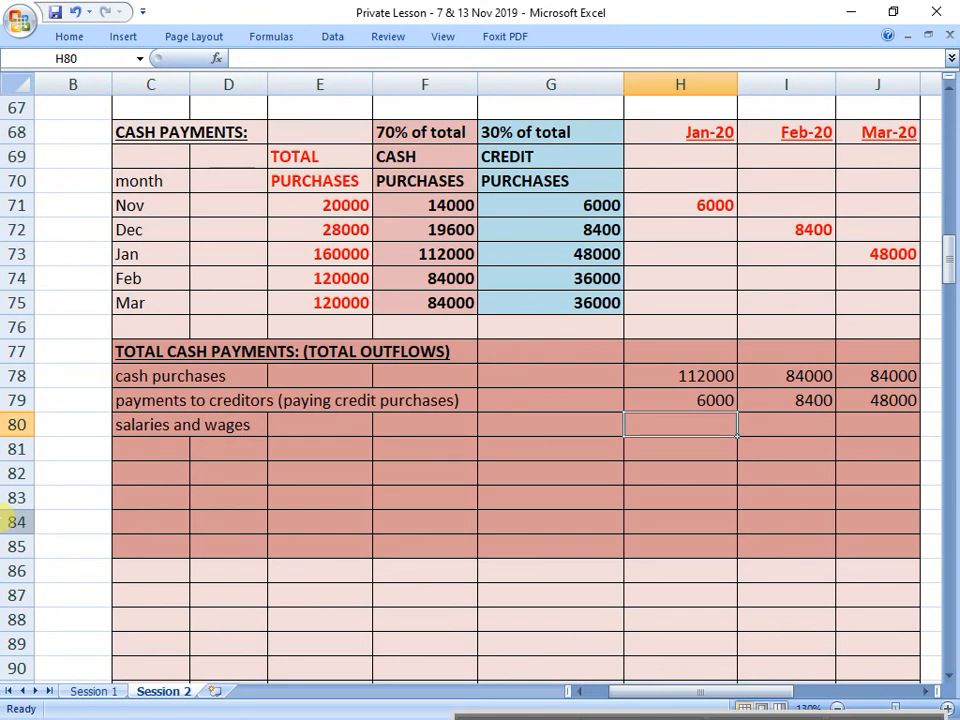
{"action": "type", "text": "50000"}
{"action": "key", "text": "Return"}
{"action": "key", "text": "Up"}
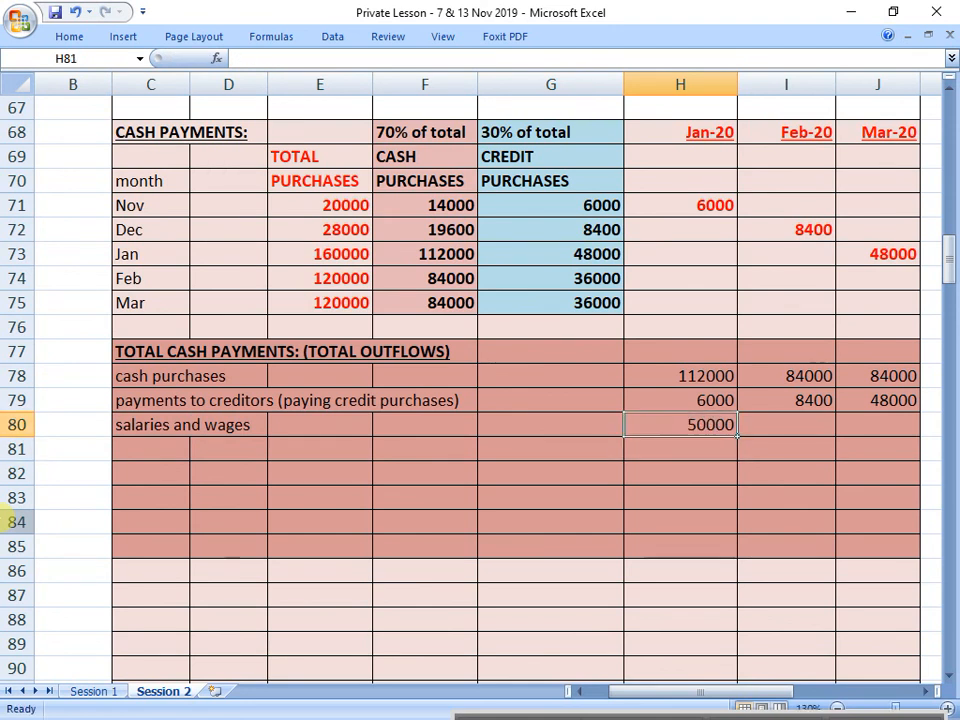
{"action": "key", "text": "ctrl+c"}
{"action": "key", "text": "Right"}
{"action": "key", "text": "ctrl+v"}
{"action": "key", "text": "Right"}
{"action": "key", "text": "ctrl+v"}
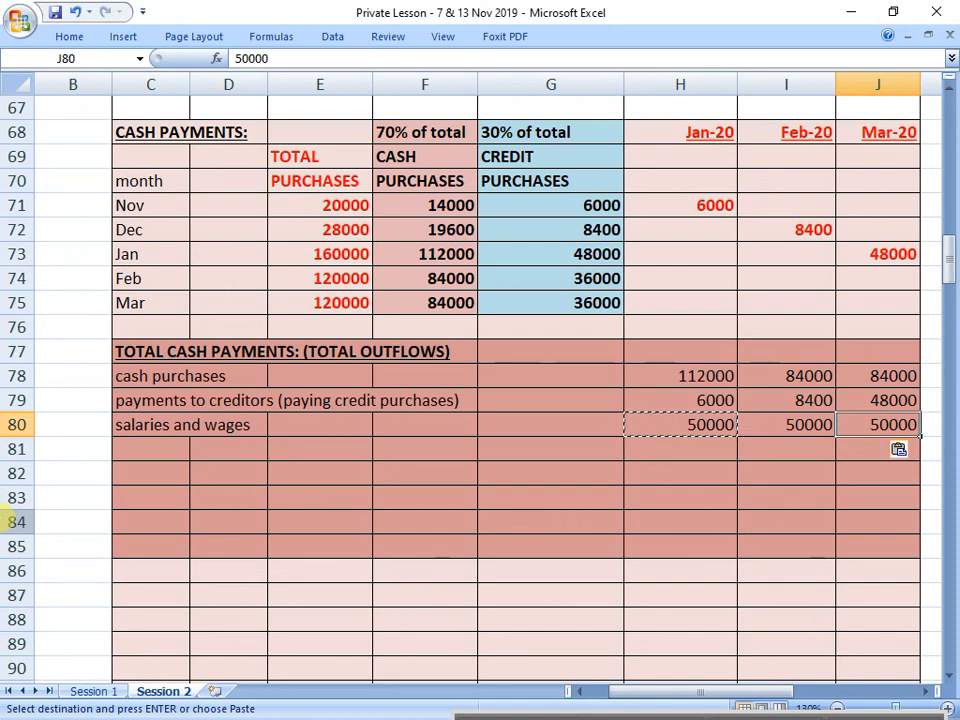
Step: Check notes 7 to 9 for the next cash outflow and add a "tax paid" line in C81
{"action": "scroll", "coordinate": [92, 342], "scroll_direction": "up", "scroll_amount": 12}
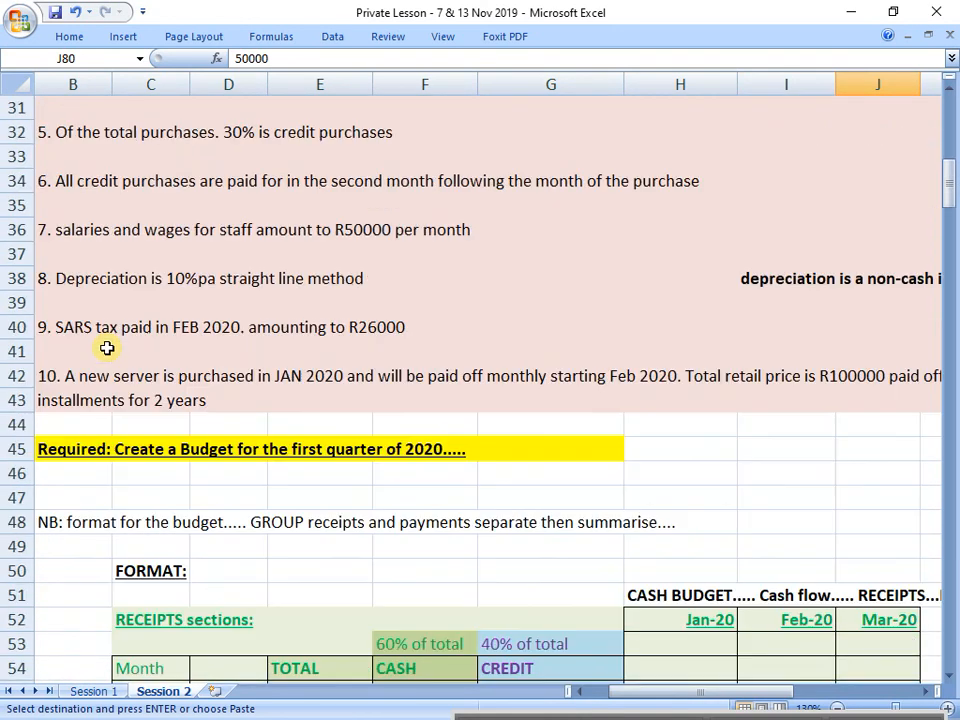
{"action": "left_click", "coordinate": [12, 229]}
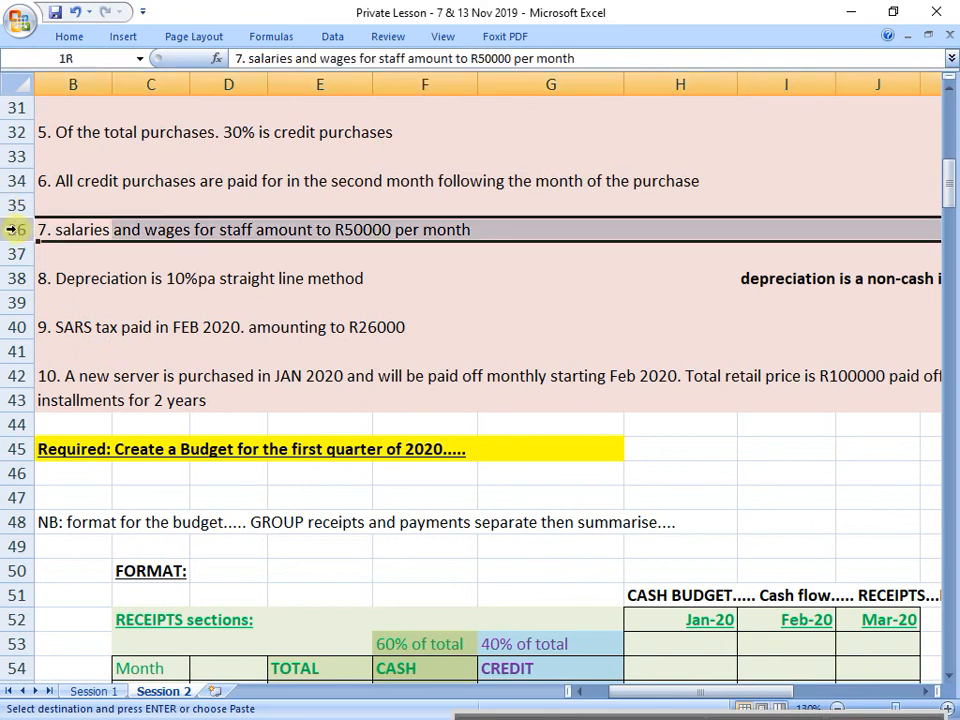
{"action": "left_click", "coordinate": [17, 279]}
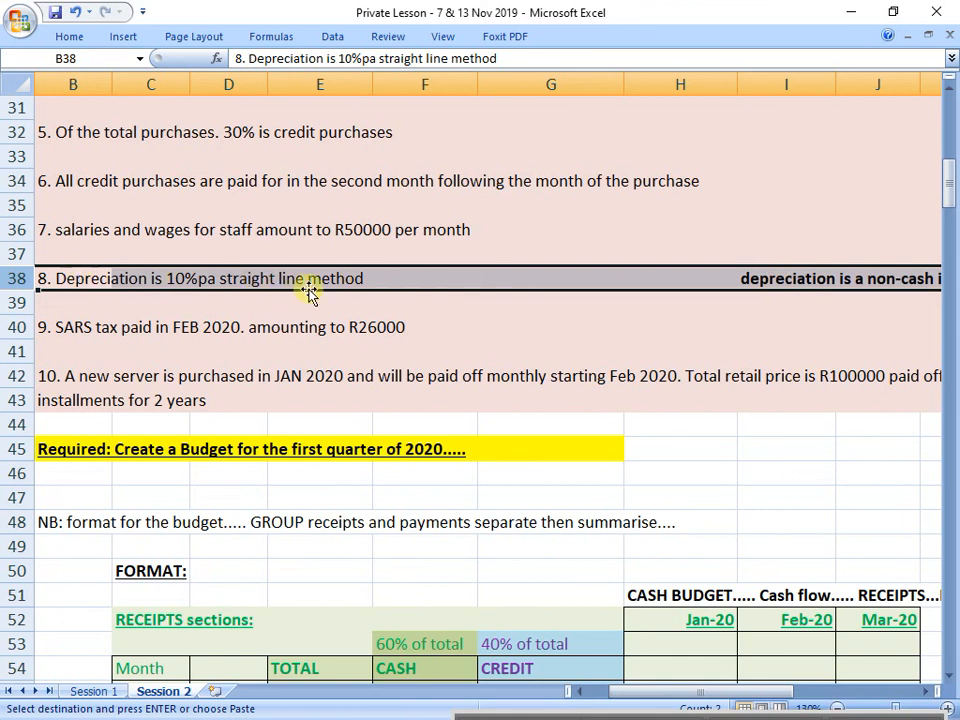
{"action": "left_click", "coordinate": [17, 327]}
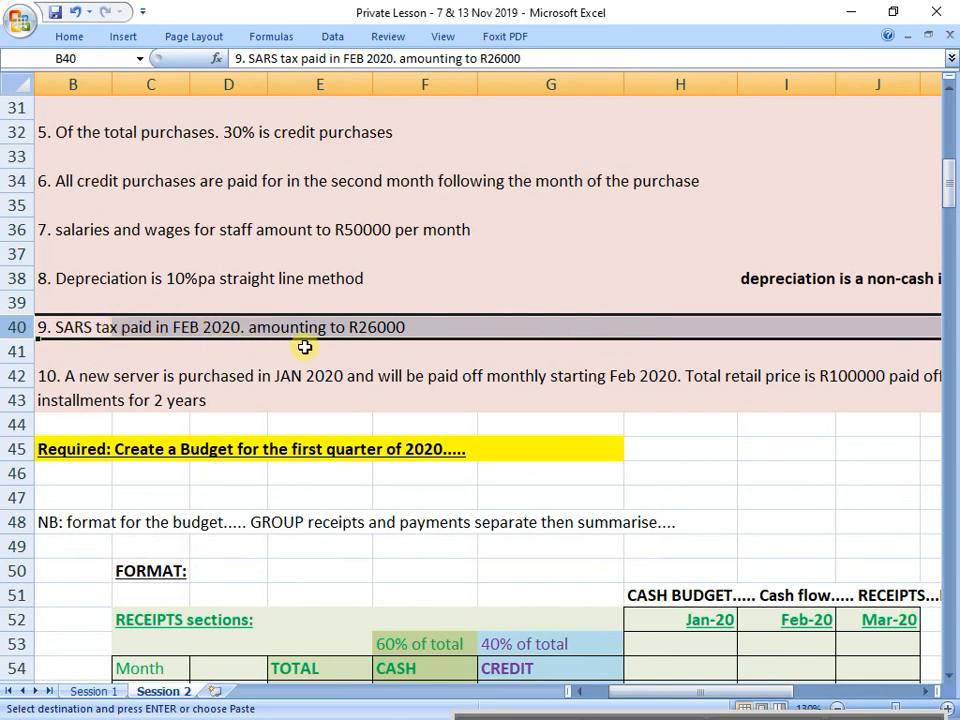
{"action": "scroll", "coordinate": [366, 341], "scroll_direction": "down", "scroll_amount": 10}
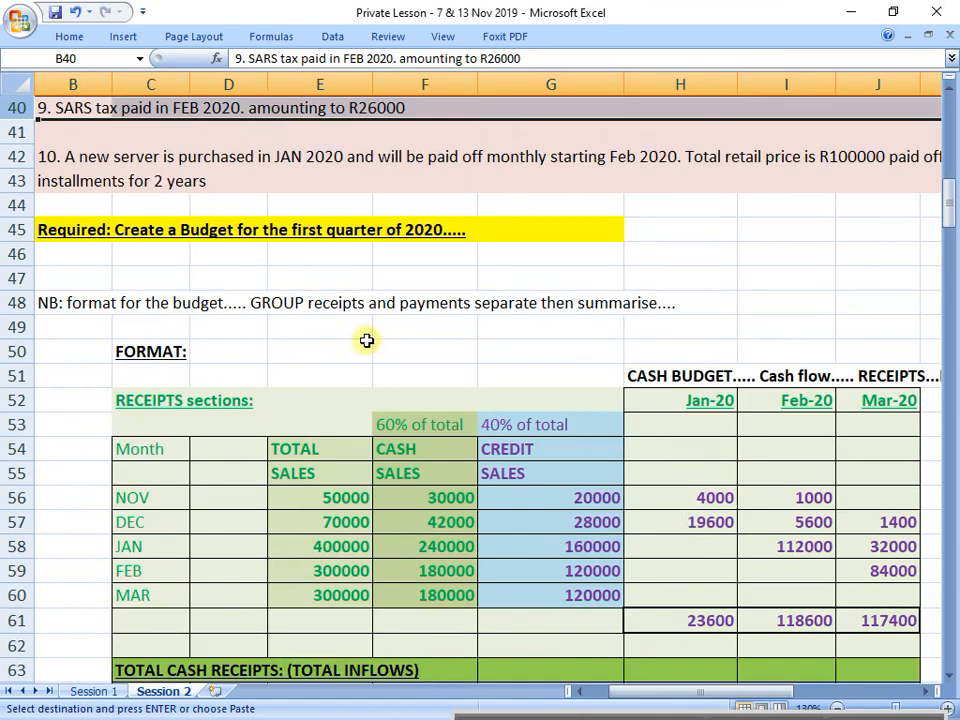
{"action": "scroll", "coordinate": [366, 341], "scroll_direction": "down", "scroll_amount": 1}
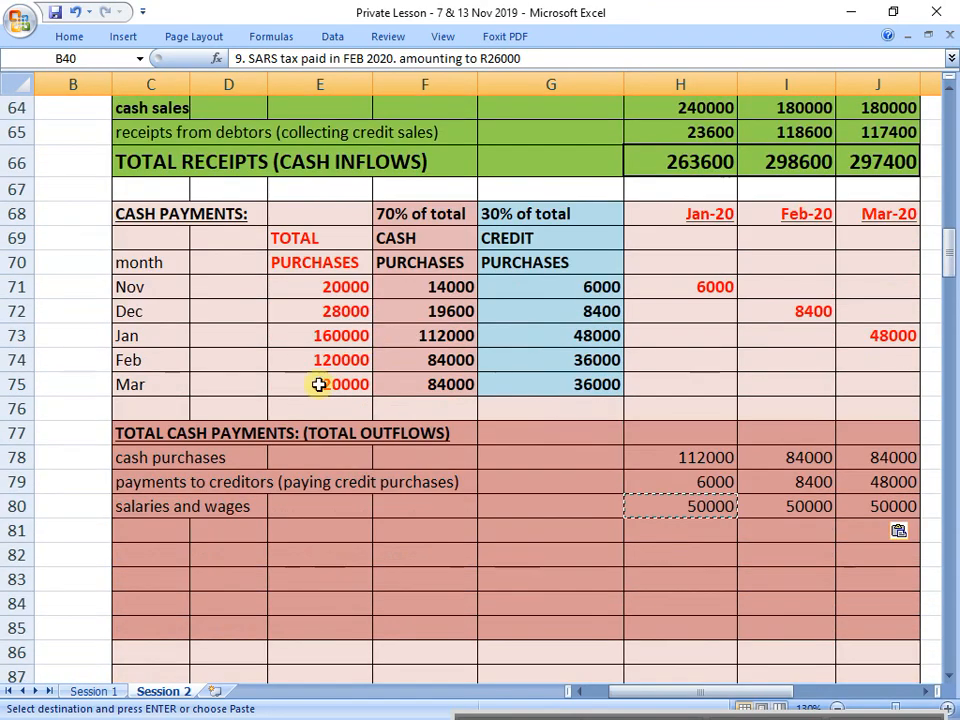
{"action": "left_click", "coordinate": [147, 533]}
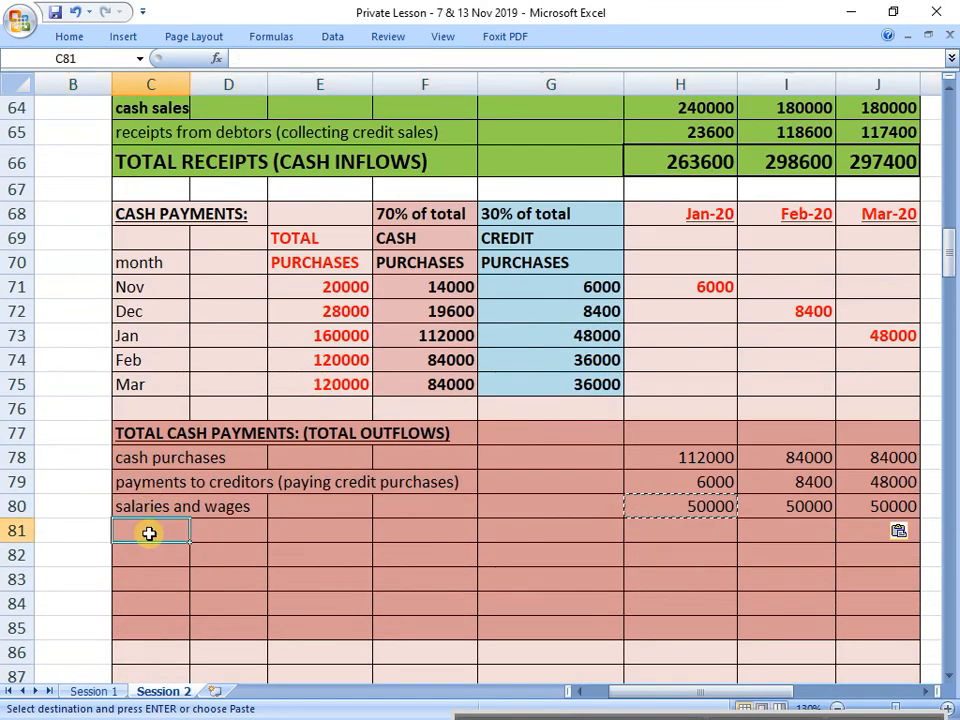
{"action": "type", "text": "tax paid"}
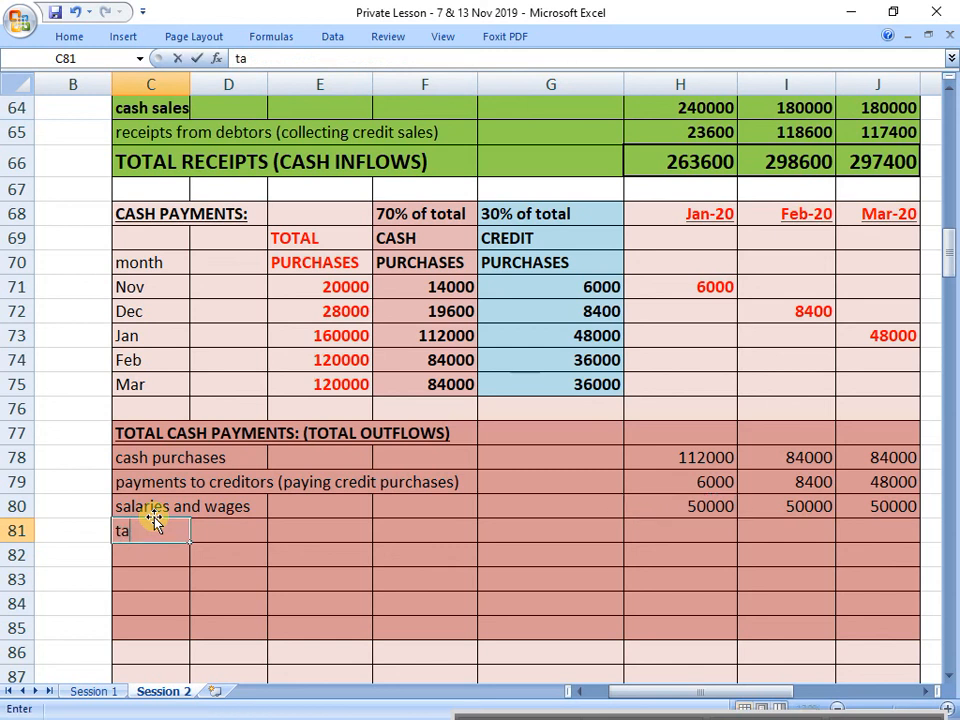
{"action": "key", "text": "Return"}
Step: Enter February's tax payment of 26000 in I81
{"action": "key", "text": "Up"}
{"action": "key", "text": "Right"}
{"action": "key", "text": "Right"}
{"action": "key", "text": "Right"}
{"action": "key", "text": "Right"}
{"action": "key", "text": "Right"}
{"action": "key", "text": "Right"}
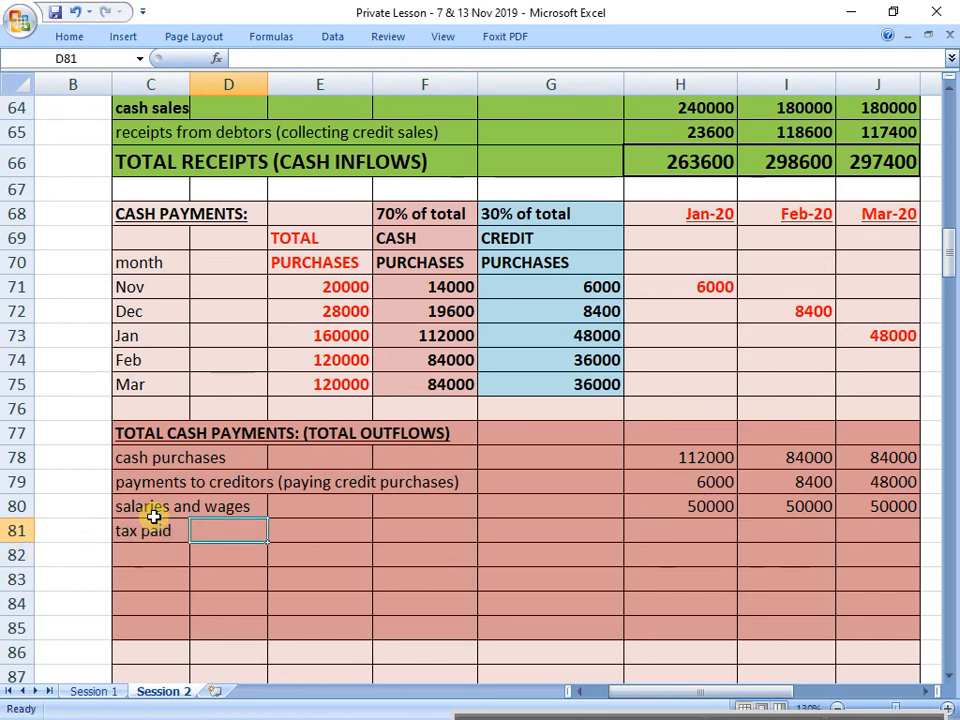
{"action": "type", "text": "26000"}
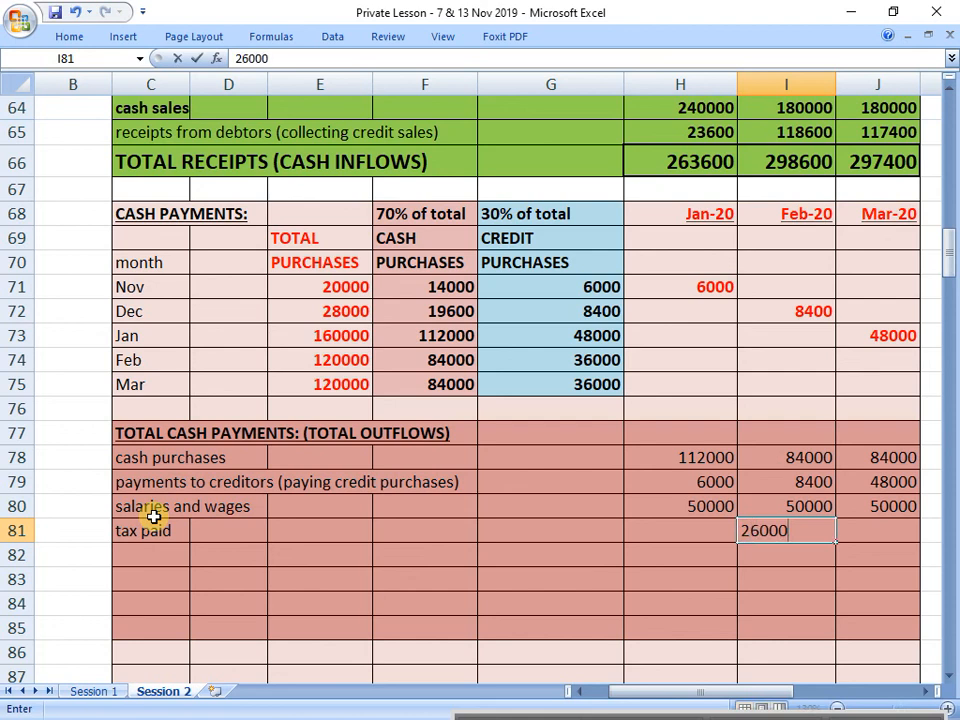
{"action": "key", "text": "Return"}
Step: Examine note 10 in rows 42 and 43 for the new server's price, installment terms and first payment month
{"action": "scroll", "coordinate": [153, 515], "scroll_direction": "up", "scroll_amount": 10}
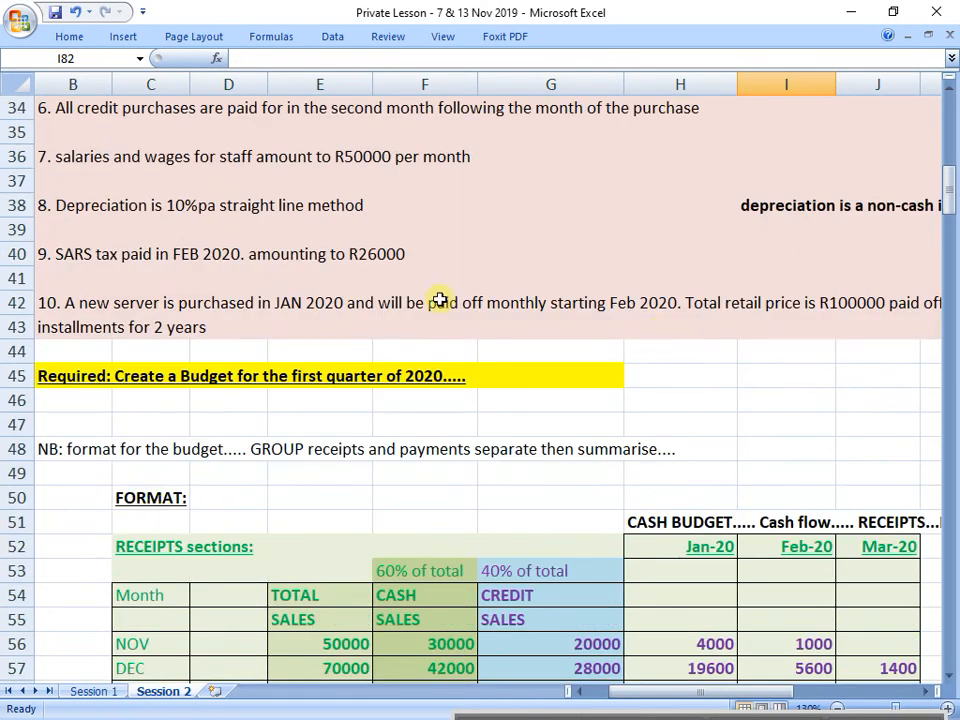
{"action": "left_click", "coordinate": [18, 254]}
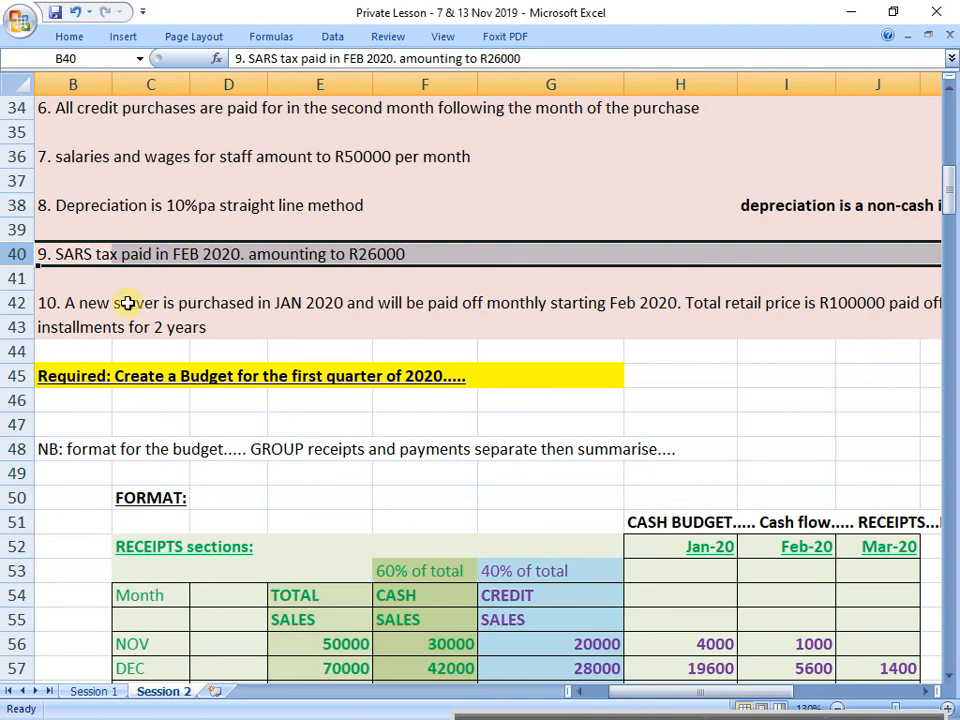
{"action": "left_click_drag", "start_coordinate": [17, 303], "coordinate": [22, 316]}
{"action": "left_click_drag", "start_coordinate": [37, 327], "coordinate": [39, 328]}
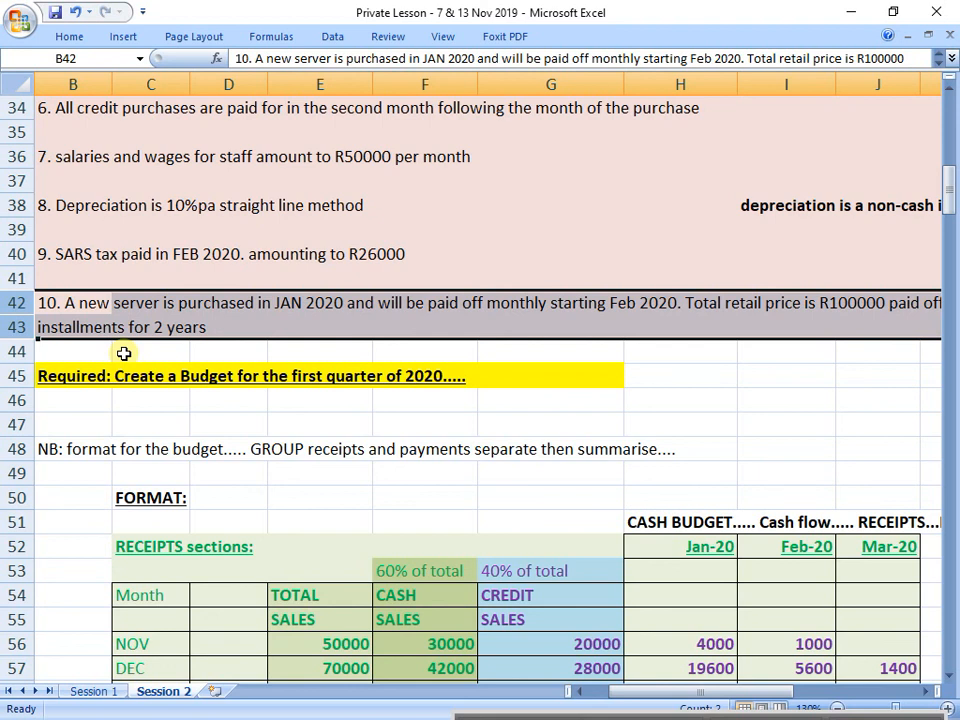
{"action": "left_click", "coordinate": [877, 301]}
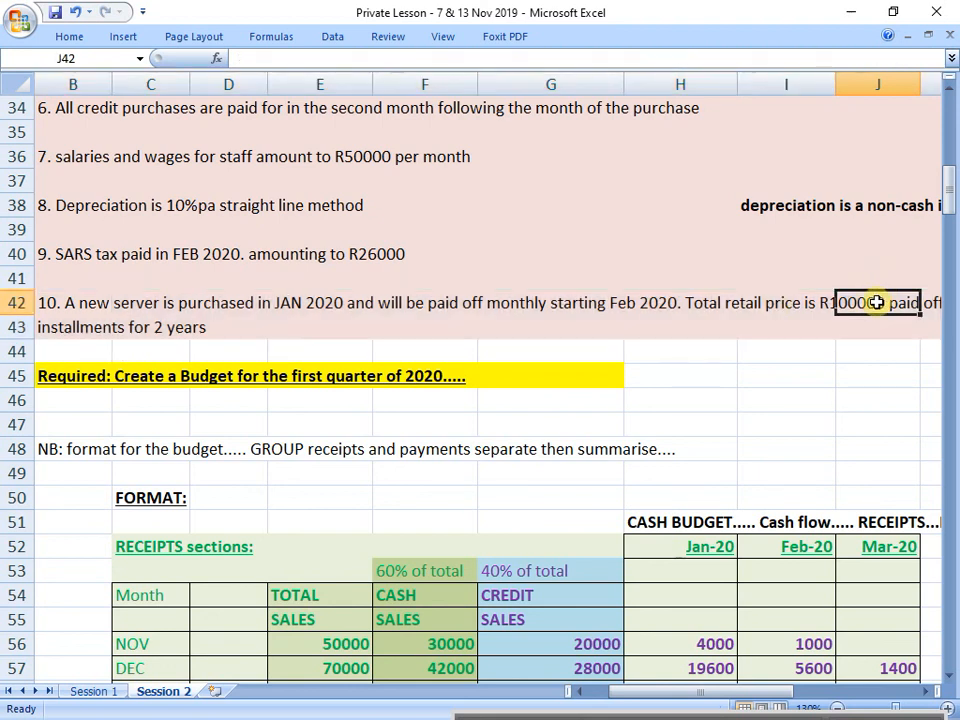
{"action": "key", "text": "Right"}
{"action": "key", "text": "Right"}
{"action": "key", "text": "Right"}
{"action": "key", "text": "Left"}
{"action": "key", "text": "Left"}
{"action": "key", "text": "Left"}
{"action": "key", "text": "Left"}
{"action": "key", "text": "Left"}
{"action": "key", "text": "Left"}
{"action": "key", "text": "Left"}
{"action": "key", "text": "Left"}
{"action": "key", "text": "Left"}
{"action": "key", "text": "Left"}
{"action": "key", "text": "Left"}
{"action": "key", "text": "Left"}
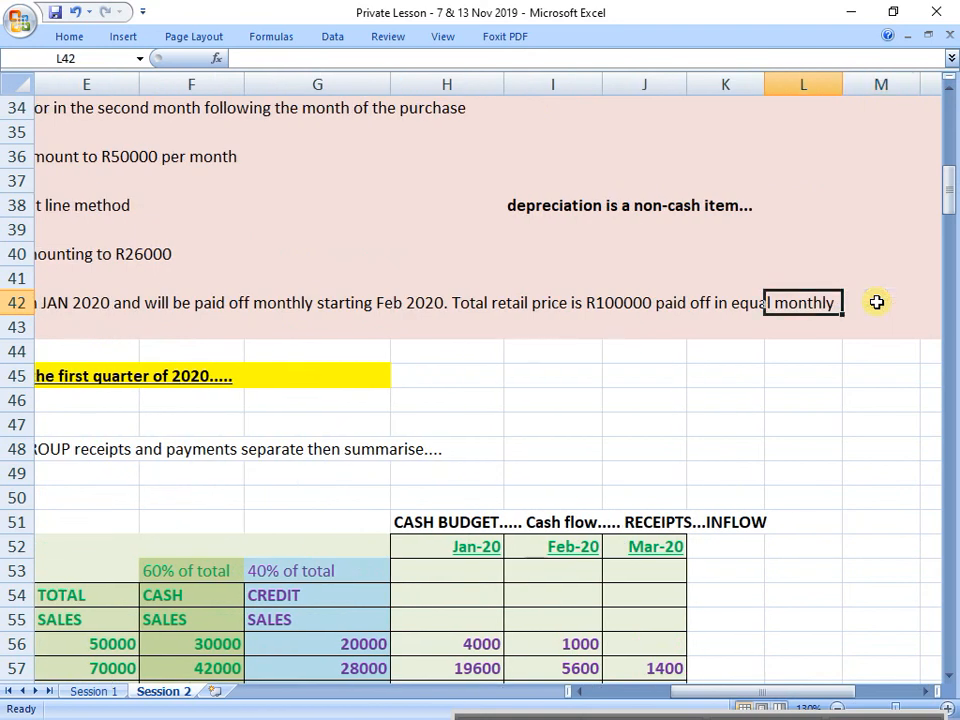
{"action": "key", "text": "Down"}
{"action": "key", "text": "Right"}
{"action": "key", "text": "Right"}
{"action": "key", "text": "Right"}
{"action": "key", "text": "Right"}
{"action": "key", "text": "Right"}
{"action": "key", "text": "Right"}
{"action": "key", "text": "Right"}
{"action": "key", "text": "Right"}
{"action": "key", "text": "Right"}
{"action": "key", "text": "Right"}
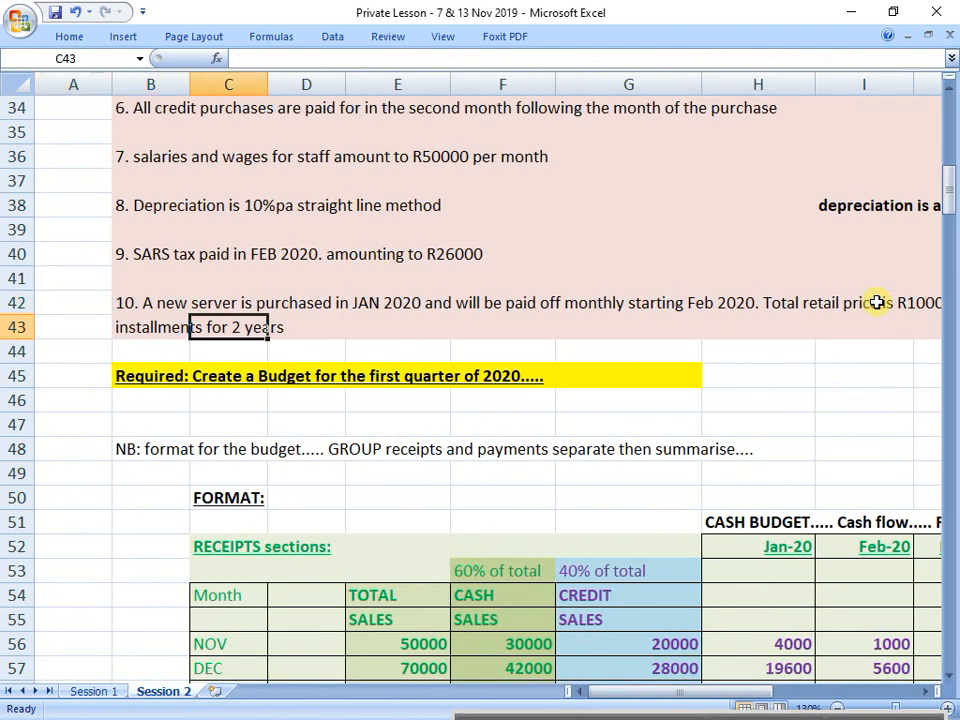
{"action": "key", "text": "Left"}
{"action": "key", "text": "Left"}
{"action": "key", "text": "Left"}
{"action": "key", "text": "Left"}
{"action": "key", "text": "Left"}
{"action": "key", "text": "Left"}
{"action": "key", "text": "Left"}
{"action": "key", "text": "Left"}
{"action": "key", "text": "Left"}
{"action": "key", "text": "Left"}
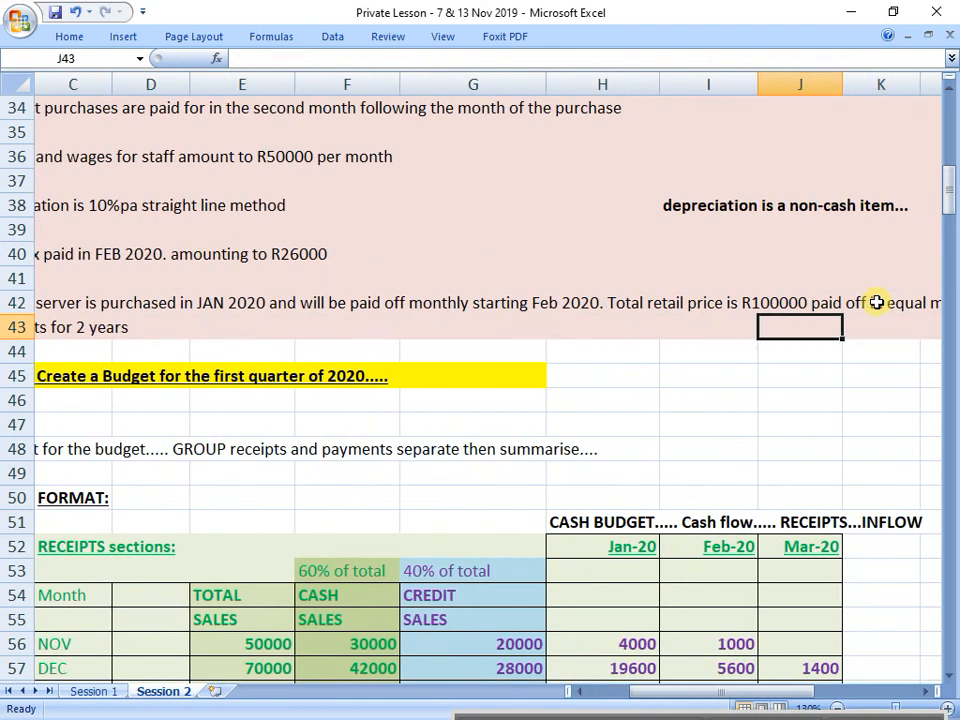
{"action": "key", "text": "Right"}
{"action": "key", "text": "Right"}
{"action": "key", "text": "Right"}
{"action": "key", "text": "Right"}
{"action": "key", "text": "Right"}
{"action": "key", "text": "Right"}
{"action": "key", "text": "Right"}
{"action": "key", "text": "Right"}
{"action": "key", "text": "Right"}
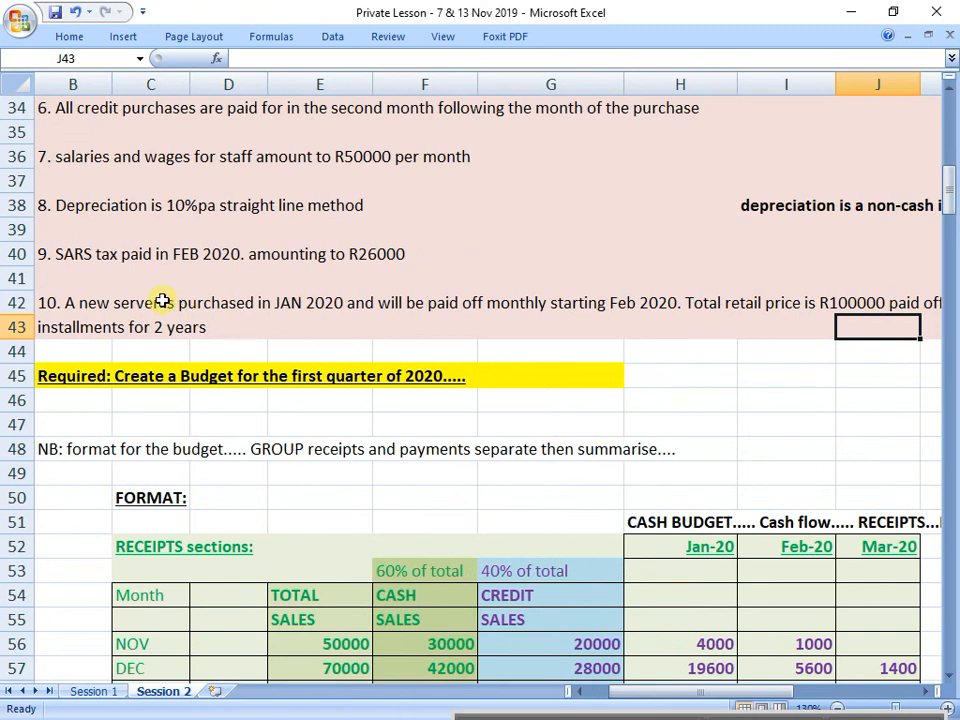
{"action": "left_click_drag", "start_coordinate": [60, 305], "coordinate": [887, 317]}
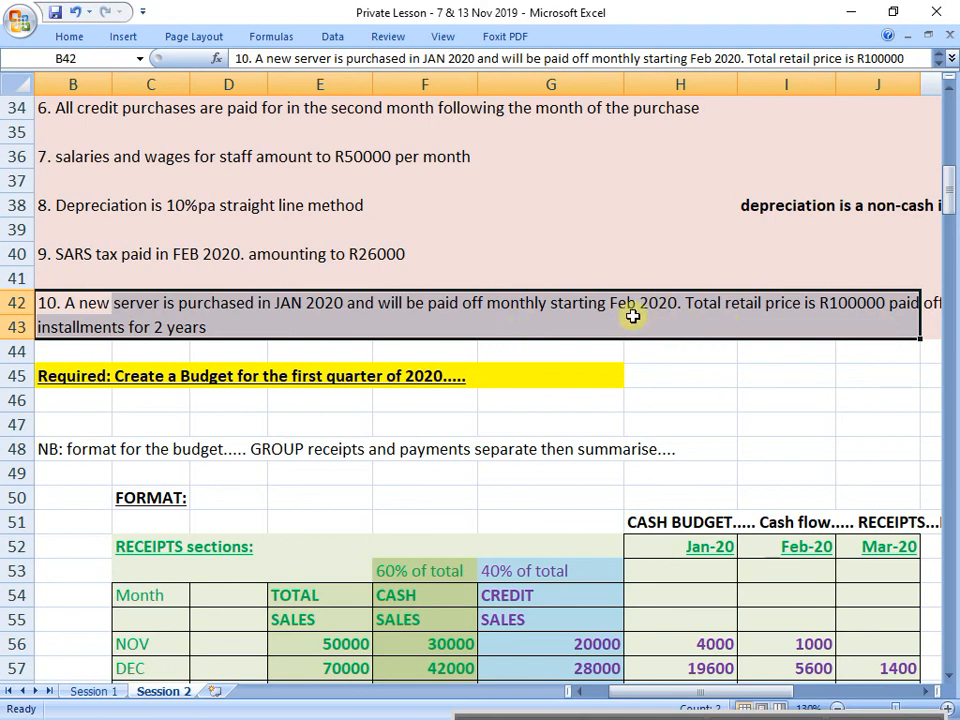
{"action": "scroll", "coordinate": [633, 316], "scroll_direction": "down", "scroll_amount": 11}
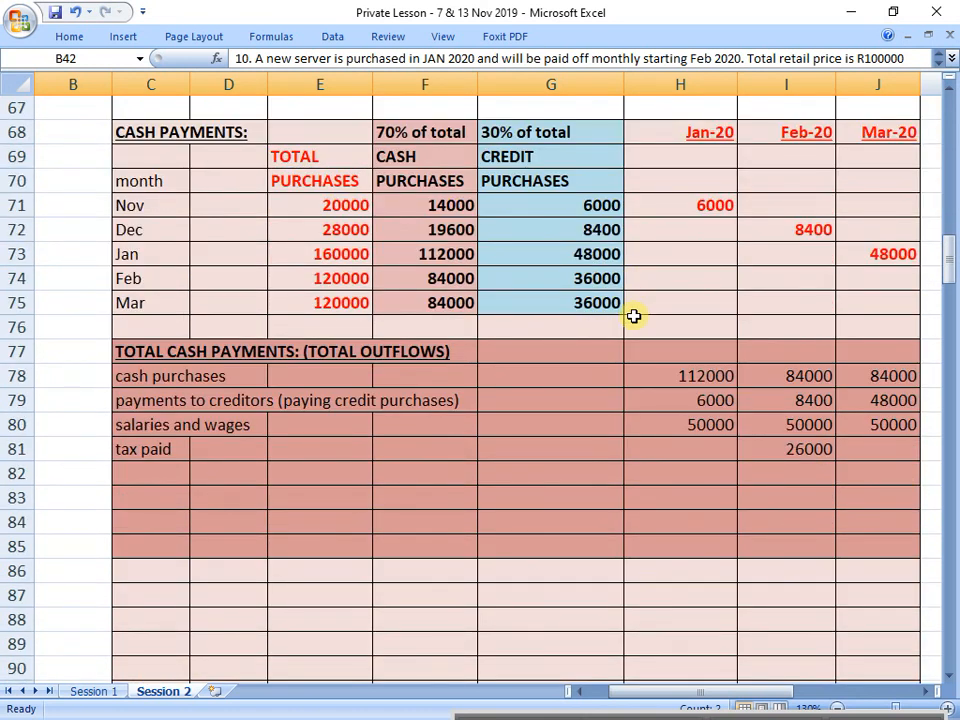
Step: Add the outflow line "server installments per month (100000/24months)" in C82, below tax paid
{"action": "scroll", "coordinate": [633, 316], "scroll_direction": "down", "scroll_amount": 1}
{"action": "left_click", "coordinate": [778, 407]}
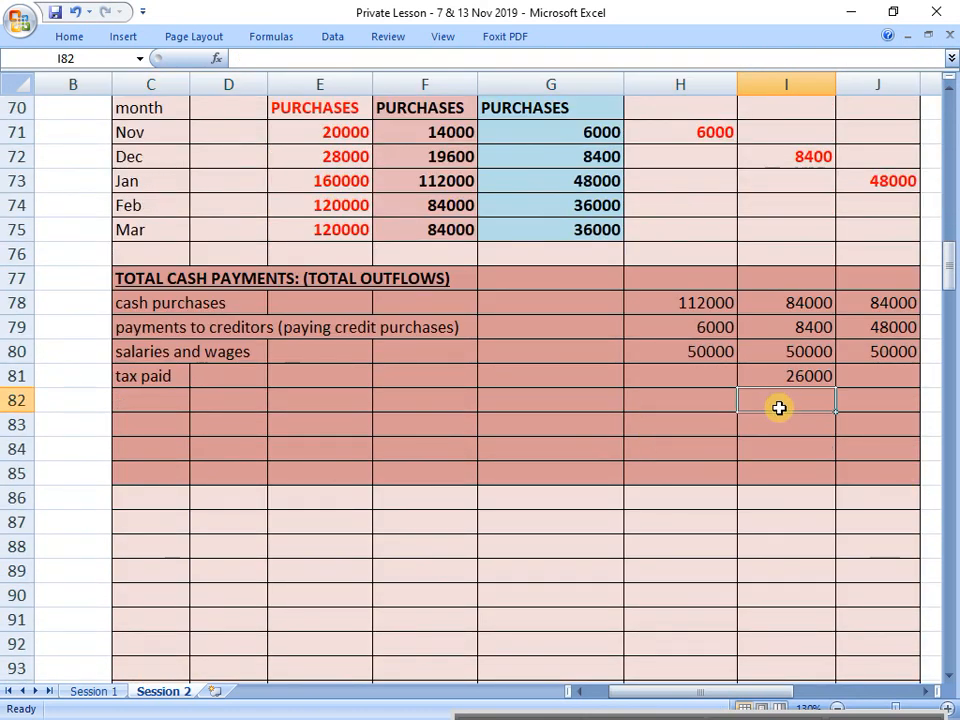
{"action": "key", "text": "Left"}
{"action": "key", "text": "Left"}
{"action": "key", "text": "Left"}
{"action": "key", "text": "Left"}
{"action": "key", "text": "Left"}
{"action": "key", "text": "Left"}
{"action": "type", "text": "se"}
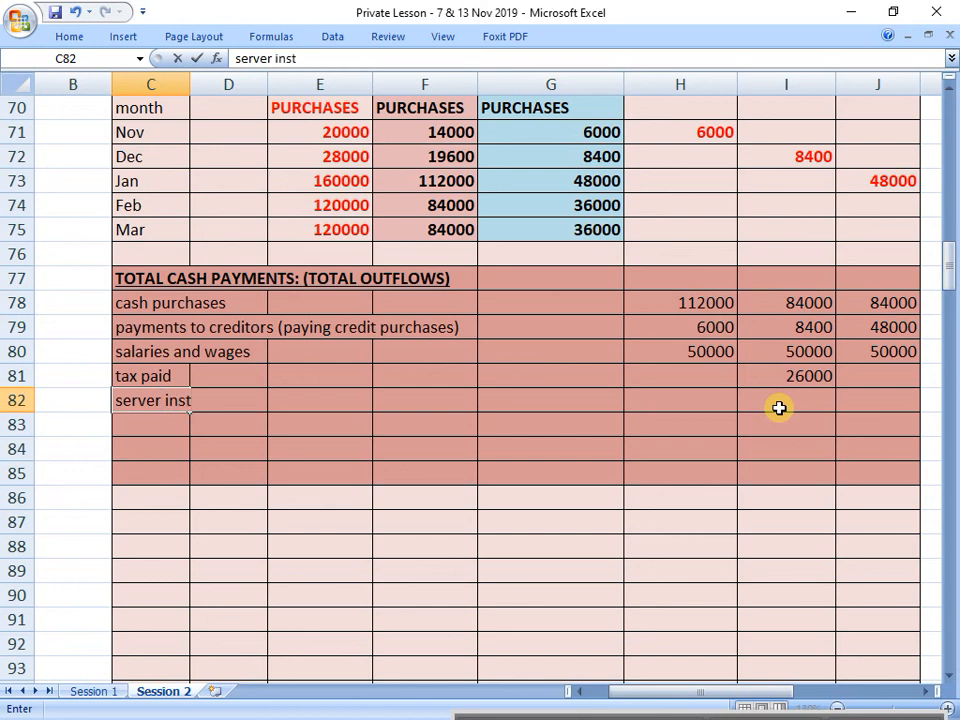
{"action": "type", "text": "rver installments pe"}
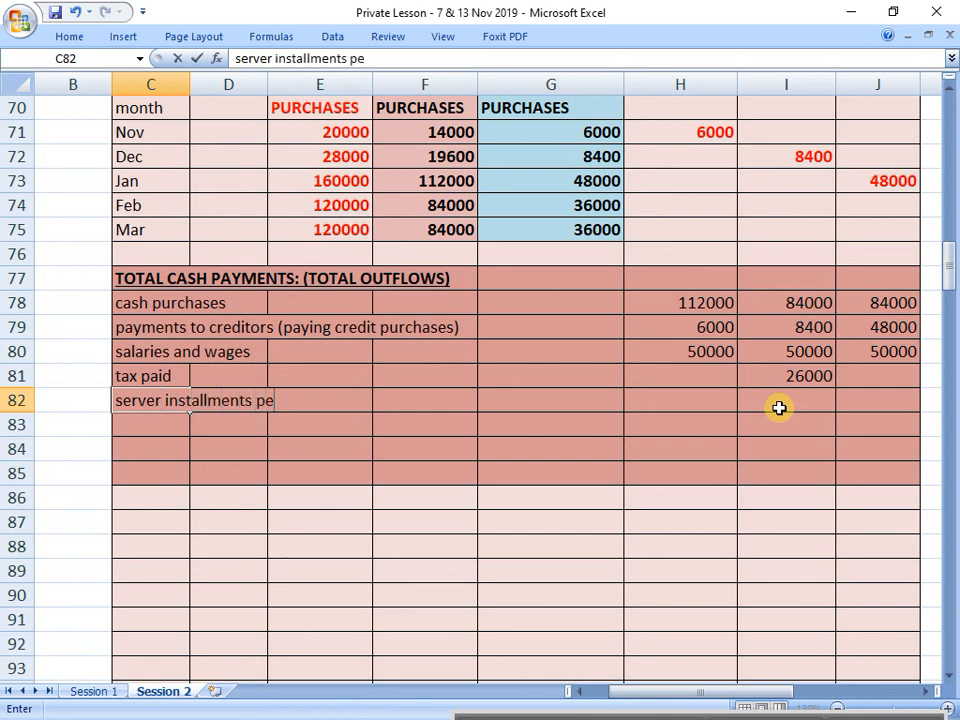
{"action": "type", "text": "r month"}
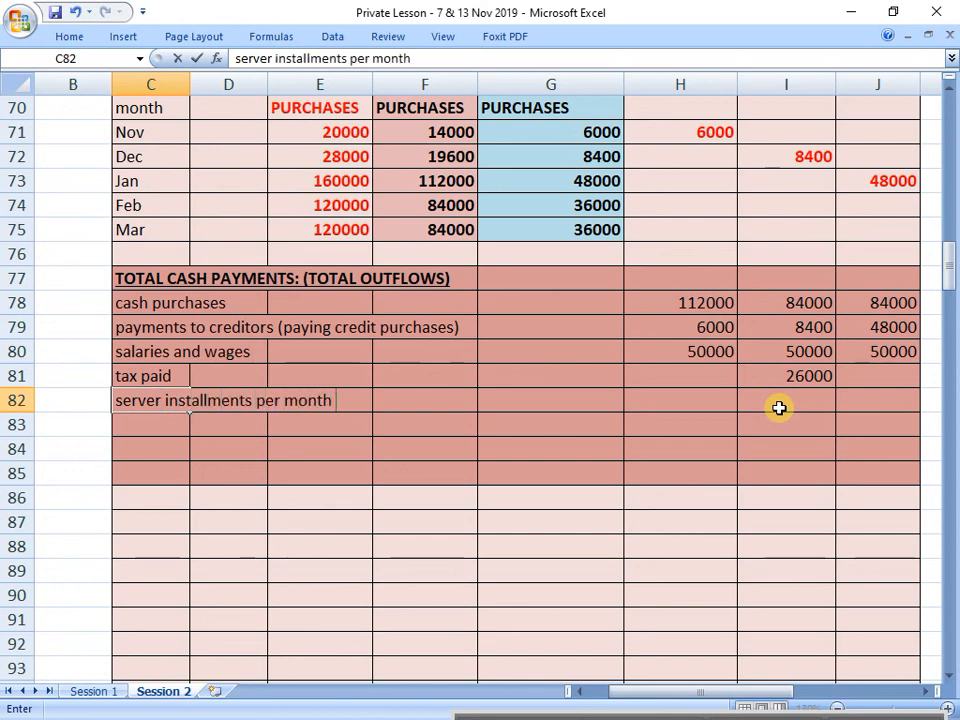
{"action": "type", "text": " (100000/"}
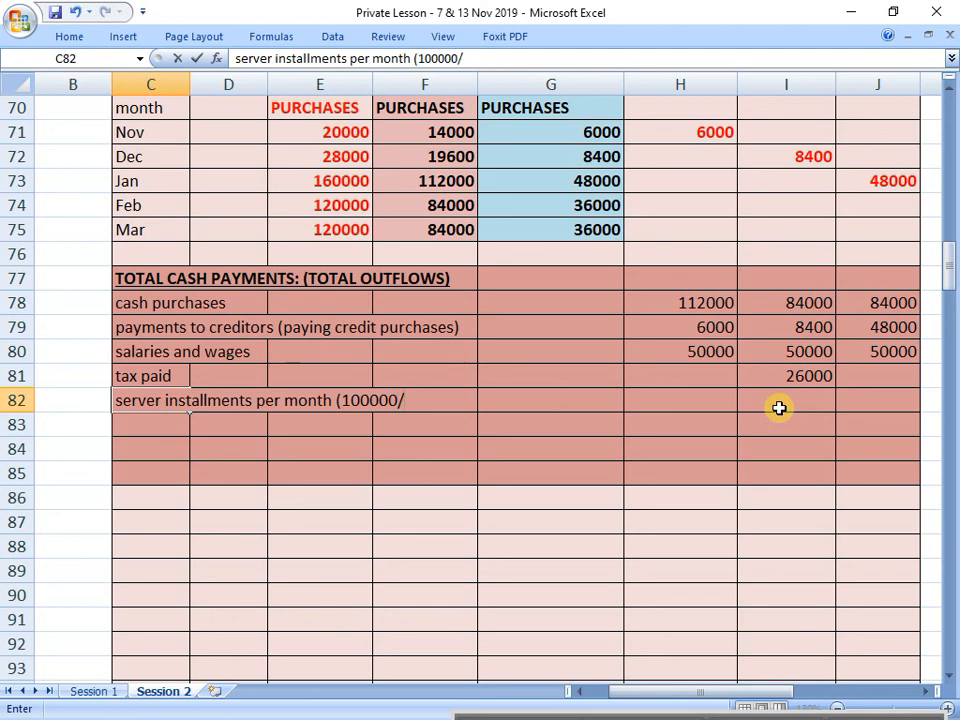
{"action": "type", "text": "months"}
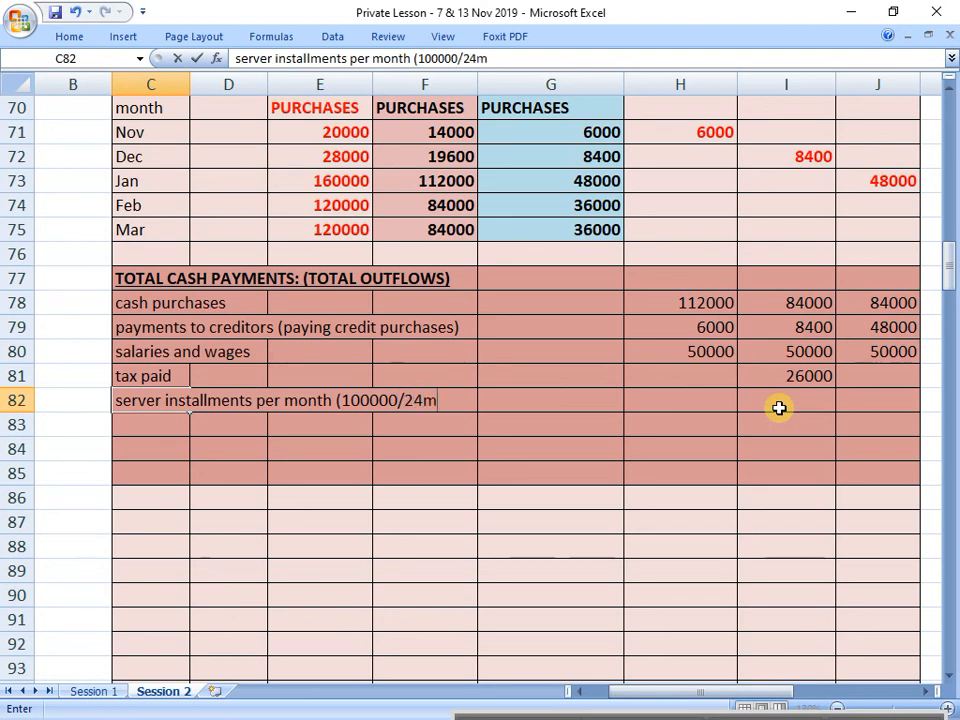
{"action": "type", "text": ")"}
{"action": "key", "text": "Return"}
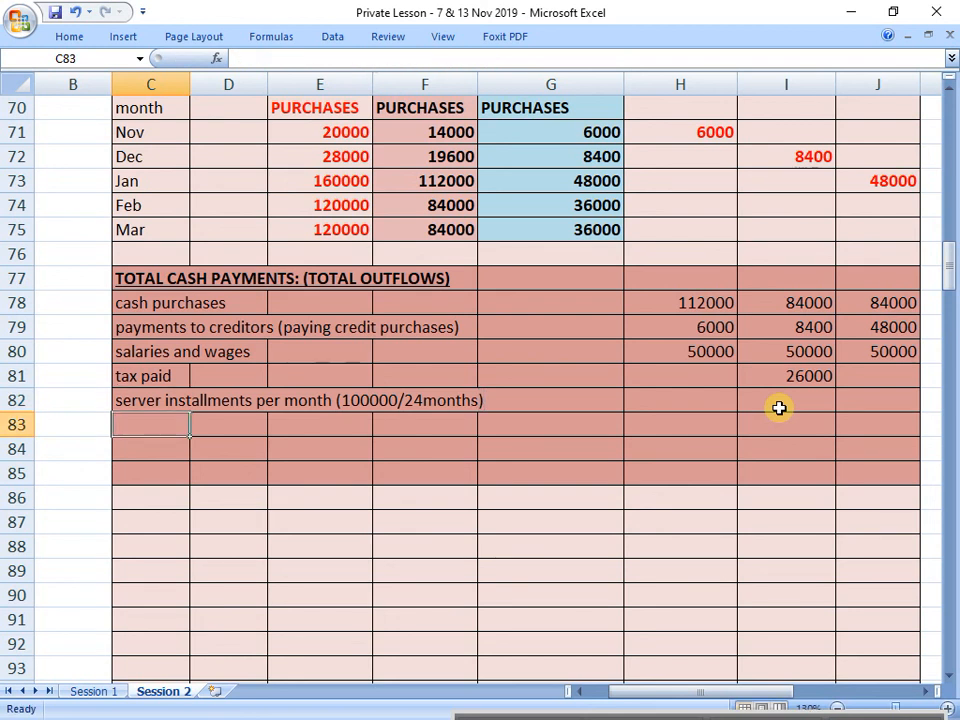
{"action": "key", "text": "Right"}
{"action": "key", "text": "Right"}
{"action": "key", "text": "Right"}
{"action": "key", "text": "Right"}
{"action": "key", "text": "Right"}
{"action": "key", "text": "Right"}
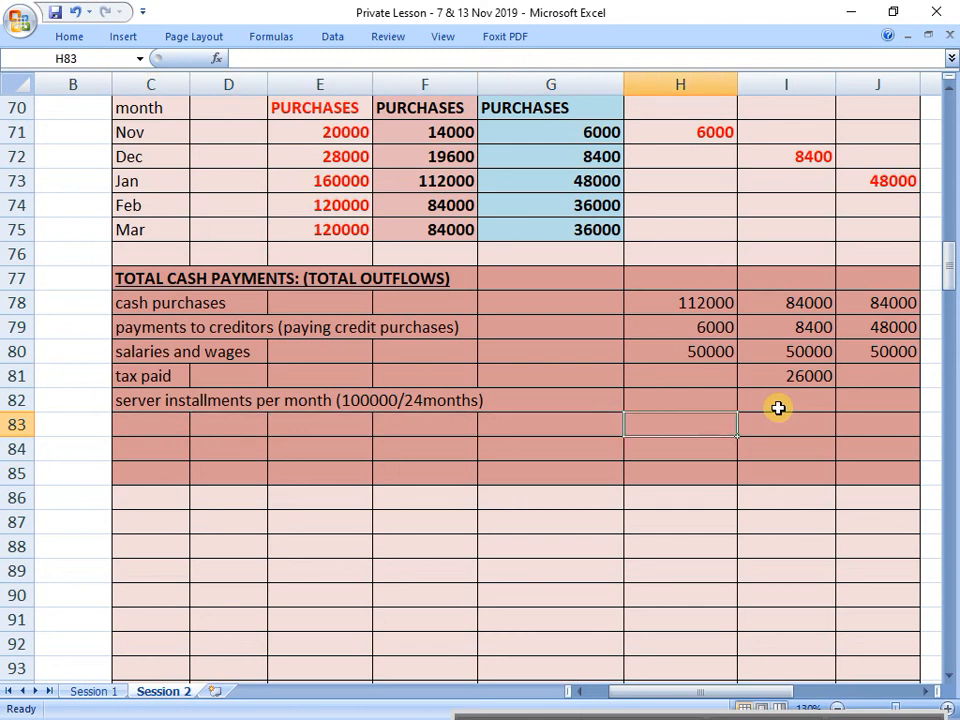
{"action": "key", "text": "Up"}
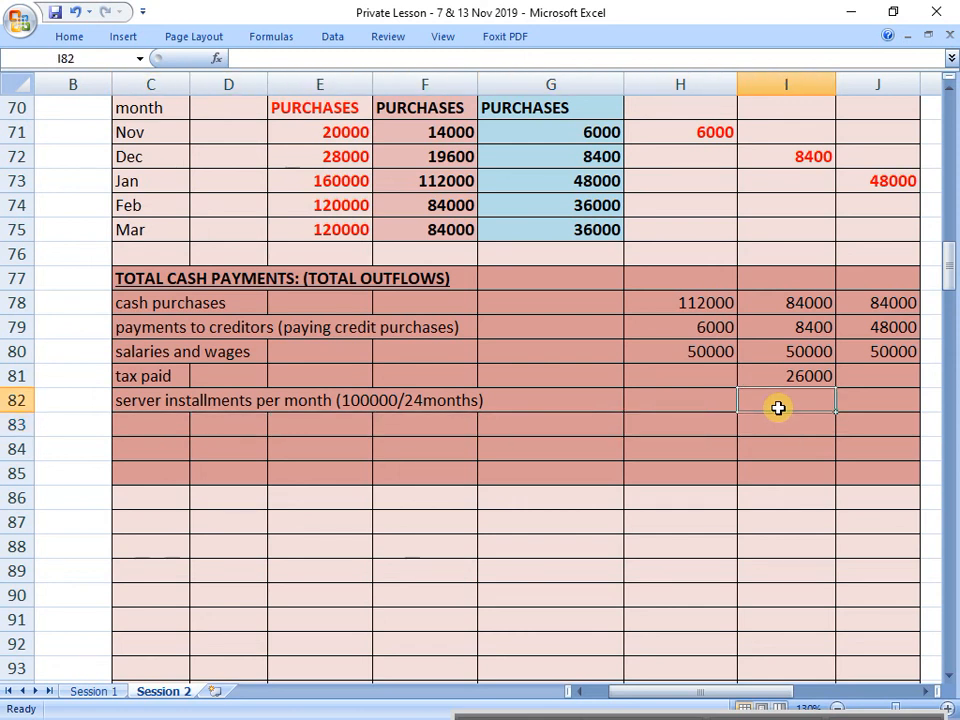
{"action": "type", "text": "="}
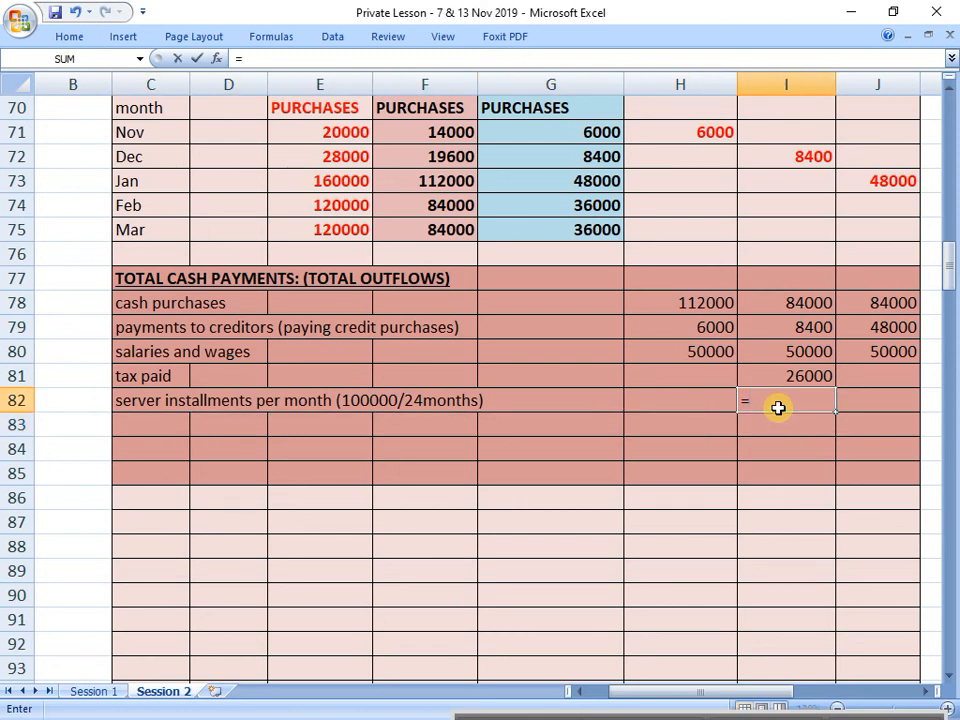
{"action": "type", "text": "100000"}
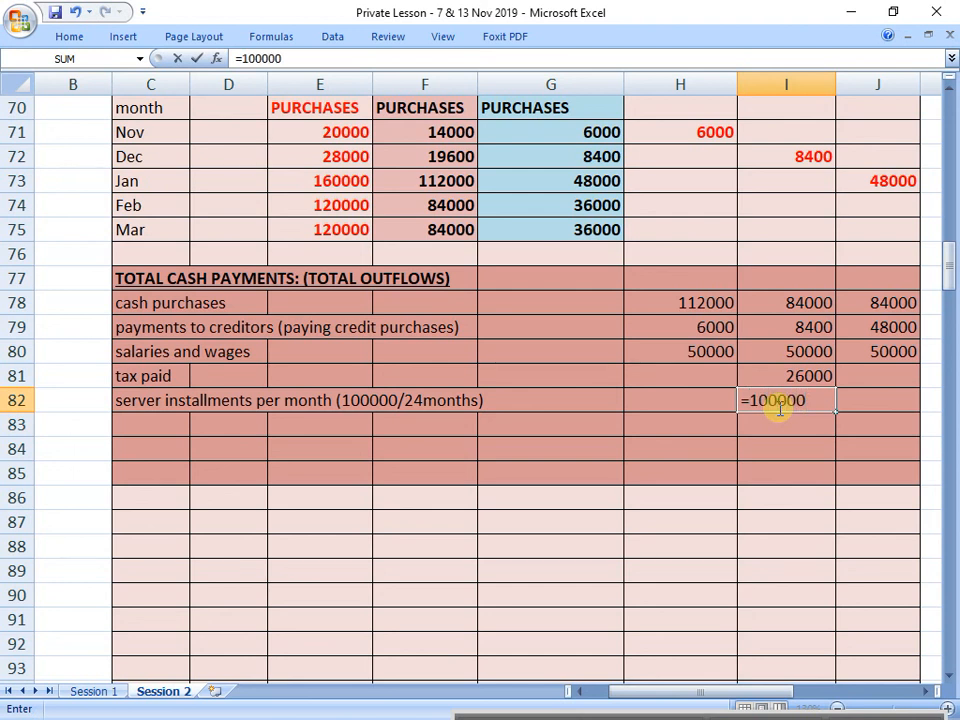
{"action": "type", "text": "/24"}
{"action": "key", "text": "Return"}
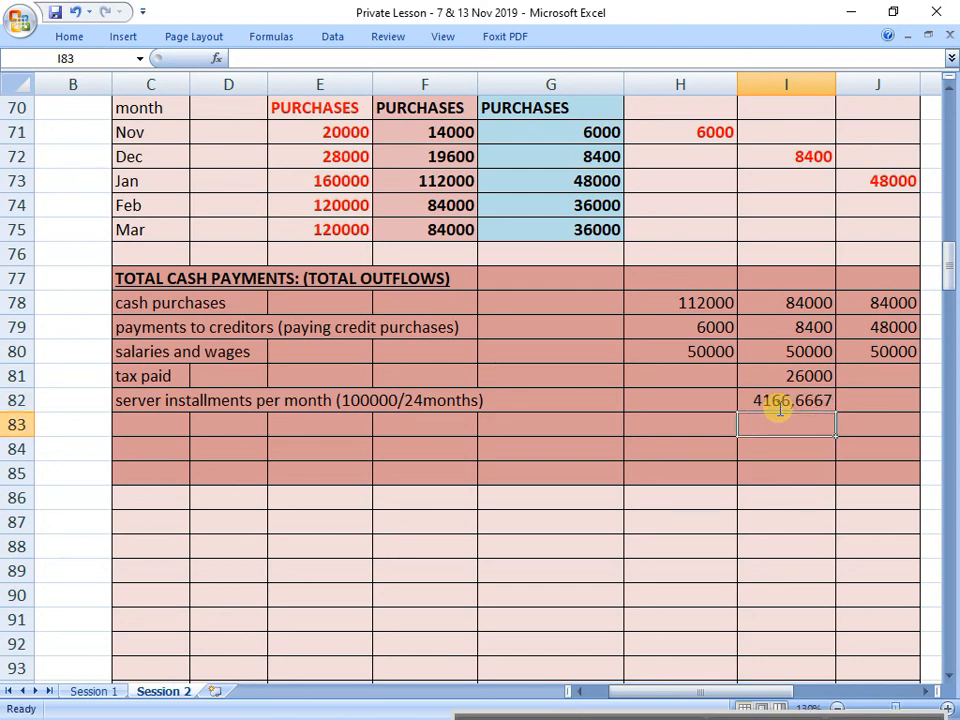
Step: Keep the ribbon expanded and format the February server installment in I82 to show no decimal places
{"action": "left_click", "coordinate": [774, 400]}
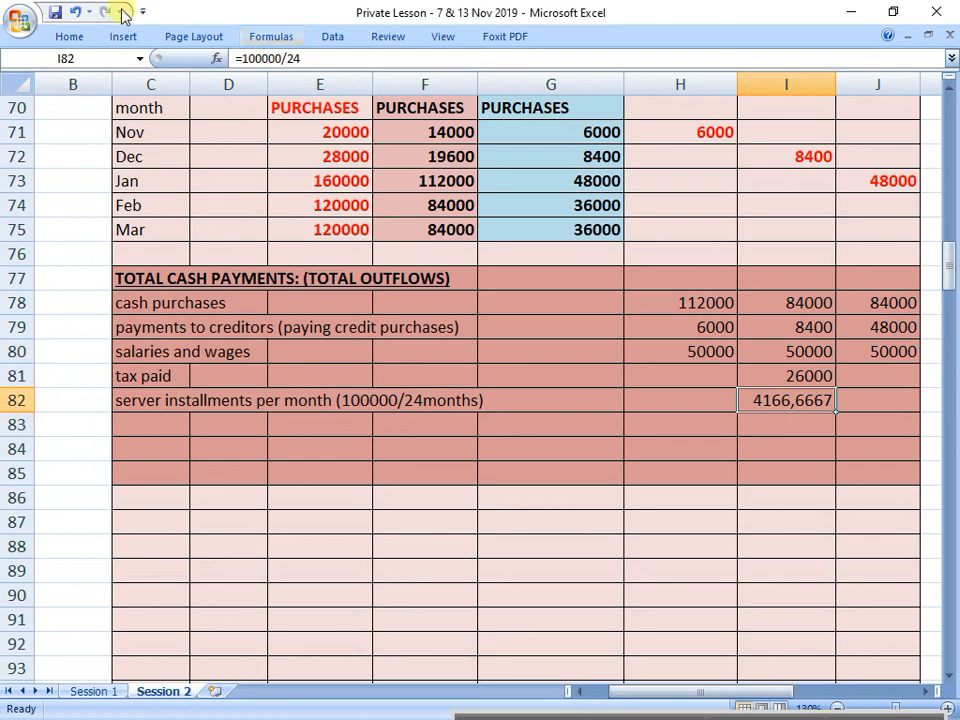
{"action": "left_click", "coordinate": [70, 37]}
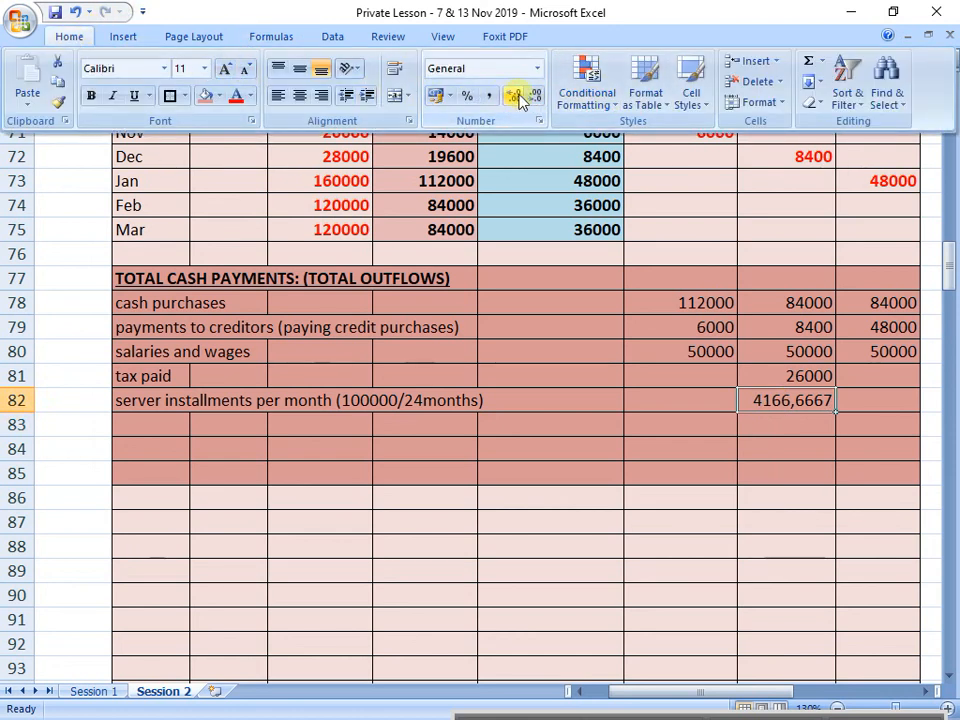
{"action": "left_click", "coordinate": [519, 95]}
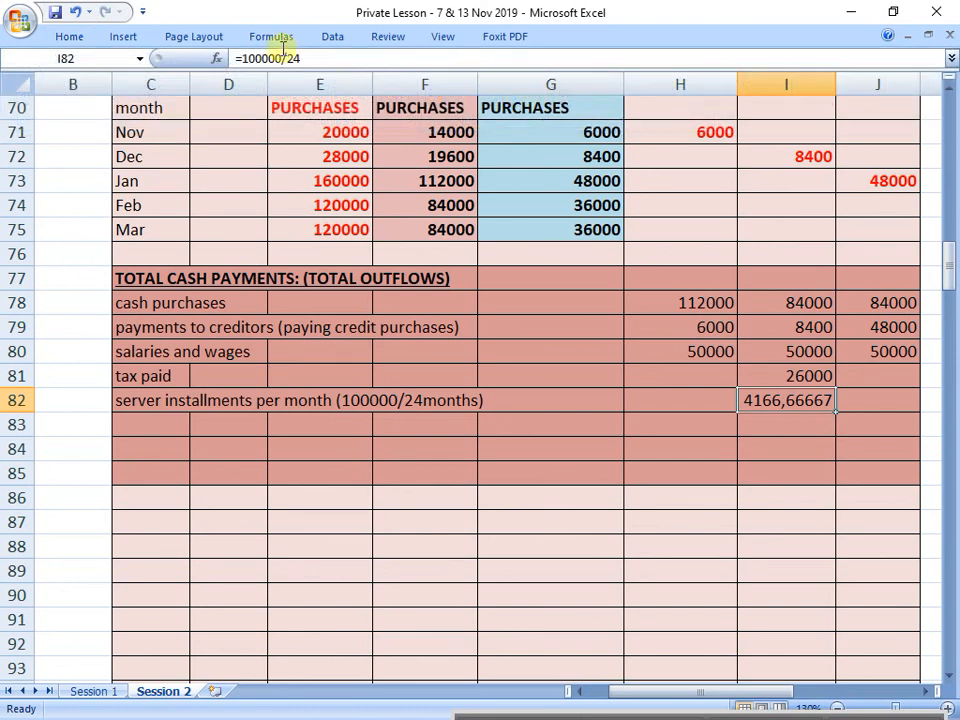
{"action": "right_click", "coordinate": [567, 35]}
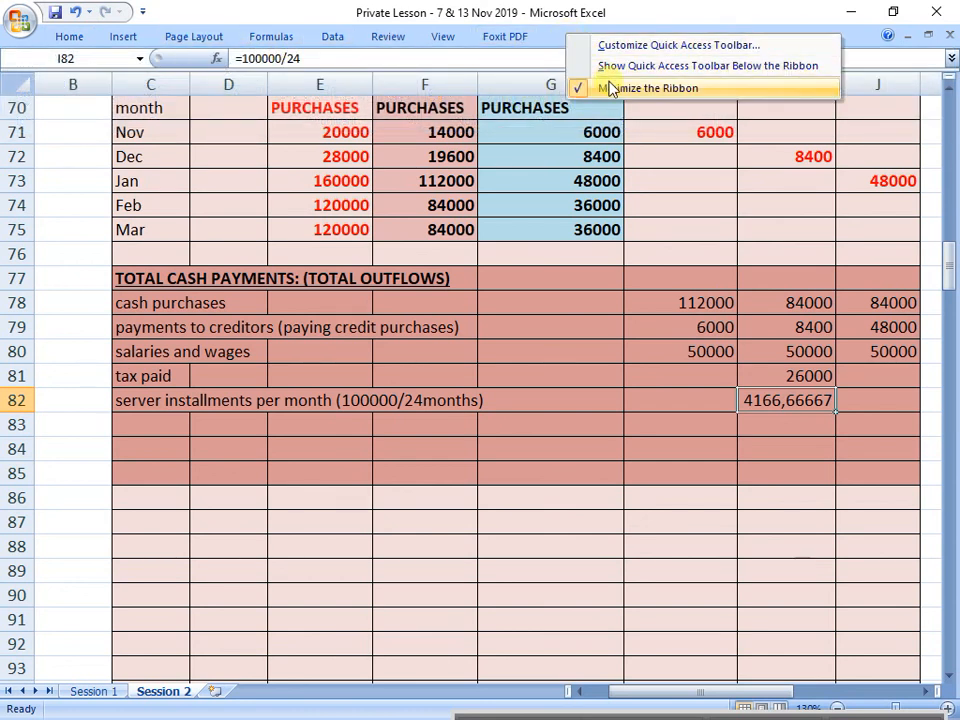
{"action": "left_click", "coordinate": [611, 88]}
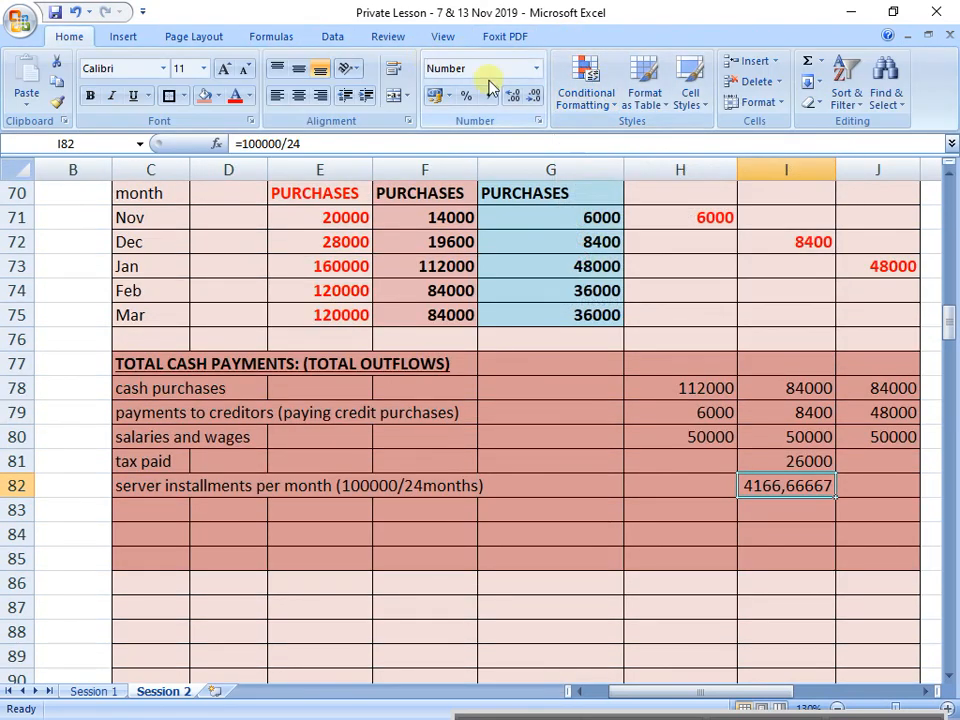
{"action": "left_click", "coordinate": [533, 97]}
{"action": "left_click", "coordinate": [533, 97]}
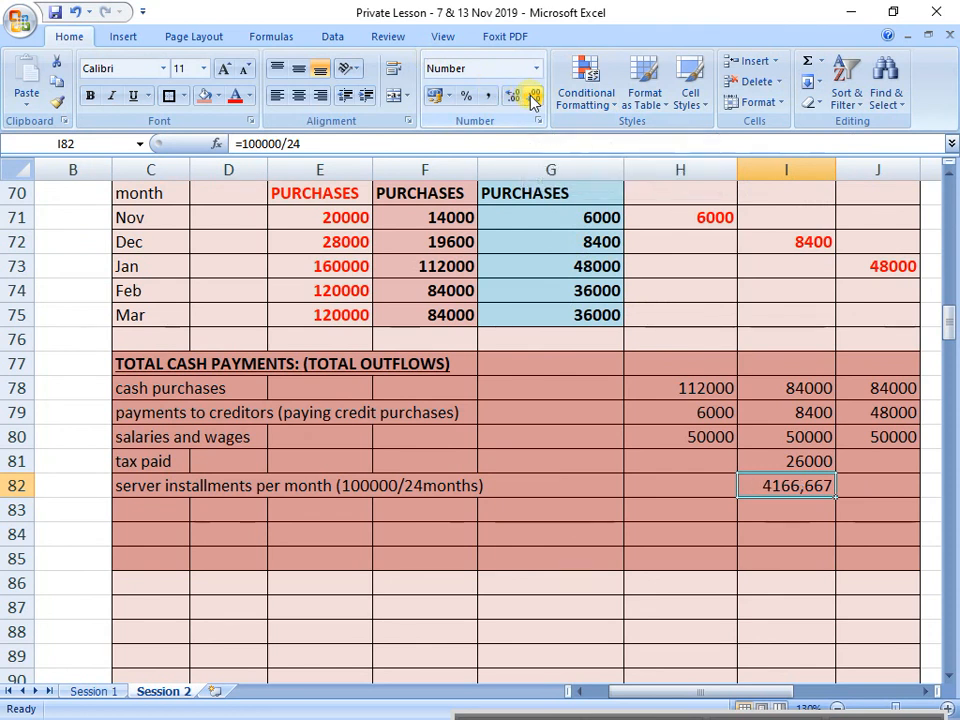
{"action": "left_click", "coordinate": [533, 97]}
{"action": "left_click", "coordinate": [533, 97]}
{"action": "left_click", "coordinate": [533, 97]}
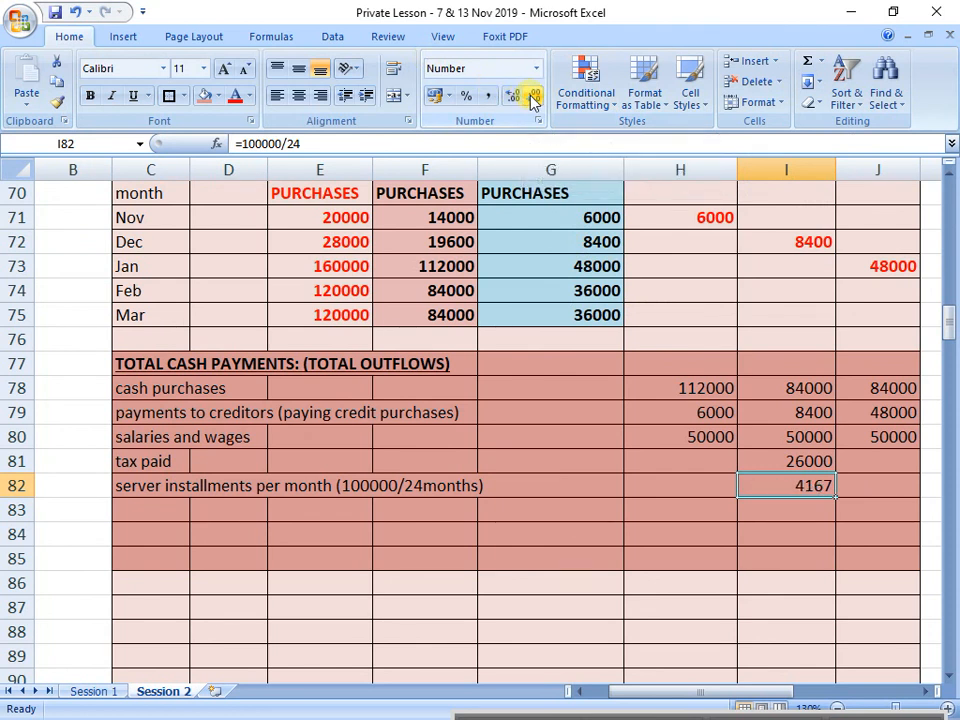
Step: Carry the server installment over to March in J82 with the formula =I82
{"action": "left_click", "coordinate": [814, 504]}
{"action": "key", "text": "Up"}
{"action": "key", "text": "Right"}
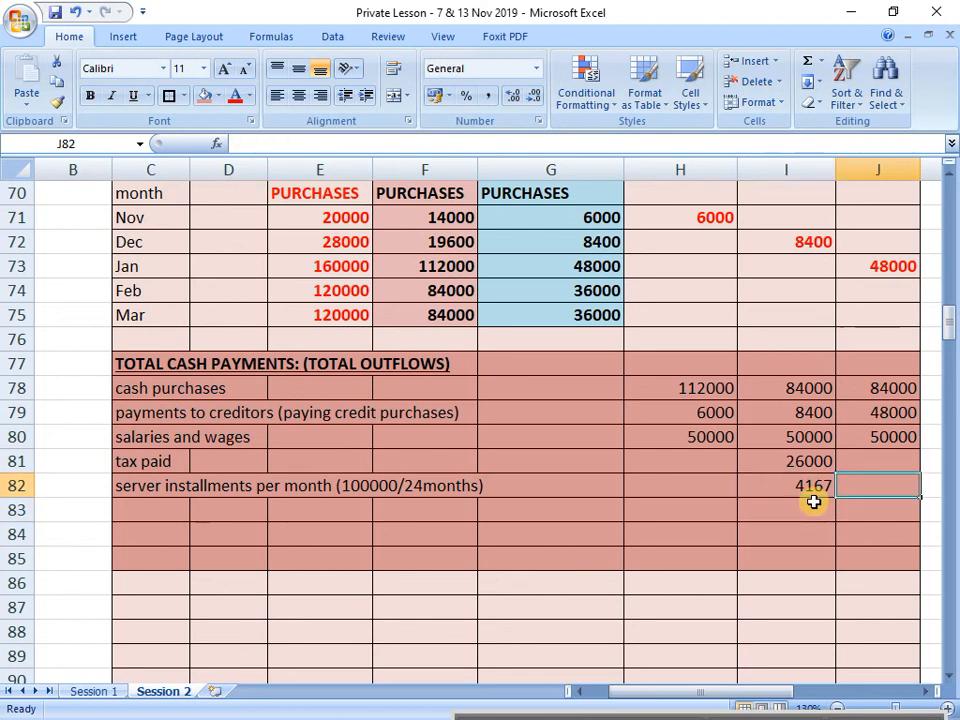
{"action": "type", "text": "=I82"}
{"action": "key", "text": "Return"}
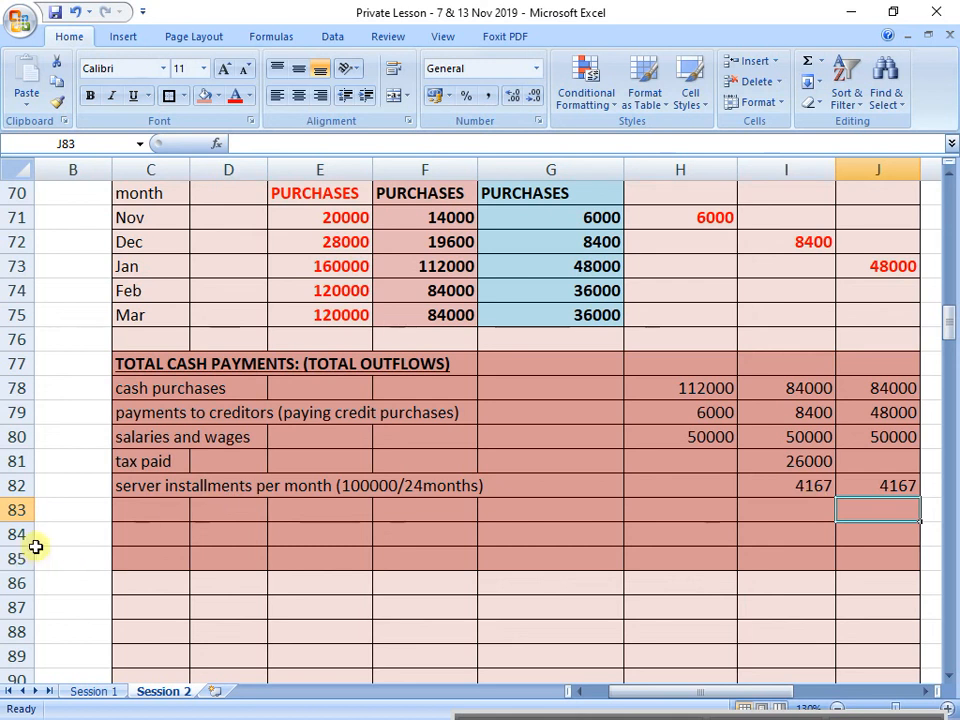
Step: Clear the red shading from C83:J93 by copying the blank unshaded cells starting at C100 over them
{"action": "left_click", "coordinate": [67, 552]}
{"action": "scroll", "coordinate": [84, 568], "scroll_direction": "down", "scroll_amount": 8}
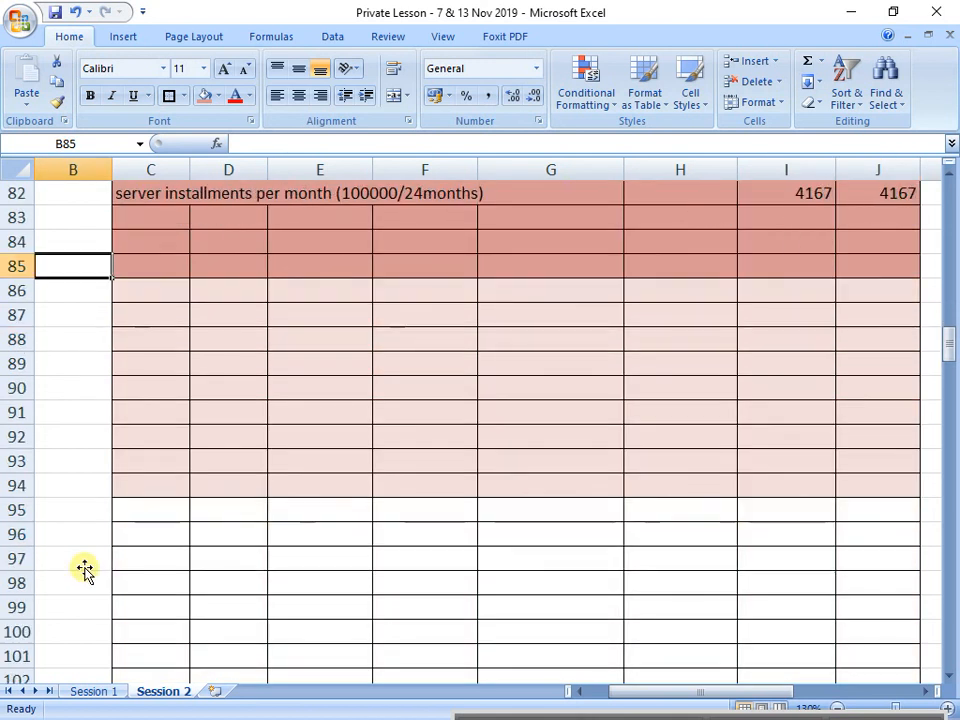
{"action": "mouse_move", "coordinate": [160, 340]}
{"action": "left_mouse_down"}
{"action": "mouse_move", "coordinate": [349, 328]}
{"action": "mouse_move", "coordinate": [823, 424]}
{"action": "mouse_move", "coordinate": [883, 559]}
{"action": "mouse_move", "coordinate": [827, 572]}
{"action": "left_mouse_up"}
{"action": "key", "text": "ctrl+c"}
{"action": "scroll", "coordinate": [615, 540], "scroll_direction": "up", "scroll_amount": 5}
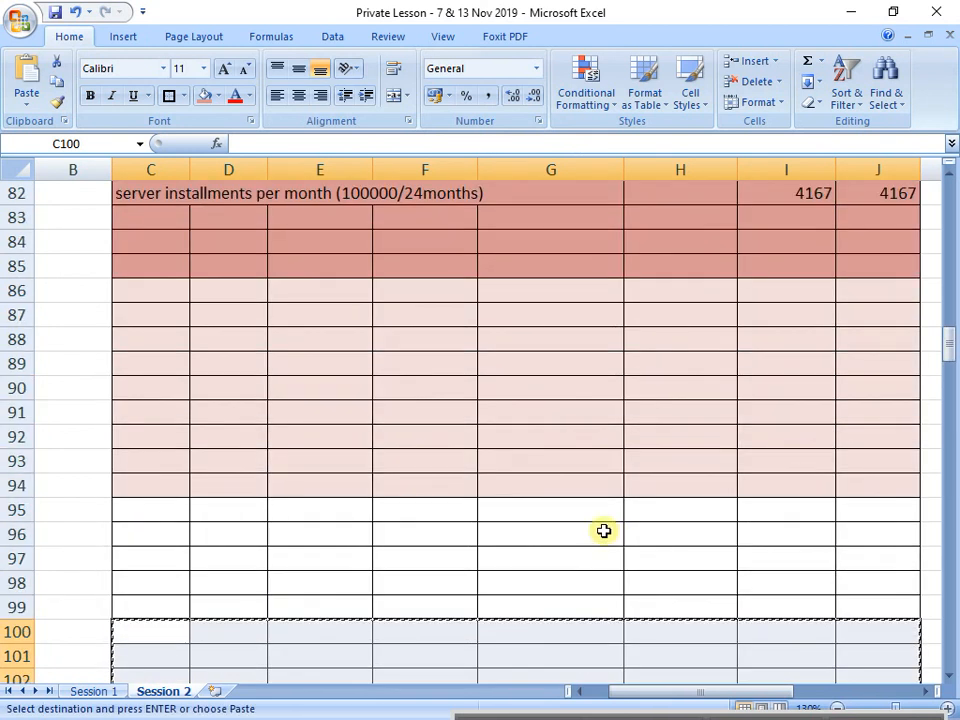
{"action": "left_click", "coordinate": [186, 291]}
{"action": "key", "text": "ctrl+v"}
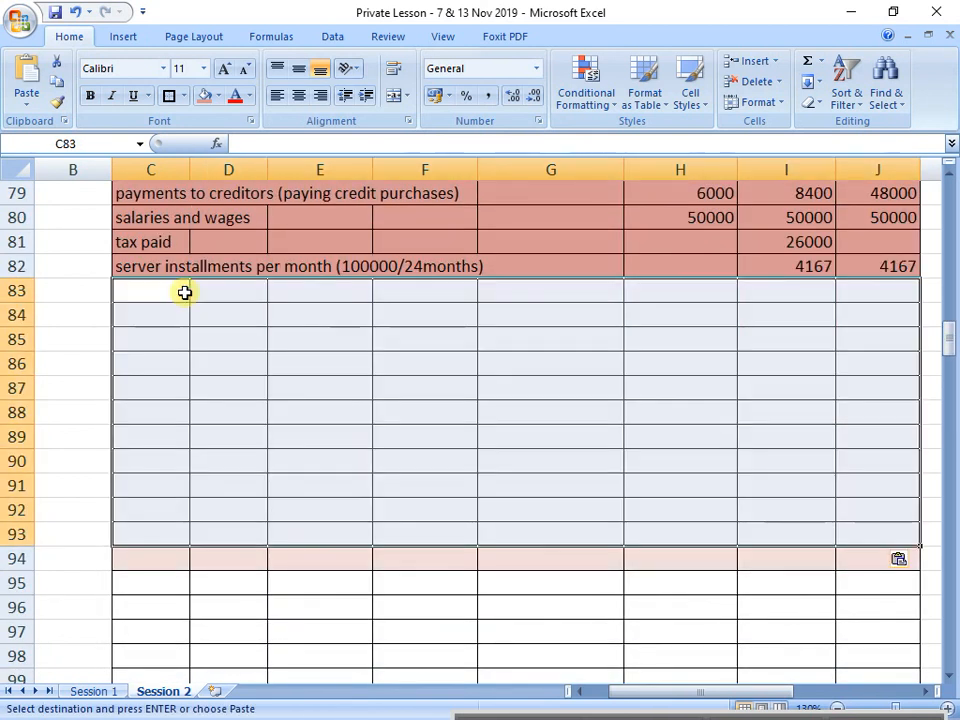
Step: Minimize the ribbon again to show more of the cash payments section
{"action": "scroll", "coordinate": [185, 292], "scroll_direction": "up", "scroll_amount": 2}
{"action": "scroll", "coordinate": [185, 292], "scroll_direction": "up", "scroll_amount": 3}
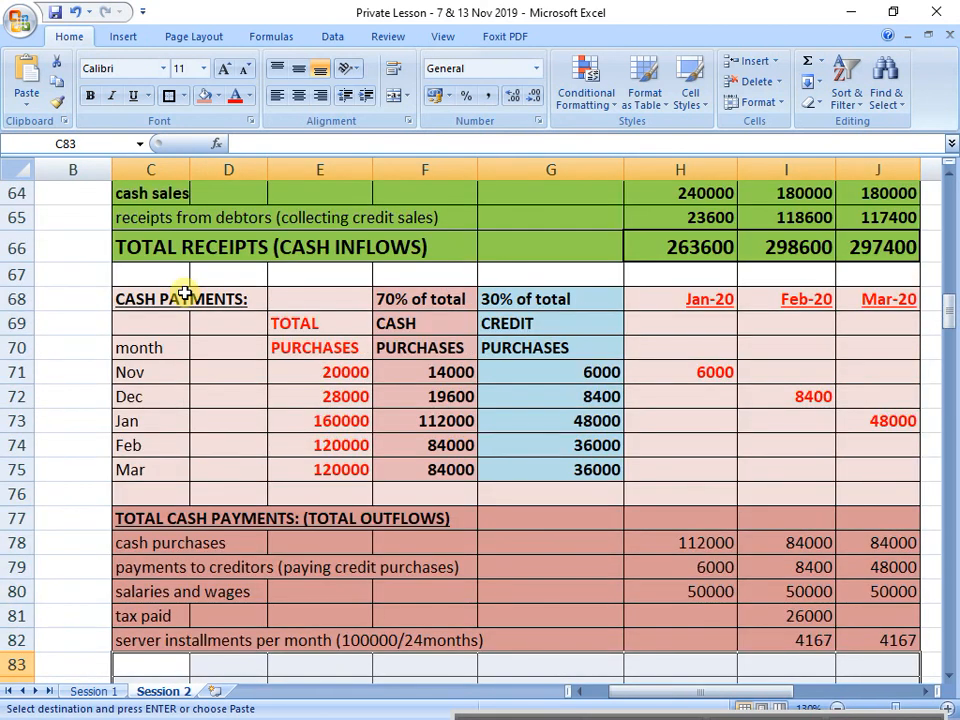
{"action": "right_click", "coordinate": [563, 27]}
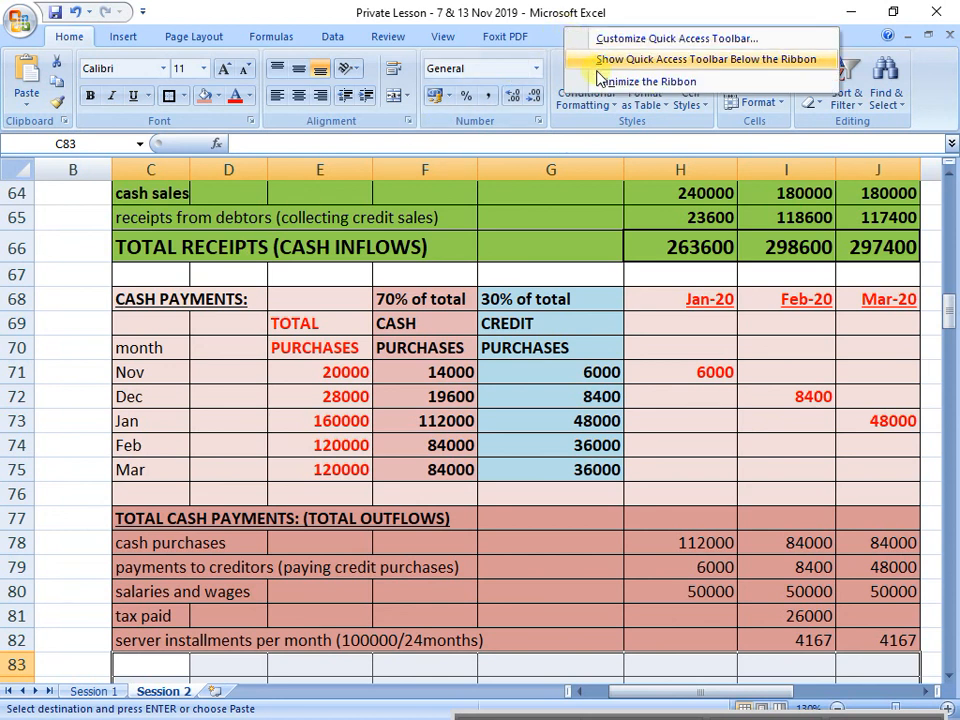
{"action": "left_click", "coordinate": [602, 80]}
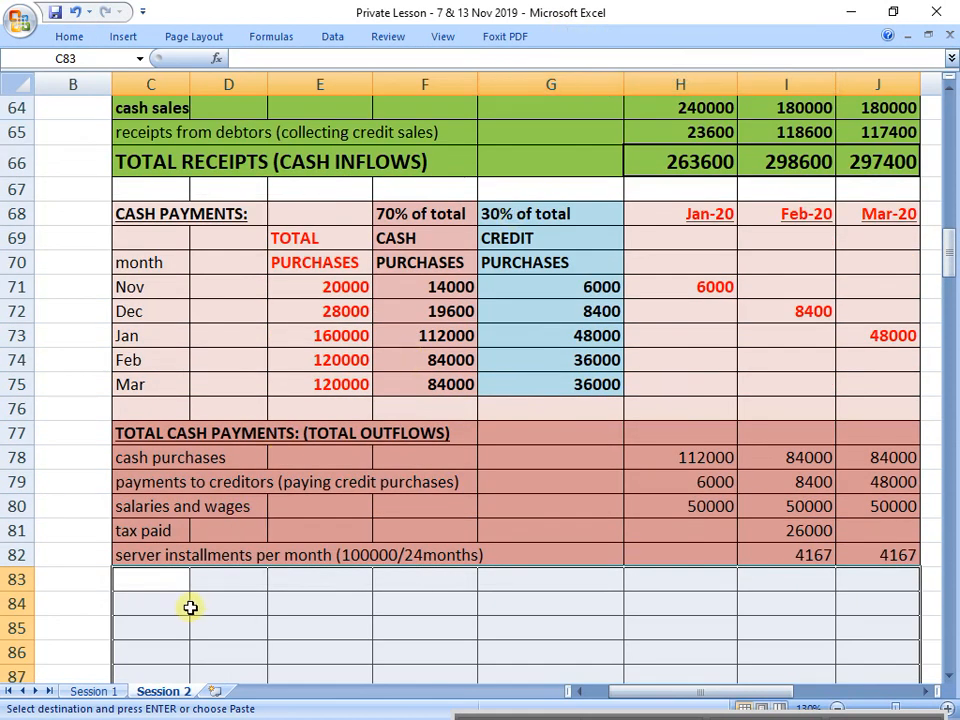
Step: Outline C83:J83 with a thick box border and set its font size to 18
{"action": "left_click_drag", "start_coordinate": [150, 580], "coordinate": [870, 579]}
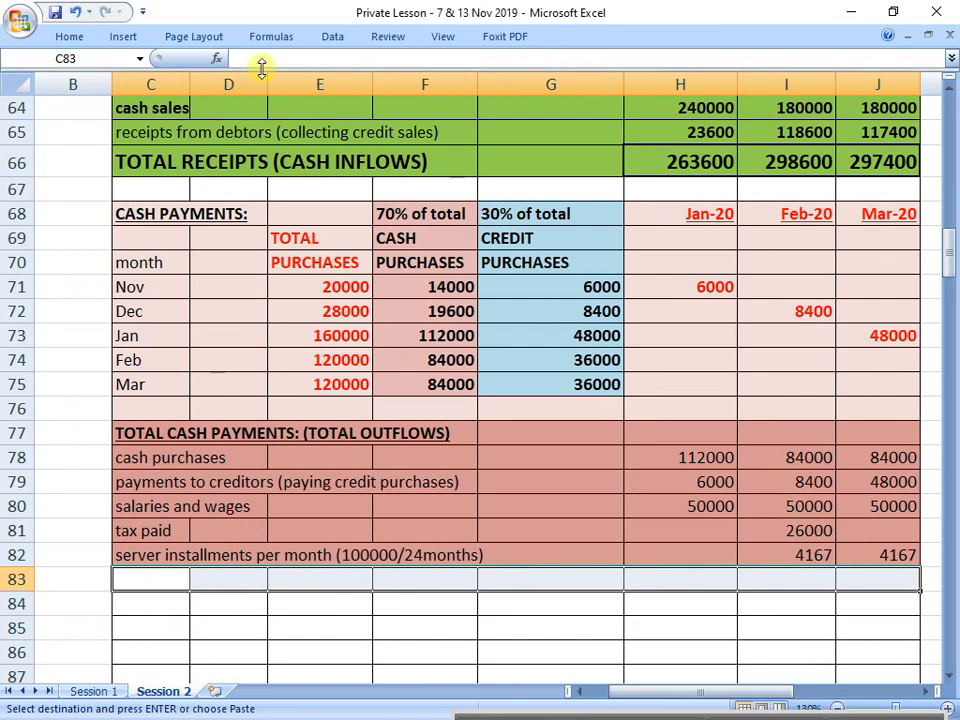
{"action": "left_click", "coordinate": [60, 36]}
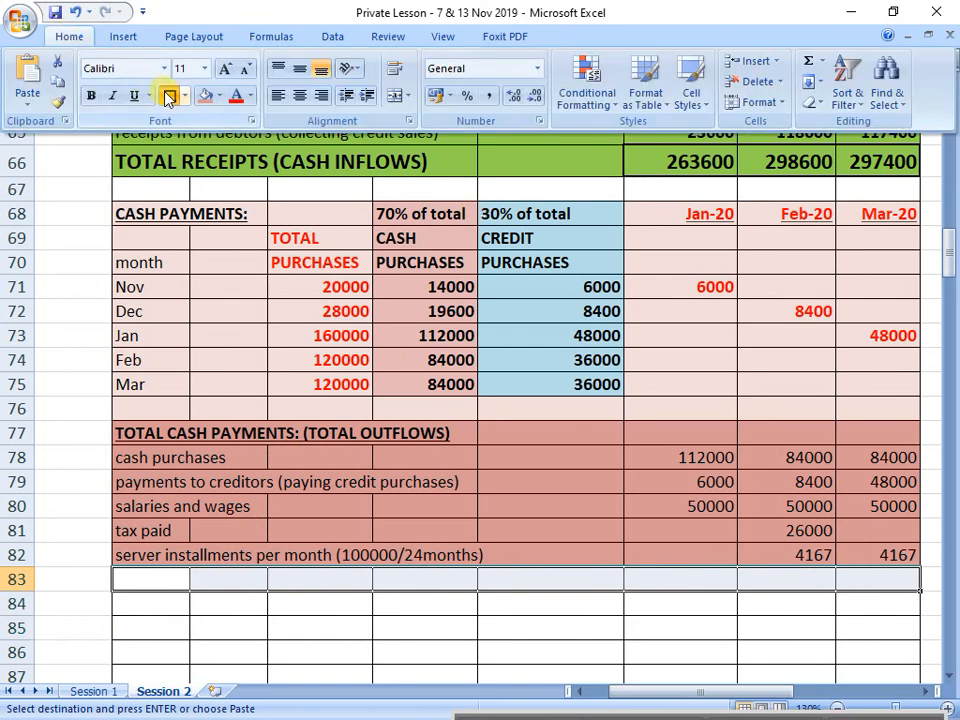
{"action": "left_click", "coordinate": [170, 97]}
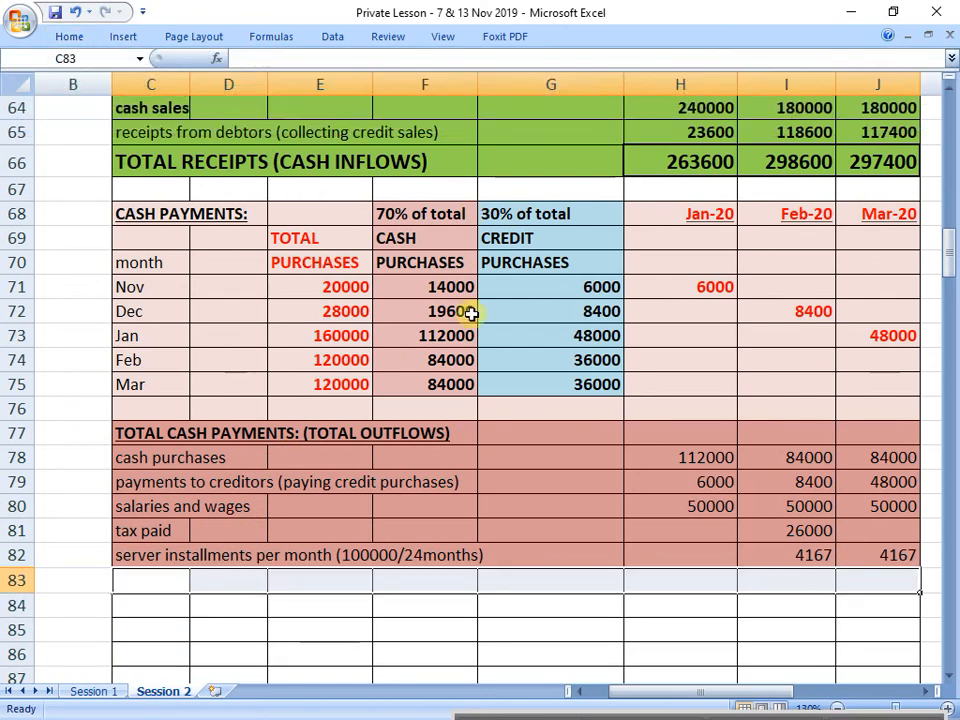
{"action": "left_click", "coordinate": [920, 690]}
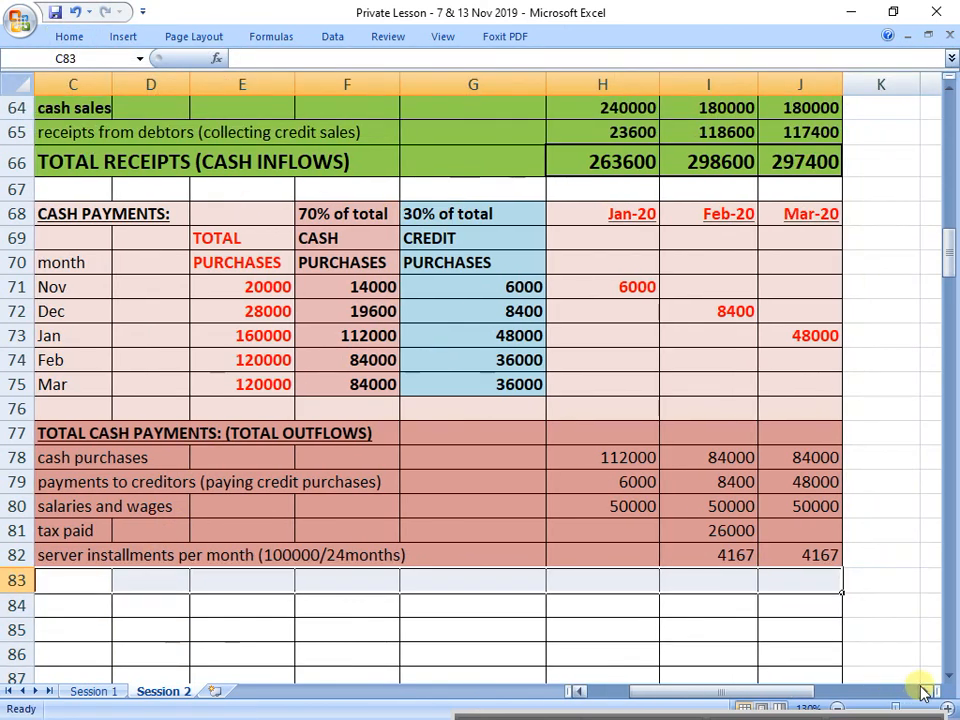
{"action": "left_click", "coordinate": [82, 40]}
{"action": "left_click", "coordinate": [204, 68]}
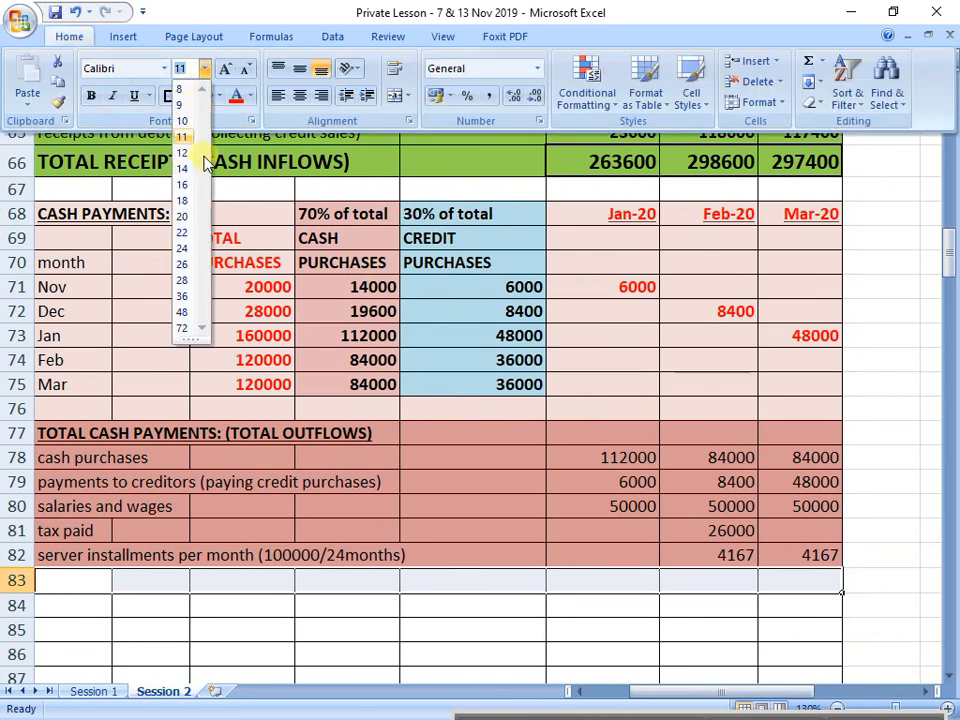
{"action": "left_click", "coordinate": [186, 200]}
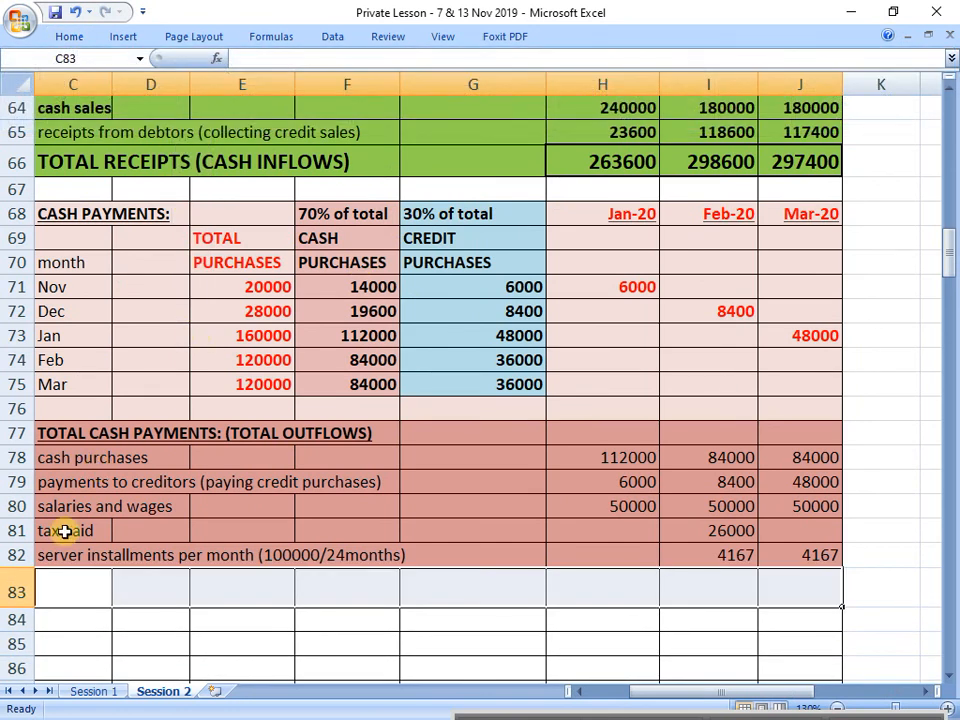
Step: Label the new total row in C83 as "TOTAL PAYMENTS (CASH OUTFLOWS)"
{"action": "left_click", "coordinate": [77, 589]}
{"action": "type", "text": "TOTAL"}
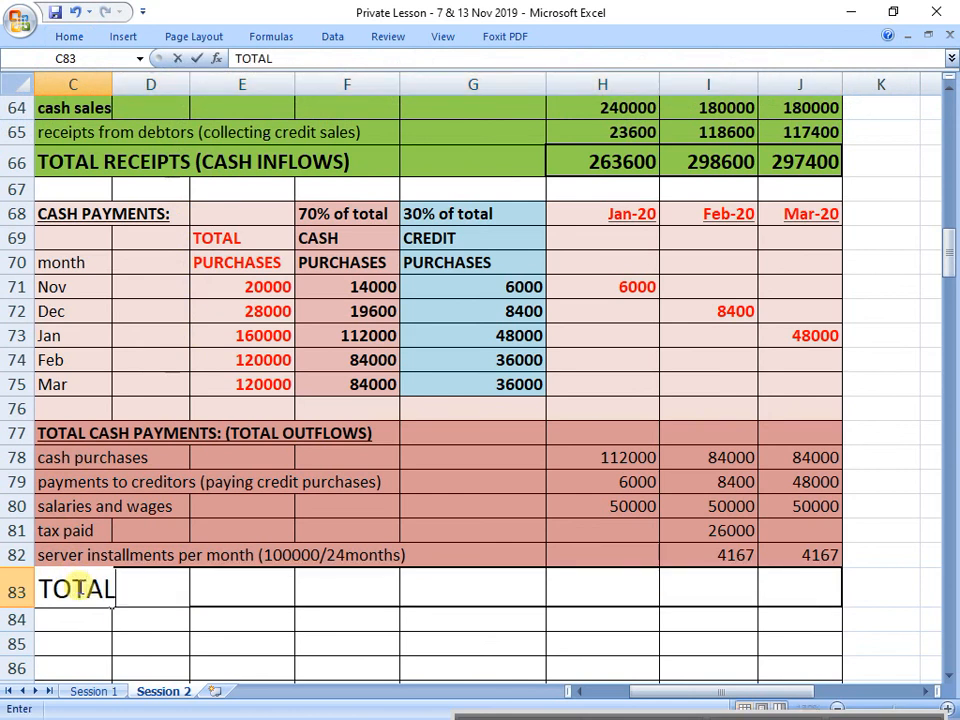
{"action": "type", "text": " PAYMENTS"}
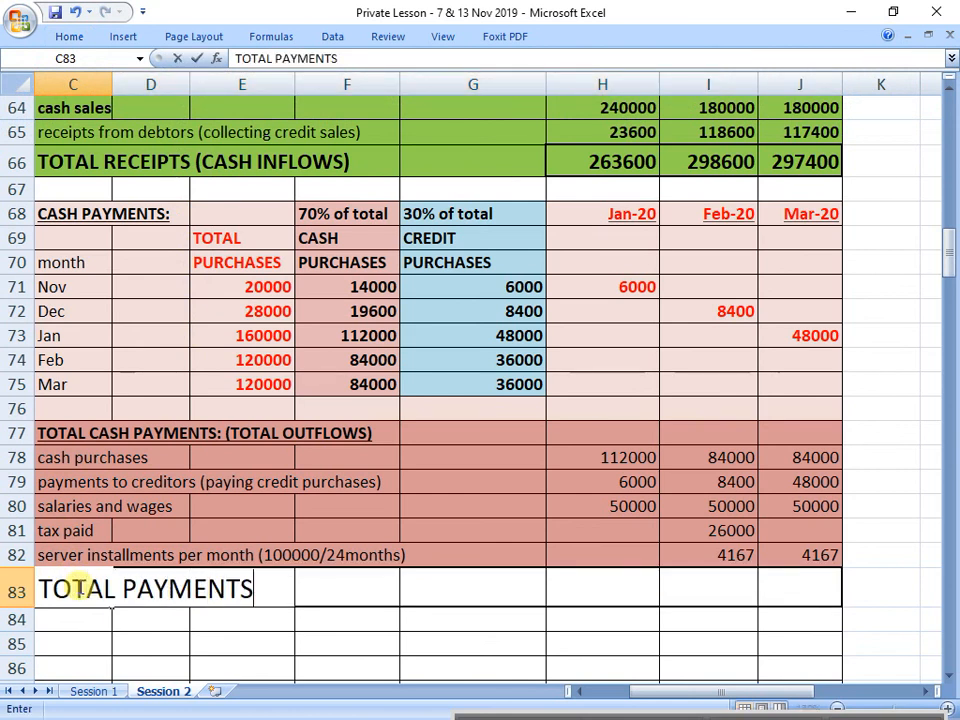
{"action": "type", "text": " (CASH"}
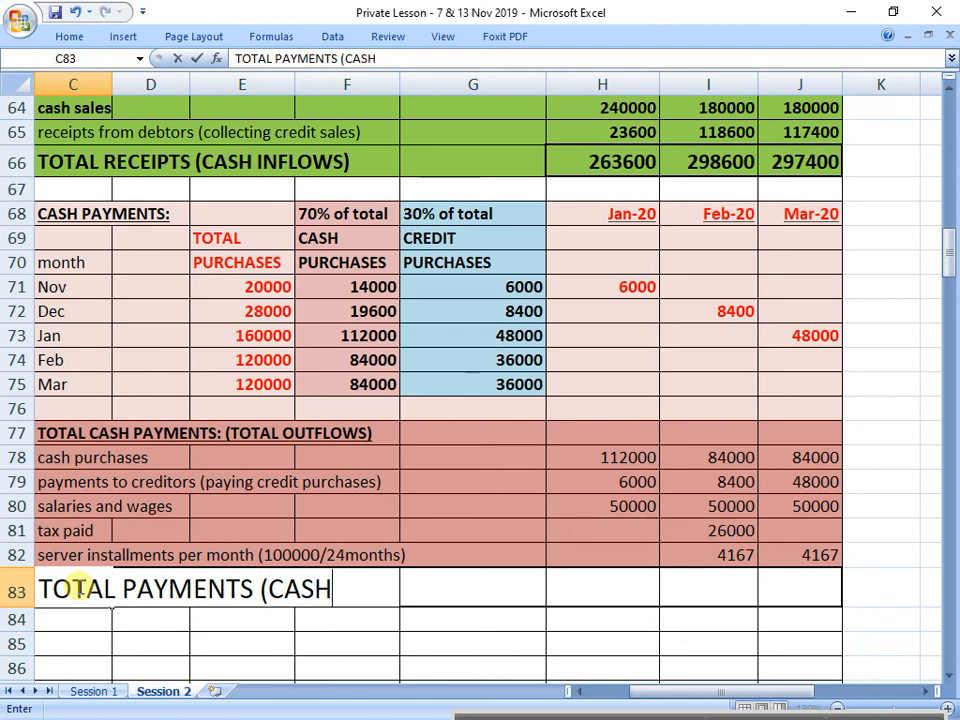
{"action": "type", "text": " OUTFLOW"}
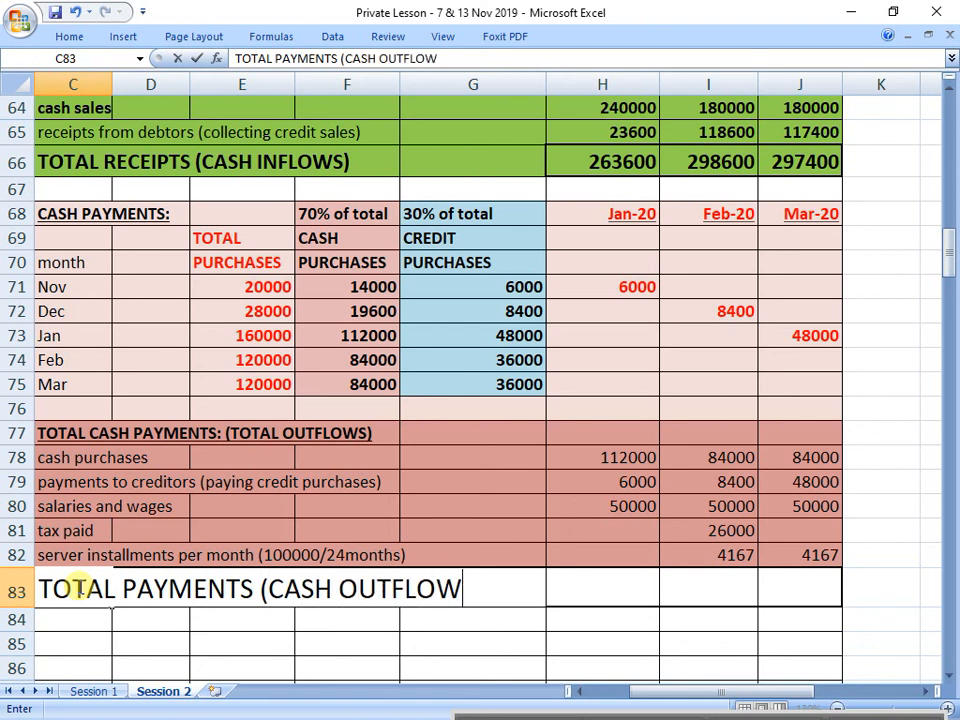
{"action": "type", "text": "S"}
Step: Make C83:J83 bold and fill it with the same red shade as the outflow rows above
{"action": "key", "text": "shift+Right"}
{"action": "key", "text": "shift+Right"}
{"action": "key", "text": "shift+Right"}
{"action": "key", "text": "shift+Right"}
{"action": "key", "text": "shift+Right"}
{"action": "key", "text": "shift+Right"}
{"action": "key", "text": "shift+Right"}
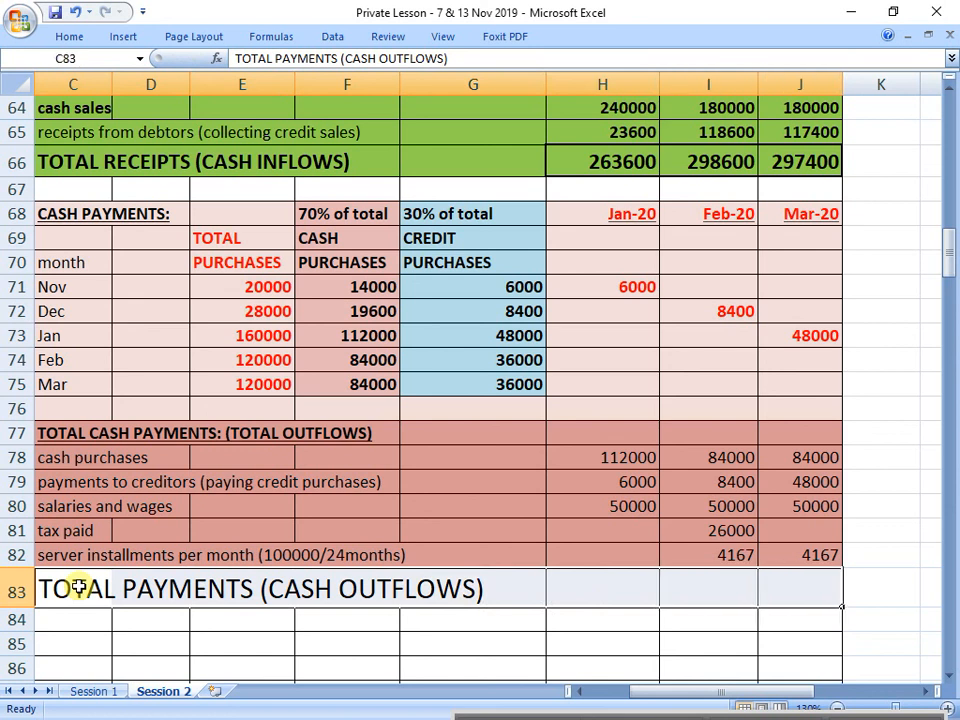
{"action": "key", "text": "ctrl+b"}
{"action": "left_click", "coordinate": [69, 36]}
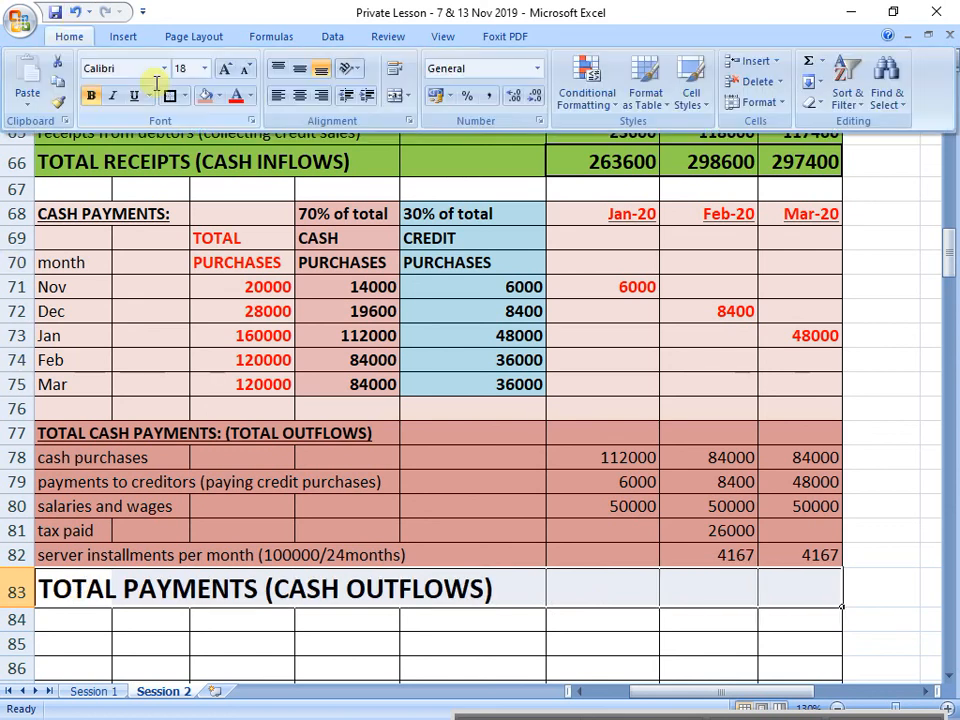
{"action": "left_click", "coordinate": [206, 96]}
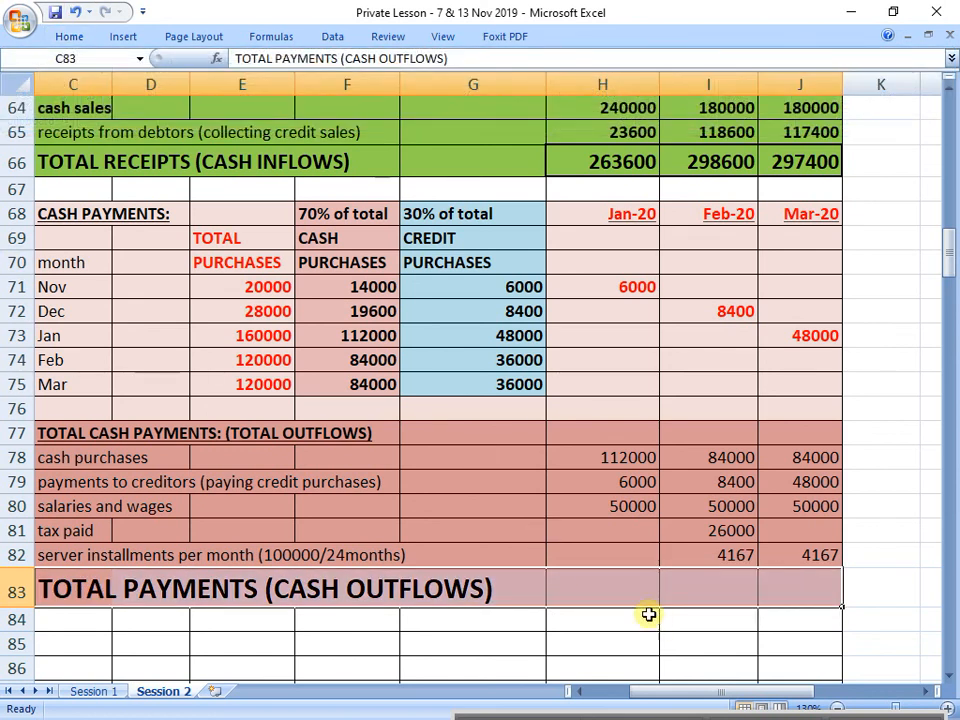
Step: Total January's cash payments in H83 with a SUM of H77:H82
{"action": "left_click", "coordinate": [634, 589]}
{"action": "type", "text": "=sum("}
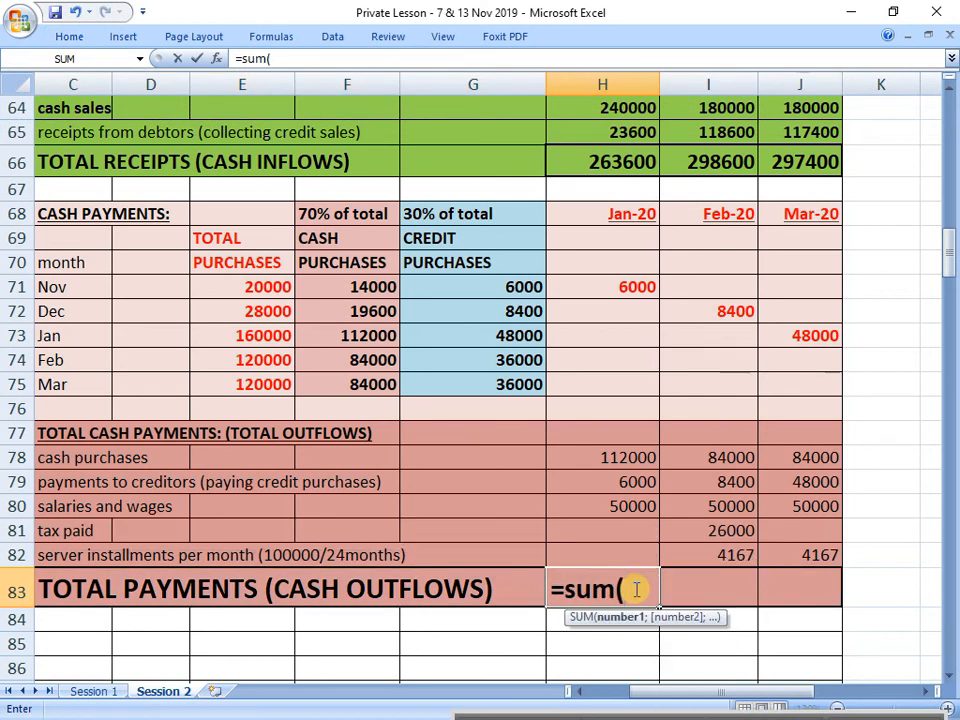
{"action": "left_click_drag", "start_coordinate": [630, 555], "coordinate": [670, 422]}
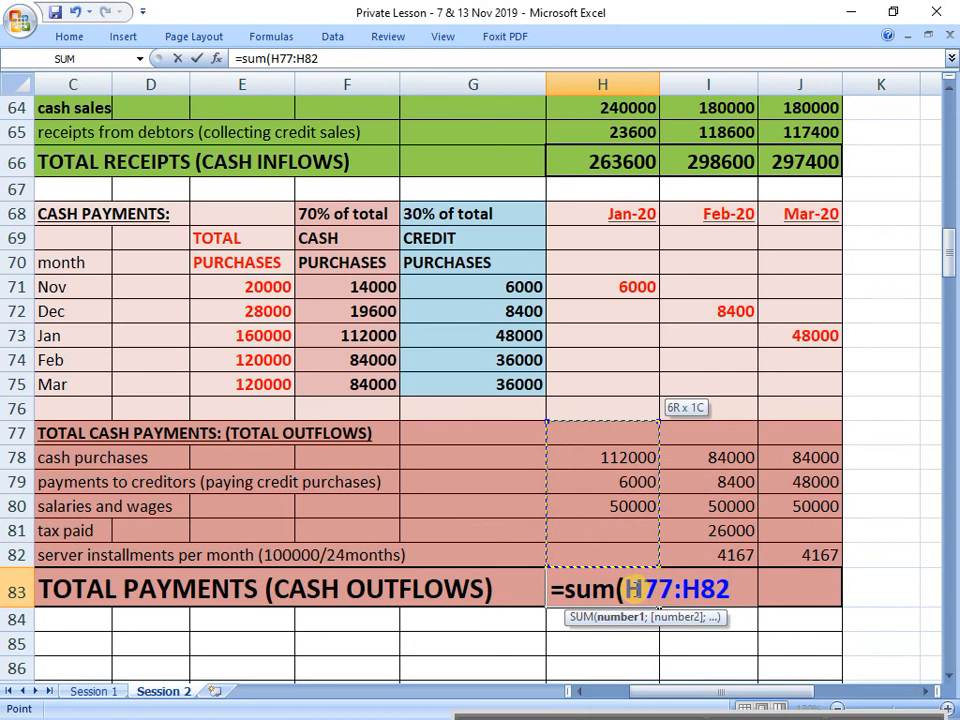
{"action": "key", "text": "Return"}
{"action": "key", "text": "Up"}
Step: Total February's cash payments in I83 with the formula =SUM(I78:I82)
{"action": "key", "text": "Right"}
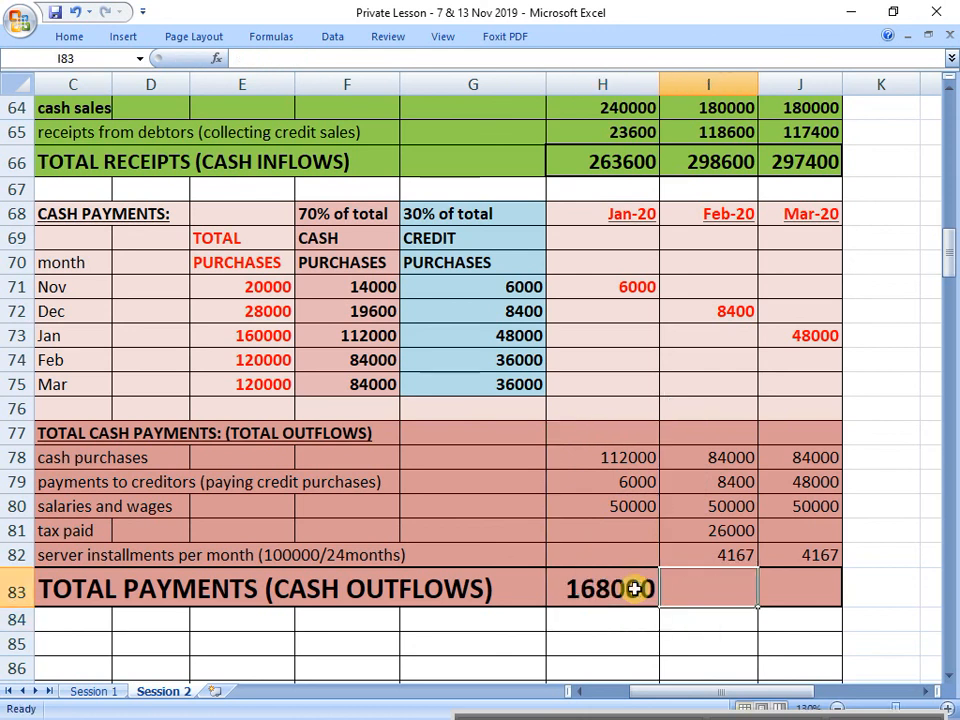
{"action": "type", "text": "=sum("}
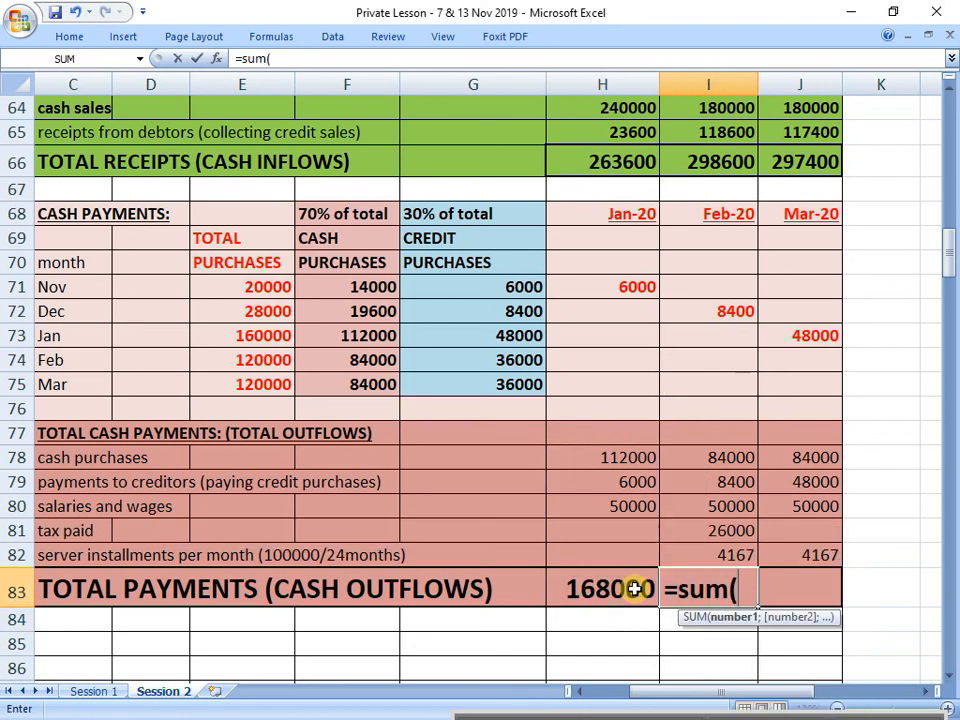
{"action": "key", "text": "Up"}
{"action": "key", "text": "shift+Up"}
{"action": "key", "text": "shift+Up"}
{"action": "key", "text": "shift+Up"}
{"action": "key", "text": "shift+Up"}
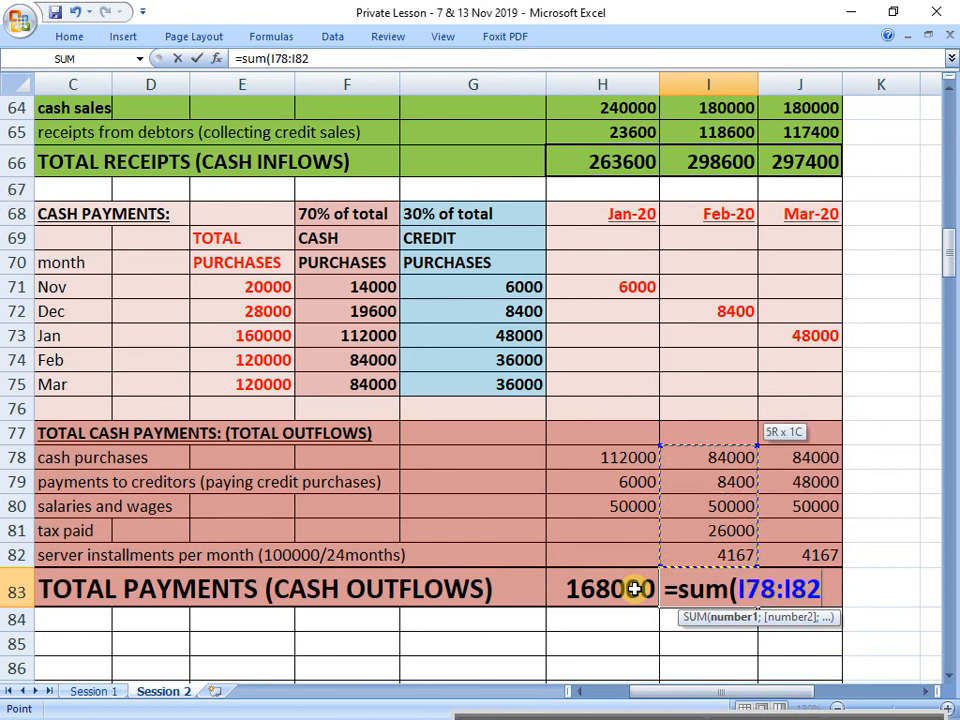
{"action": "key", "text": "Return"}
{"action": "key", "text": "Up"}
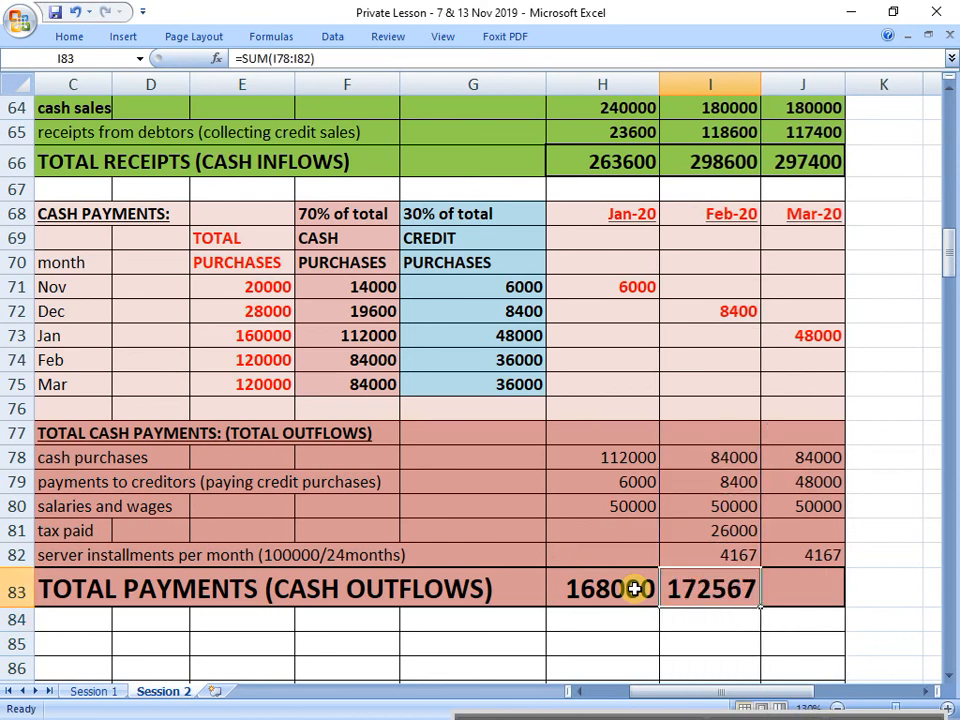
Step: Total March's cash payments in J83 with a SUM of the outflow amounts above it
{"action": "key", "text": "Right"}
{"action": "type", "text": "=sum("}
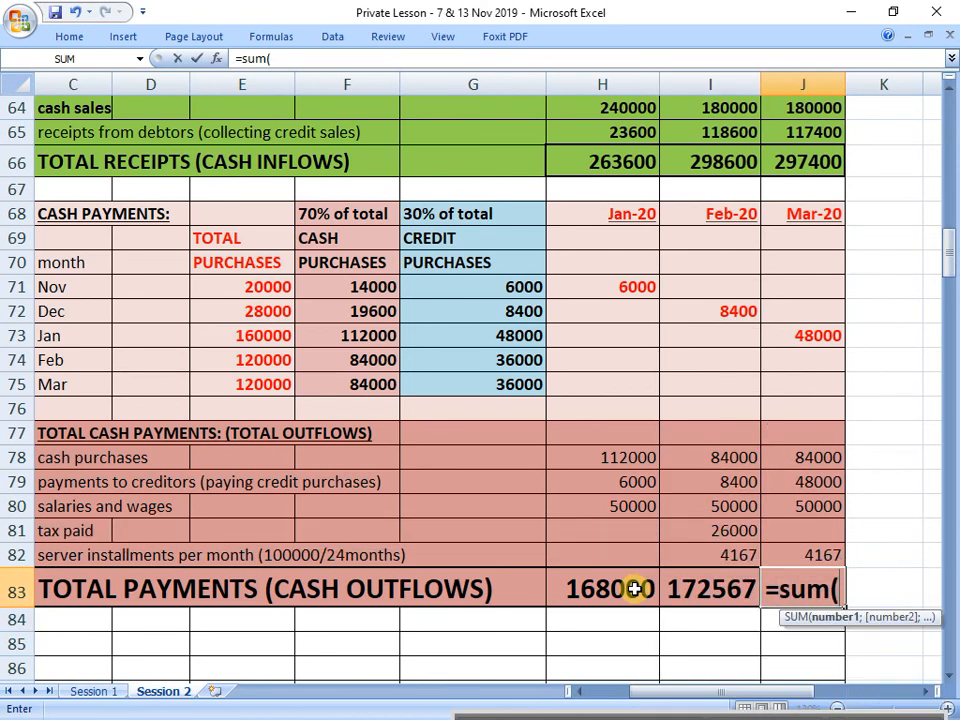
{"action": "key", "text": "Up"}
{"action": "key", "text": "shift+Up"}
{"action": "key", "text": "shift+Up"}
{"action": "key", "text": "shift+Up"}
{"action": "key", "text": "shift+Up"}
{"action": "key", "text": "Return"}
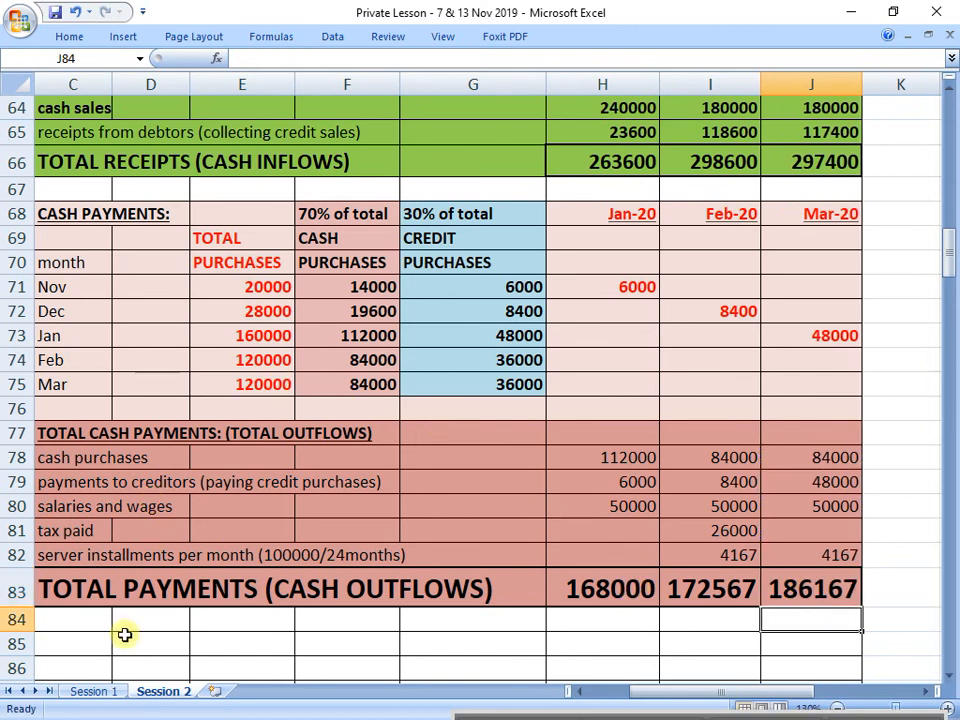
Step: Set the font size of the total receipts row C66:J66 to 18
{"action": "left_click", "coordinate": [66, 585]}
{"action": "left_click_drag", "start_coordinate": [92, 164], "coordinate": [822, 160]}
{"action": "left_click", "coordinate": [68, 37]}
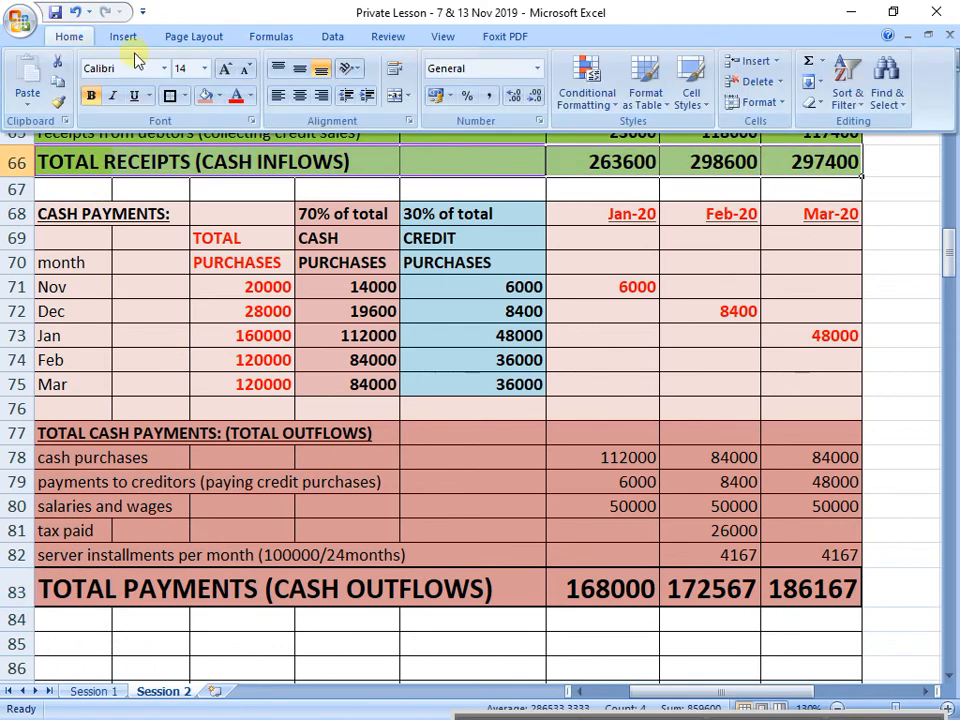
{"action": "left_click", "coordinate": [203, 70]}
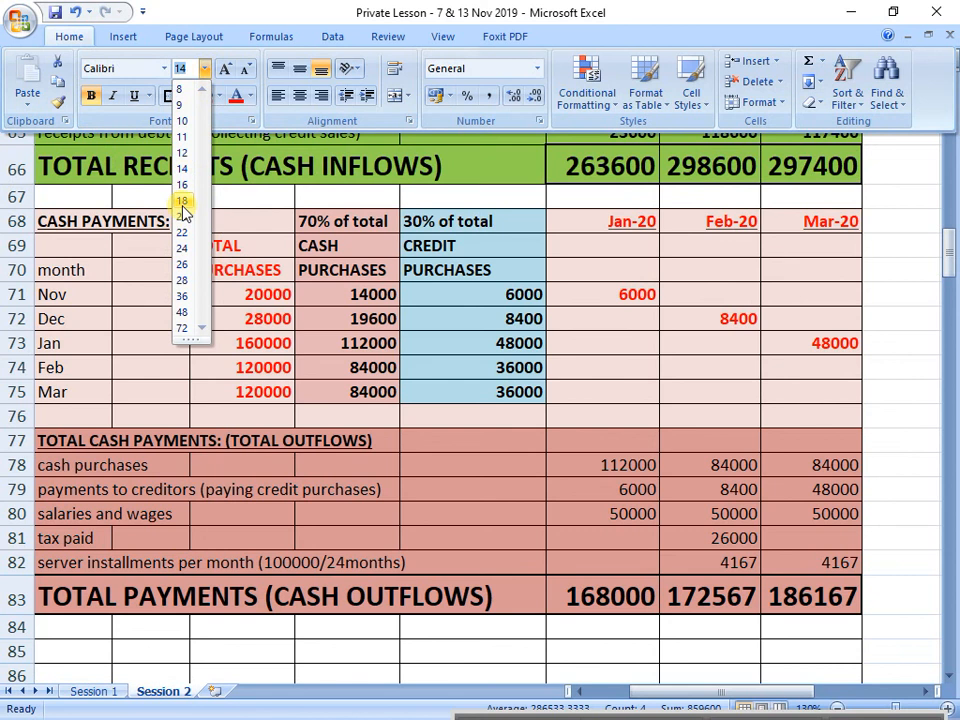
{"action": "left_click", "coordinate": [182, 201]}
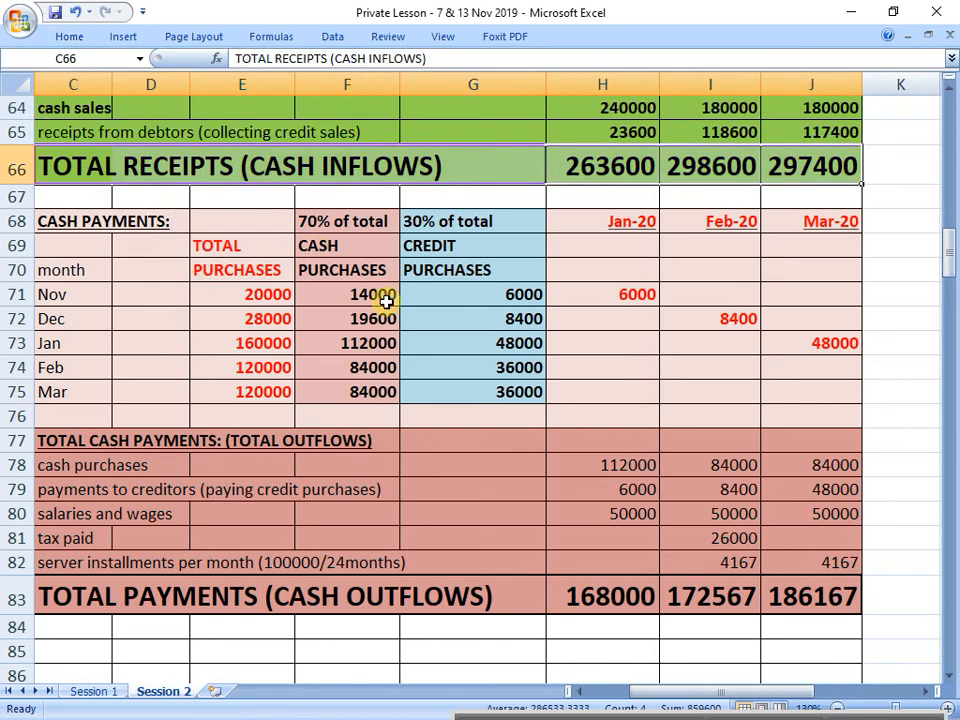
{"action": "left_click", "coordinate": [699, 394]}
{"action": "left_click_drag", "start_coordinate": [103, 163], "coordinate": [805, 172]}
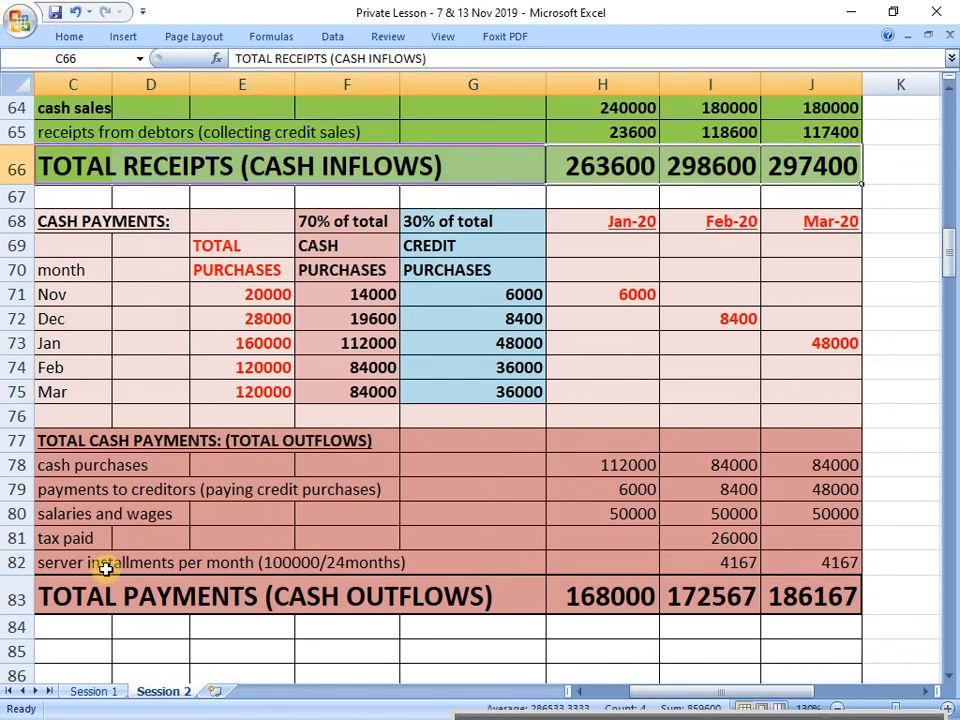
{"action": "left_click_drag", "start_coordinate": [105, 596], "coordinate": [778, 592]}
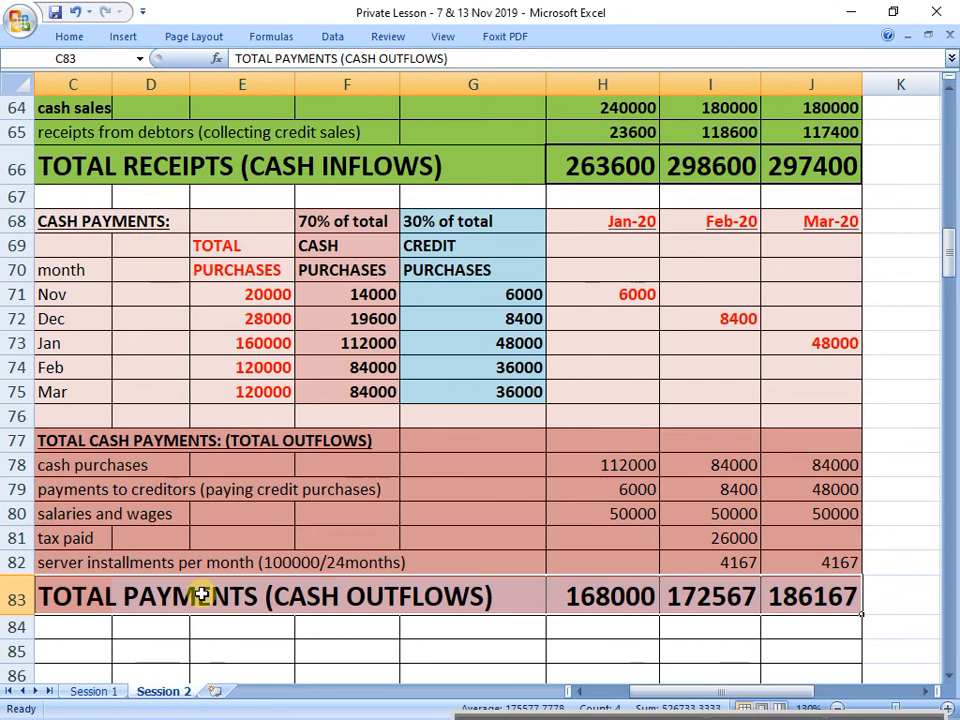
Step: Enter the heading "SUMMARY:" in C85 below the total payments row
{"action": "scroll", "coordinate": [202, 560], "scroll_direction": "down", "scroll_amount": 1}
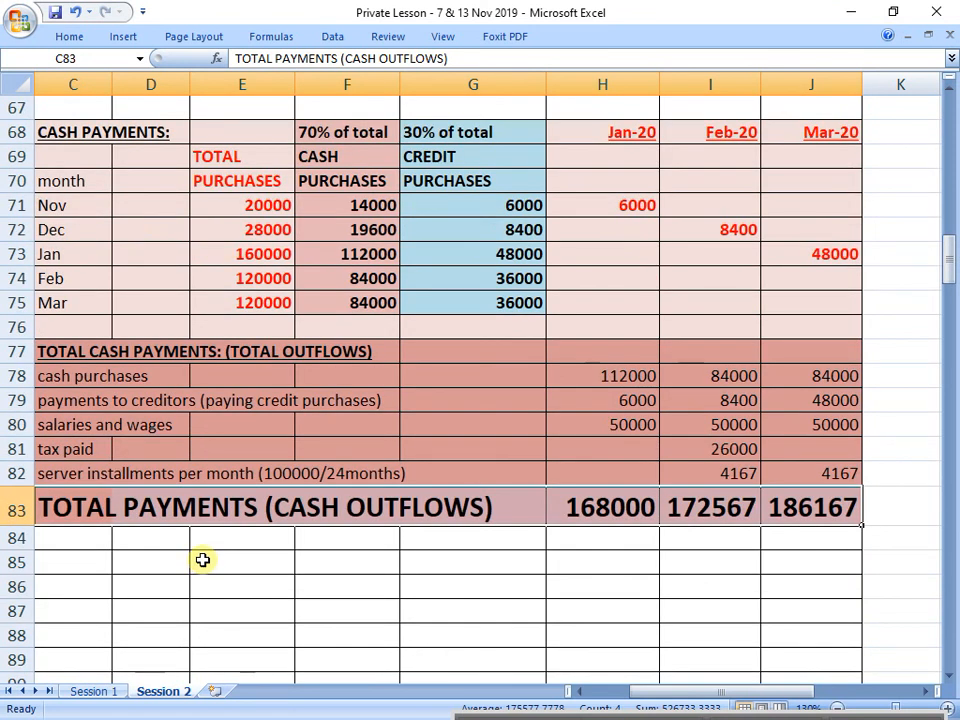
{"action": "left_click", "coordinate": [105, 568]}
{"action": "type", "text": "SUMMAR"}
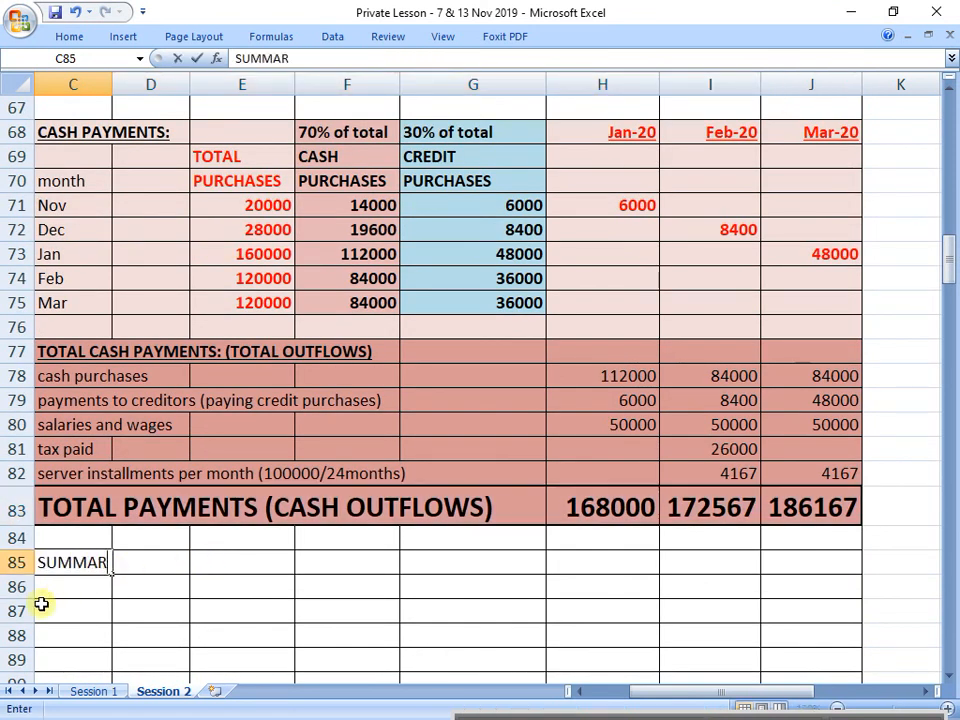
{"action": "type", "text": "Y:"}
{"action": "key", "text": "Return"}
Step: Enter the label "CASH BALANCE AT THE BEGINNING" in C86
{"action": "type", "text": "C"}
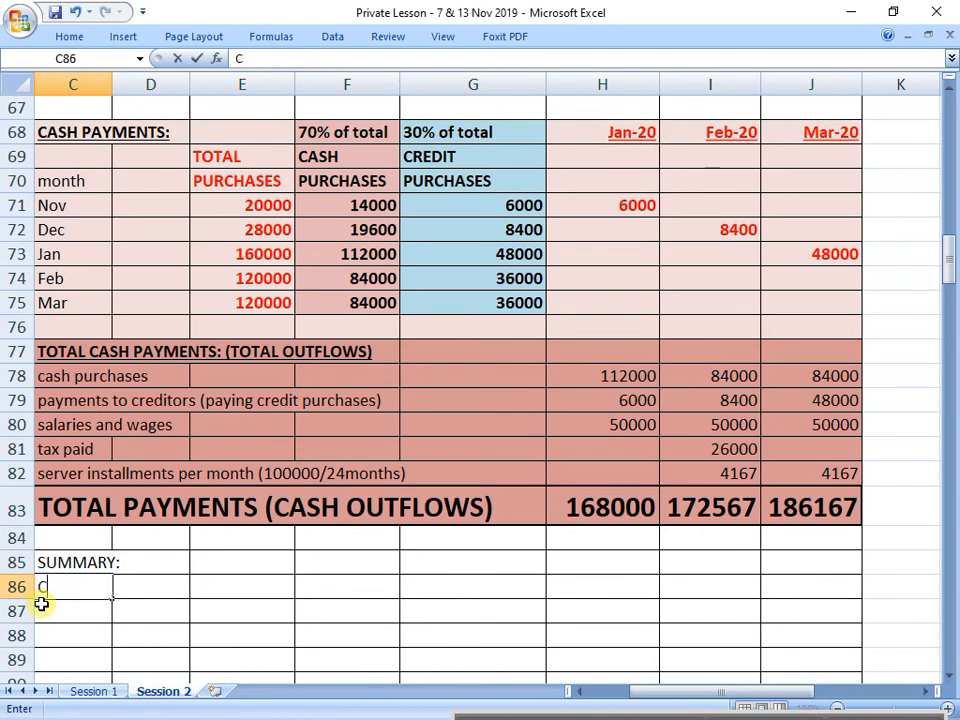
{"action": "type", "text": "ASH BALANCE AS"}
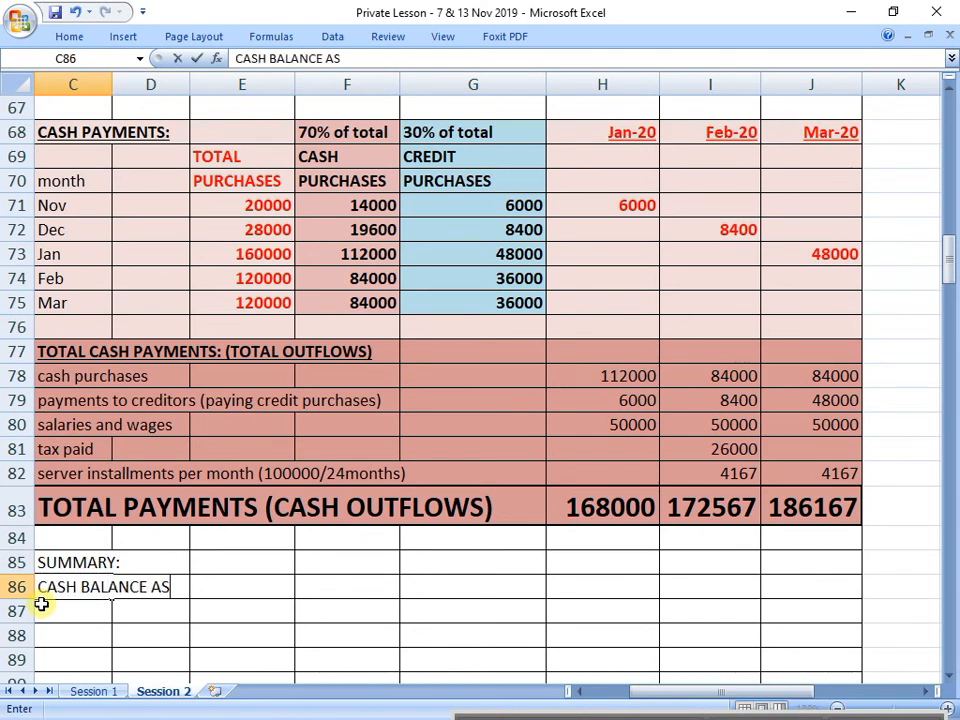
{"action": "type", "text": " THE"}
{"action": "key", "text": "BackSpace"}
{"action": "key", "text": "BackSpace"}
{"action": "key", "text": "BackSpace"}
{"action": "key", "text": "BackSpace"}
{"action": "key", "text": "BackSpace"}
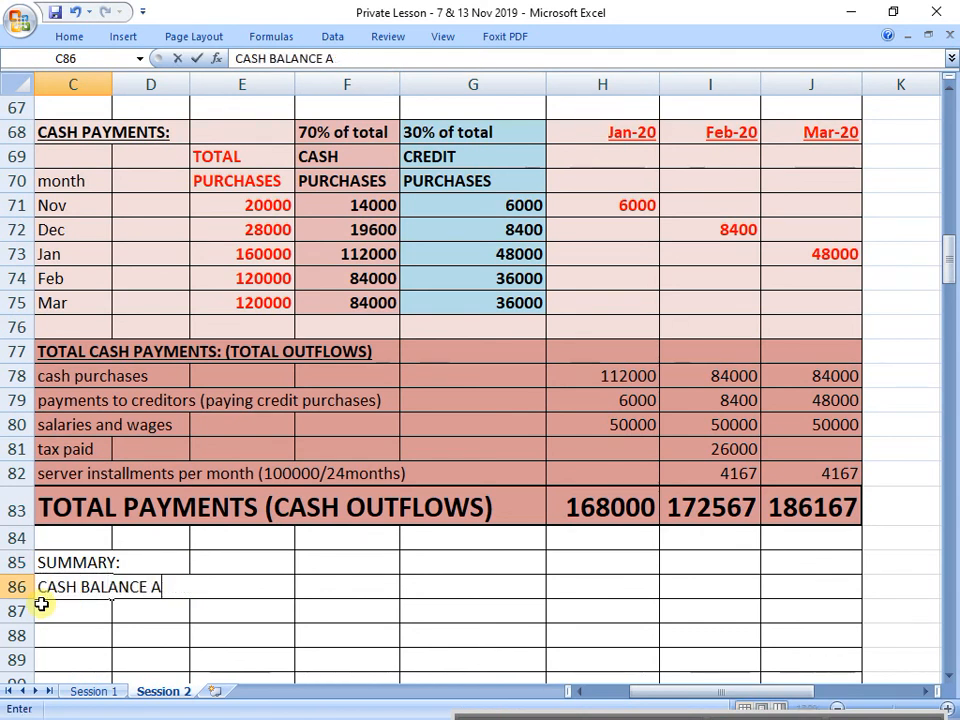
{"action": "type", "text": "T THE BO"}
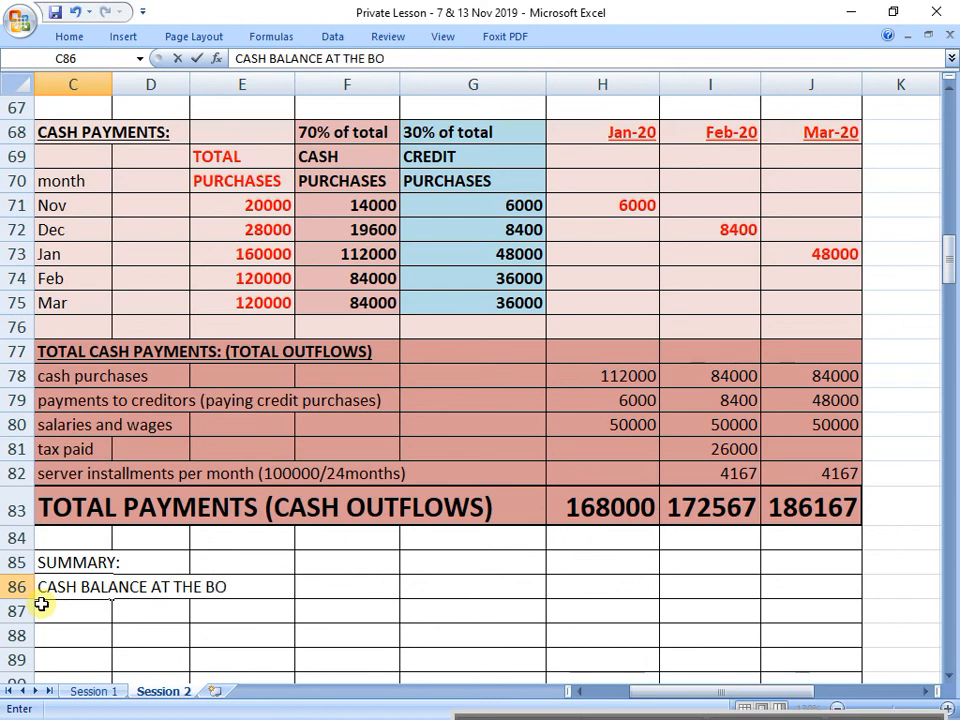
{"action": "type", "text": "EGINNING"}
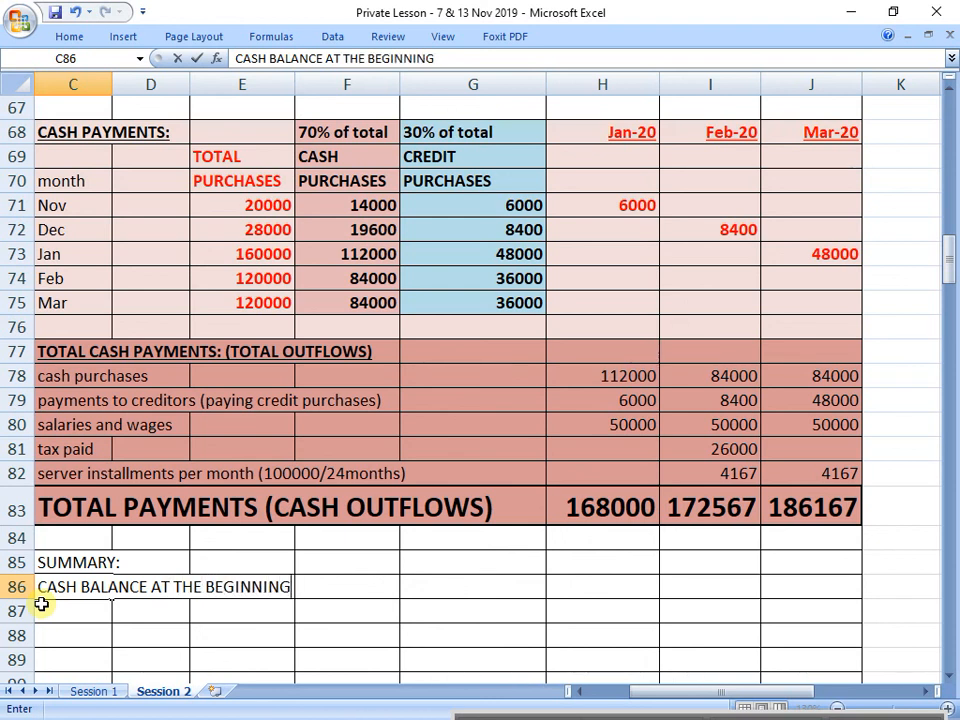
{"action": "key", "text": "Return"}
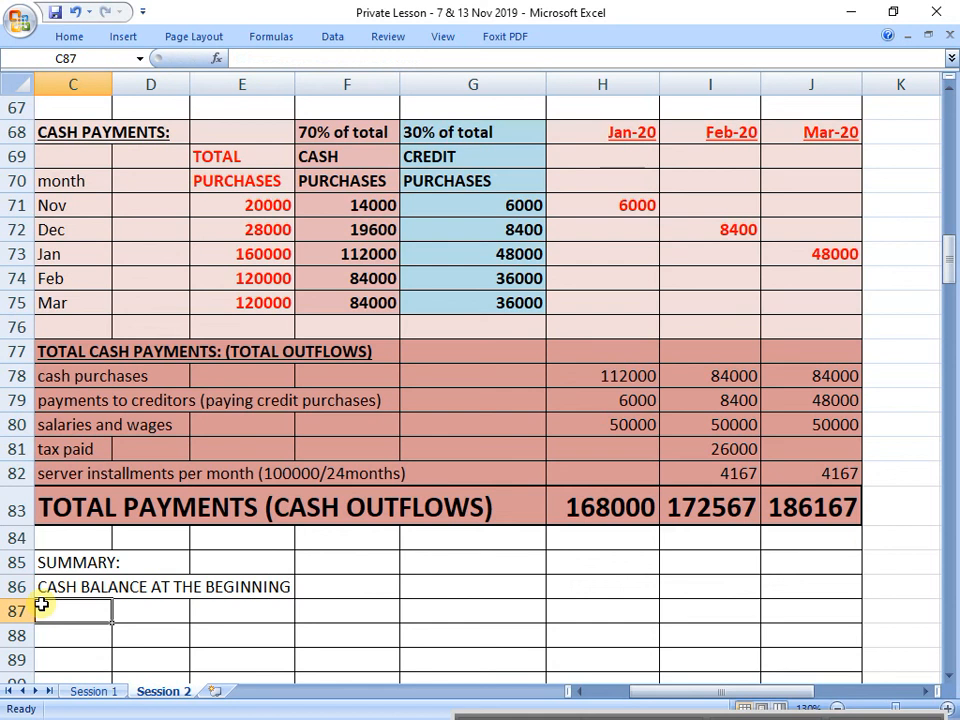
Step: Enter the labels "NET CASH FLOW" in C87 and "CASH BALANCE AT THE END" in C88
{"action": "type", "text": "NET CASH FL"}
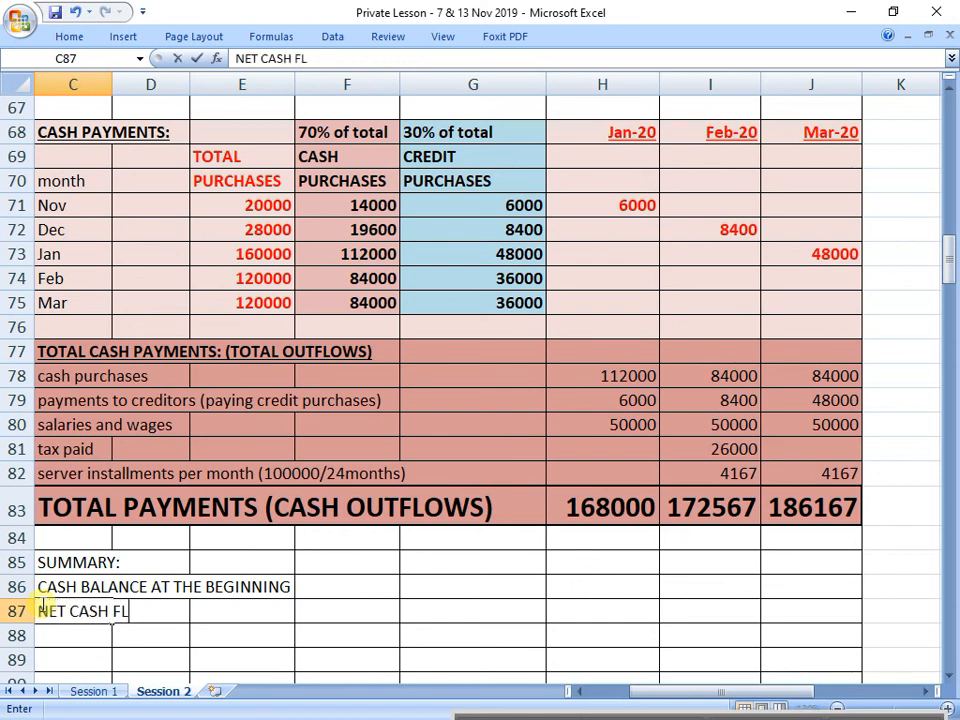
{"action": "type", "text": "OW"}
{"action": "key", "text": "Return"}
{"action": "type", "text": "CASH"}
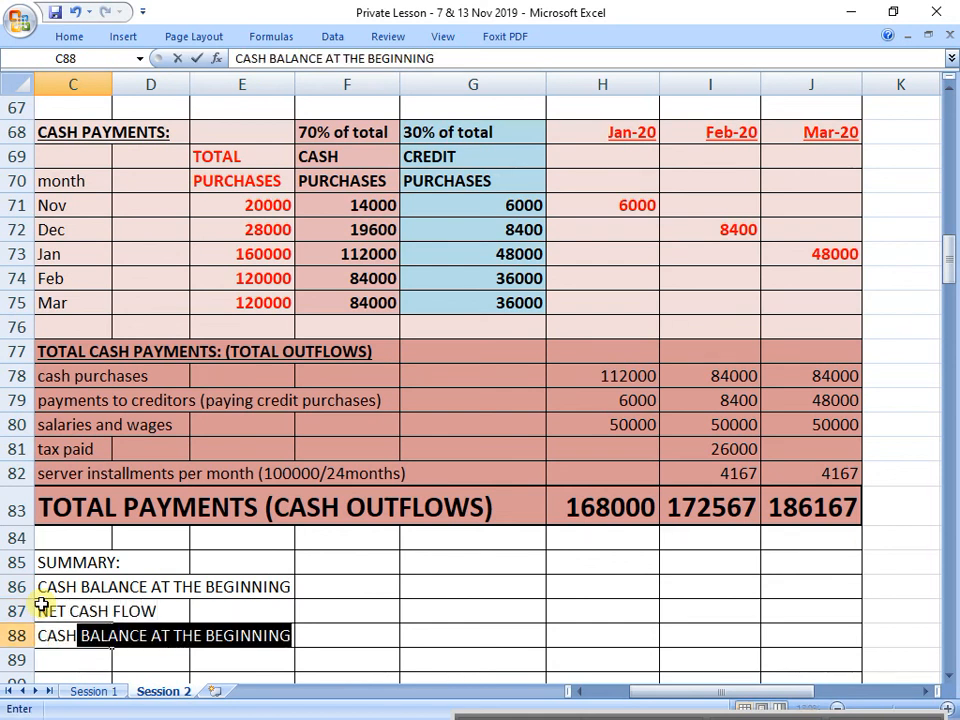
{"action": "type", "text": " BALANCE AT THE "}
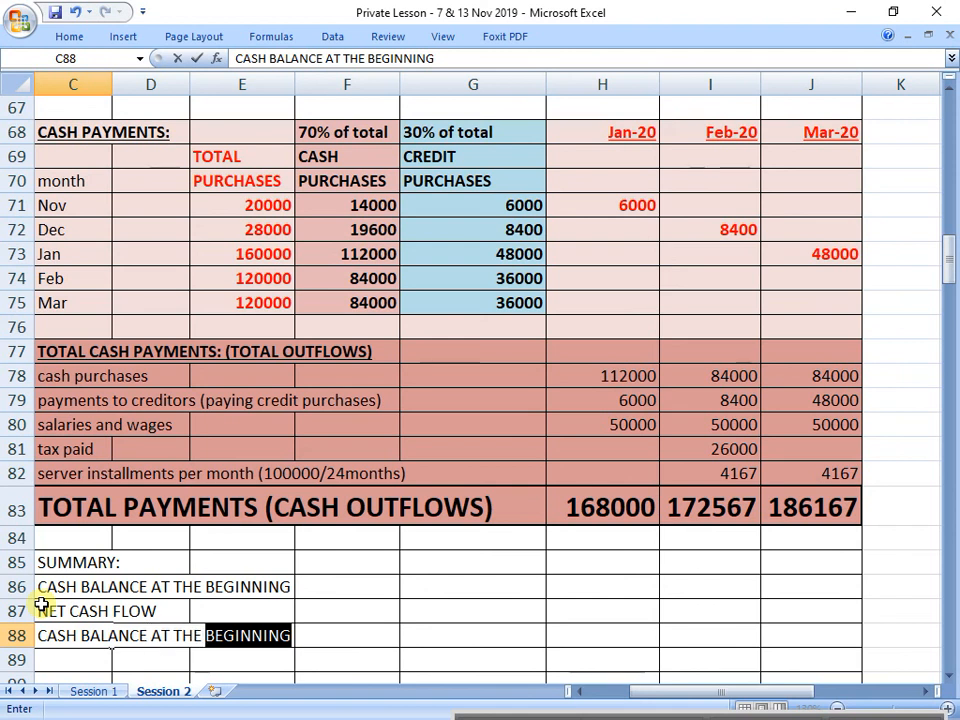
{"action": "type", "text": "END"}
{"action": "key", "text": "Return"}
Step: Make the summary block C85:J88 bold and fill it with standard yellow
{"action": "left_click_drag", "start_coordinate": [62, 566], "coordinate": [829, 634]}
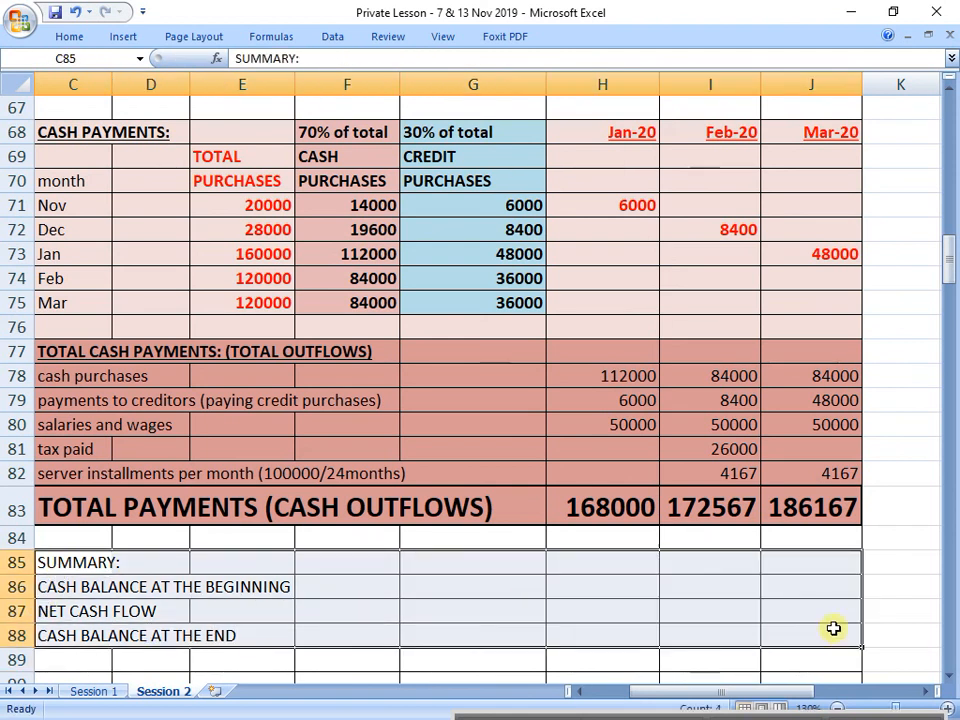
{"action": "key", "text": "ctrl+b"}
{"action": "left_click", "coordinate": [69, 37]}
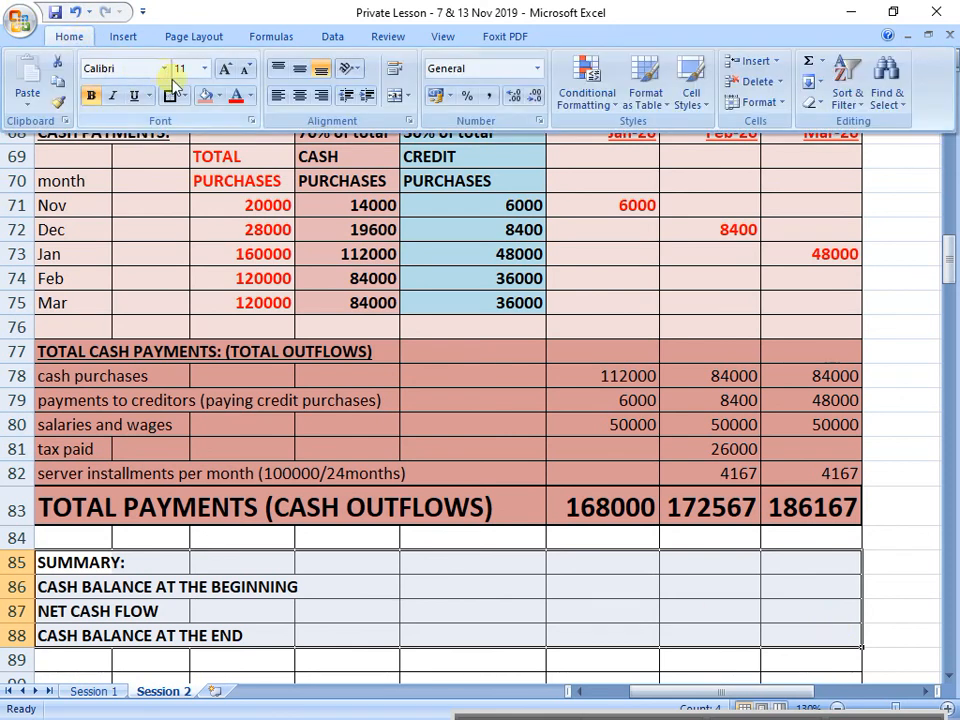
{"action": "left_click", "coordinate": [218, 96]}
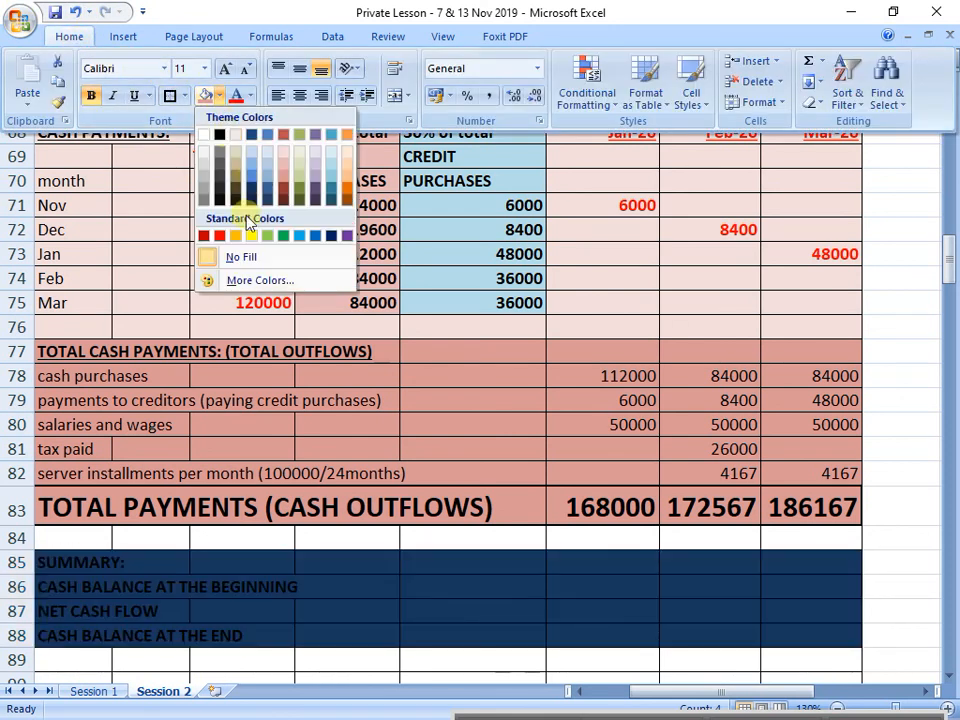
{"action": "left_click", "coordinate": [251, 236]}
{"action": "left_click", "coordinate": [624, 536]}
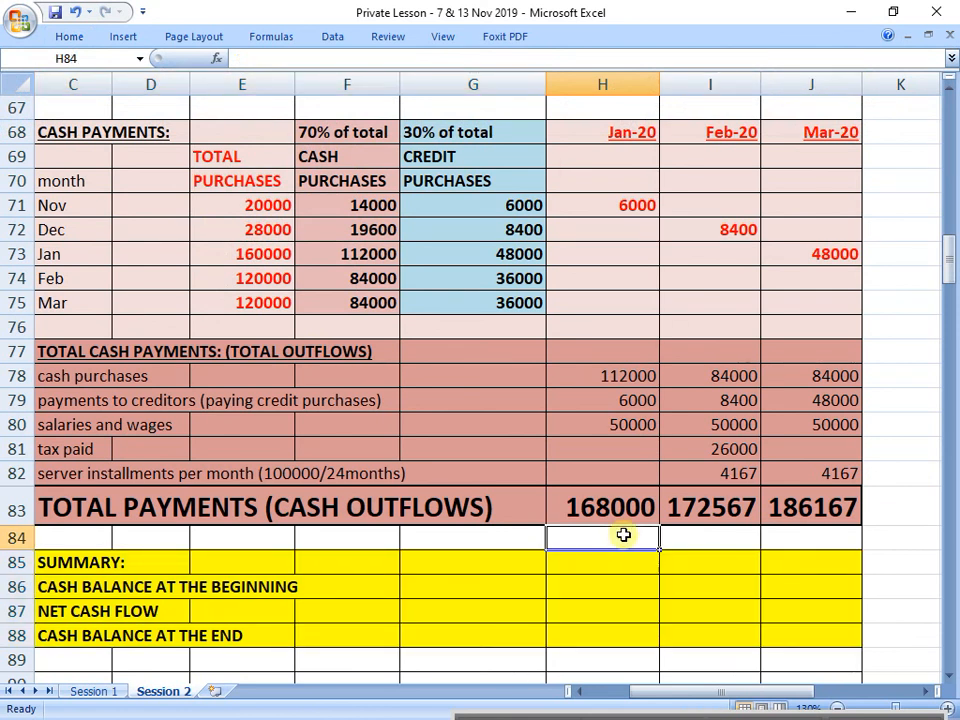
Step: Check the numbered given information above the budget for a cash balance at the beginning of the quarter
{"action": "left_click_drag", "start_coordinate": [88, 578], "coordinate": [880, 552]}
{"action": "scroll", "coordinate": [724, 574], "scroll_direction": "up", "scroll_amount": 2}
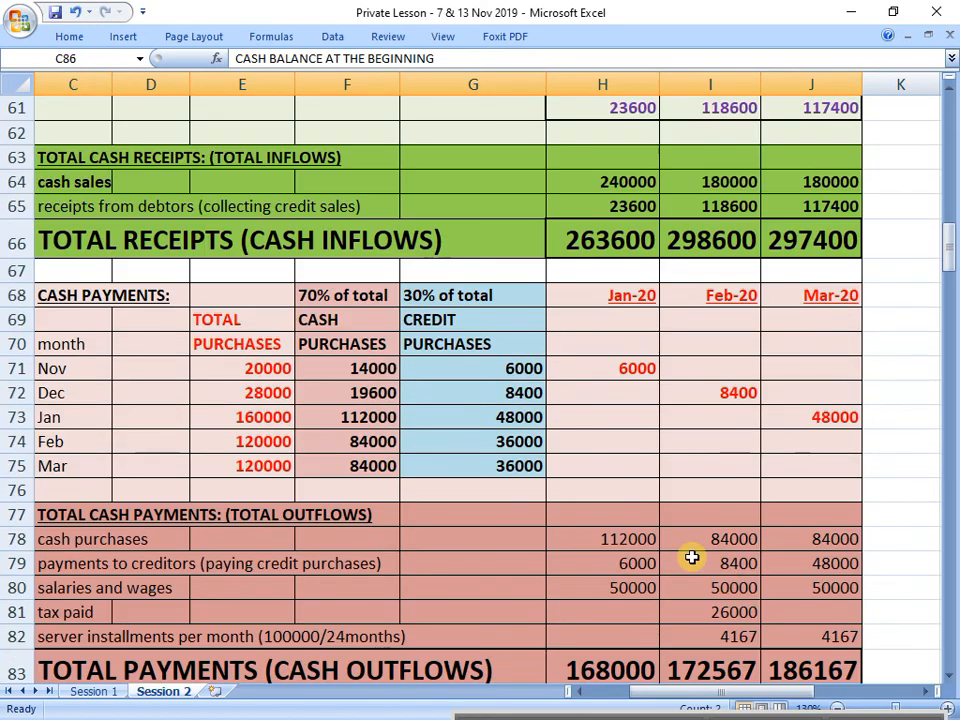
{"action": "scroll", "coordinate": [691, 557], "scroll_direction": "up", "scroll_amount": 11}
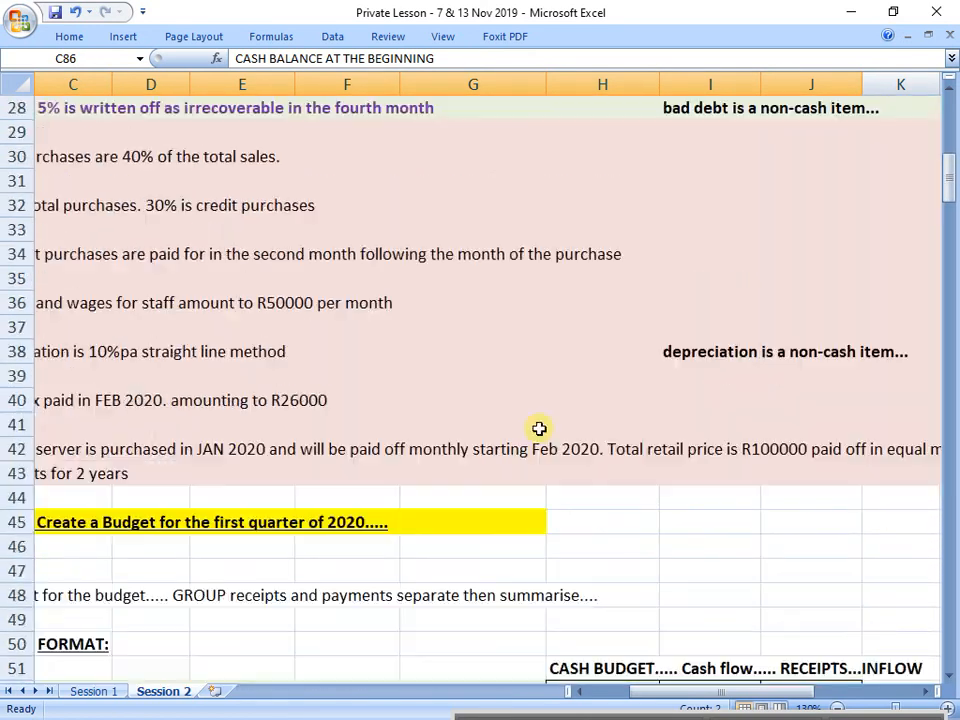
{"action": "scroll", "coordinate": [530, 426], "scroll_direction": "up", "scroll_amount": 9}
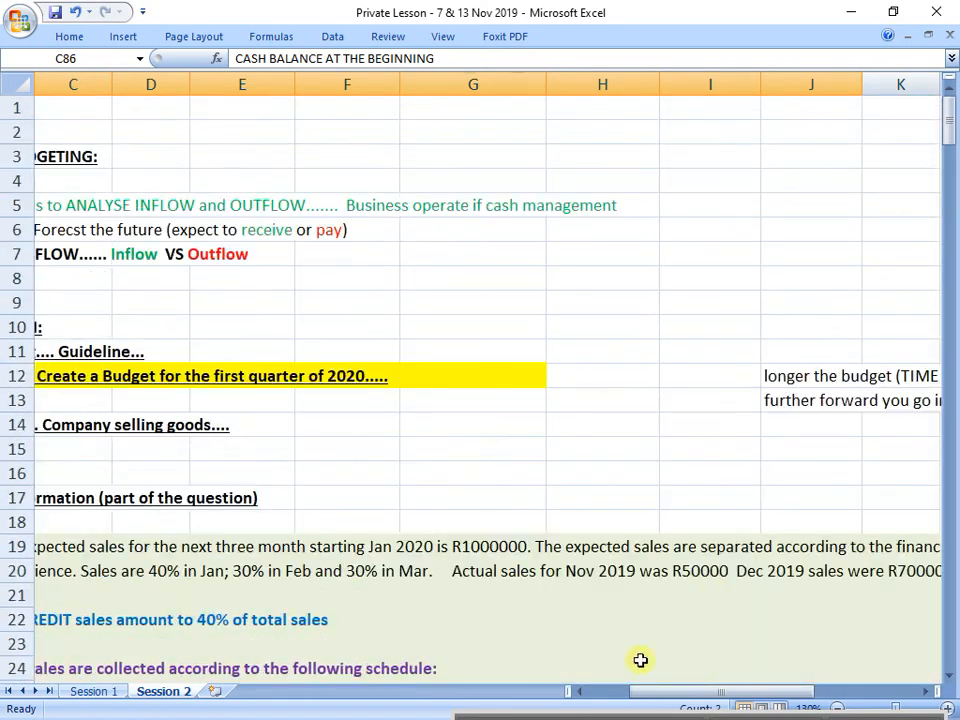
{"action": "scroll", "coordinate": [640, 660], "scroll_direction": "down", "scroll_amount": 5}
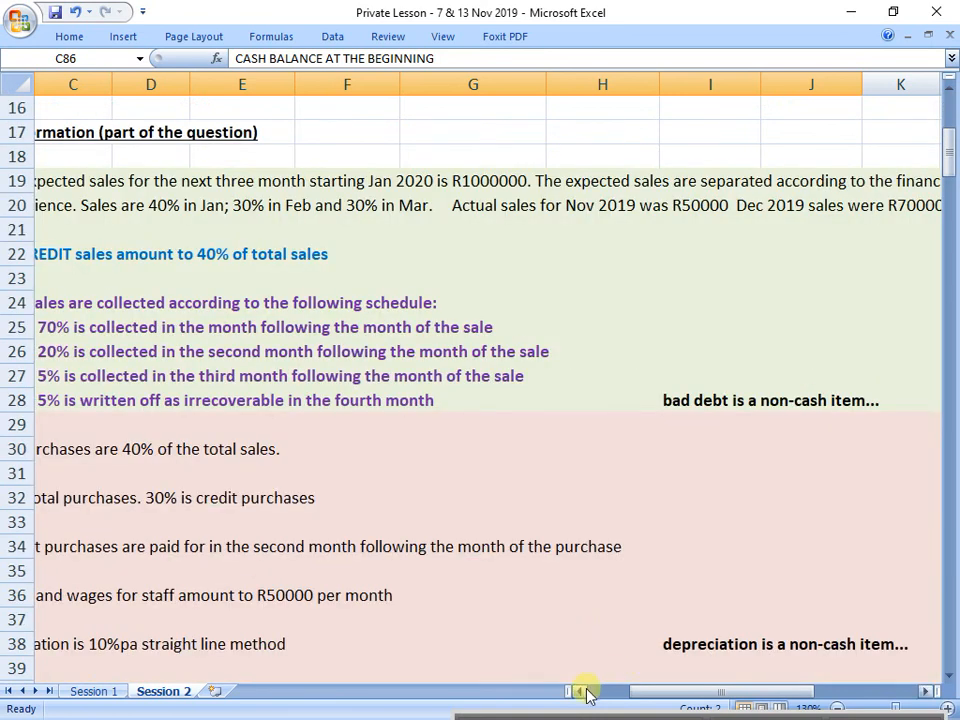
{"action": "left_click", "coordinate": [585, 691]}
{"action": "left_click", "coordinate": [585, 691]}
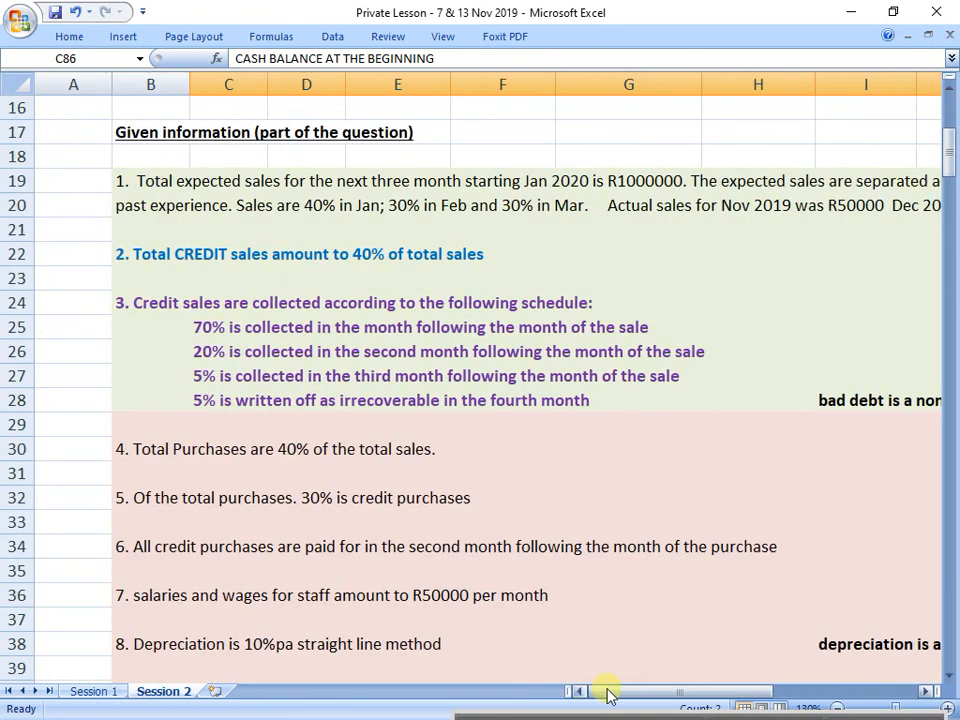
{"action": "left_click", "coordinate": [840, 707]}
{"action": "scroll", "coordinate": [763, 640], "scroll_direction": "down", "scroll_amount": 1}
{"action": "scroll", "coordinate": [763, 640], "scroll_direction": "down", "scroll_amount": 1}
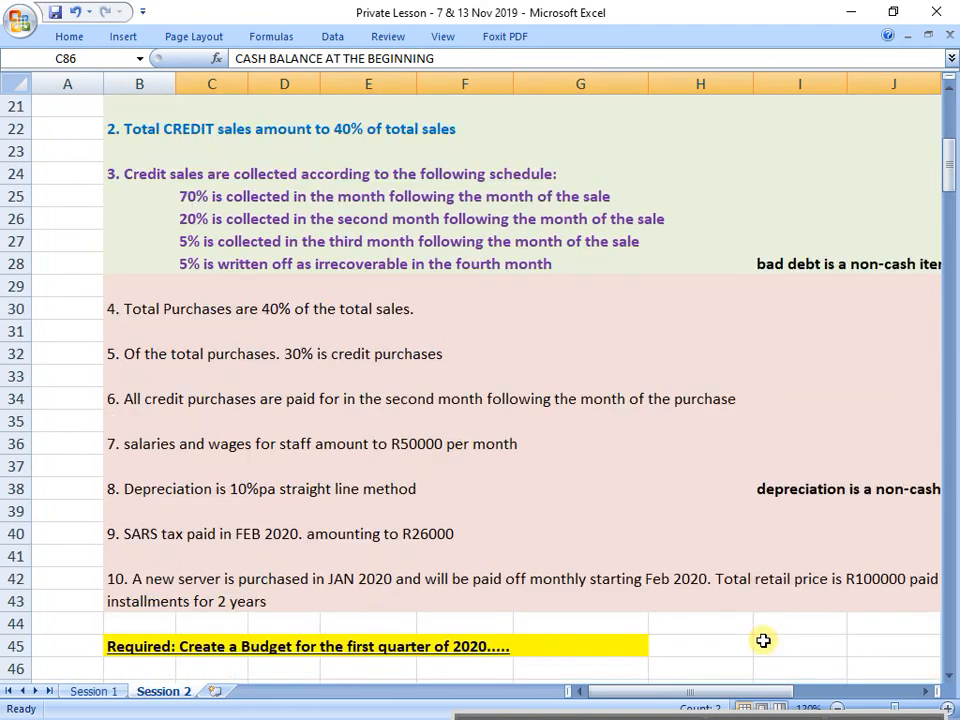
Step: Insert two blank rows at row 44, between the server purchase note and the "Required" heading
{"action": "left_click", "coordinate": [150, 625]}
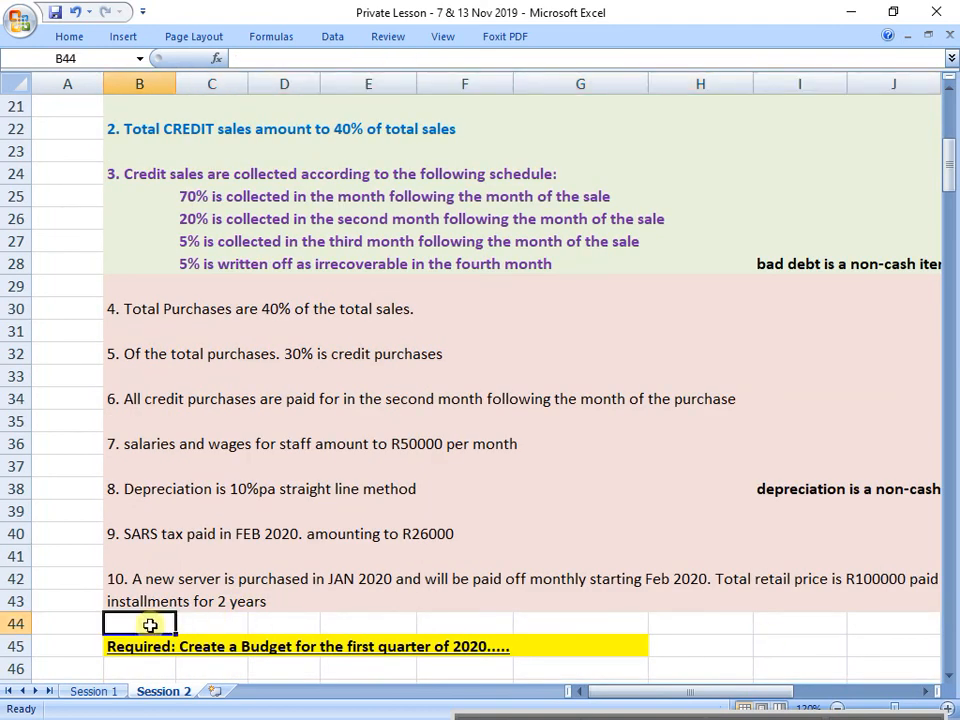
{"action": "scroll", "coordinate": [150, 625], "scroll_direction": "down", "scroll_amount": 1}
{"action": "left_click", "coordinate": [22, 558]}
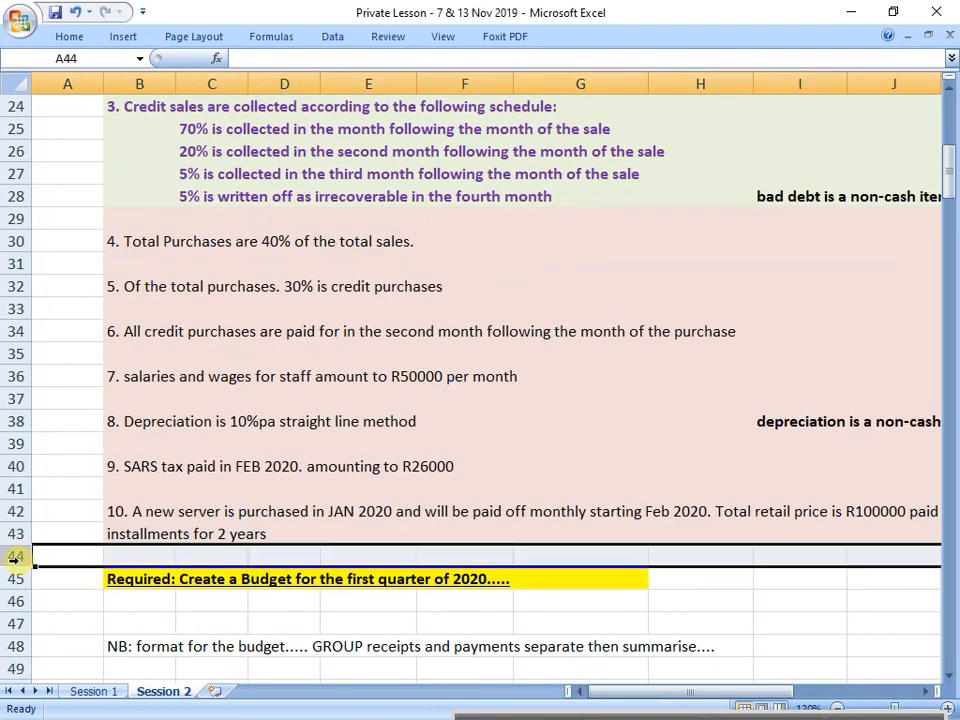
{"action": "right_click", "coordinate": [22, 560]}
{"action": "left_click", "coordinate": [66, 424]}
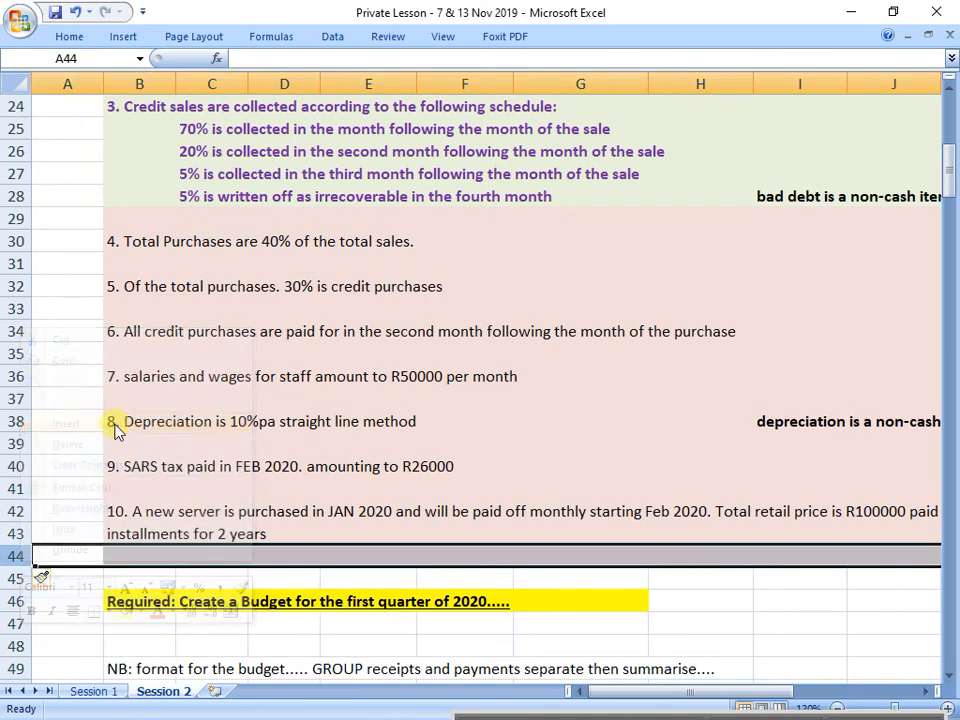
{"action": "right_click", "coordinate": [27, 563]}
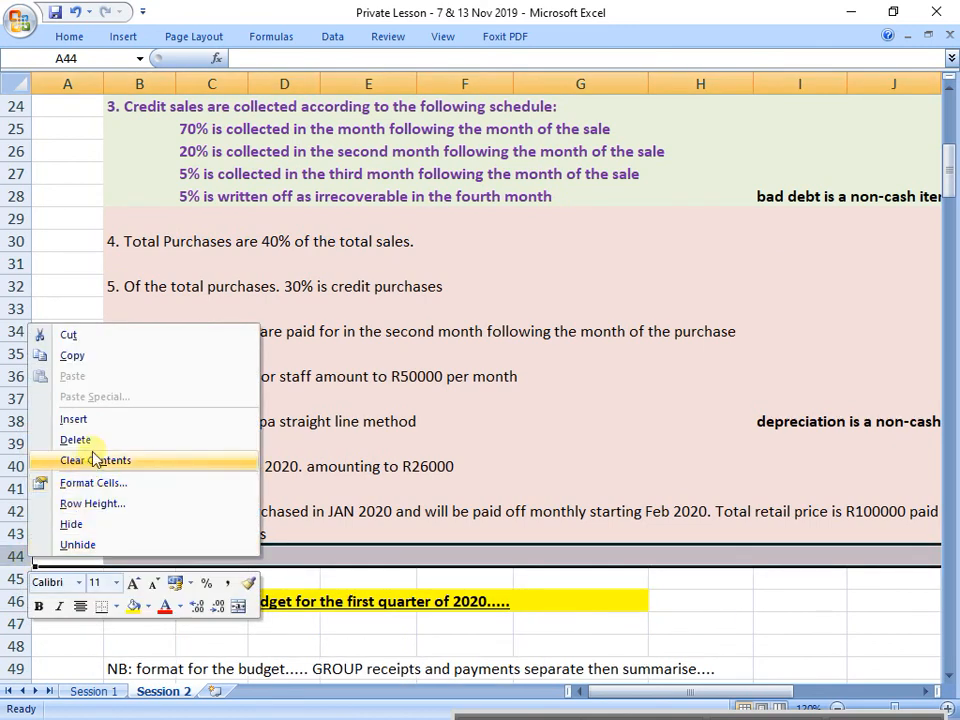
{"action": "left_click", "coordinate": [103, 423]}
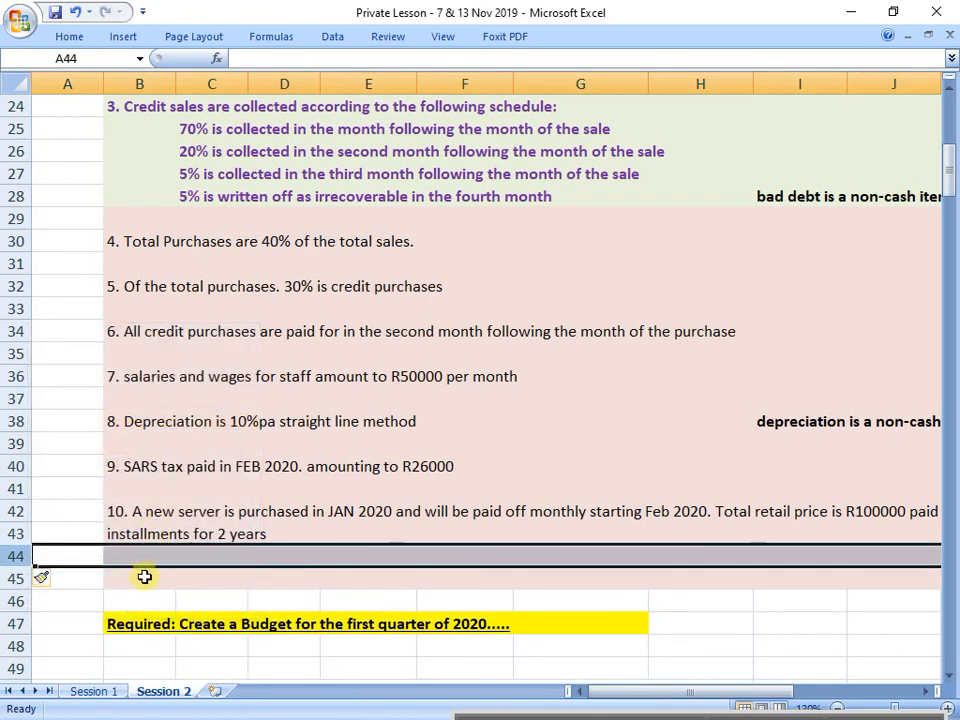
Step: Begin a new given-information item numbered "11." in B45
{"action": "left_click", "coordinate": [140, 578]}
{"action": "type", "text": "11."}
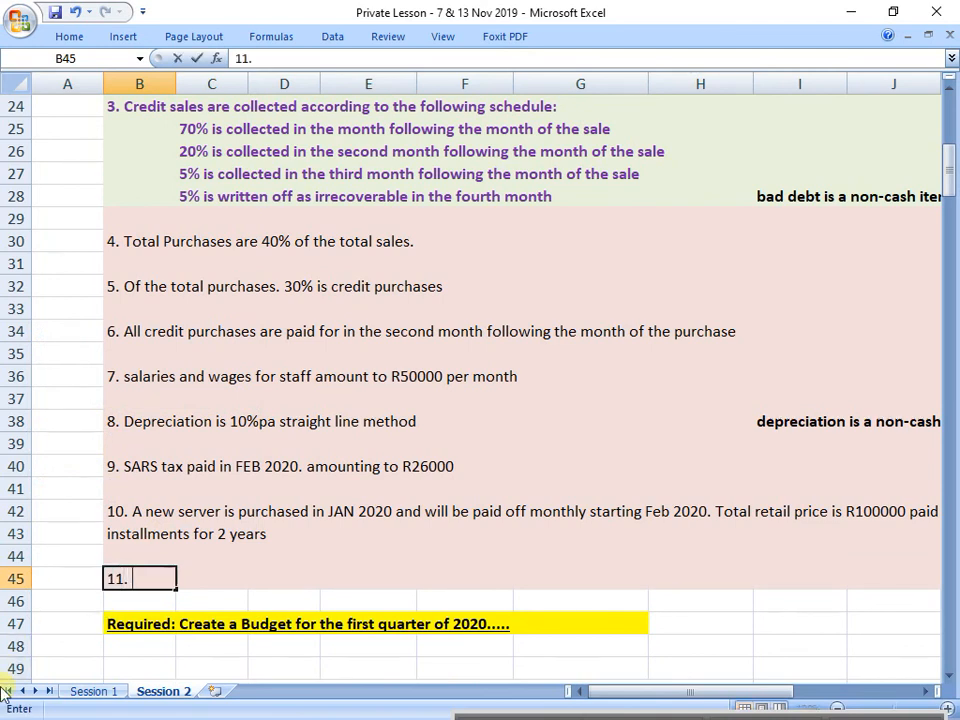
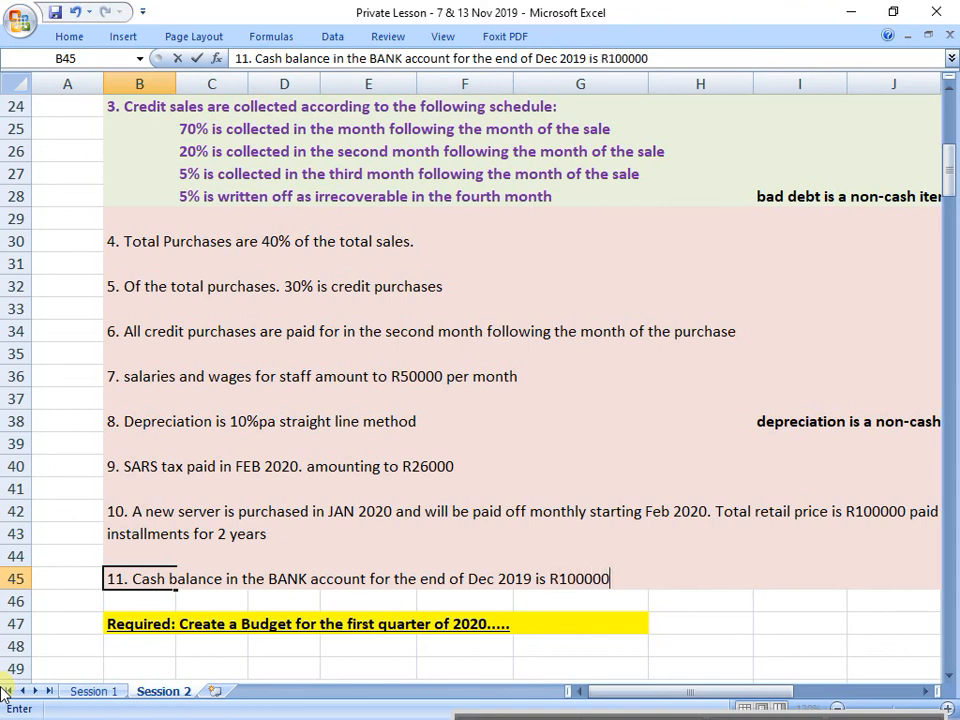
Step: Commit the item 11 note on the December 2019 bank balance and enter JAN 2020 as the summary's month heading in H87
{"action": "key", "text": "Return"}
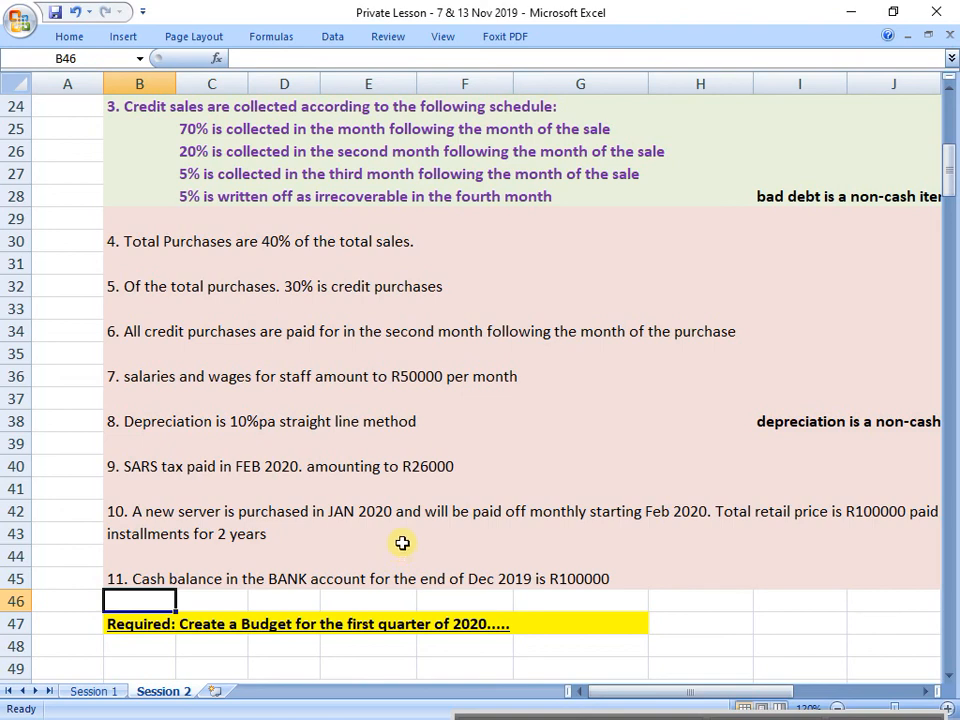
{"action": "scroll", "coordinate": [410, 542], "scroll_direction": "down", "scroll_amount": 13}
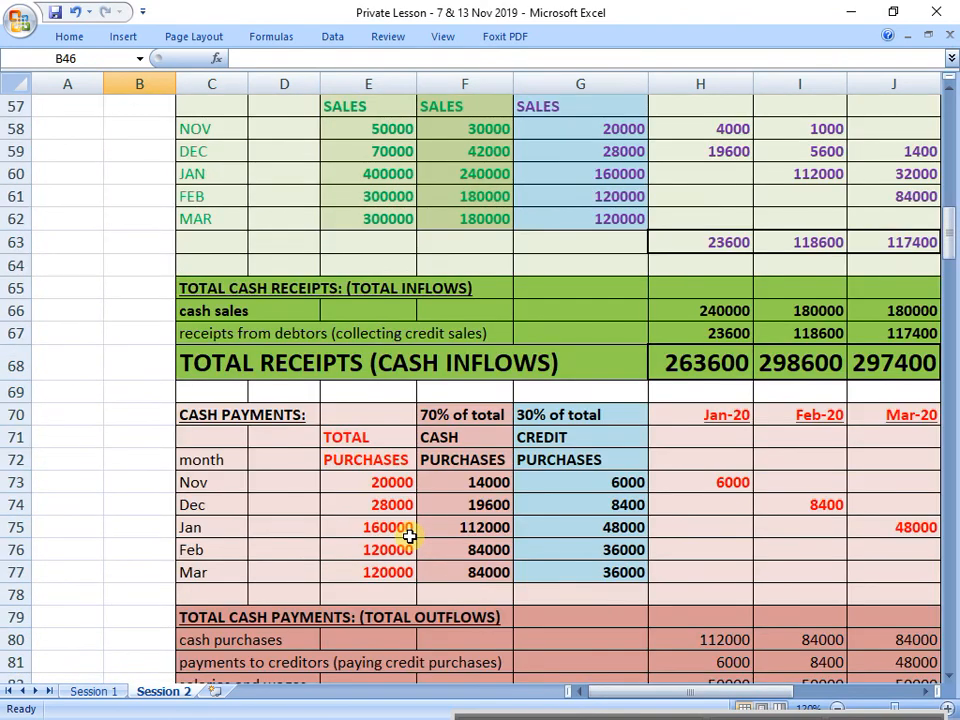
{"action": "scroll", "coordinate": [410, 537], "scroll_direction": "down", "scroll_amount": 2}
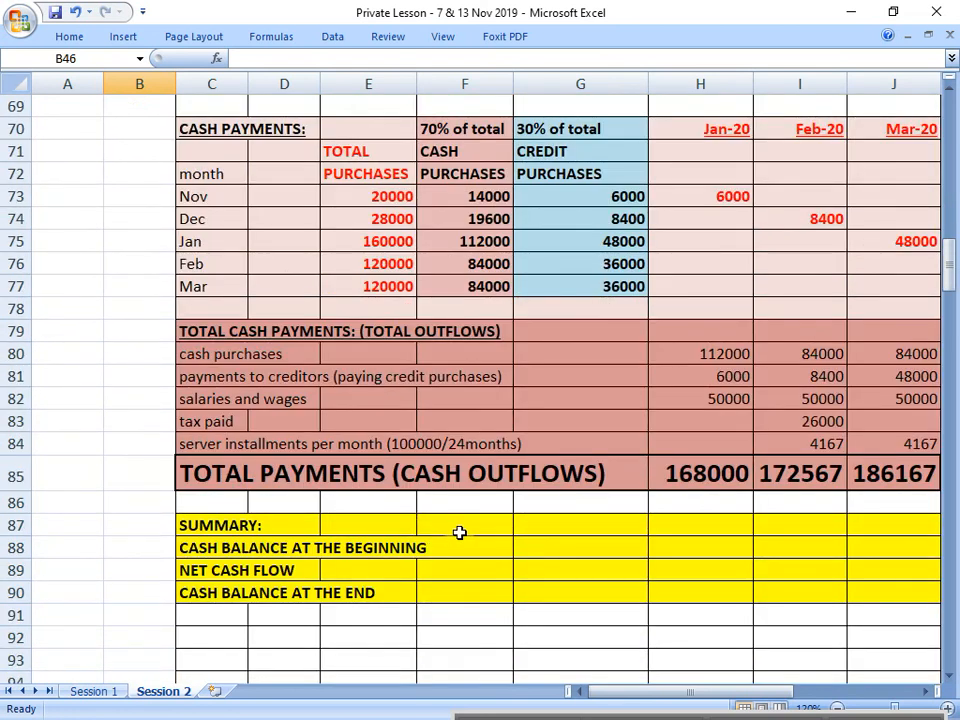
{"action": "left_click", "coordinate": [922, 692]}
{"action": "left_click", "coordinate": [922, 692]}
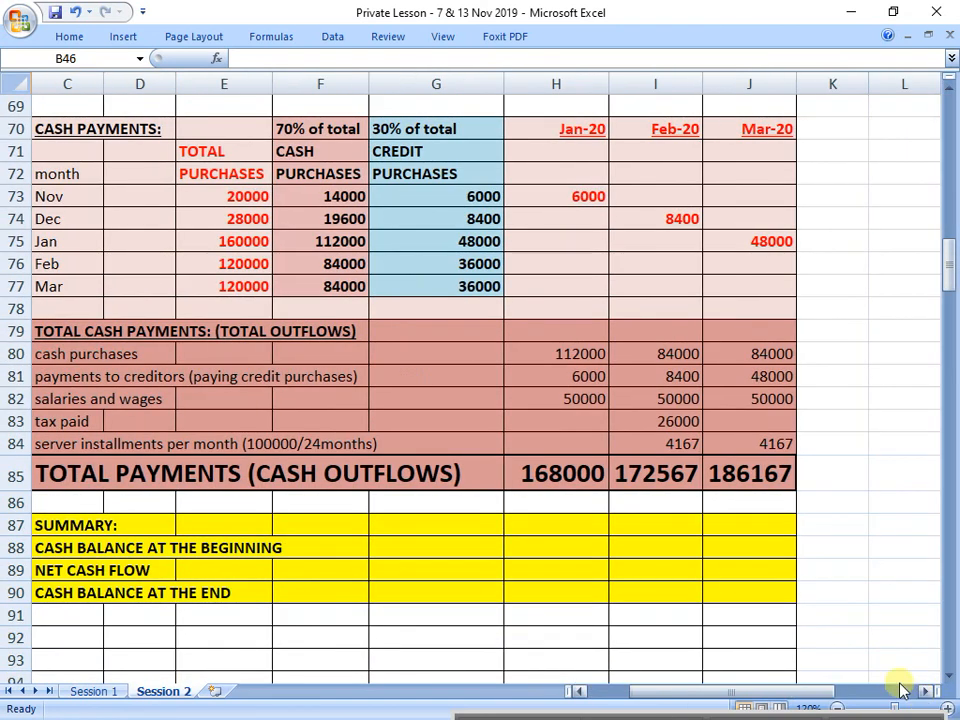
{"action": "left_click", "coordinate": [550, 522]}
{"action": "type", "text": "JAN"}
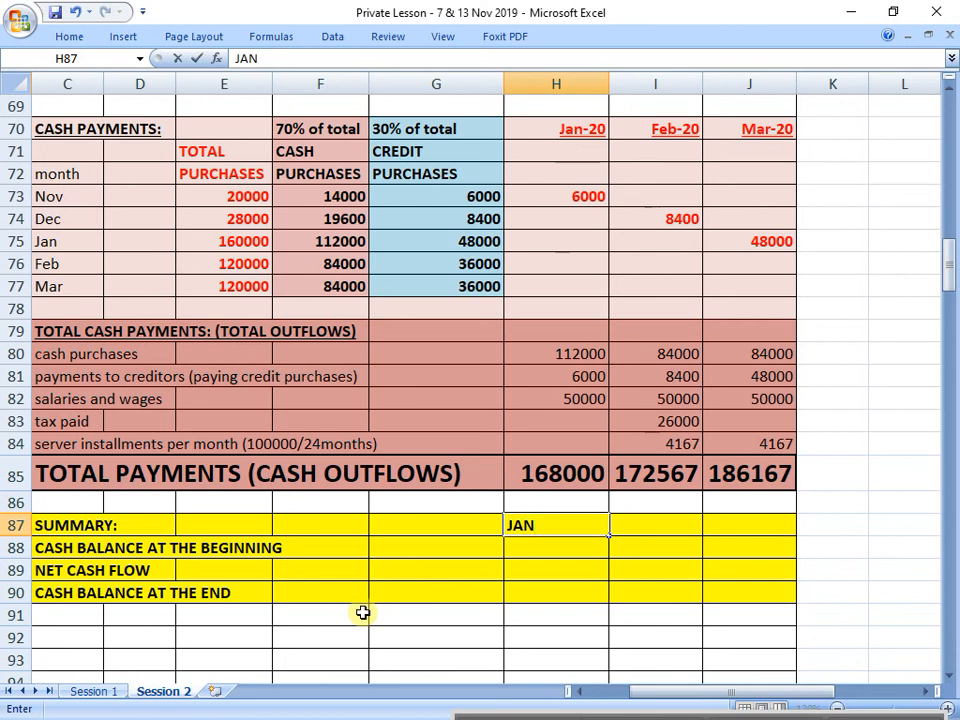
{"action": "type", "text": " 2020"}
{"action": "key", "text": "Return"}
{"action": "key", "text": "Up"}
{"action": "key", "text": "Right"}
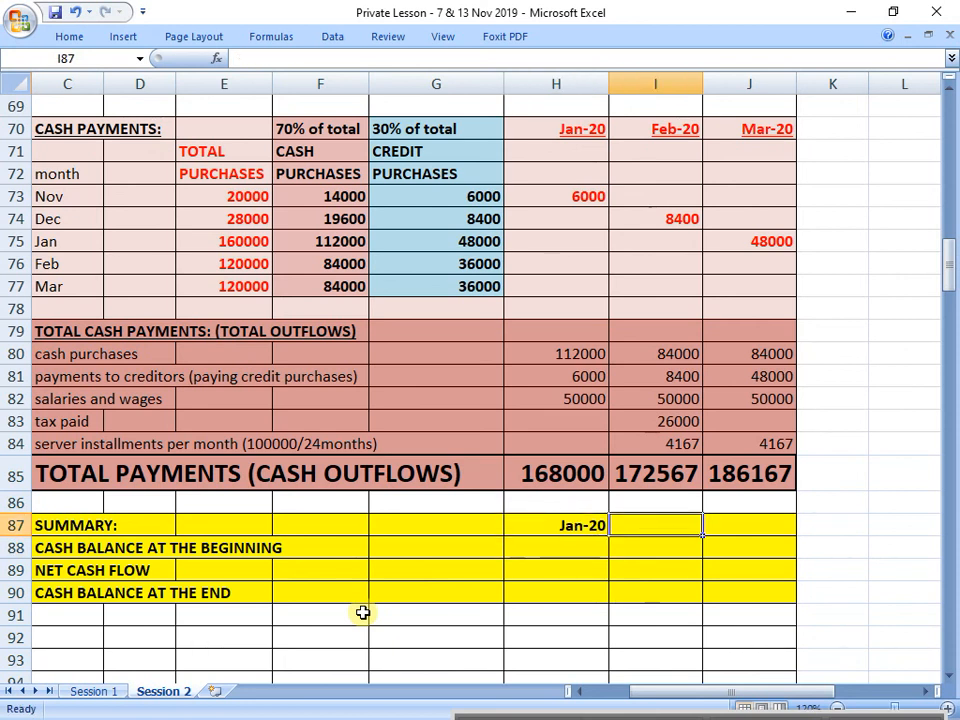
Step: Try to enter the February month heading in I87, first as Feb 20 and again as FEB 2020
{"action": "type", "text": "Feb 20"}
{"action": "key", "text": "Return"}
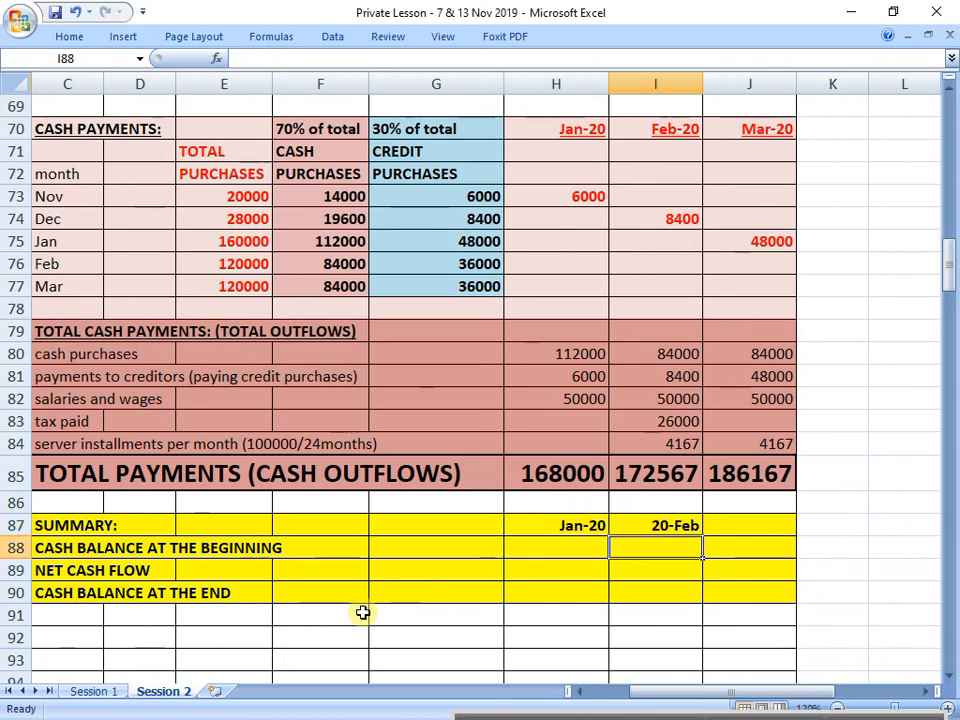
{"action": "key", "text": "Up"}
{"action": "key", "text": "Right"}
{"action": "key", "text": "Left"}
{"action": "type", "text": "FEB"}
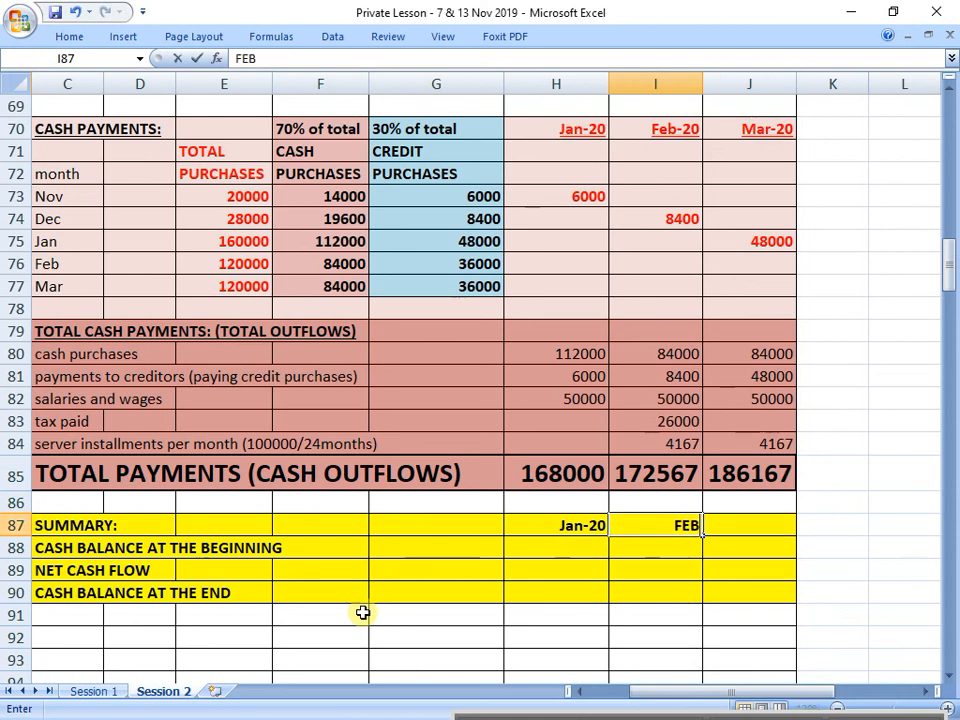
{"action": "type", "text": " 2020"}
{"action": "key", "text": "Return"}
{"action": "key", "text": "Up"}
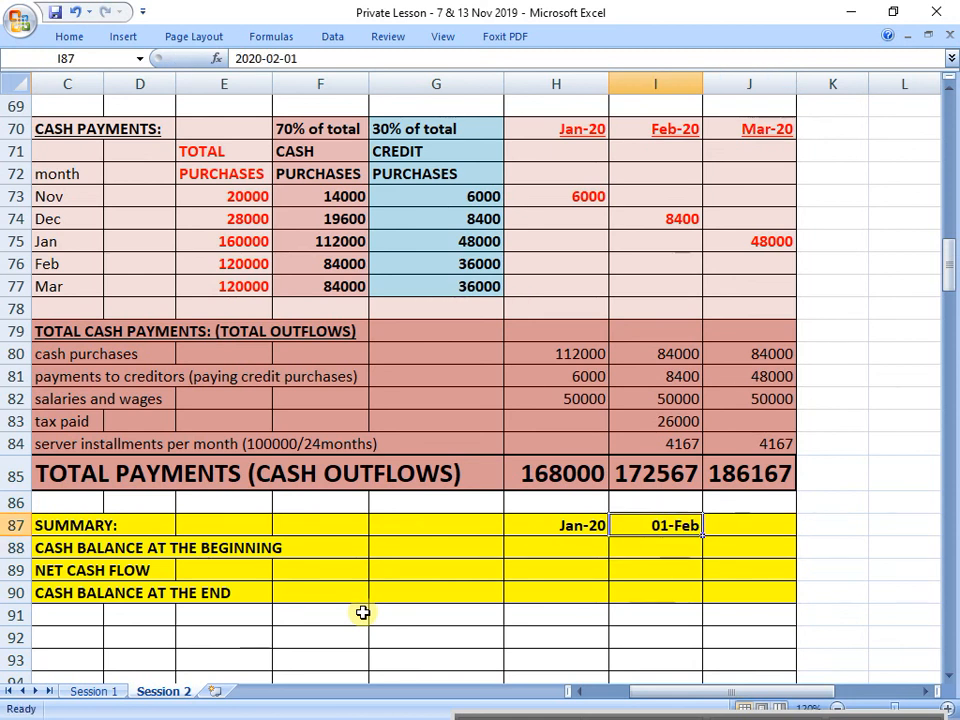
Step: Copy the January heading in H87 with its date format into I87 and J87
{"action": "left_click", "coordinate": [568, 529]}
{"action": "key", "text": "ctrl+c"}
{"action": "key", "text": "Right"}
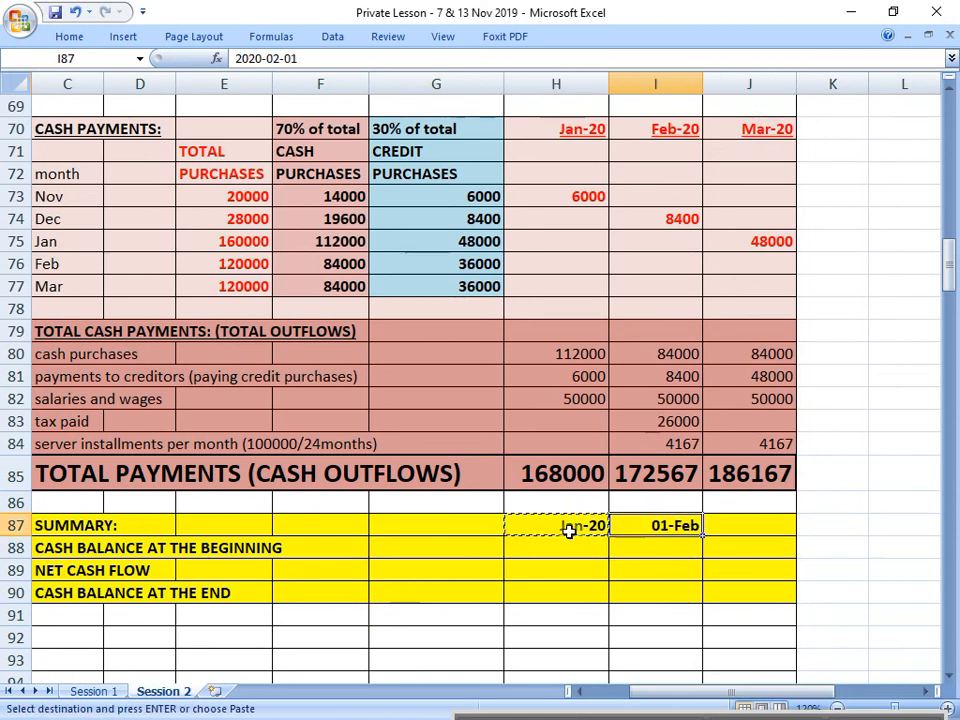
{"action": "key", "text": "ctrl+v"}
{"action": "key", "text": "Right"}
{"action": "key", "text": "ctrl+v"}
Step: Replace the copied summary headings with feb 2020 in I87 and mar 2020 in J87
{"action": "key", "text": "Left"}
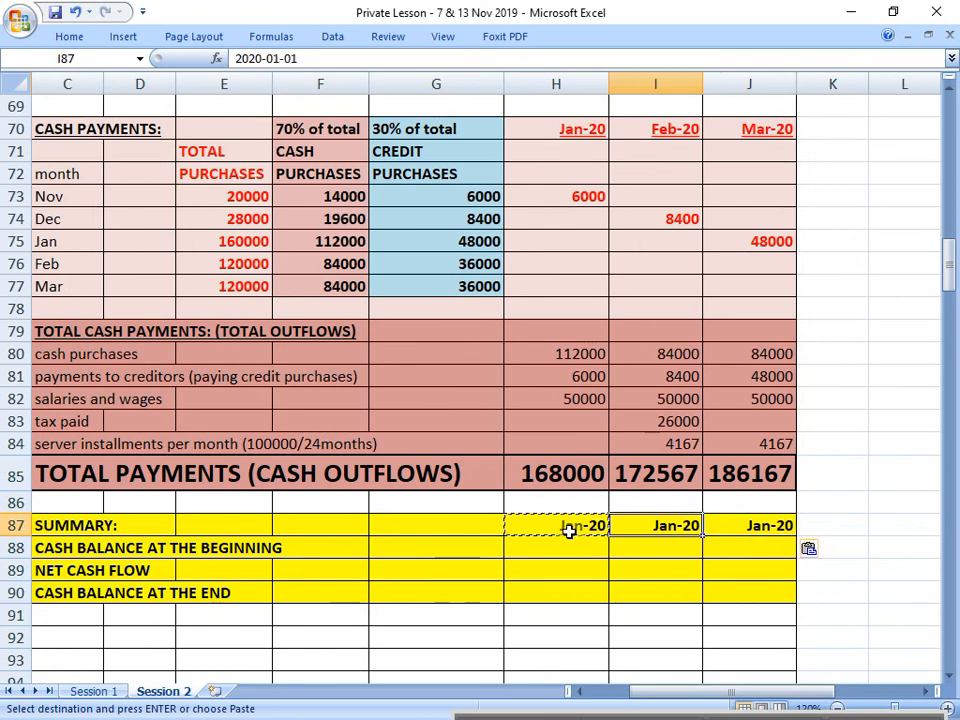
{"action": "type", "text": "feb 2020"}
{"action": "key", "text": "Return"}
{"action": "key", "text": "Up"}
{"action": "key", "text": "Right"}
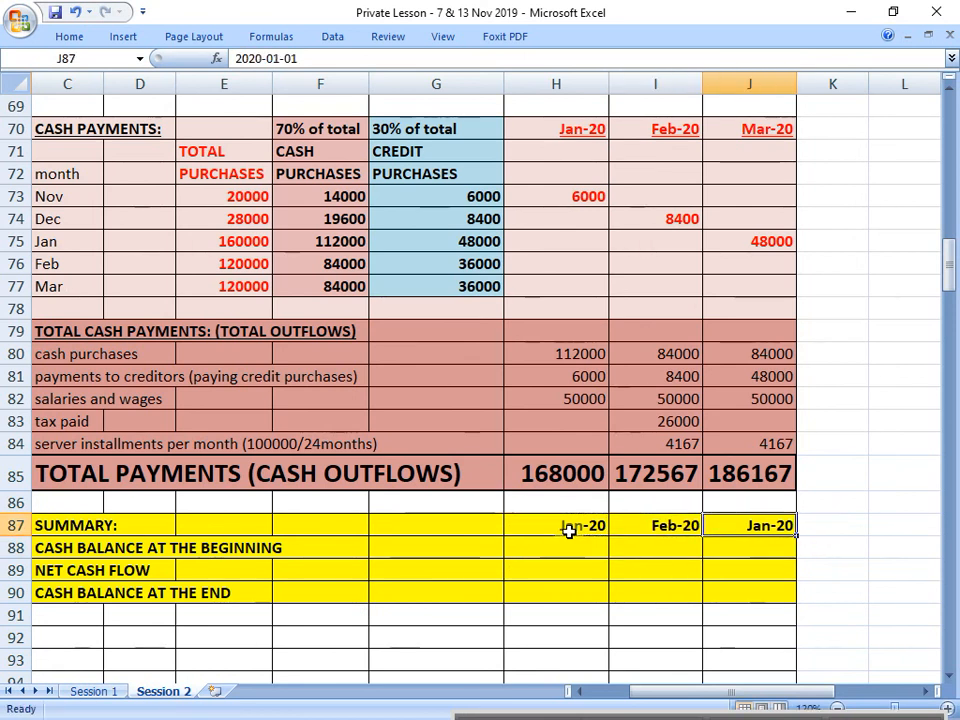
{"action": "type", "text": "mar 2020"}
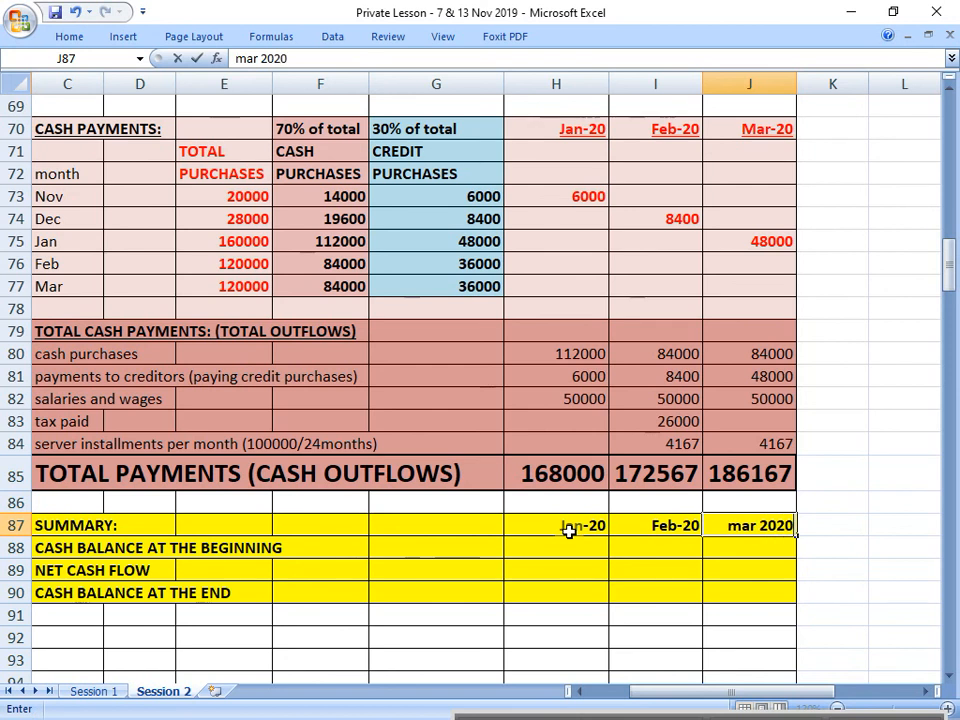
{"action": "key", "text": "Return"}
Step: Enter 100000 as January's cash balance at the beginning in H88
{"action": "left_click", "coordinate": [581, 551]}
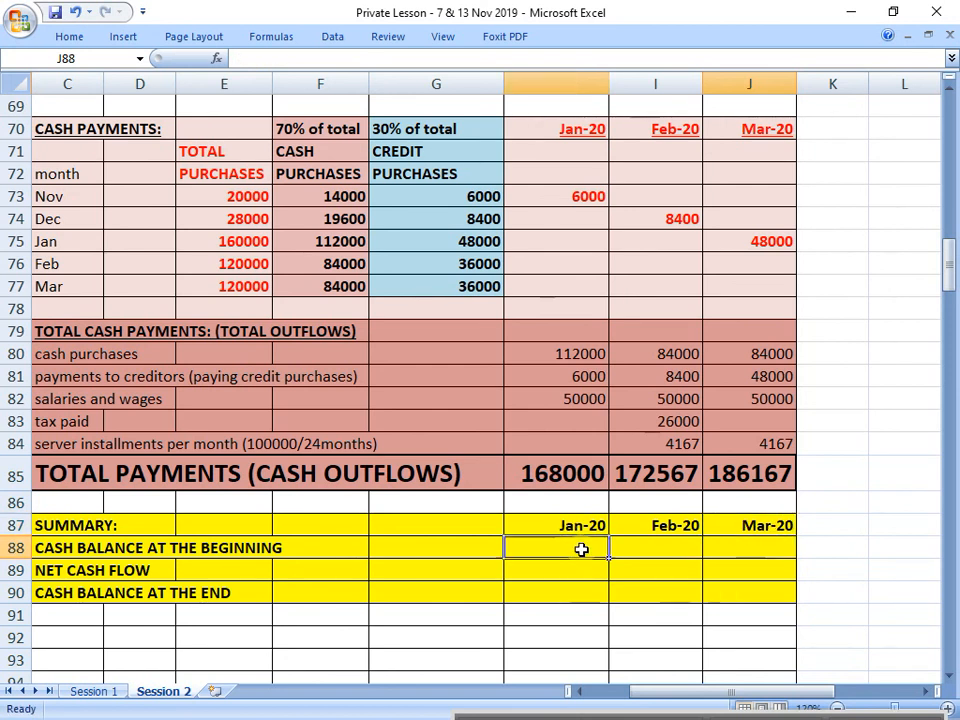
{"action": "type", "text": "100000"}
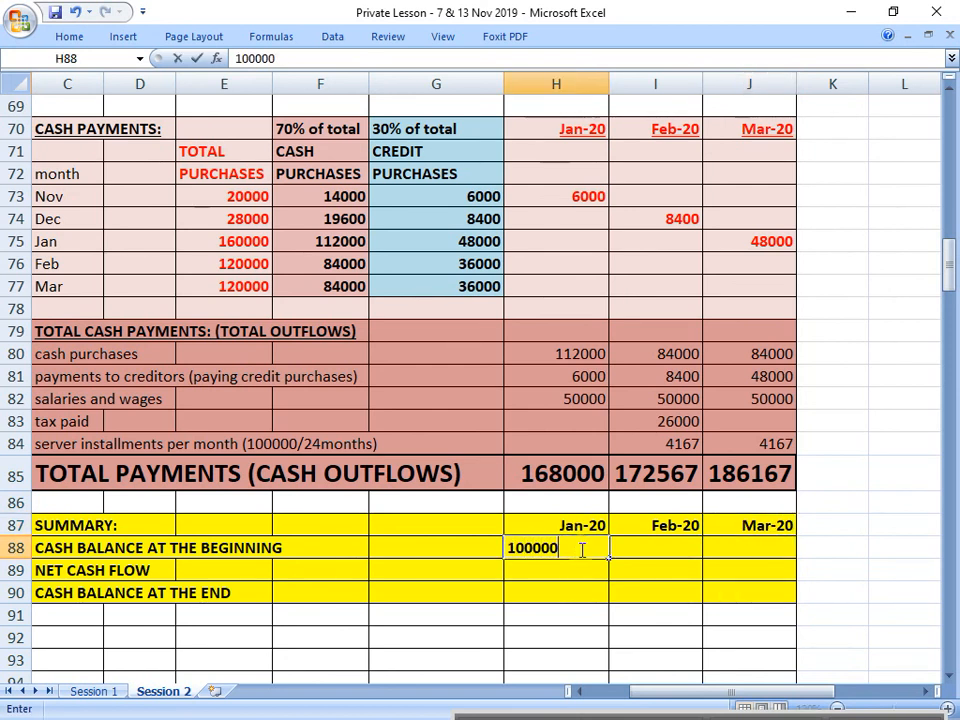
{"action": "key", "text": "Return"}
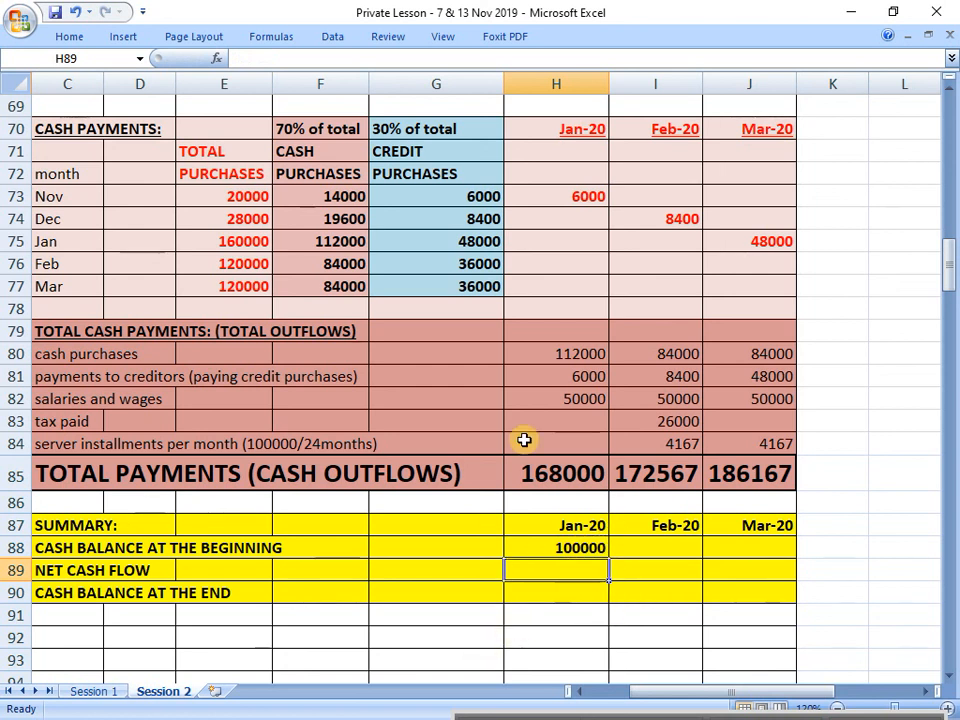
Step: Calculate January's net cash flow in H89 as total receipts minus total payments with =H68-H85
{"action": "left_click", "coordinate": [948, 88]}
{"action": "left_click", "coordinate": [948, 88]}
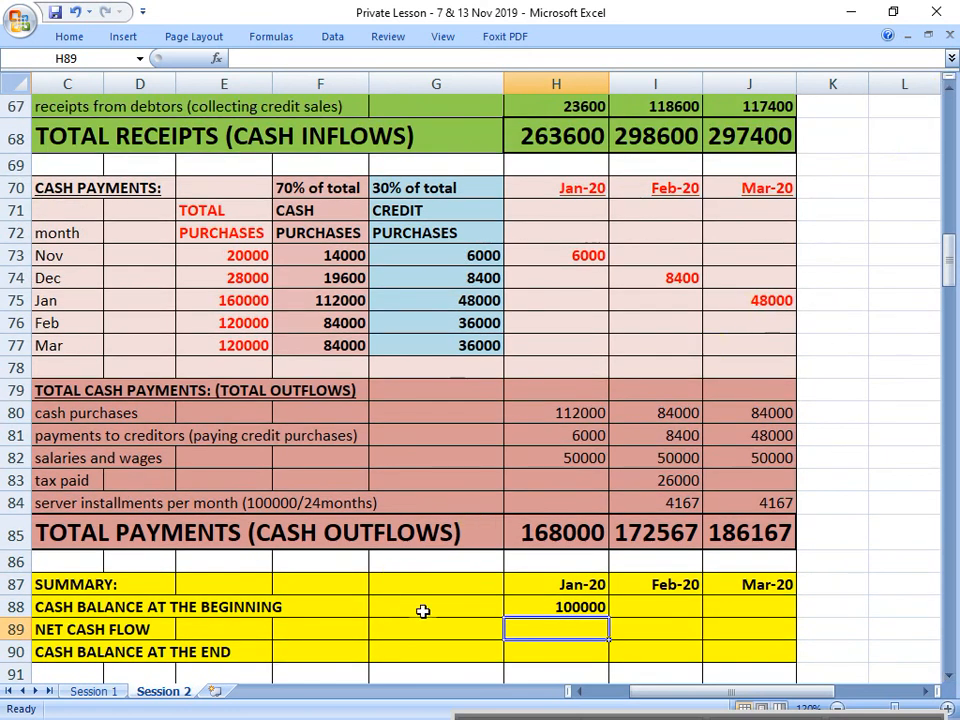
{"action": "type", "text": "="}
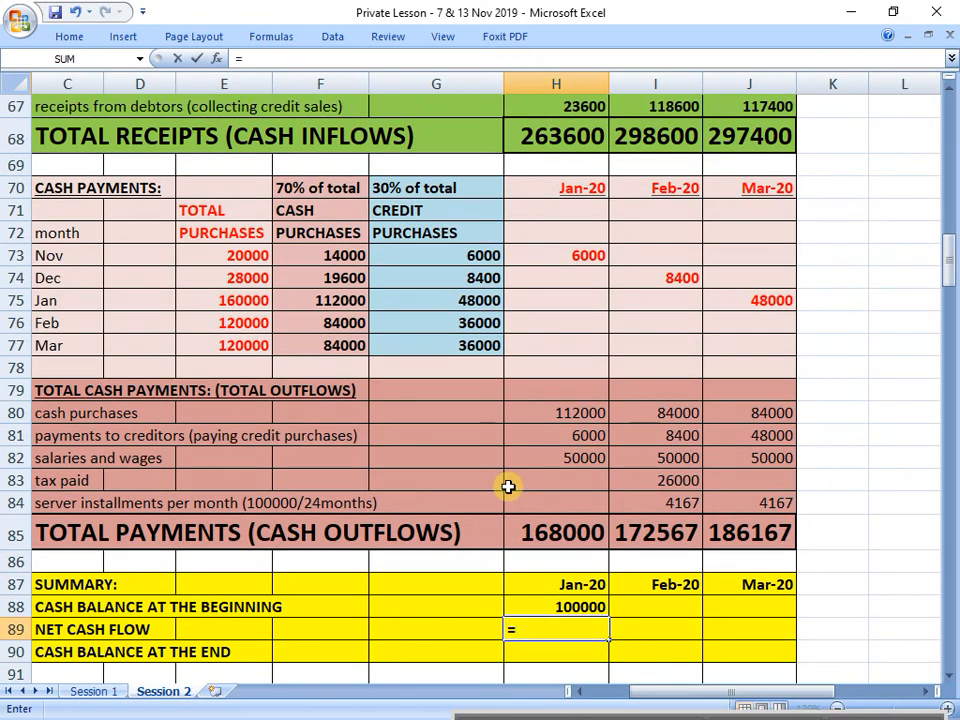
{"action": "left_click", "coordinate": [573, 141]}
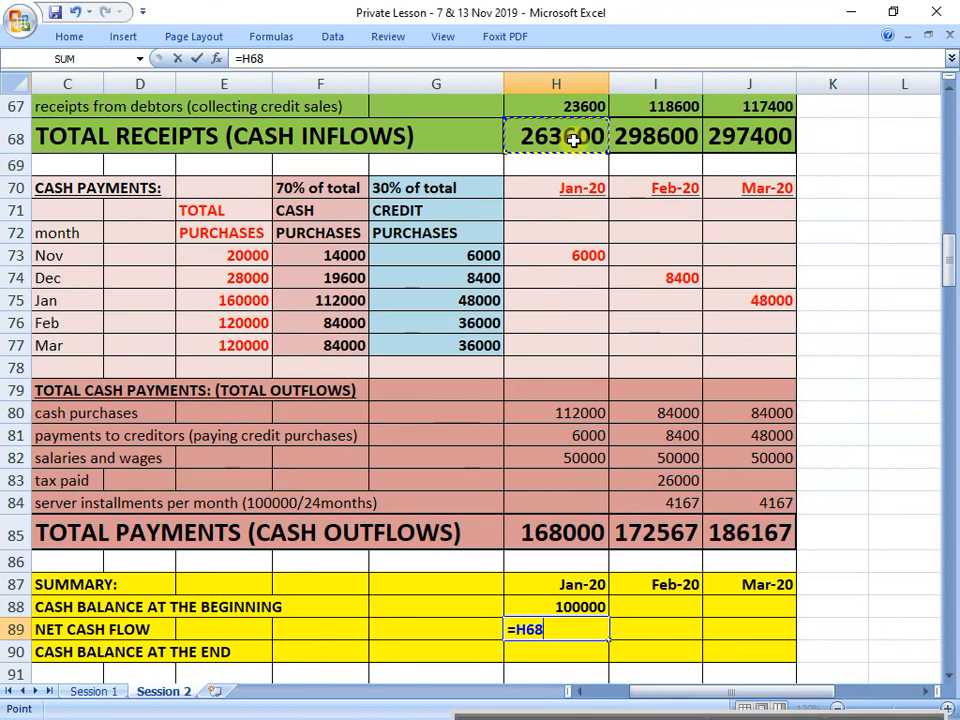
{"action": "type", "text": "-"}
{"action": "left_click", "coordinate": [563, 533]}
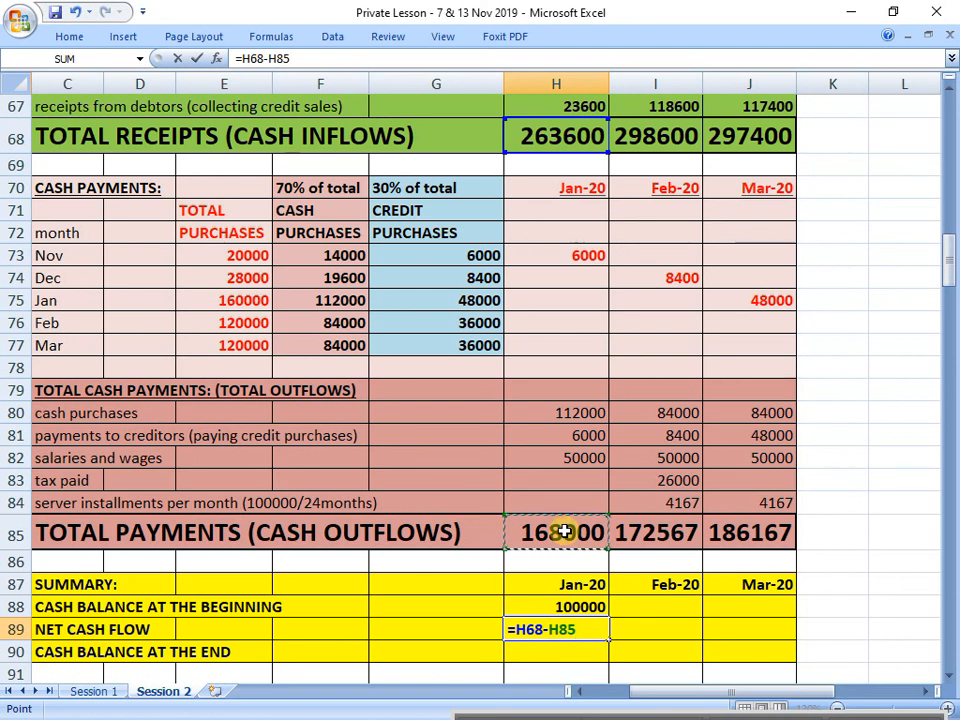
{"action": "key", "text": "Return"}
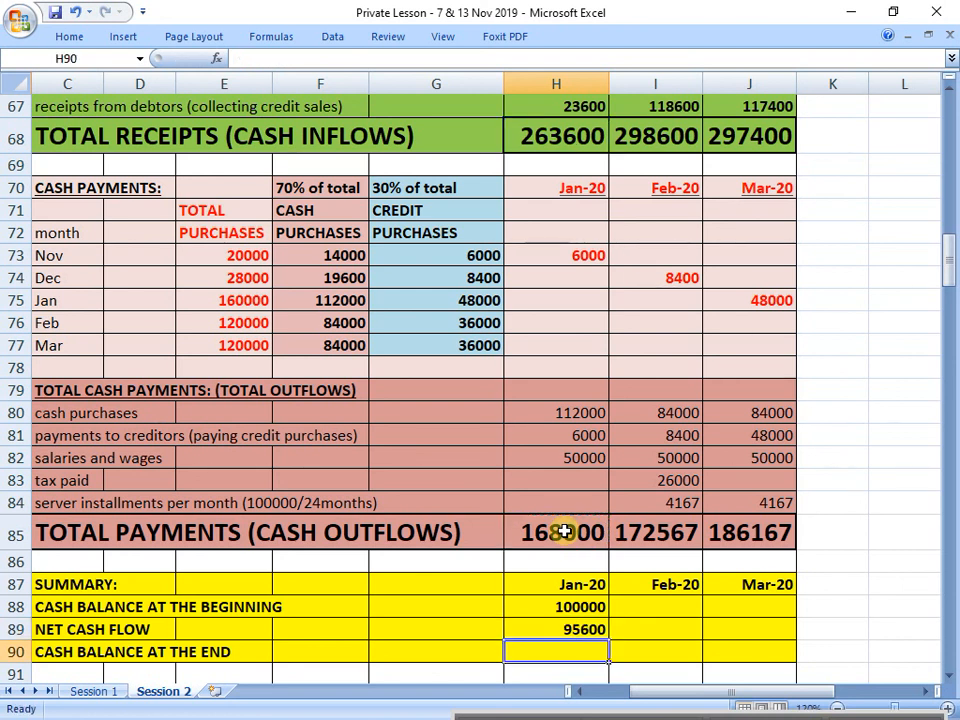
{"action": "key", "text": "Up"}
{"action": "key", "text": "Left"}
{"action": "key", "text": "Left"}
{"action": "key", "text": "Left"}
{"action": "key", "text": "Left"}
{"action": "key", "text": "Left"}
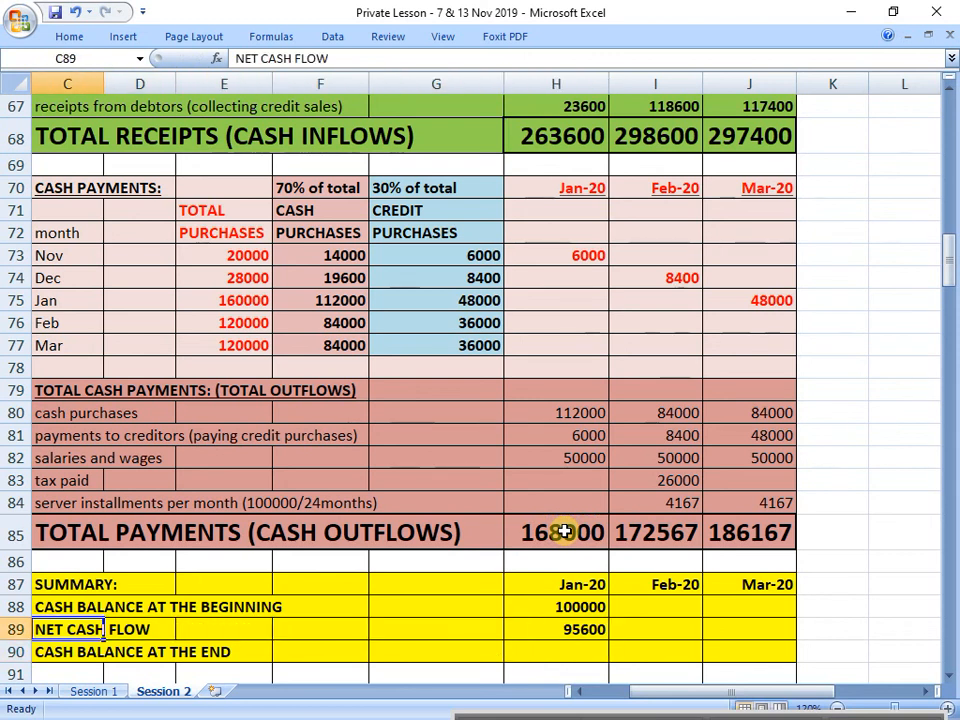
{"action": "key", "text": "shift+Right"}
{"action": "key", "text": "shift+Right"}
{"action": "key", "text": "shift+Right"}
{"action": "key", "text": "shift+Right"}
{"action": "key", "text": "shift+Right"}
{"action": "key", "text": "shift+Right"}
{"action": "key", "text": "shift+Right"}
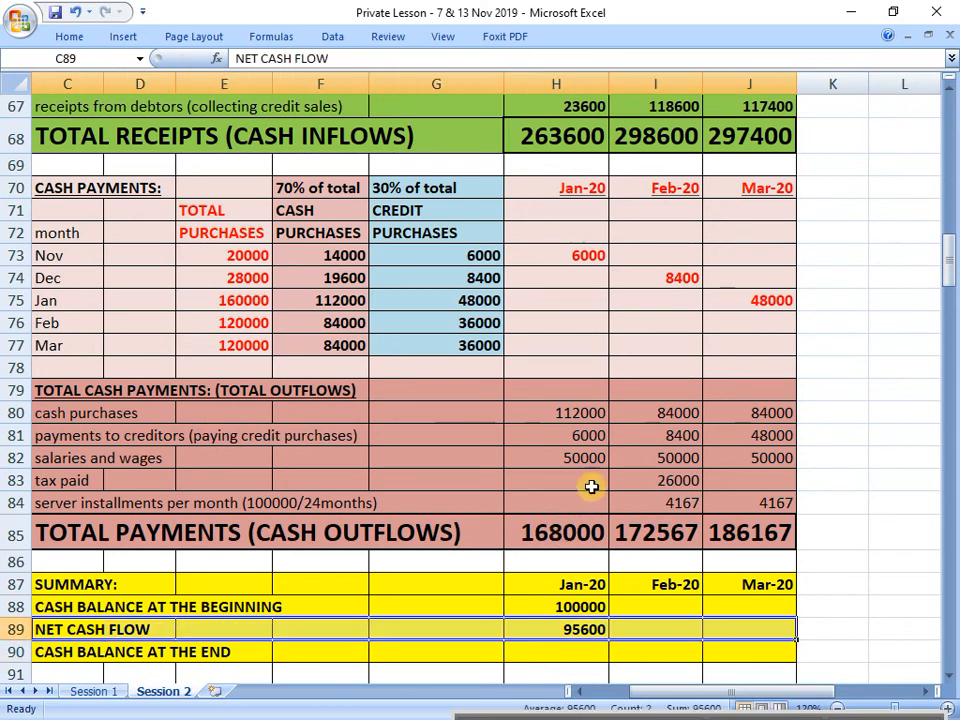
Step: Fill the Total Receipts row (C68:J68) and the Total Payments row (C85:J85) with yellow
{"action": "left_click_drag", "start_coordinate": [88, 134], "coordinate": [735, 137]}
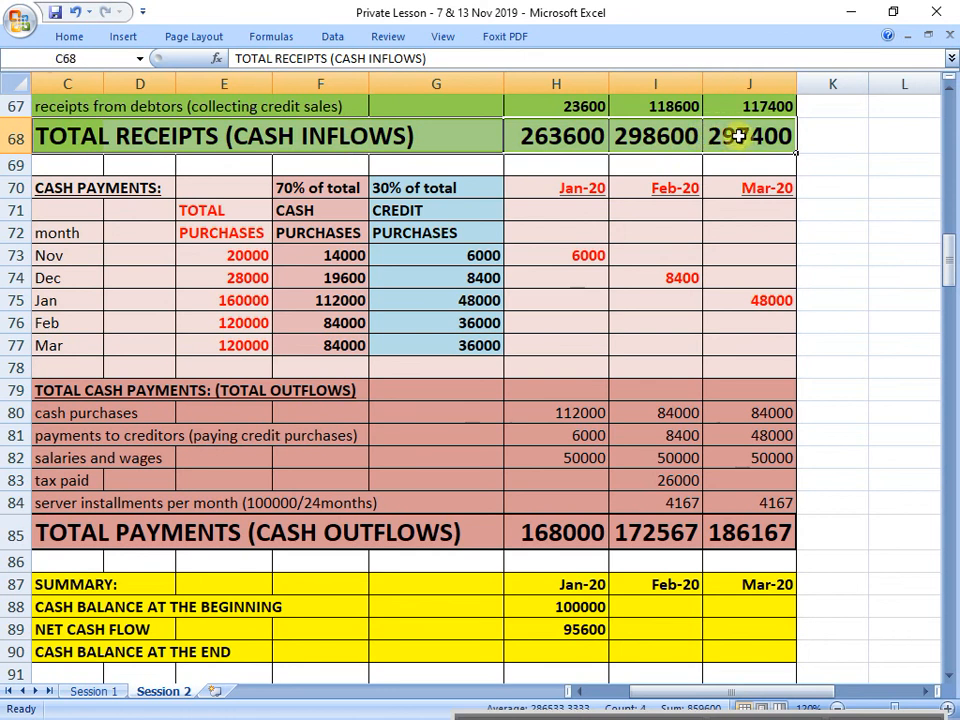
{"action": "left_click", "coordinate": [70, 36]}
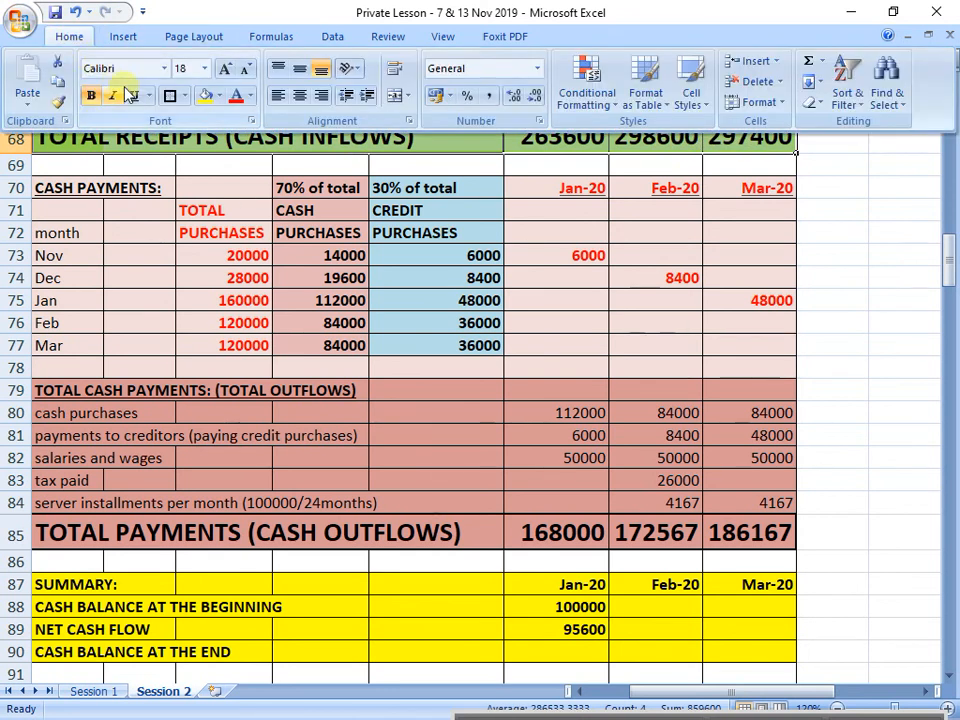
{"action": "left_click", "coordinate": [205, 96]}
{"action": "left_click_drag", "start_coordinate": [81, 542], "coordinate": [713, 534]}
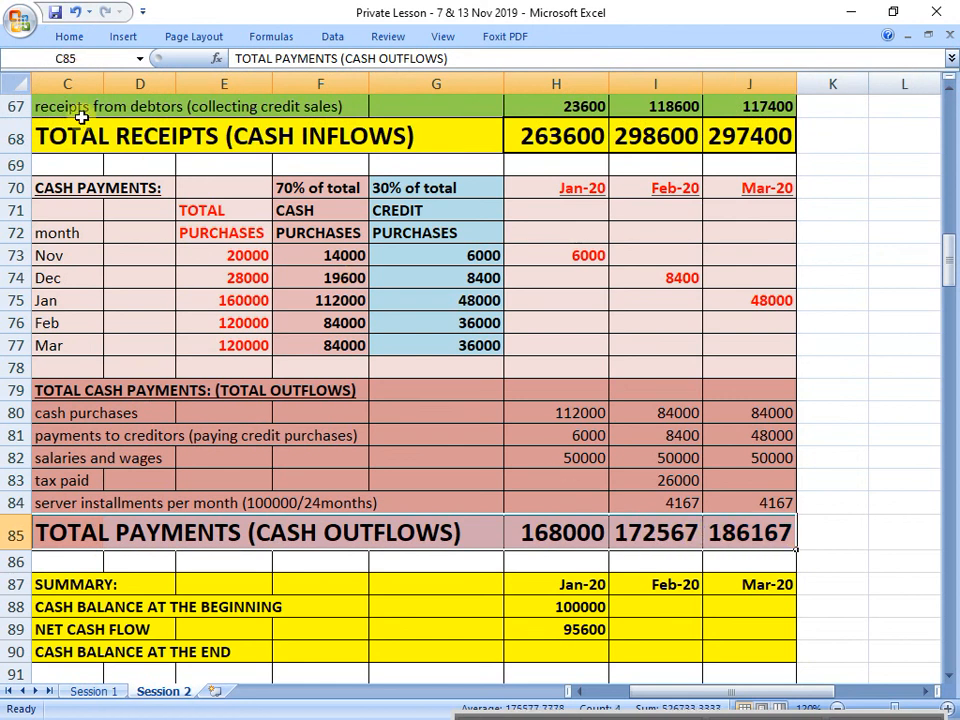
{"action": "left_click", "coordinate": [66, 36]}
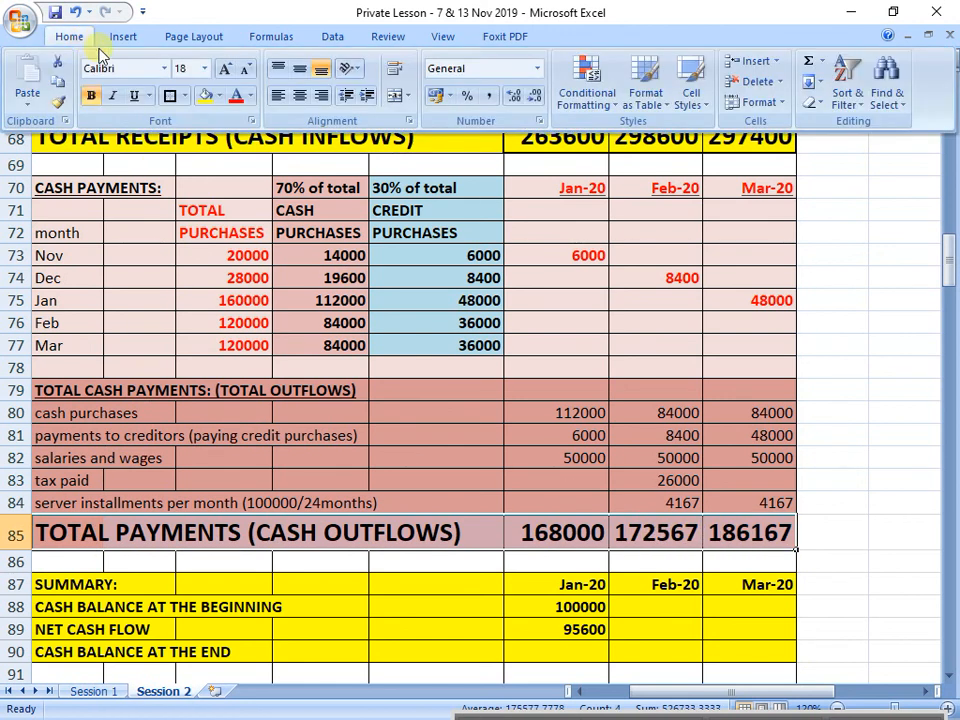
{"action": "left_click", "coordinate": [205, 96]}
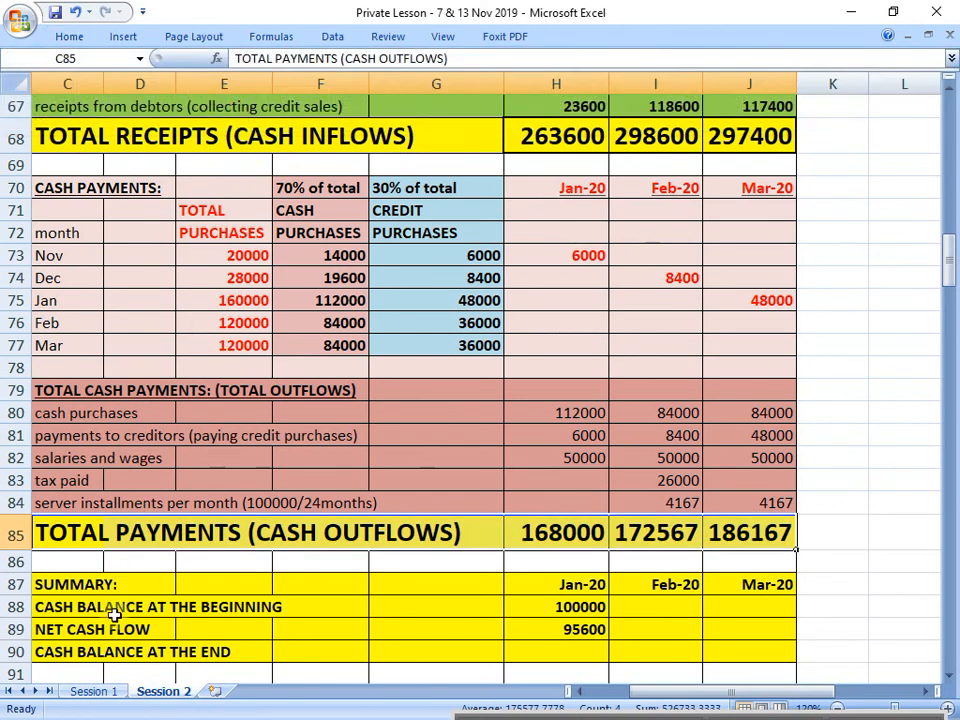
Step: Extend the label in C89 to read NET CASH FLOW (total receipts - total payments)
{"action": "left_click", "coordinate": [81, 629]}
{"action": "left_click", "coordinate": [351, 59]}
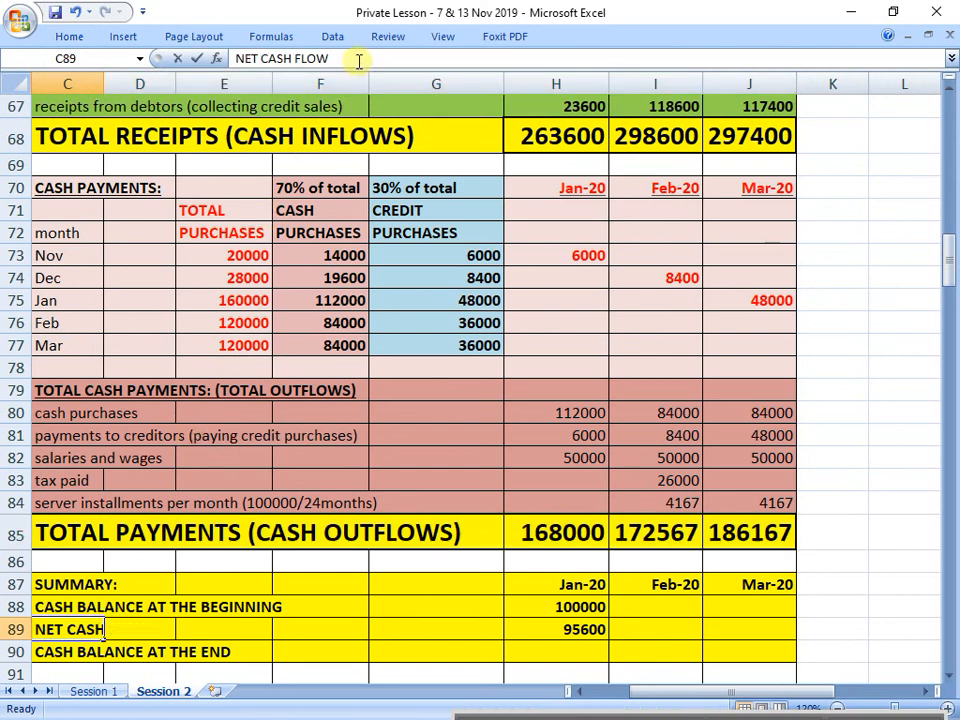
{"action": "type", "text": "(total"}
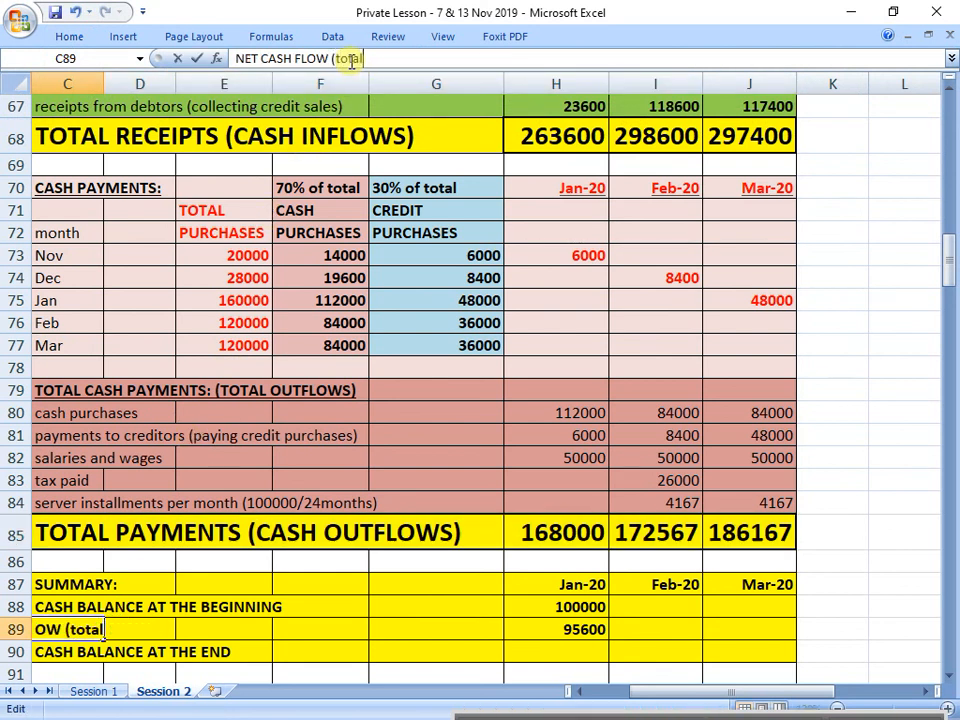
{"action": "type", "text": " receipts"}
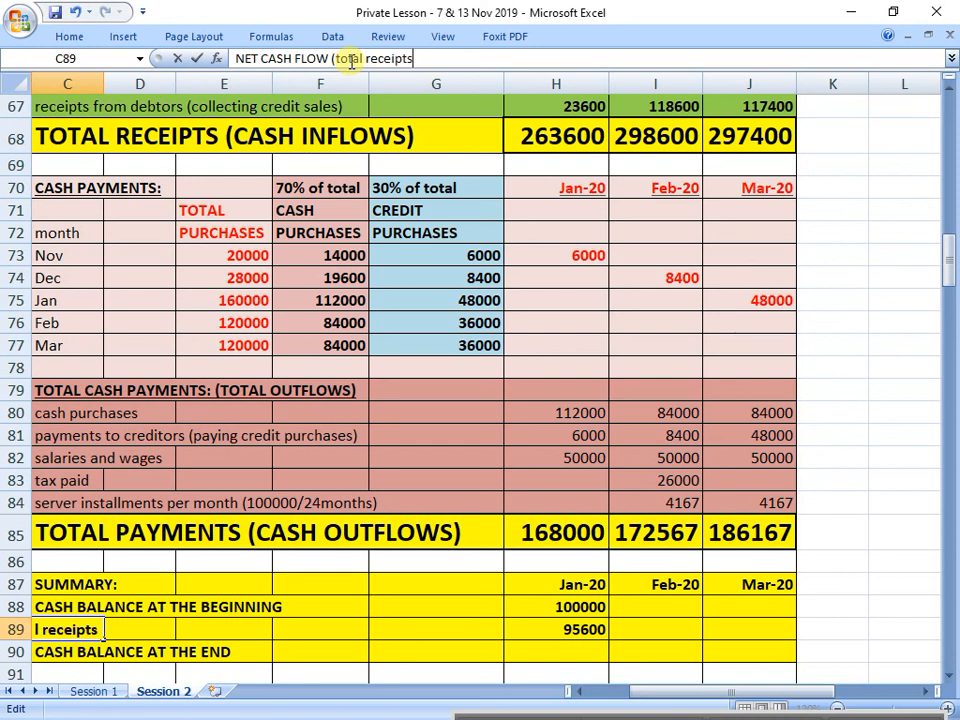
{"action": "type", "text": " - total pa"}
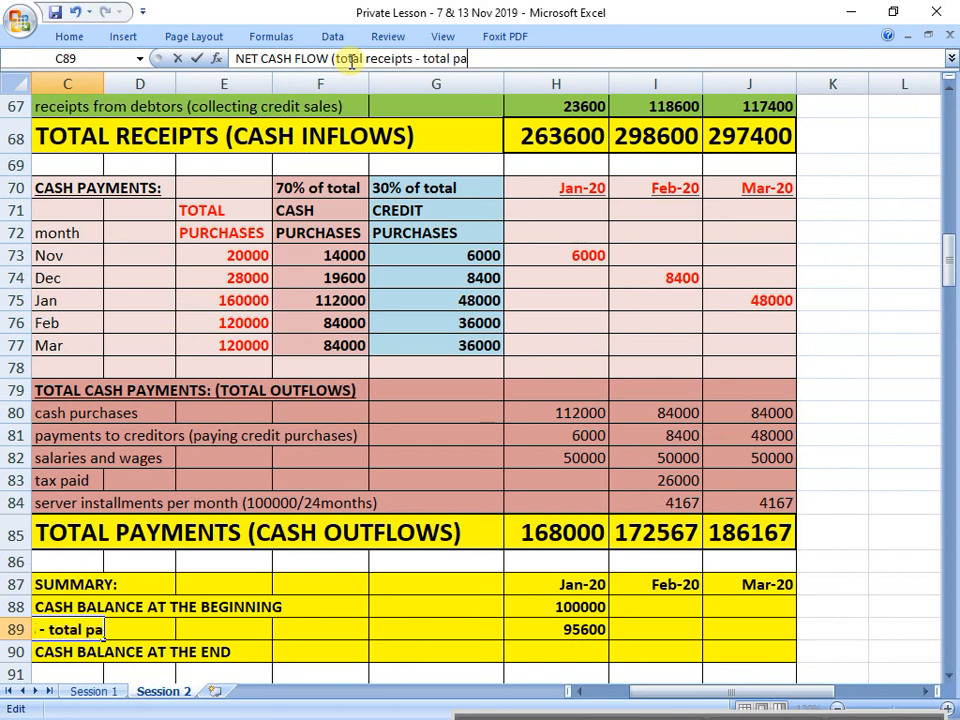
{"action": "type", "text": "yments)"}
{"action": "key", "text": "Return"}
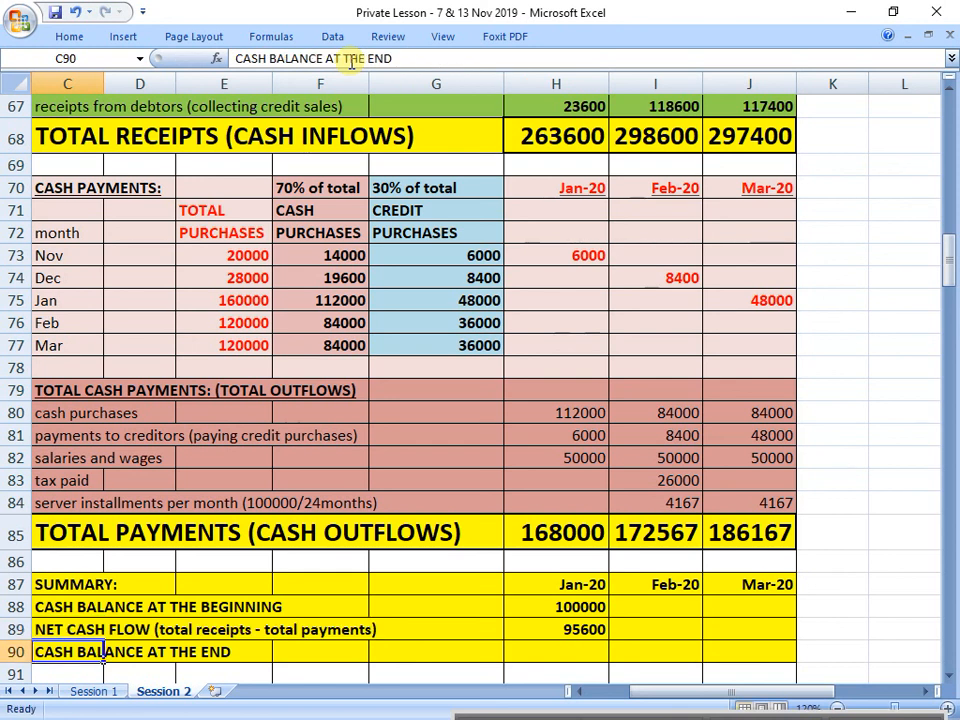
Step: Copy January's net cash flow formula from H89 into I89 and J89 for February and March
{"action": "key", "text": "Up"}
{"action": "key", "text": "Right"}
{"action": "key", "text": "Right"}
{"action": "key", "text": "Right"}
{"action": "key", "text": "Right"}
{"action": "key", "text": "Right"}
{"action": "key", "text": "Right"}
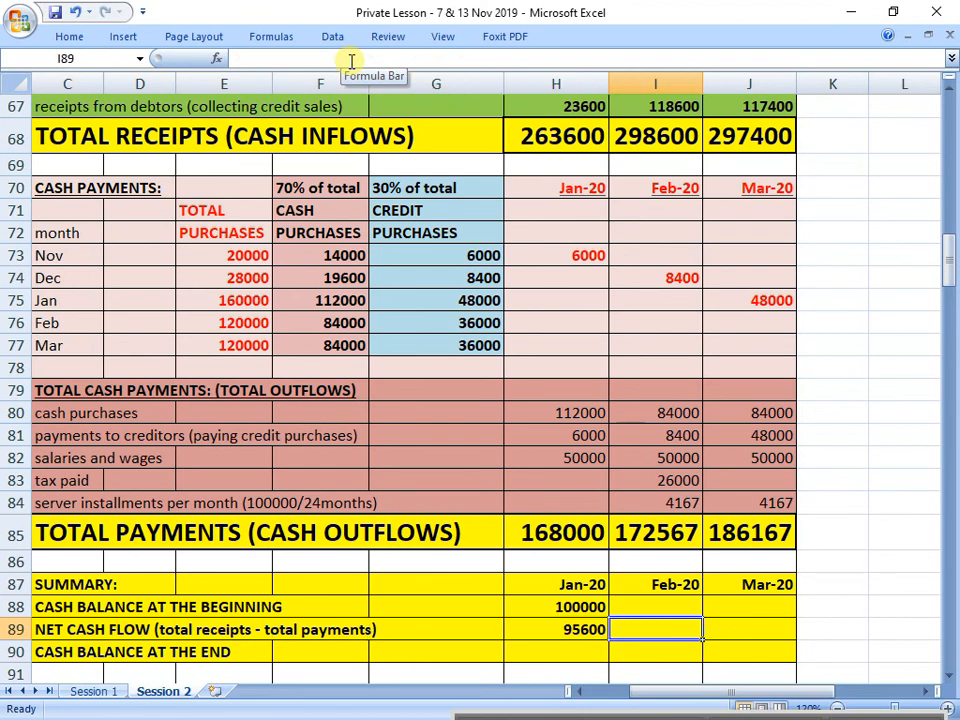
{"action": "key", "text": "Left"}
{"action": "key", "text": "ctrl+c"}
{"action": "key", "text": "Right"}
{"action": "key", "text": "ctrl+v"}
{"action": "key", "text": "Right"}
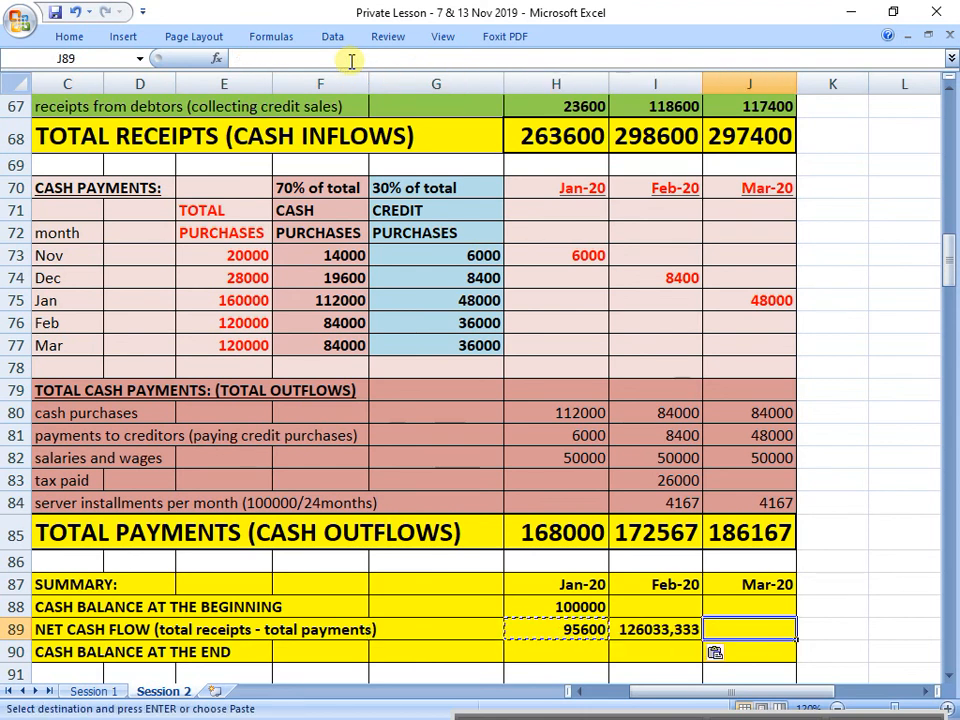
{"action": "key", "text": "ctrl+v"}
Step: Format the February and March net cash flows in I89:J89 to show no decimal places
{"action": "key", "text": "Left"}
{"action": "key", "text": "shift+Right"}
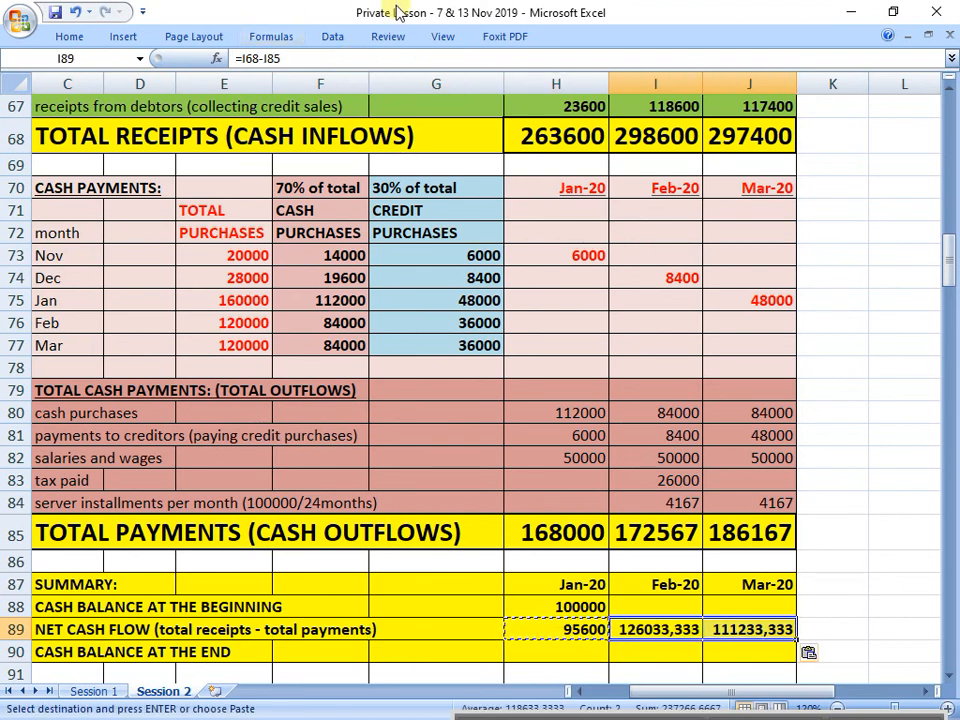
{"action": "right_click", "coordinate": [636, 45]}
{"action": "left_click", "coordinate": [662, 93]}
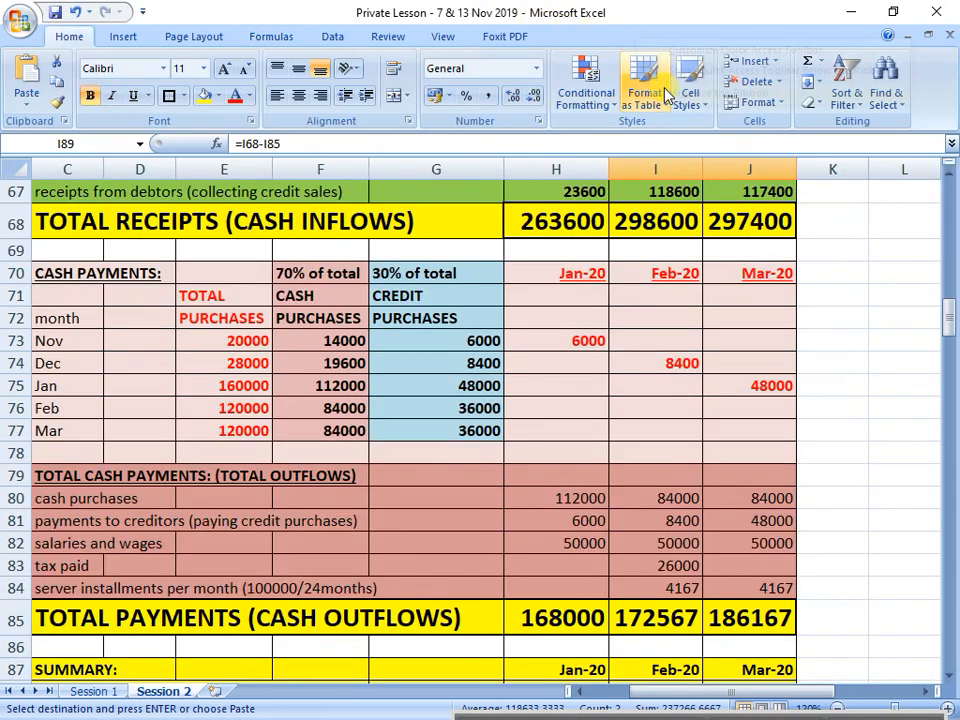
{"action": "scroll", "coordinate": [647, 212], "scroll_direction": "down", "scroll_amount": 1}
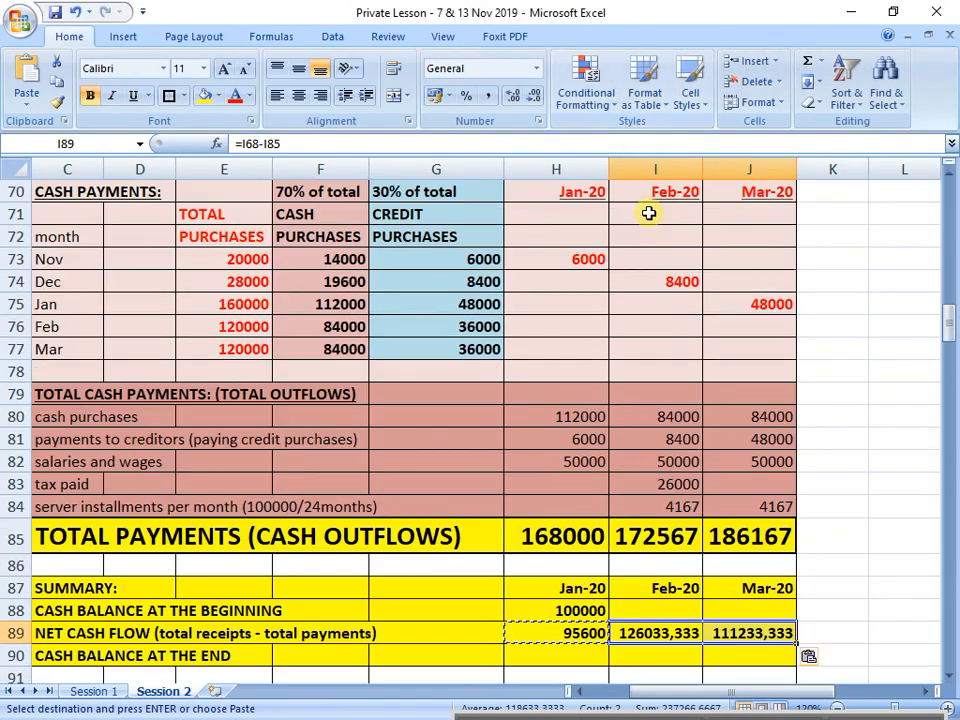
{"action": "left_click", "coordinate": [534, 97]}
{"action": "left_click", "coordinate": [534, 97]}
{"action": "left_click", "coordinate": [534, 97]}
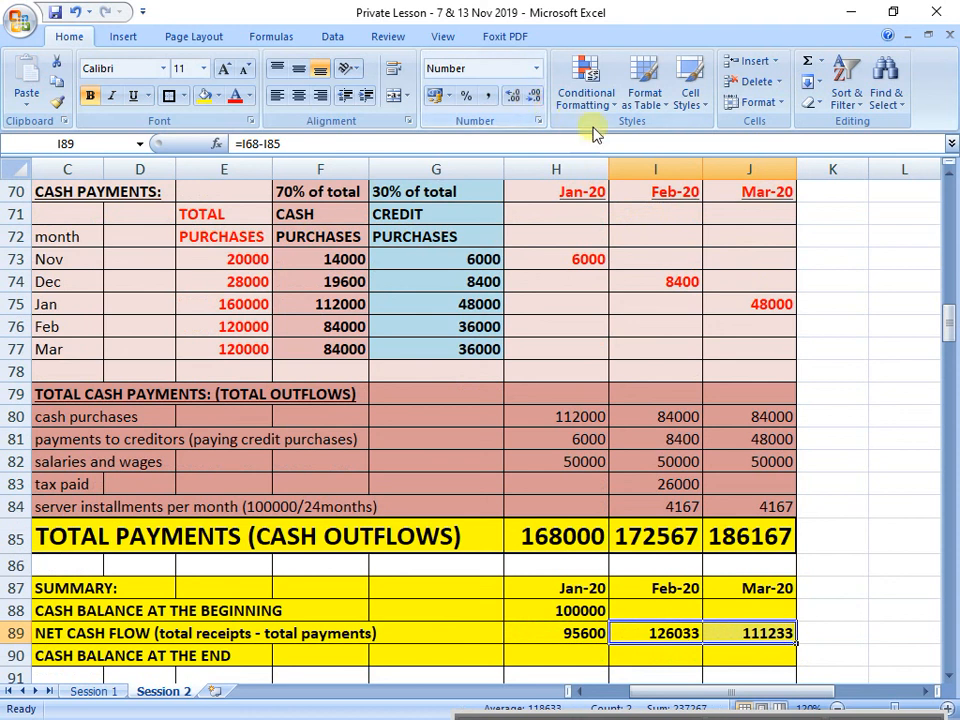
{"action": "right_click", "coordinate": [636, 46]}
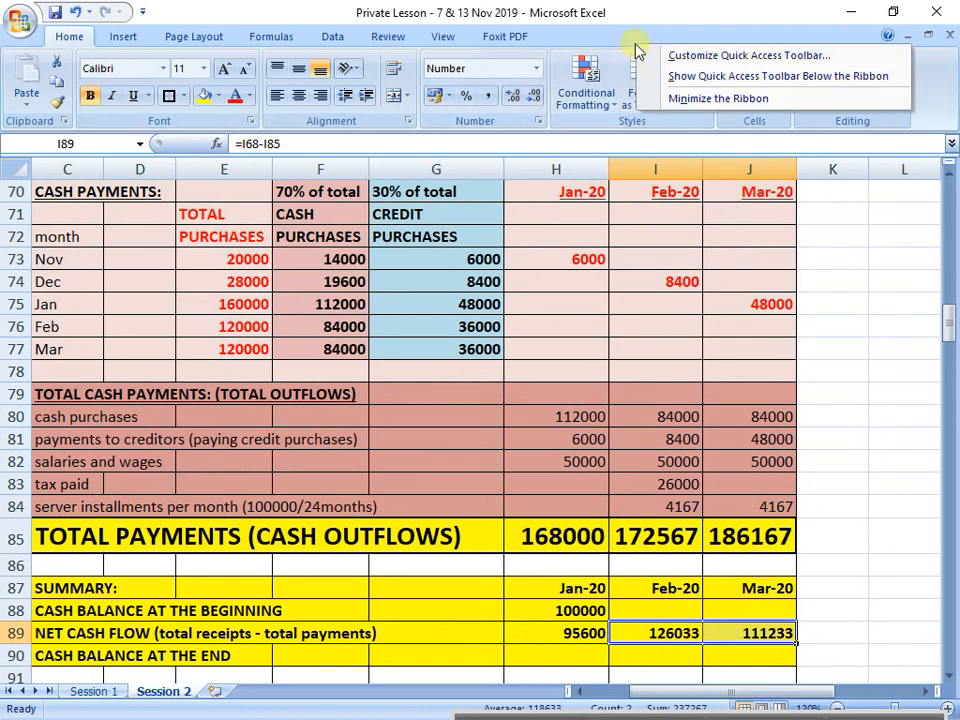
{"action": "left_click", "coordinate": [681, 97]}
{"action": "scroll", "coordinate": [711, 527], "scroll_direction": "up", "scroll_amount": 1}
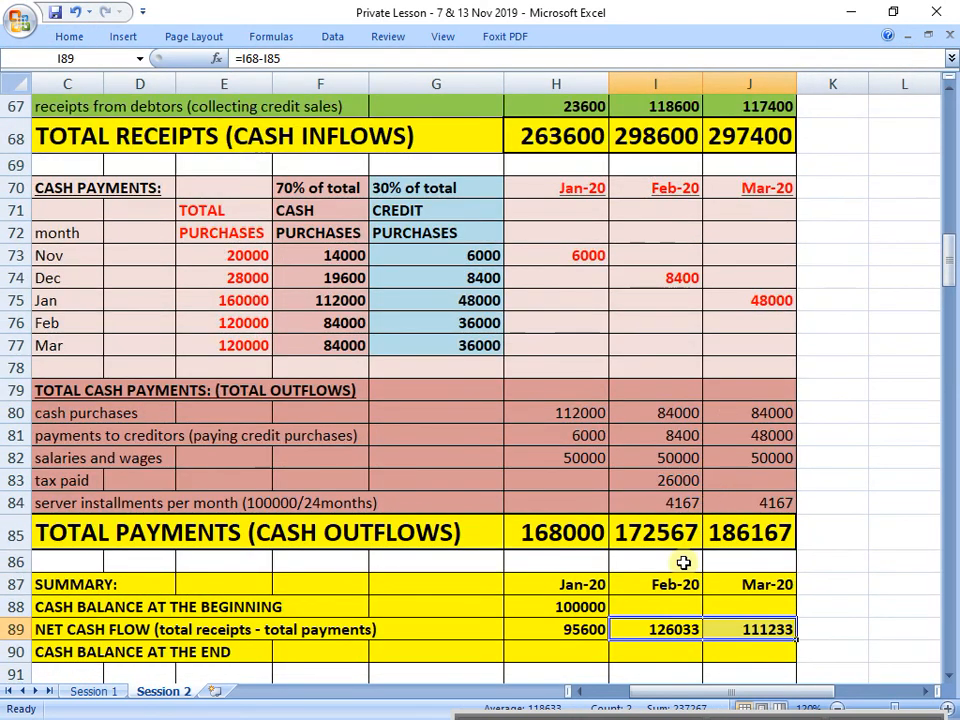
Step: Calculate January's cash balance at the end in H90 as opening balance plus net cash flow with =H88+H89
{"action": "left_click", "coordinate": [580, 650]}
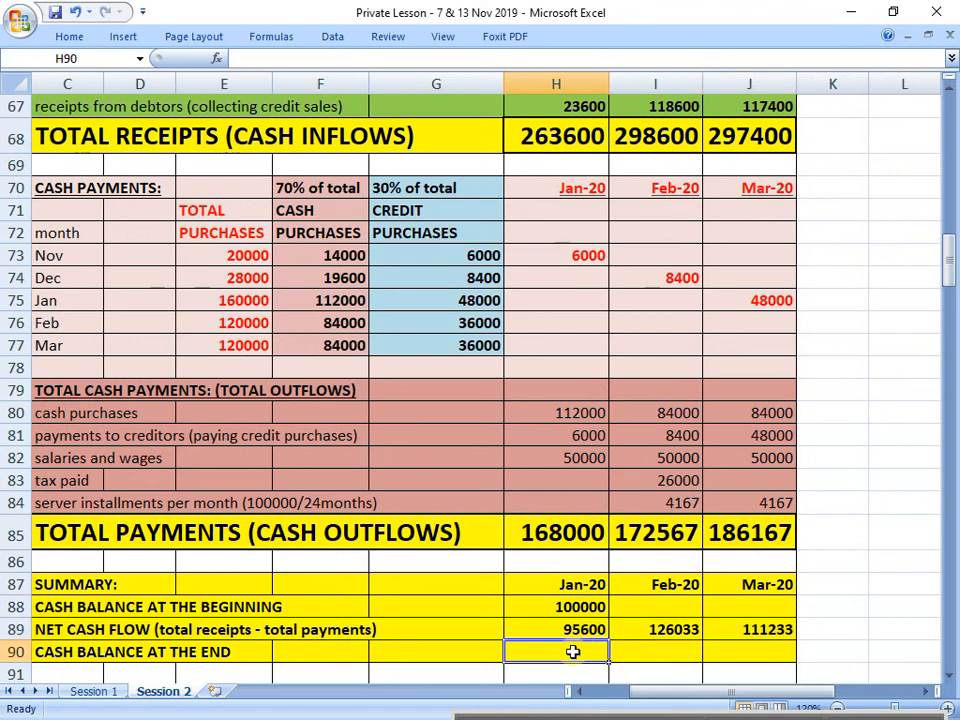
{"action": "key", "text": "Up"}
{"action": "key", "text": "Up"}
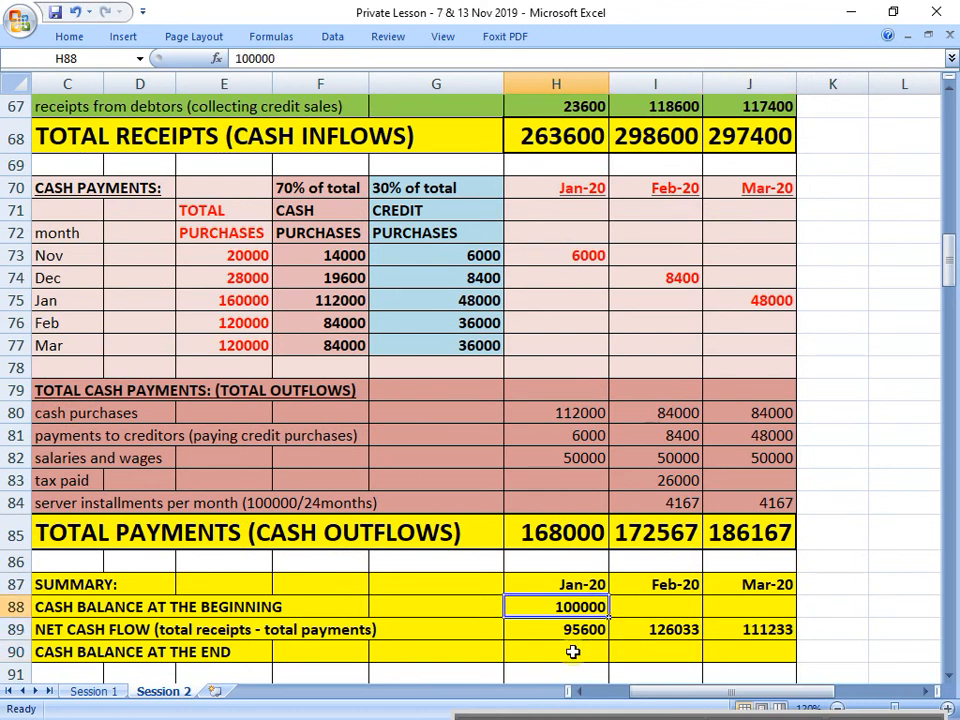
{"action": "key", "text": "Down"}
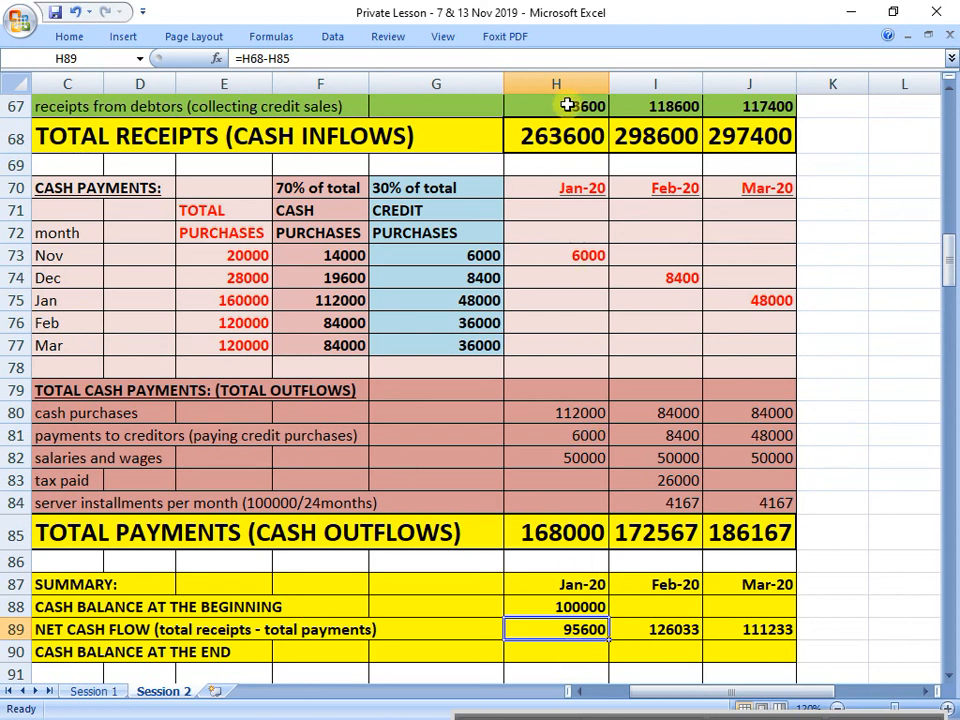
{"action": "left_click", "coordinate": [573, 141]}
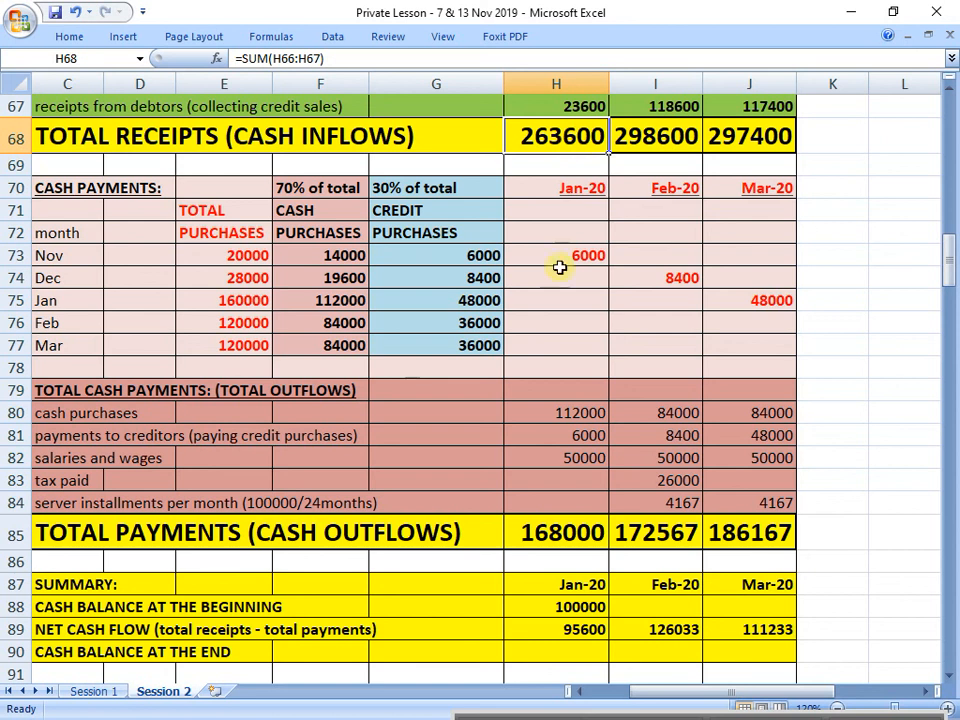
{"action": "left_click", "coordinate": [579, 654]}
{"action": "type", "text": "="}
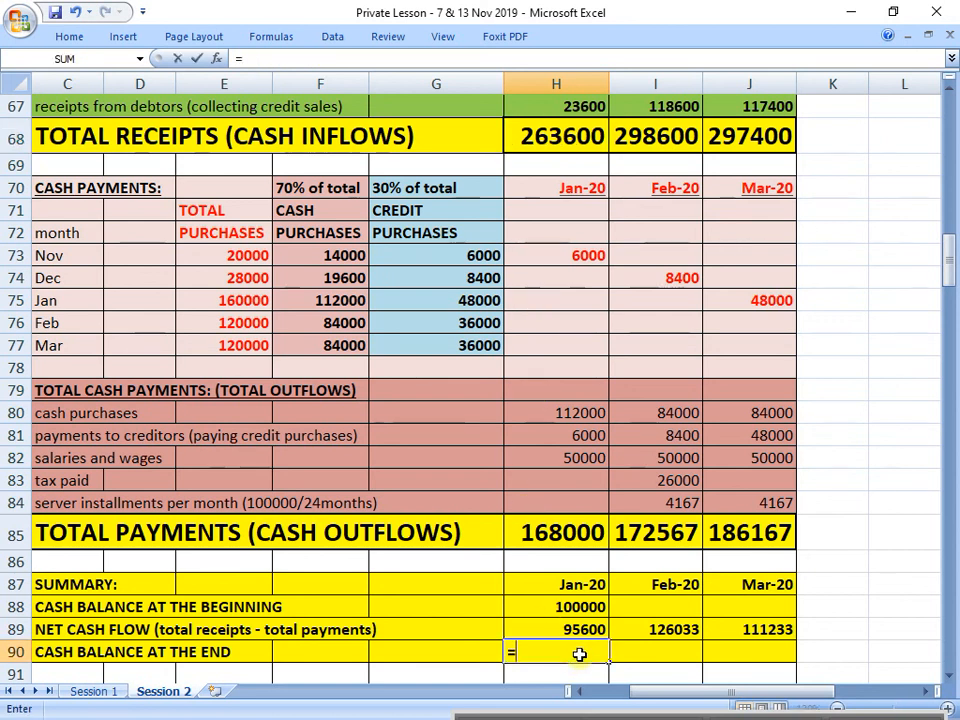
{"action": "left_click", "coordinate": [570, 610]}
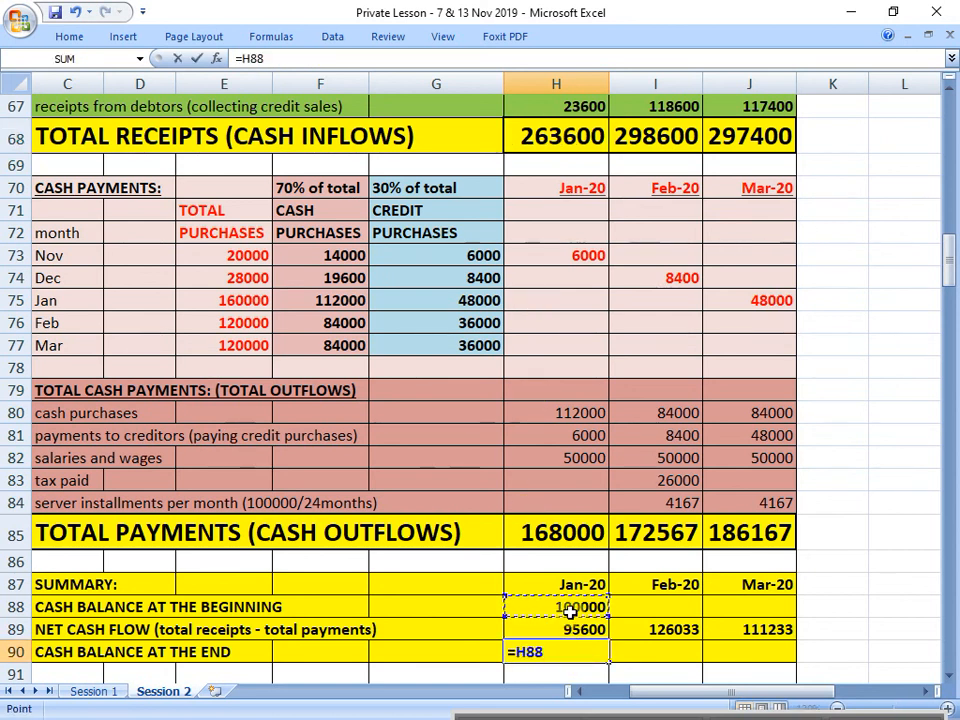
{"action": "type", "text": "+"}
{"action": "left_click", "coordinate": [583, 629]}
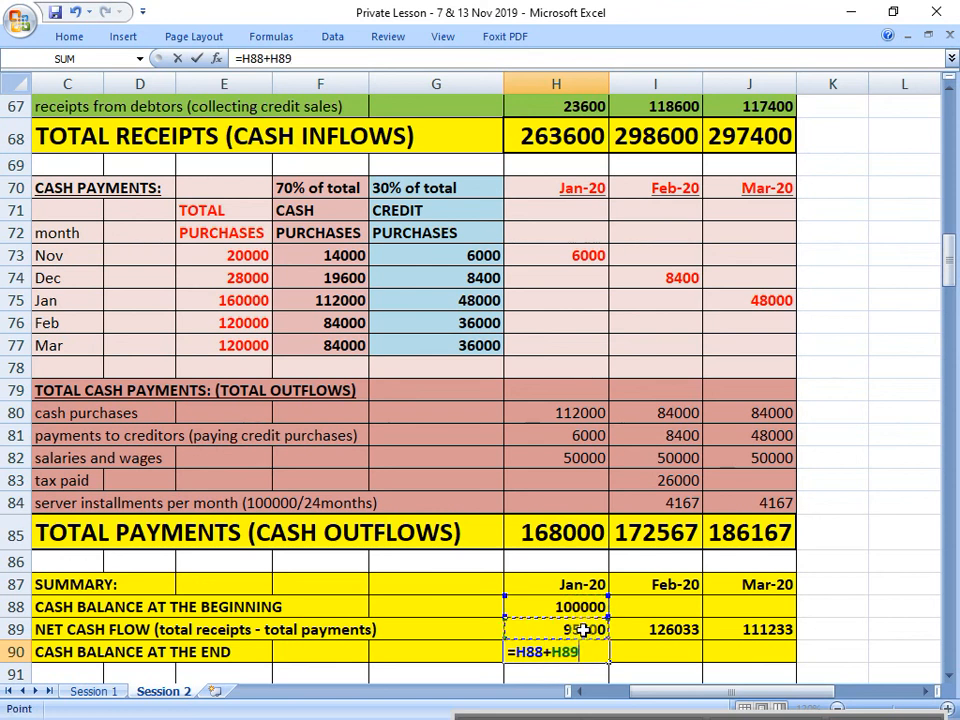
{"action": "key", "text": "Return"}
{"action": "left_click", "coordinate": [580, 620]}
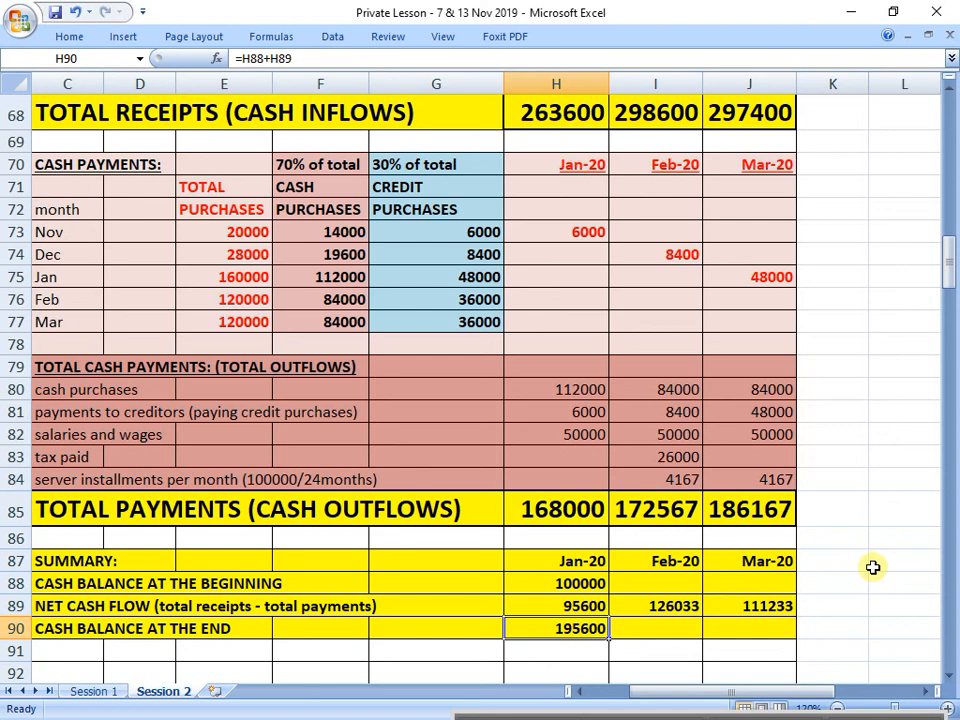
Step: Carry January's closing balance into February's cash balance at the beginning by entering =H90 in I88
{"action": "left_click", "coordinate": [666, 582]}
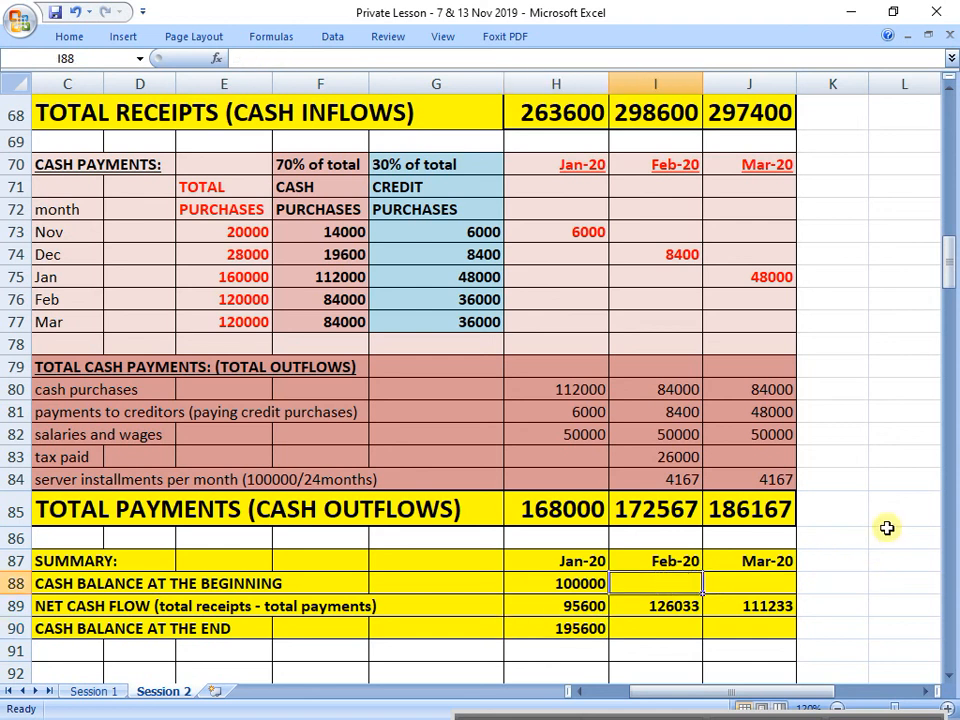
{"action": "type", "text": "="}
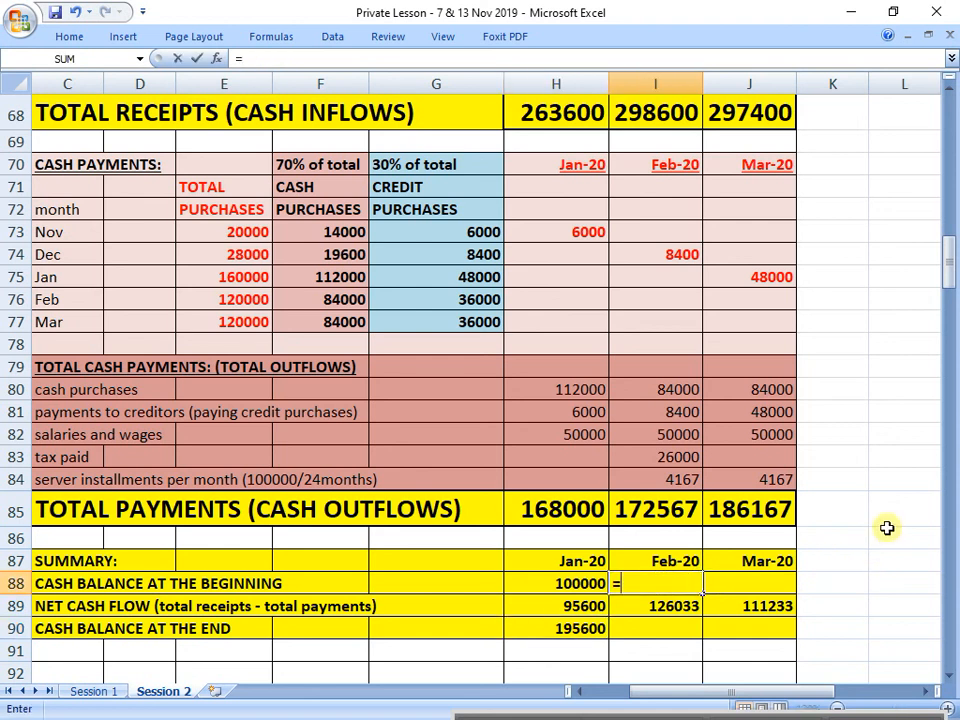
{"action": "left_click", "coordinate": [556, 626]}
{"action": "key", "text": "Return"}
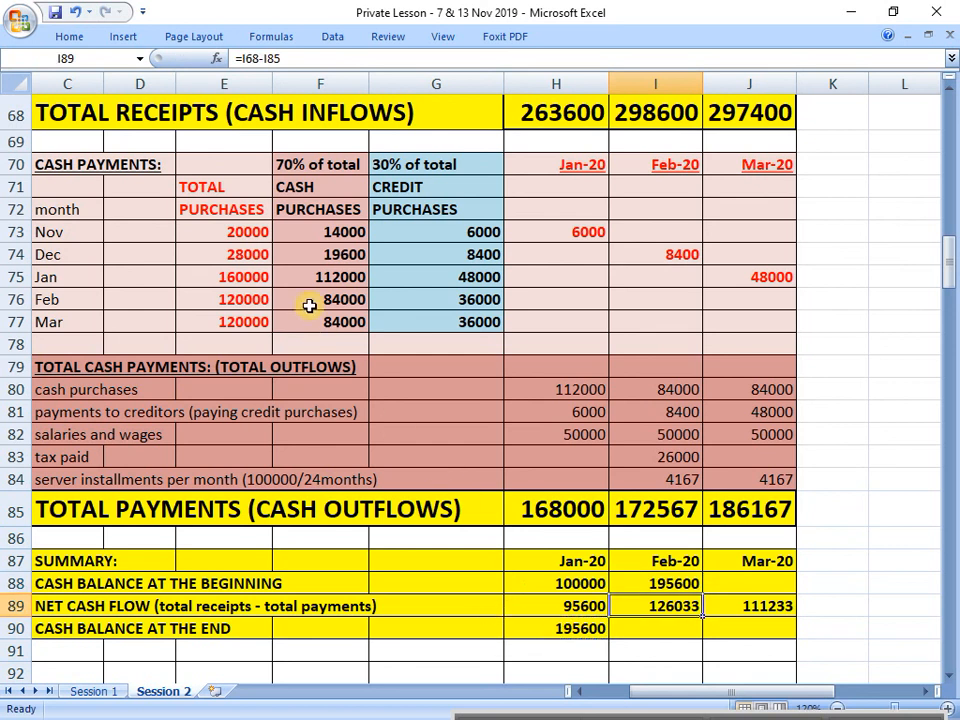
Step: Draw a small right block arrow and rotate it to point diagonally from January's closing balance up to February's opening balance
{"action": "left_click", "coordinate": [128, 38]}
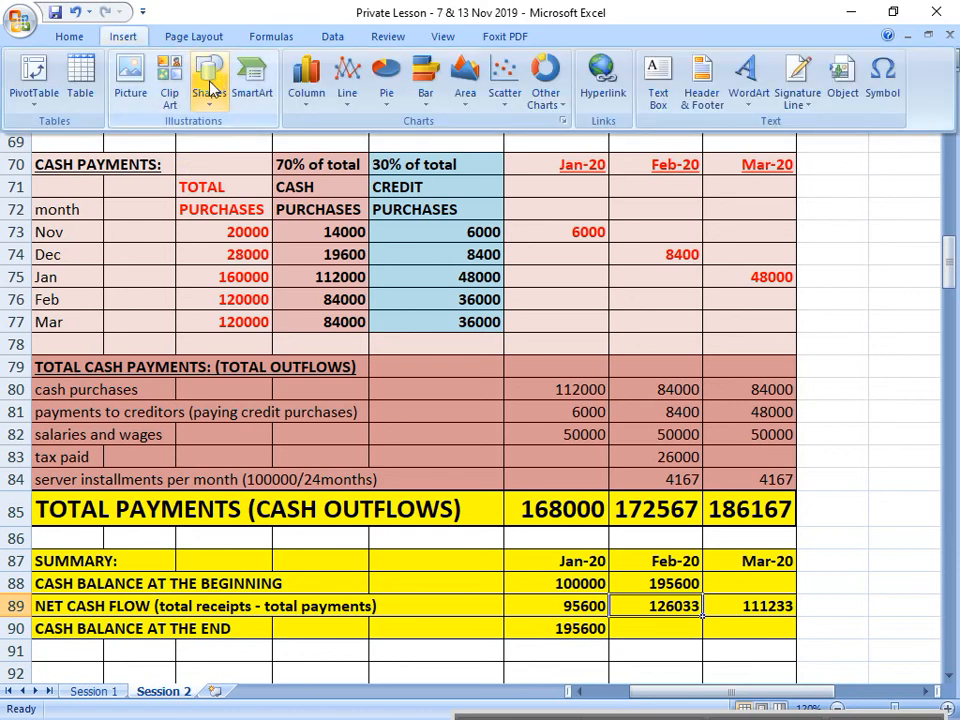
{"action": "left_click", "coordinate": [210, 84]}
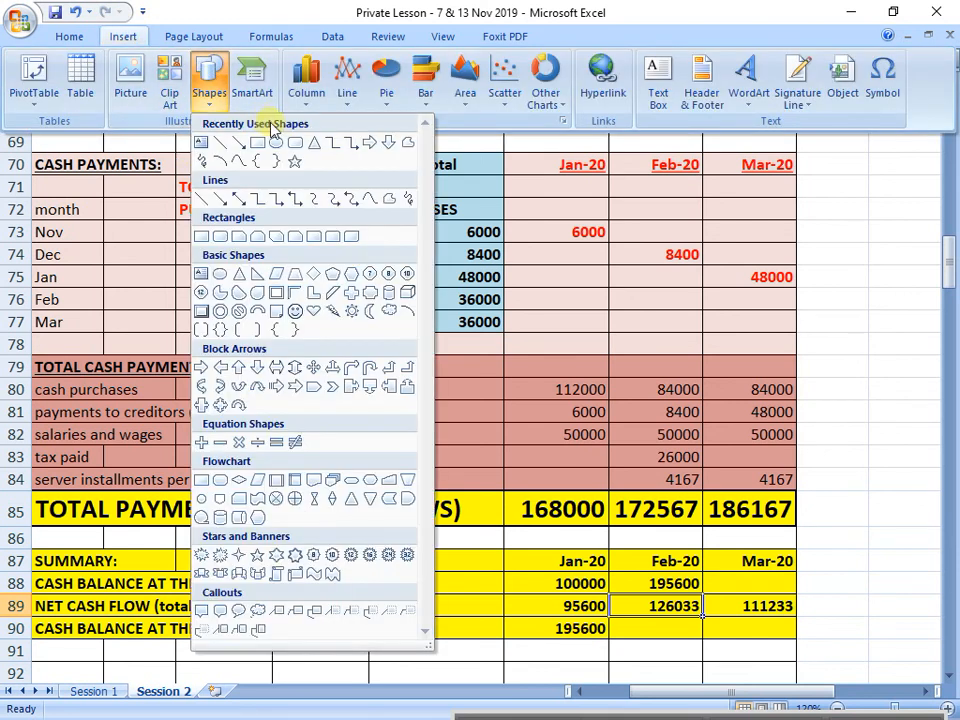
{"action": "left_click", "coordinate": [370, 144]}
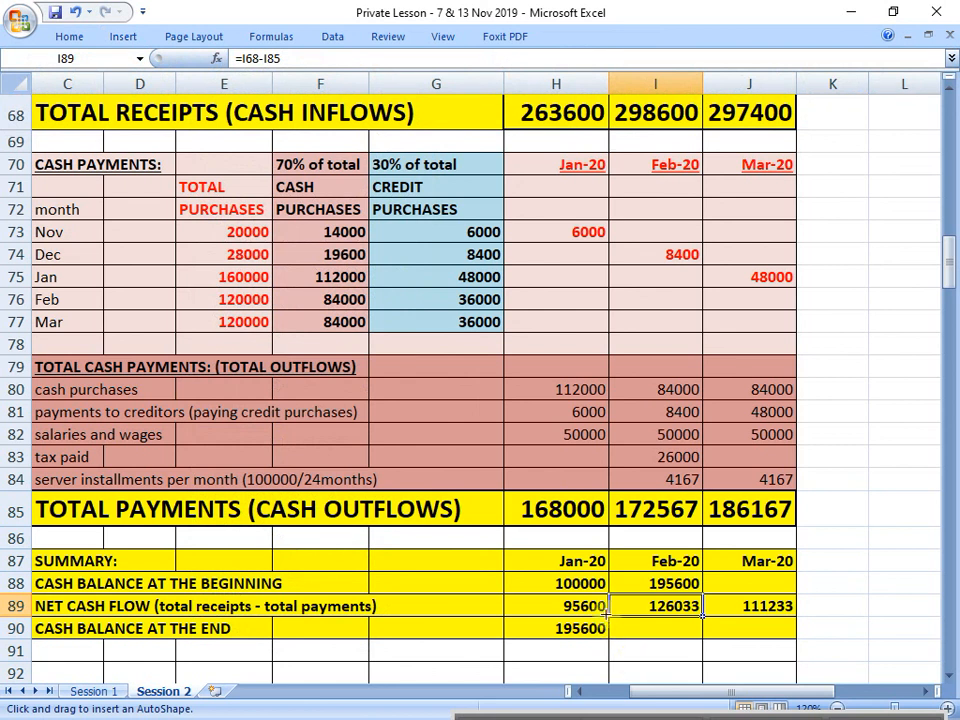
{"action": "left_click_drag", "start_coordinate": [636, 600], "coordinate": [641, 608]}
{"action": "left_click_drag", "start_coordinate": [623, 564], "coordinate": [597, 584]}
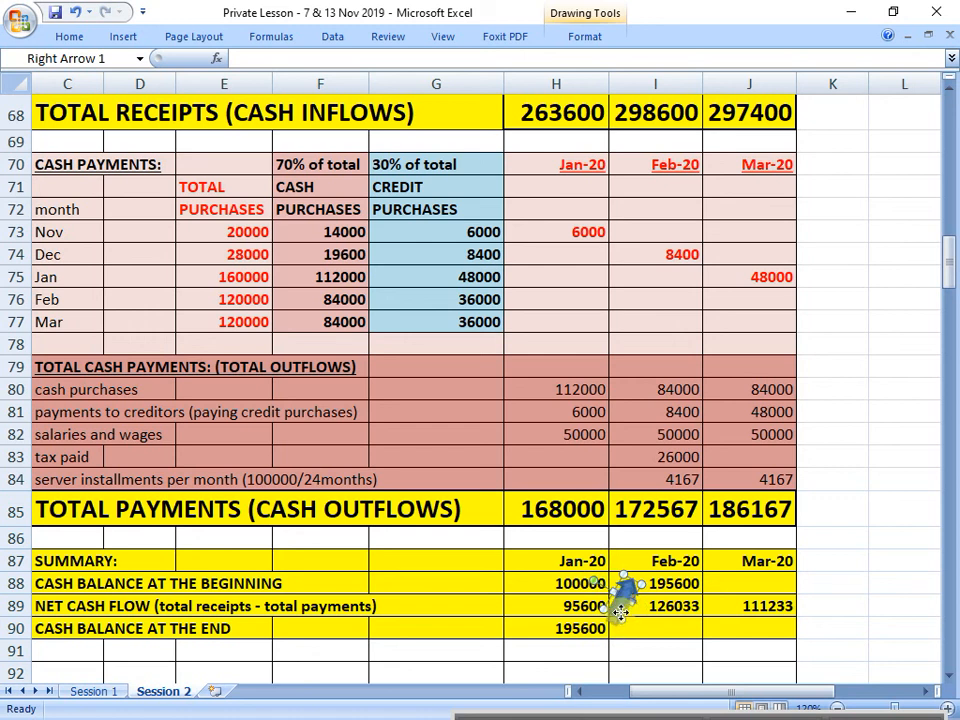
Step: Calculate February's cash balance at the end in I90 with =I88+I89 and review the cells it adds
{"action": "left_click", "coordinate": [671, 630]}
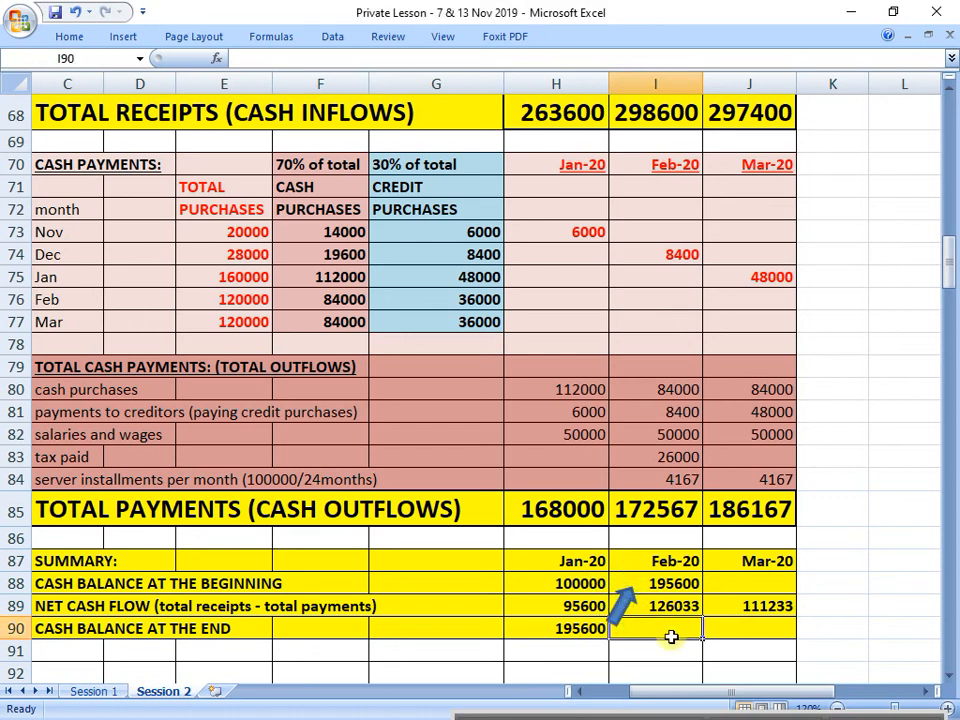
{"action": "type", "text": "="}
{"action": "key", "text": "Up"}
{"action": "key", "text": "Up"}
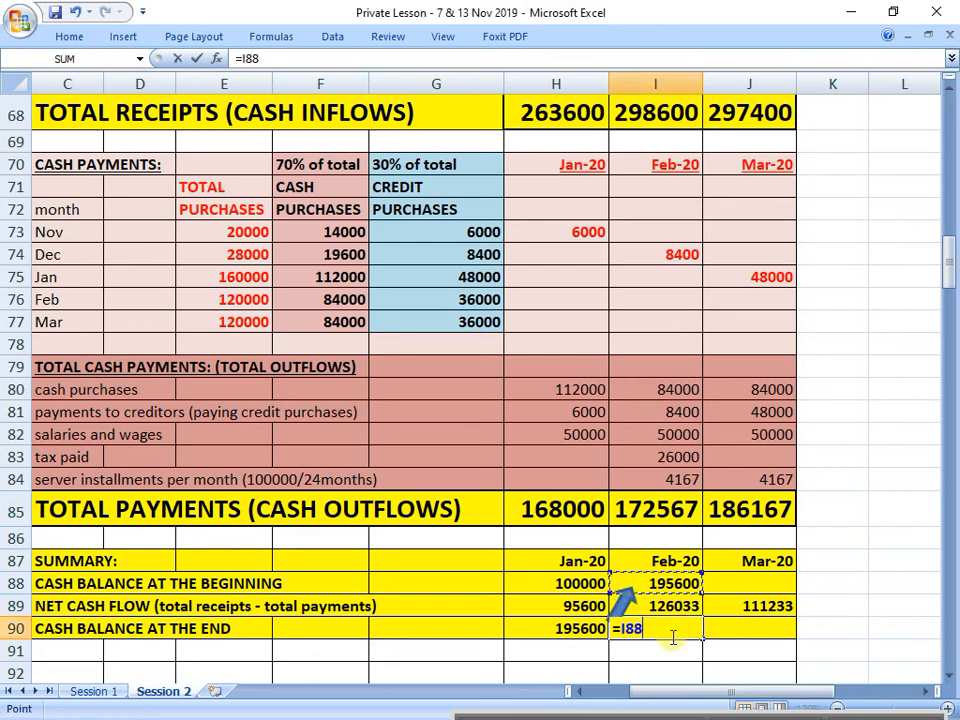
{"action": "type", "text": "+"}
{"action": "key", "text": "Up"}
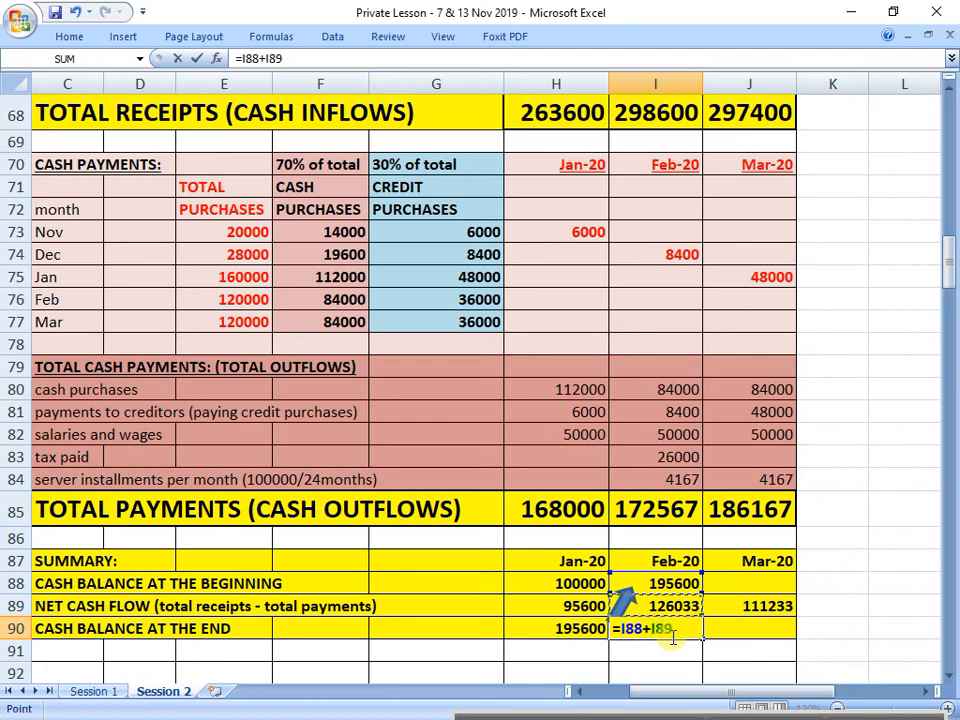
{"action": "key", "text": "Return"}
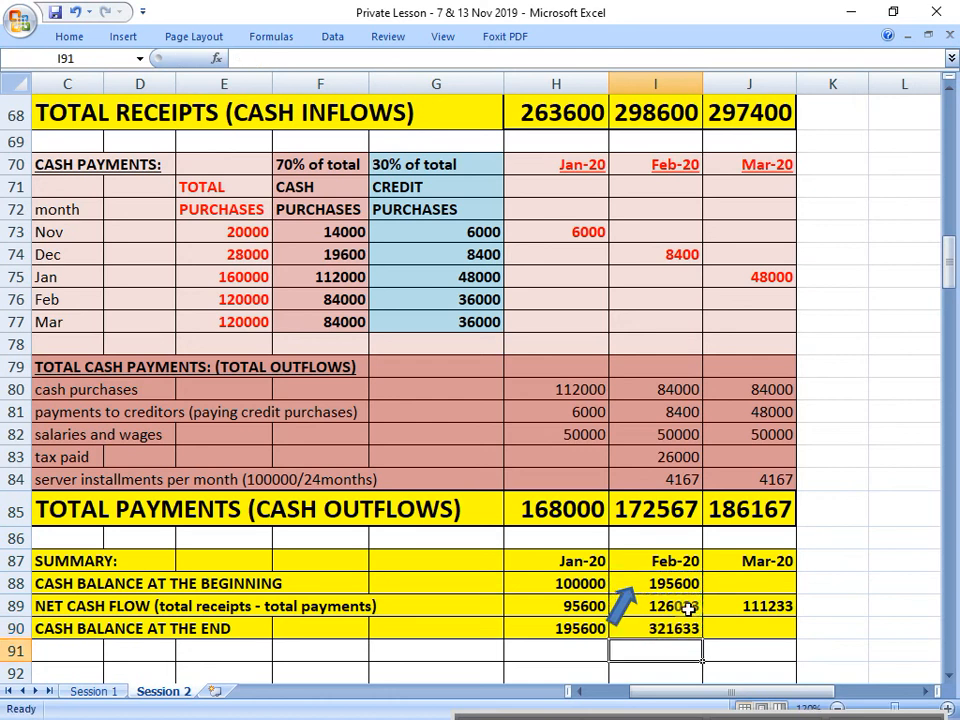
{"action": "left_click", "coordinate": [688, 608]}
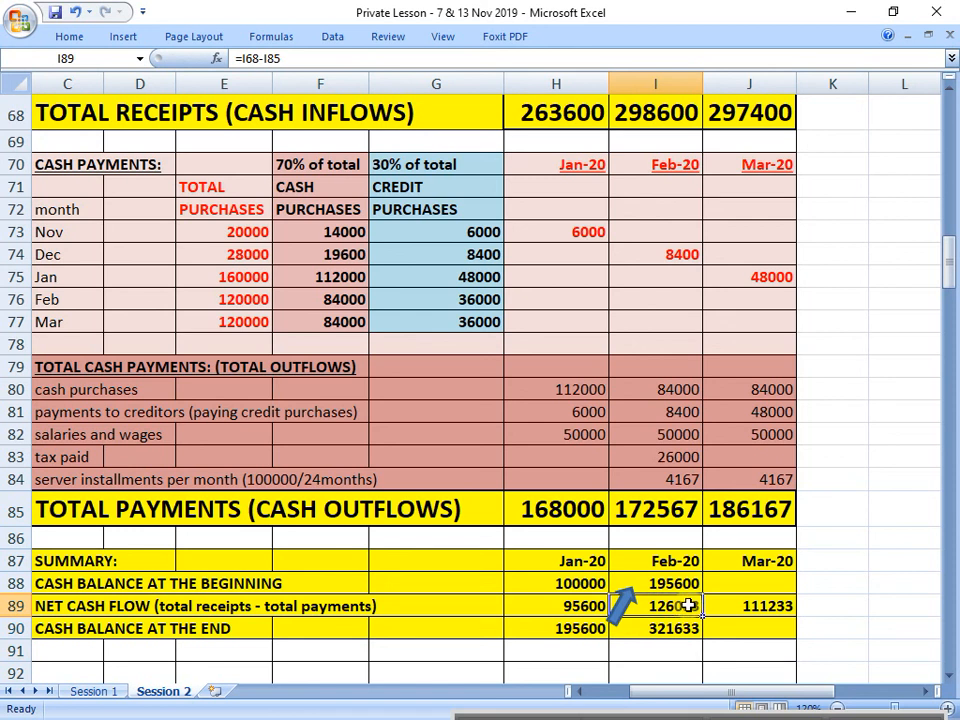
{"action": "left_click", "coordinate": [690, 585]}
{"action": "left_click", "coordinate": [690, 605]}
{"action": "left_click", "coordinate": [689, 637]}
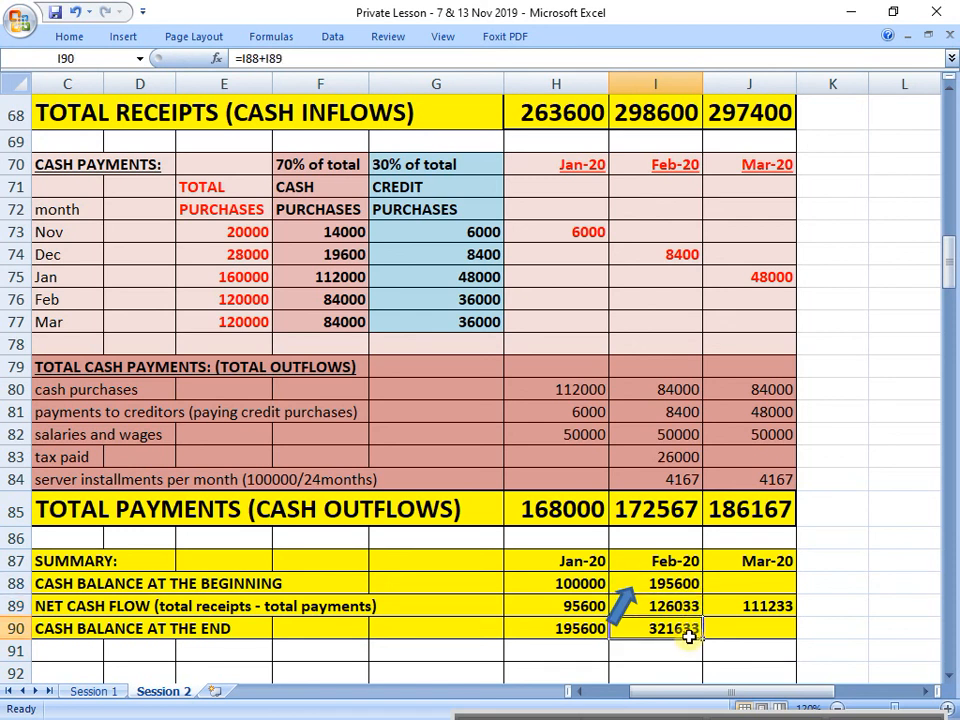
Step: Duplicate the block arrow and place the copy between February's closing balance and March's opening balance
{"action": "left_click", "coordinate": [624, 604]}
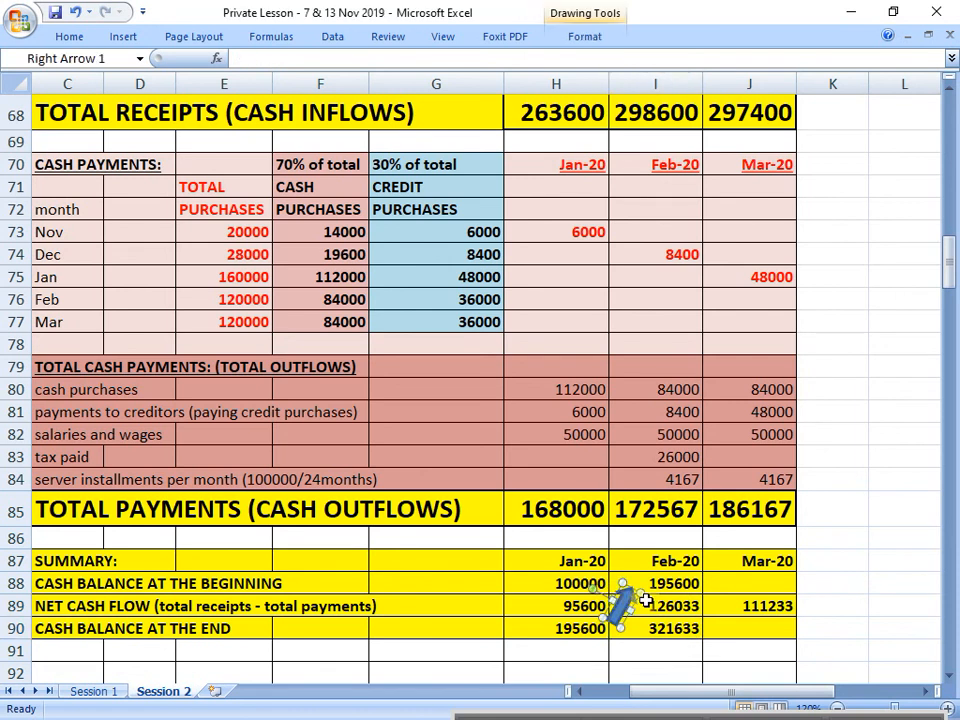
{"action": "key", "text": "ctrl+v"}
{"action": "left_click_drag", "start_coordinate": [640, 617], "coordinate": [720, 596]}
Step: Carry February's closing balance into March's cash balance at the beginning by entering =I90 in J88
{"action": "left_click", "coordinate": [736, 581]}
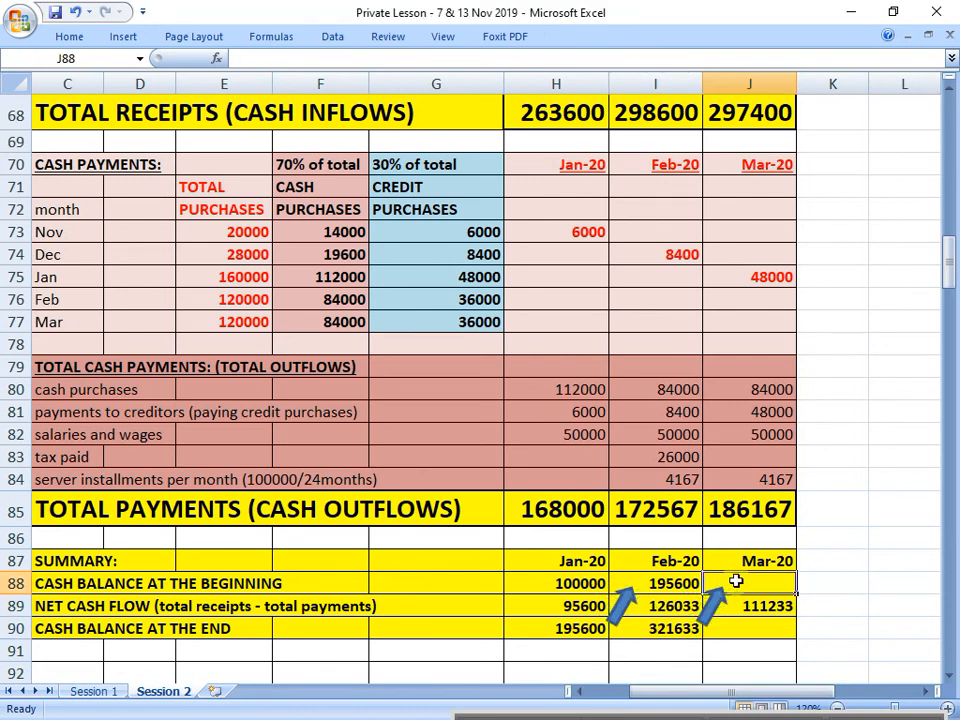
{"action": "type", "text": "="}
{"action": "left_click", "coordinate": [676, 628]}
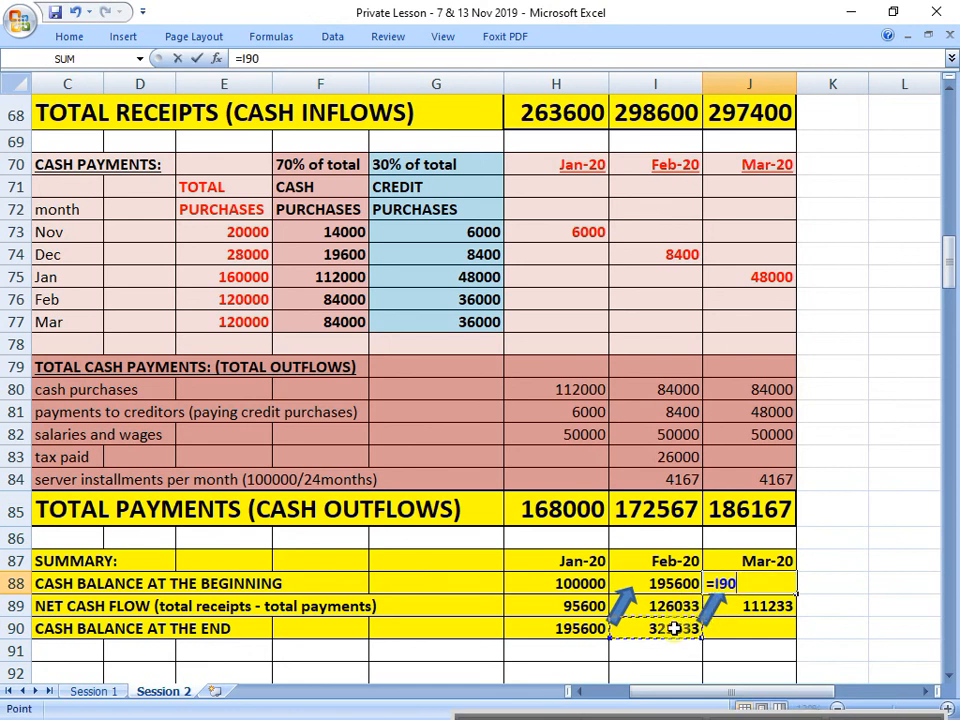
{"action": "key", "text": "Return"}
Step: Calculate March's cash balance at the end in J90 as opening balance plus net cash flow with =J88+J89
{"action": "left_click", "coordinate": [748, 630]}
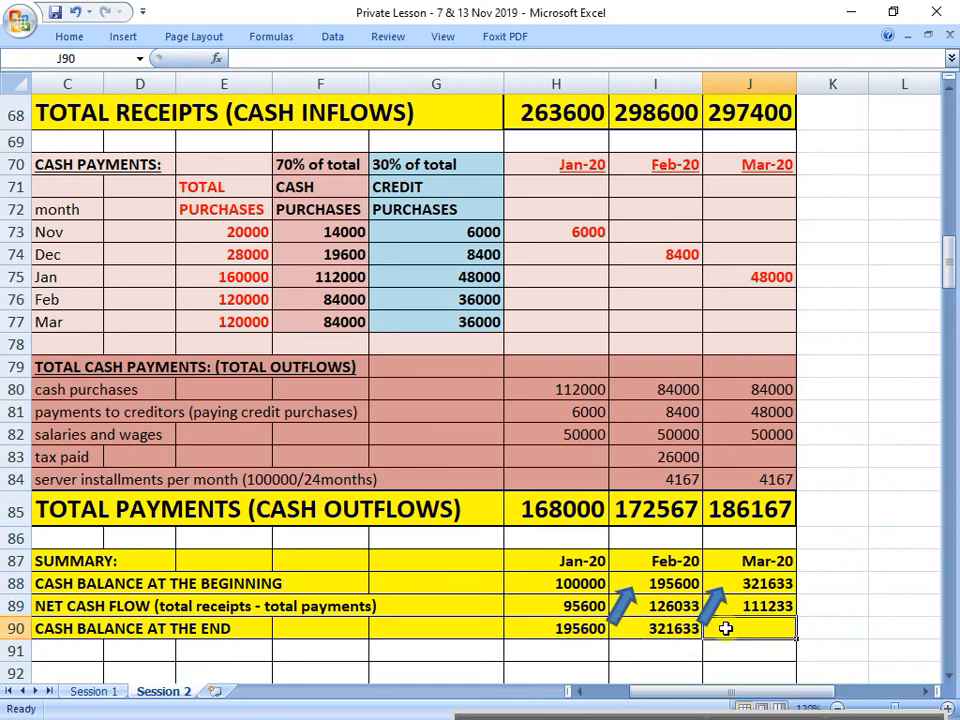
{"action": "type", "text": "="}
{"action": "key", "text": "Up"}
{"action": "key", "text": "Up"}
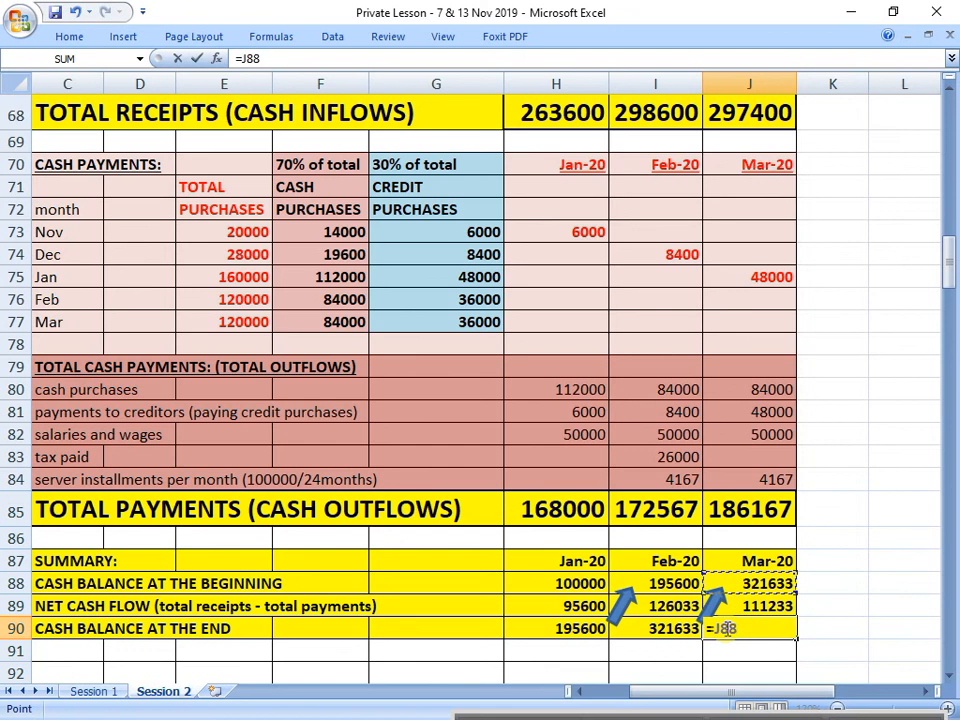
{"action": "type", "text": "+"}
{"action": "key", "text": "Up"}
{"action": "key", "text": "Return"}
{"action": "key", "text": "Right"}
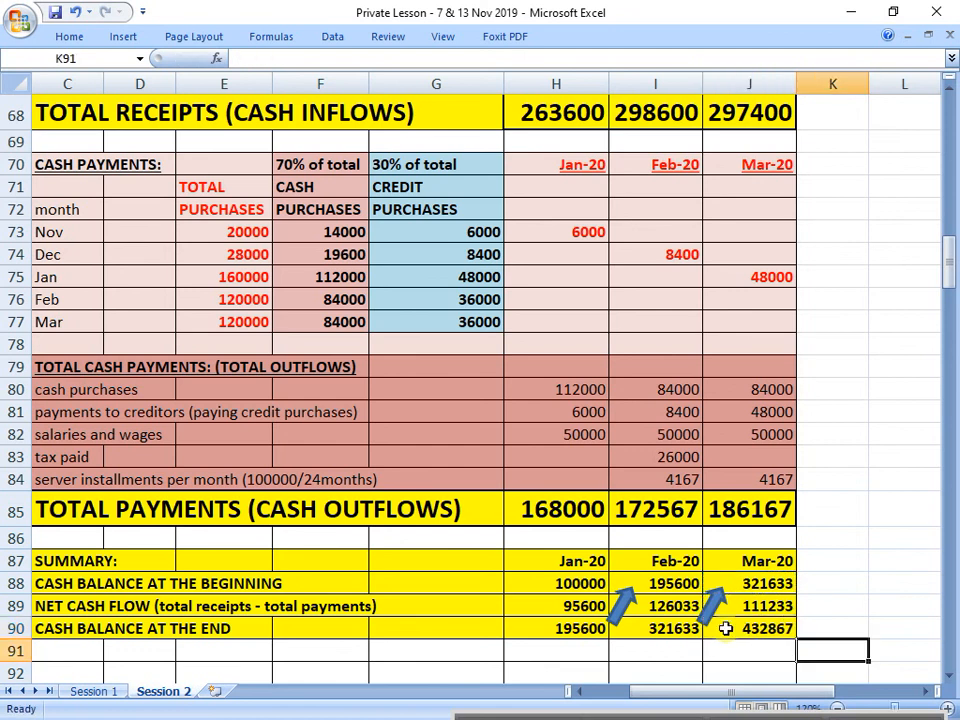
Step: Enter the comment "cash flow look good." in K90, beside March's cash balance at the end
{"action": "key", "text": "Down"}
{"action": "key", "text": "Up"}
{"action": "key", "text": "Up"}
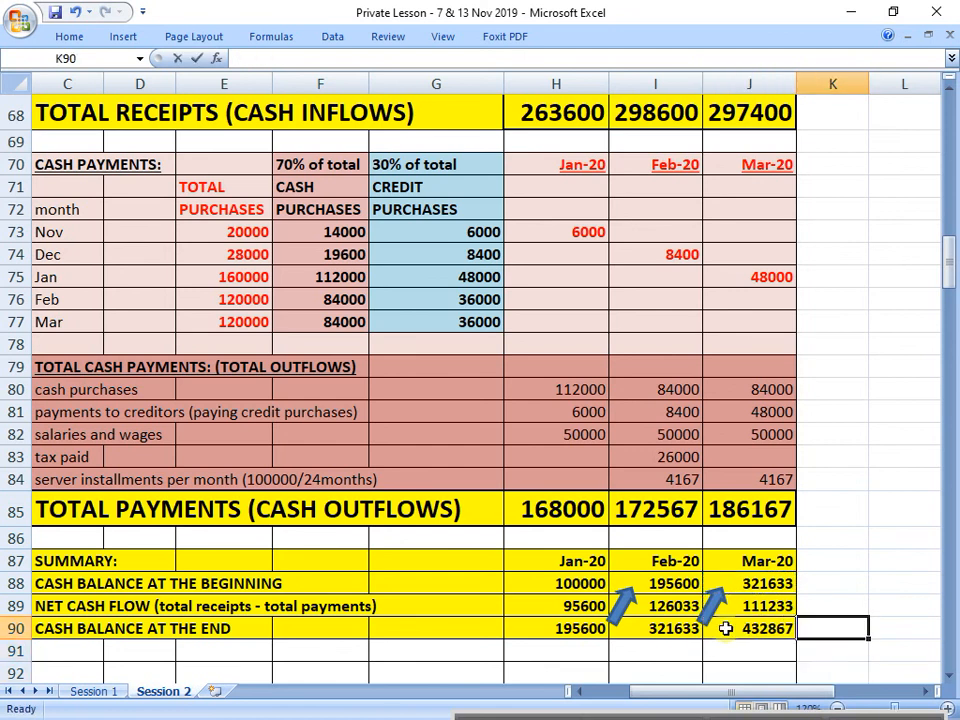
{"action": "type", "text": "cash flow look"}
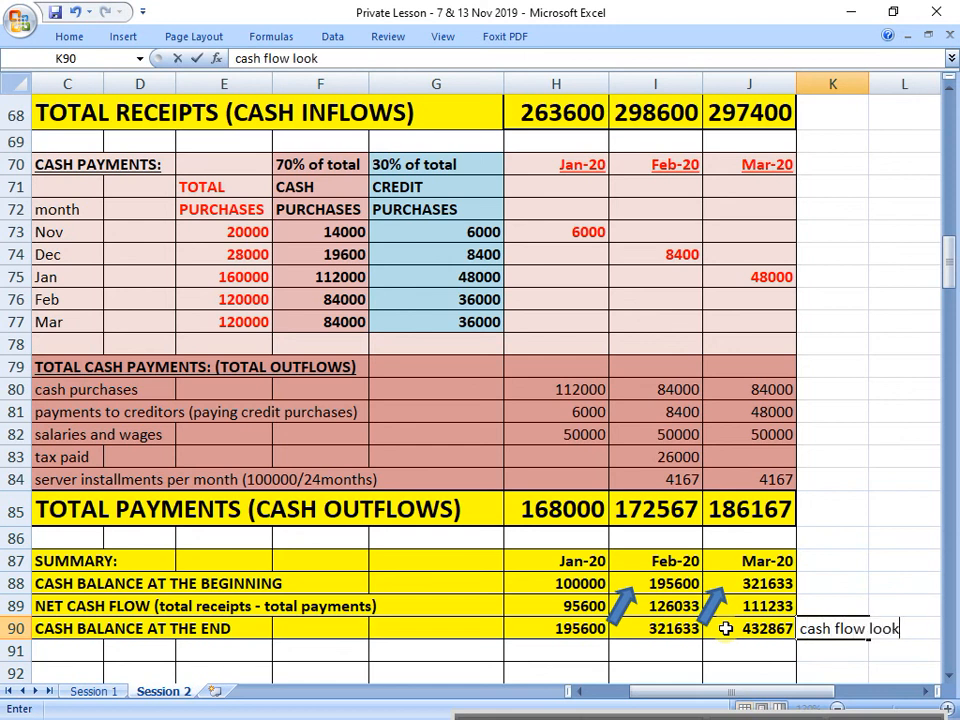
{"action": "type", "text": " good."}
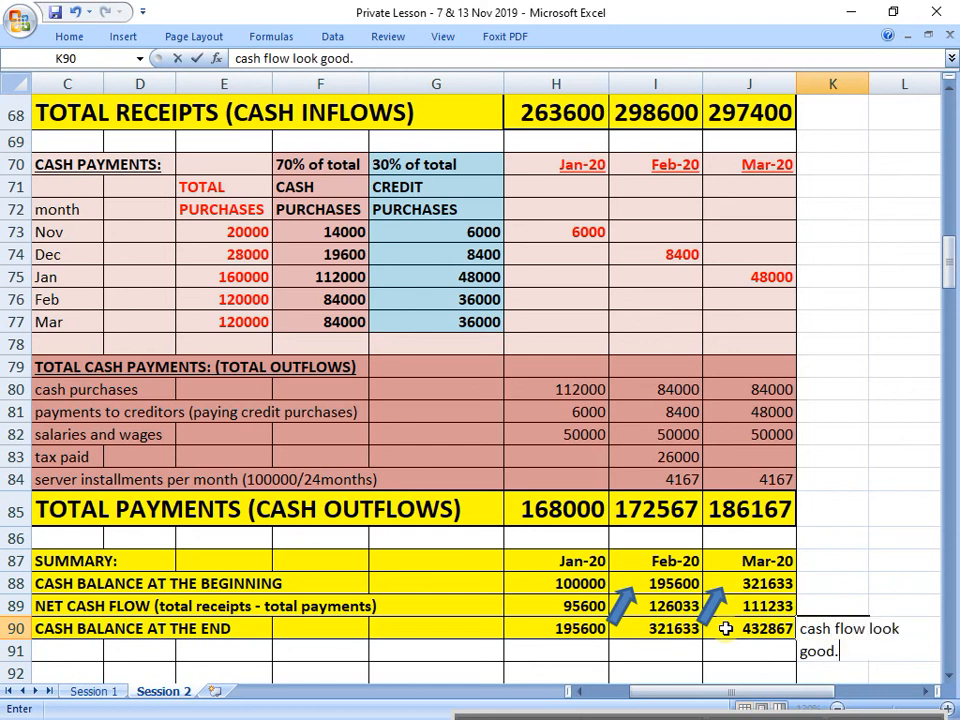
{"action": "key", "text": "Return"}
Step: Add the comments "positive cash budget.." in K91 and "favourable cash flow" in K92, below the first comment
{"action": "type", "text": "positive"}
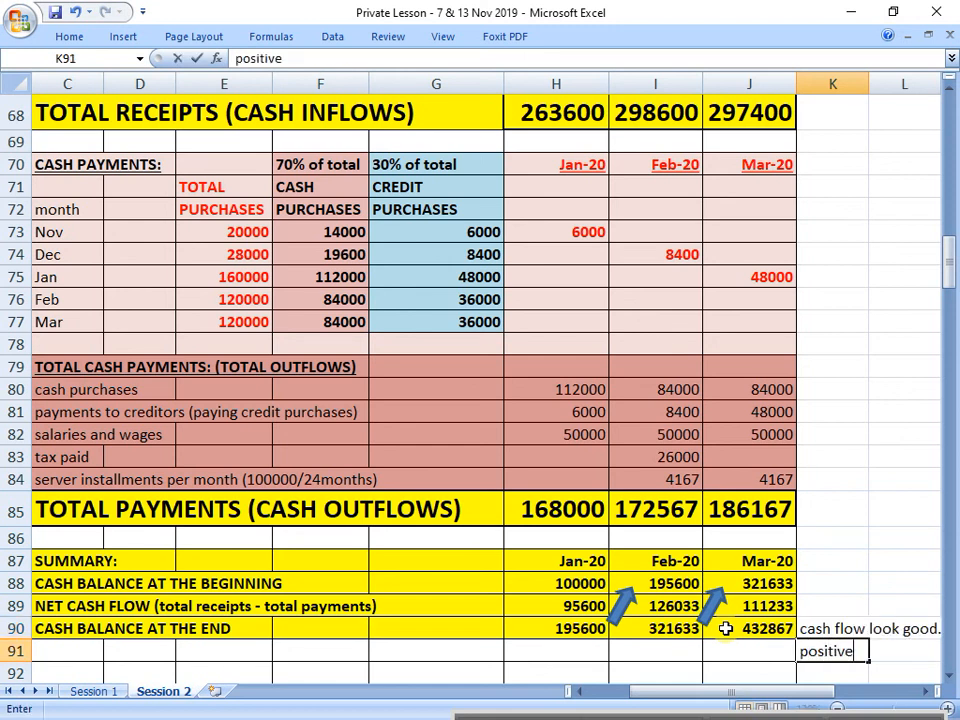
{"action": "type", "text": " cash bud"}
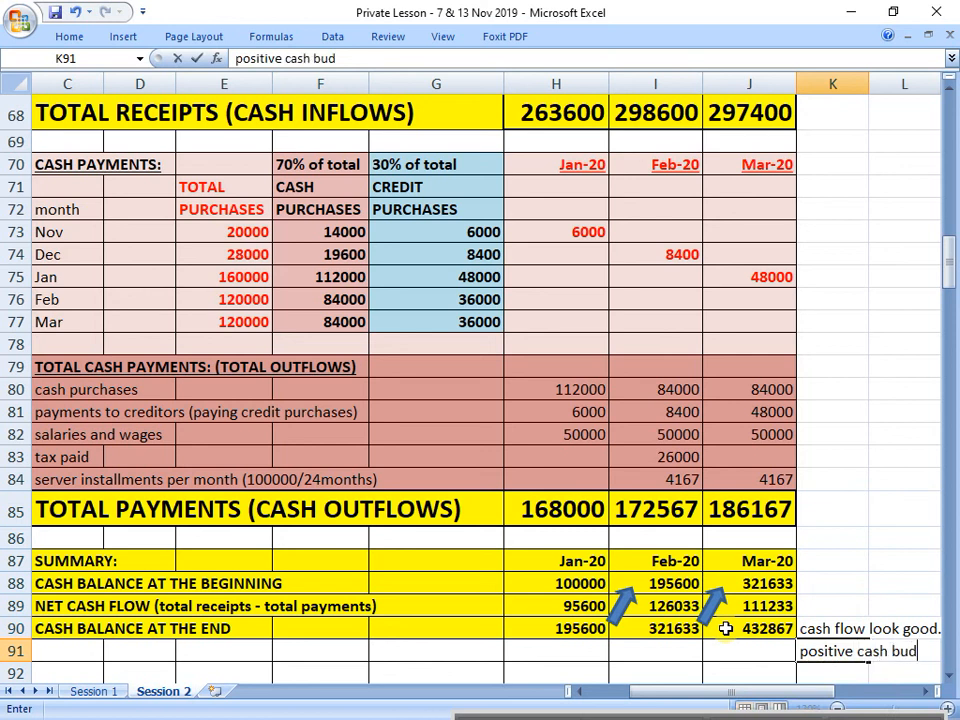
{"action": "type", "text": "get.."}
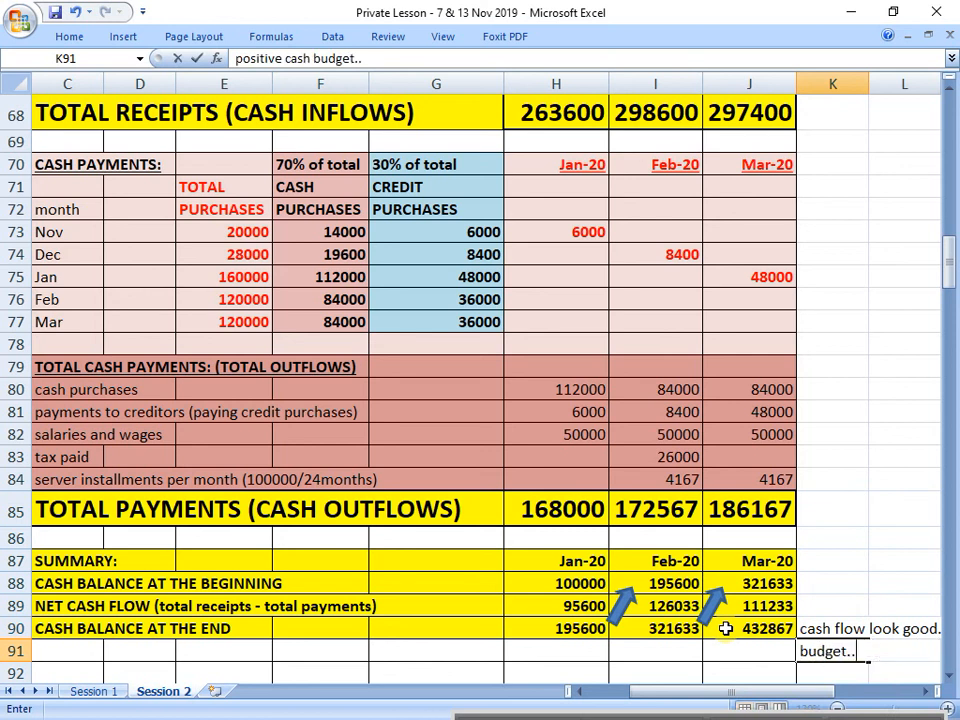
{"action": "key", "text": "Return"}
{"action": "type", "text": "f"}
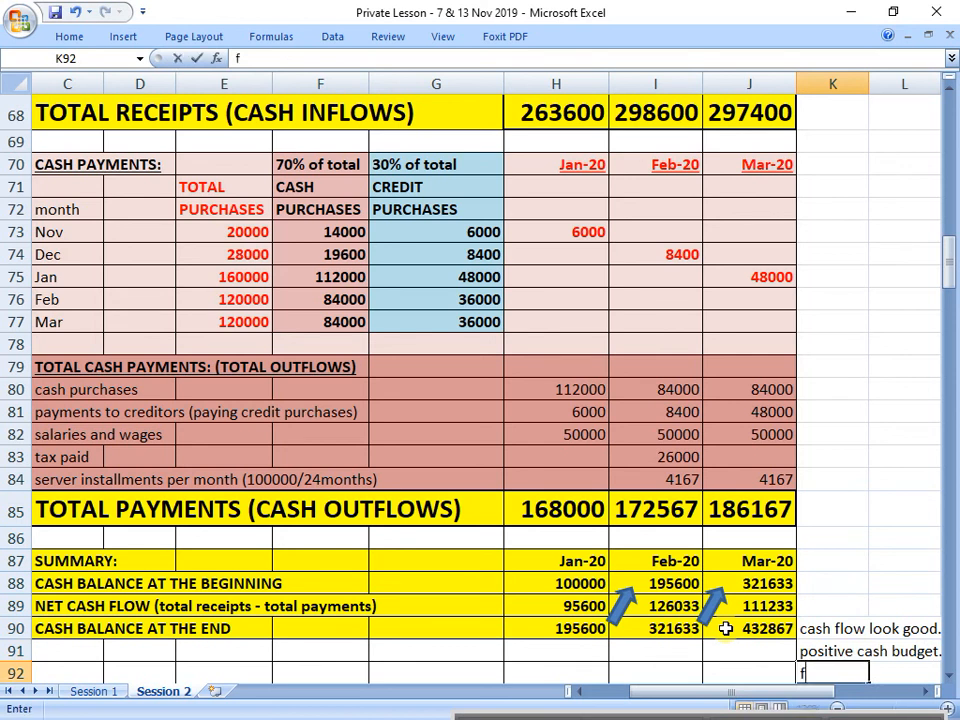
{"action": "type", "text": "avourable ca"}
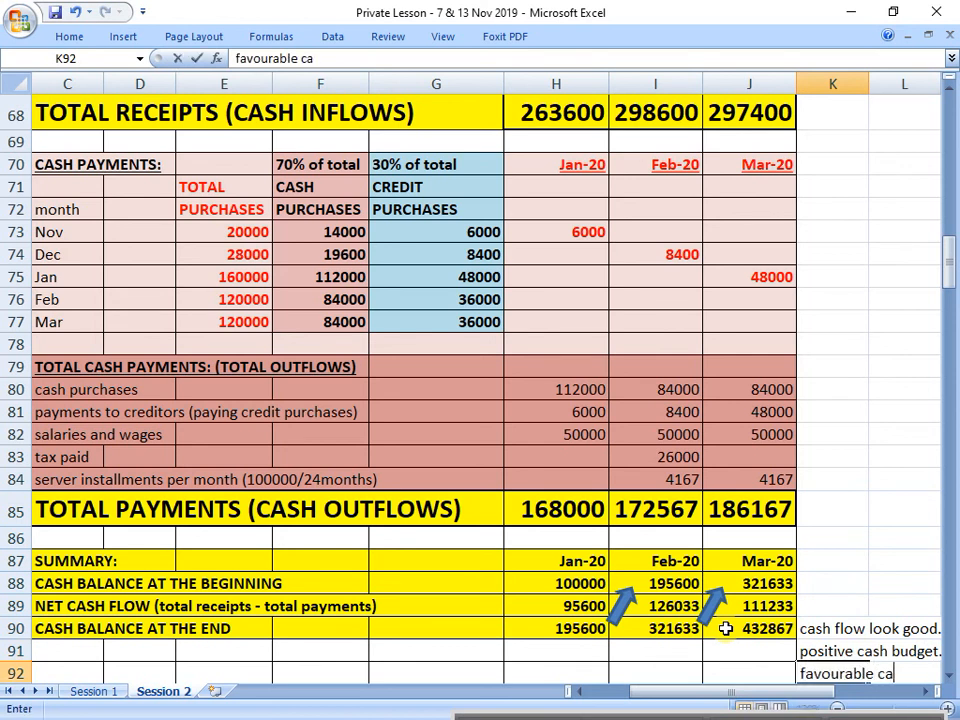
{"action": "type", "text": "sh flow"}
{"action": "key", "text": "Return"}
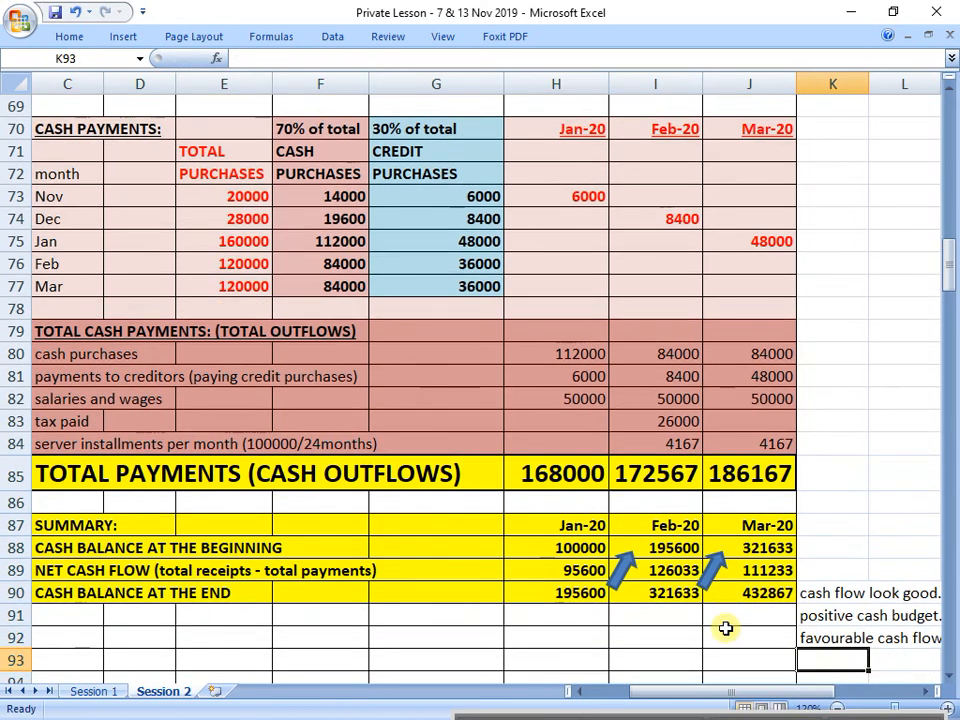
{"action": "scroll", "coordinate": [725, 628], "scroll_direction": "down", "scroll_amount": 1}
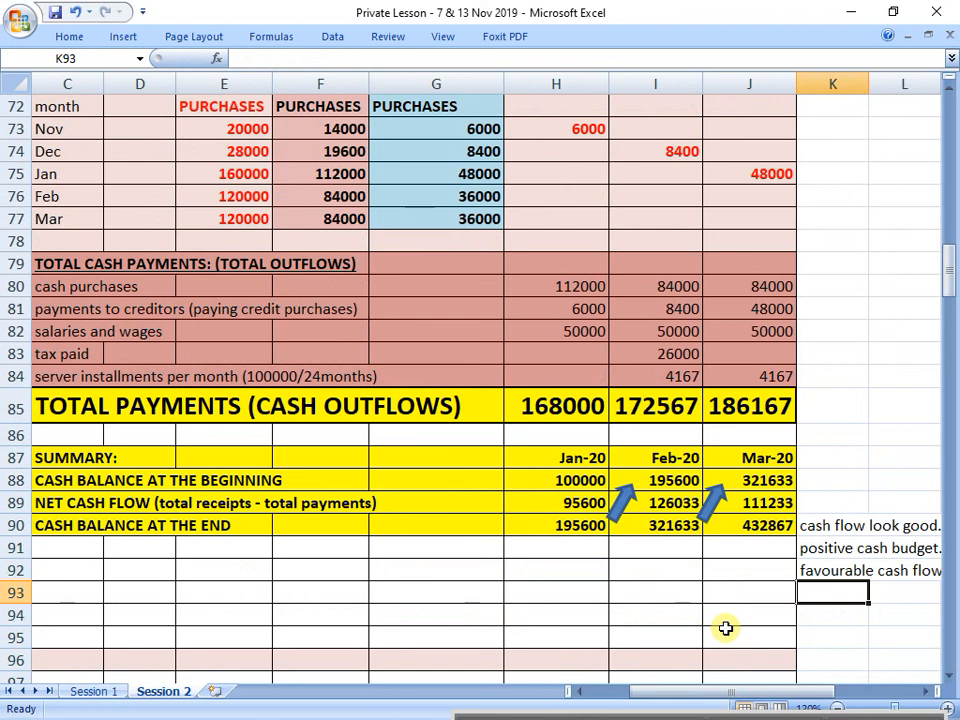